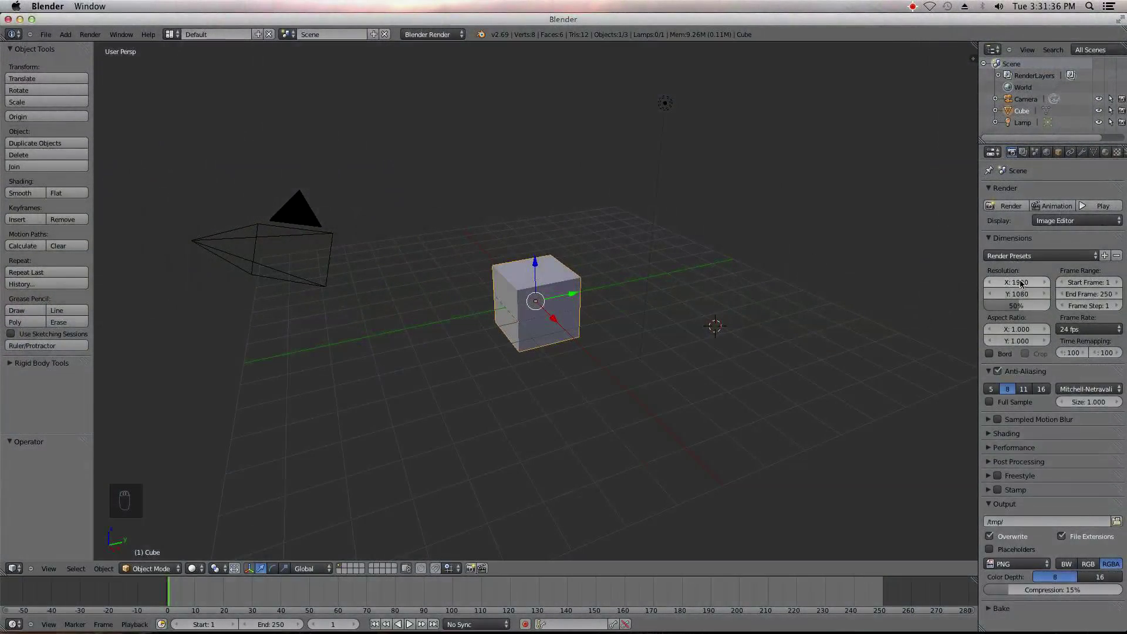
- Set the render resolution scale to 100% and the frame rate to 29.97 fps
left_click_drag(1014, 305, 1070, 306)
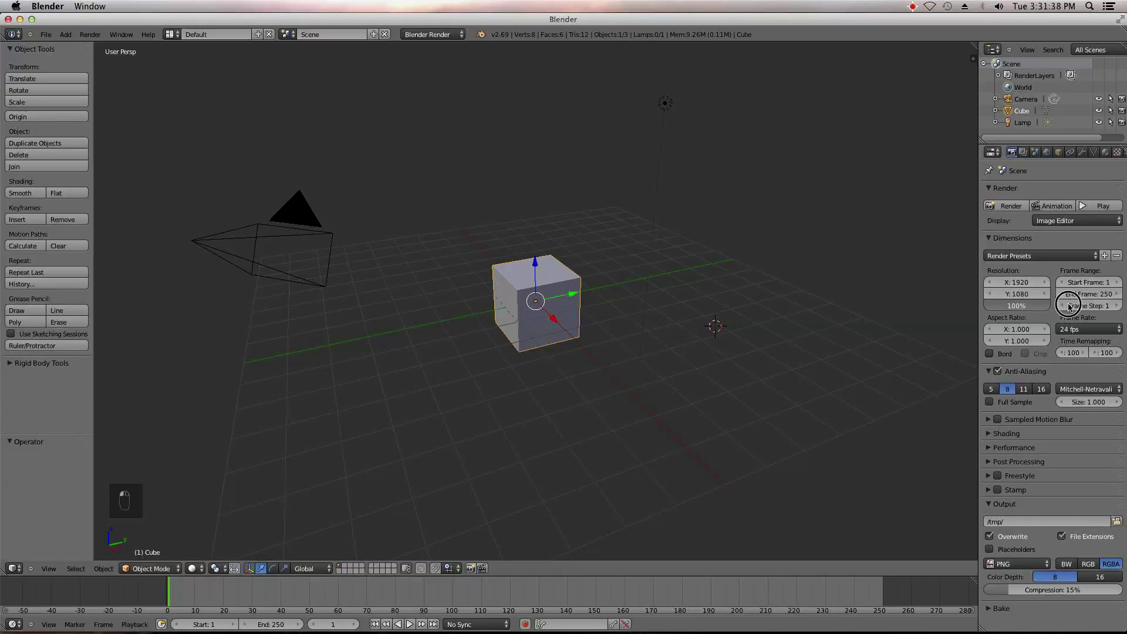
left_click(1090, 330)
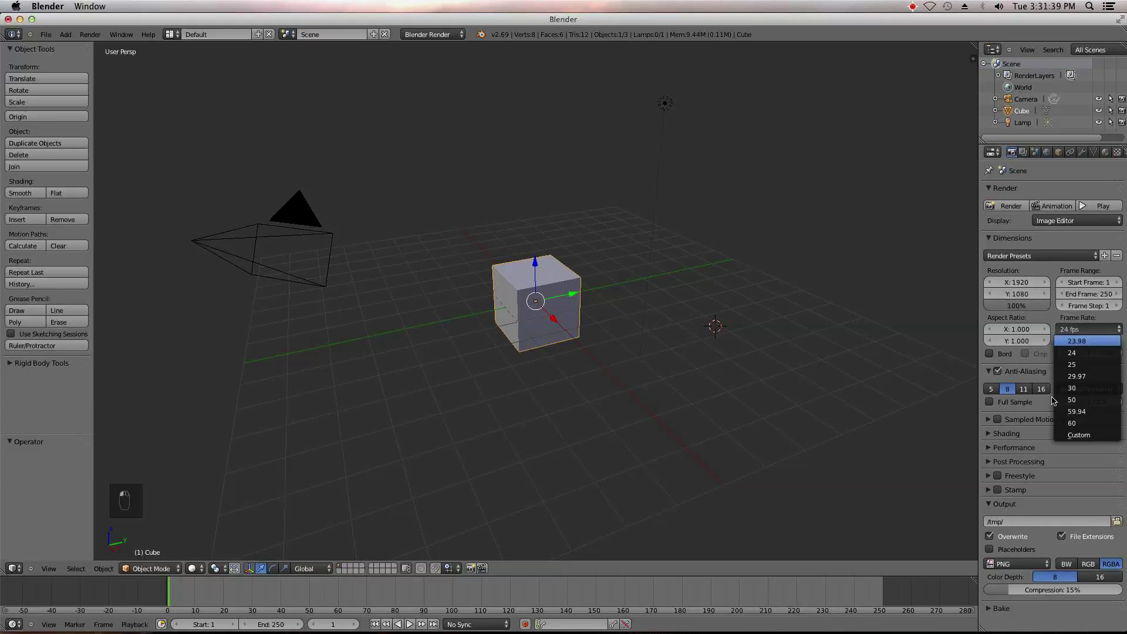
left_click(1095, 376)
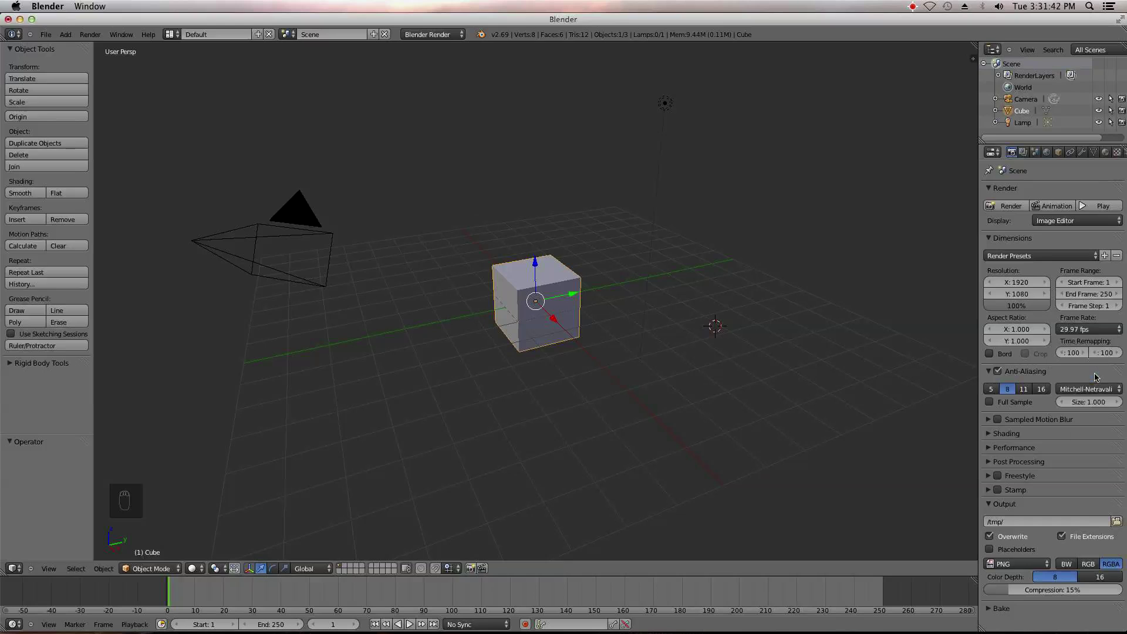
- Switch to the Motion Tracking screen layout and open all MVI_6184 PNG frames from the Wand Tutorial Files Footage folder as a clip
left_click(170, 34)
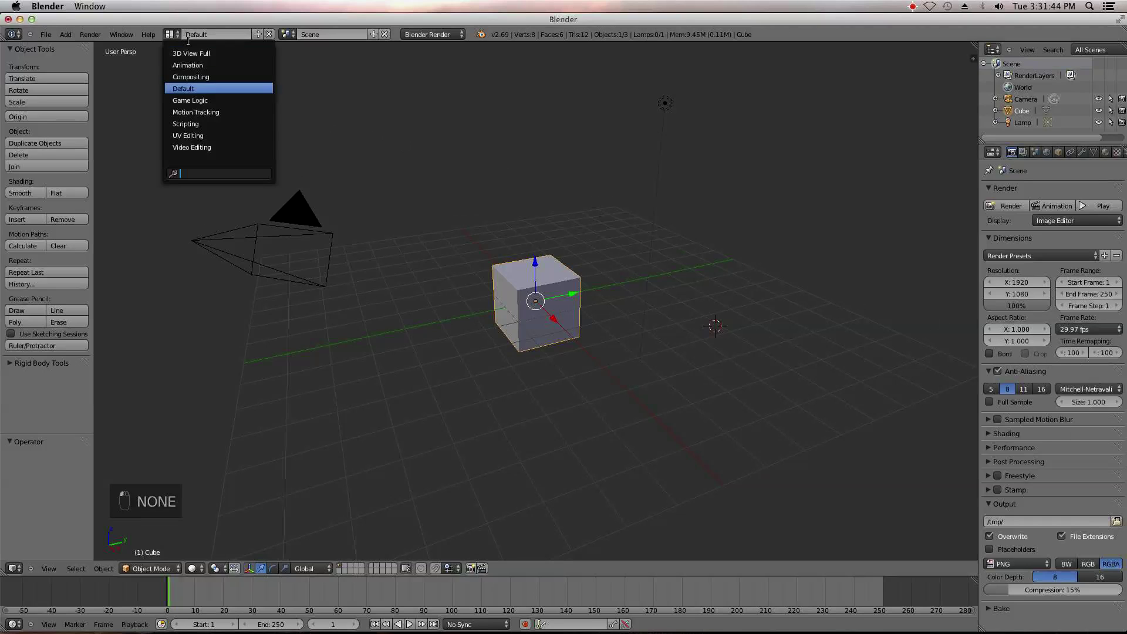
left_click(224, 107)
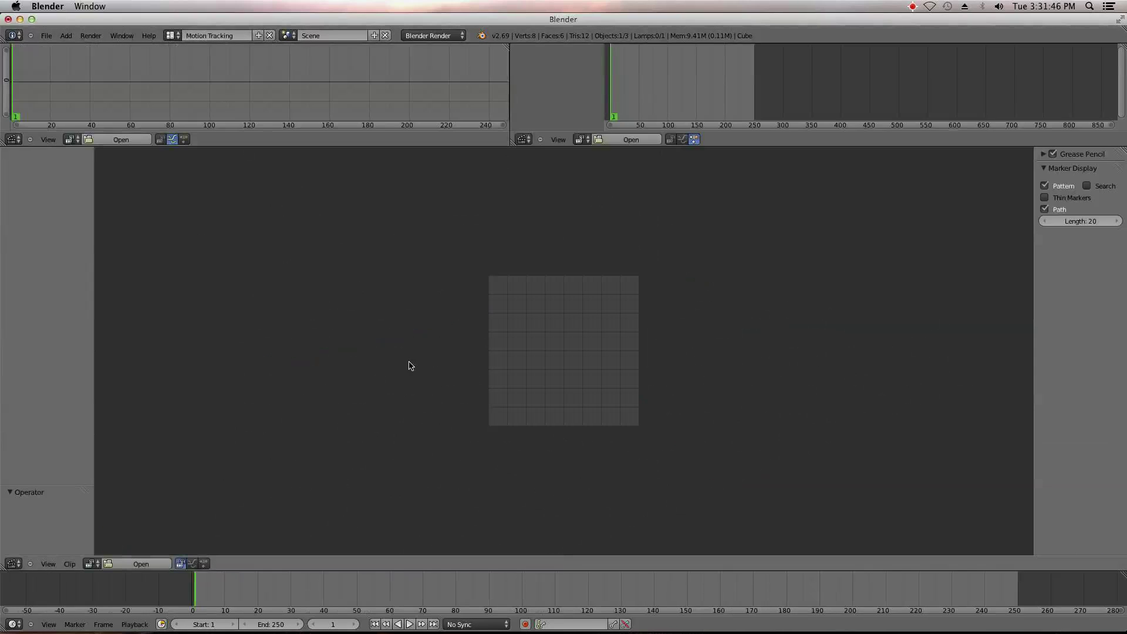
left_click(141, 563)
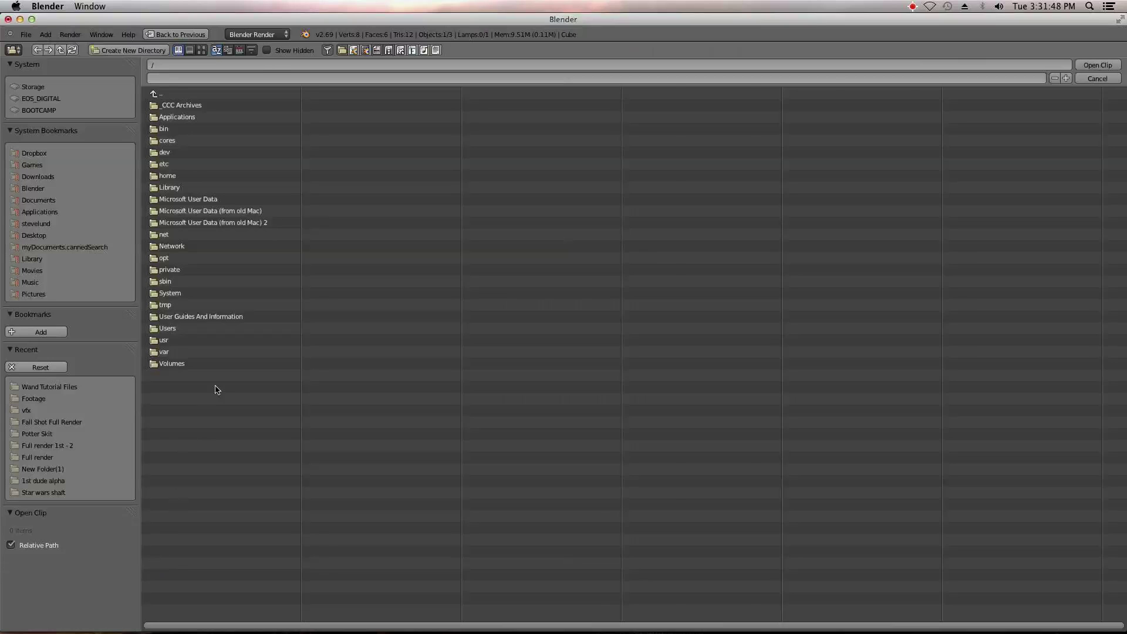
left_click(64, 387)
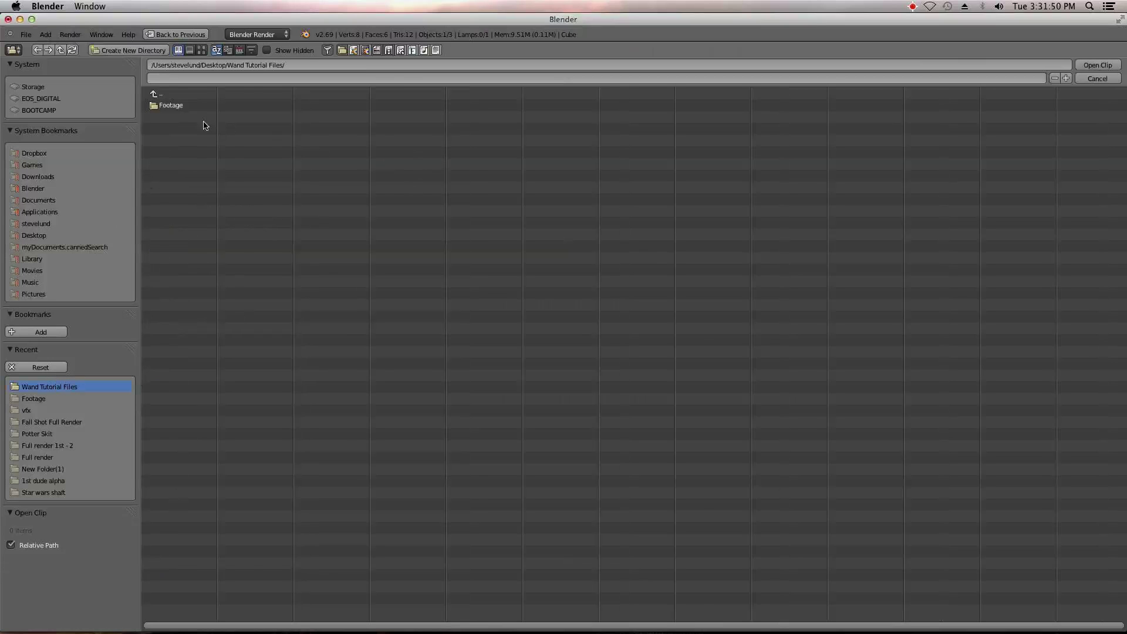
left_click(176, 105)
left_click(188, 116)
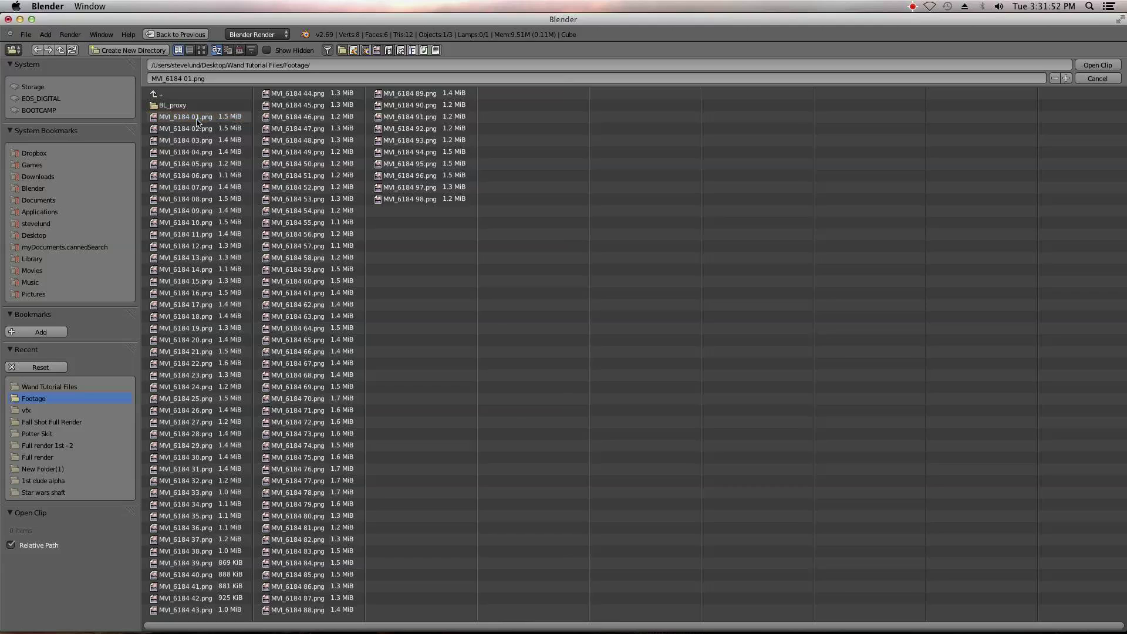
key("a")
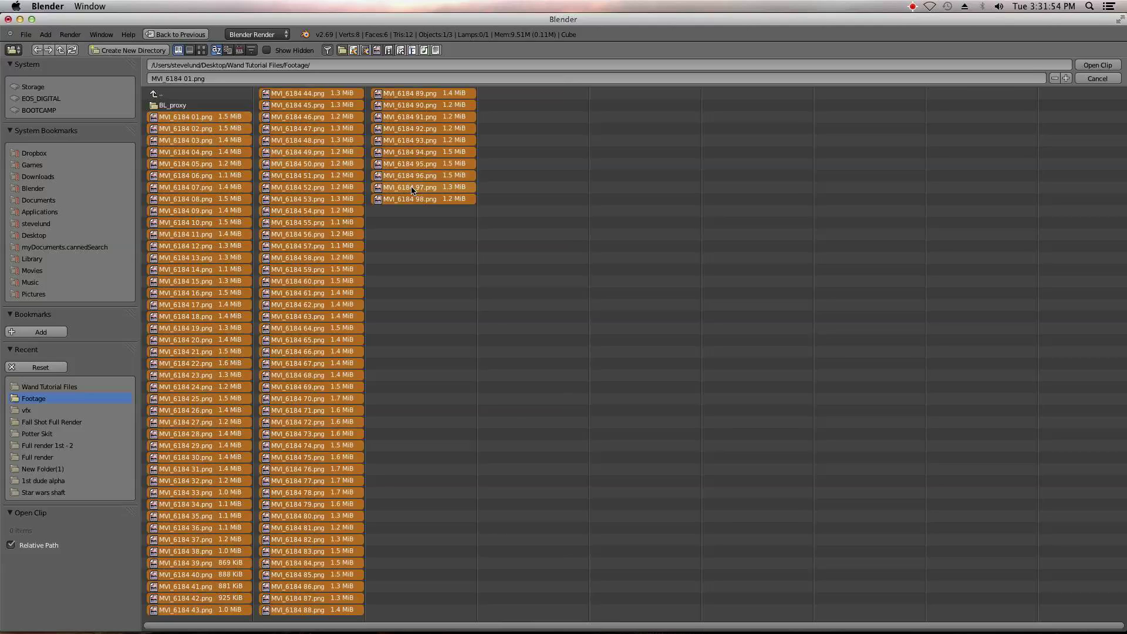
left_click(1097, 66)
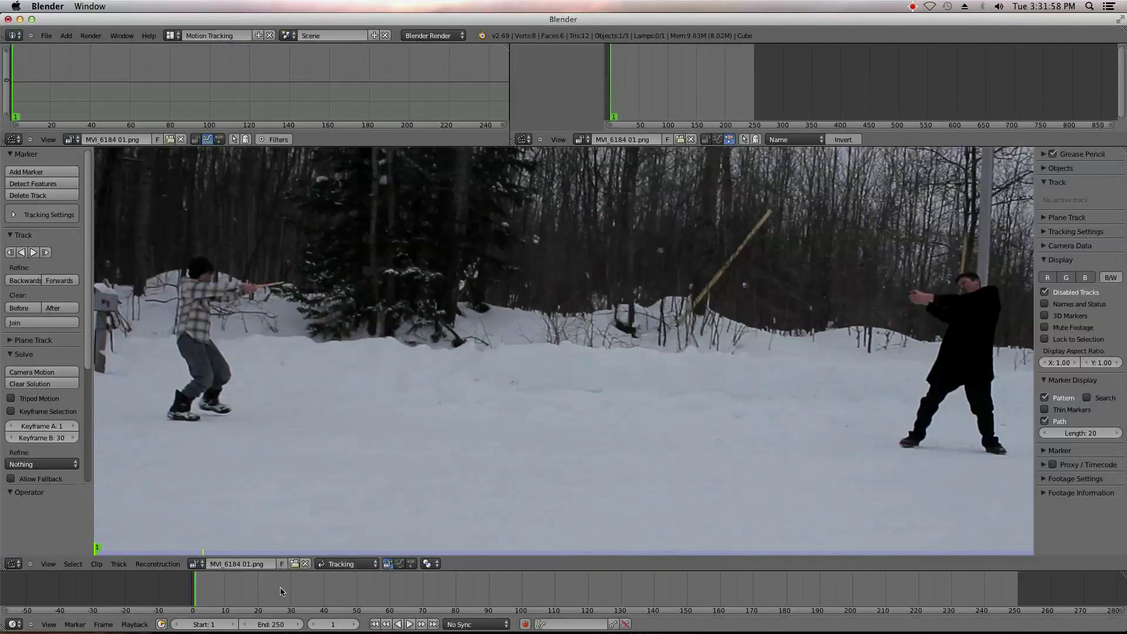
- Scrub to the clip's last image, set the scene's end frame to 98 and return to frame 1
left_click(266, 586)
left_click_drag(265, 585, 512, 595)
key("f")
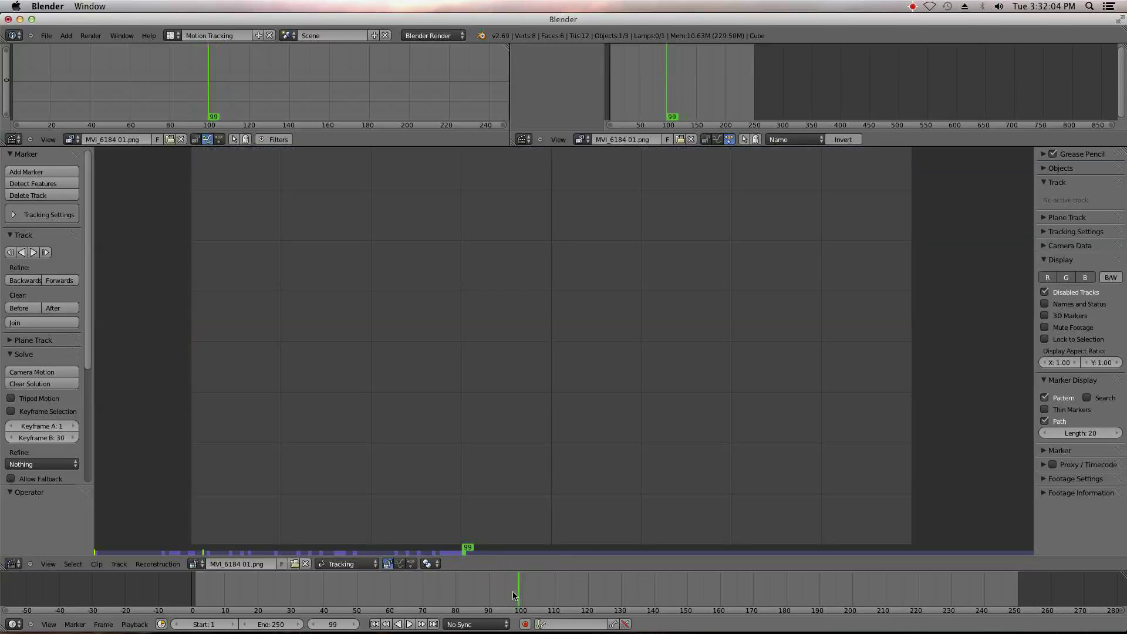
key("Left")
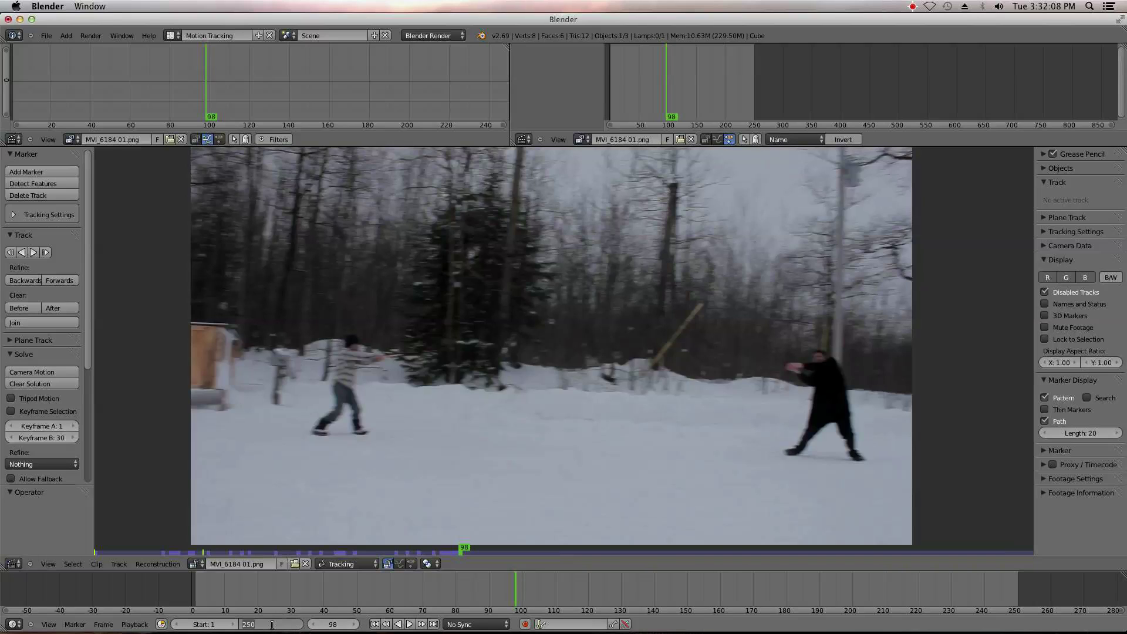
key("Return")
left_click_drag(458, 594, 194, 594)
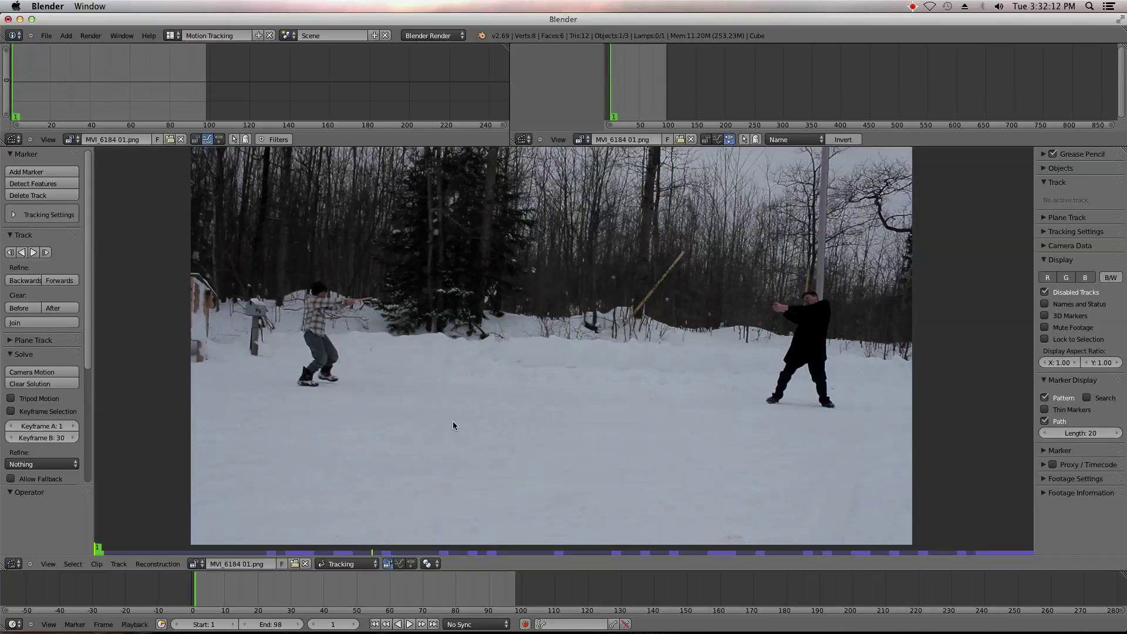
- Play back the footage to review the shot, stop it and return to frame 1
key("alt+a")
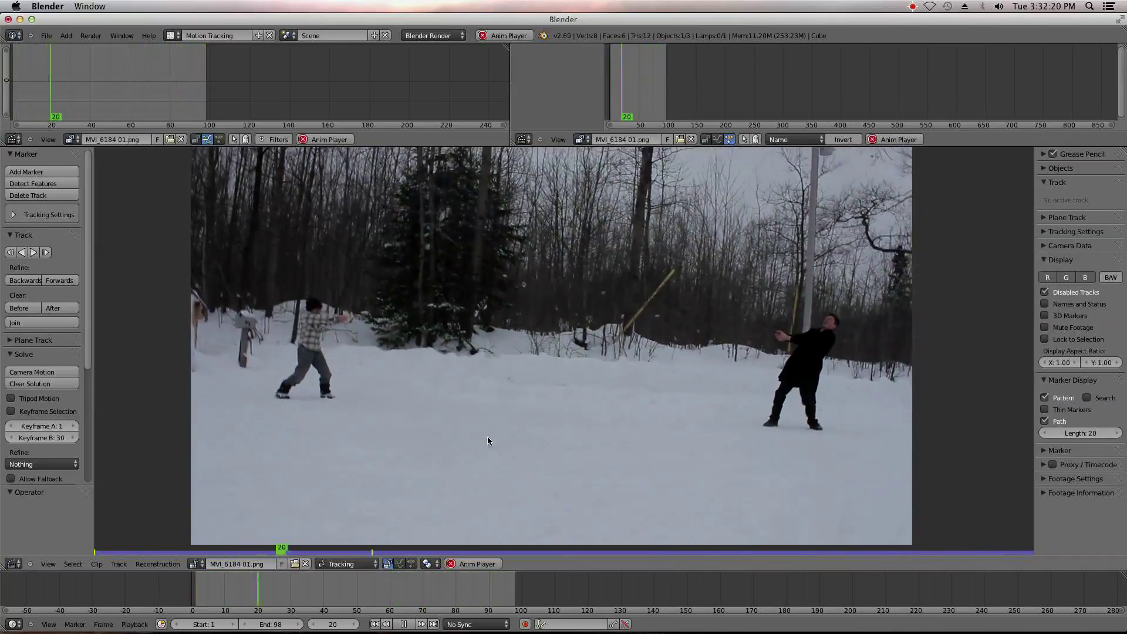
left_click(405, 624)
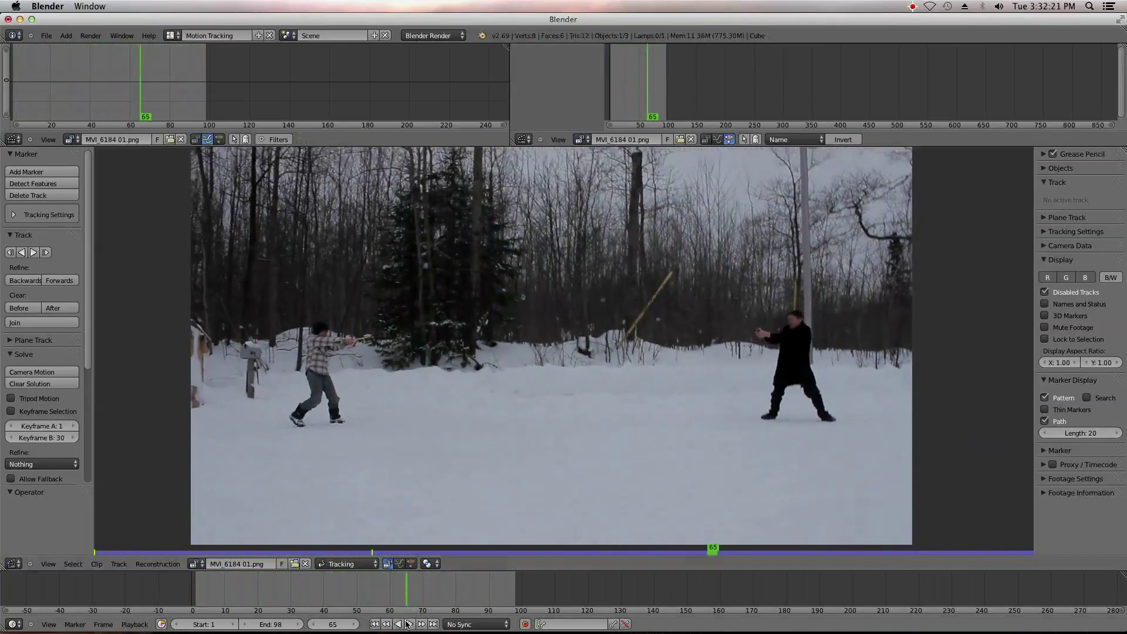
left_click(374, 624)
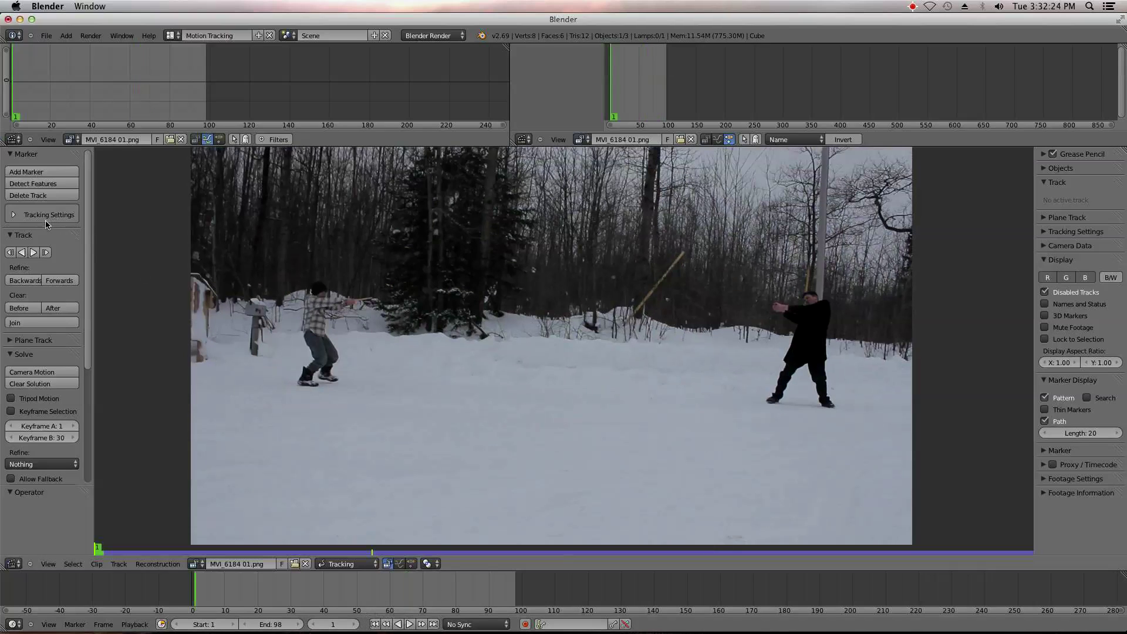
- Expand the tracking settings and apply the Blurry Footage preset
left_click(18, 216)
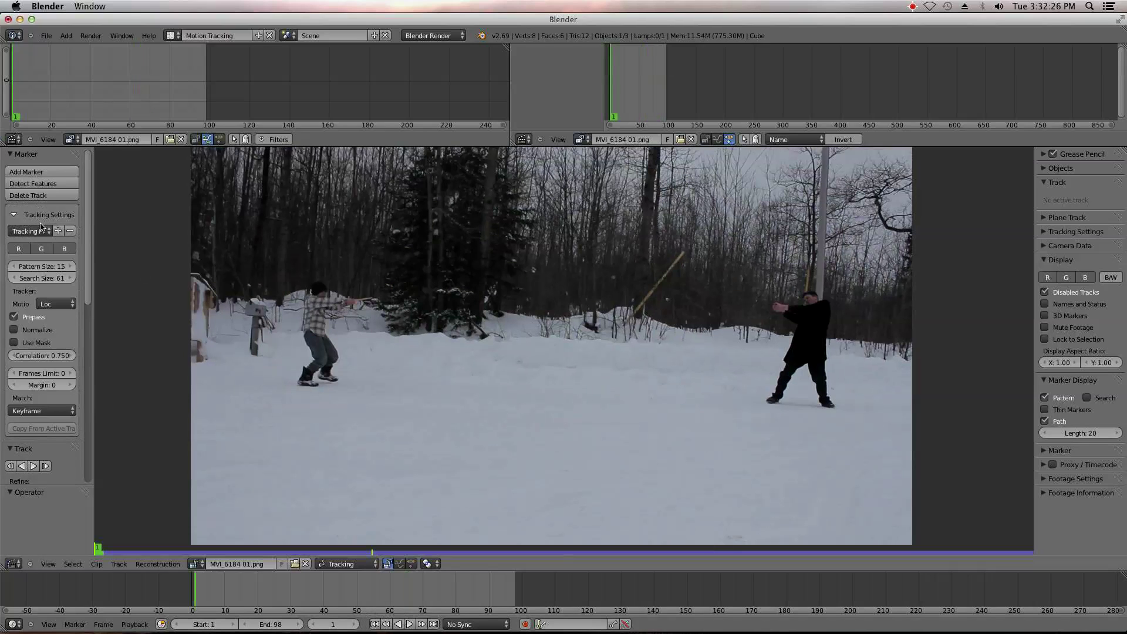
left_click(28, 231)
left_click(40, 243)
scroll(678, 440, "up", 4)
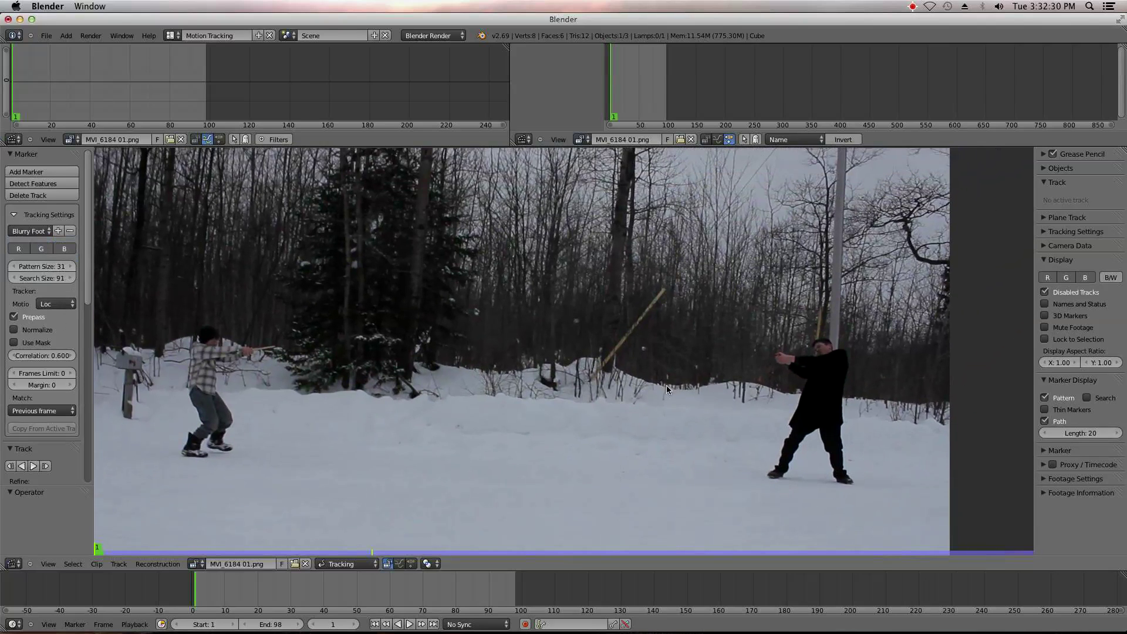
scroll(646, 339, "down", 2)
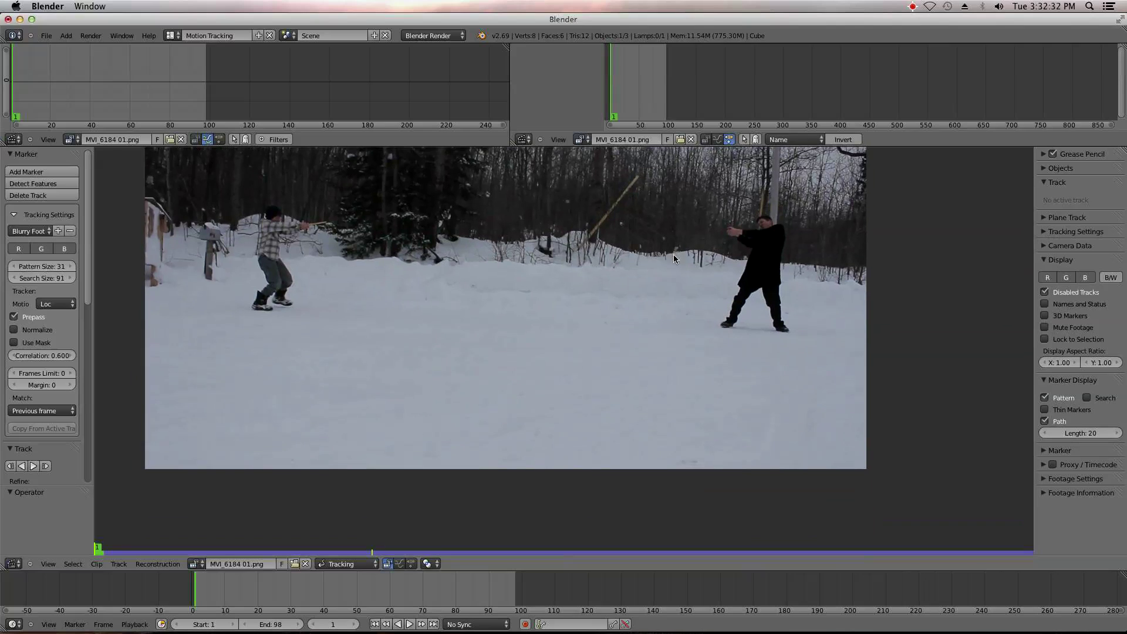
scroll(676, 287, "up", 1)
scroll(681, 317, "down", 1)
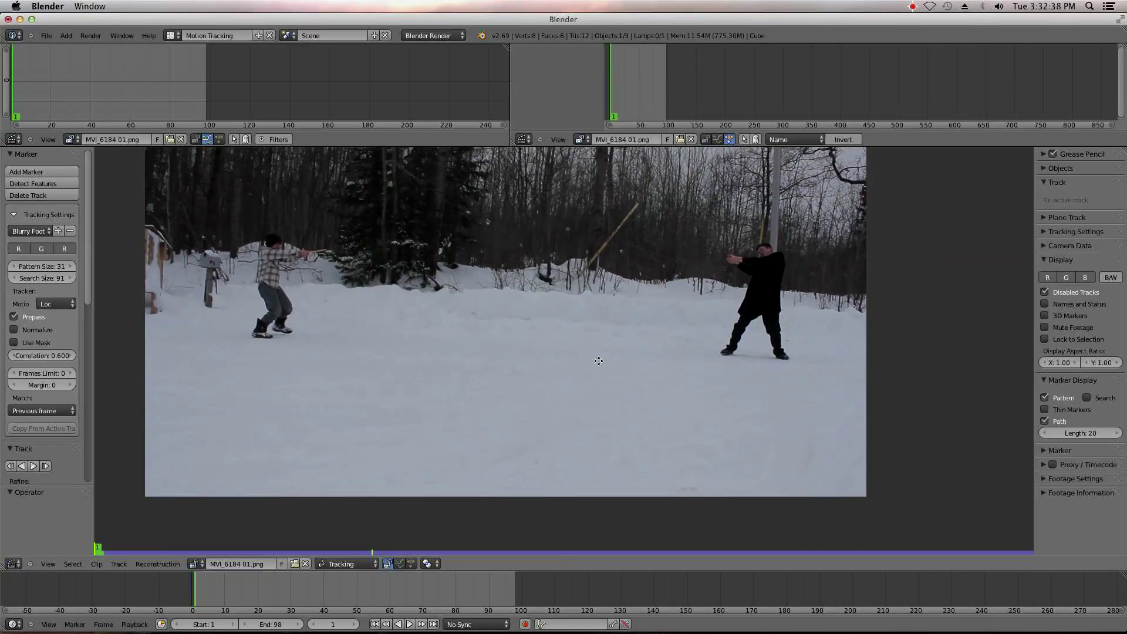
scroll(676, 368, "up", 1)
middle_click_drag(675, 371, 686, 427)
scroll(635, 397, "down", 2)
middle_click_drag(635, 396, 659, 379)
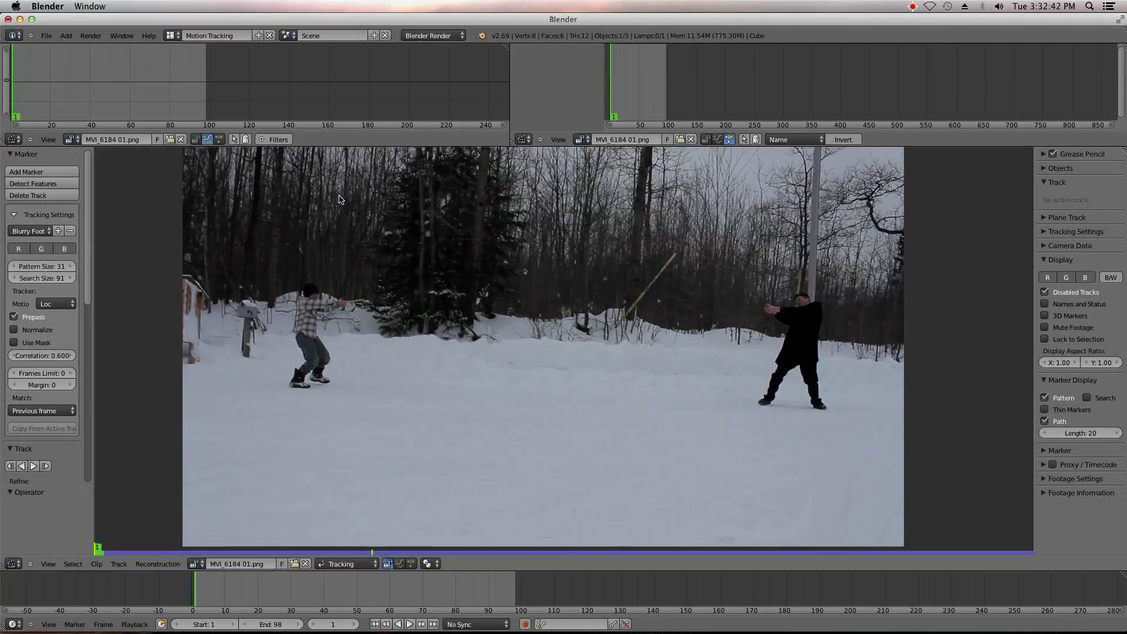
- Add tracking markers on the two small snow spots on either side of the leaning yellow pole and enlarge each, the second about 1.3 times
scroll(514, 333, "up", 6)
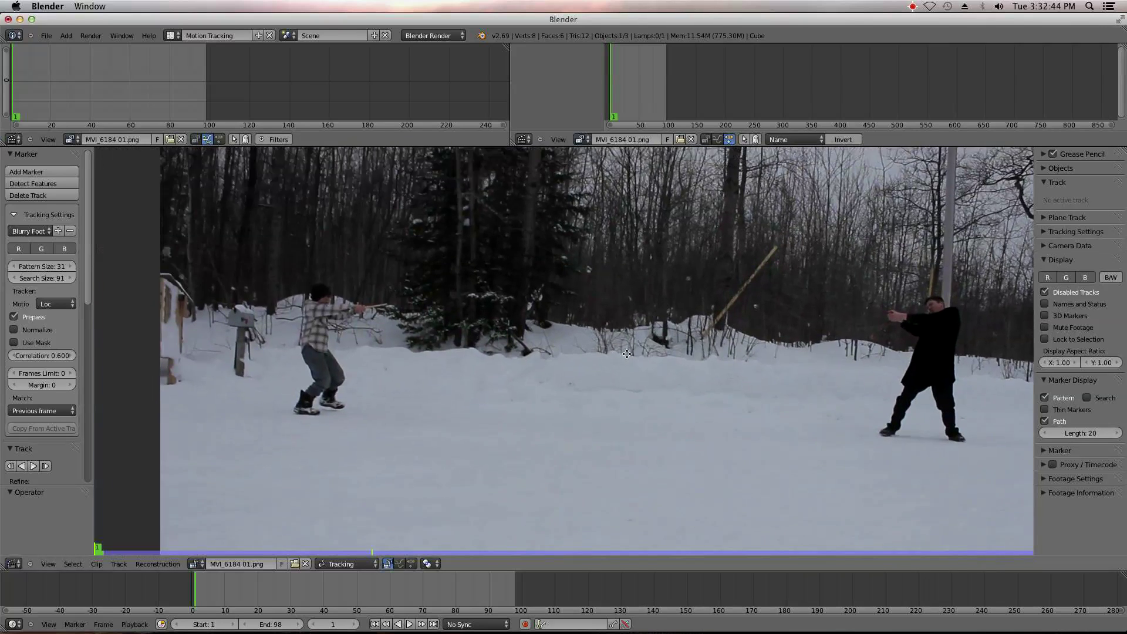
middle_click_drag(493, 337, 569, 389)
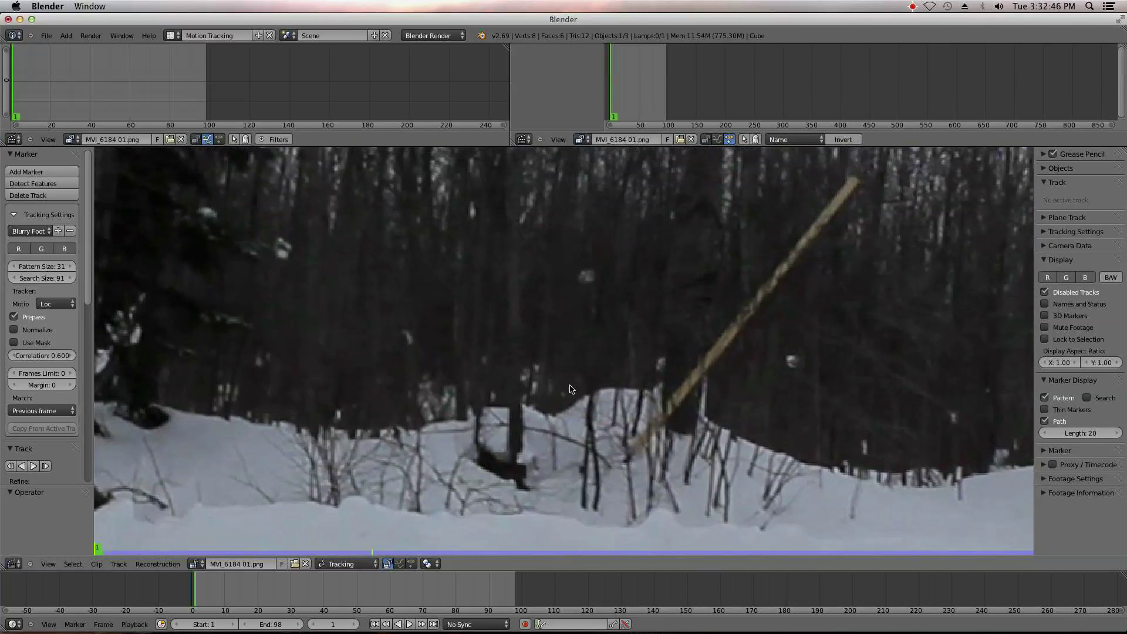
left_click(588, 278, "ctrl")
key("s")
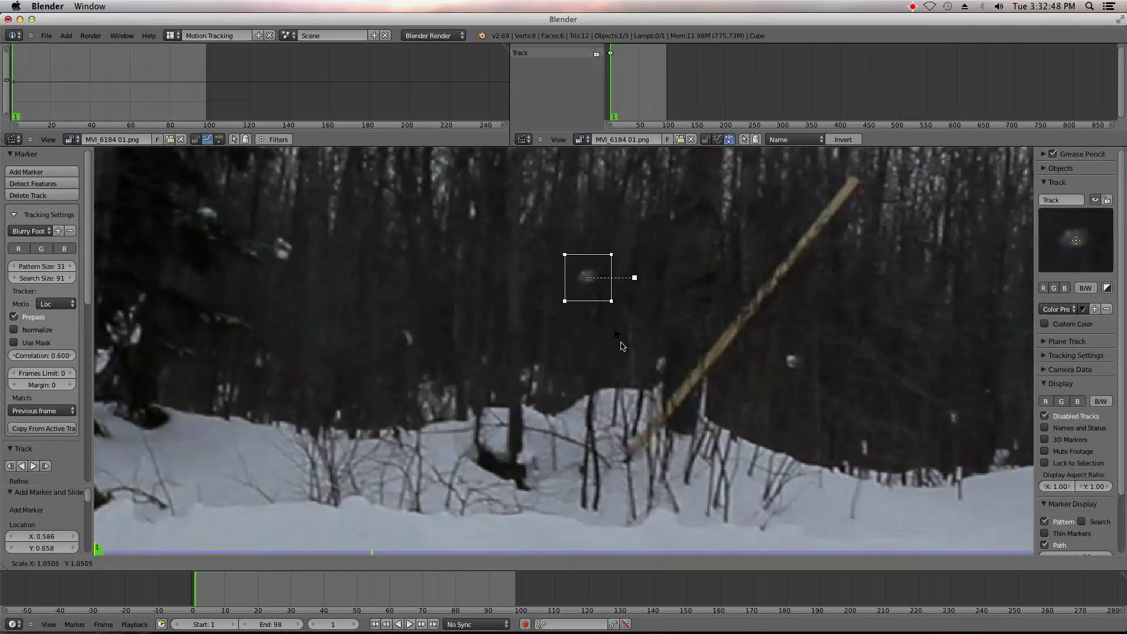
left_click(636, 348)
left_click(792, 364, "ctrl")
key("s")
left_click(811, 411)
- Add markers on the two snow clumps at the right edge of the large spruce, enlarging them about 1.27 and 1.22 times
scroll(527, 333, "down", 1)
middle_click_drag(527, 332, 691, 387)
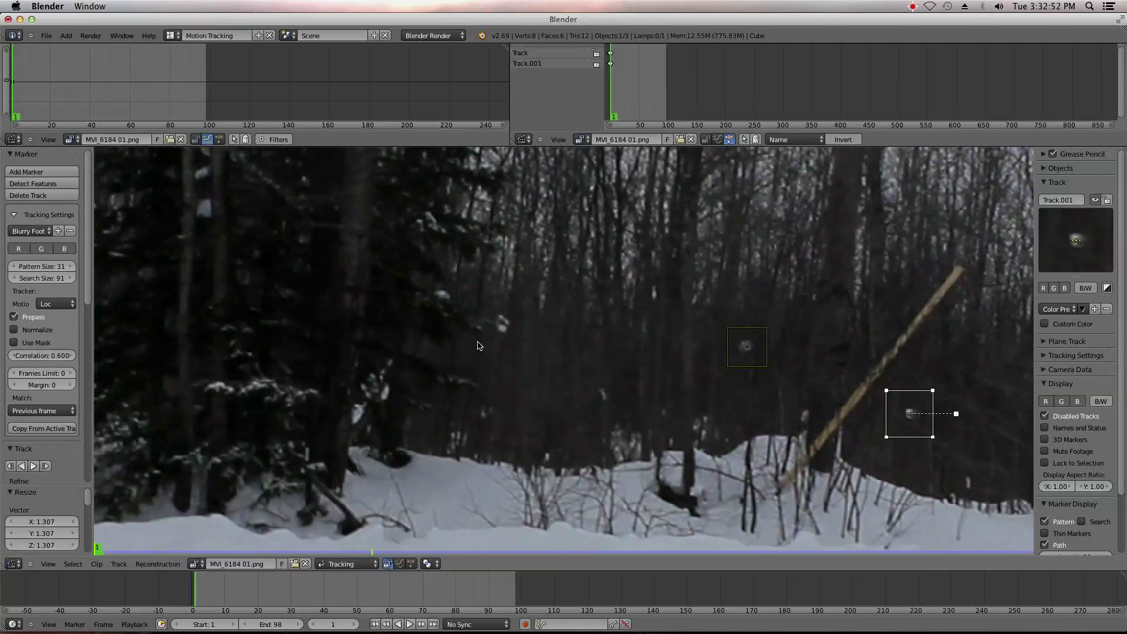
left_click(442, 298, "ctrl")
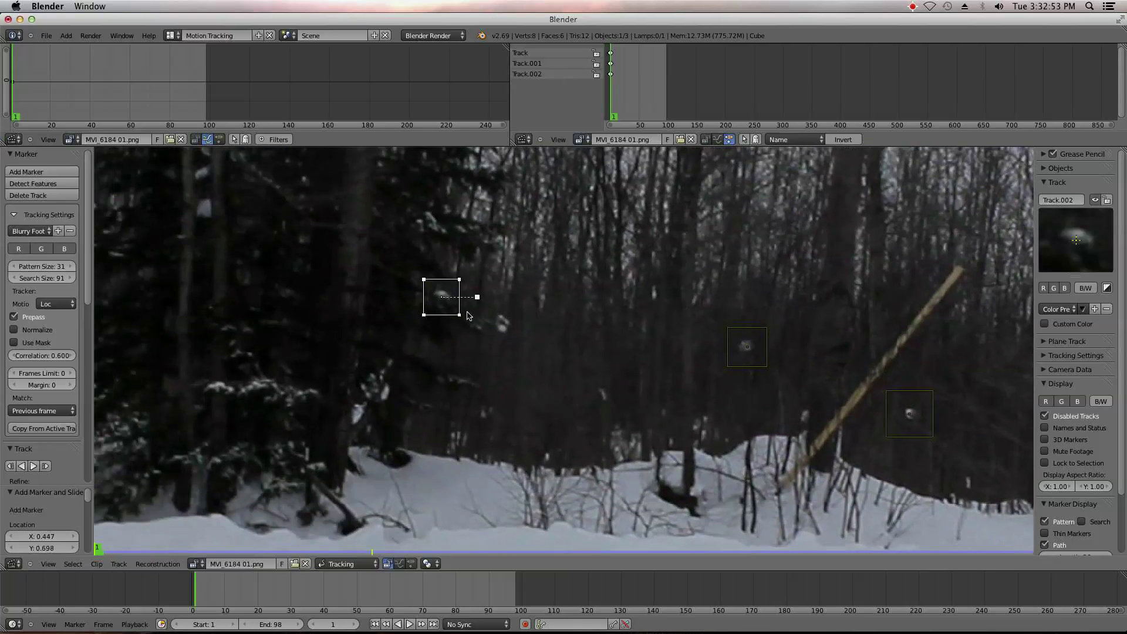
key("s")
left_click(494, 362)
key("g")
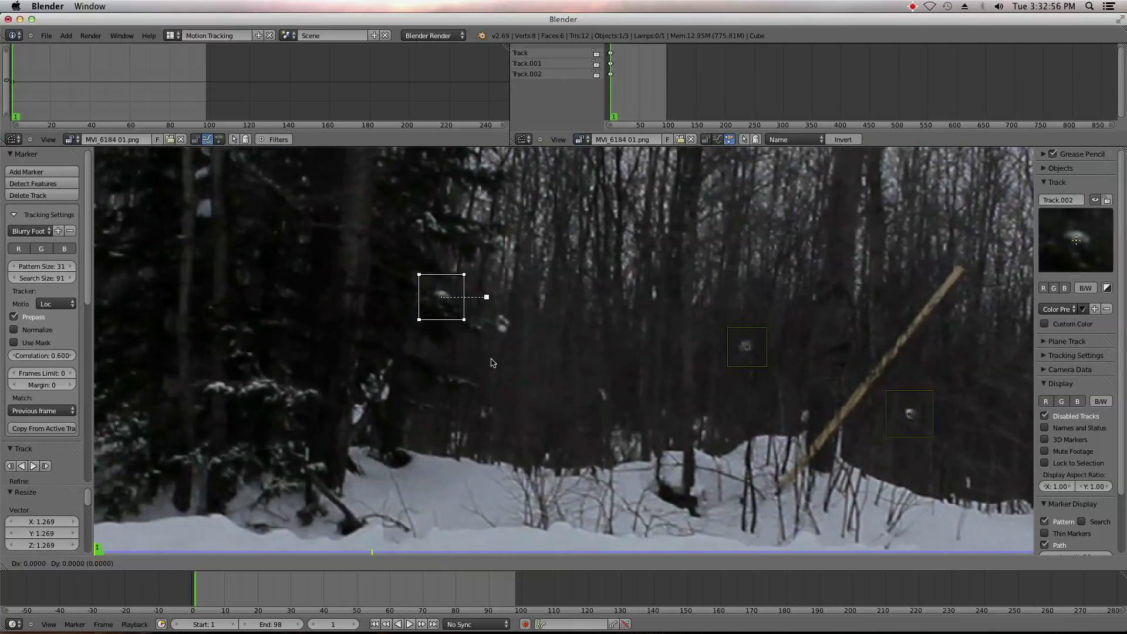
left_click(494, 359)
left_click(502, 328, "ctrl")
key("s")
left_click(485, 374)
- Add a marker on the snow clump at the spruce's left edge, enlarge it about 1.5 times and nudge it onto the clump
scroll(485, 375, "down", 3)
scroll(485, 375, "up", 5)
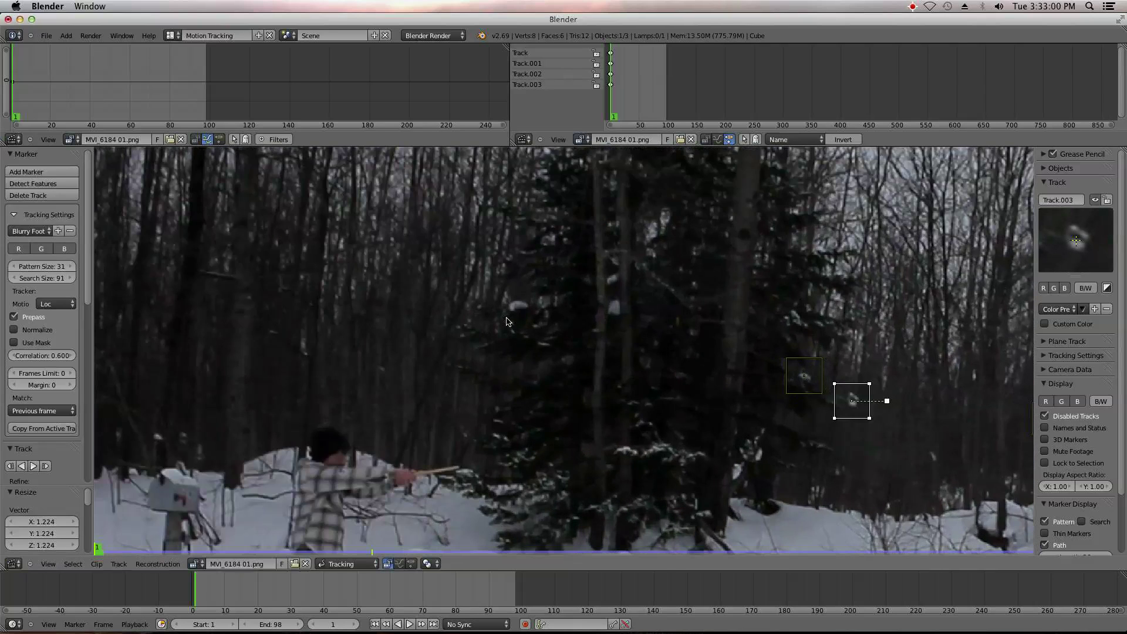
left_click(516, 310, "ctrl")
key("g")
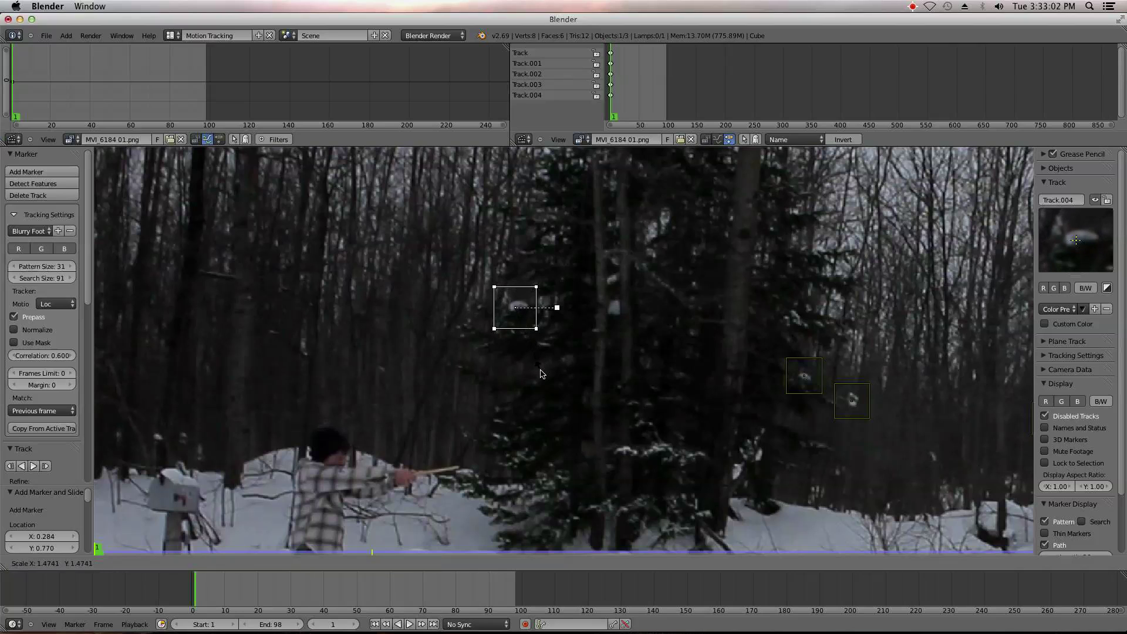
left_click(539, 370)
- Add markers on the mailbox's red mark and the dark trunk base behind it, enlarging the trunk marker about 1.6 times
scroll(382, 368, "up", 3)
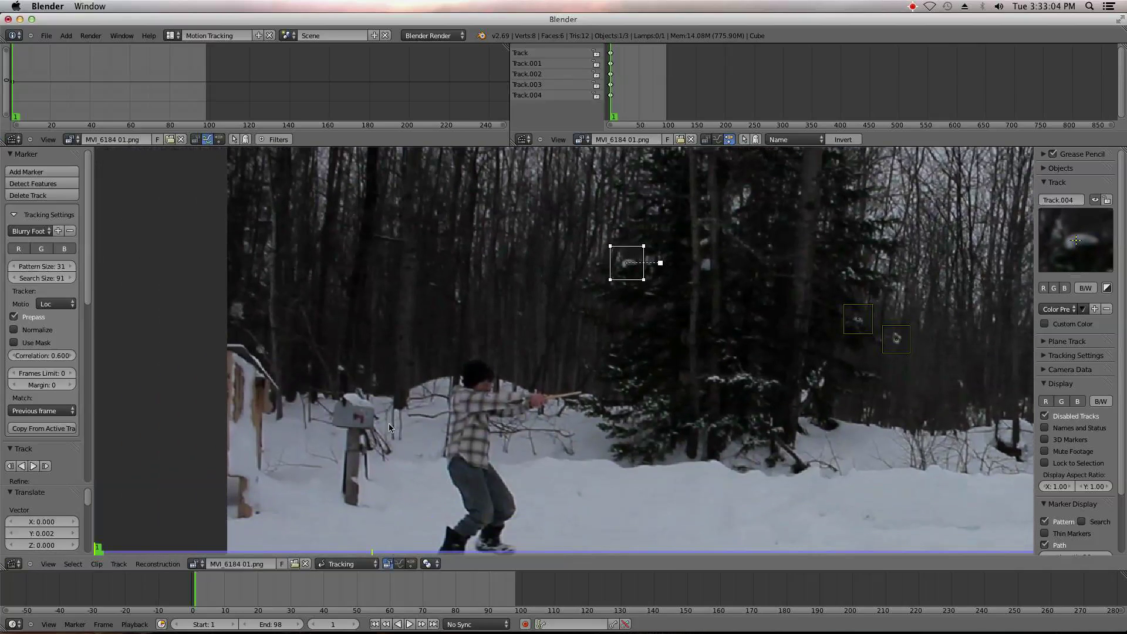
left_click(244, 459, "ctrl")
key("s")
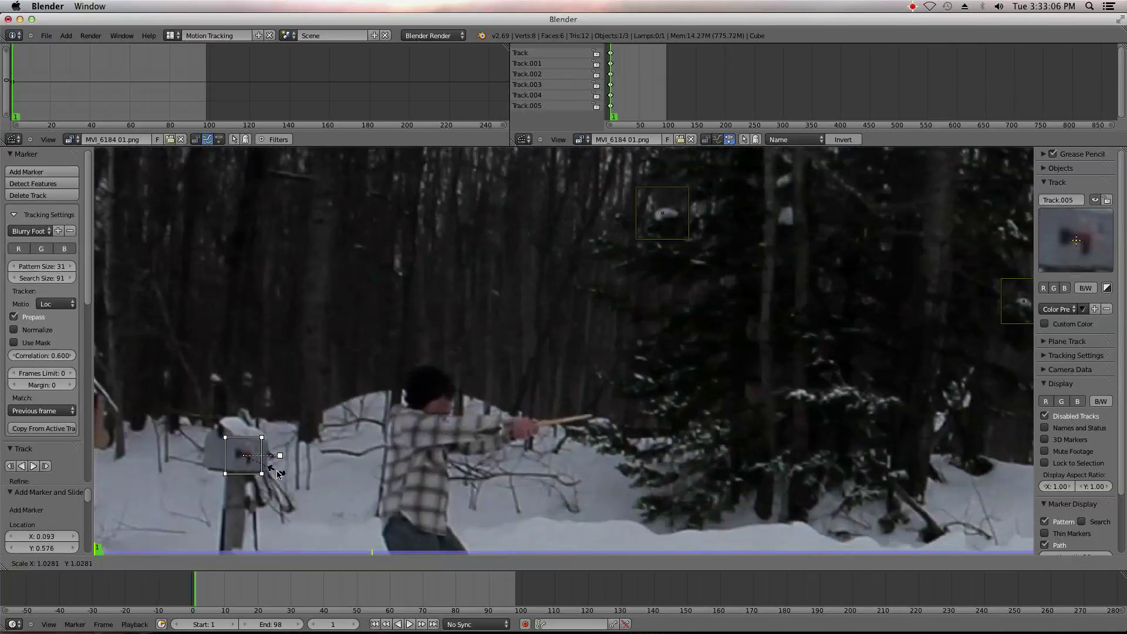
left_click(286, 474)
left_click(302, 441, "ctrl")
key("s")
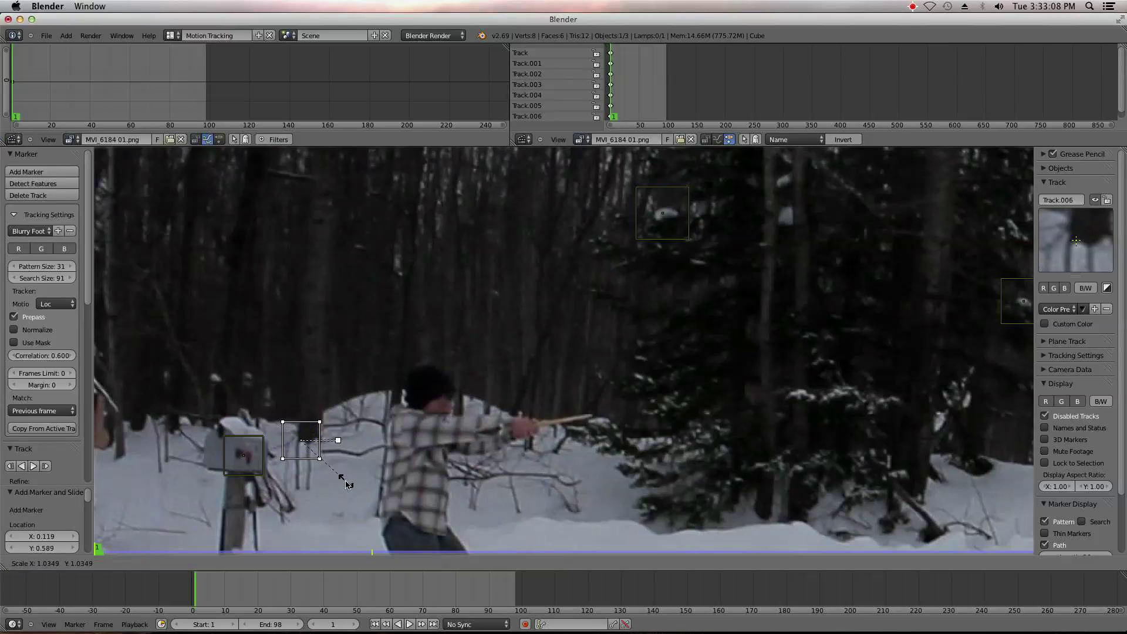
left_click(361, 513)
- Add a marker at the base of the mailbox post and enlarge it about 1.43 times
middle_click_drag(261, 505, 281, 416)
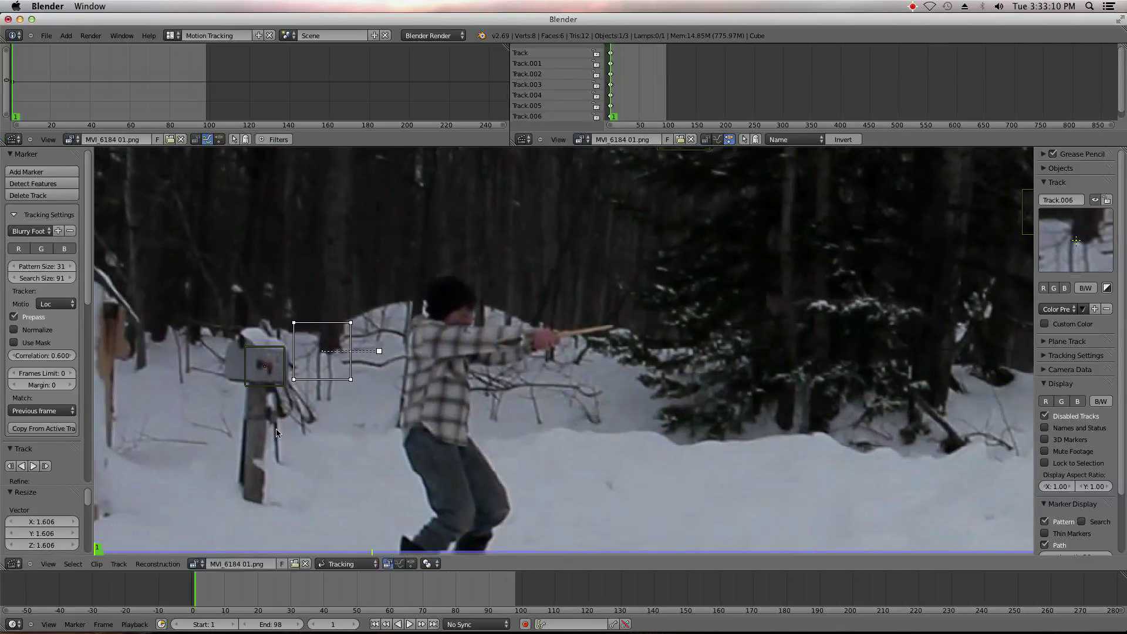
left_click(253, 506, "ctrl")
key("s")
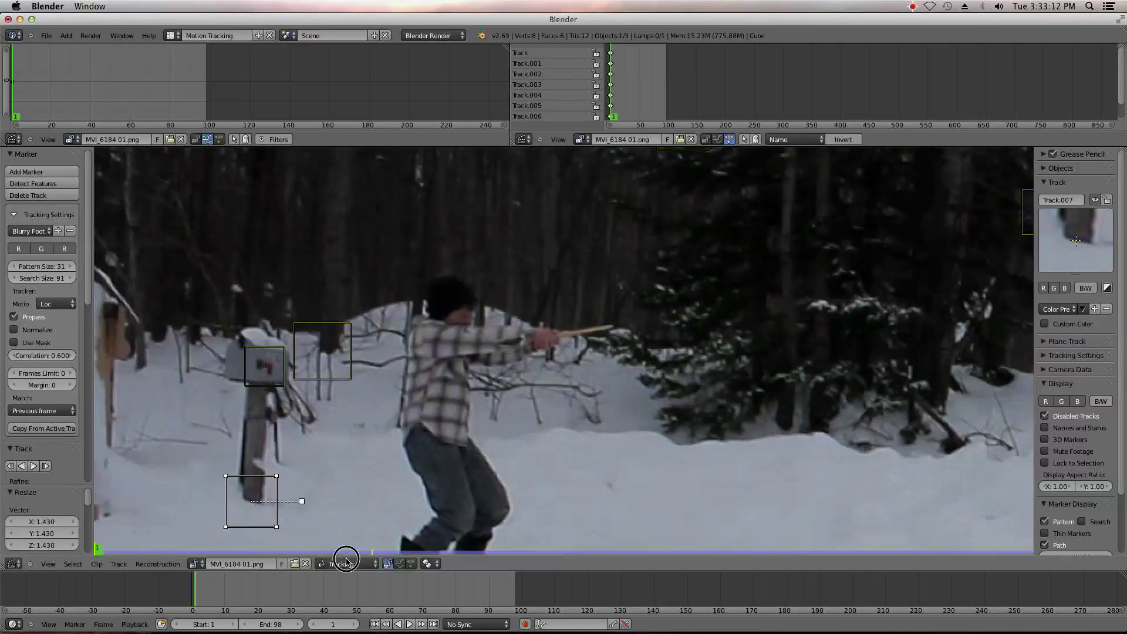
left_click(346, 551)
- Add markers on the dark hollow in the snowbank beside the spruce and the dark stump, enlarging them about 1.16 and 2.02 times
scroll(574, 456, "down", 1)
scroll(639, 354, "down", 1)
scroll(481, 415, "up", 4)
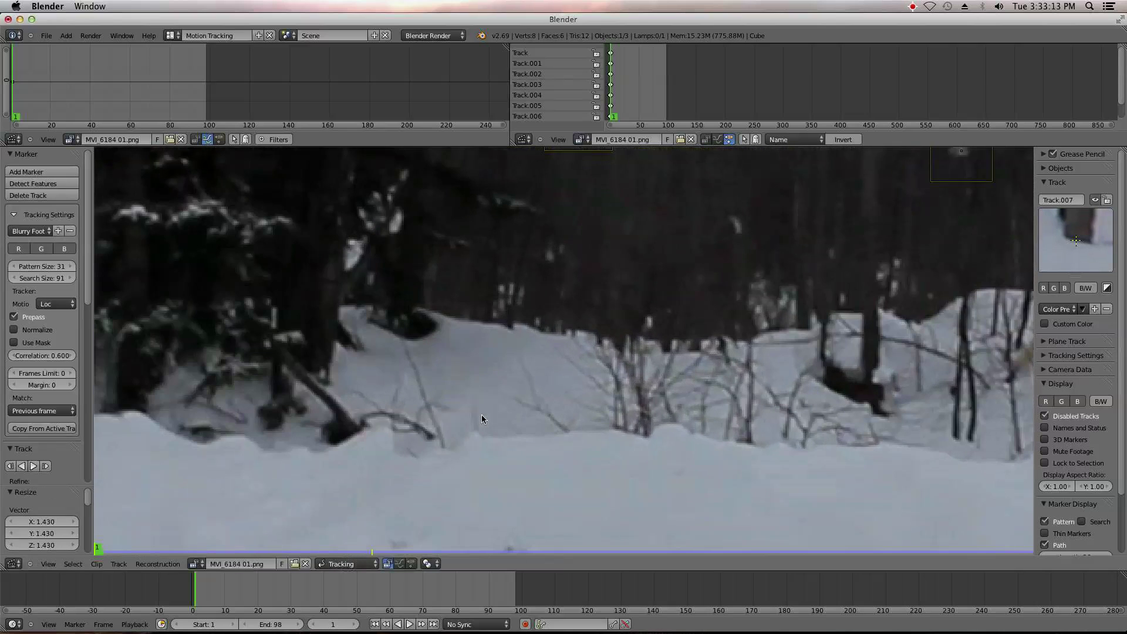
left_click(432, 328, "ctrl")
key("s")
left_click(478, 372)
scroll(478, 372, "down", 3)
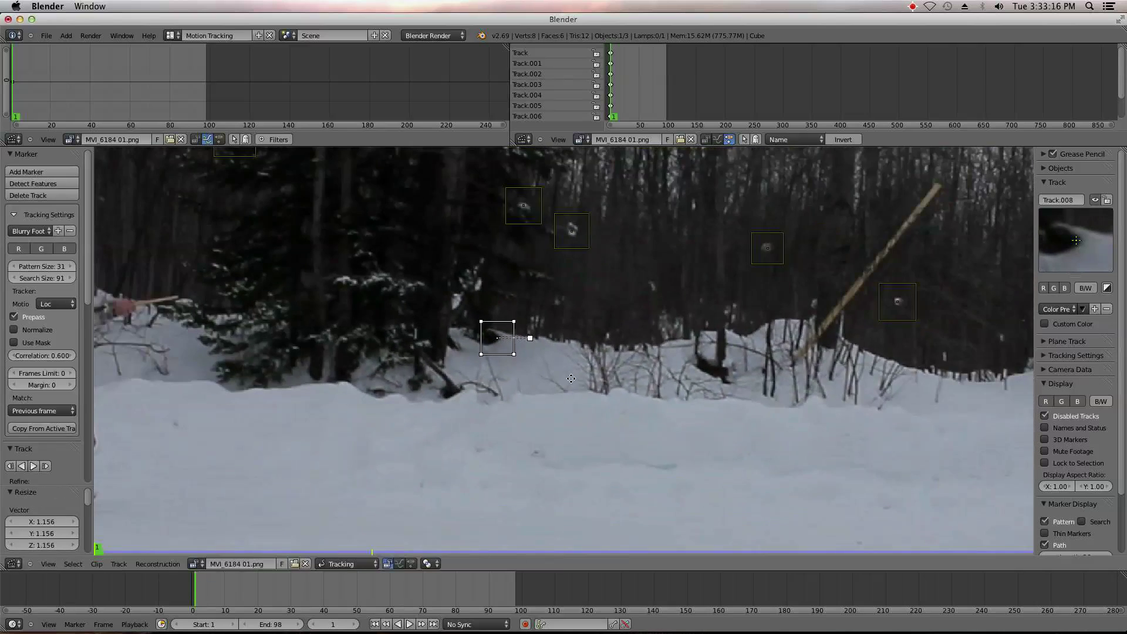
left_click(446, 352, "ctrl")
key("s")
left_click(481, 394)
scroll(551, 372, "down", 4)
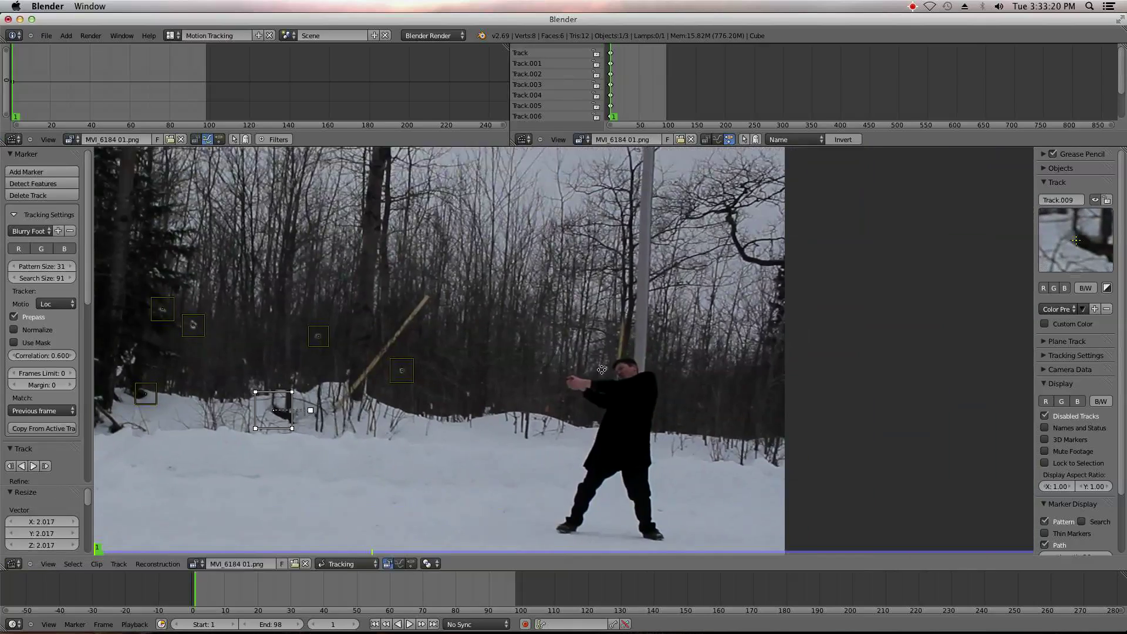
- Add a marker on the fork of the thick dark branch near the footage's right edge and enlarge it about 1.04 times
scroll(602, 369, "up", 6)
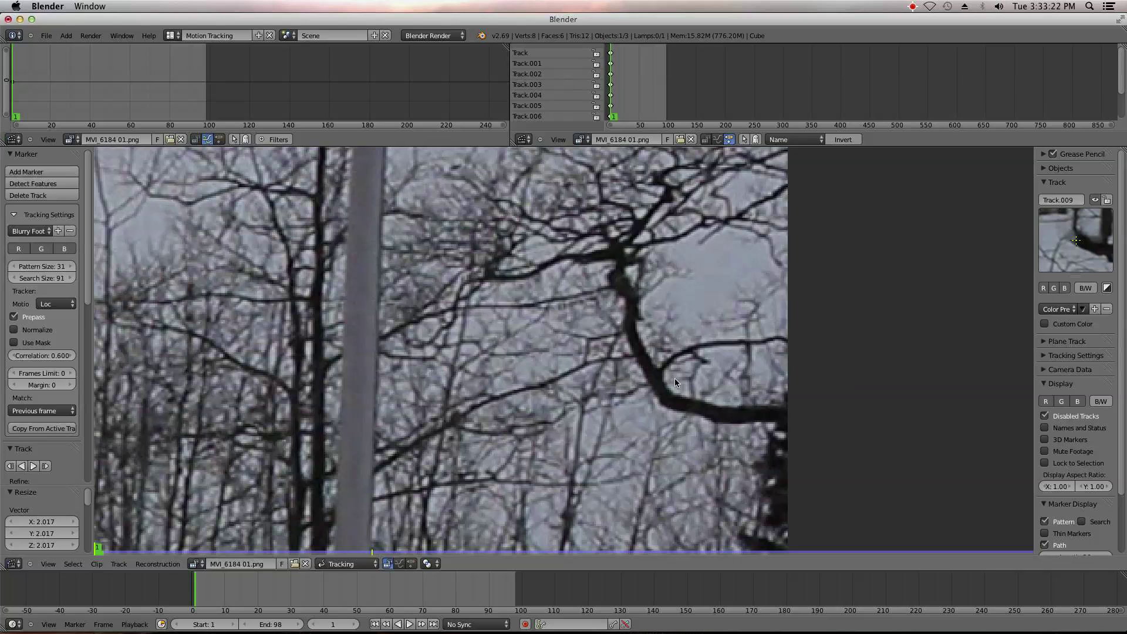
left_click(604, 245, "ctrl")
key("s")
left_click(630, 330)
scroll(620, 330, "down", 2)
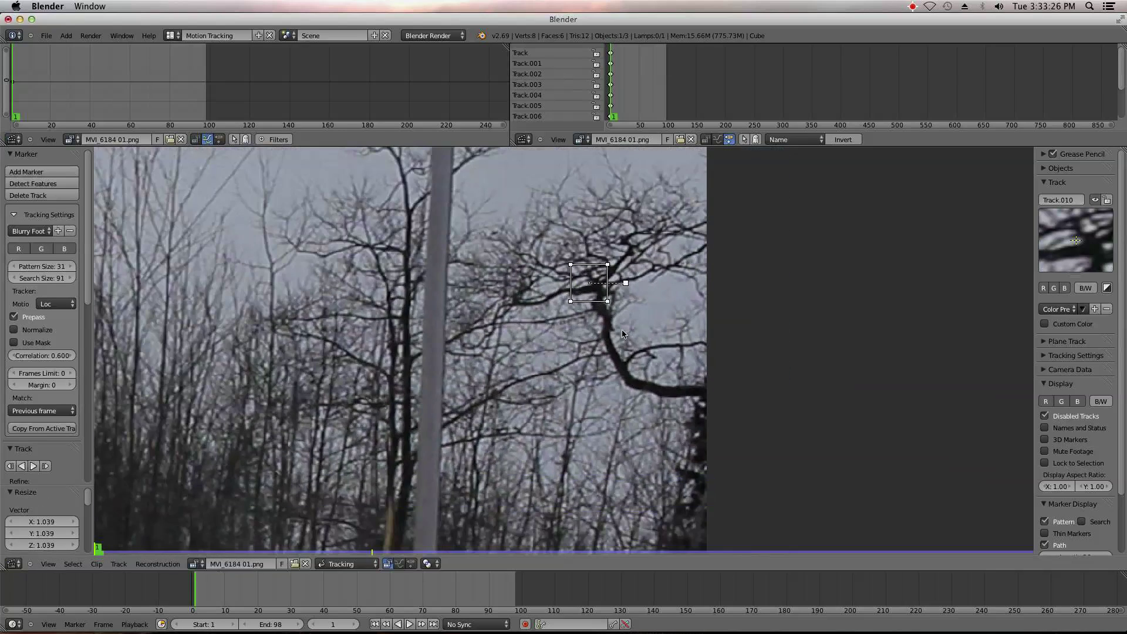
- Add a marker on the upper tip of the leaning wooden pole and enlarge it about 1.13 times
middle_click_drag(431, 336, 637, 244)
middle_click_drag(550, 386, 586, 278)
middle_click_drag(228, 275, 411, 313)
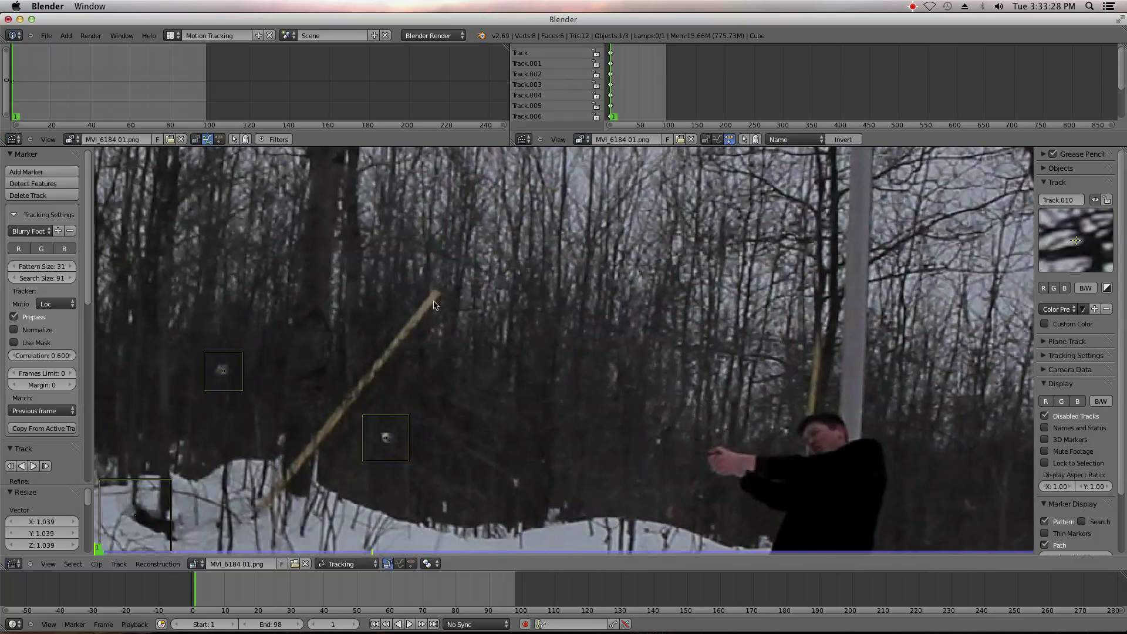
left_click(438, 289, "ctrl")
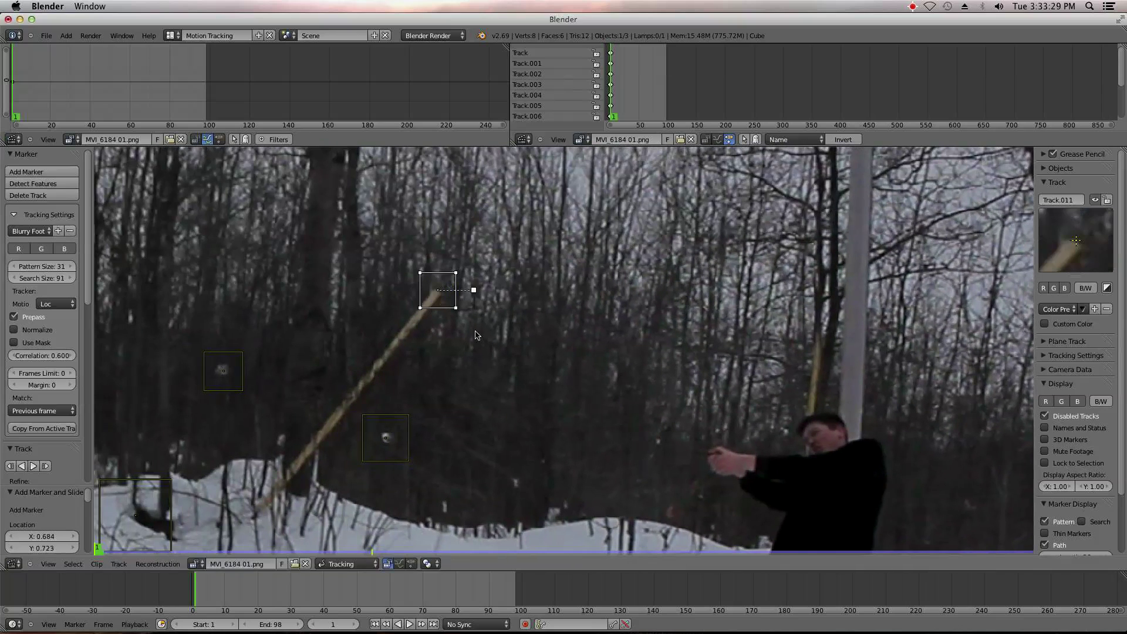
key("s")
left_click(498, 364)
scroll(498, 364, "down", 2)
- Add a marker at the base of the thin trunk in front of the man in black and enlarge it about 1.4 times
scroll(498, 364, "up", 2)
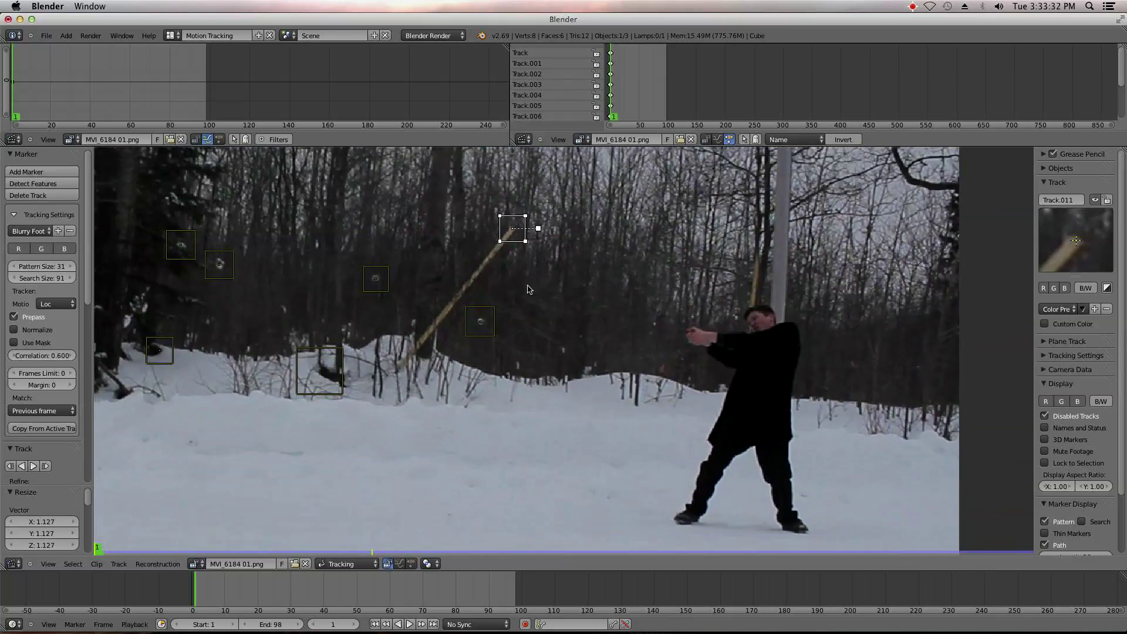
left_click(675, 435, "ctrl")
key("s")
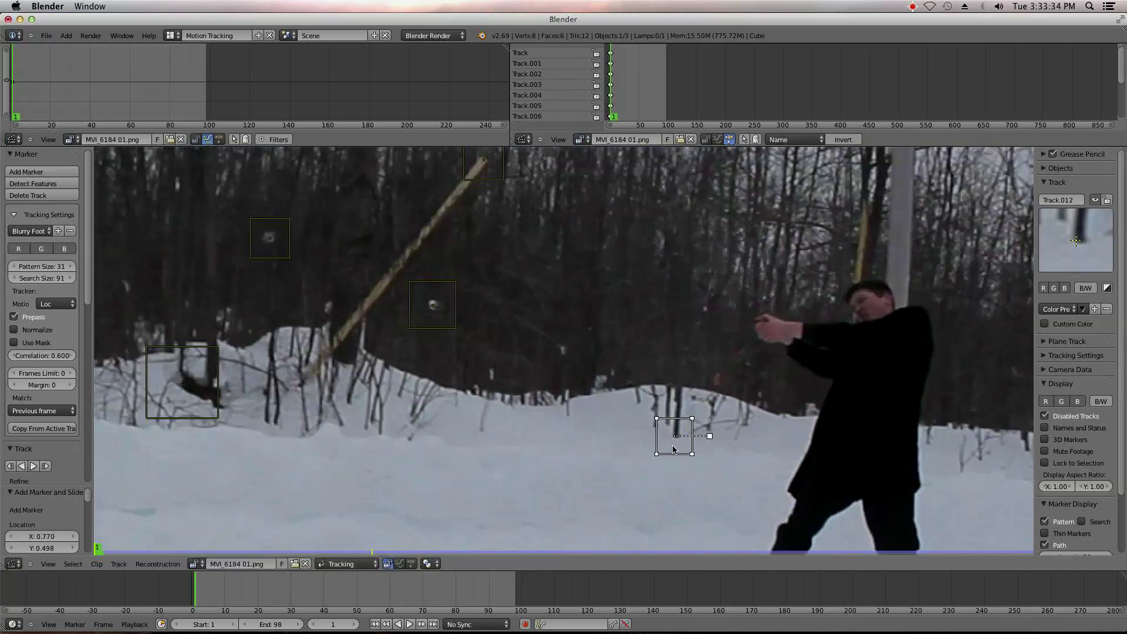
left_click(691, 466)
scroll(691, 468, "down", 1)
- Add a marker at the base of the thin trunk in the bushes behind the man in black, enlarging it about 1.17 times
middle_click_drag(691, 468, 663, 394)
scroll(662, 387, "up", 1)
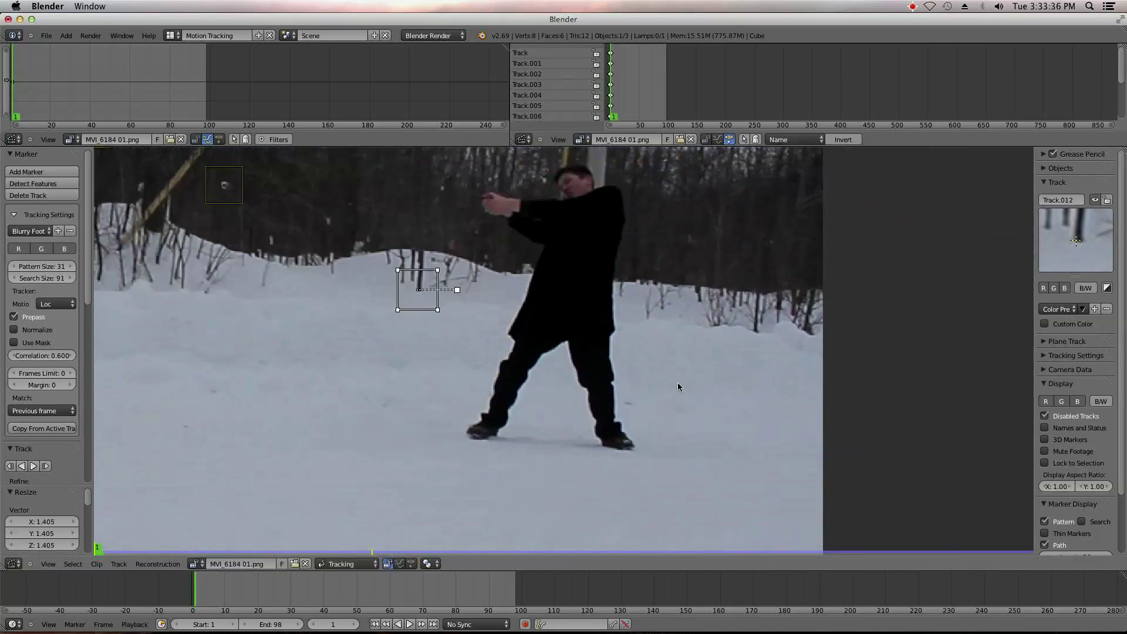
middle_click_drag(709, 314, 555, 364)
scroll(555, 364, "up", 2)
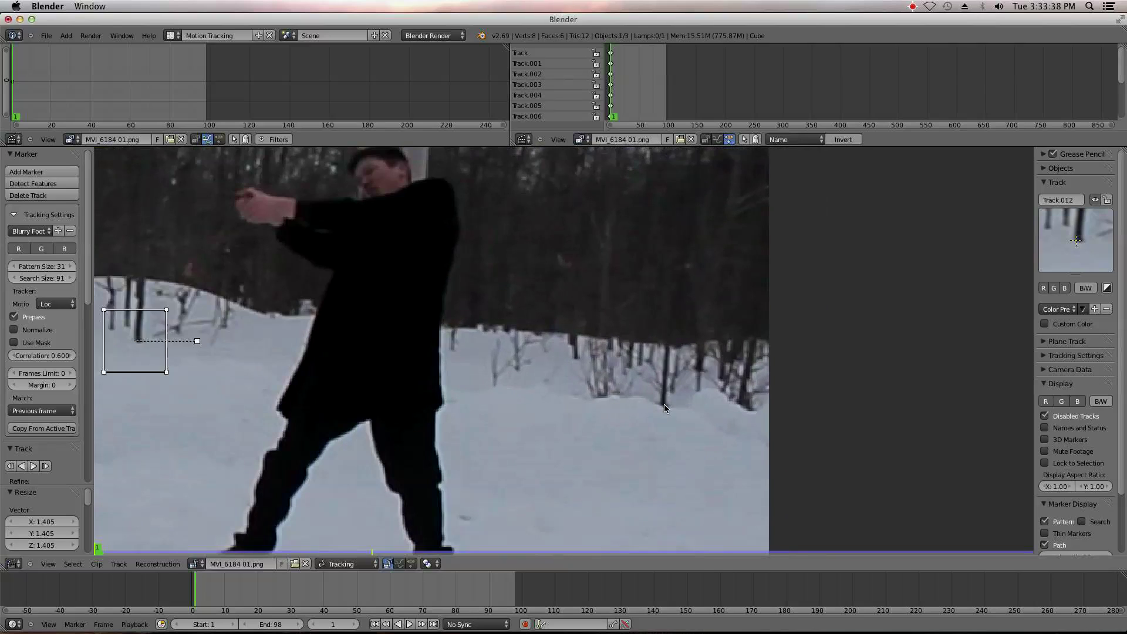
left_click(663, 405, "ctrl")
key("s")
left_click(716, 457)
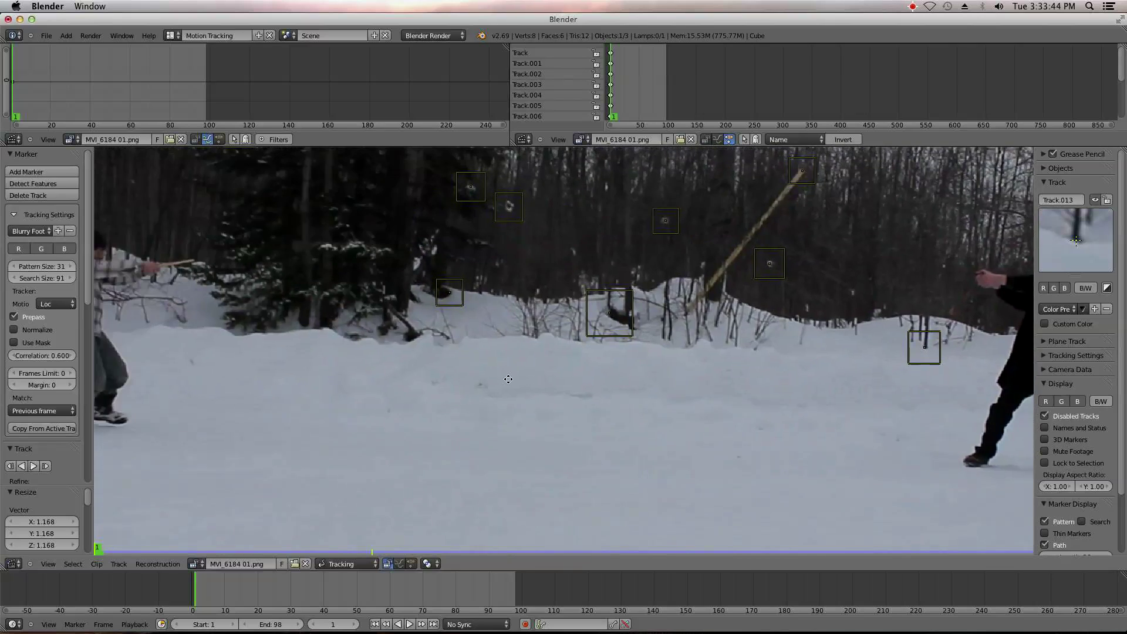
- Add a marker on the dark trunk base under the spruce at the snow line and enlarge it about 1.13 times
middle_click_drag(389, 384, 486, 383)
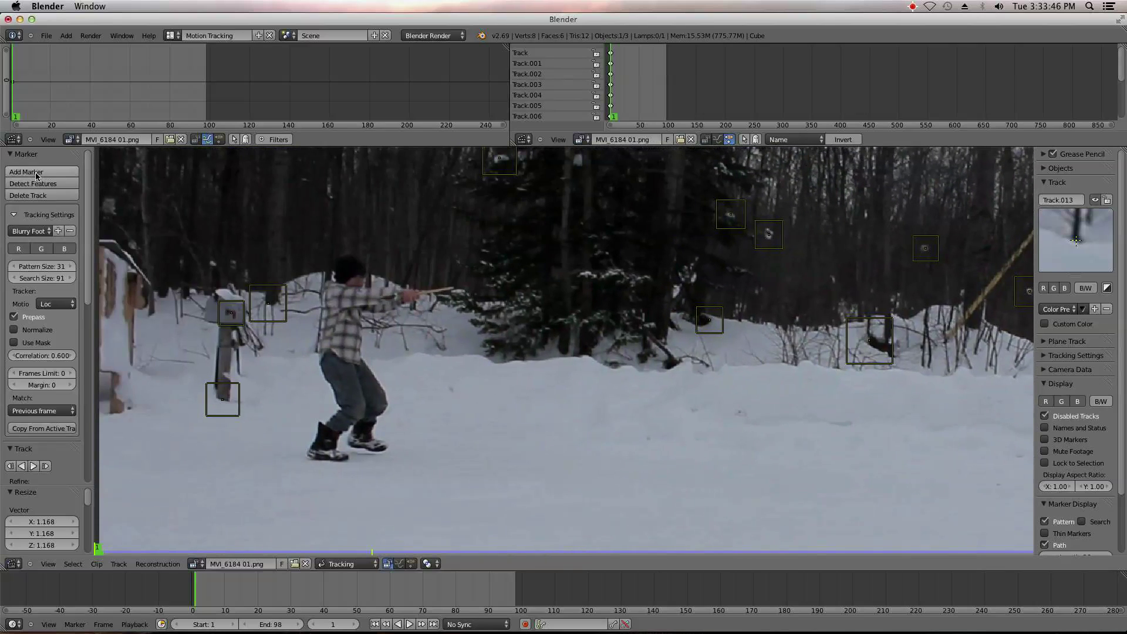
scroll(616, 386, "up", 5)
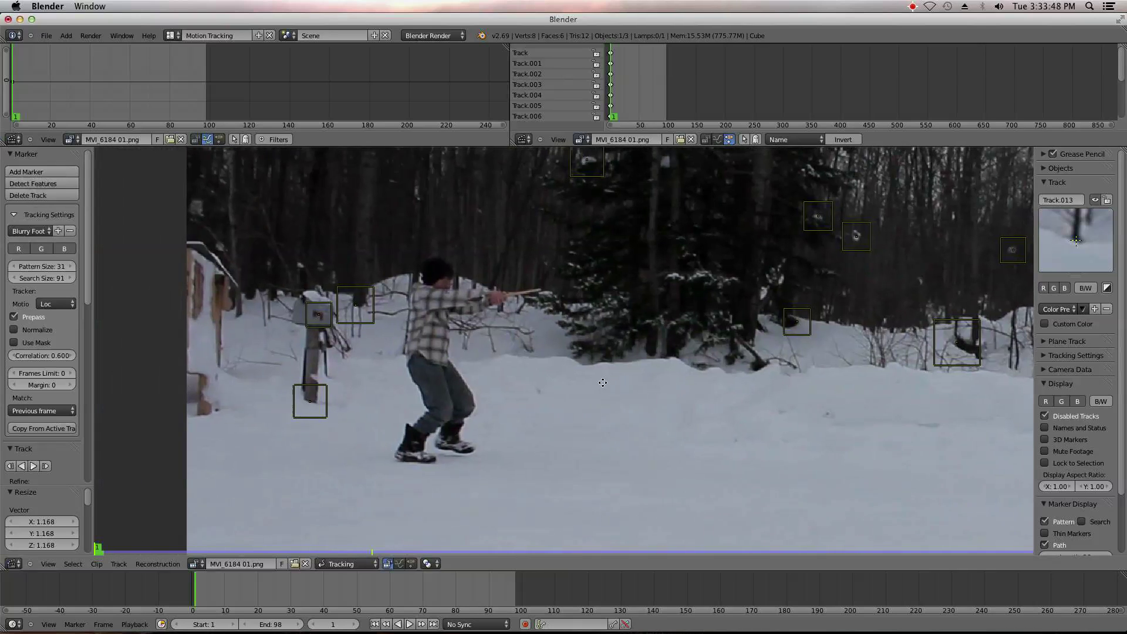
left_click(604, 357, "ctrl")
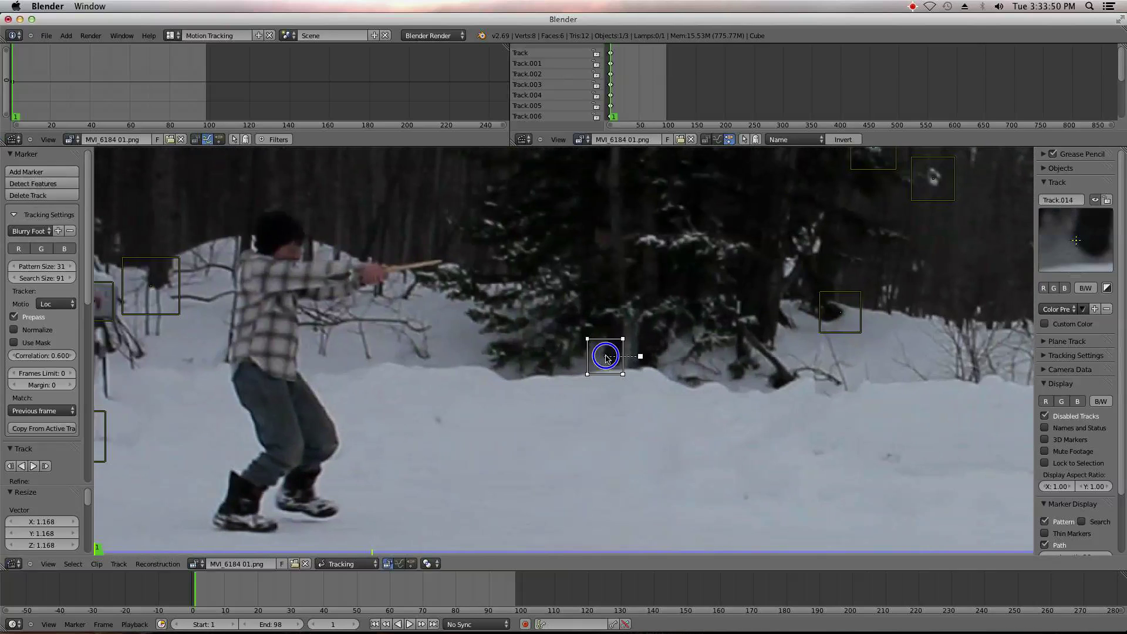
key("s")
left_click(652, 437)
scroll(709, 439, "down", 2)
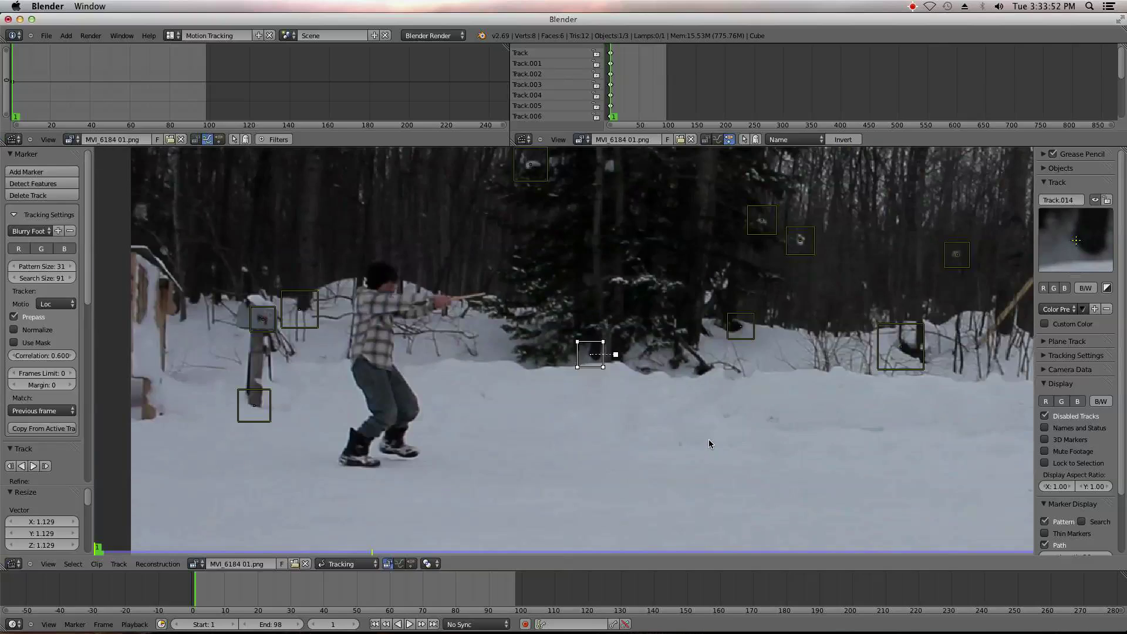
- Add a marker on the small bright spot in the woods above the mailbox and enlarge it about 1.39 times
middle_click_drag(709, 439, 709, 510)
scroll(532, 348, "down", 4)
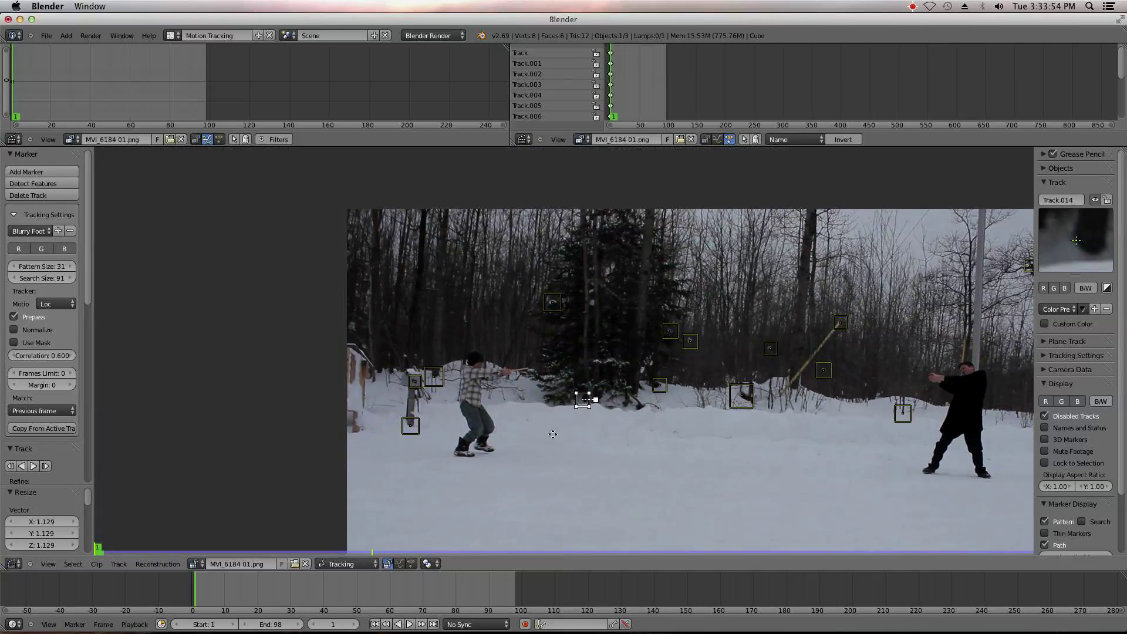
scroll(474, 413, "up", 3)
scroll(474, 412, "down", 1)
scroll(470, 423, "up", 4)
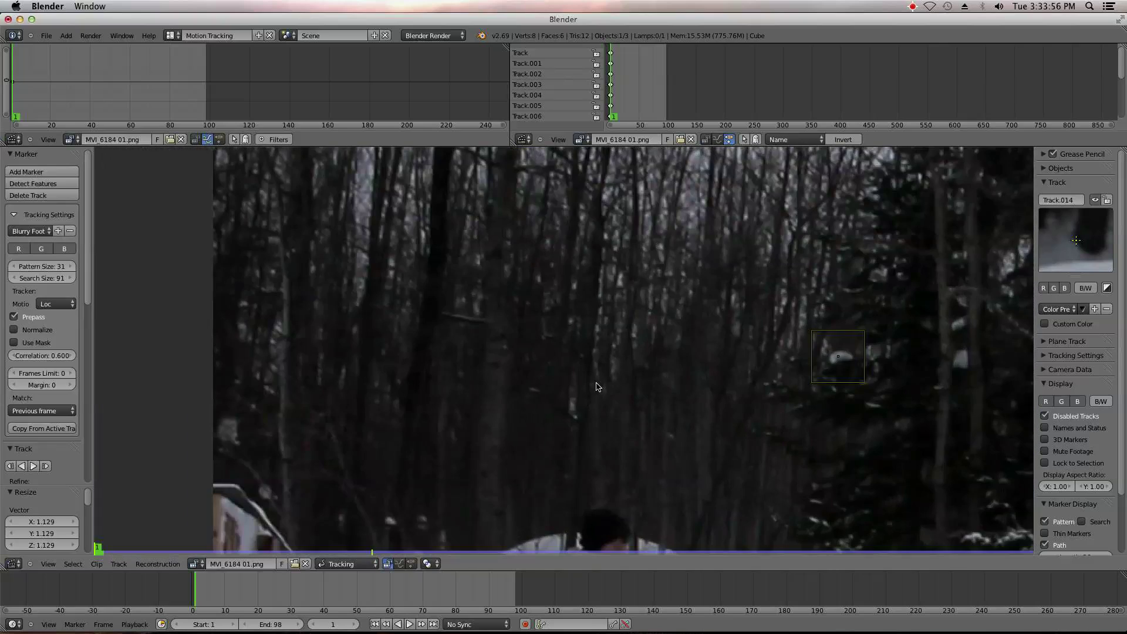
scroll(465, 435, "down", 1)
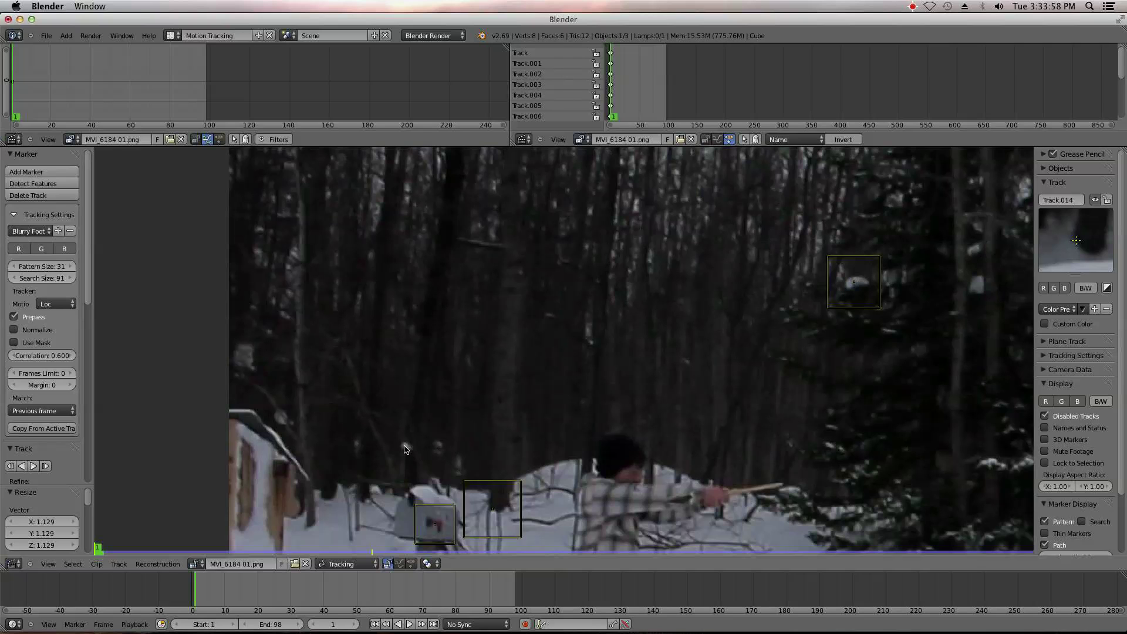
left_click(405, 448, "ctrl")
key("s")
left_click(468, 480)
scroll(469, 478, "down", 3)
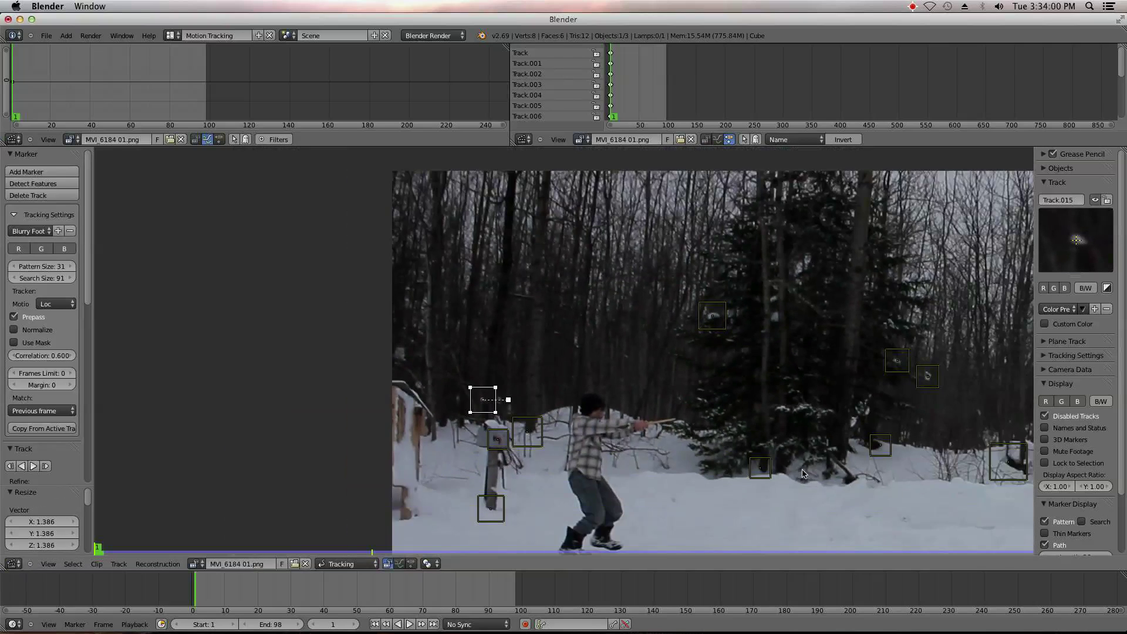
- Add a marker on the pale trunk in front of the spruce's upper part and enlarge it about 1.11 times
middle_click_drag(893, 405, 720, 471)
scroll(720, 471, "up", 2)
middle_click_drag(765, 387, 719, 417)
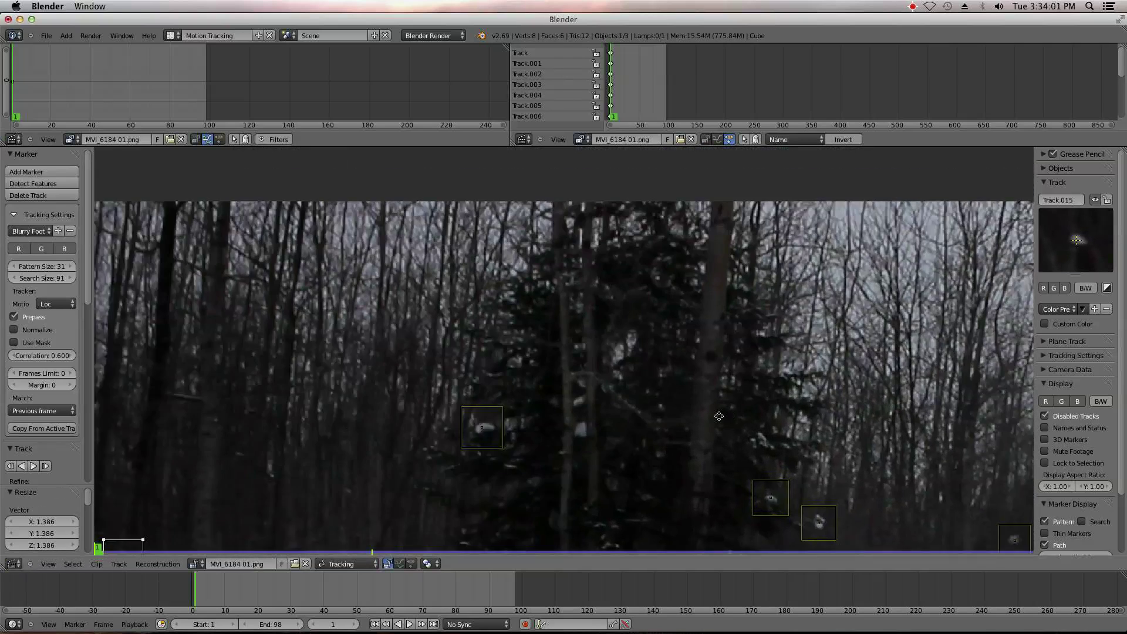
scroll(693, 397, "up", 1)
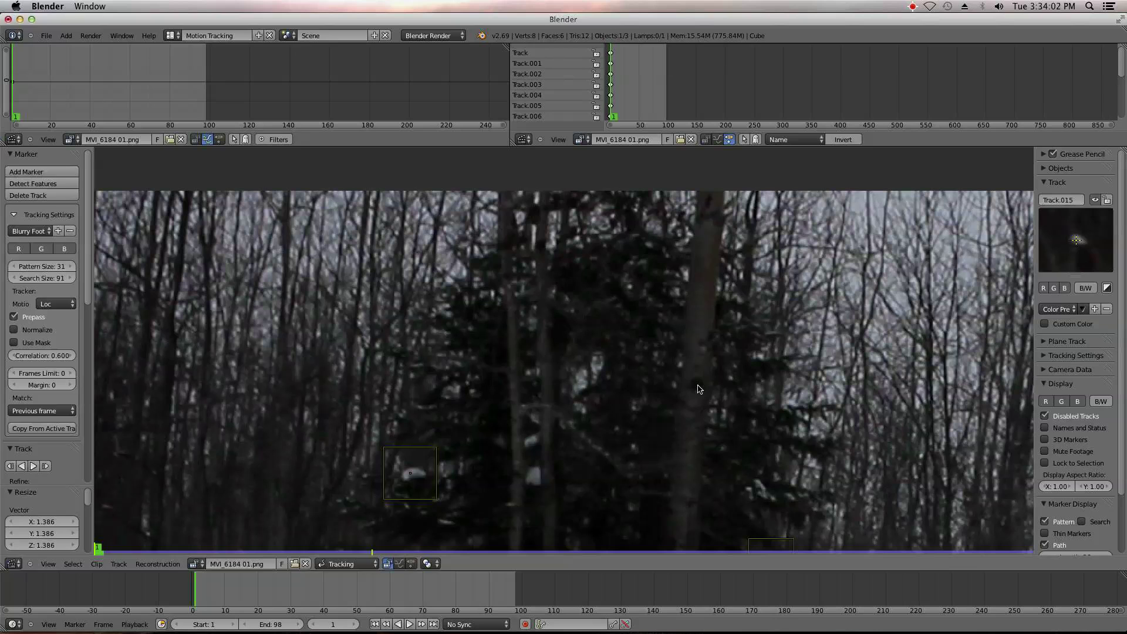
left_click(698, 389, "ctrl")
key("s")
left_click(754, 456)
scroll(755, 456, "down", 4)
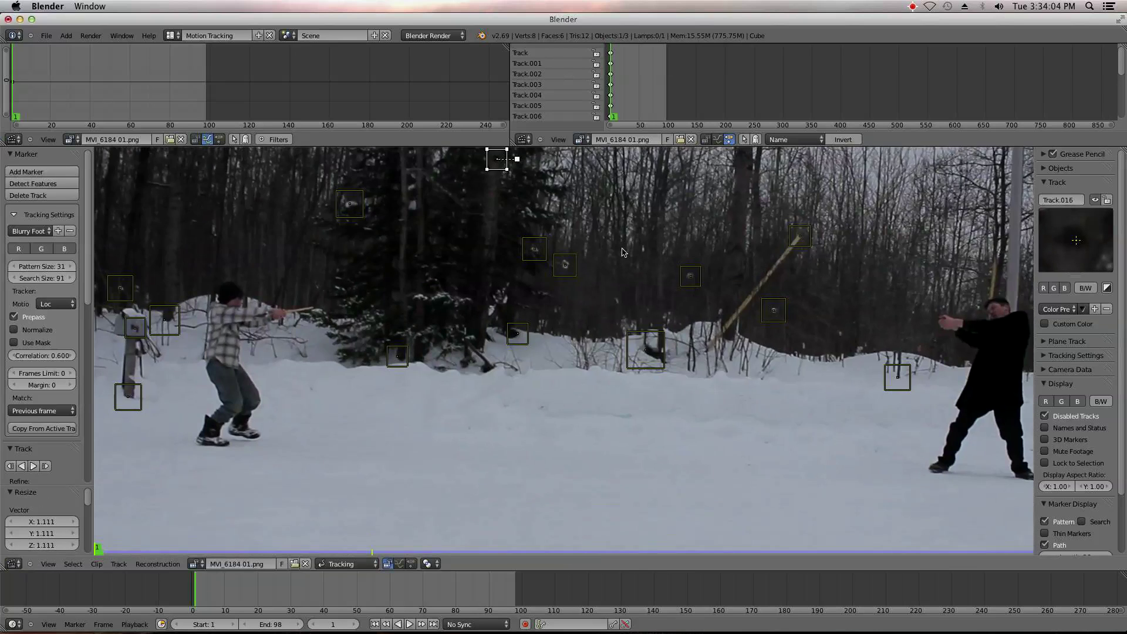
- Add markers on the faint spot and the dark crease in the open snow mid-frame, enlarging them about 1.06 and 1.38 times
scroll(629, 372, "up", 5)
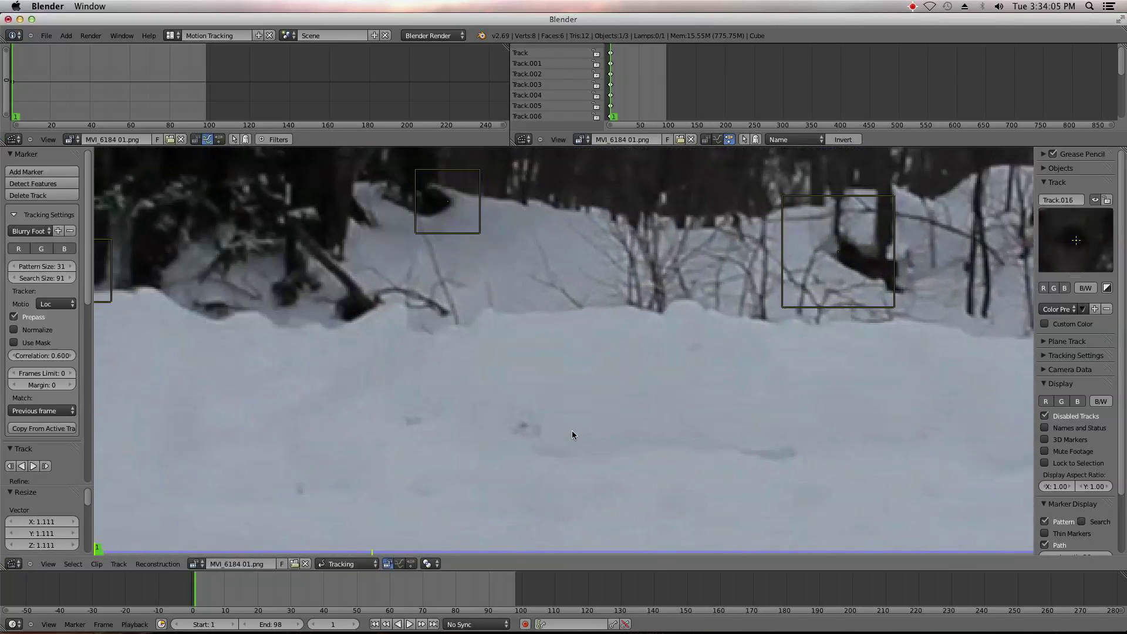
left_click(416, 420, "ctrl")
key("s")
left_click(511, 468)
scroll(608, 461, "down", 3)
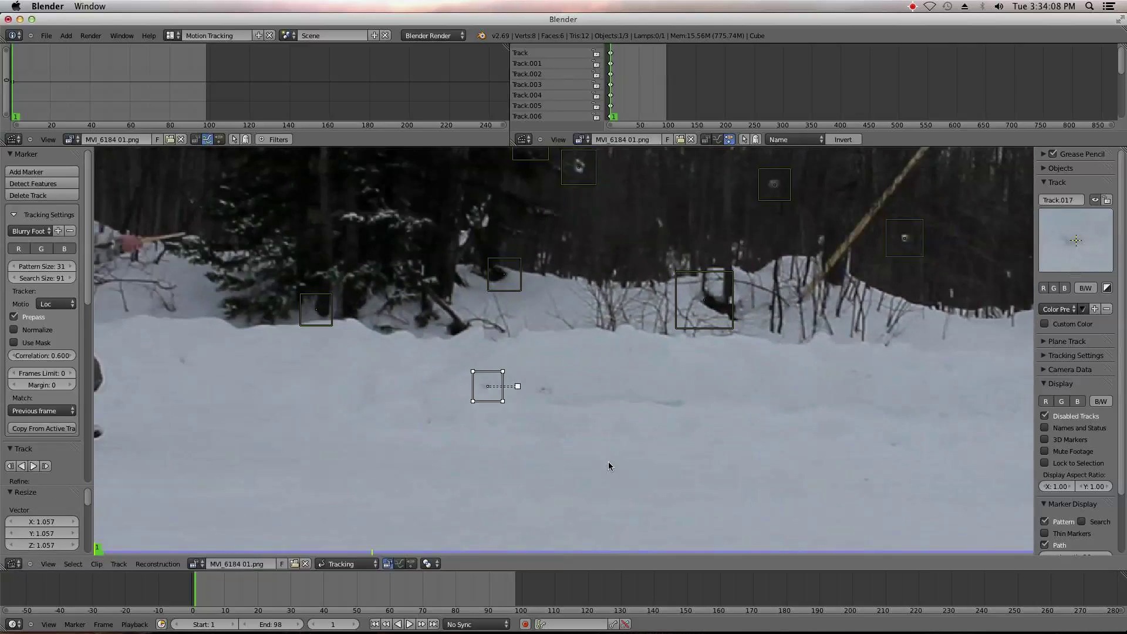
scroll(534, 368, "up", 3)
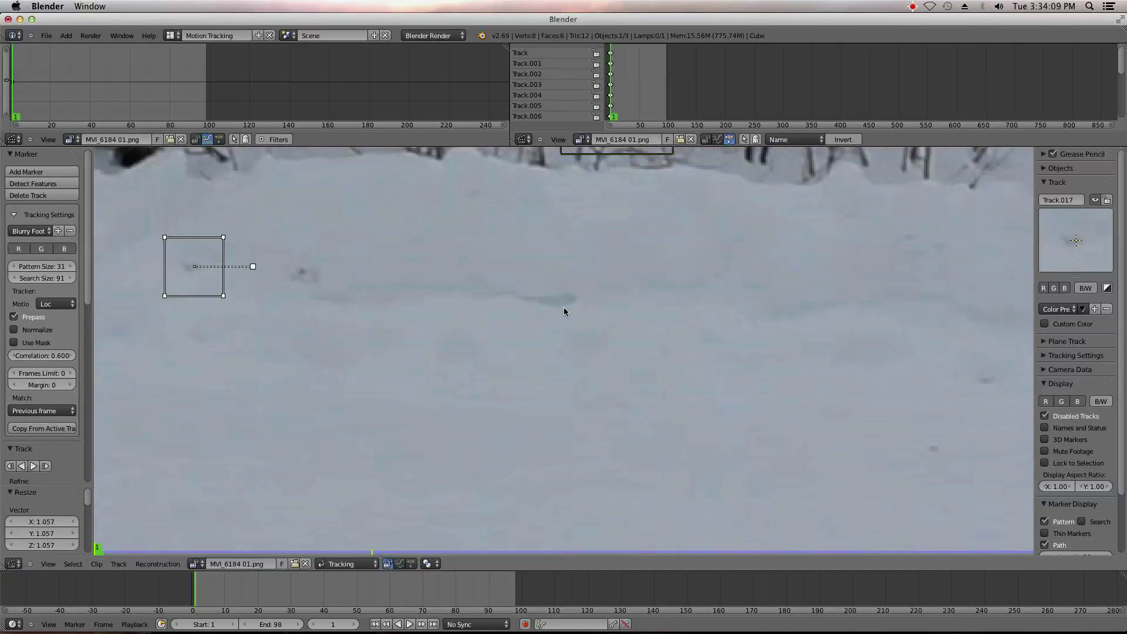
left_click(566, 300, "ctrl")
key("s")
left_click(628, 353)
scroll(682, 345, "down", 3)
- Add a marker on the faint snow mark in front of the man in black's legs and enlarge it about 1.69 times
scroll(499, 332, "up", 2)
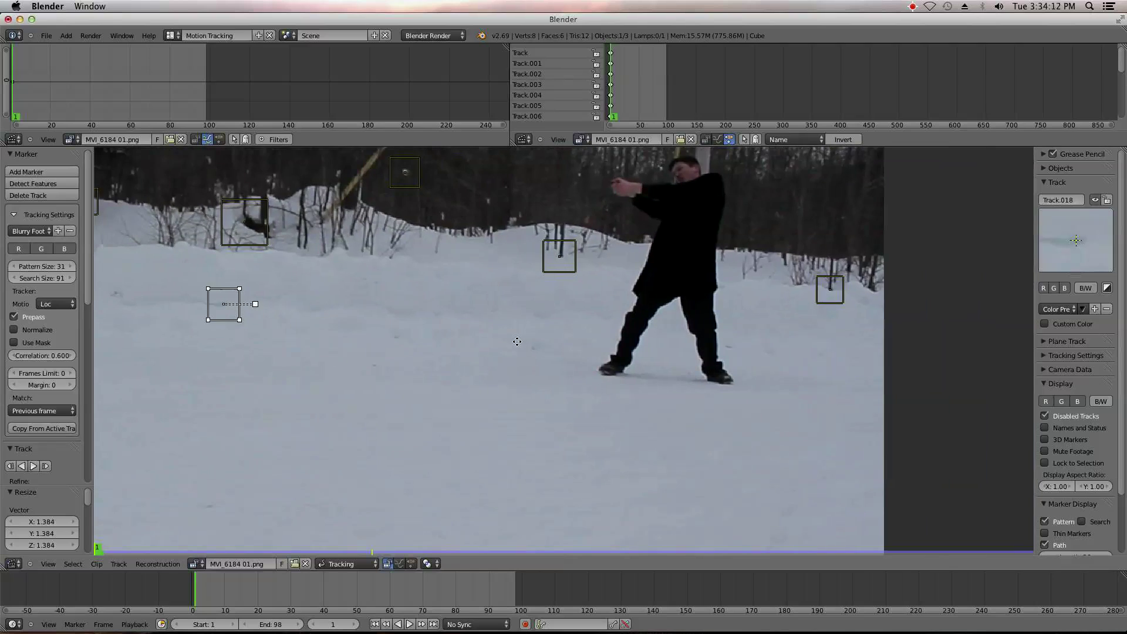
scroll(516, 341, "up", 2)
middle_click_drag(343, 330, 506, 350)
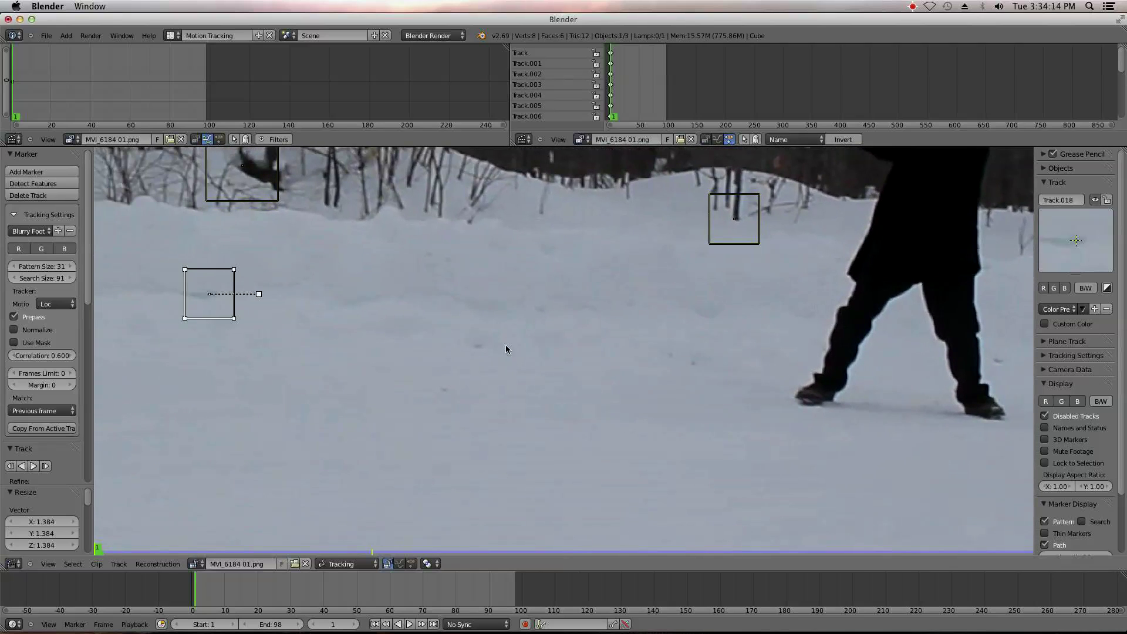
left_click(707, 310, "ctrl")
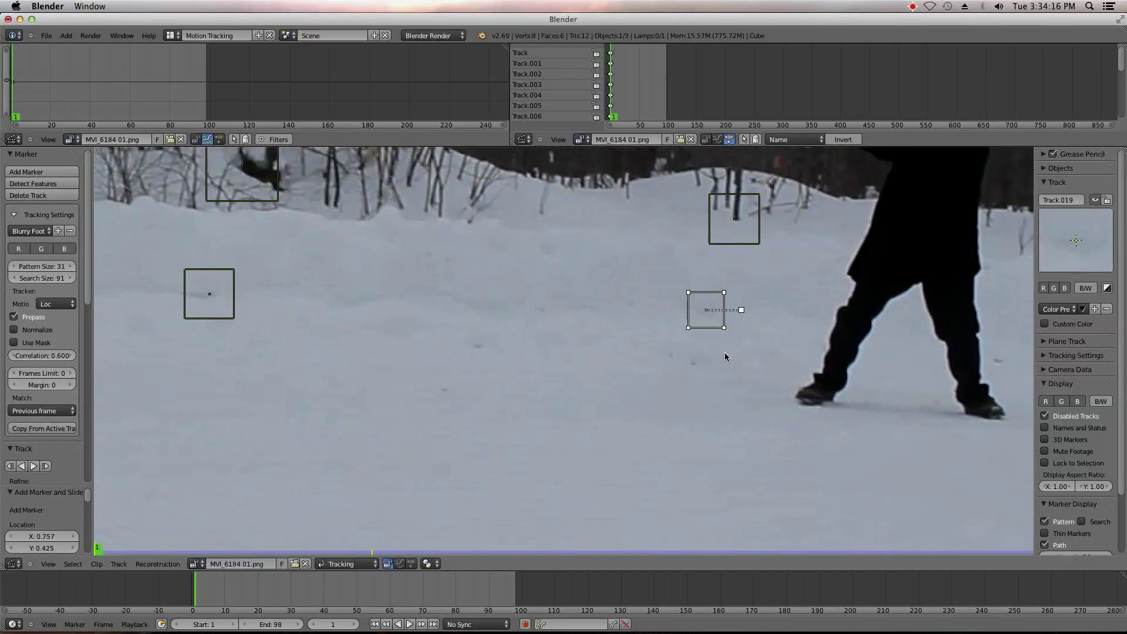
key("s")
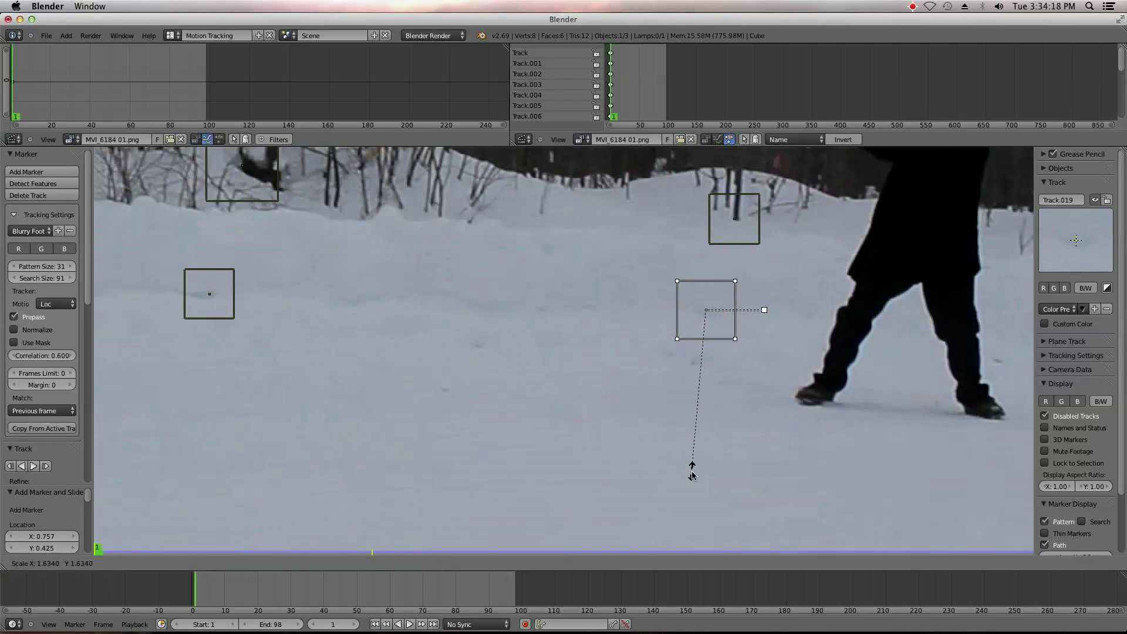
left_click(693, 467)
scroll(417, 358, "down", 3)
scroll(523, 370, "up", 3)
- Add a marker at the base of the bare bushes on the snowbank edge, enlarge it slightly and nudge it down by 0.001
middle_click_drag(522, 370, 589, 368)
scroll(590, 368, "up", 2)
scroll(481, 346, "down", 1)
middle_click_drag(235, 299, 467, 322)
scroll(468, 322, "up", 1)
scroll(496, 310, "up", 1)
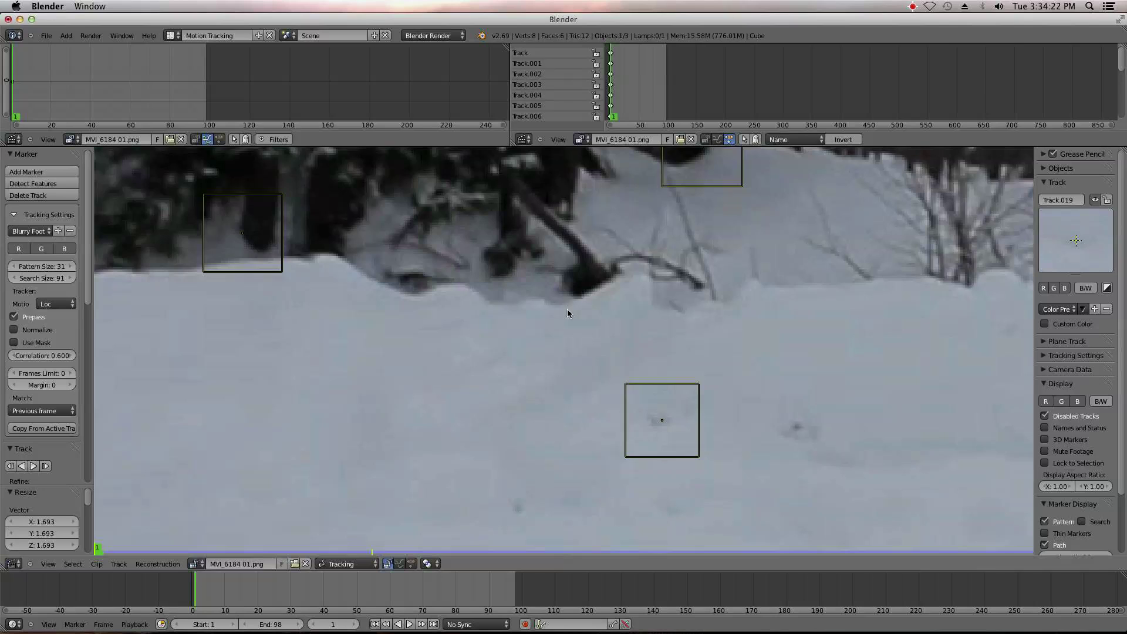
scroll(612, 311, "down", 3)
middle_click_drag(611, 307, 482, 291)
scroll(618, 288, "up", 1)
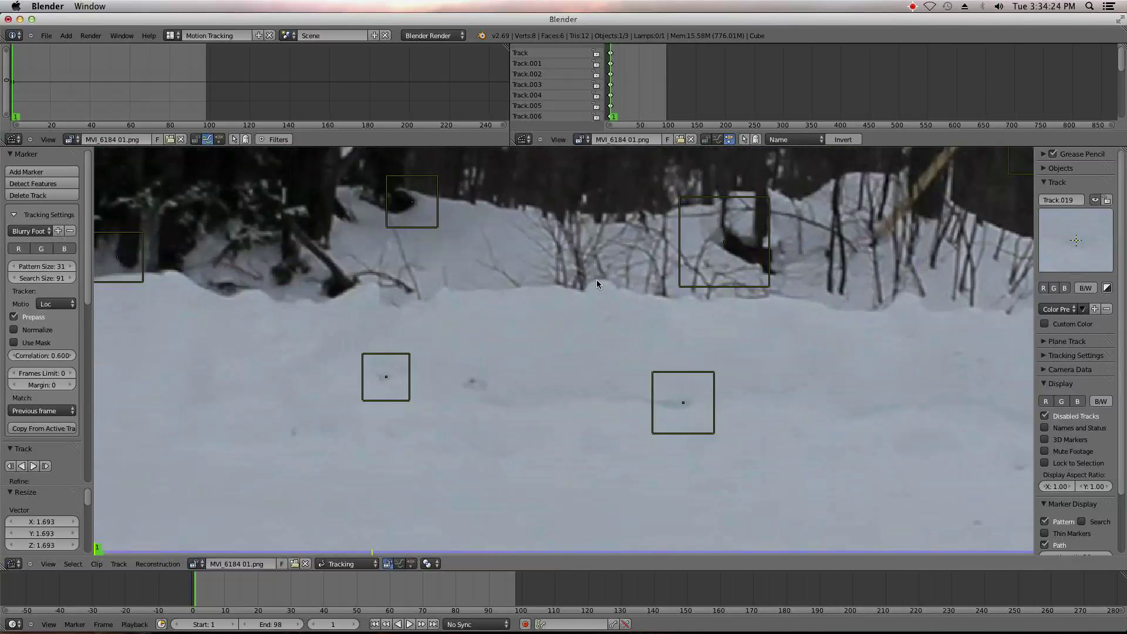
left_click(603, 282, "ctrl")
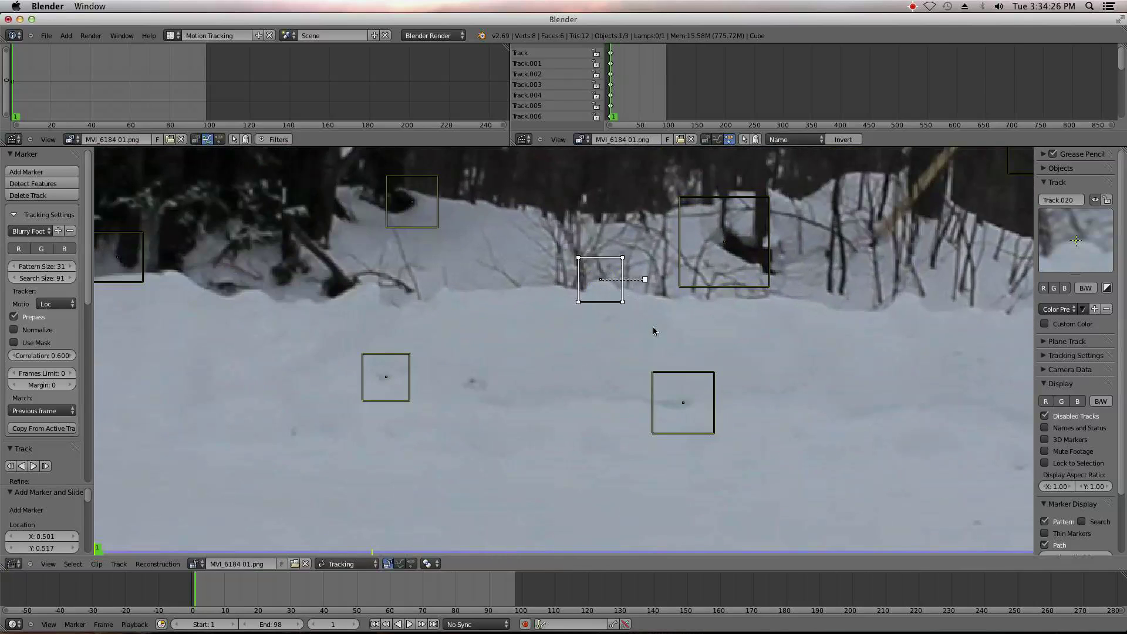
scroll(660, 346, "down", 5)
scroll(660, 348, "up", 4)
key("s")
left_click(656, 366)
scroll(655, 370, "down", 3)
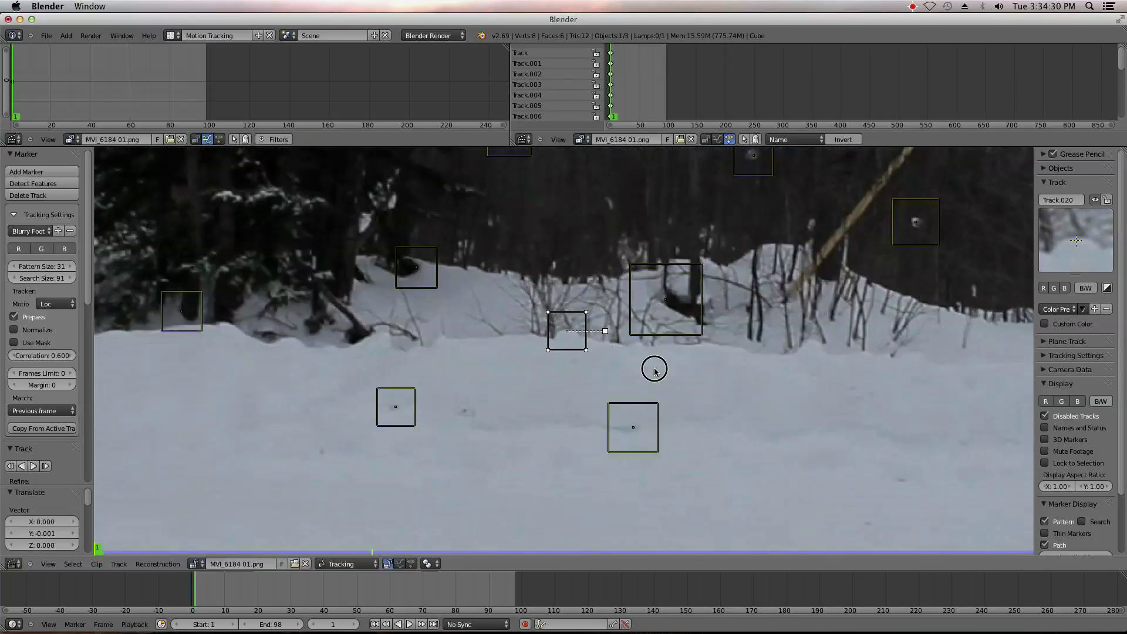
- Add a marker on the faint snow spot just in front of the plaid-shirted man's legs
middle_click_drag(419, 376, 552, 363)
scroll(563, 364, "up", 8)
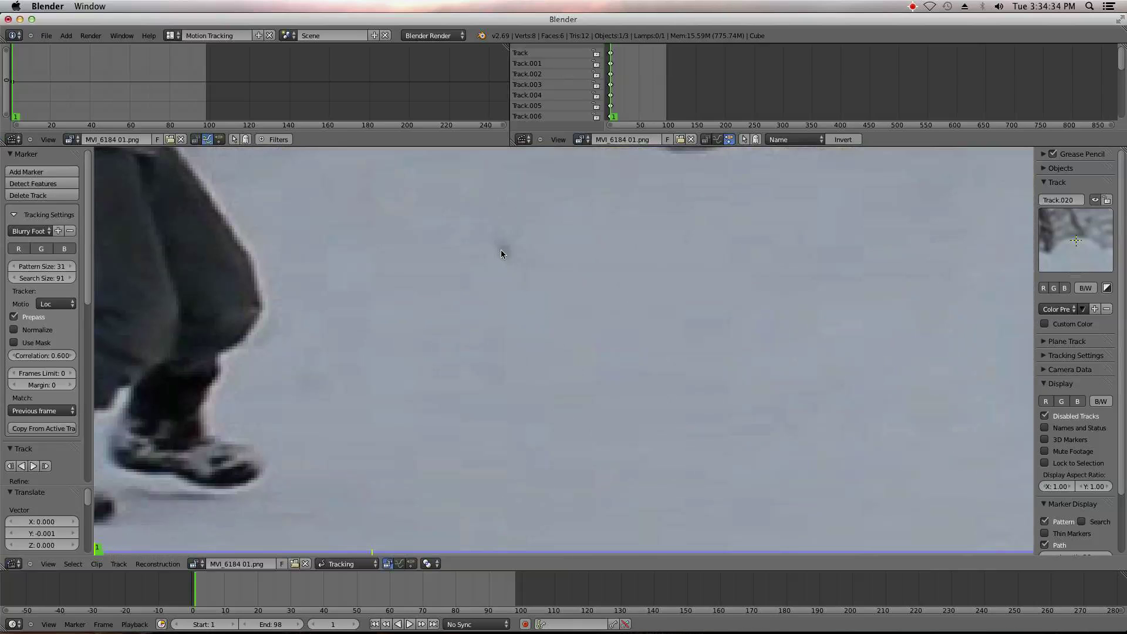
left_click(502, 253, "ctrl")
scroll(503, 256, "down", 6)
key("a")
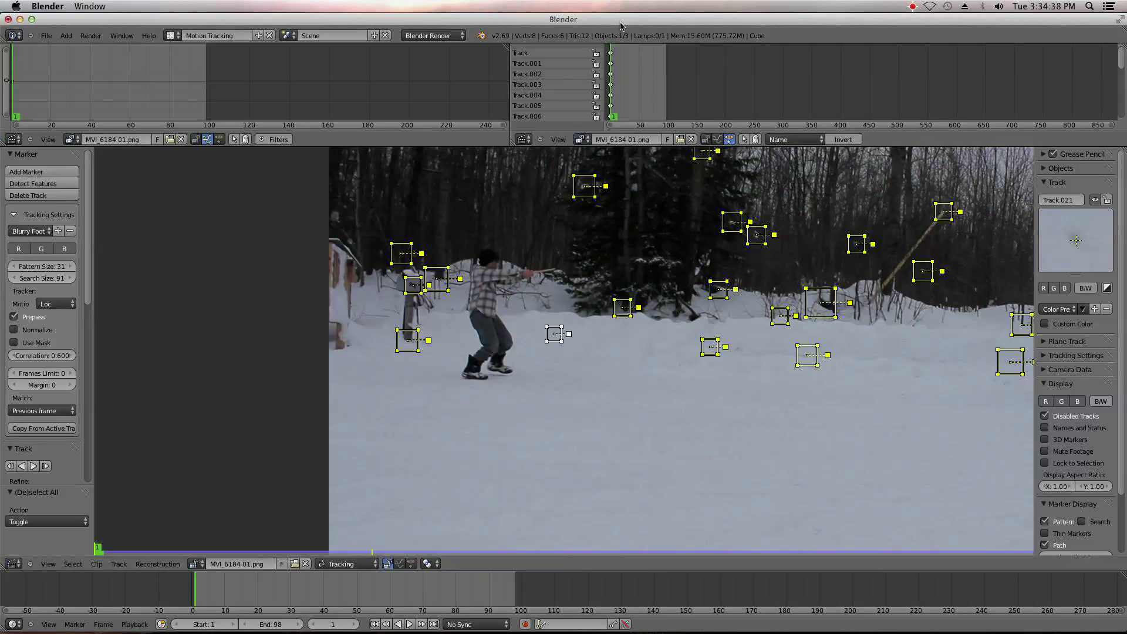
key("a")
key("a")
key("a")
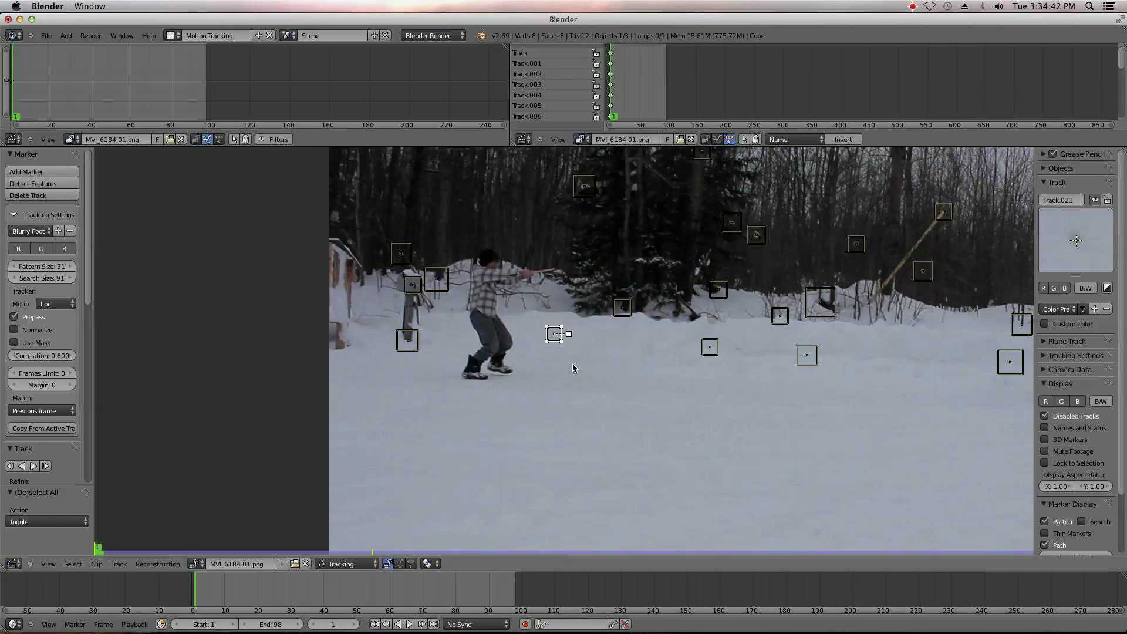
scroll(589, 398, "down", 5)
key("a")
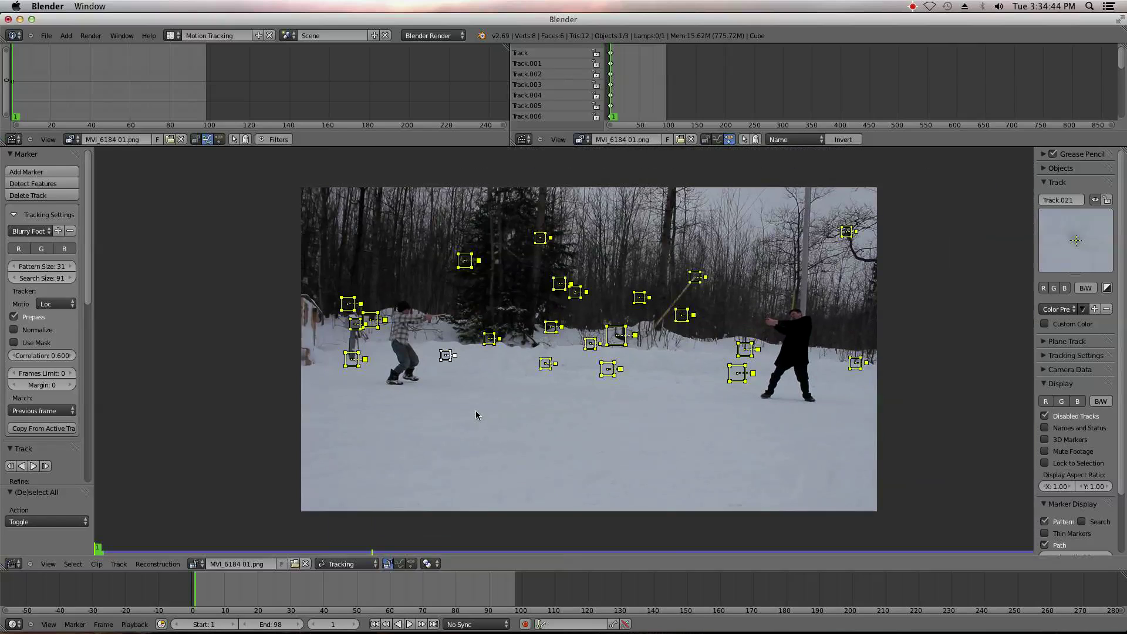
- Add markers on the pale patch in the middle of the spruce and on the snowy branch tuft below it
scroll(447, 395, "up", 3)
scroll(502, 402, "up", 4)
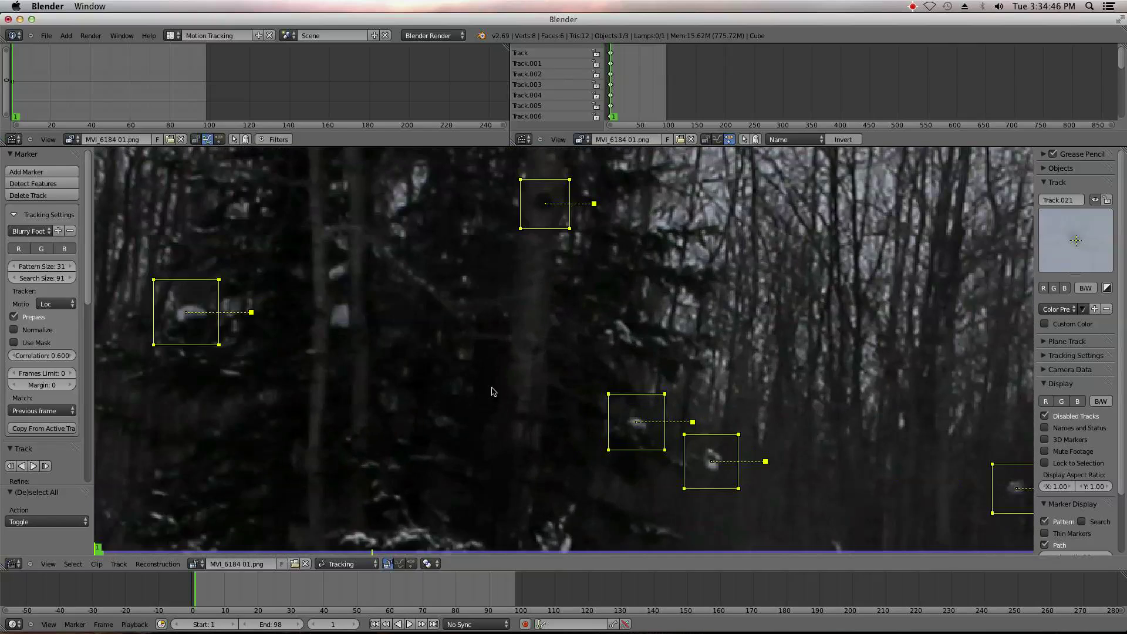
left_click(340, 315, "ctrl")
scroll(375, 406, "down", 2)
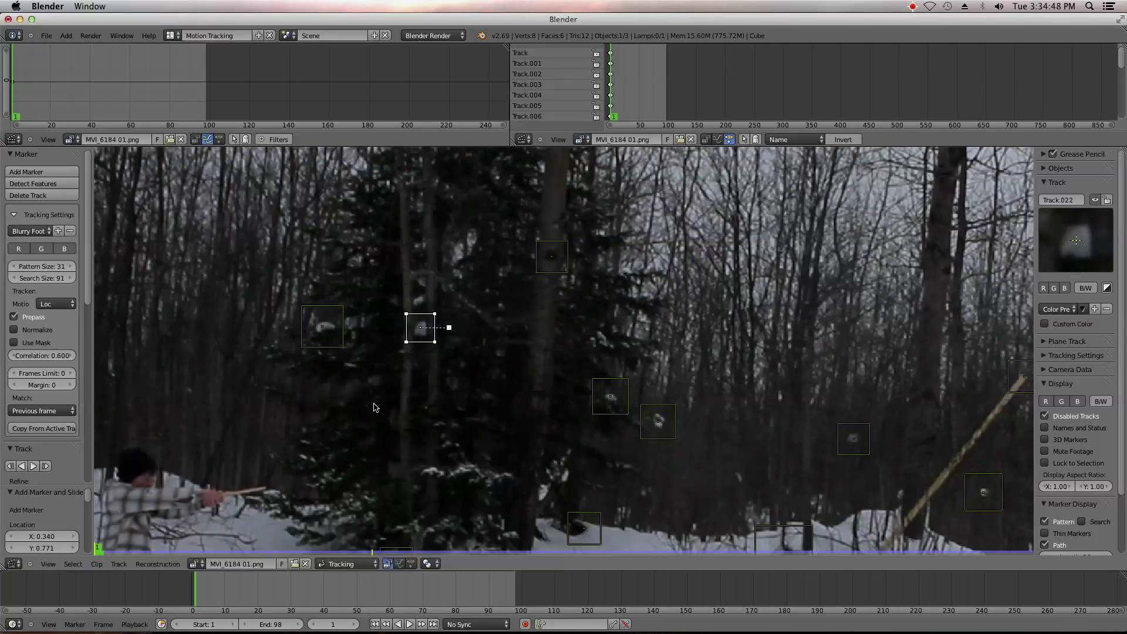
left_click(427, 470, "ctrl")
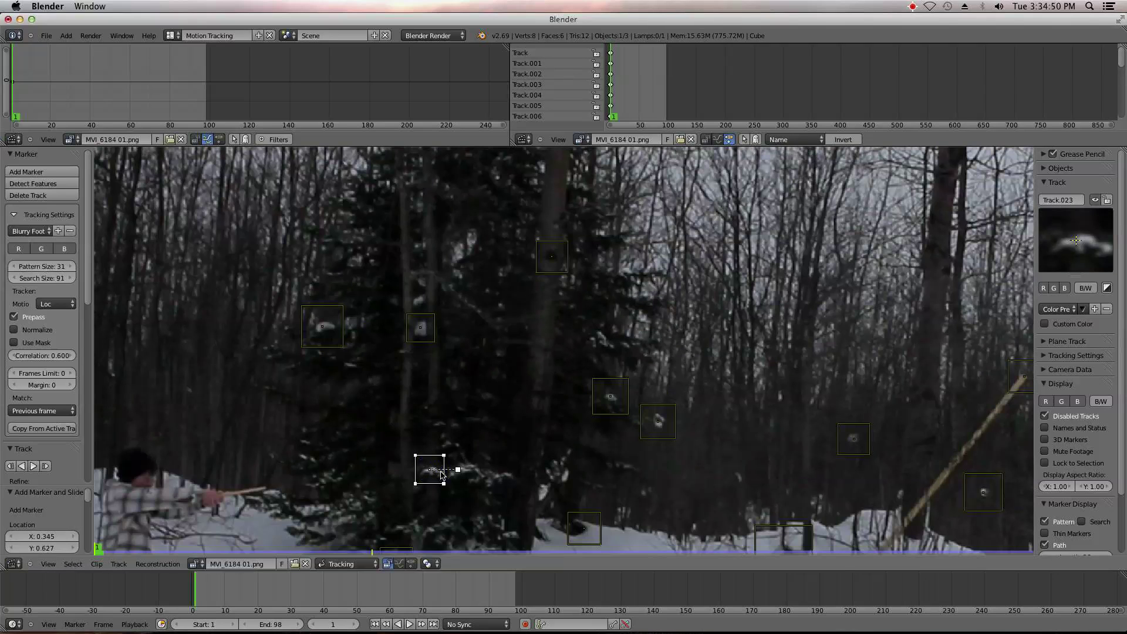
- Add markers on the bright spot at the spruce's lower edge by the snowbank and on the snowy branch tip beyond the plaid-shirted man's wand
scroll(500, 433, "up", 2)
left_click(487, 437, "ctrl")
scroll(486, 438, "down", 2)
scroll(480, 392, "up", 3)
left_click(444, 375, "ctrl")
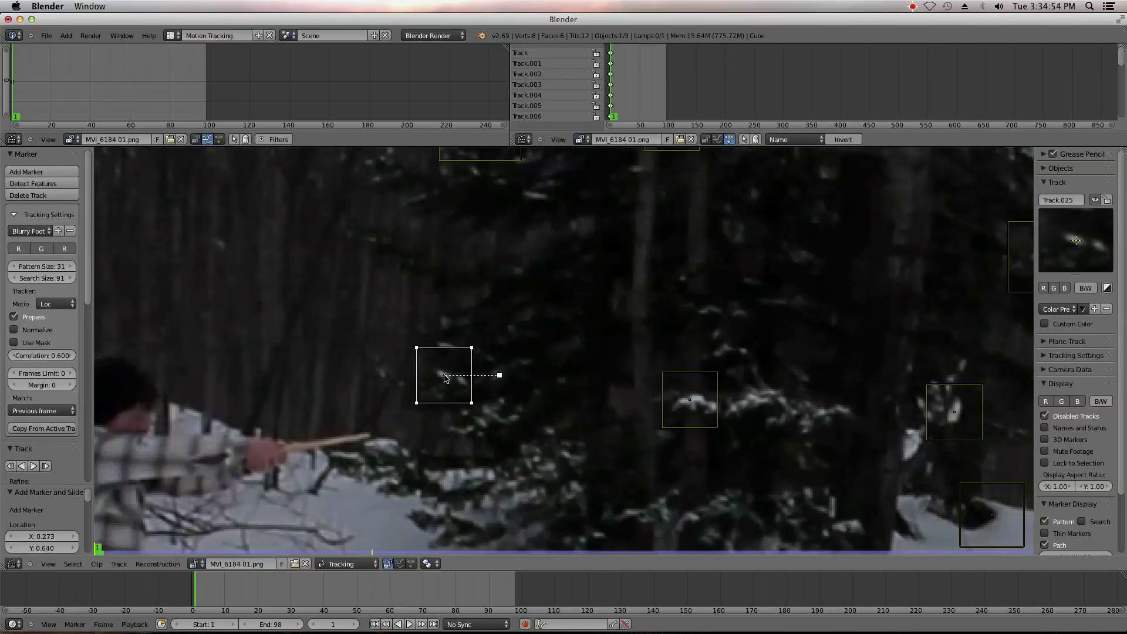
- Select all markers and track them forward through the clip
scroll(497, 410, "down", 5)
key("a")
key("a")
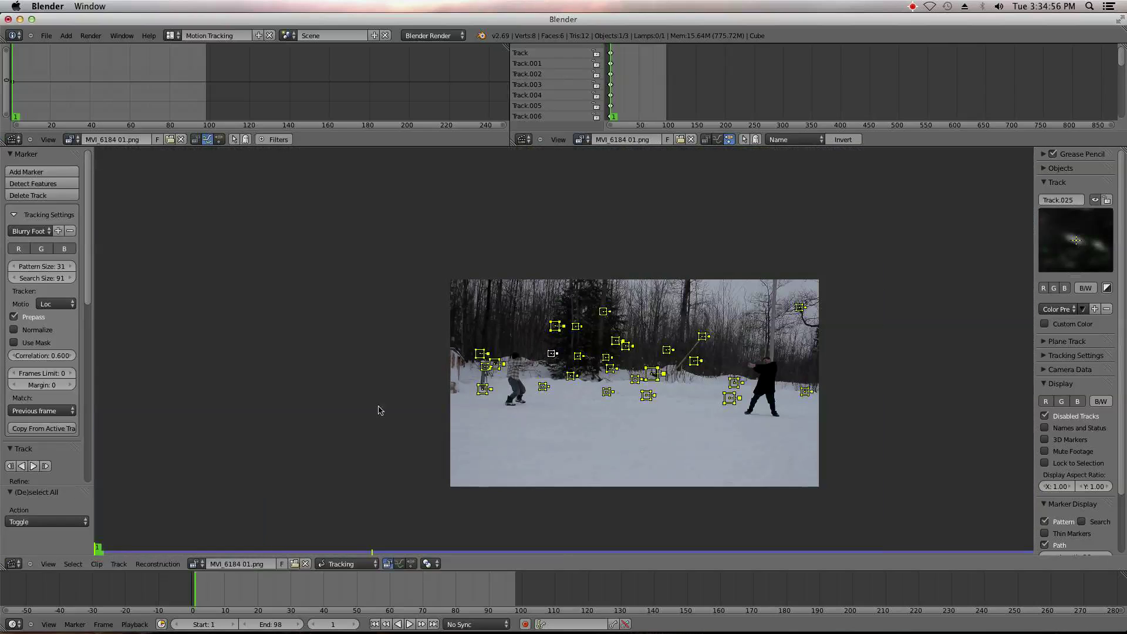
left_click(34, 466)
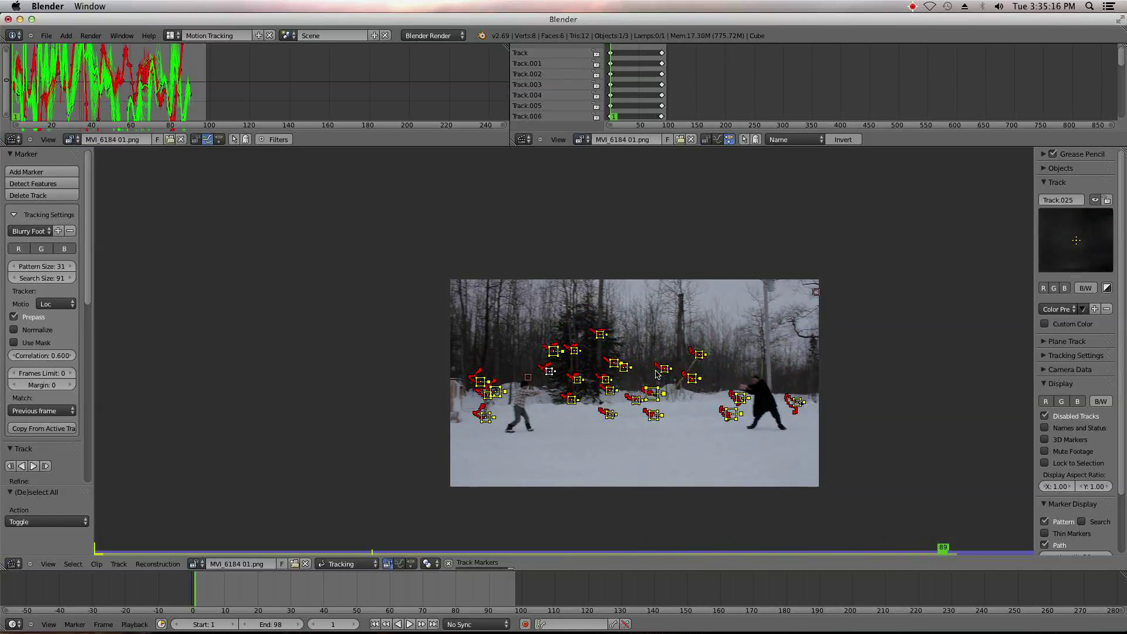
- Delete the track on the snowbank edge behind the man in black
middle_click_drag(760, 384, 716, 364)
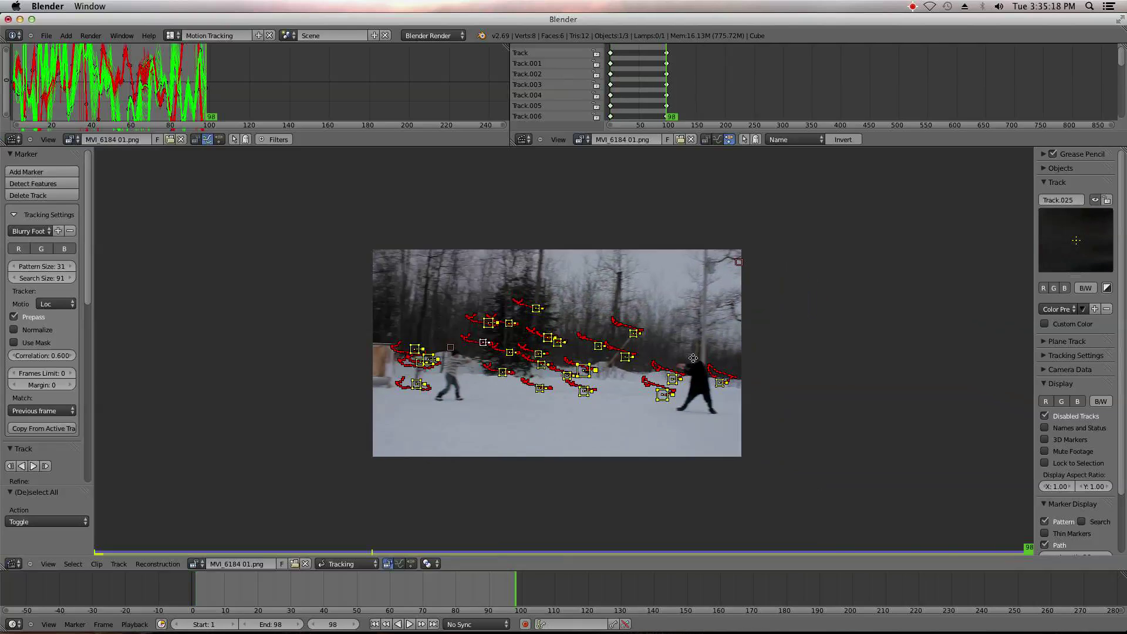
scroll(716, 364, "up", 5)
right_click(931, 430)
key("a")
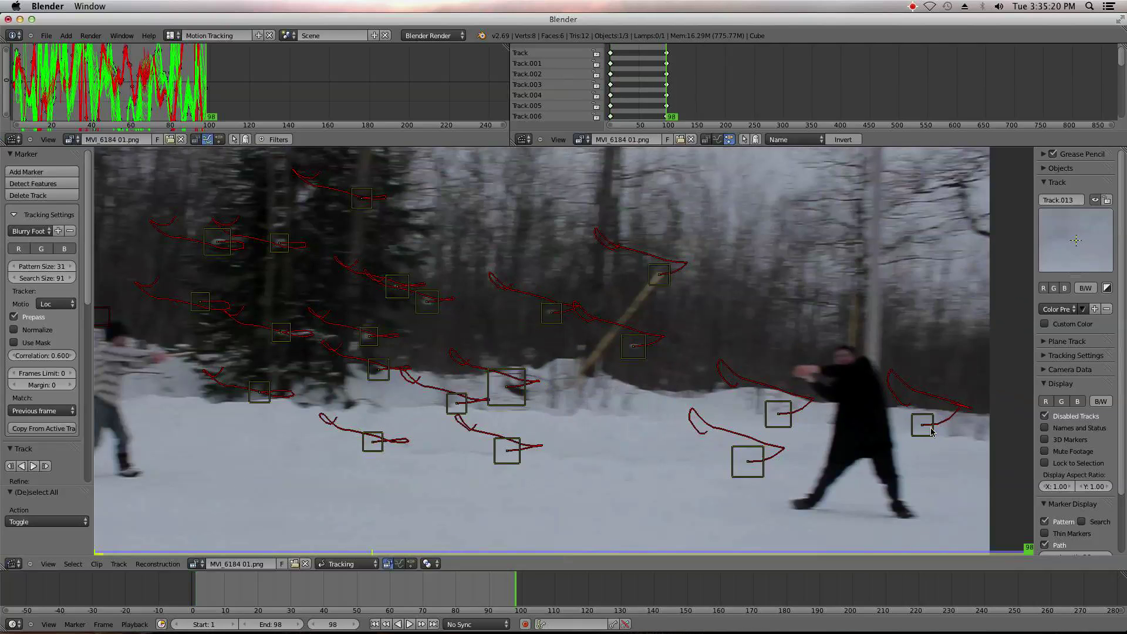
key("x")
left_click(916, 428)
scroll(881, 437, "down", 3)
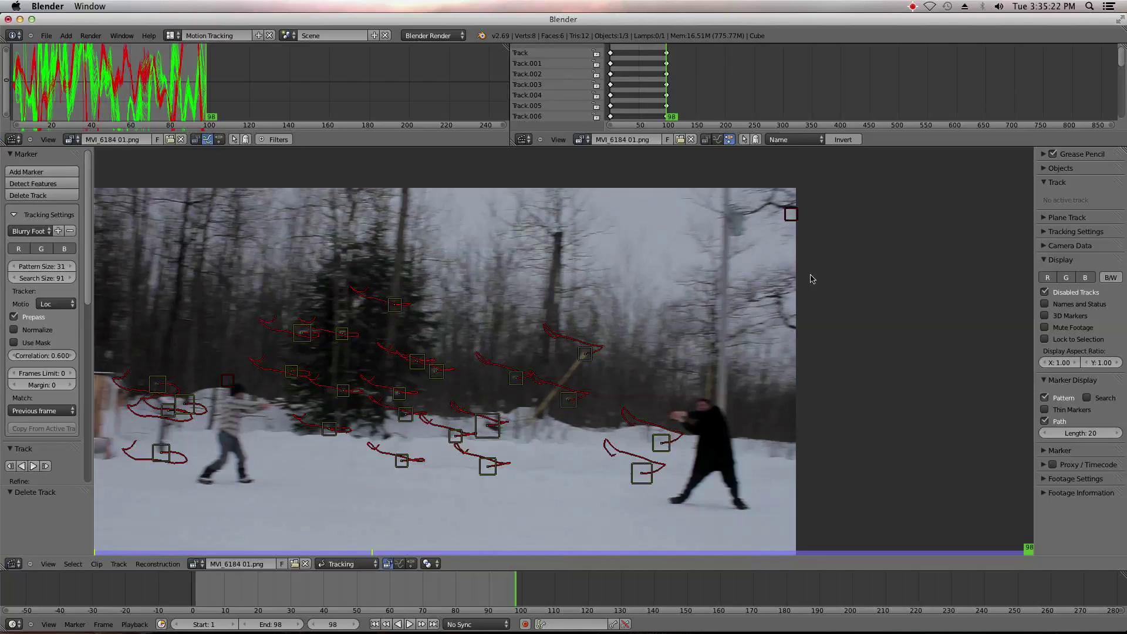
- Check the snow track near the plaid-shirted man's legs at frame 38 and delete it
middle_click_drag(247, 375, 455, 391)
scroll(452, 352, "up", 3)
right_click(450, 355)
left_click_drag(505, 586, 317, 581)
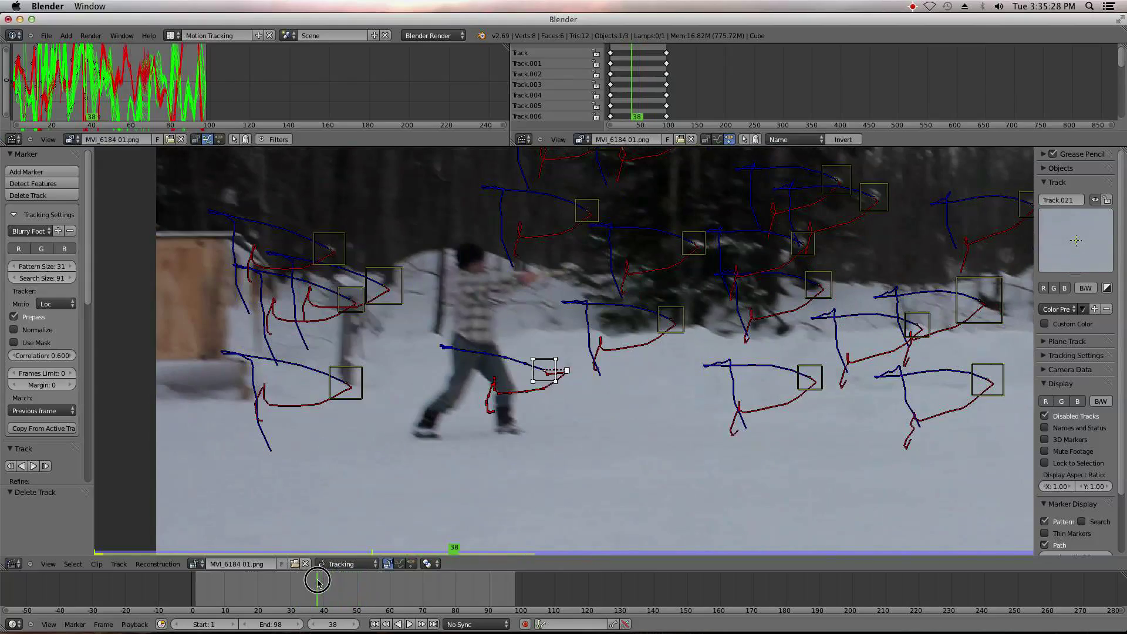
key("x")
left_click(541, 385)
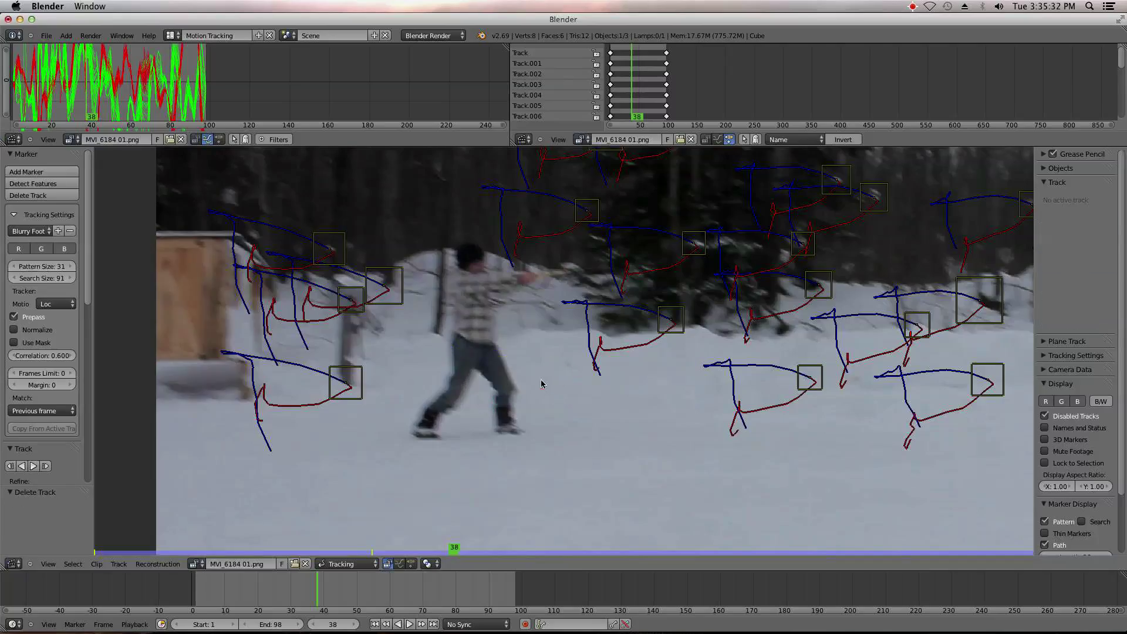
- Scrub between frames 48 and 96 to examine the trees around the pole for a trackable feature
left_click_drag(434, 594, 351, 602)
scroll(599, 352, "down", 1)
middle_click_drag(836, 349, 666, 432)
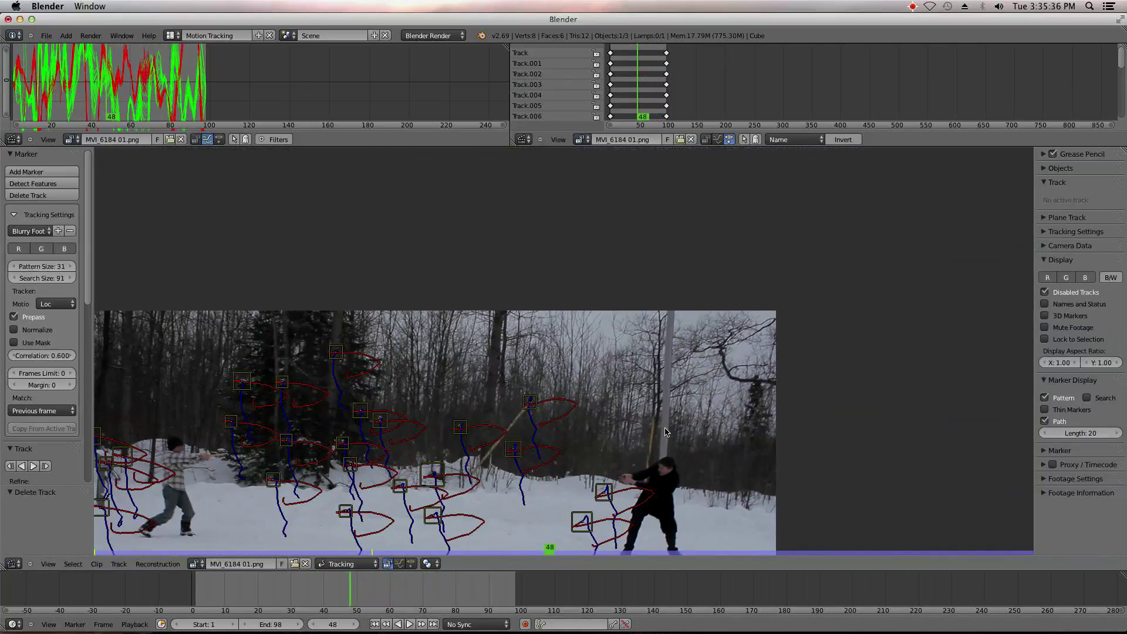
left_click_drag(478, 596, 518, 591)
left_click(503, 590)
middle_click_drag(686, 376, 566, 396)
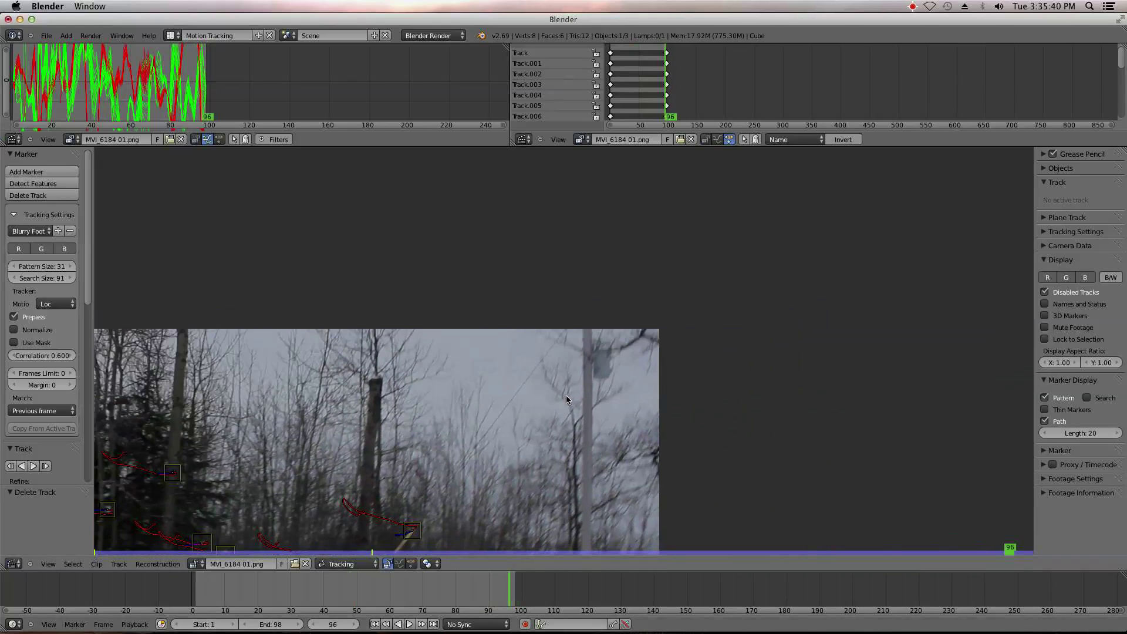
- At frame 38, add a marker on the bare branches beside the pole and enlarge it 1.125 times
left_click(447, 599)
mouse_move(446, 599)
left_mouse_down()
mouse_move(284, 594)
mouse_move(318, 593)
left_mouse_up()
scroll(560, 432, "up", 1)
scroll(435, 461, "up", 3)
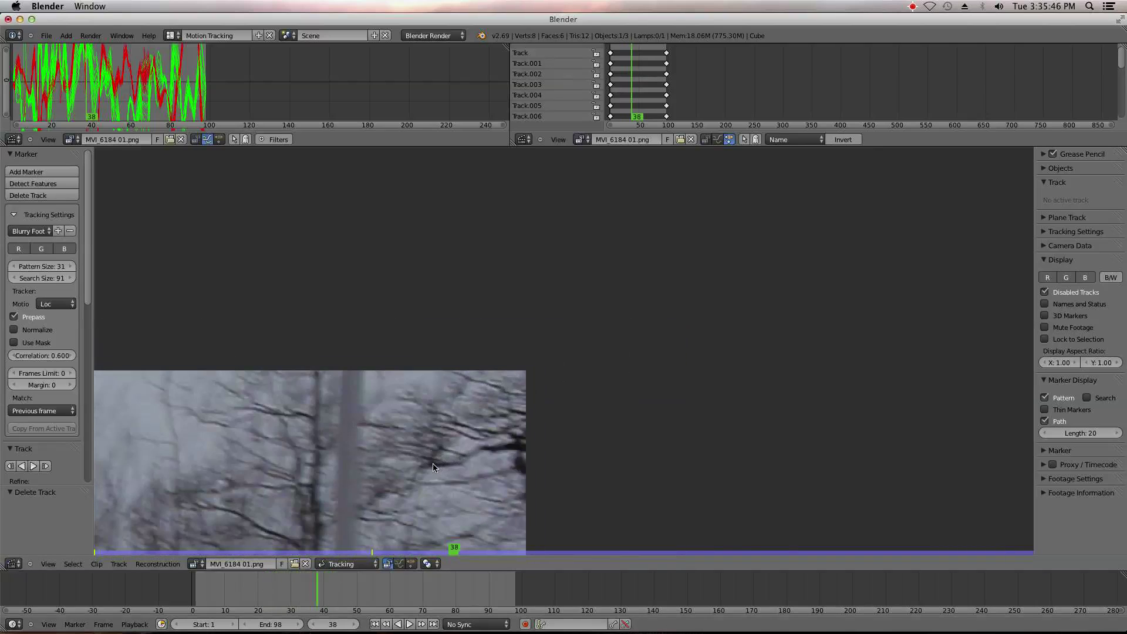
left_click(433, 467, "ctrl")
key("s")
left_click(491, 489)
scroll(603, 423, "down", 3)
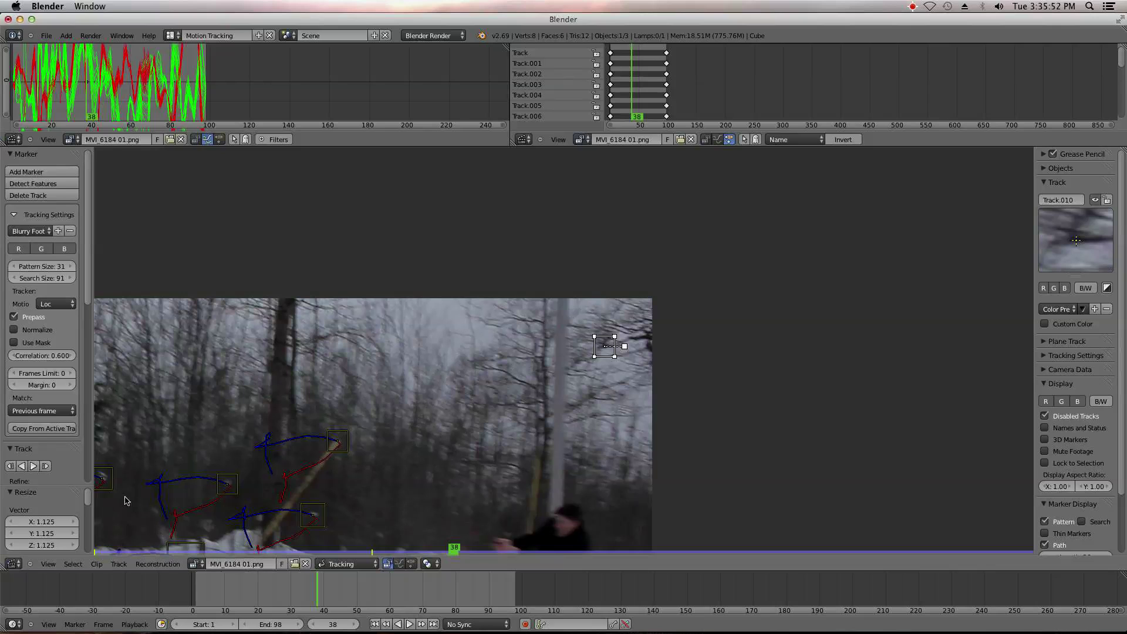
- Track the branch marker backward to frame 1, then forward from frame 38 to the end of the clip
left_click(22, 466)
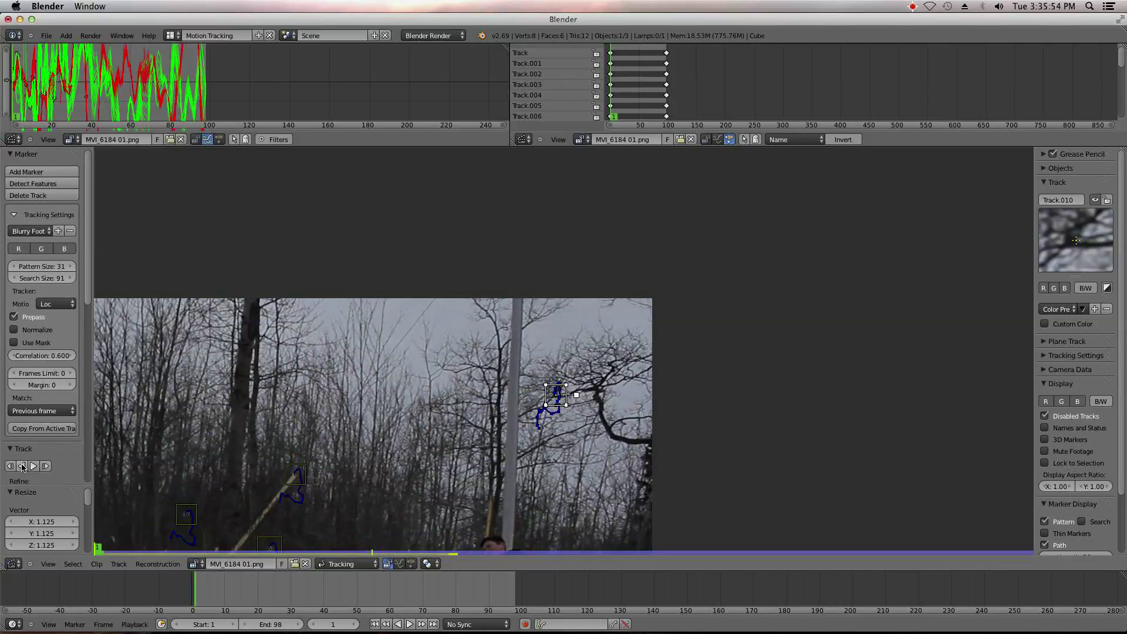
left_click_drag(232, 584, 317, 582)
left_click(34, 466)
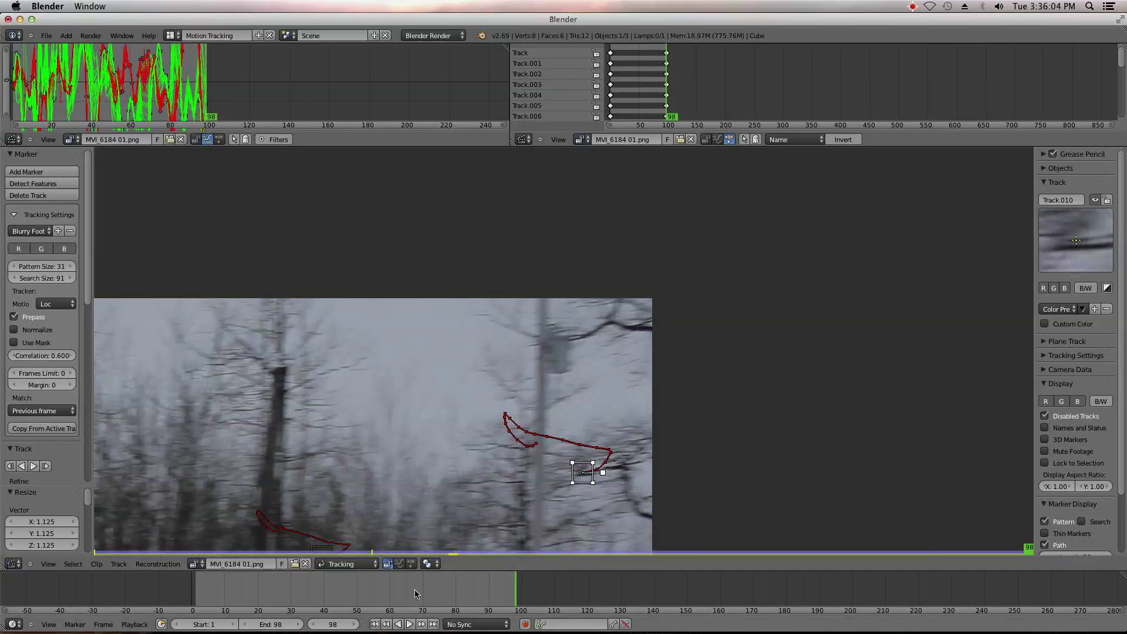
- At frame 28, add a marker on the edge of the tall dark trunk behind the leaning pole and enlarge it 1.633 times
key("Left")
mouse_move(484, 598)
left_mouse_down()
mouse_move(219, 601)
mouse_move(526, 597)
mouse_move(304, 589)
left_mouse_up()
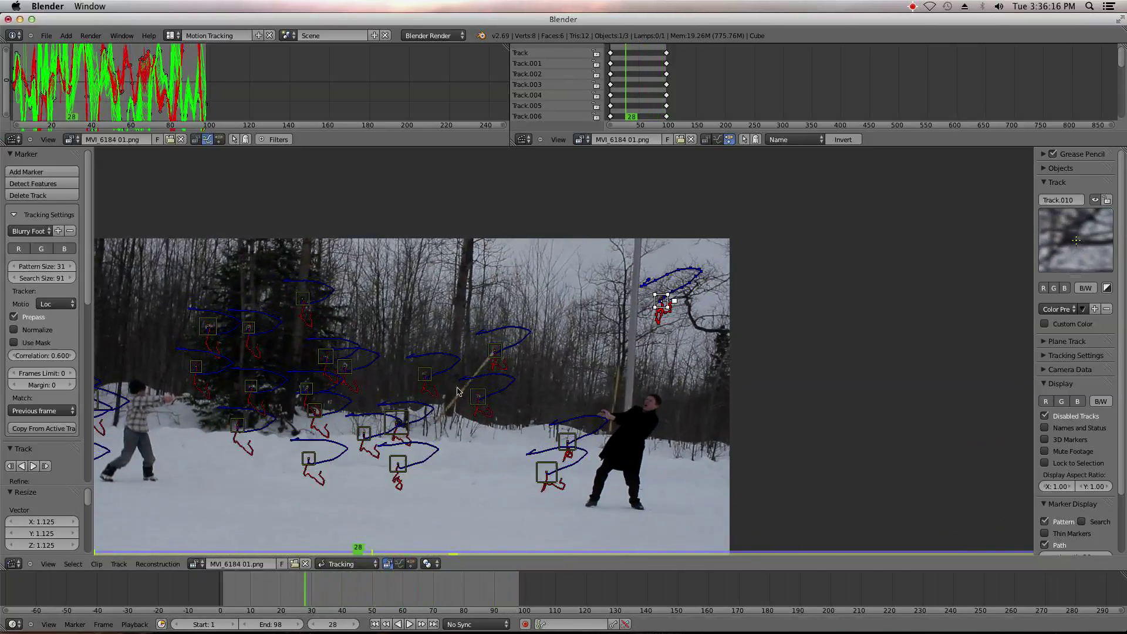
scroll(457, 392, "up", 8)
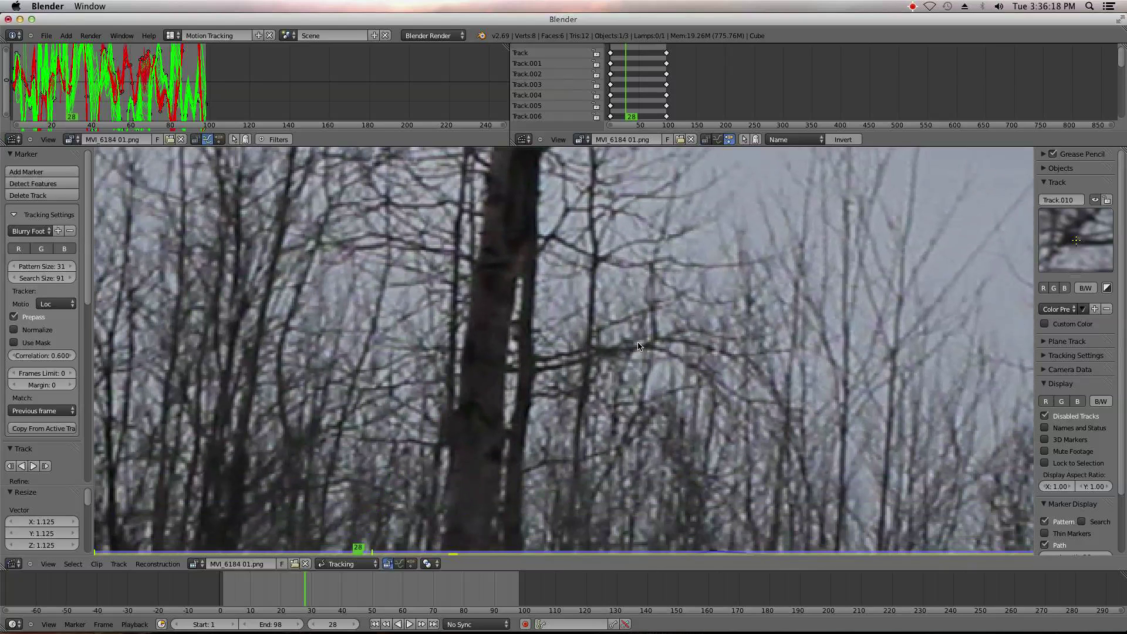
left_click(468, 410, "ctrl")
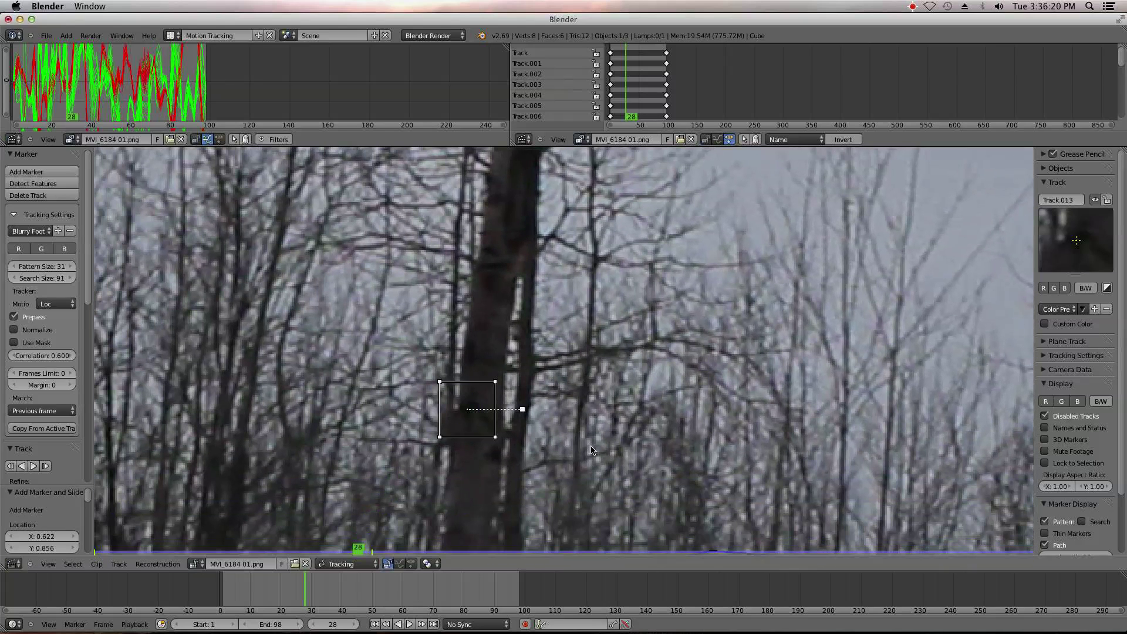
key("s")
left_click(659, 489)
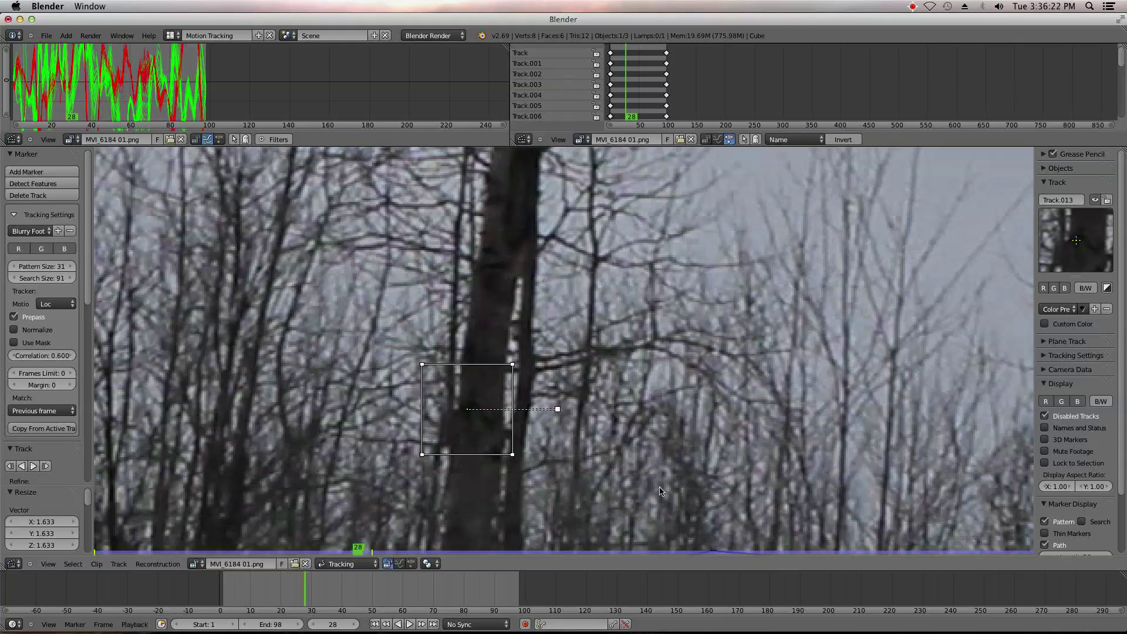
- Track the dark trunk marker backward from frame 28, then forward from frame 28 to the end of the clip
left_click(22, 466)
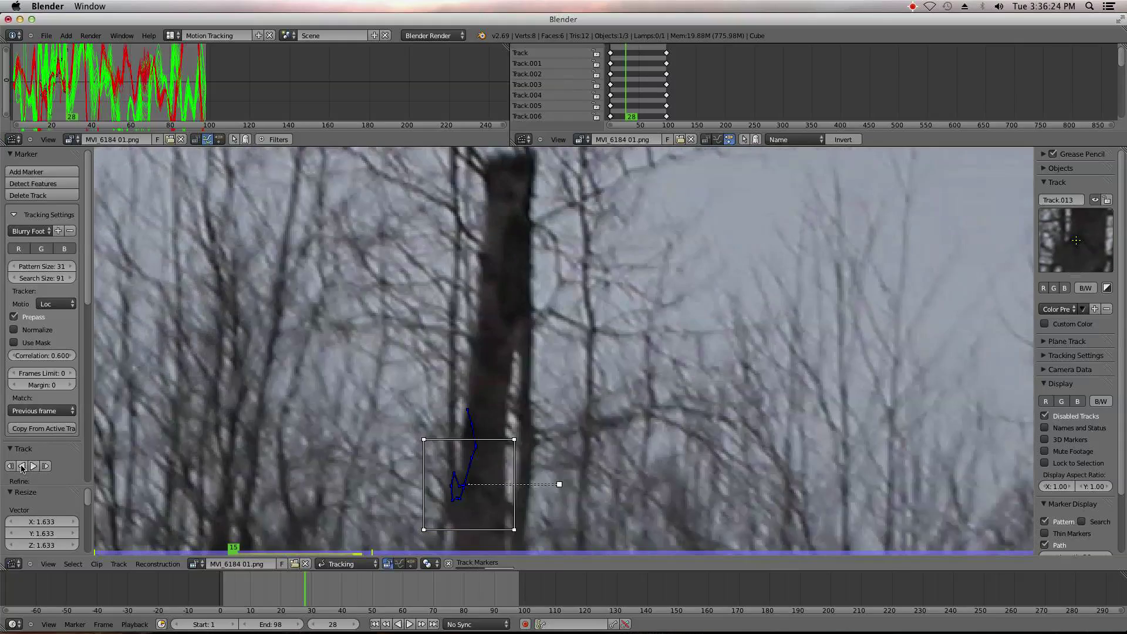
left_click(301, 597)
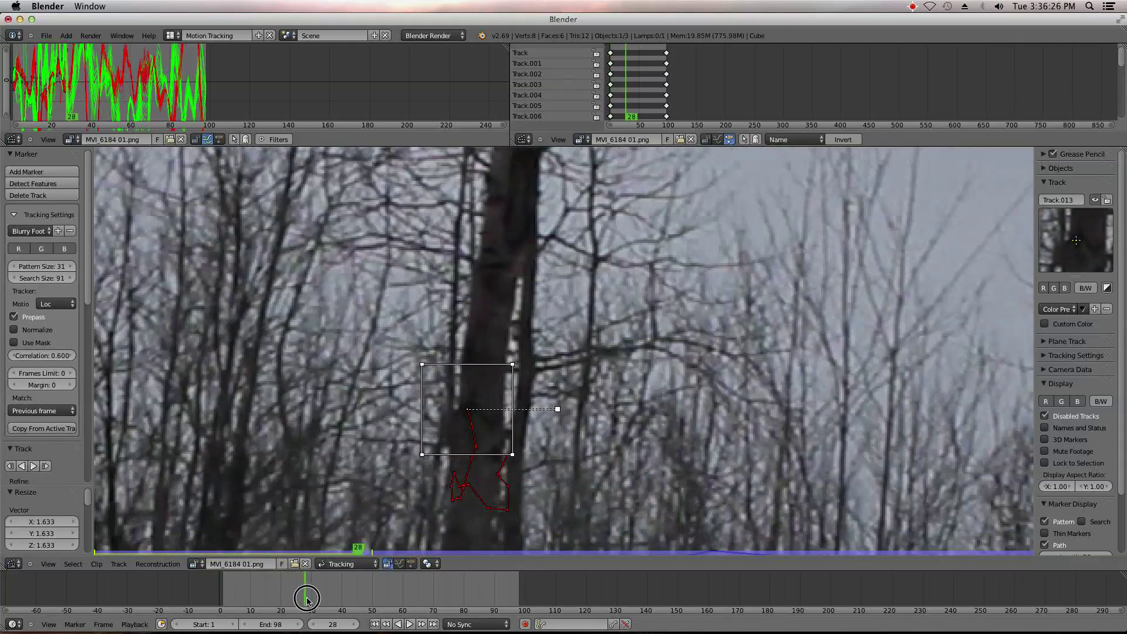
key("Right")
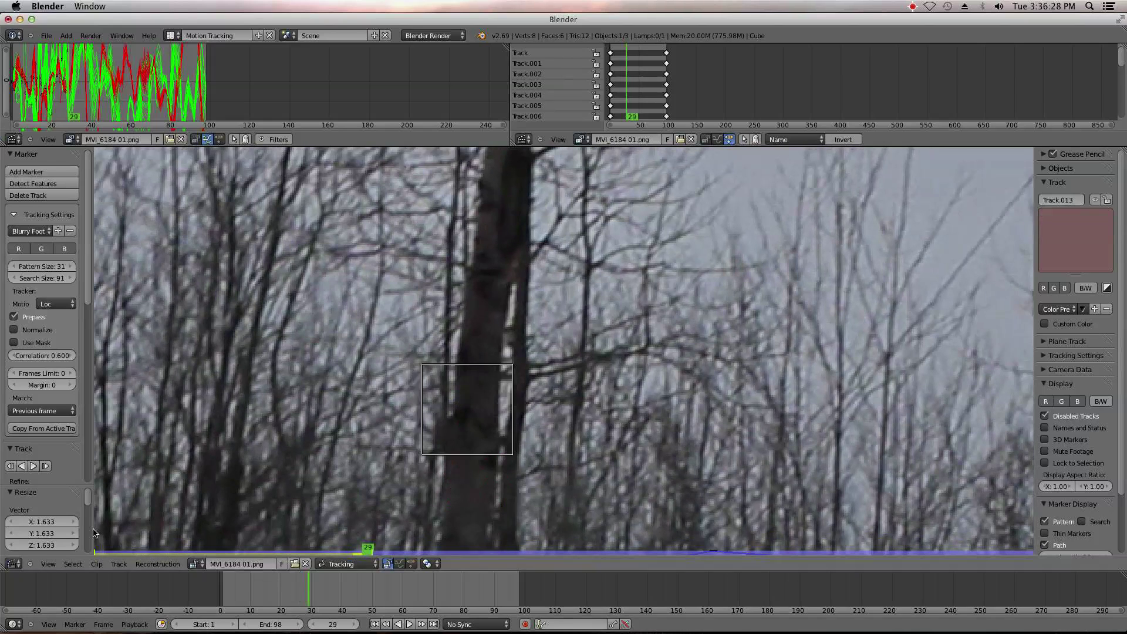
key("Left")
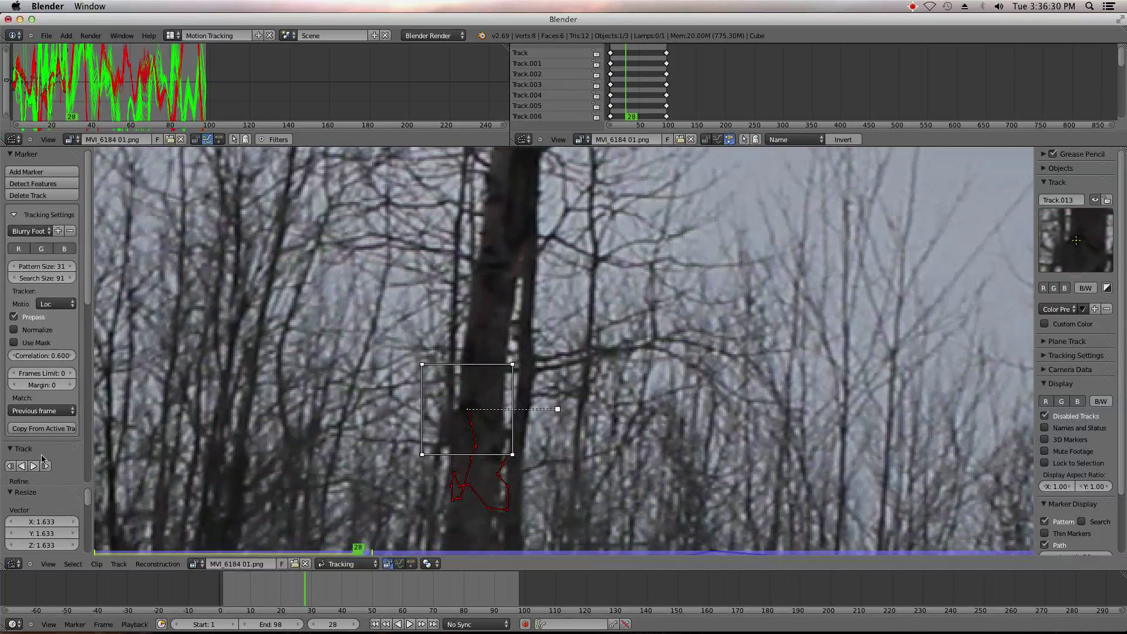
left_click(34, 466)
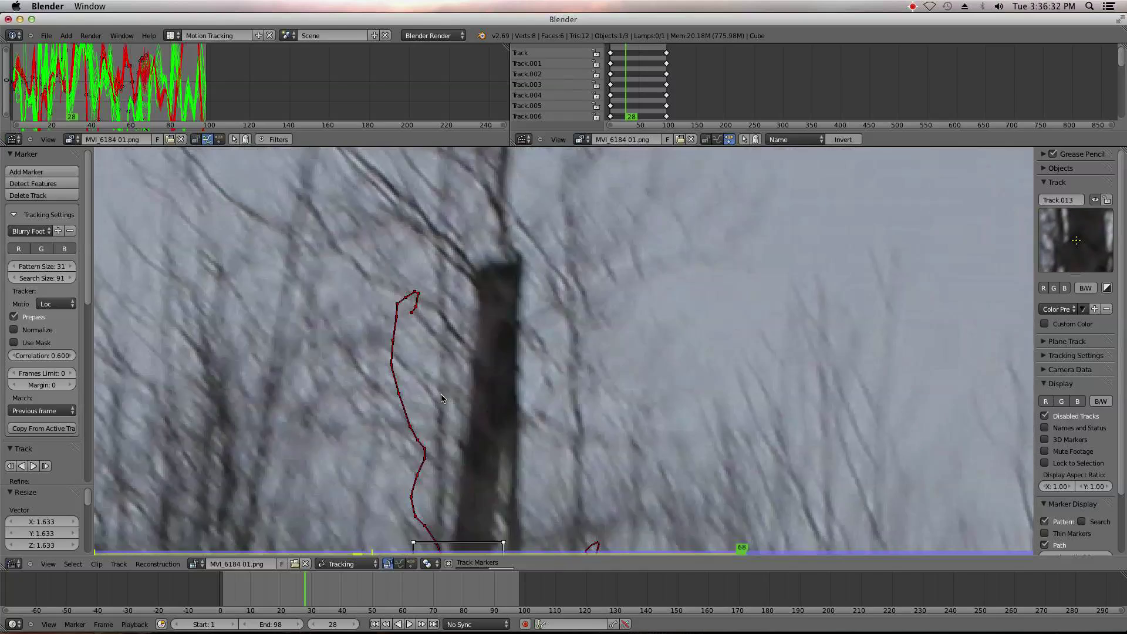
- Select all tracks and enable Keyframe Selection for the camera solve
scroll(630, 413, "down", 5)
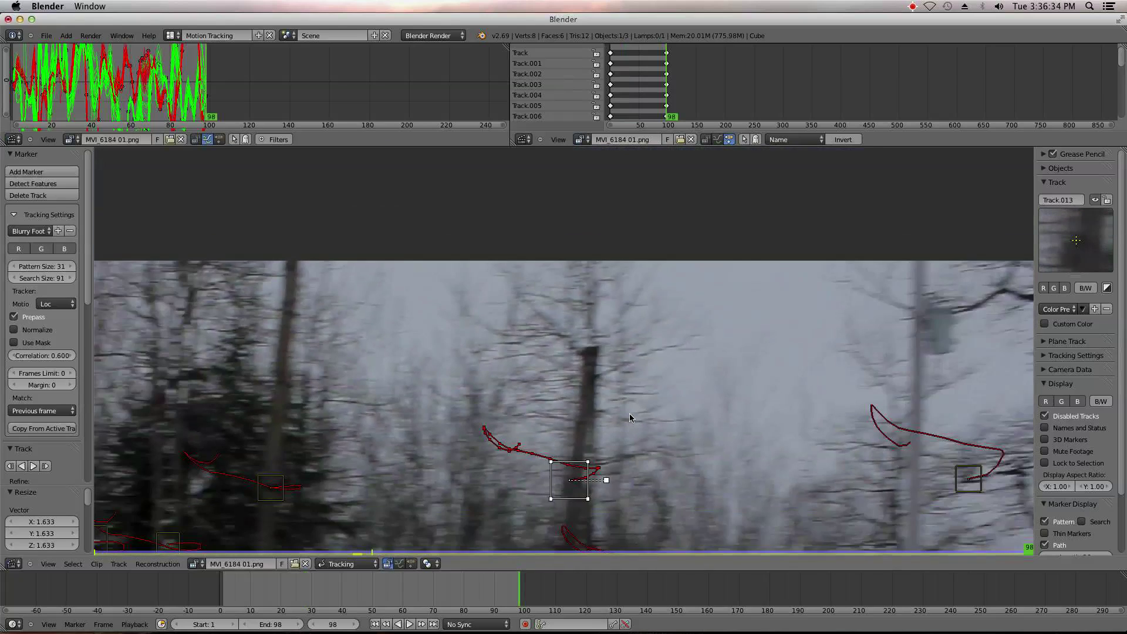
middle_click_drag(629, 413, 627, 381)
scroll(569, 372, "down", 1)
key("a")
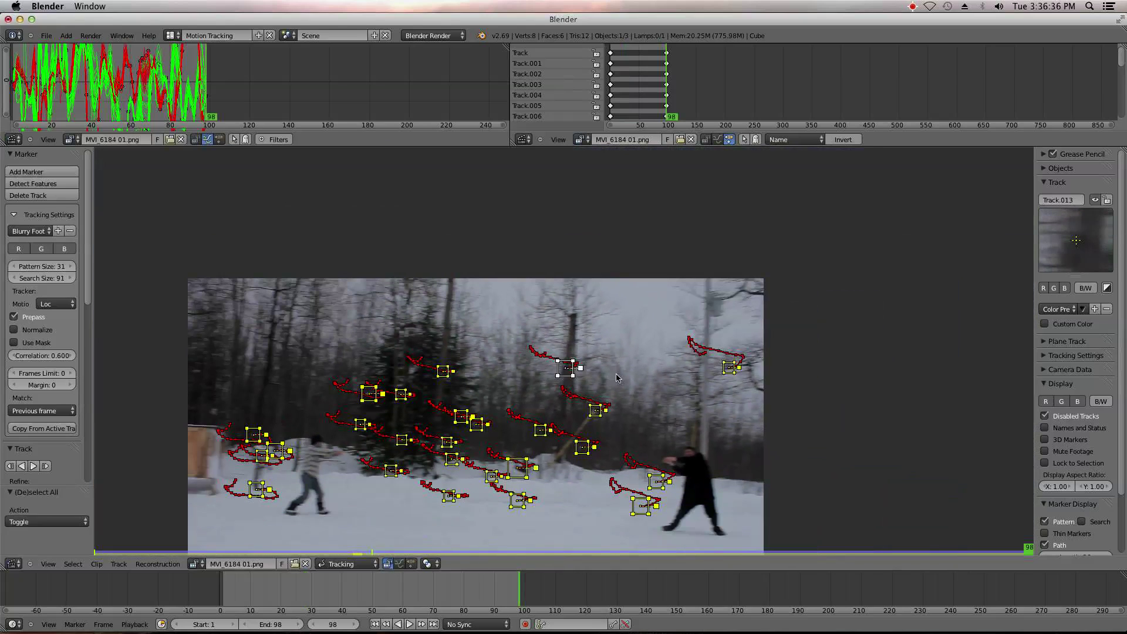
scroll(749, 413, "down", 2)
scroll(732, 417, "up", 1)
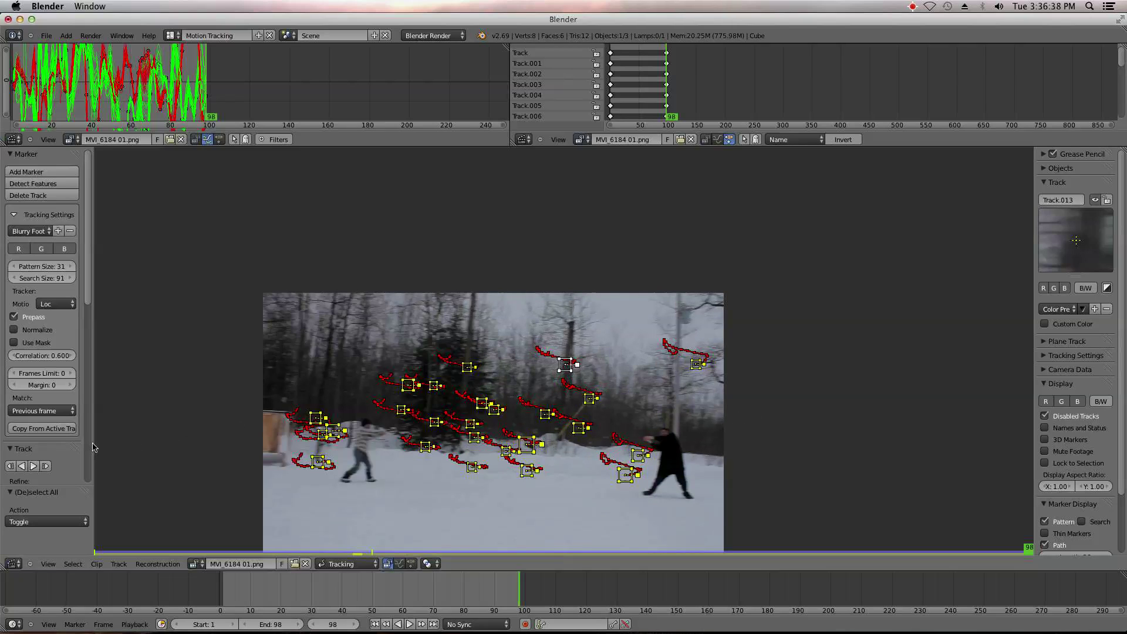
scroll(82, 446, "down", 8)
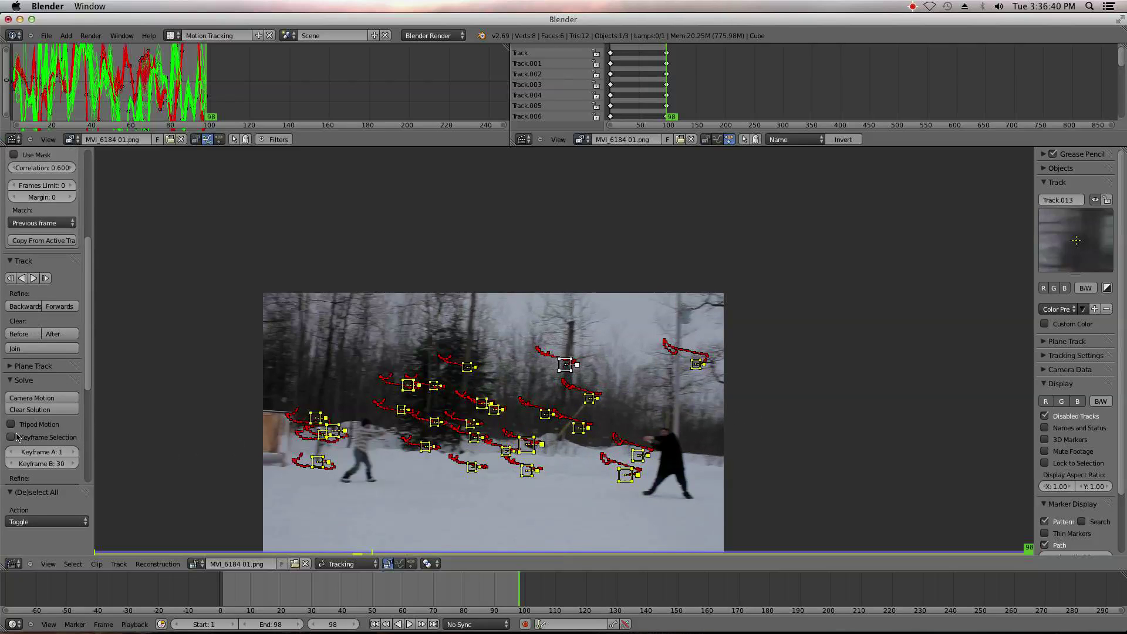
left_click(26, 438)
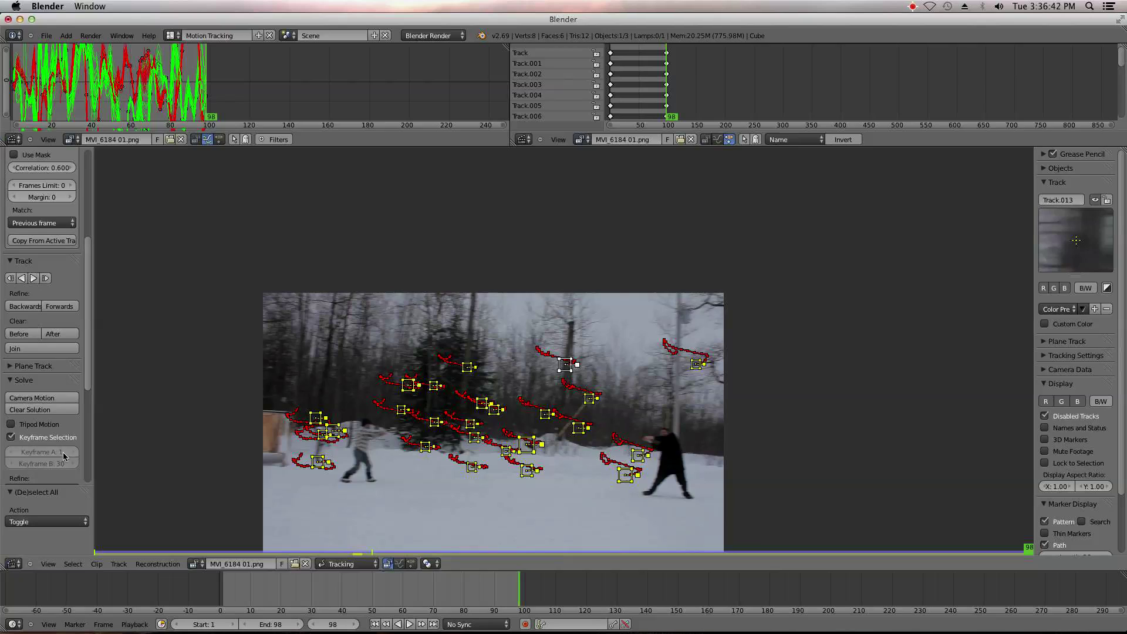
- Set the camera solve's Refine option to Focal Length
scroll(36, 442, "down", 1)
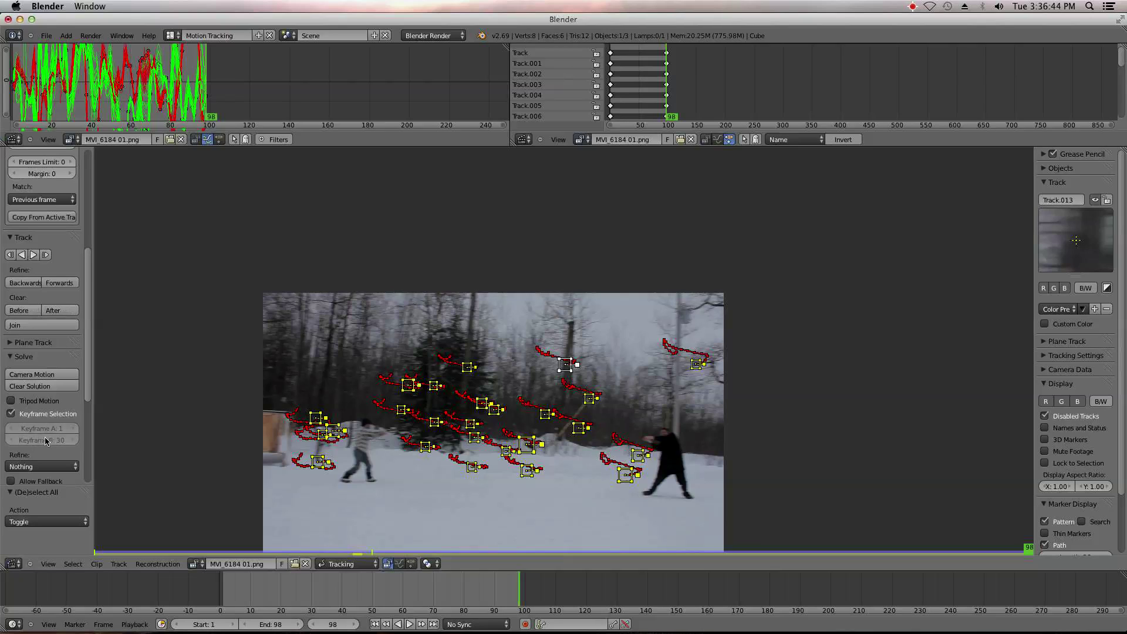
scroll(45, 440, "down", 1)
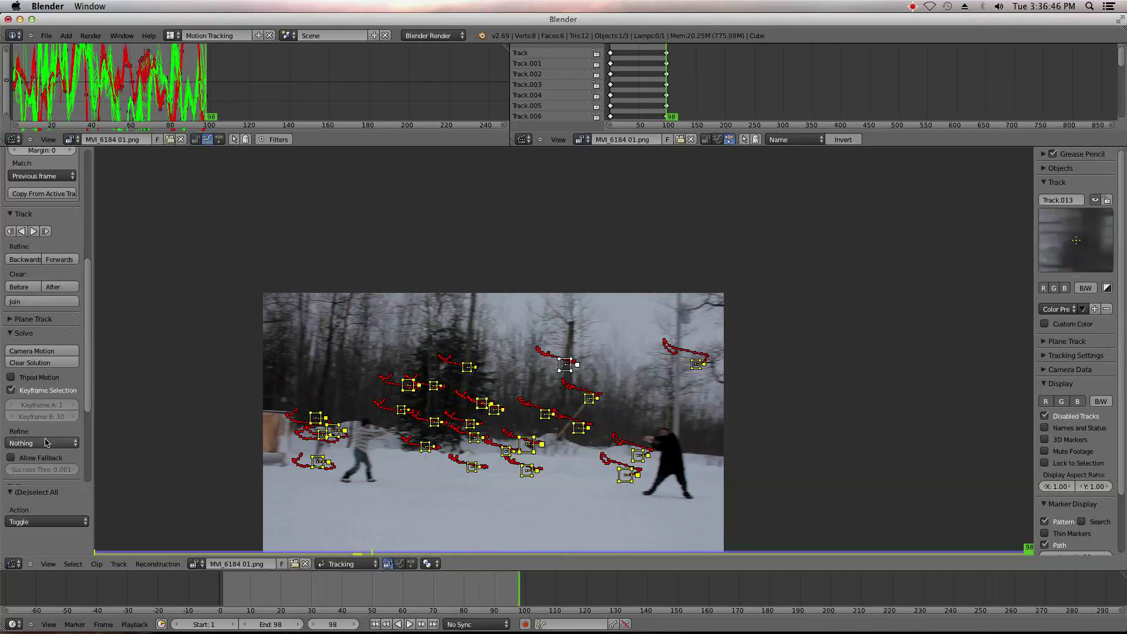
left_click(52, 445)
left_click(53, 425)
- Save the project as a new file named Tutorial 2.blend in the Wand Tutorial Files folder
left_click(46, 36)
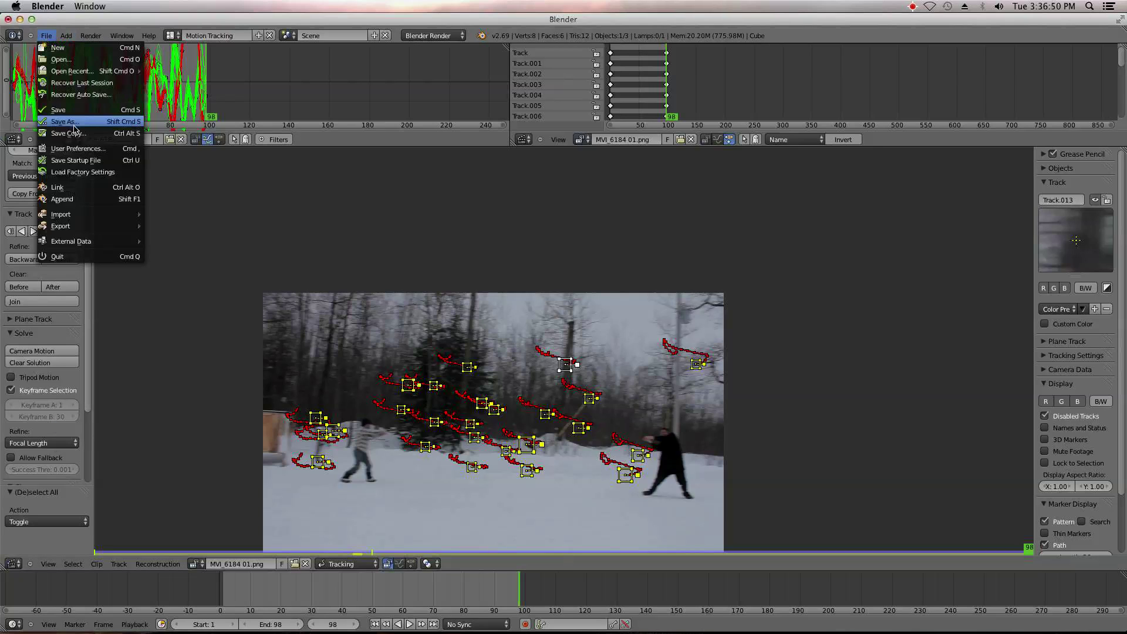
left_click(73, 122)
left_click(167, 78)
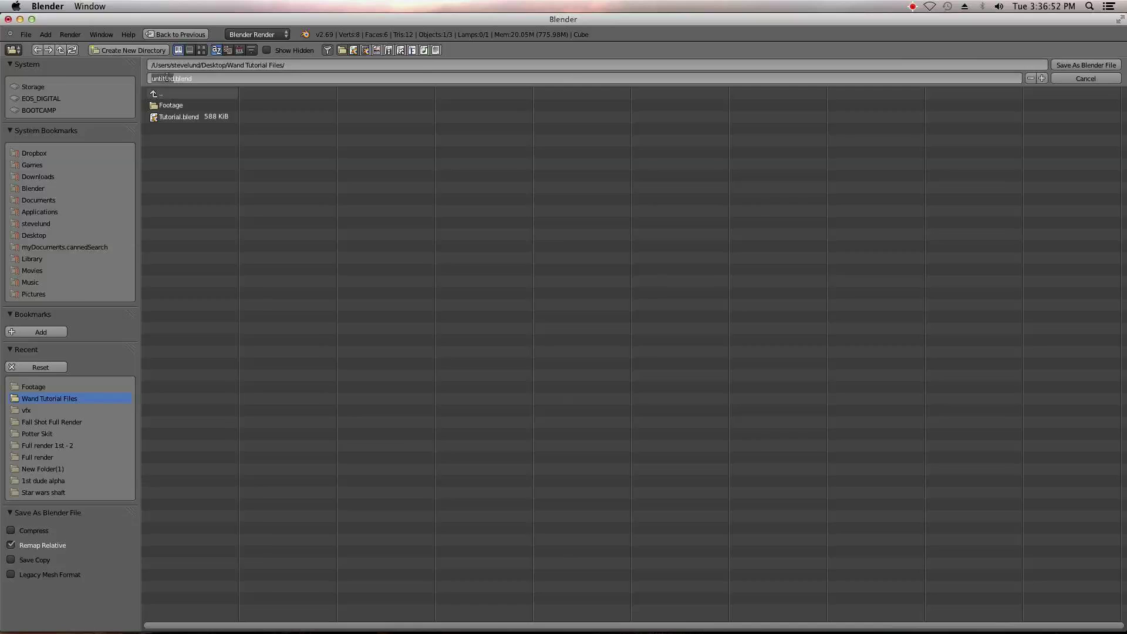
type("T")
key("Return")
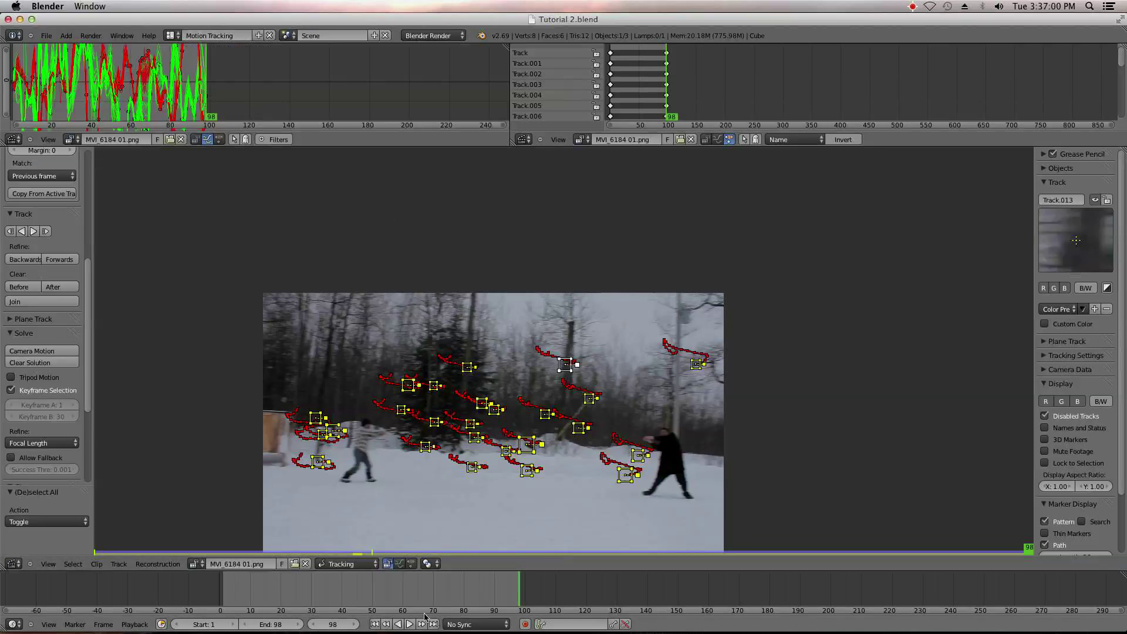
- Return to frame 1 and try to solve the camera motion with Keyframe Selection and Focal Length refinement
left_click(374, 624)
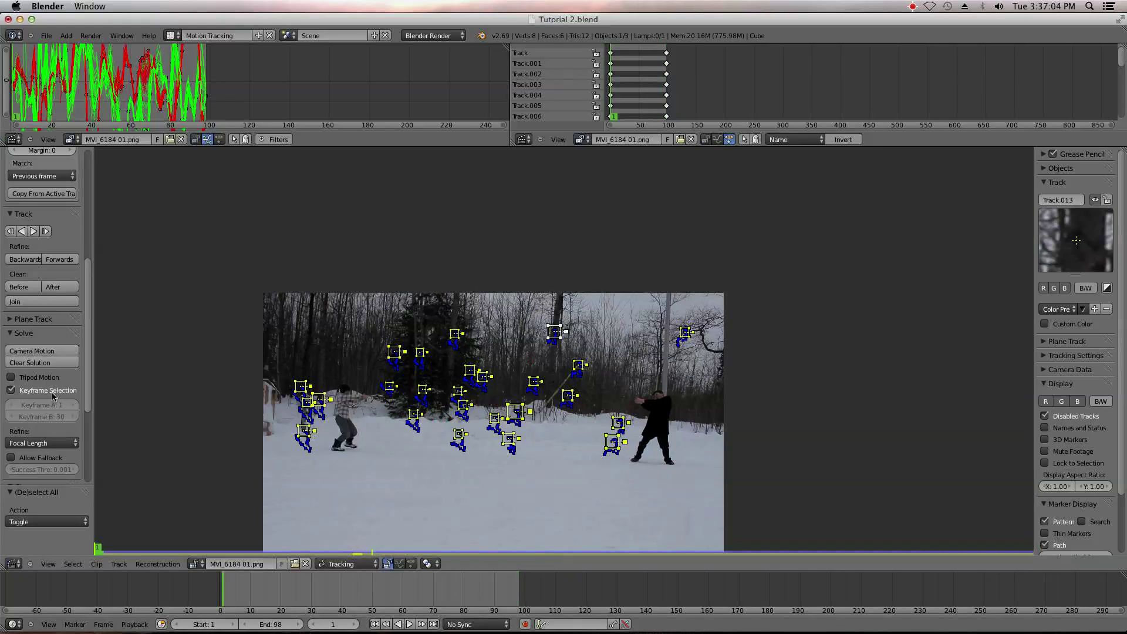
left_click(43, 351)
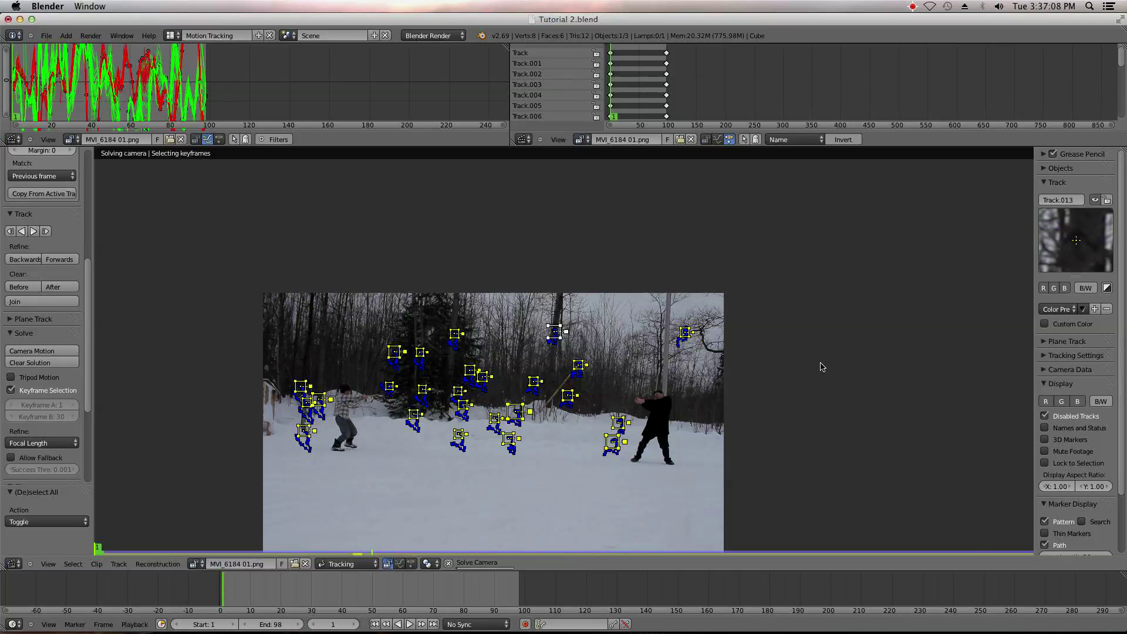
scroll(613, 510, "down", 1)
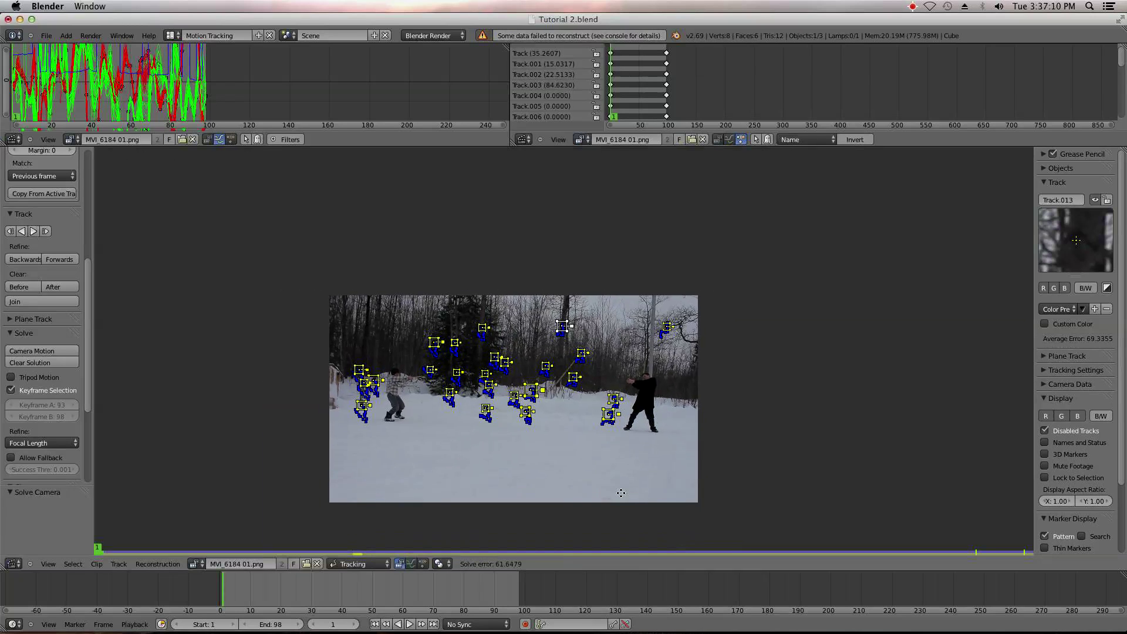
scroll(624, 462, "up", 2)
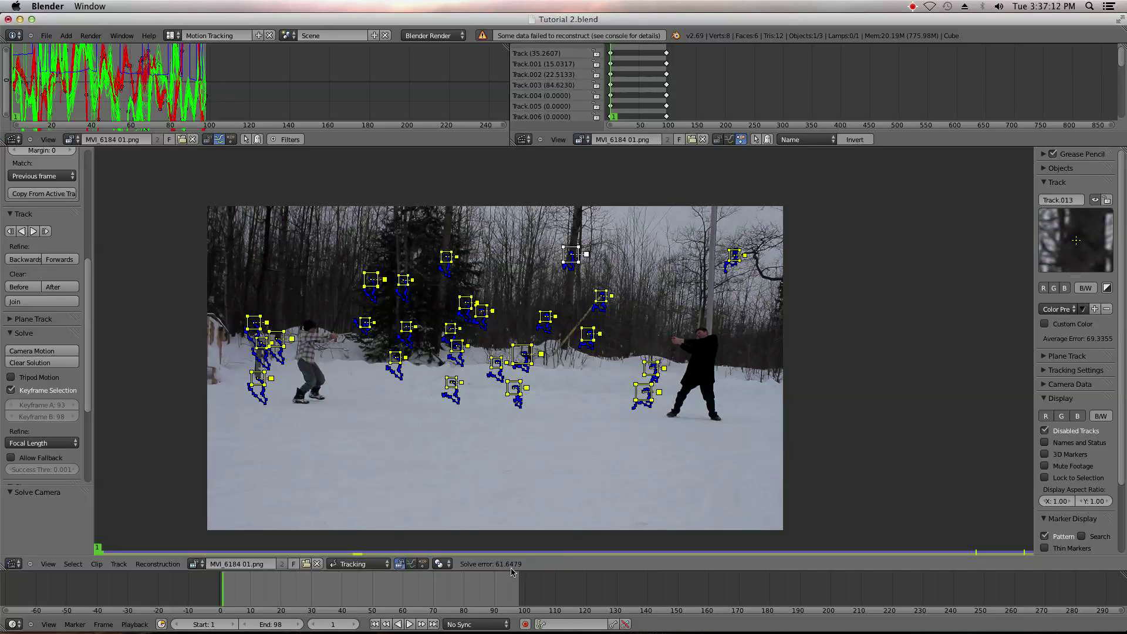
scroll(524, 534, "up", 3)
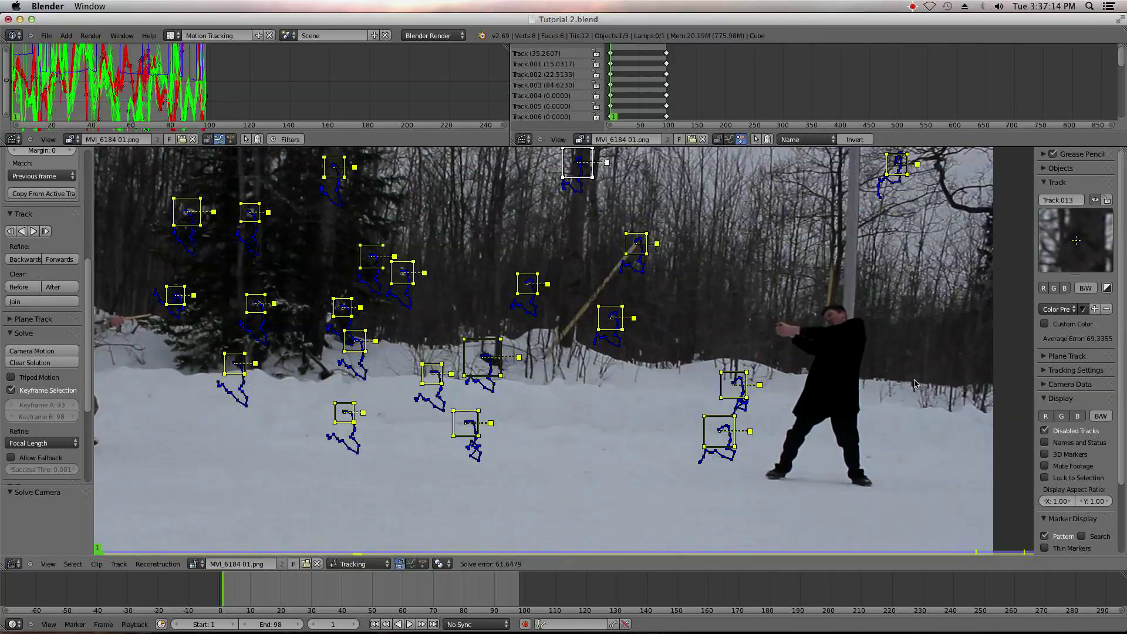
- Look through the clip's track, display and footage settings for the camera properties
scroll(1107, 379, "down", 3)
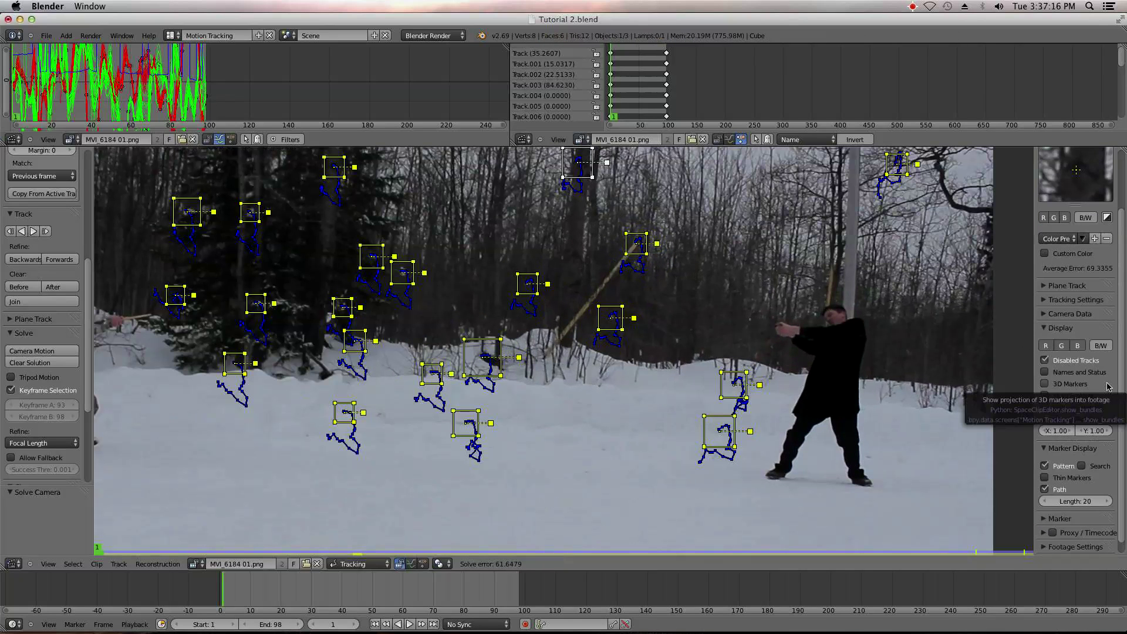
scroll(1107, 385, "up", 3)
scroll(1119, 427, "down", 3)
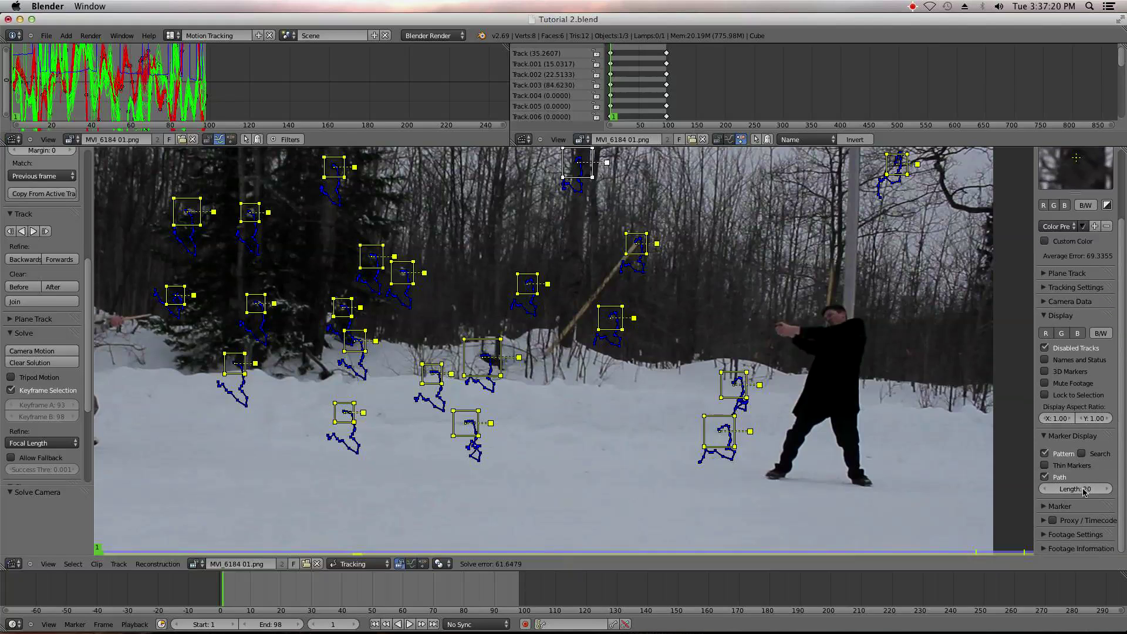
left_click(1061, 535)
scroll(1056, 534, "down", 3)
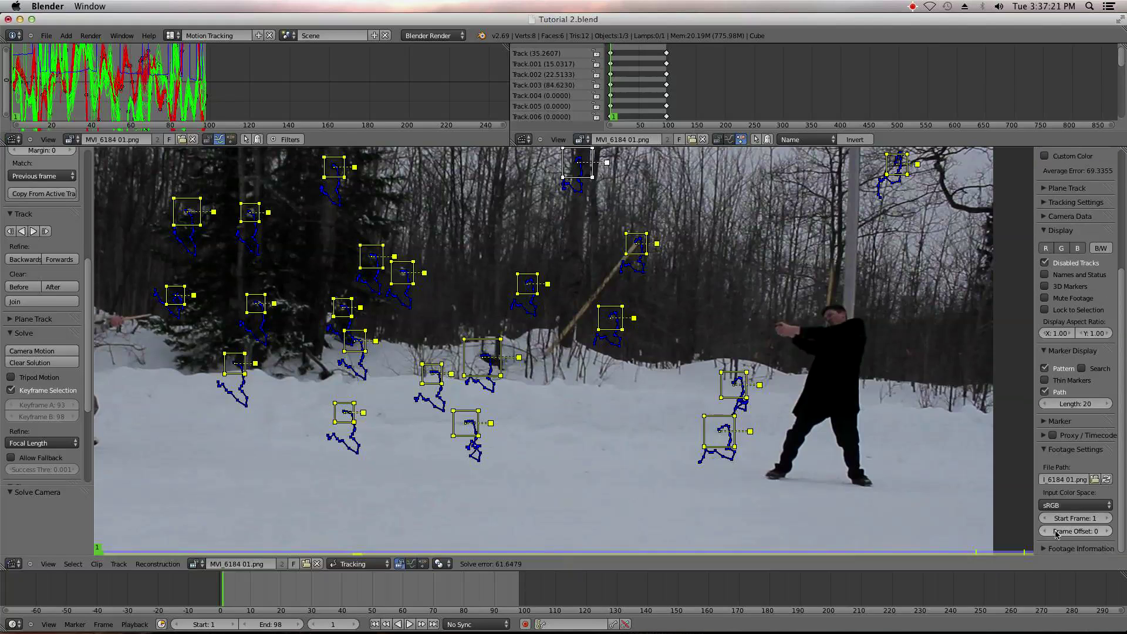
left_click(1053, 450)
left_click(1054, 450)
left_click(1046, 447)
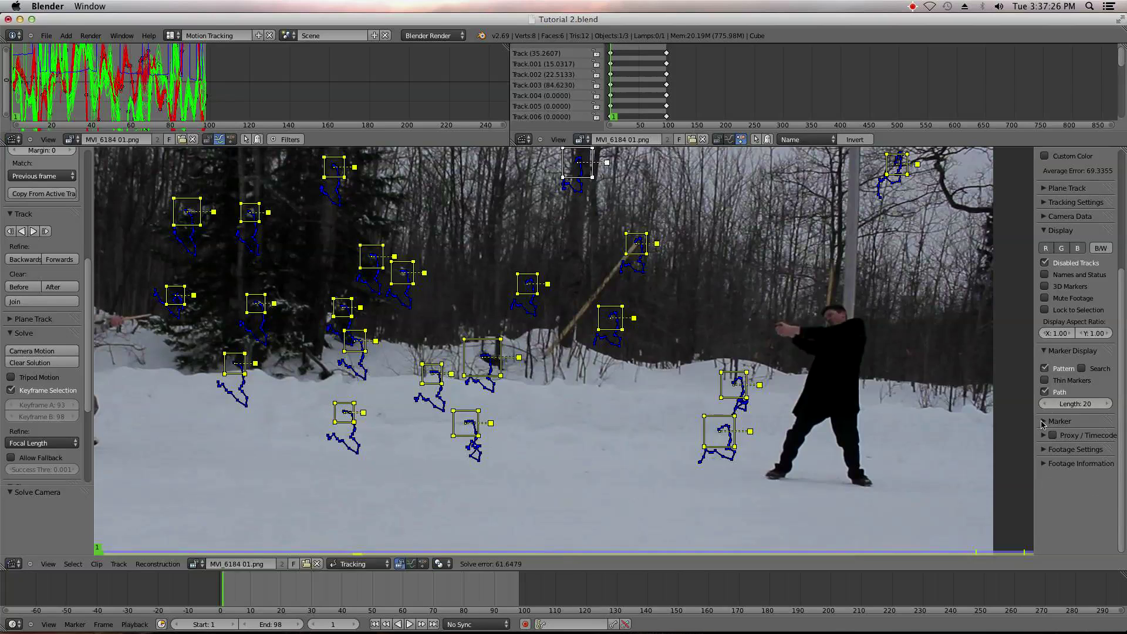
- Apply the Canon 550D camera preset to the clip and set its focal length to 20 mm
left_click(1058, 216)
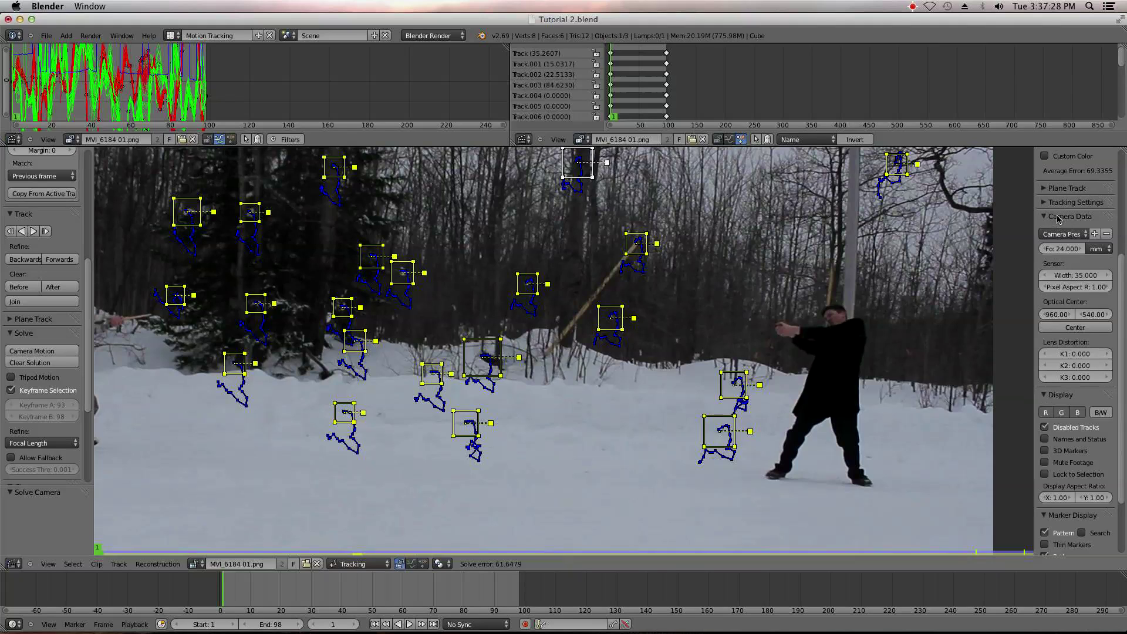
left_click(1080, 233)
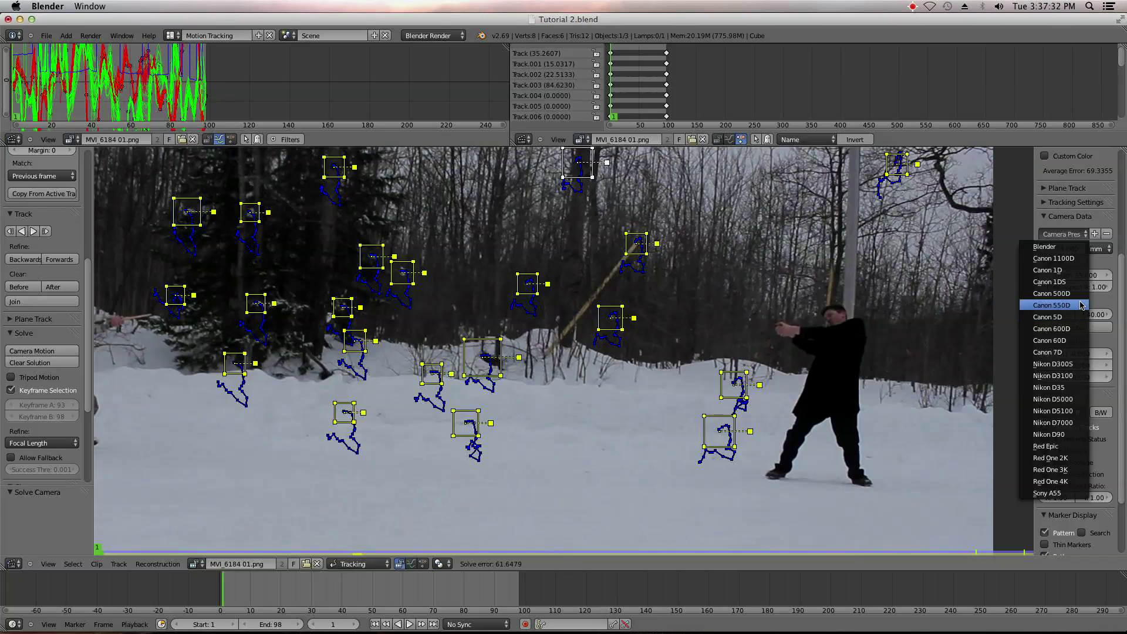
left_click(1060, 306)
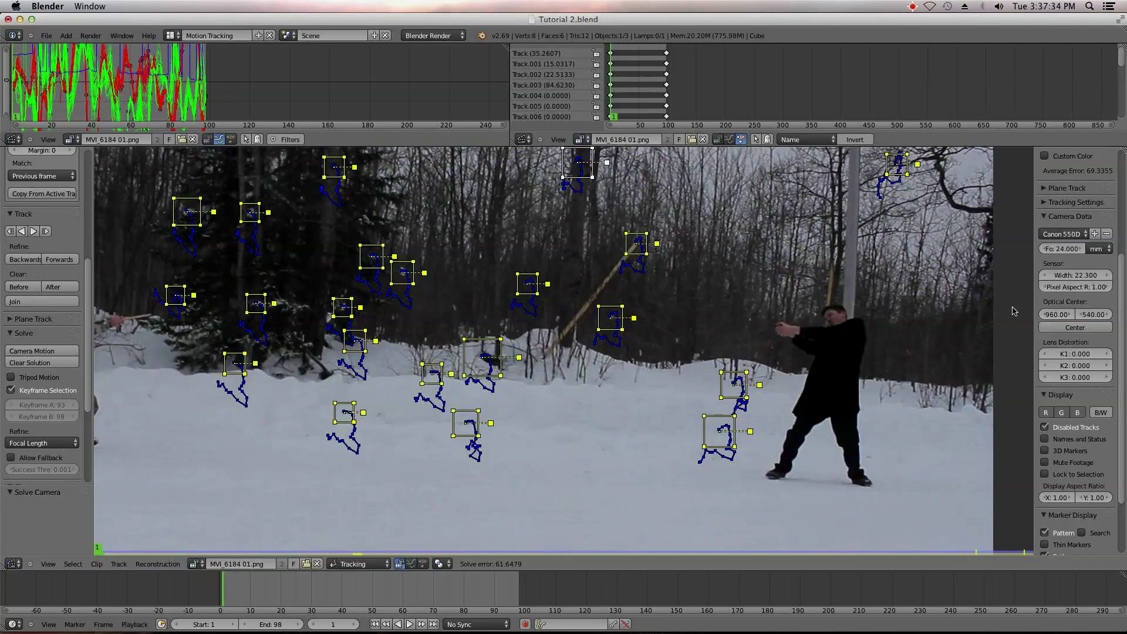
left_click(1065, 250)
type("20")
key("Return")
- With all tracks selected, set Refine to Nothing and try to solve the camera motion again
key("a")
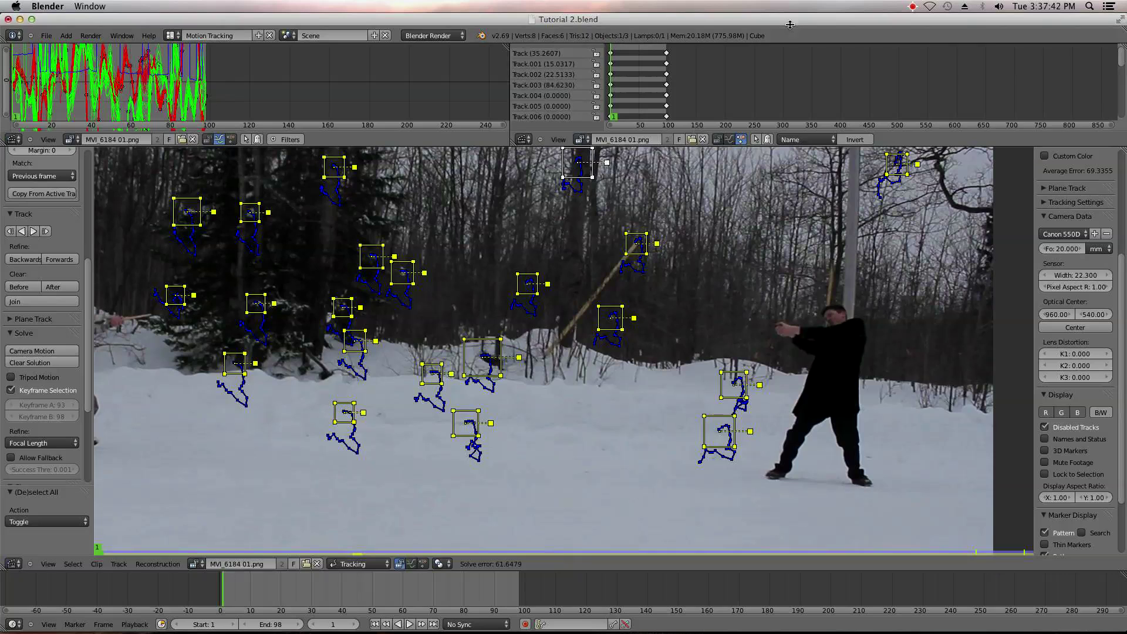
left_click(48, 445)
left_click(35, 434)
scroll(487, 418, "down", 3)
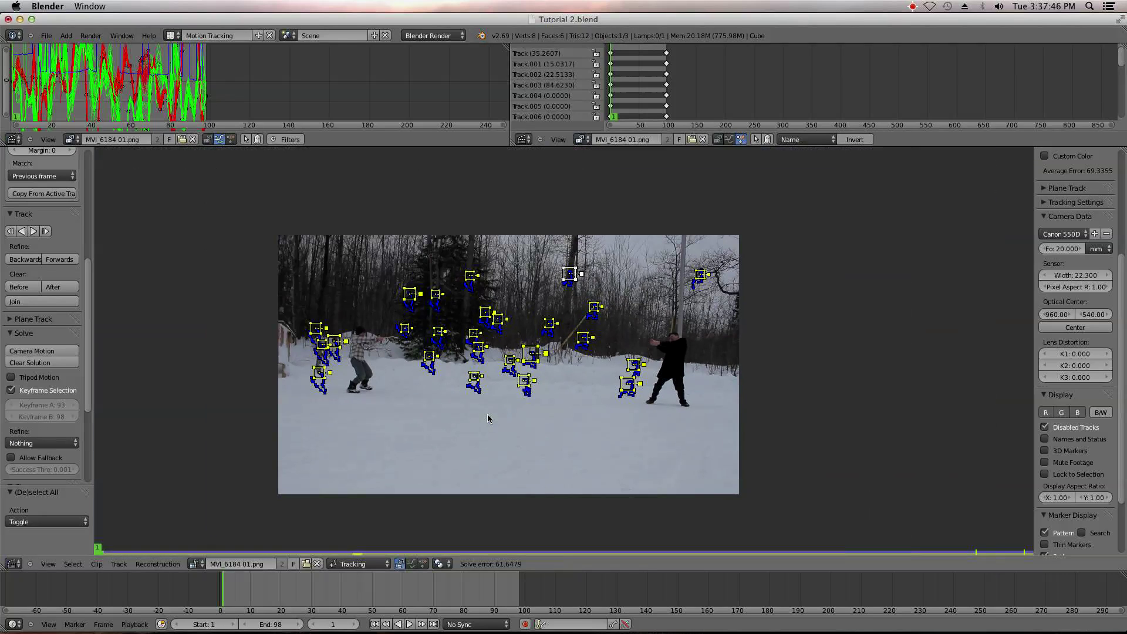
left_click(36, 352)
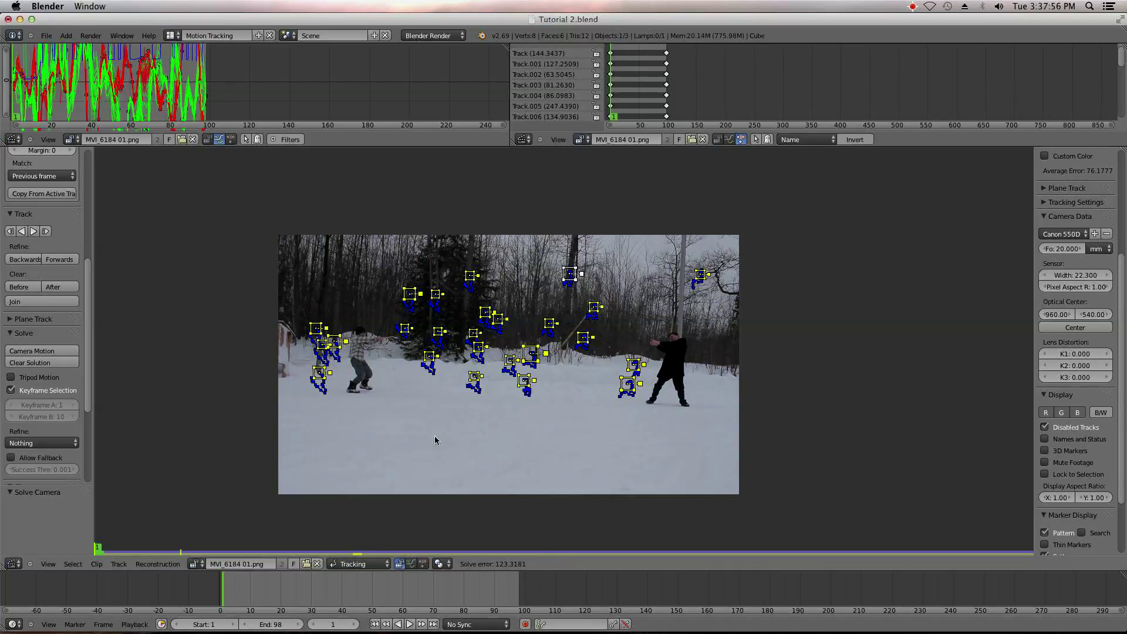
- Set Refine back to Focal Length and solve the camera motion again
left_click(67, 443)
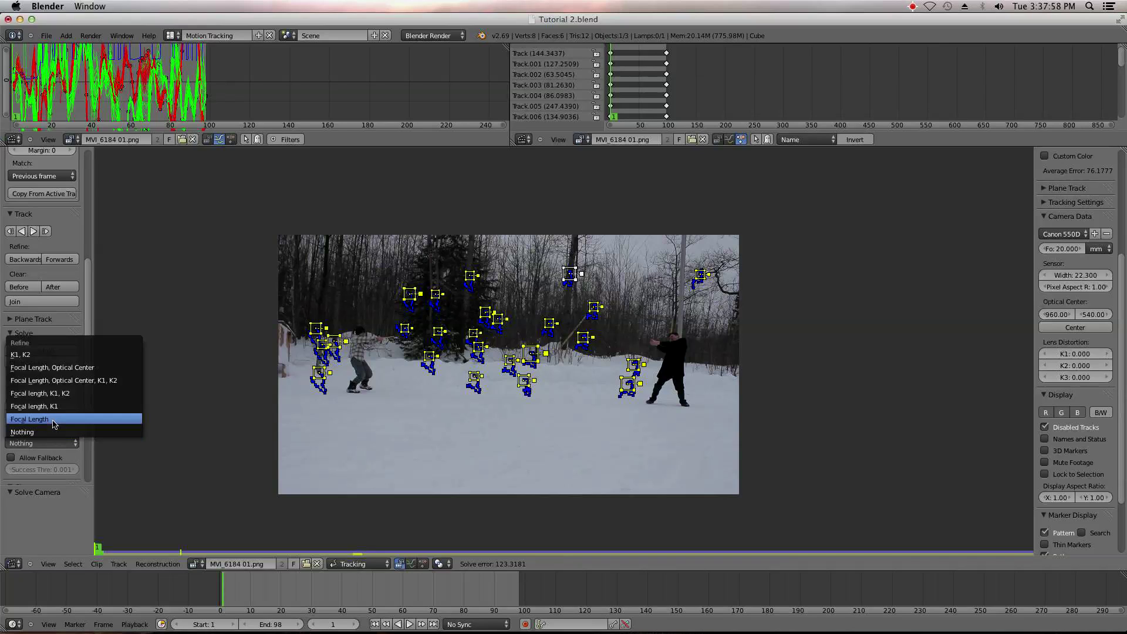
left_click(56, 419)
scroll(464, 388, "up", 1)
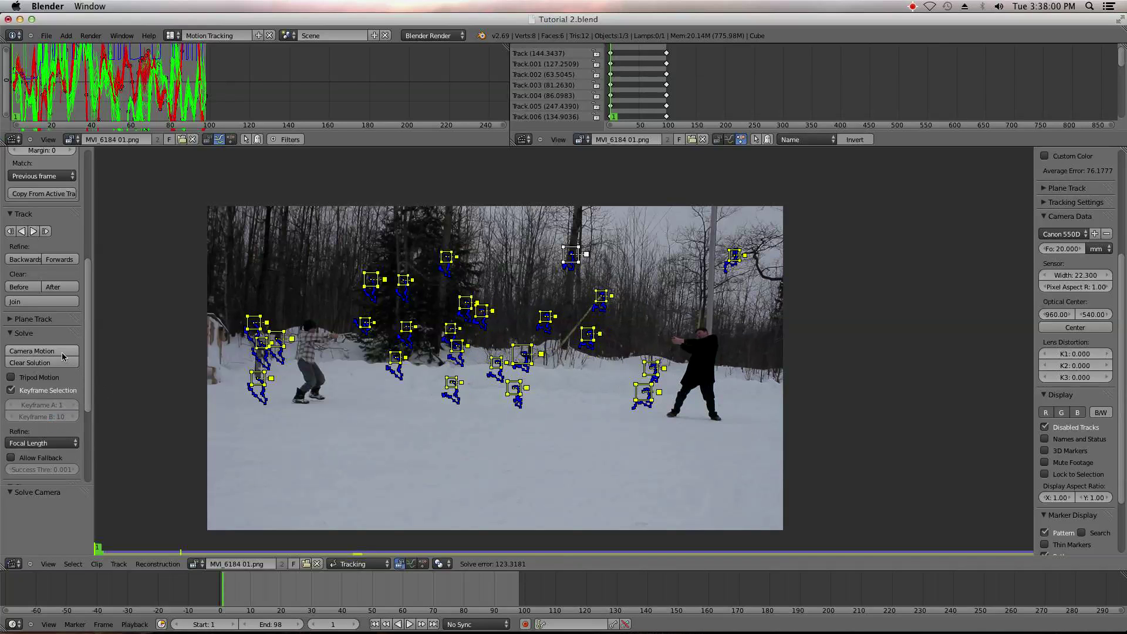
left_click(41, 350)
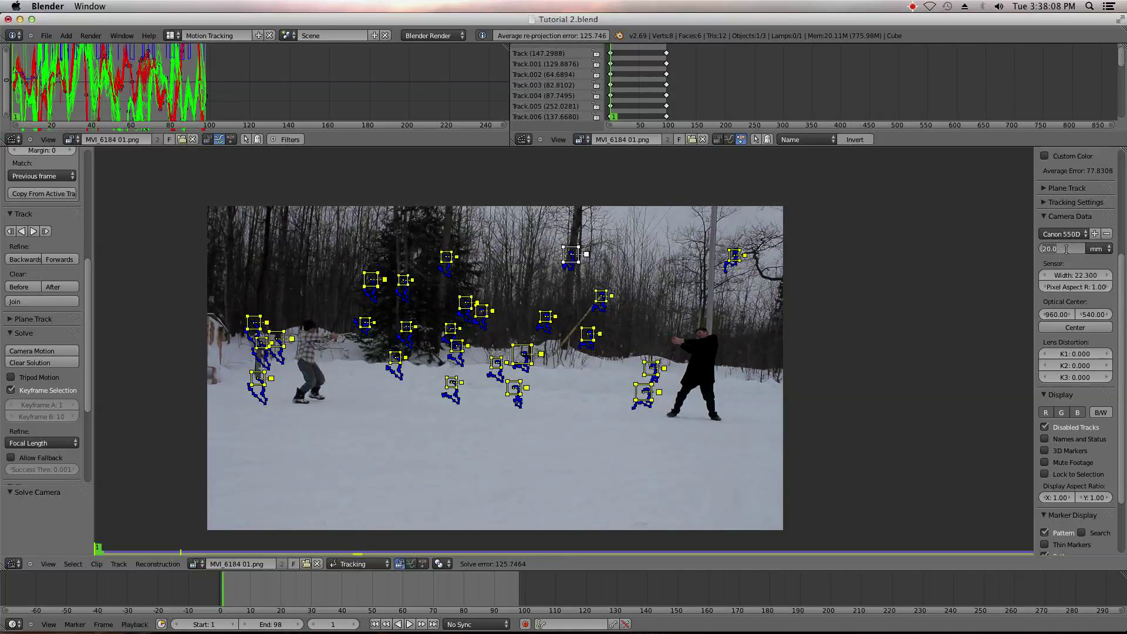
- Scrub through the footage to frame 98 to check the selected tracks
left_click(1076, 275)
scroll(464, 388, "down", 1)
key("a")
key("a")
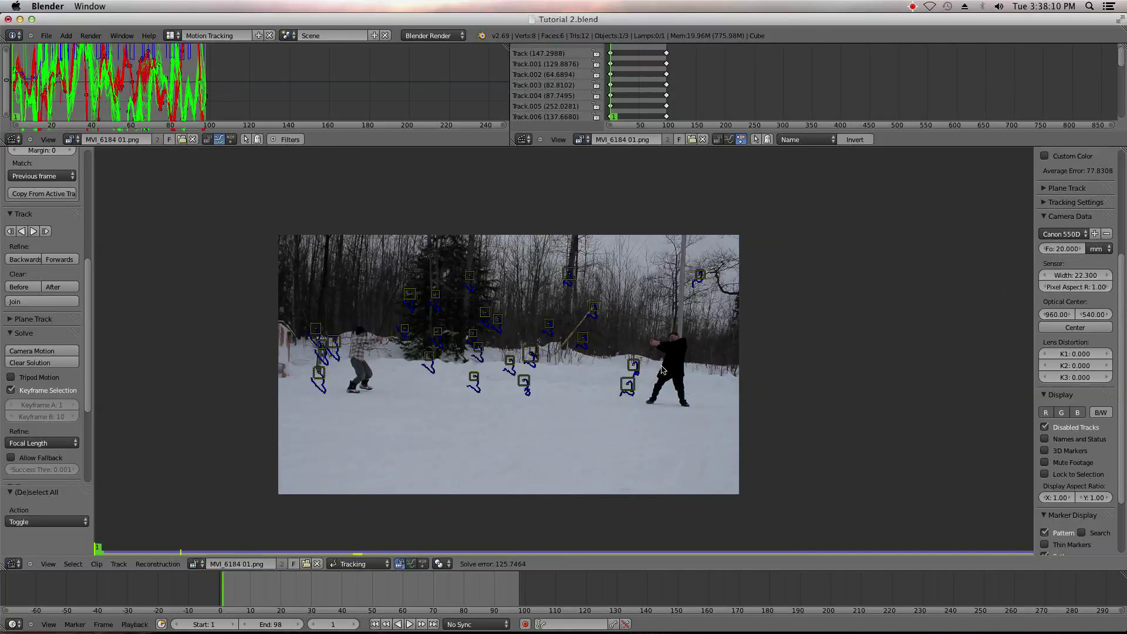
left_click_drag(321, 580, 520, 576)
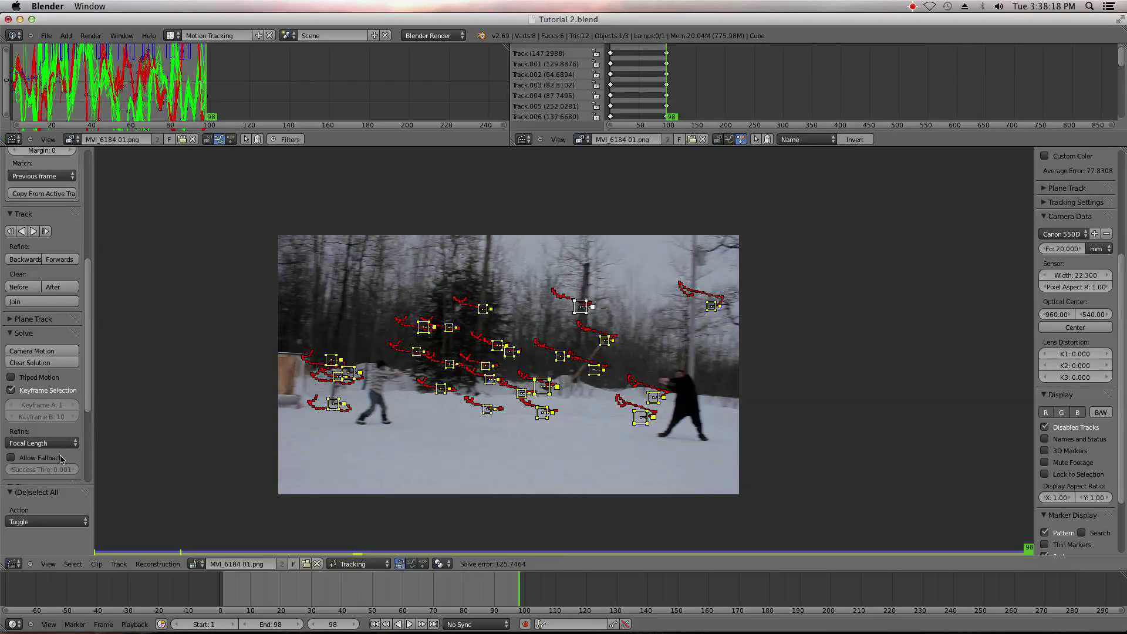
- Disable Keyframe Selection for the camera solve and set Keyframe B to 98
left_click_drag(94, 398, 95, 398)
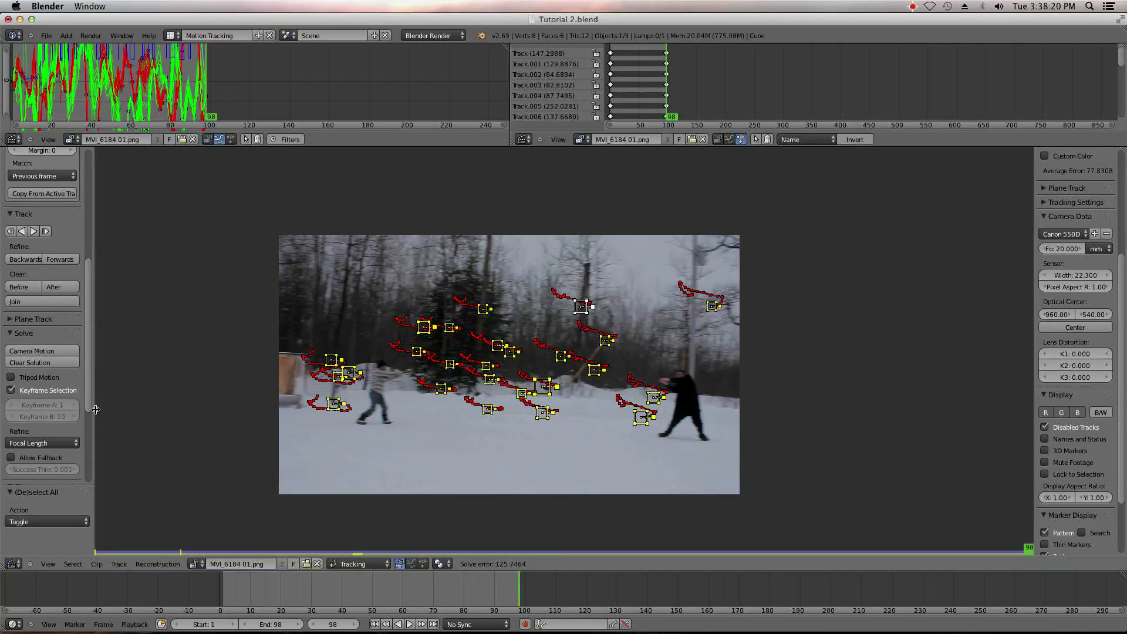
scroll(70, 482, "down", 6)
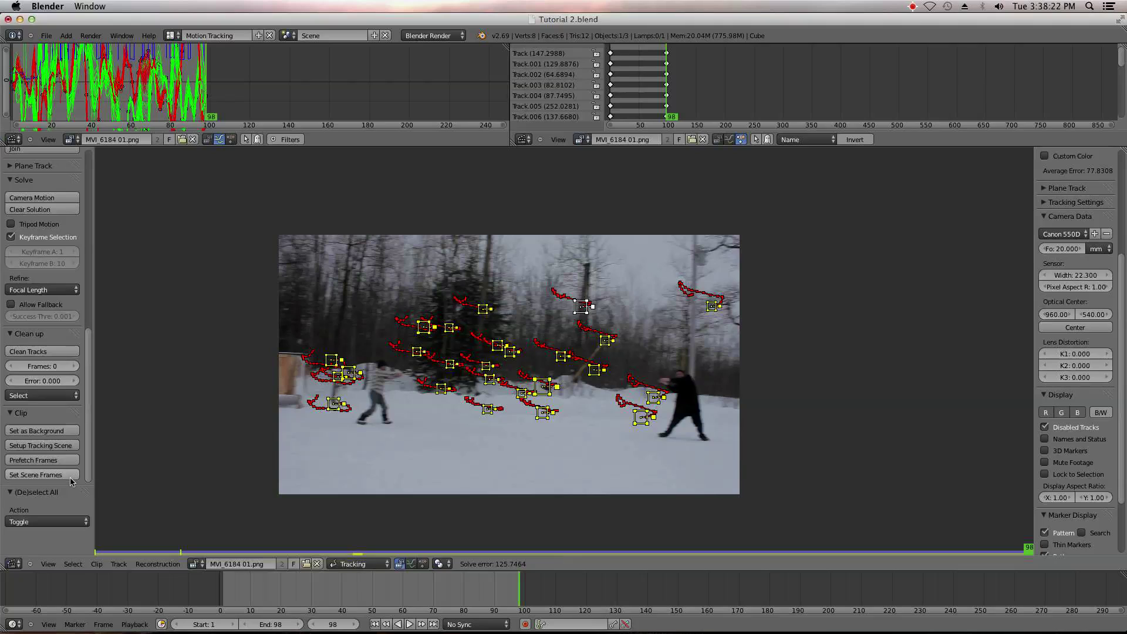
scroll(70, 481, "up", 2)
left_click(53, 340)
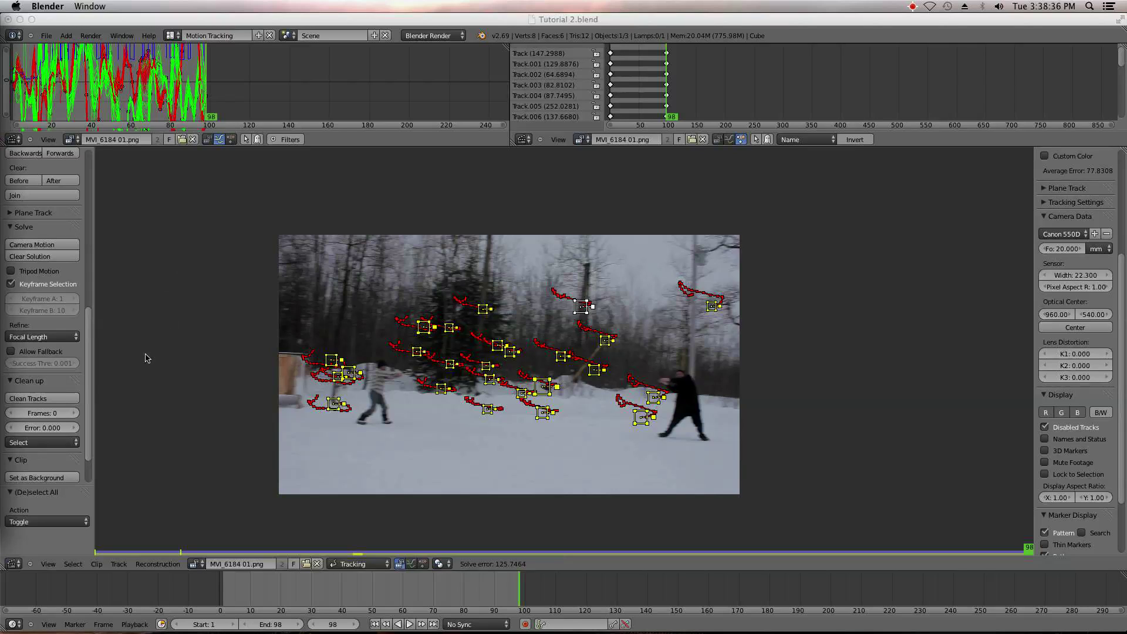
left_click(72, 413)
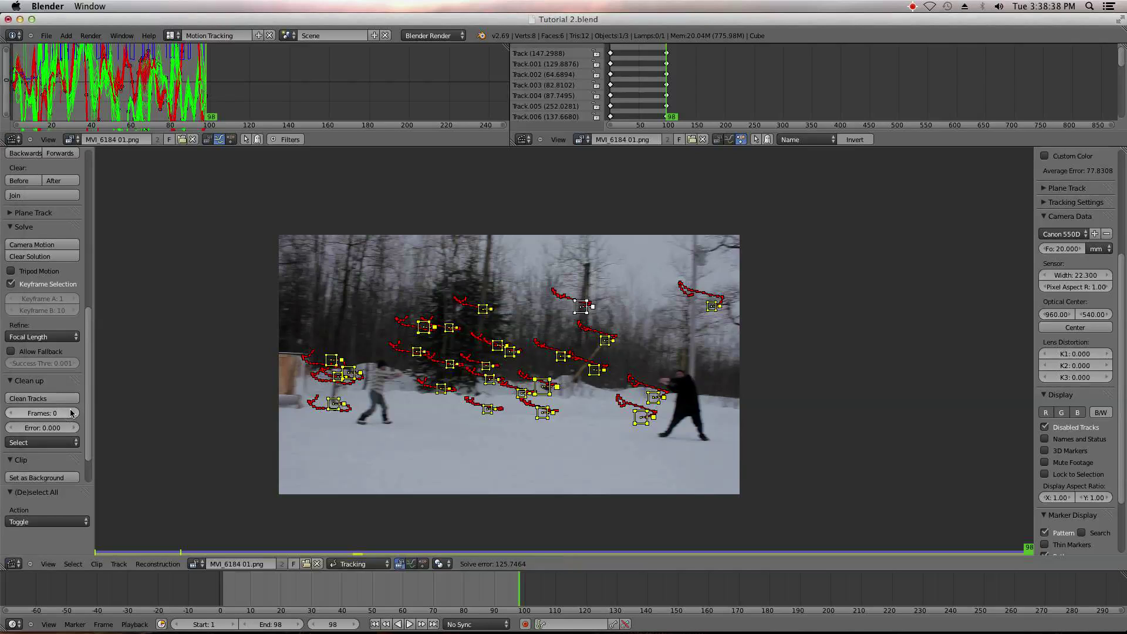
left_click(49, 284)
left_click(50, 310)
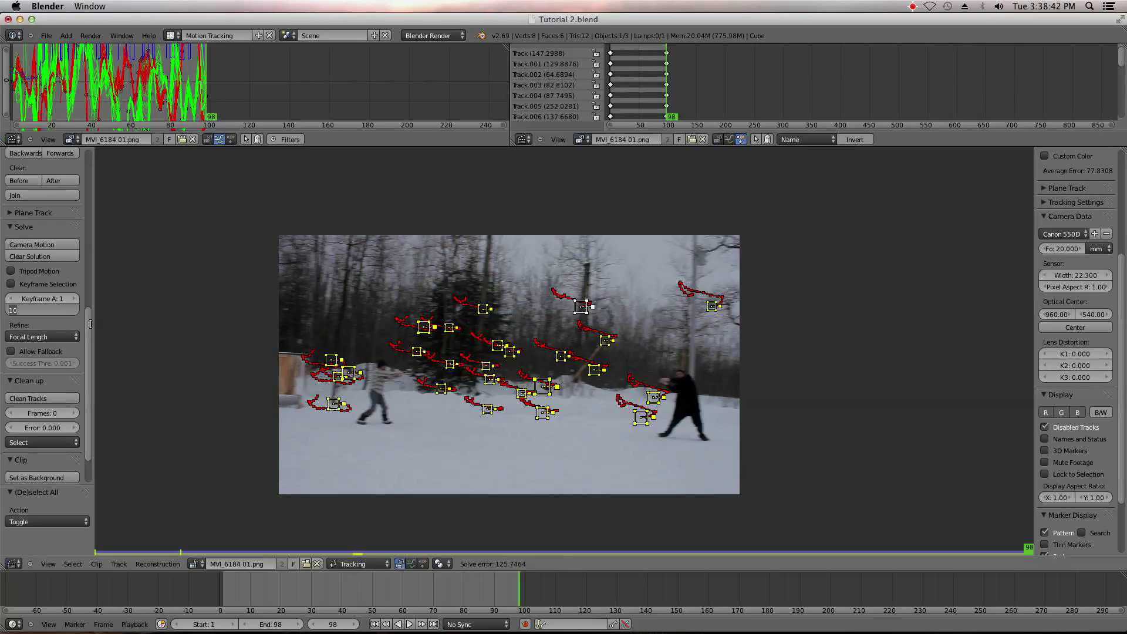
key("Return")
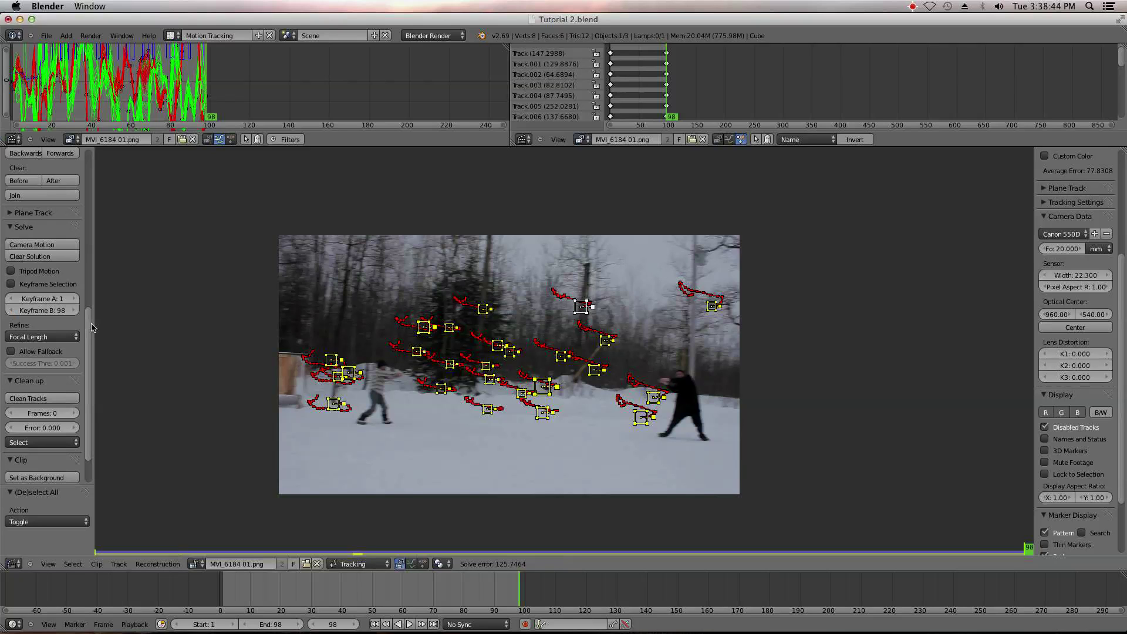
- Solve the camera motion using keyframes 1 and 98, then deselect and reselect all tracks
scroll(123, 340, "up", 2)
scroll(121, 346, "down", 1)
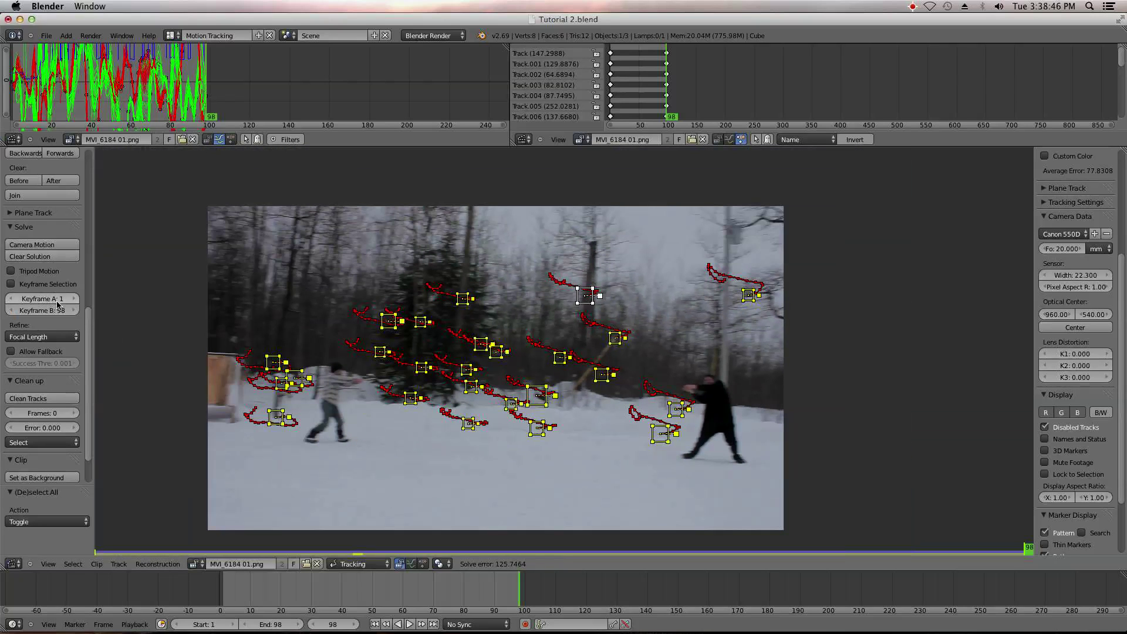
left_click(55, 245)
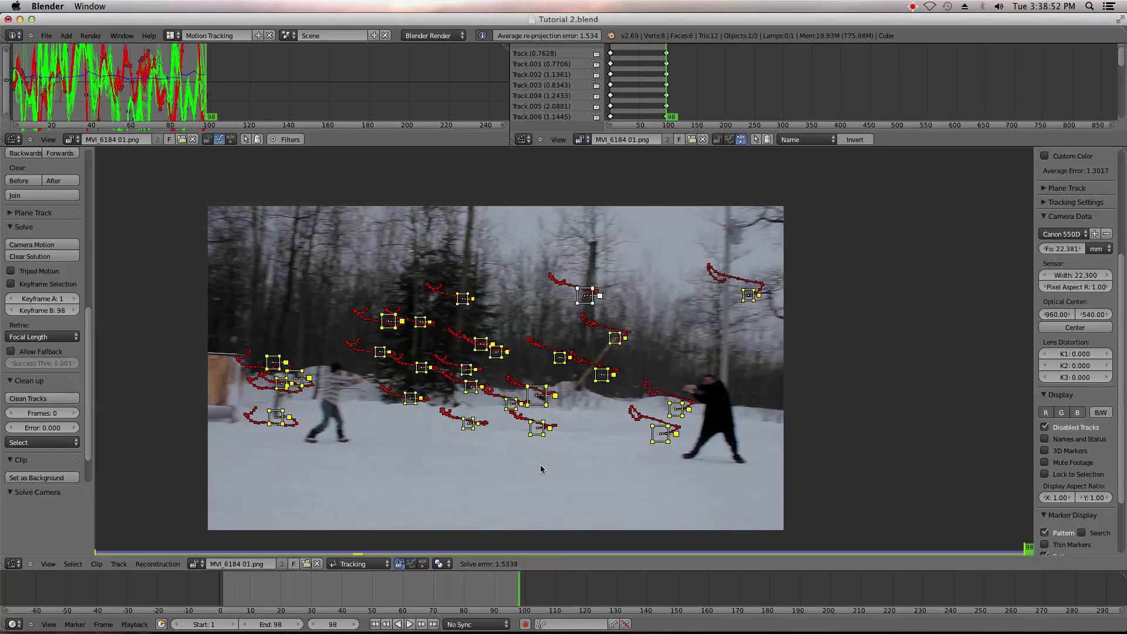
key("a")
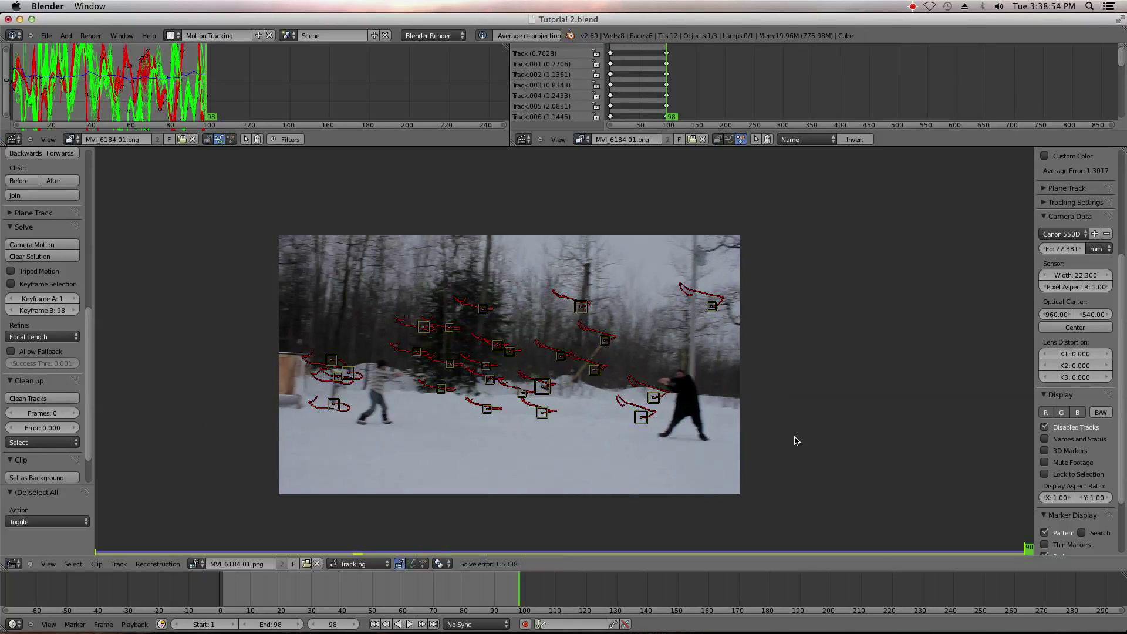
scroll(795, 440, "up", 1)
key("a")
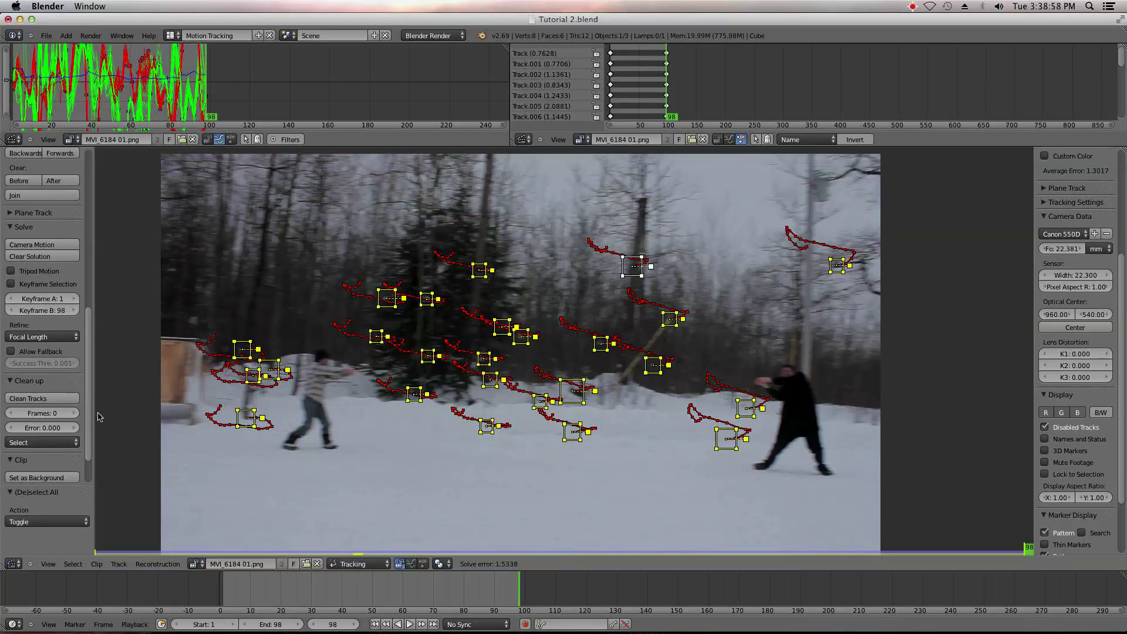
- Set the clean-up reprojection error to 3.000 and select the tracks that exceed it
scroll(88, 411, "down", 3)
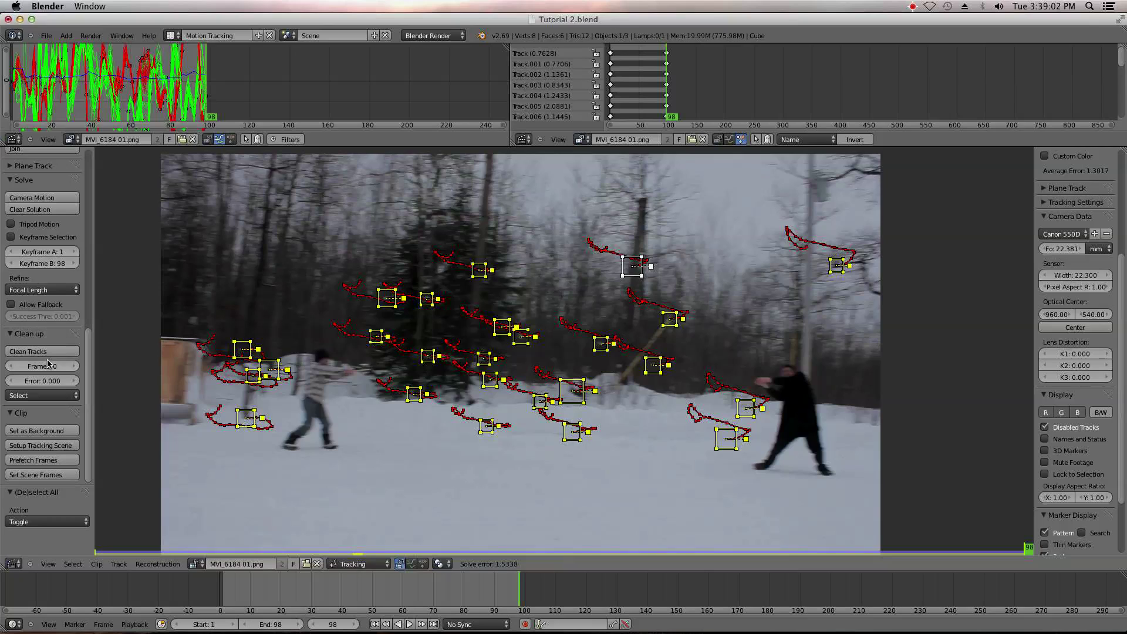
left_click(45, 380)
type("0.0")
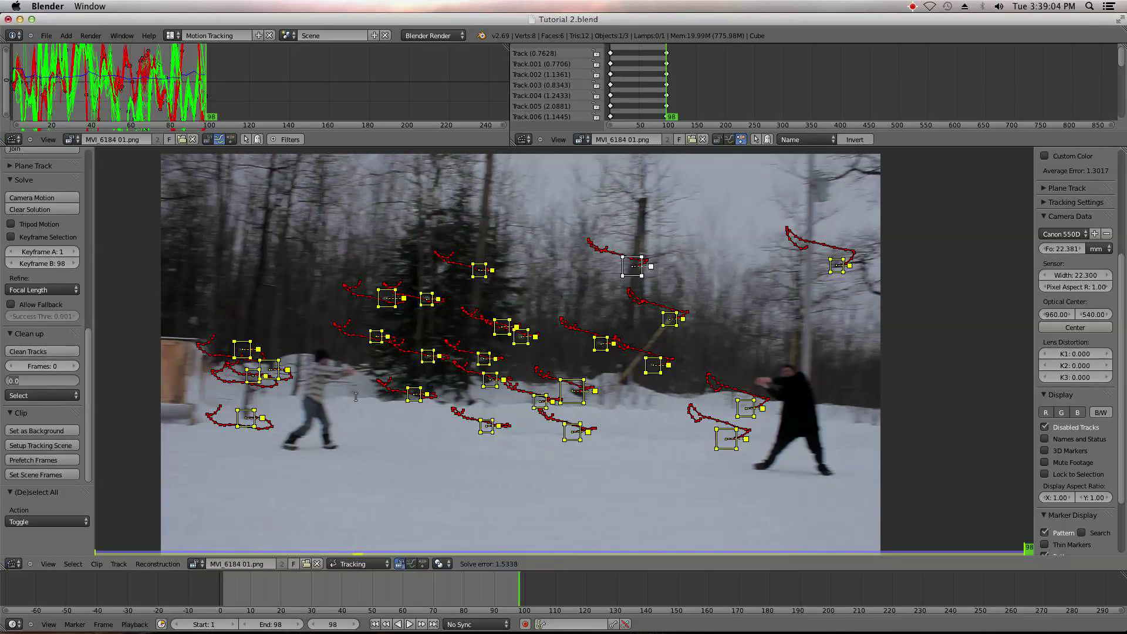
key("Escape")
key("a")
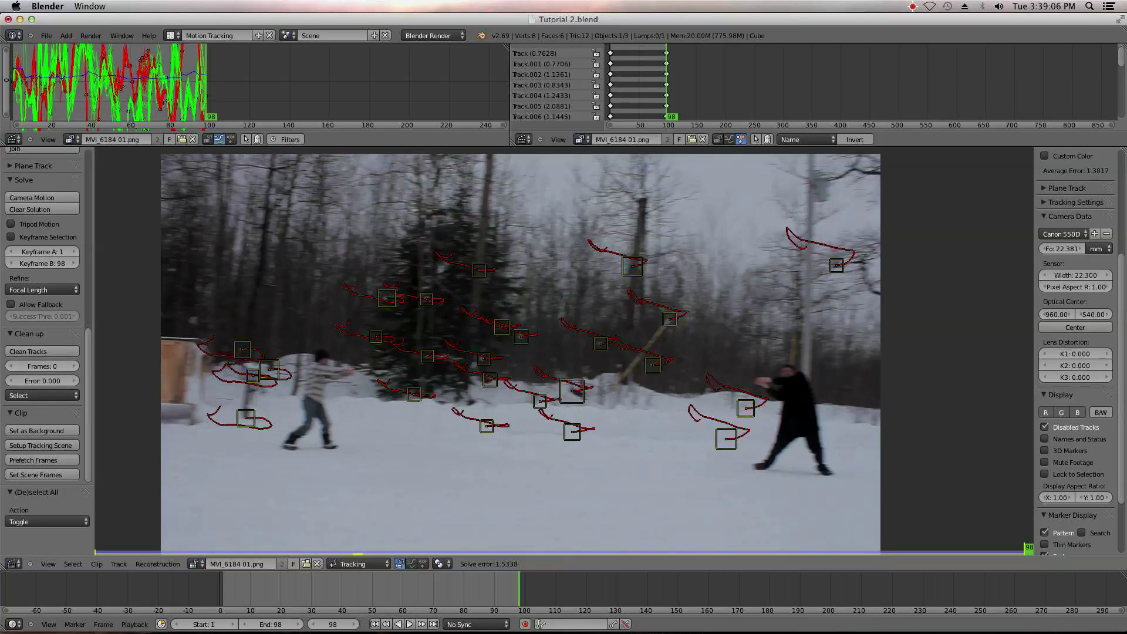
left_click(42, 381)
type("0.0")
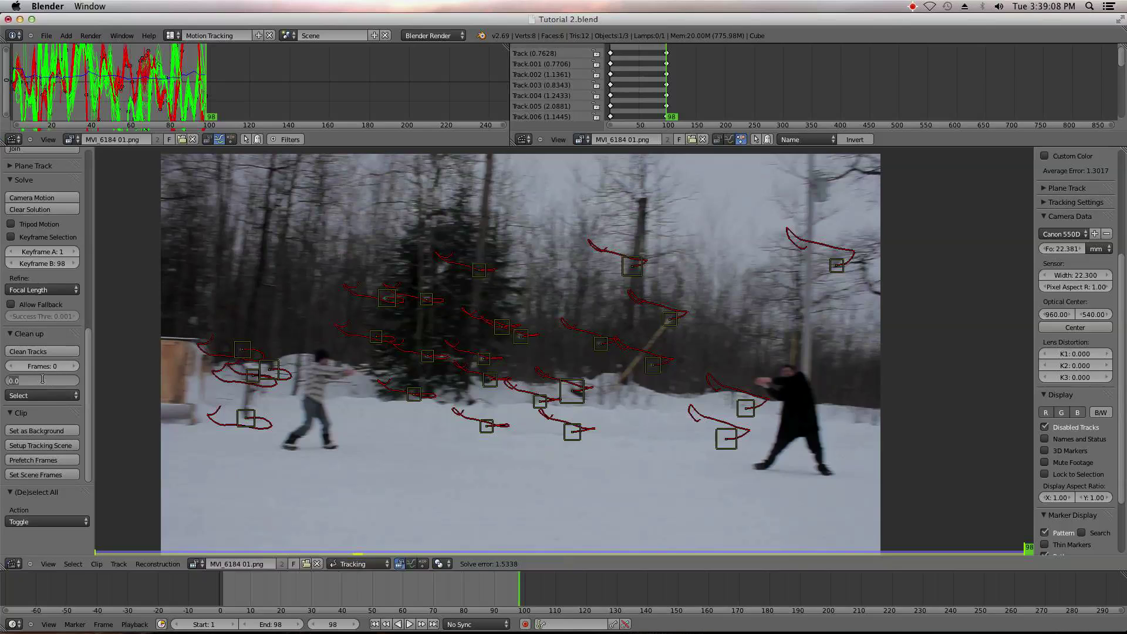
key("Return")
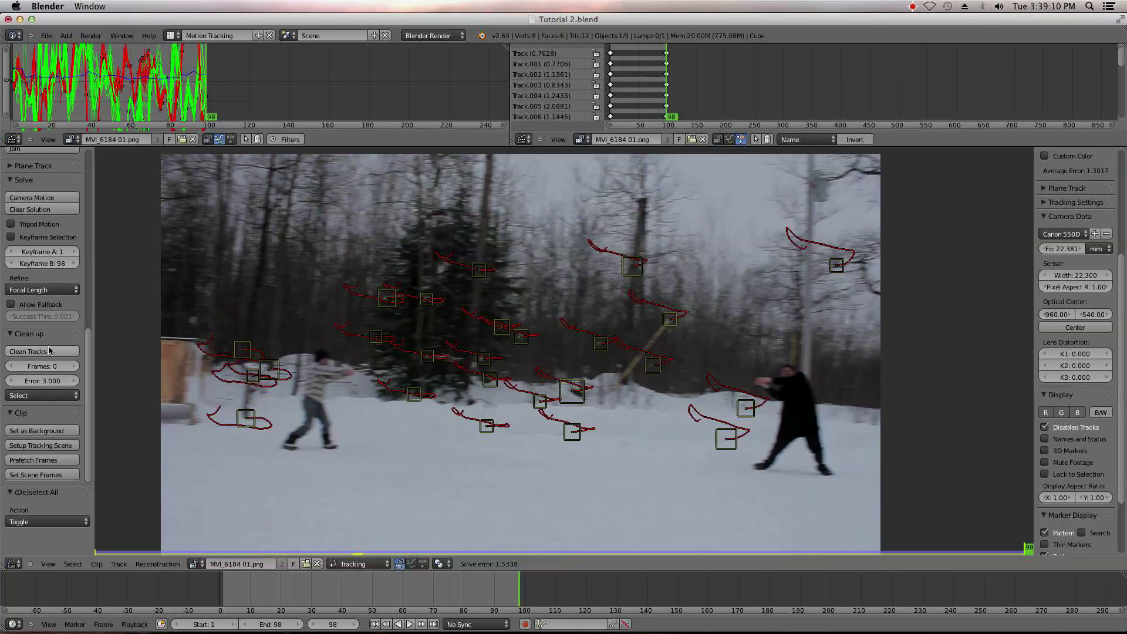
left_click(47, 351)
- Inspect the flagged track at the spruce's edge while scrubbing to frame 29, and delete that track
scroll(382, 343, "up", 2)
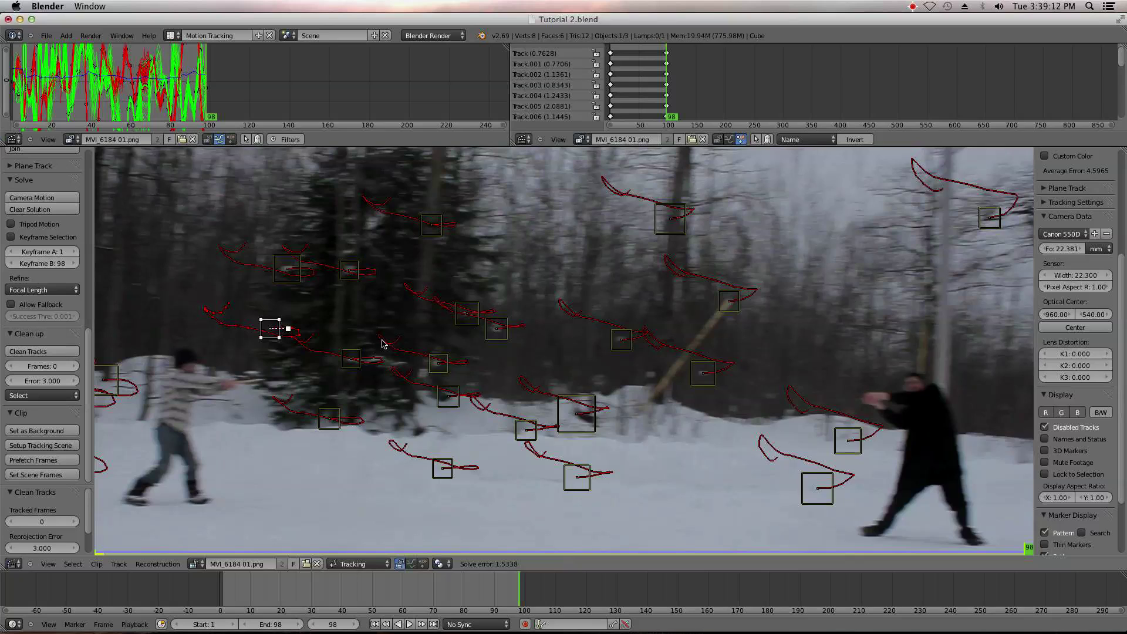
middle_click_drag(376, 348, 527, 346)
scroll(526, 347, "up", 2)
scroll(1057, 307, "up", 2)
scroll(1056, 308, "up", 3)
left_click_drag(458, 596, 309, 589)
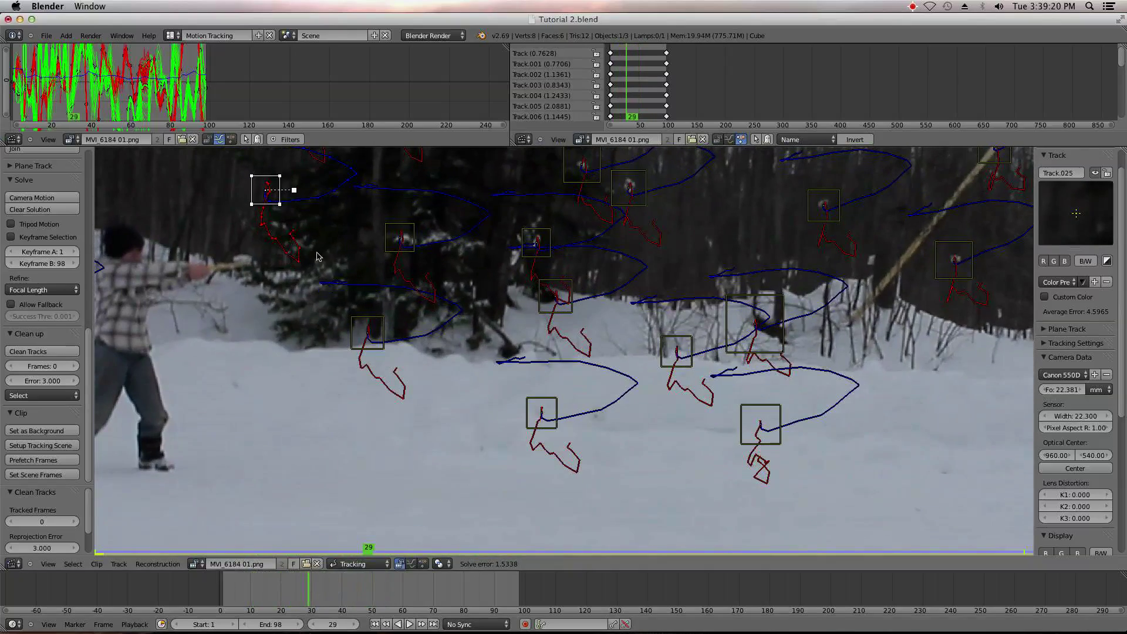
- Select all remaining tracks and solve the camera motion again
key("a")
key("a")
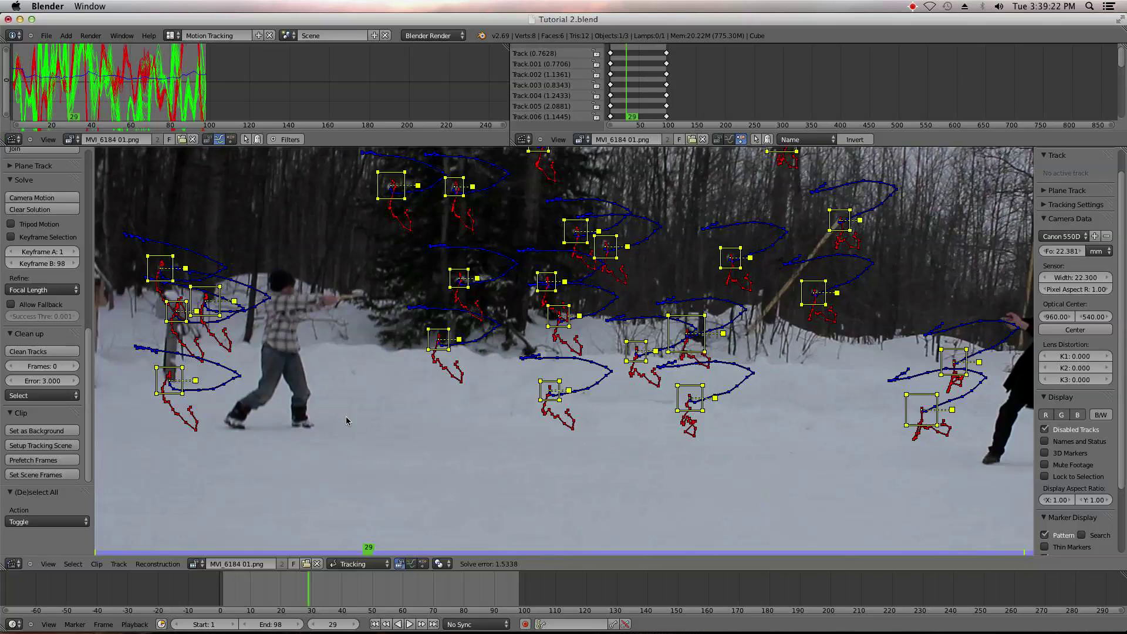
scroll(329, 424, "down", 3)
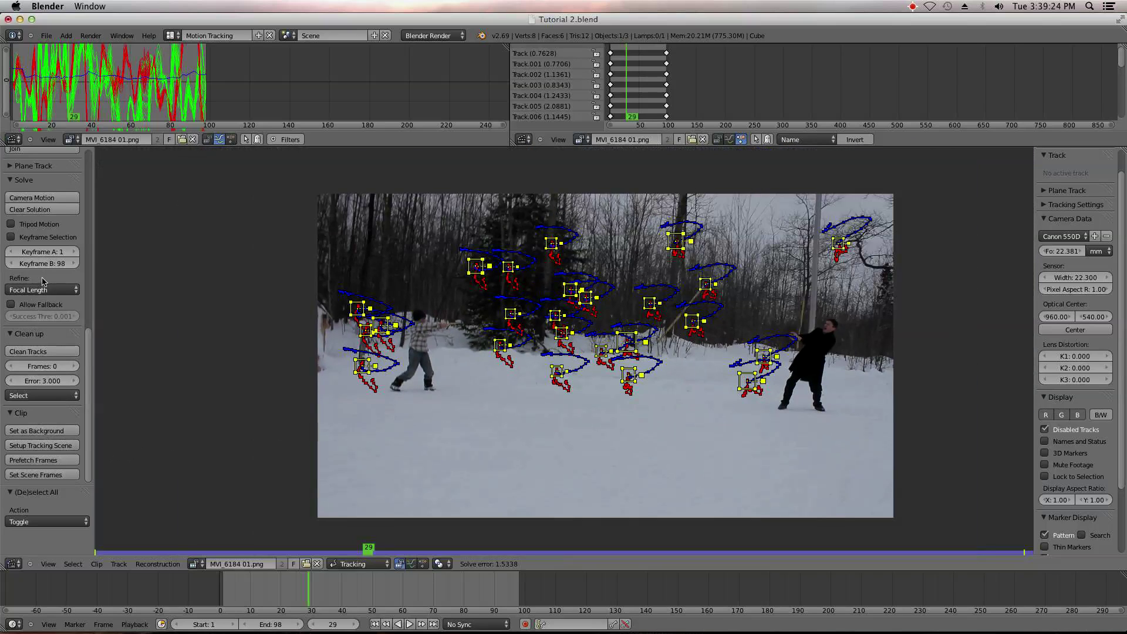
left_click(27, 197)
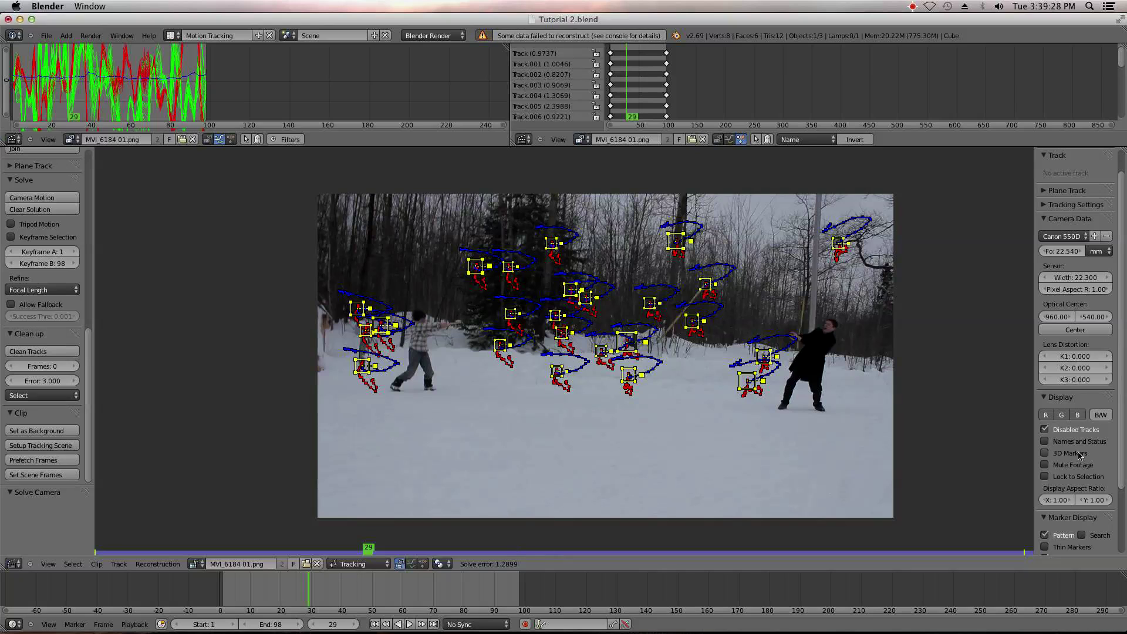
- Collapse the Track properties and switch the clip editor to Reconstruction mode with all tracks deselected
scroll(1101, 440, "up", 2)
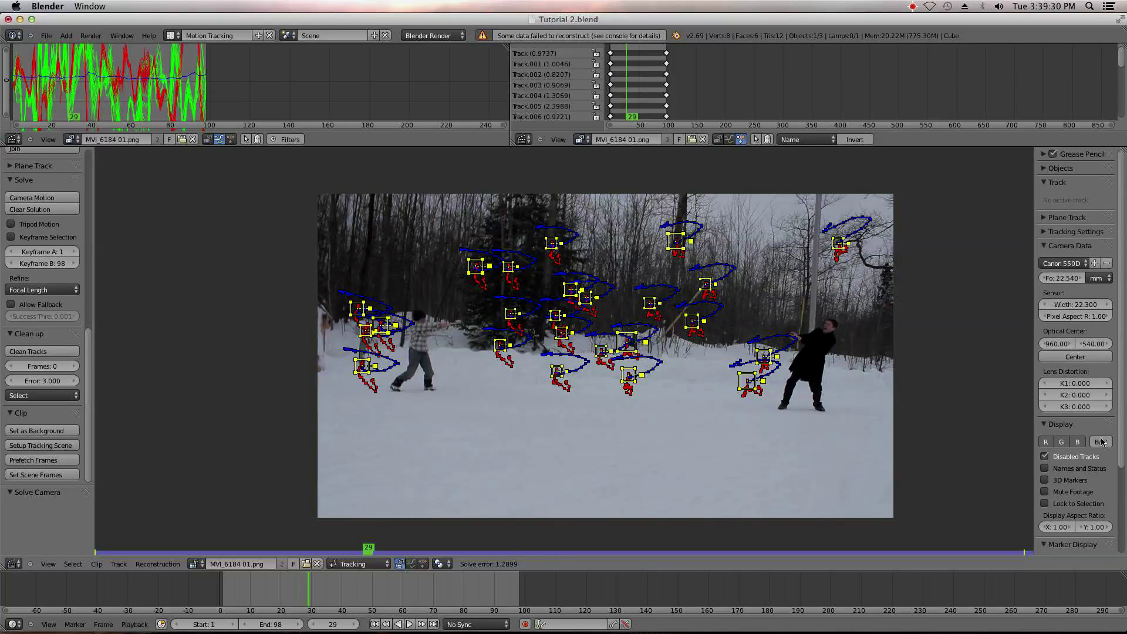
left_click(1044, 183)
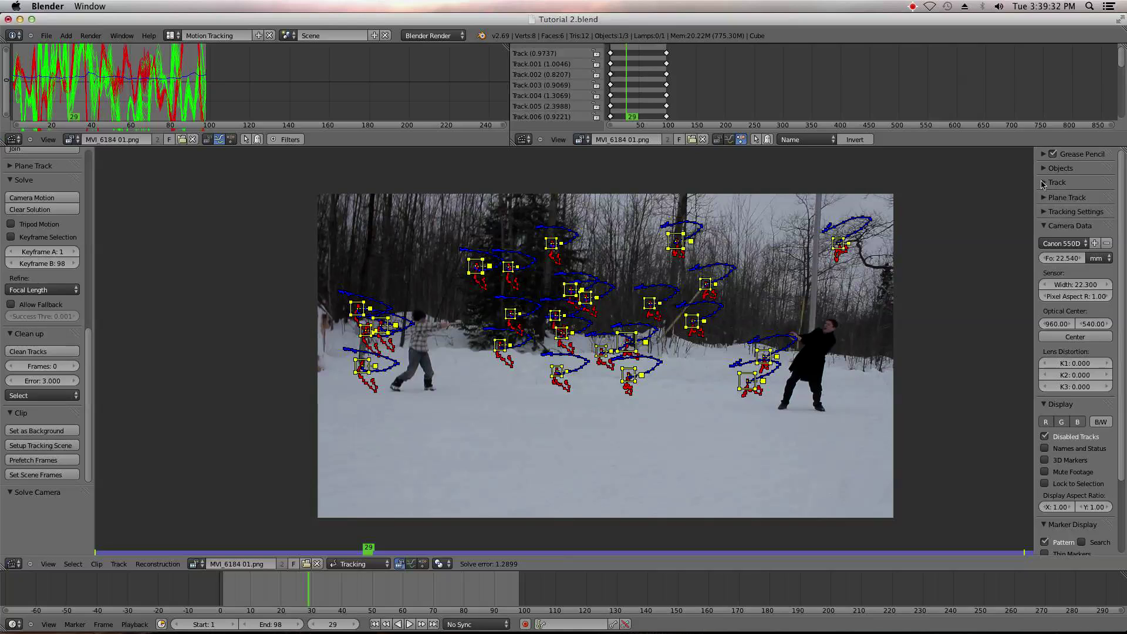
key("a")
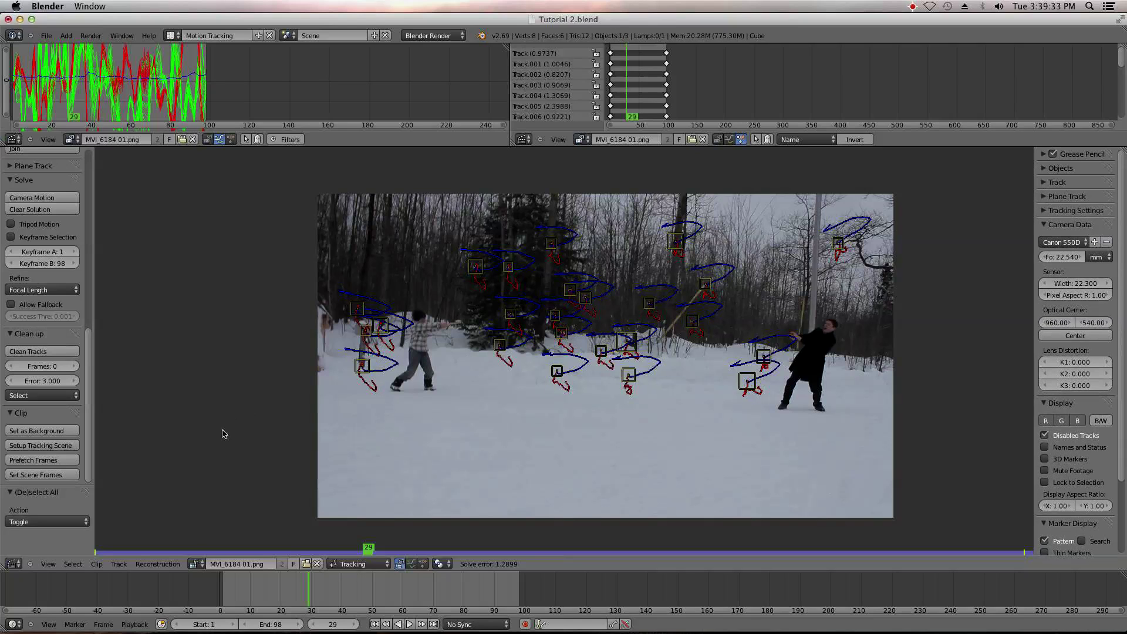
left_click(358, 563)
left_click(356, 538)
- Try to set the scene scale from the two tracks on the open snow between the duelists
right_click(557, 371)
right_click(627, 376, "shift")
scroll(35, 364, "up", 10)
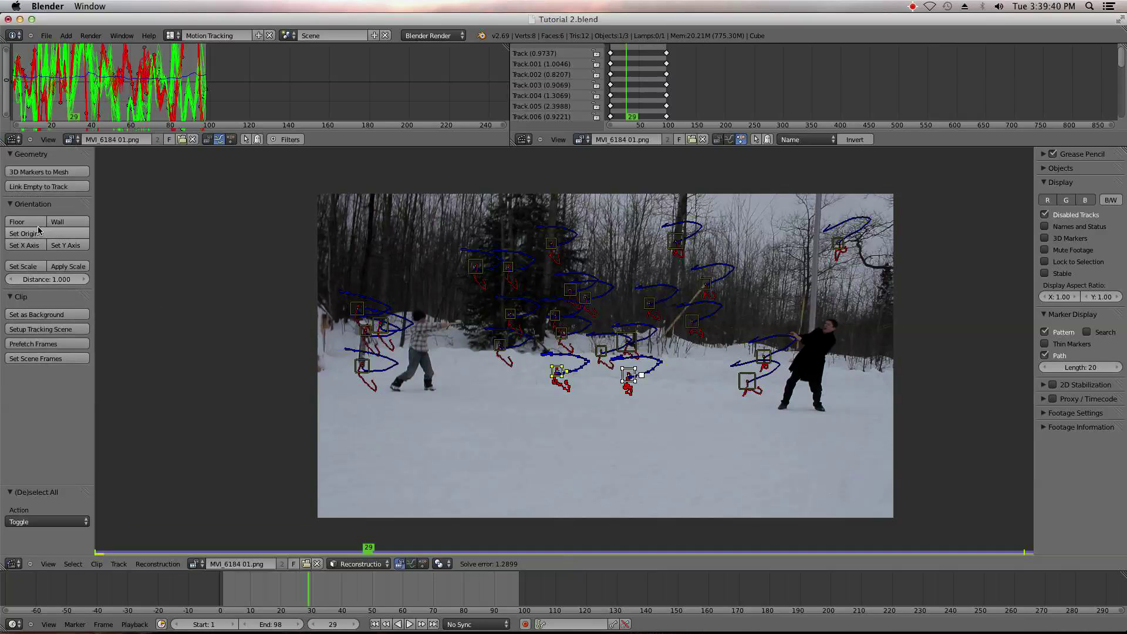
left_click(38, 266)
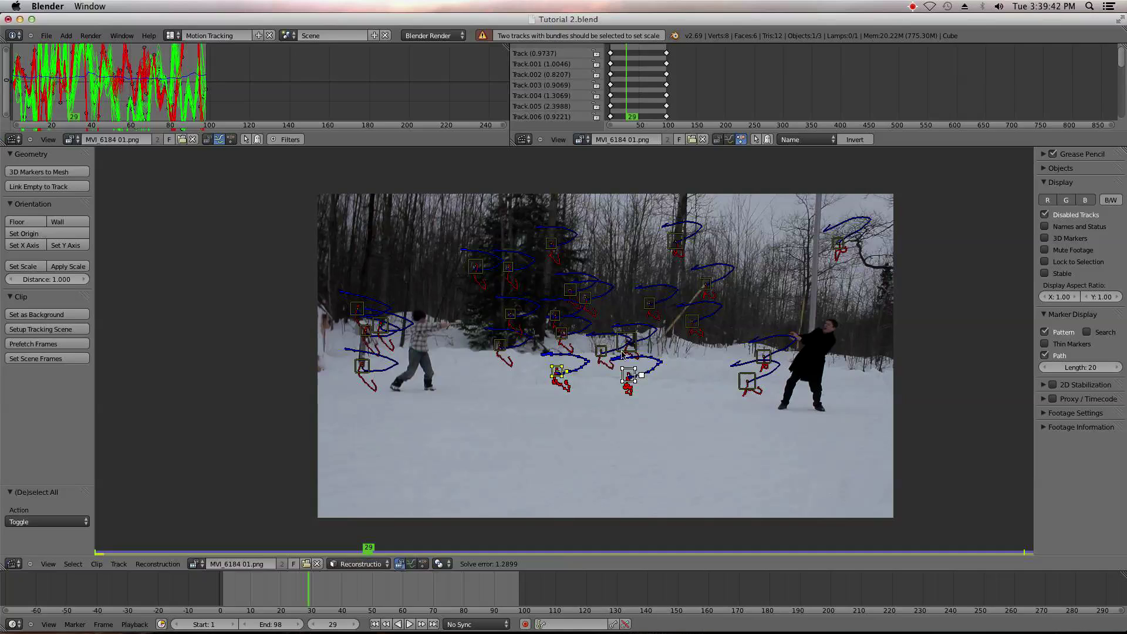
key("a")
left_click(558, 372)
left_click(628, 374, "shift")
left_click(28, 266)
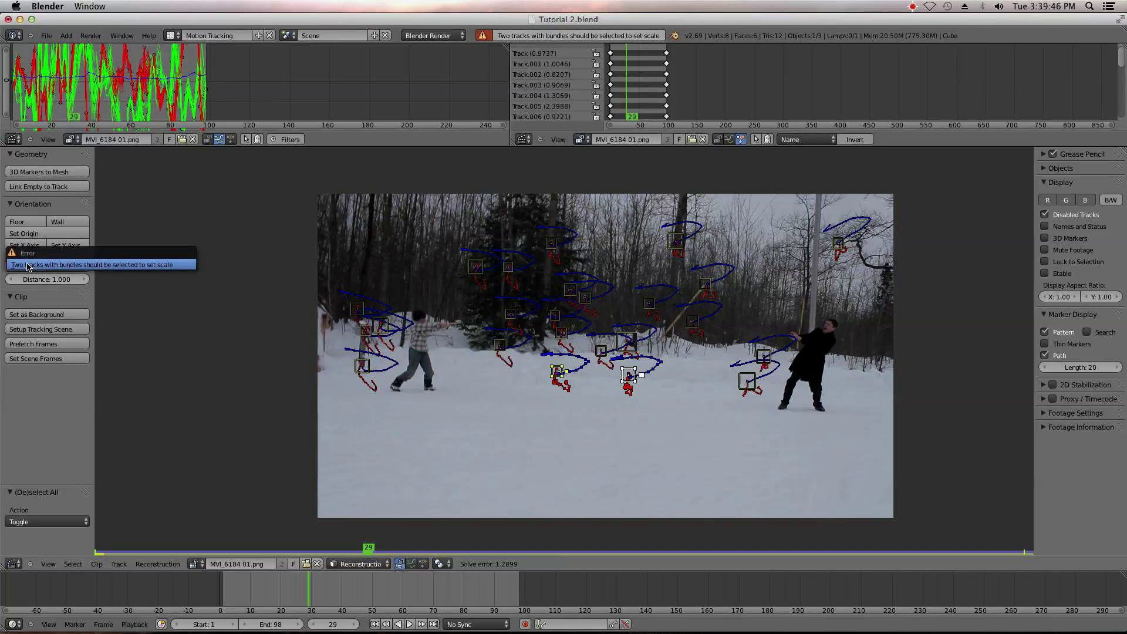
- Try to set the scene scale from the snow track beside the black-robed duelist and its nearest ground track between the duelists
key("a")
left_click(745, 382)
left_click(629, 375, "shift")
left_click(29, 266)
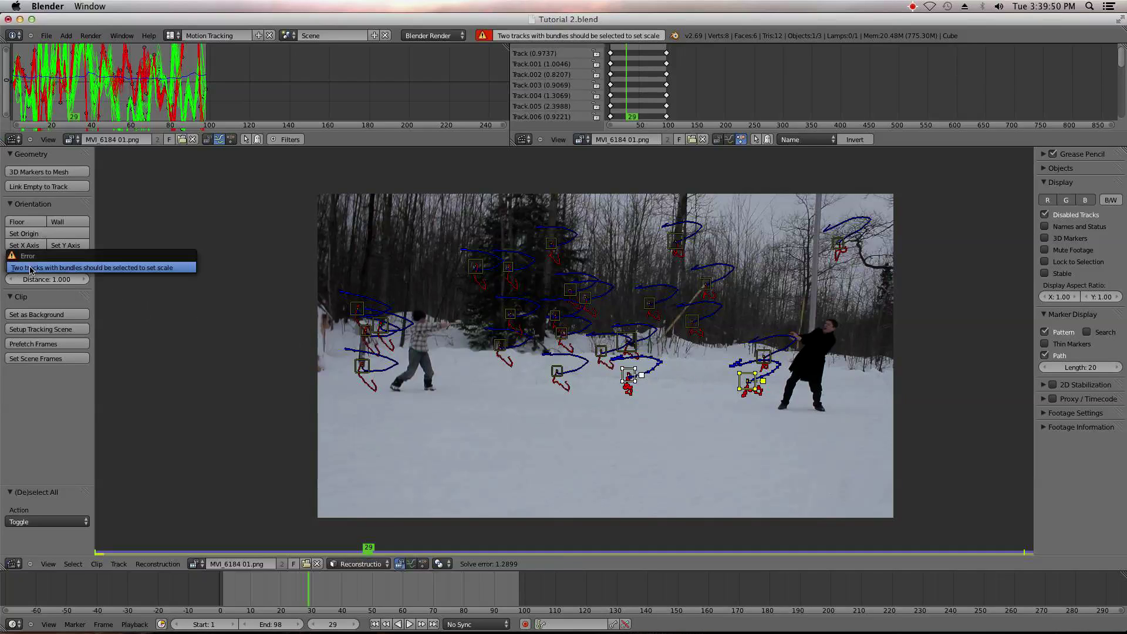
- Try to define the floor from the two central snow tracks and the one beside the black-robed duelist
key("a")
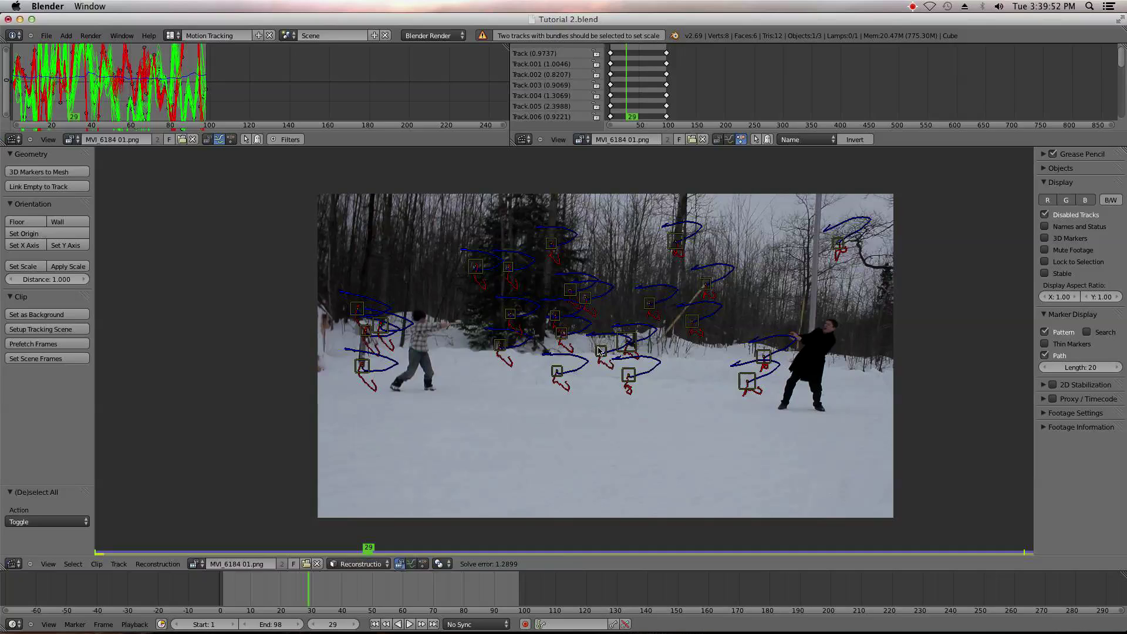
left_click(559, 377)
left_click(634, 378, "shift")
left_click(761, 384, "shift")
left_click(28, 224)
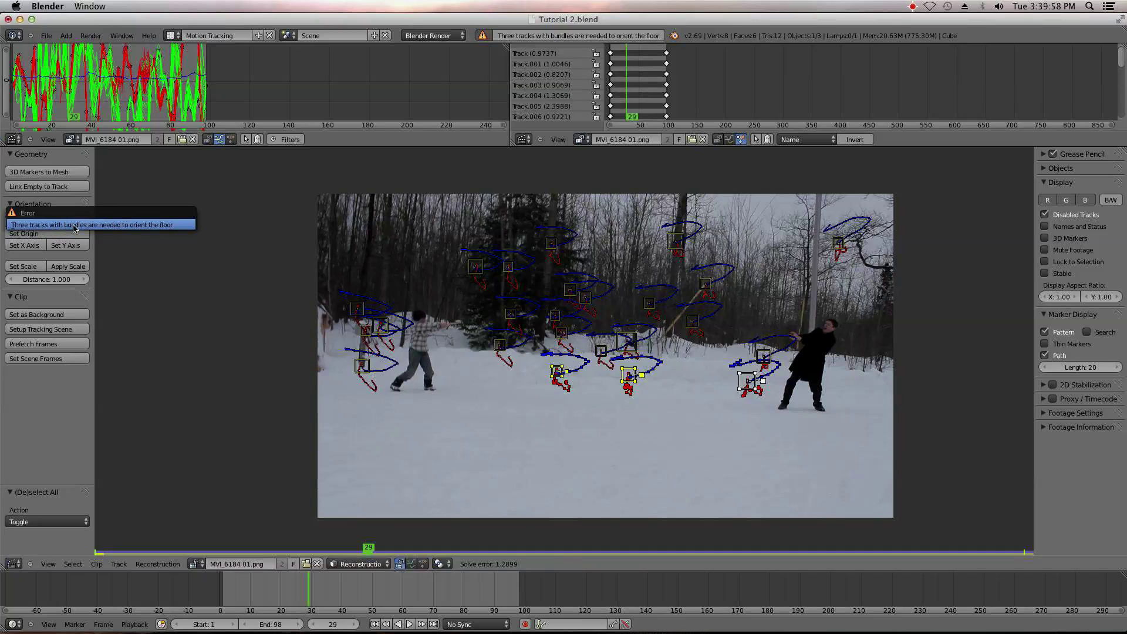
- Return the clip editor to Tracking mode and deselect all tracks
key("a")
key("a")
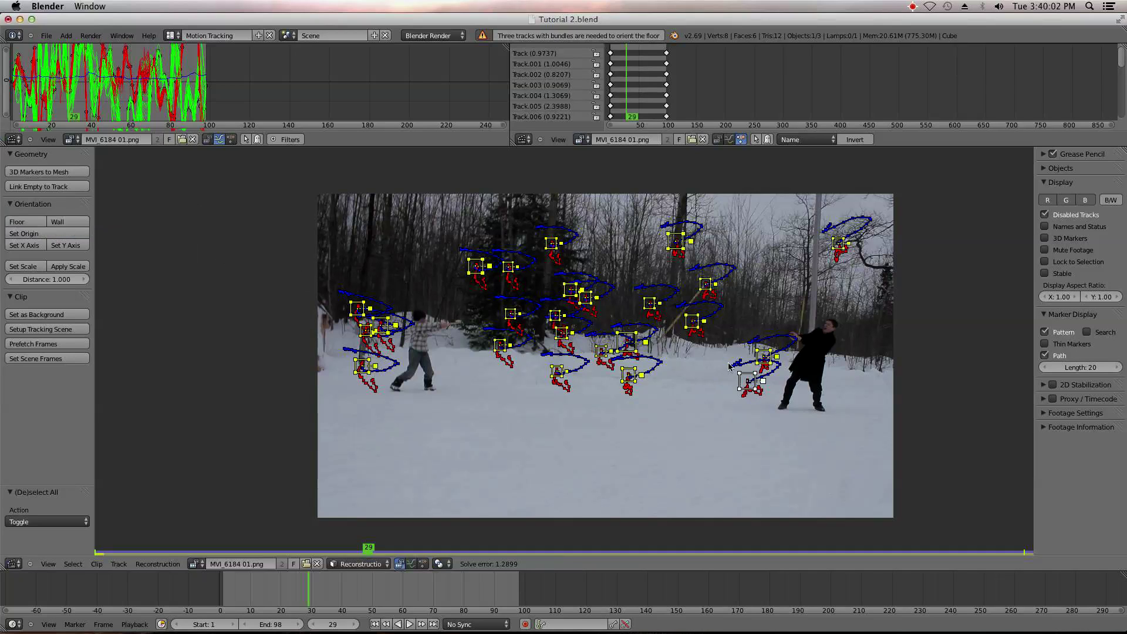
left_click(355, 563)
left_click(349, 550)
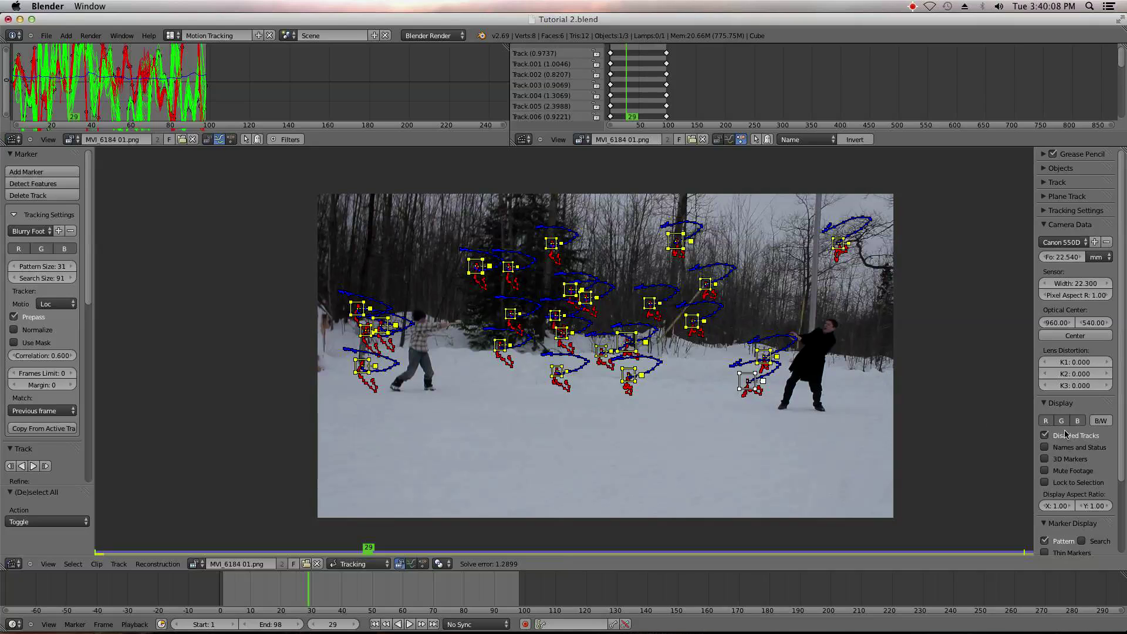
key("a")
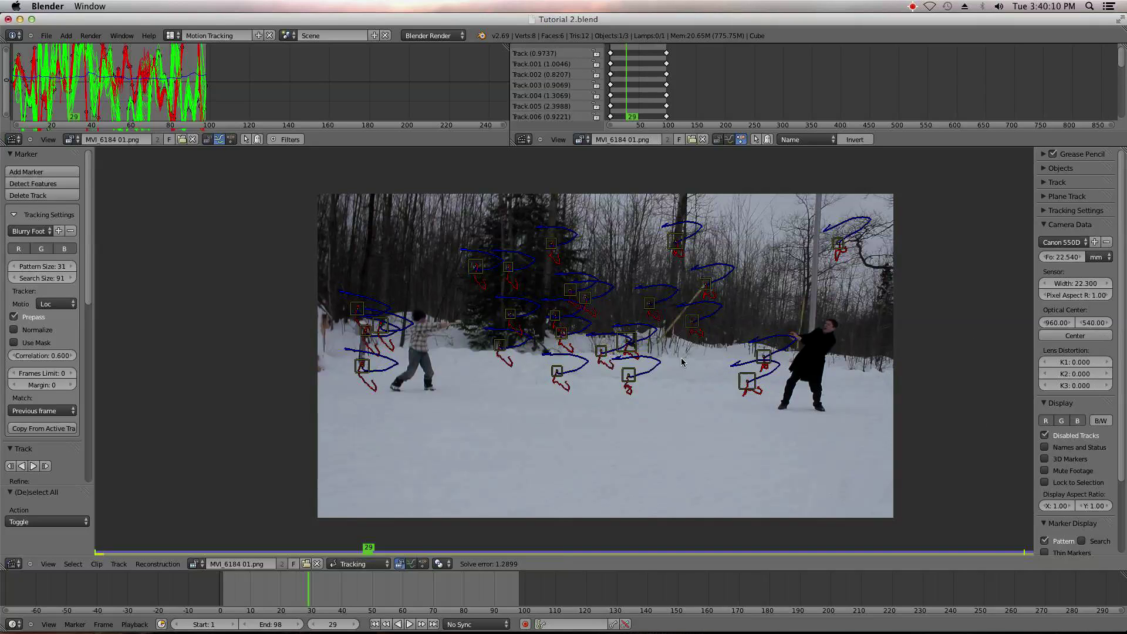
- Select the larger central snow track and scrub to frame 90 to check how it follows the ground, leaving everything deselected
scroll(568, 386, "up", 6)
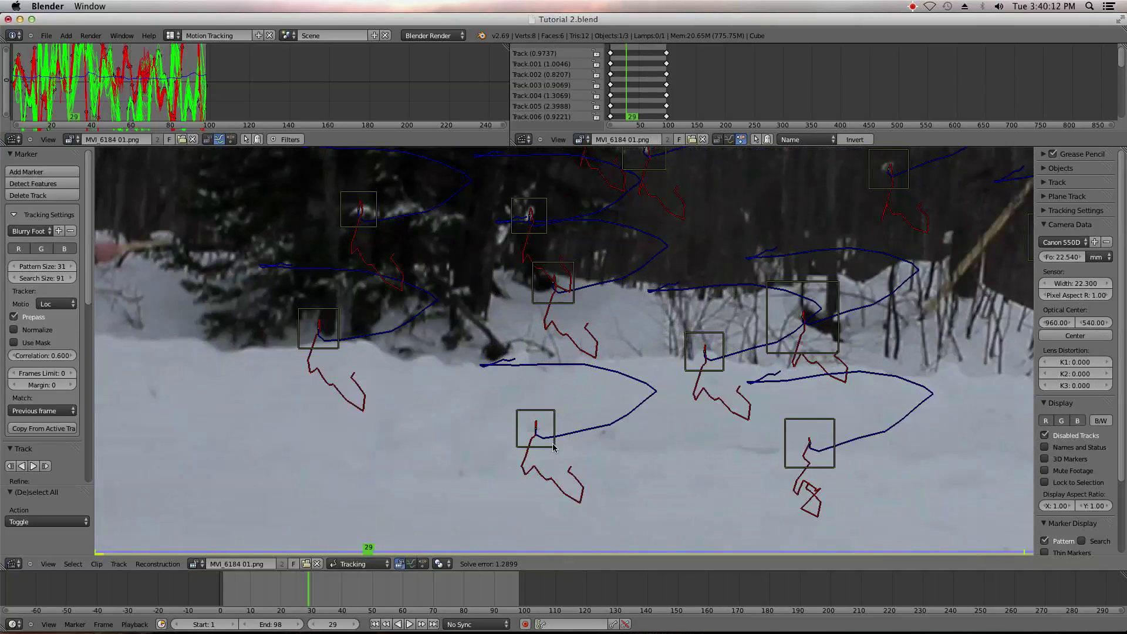
middle_click_drag(623, 441, 601, 384)
left_click(814, 398)
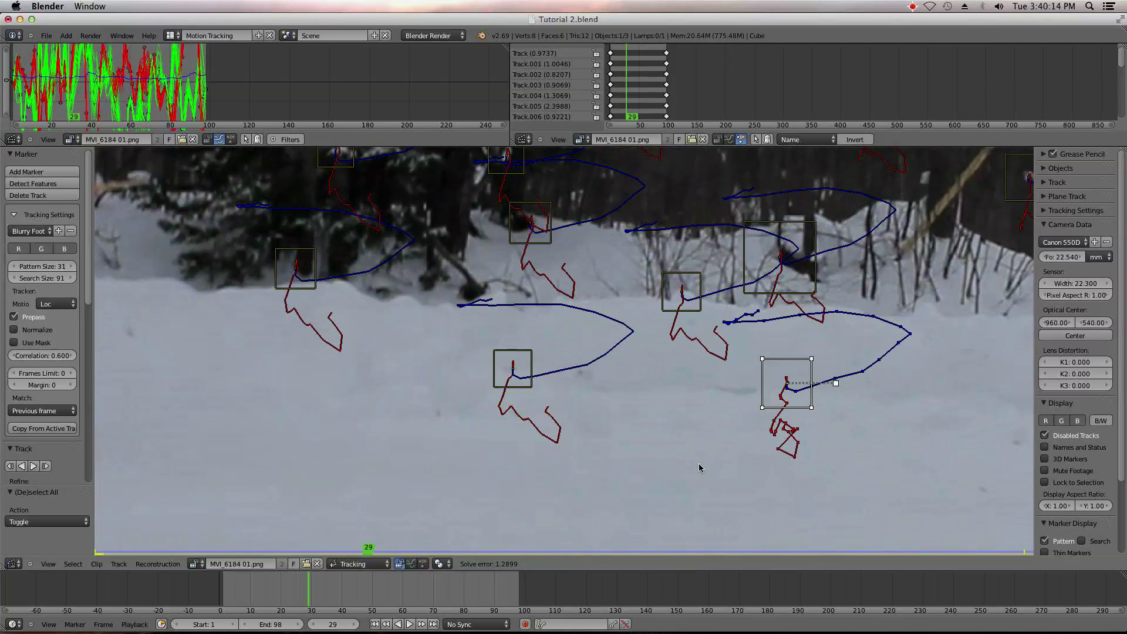
key("Right")
key("Right")
left_click(489, 595)
mouse_move(489, 594)
left_mouse_down()
mouse_move(448, 595)
mouse_move(495, 592)
left_mouse_up()
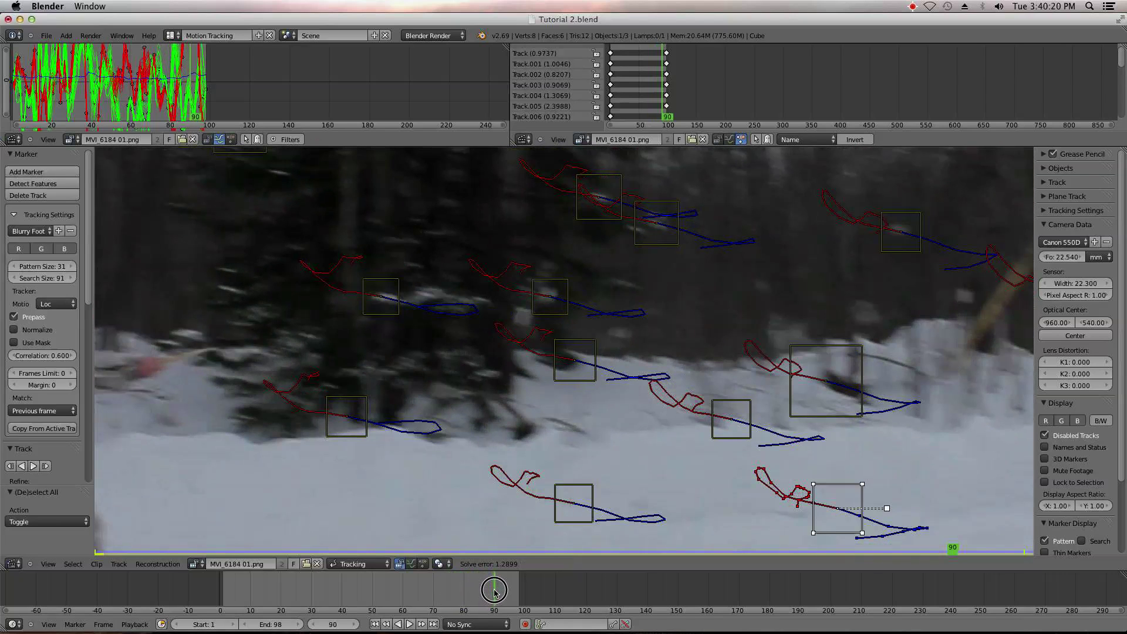
key("a")
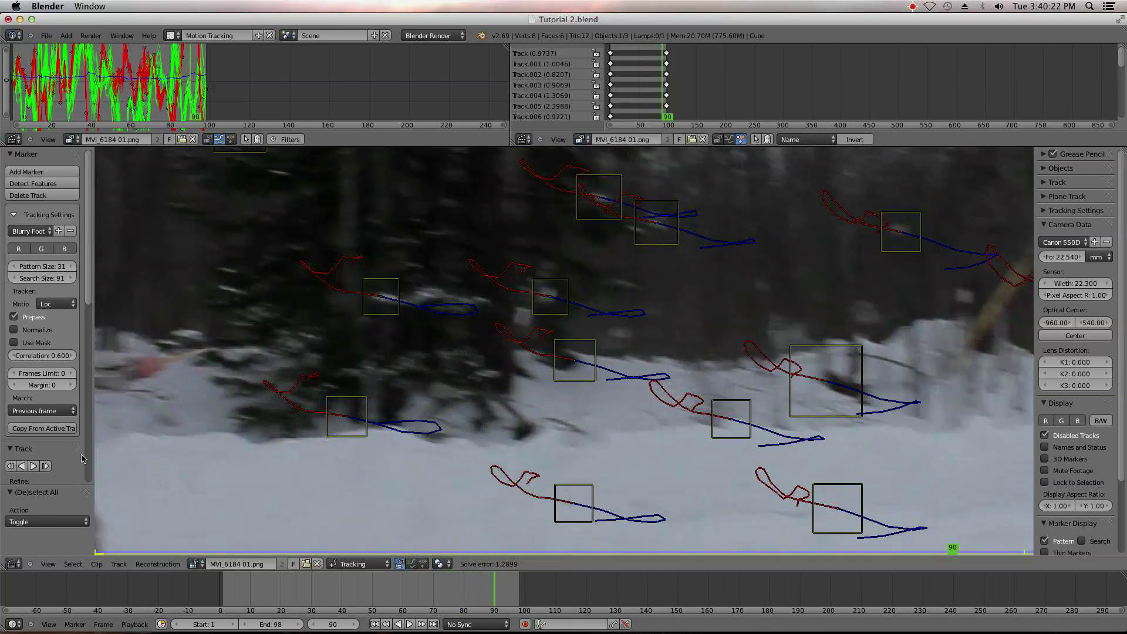
- Lower the clean-up reprojection error to 2.000 and select the tracks that exceed it
scroll(76, 455, "down", 8)
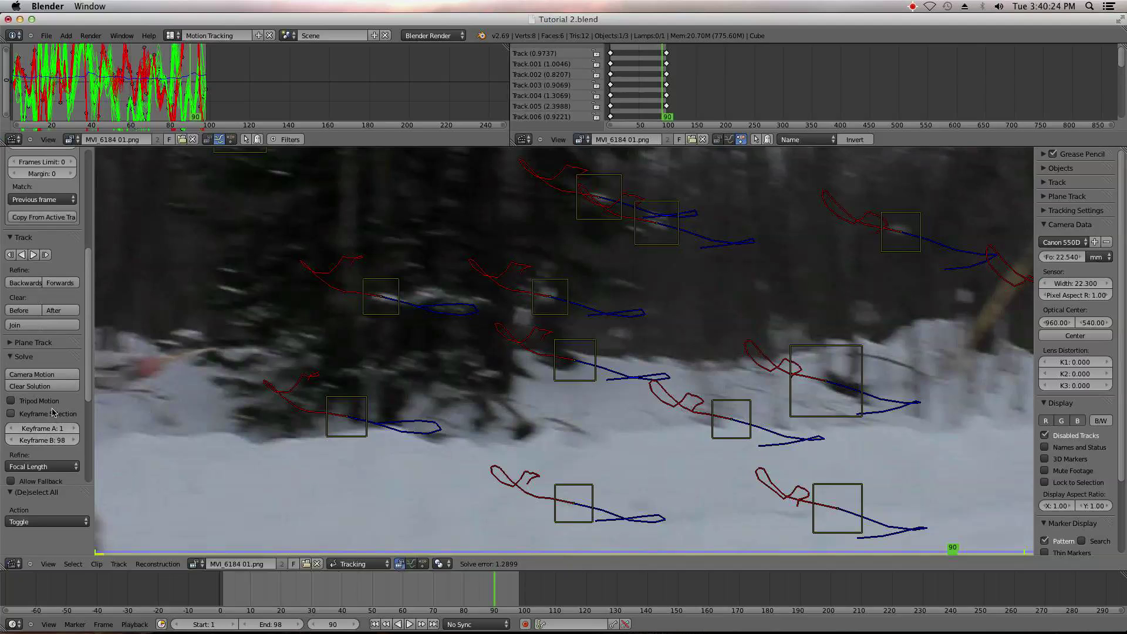
scroll(53, 414, "down", 4)
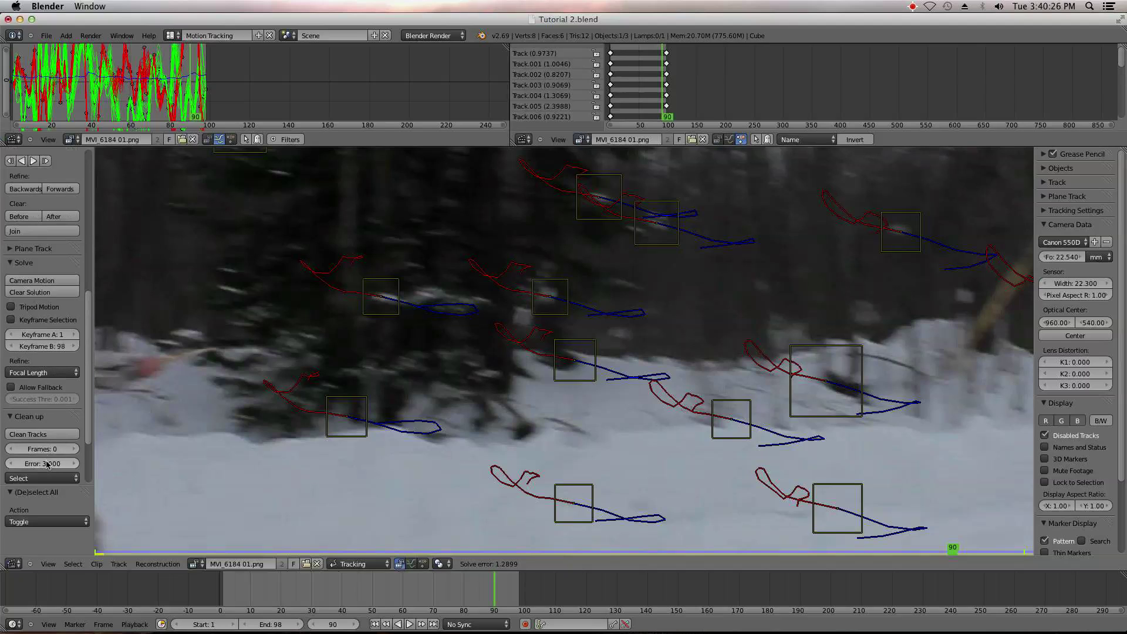
left_click_drag(51, 462, 47, 462)
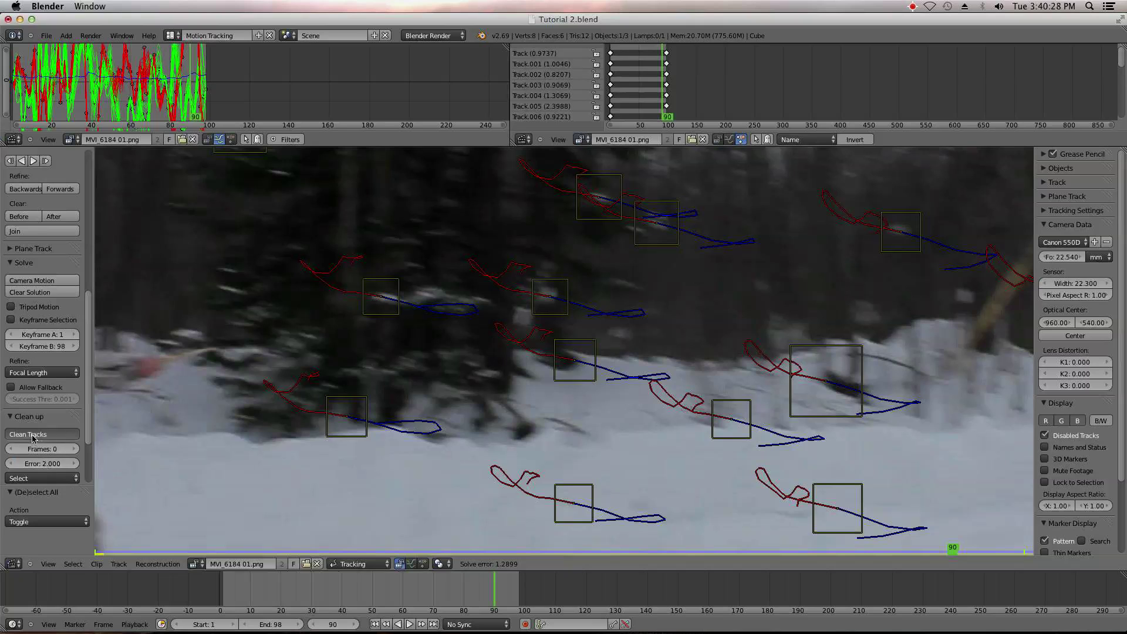
left_click(43, 434)
- Examine the flagged central snow track up close while scrubbing back to frame 82
scroll(561, 417, "down", 4)
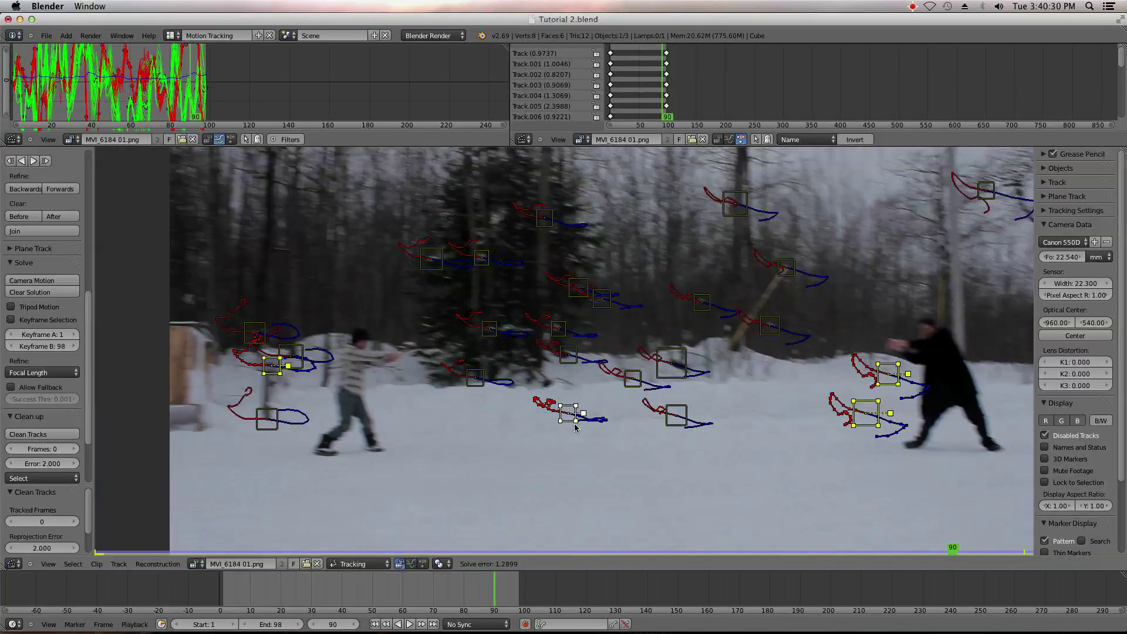
left_click(575, 424)
scroll(578, 431, "up", 3)
mouse_move(480, 588)
left_mouse_down()
mouse_move(465, 615)
mouse_move(360, 589)
mouse_move(470, 587)
left_mouse_up()
- Select all tracks and re-solve the camera motion with the current keyframes
key("a")
scroll(612, 370, "down", 5)
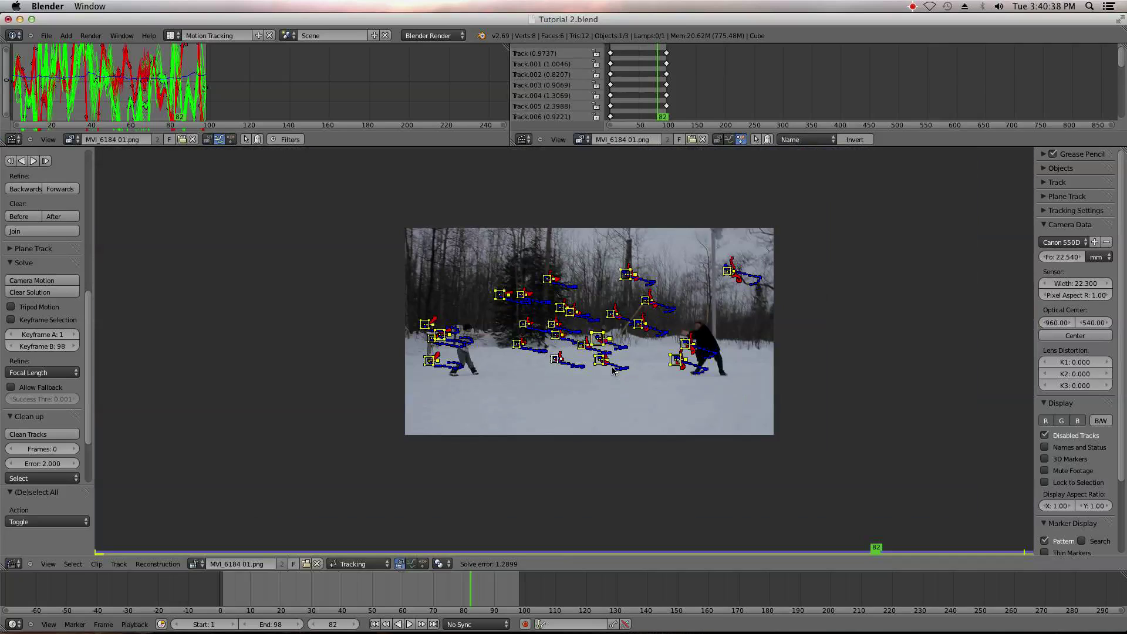
left_click(44, 282)
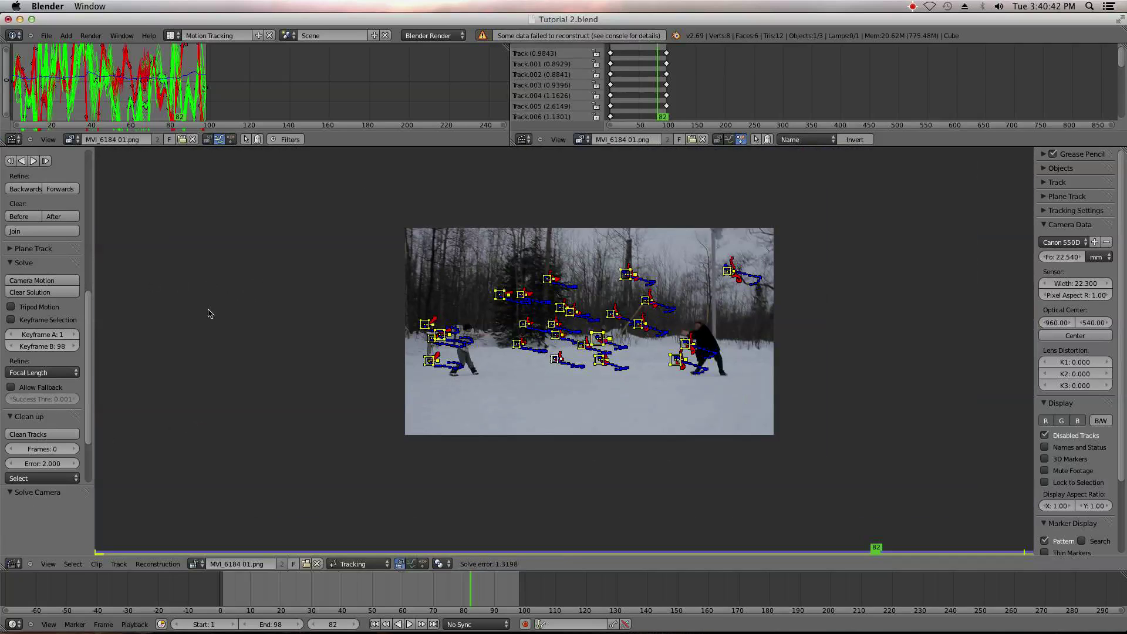
- Go to frame 1 and switch to Reconstruction mode with all tracks deselected
left_click(374, 624)
left_click(358, 563)
left_click(357, 539)
key("a")
scroll(63, 317, "up", 5)
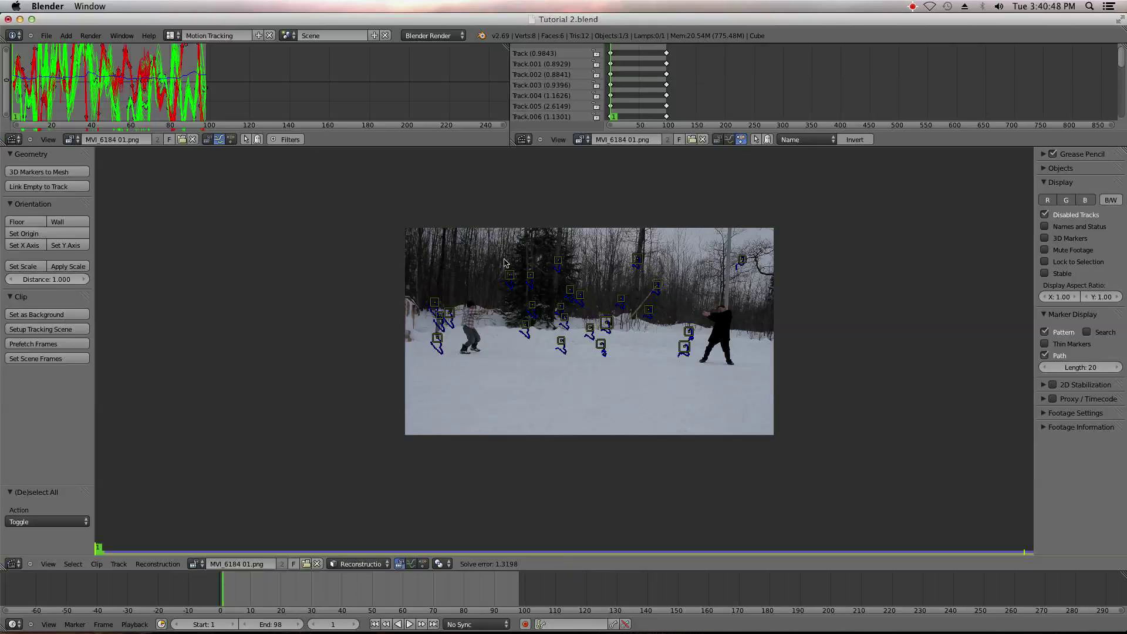
- Try to set the scene origin from the snow track just below the fallen branches, and expand the list of tracking objects
right_click(601, 345)
left_click(27, 234)
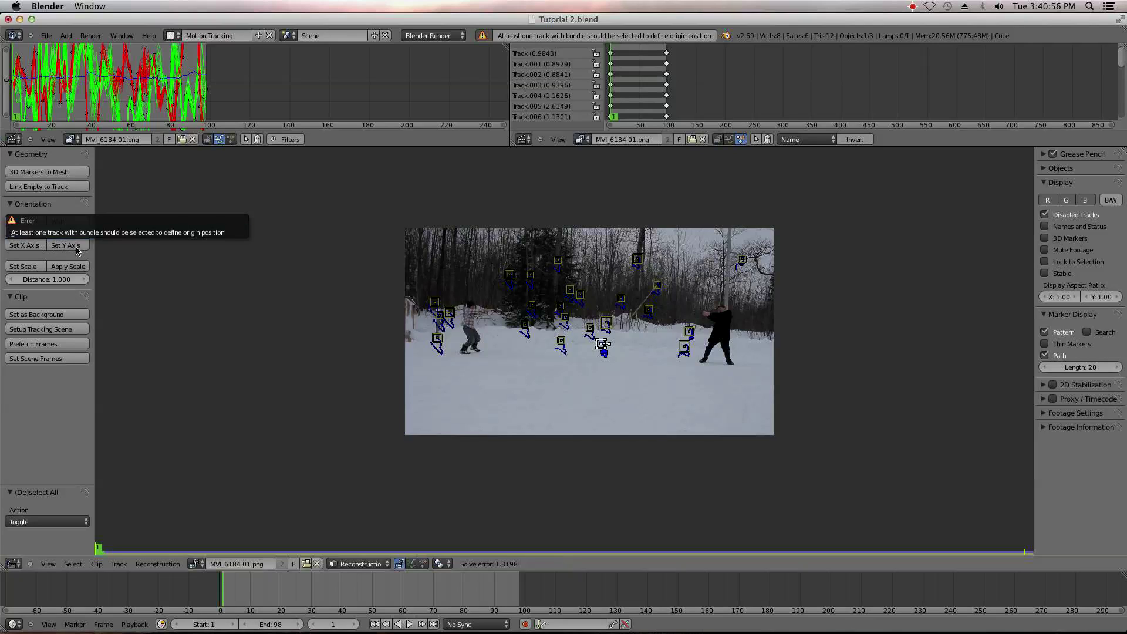
left_click(1054, 168)
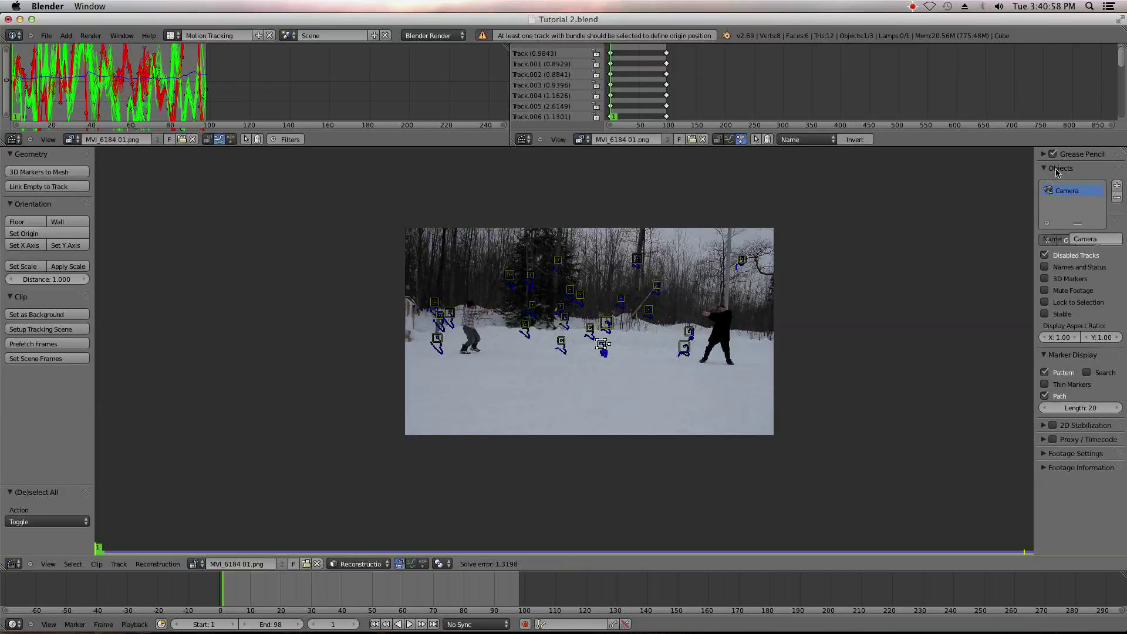
- Return to Tracking mode, set solve Keyframe B to 94, and re-solve the camera motion with all tracks selected
left_click(1067, 169)
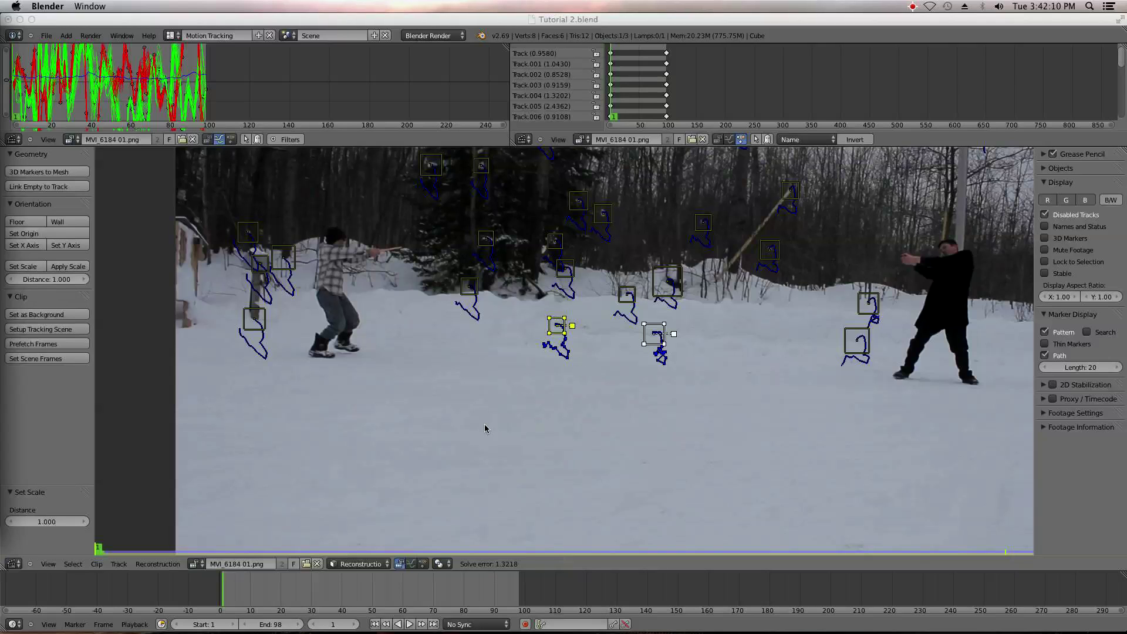
left_click(367, 562)
left_click(376, 496)
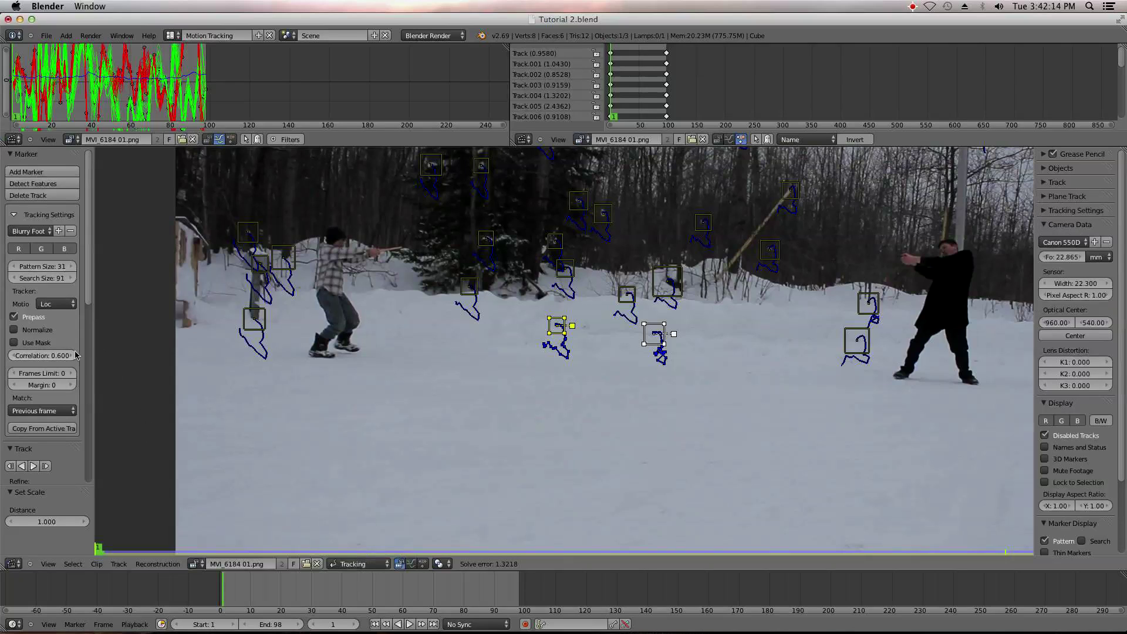
scroll(47, 363, "down", 10)
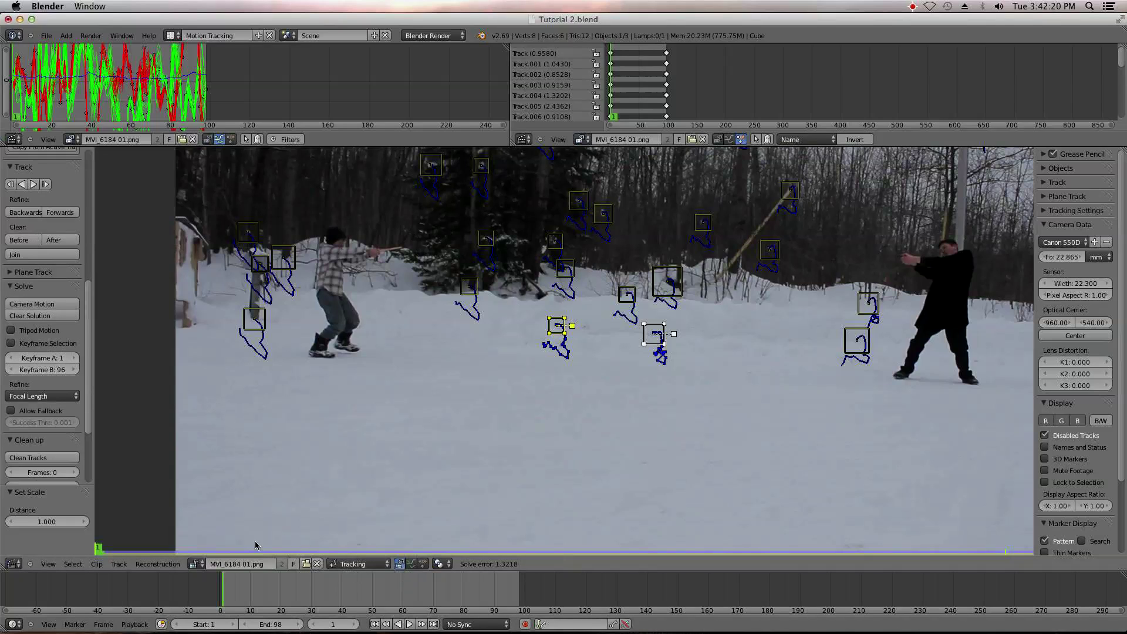
left_click(53, 370)
key("a")
key("a")
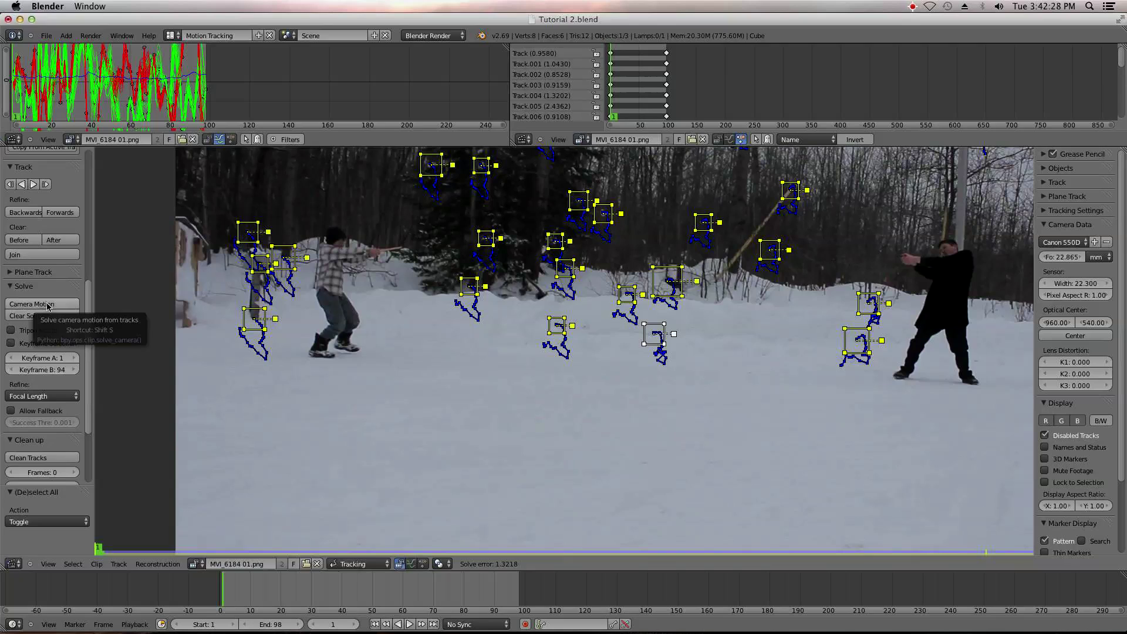
left_click(50, 304)
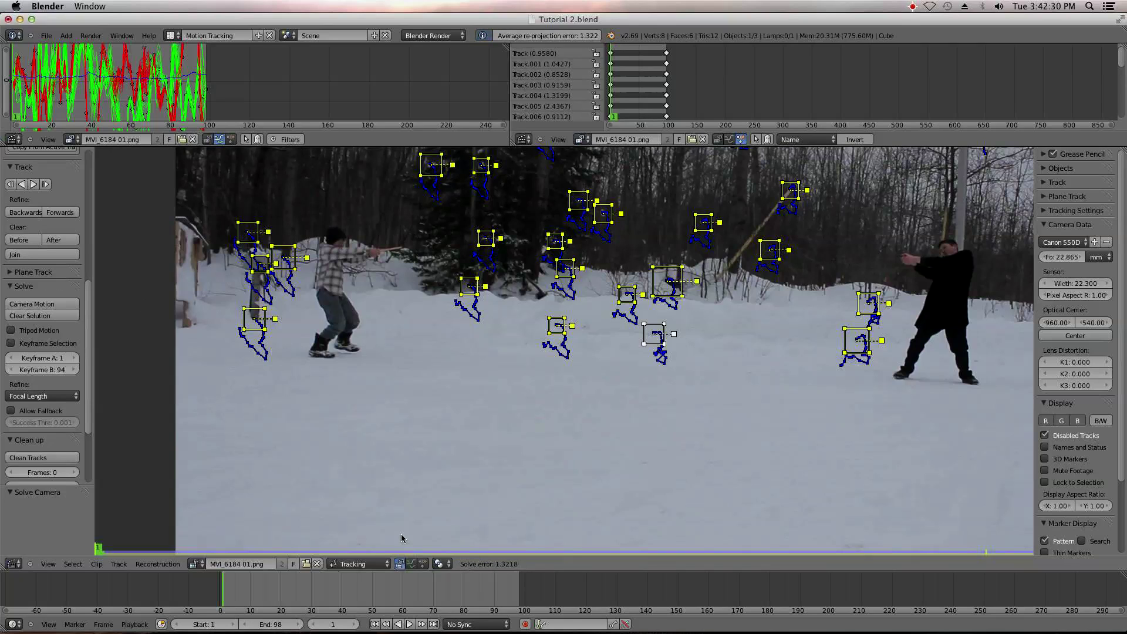
- In Reconstruction mode, set the scene scale from the two central snow tracks using a distance of 1.000
left_click(377, 567)
left_click(372, 547)
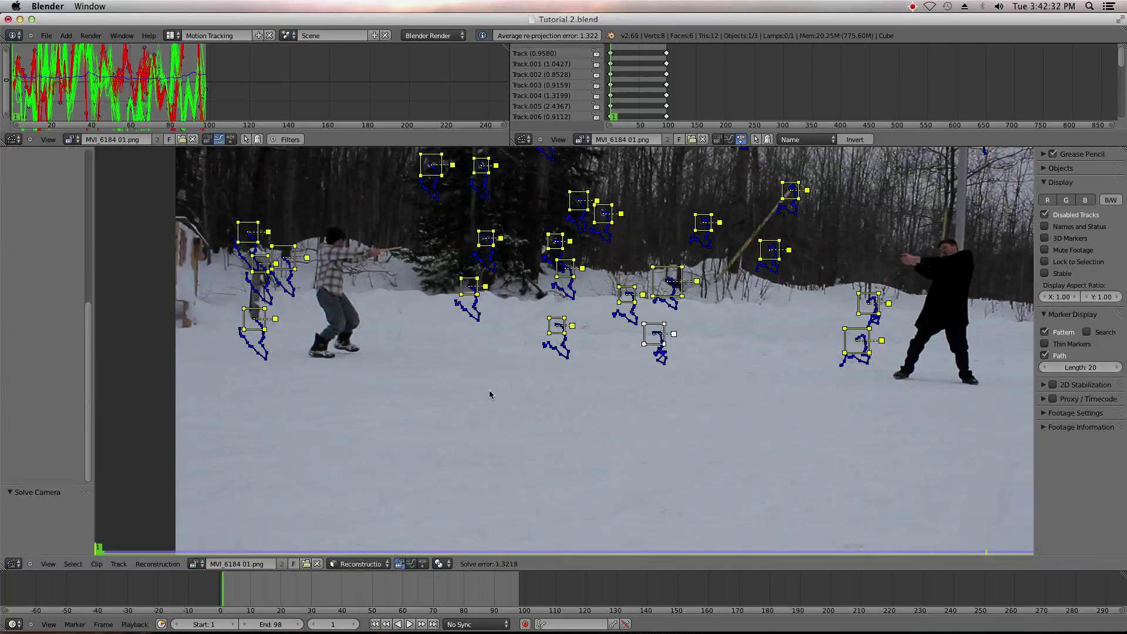
key("a")
right_click(556, 326)
right_click(655, 333, "shift")
scroll(119, 358, "up", 2)
scroll(35, 234, "up", 5)
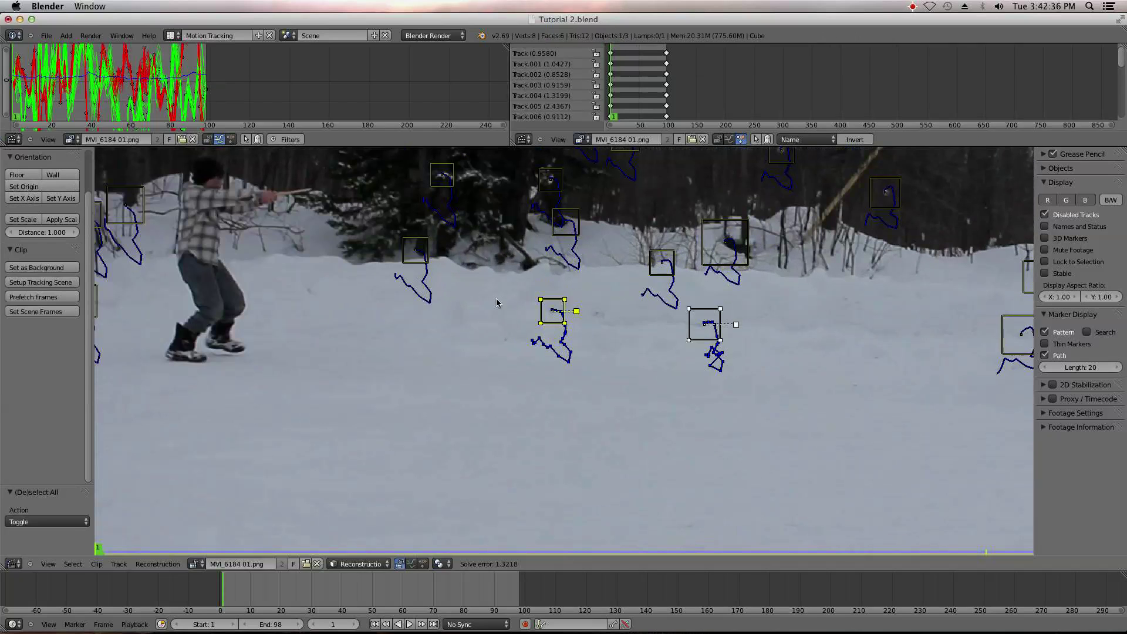
left_click(22, 219)
scroll(443, 290, "down", 2)
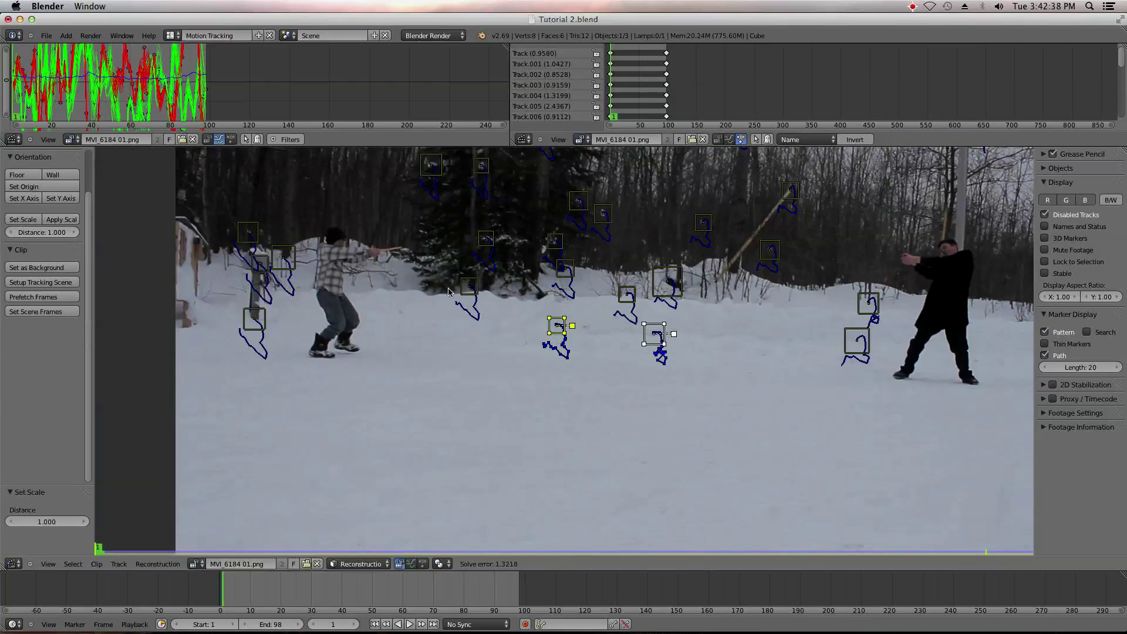
- Set the scene origin from only the snow track just below the fallen branches
key("a")
right_click(655, 333)
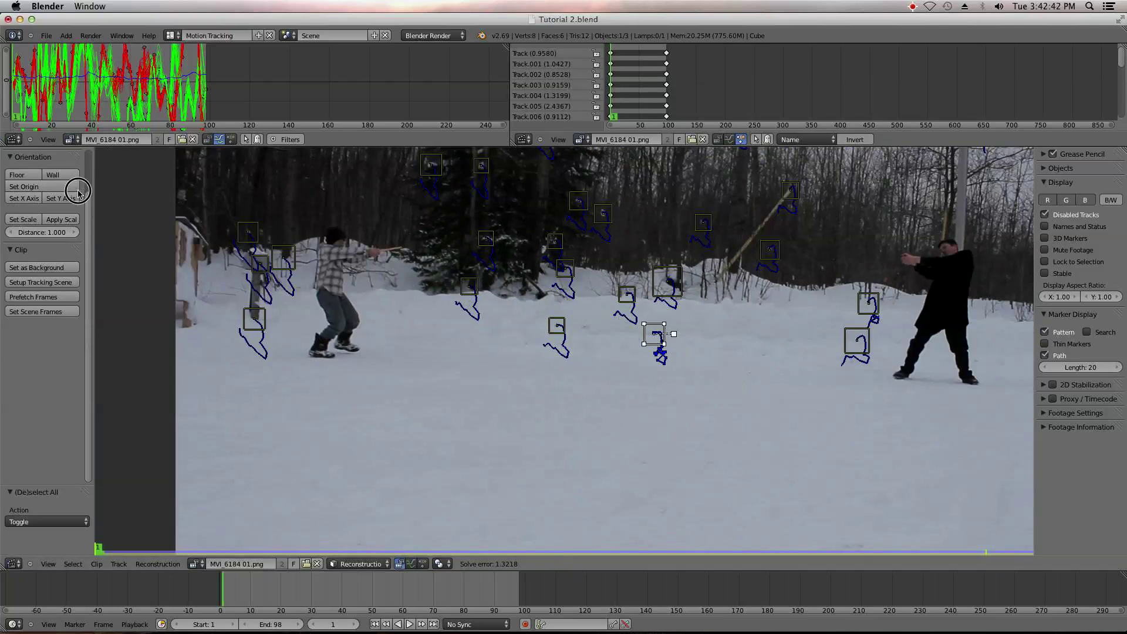
left_click(69, 188)
- Define the floor from the two central snow tracks and the lower snow track beside the man in black, and deselect all tracks
right_click(558, 326, "shift")
right_click(655, 333, "shift")
right_click(874, 348, "shift")
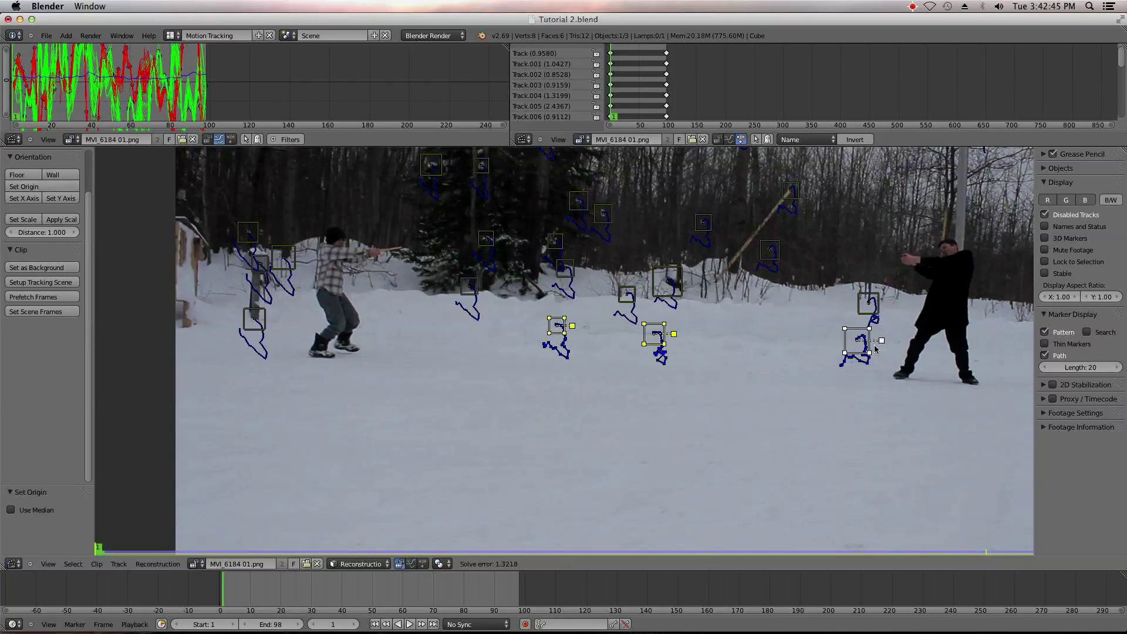
left_click(17, 175)
key("a")
scroll(581, 341, "down", 3)
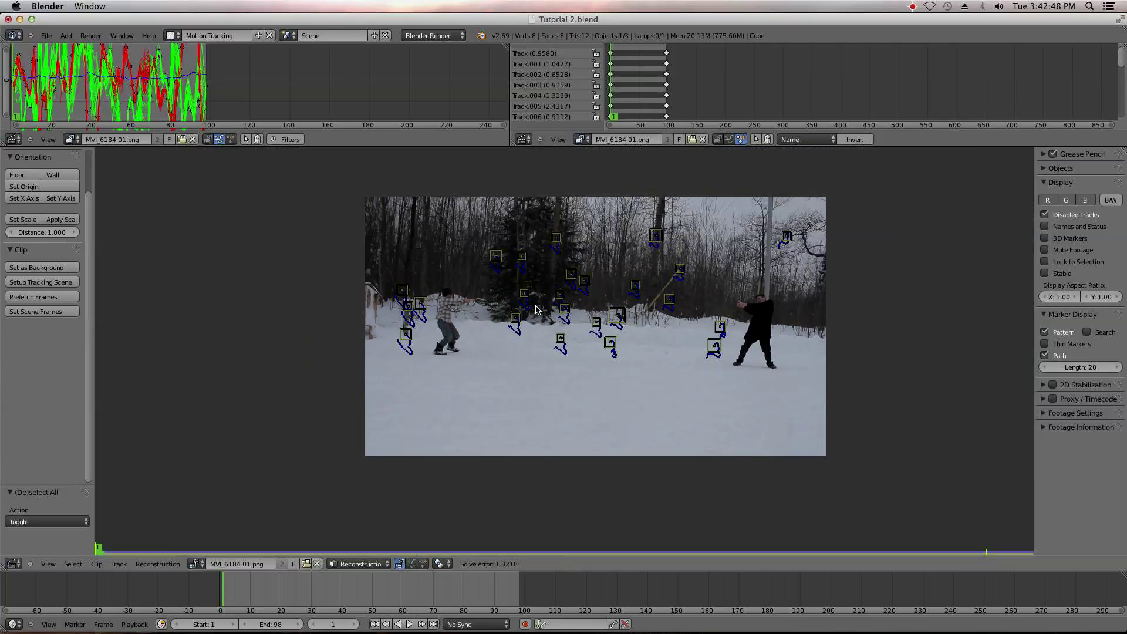
- Set up the tracking scene and switch to the Default screen layout
left_click(46, 282)
left_click(171, 35)
left_click(184, 89)
scroll(488, 249, "down", 5)
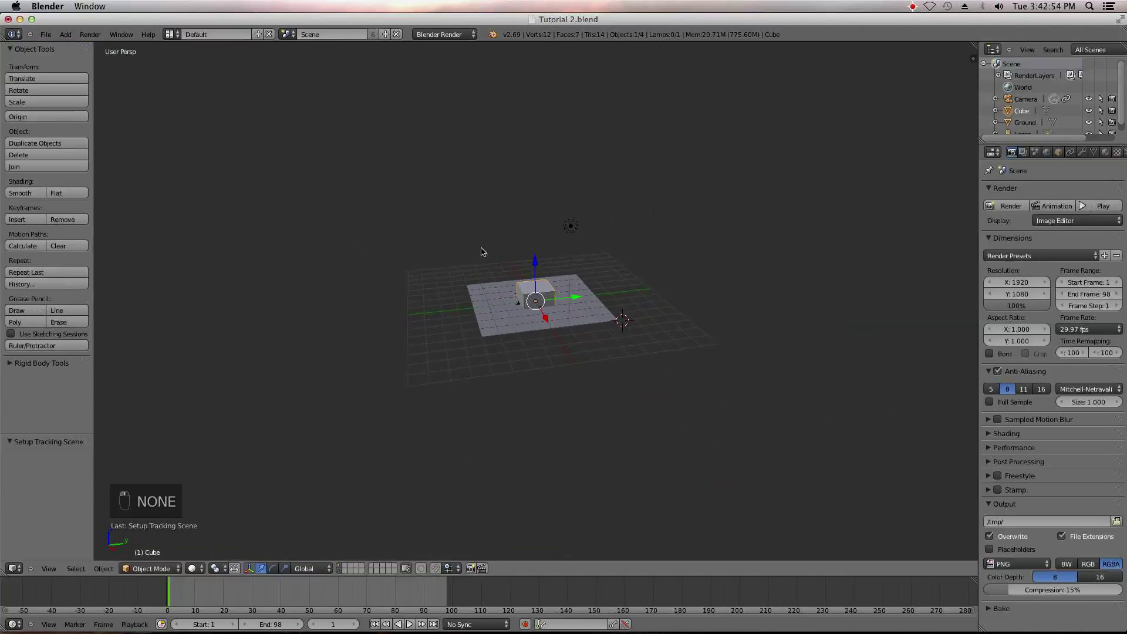
- Select the camera and scale it up by a factor of about 4.425 in front view
scroll(461, 259, "up", 8)
middle_click_drag(461, 258, 467, 351)
right_click(461, 310)
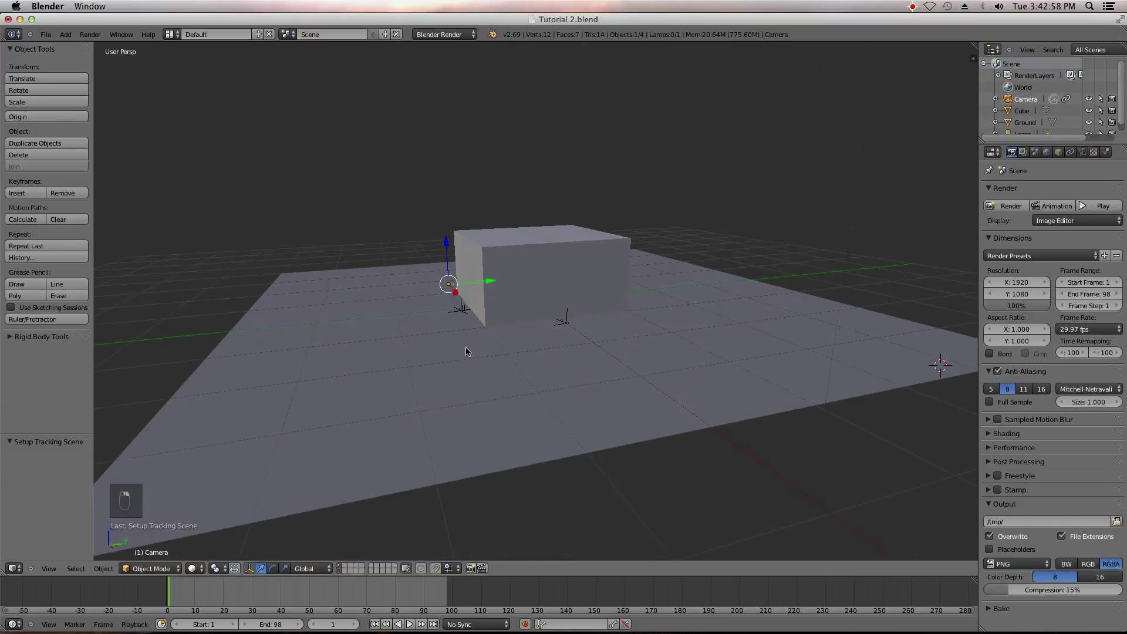
key("KP_4")
key("KP_1")
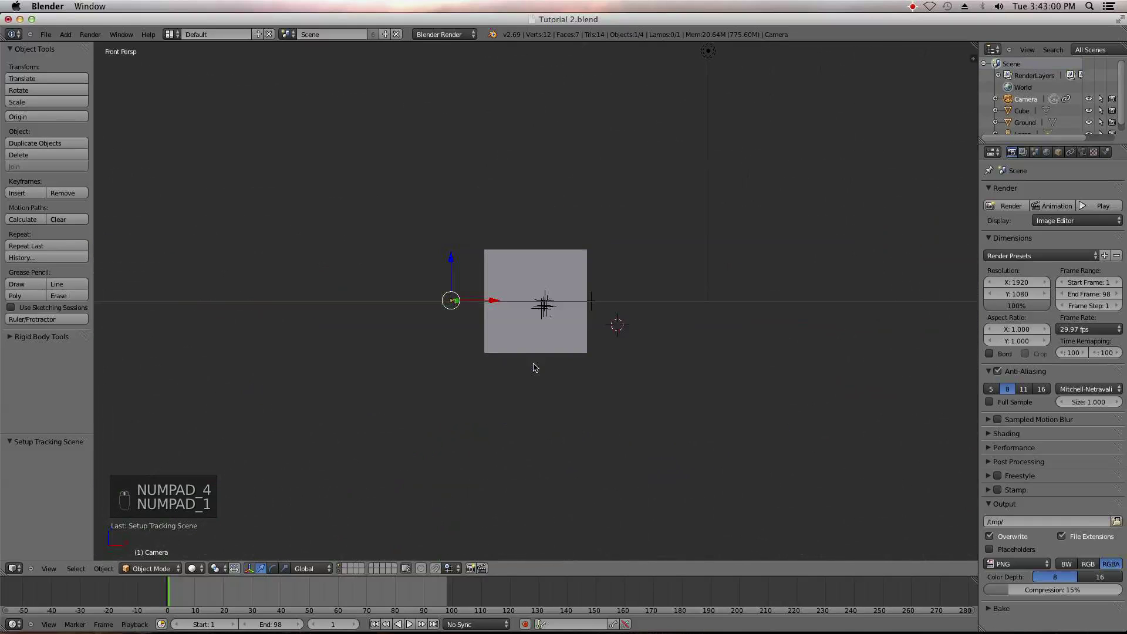
key("s")
left_click(813, 456)
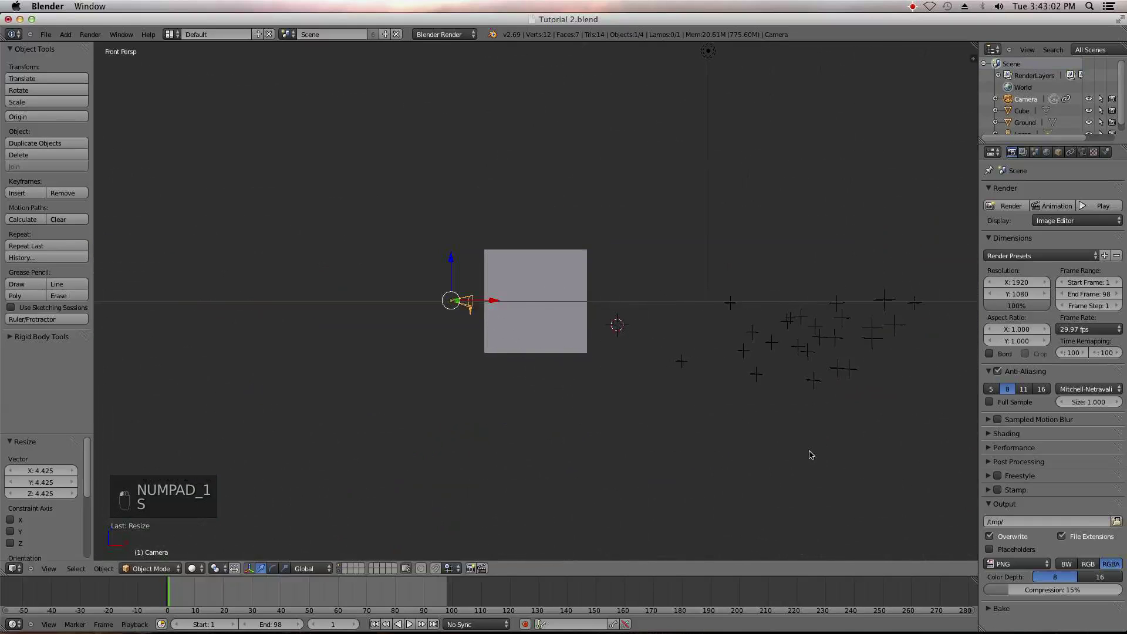
- Move the camera about -2.24 along X and rotate it 180° in the right side view
left_click_drag(489, 305, 376, 303)
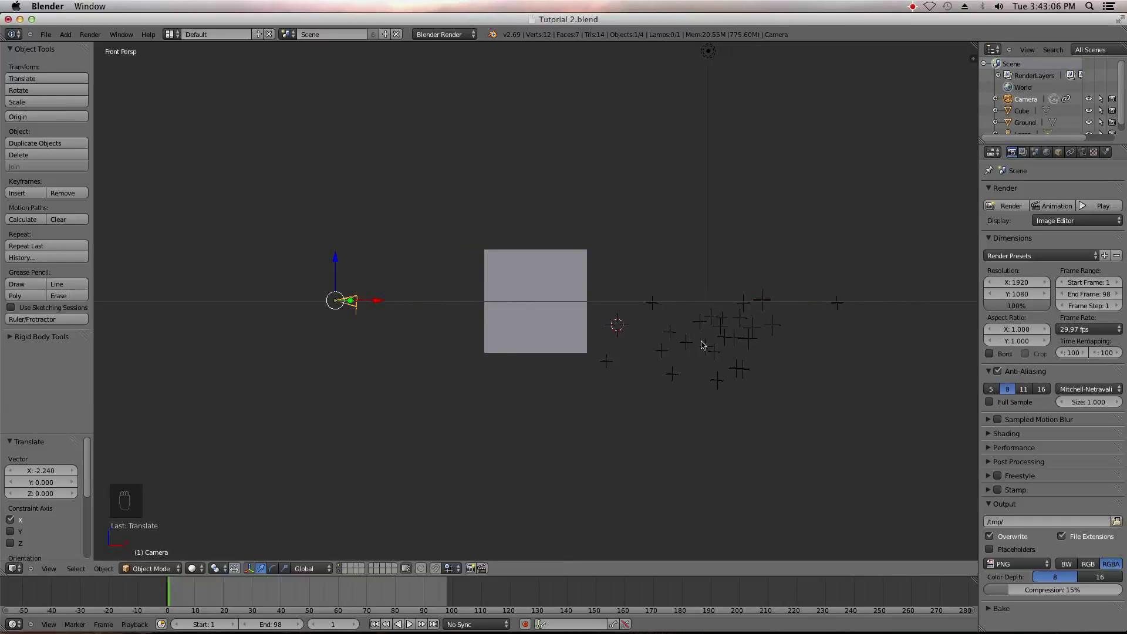
scroll(728, 338, "down", 3)
key("KP_3")
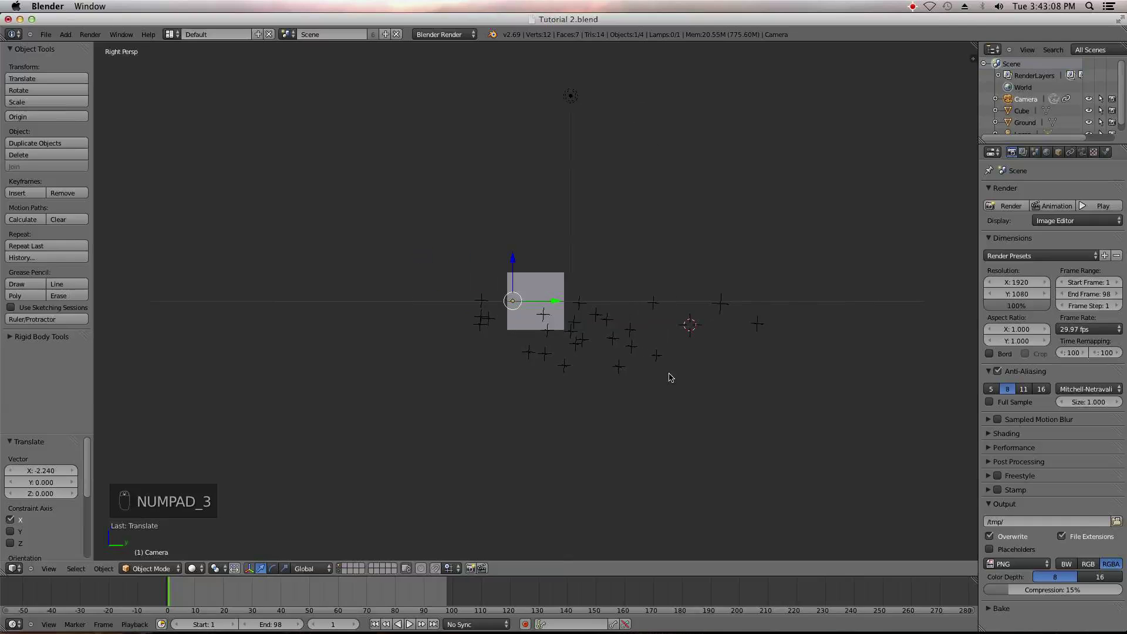
type("r180")
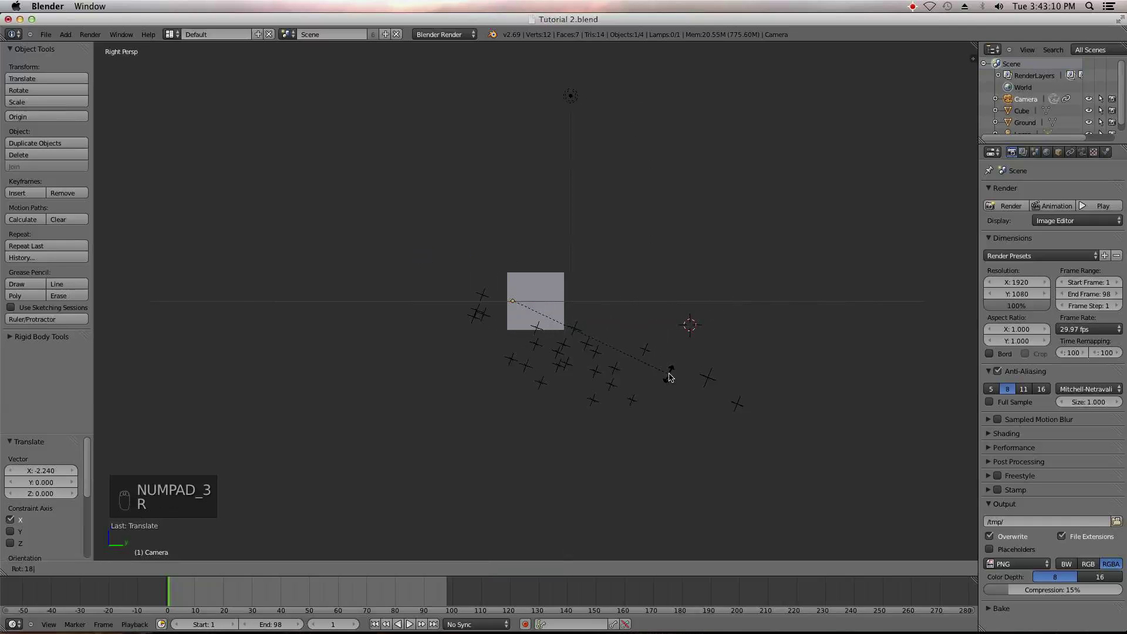
key("Return")
- Raise the camera about 0.516 along Z above the ground plane
middle_click_drag(669, 375, 707, 288)
scroll(594, 382, "up", 5)
key("KP_4")
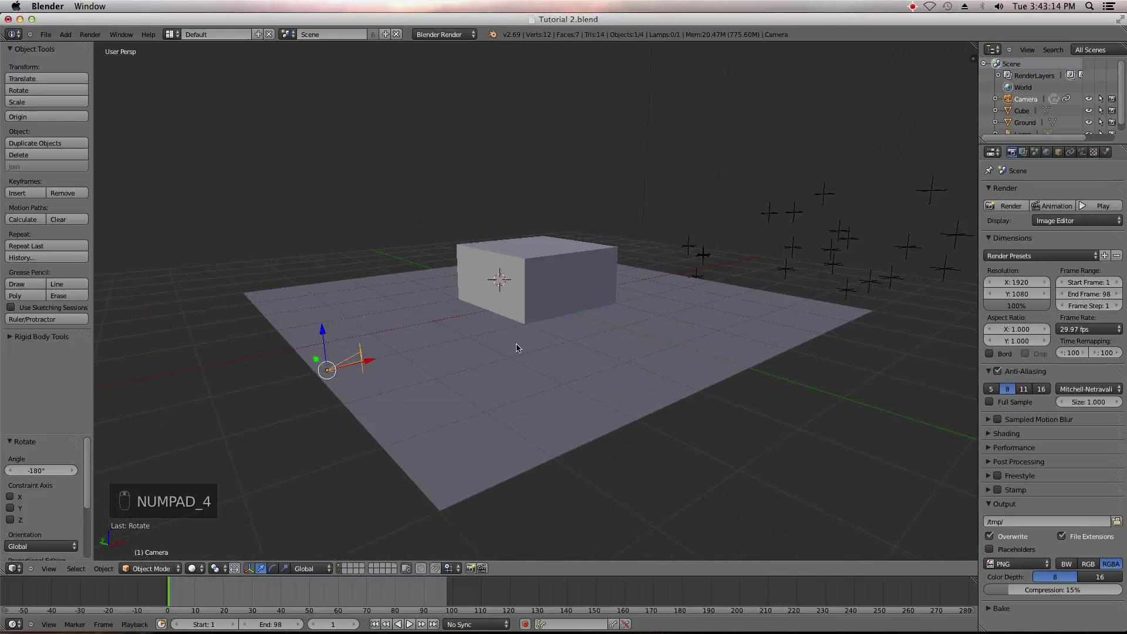
key("KP_4")
key("KP_1")
left_click_drag(288, 259, 285, 221)
middle_click_drag(480, 285, 625, 321)
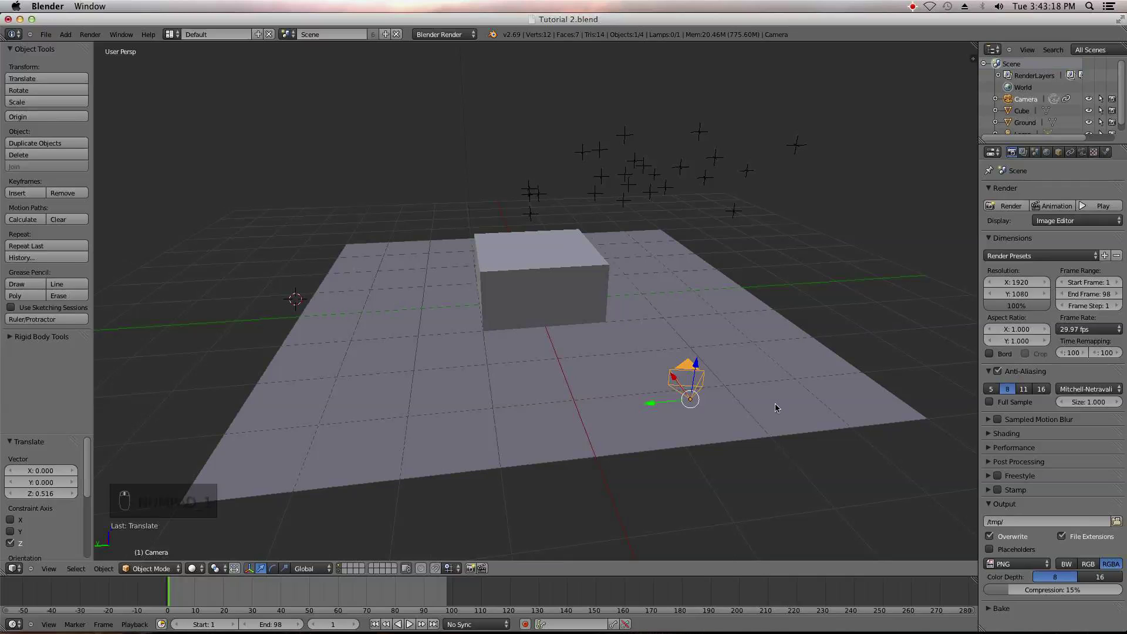
- In top view, rotate the camera about -19.81° to face the cube and shift it about 1.059 along Y
middle_click_drag(775, 403, 750, 461)
key("KP_7")
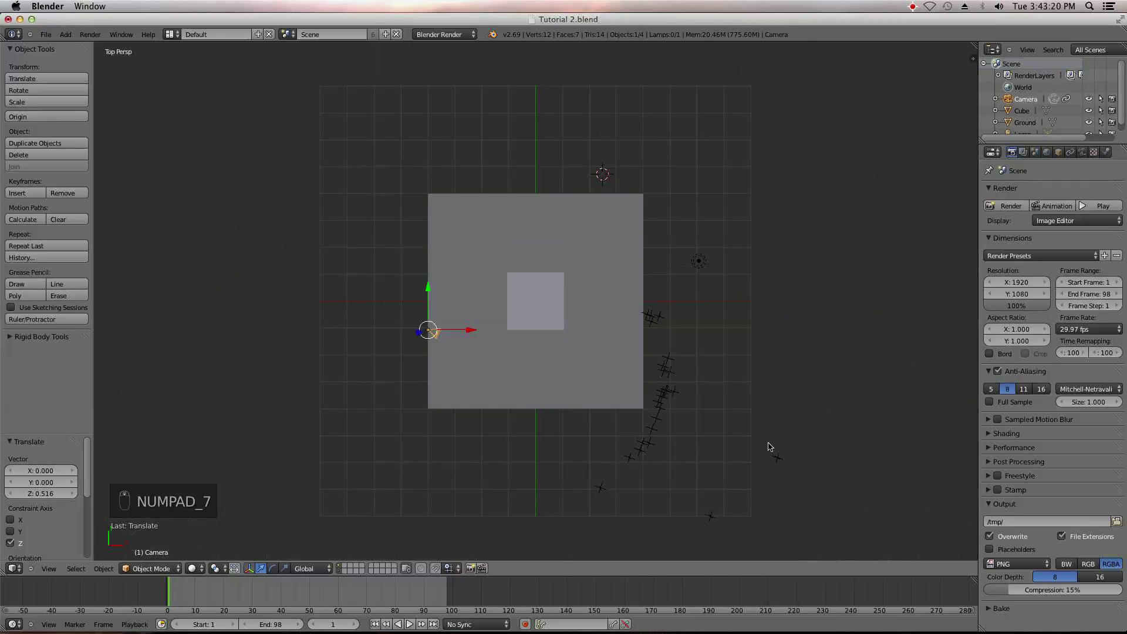
key("r")
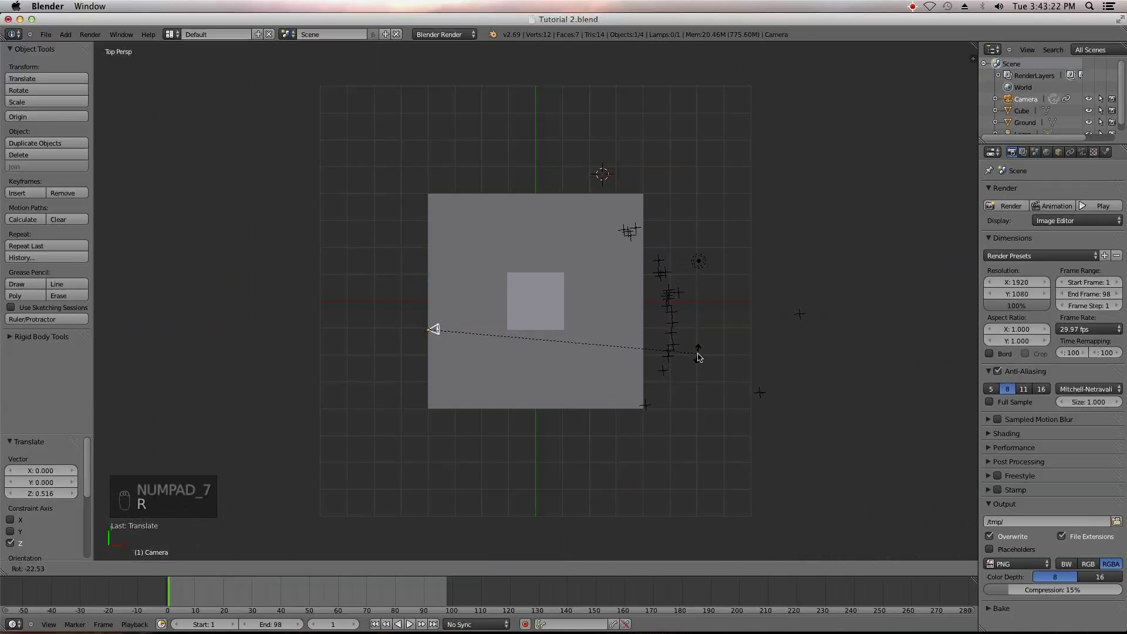
left_click(688, 366)
key("g")
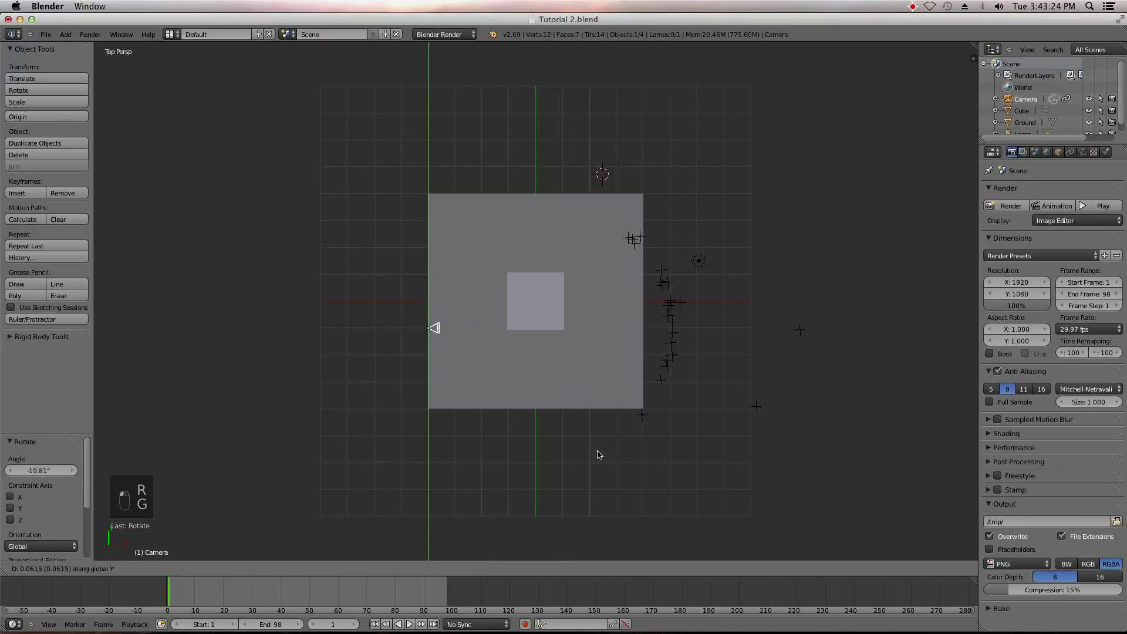
key("Escape")
left_click_drag(472, 329, 331, 263)
- Look through the camera and raise it about 0.232 along the global Z axis
key("KP_0")
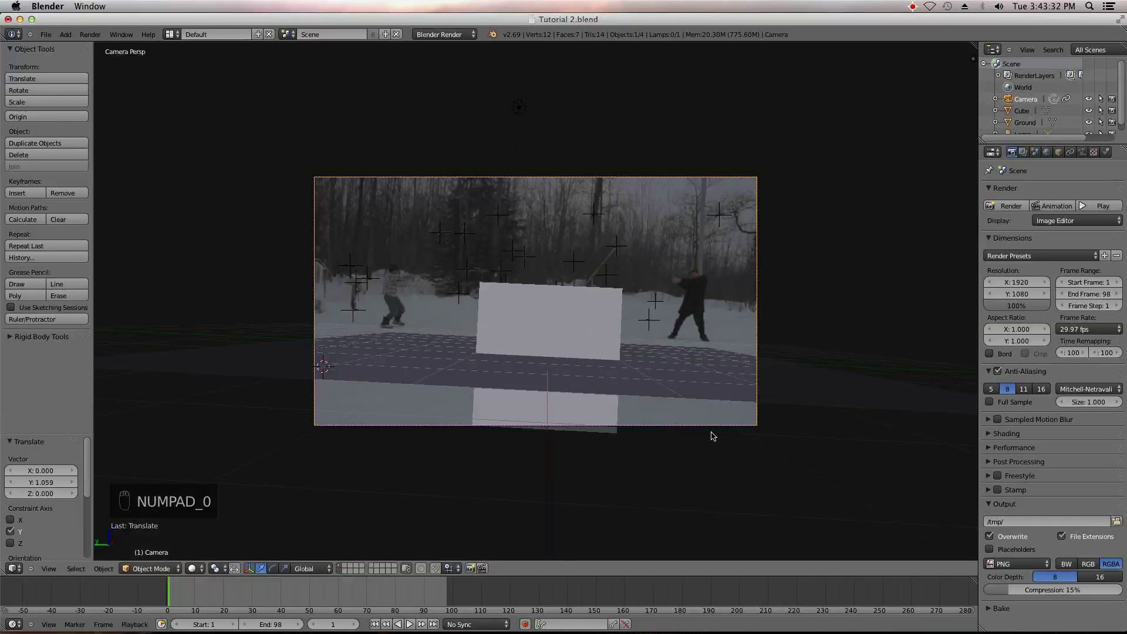
key("g")
key("z")
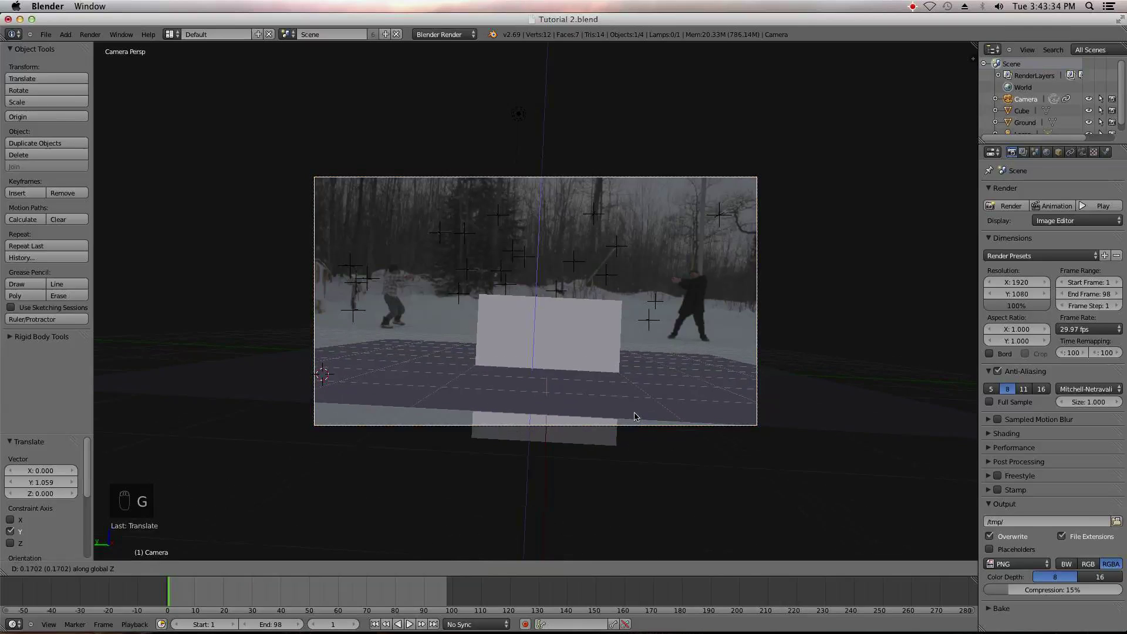
left_click(634, 413)
- Level the camera with view rotations of about 1.491° and 1.394°, tilting it about -3.338° around its local X axis between them
key("r")
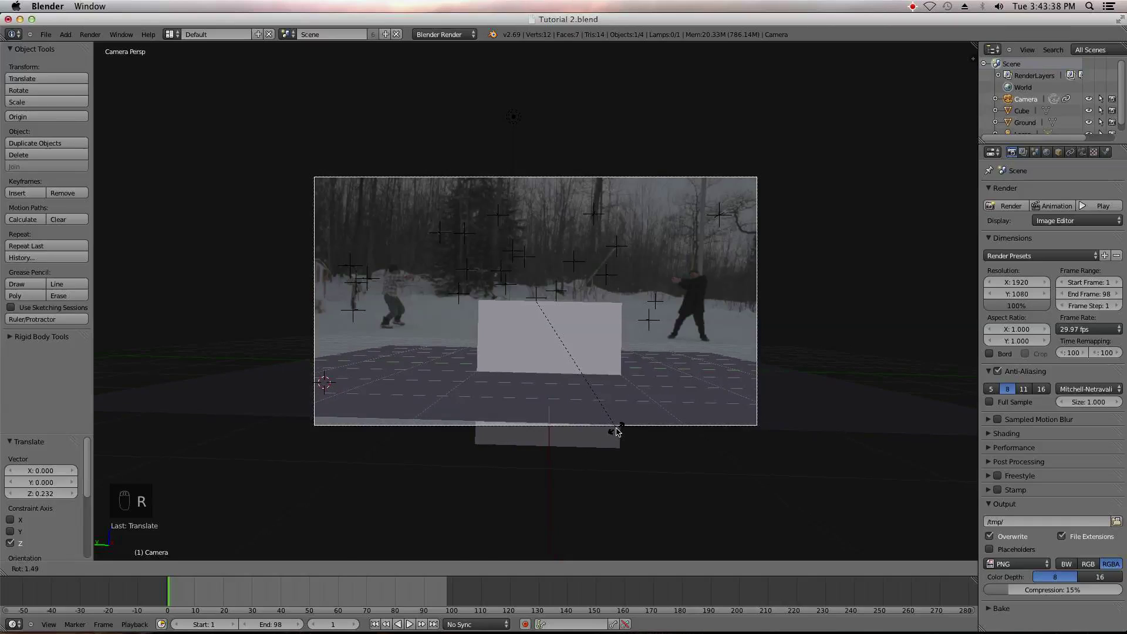
left_click(616, 432)
key("x")
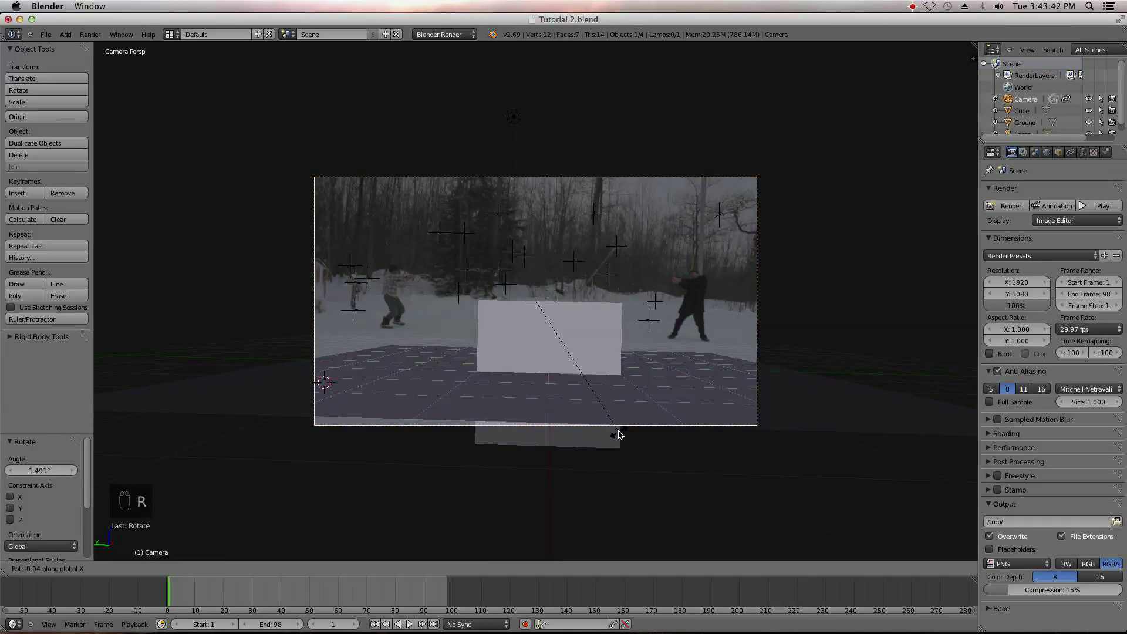
key("x")
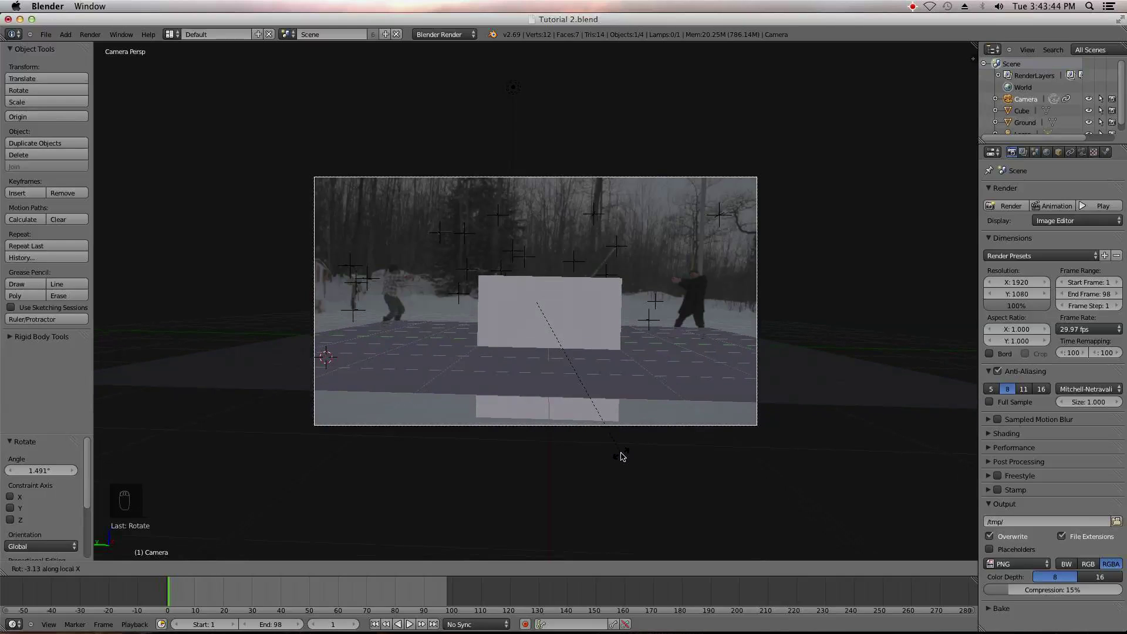
left_click(622, 456)
key("r")
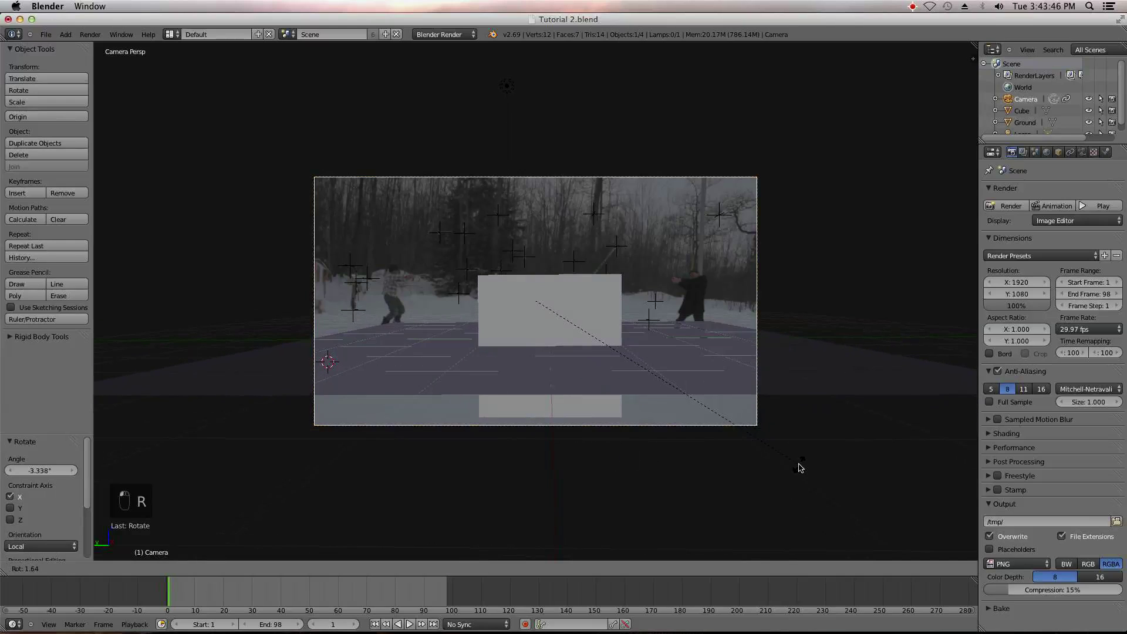
left_click(786, 464)
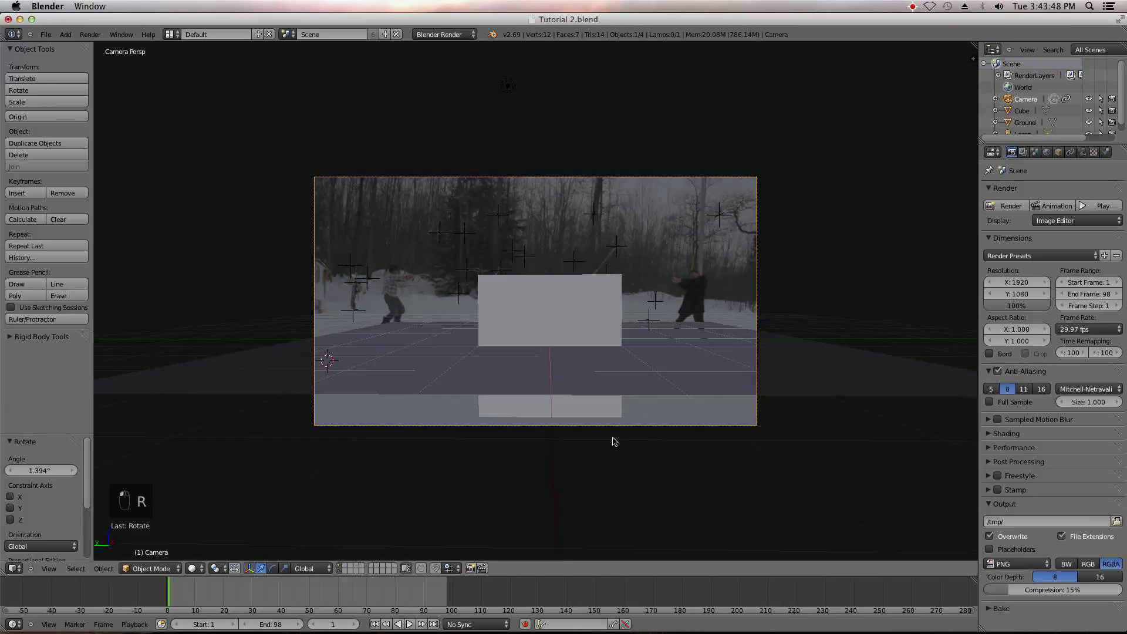
- Raise the camera another 0.558 or so along the global Z axis
key("g")
key("z")
left_click(616, 399)
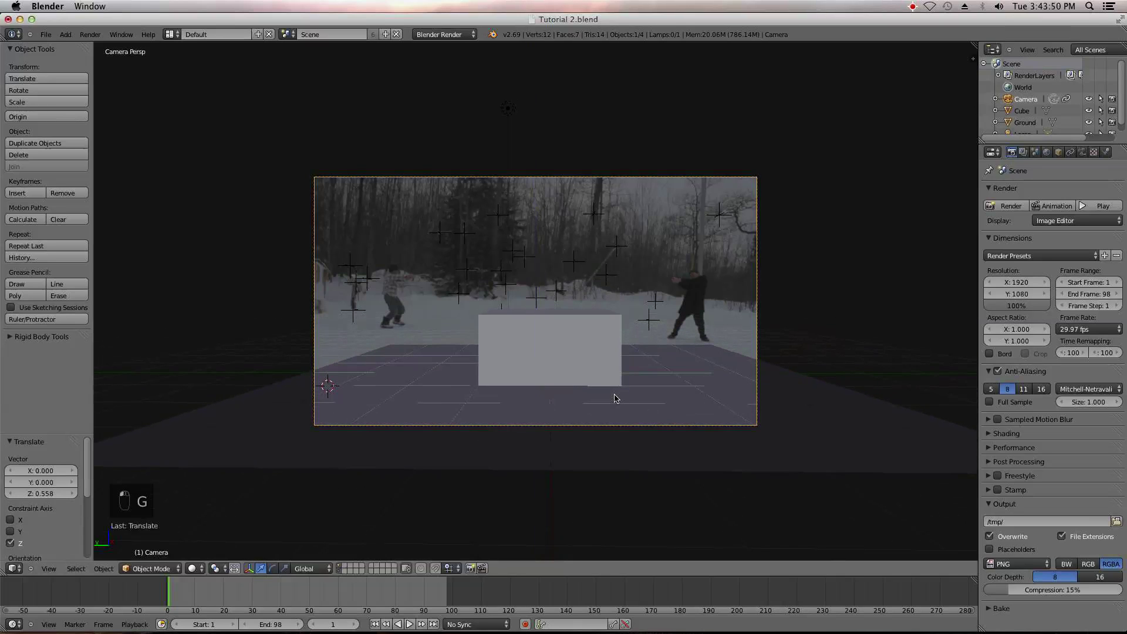
- Tilt the camera about -2.544° around its local X axis
key("t")
key("t")
key("r")
key("x")
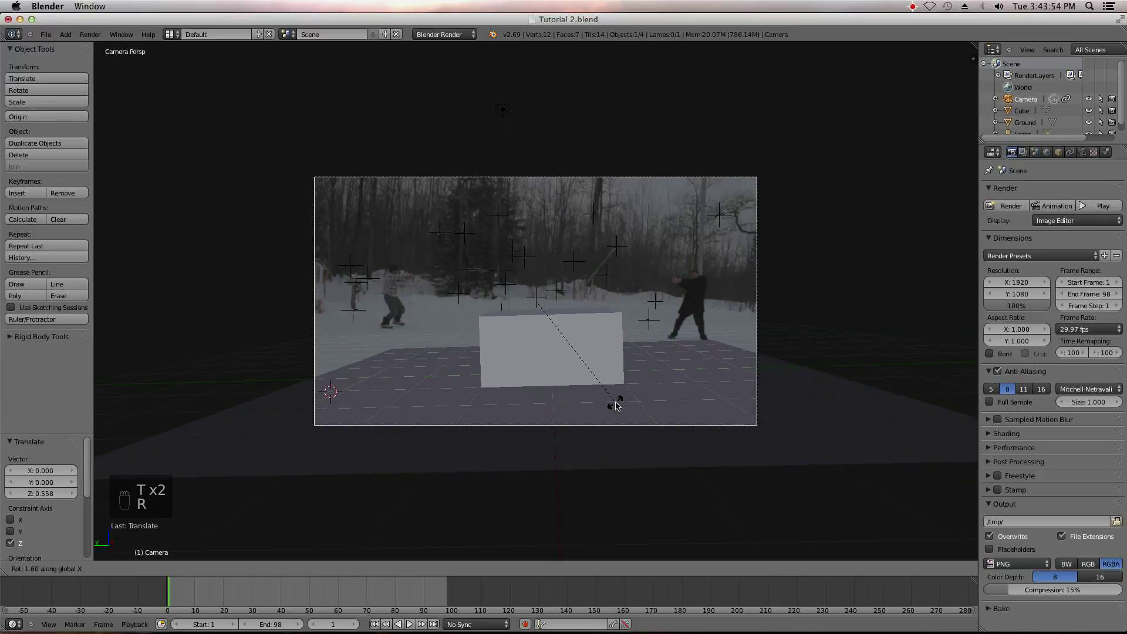
key("x")
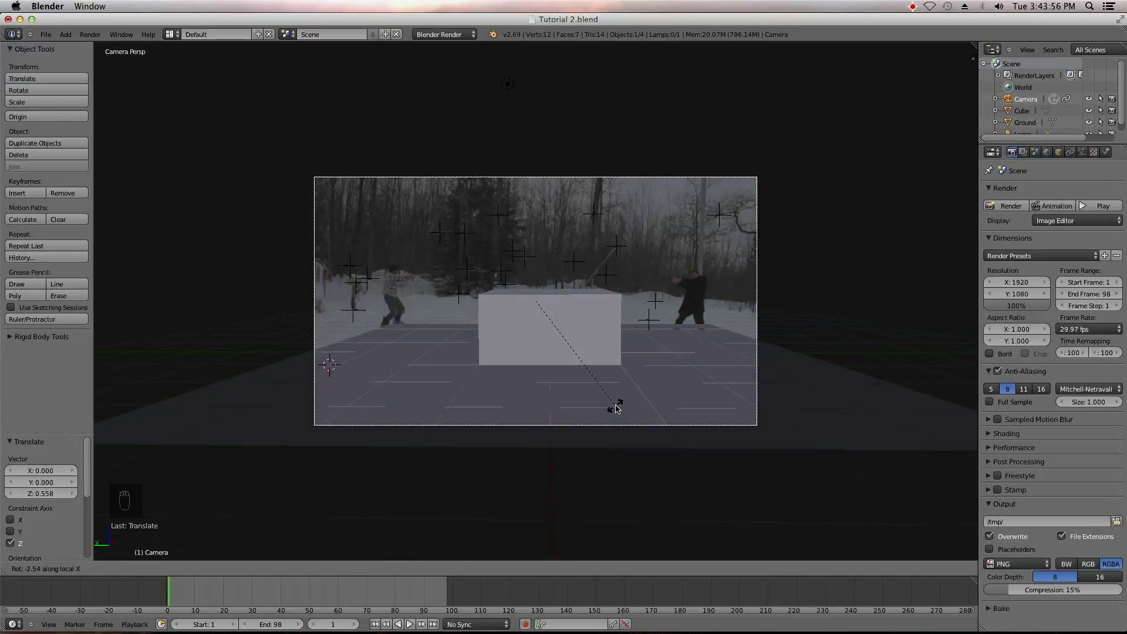
left_click(615, 408)
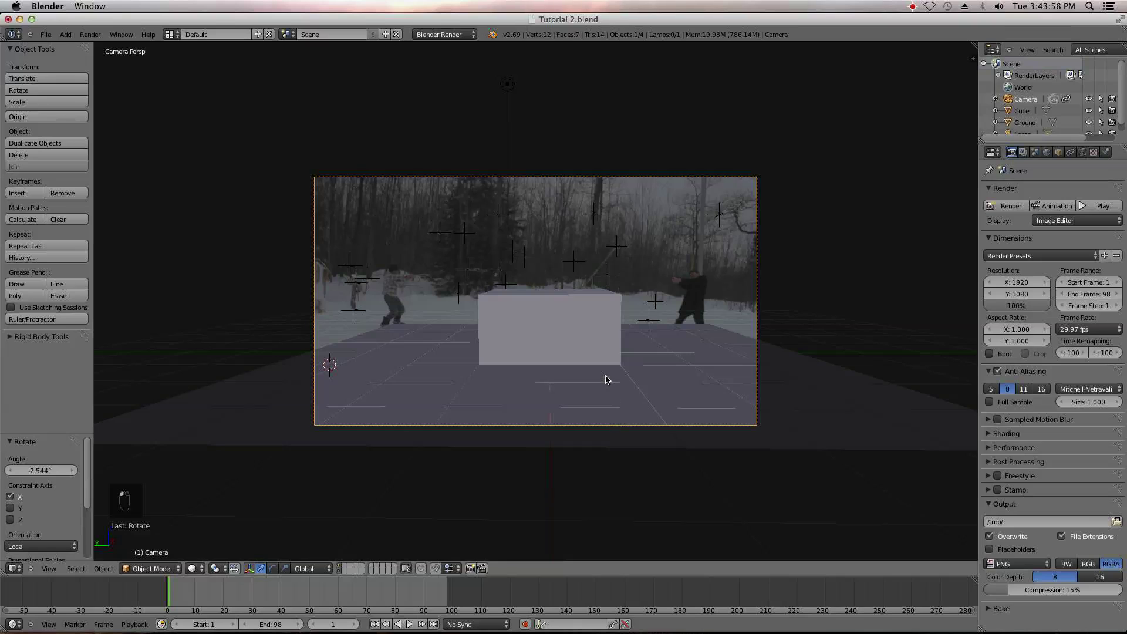
- Move the camera back about 7.73 along its local Z axis
key("g")
key("z")
key("z")
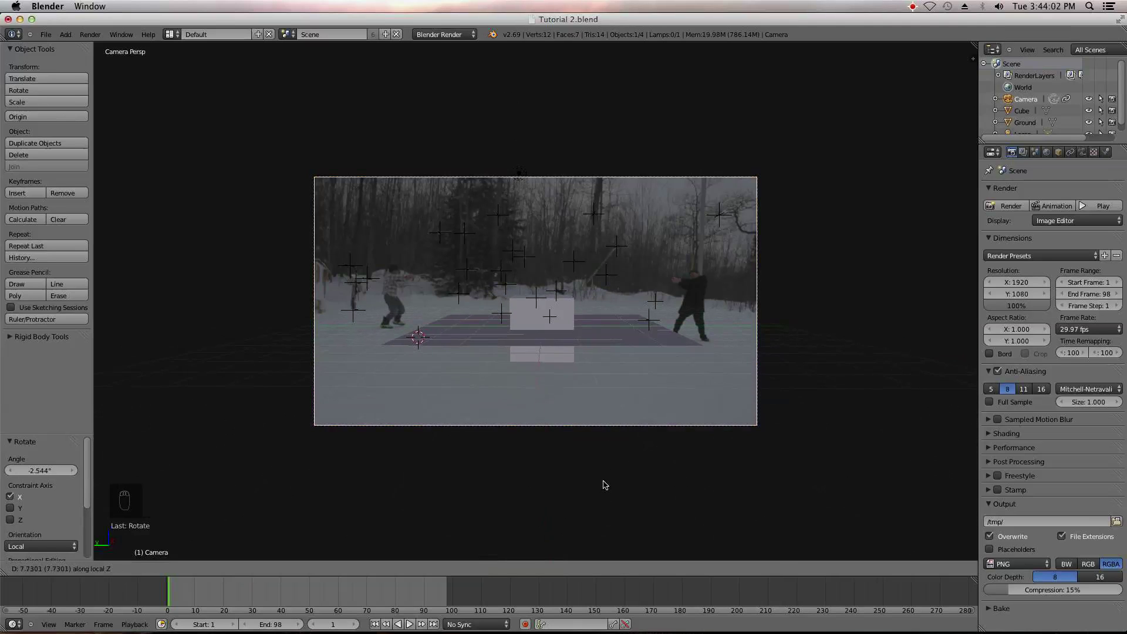
left_click(605, 485)
- Raise the camera 0.81 along the global Z axis and save the file
key("g")
key("z")
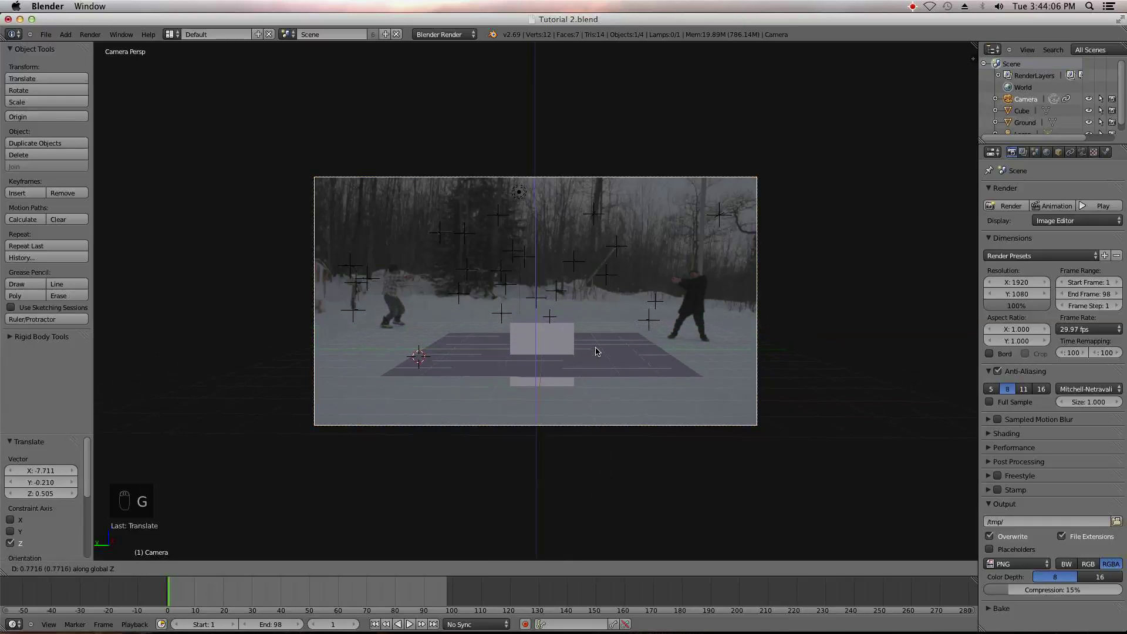
left_click(596, 347)
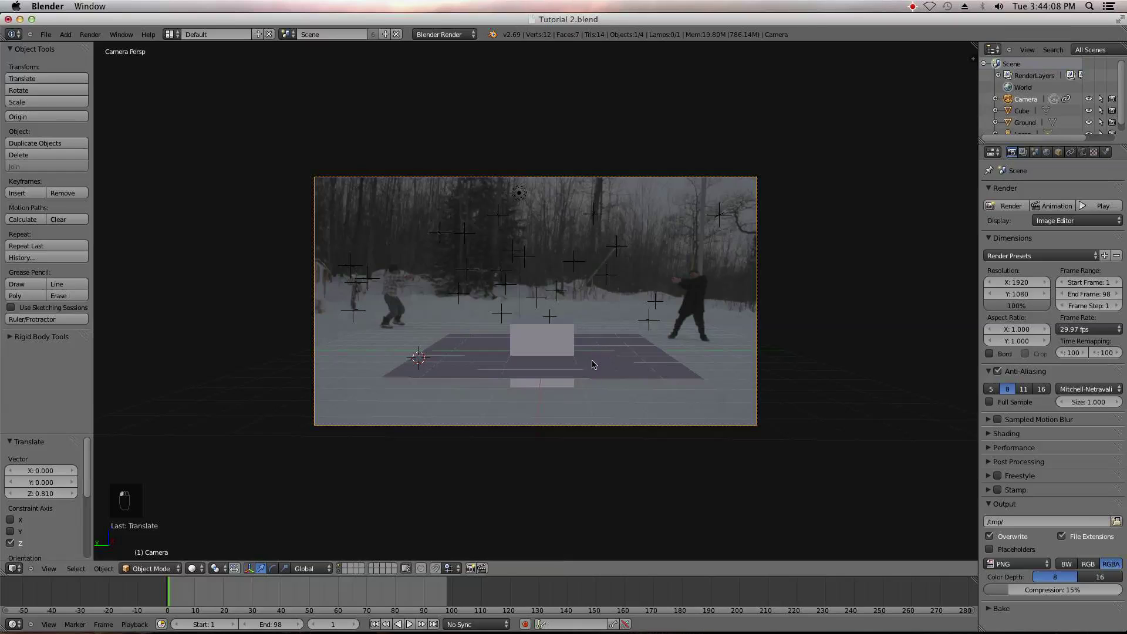
left_click(45, 34)
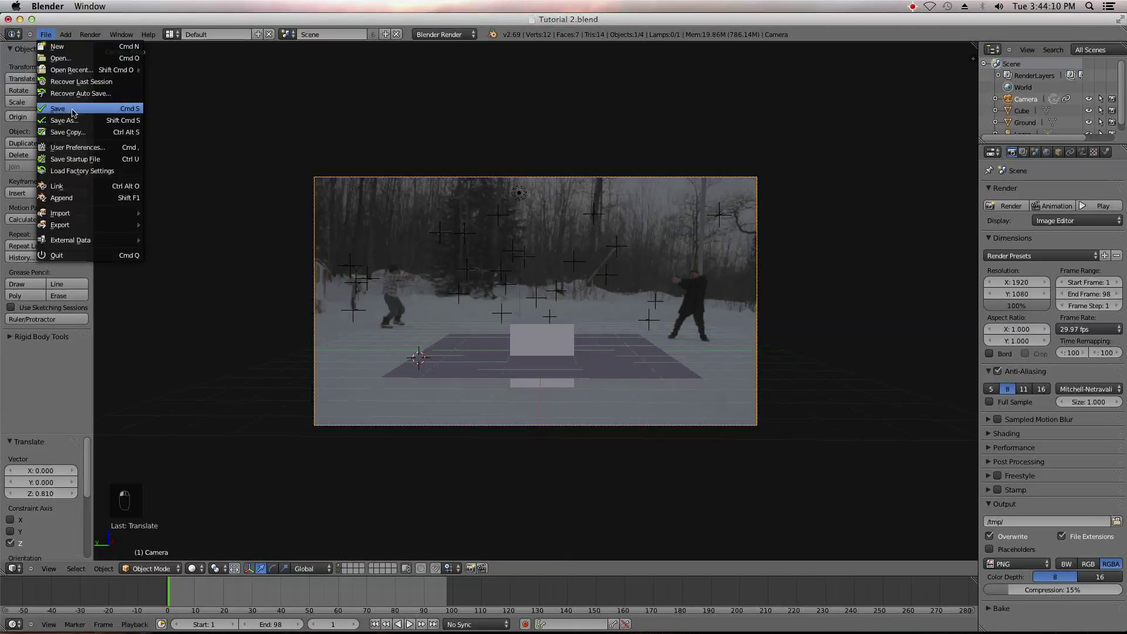
- Scrub through the early frames and compare frames 14 and 15 for slipping between the footage and the ground plane
left_click_drag(222, 588, 205, 568)
key("Right")
key("Left")
key("Right")
key("Left")
key("Right")
key("Left")
key("Right")
key("Left")
key("Right")
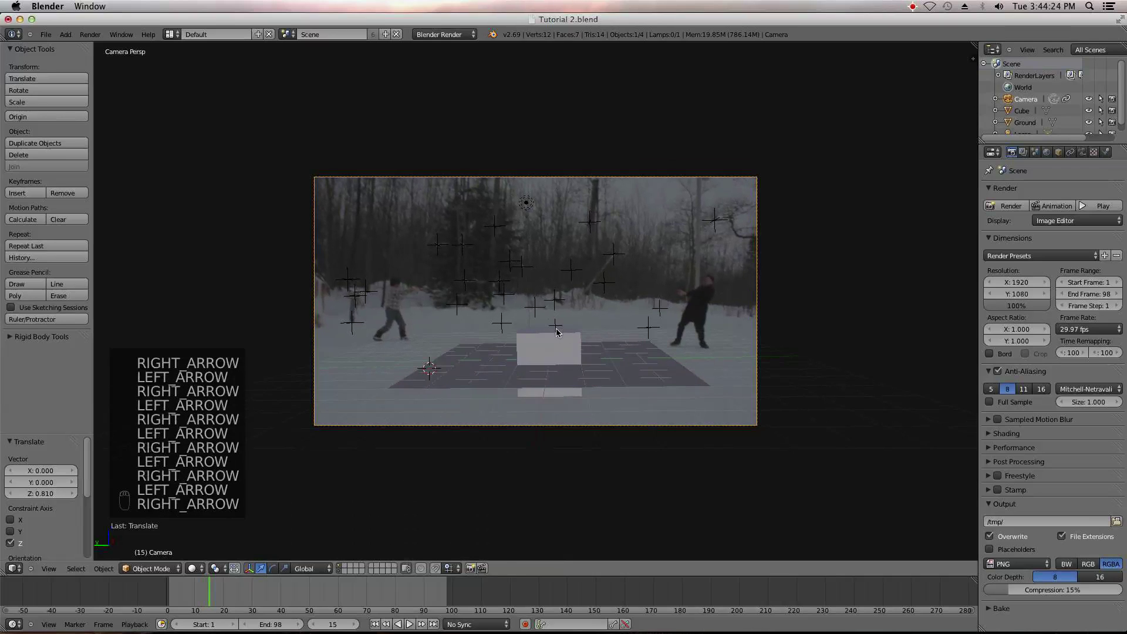
scroll(581, 358, "up", 6)
scroll(649, 427, "down", 2)
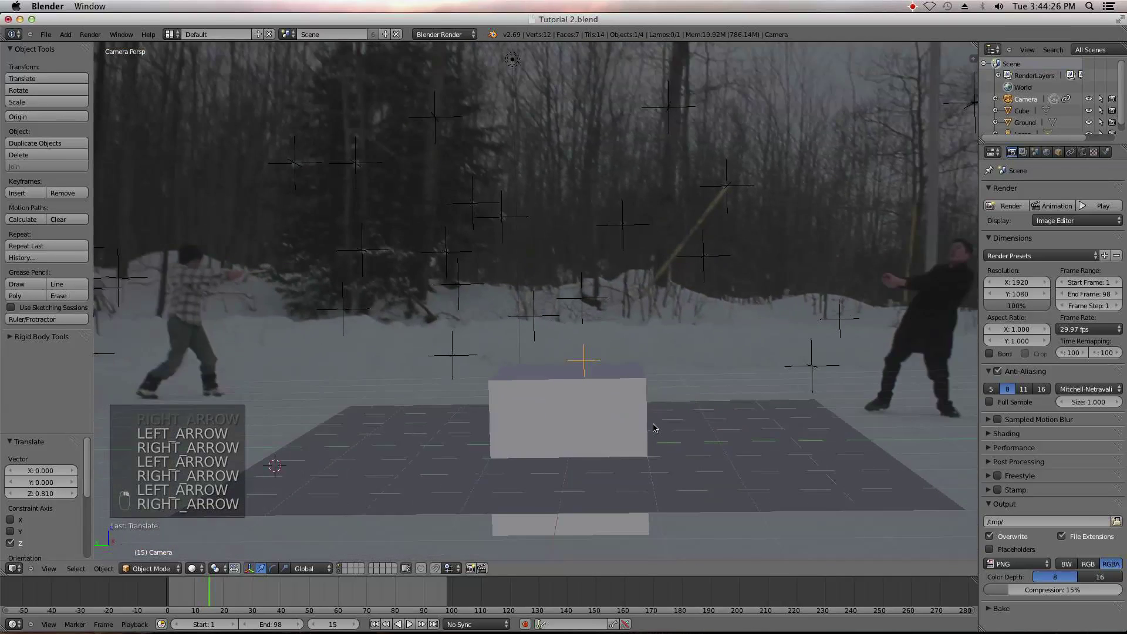
key("Left")
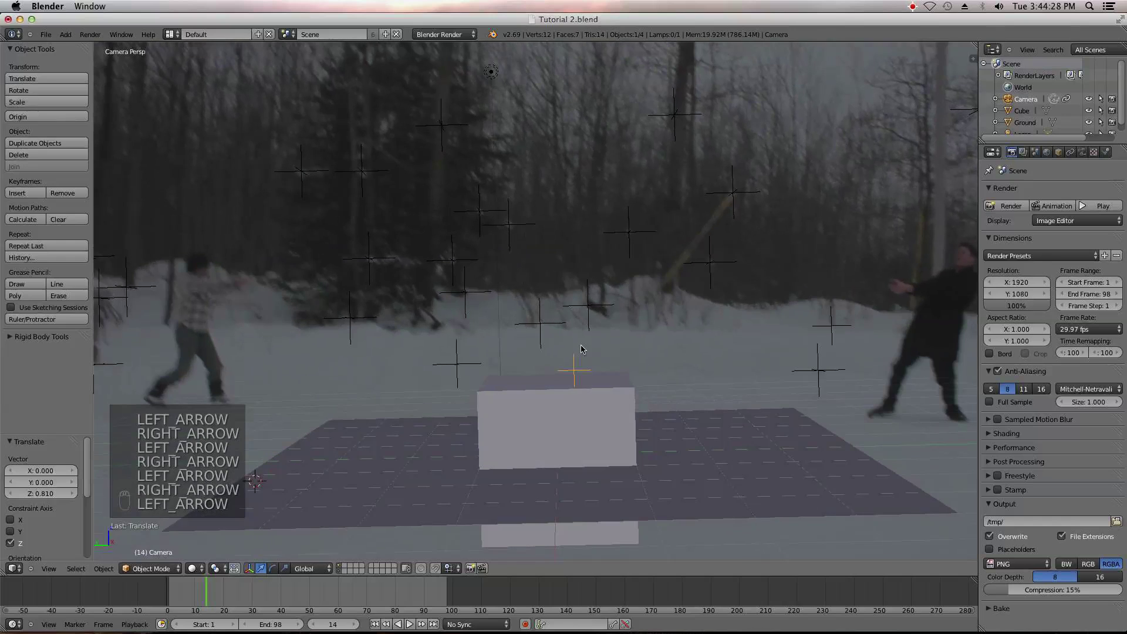
- Switch to the Motion Tracking layout and select only the central snow marker, going to frame 15
left_click(170, 34)
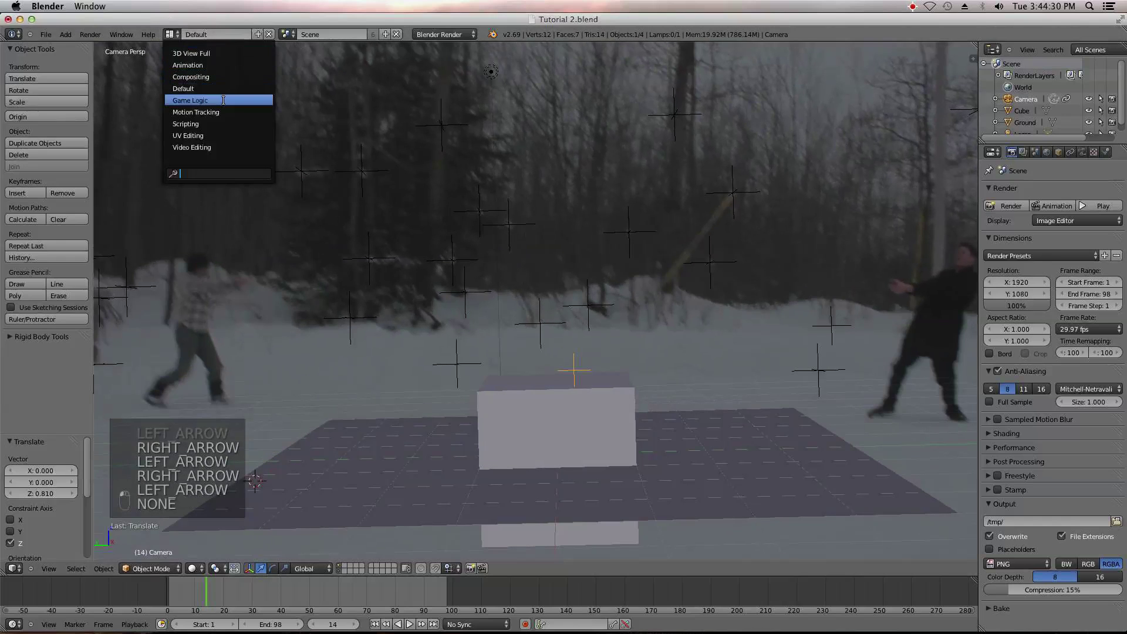
left_click(196, 112)
scroll(550, 297, "up", 4)
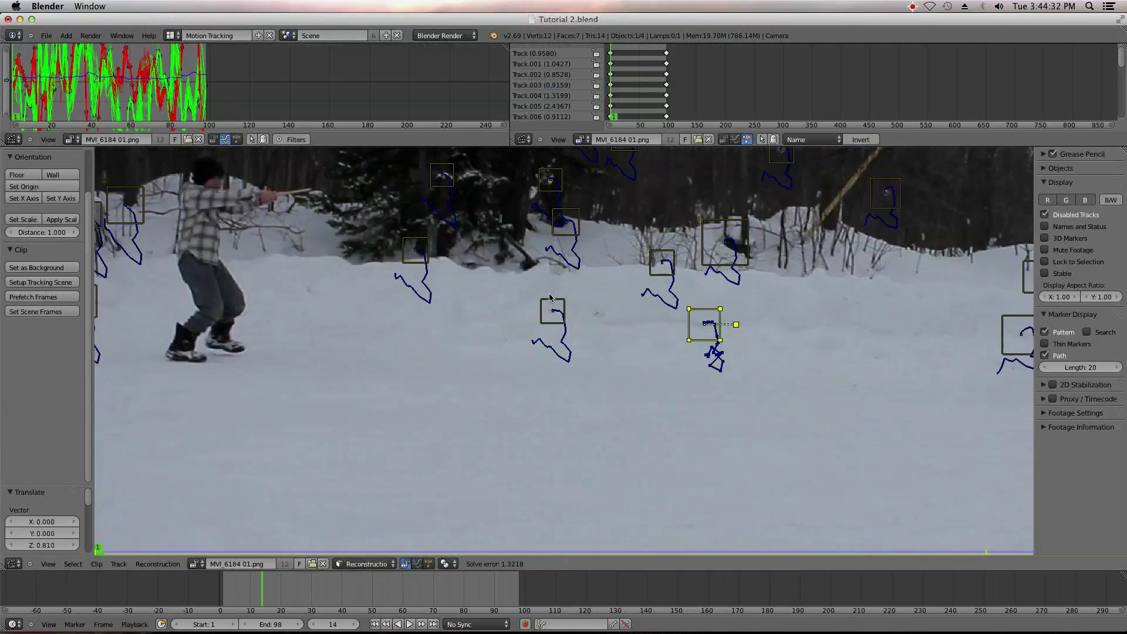
key("a")
scroll(550, 297, "up", 2)
scroll(545, 295, "down", 1)
scroll(546, 296, "down", 4)
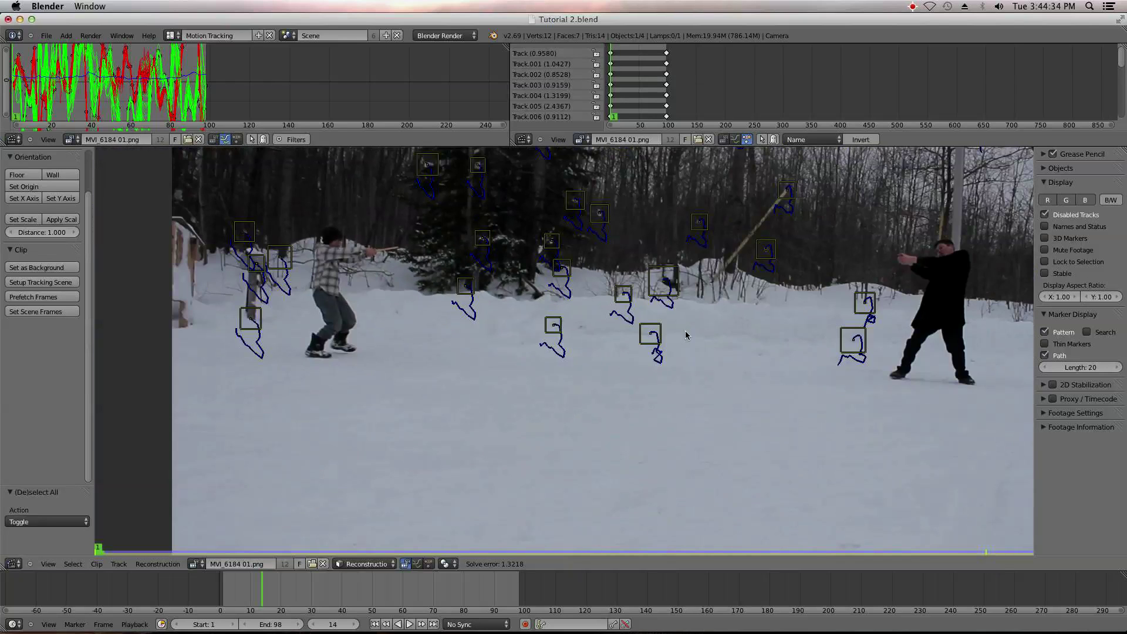
middle_click_drag(652, 329, 546, 304)
scroll(546, 317, "up", 6)
left_click(518, 232)
key("Right")
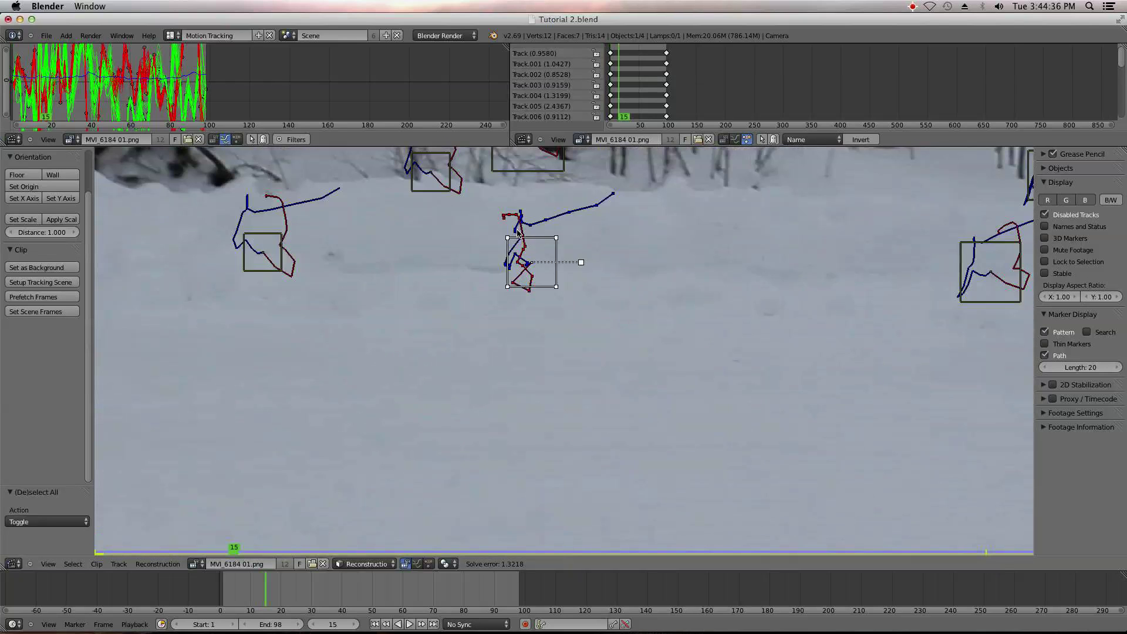
- Reposition the central snow marker onto its feature at frame 15, moving it about -0.027 in X and -0.005 in Y
scroll(533, 258, "up", 3)
mouse_move(533, 262)
middle_mouse_down()
mouse_move(558, 361)
mouse_move(511, 408)
mouse_move(520, 265)
middle_mouse_up()
key("Left")
key("Right")
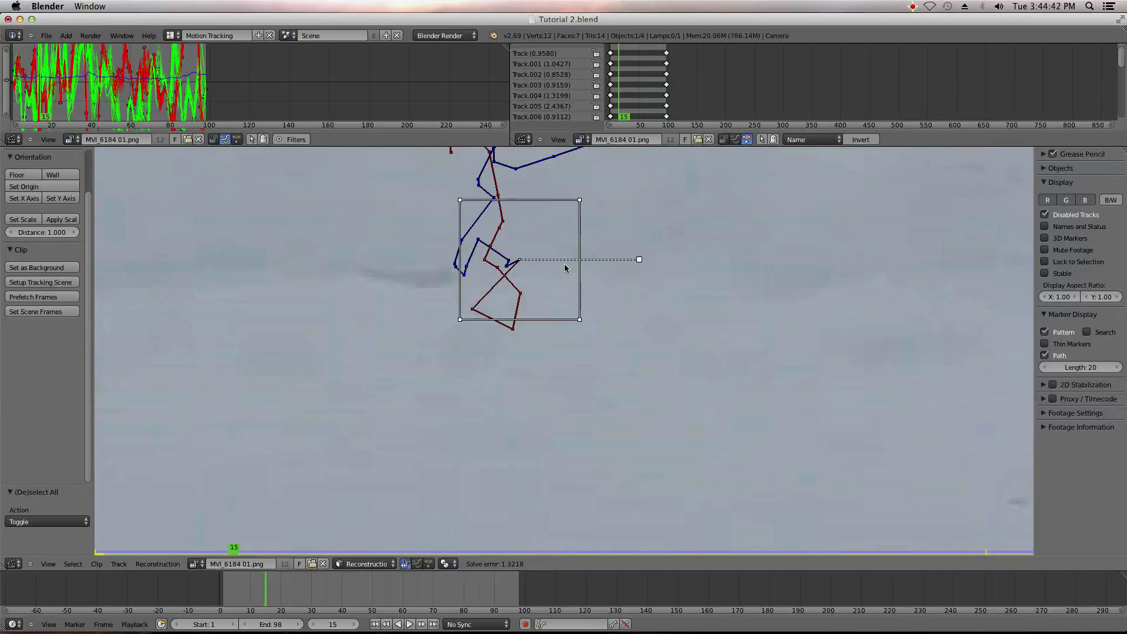
key("a")
key("g")
left_click(504, 274)
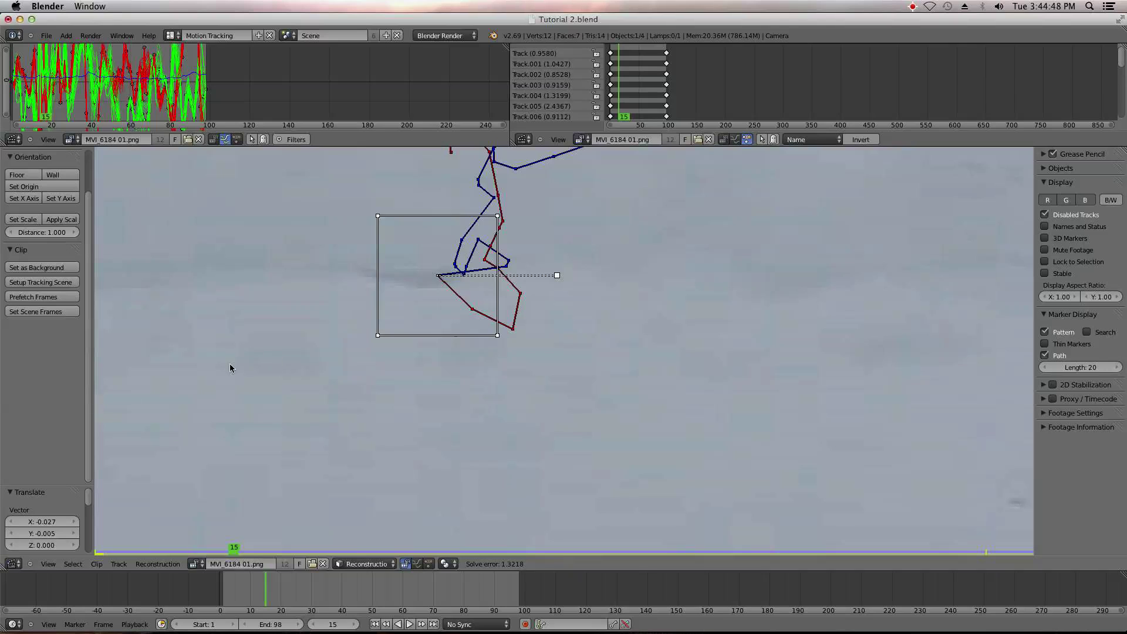
- Switch the clip editor to Tracking mode and track the selected snow marker forward from frame 15
scroll(241, 366, "down", 1)
scroll(78, 360, "up", 2)
left_click(360, 564)
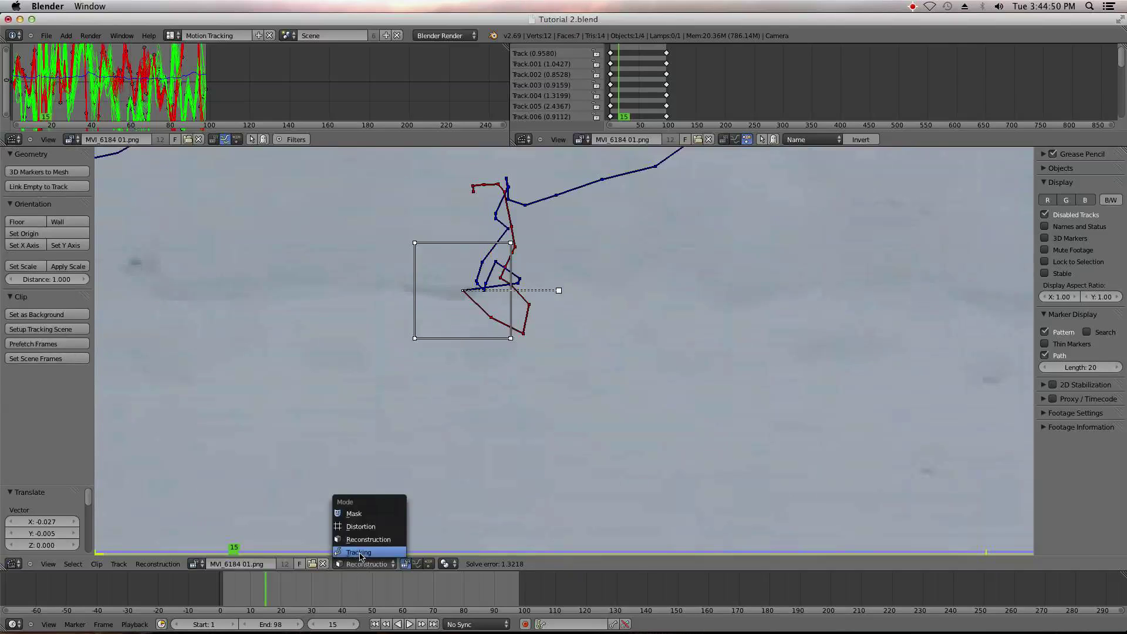
left_click(361, 561)
left_click(34, 466)
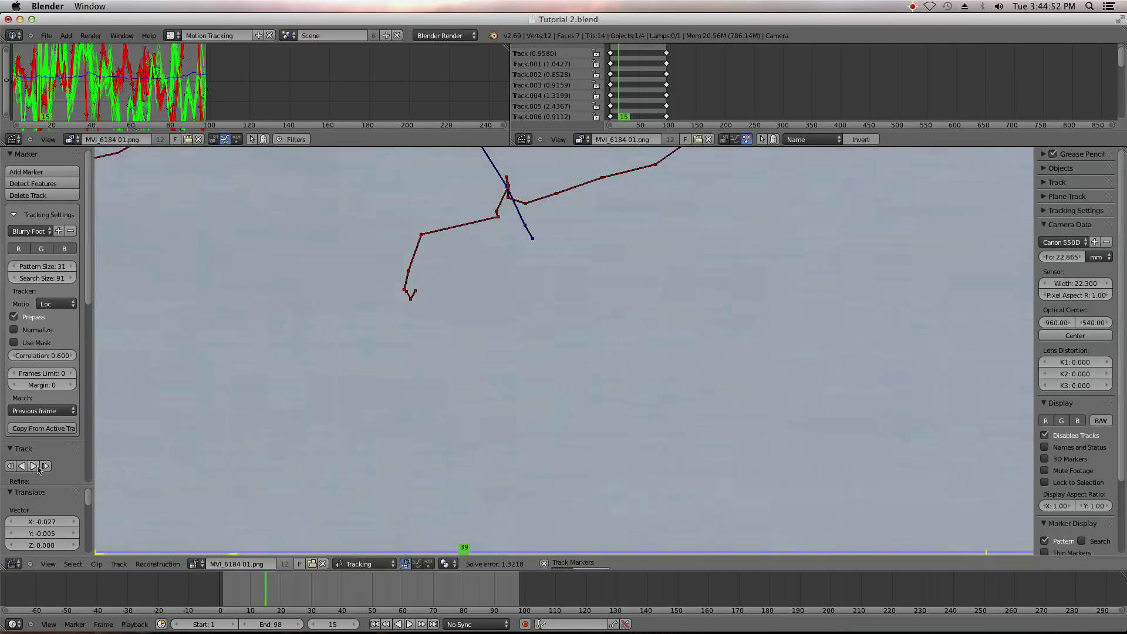
middle_click_drag(637, 440, 608, 329)
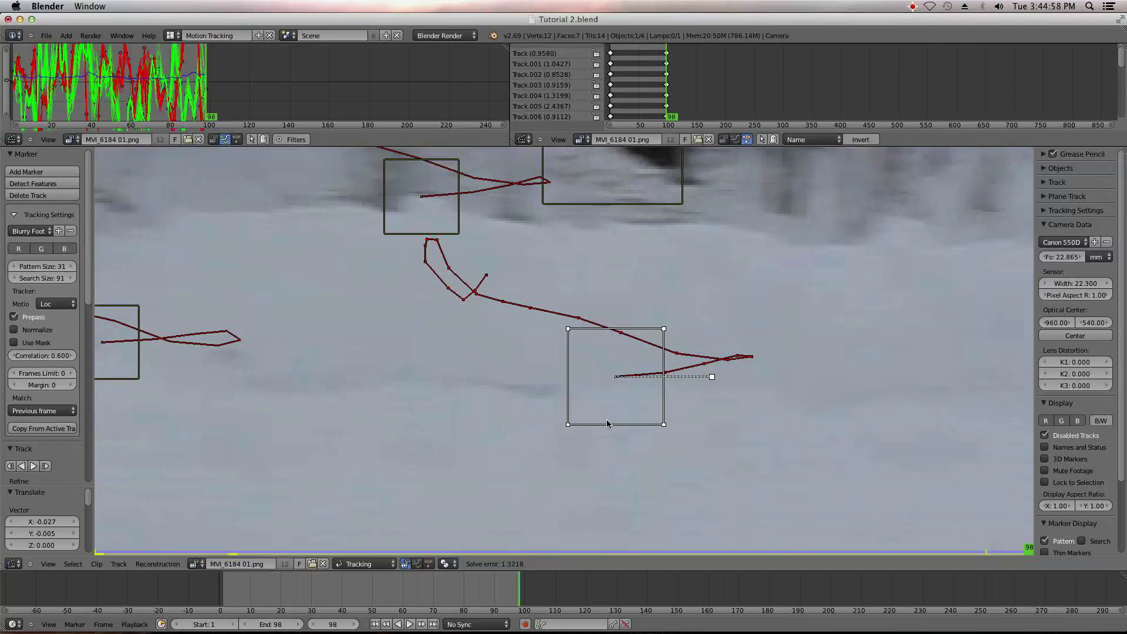
- Play the clip from frame 1 and compare frames 24 and 25 to examine the retracked snow marker
left_click(374, 624)
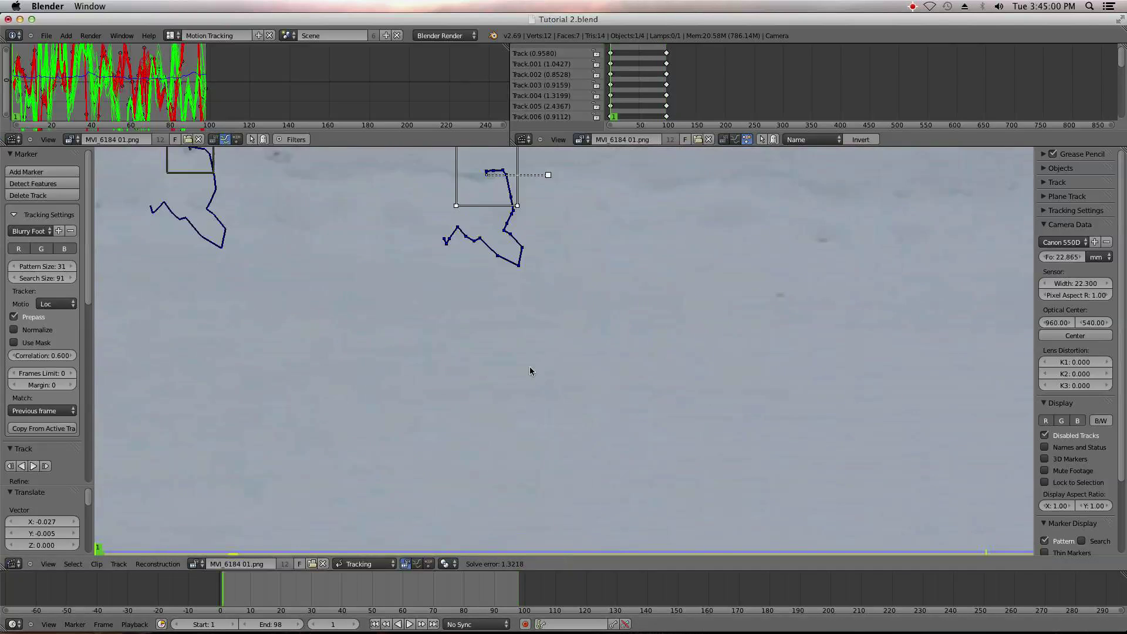
scroll(515, 352, "up", 3)
key("alt+a")
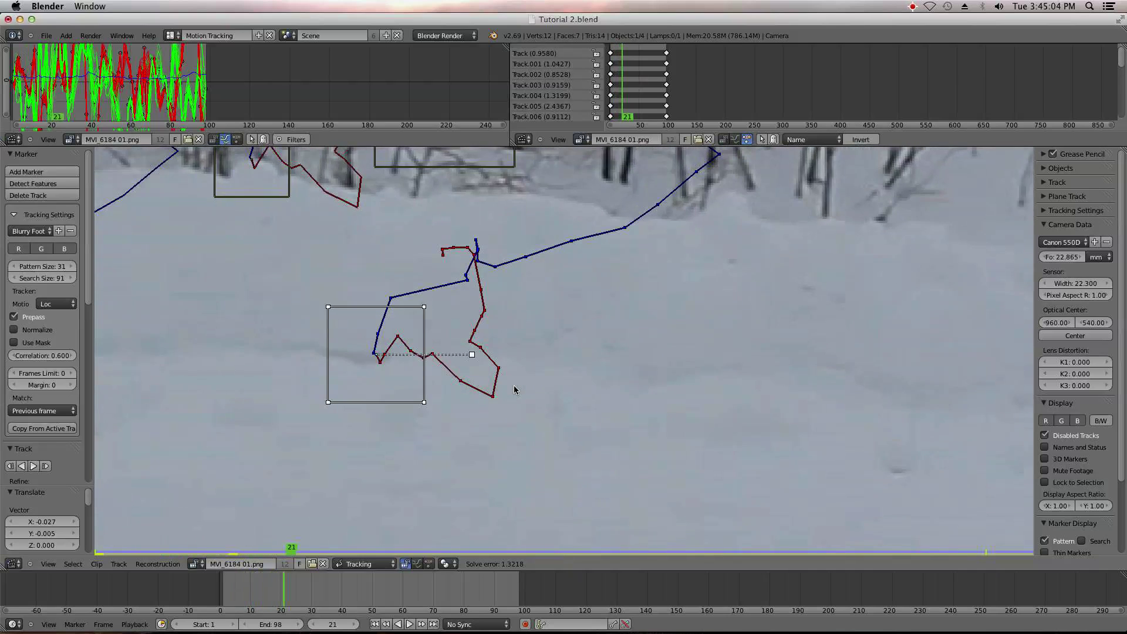
key("alt+a")
key("Left")
key("Left")
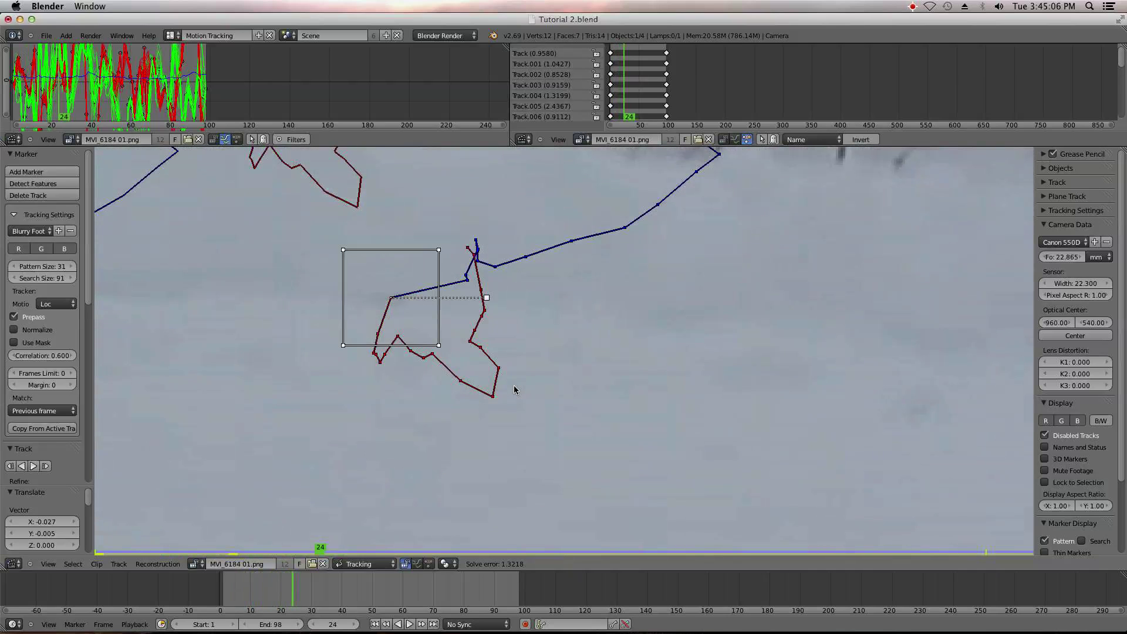
key("Right")
key("Left")
key("Right")
- Shift the snow marker about -0.031 in X and -0.007 in Y at frame 25, and track it forward
key("g")
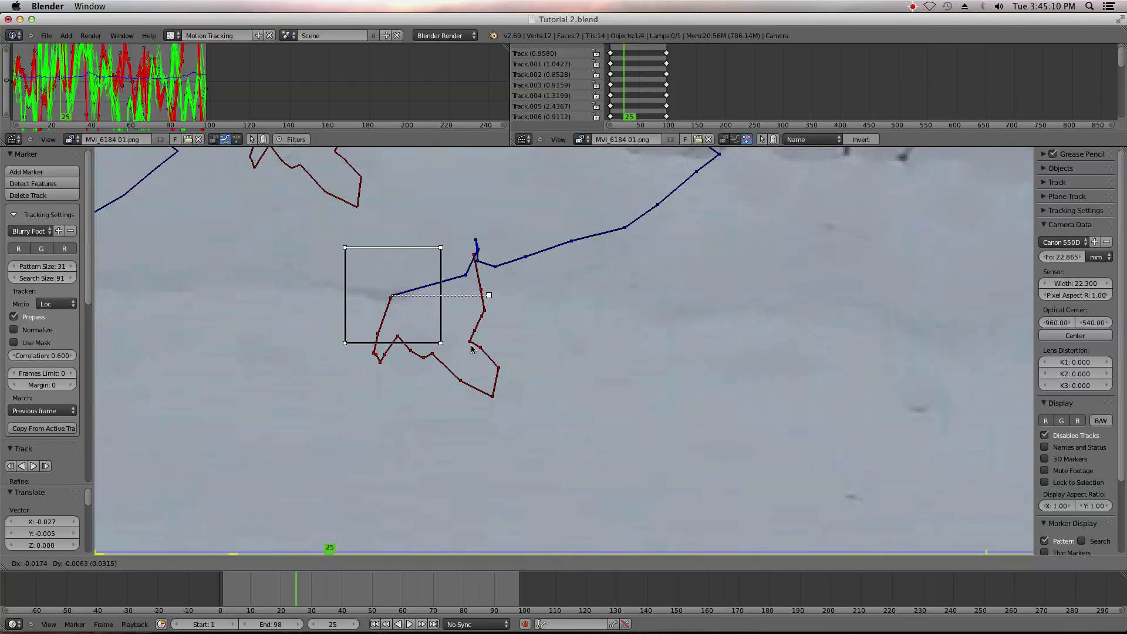
left_click(472, 348)
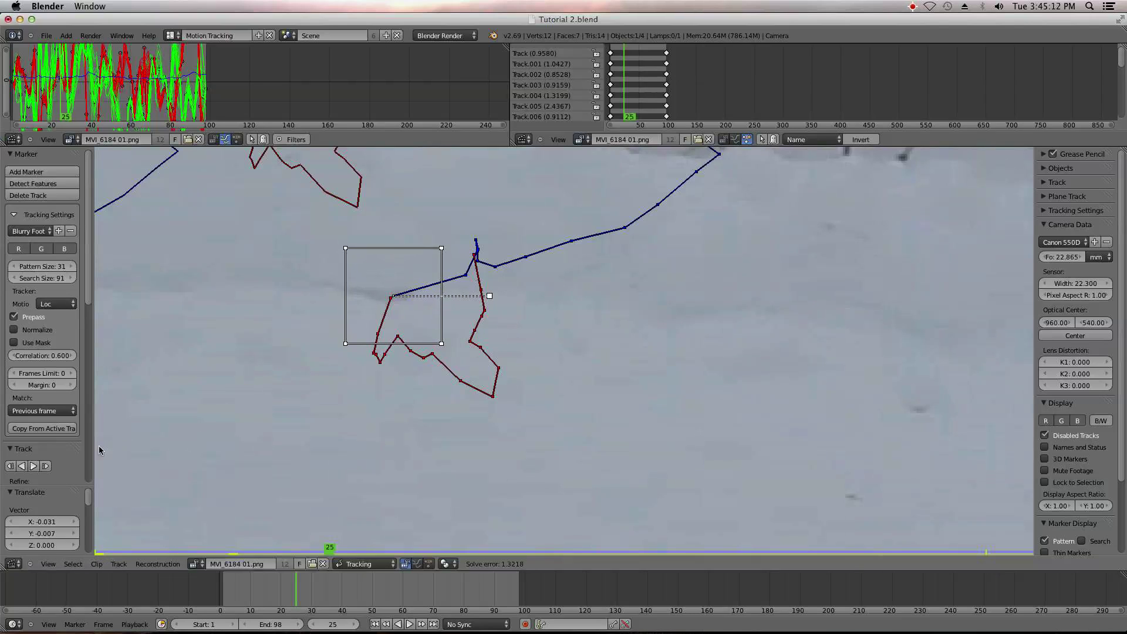
left_click(34, 467)
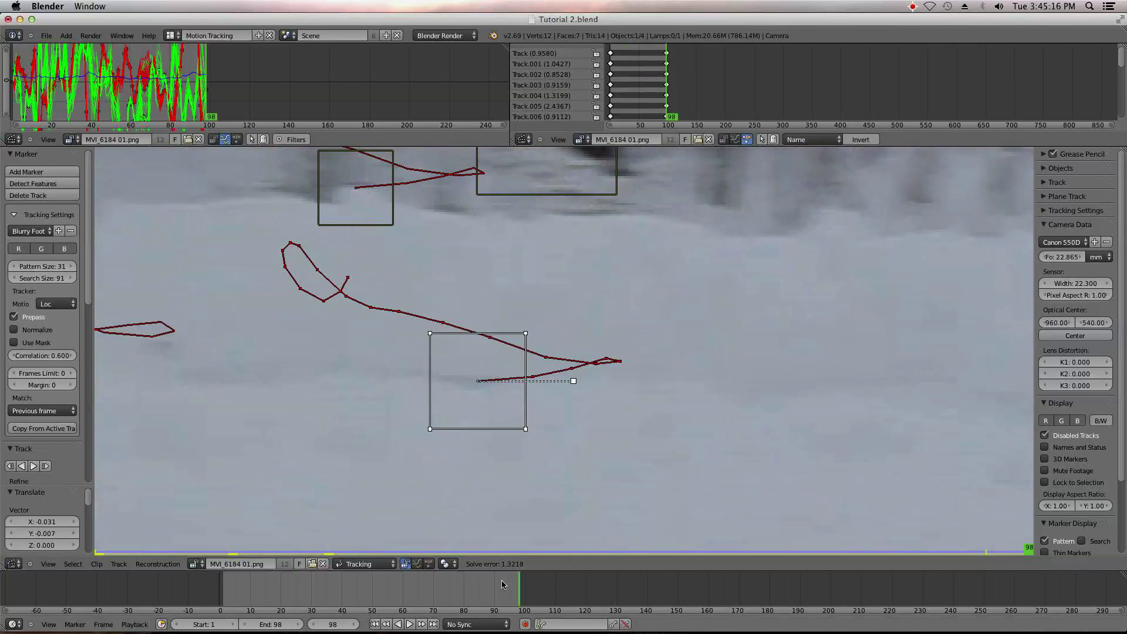
- Select all tracking markers and solve the camera motion again
left_click_drag(470, 592, 446, 590)
scroll(497, 435, "down", 5)
key("a")
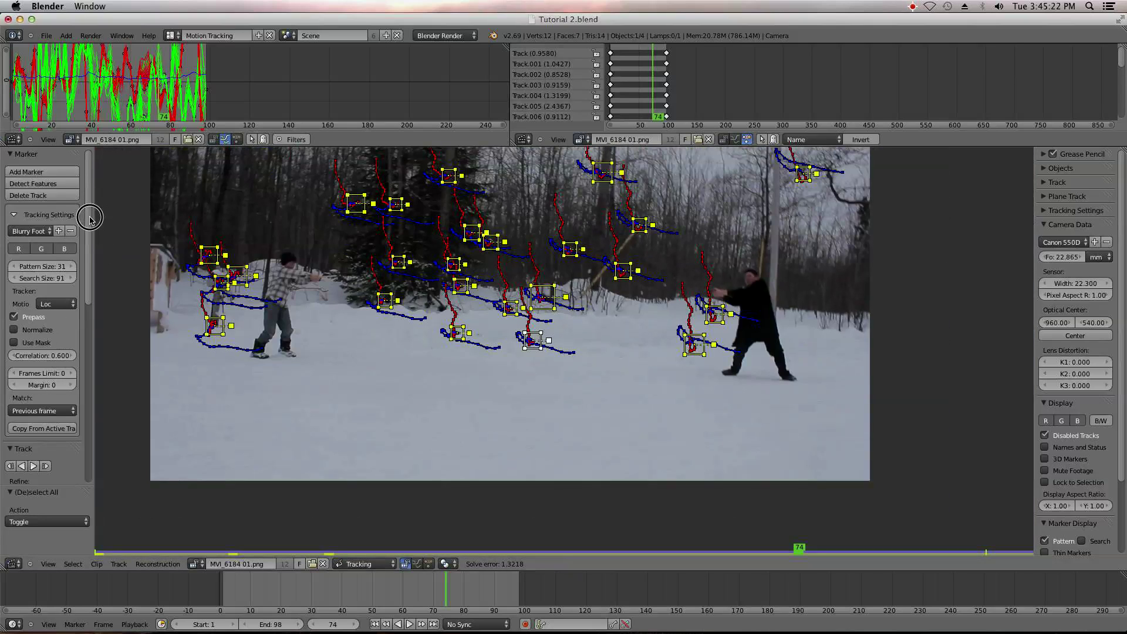
scroll(92, 237, "down", 9)
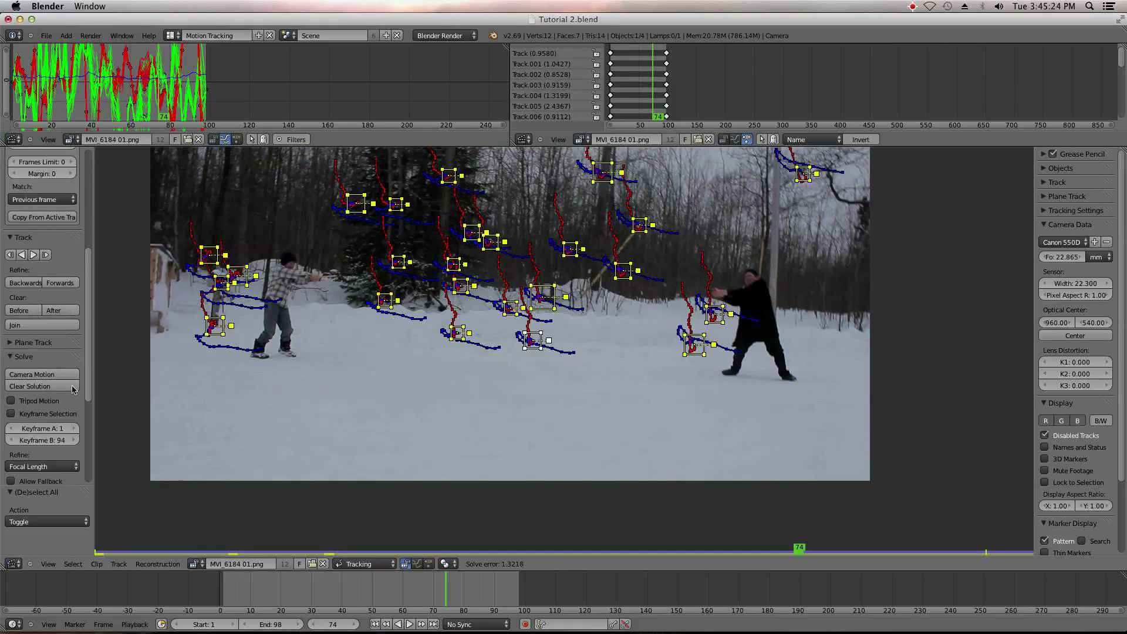
left_click(50, 374)
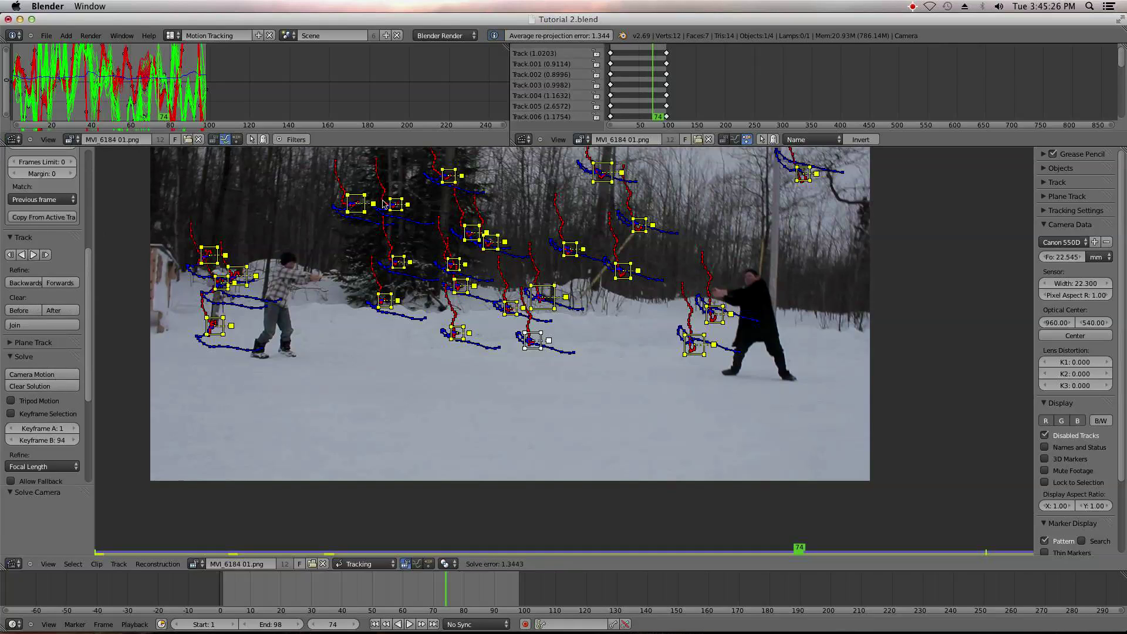
- Return to the Default layout and scale the camera to 0.721 from the front view
left_click(170, 35)
left_click(201, 92)
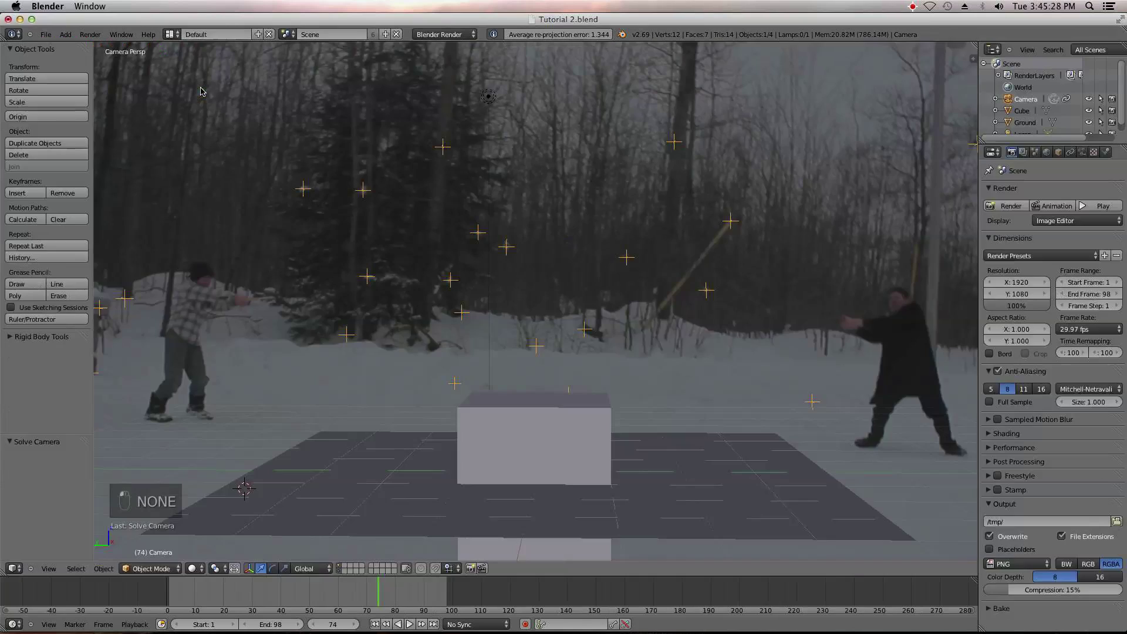
scroll(549, 329, "down", 4)
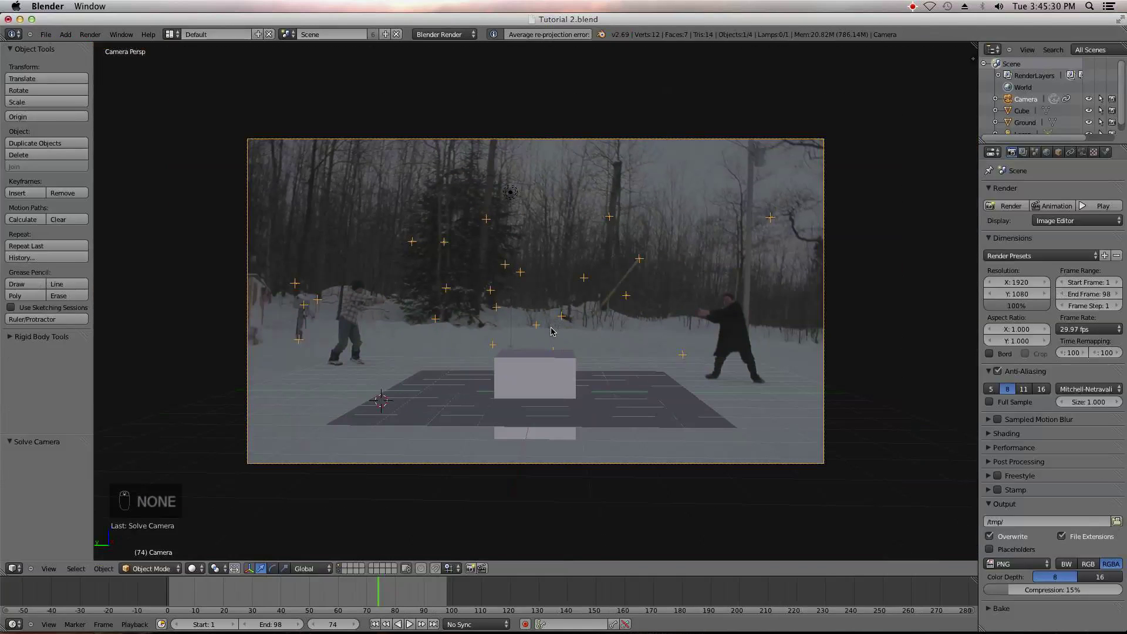
key("KP_3")
scroll(592, 313, "down", 3)
key("KP_1")
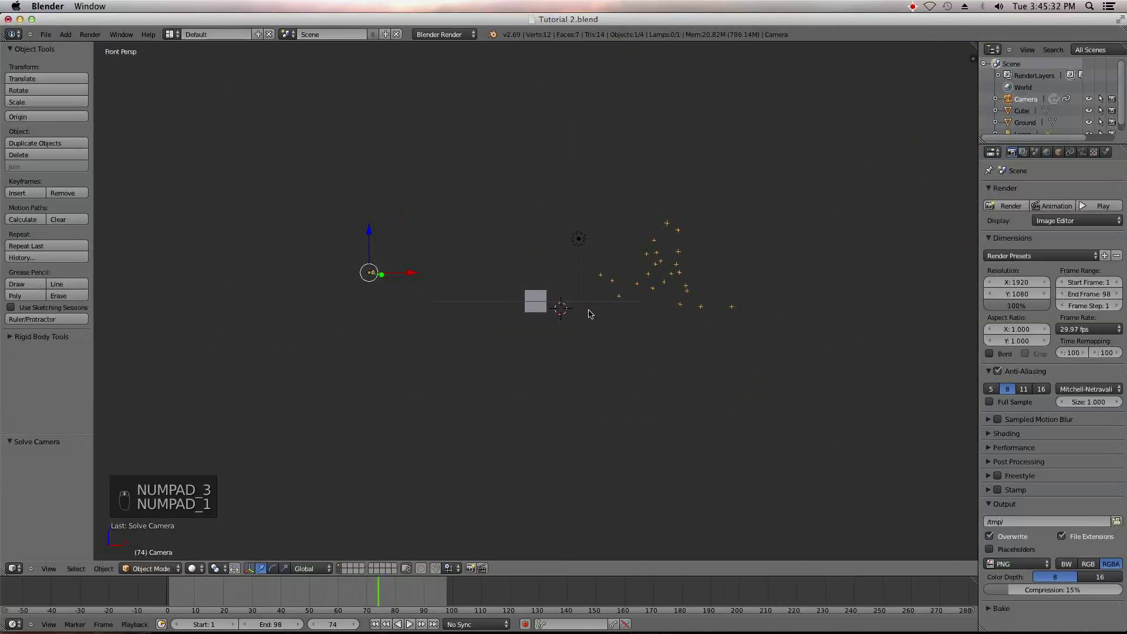
key("s")
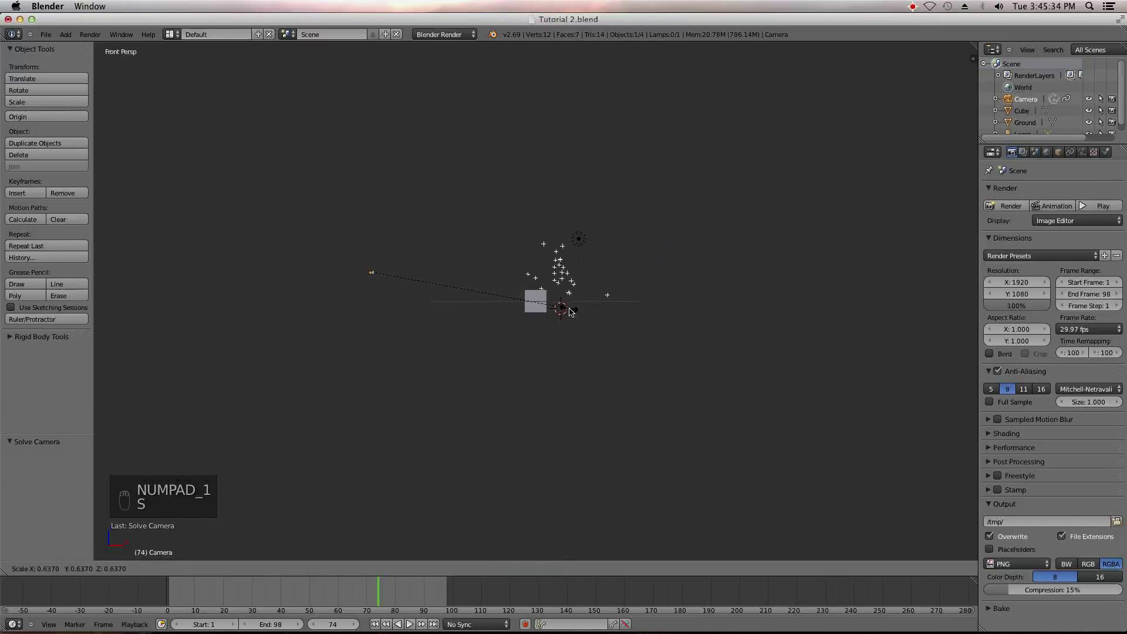
left_click(594, 317)
middle_click_drag(596, 320, 716, 367)
- Look through the camera and step through the frames to examine how the cube and ground plane follow the footage
key("KP_0")
key("Left")
key("Right")
key("Right")
key("Right")
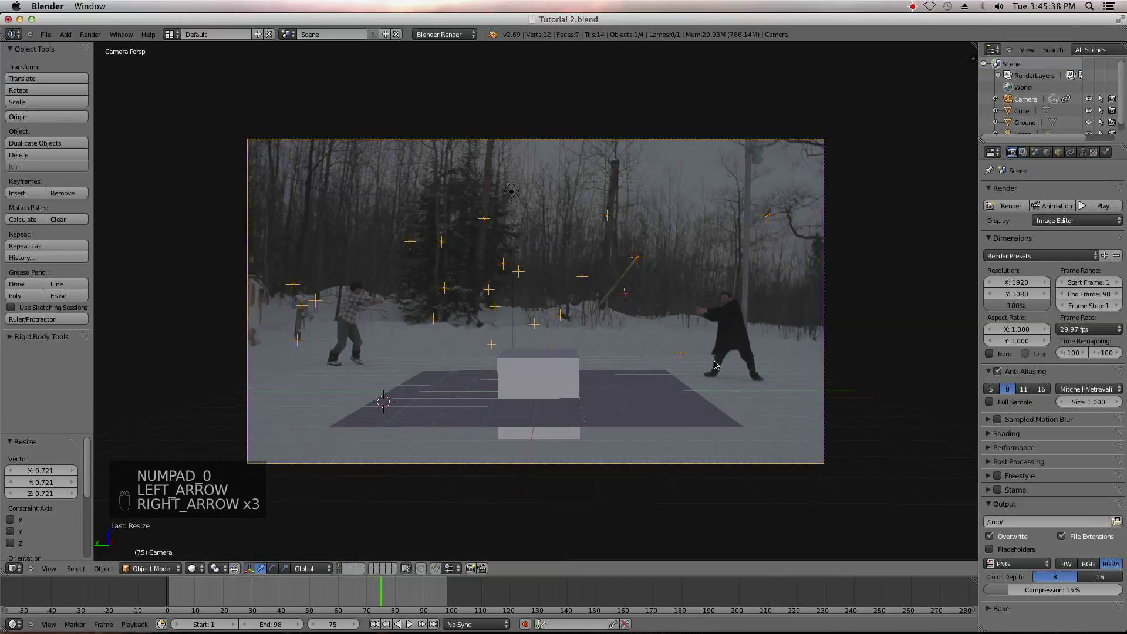
key("Right")
key("Right")
key("Left")
left_click(196, 587)
key("Right")
key("Right")
key("Right")
key("Left")
key("Left")
key("Left")
key("Left")
key("Left")
key("Left")
key("Left")
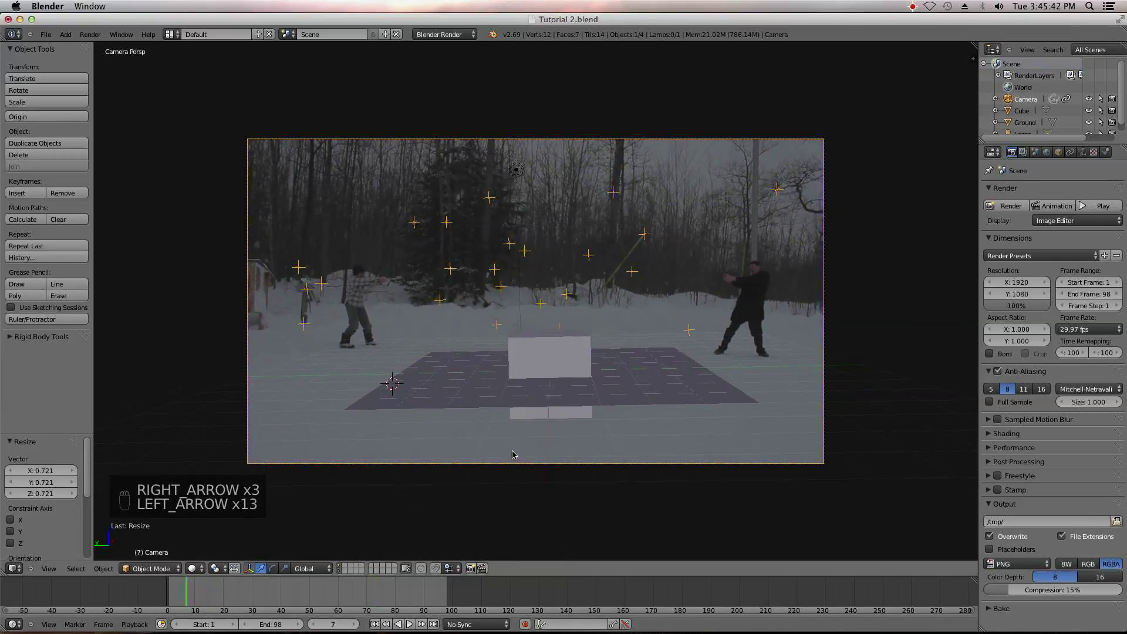
key("Right")
key("Right")
key("Right")
key("Right")
key("Right")
key("Right")
key("Right")
key("Right")
key("Right")
key("Right")
key("Right")
key("Right")
key("Right")
key("Right")
key("Right")
key("Right")
key("Right")
key("Right")
key("Right")
key("Right")
key("Right")
key("Right")
key("Right")
key("Right")
key("Right")
key("Right")
key("Right")
key("Right")
key("Right")
key("Right")
key("Right")
key("Right")
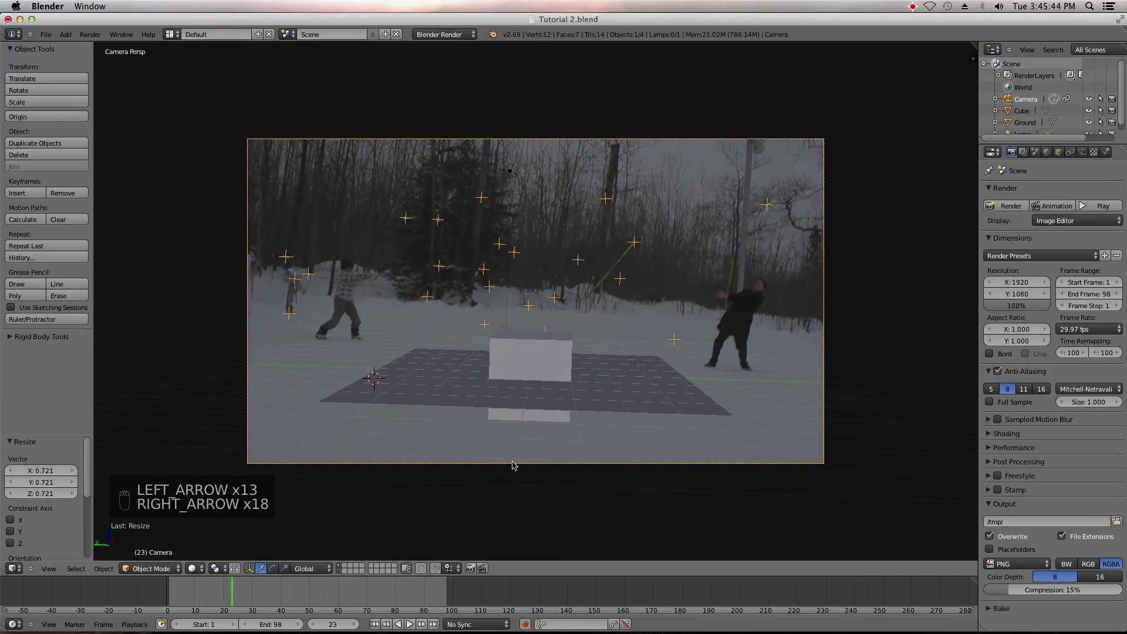
key("Right")
key("Right")
key("Right")
key("Right")
key("Right")
key("Right")
key("Right")
key("Right")
key("Right")
key("Right")
key("Right")
key("Right")
key("Right")
key("Right")
key("Right")
key("Right")
key("Right")
key("Right")
key("Right")
key("Right")
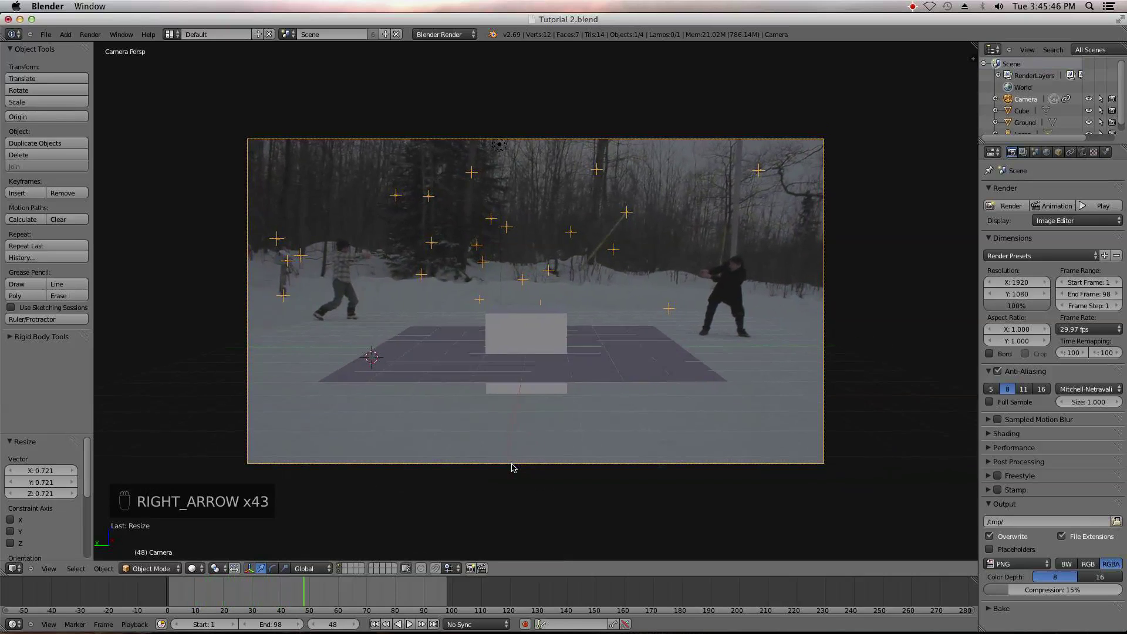
- At frame 66, move the camera about -0.226 along Z to realign the ground plane, and save the file
key("Right")
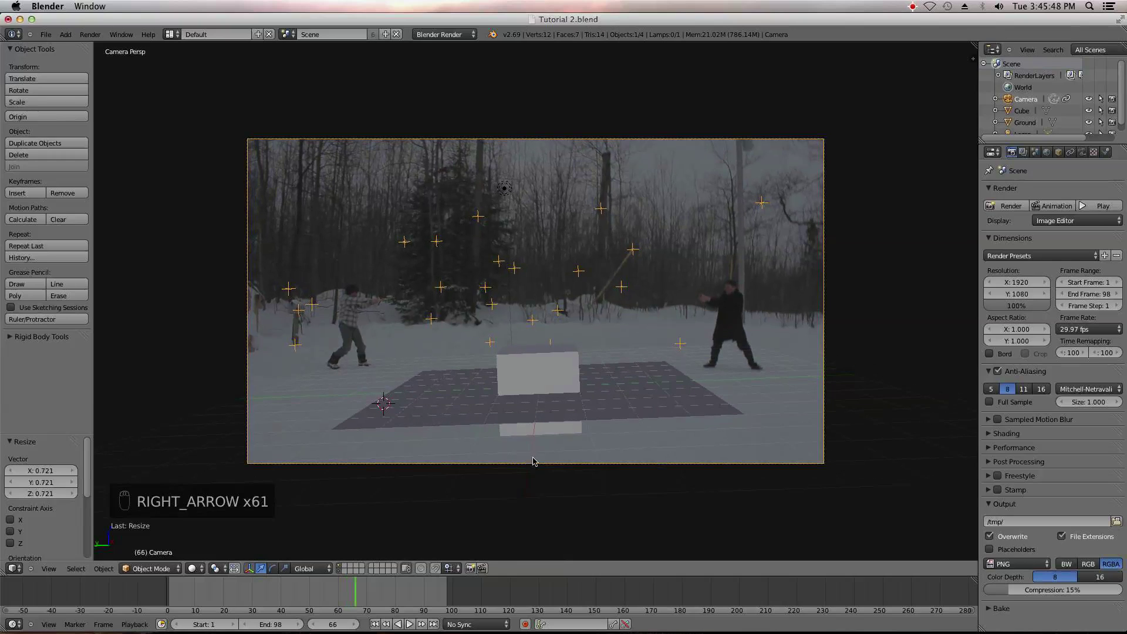
key("g")
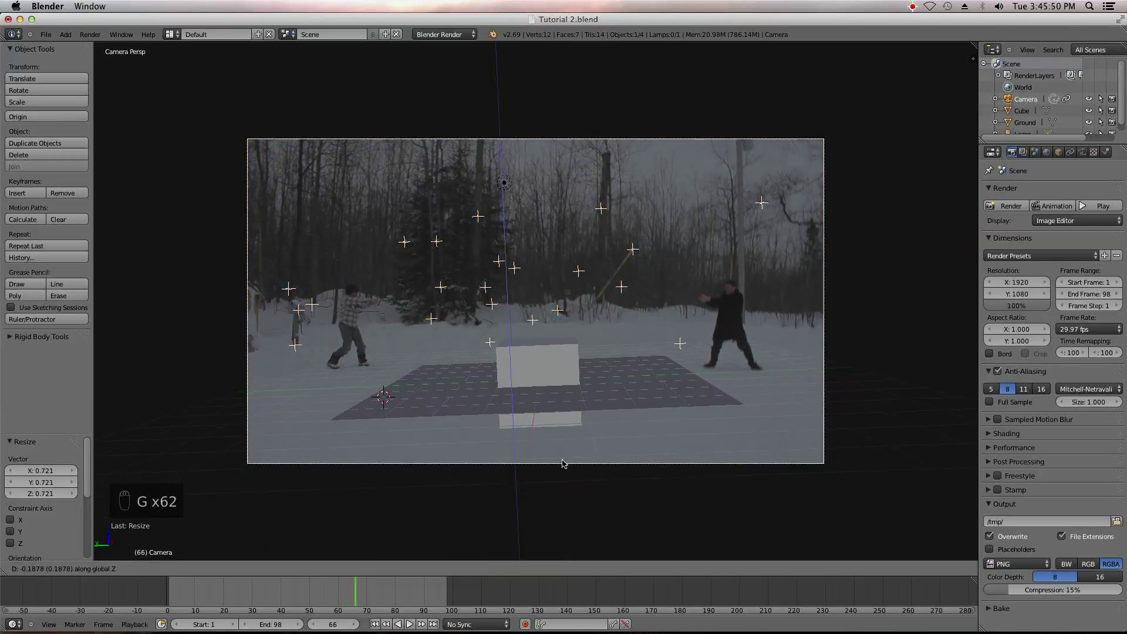
left_click(565, 467)
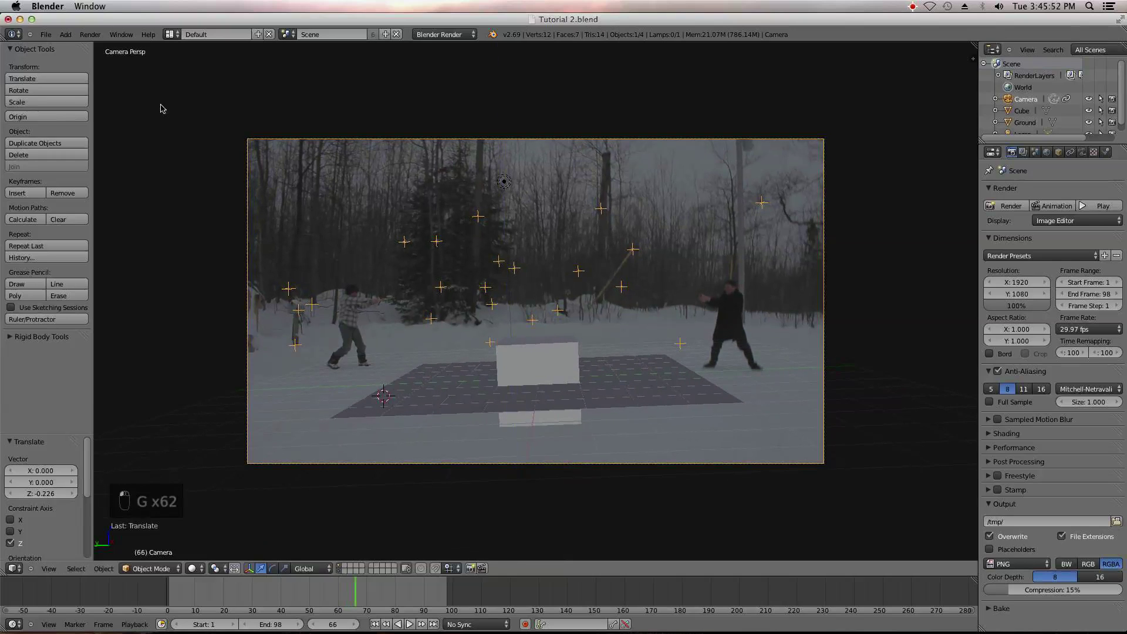
left_click(45, 34)
left_click(76, 108)
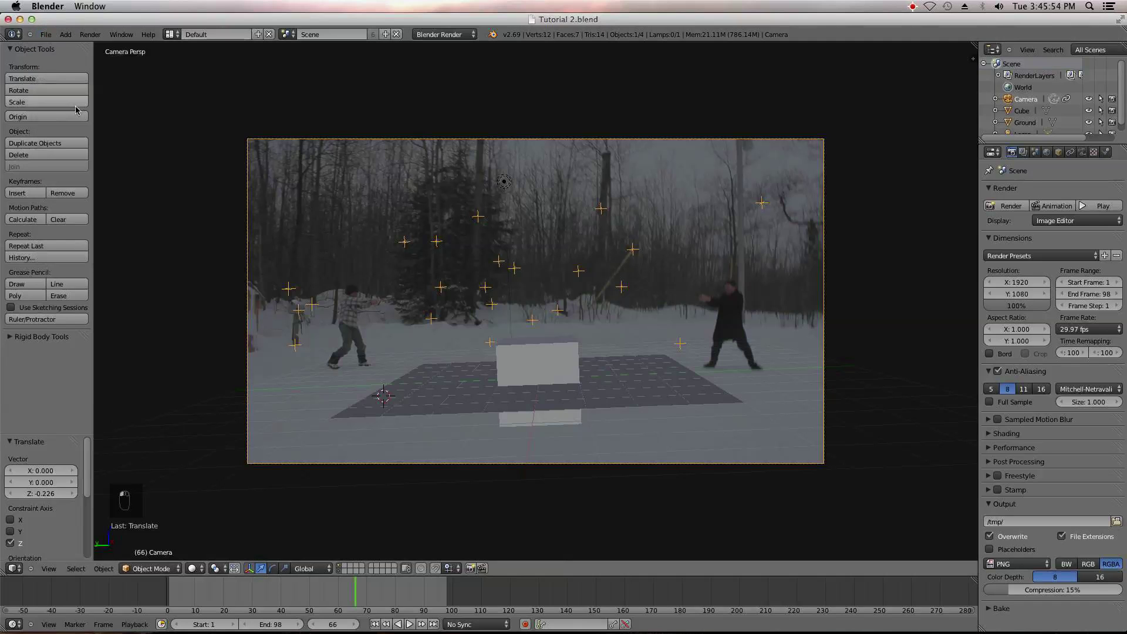
- Raise the cube's mesh 1 unit along Z in Edit Mode so its base sits on the ground plane
middle_click_drag(555, 280, 670, 319)
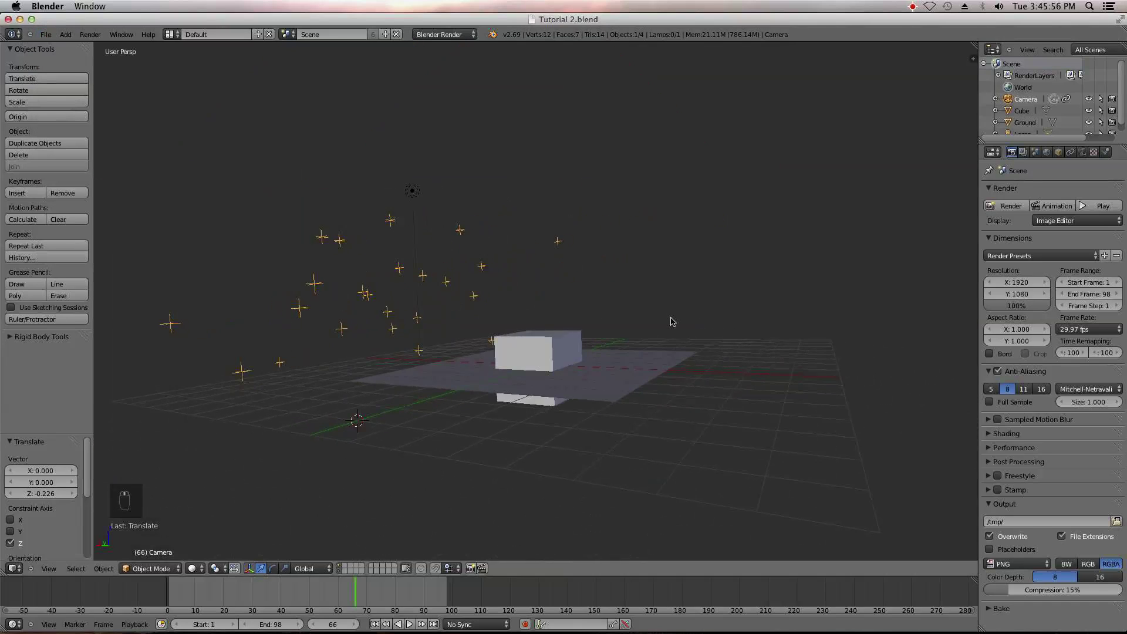
right_click(537, 353)
middle_click_drag(537, 352, 528, 404)
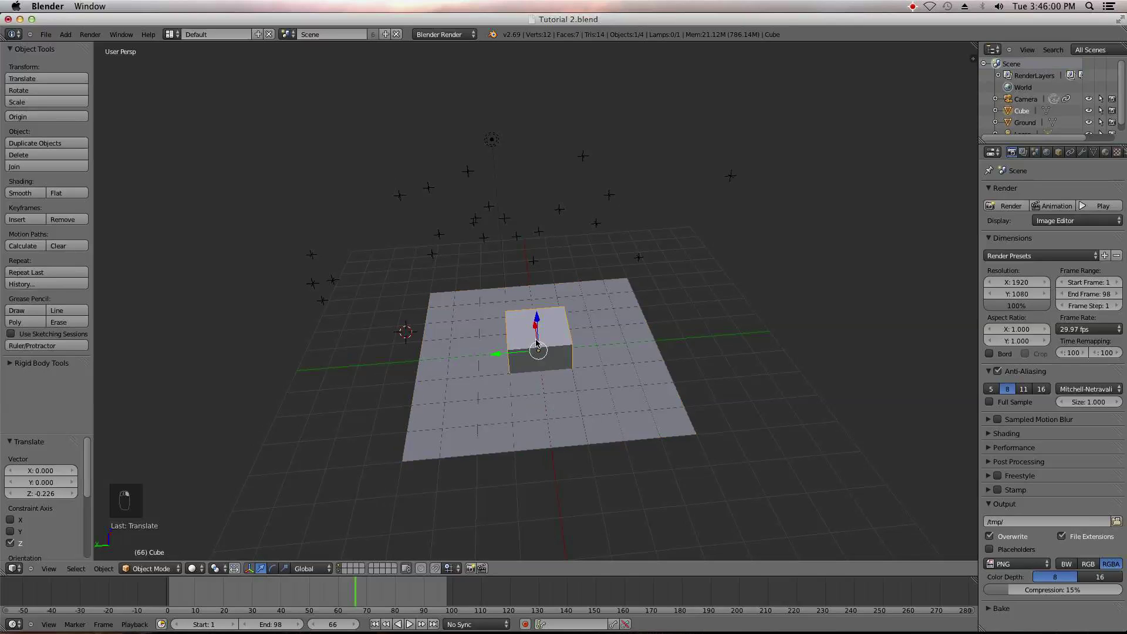
key("KP_1")
middle_click_drag(705, 412, 511, 360)
key("KP_1")
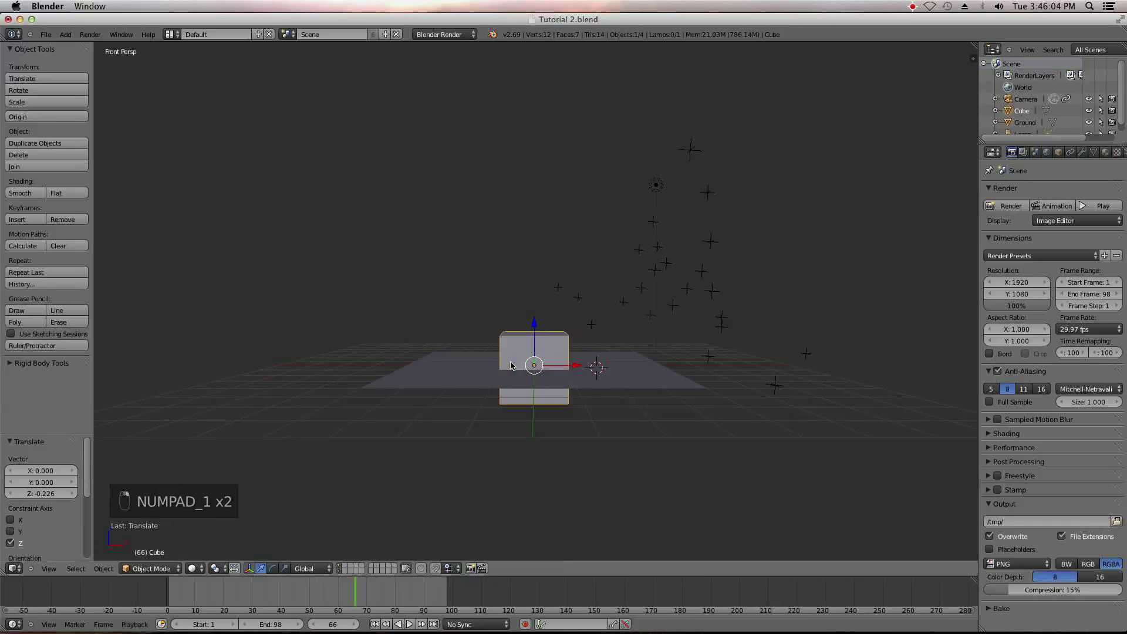
key("KP_0")
scroll(511, 365, "up", 4)
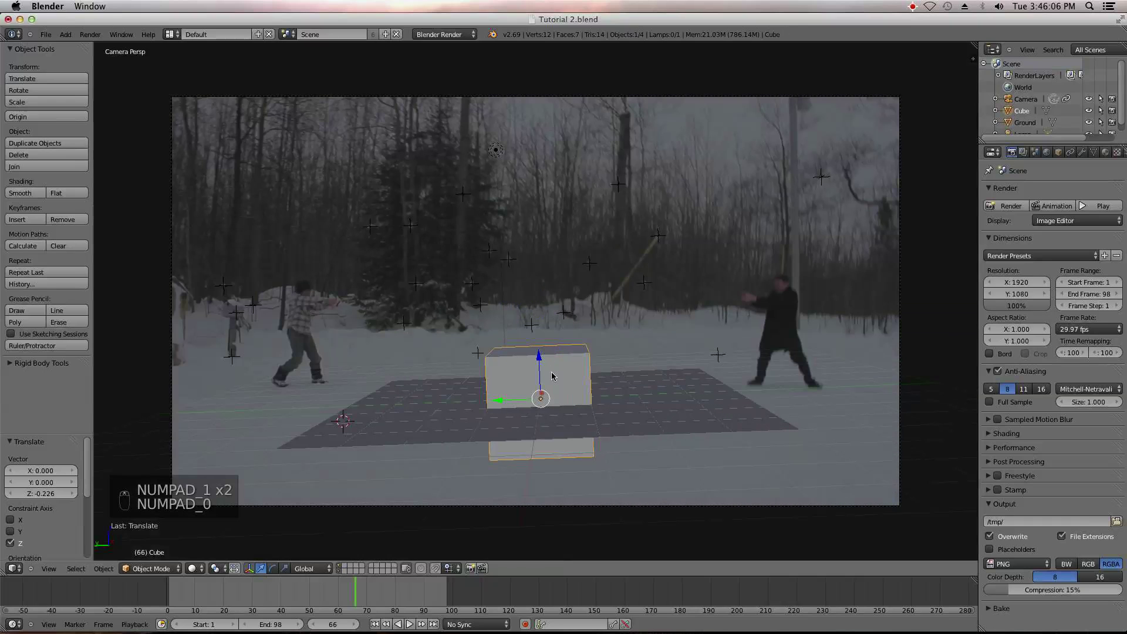
key("Tab")
left_click_drag(539, 359, 536, 315)
key("KP_1")
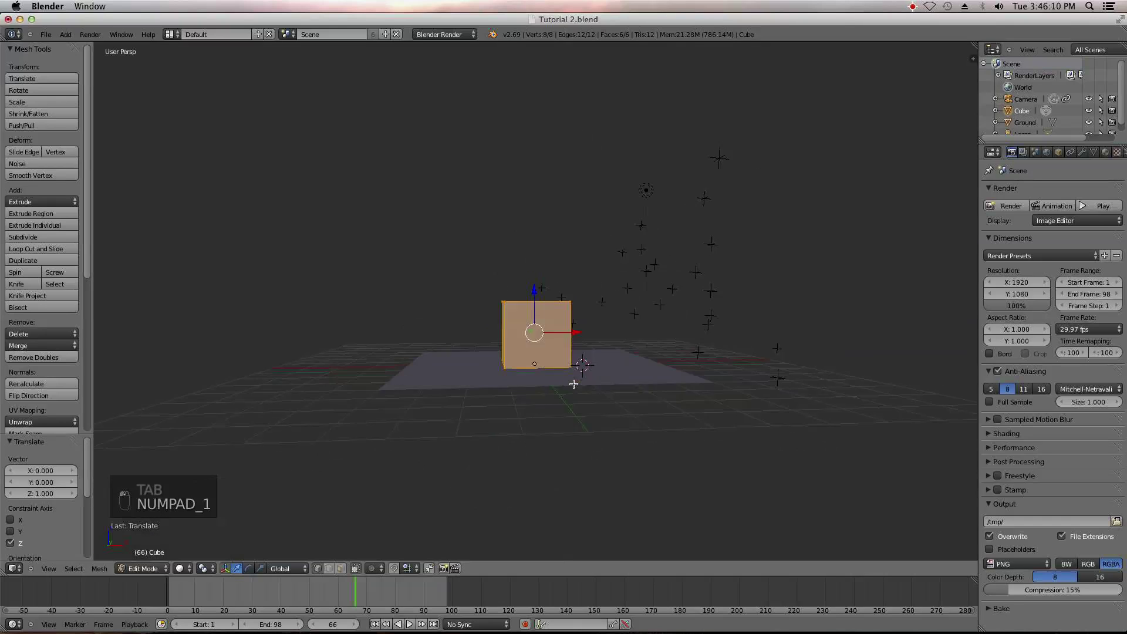
key("KP_5")
key("KP_4")
key("KP_0")
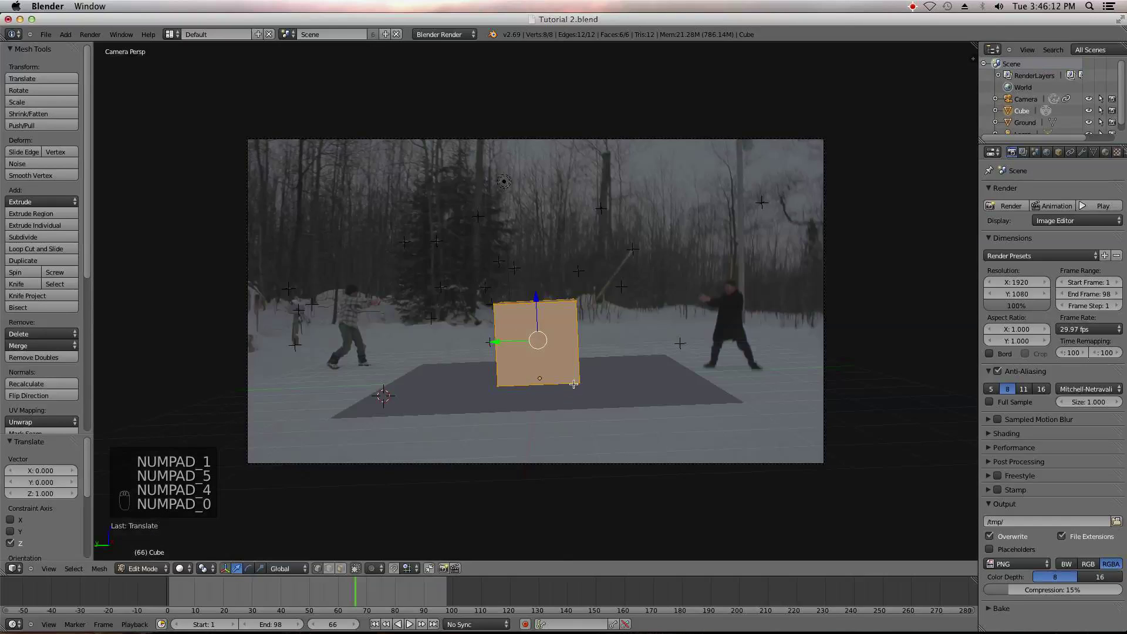
- Return to Object Mode and scale the whole cube by about 1.815
key("s")
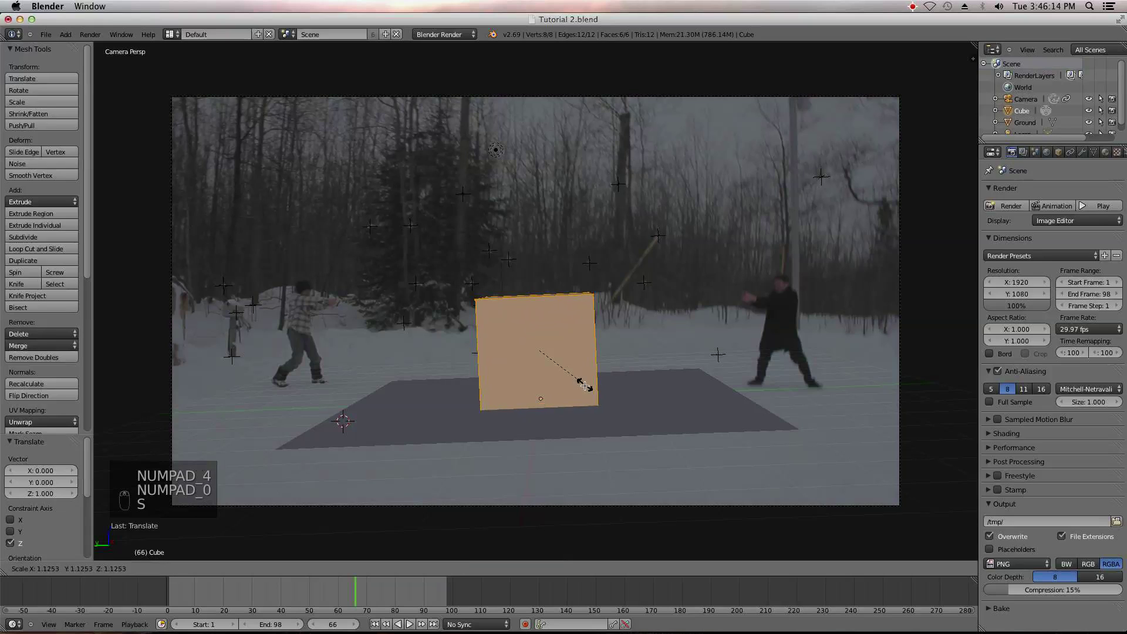
key("Tab")
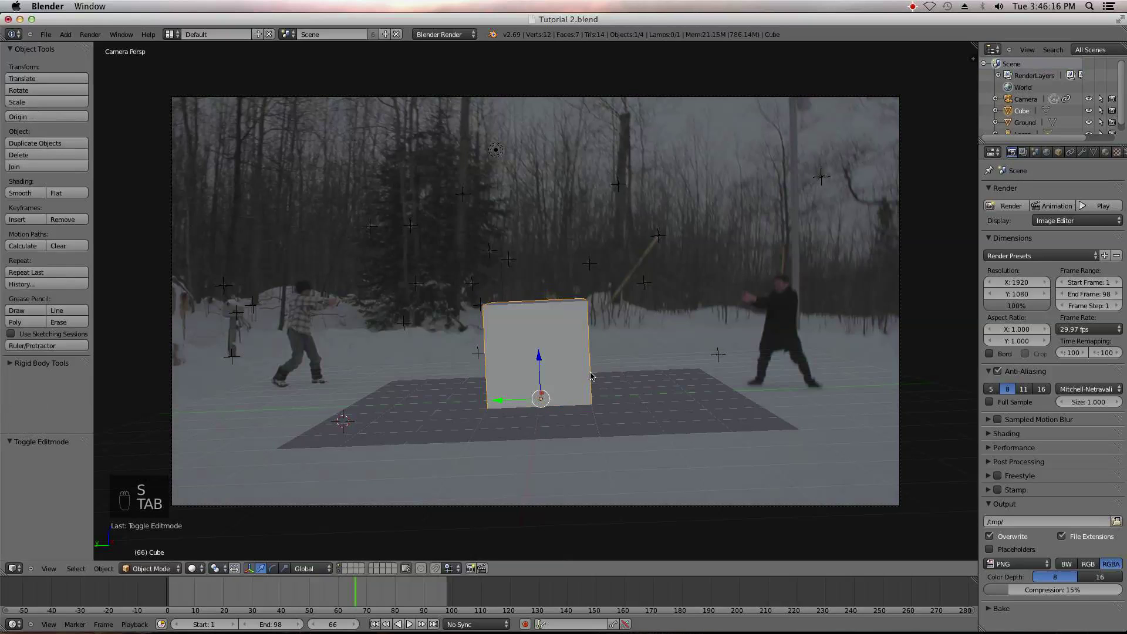
key("s")
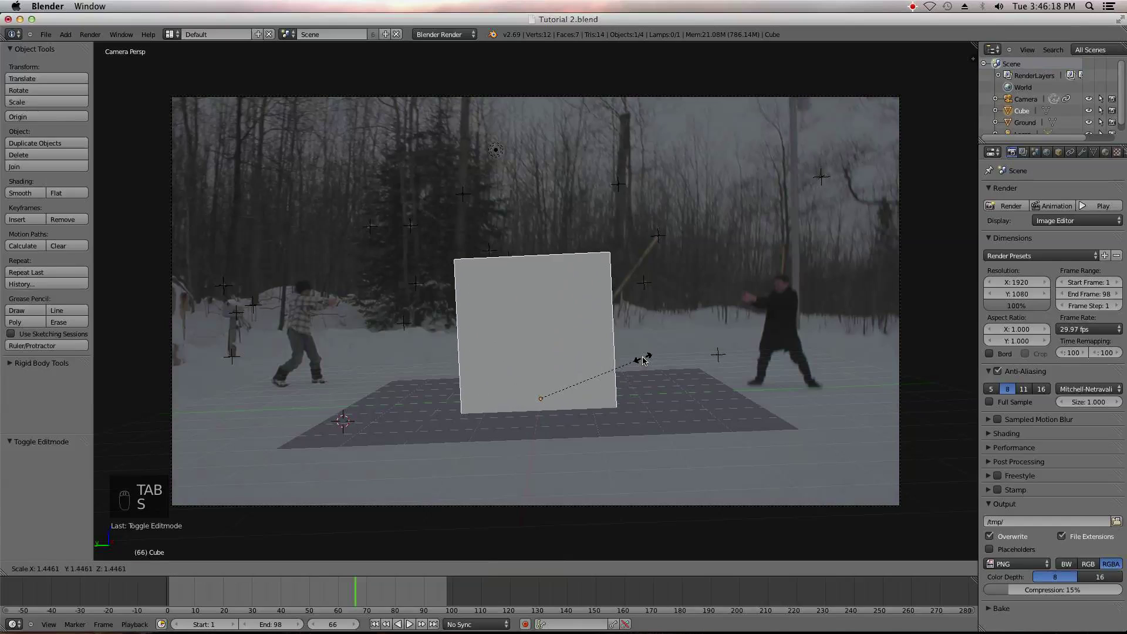
left_click(671, 354)
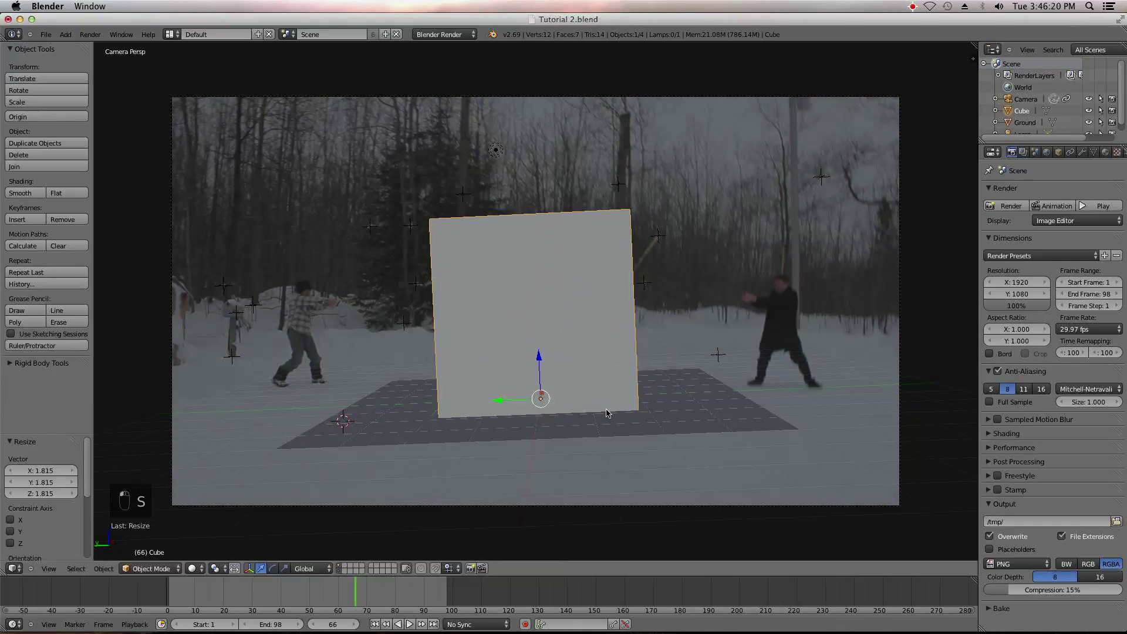
key("s")
key("x")
key("z")
key("Escape")
key("g")
key("z")
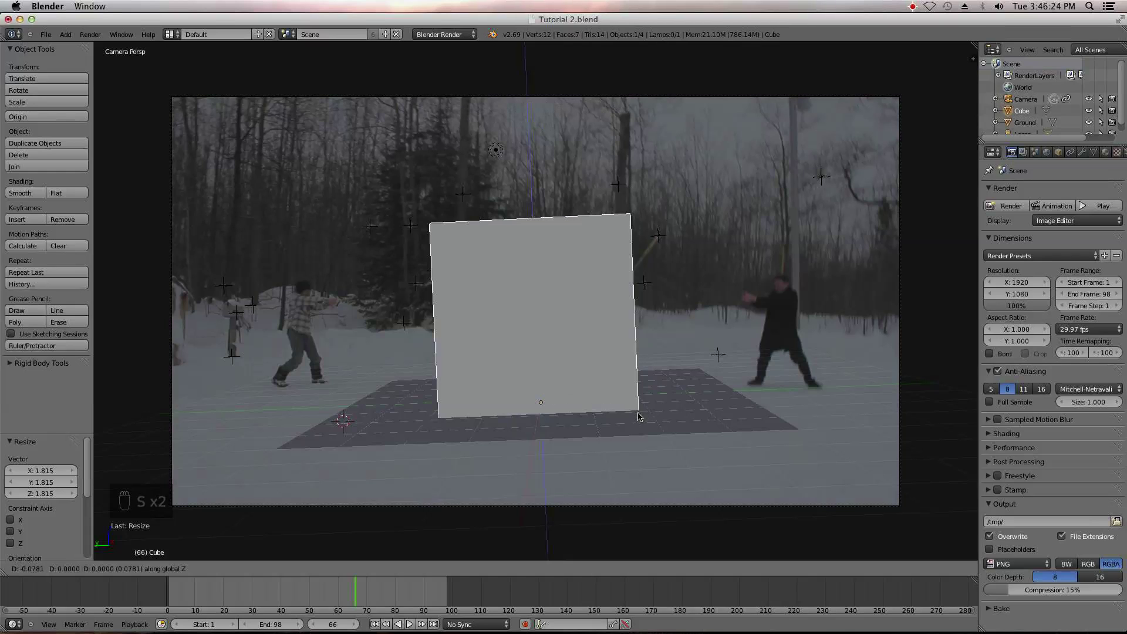
- Stretch the cube by about 2.722 along Y so it spans both duelists, and display the scene as wireframe
key("s")
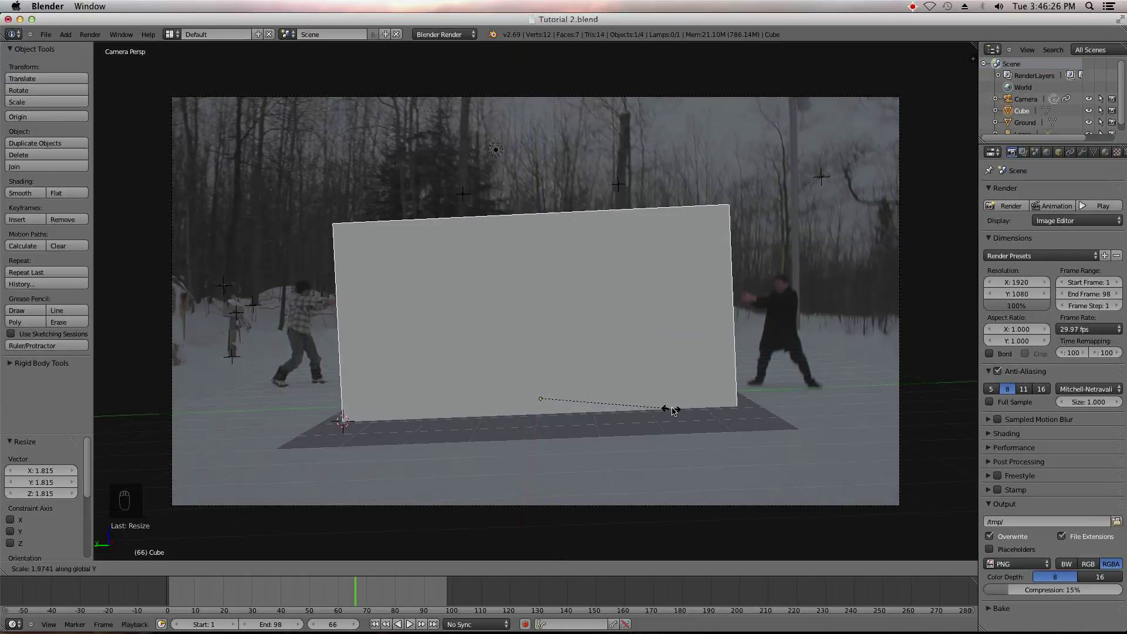
left_click(722, 399)
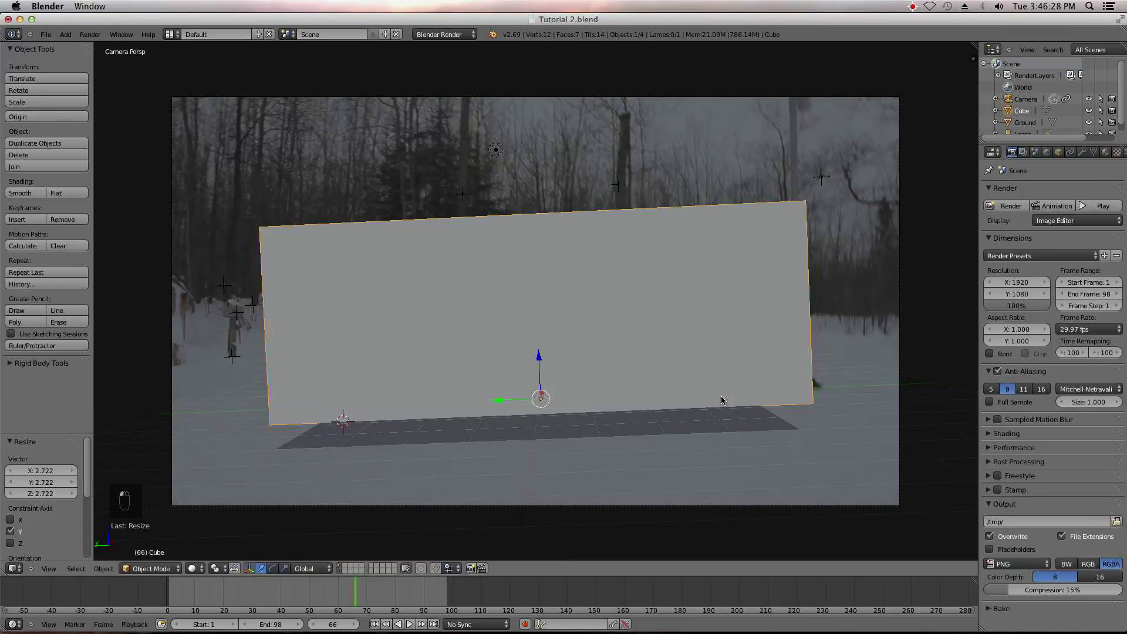
key("z")
scroll(722, 400, "down", 3)
middle_click_drag(720, 403, 590, 425)
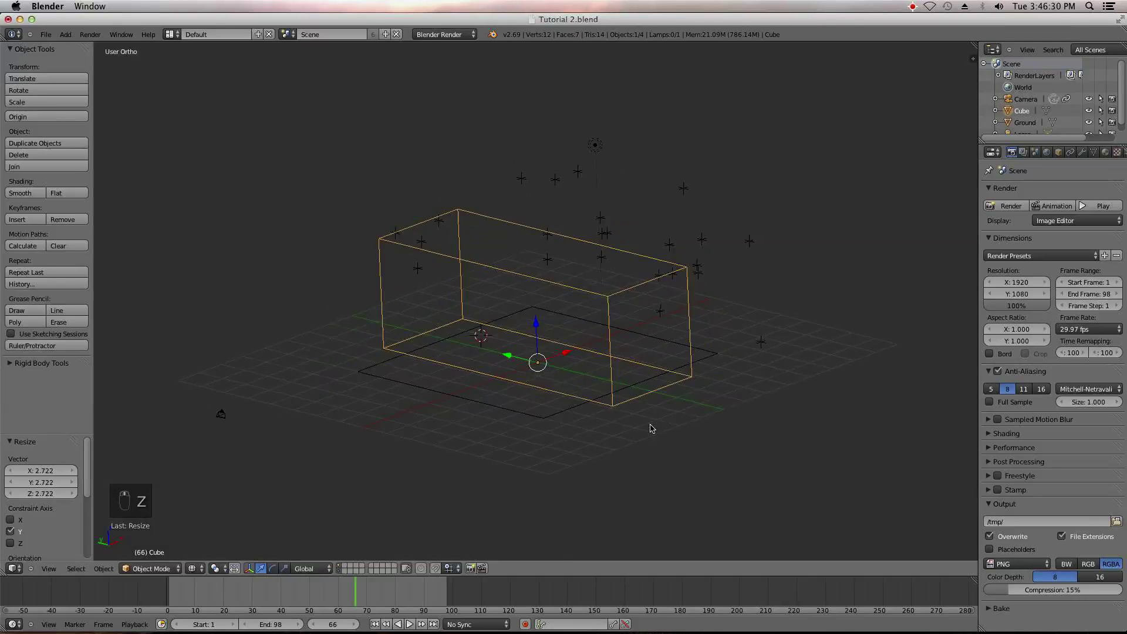
key("KP_1")
key("KP_0")
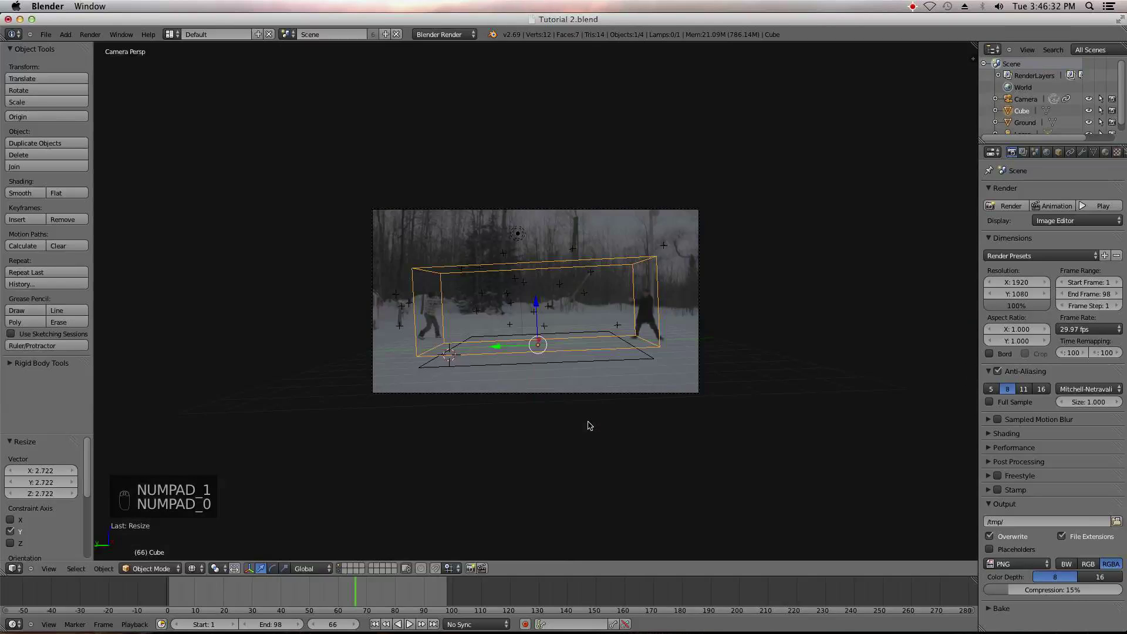
- Deselect all objects and return to frame 1 in the camera view
key("a")
key("a")
scroll(543, 343, "up", 4)
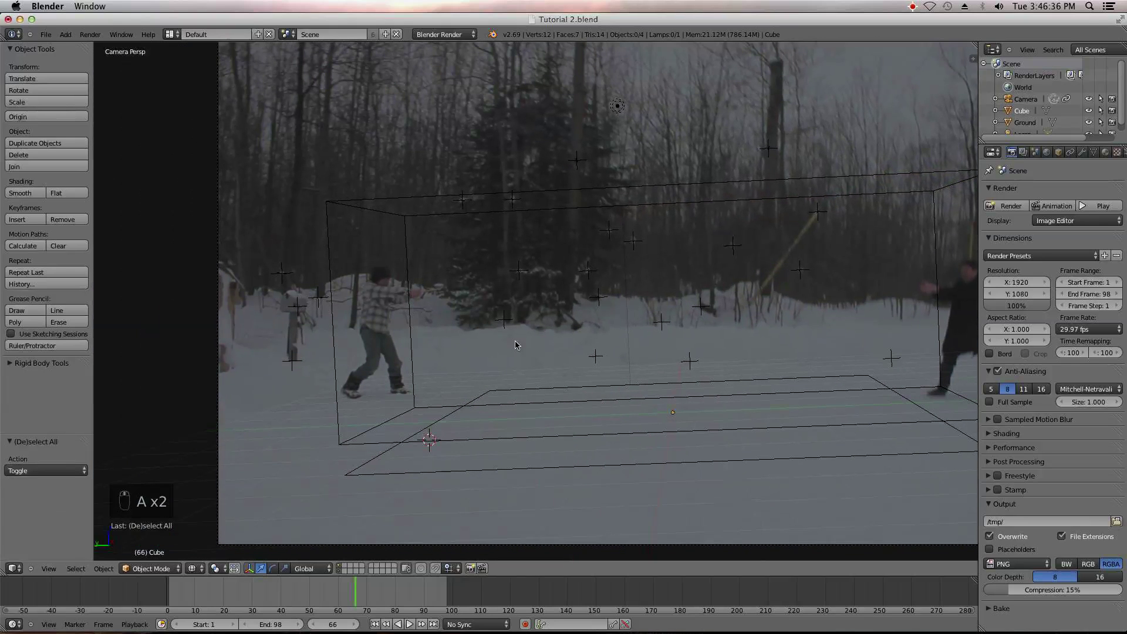
left_click(374, 624)
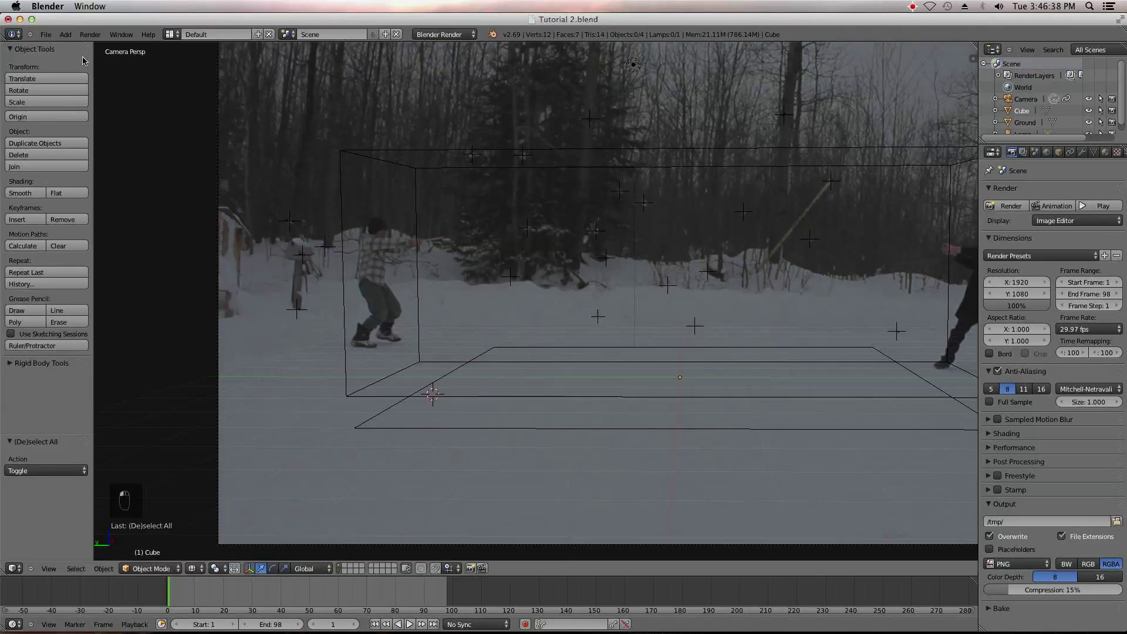
left_click(46, 34)
- Place the 3D cursor on the tip of the plaid-shirted duelist's wand, aligning its depth from the top view
scroll(530, 369, "up", 2)
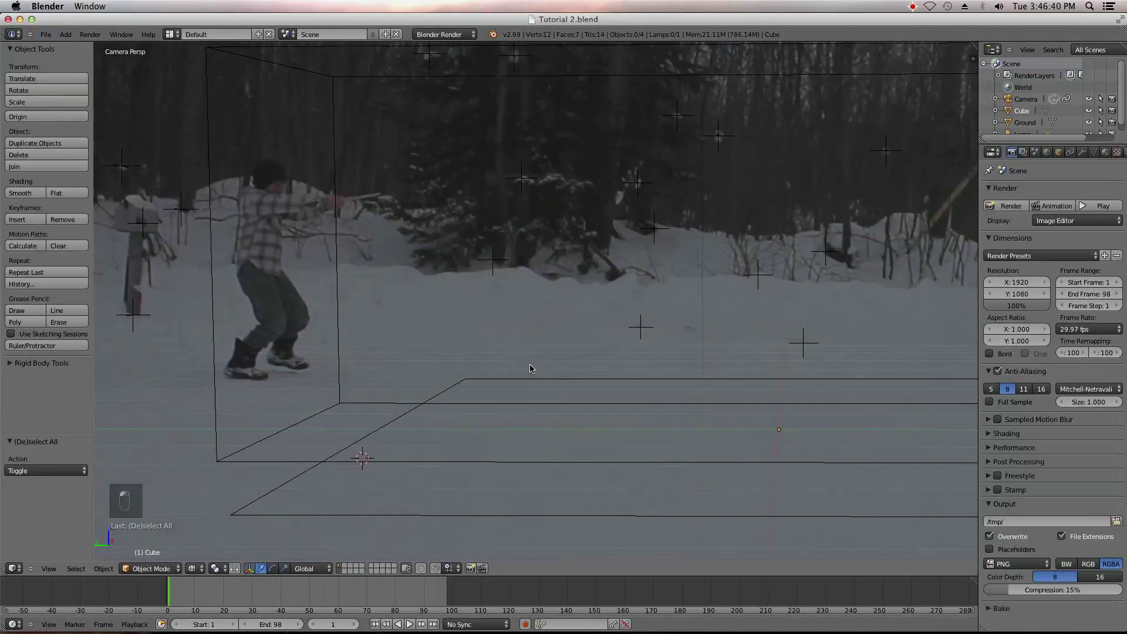
scroll(601, 369, "up", 5)
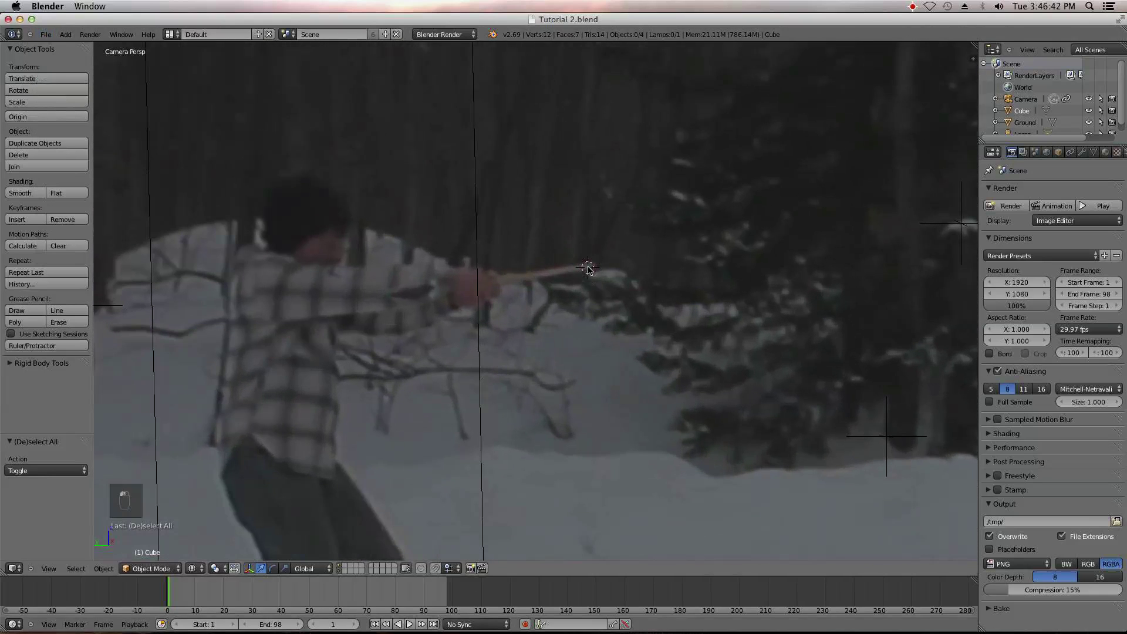
scroll(599, 300, "down", 2)
scroll(599, 300, "down", 2)
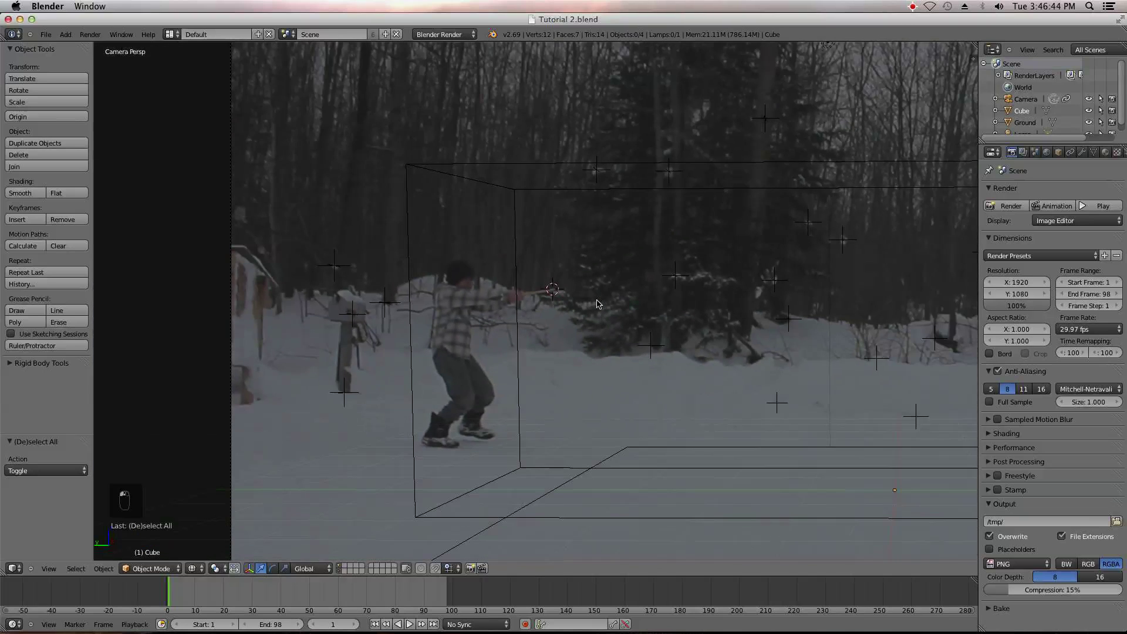
key("KP_7")
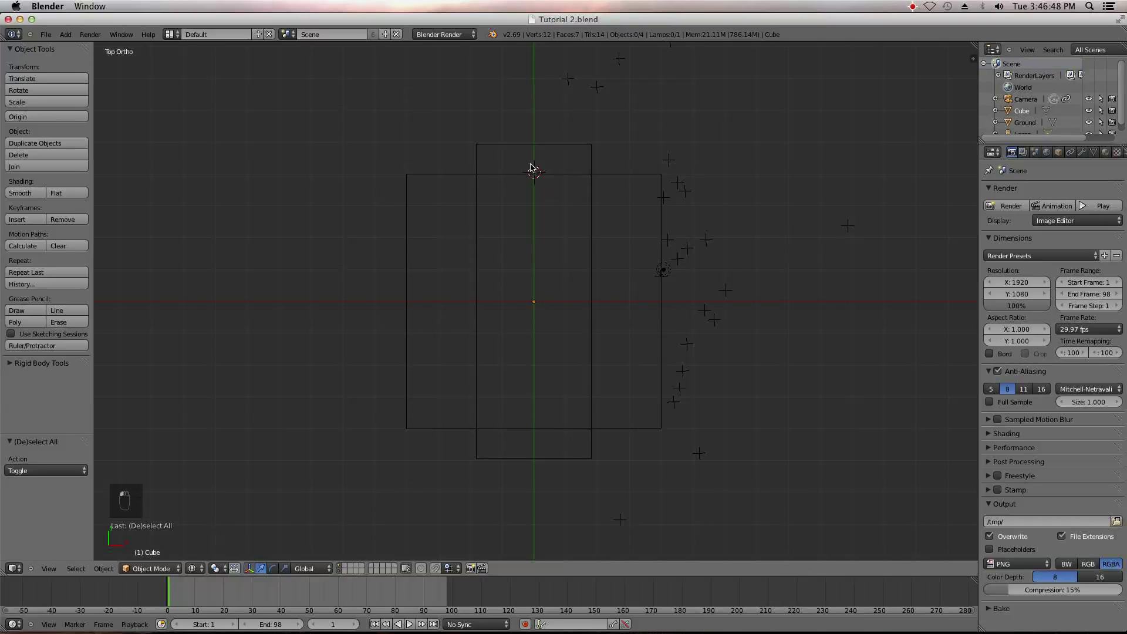
key("KP_1")
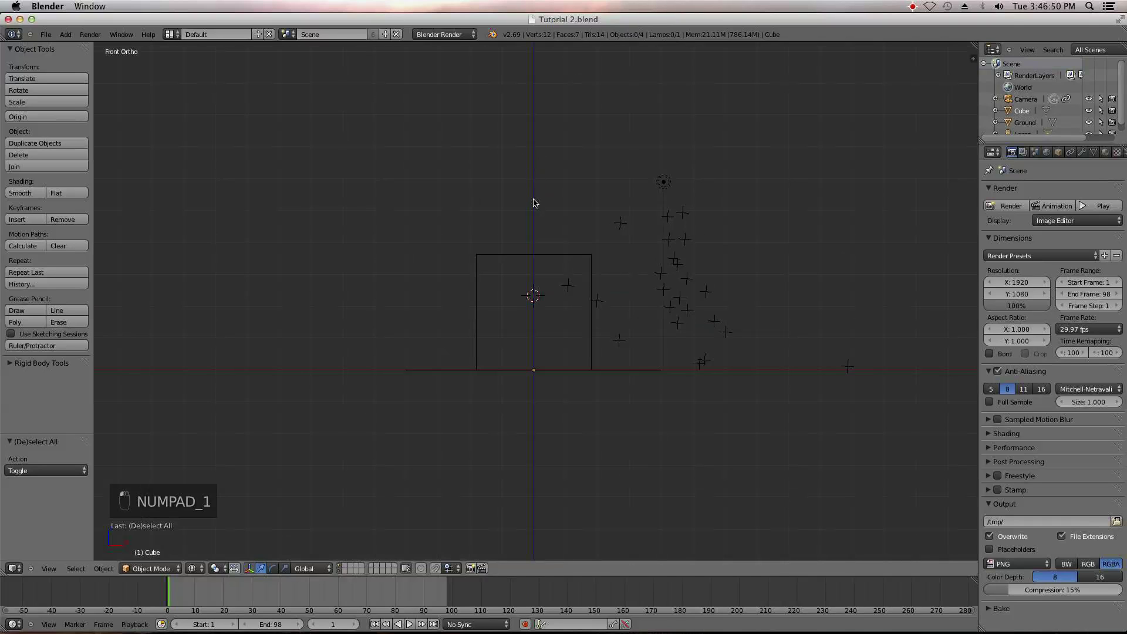
key("KP_0")
scroll(535, 330, "up", 3)
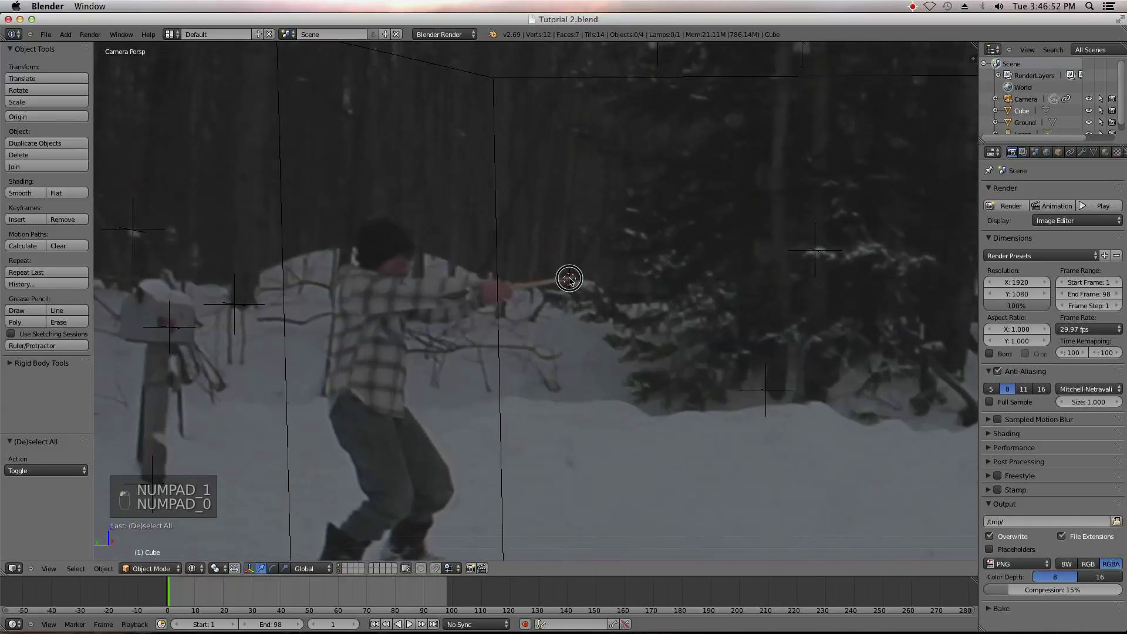
- Add a UV sphere at the 3D cursor and scale it down successively by about 0.157, 0.260 and 0.664
key("shift+a")
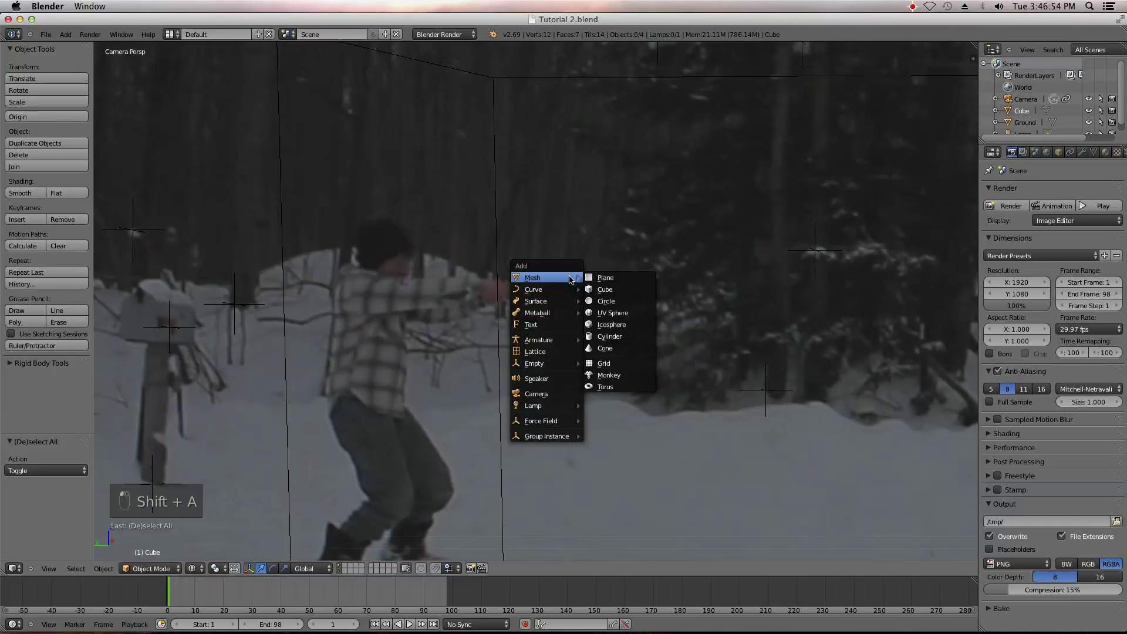
left_click(621, 312)
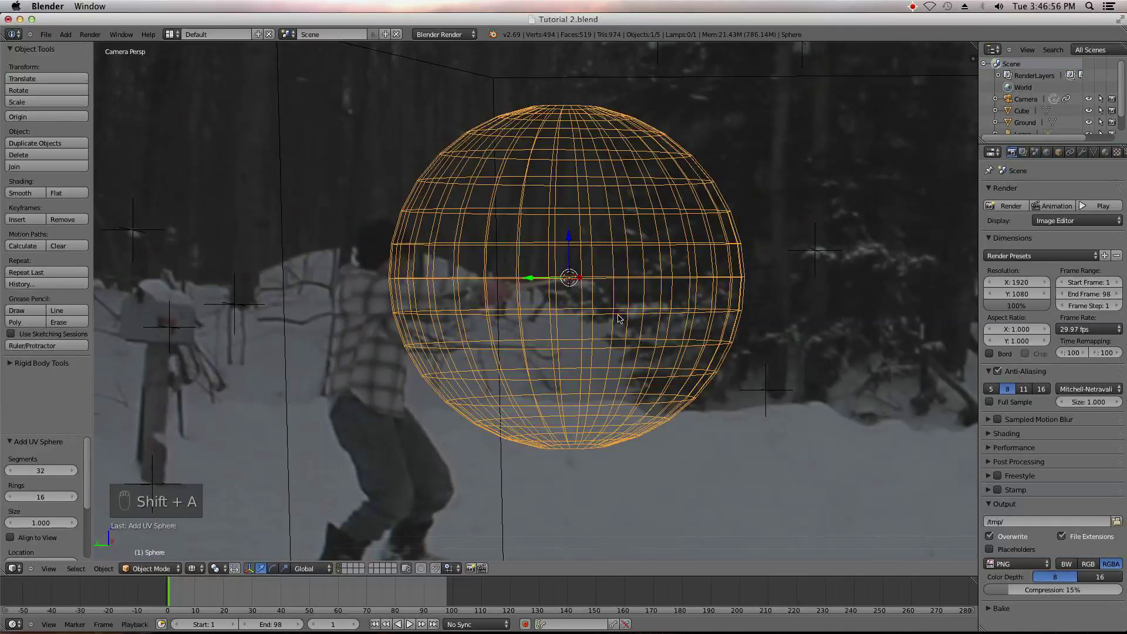
key("s")
left_click(605, 298)
key("s")
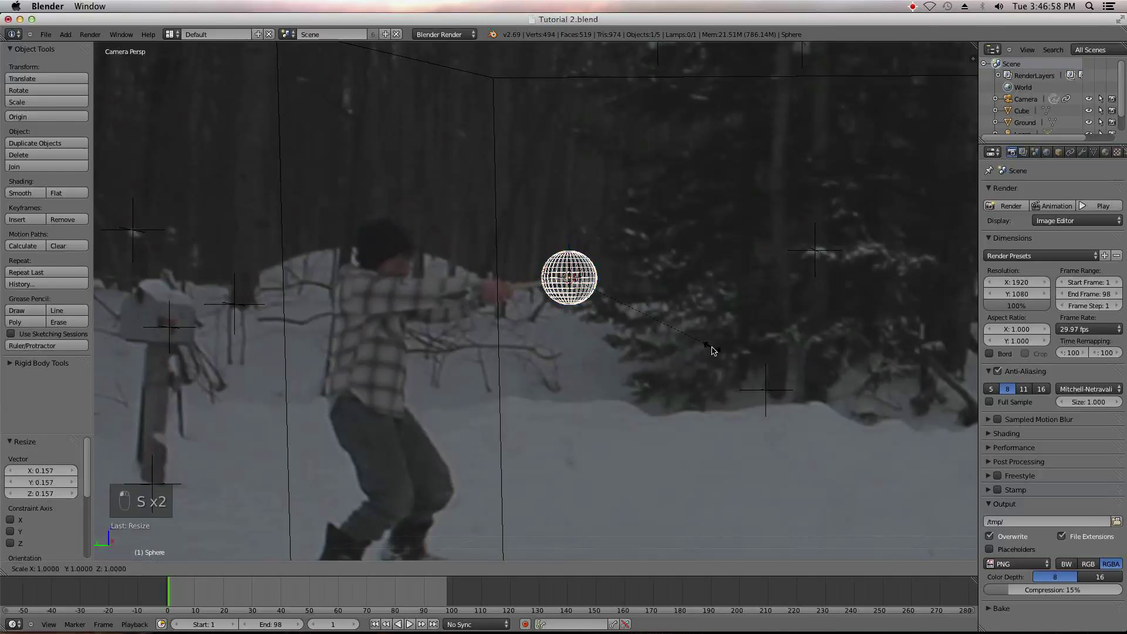
left_click(601, 295)
key("s")
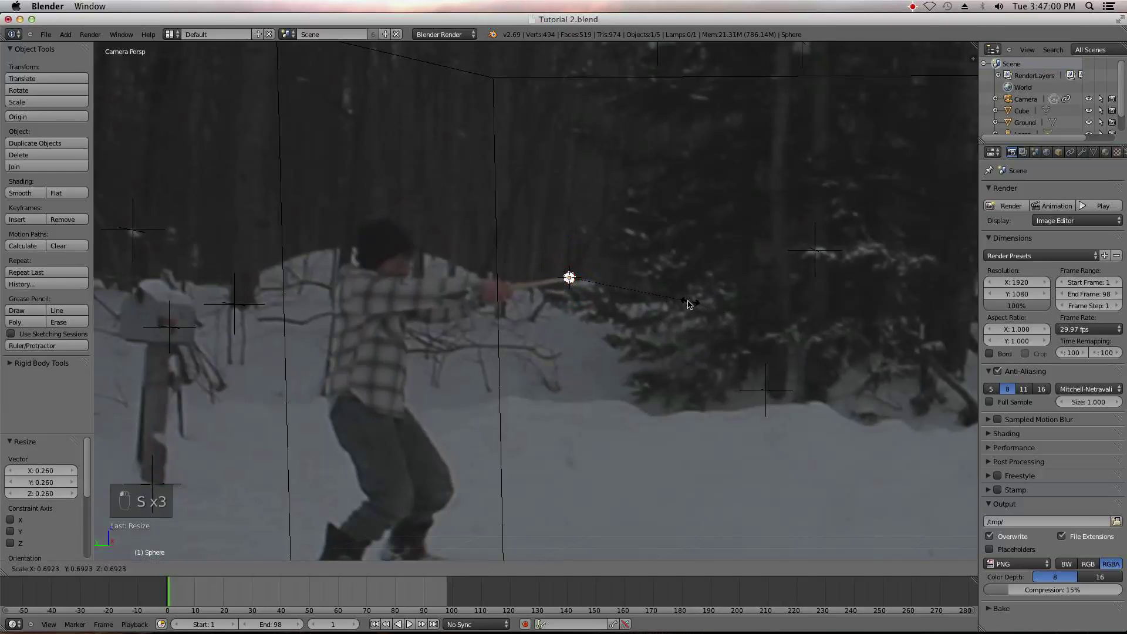
left_click(691, 304)
- Shrink the sphere a little more and shift it about -0.008 in Y and -0.001 in Z onto the wand tip
scroll(690, 304, "up", 5)
key("s")
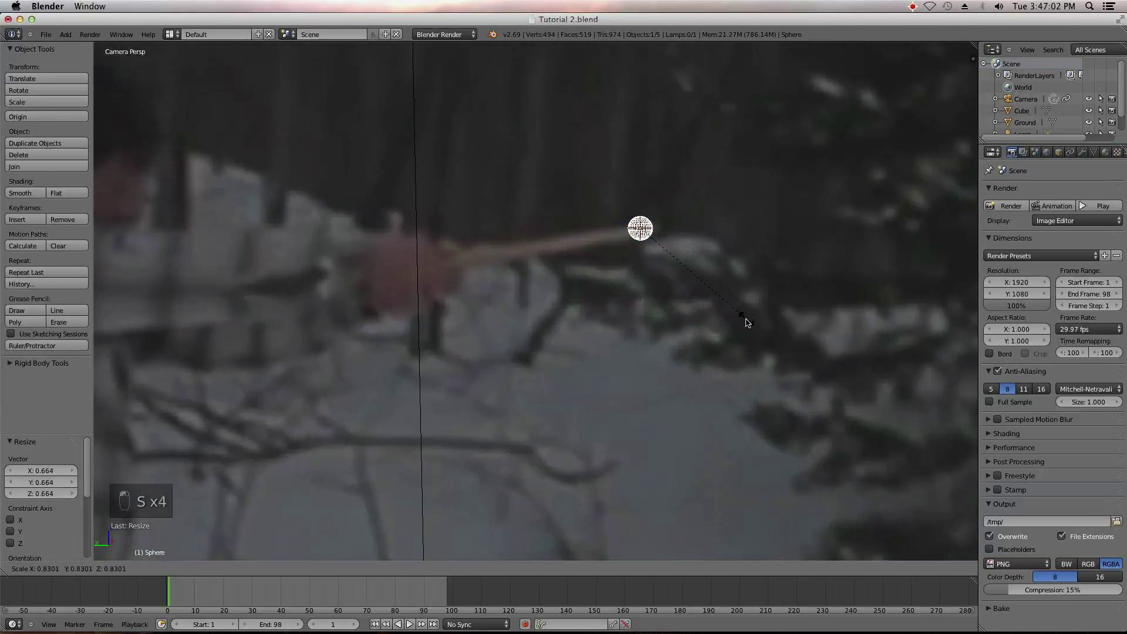
key("g")
left_click(762, 327)
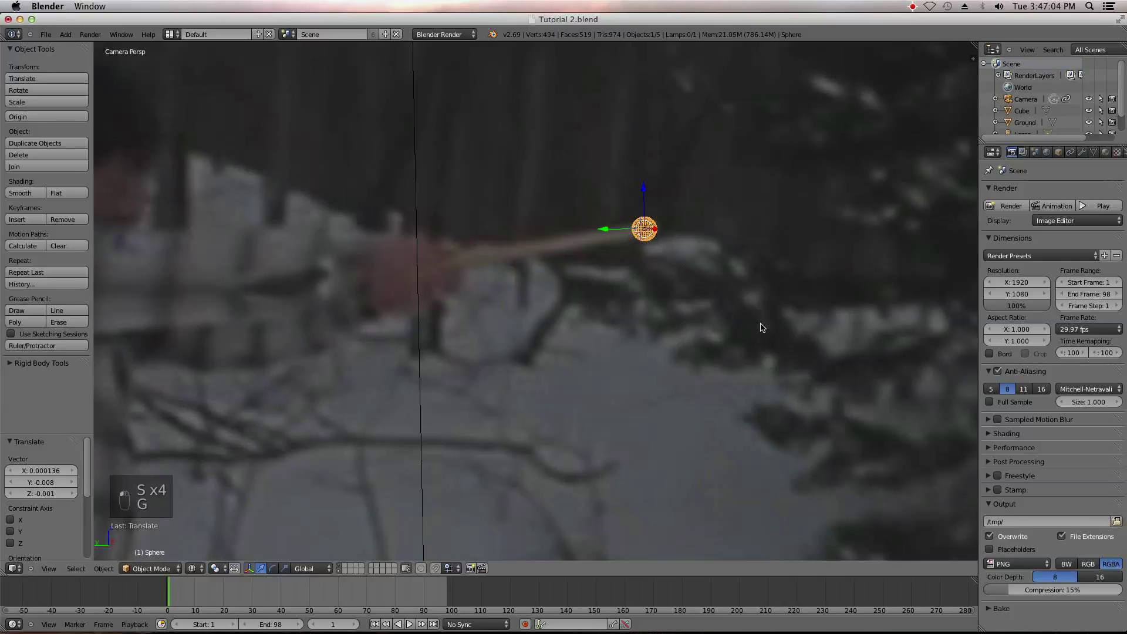
- Enable automatic keyframing, key the sphere's position on the wand tip at frame 1, and advance to frame 2
left_click(524, 624)
key("g")
left_click(617, 266)
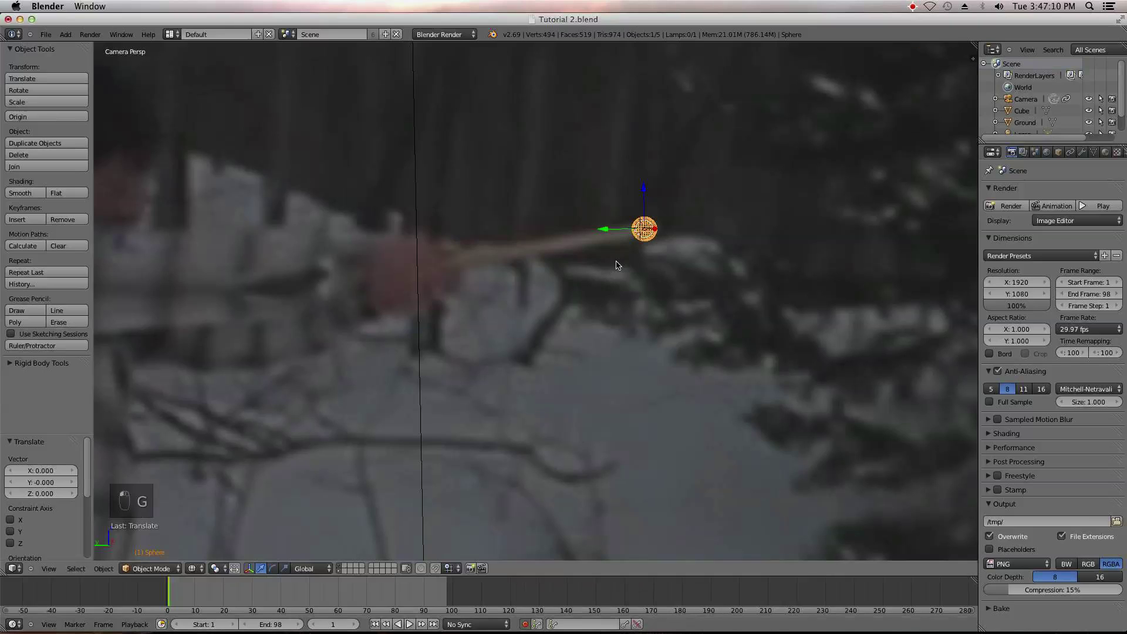
key("Right")
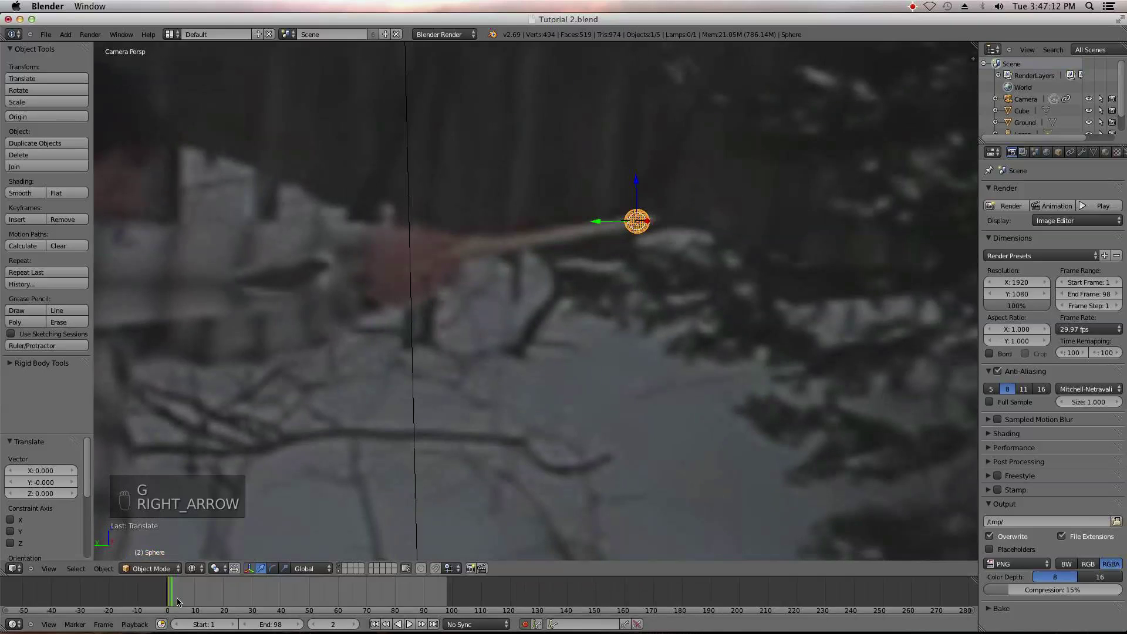
- At frame 8, key the sphere on the wand tip by moving it about -0.056 in Y and -0.065 in Z
key("Left")
key("Right")
key("Right")
key("Right")
key("Right")
key("Right")
key("Right")
key("Right")
key("Right")
key("Right")
key("Right")
key("Right")
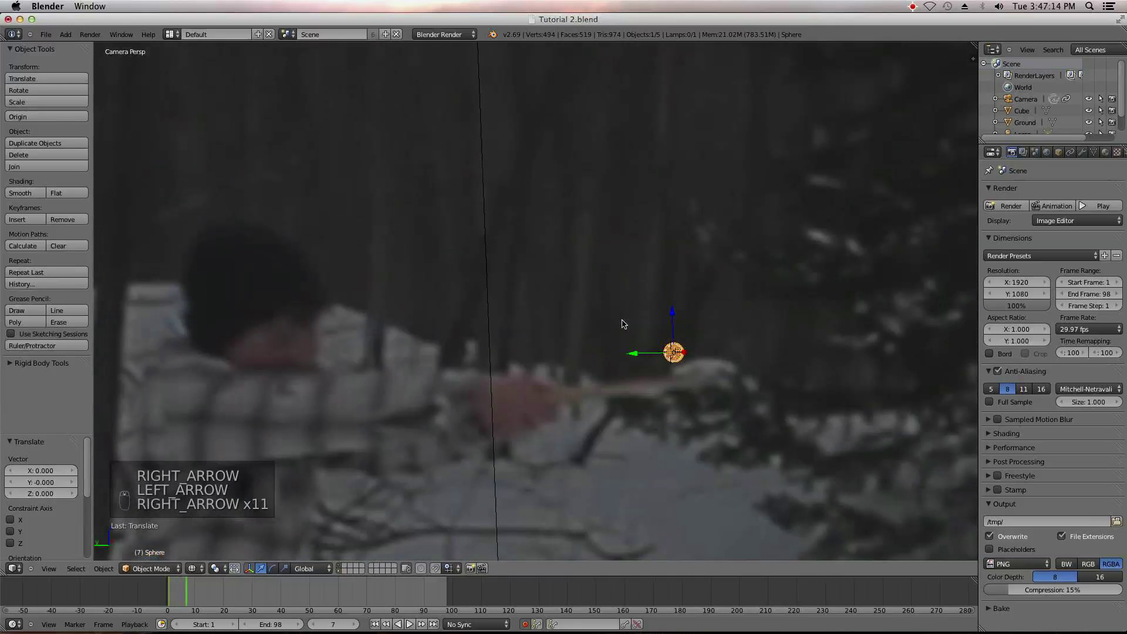
key("Right")
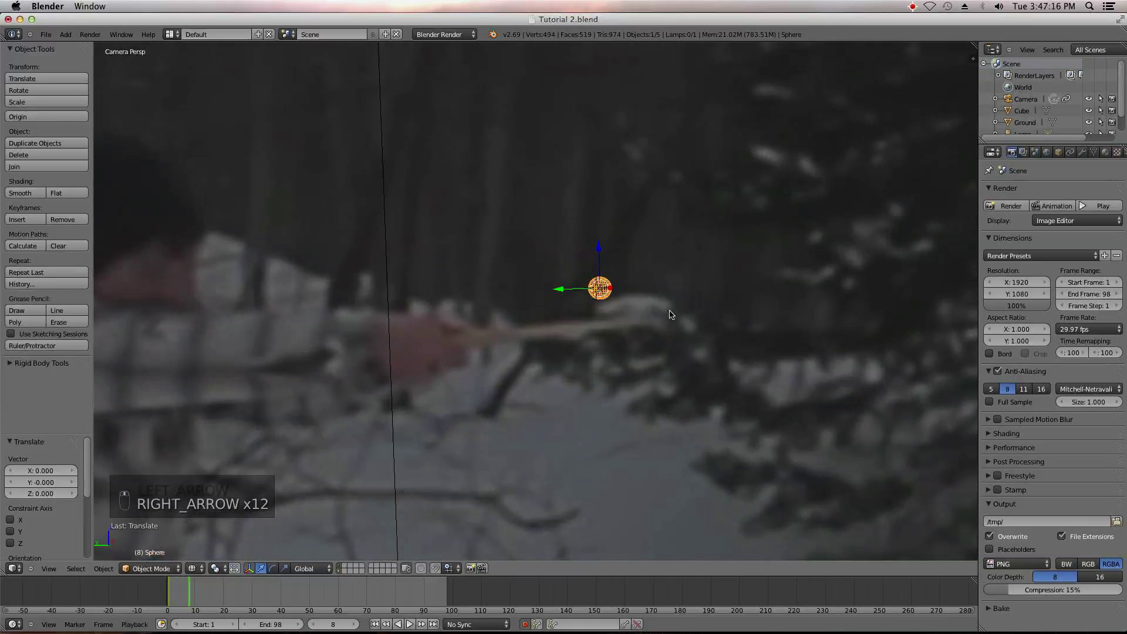
key("g")
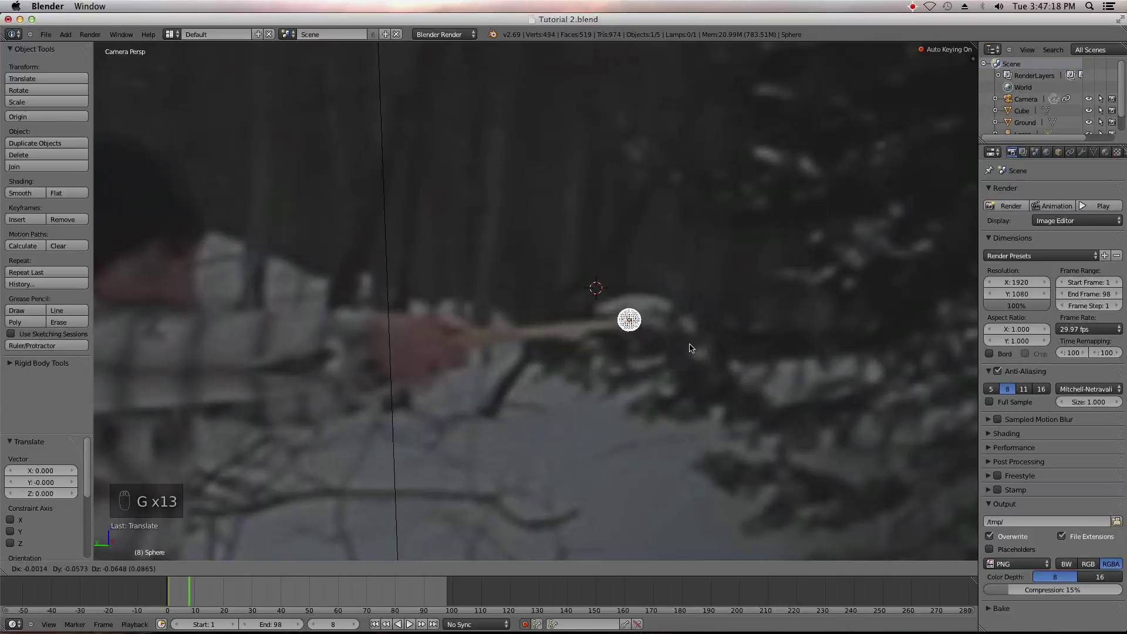
left_click(691, 348)
- At frame 13, key the sphere on the wand tip by moving it about 0.028 in Y and 0.010 in Z
key("Right")
key("Right")
key("Right")
key("Right")
key("Right")
key("Right")
key("Right")
key("Right")
key("Right")
key("Right")
key("Right")
key("Left")
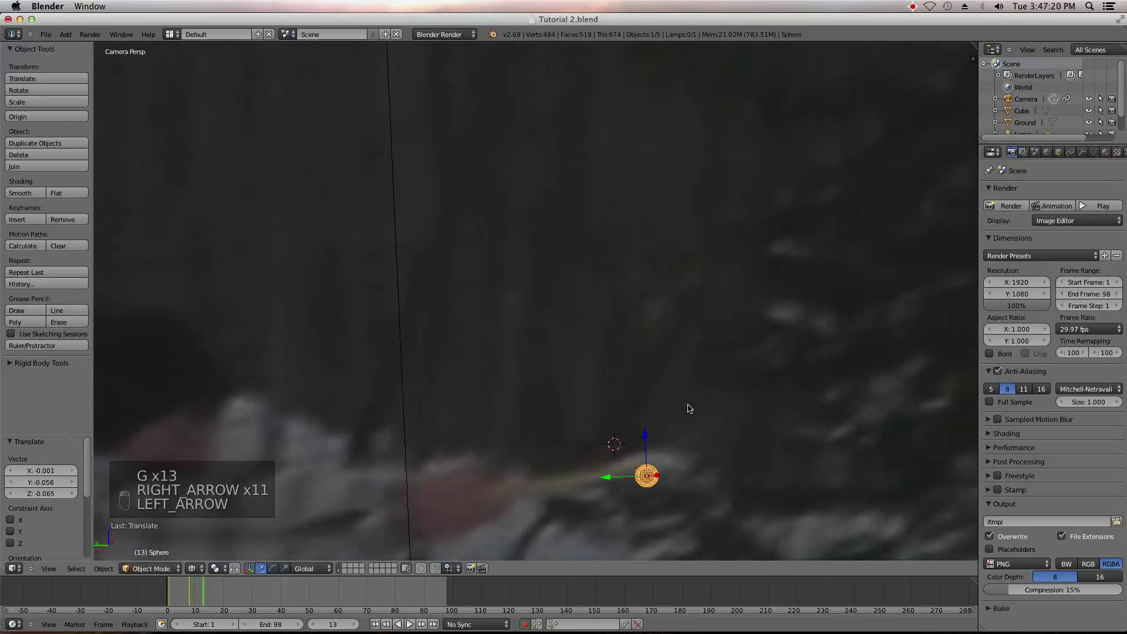
key("g")
left_click(676, 450)
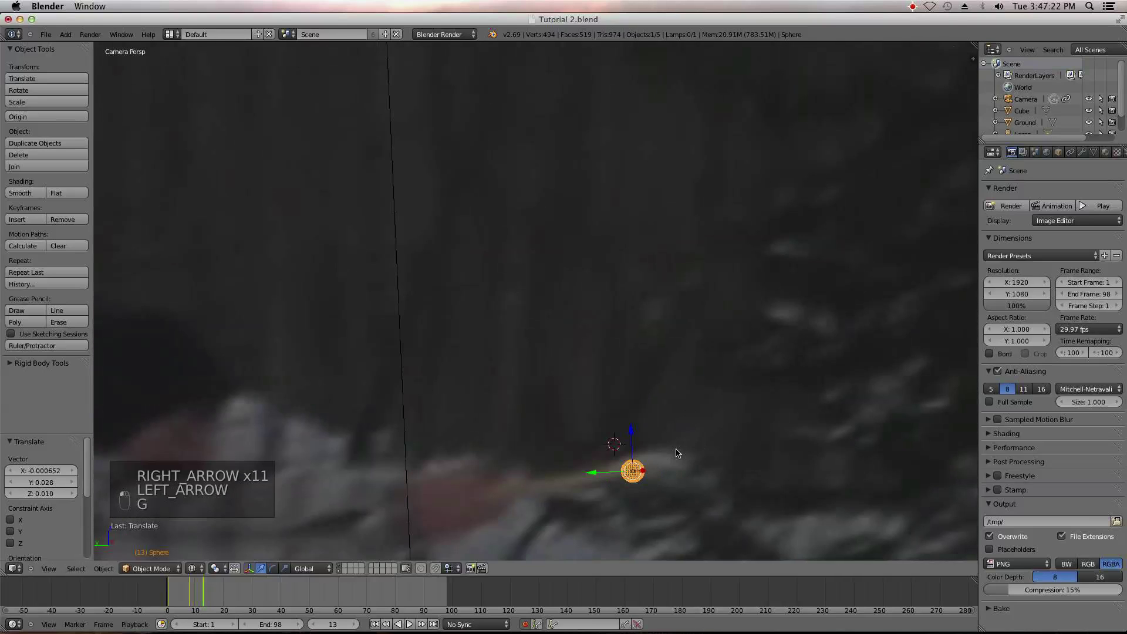
- At frame 16, key the sphere on the wand tip by moving it about -0.105 in Y and -0.065 in Z
key("Right")
key("Right")
key("Right")
key("Right")
key("Right")
key("g")
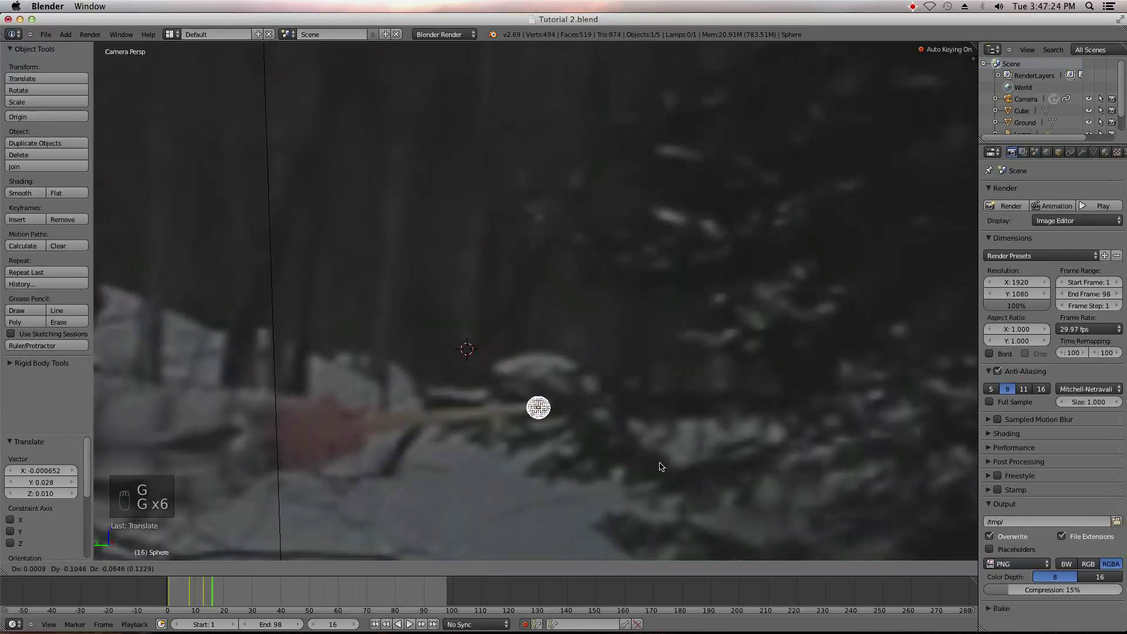
left_click(661, 467)
- At about frame 20, key the sphere on the wand tip with a shift of about 0.007 in Y and 0.008 in Z
key("Right")
key("Right")
key("Right")
key("Right")
key("g")
left_click(661, 464)
- At frame 24, key the sphere on the wand tip by moving it about 0.011 in Y and 0.021 in Z
key("Right")
key("Right")
key("Right")
key("Right")
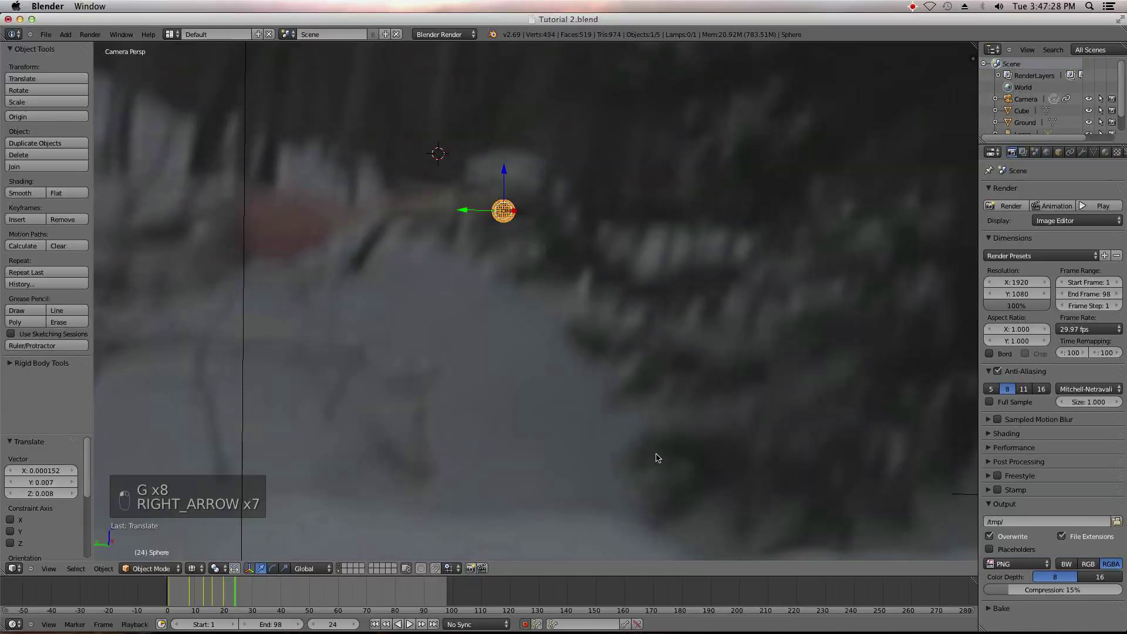
key("g")
left_click(650, 448)
- At frame 31, key the sphere on the wand tip by moving it about -0.055 in Y and 0.002 in Z
key("Right")
key("Right")
key("Right")
key("Right")
key("Right")
key("Right")
key("Right")
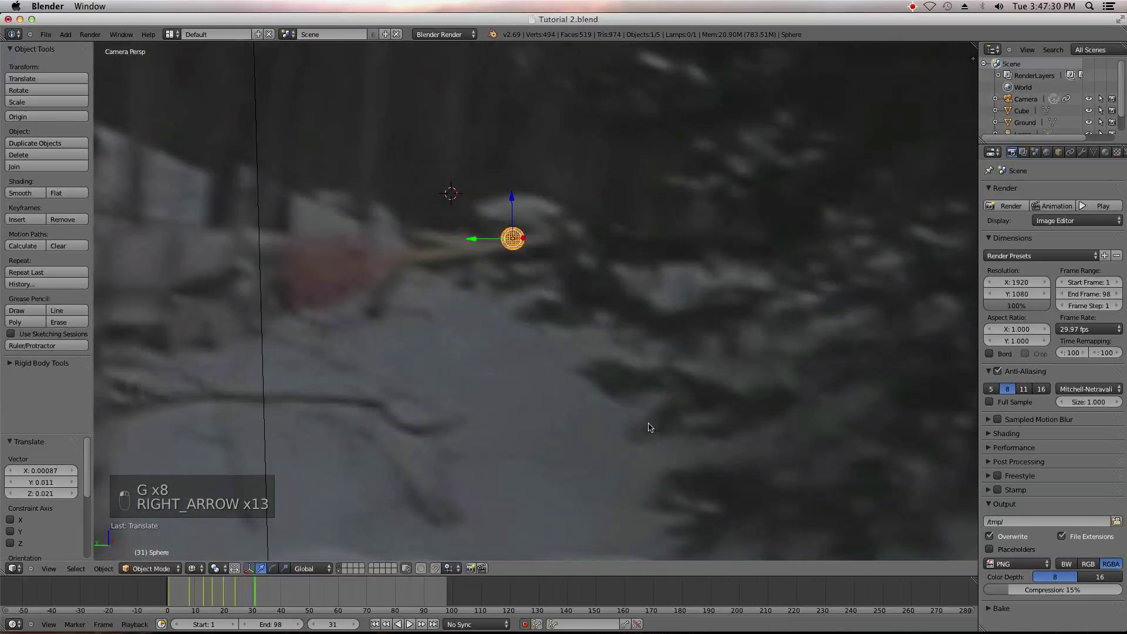
key("g")
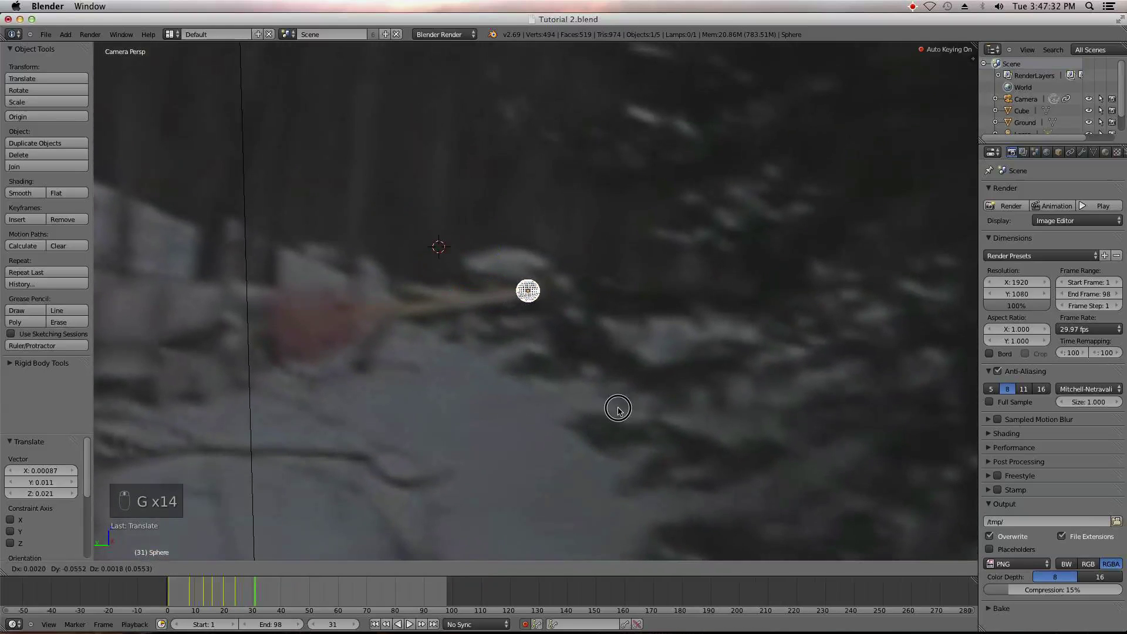
left_click(619, 411)
- At frame 36, key the sphere on the wand tip by moving it about 0.018 in Y and 0.032 in Z
key("Right")
key("Right")
key("Right")
key("Right")
key("Right")
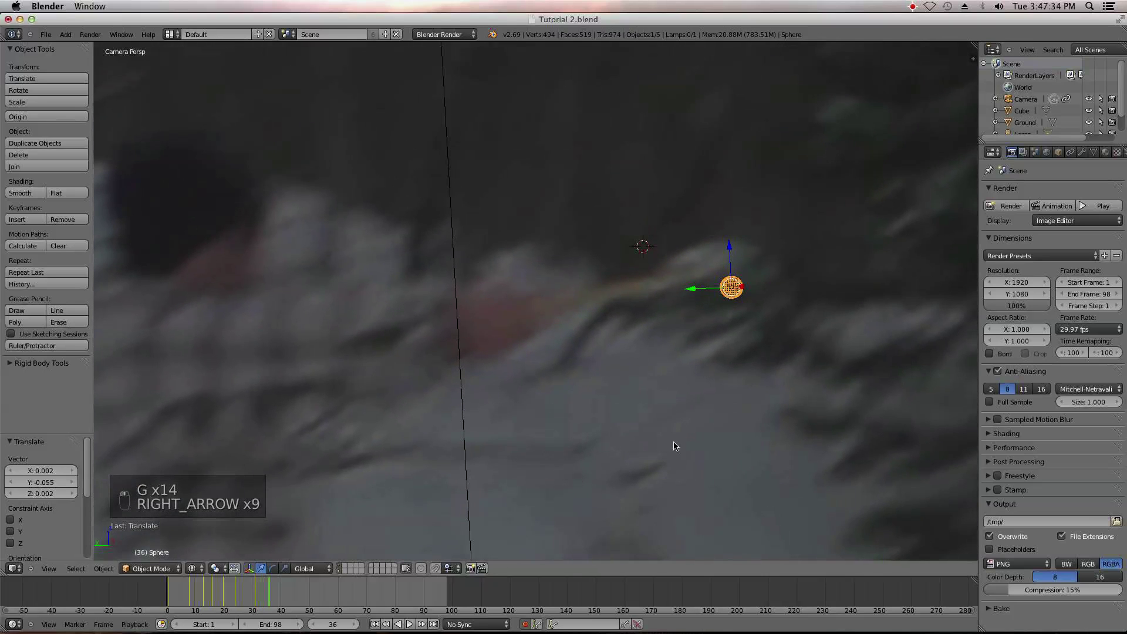
key("g")
left_click(671, 428)
- At frame 40, key the sphere on the blurred wand tip by moving it about 0.004 in Y and -0.023 in Z
key("Right")
key("Right")
key("Right")
key("Right")
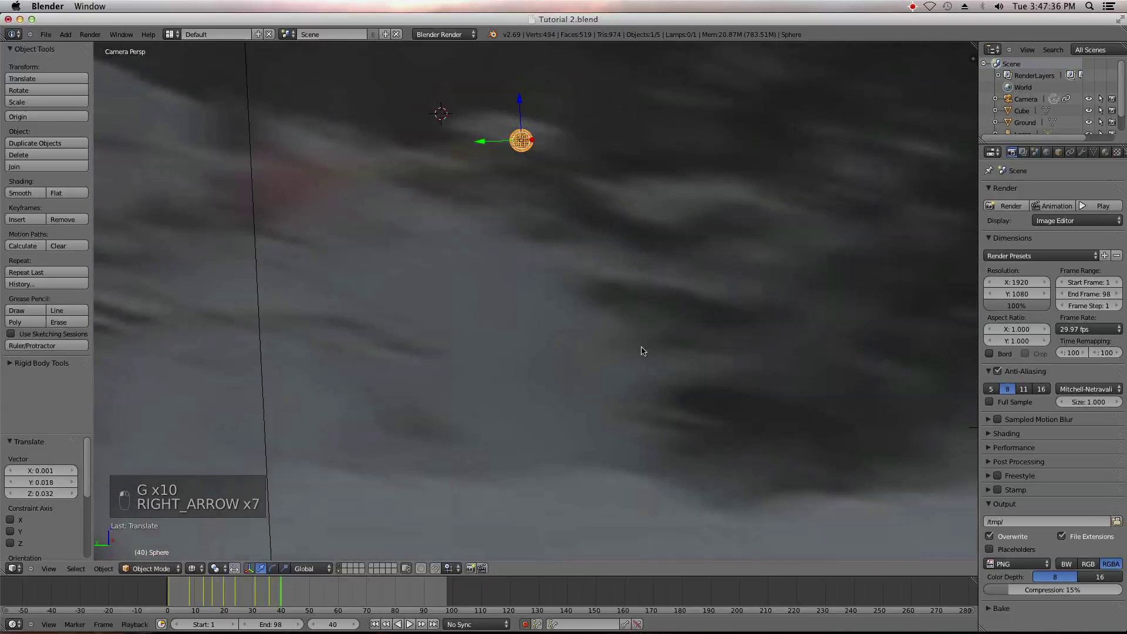
key("g")
left_click(627, 327)
- At frame 43, key the sphere on the wand tip by moving it about 0.008 in Y and 0.062 in Z
key("Right")
key("Right")
key("Right")
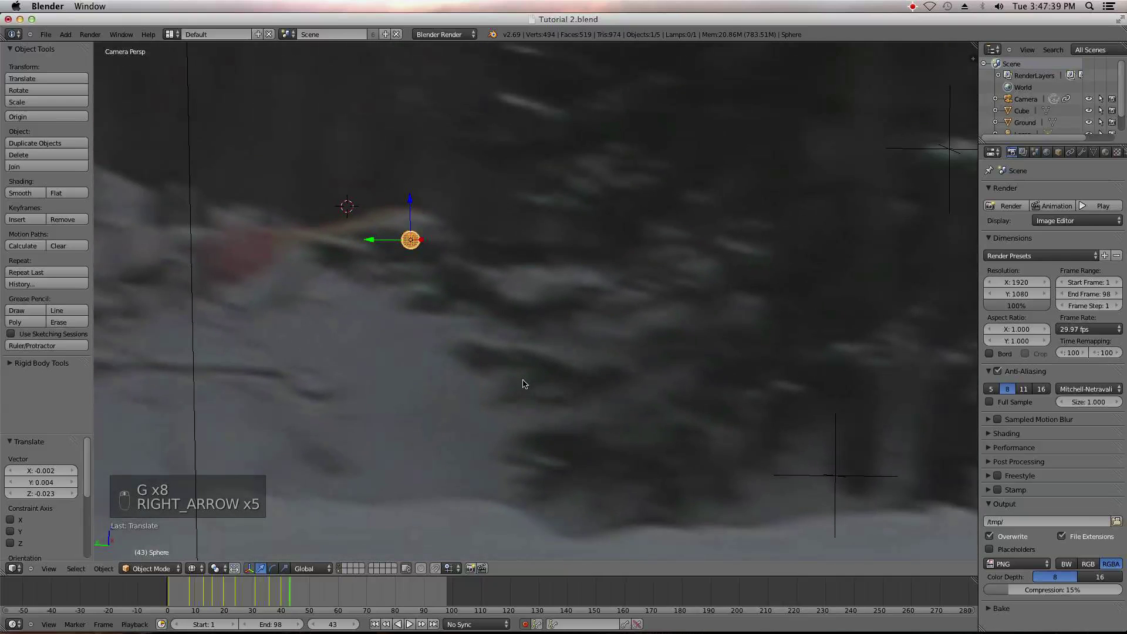
key("g")
left_click(519, 356)
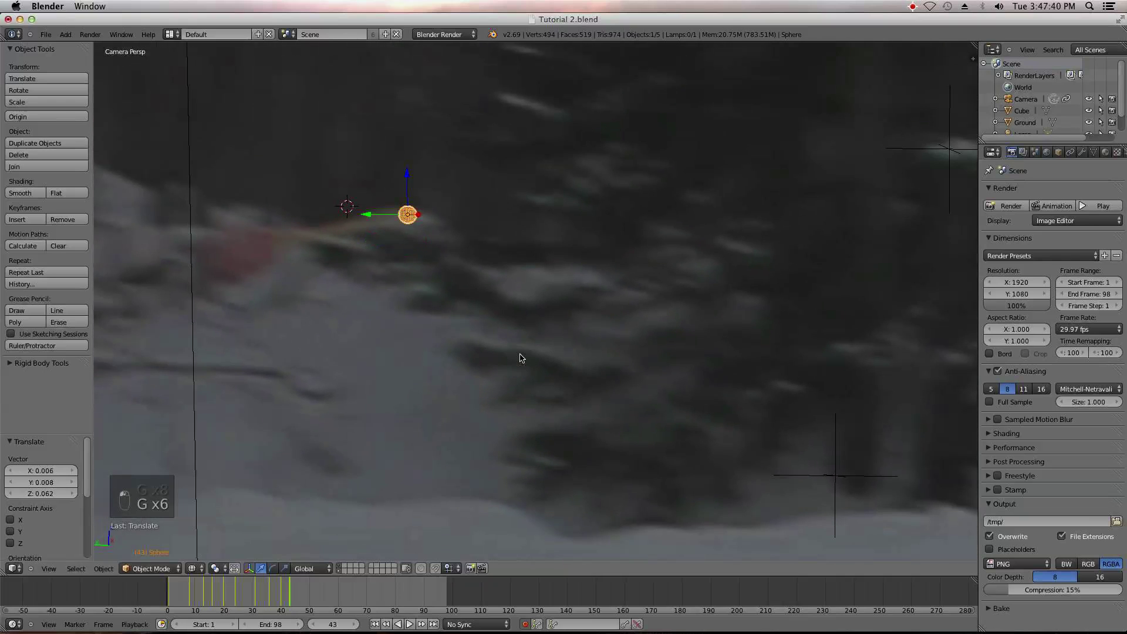
- At frame 46, key the sphere on the wand tip by moving it about -0.086 in Y and -0.061 in Z
key("Right")
key("Right")
key("Right")
key("g")
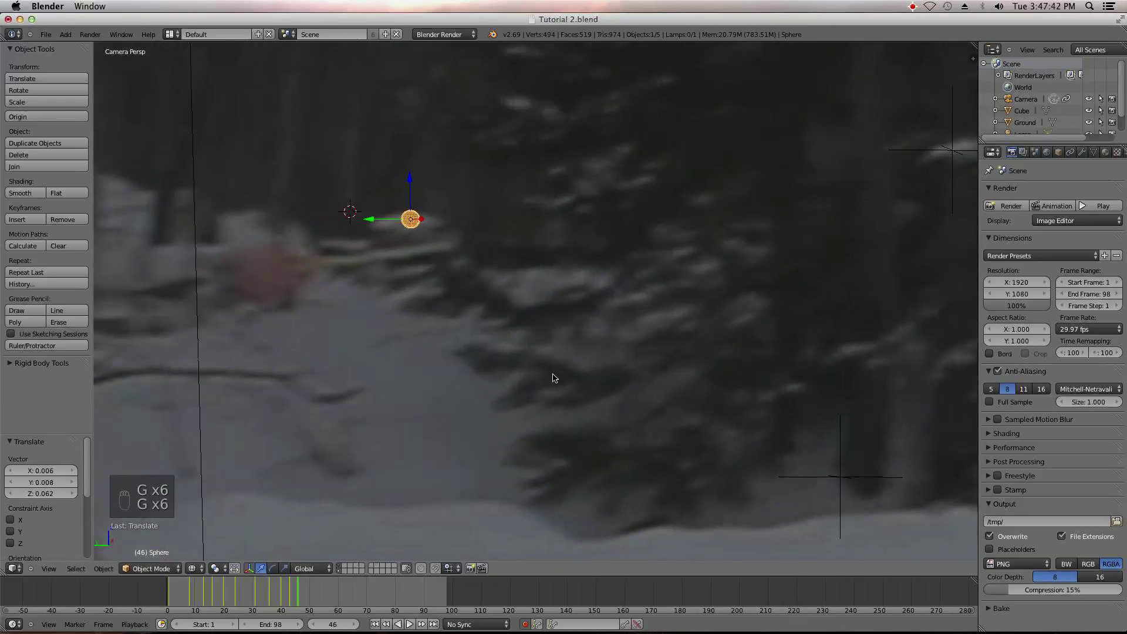
key("g")
left_click(467, 258)
- At frame 51, key the sphere on the wand tip by moving it about 0.018 in Y and -0.023 in Z
key("Right")
key("Right")
key("Right")
key("Right")
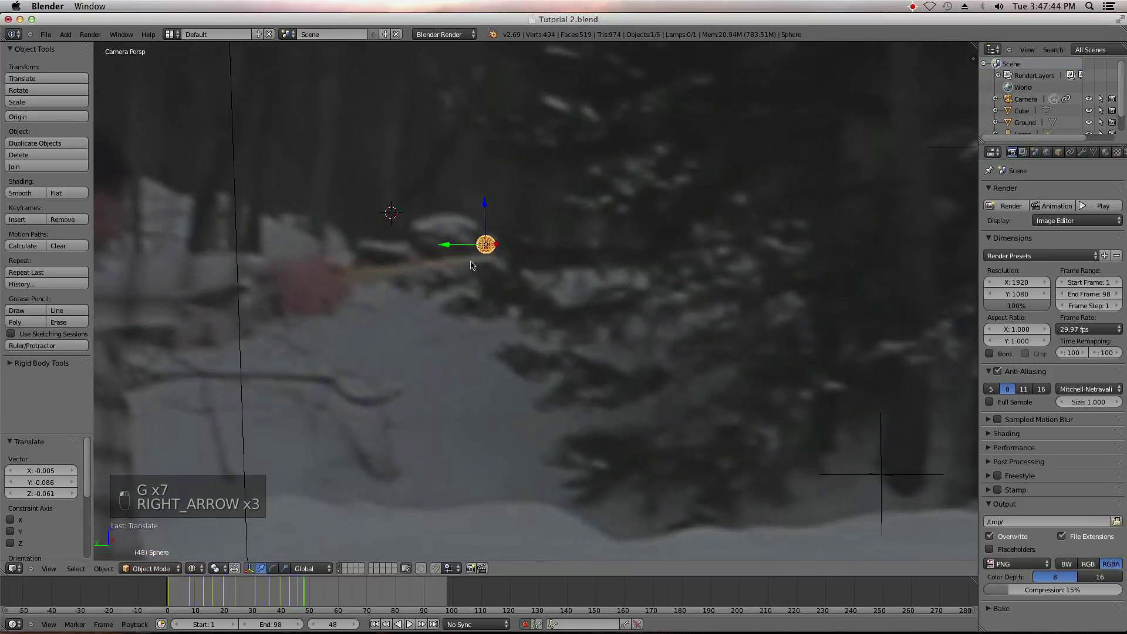
key("Right")
key("g")
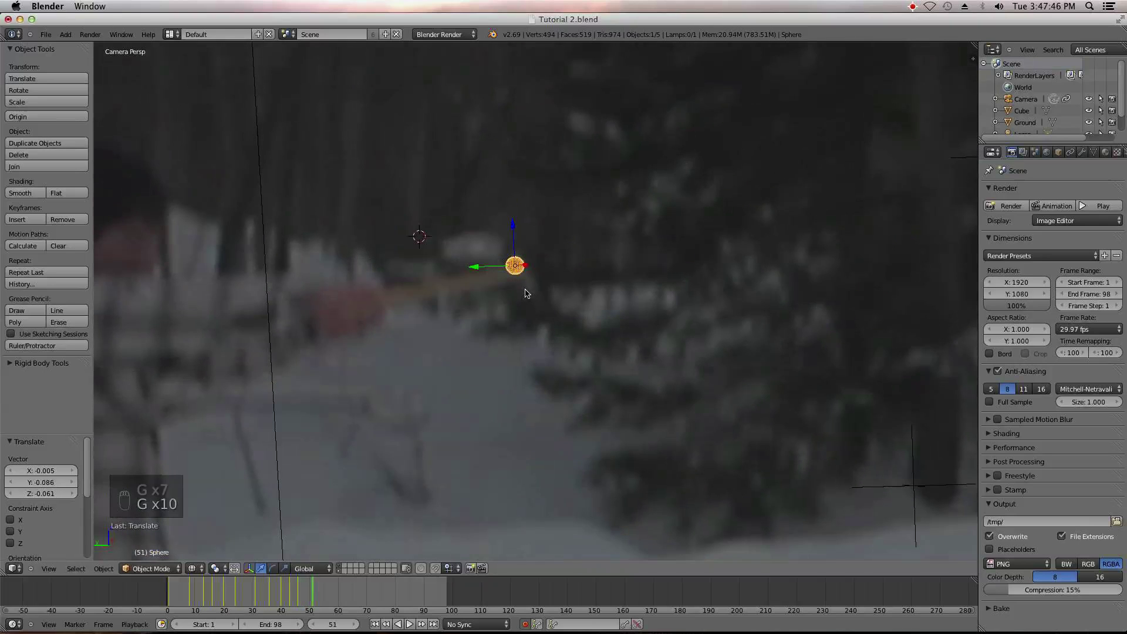
key("g")
left_click(547, 265)
- At frame 55, key the sphere on the wand tip by moving it about 0.030 in Y and 0.012 in Z
key("Right")
key("Right")
key("Right")
key("Right")
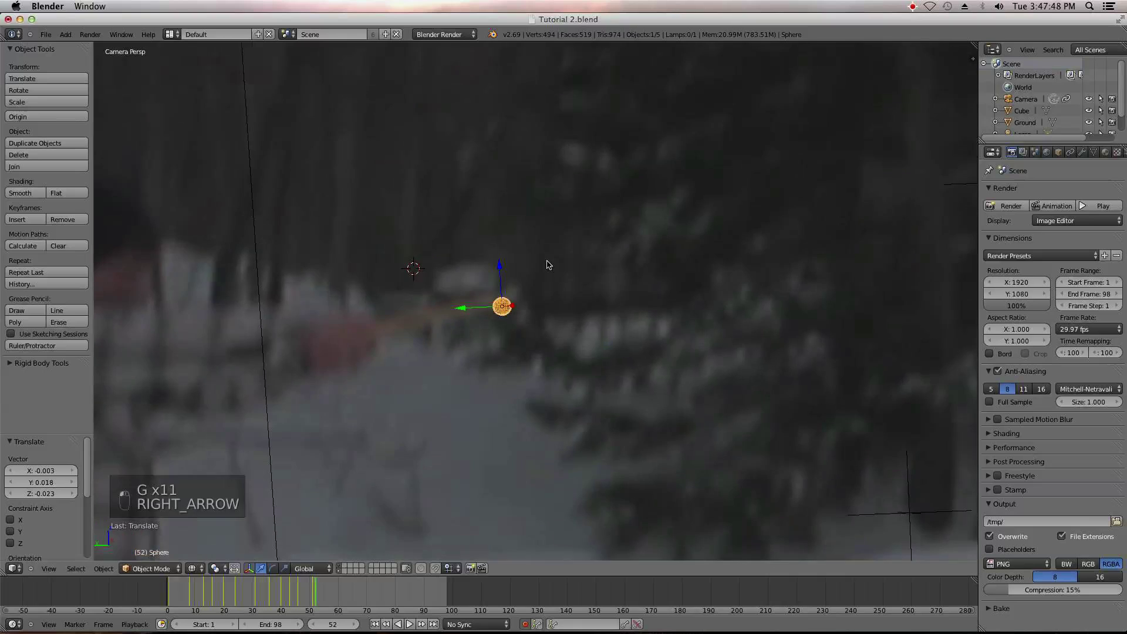
key("g")
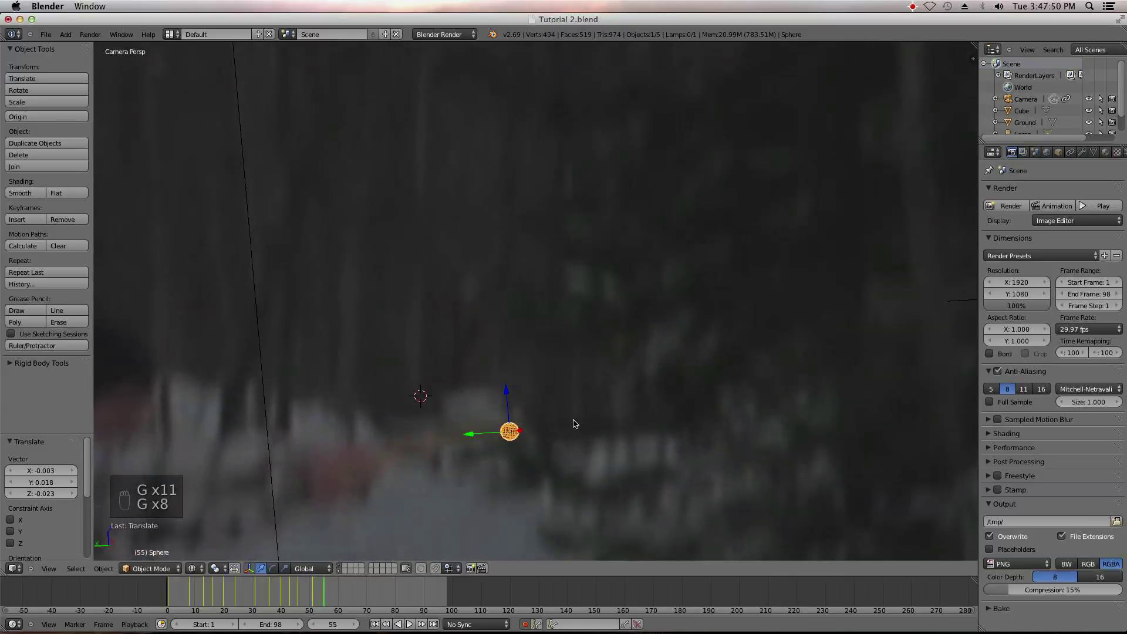
key("g")
left_click(538, 434)
- At frame 61, key the sphere on the wand tip by moving it about 0.038 in Y and 0.029 in Z
key("Right")
key("Right")
key("Right")
key("Right")
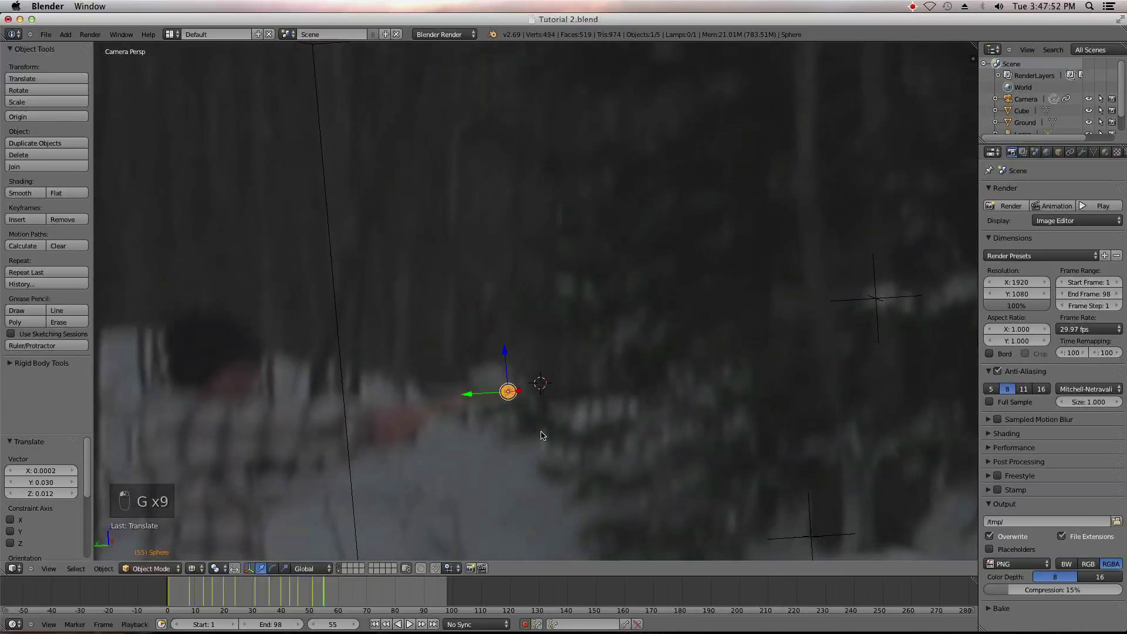
key("Right")
key("Right")
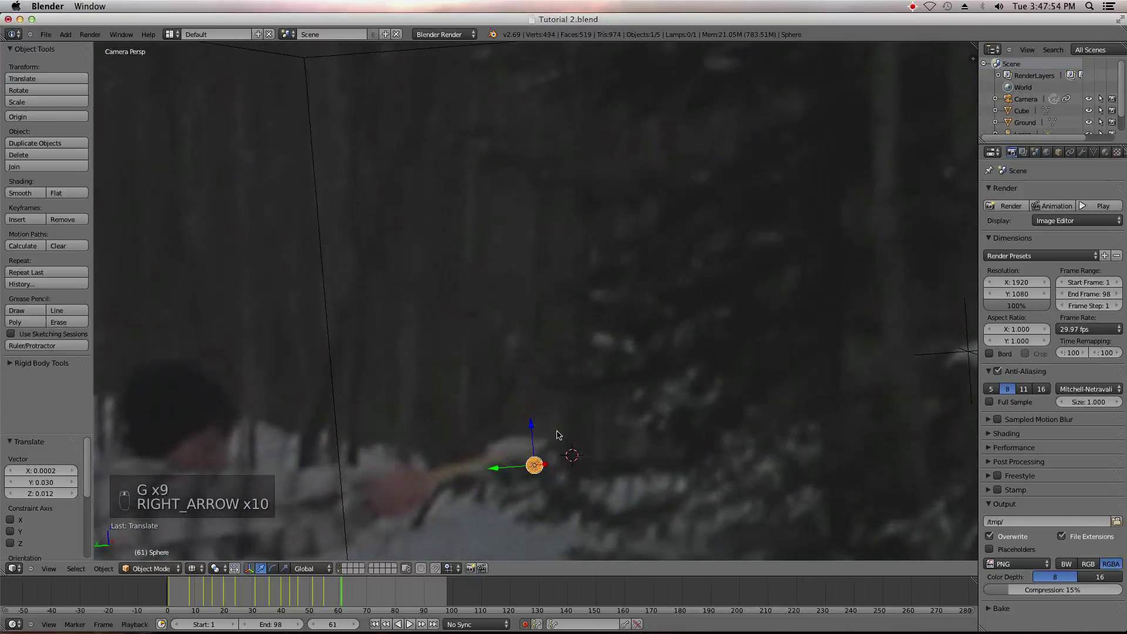
key("g")
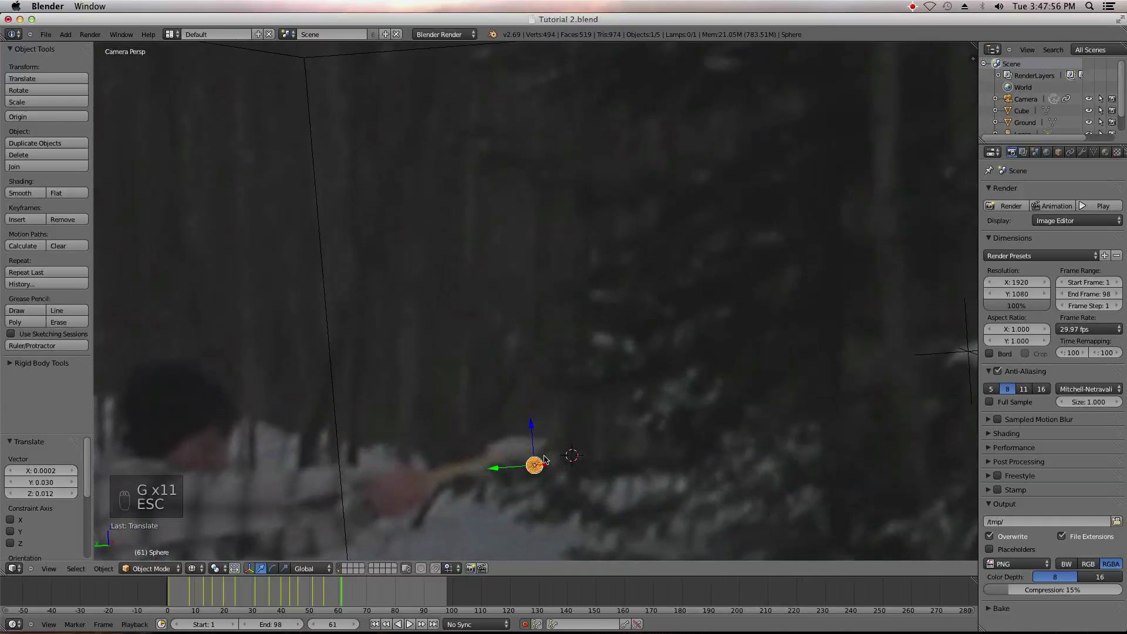
key("g")
left_click(541, 483)
- At frame 67, key the sphere on the wand tip by moving it about -0.055 in Z
key("Right")
key("Right")
key("Right")
key("Right")
key("Right")
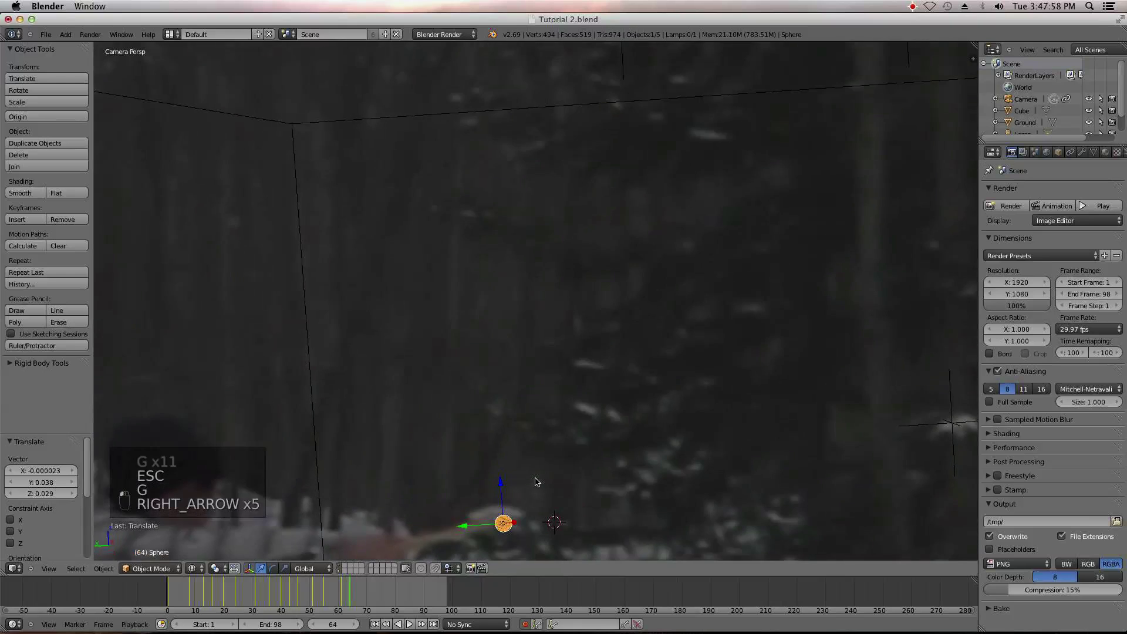
key("Right")
key("g")
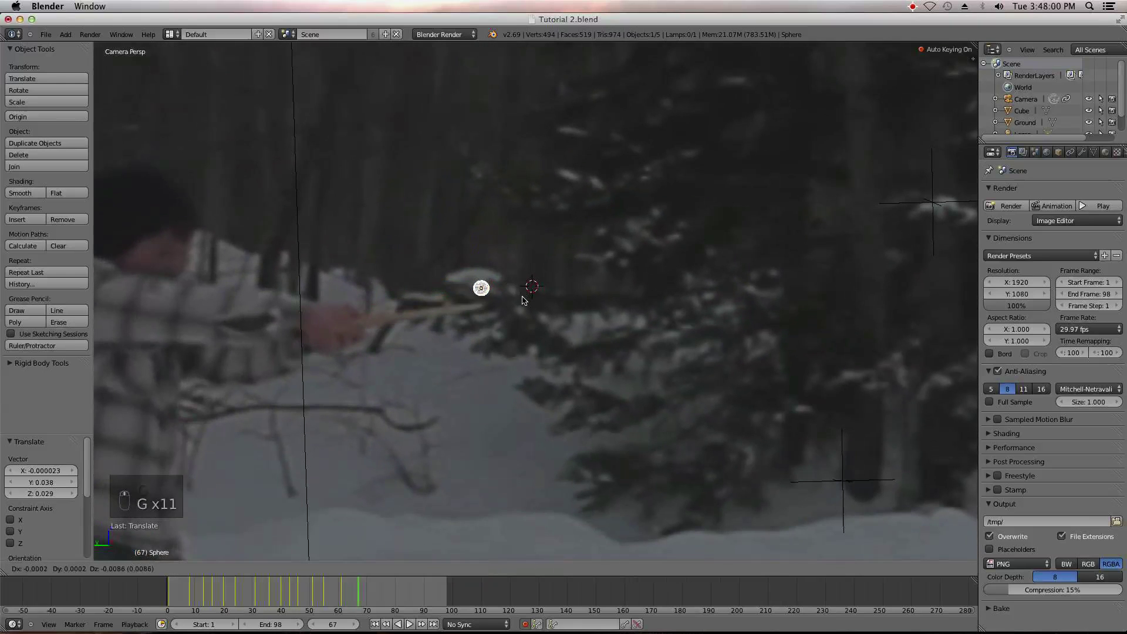
left_click(524, 316)
- At about frame 75, key the sphere on the wand tip by moving it about -0.023 in Z
key("Right")
key("Right")
key("Right")
key("Right")
key("Right")
key("Right")
key("Right")
key("Right")
key("Right")
key("Right")
key("Right")
key("Right")
key("Right")
key("Right")
key("Right")
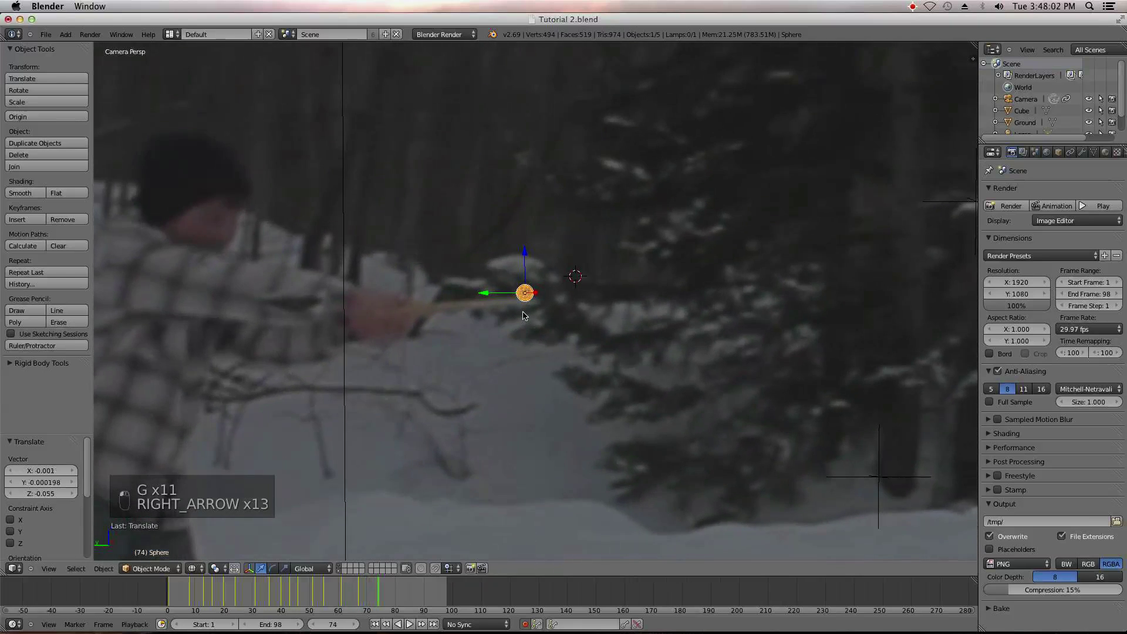
key("g")
key("g")
left_click(510, 303)
- At about frame 80, key the sphere on the wand tip by moving it about -0.004 in Y and -0.042 in Z
key("Right")
key("Right")
key("Right")
key("Right")
key("Right")
key("Right")
key("Right")
key("Right")
key("Right")
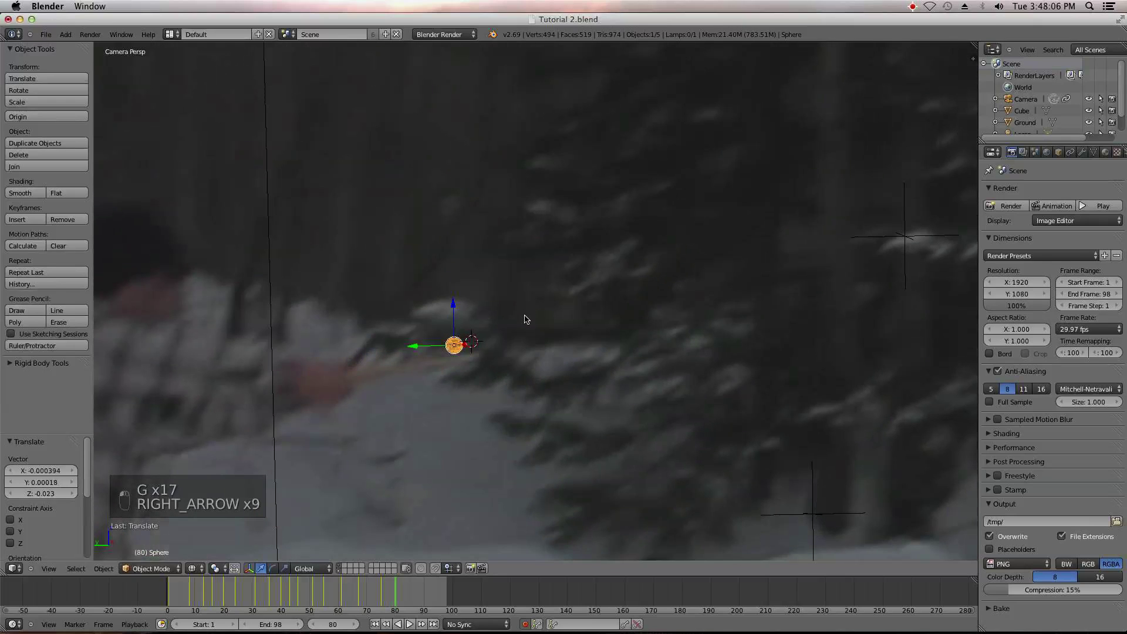
key("Right")
key("g")
left_click(527, 330)
- At frame 85, key the sphere on the wand tip by moving it about -0.046 in Y and -0.110 in Z
key("Right")
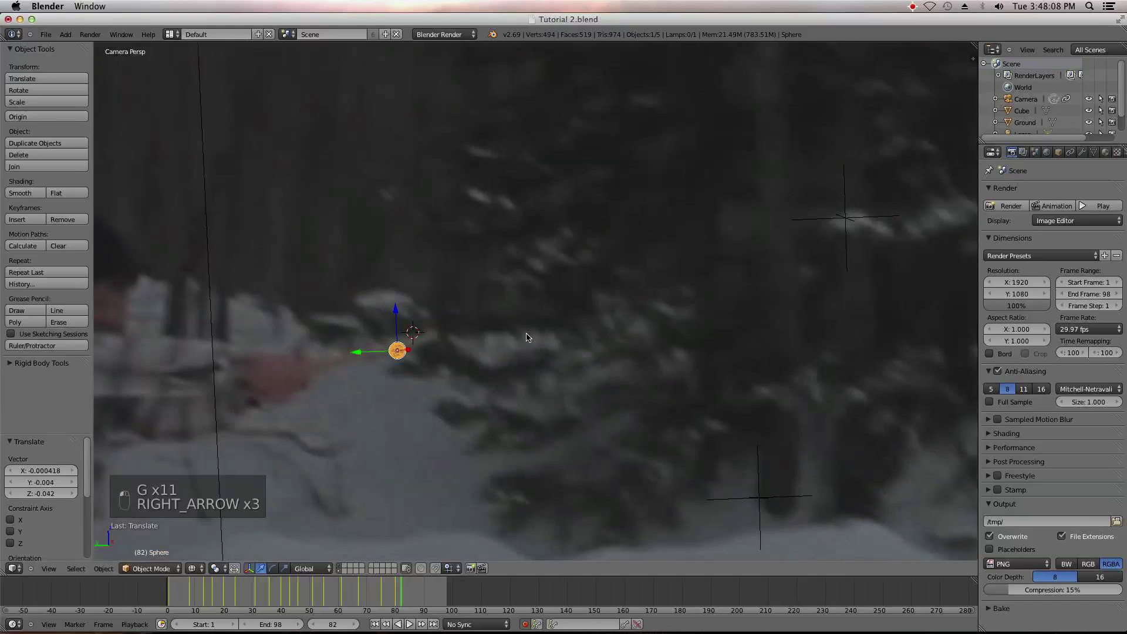
key("Right")
key("Right")
key("Right")
key("Right")
key("Right")
key("Right")
key("Right")
key("Right")
key("Left")
key("Left")
key("Left")
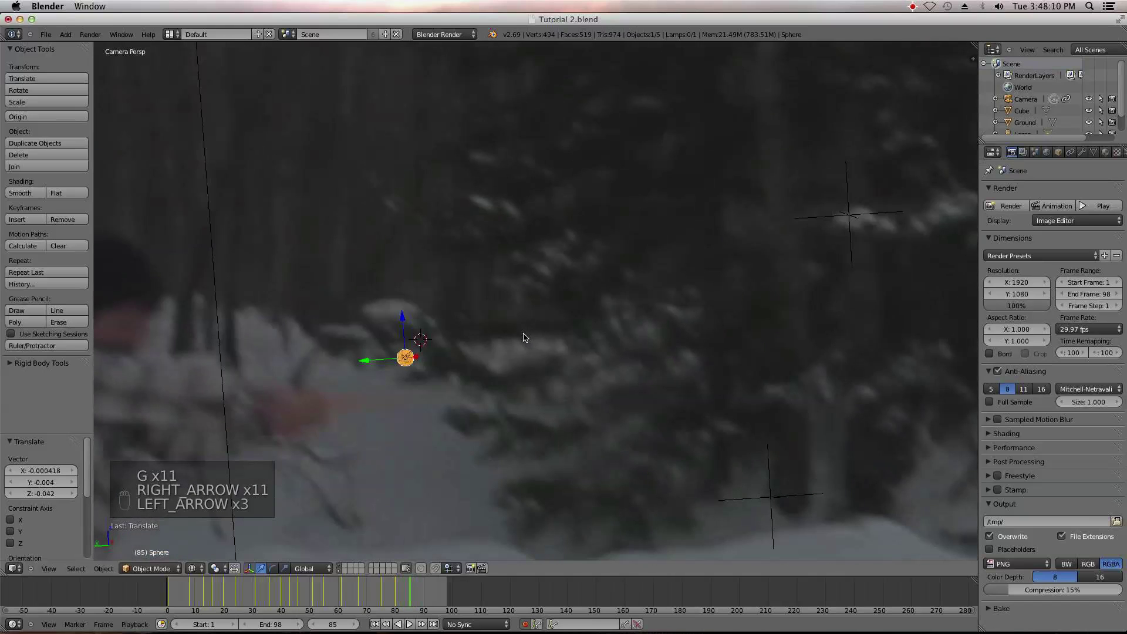
key("g")
key("g")
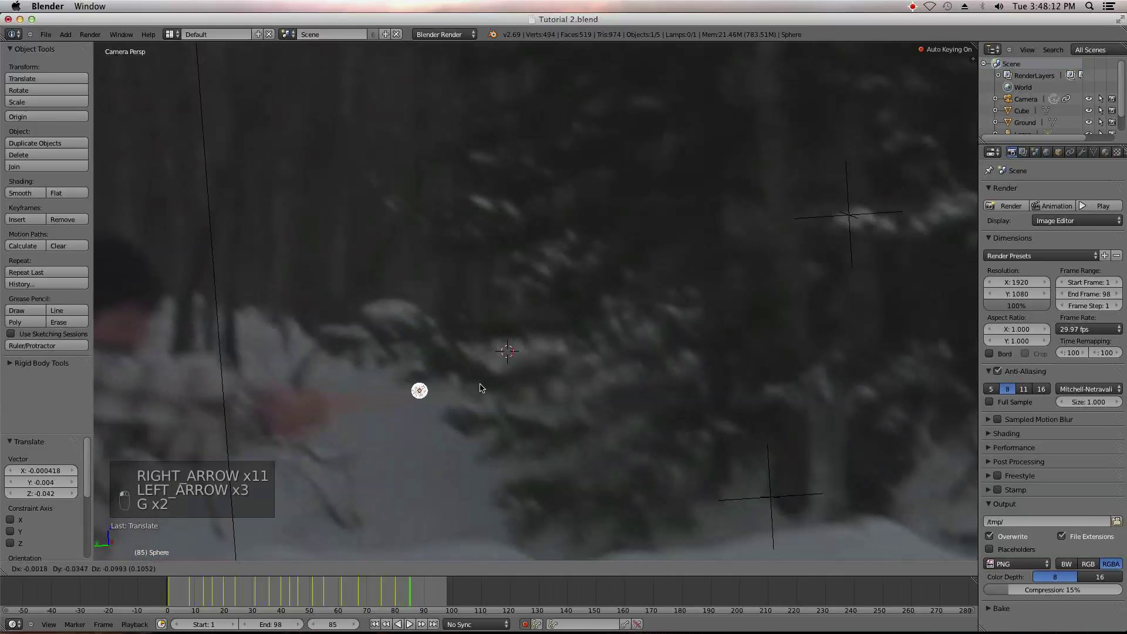
left_click(484, 390)
- At frame 91, key the sphere on the wand tip by moving it about -0.089 in Y and 0.186 in Z
key("Right")
key("Right")
key("Right")
key("Right")
key("Right")
key("Right")
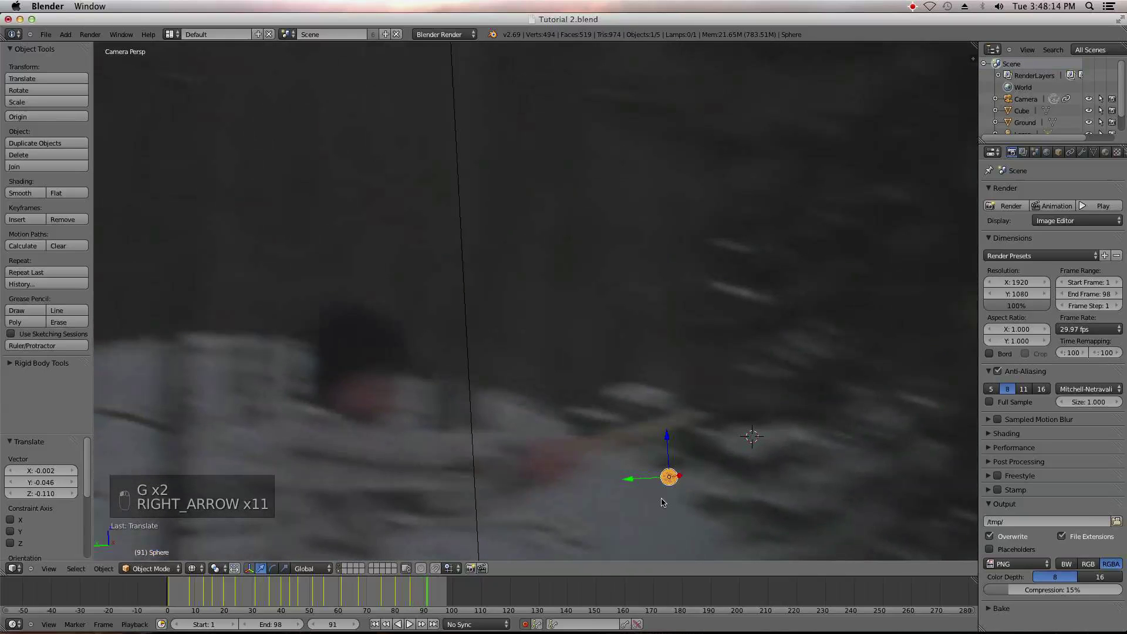
key("g")
left_click(699, 394)
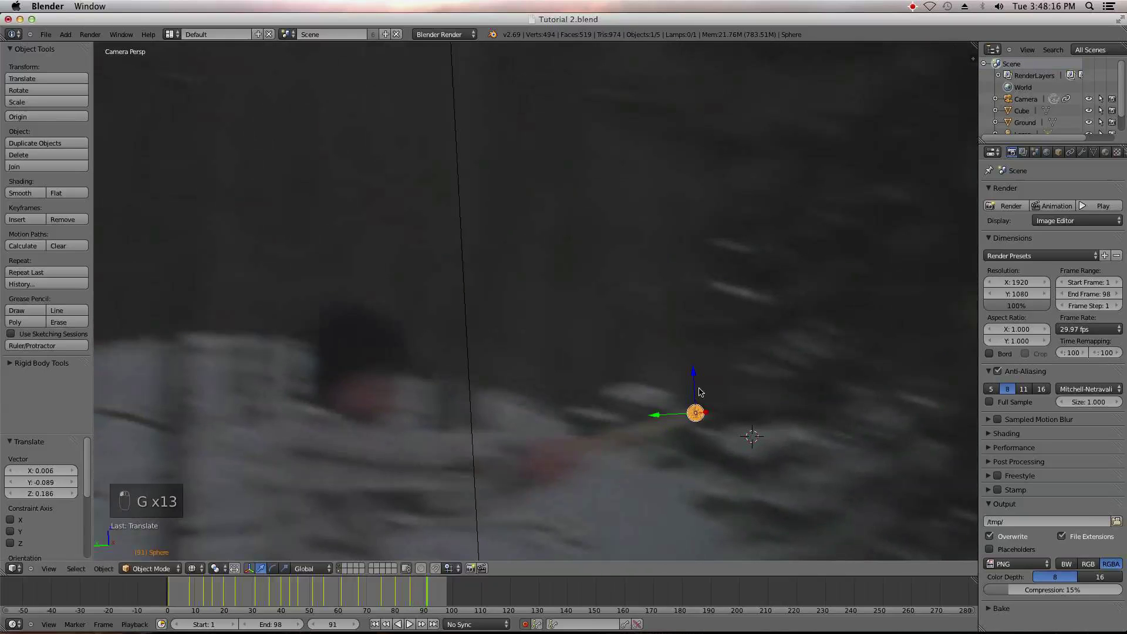
- Advance a few frames past frame 91 and move the sphere onto the tip of the blurred wand
key("Right")
key("Right")
key("Right")
key("Right")
key("Right")
key("g")
left_click(698, 426)
- Go to frame 98 and reposition the sphere onto the wand tip
key("Right")
key("Right")
key("Right")
key("Right")
key("Right")
key("Right")
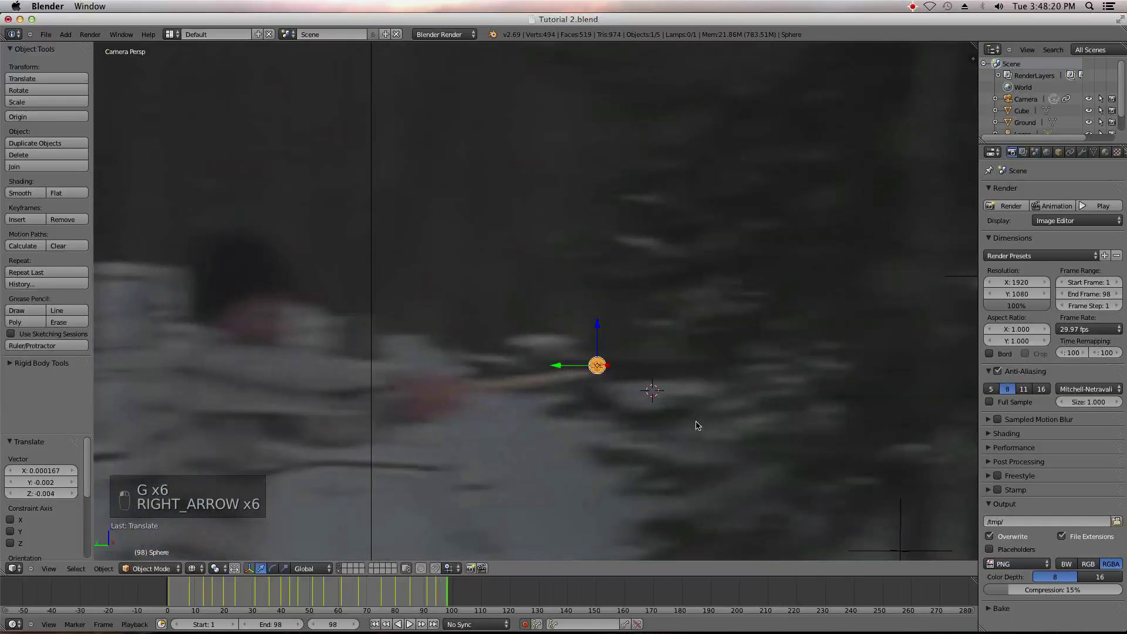
key("g")
left_click(663, 411)
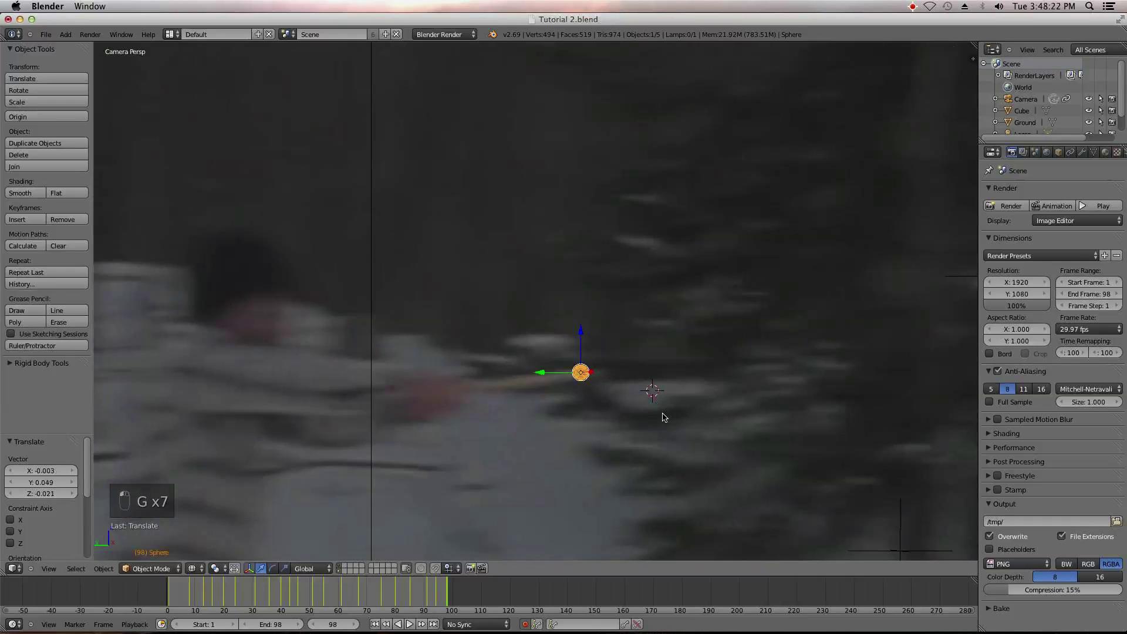
- Return to frame 83 and move the sphere up onto the tip of the man's wand
key("Left")
left_click_drag(428, 600, 389, 600)
key("Right")
key("Right")
key("Right")
key("Right")
key("Right")
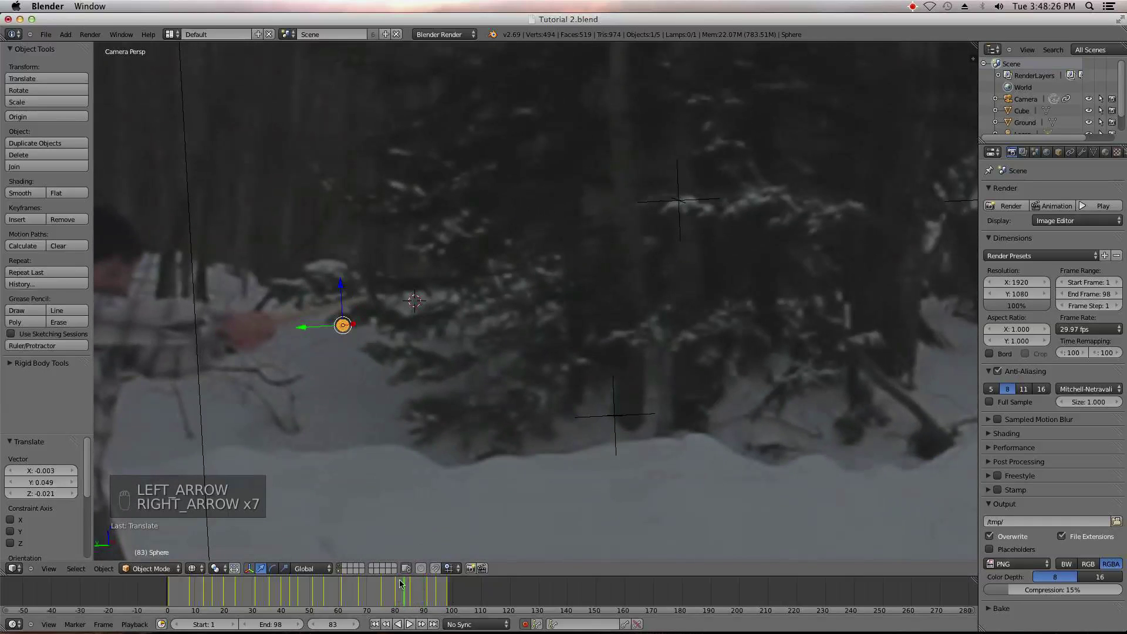
left_click(389, 342)
key("g")
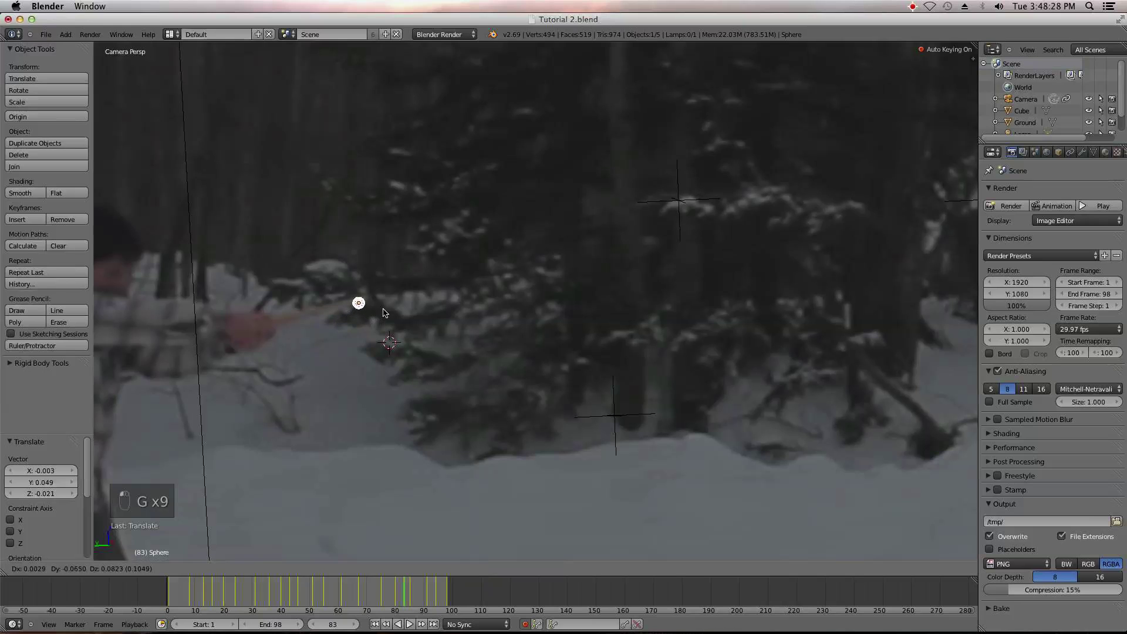
left_click(384, 312)
- Step back and forth through the frames around 83 to examine how the sphere follows the wand tip
key("Left")
key("Left")
key("Left")
key("Left")
key("Left")
key("Left")
key("Left")
key("Left")
key("Left")
key("Right")
key("Right")
key("Right")
key("Right")
key("Right")
key("Right")
key("Right")
key("Right")
key("Right")
key("Right")
key("Right")
key("Right")
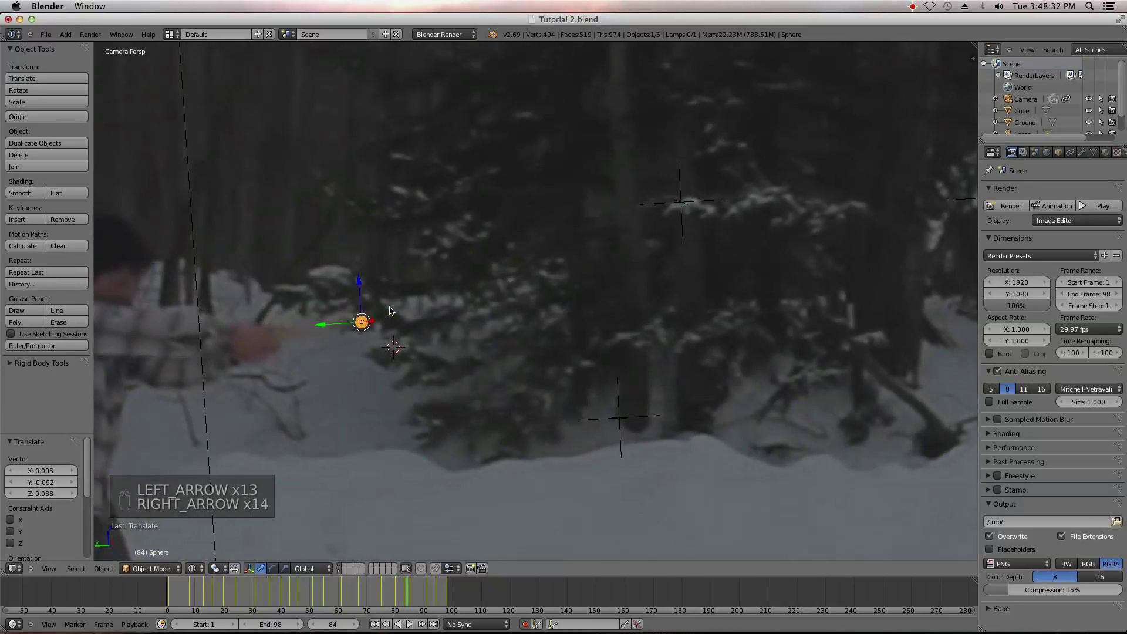
key("Right")
key("Right")
key("Left")
key("Left")
key("Left")
key("Left")
key("Left")
- Scrub back to frame 56 and step backward to frame 0, checking the sphere against the wand tip
left_click_drag(358, 593, 323, 593)
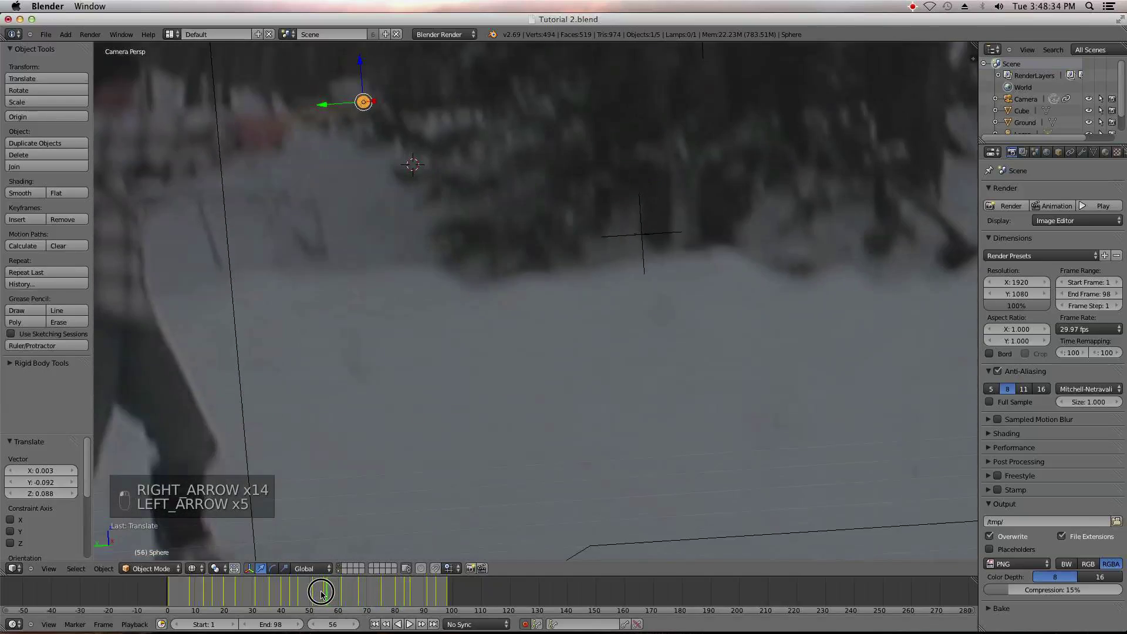
key("Left")
key("Left")
key("Left")
key("Left")
key("Left")
key("Left")
key("Left")
key("Left")
key("Left")
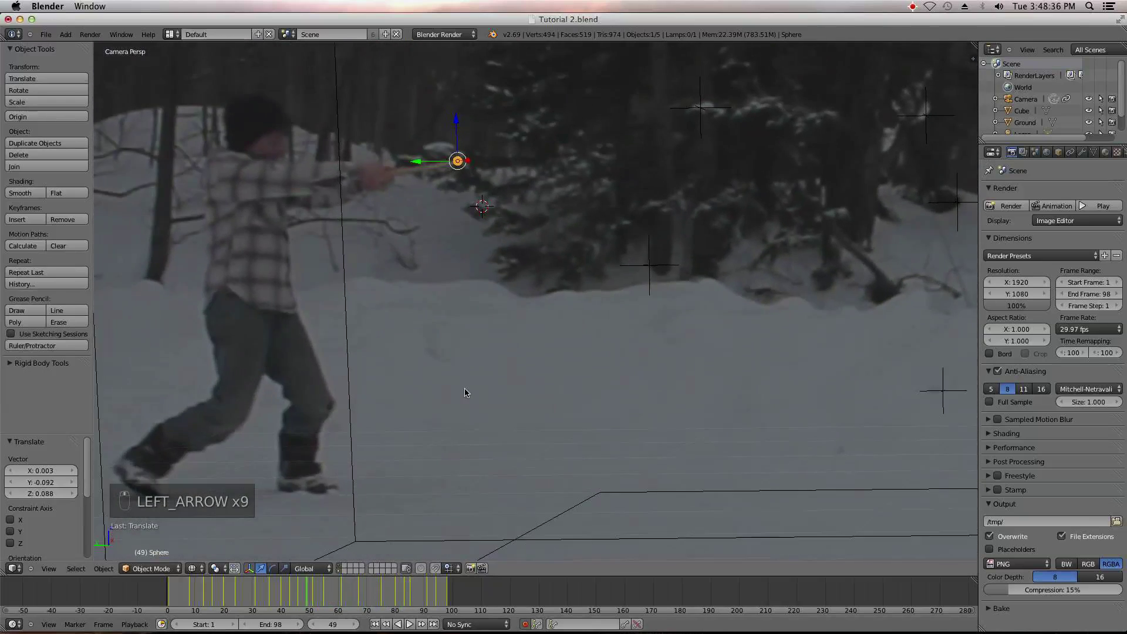
key("Left")
key("Left")
key("Left")
key("Left")
key("Left")
key("Left")
key("Left")
key("Left")
key("Left")
key("Left")
key("Left")
key("Left")
key("Left")
key("Left")
key("Left")
key("Left")
key("Left")
key("Left")
key("Left")
key("Left")
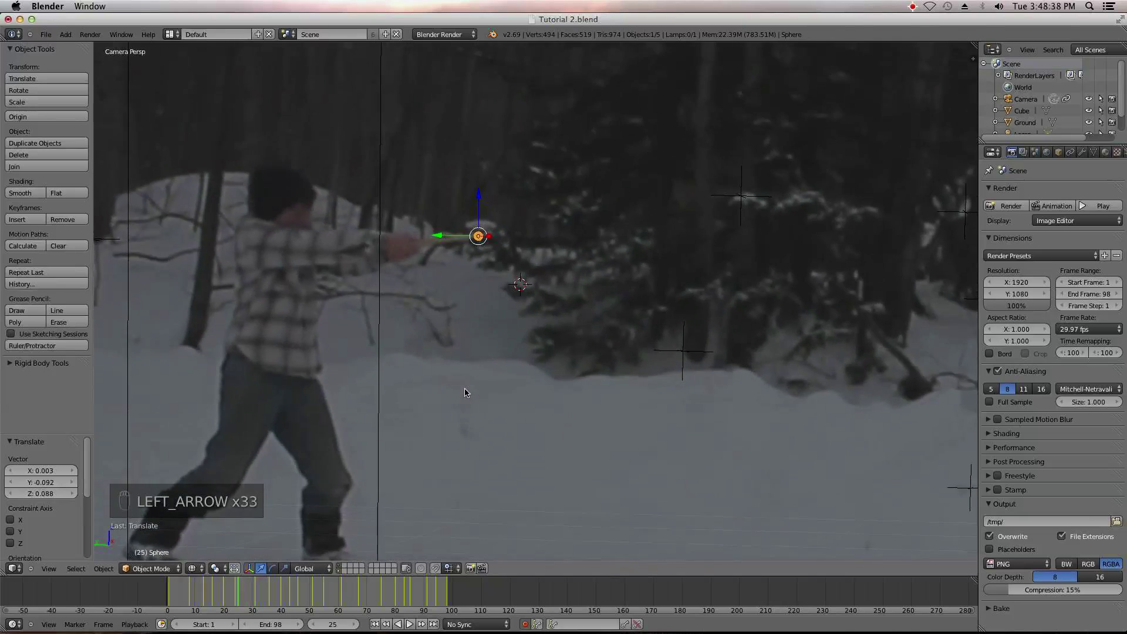
key("Left")
key("Left")
key("Left")
key("Left")
key("Left")
key("Left")
key("Left")
key("Left")
key("Left")
key("Left")
key("Left")
key("Left")
key("Left")
key("Left")
key("Left")
key("Left")
key("Left")
key("Left")
key("Left")
key("Left")
key("Left")
key("Left")
key("Left")
key("Left")
key("Left")
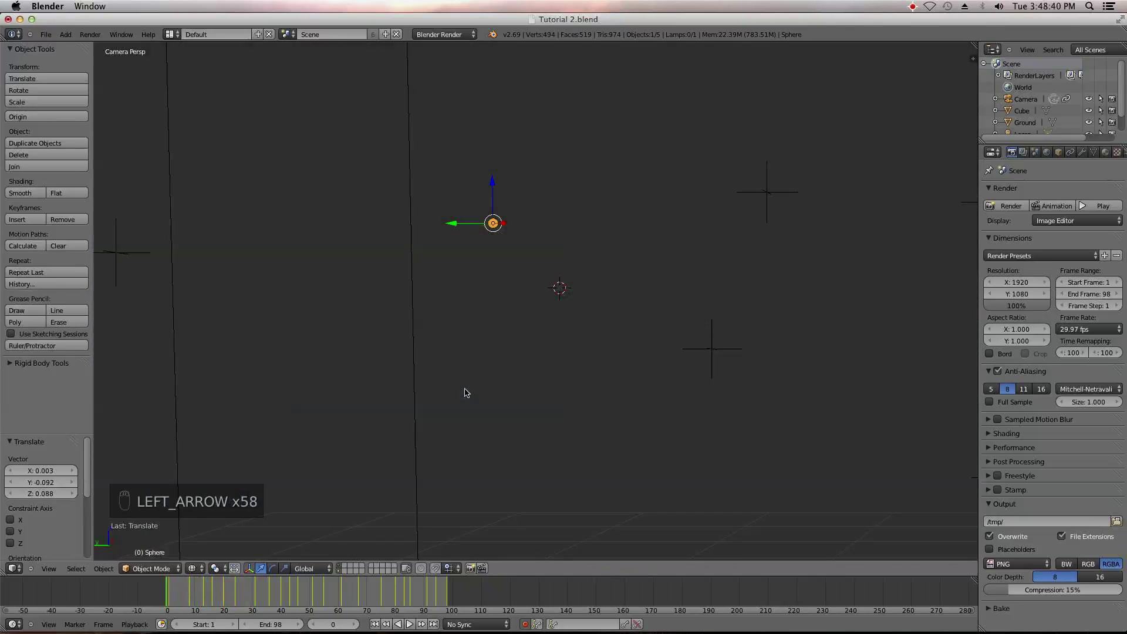
- Go to frame 5 and correct the sphere's position at the wand tip
left_click(182, 587)
key("Right")
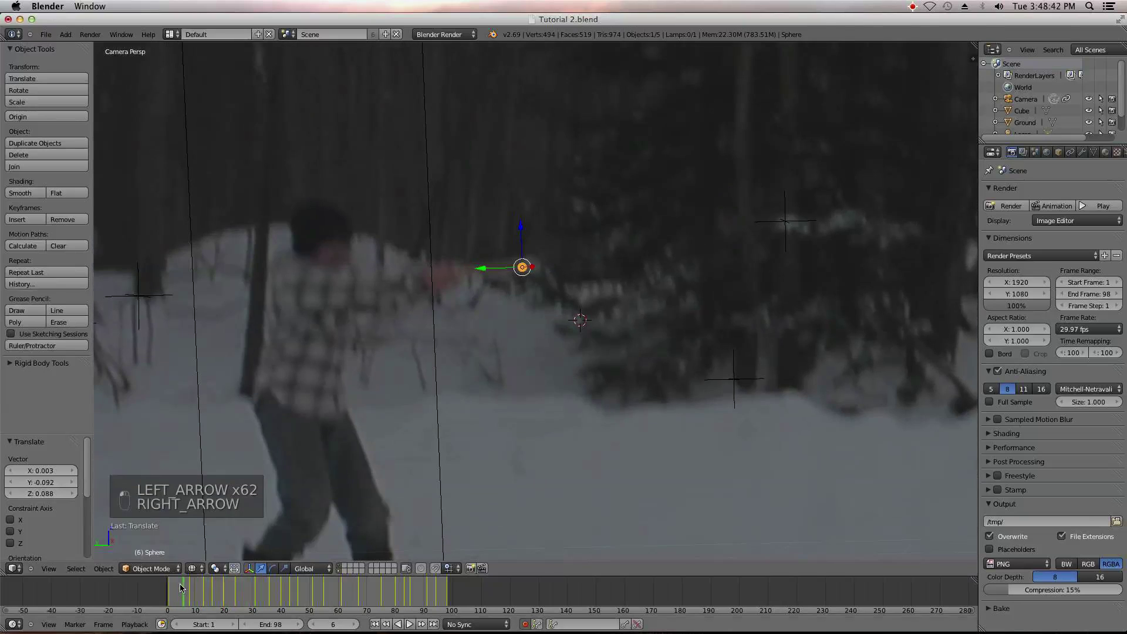
key("Left")
key("g")
left_click(532, 374)
- Step forward to frame 16 to check the sphere's alignment with the wand tip
key("Right")
key("Right")
key("Right")
key("Right")
key("Right")
key("Right")
key("Right")
key("Right")
key("Right")
key("Right")
key("Right")
- Return to frame 1 and add a UV sphere in front of the second man's outstretched hand
scroll(551, 381, "down", 5)
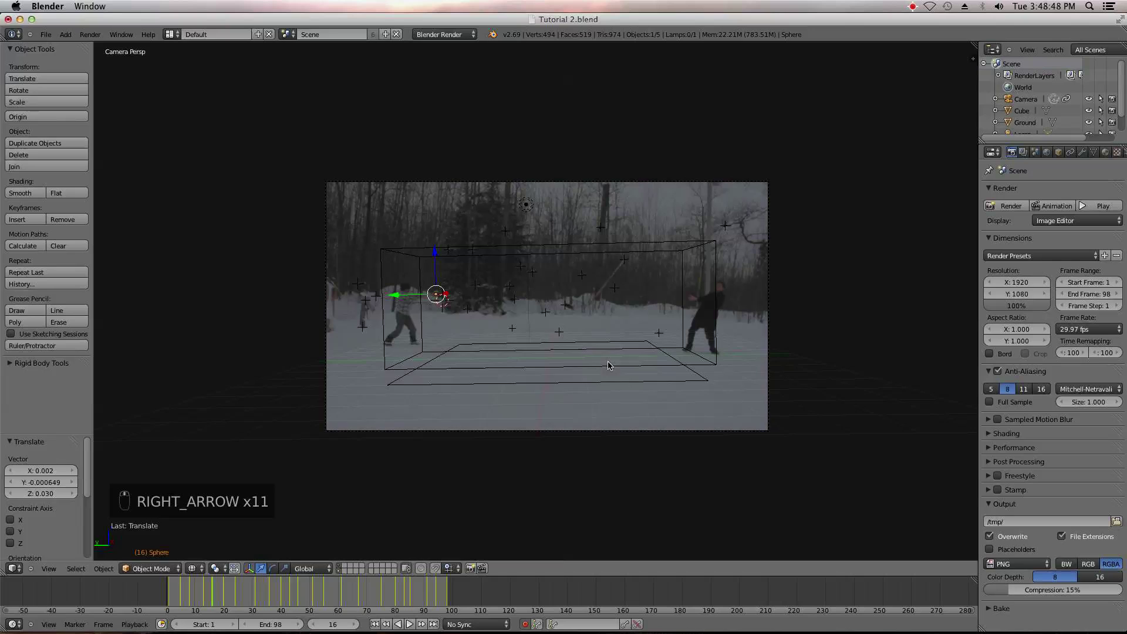
middle_click_drag(608, 366, 440, 373, "shift")
left_click(374, 624)
scroll(558, 368, "up", 6)
scroll(558, 368, "up", 8)
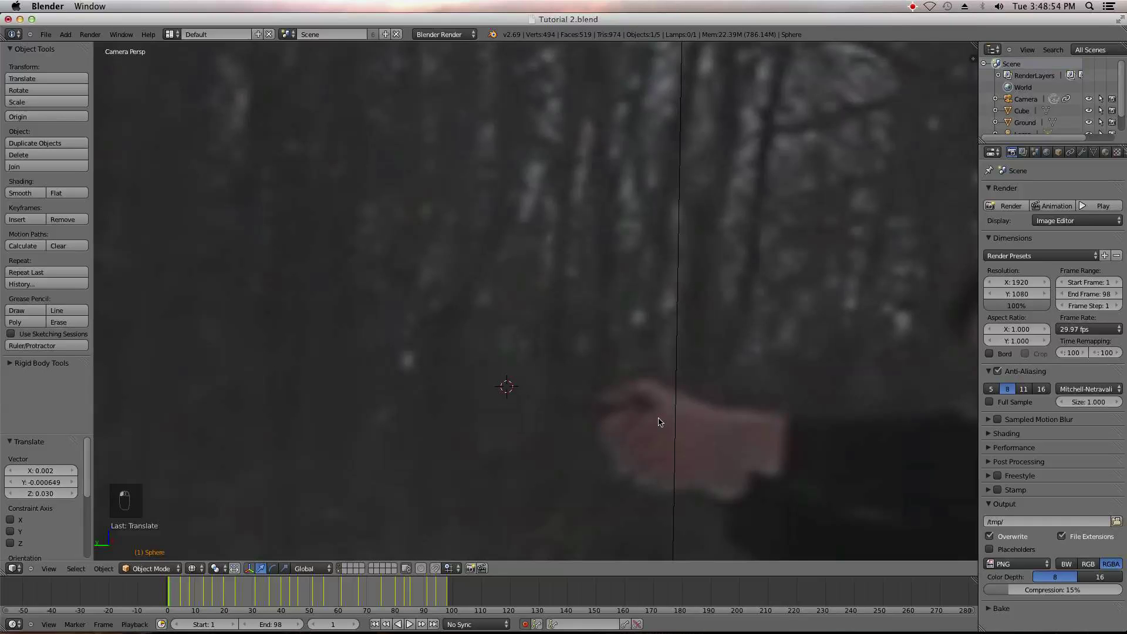
scroll(616, 406, "down", 2)
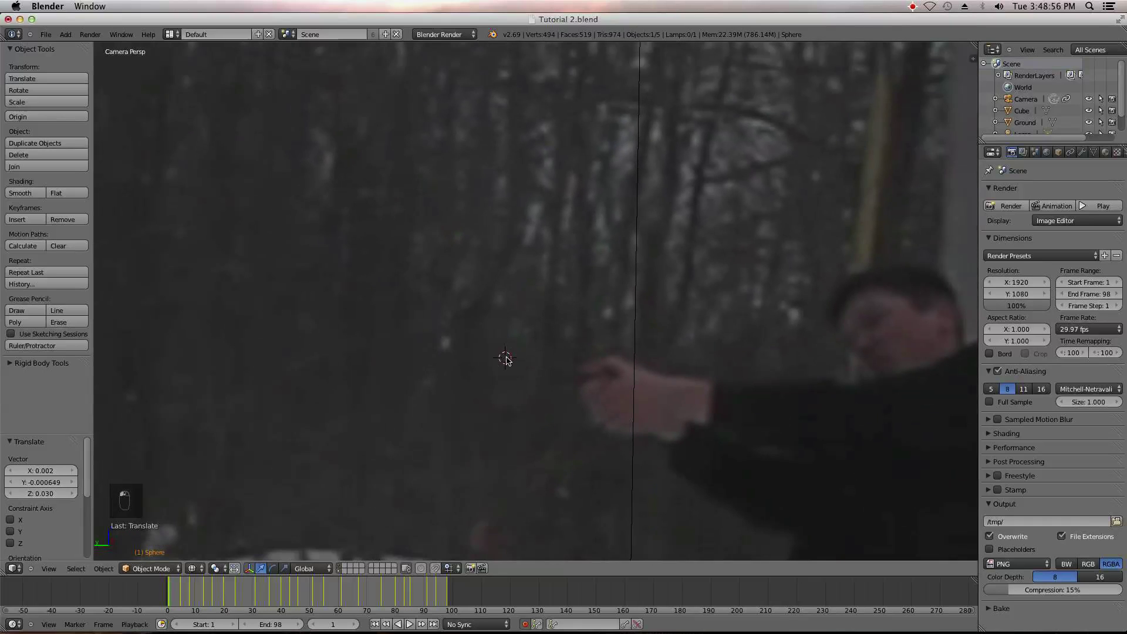
key("shift+a")
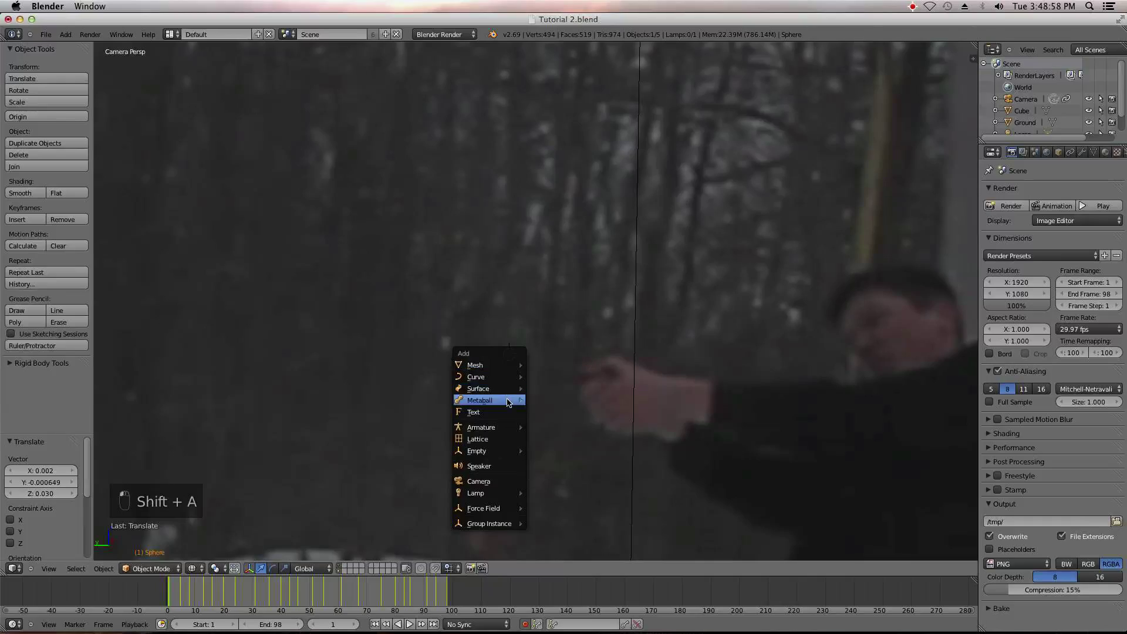
mouse_move(493, 365)
left_click(561, 397)
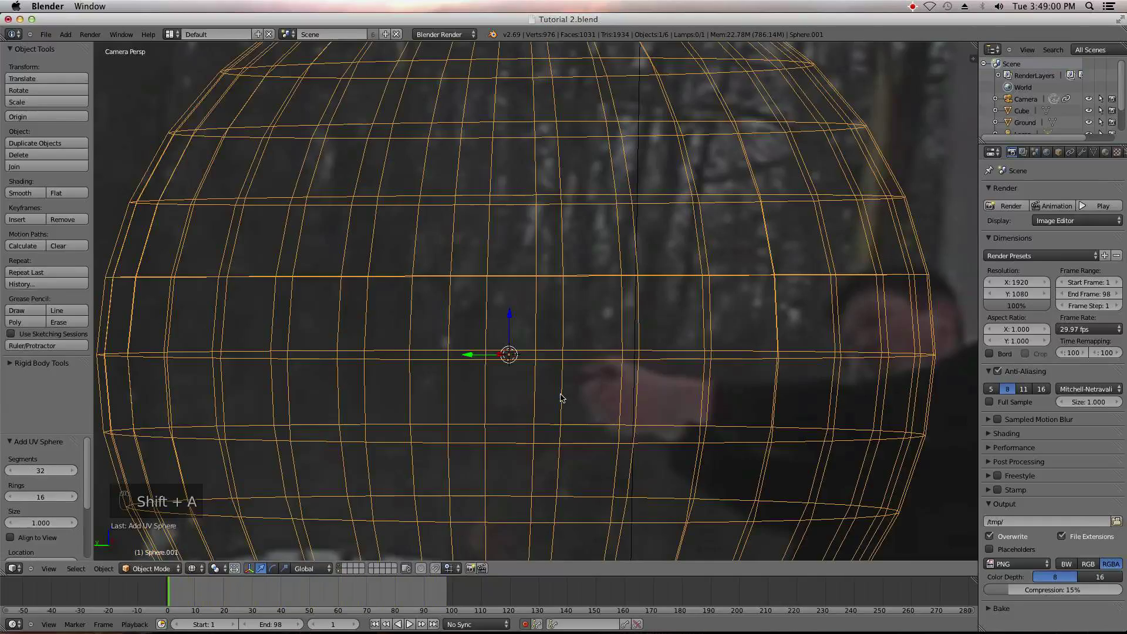
- Scale the new UV sphere down to a small ball the size of a wand tip
key("s")
key("s")
key("s")
key("s")
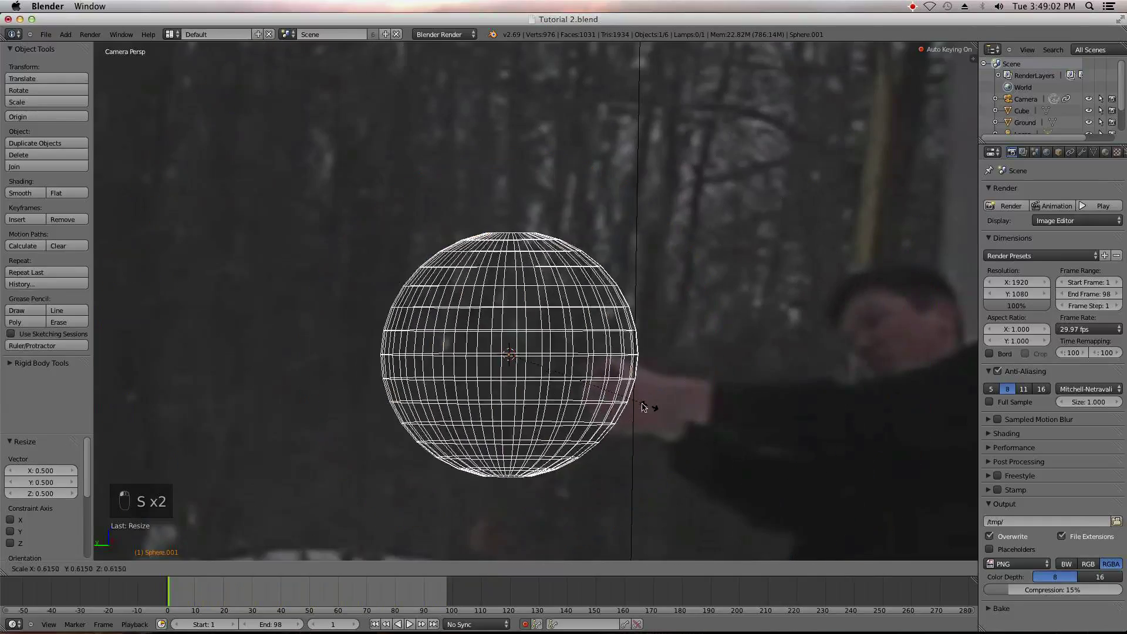
left_click(587, 360)
key("s")
left_click(626, 372)
key("s")
left_click(624, 372)
- Advance to frame 6 and move the new sphere closer to the second man's hand, at his wand tip
key("Right")
key("Right")
key("Right")
key("Right")
key("Right")
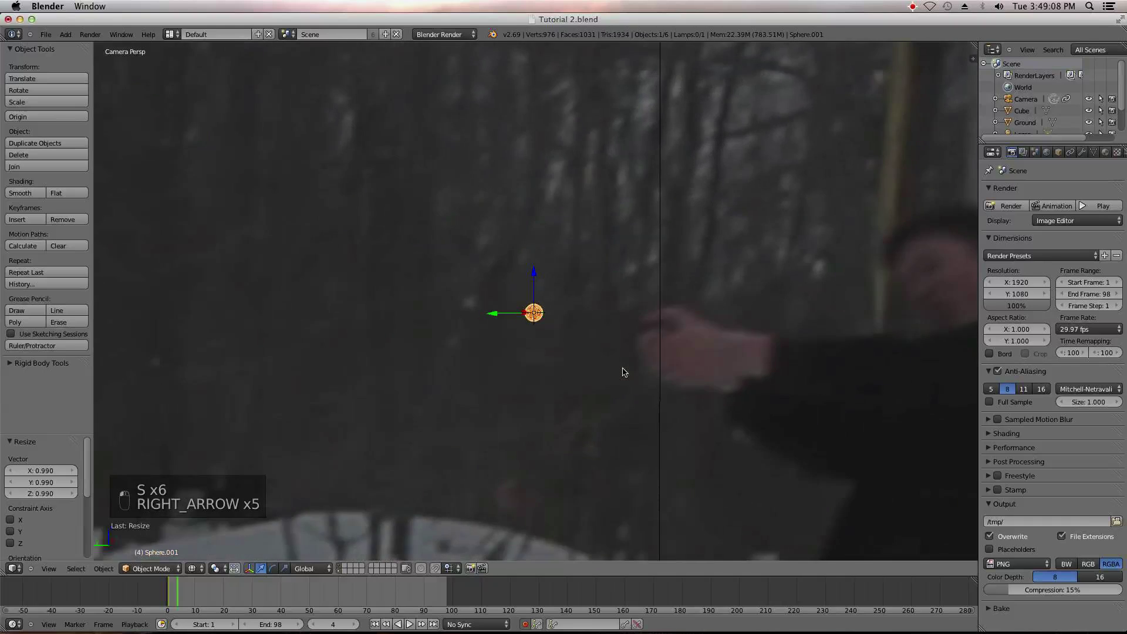
key("g")
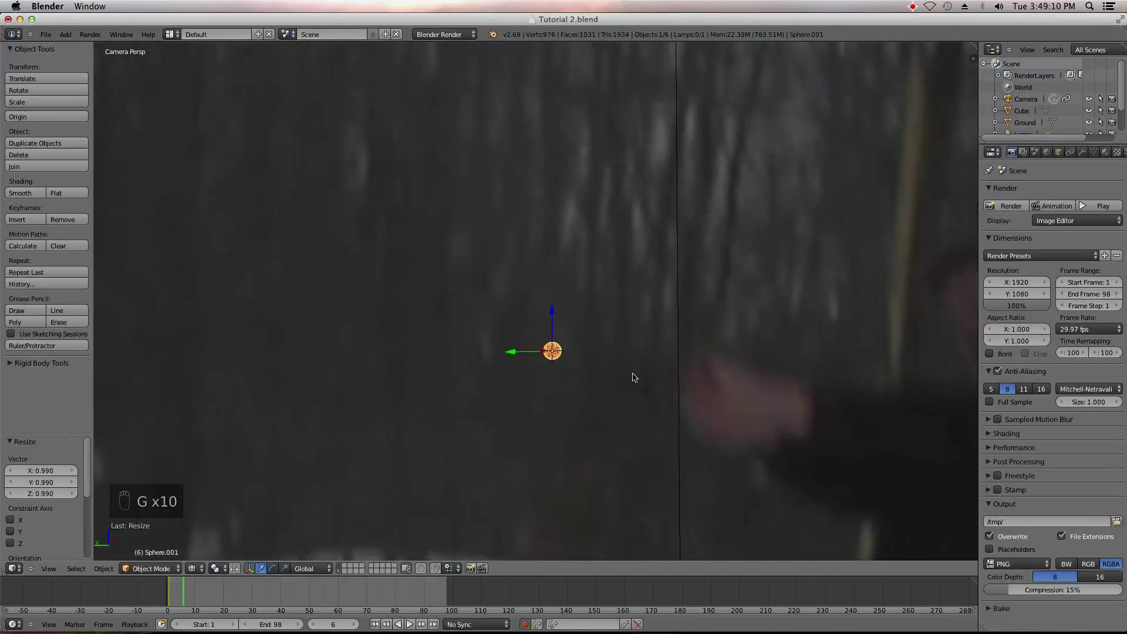
key("g")
left_click(625, 353)
- Advance to frame 11 and move the new sphere onto the second man's wand tip, in front of his outstretched hand
key("Right")
key("Right")
key("Right")
key("Right")
key("Right")
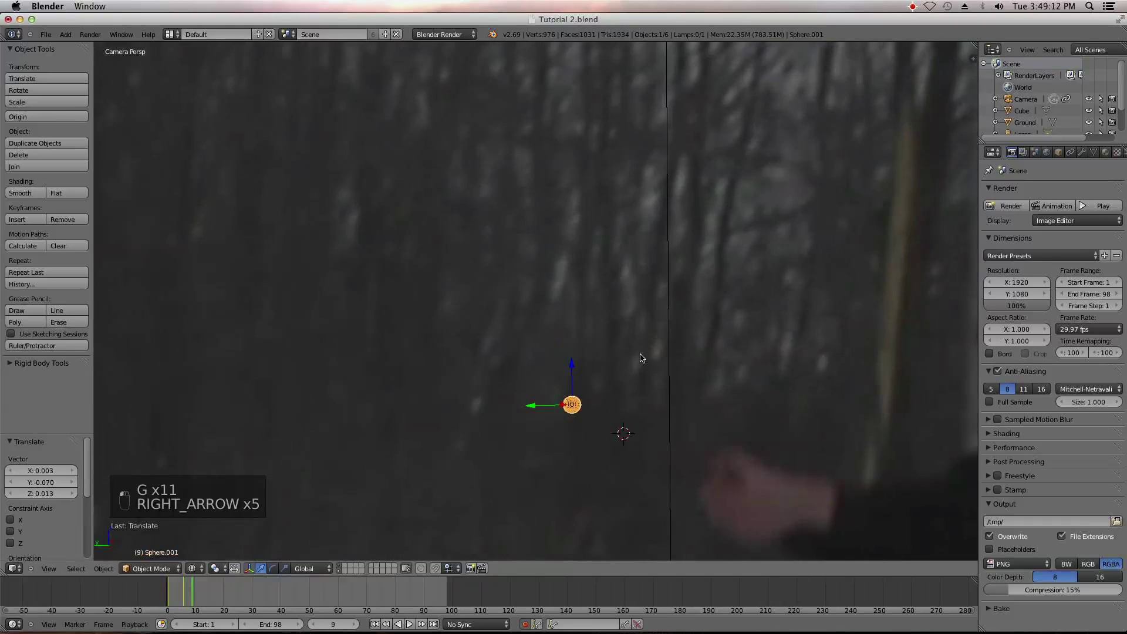
key("g")
left_click(679, 457)
- Advance to frame 14 and move the sphere back onto the second man's wand tip
key("Right")
key("Right")
key("Right")
middle_click_drag(712, 461, 650, 287, "shift")
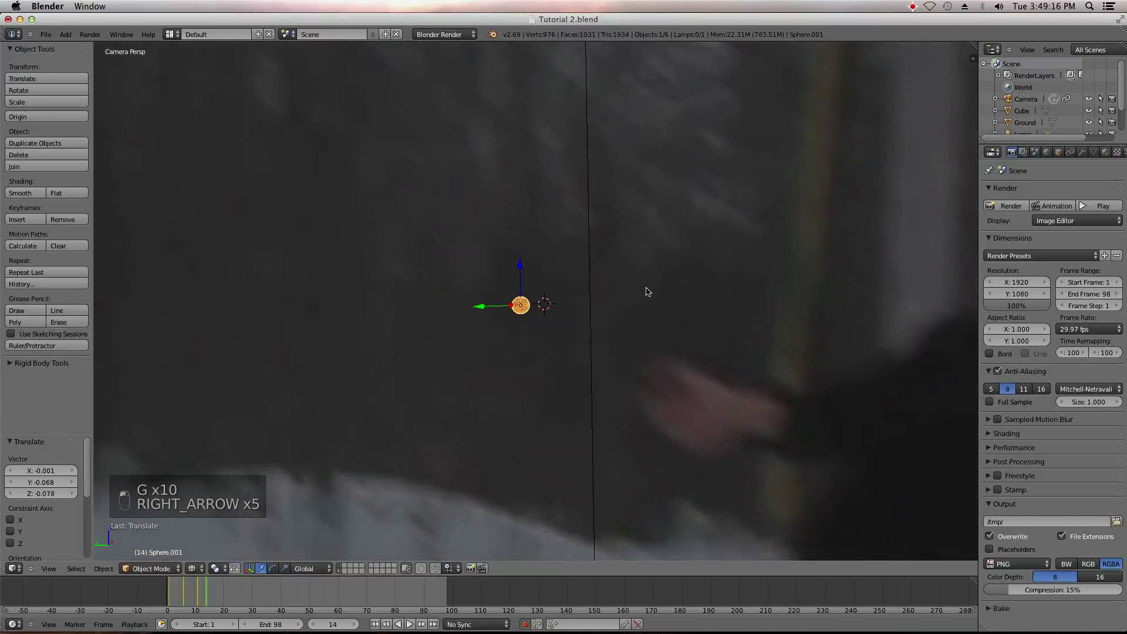
key("g")
left_click(643, 316)
- Advance to frame 18 and reposition the sphere at the second man's wand tip
key("Right")
key("Right")
key("Right")
key("Right")
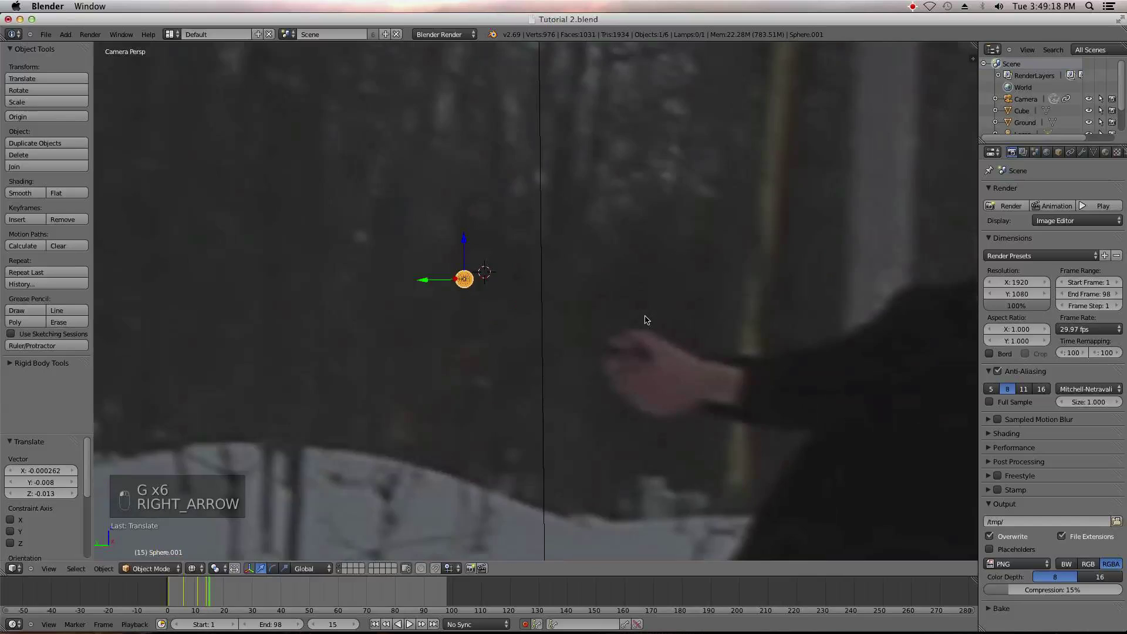
key("g")
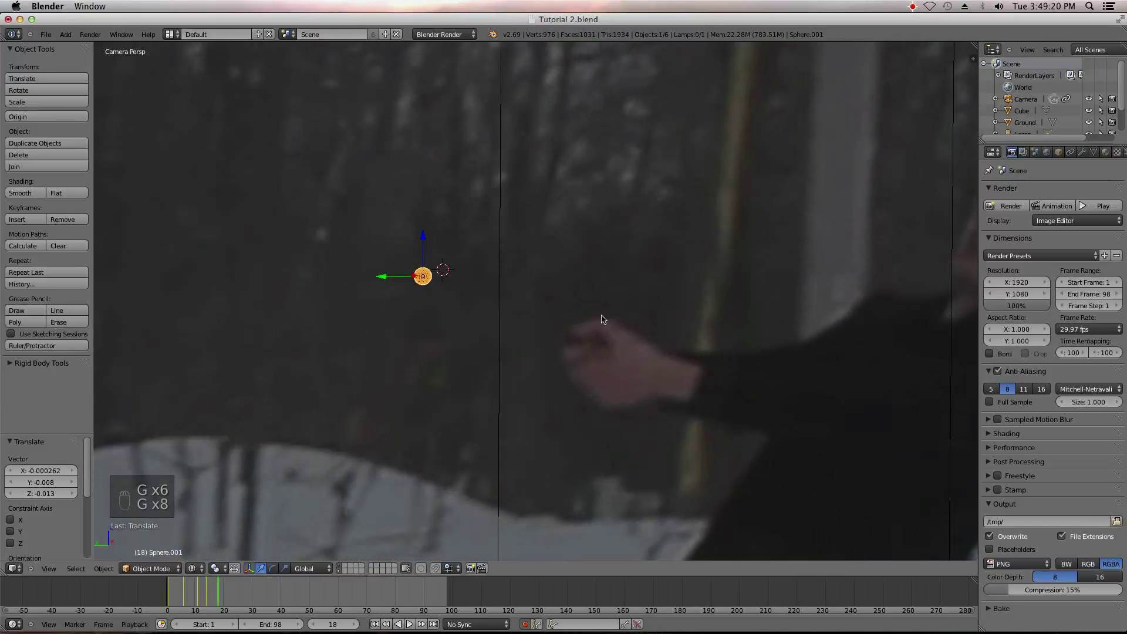
key("g")
left_click(592, 311)
- Advance to frame 24 and shift the sphere to match the second man's wand tip
key("Right")
key("Right")
key("Right")
key("Right")
key("Right")
key("Right")
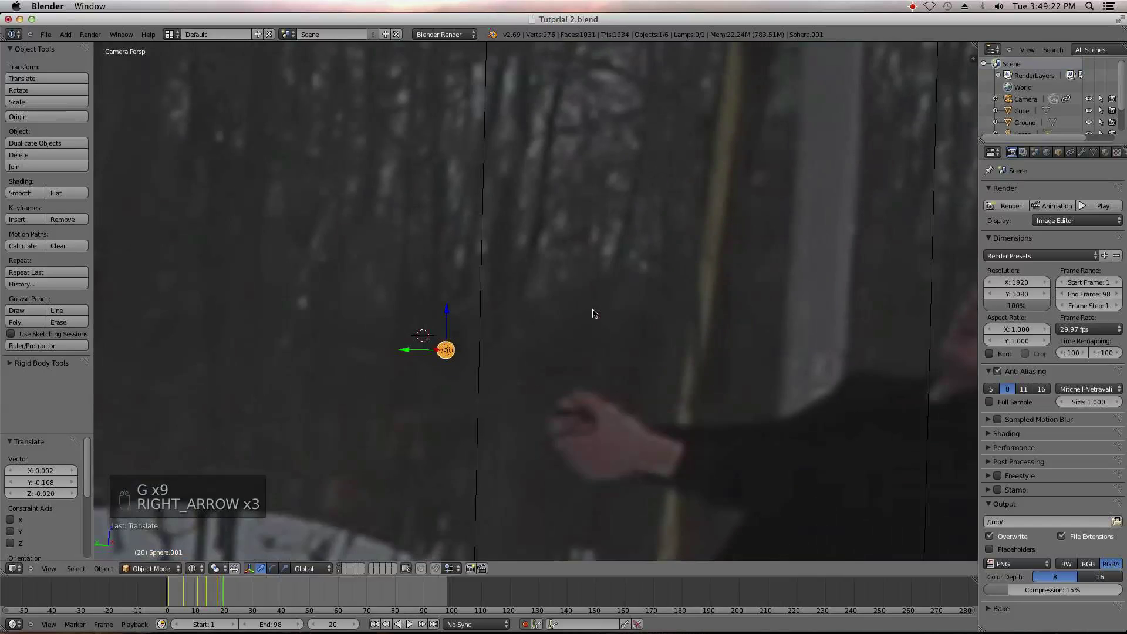
key("g")
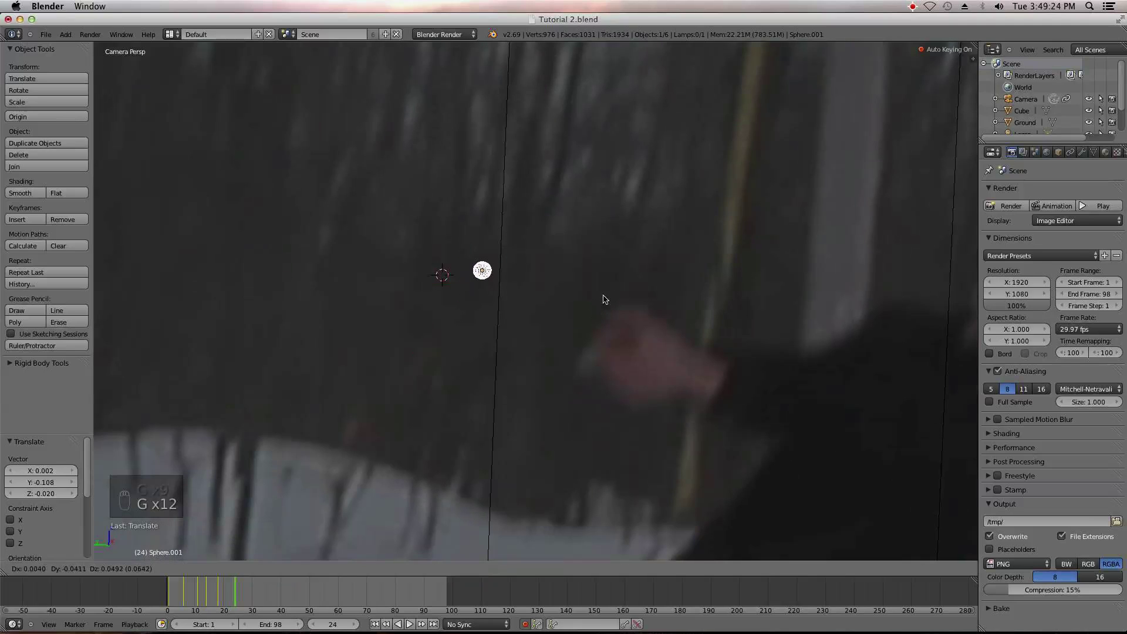
left_click(604, 294)
- Advance to frame 32 and move the sphere closer to the second man's hand, at his wand tip
key("Right")
key("Right")
key("Right")
key("Right")
key("Right")
key("Right")
key("Right")
key("Right")
key("Right")
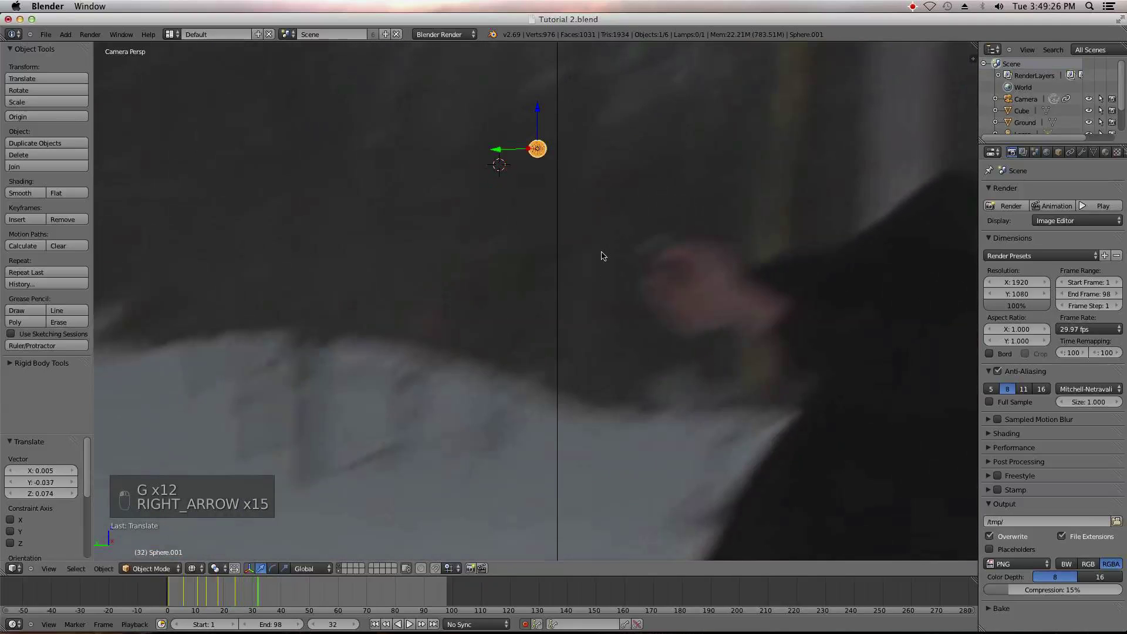
key("g")
left_click(634, 243)
- Advance to frame 37 and move the sphere onto the wand tip in front of the second man's raised hands
key("Right")
key("Right")
key("Right")
key("Right")
key("Right")
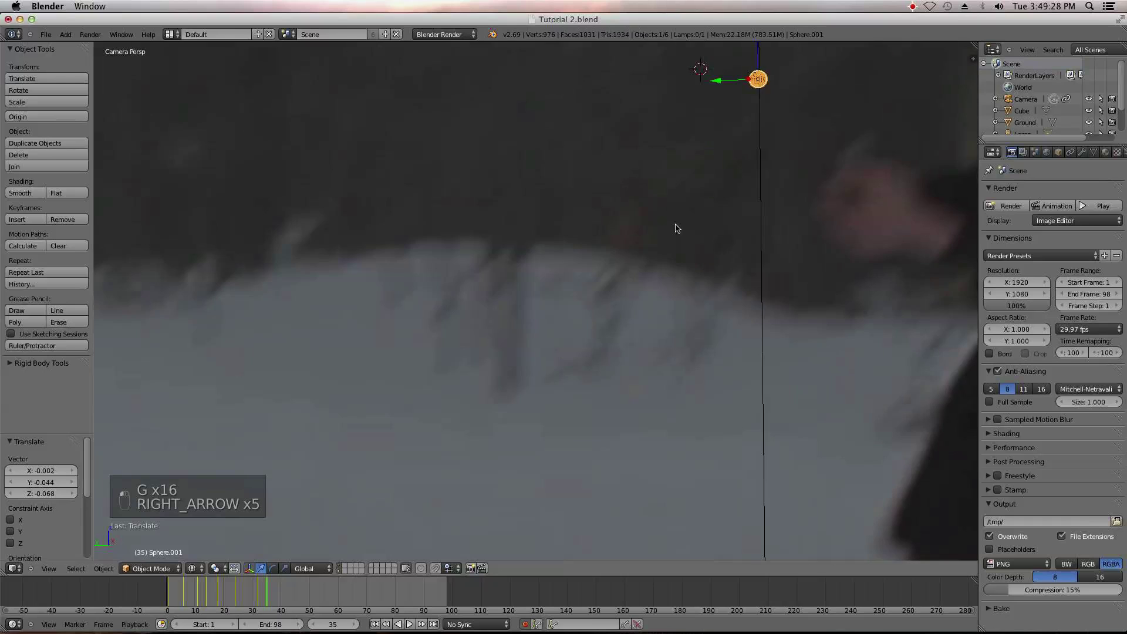
key("Right")
key("Right")
key("Right")
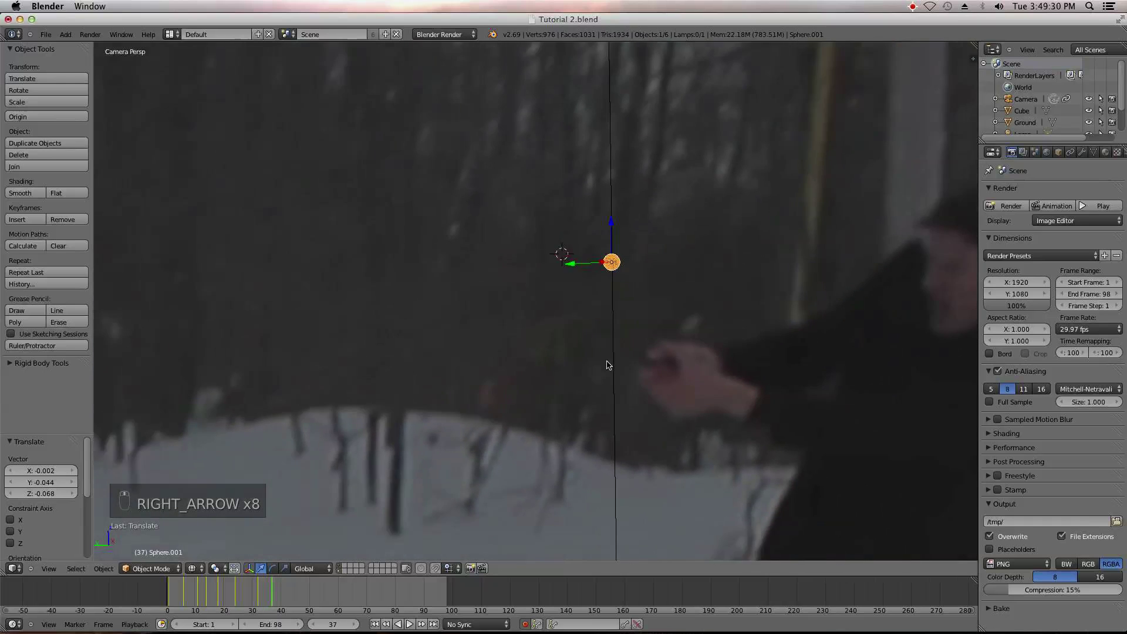
key("g")
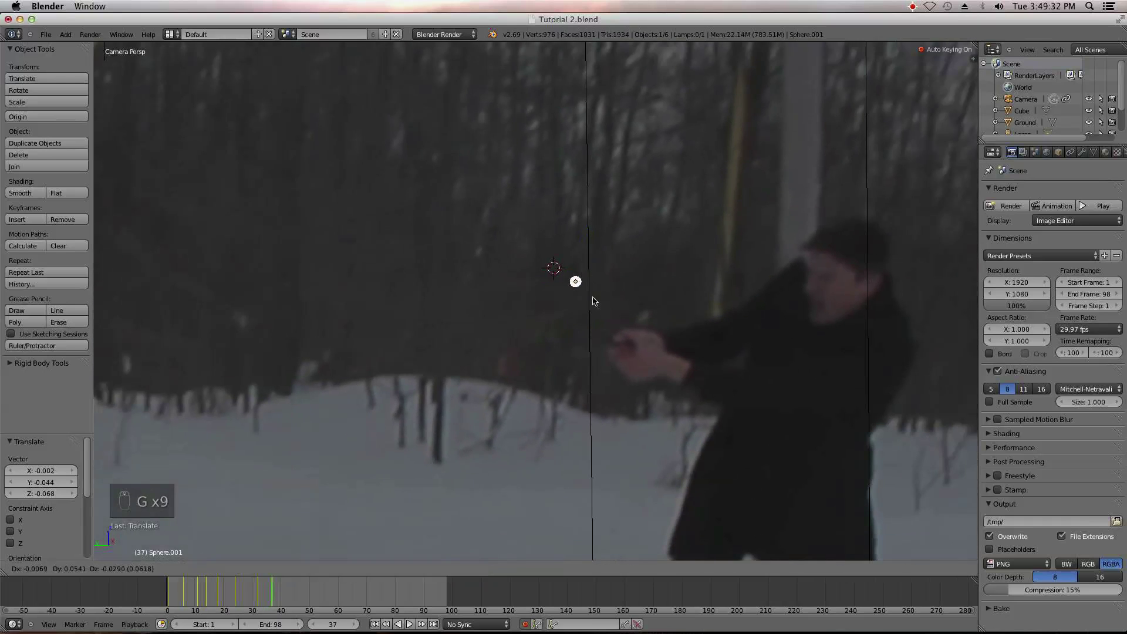
left_click(583, 312)
- Step back several frames and forward again to check how the sphere follows the wand tip up to frame 37
key("Left")
key("Left")
key("Left")
key("Left")
key("Left")
key("Left")
key("Left")
key("Left")
key("Left")
key("Right")
key("Right")
key("Right")
key("Right")
key("Right")
key("Right")
key("Right")
key("Right")
key("Right")
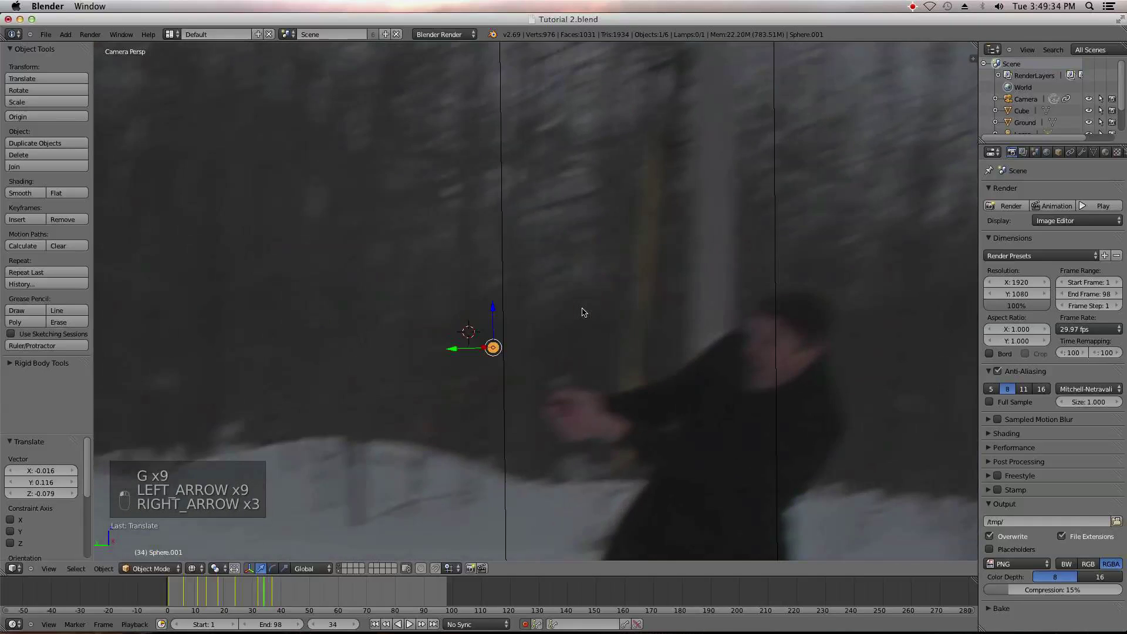
- Advance to frame 41 and move the sphere onto the second man's blurred wand tip
key("Right")
key("Right")
key("Right")
key("Right")
key("Right")
key("Right")
key("Right")
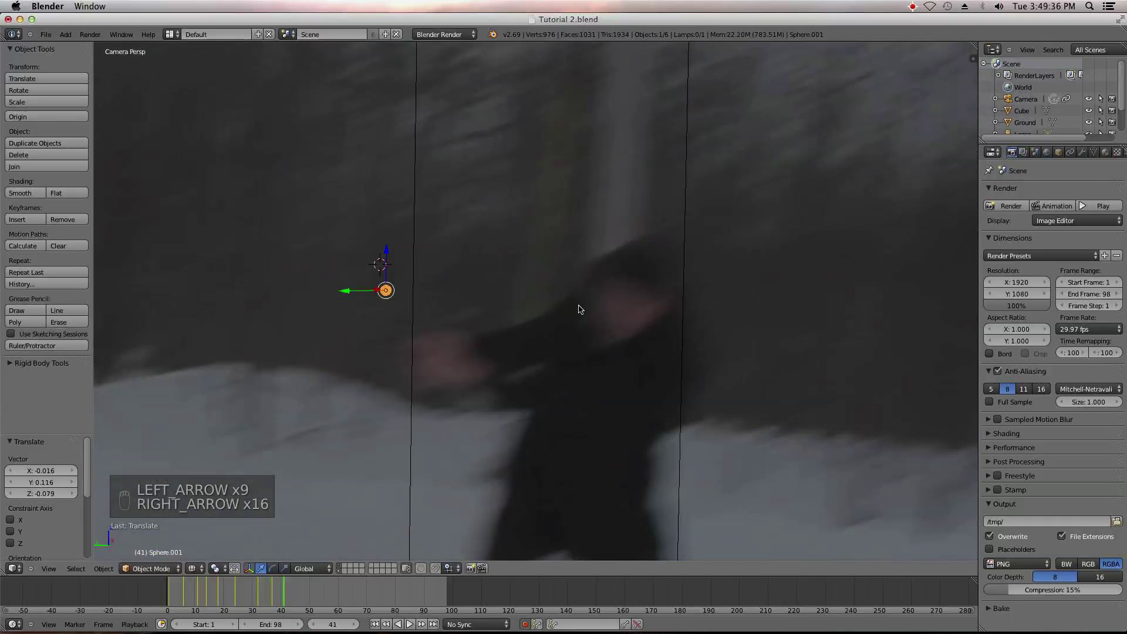
key("g")
left_click(530, 327)
- Go to frame 45 and move the sphere down toward the second man's hands, at his wand tip
key("Right")
key("Right")
key("Right")
key("Right")
key("Right")
key("Right")
key("Right")
key("Right")
key("Right")
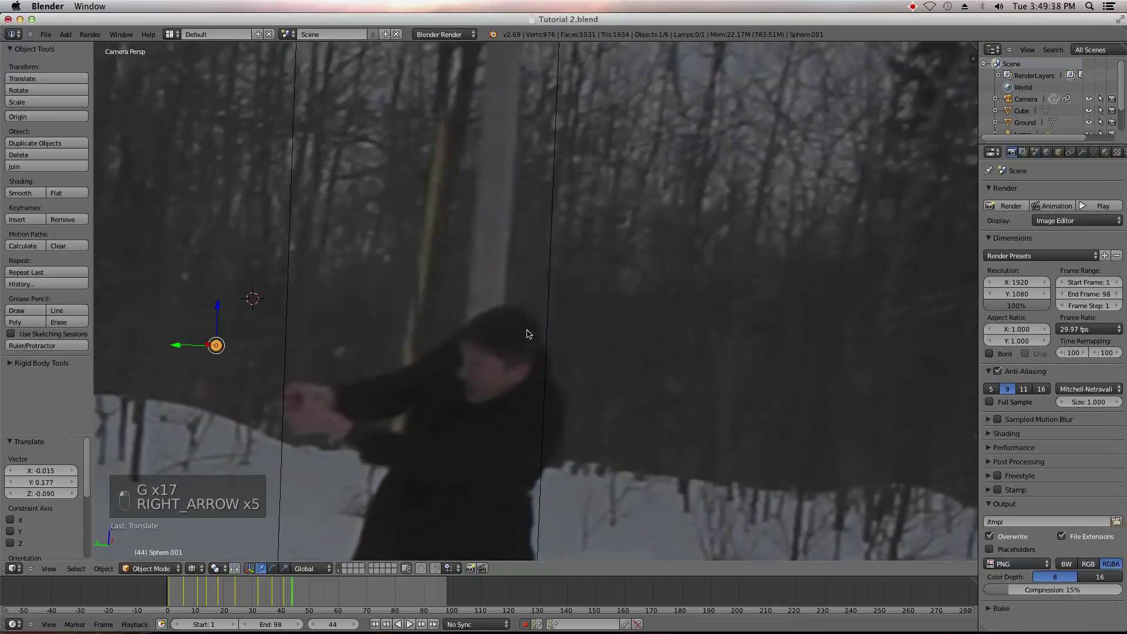
key("Left")
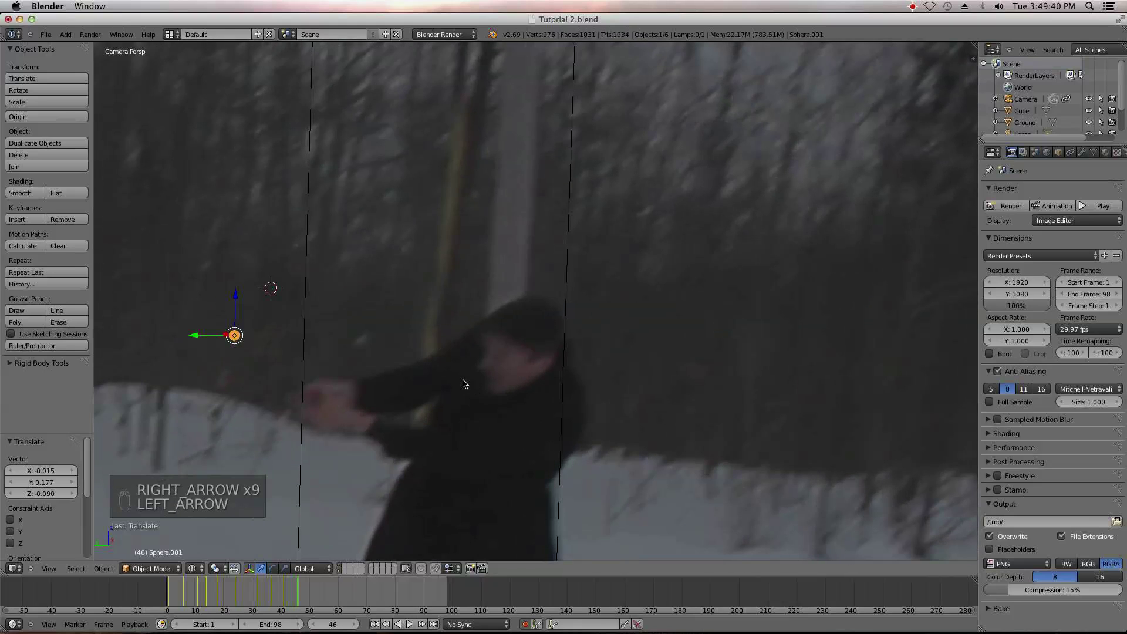
key("Left")
key("g")
left_click(372, 378)
- Advance to frame 51 and reposition the sphere at the second man's wand tip
key("Right")
key("Right")
key("Right")
key("Right")
key("Right")
key("Right")
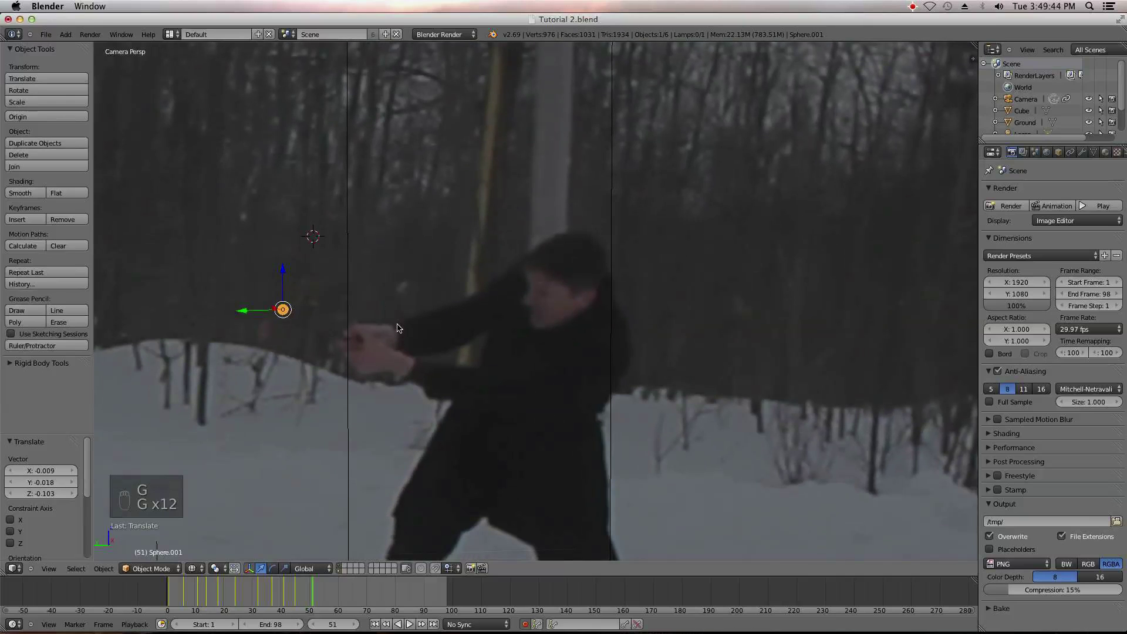
key("g")
left_click(332, 316)
- Advance to frame 61 and move the sphere to the wand tip ahead of the second man's extended hand
key("Right")
key("Right")
key("Right")
key("Right")
key("Right")
key("Right")
key("Right")
key("Right")
key("Right")
key("Right")
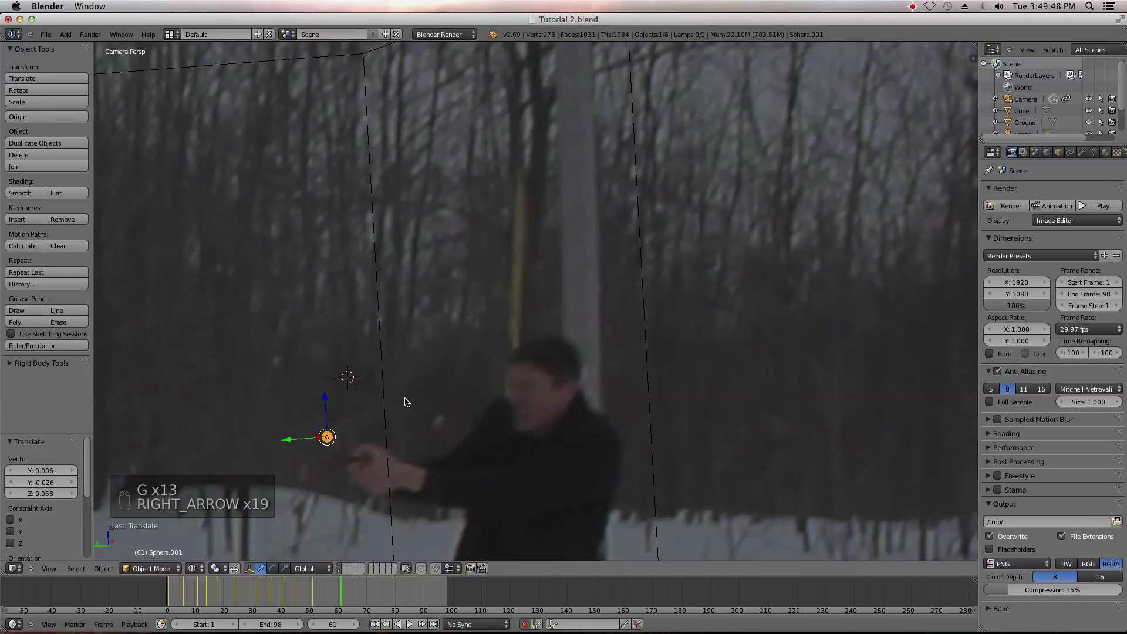
key("g")
left_click(351, 432)
- Advance to frame 65 and move the sphere up onto the second man's wand tip
key("Right")
key("Right")
key("Right")
key("Right")
key("Right")
key("Right")
key("Right")
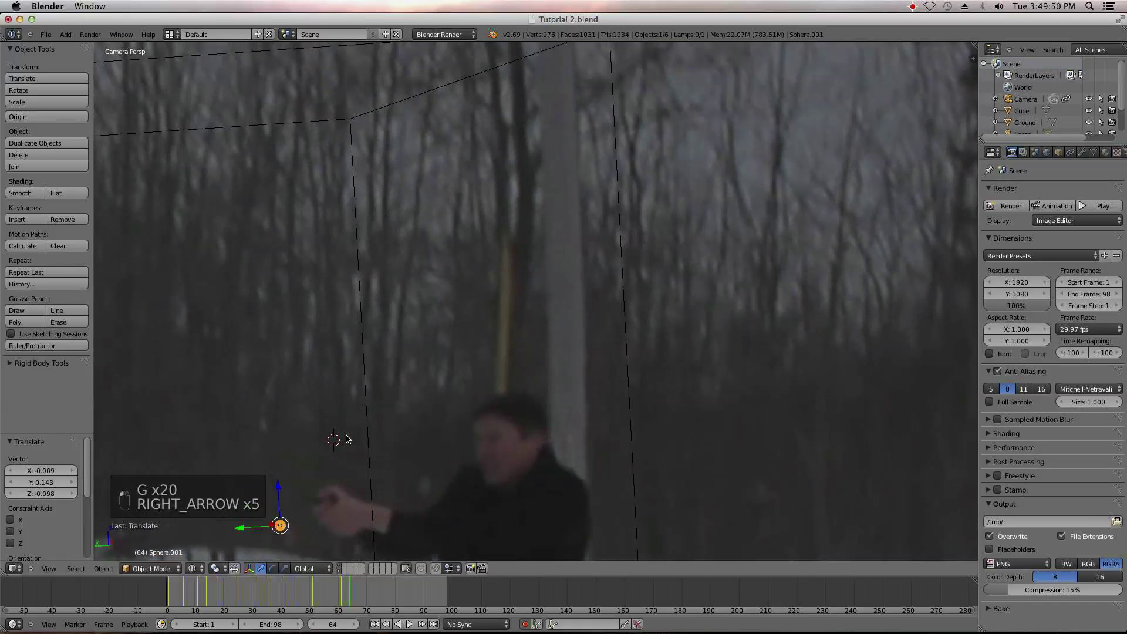
key("g")
left_click(327, 407)
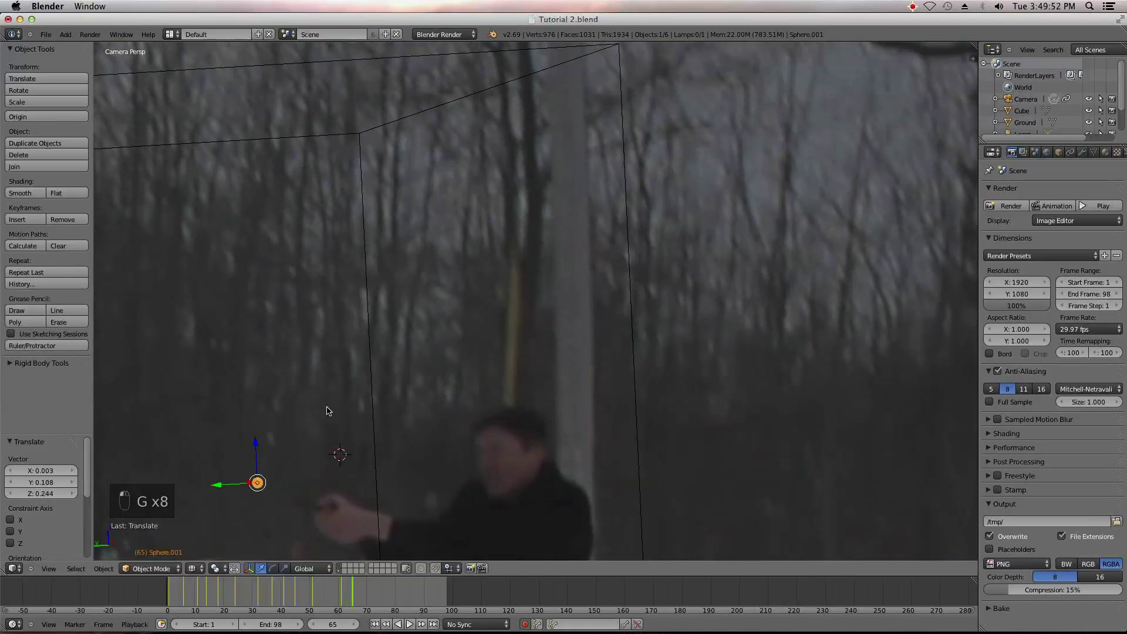
- Advance to frame 72 and lower the sphere onto the second man's wand tip
key("Right")
key("Right")
key("Right")
key("Right")
key("Right")
key("Right")
key("Right")
key("Right")
key("Right")
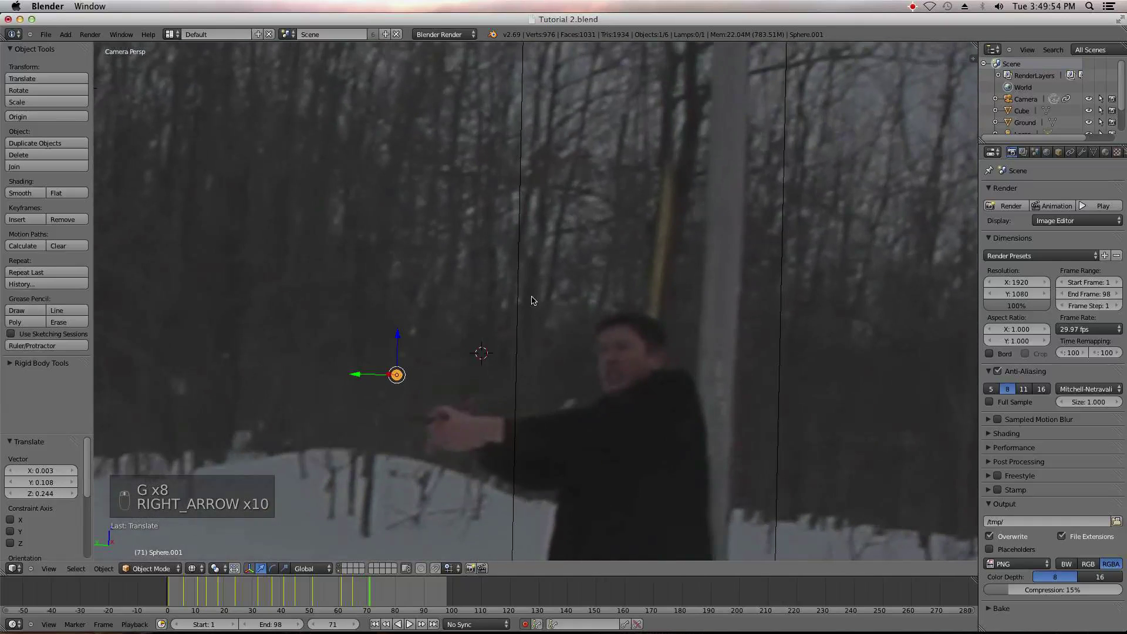
key("g")
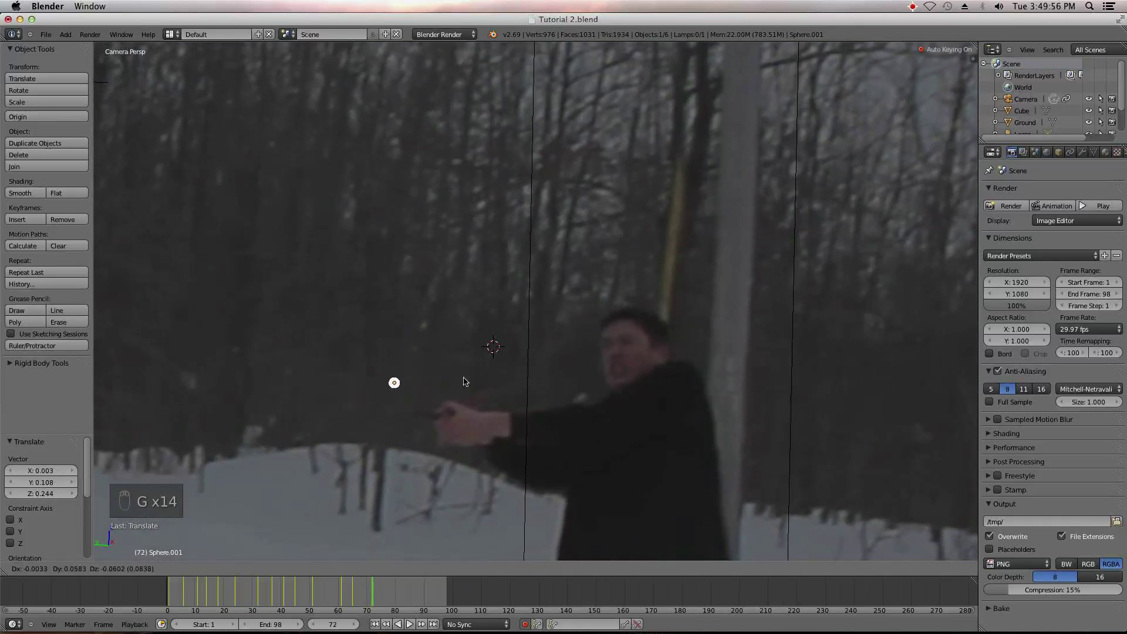
left_click(443, 399)
- Advance to about frame 78 and realign the sphere with the second man's wand tip
key("Right")
key("Right")
key("Right")
key("Right")
key("Right")
key("Right")
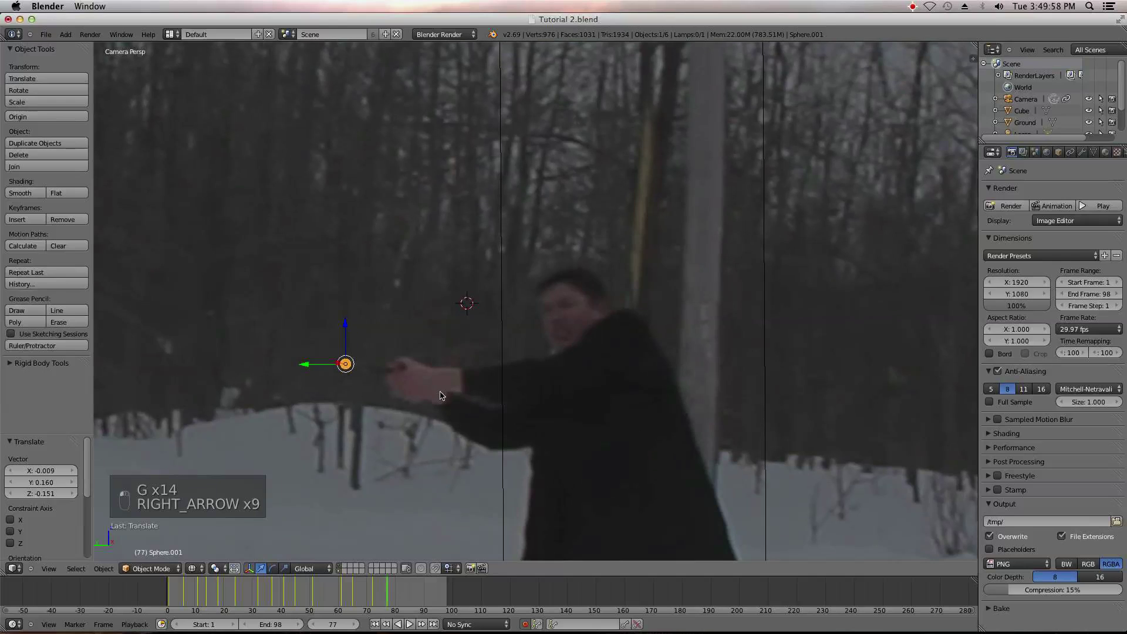
key("Right")
key("g")
left_click(379, 368)
- Advance to frame 84 and move the sphere up to the second man's wand tip
key("Right")
key("Right")
key("Right")
key("Right")
key("Right")
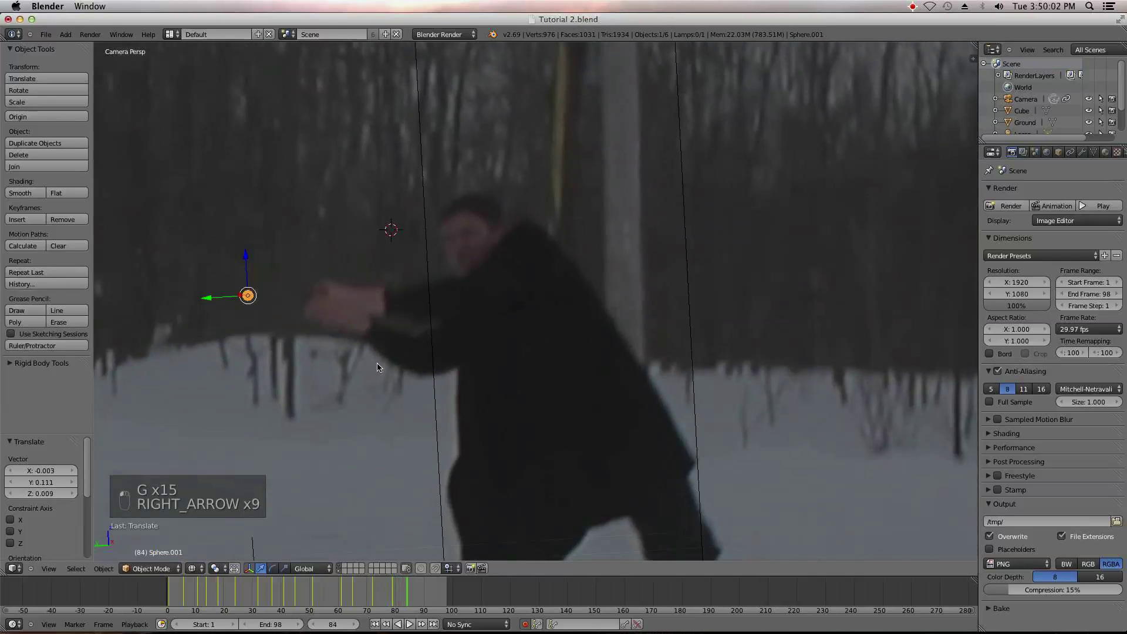
key("g")
left_click(368, 324)
- Advance to about frame 90 and lower the sphere onto the second man's wand tip
key("Right")
key("Right")
key("Right")
key("Right")
key("Right")
key("Right")
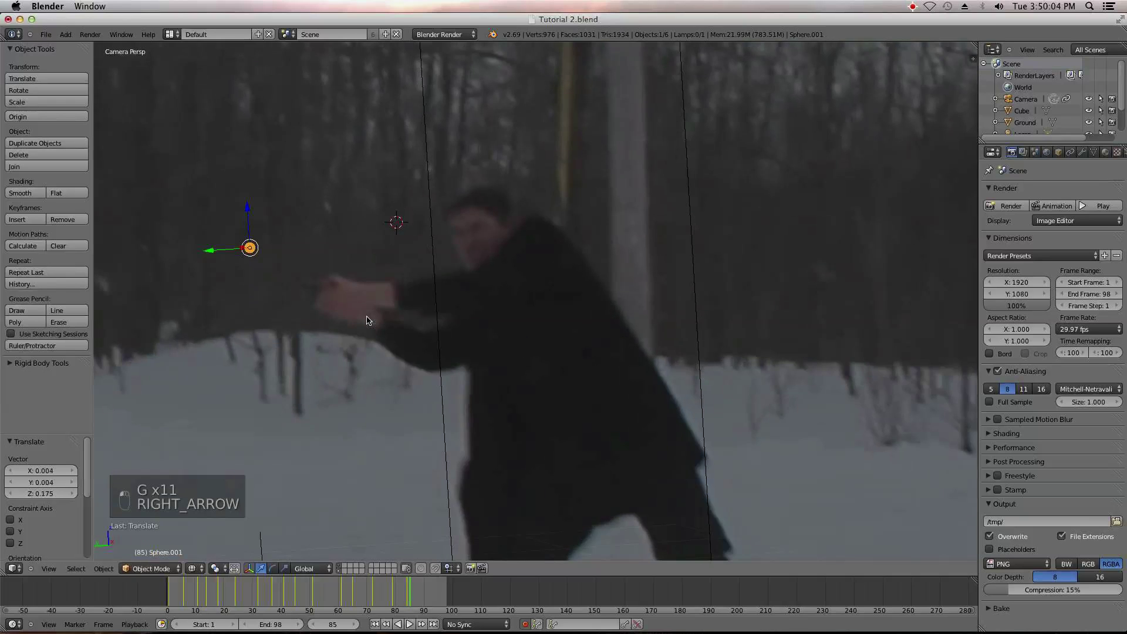
key("g")
left_click(428, 343)
- Advance to frame 94 and shift the sphere toward the second man's hand onto the wand tip
key("Right")
key("Left")
key("Right")
key("Right")
key("Right")
key("Right")
key("Right")
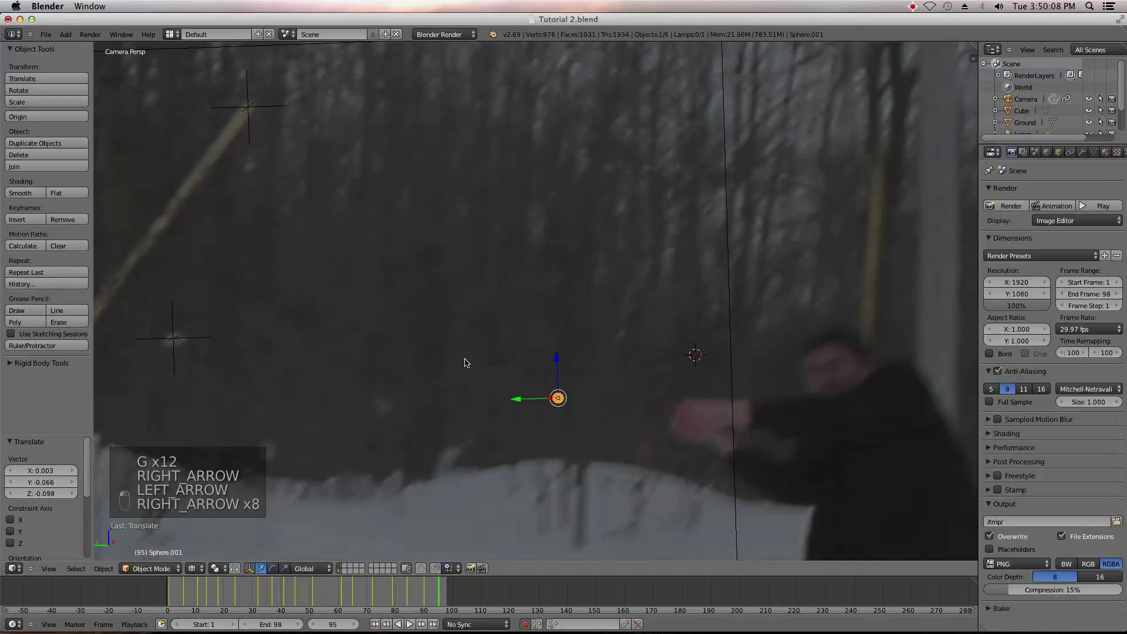
key("Left")
key("g")
left_click(612, 448)
key("Right")
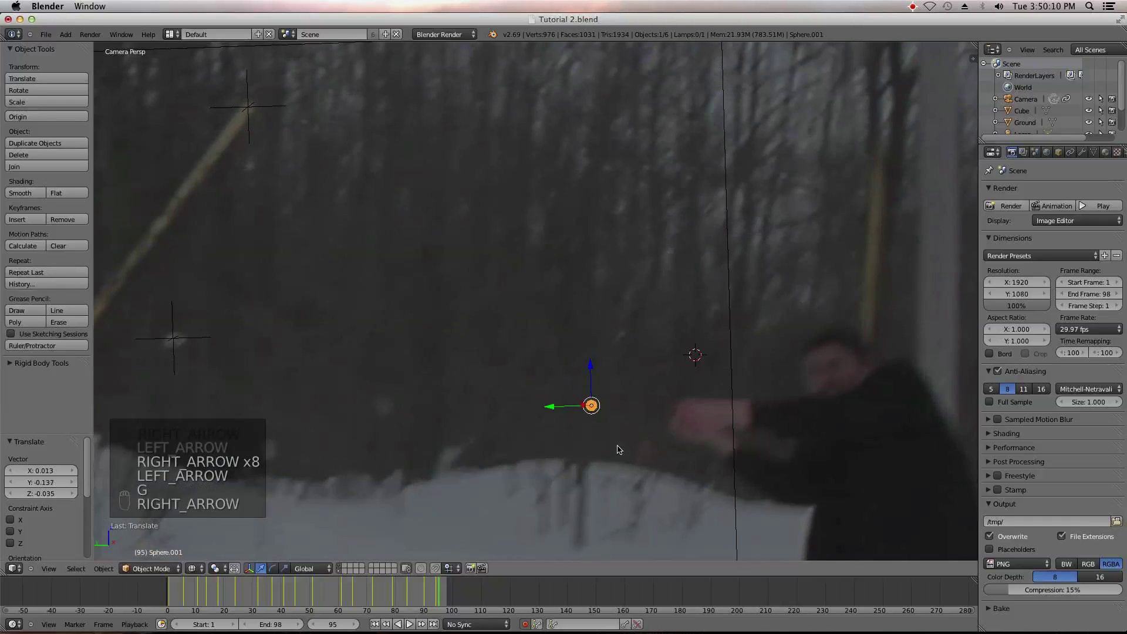
- Advance to the last frame, 98, and realign the sphere with the second man's wand tip
key("Right")
key("Right")
key("Right")
key("Right")
key("Right")
key("Right")
key("Right")
key("Right")
key("Left")
key("g")
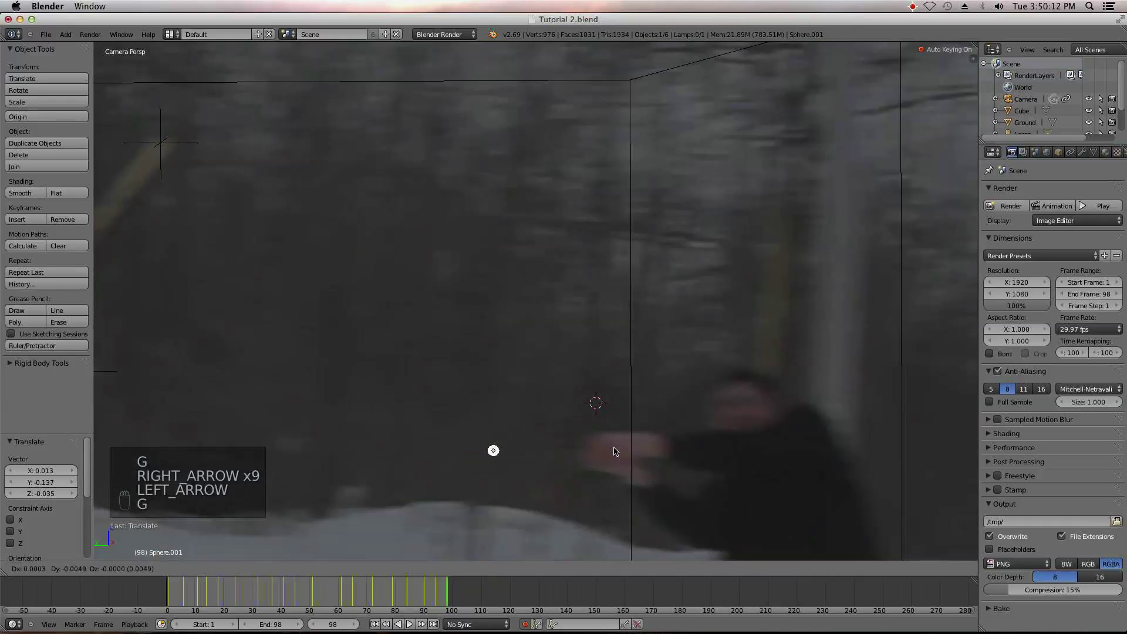
left_click(601, 438)
- Step back through the shot to the opening frames, checking that the sphere follows the second man's wand tip
key("Left")
key("Left")
key("Left")
key("Left")
key("Left")
key("Left")
key("Left")
key("Left")
key("Left")
key("Left")
key("Left")
key("Left")
key("Left")
key("Left")
key("Left")
key("Left")
key("Left")
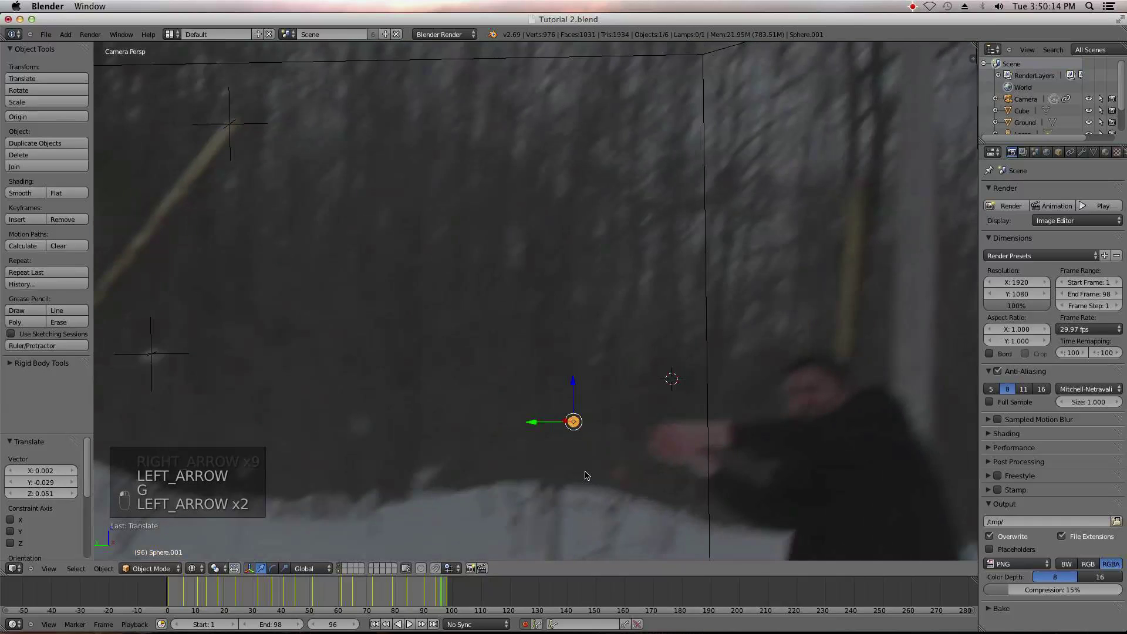
key("Left")
key("Left")
key("Left")
key("Left")
key("Left")
key("Left")
key("Left")
key("Left")
key("Left")
key("Left")
key("Left")
key("Left")
key("Left")
key("Left")
key("Left")
key("Left")
key("Left")
key("Left")
key("Left")
key("Left")
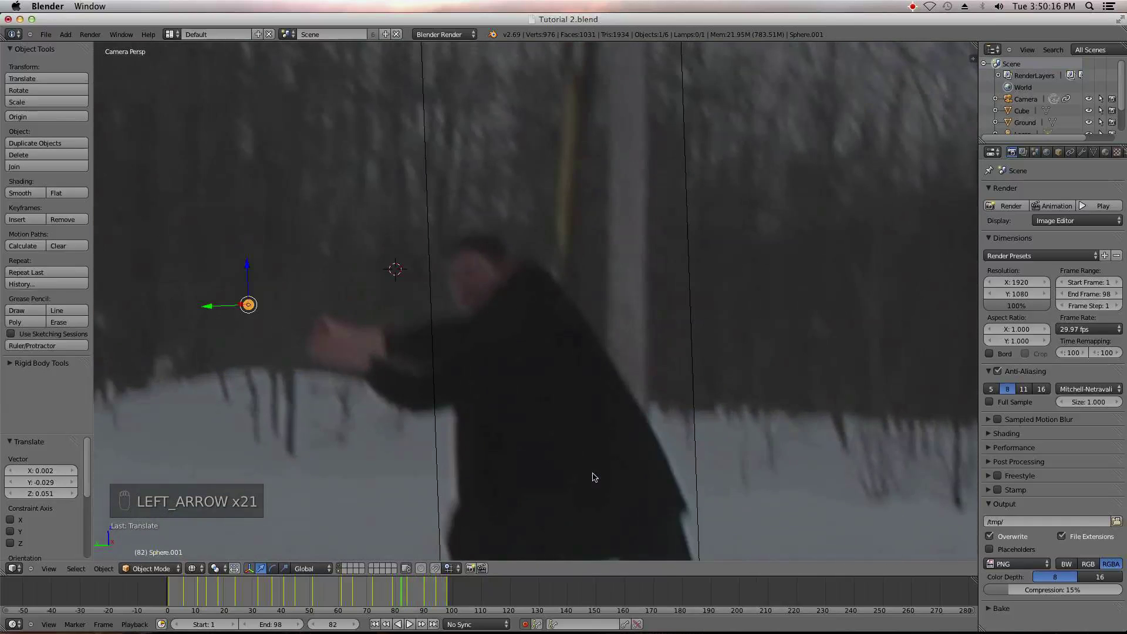
key("Left")
key("Left")
key("Left")
key("Left")
key("Left")
key("Left")
key("Left")
key("Left")
key("Left")
key("Left")
key("Left")
key("Left")
key("Left")
key("Left")
key("Left")
key("Left")
key("Left")
key("Left")
key("Left")
key("Left")
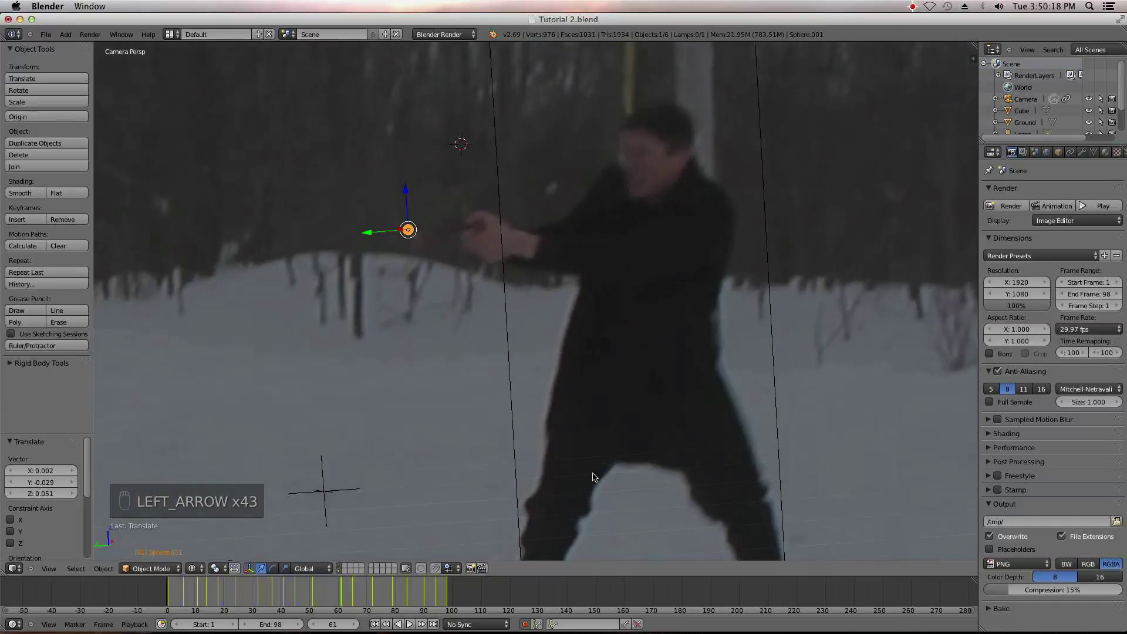
key("Left")
key("Left")
key("Left")
key("Left")
key("Left")
key("Left")
key("Left")
key("Left")
key("Left")
key("Left")
key("Left")
key("Left")
key("Left")
key("Left")
key("Left")
key("Left")
key("Left")
key("Left")
key("Left")
key("Left")
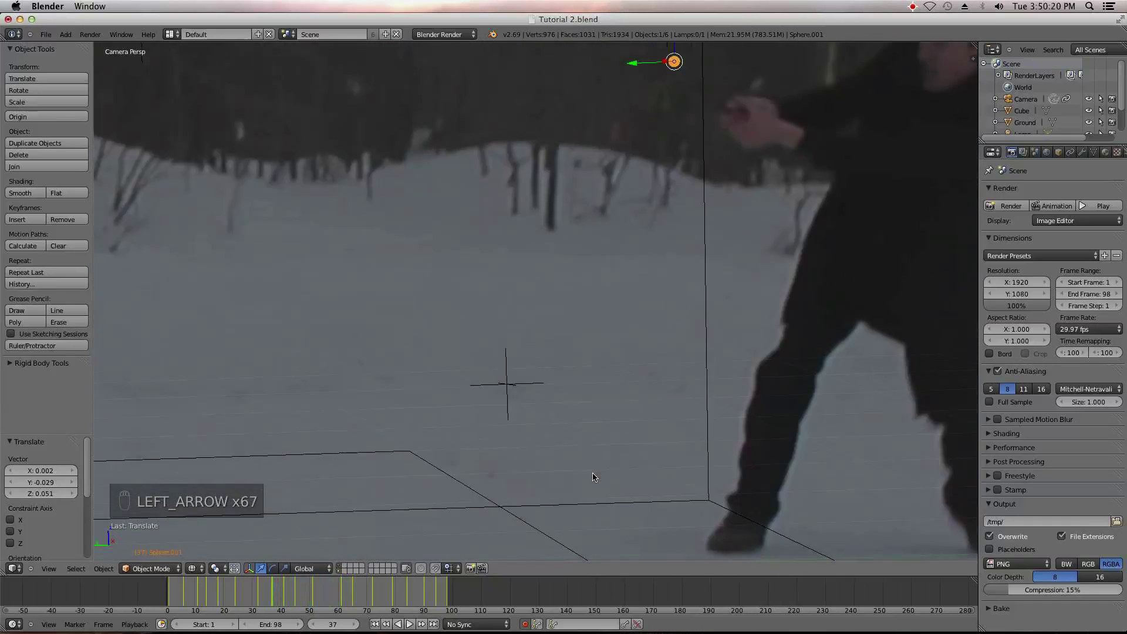
key("Left")
key("Left")
key("Left")
key("Left")
key("Left")
key("Left")
key("Left")
key("Left")
key("Left")
key("Left")
key("Left")
key("Left")
key("Left")
key("Left")
key("Left")
key("Left")
key("Left")
key("Left")
key("Left")
key("Left")
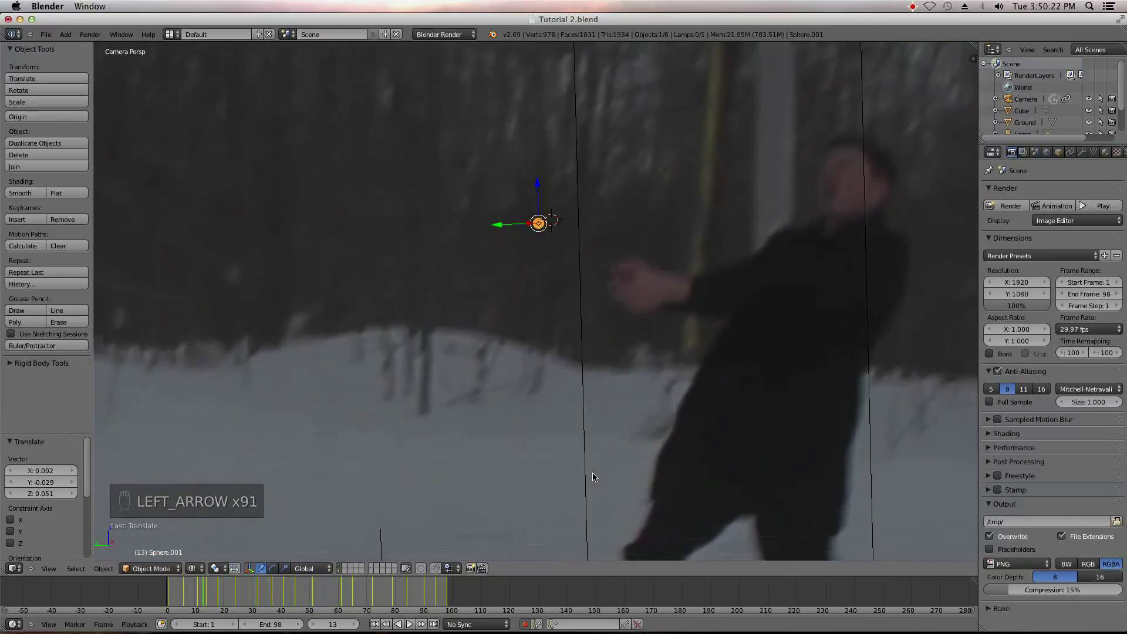
key("Right")
key("Right")
key("Right")
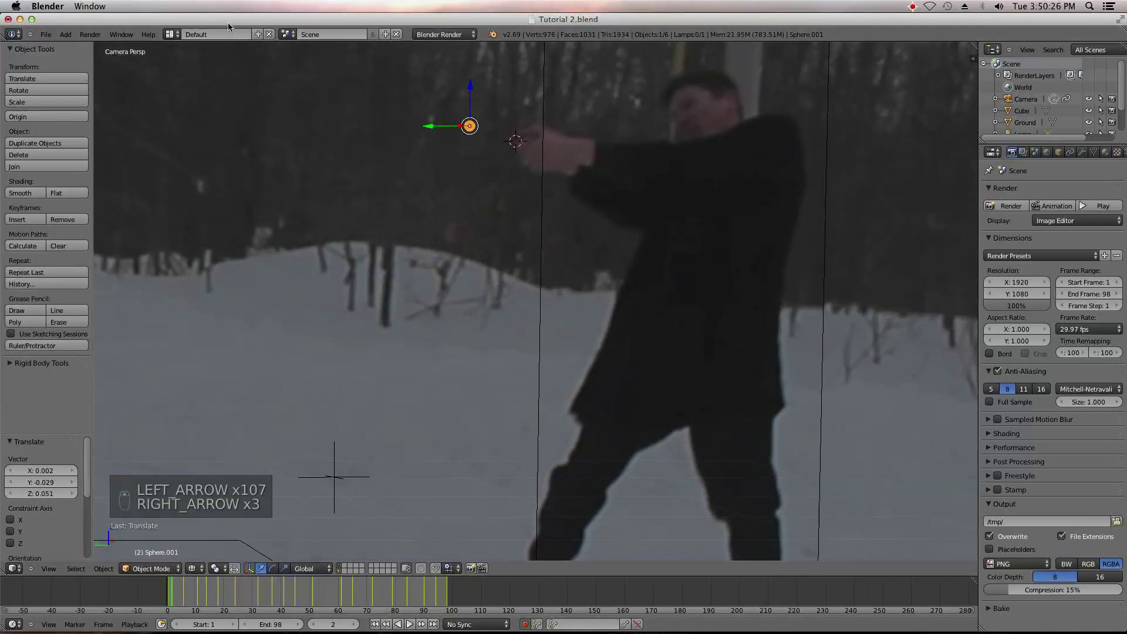
- Save the project file
left_click(45, 34)
left_click(64, 110)
- Add a UV sphere at the centre of the scene, working from the orthographic top view
key("KP_1")
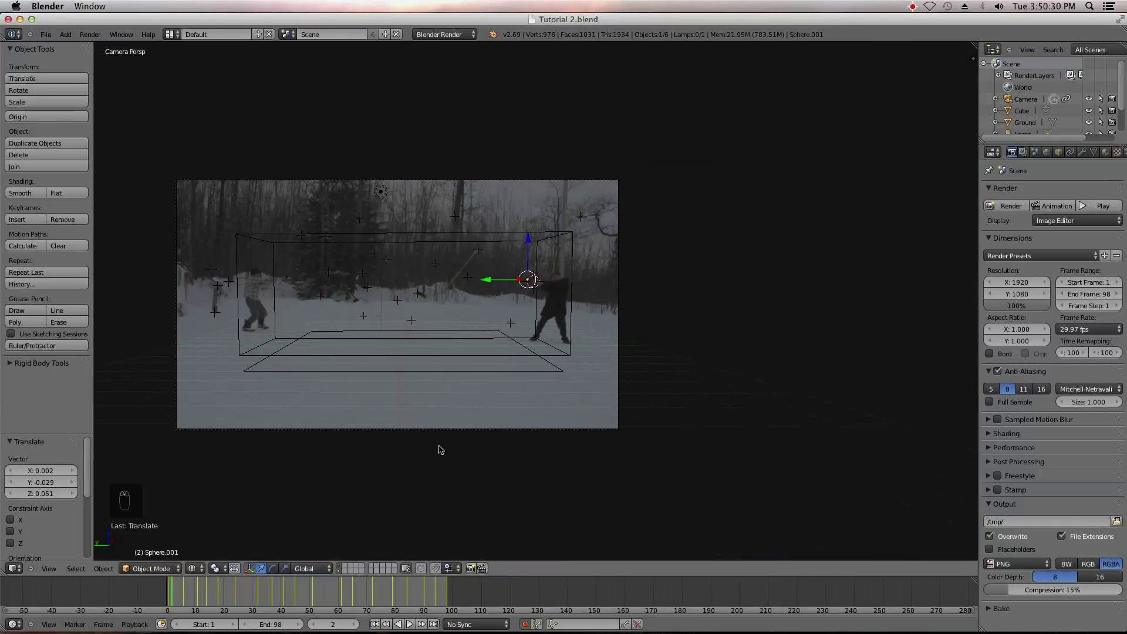
key("KP_0")
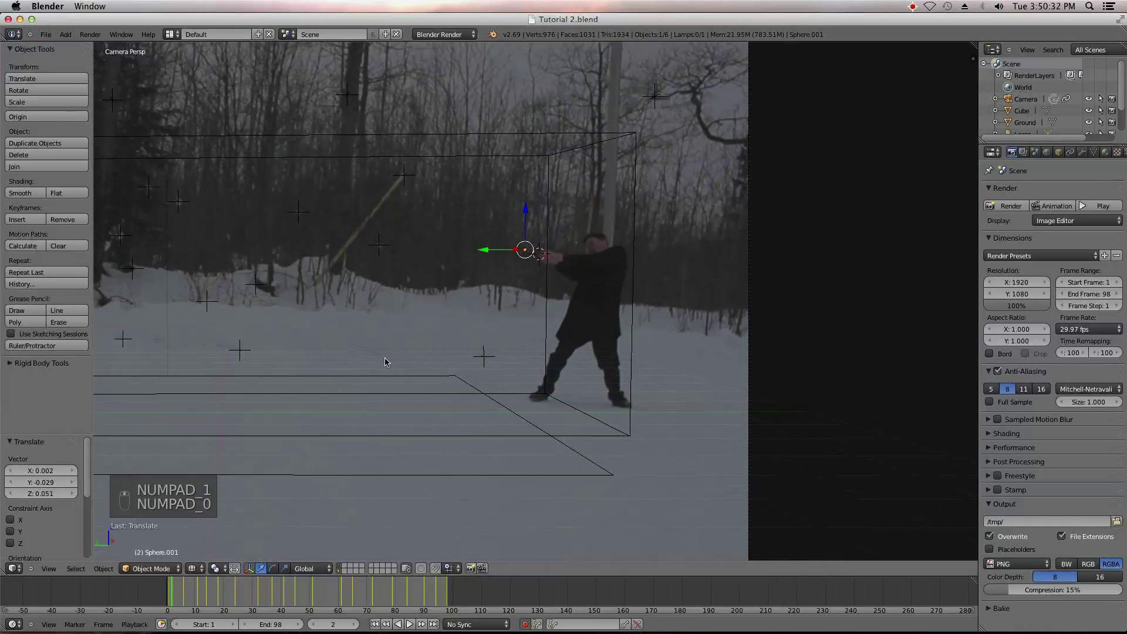
key("KP_7")
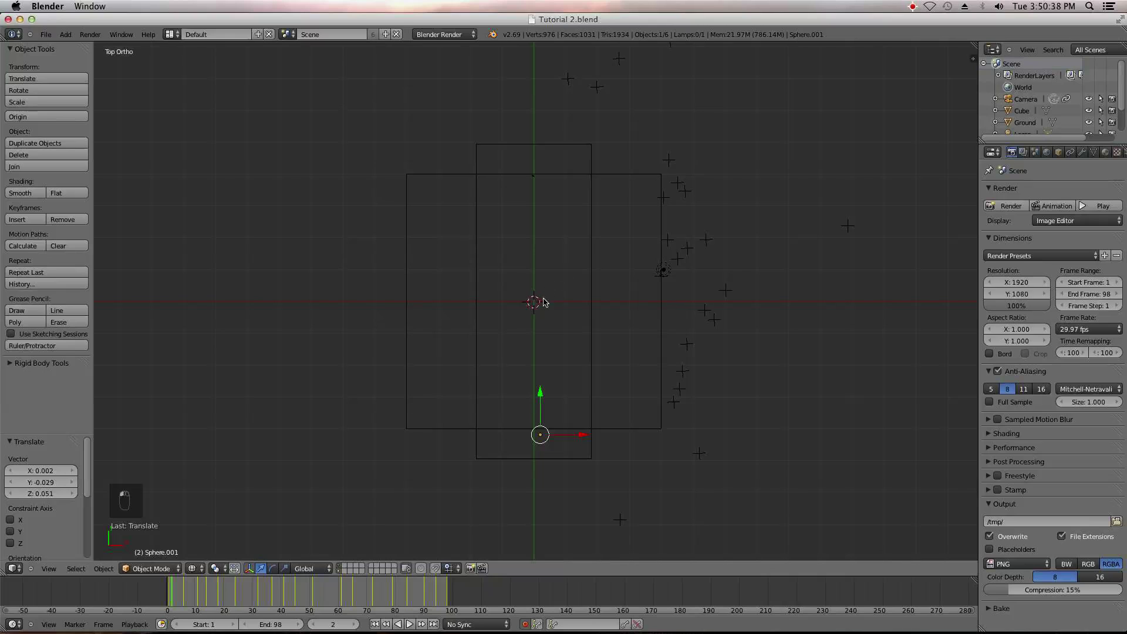
key("shift+a")
mouse_move(537, 301)
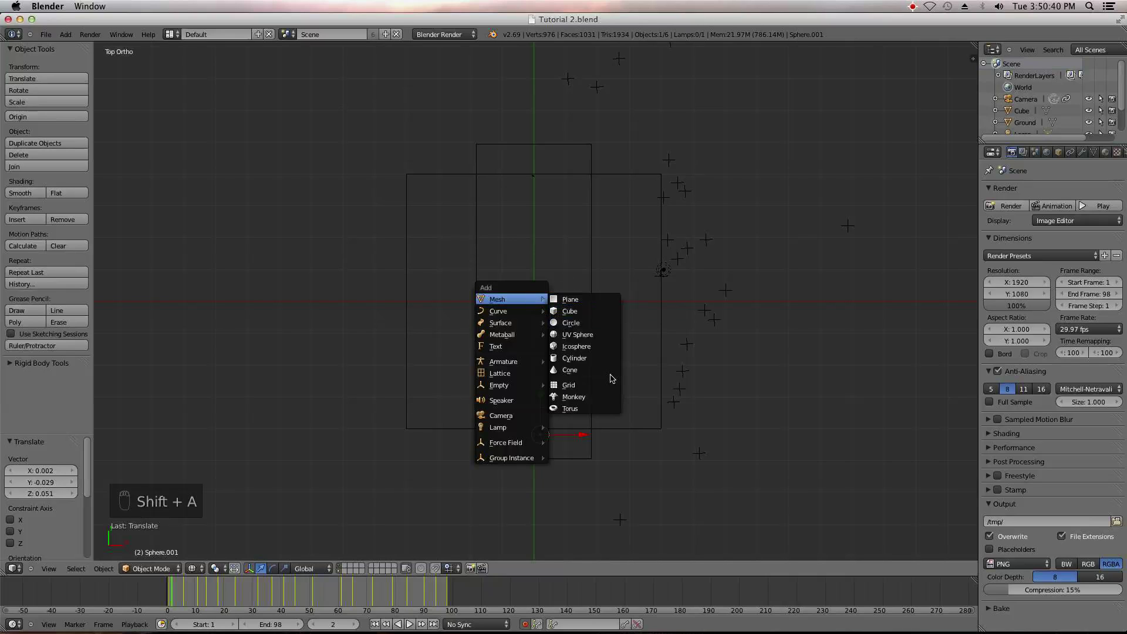
left_click(599, 340)
- Flatten the new sphere along the Y axis into a thin disc, scale it uniformly to about 0.61, and return to camera view
scroll(647, 397, "up", 4)
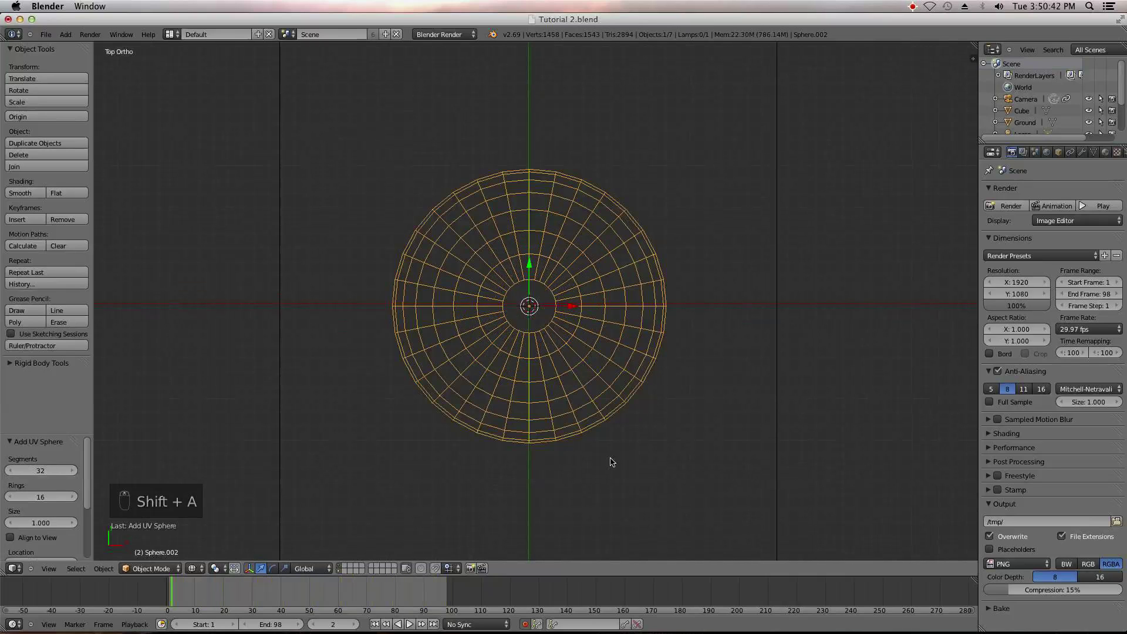
key("s")
key("y")
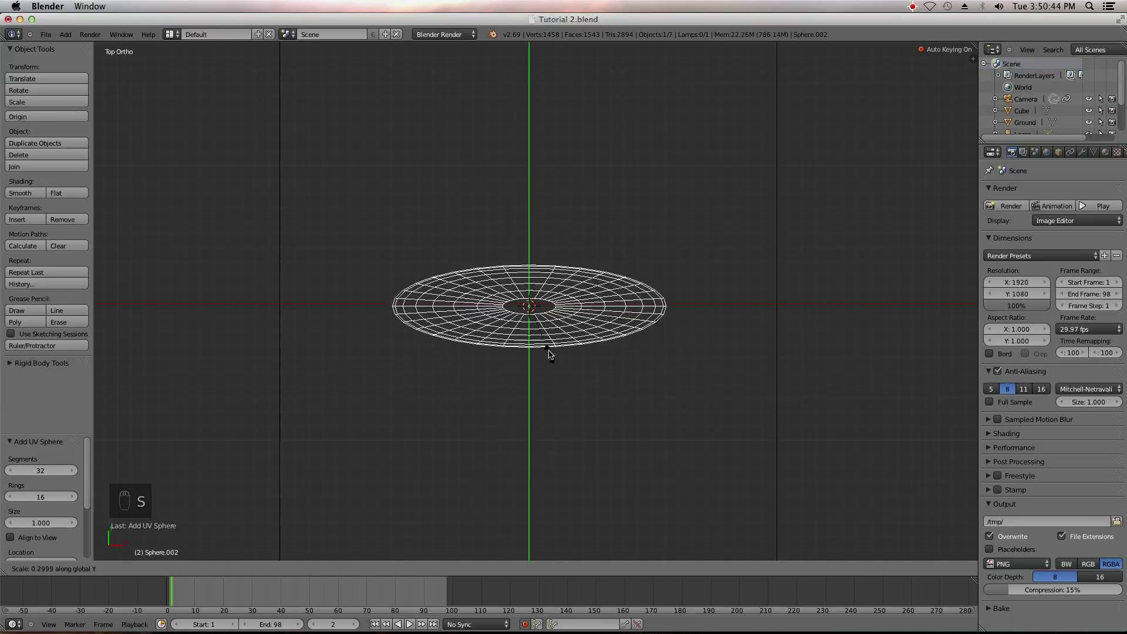
left_click(530, 323)
key("s")
left_click(654, 337)
key("KP_1")
key("KP_0")
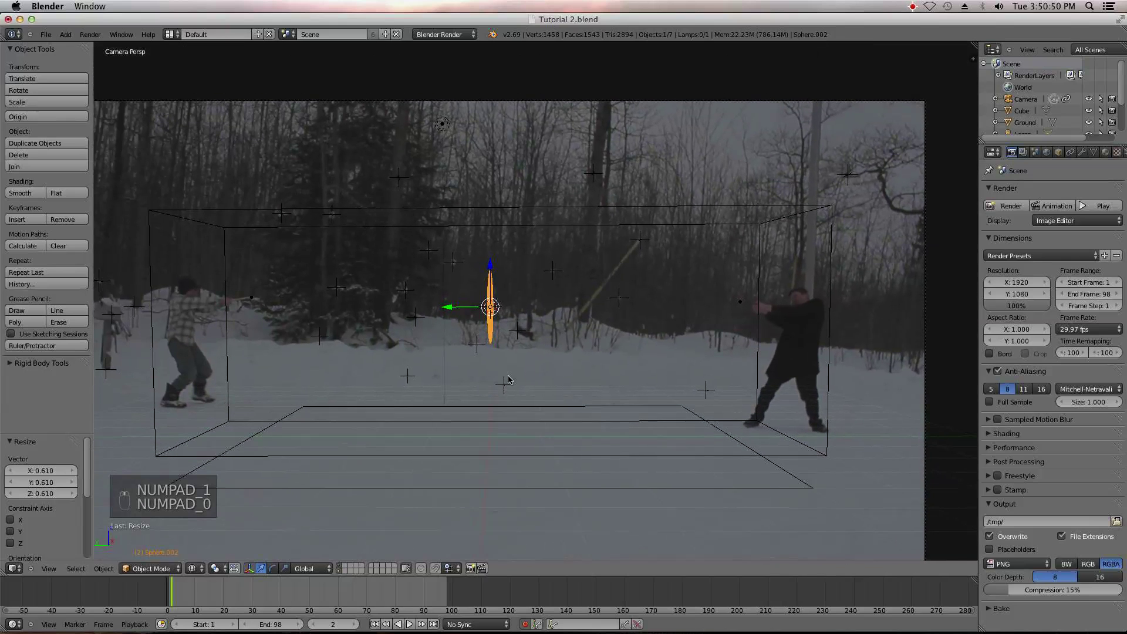
- Go to frame 1, keyframe the flattened sphere's location between the two men, and advance to frame 2
scroll(537, 344, "up", 5)
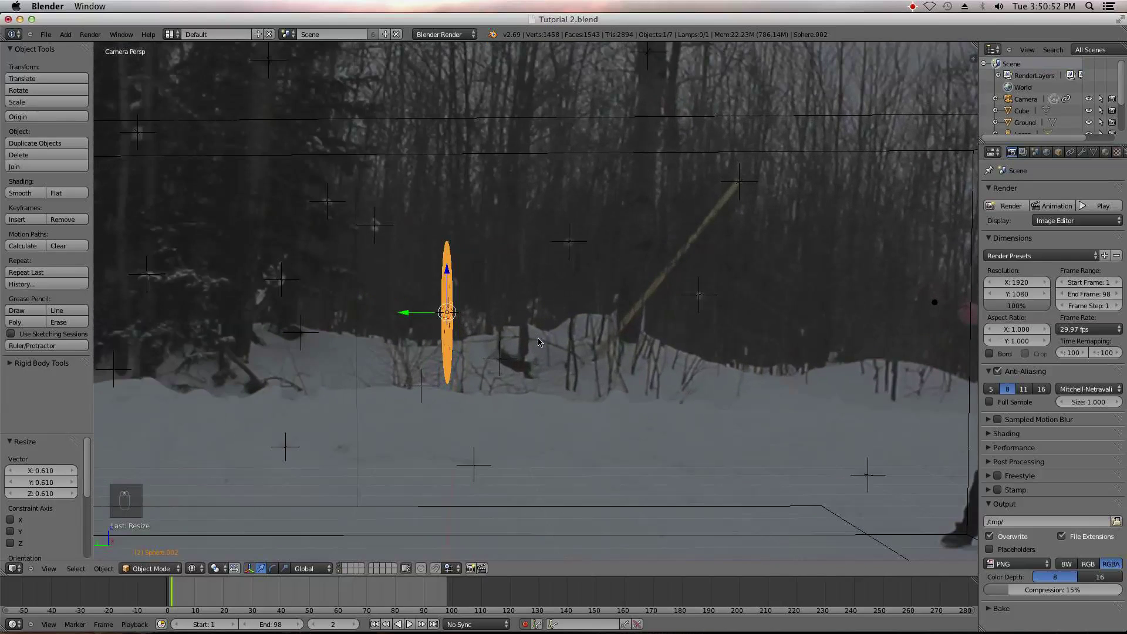
key("a")
key("Tab")
key("Tab")
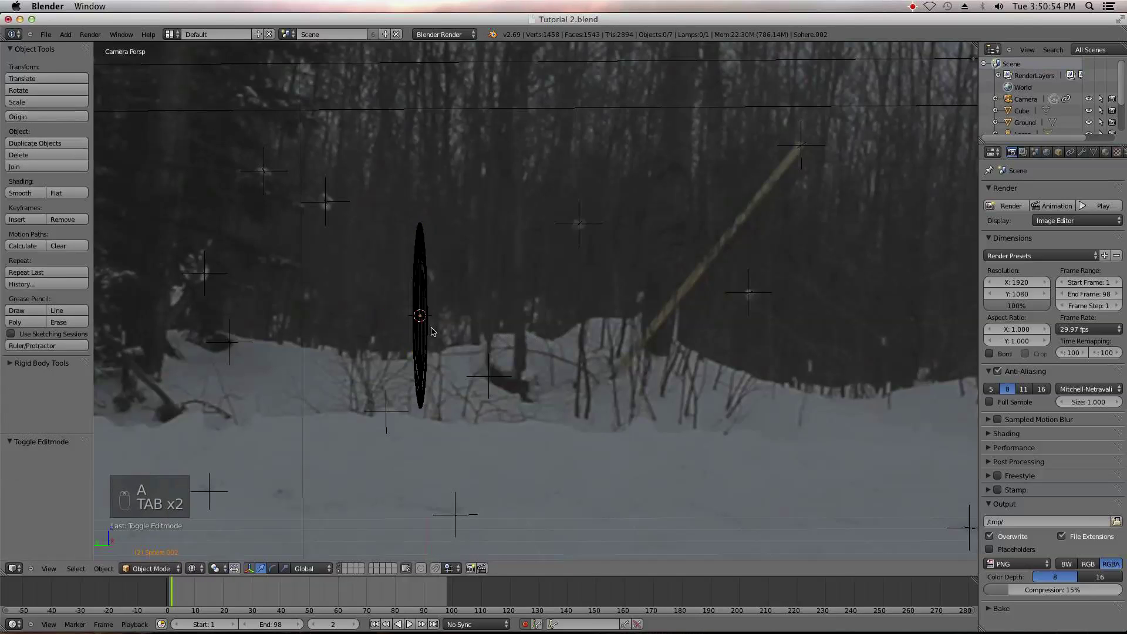
left_click(376, 624)
key("i")
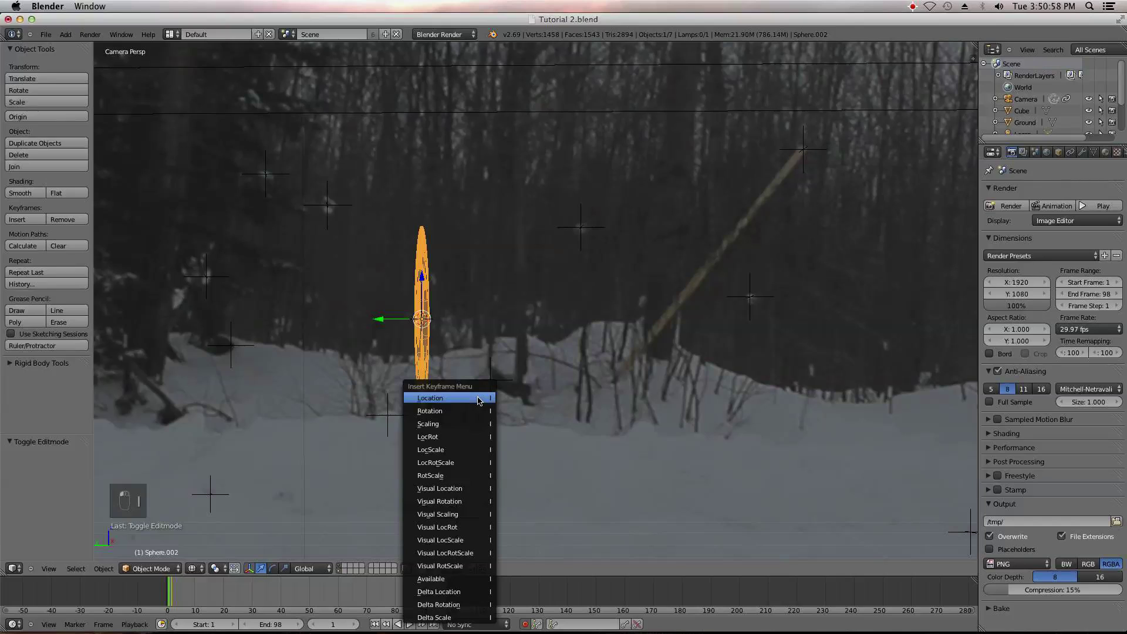
key("g")
left_click(607, 419)
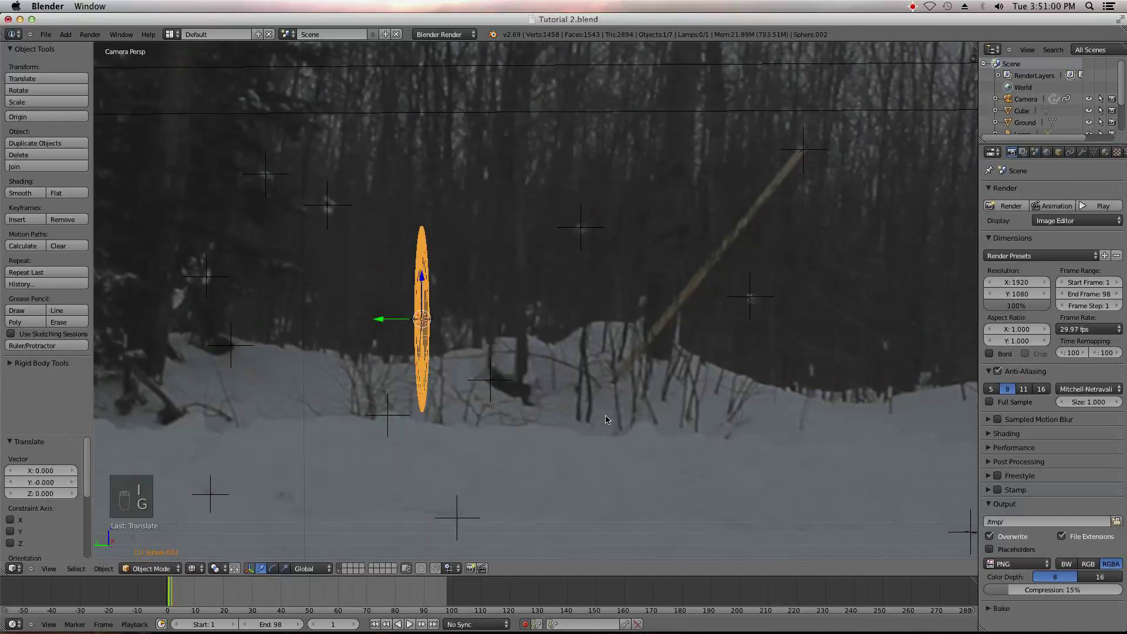
key("Right")
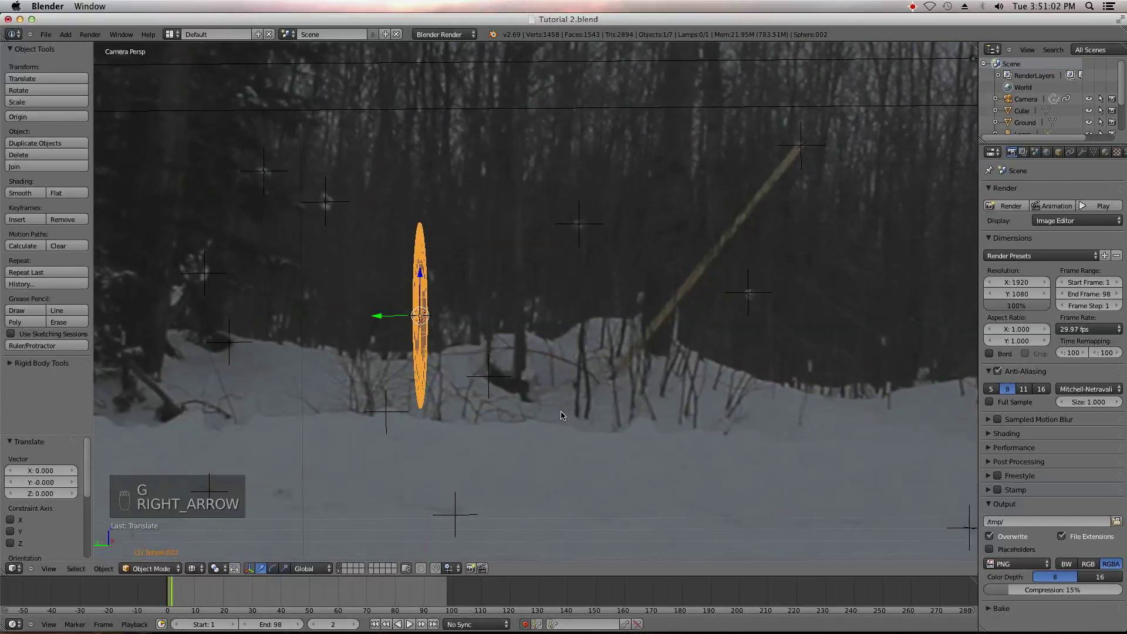
- Delete the flattened sphere's keyframe at frame 2 and return to frame 1
key("alt+i")
left_click(477, 358)
key("Left")
key("Right")
key("Left")
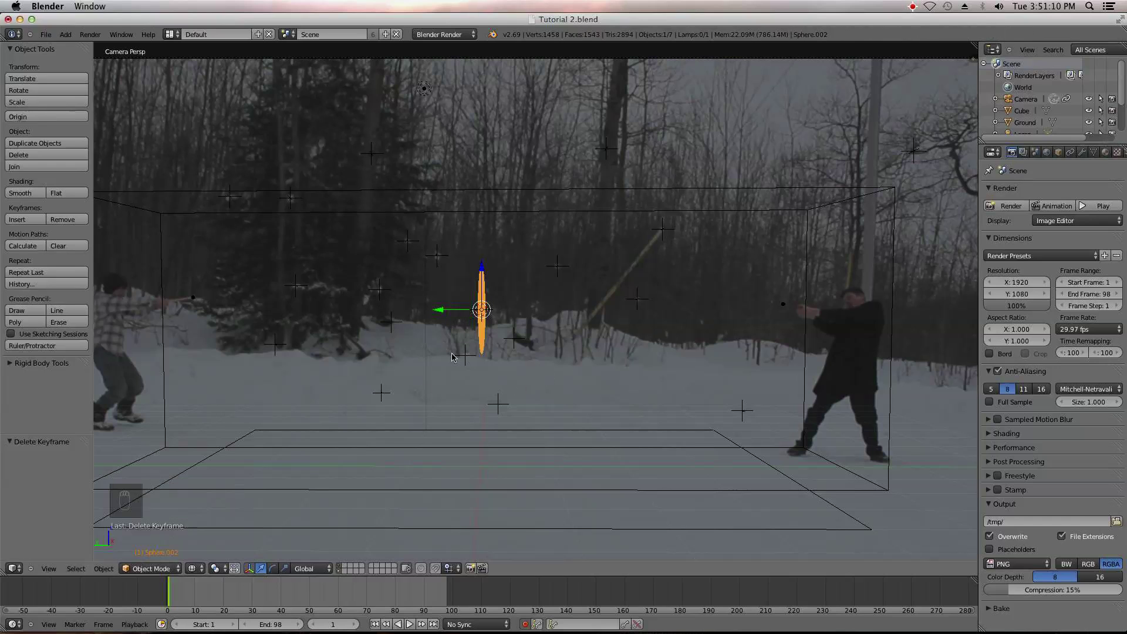
- Split the 3D viewport, turn the new area into a Graph Editor, and expand the flattened sphere's LocRotScale channels
left_click_drag(12, 570, 242, 567)
left_click(12, 569)
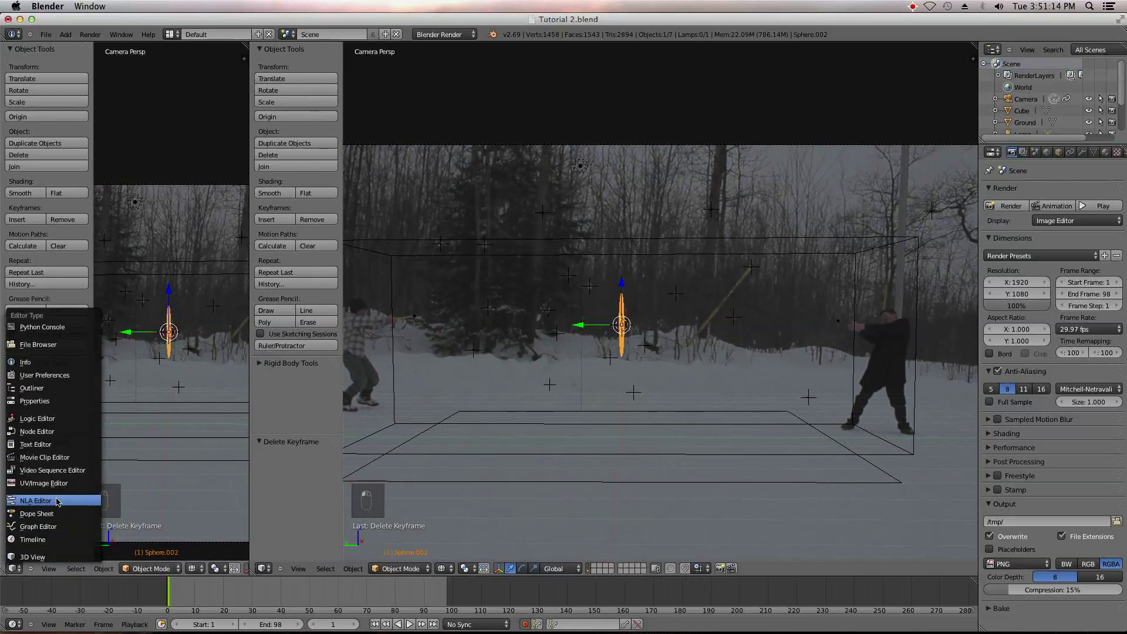
left_click(63, 525)
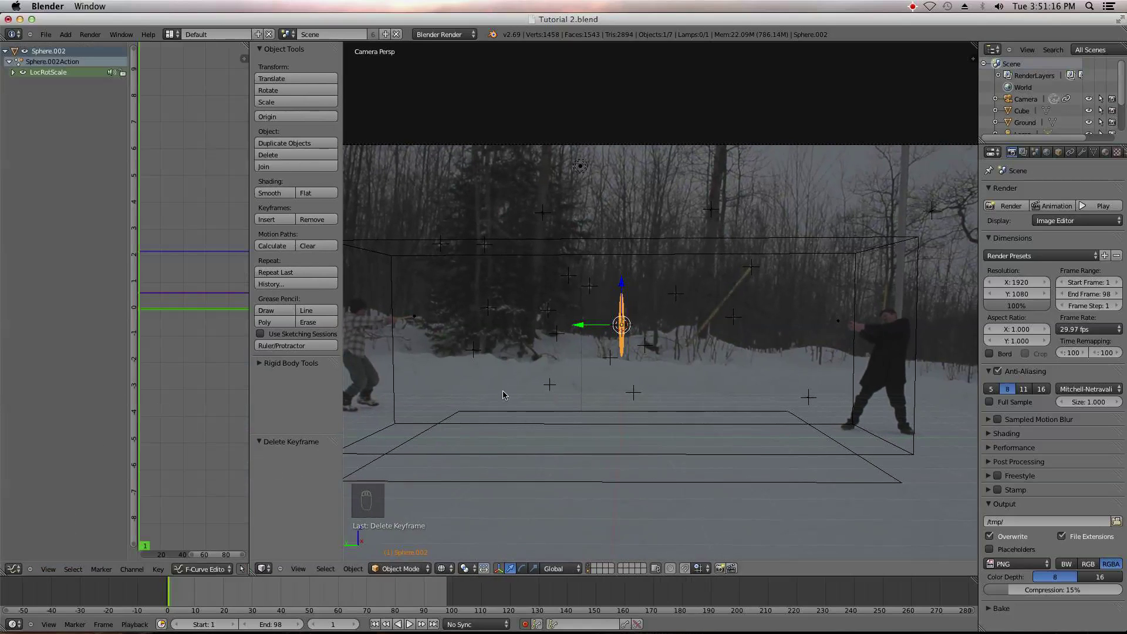
left_click(12, 72)
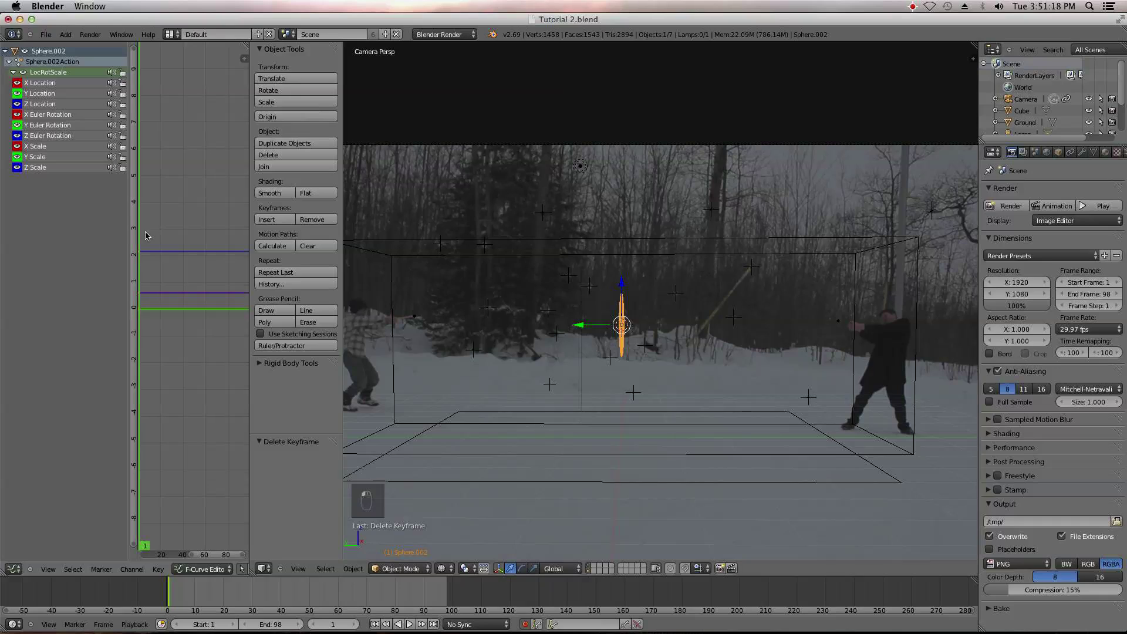
- Add a Noise modifier to the flattened sphere's Y Location curve
key("g")
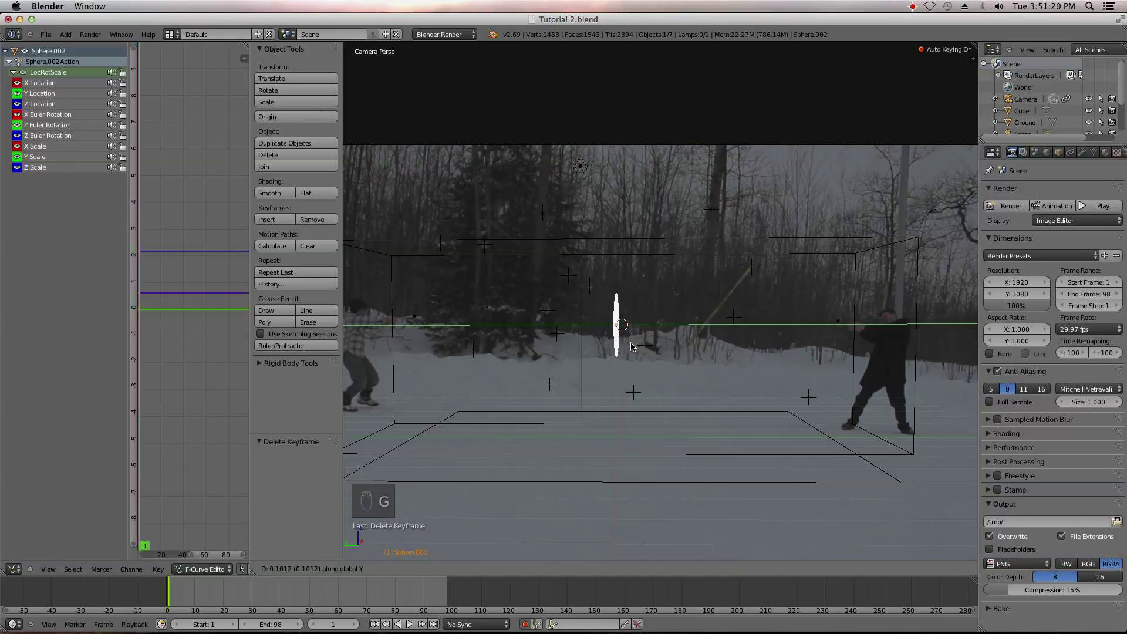
right_click(653, 347)
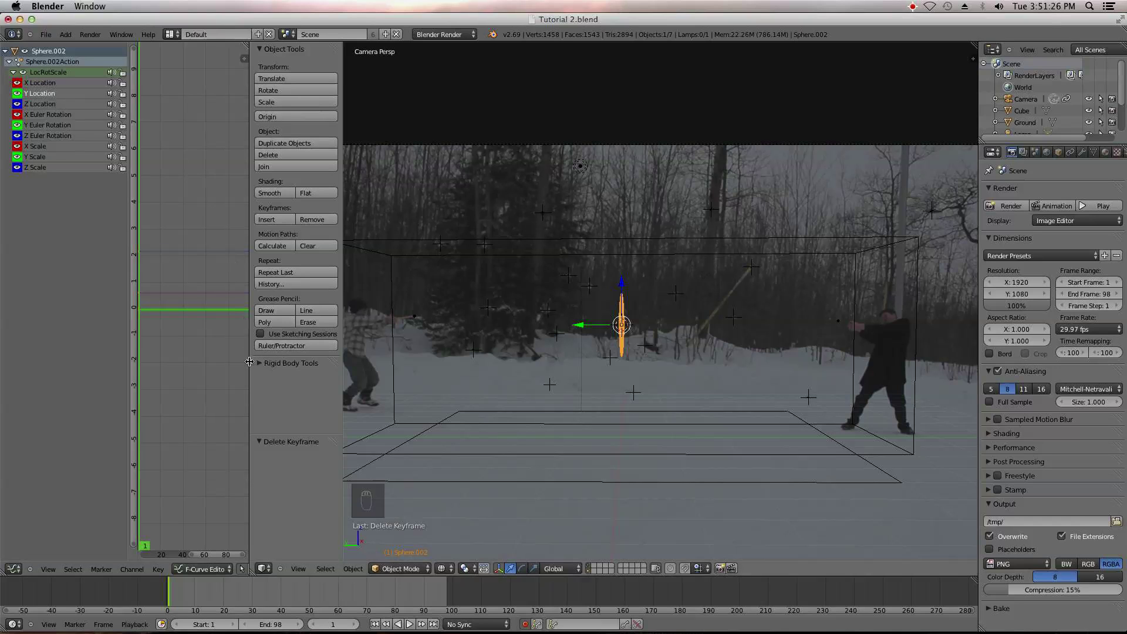
key("n")
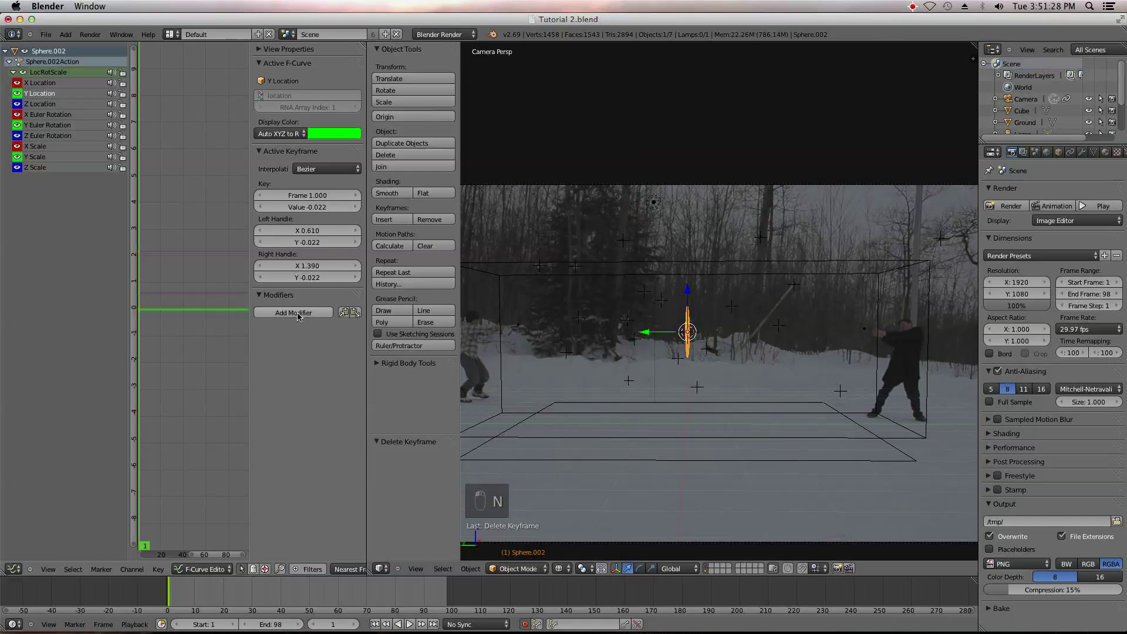
left_click(298, 316)
left_click(270, 362)
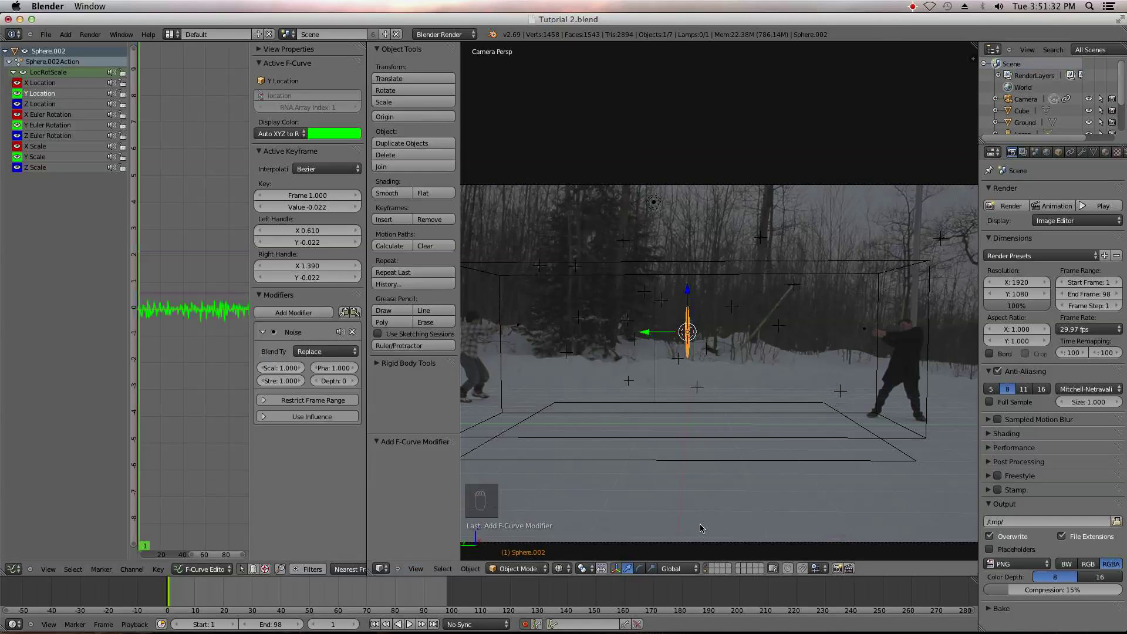
- Play the animation in the right orthographic view to check the flattened sphere's noise motion
key("KP_1")
key("KP_Enter")
key("KP_3")
scroll(742, 403, "up", 2)
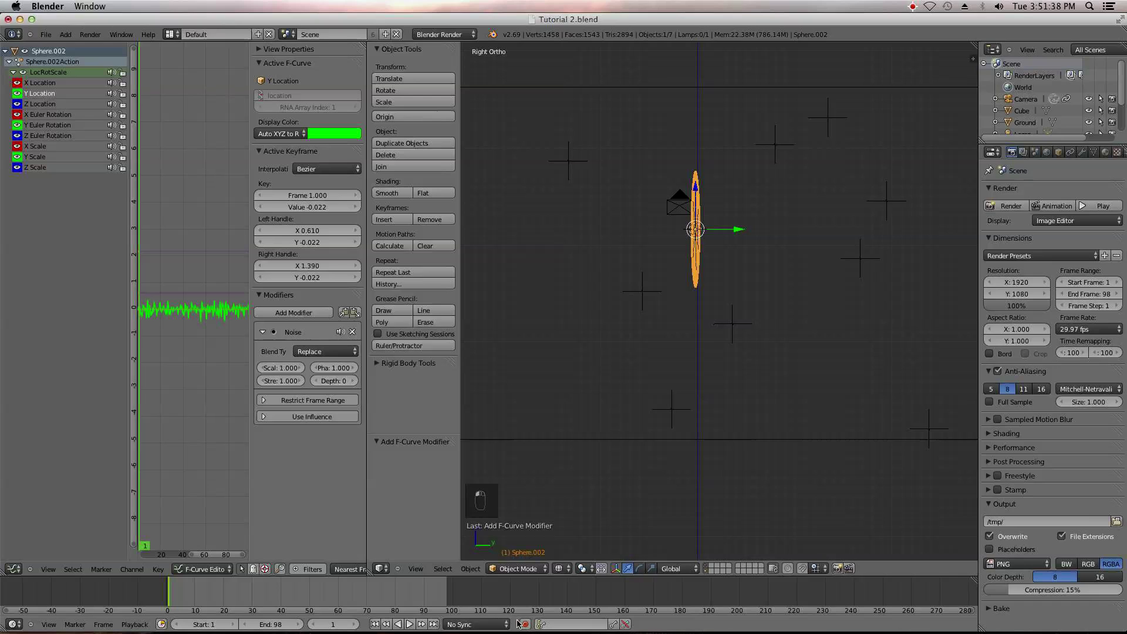
left_click(409, 624)
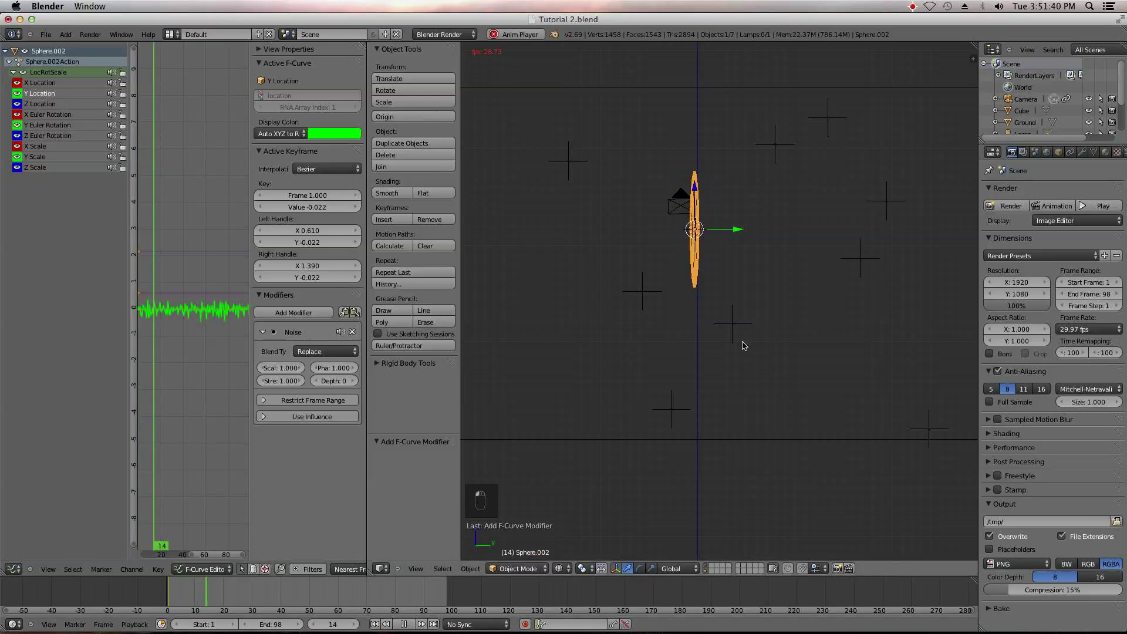
- Set the Noise modifier's scale to 3 and its strength to 1.5 while the animation plays
left_click(277, 367)
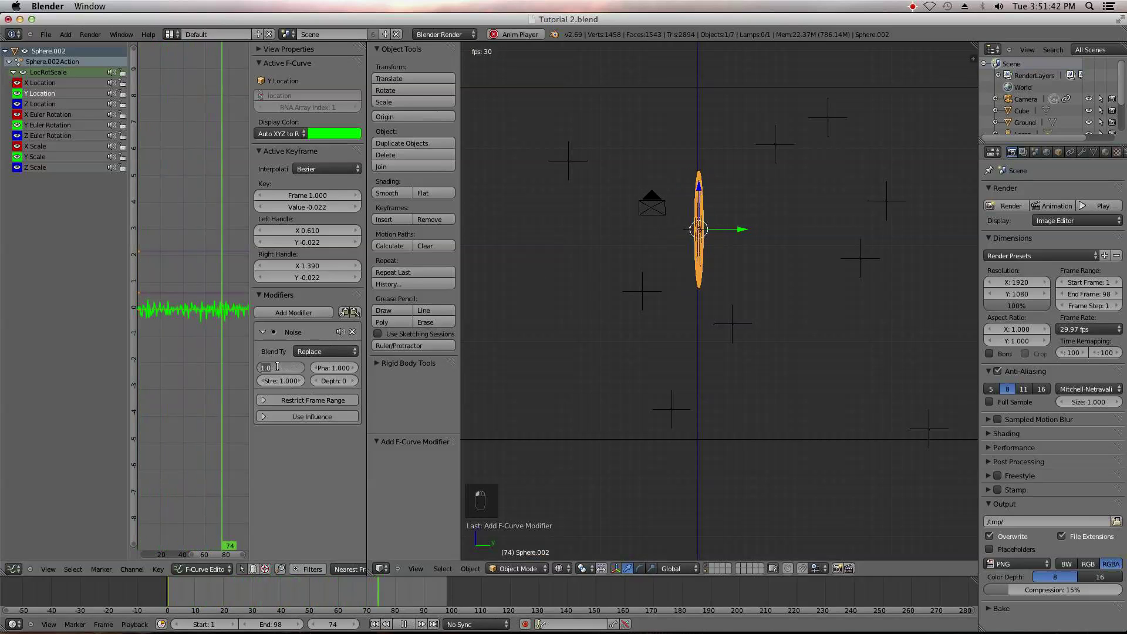
type("3")
key("Return")
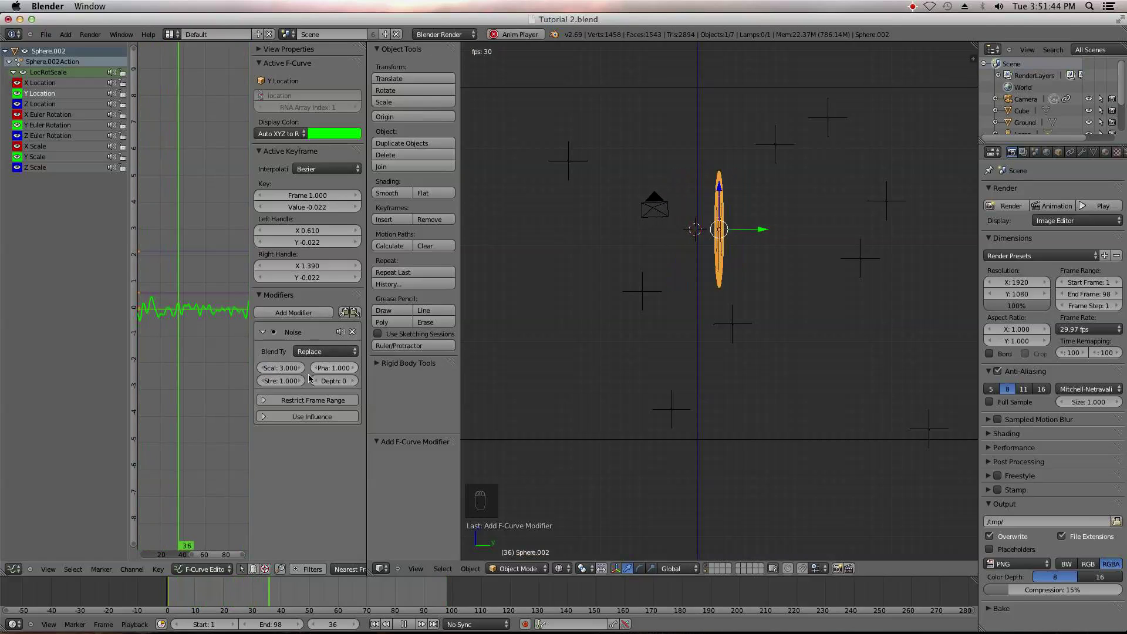
left_click(280, 381)
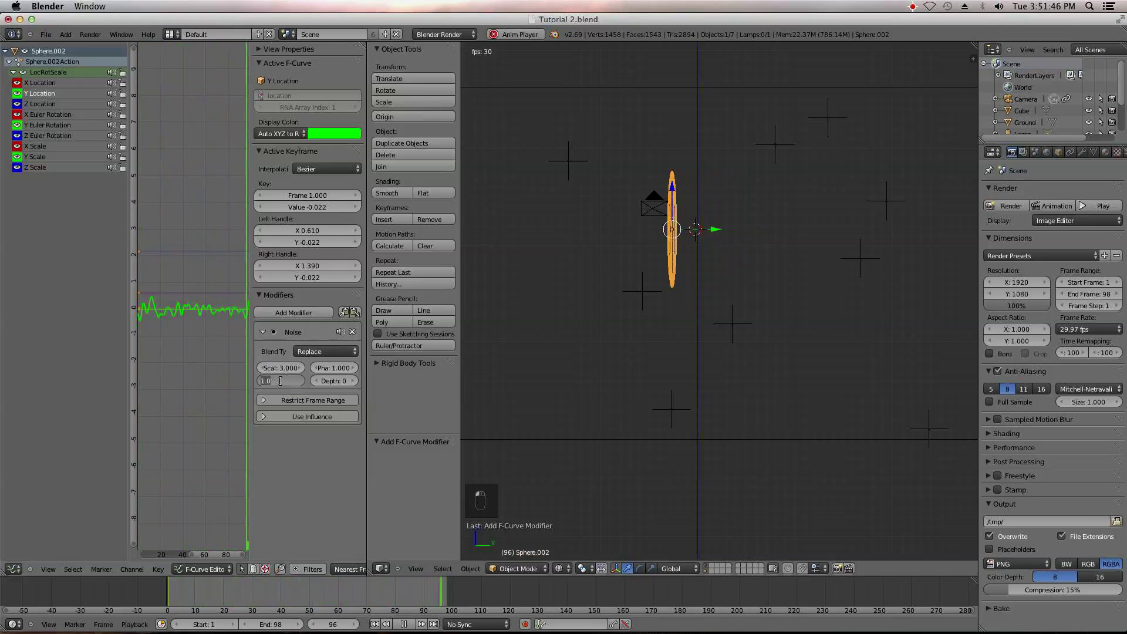
type("1")
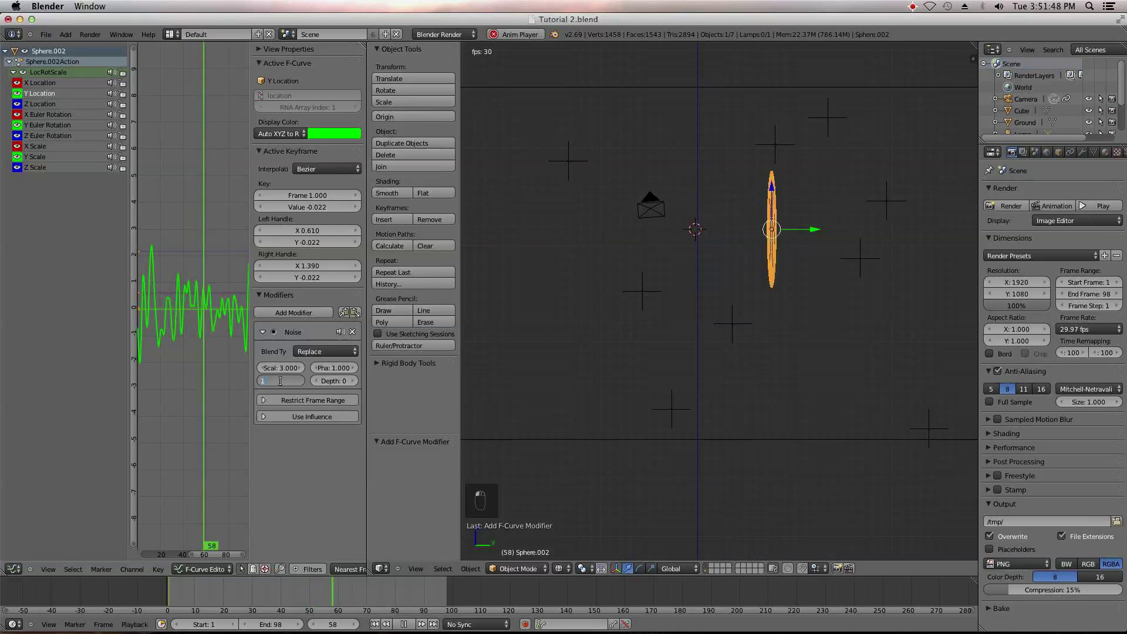
key("BackSpace")
type("0.5")
key("Return")
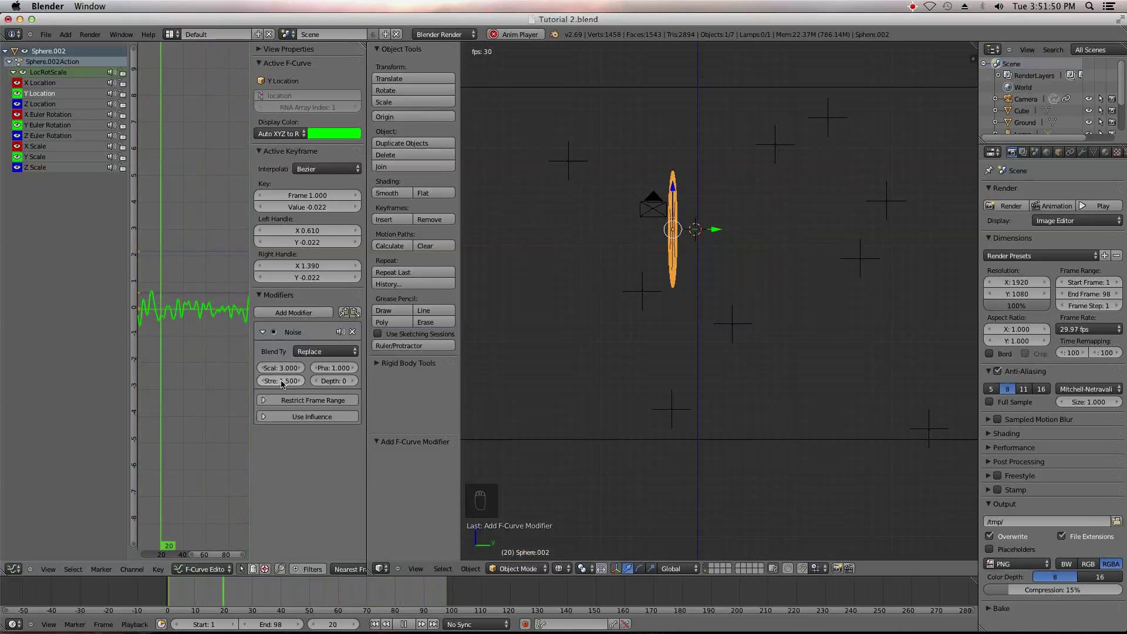
- Try a Noise scale of 8, then settle on a scale of 7 and a strength of 1.6
left_click(282, 369)
type("8")
key("Return")
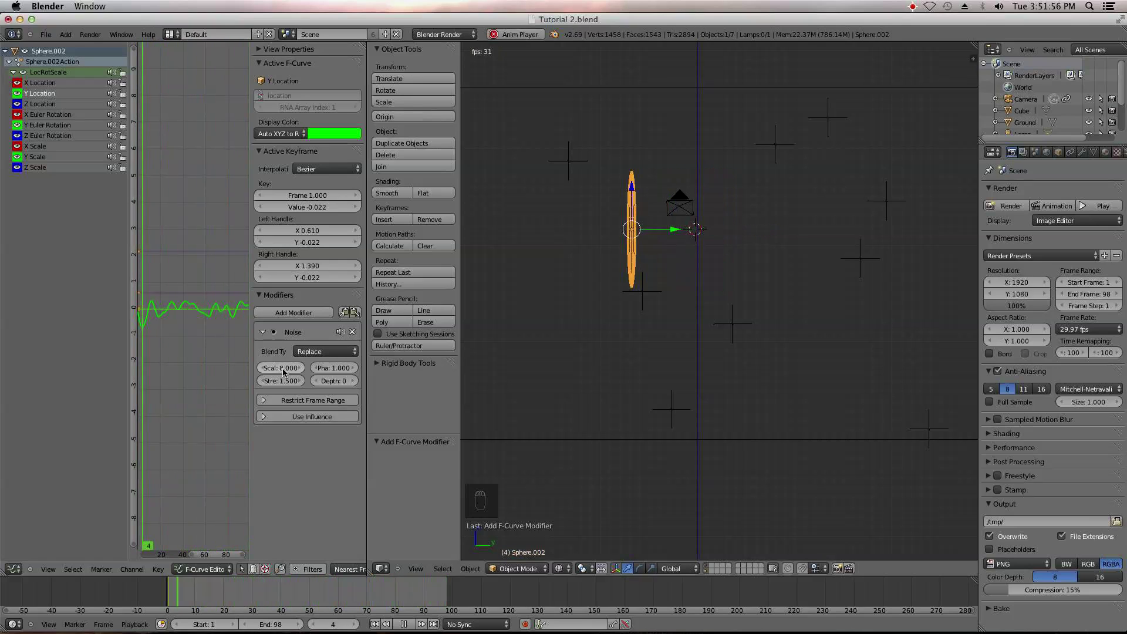
left_click(260, 368)
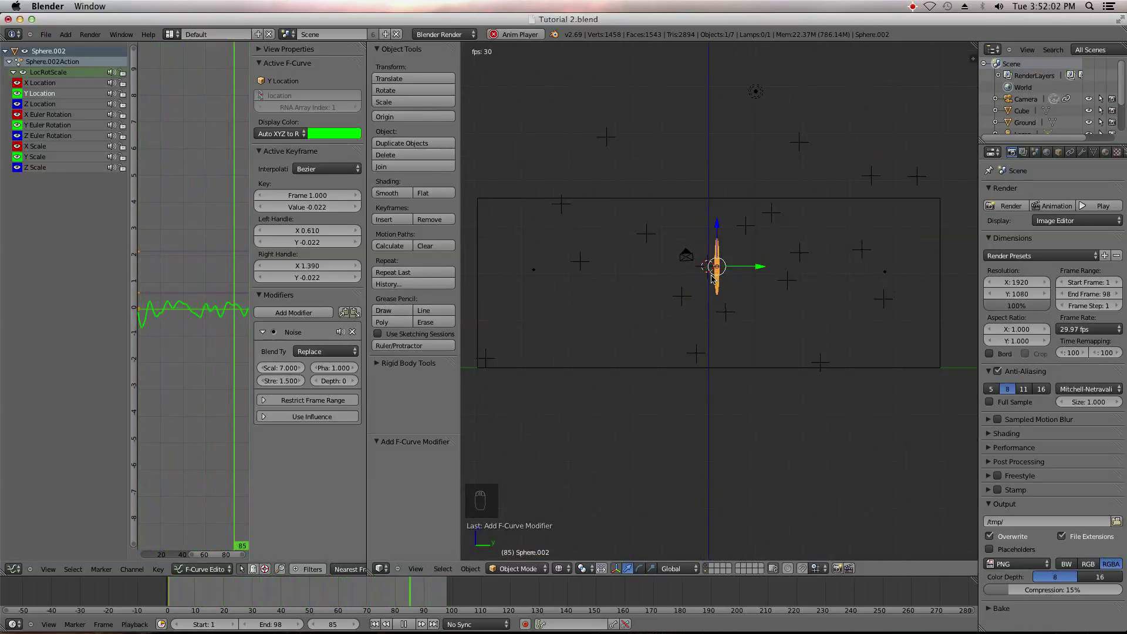
left_click(282, 379)
key("Return")
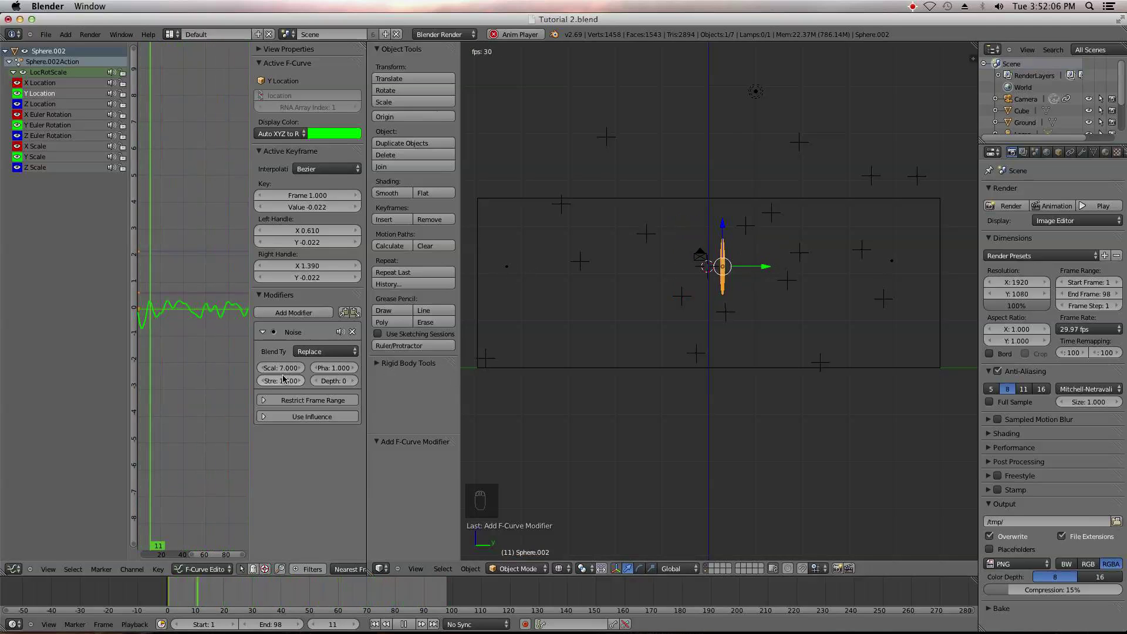
- Review the disc's motion through the camera in solid and wireframe shading, and stop the playback
key("KP_0")
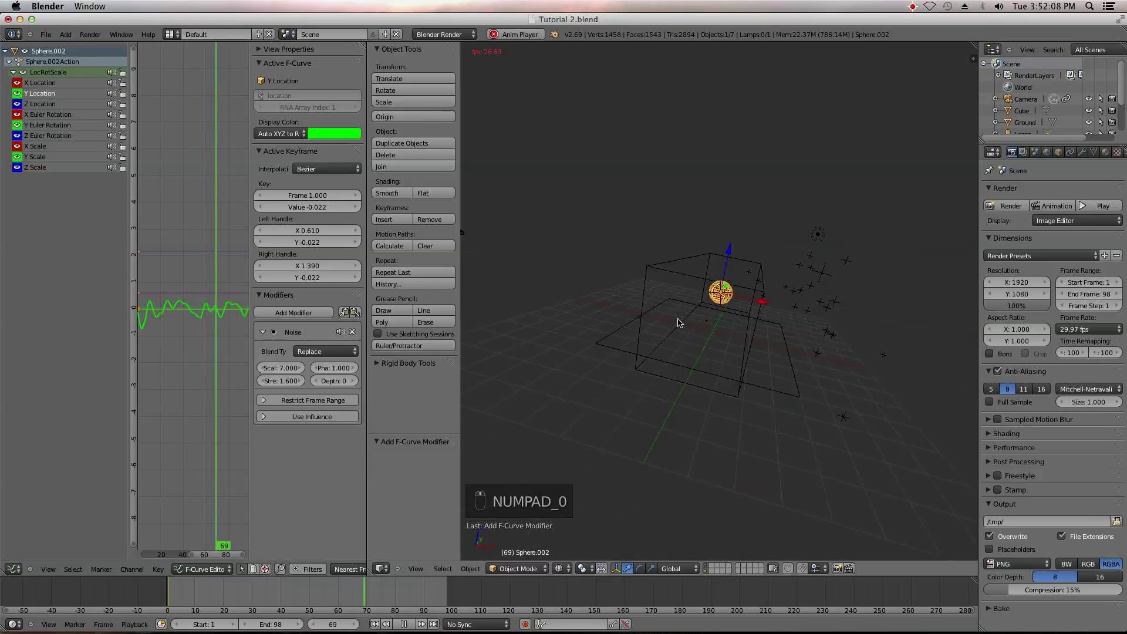
key("KP_0")
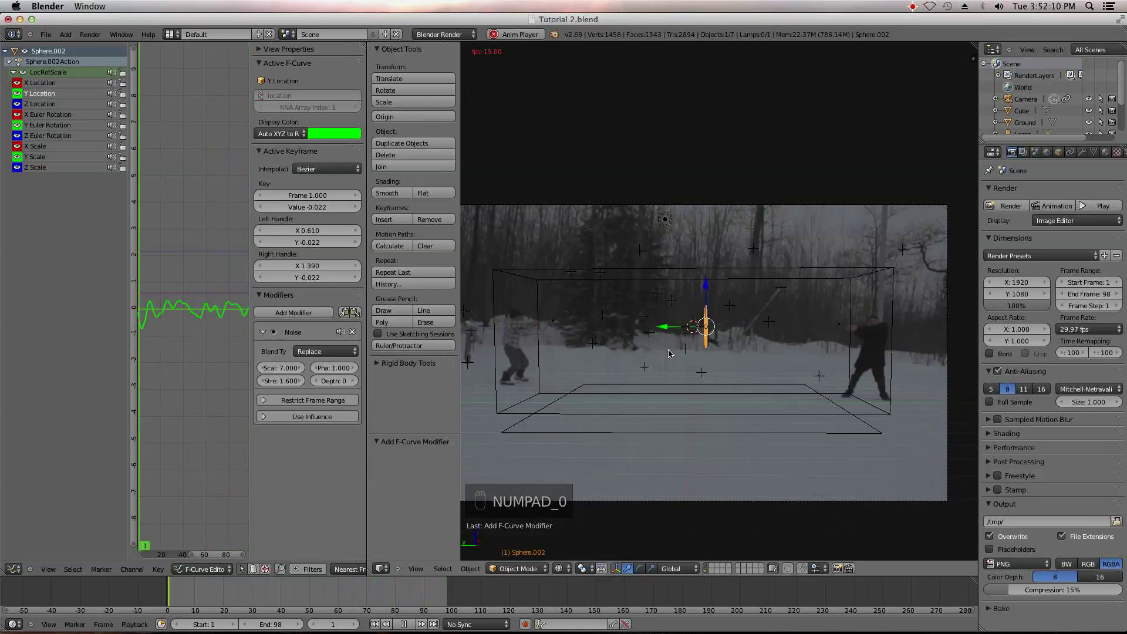
left_click(559, 569)
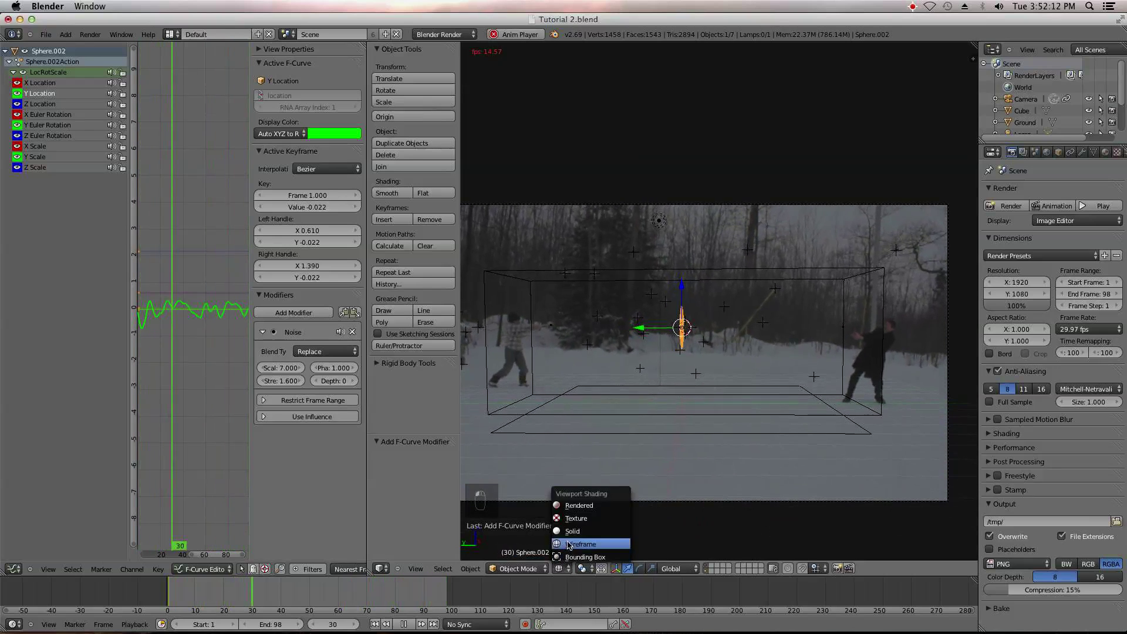
left_click(572, 531)
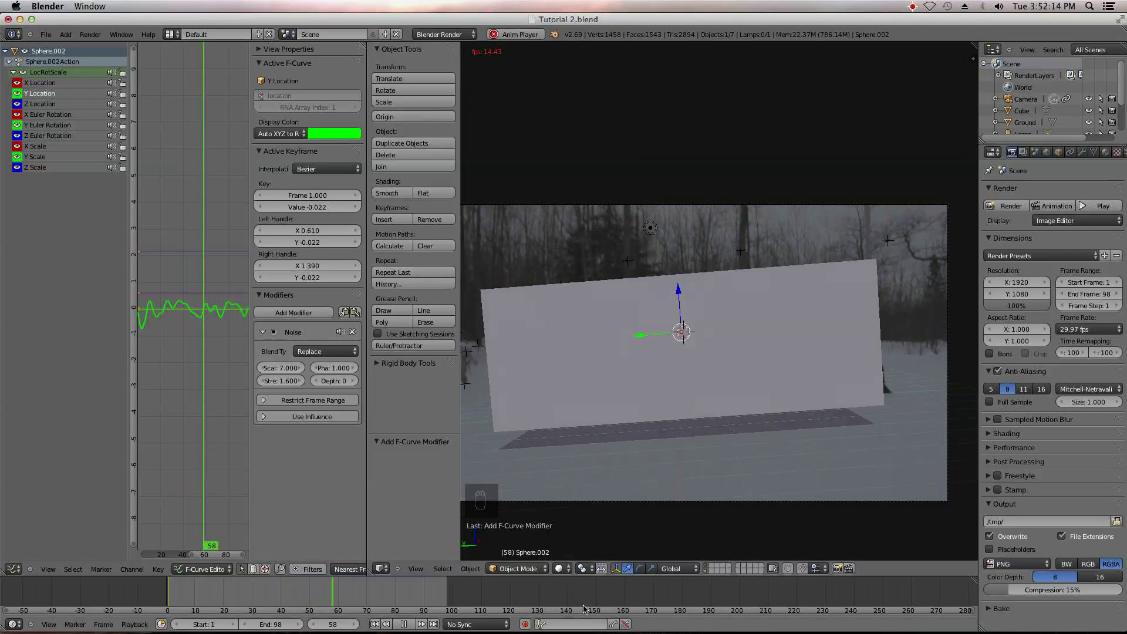
left_click(559, 569)
left_click(568, 540)
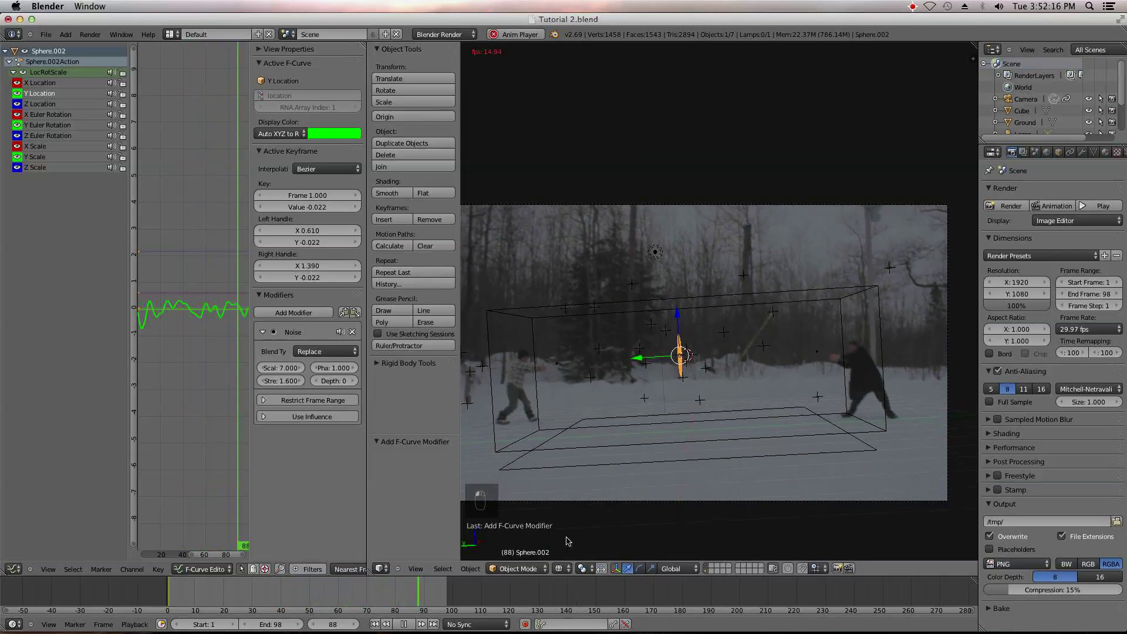
key("alt+a")
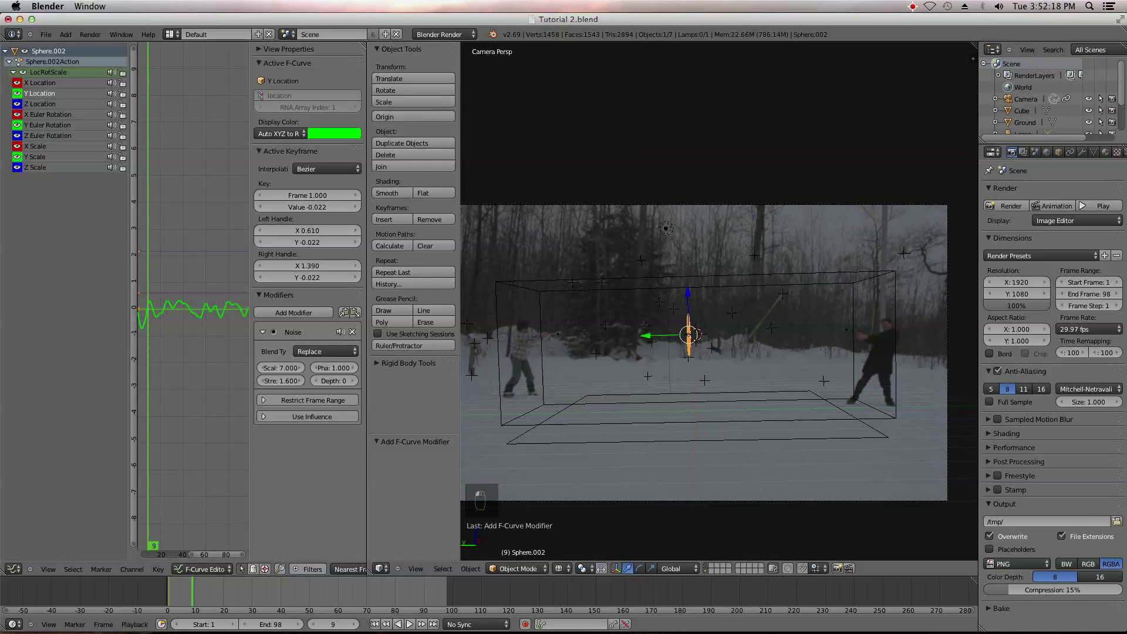
- Enable collision physics on the flattened sphere
left_click(45, 34)
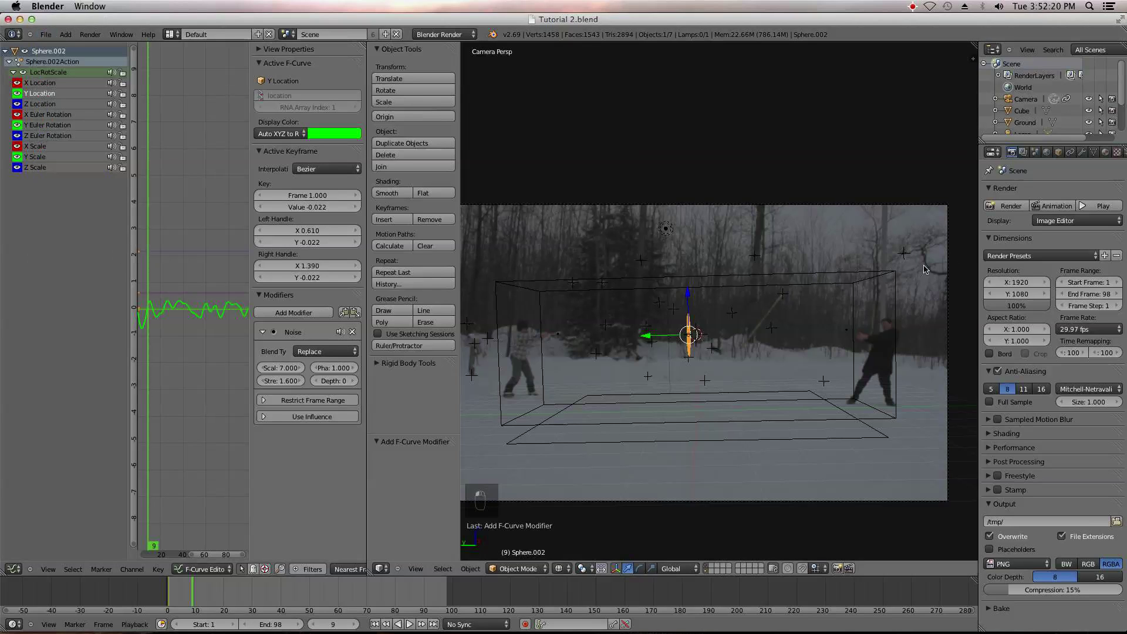
left_click_drag(938, 219, 931, 220)
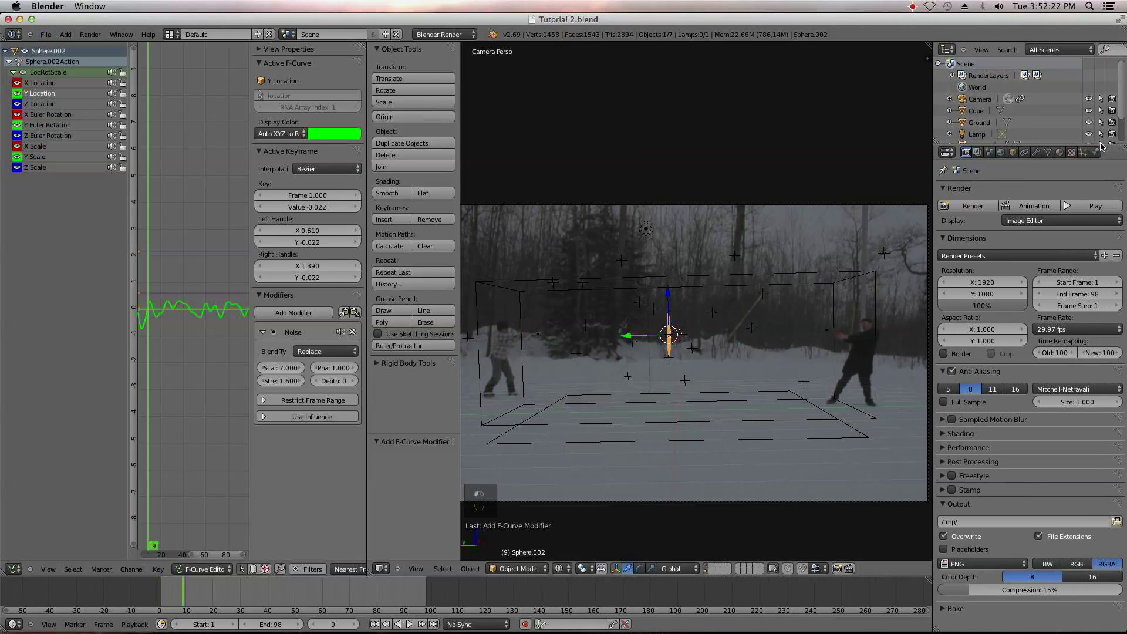
left_click(1095, 152)
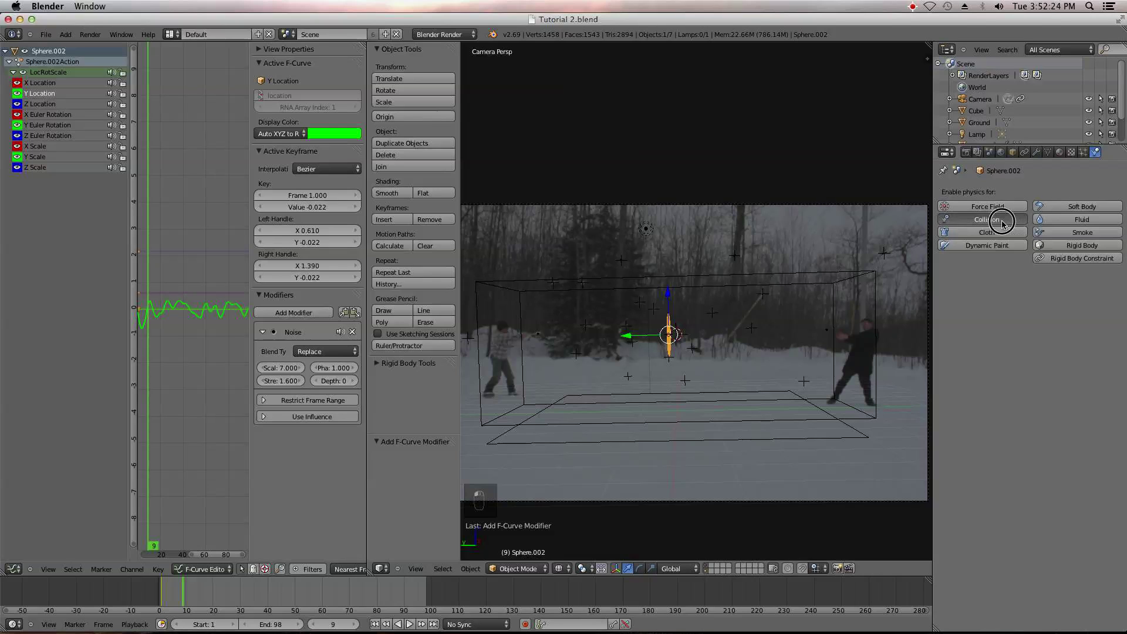
left_click(992, 220)
scroll(681, 418, "down", 2)
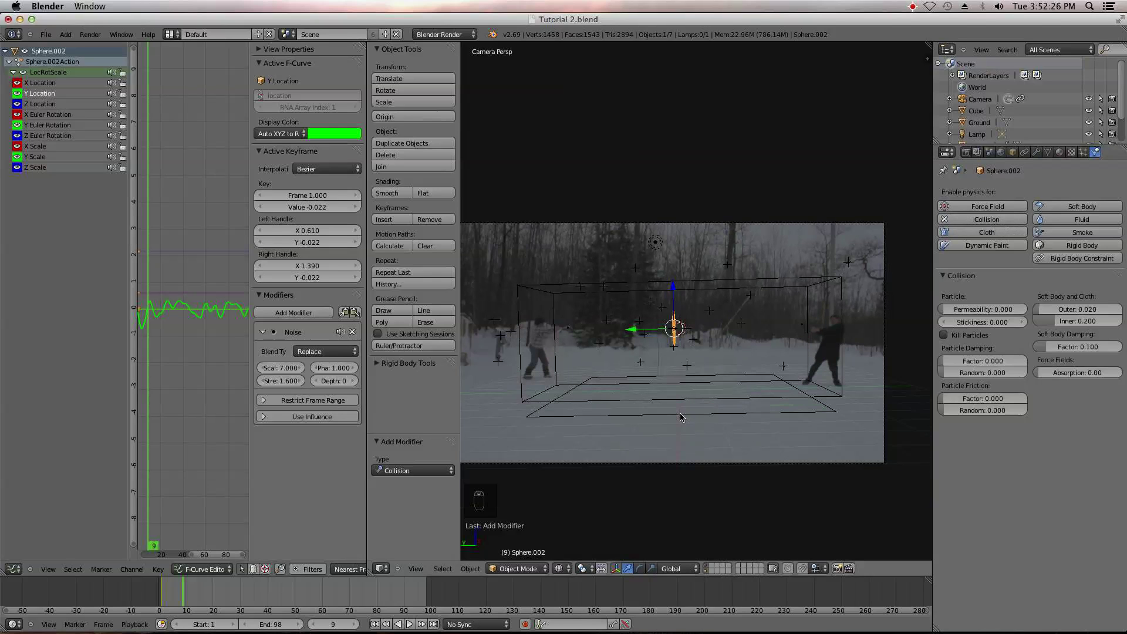
- Select the wand-tip sphere of the man in the checked shirt and merge the Graph Editor area back into the 3D view
key("t")
right_click(764, 324)
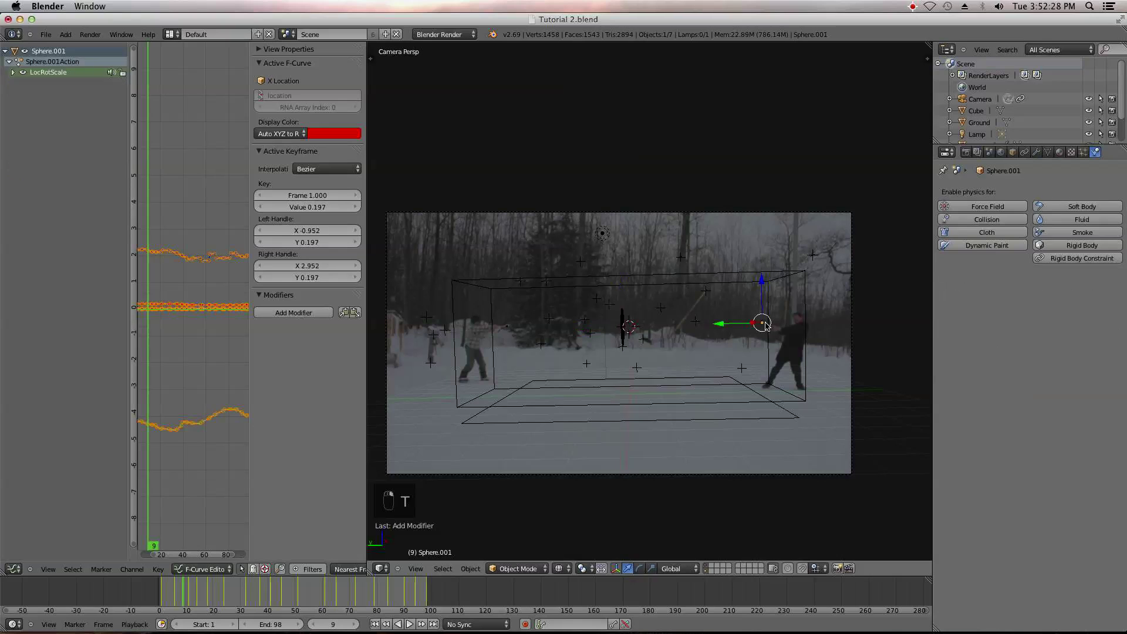
right_click(506, 327)
scroll(506, 328, "up", 2)
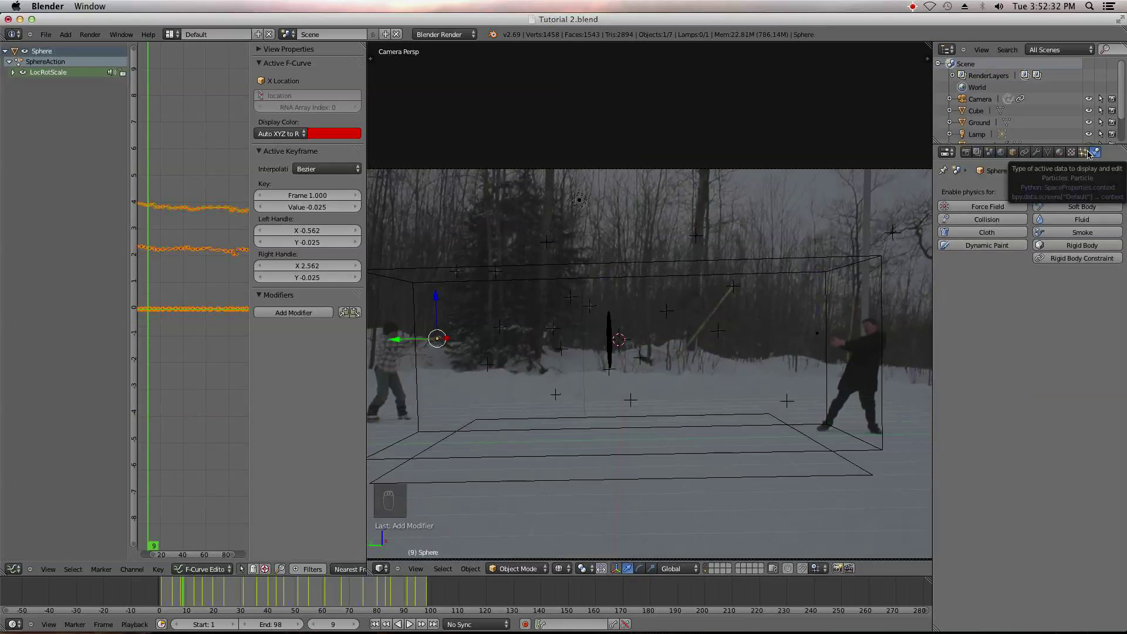
left_click_drag(369, 571, 267, 560)
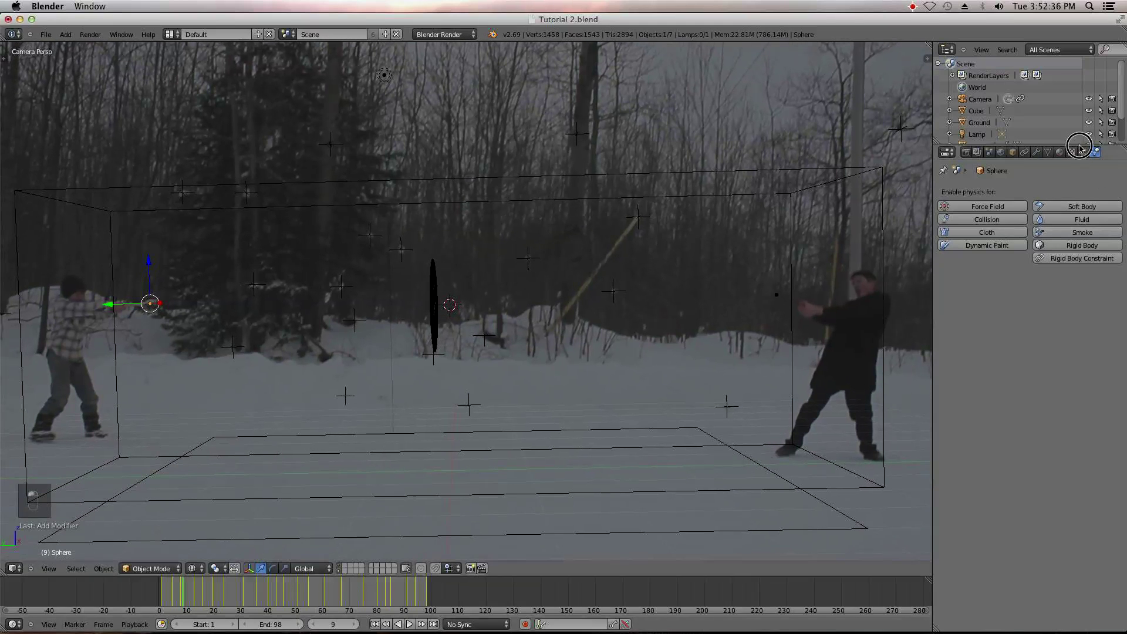
- Add a particle system to the selected wand-tip sphere and set its emission start to frame -5
left_click(1083, 152)
left_click(1118, 191)
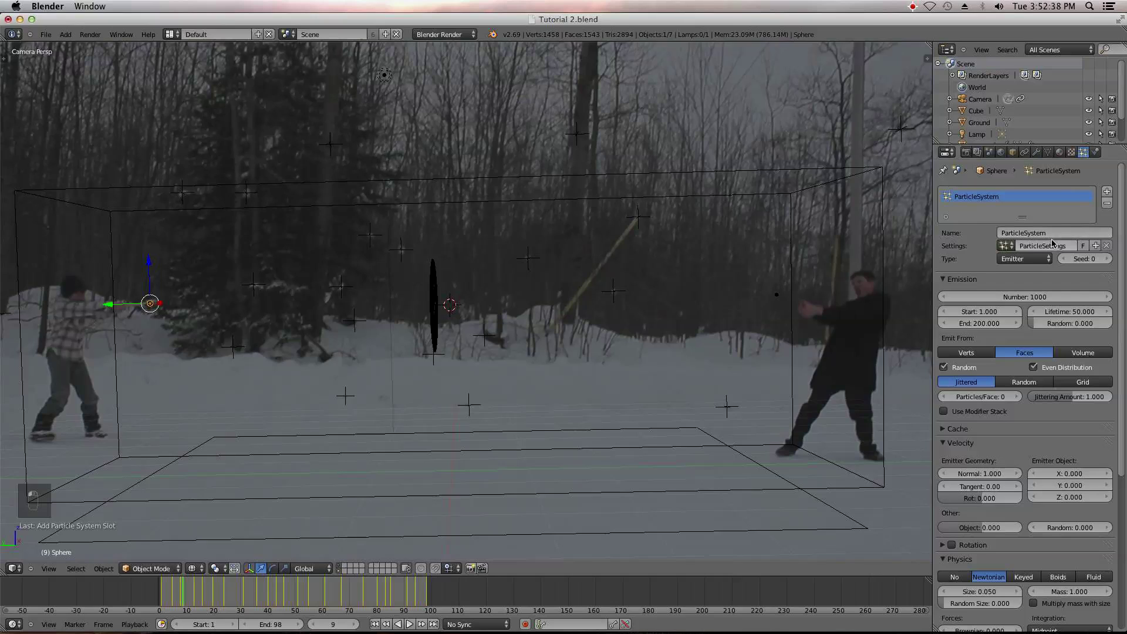
scroll(587, 276, "down", 3)
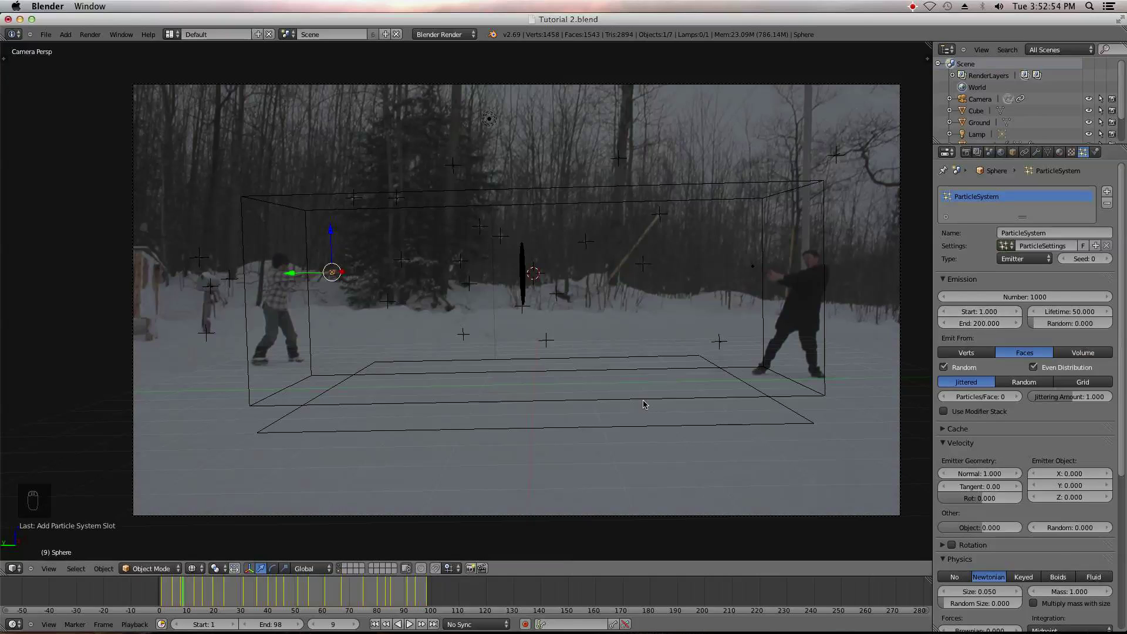
left_click(977, 311)
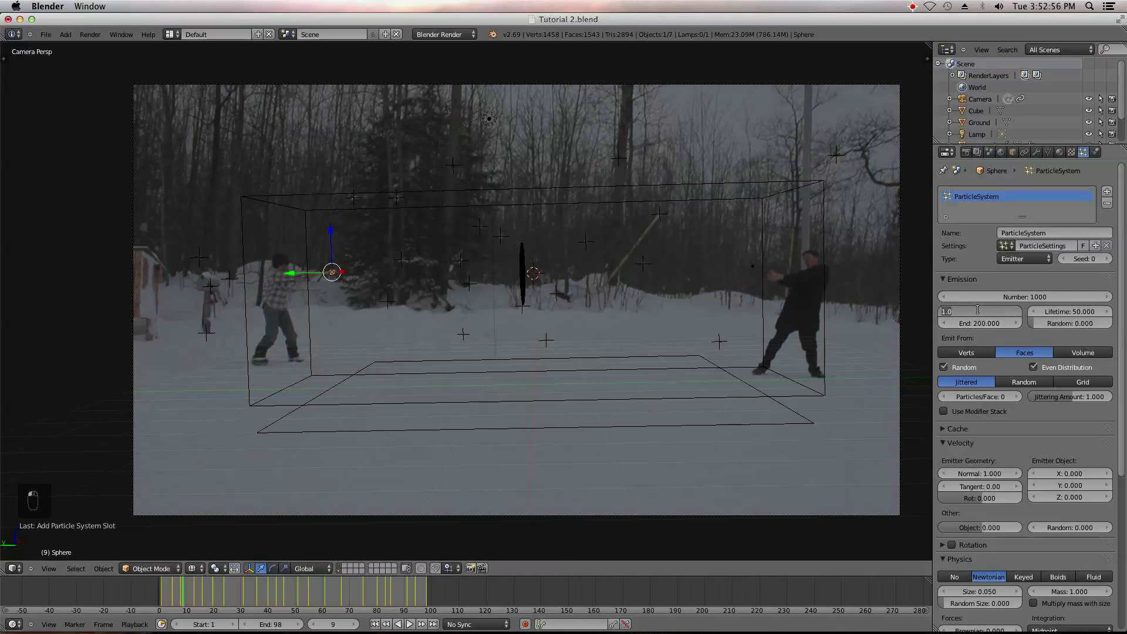
type("-5")
key("Return")
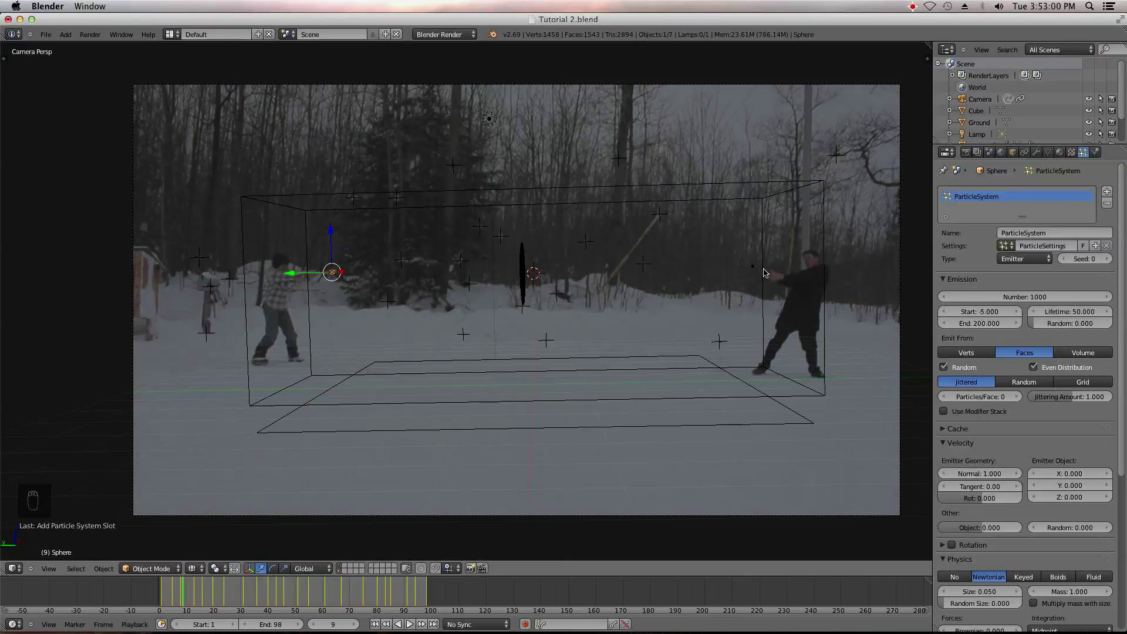
- Set the checked-shirt man's particle emission to end at frame 98 with a lifetime of 15, and return to the first frame
left_click(979, 323)
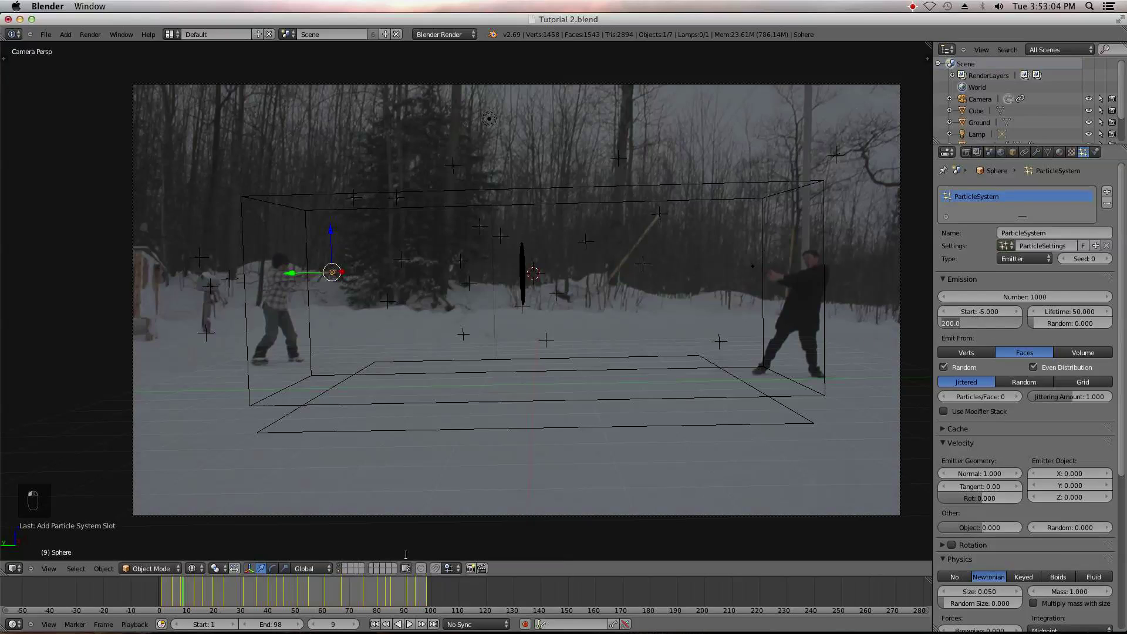
type("98")
key("Return")
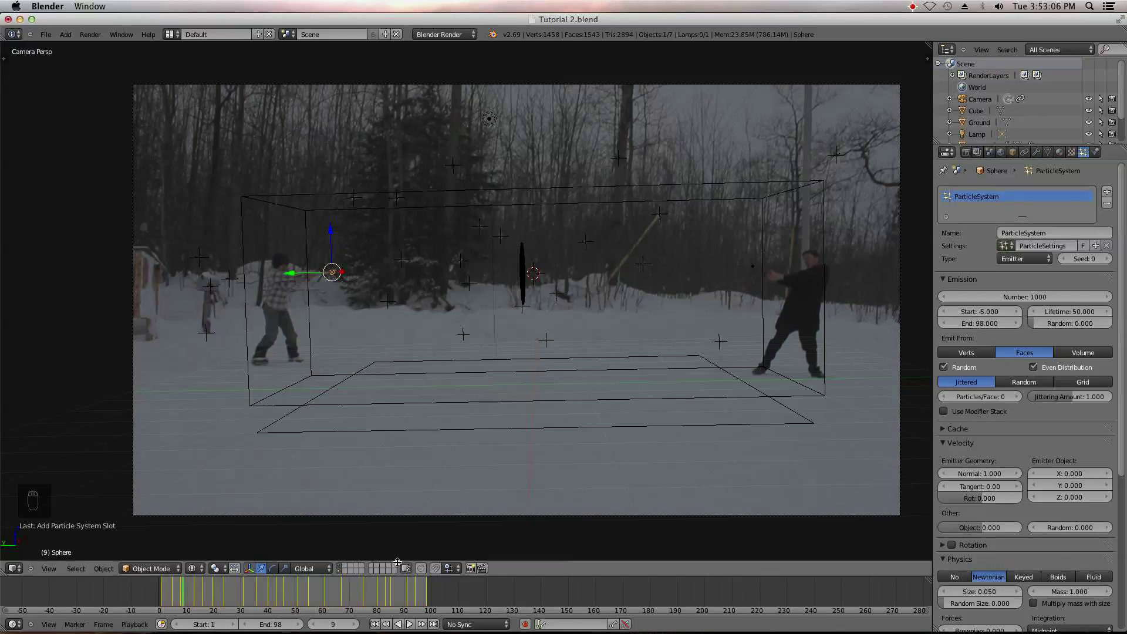
left_click(1070, 313)
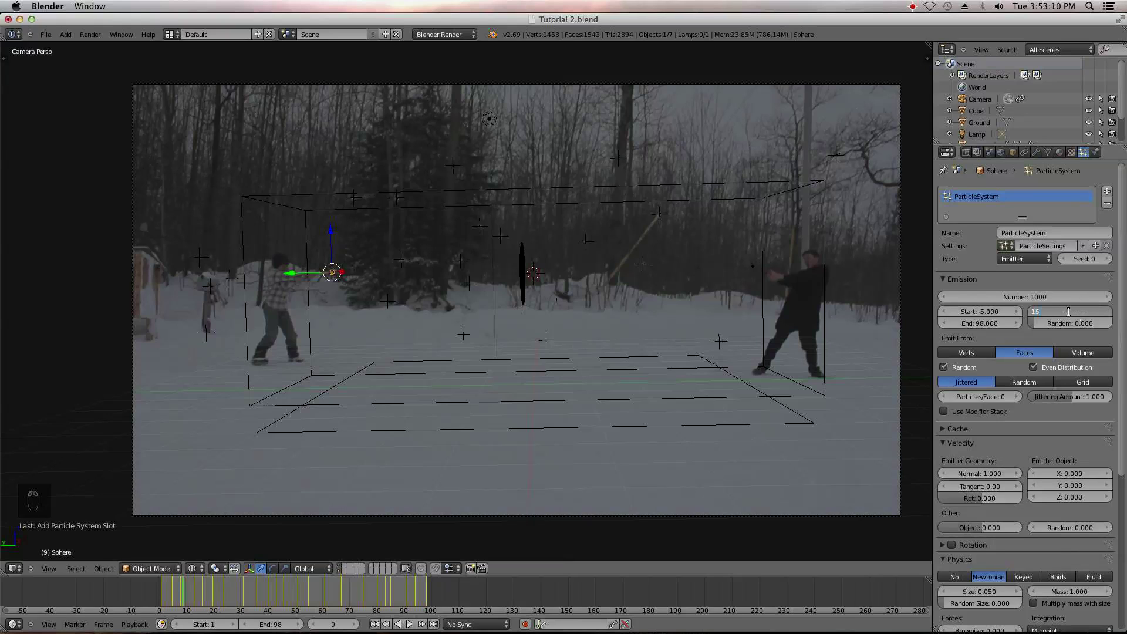
type("15")
key("Return")
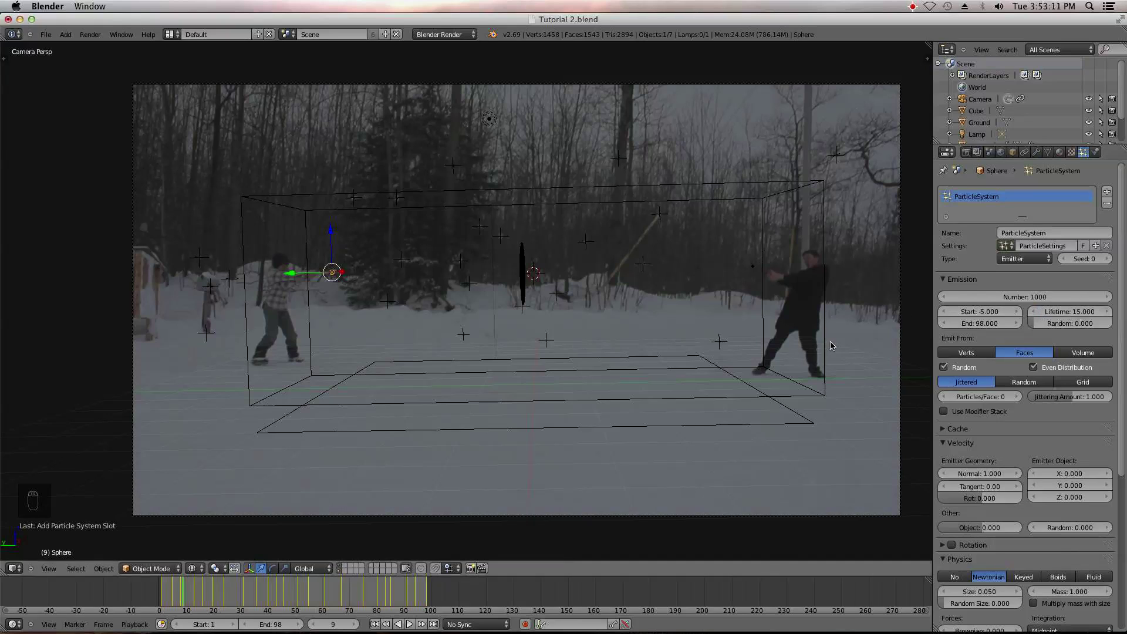
left_click(375, 624)
left_click(46, 34)
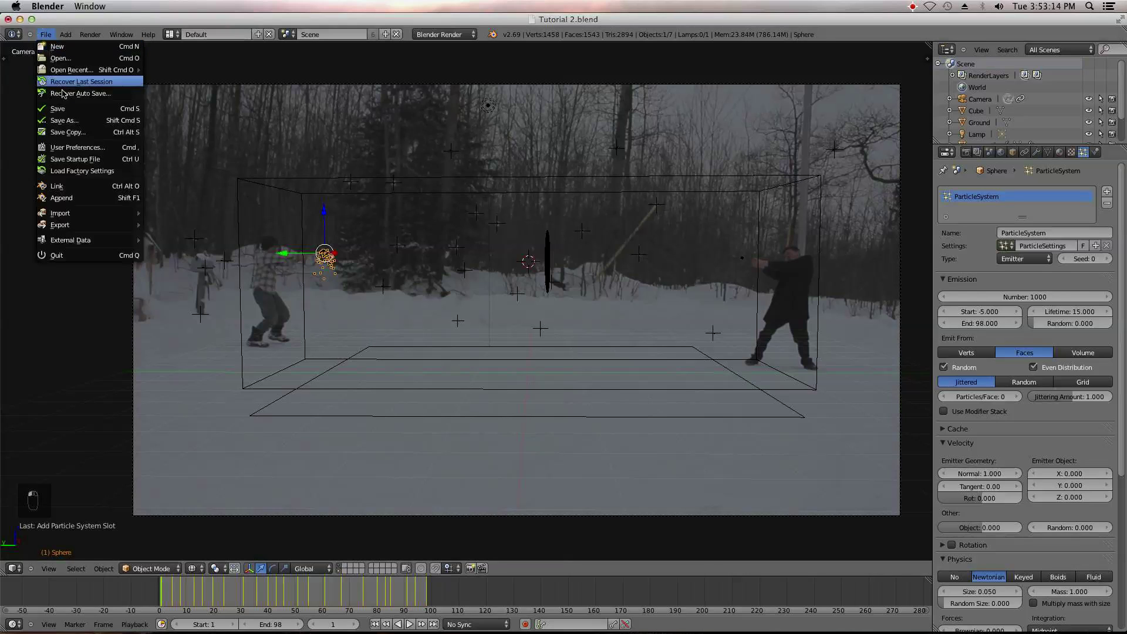
- Set the gravity influence in the particle system's field weights to 0
scroll(1044, 404, "down", 8)
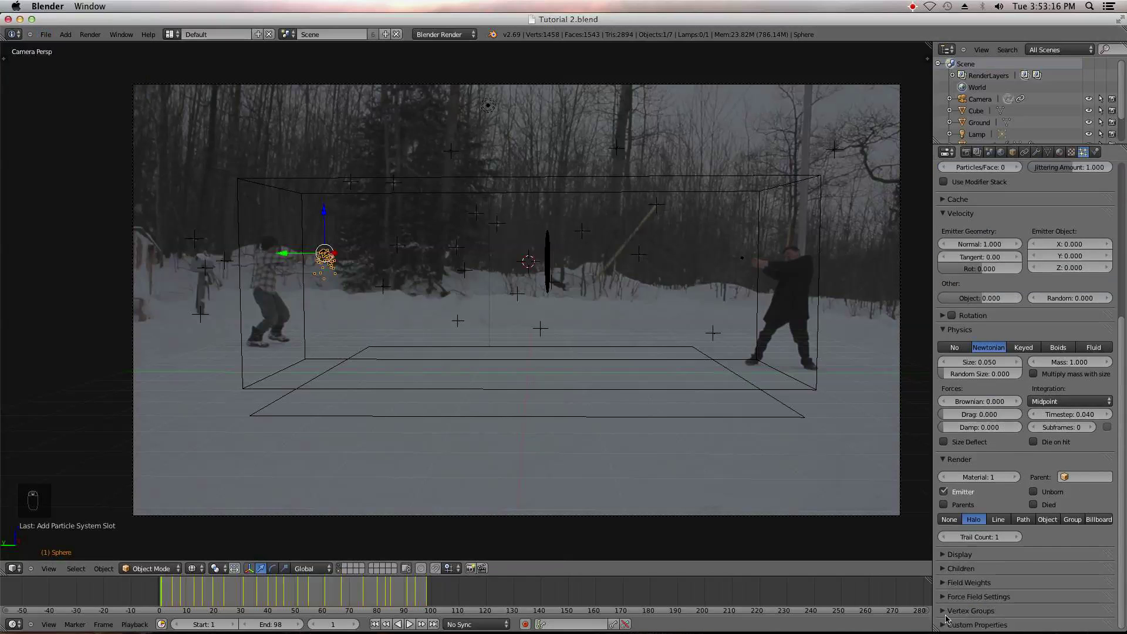
left_click(991, 583)
scroll(991, 583, "down", 5)
left_click(994, 498)
type("0")
key("Return")
scroll(1007, 464, "up", 1)
scroll(1007, 464, "up", 14)
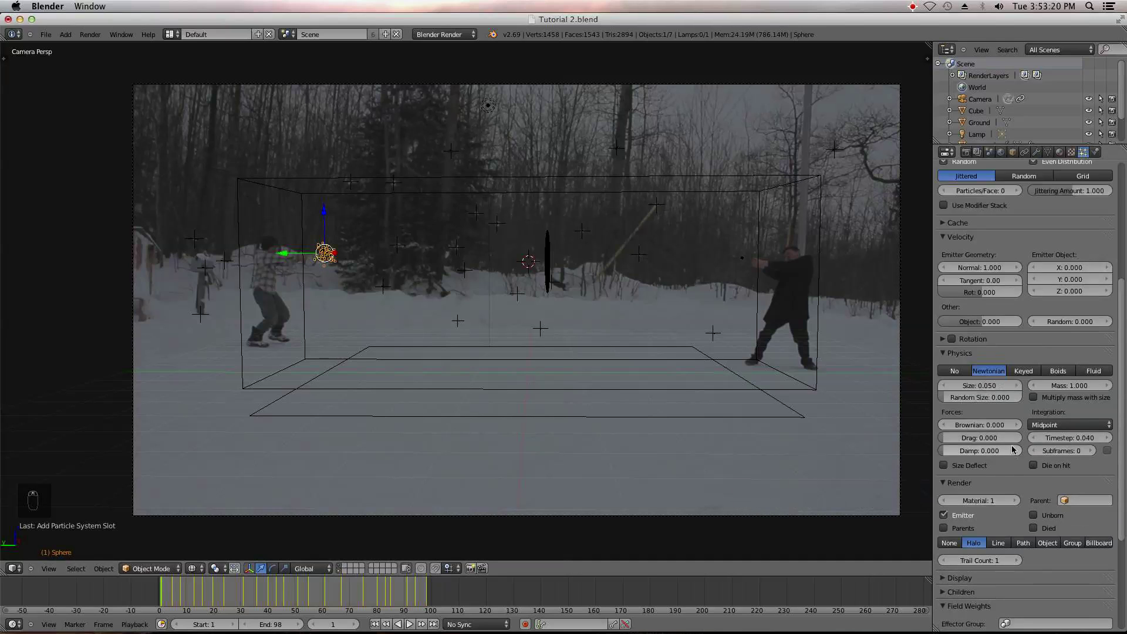
scroll(1057, 470, "down", 4)
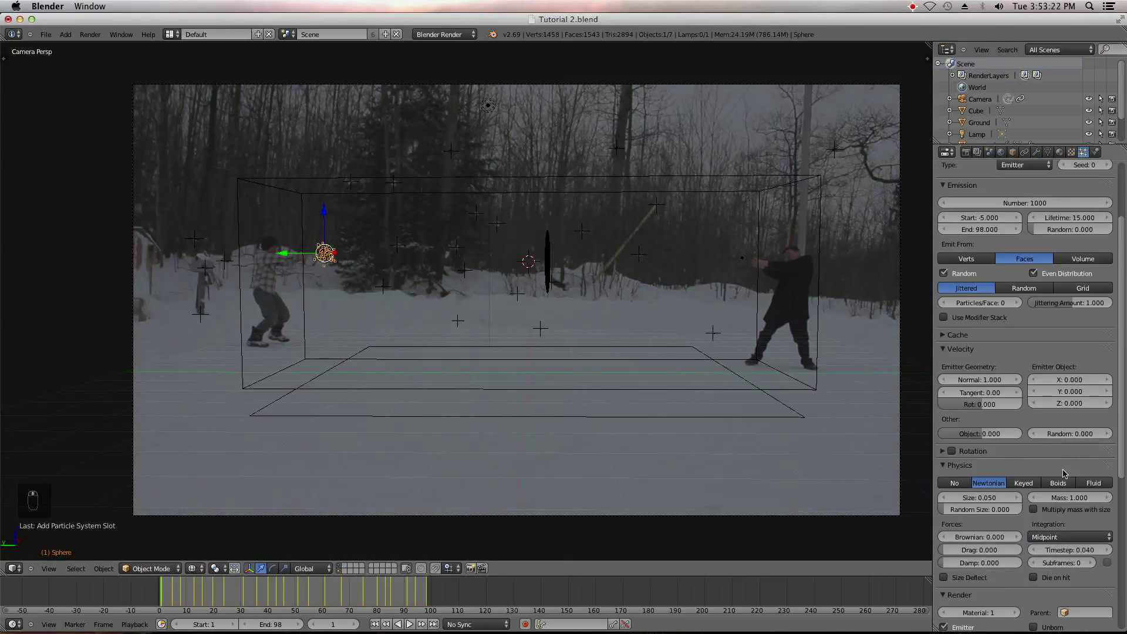
- Set the particles' Brownian force to 0.1 and their random velocity to 0.1
left_click(982, 537)
key("Return")
left_click(1076, 435)
type(".1")
key("Return")
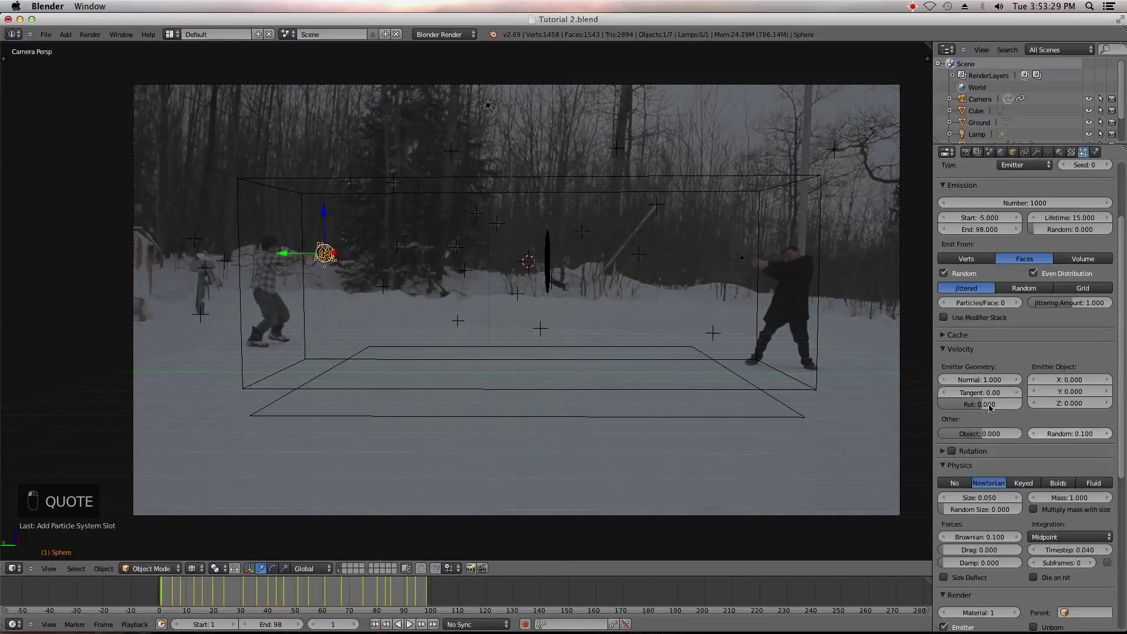
- Snap the 3D cursor to the flattened sphere and add a Force type force field there
right_click(551, 265)
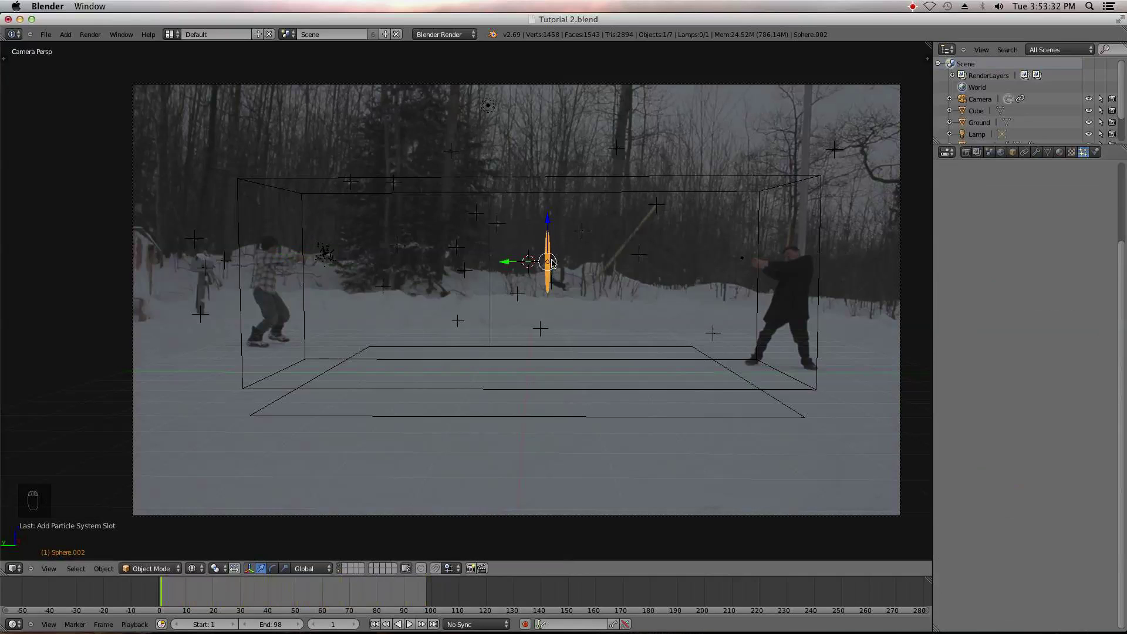
key("shift+s")
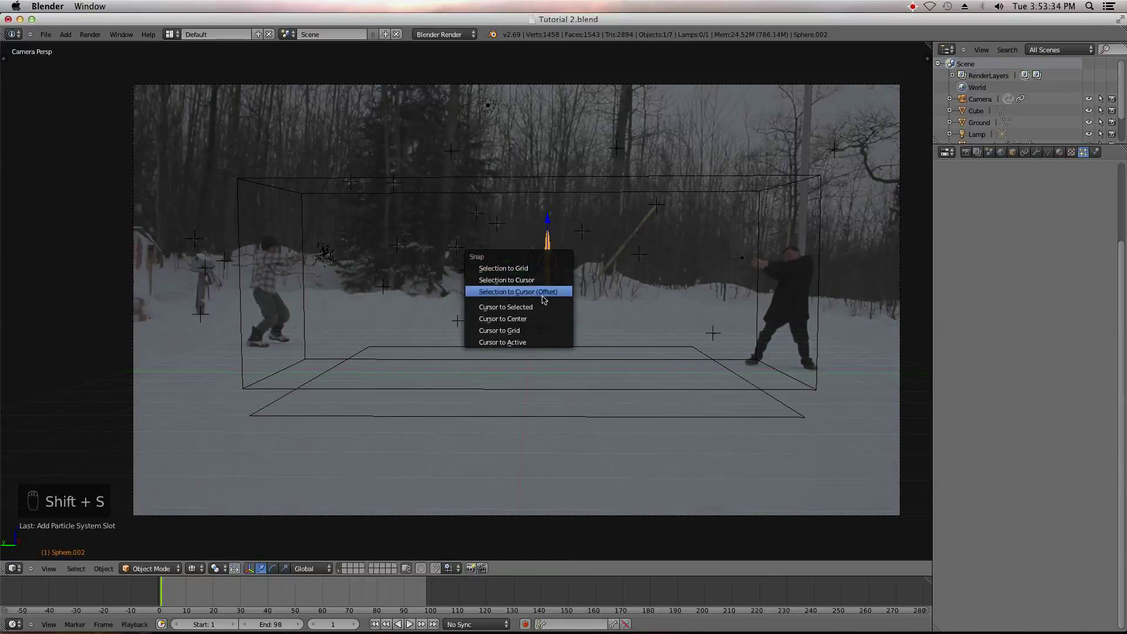
left_click(523, 307)
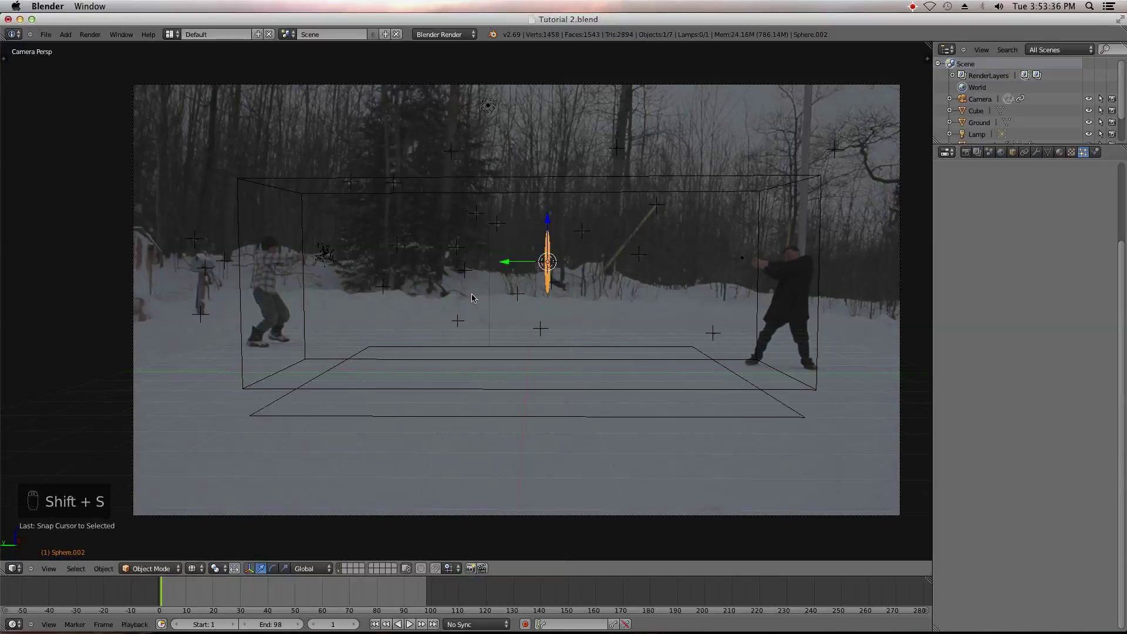
key("shift+a")
mouse_move(445, 440)
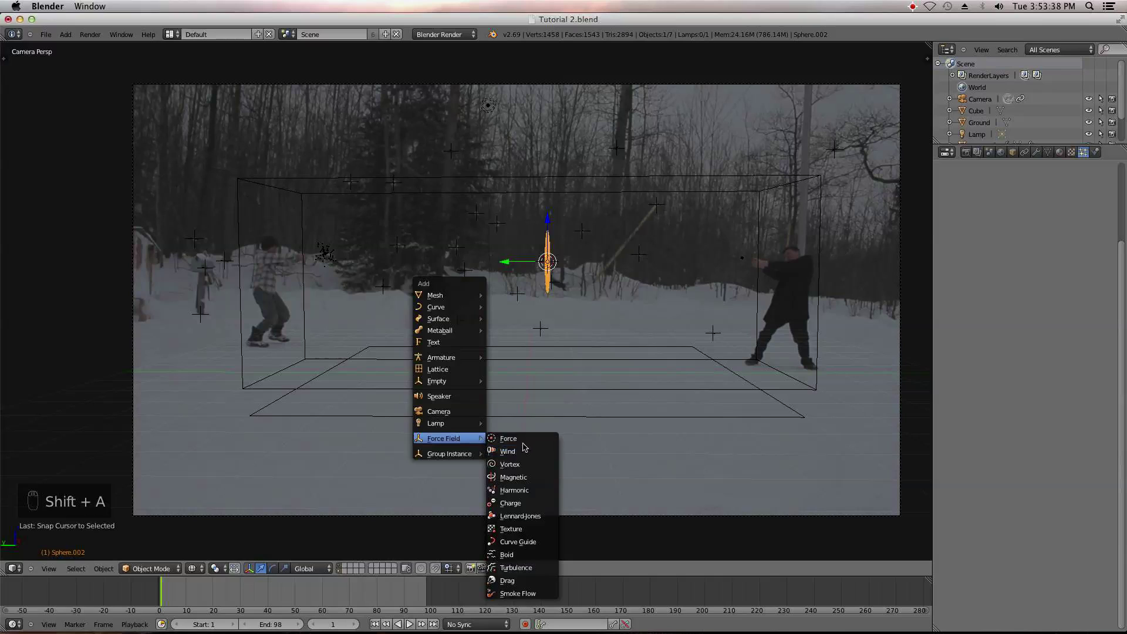
left_click(529, 441)
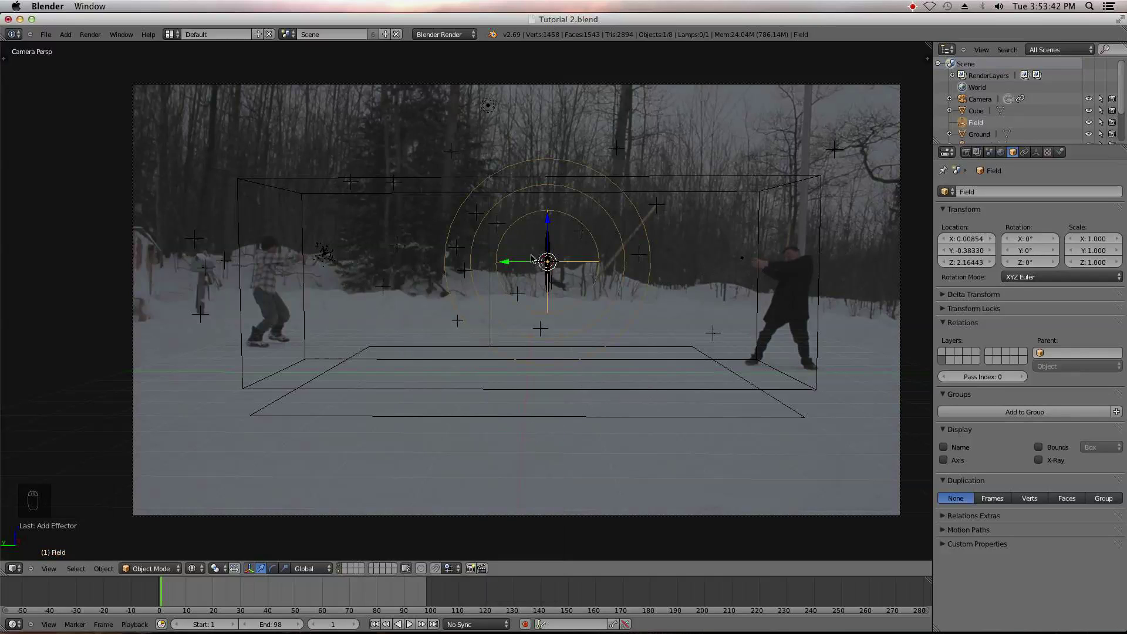
- Set the force field's strength to -15 and its noise to 2
left_click(1037, 152)
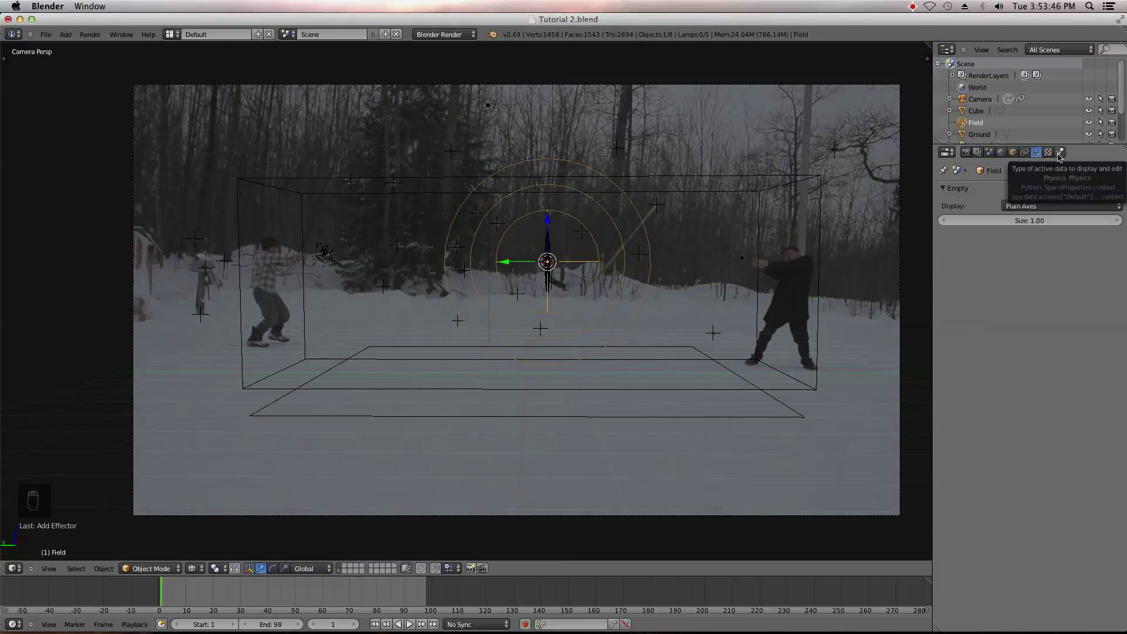
left_click(1060, 153)
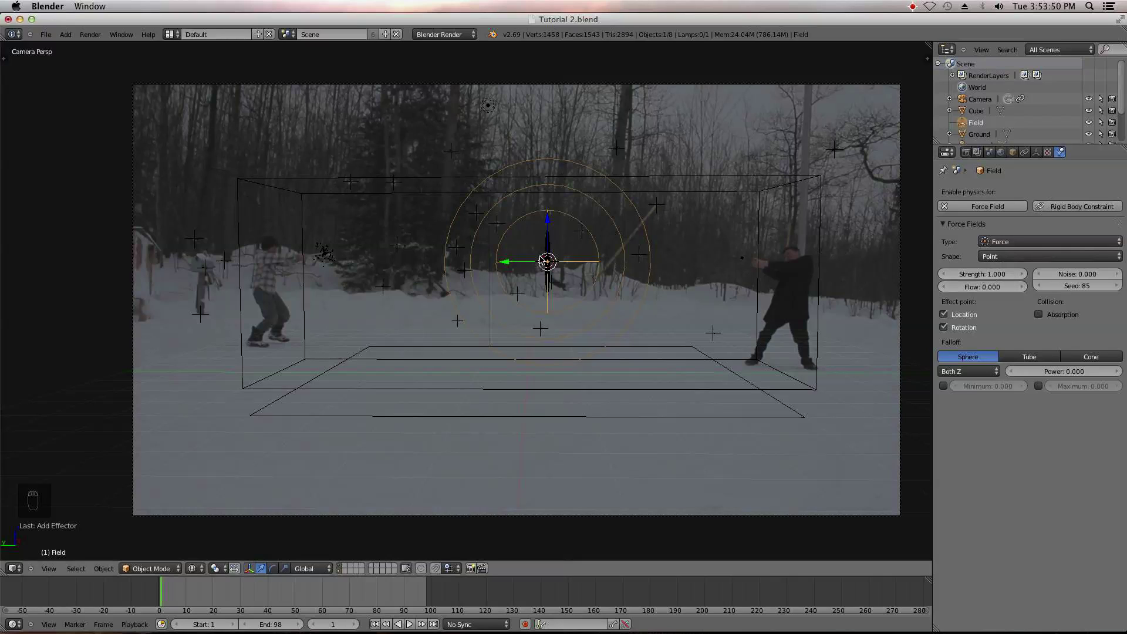
left_click(978, 273)
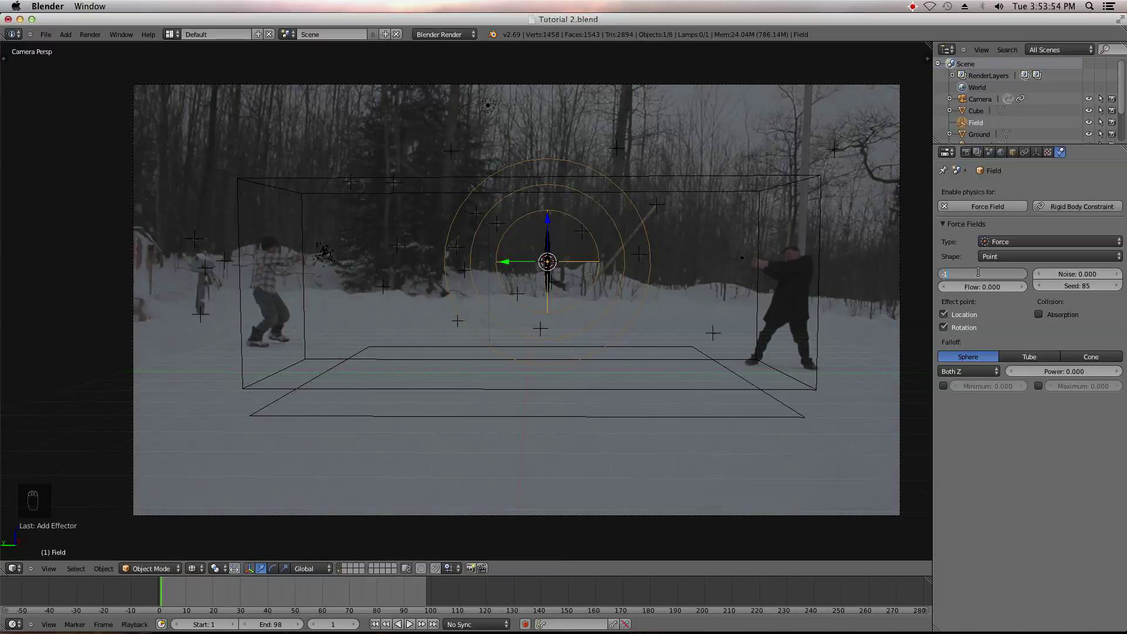
type("-15")
key("Return")
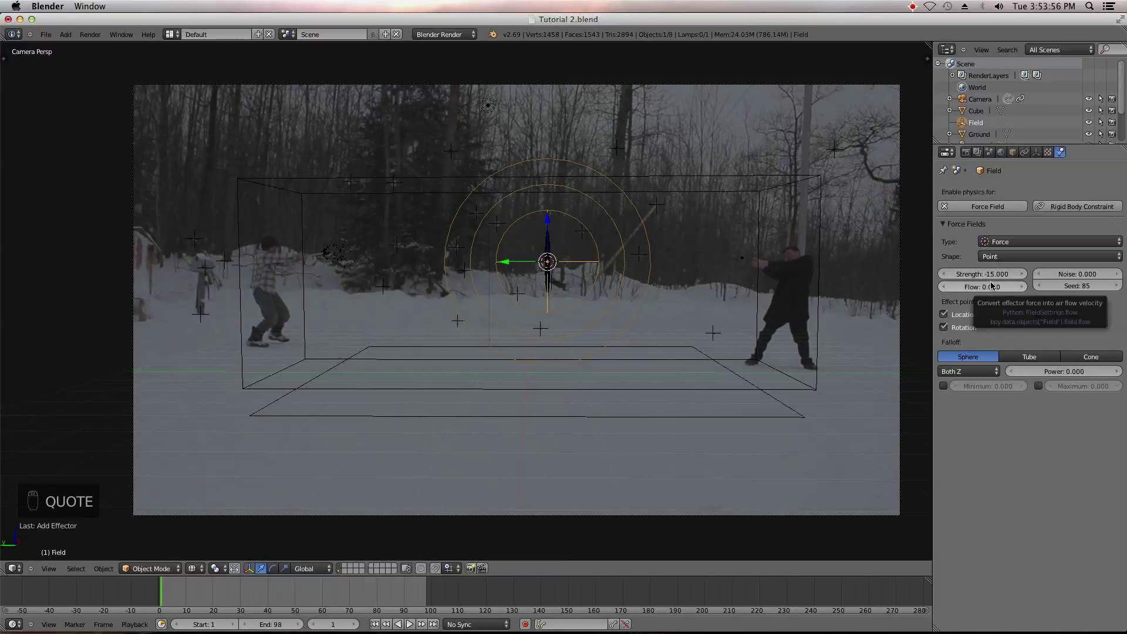
left_click(1072, 274)
type("2")
key("Return")
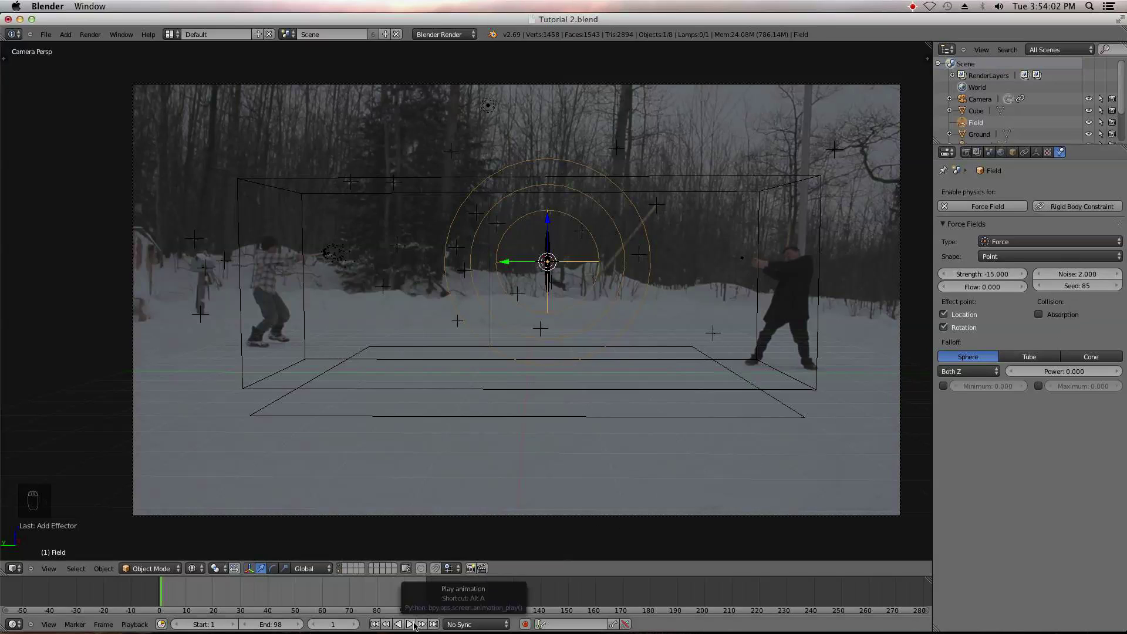
- Add a particle system to the wand-tip sphere of the man in black and assign it the existing ParticleSettings
right_click(743, 262)
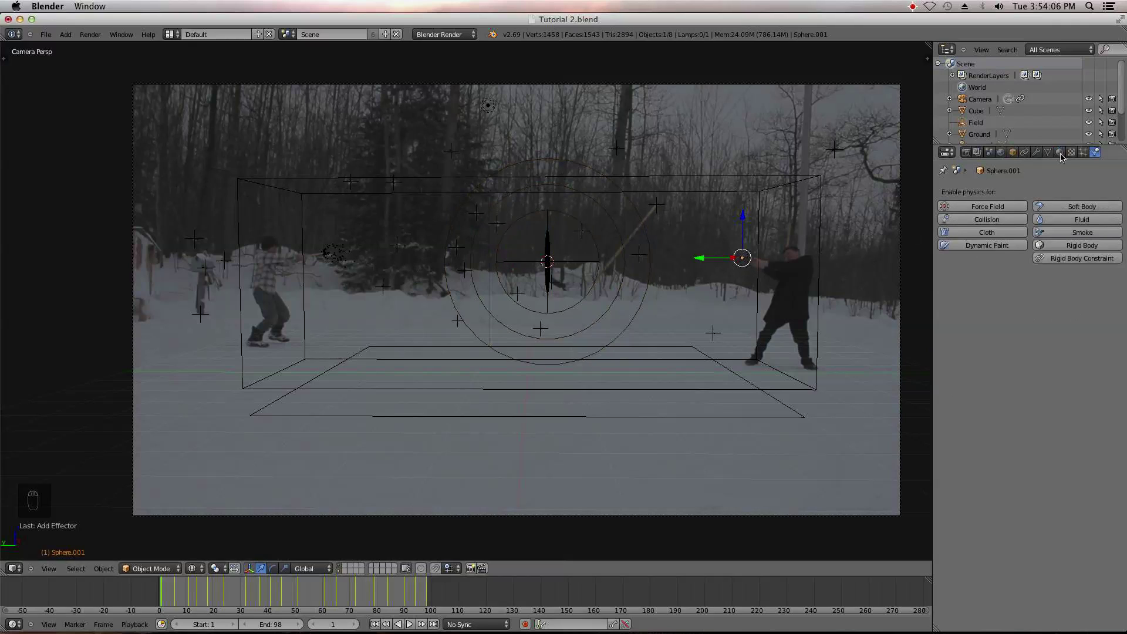
left_click(1083, 153)
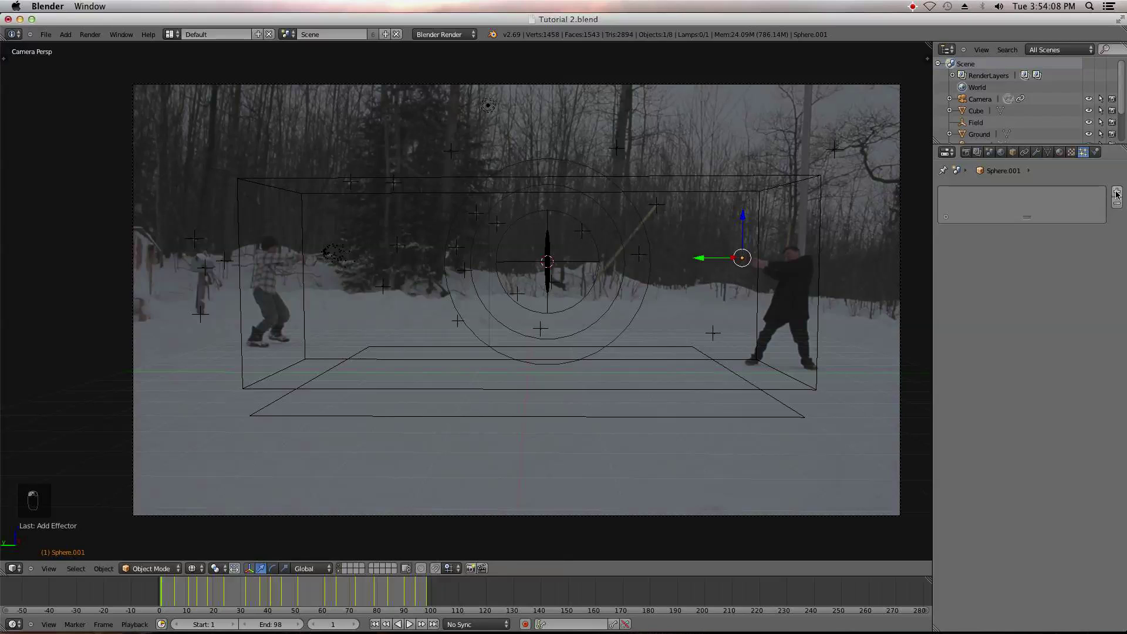
left_click(1118, 194)
left_click(1005, 245)
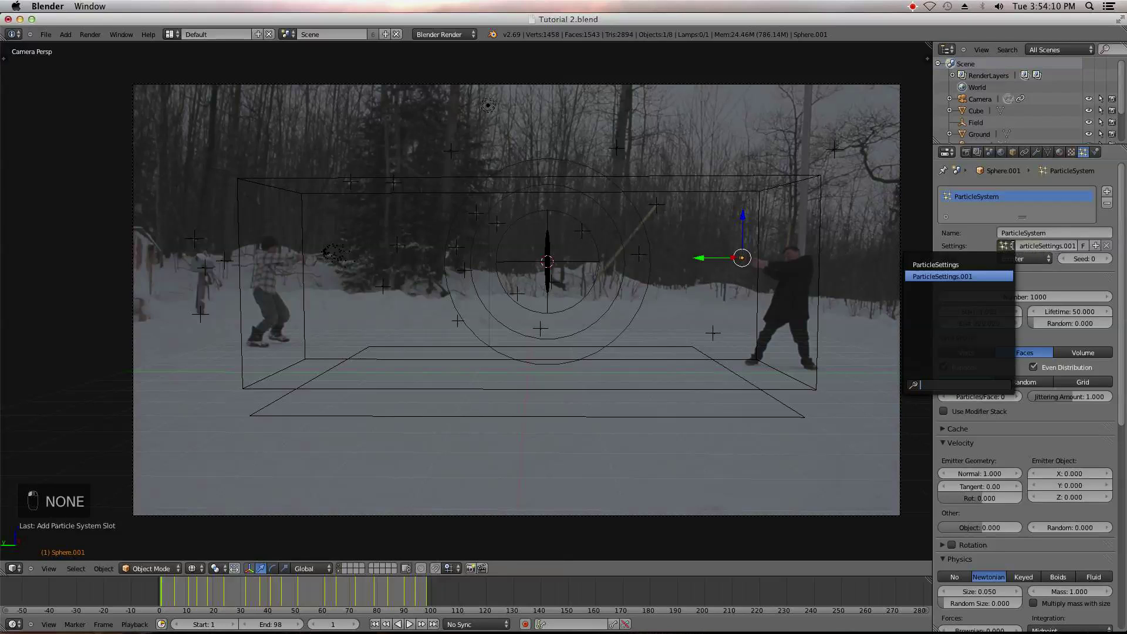
left_click(983, 263)
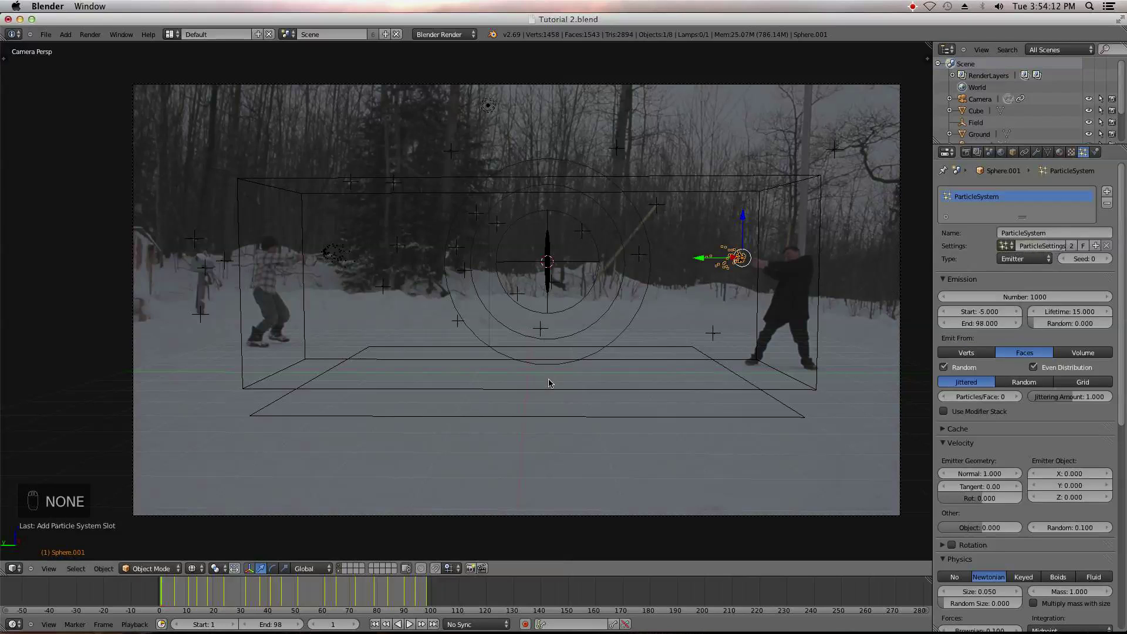
- Play the animation from the first frame, examine both particle streams in camera and right side views, and rewind
left_click(375, 625)
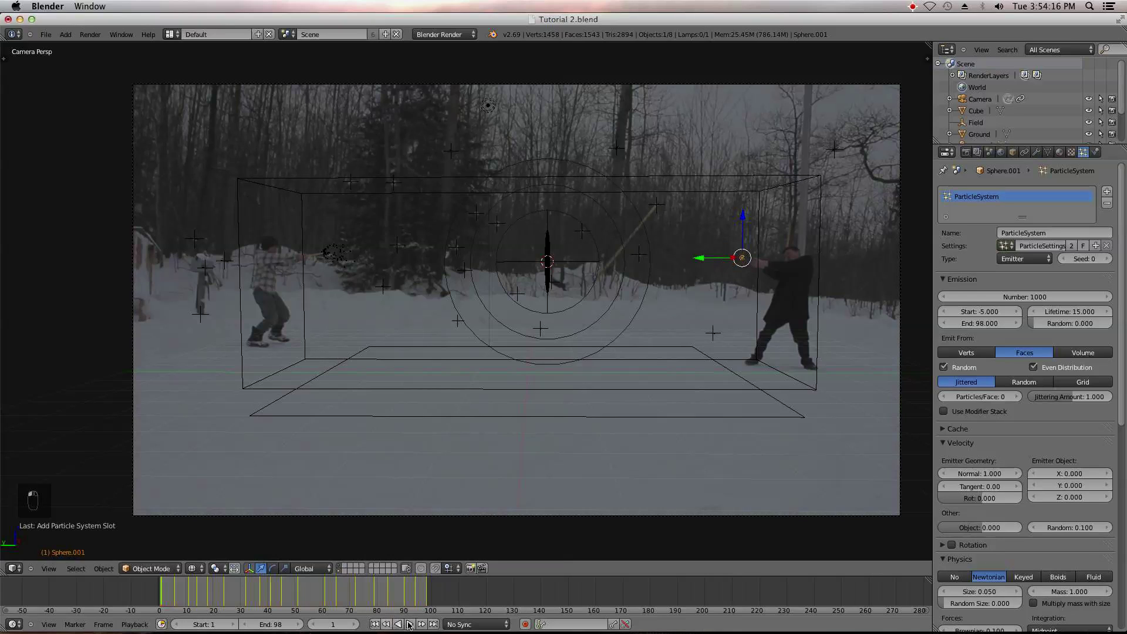
scroll(994, 433, "down", 10)
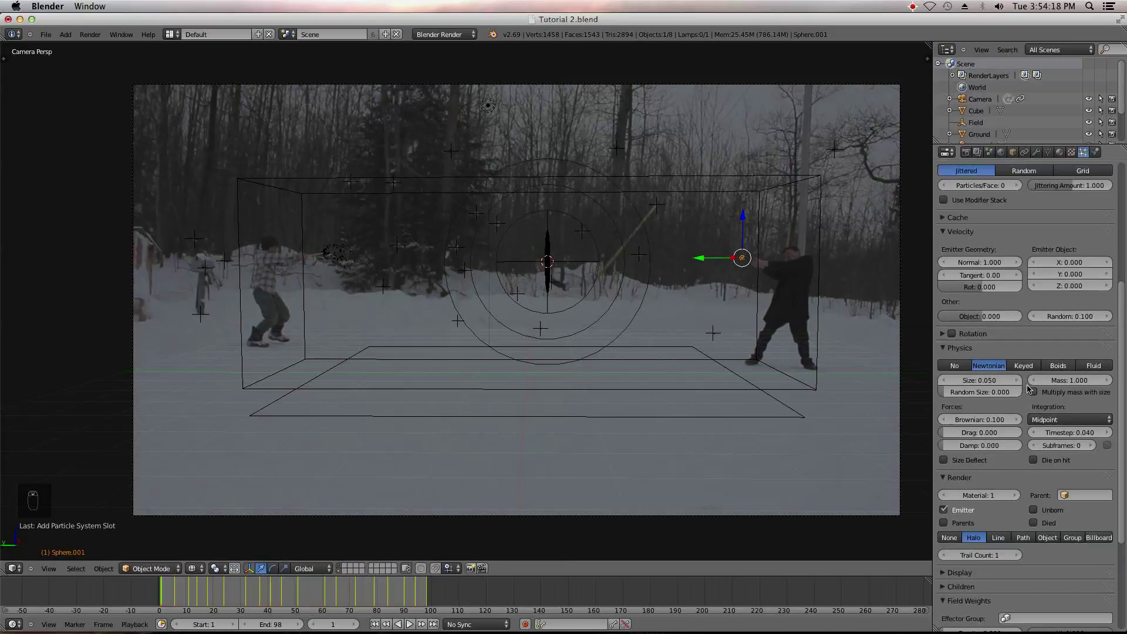
scroll(994, 433, "up", 10)
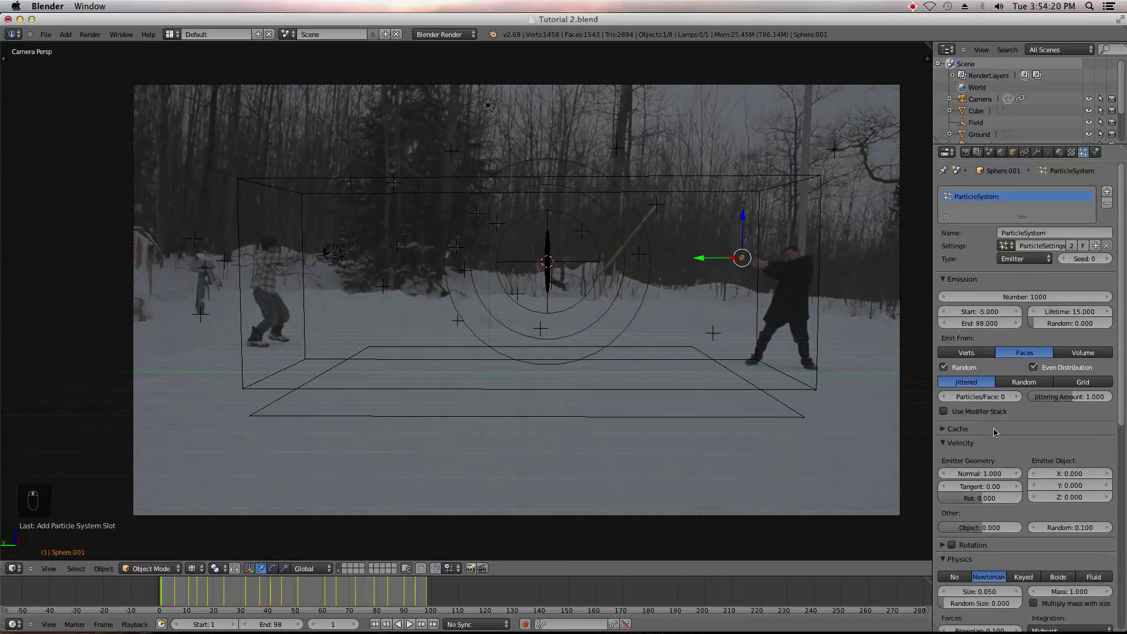
left_click(410, 625)
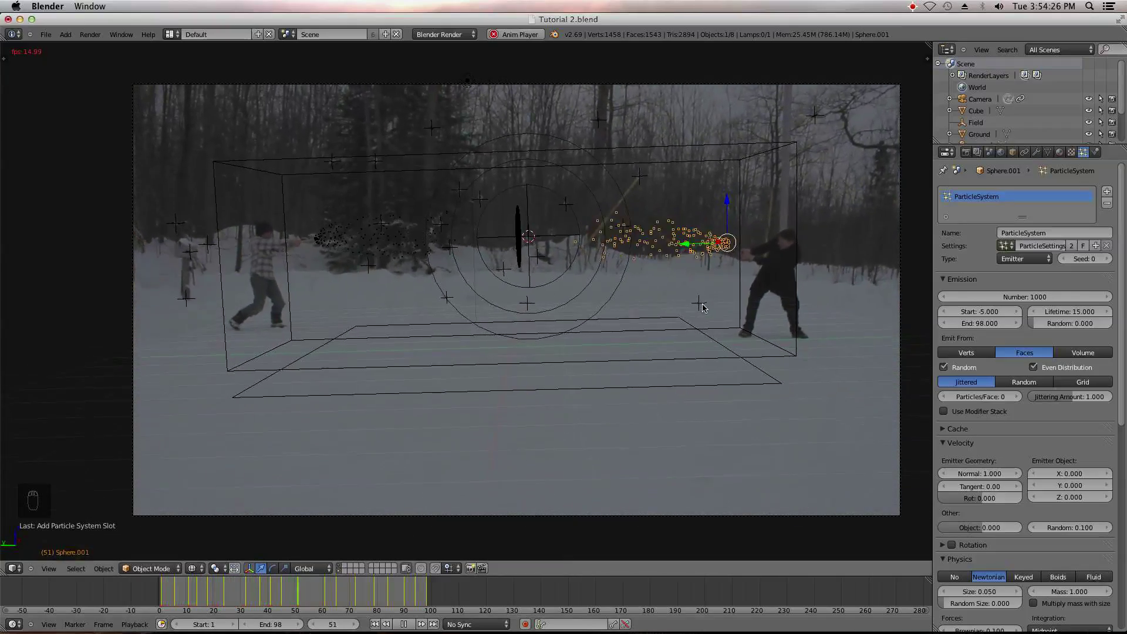
key("KP_1")
key("KP_3")
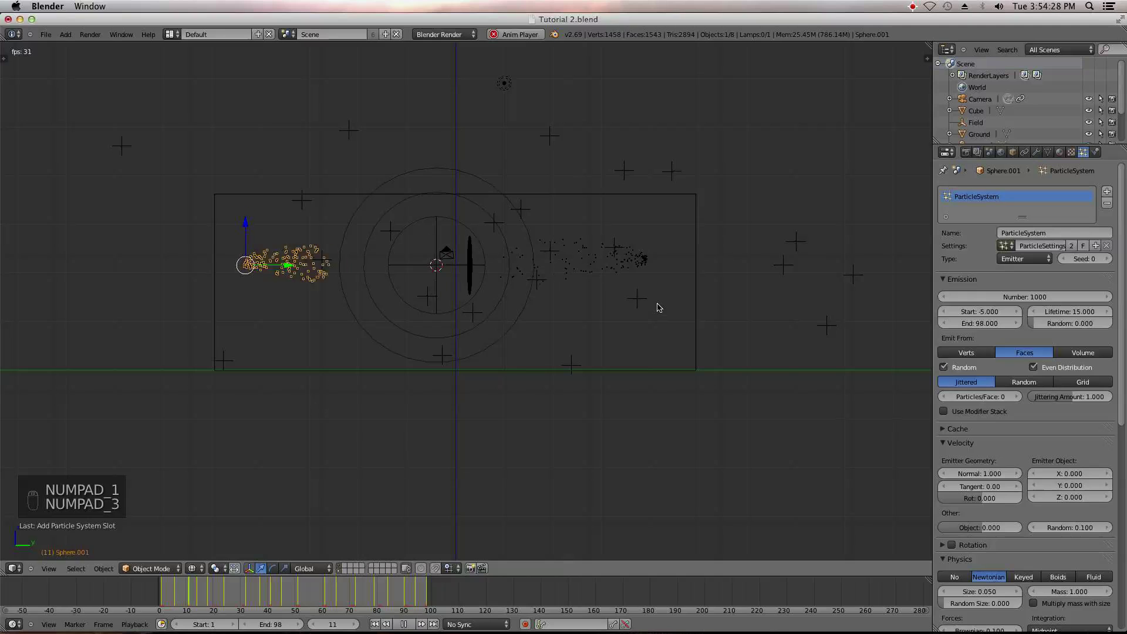
scroll(511, 291, "up", 3)
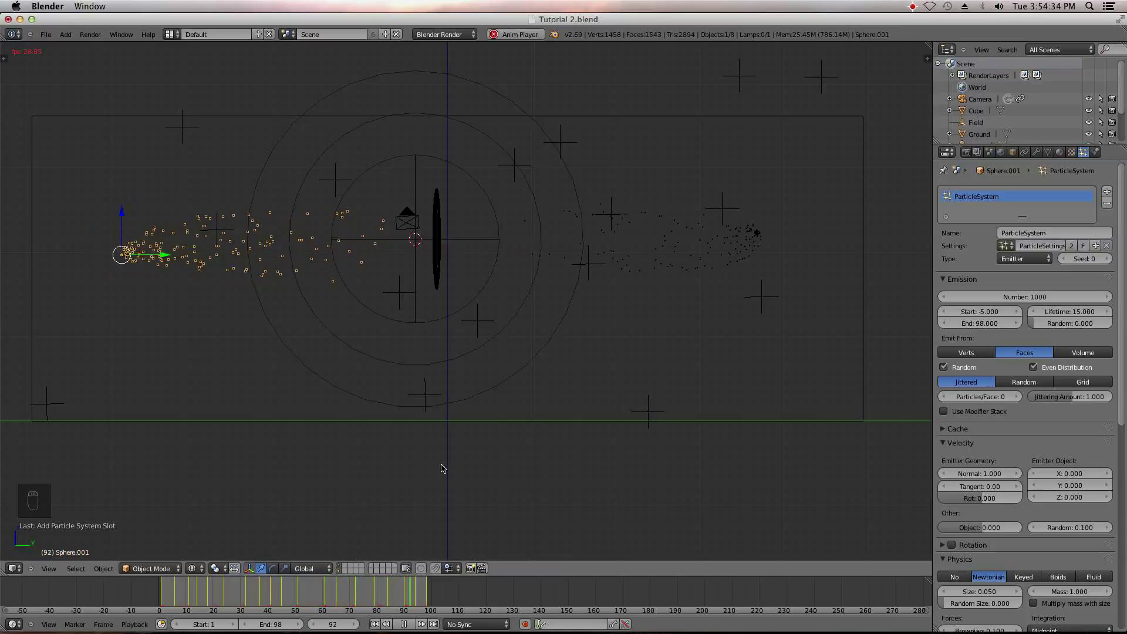
left_click(404, 625)
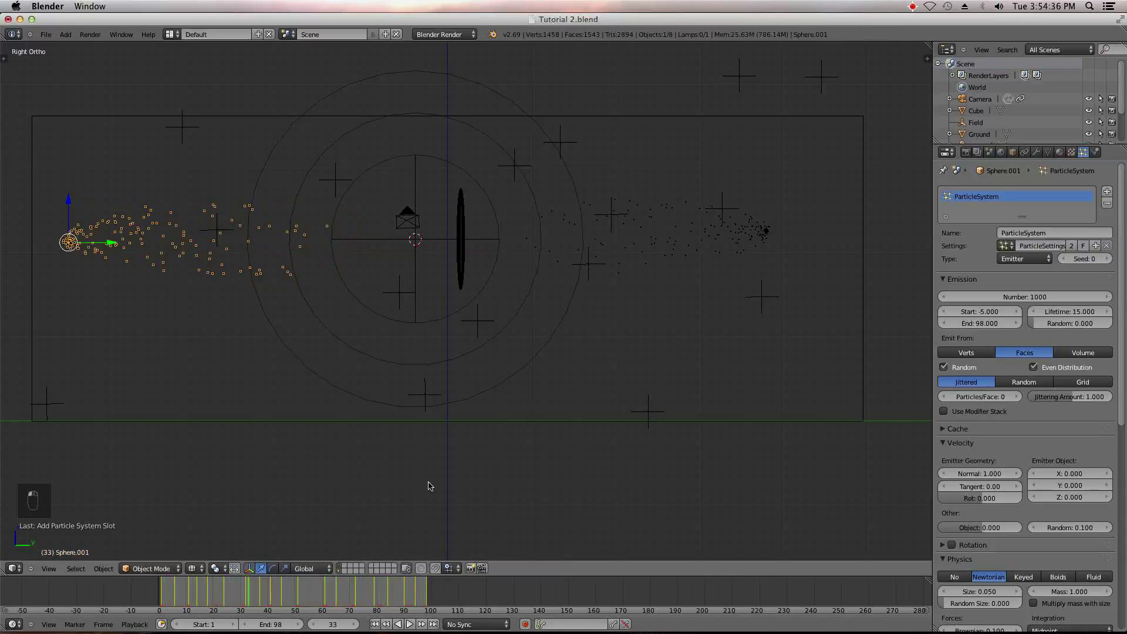
left_click(377, 624)
- Parent the force field to the flattened sphere with the Object option and check that it follows around frame 27
right_click(495, 255)
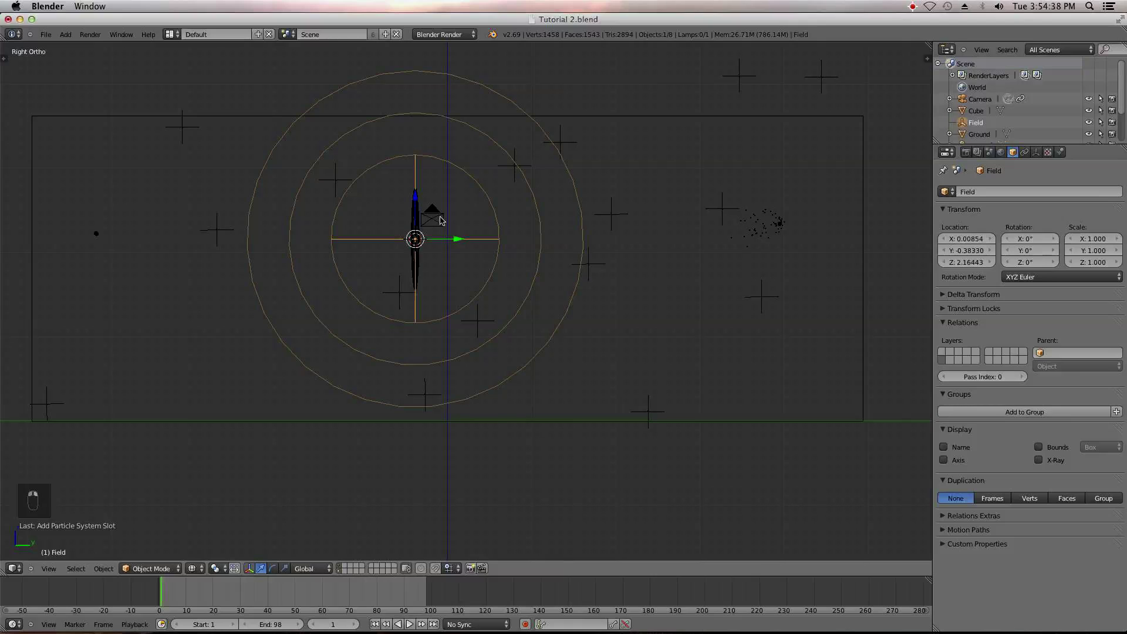
right_click(419, 265, "shift")
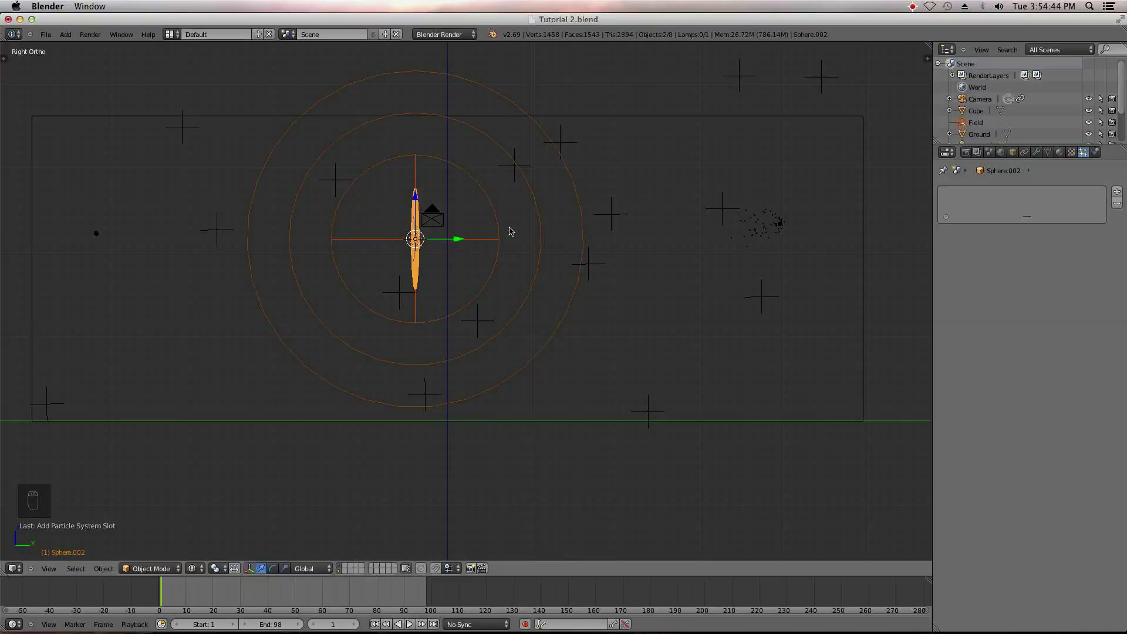
key("ctrl+p")
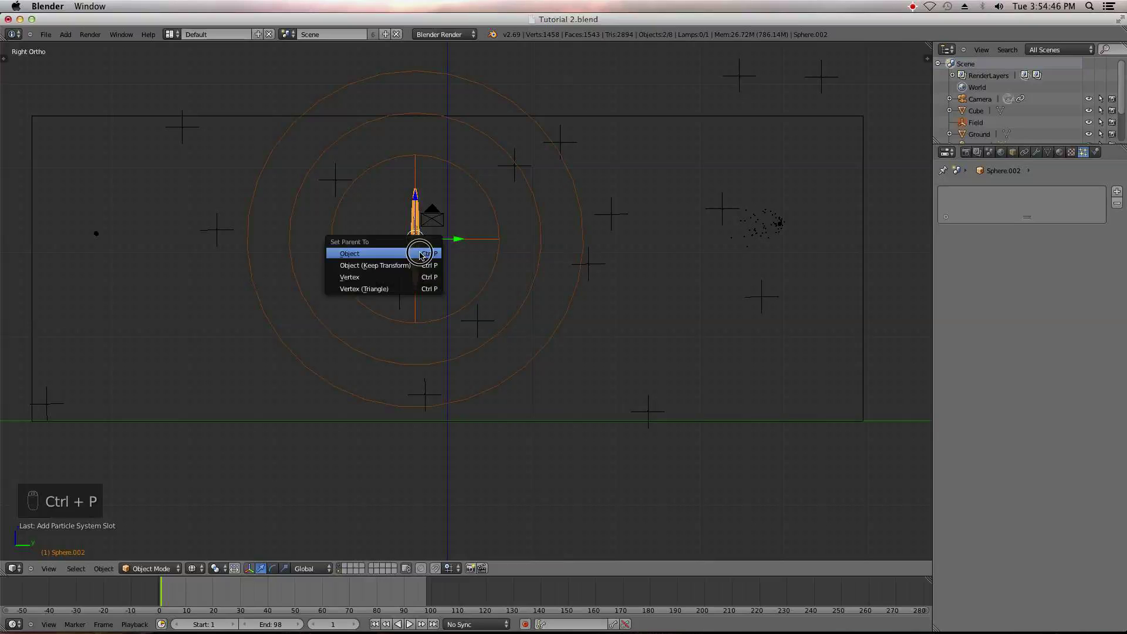
left_click(424, 254)
left_click(232, 590)
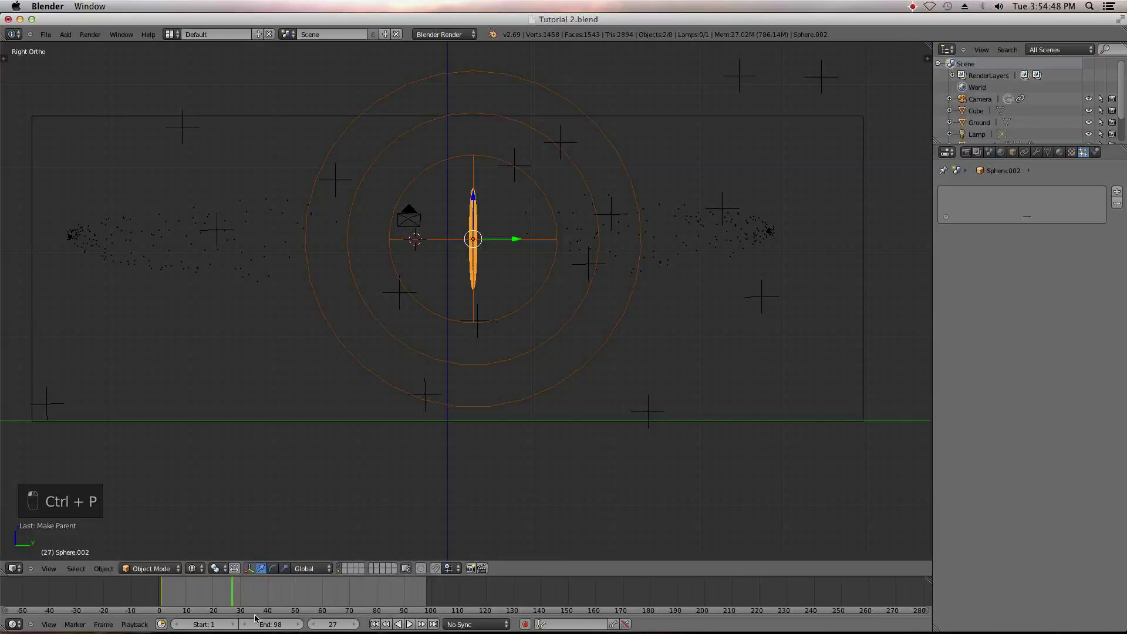
left_click(374, 624)
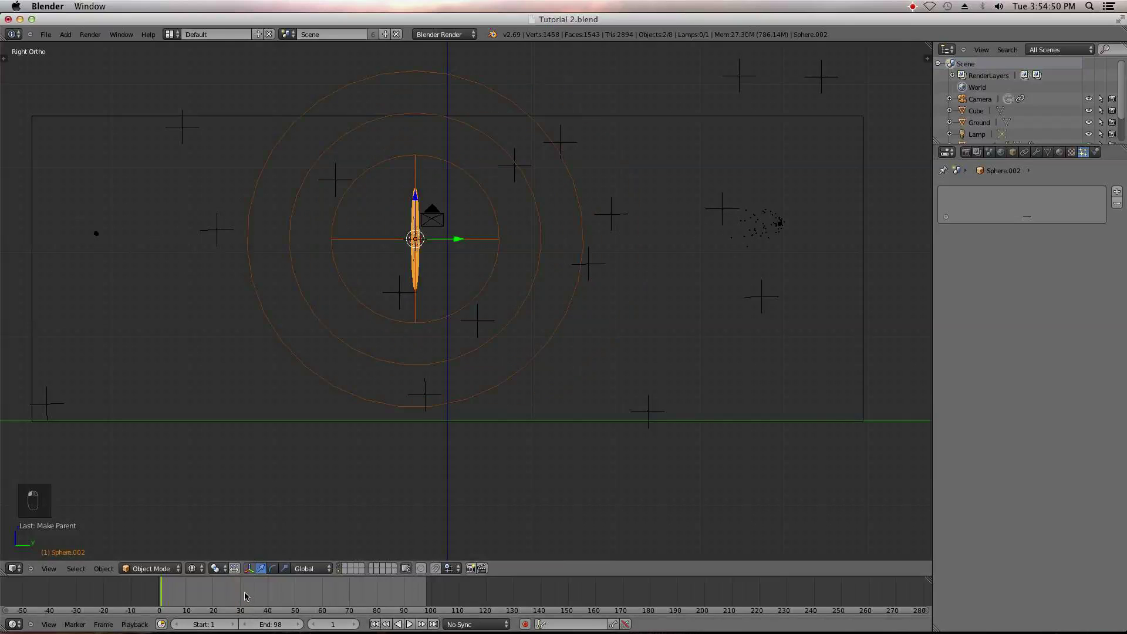
- Add a Vortex force field at the flattened sphere's centre and rotate it -90° about the X axis
left_click_drag(206, 590, 222, 590)
right_click(148, 246)
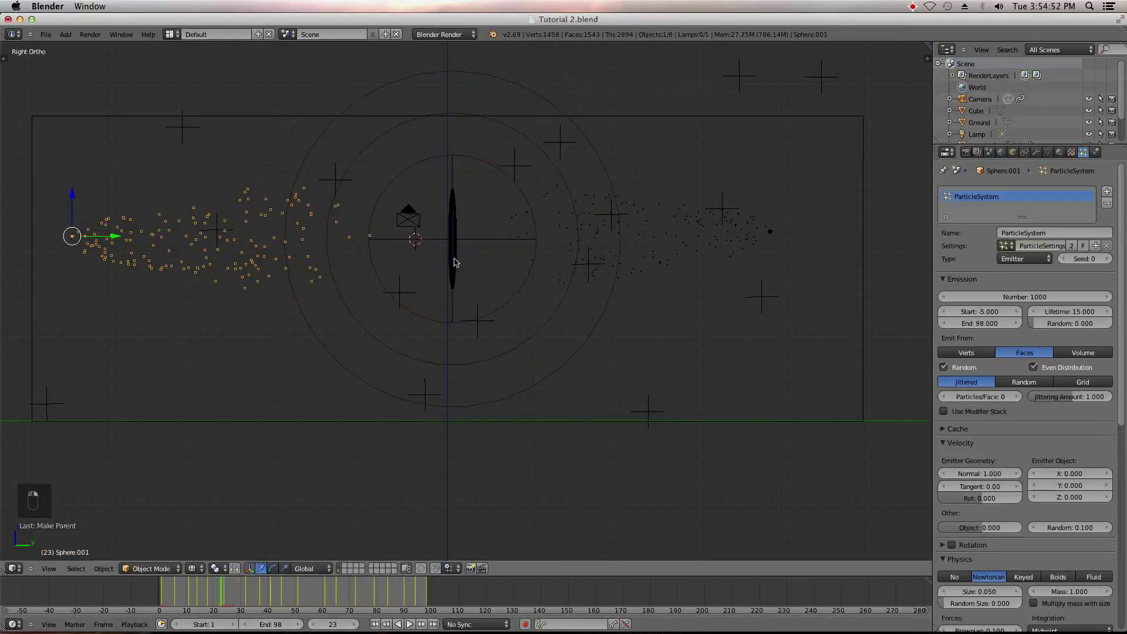
left_click(374, 624)
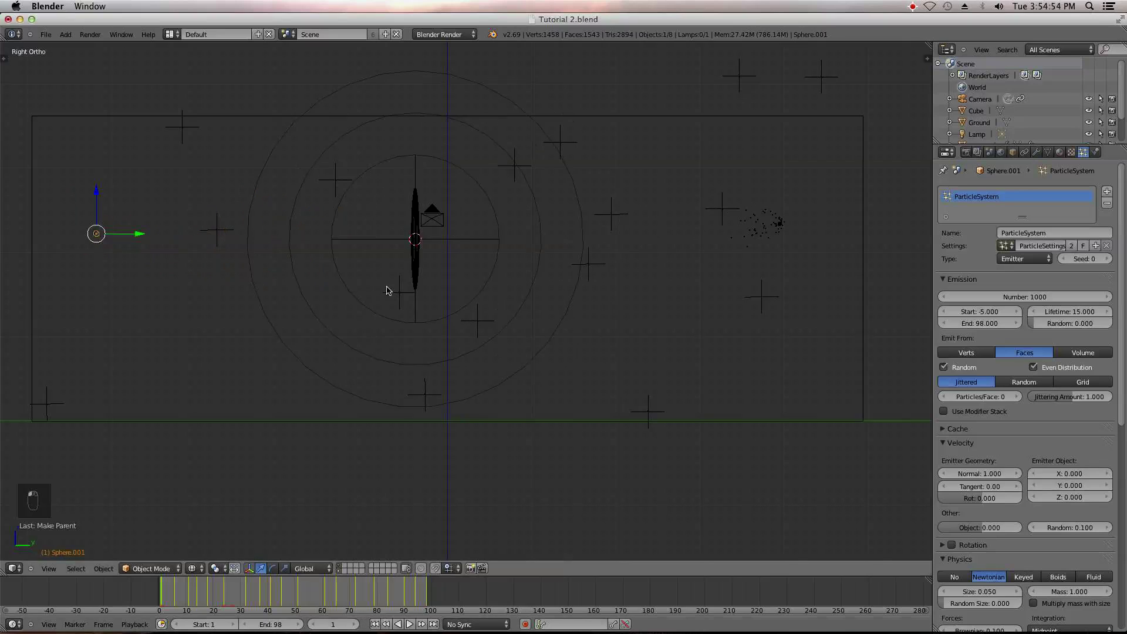
key("shift+a")
mouse_move(387, 289)
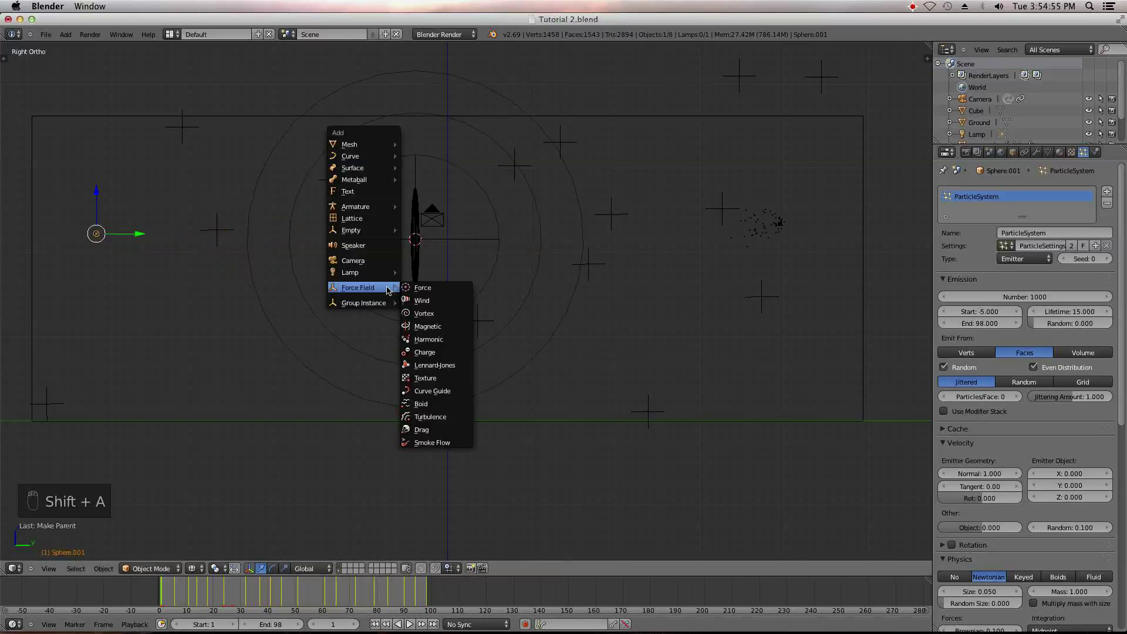
left_click(456, 312)
key("r")
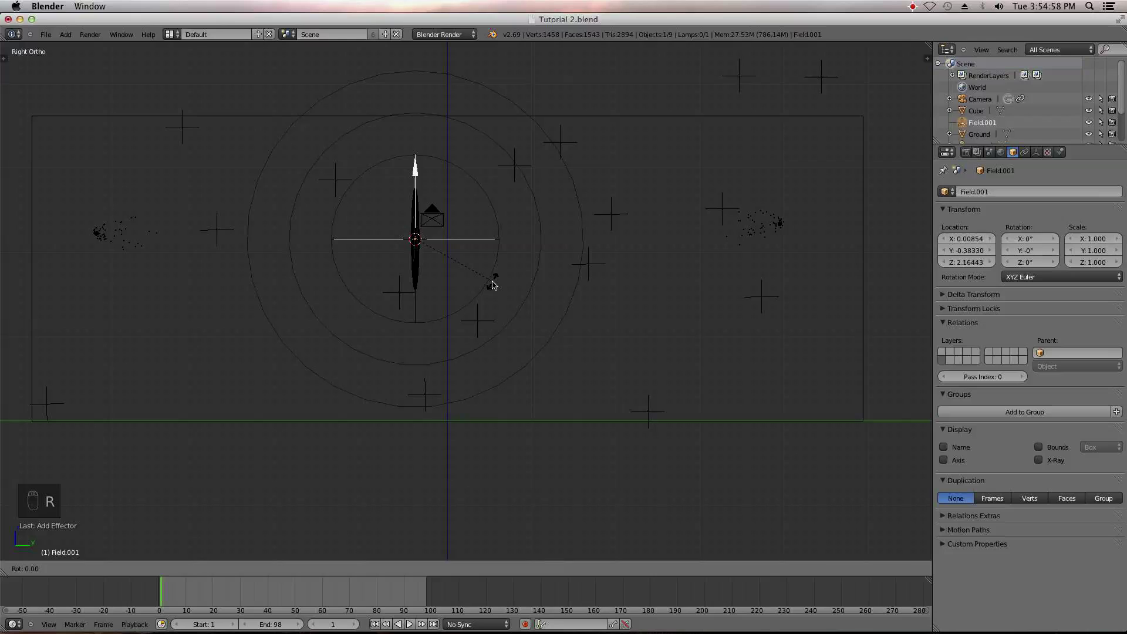
left_click(492, 283)
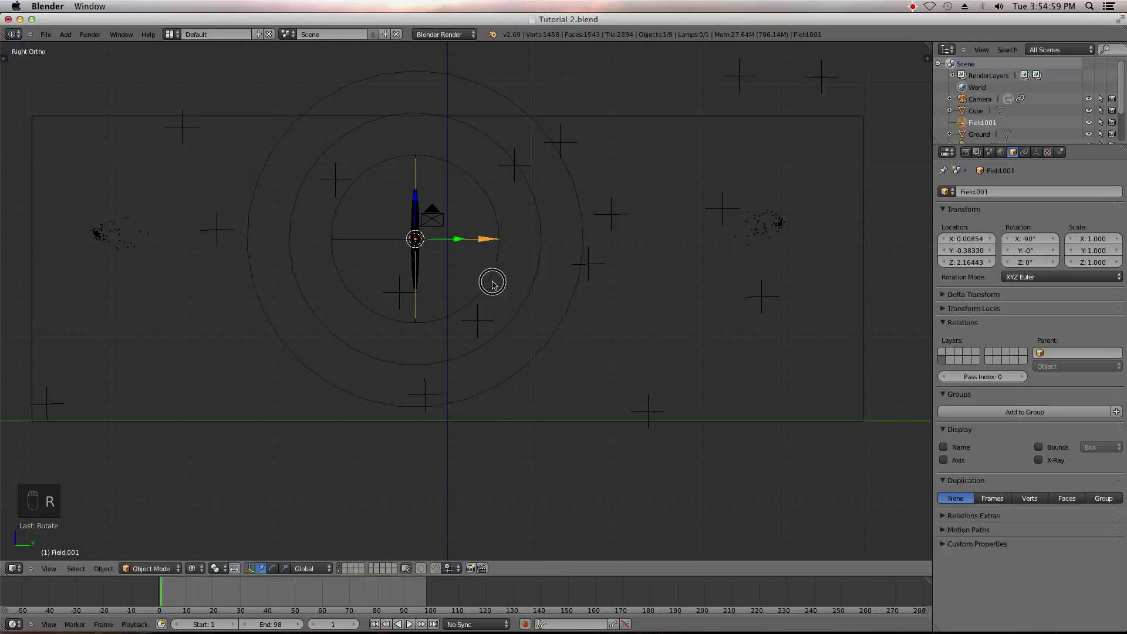
- Parent the vortex field to the flattened sphere with the Object option
right_click(420, 276)
key("ctrl+p")
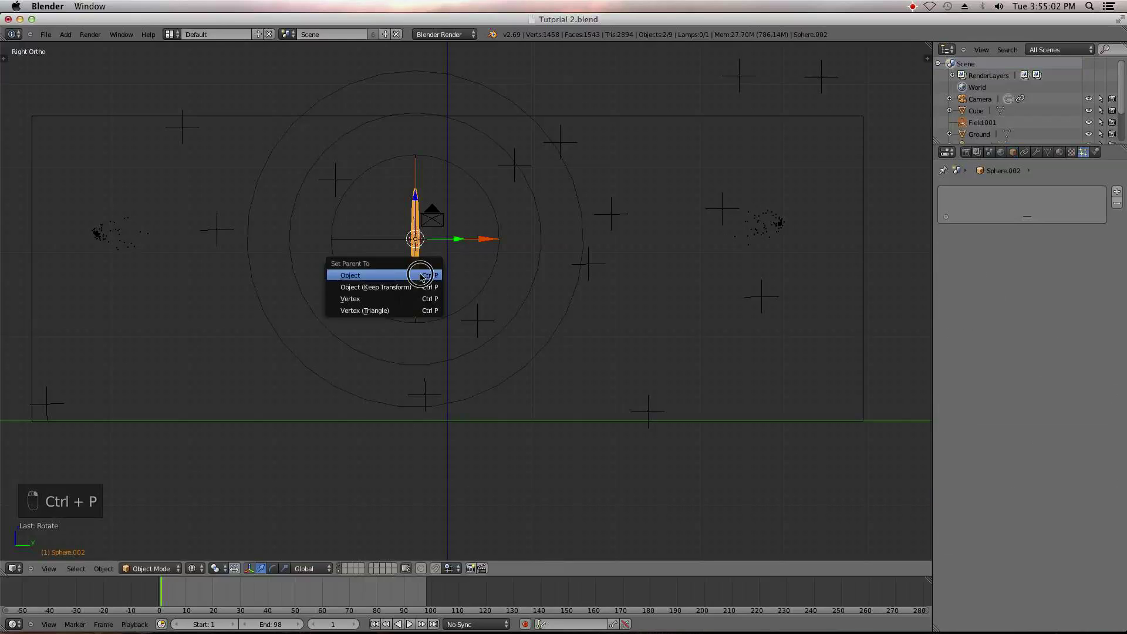
left_click(424, 272)
- Set the vortex field's inflow to -1 and start playing the animation
left_click(1093, 151)
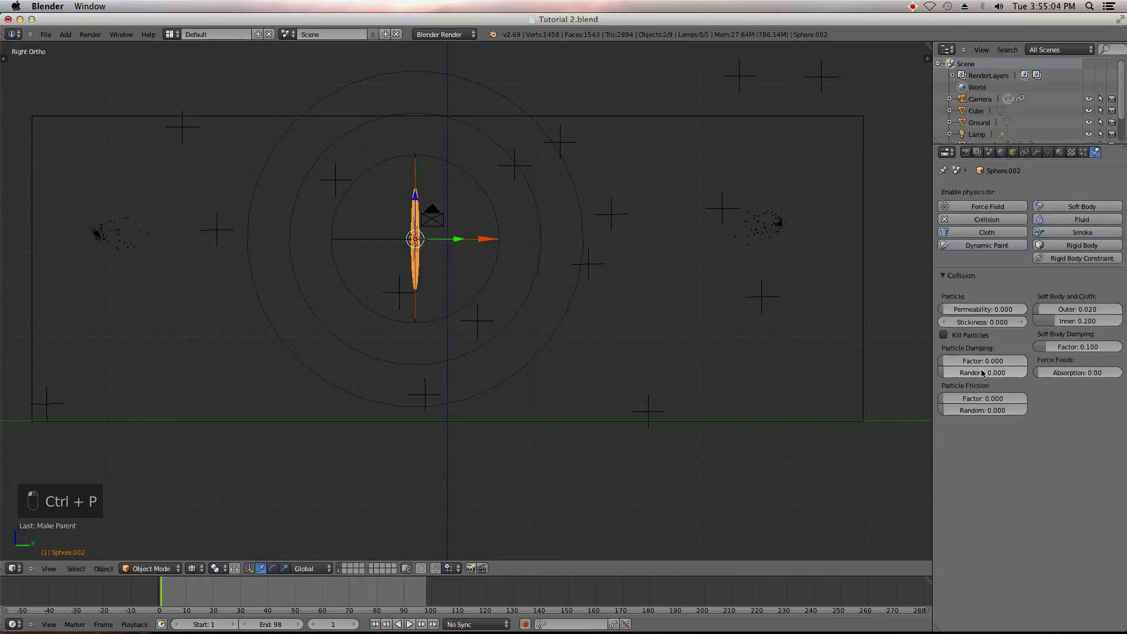
right_click(485, 239)
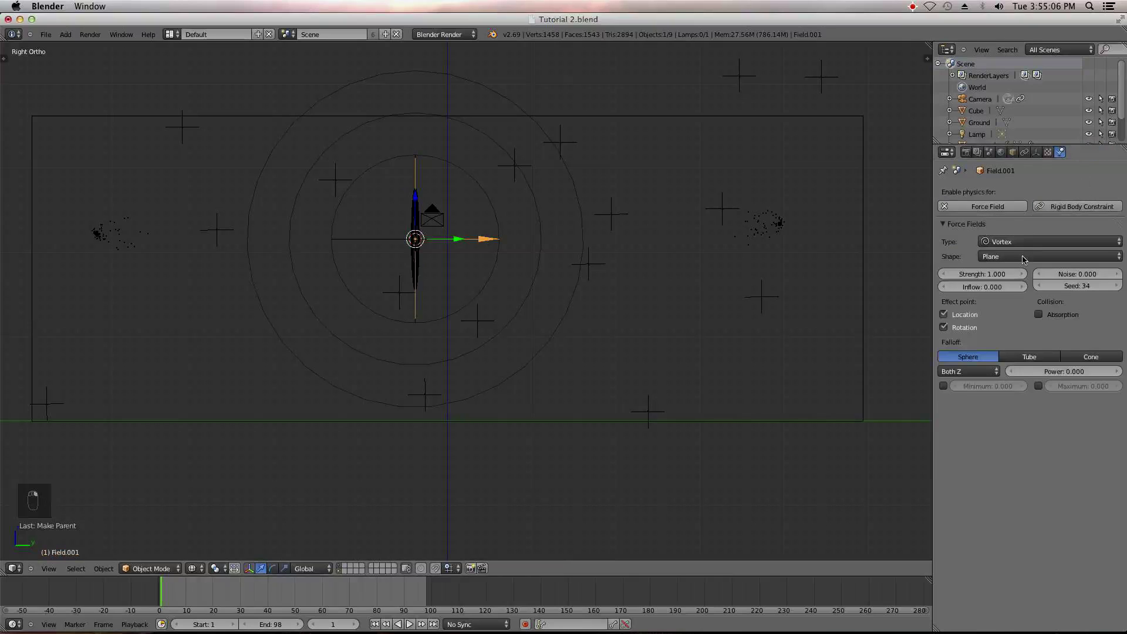
left_click(985, 288)
type("1")
key("Return")
key("minus")
left_click(410, 624)
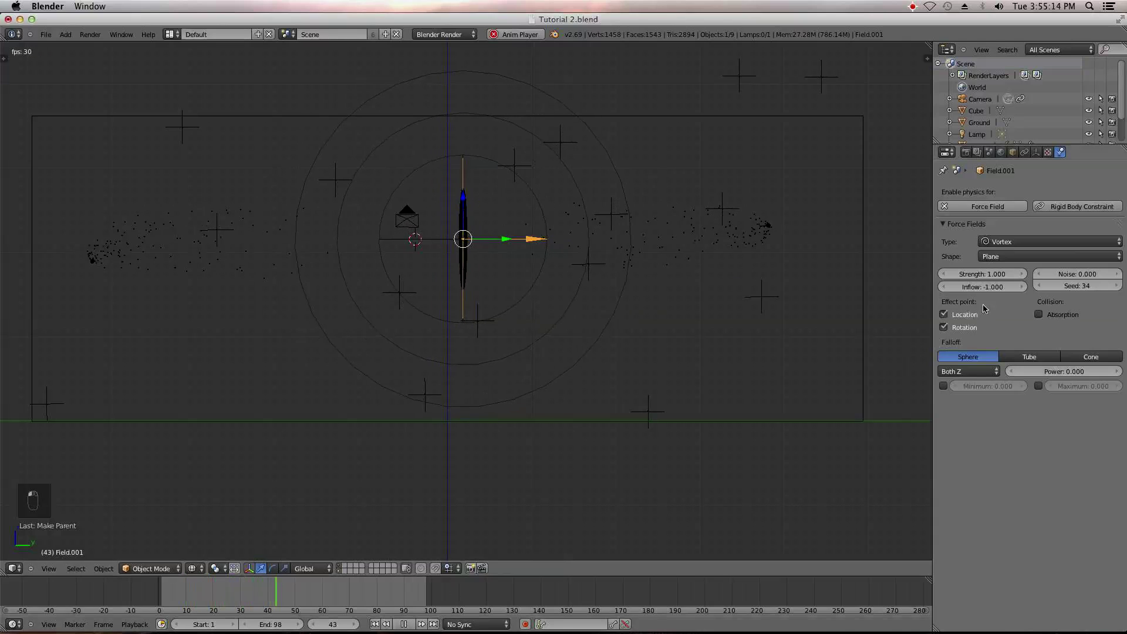
- Try inflow values of 1, -2 and 3 on the vortex field during playback
left_click(987, 288)
type("1")
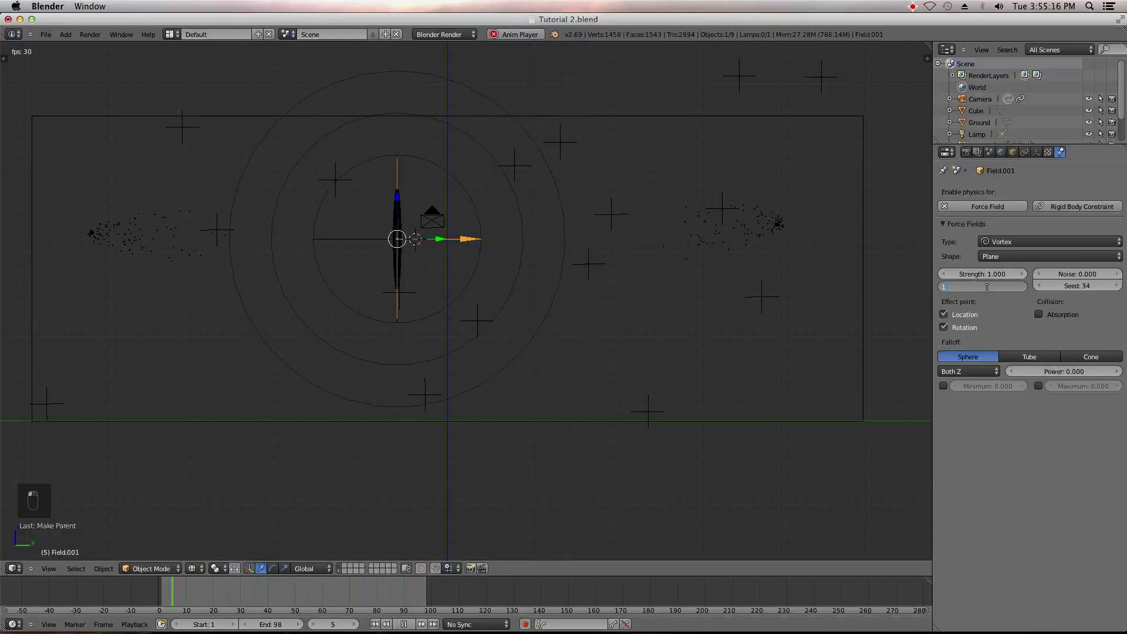
key("Return")
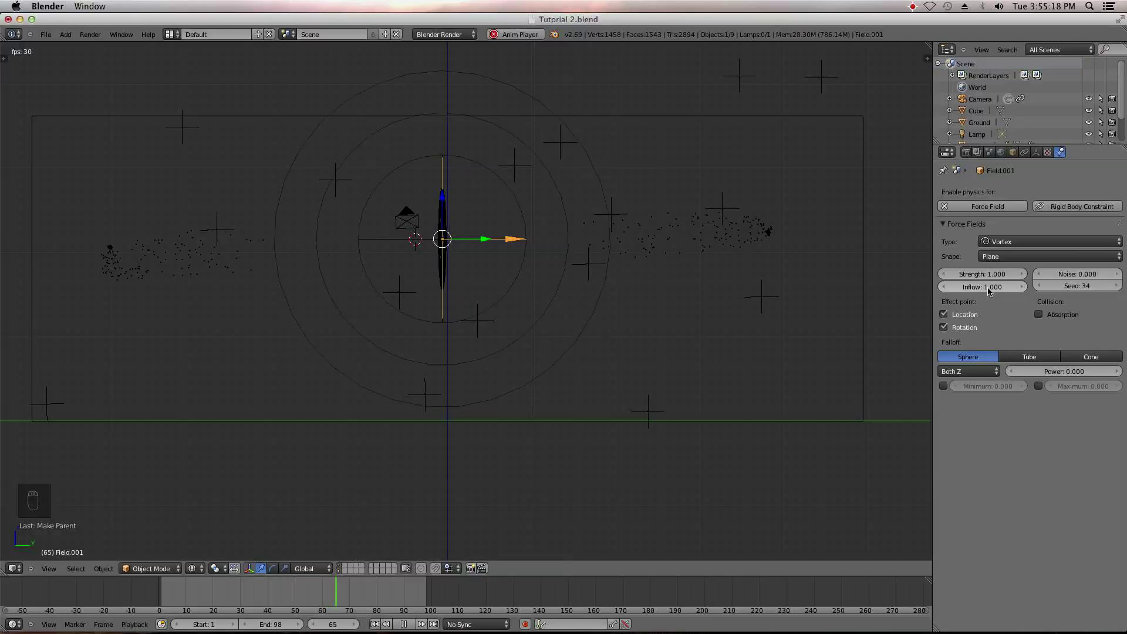
left_click(989, 288)
type("2")
key("Return")
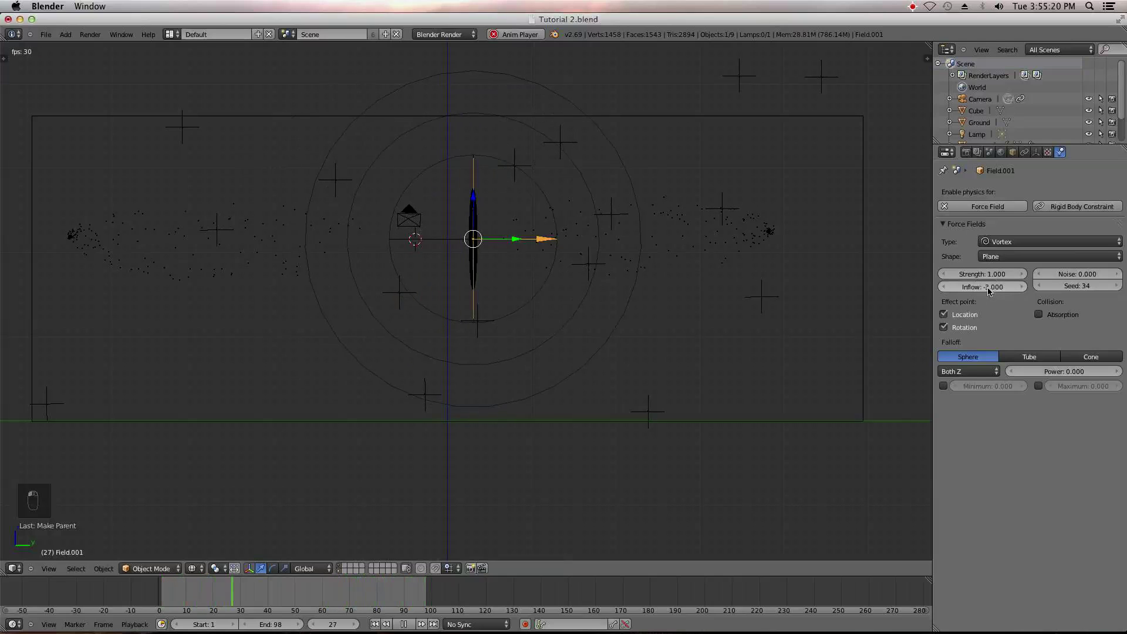
left_click(987, 287)
type("3.0")
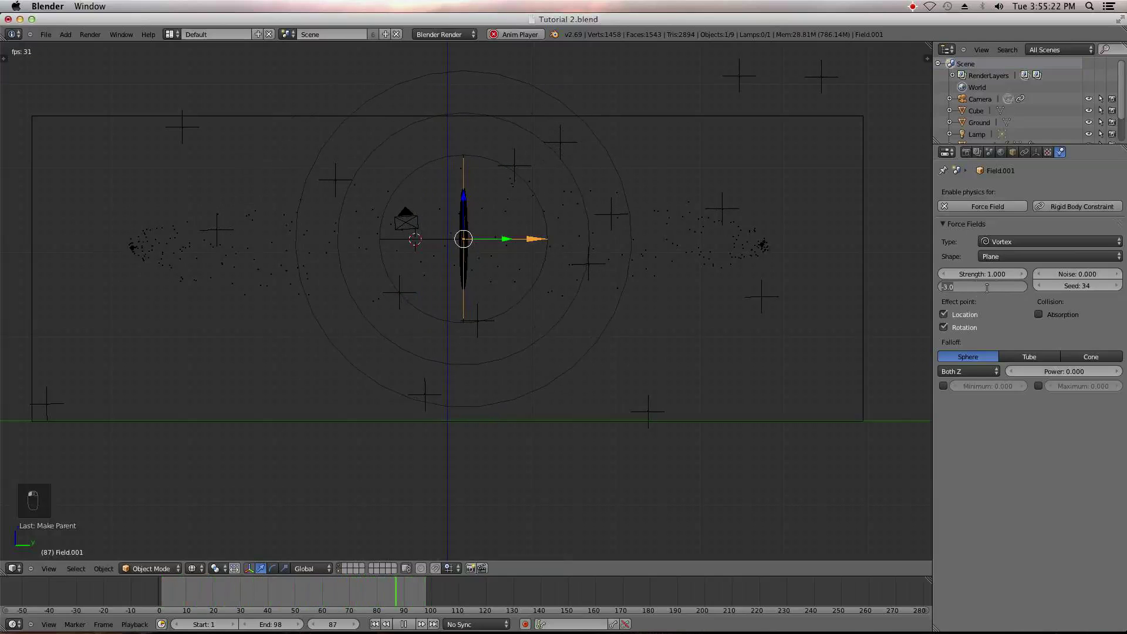
key("Return")
- Set the vortex field's strength to 5 and its inflow to -3
left_click(991, 275)
type("5")
key("Return")
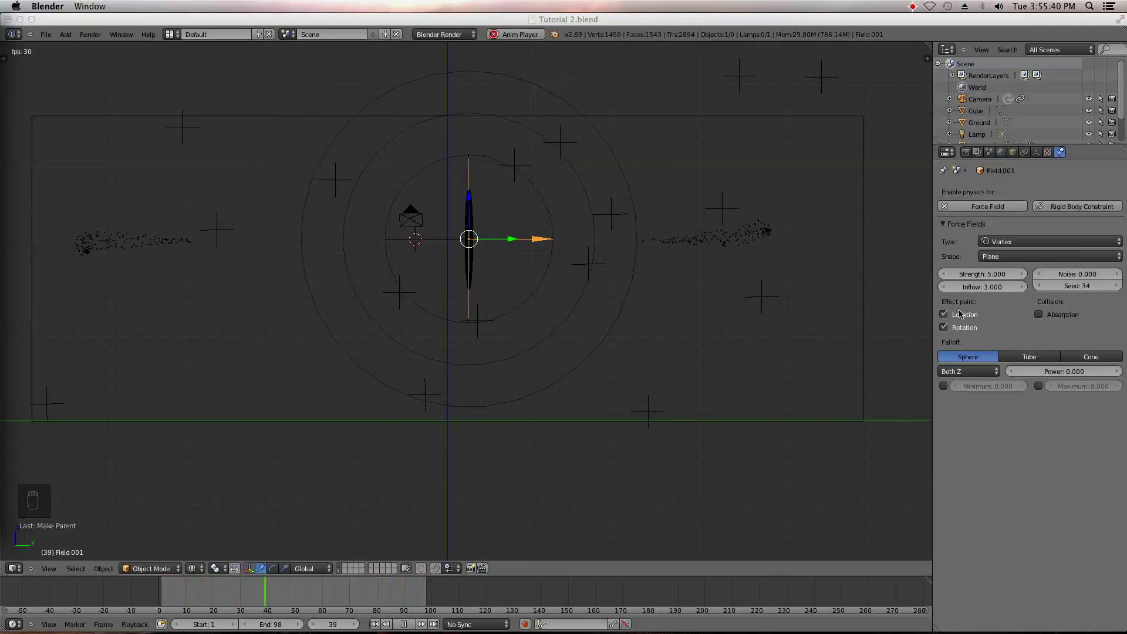
key("1")
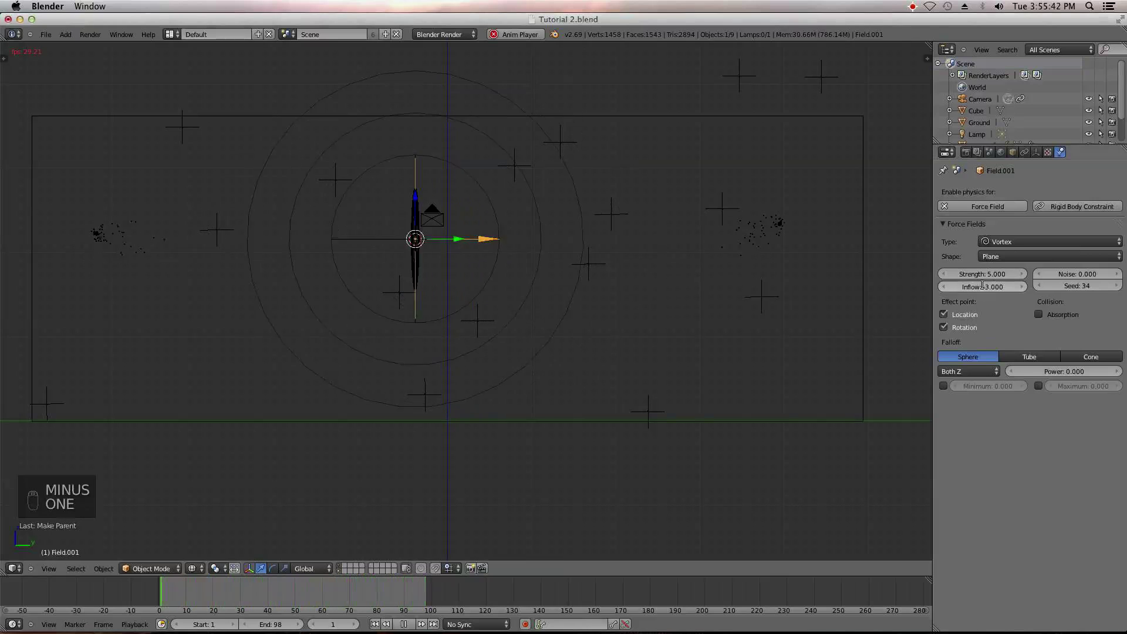
key("KP_Enter")
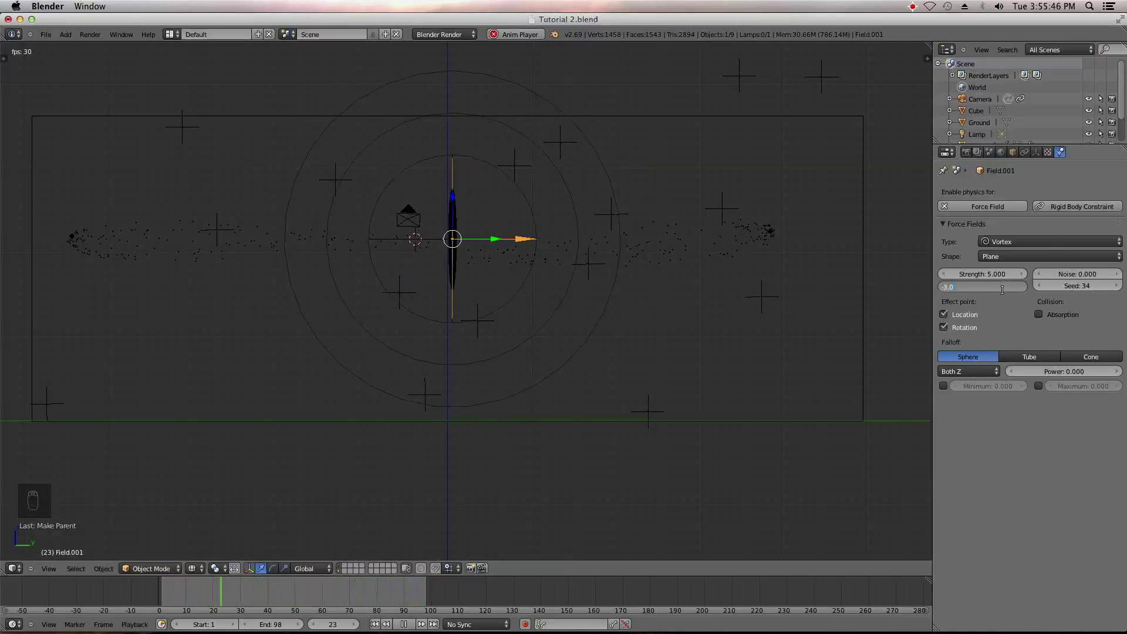
key("Return")
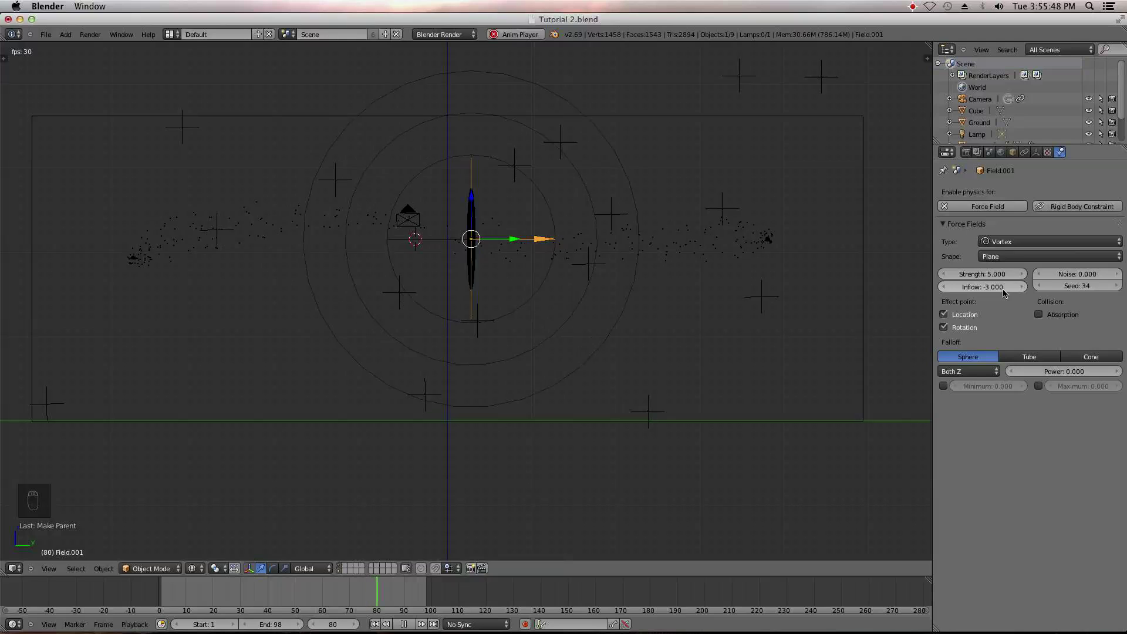
- Set the vortex field's inflow to -1 and its noise to 5
left_click(991, 289)
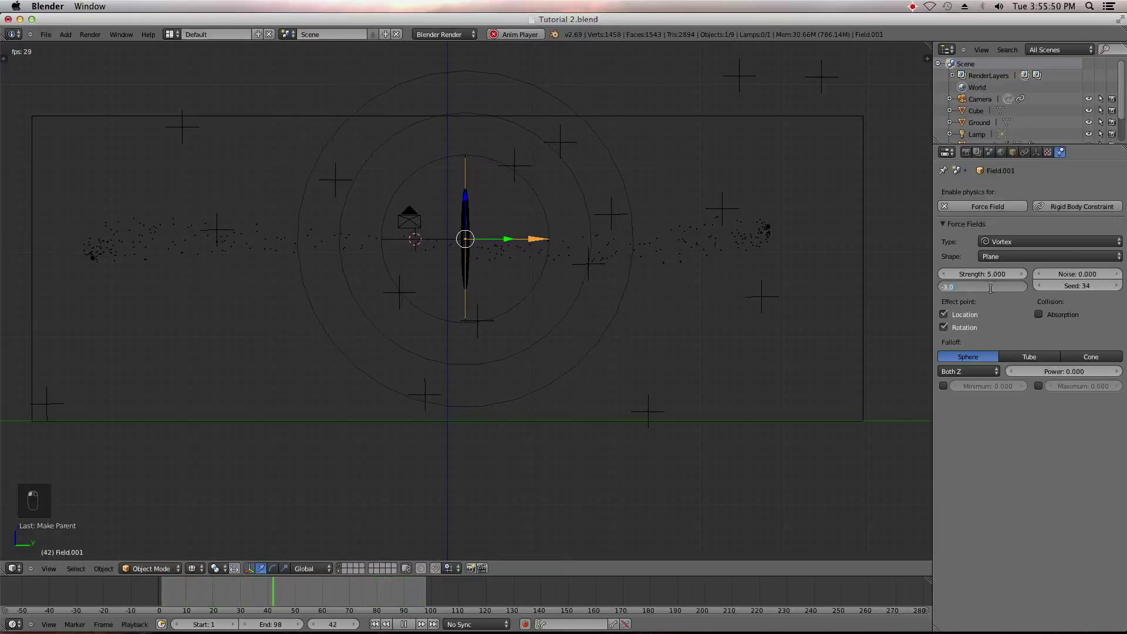
key("BackSpace")
key("BackSpace")
type("-1")
key("Return")
scroll(587, 268, "down", 1)
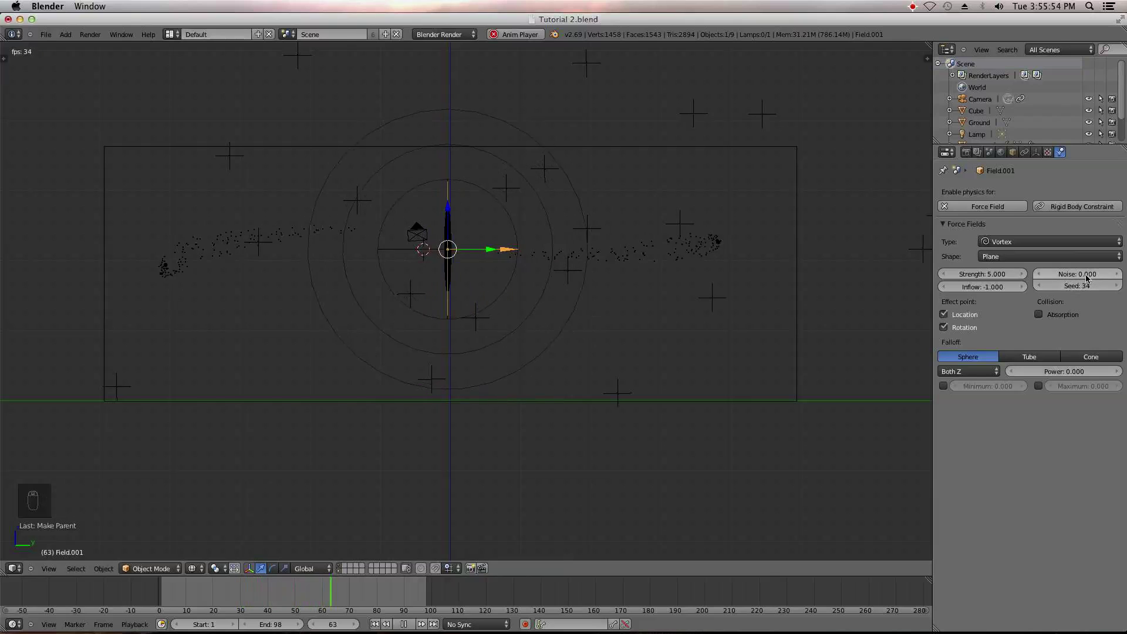
left_click_drag(1086, 274, 1086, 274)
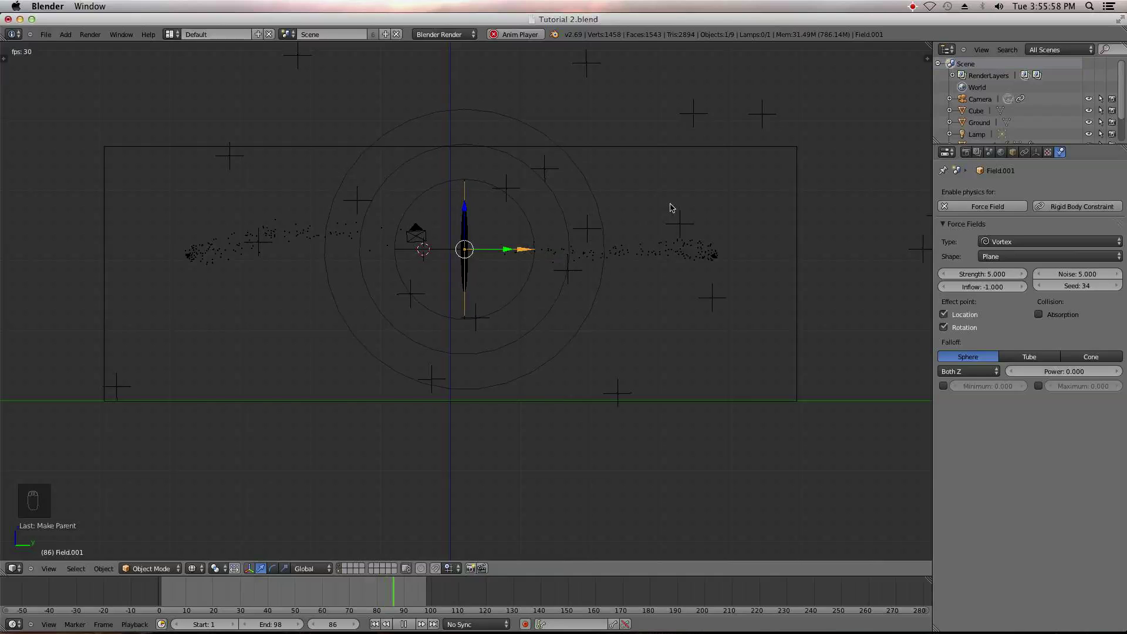
- Set the Normal emission velocity to 0.2 in the particle settings of the wand-tip object named Sphere
right_click(717, 398)
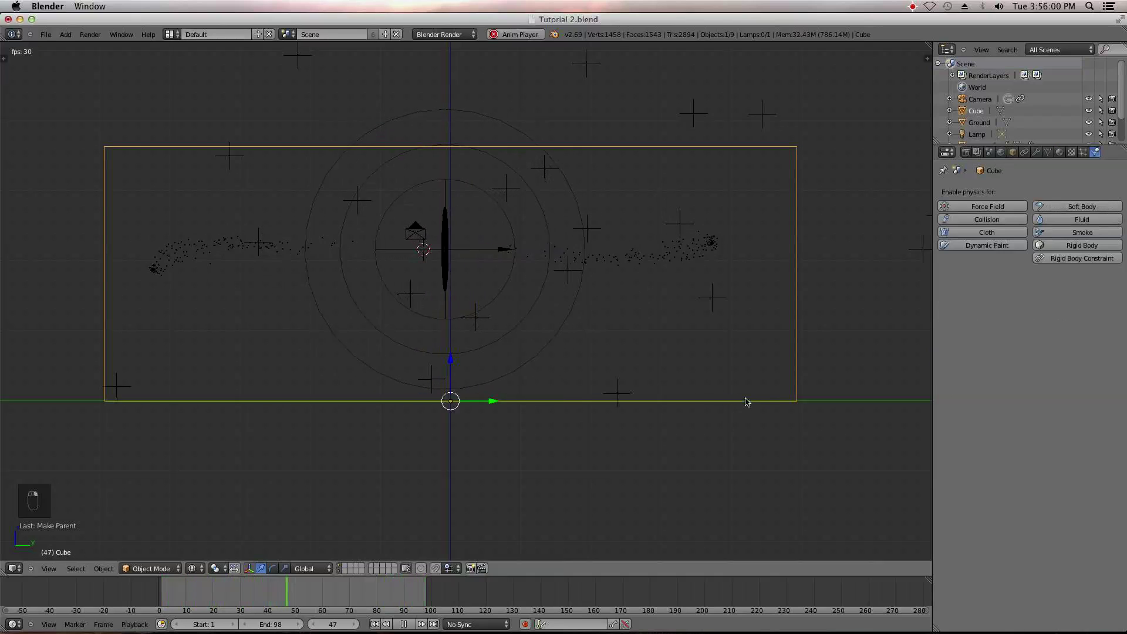
left_click(1083, 152)
left_click(1096, 152)
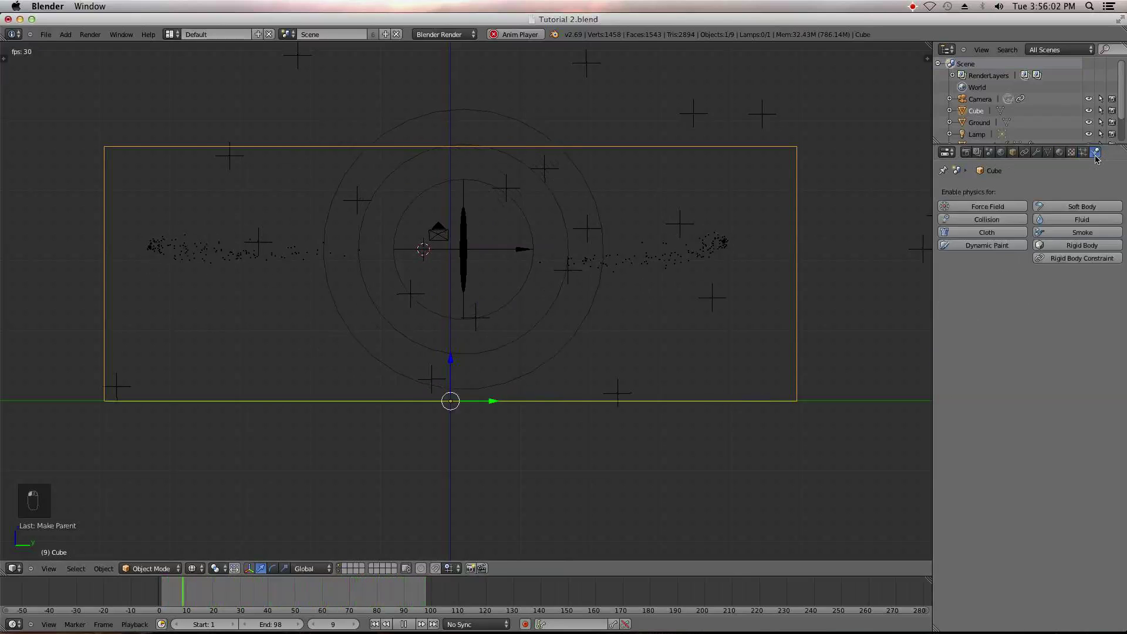
left_click(1083, 152)
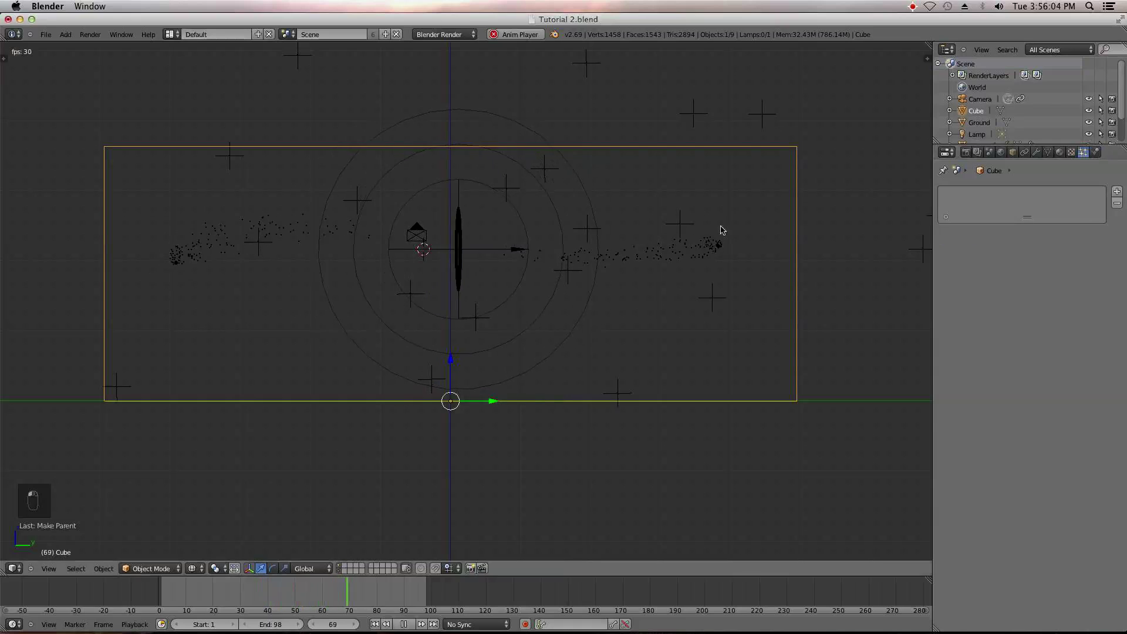
right_click(722, 233)
scroll(984, 411, "down", 5)
left_click(980, 403)
key("BackSpace")
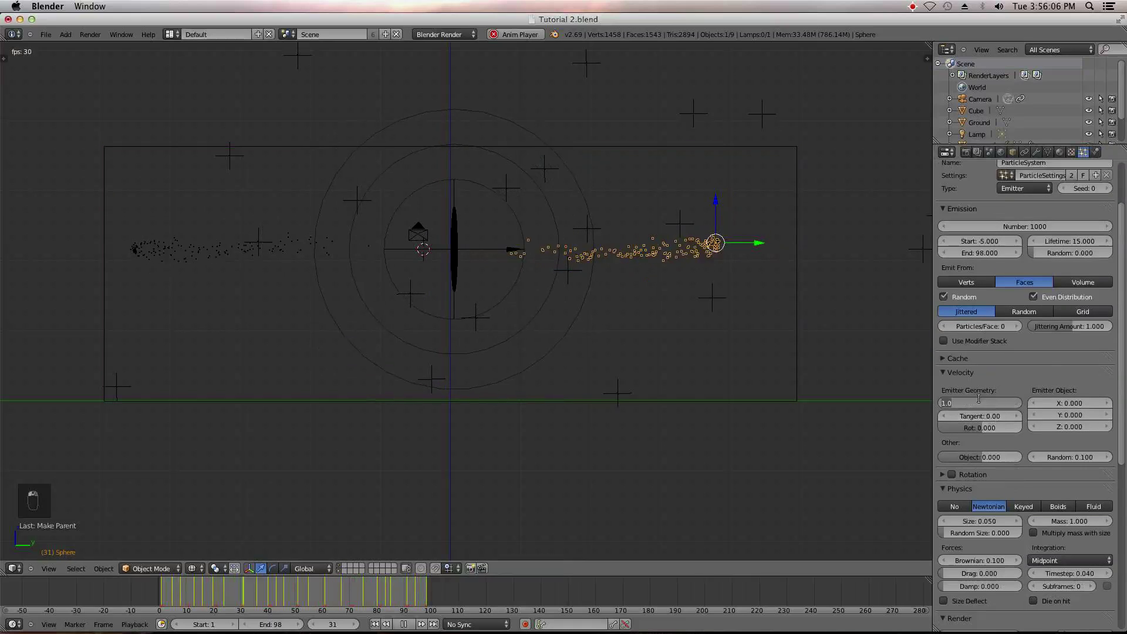
type("0.2")
key("Return")
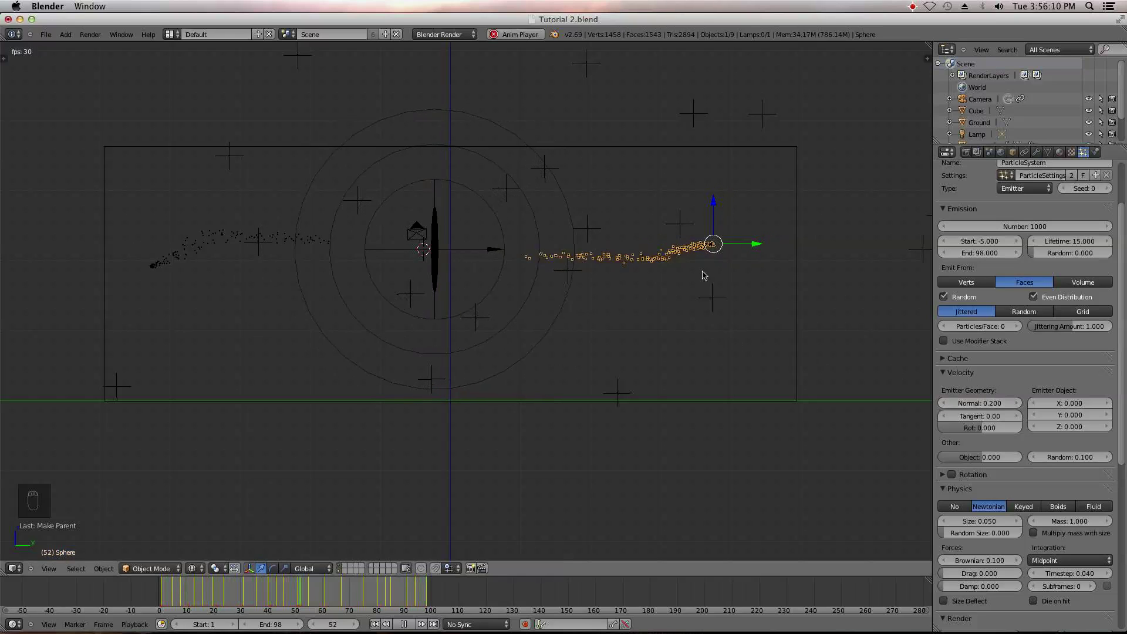
- Try particle lifetimes of 20 and 21 while the animation plays
left_click(1055, 241)
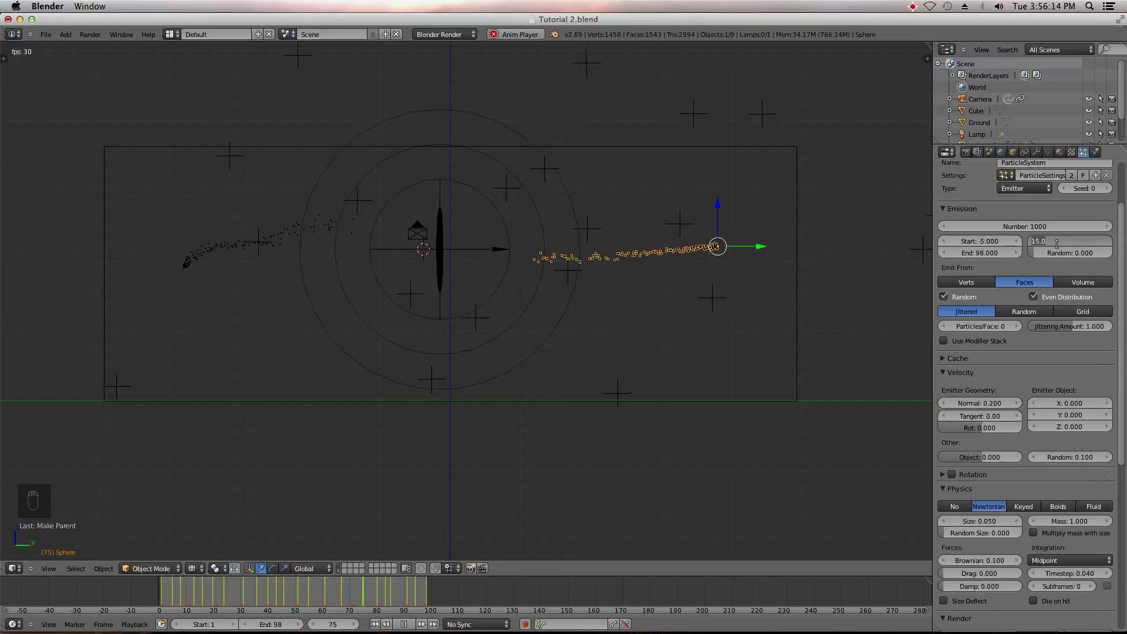
type("20")
key("Return")
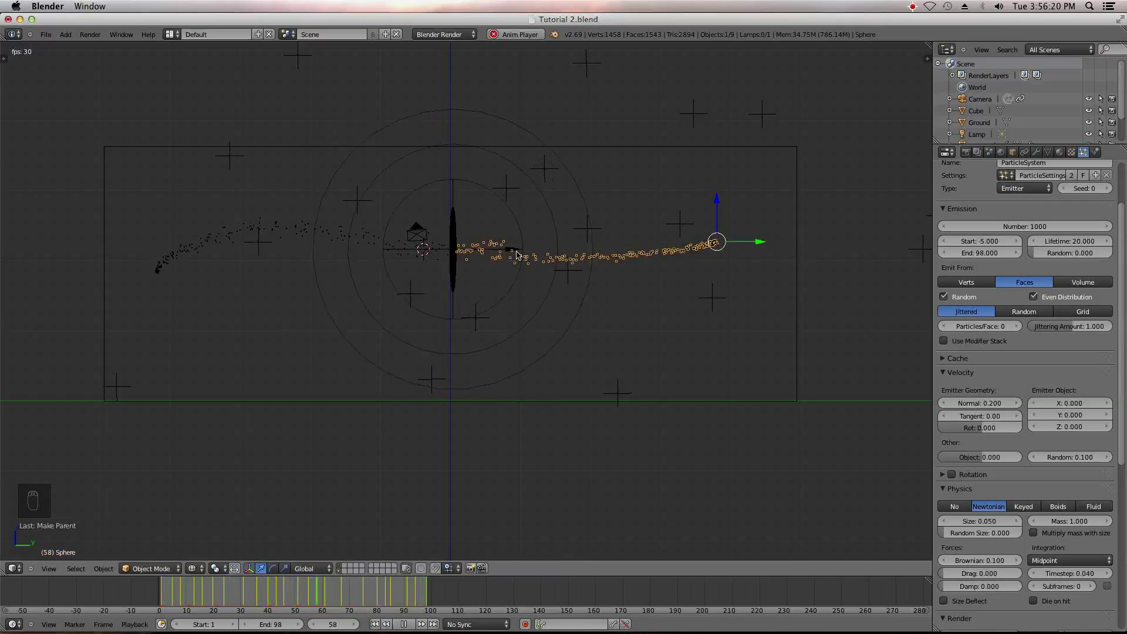
left_click(1076, 238)
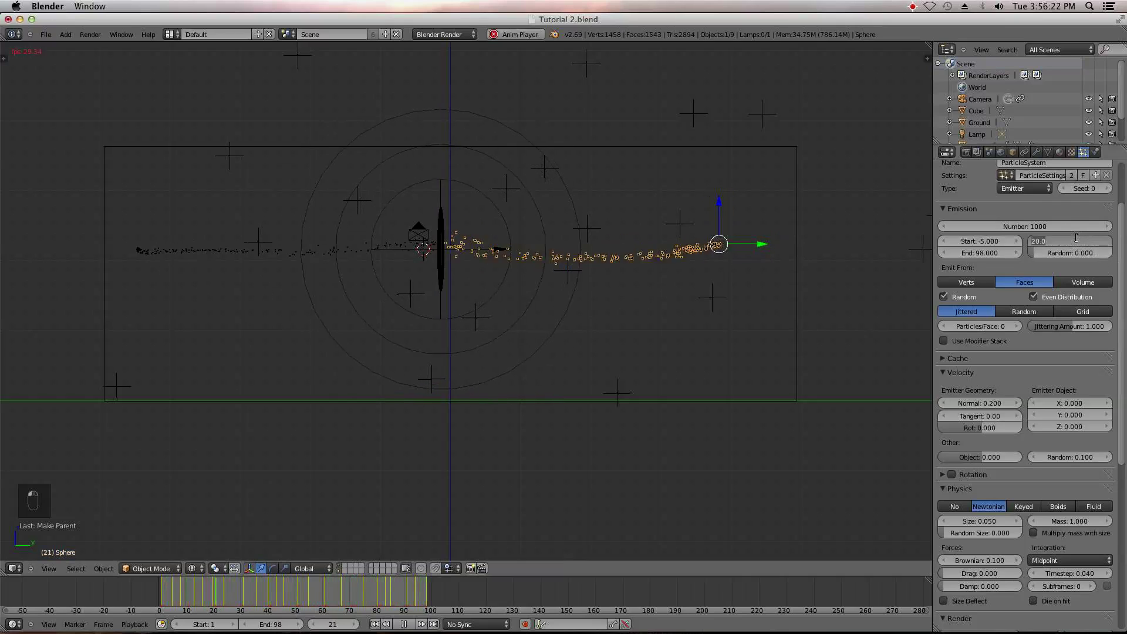
type("21")
key("Return")
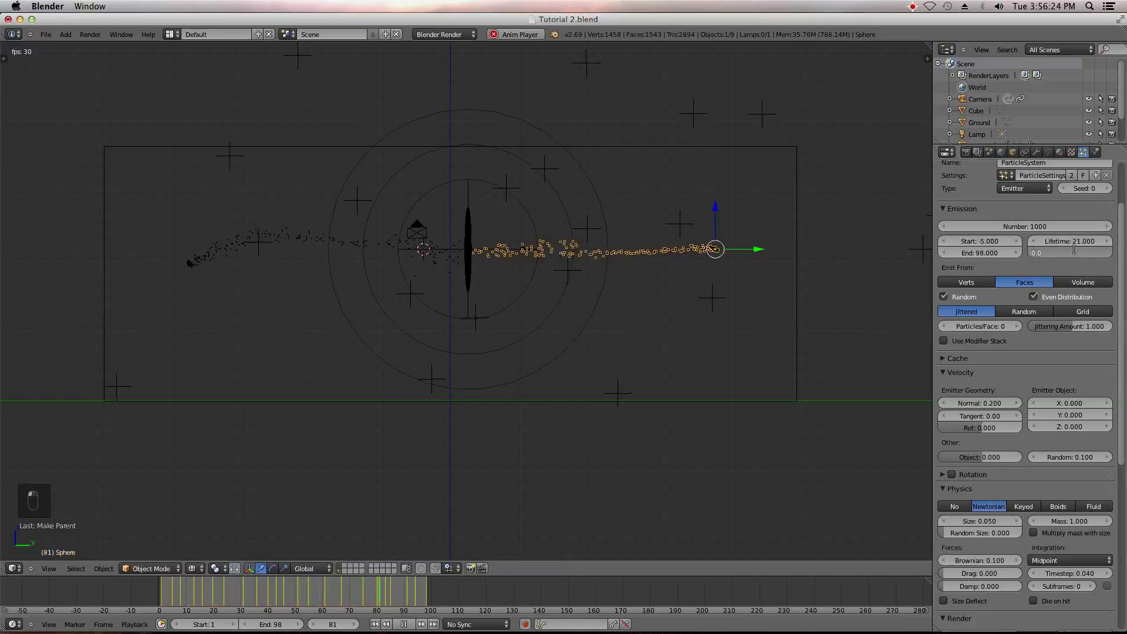
- Set the particles' lifetime randomness to 0.2 and their lifetime to 22
left_click(1075, 253)
type("1.0")
key("Return")
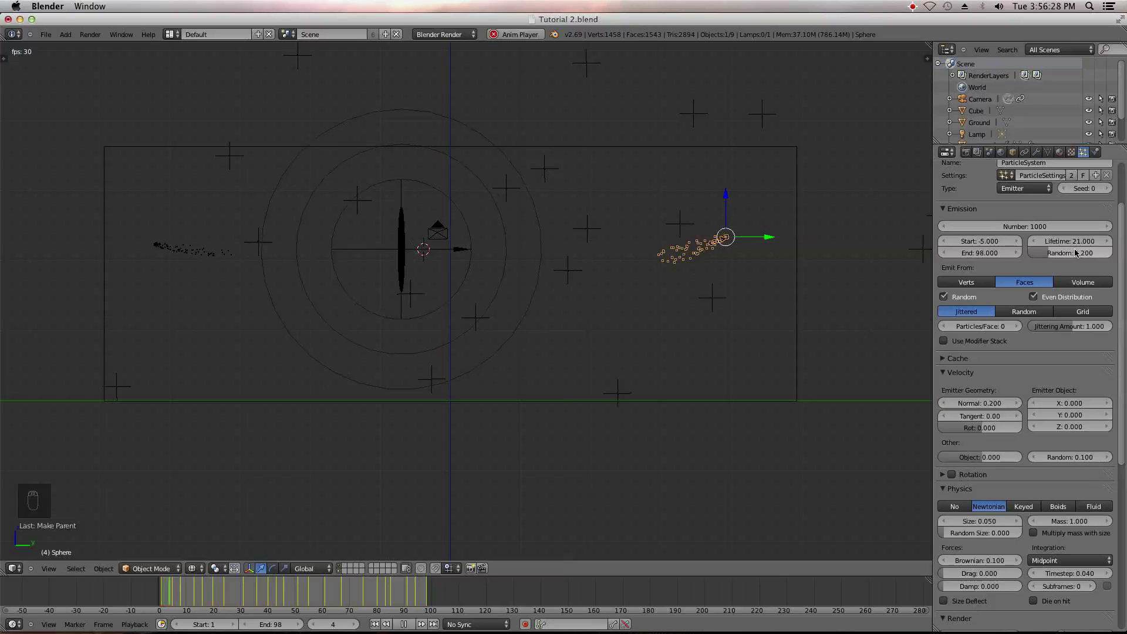
left_click(1074, 240)
type("2")
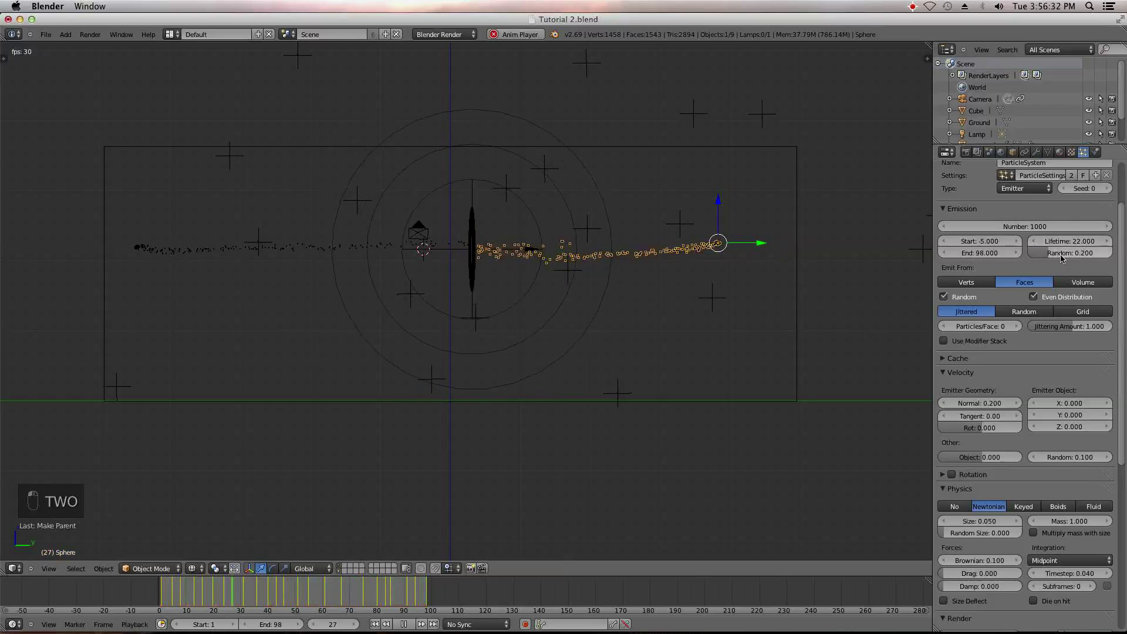
- Stop playback, return to the first frame, and review the particle settings of the opposite wand-tip sphere, Sphere.001
left_click(404, 624)
left_click(375, 624)
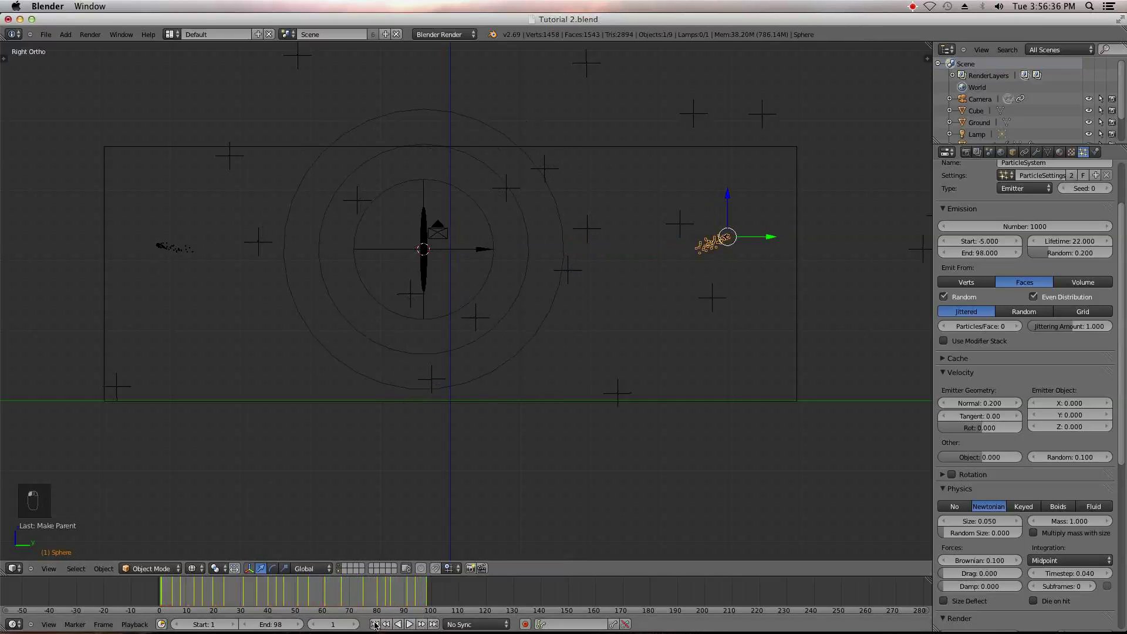
right_click(161, 246)
scroll(1098, 521, "down", 5)
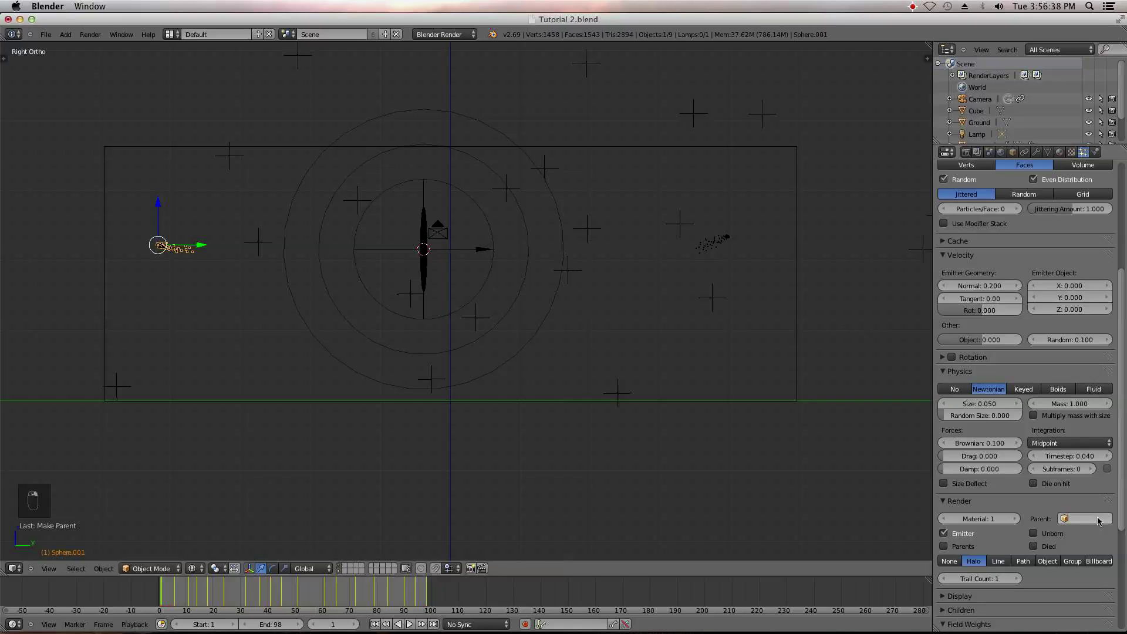
scroll(998, 340, "down", 1)
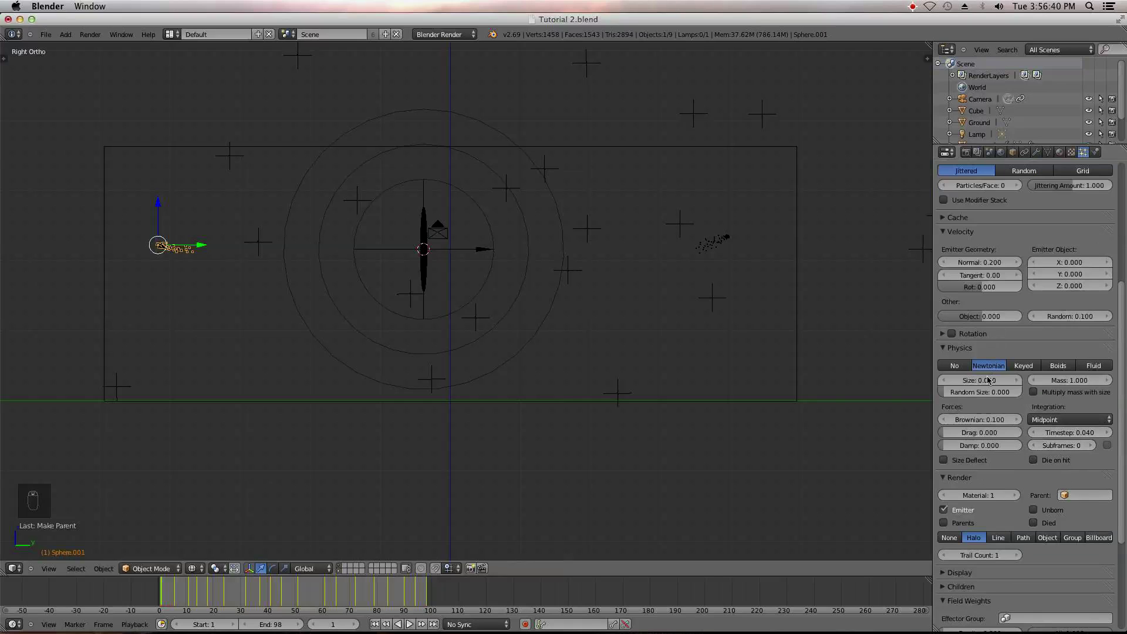
scroll(1021, 305, "up", 8)
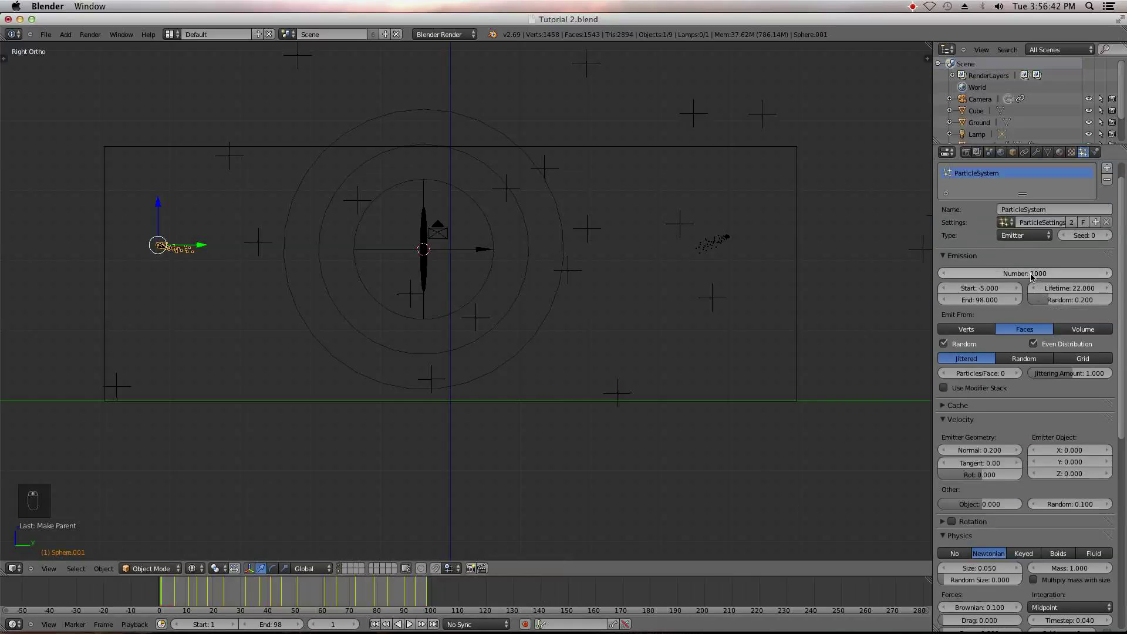
- Raise the emission number of the particle system on Sphere.001 to 5000 and step back to frame 0
key("Return")
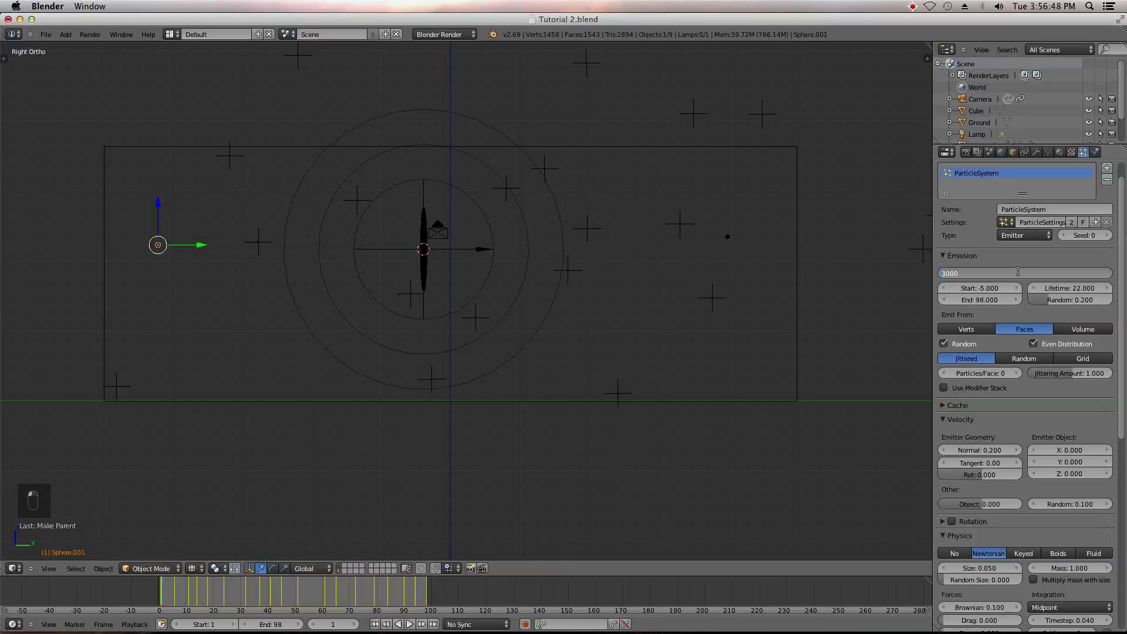
key("Return")
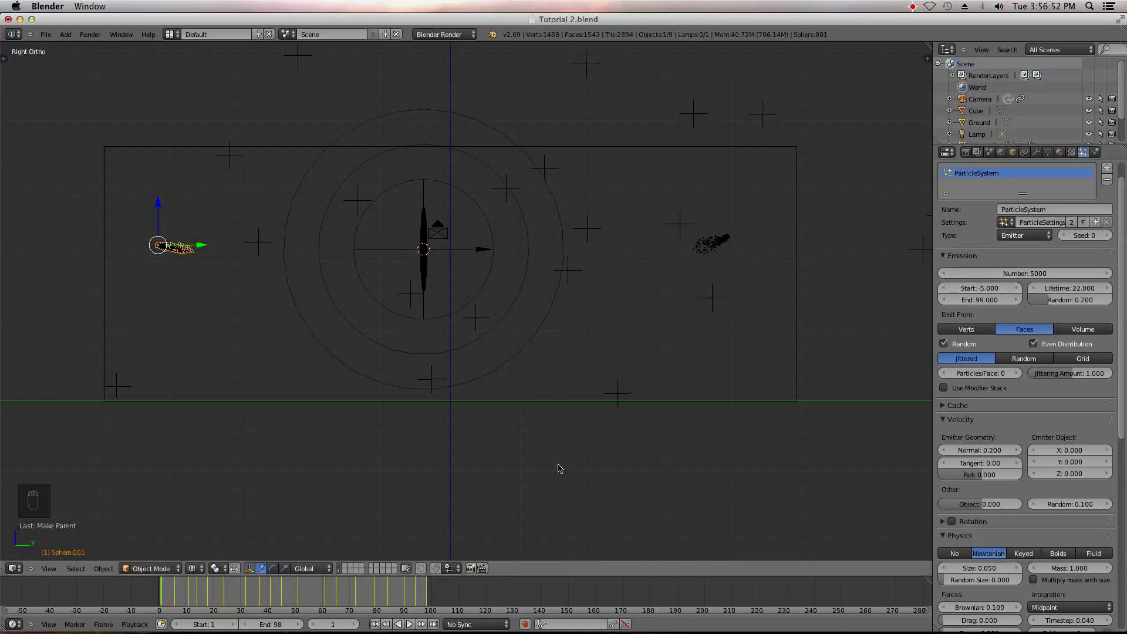
key("Left")
- Expand the cache settings of Sphere.001's particle system and bake its particle physics
scroll(979, 448, "down", 8)
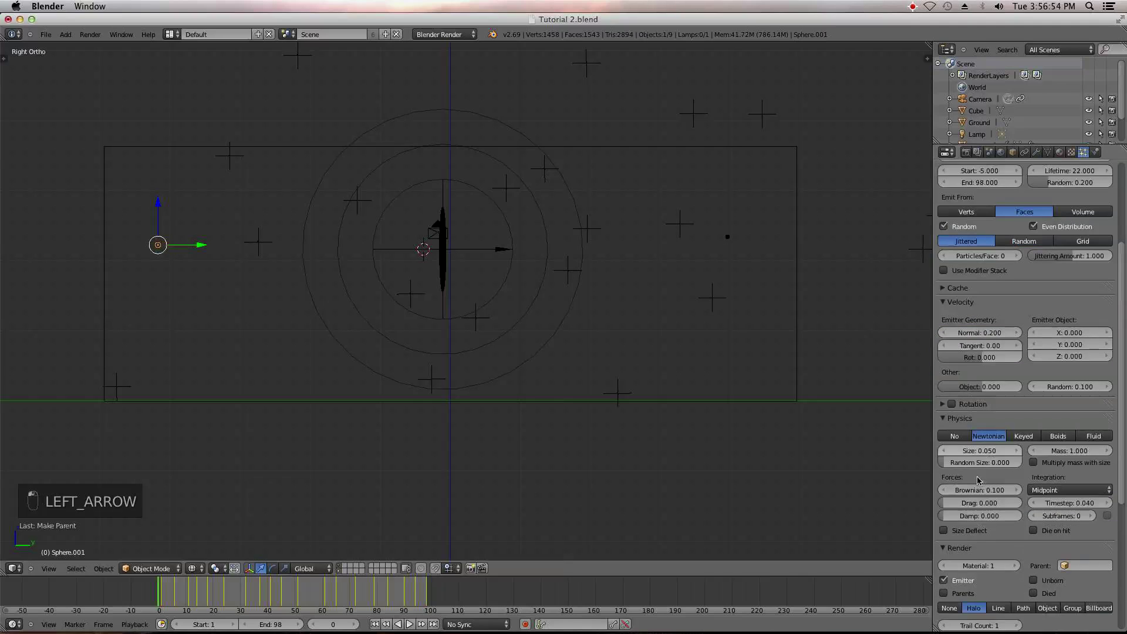
scroll(1007, 426, "up", 2)
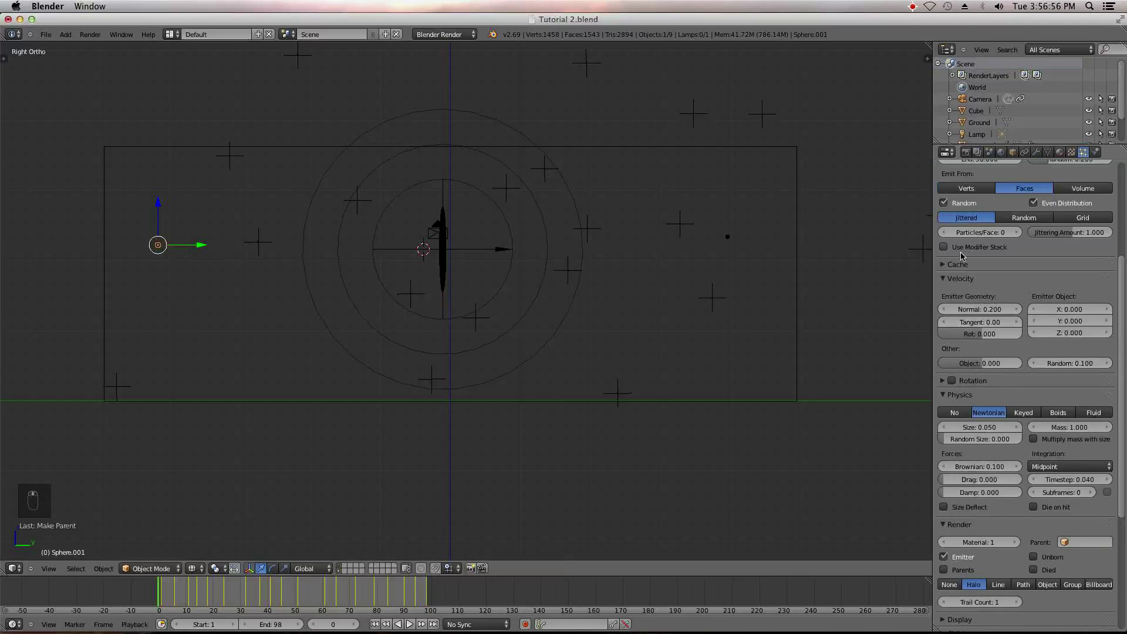
left_click(967, 266)
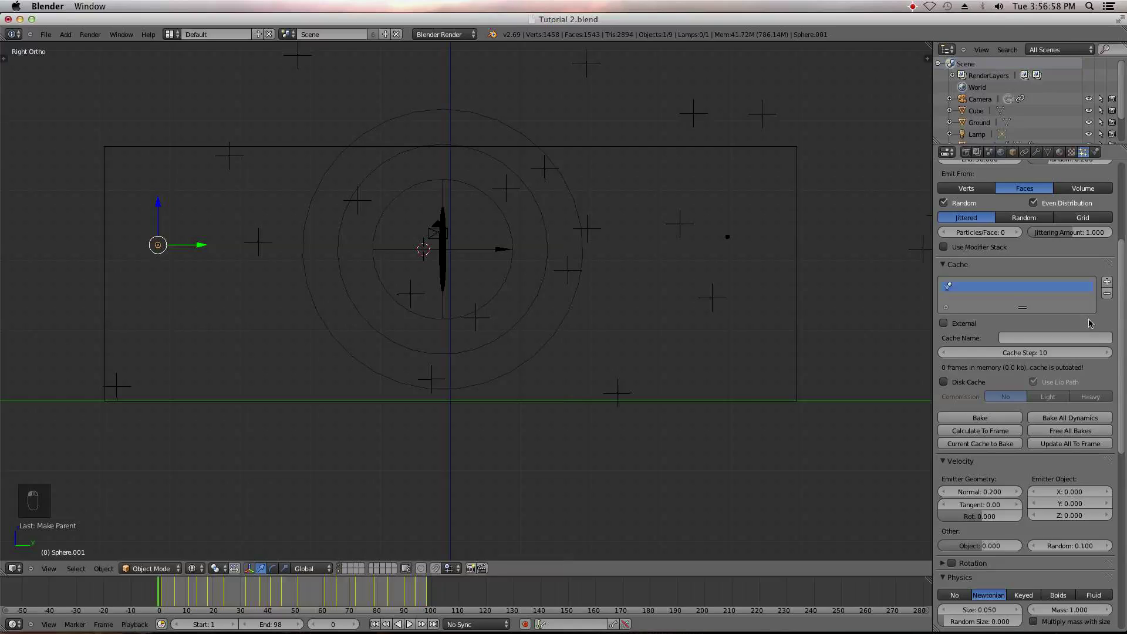
scroll(1087, 323, "up", 3)
scroll(1033, 428, "up", 3)
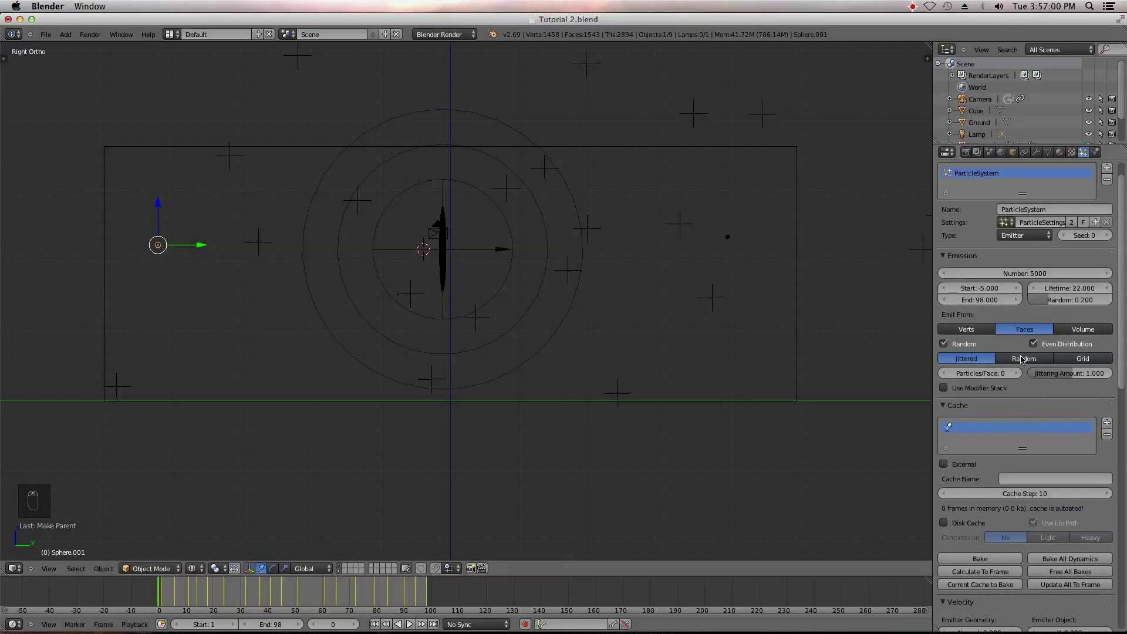
scroll(1023, 367, "down", 4)
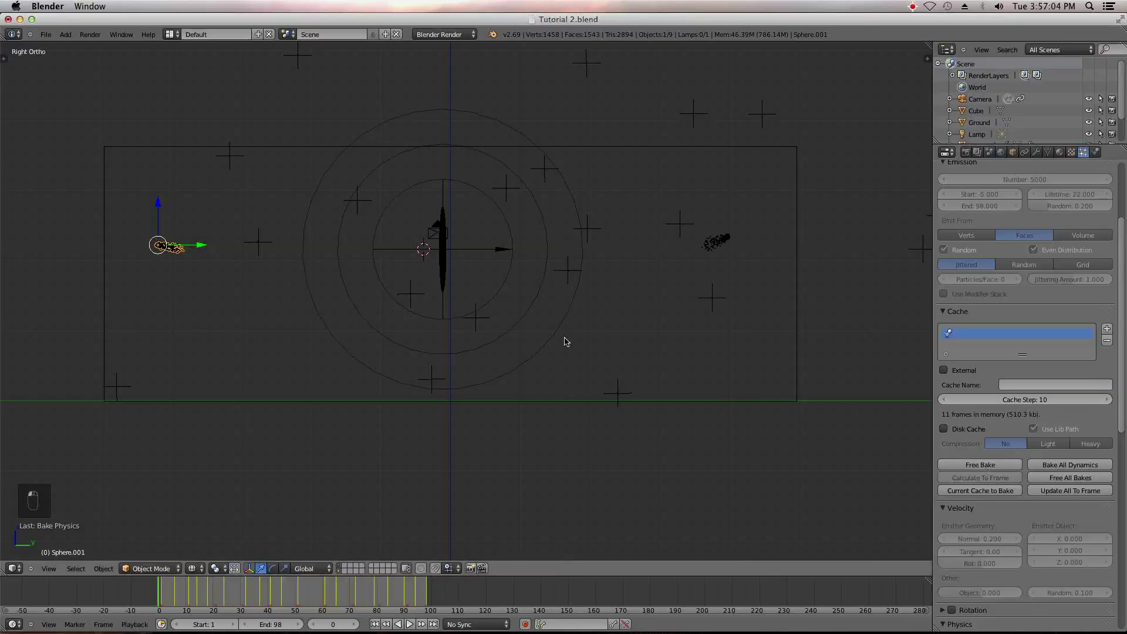
- Re-enter 5000 as the particle number on the opposite wand-tip sphere, Sphere, and bake its particles
right_click(736, 244)
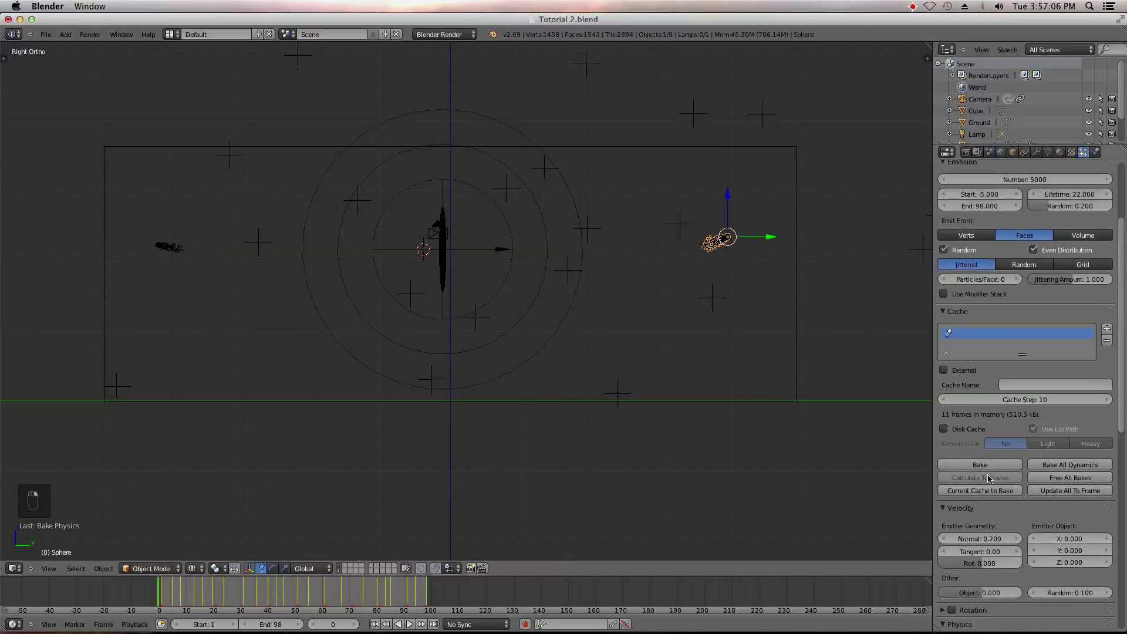
left_click(1022, 180)
key("Return")
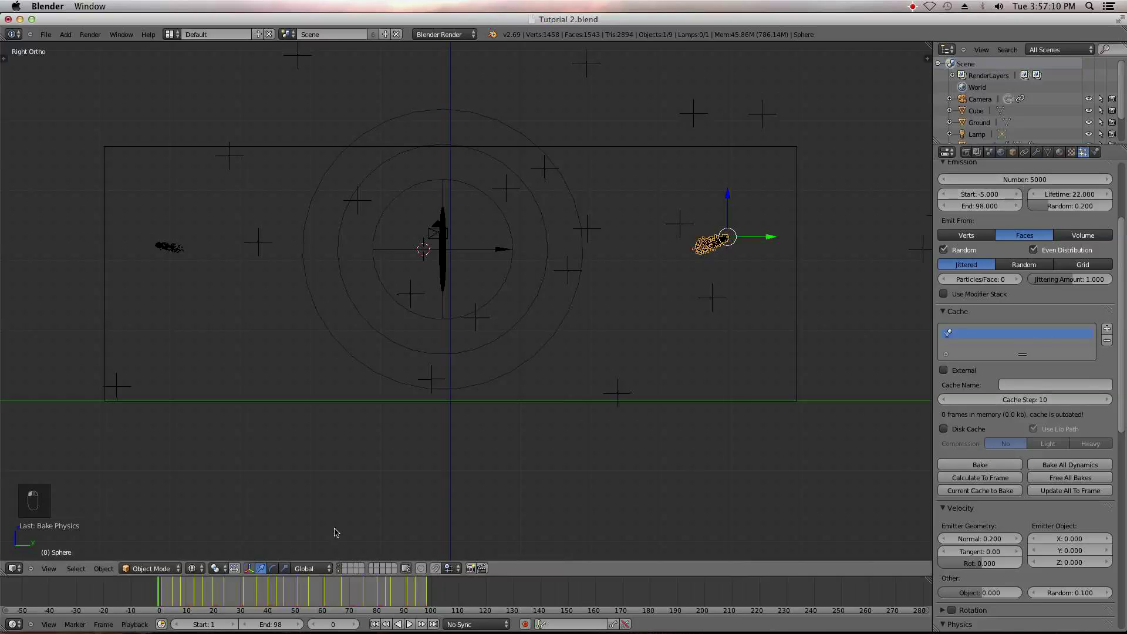
left_click(982, 464)
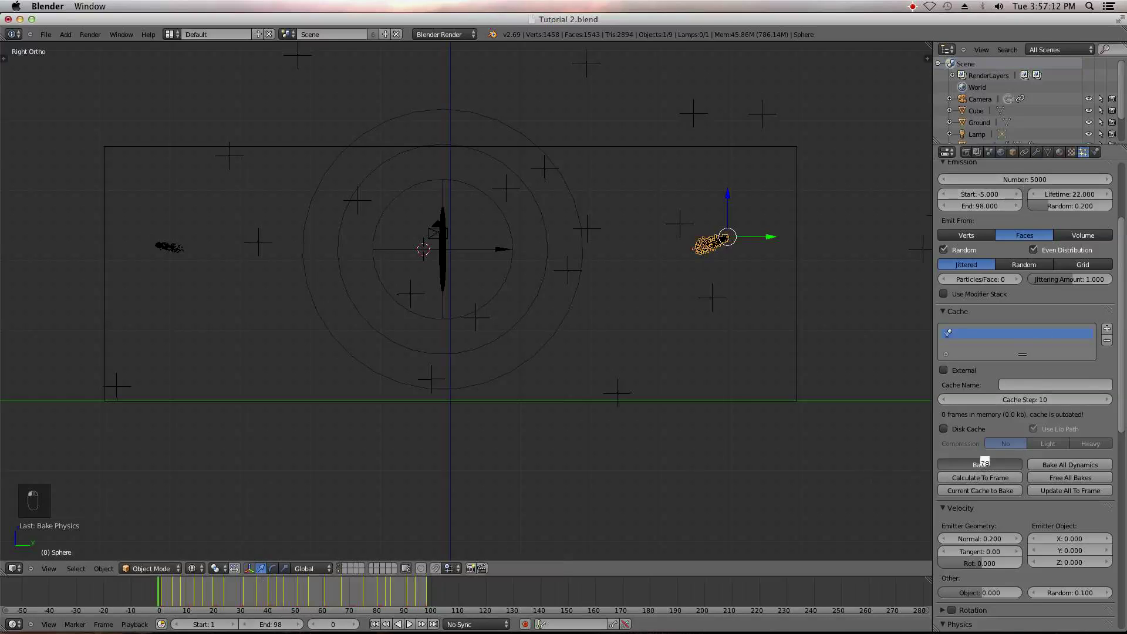
- Scrub and step frame by frame through the animation to examine how both baked particle streams meet
left_click_drag(188, 604, 400, 584)
key("Left")
key("Left")
key("Left")
key("Left")
key("Left")
key("Left")
key("Left")
key("Left")
key("Left")
key("Left")
key("Left")
key("Left")
key("Left")
key("Right")
key("Right")
key("Right")
key("Right")
key("Right")
key("Right")
key("Right")
key("Right")
key("Right")
key("Right")
key("Right")
key("Right")
key("Right")
key("Right")
key("Right")
key("Right")
key("Right")
key("Right")
key("Right")
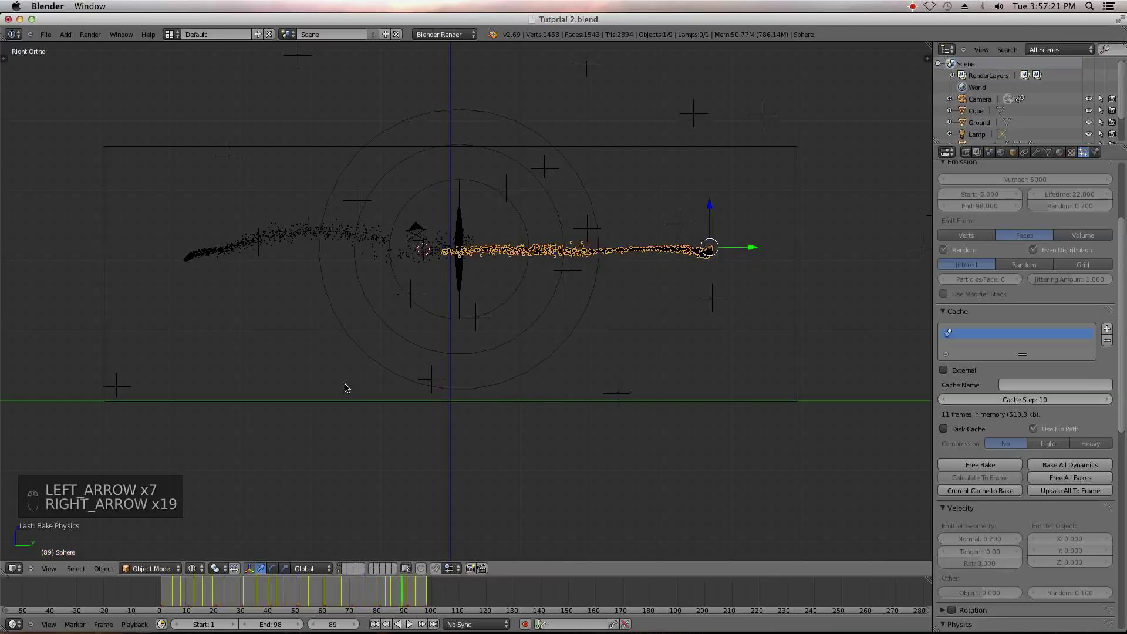
- Return to the first frame, free the particle bakes of both wand-tip spheres, and set the physics subframes to 4
left_click(377, 624)
left_click(992, 465)
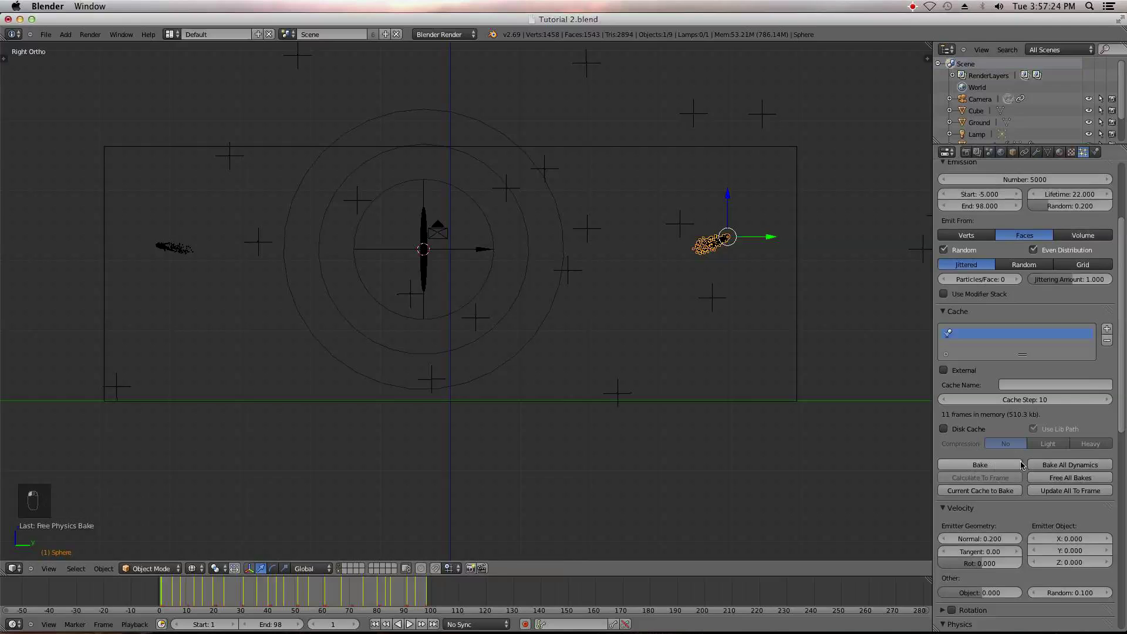
scroll(1053, 545, "down", 8)
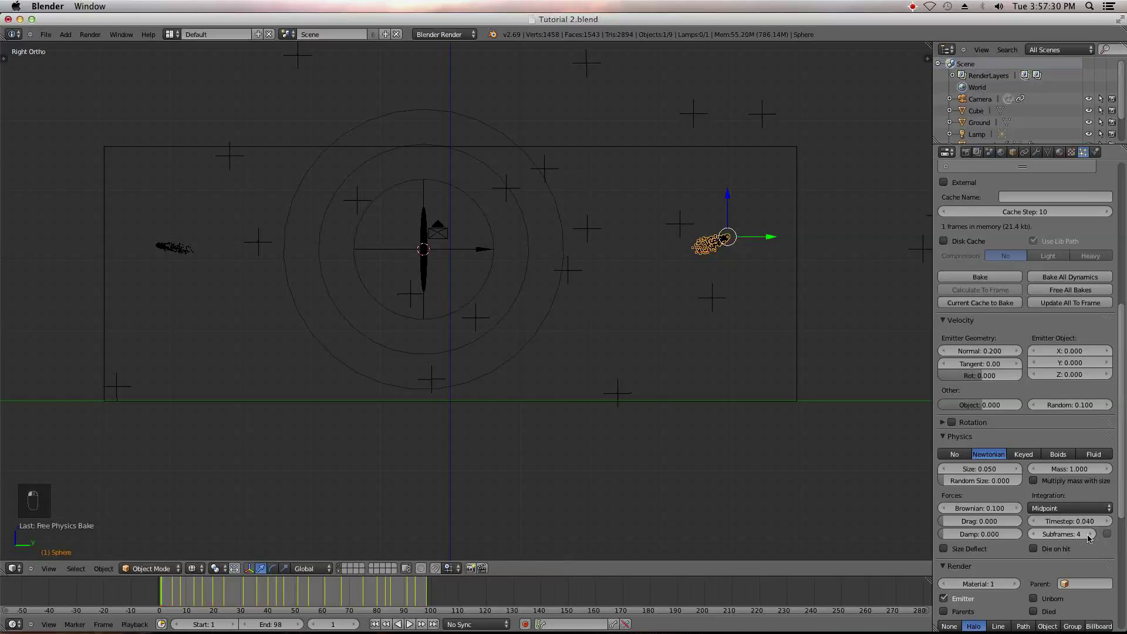
right_click(176, 251)
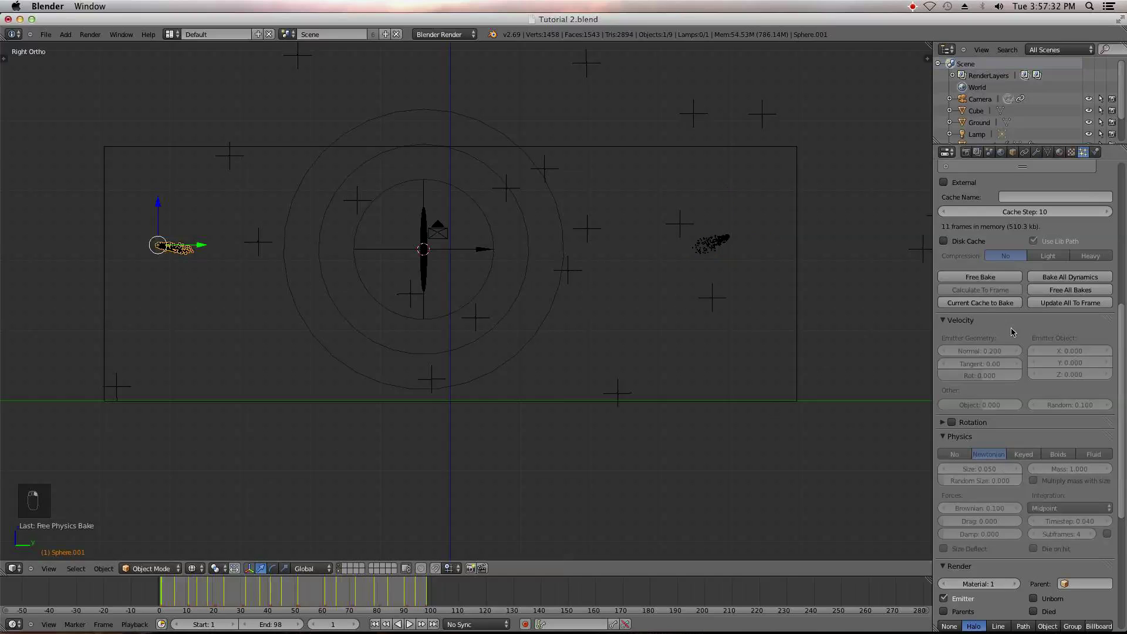
left_click(986, 278)
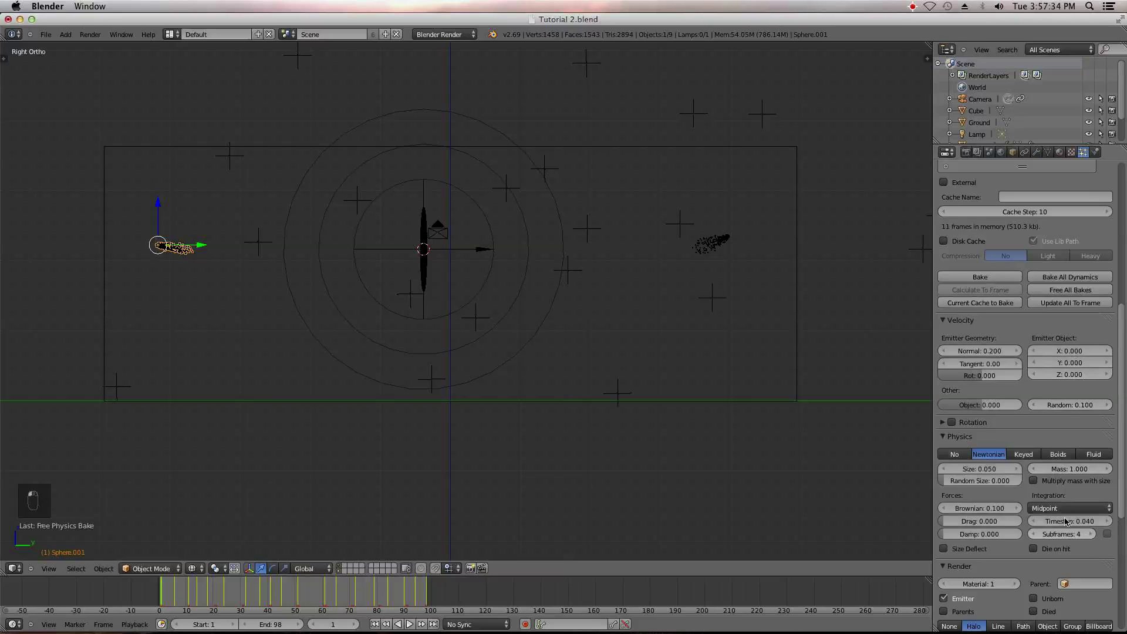
- Set the particle cache step of the wand-tip object Sphere to 1
right_click(741, 249)
scroll(1097, 421, "up", 6)
scroll(1097, 420, "up", 3)
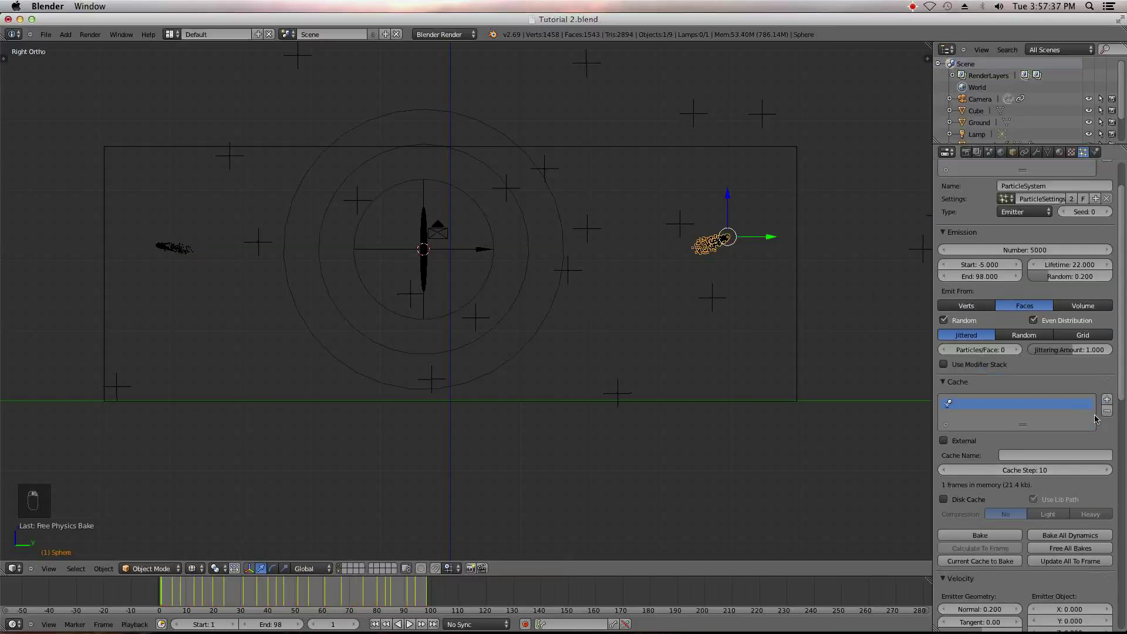
left_click(1028, 472)
key("Return")
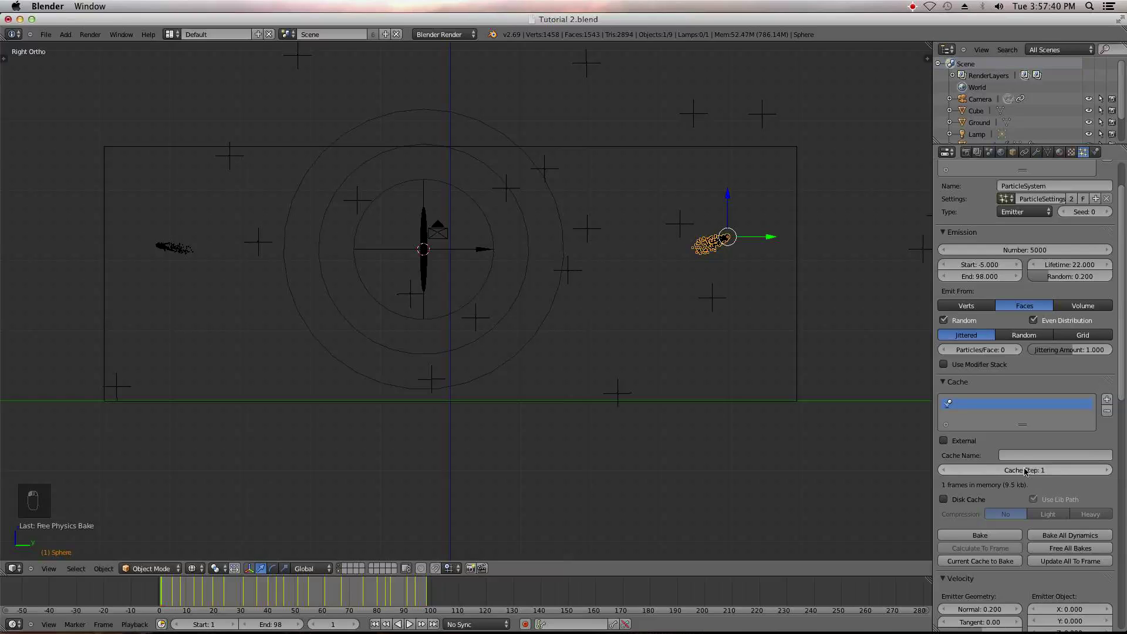
- Set the particle cache step of Sphere.001 to 1 and check it against the other wand-tip sphere
right_click(176, 258)
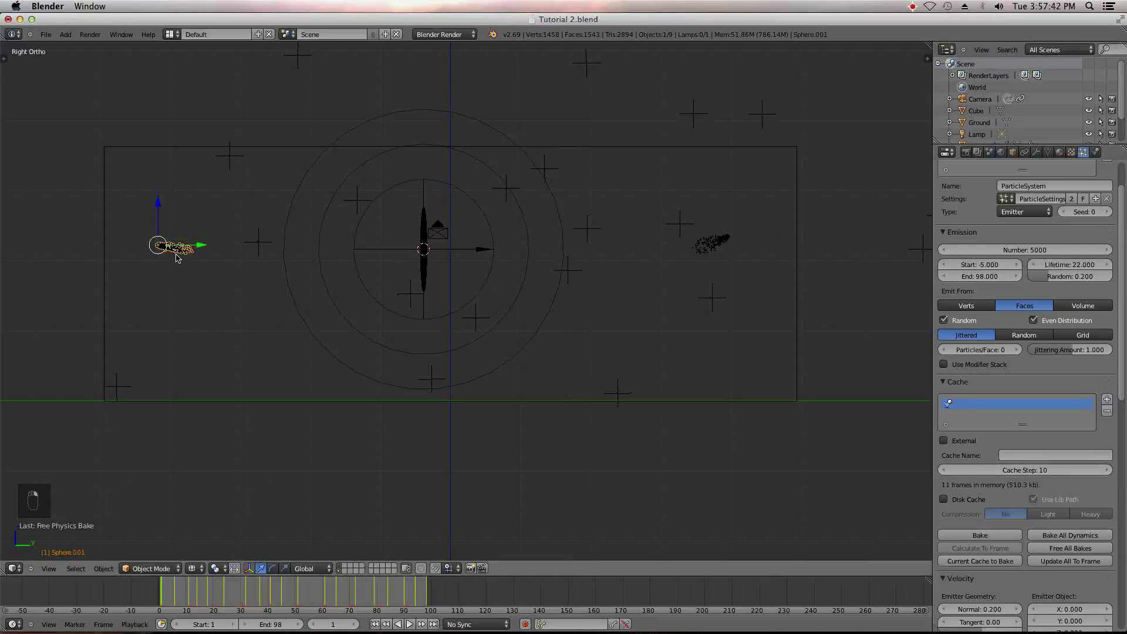
left_click(1032, 470)
type("1")
key("Return")
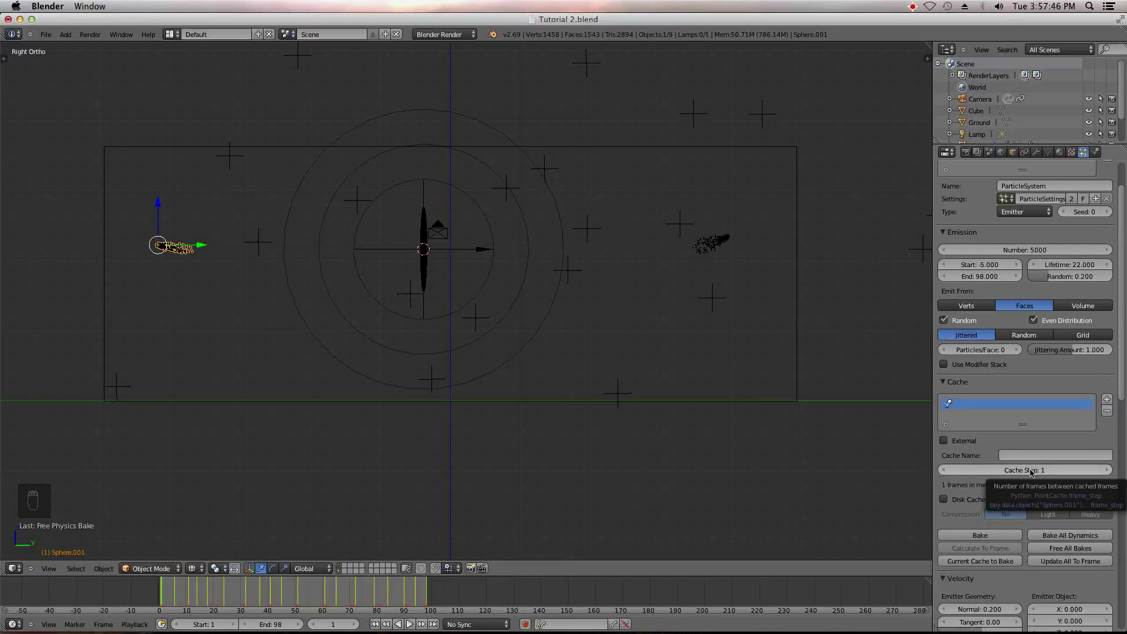
right_click(722, 238)
right_click(200, 247)
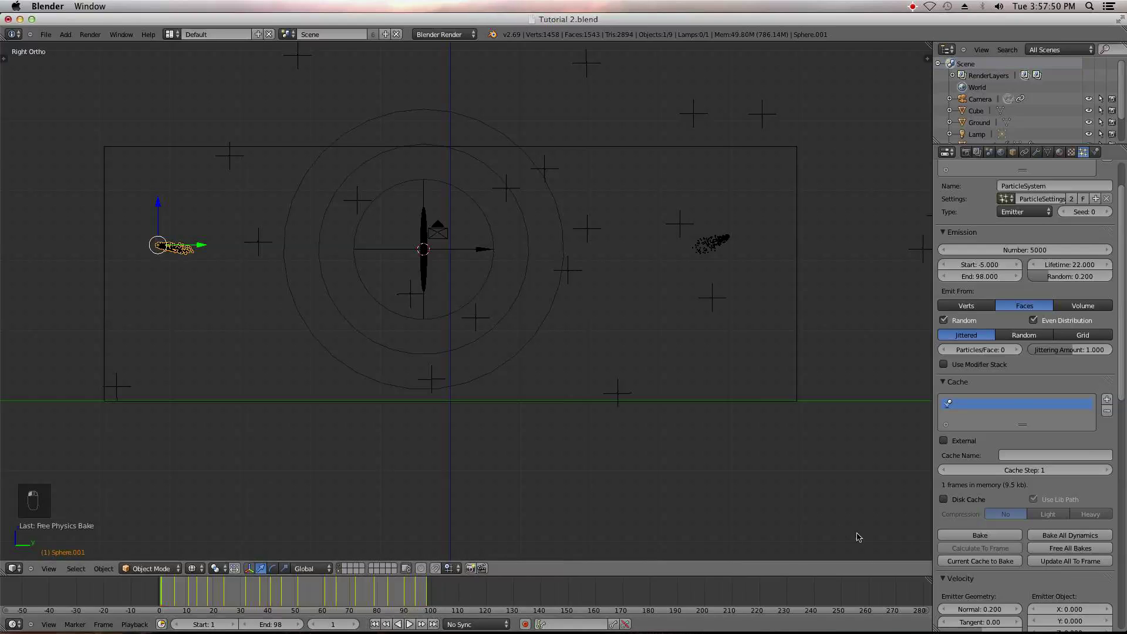
- At frame 0, re-enter 5000 as the particle number and bake the particle physics of Sphere.001
key("Left")
left_click(1009, 255)
key("Return")
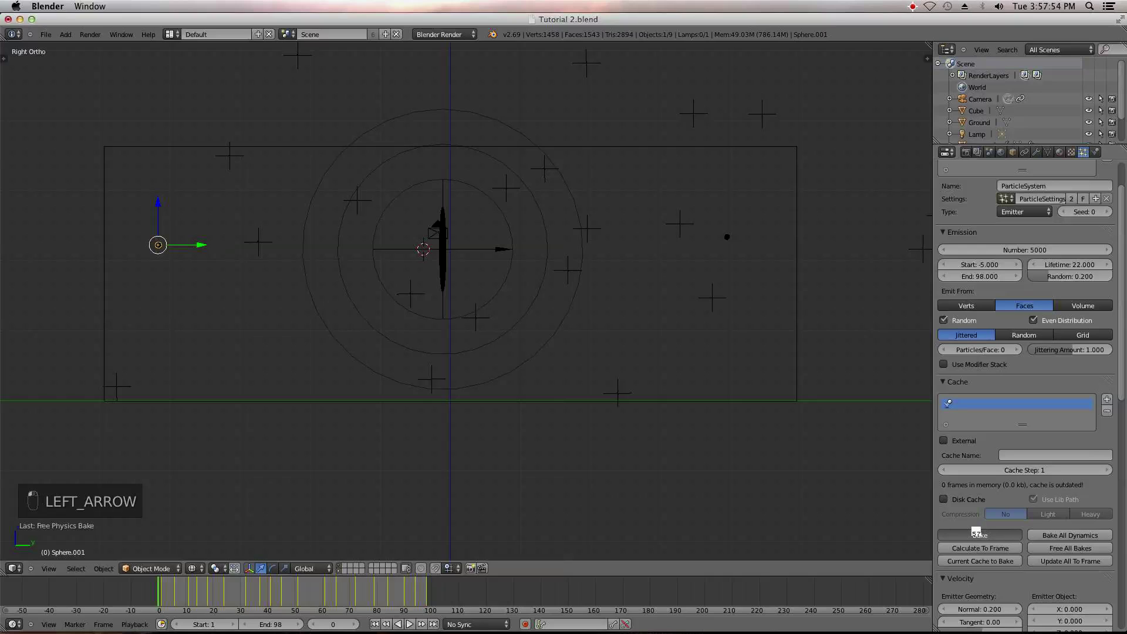
left_click(977, 534)
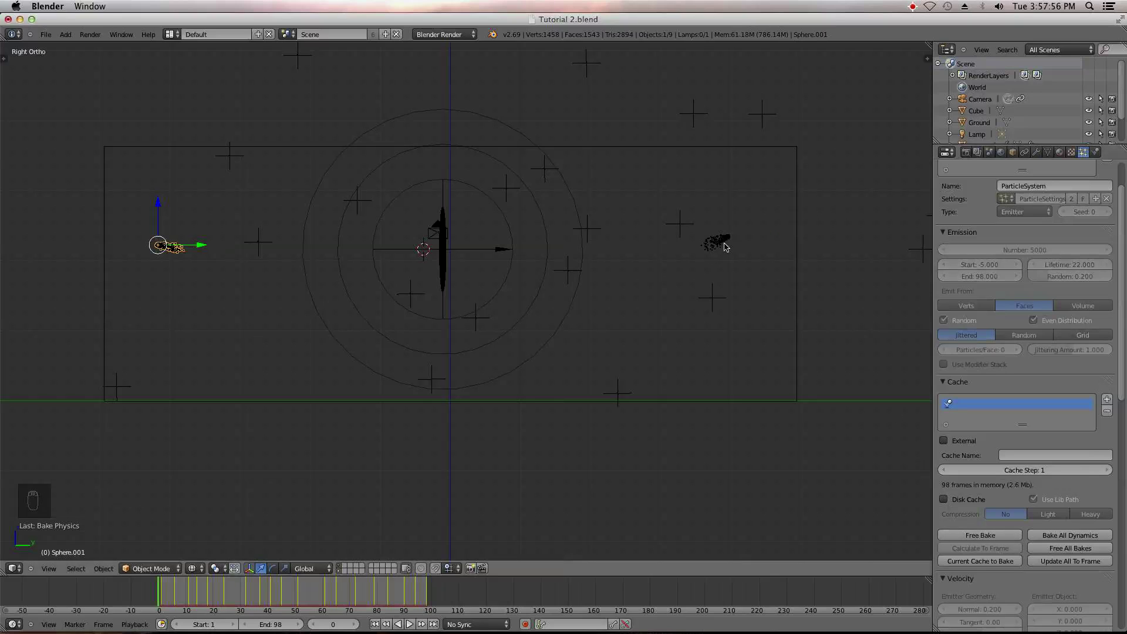
- Bake the particle physics of Sphere from the first frame, and reselect Sphere.001
right_click(726, 247)
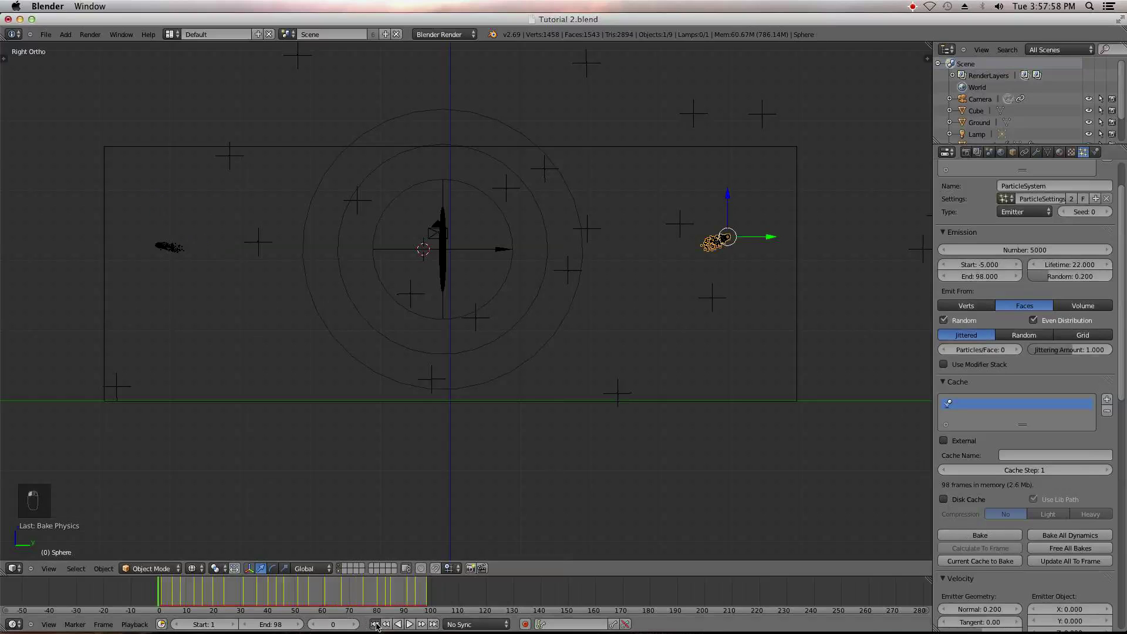
left_click(376, 626)
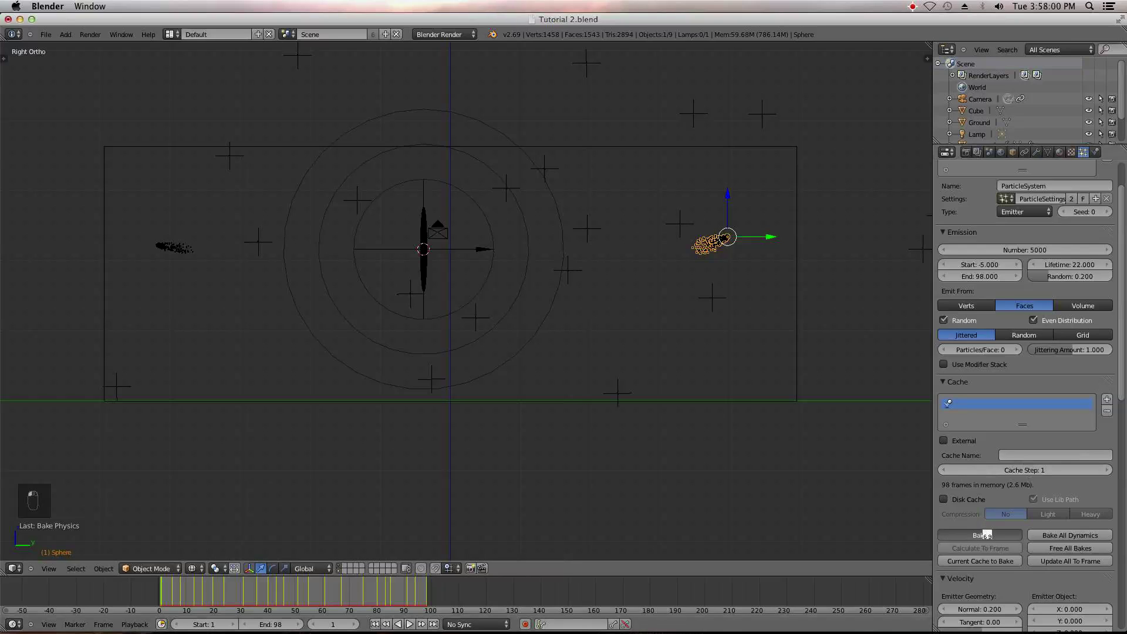
right_click(171, 242)
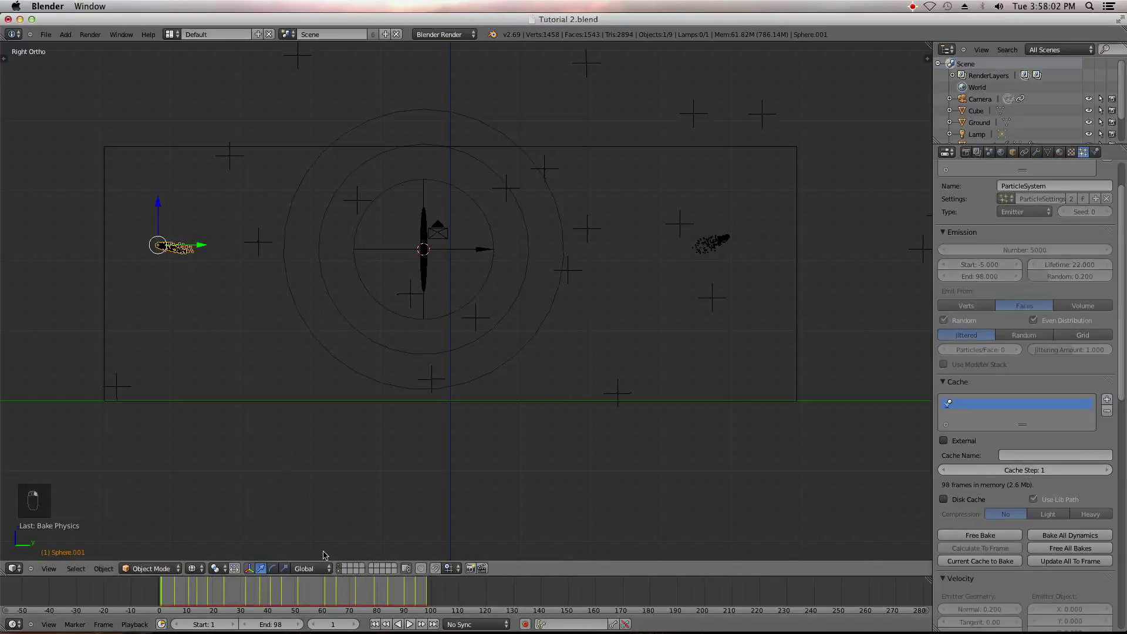
- Step through the frame range and stop at frame 50 to check both baked particle streams against the moving collision sphere
key("Right")
key("Right")
key("Right")
key("Right")
key("Right")
key("Right")
key("Right")
key("Right")
key("Right")
key("Right")
key("Right")
key("Right")
key("Right")
key("Right")
key("Right")
key("Right")
key("Right")
key("Right")
key("Right")
key("Right")
key("Right")
key("Right")
key("Right")
key("Right")
key("Right")
key("Right")
key("Right")
key("Right")
key("Right")
key("Right")
key("Right")
key("Right")
key("Right")
key("Right")
key("Right")
key("Right")
key("Right")
key("Right")
key("Right")
key("Right")
key("Right")
key("Right")
key("Right")
key("Right")
key("Right")
key("Right")
key("Right")
key("Right")
key("Right")
key("Right")
key("Right")
key("Right")
key("Right")
key("Right")
key("Right")
key("Right")
key("Right")
key("Right")
key("Right")
key("Right")
key("Right")
key("Right")
key("Right")
key("Right")
key("Right")
key("Right")
key("Right")
key("Right")
key("Right")
key("Right")
key("Right")
key("Right")
key("Right")
key("Right")
key("Right")
key("Right")
key("Right")
key("Right")
key("Right")
key("Right")
key("Right")
key("Right")
key("Right")
key("Right")
key("Right")
key("Right")
key("Right")
key("Right")
key("Right")
key("Right")
key("Right")
key("Right")
key("Right")
key("Left")
scroll(327, 331, "up", 20, "alt")
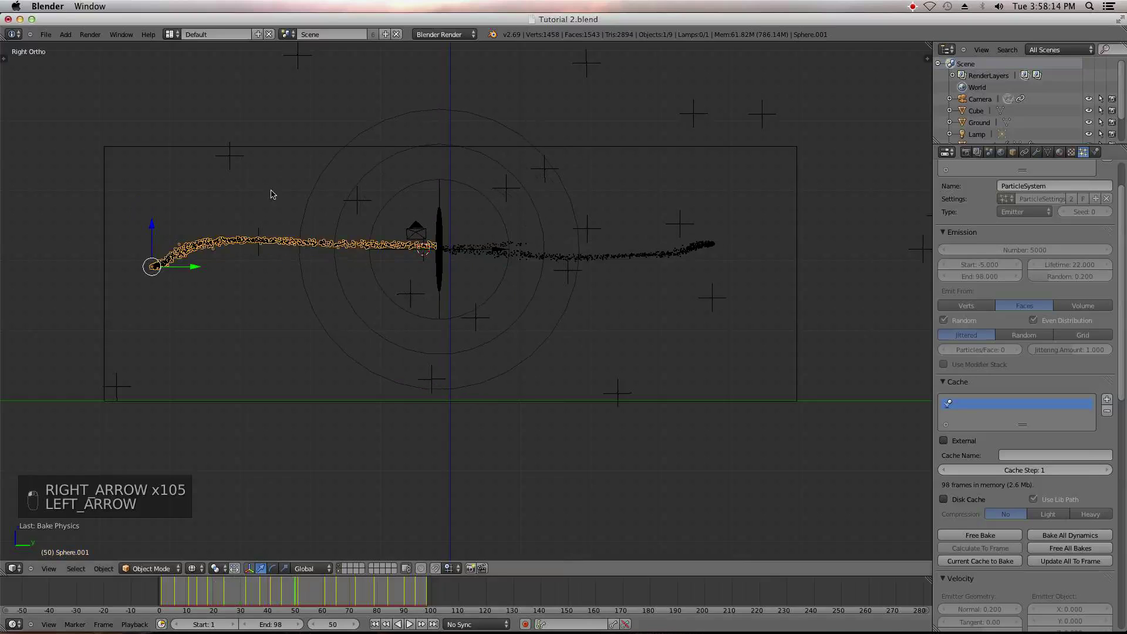
left_click(45, 34)
- Add smoke physics of type Flow to the wand-tip object Sphere, using its particle system as the flow source
scroll(580, 294, "down", 2)
mouse_move(580, 293)
middle_mouse_down()
mouse_move(558, 317)
mouse_move(488, 342)
mouse_move(478, 372)
mouse_move(565, 304)
middle_mouse_up()
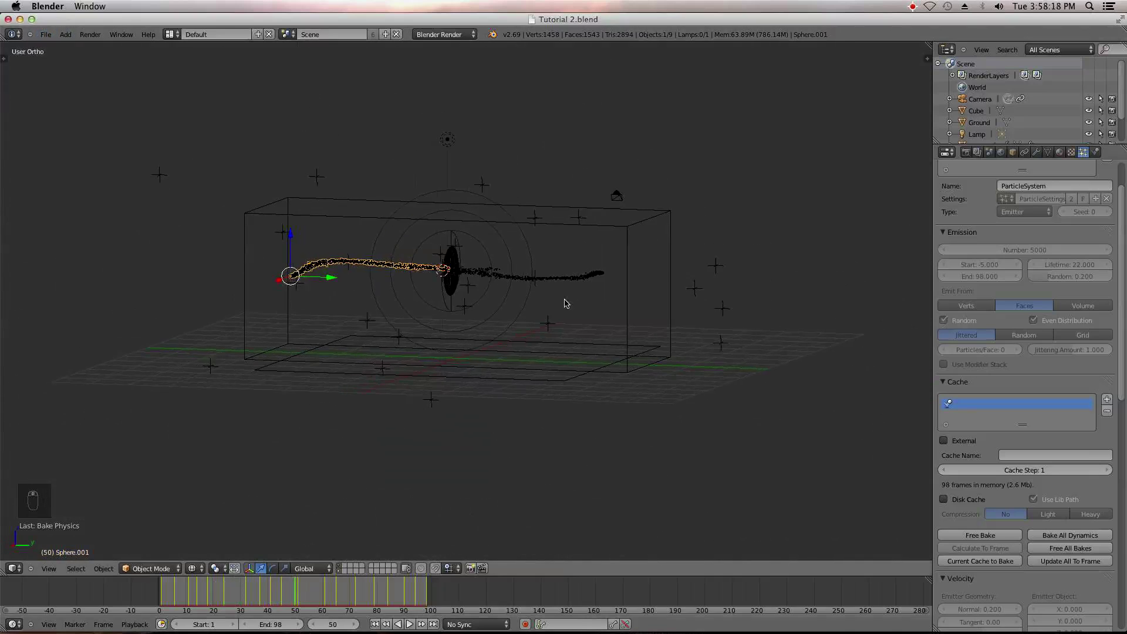
scroll(566, 303, "up", 3)
right_click(681, 264)
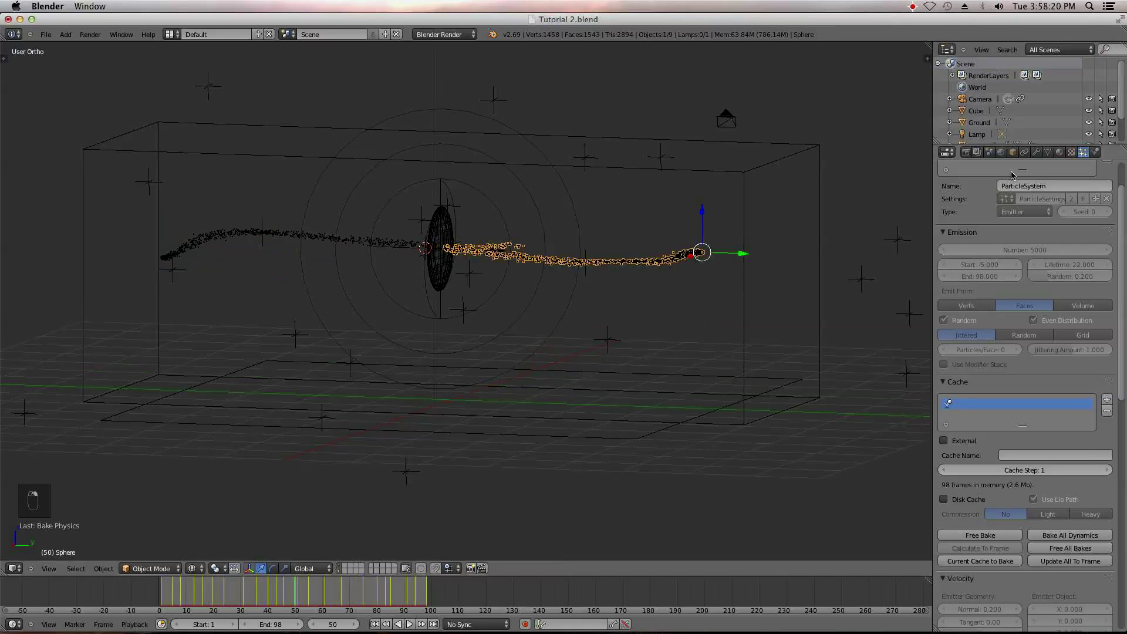
left_click(1094, 152)
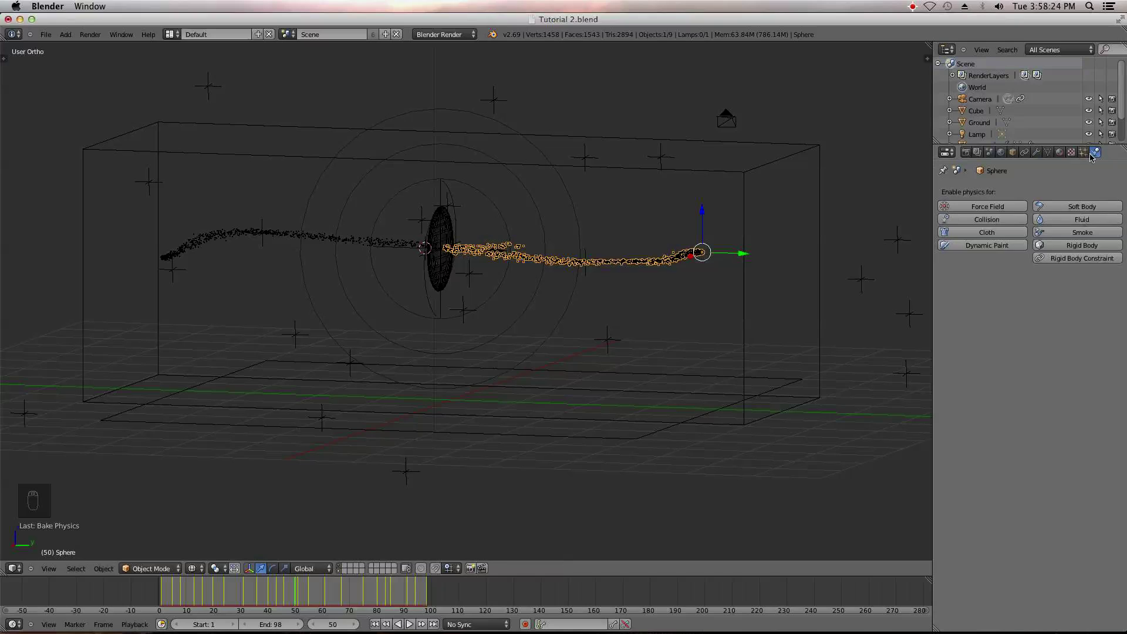
left_click(1078, 233)
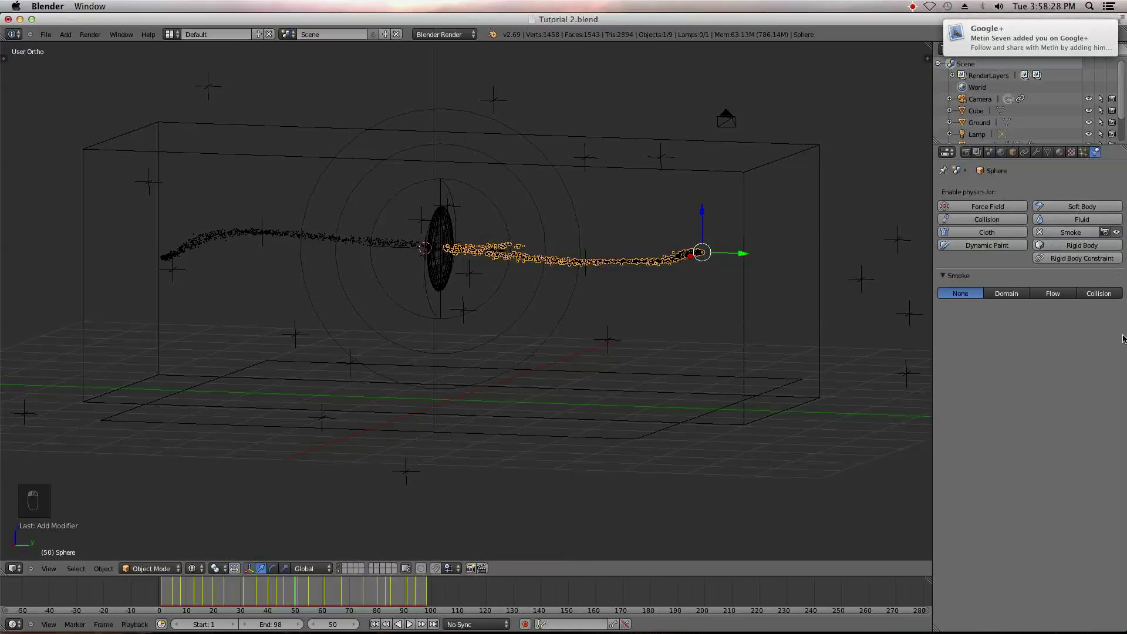
left_click(1054, 293)
left_click(1006, 335)
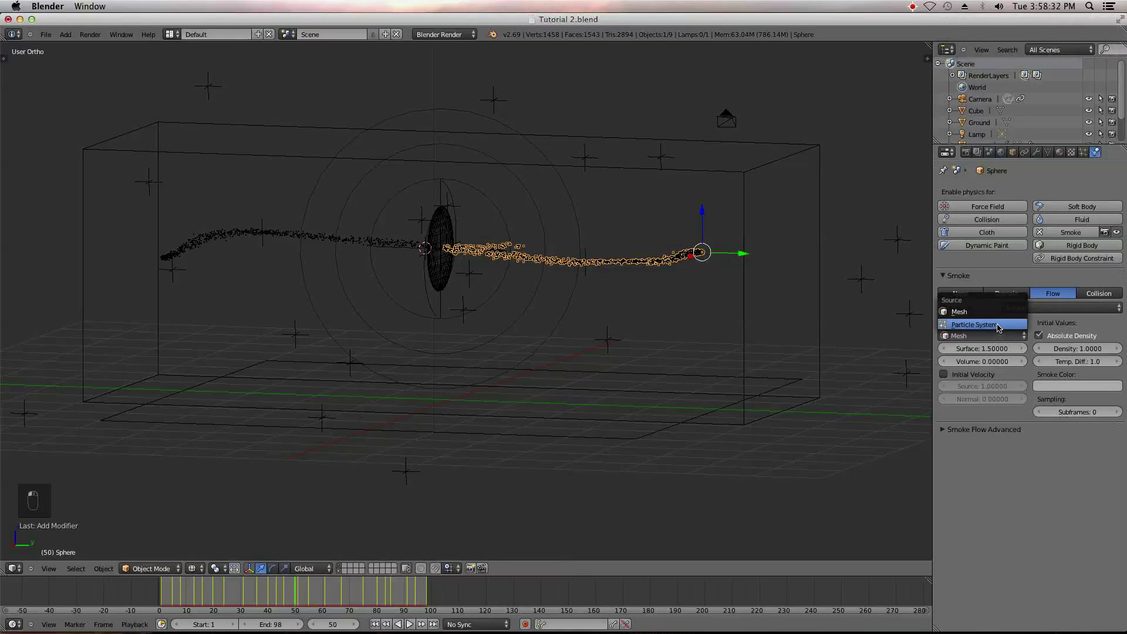
left_click(999, 327)
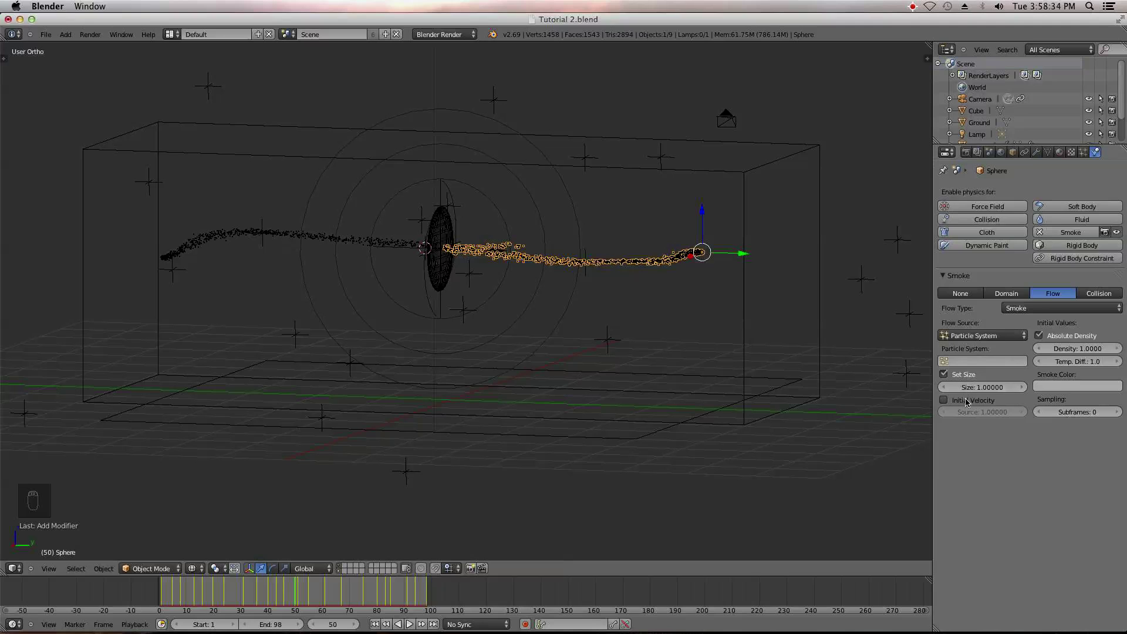
- Enable Initial Velocity on the smoke flow of Sphere and set its smoke color to red
key("KP_0")
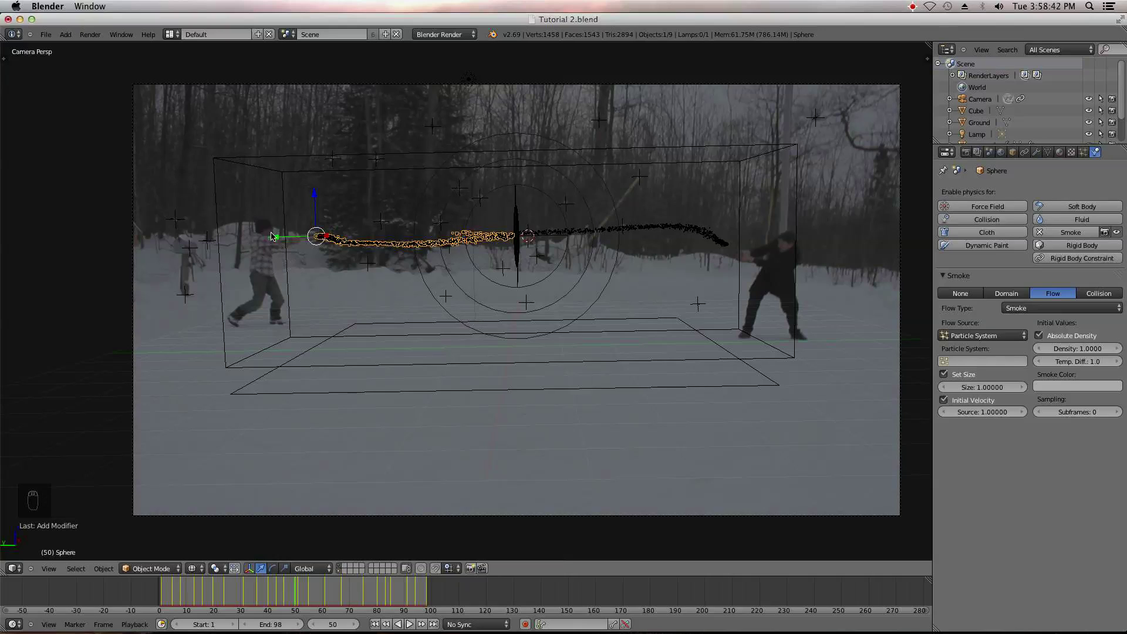
left_click(1095, 388)
left_click_drag(1057, 272, 1055, 320)
left_click_drag(1112, 255, 1112, 230)
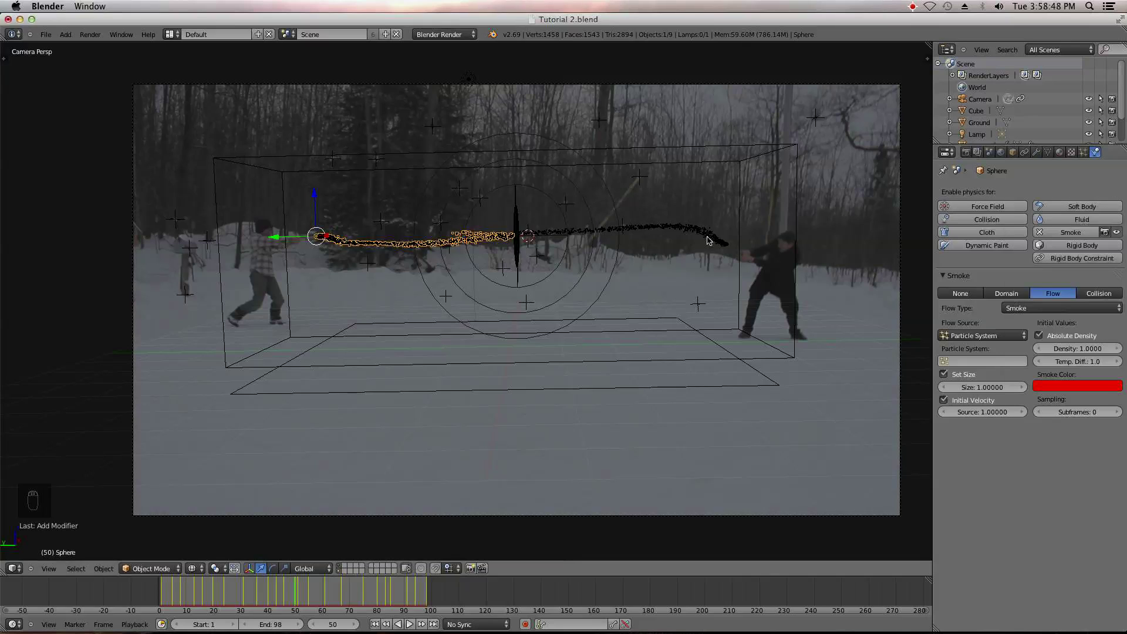
- Add smoke physics of type Flow to the other wand-tip object, Sphere.001, with the particle system as flow source
right_click(725, 245)
right_click(727, 244)
left_click(1088, 233)
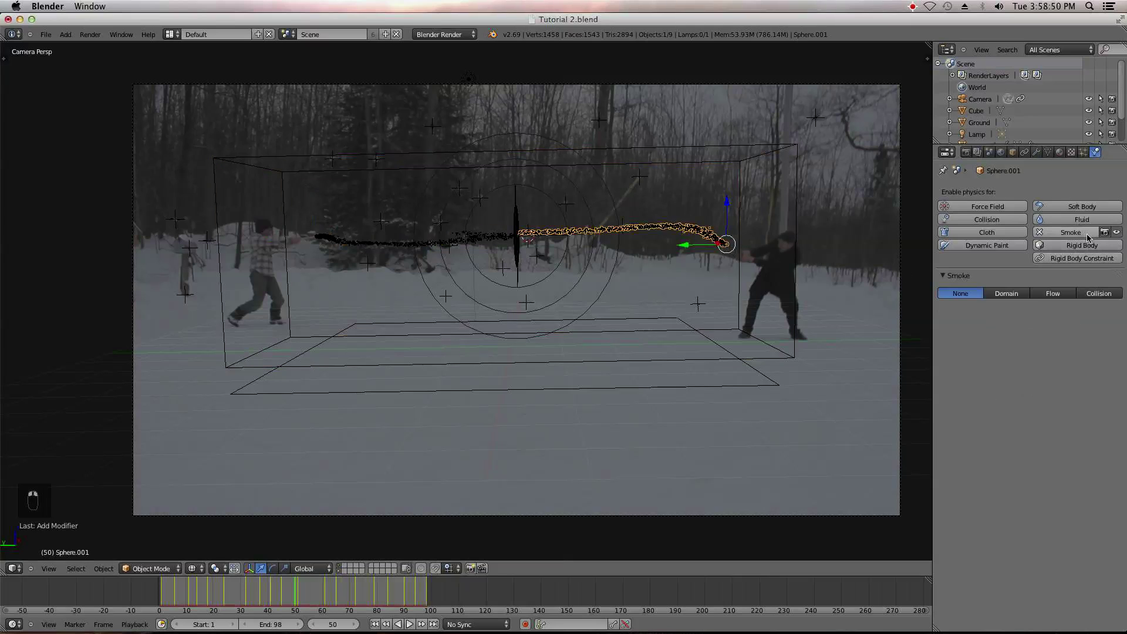
left_click(1058, 294)
left_click(980, 335)
left_click(976, 311)
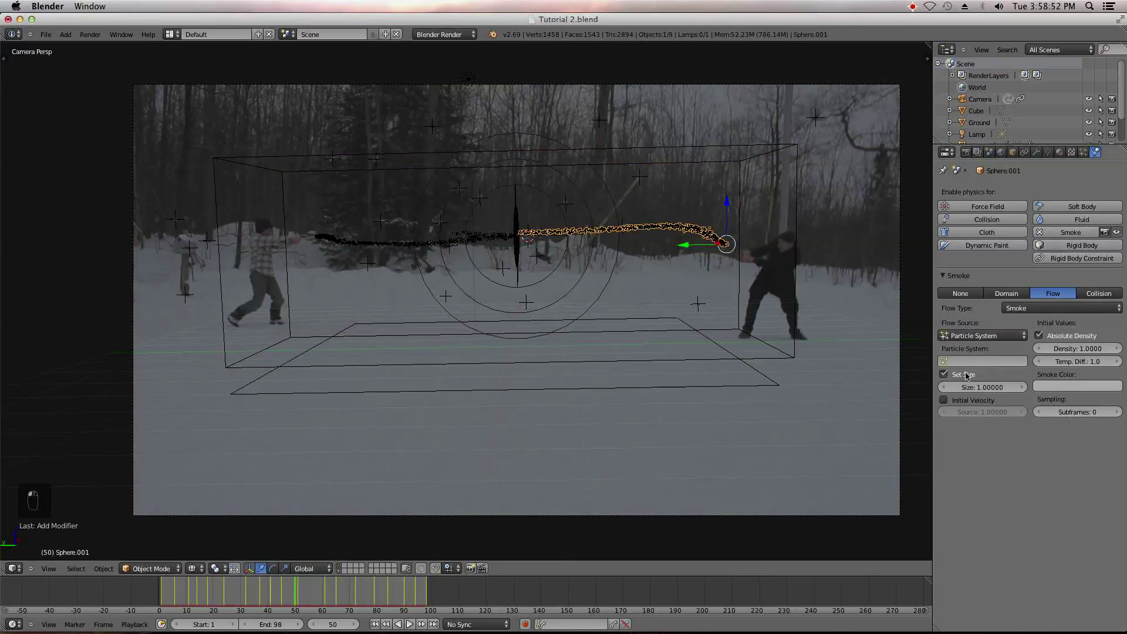
- Enable Initial Velocity on the smoke flow of Sphere.001 and set its smoke color to bright green
left_click(1077, 386)
left_click_drag(1051, 258, 1008, 232)
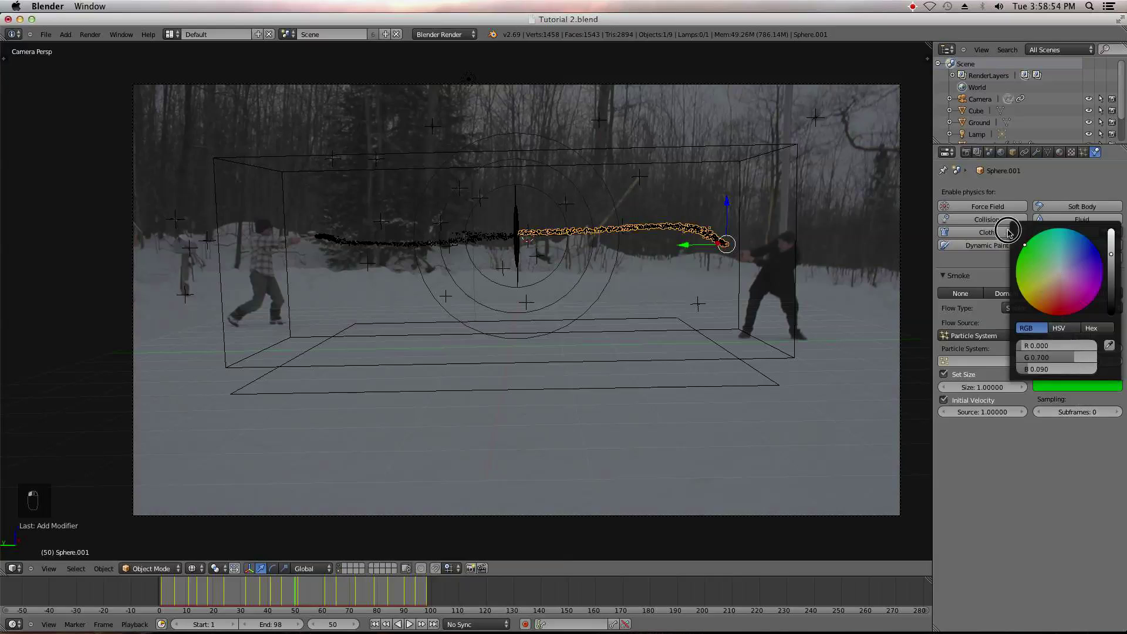
left_click(1111, 239)
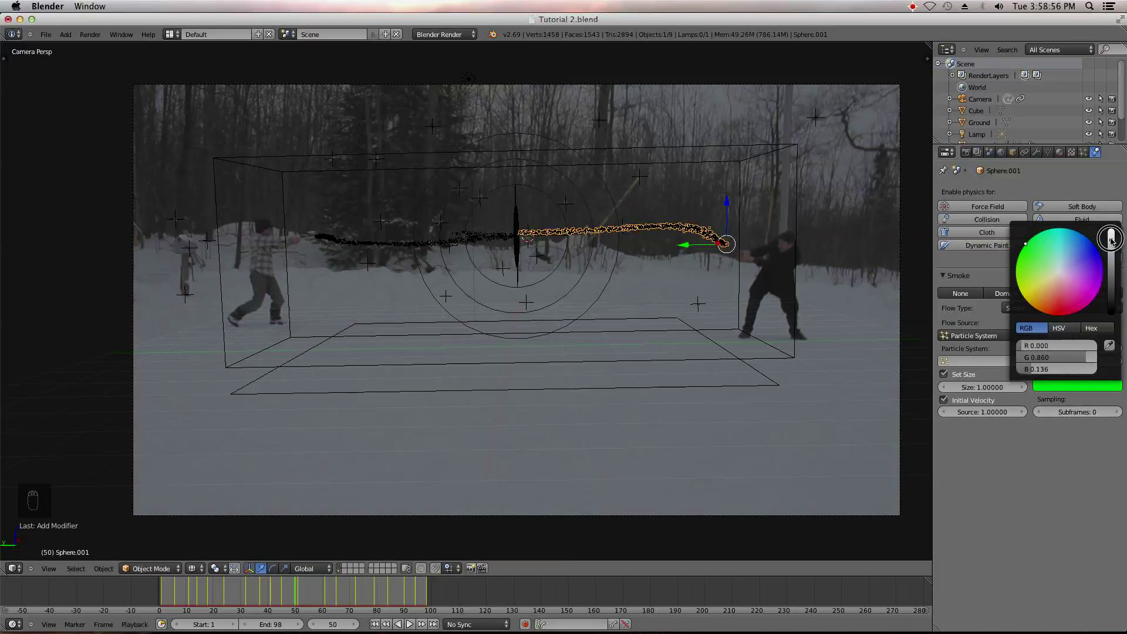
left_click_drag(1032, 248, 1026, 247)
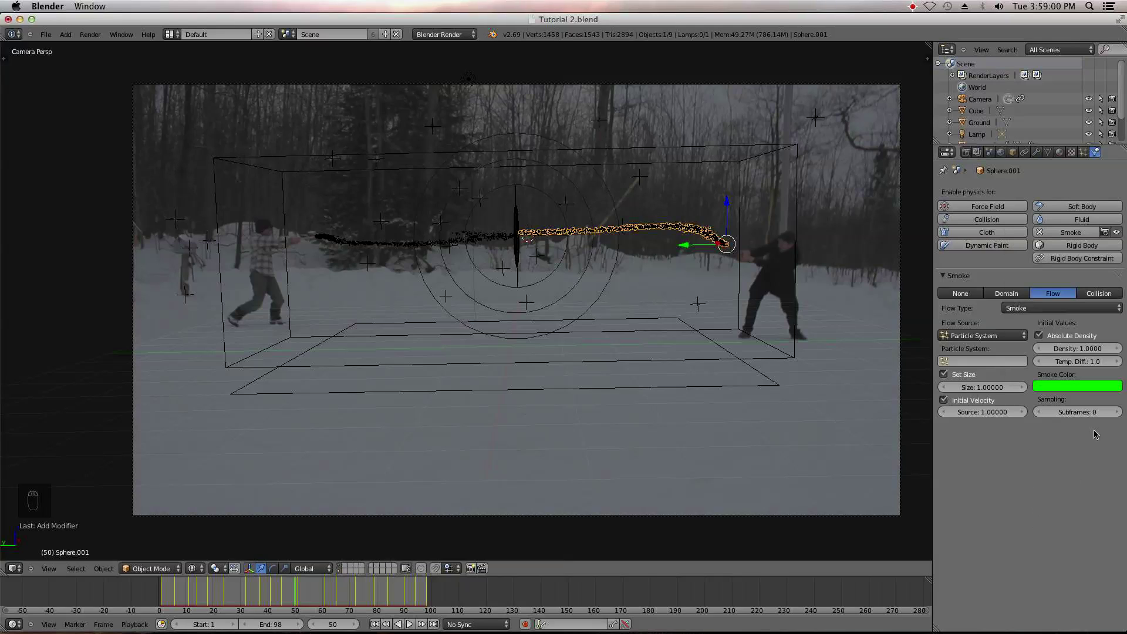
- Compare the smoke flow with Sphere, and for Sphere.001 darken the green smoke color slightly and set the sampling subframes to 2
right_click(318, 235)
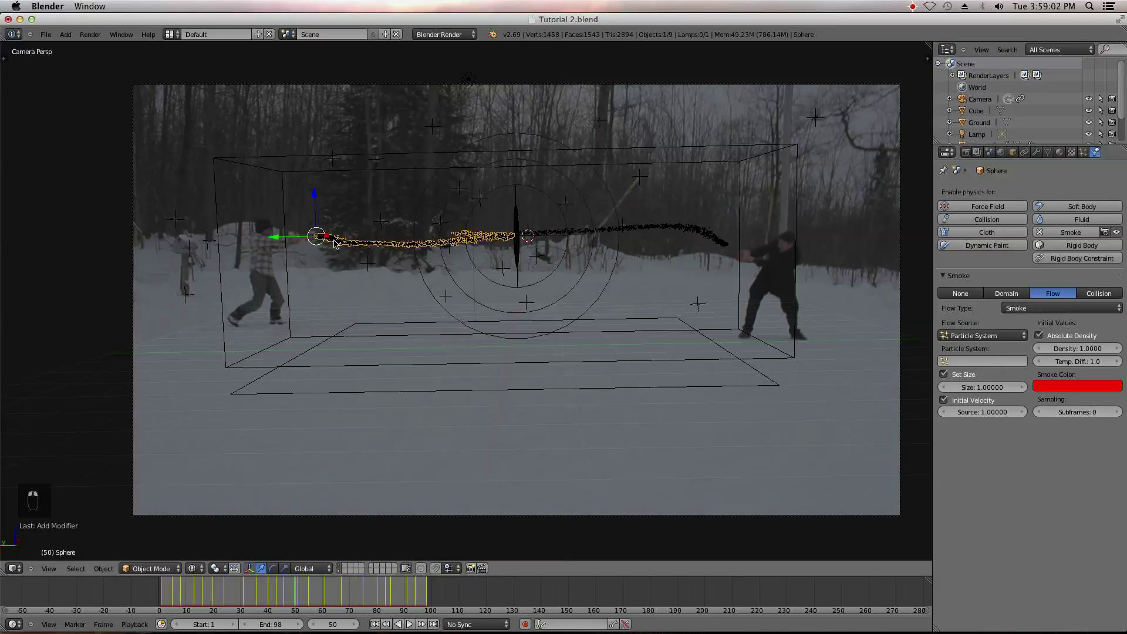
right_click(721, 243)
left_click(1072, 386)
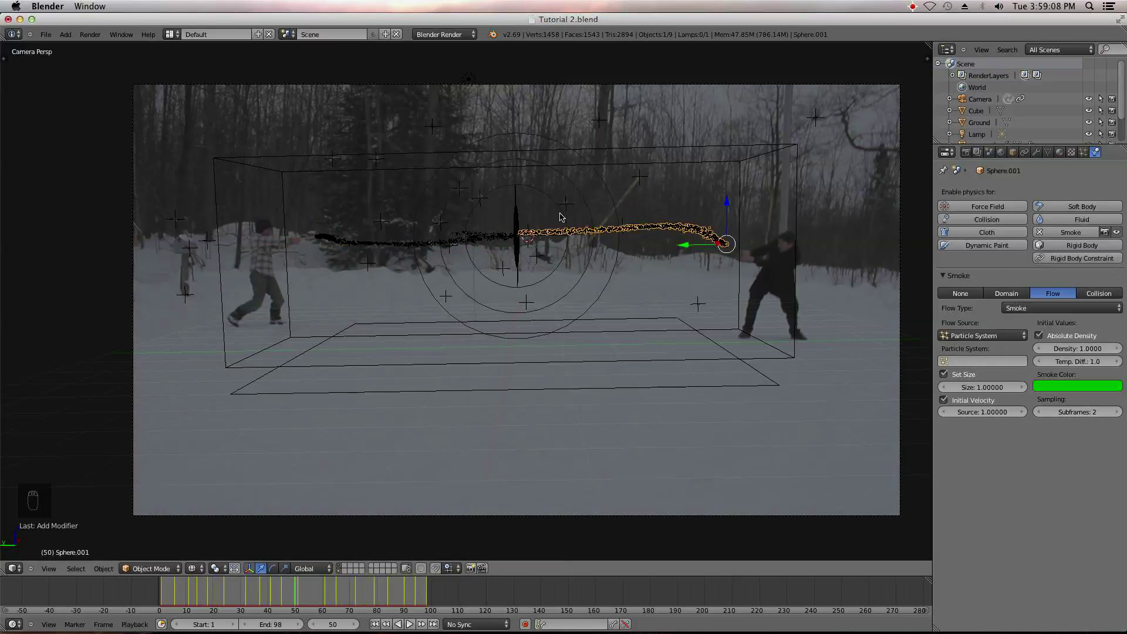
left_click(45, 34)
- Add smoke physics to the Cube enclosing the duel, make it the Domain, and return to frame 1
right_click(493, 368)
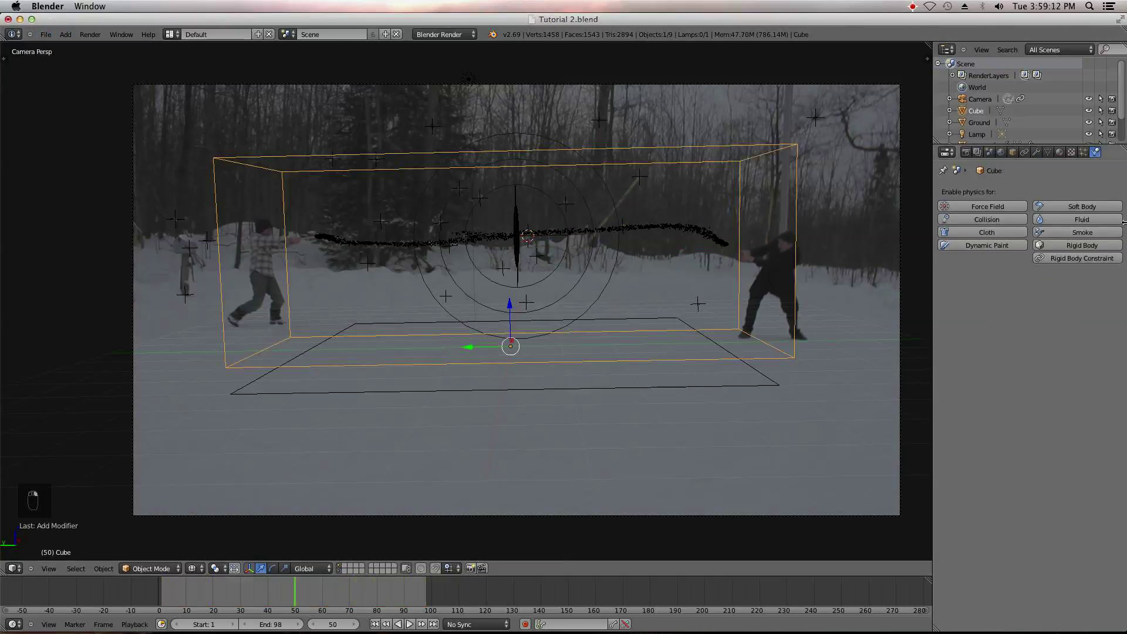
left_click(1092, 233)
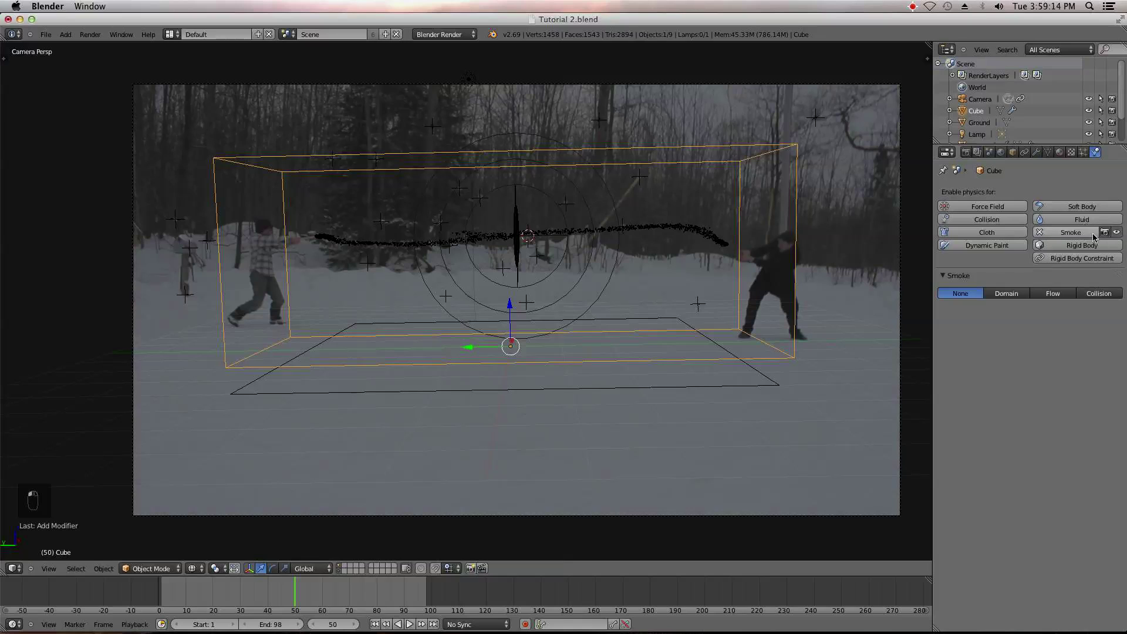
left_click(1001, 295)
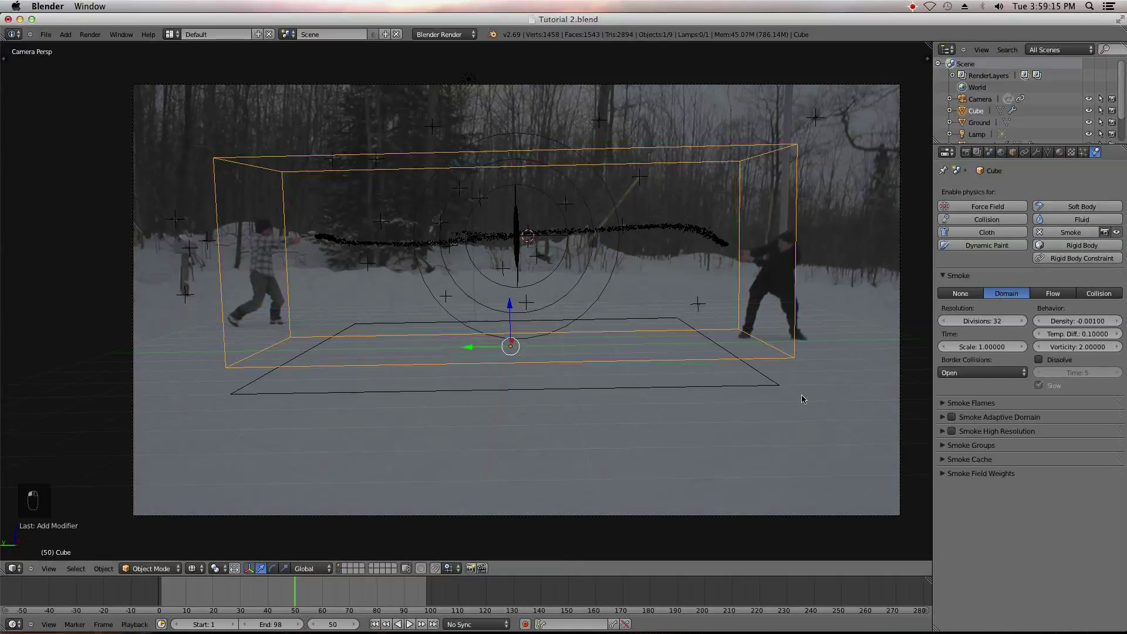
left_click(374, 626)
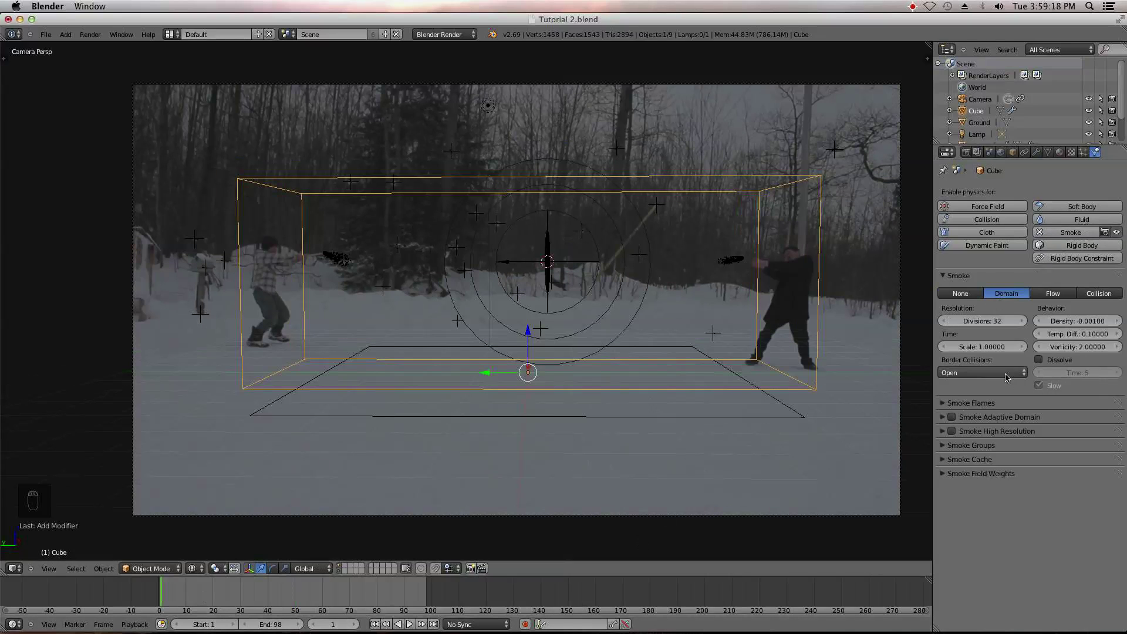
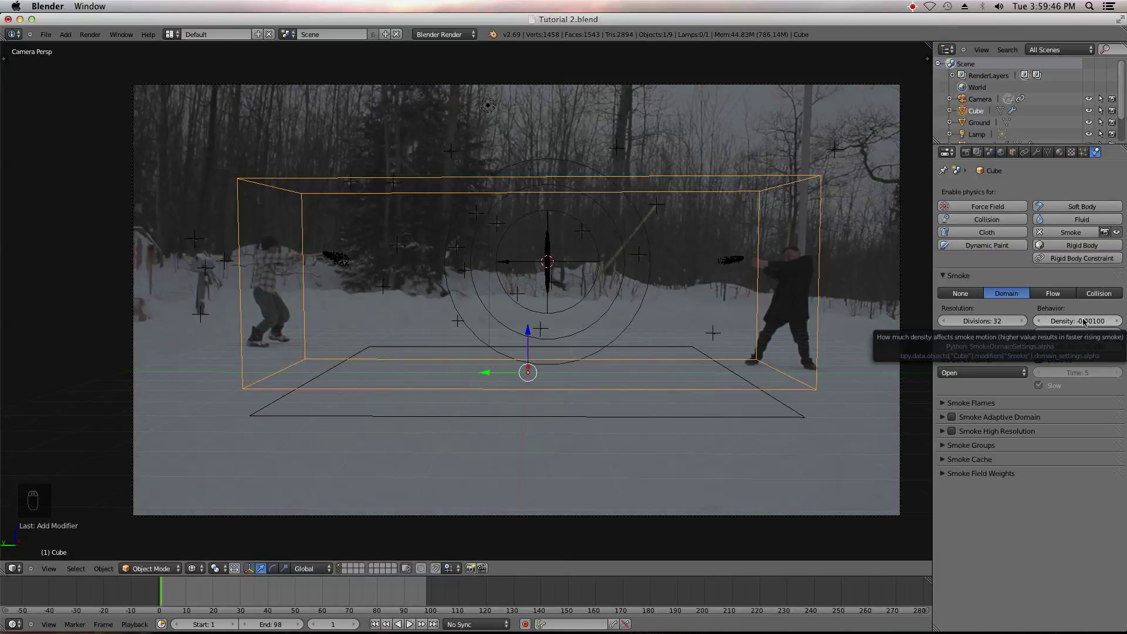
- Set the Cube smoke domain's Density to -1 and re-enter 0.1 as its Temp. Diff
left_click(1084, 320)
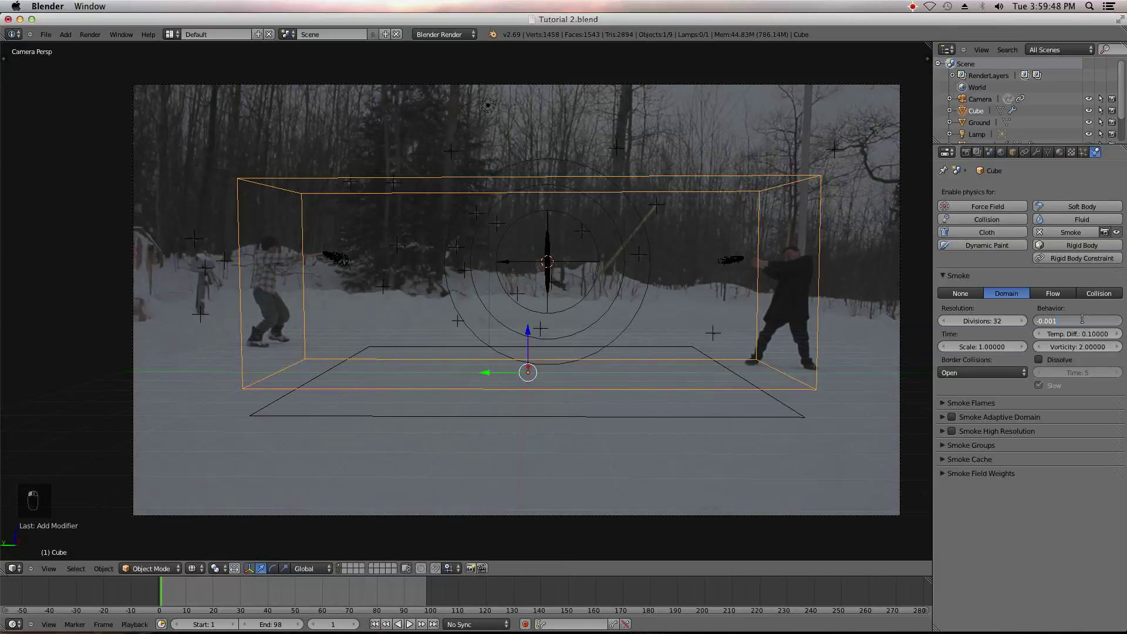
key("BackSpace")
key("BackSpace")
key("BackSpace")
key("BackSpace")
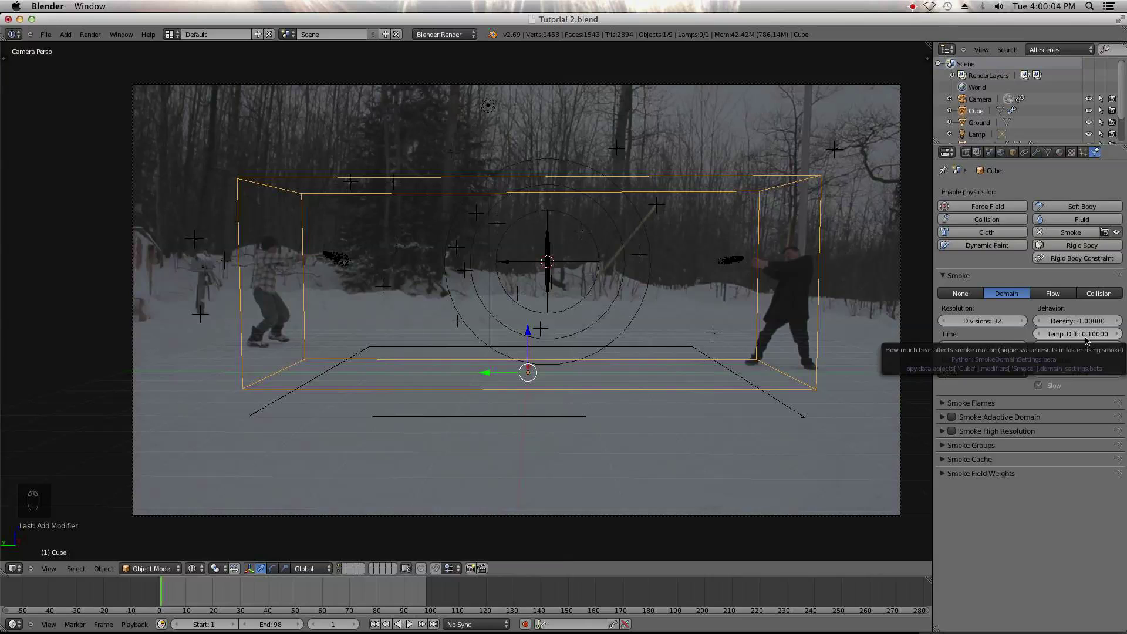
left_click(1087, 335)
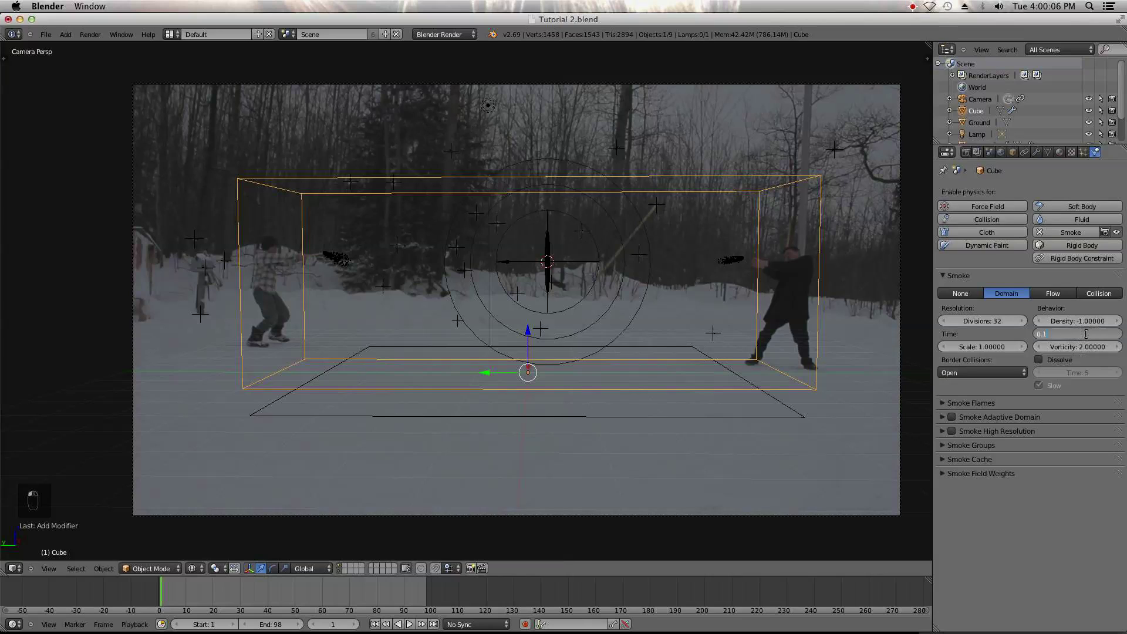
type("0.00")
key("Return")
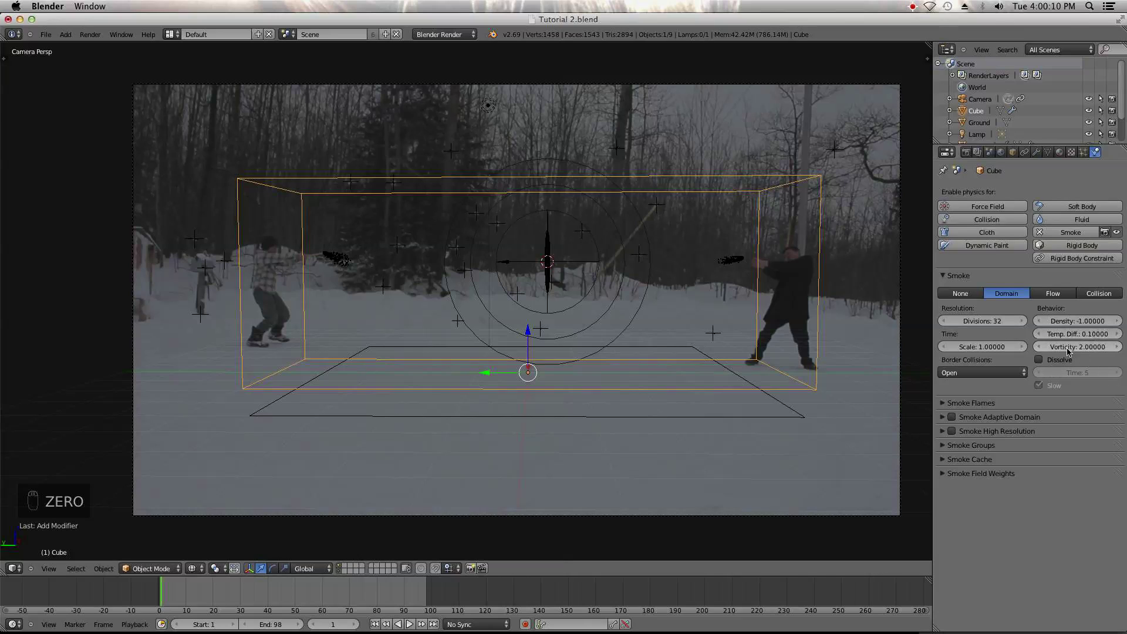
- Enable Dissolve on the smoke domain with a time of 3 and save the file
left_click(1038, 360)
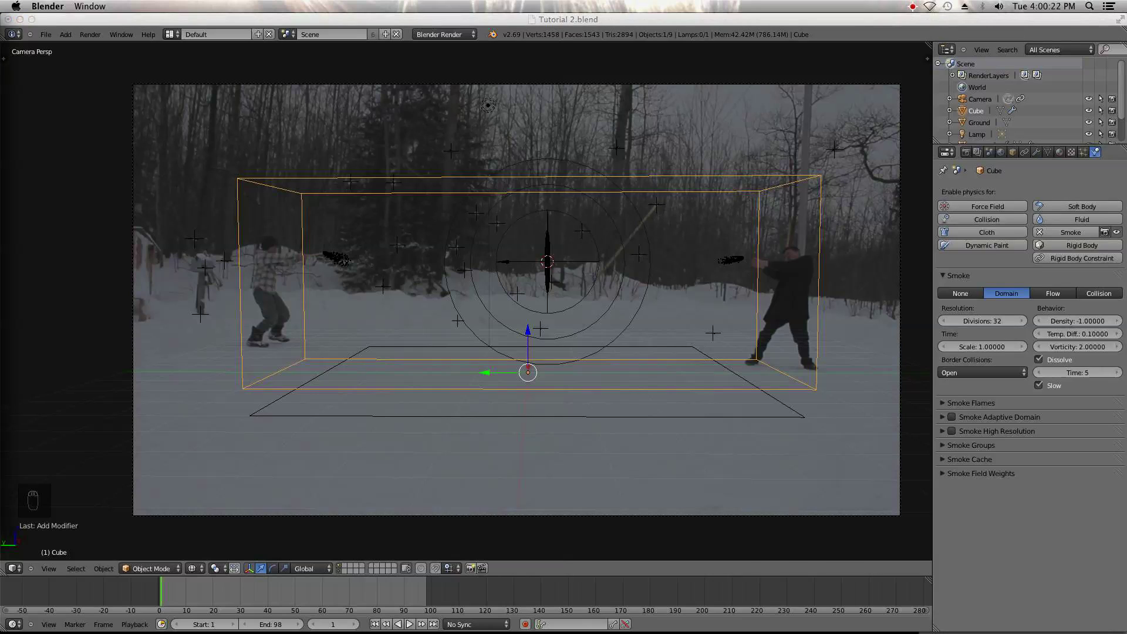
left_click(1037, 380)
left_click(978, 404)
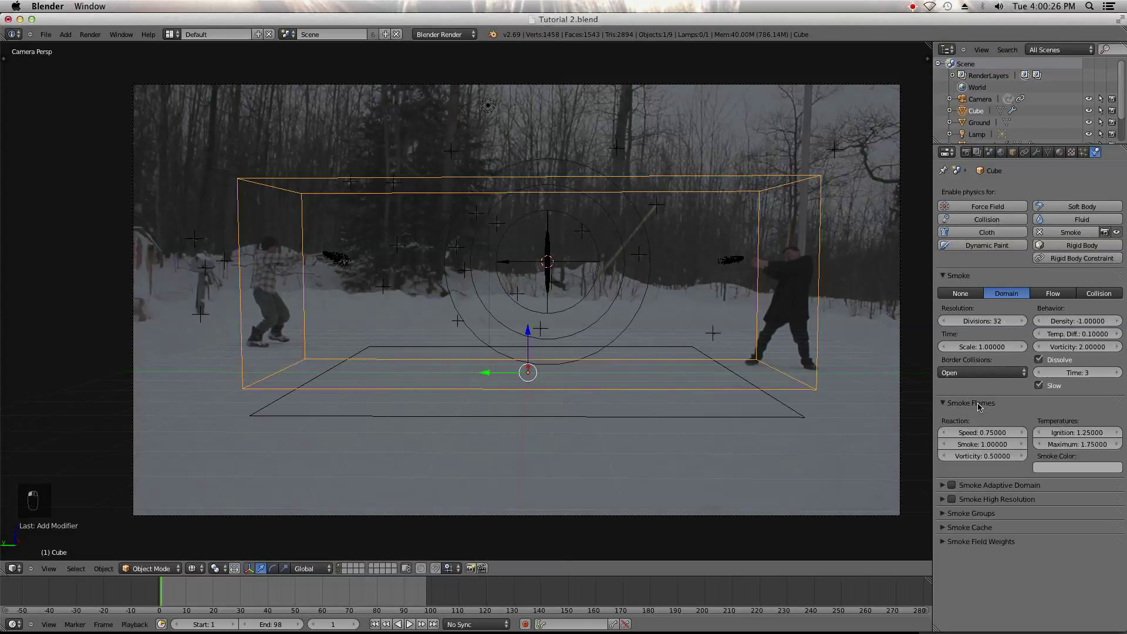
left_click(979, 405)
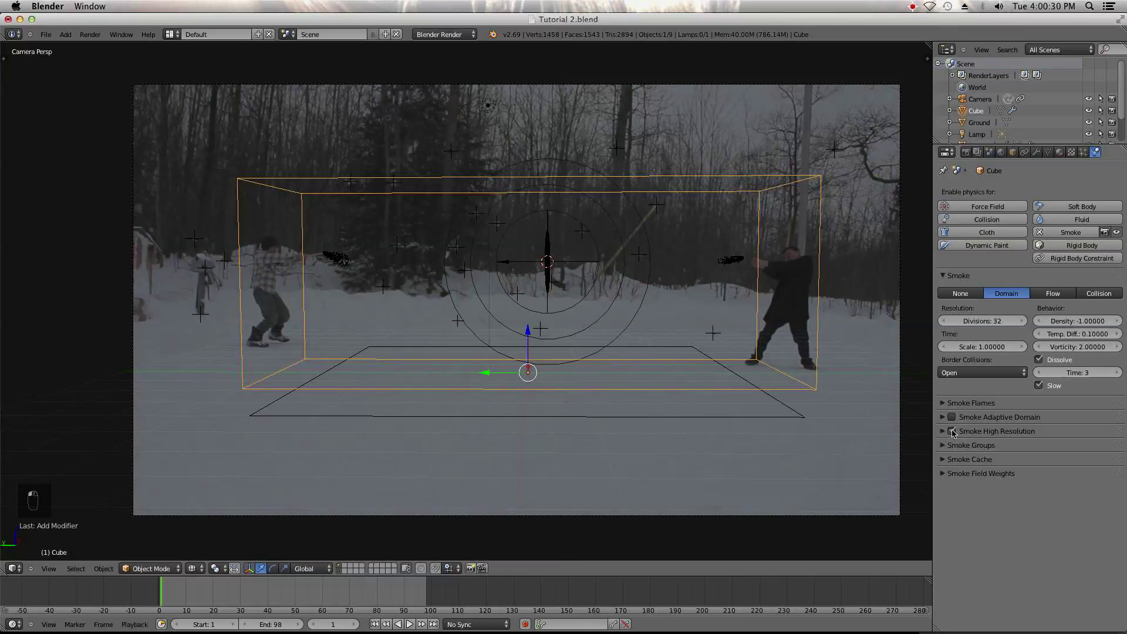
left_click(45, 34)
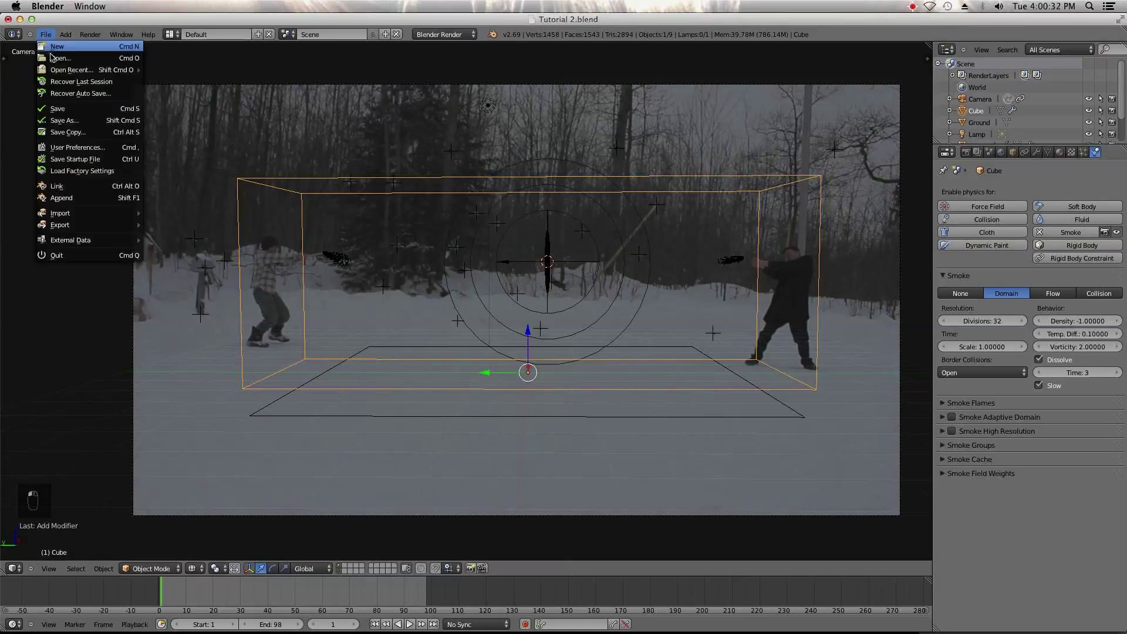
left_click(77, 108)
- Set the smoke domain's resolution to 64 divisions
left_click(978, 321)
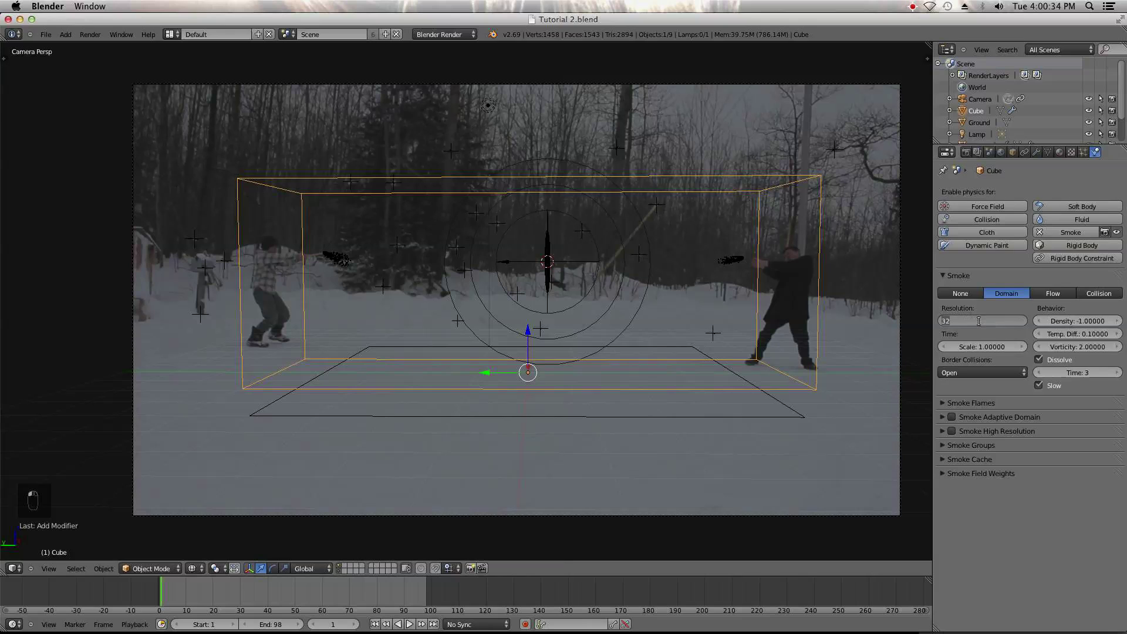
type("64")
key("Return")
- Play the animation from outside the camera view, stop at frame 76, and inspect the streams inside the smoke domain up close
key("KP_1")
key("KP_0")
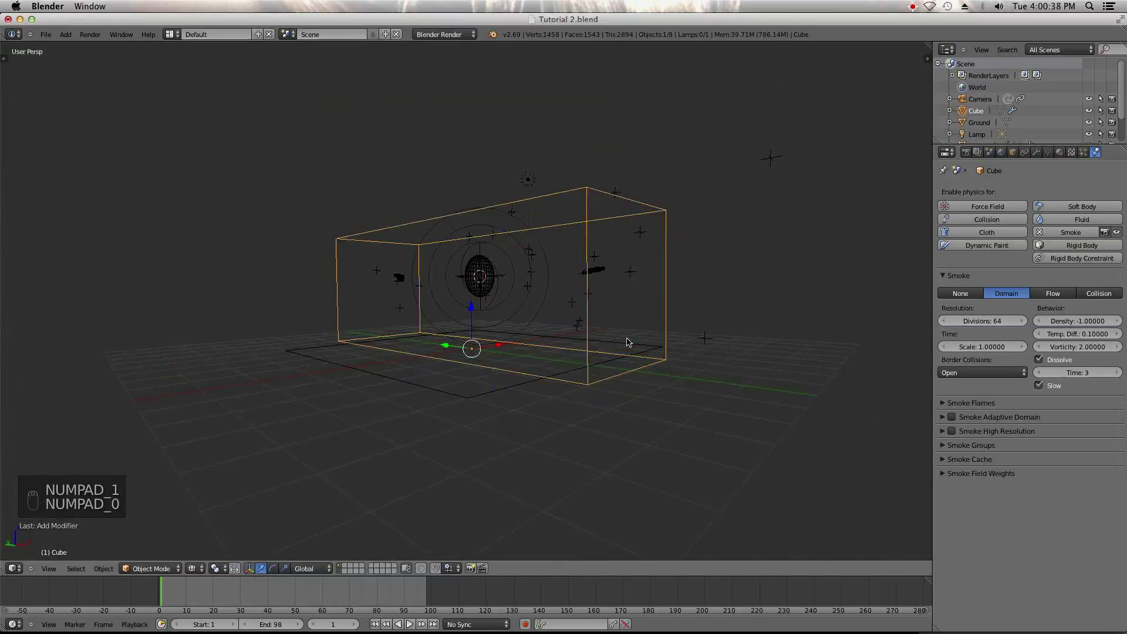
key("KP_1")
key("KP_3")
middle_click_drag(628, 342, 531, 452)
left_click(405, 626)
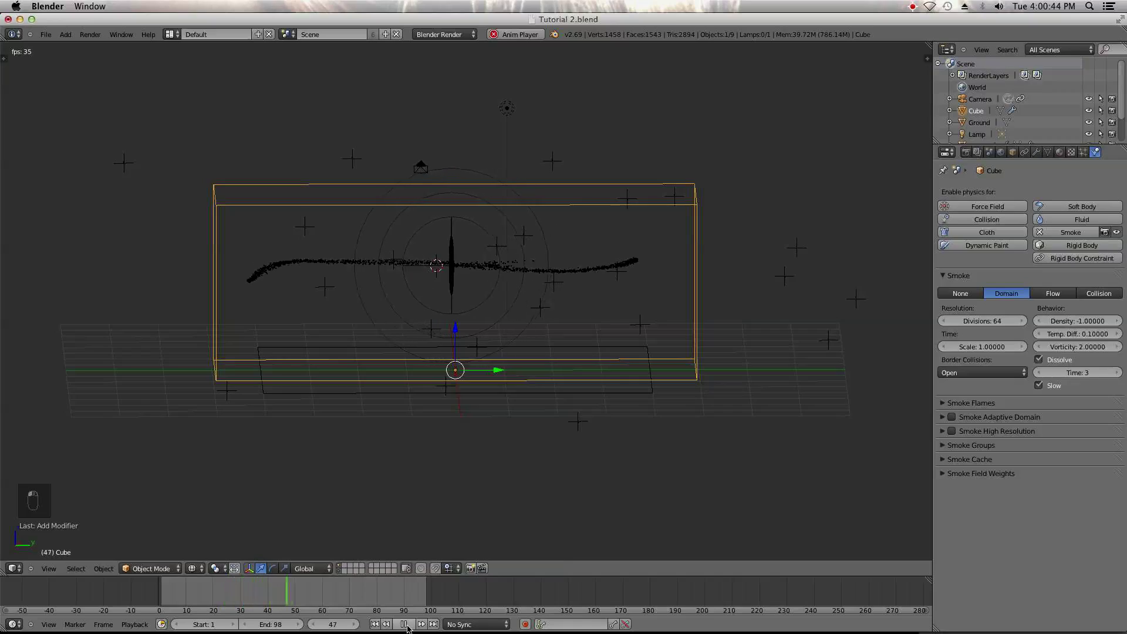
left_click(406, 626)
mouse_move(546, 376)
middle_mouse_down()
mouse_move(516, 353)
mouse_move(435, 363)
mouse_move(400, 383)
mouse_move(403, 403)
mouse_move(499, 376)
mouse_move(552, 375)
middle_mouse_up()
scroll(581, 370, "up", 8)
scroll(633, 361, "down", 6)
middle_click_drag(628, 360, 569, 372)
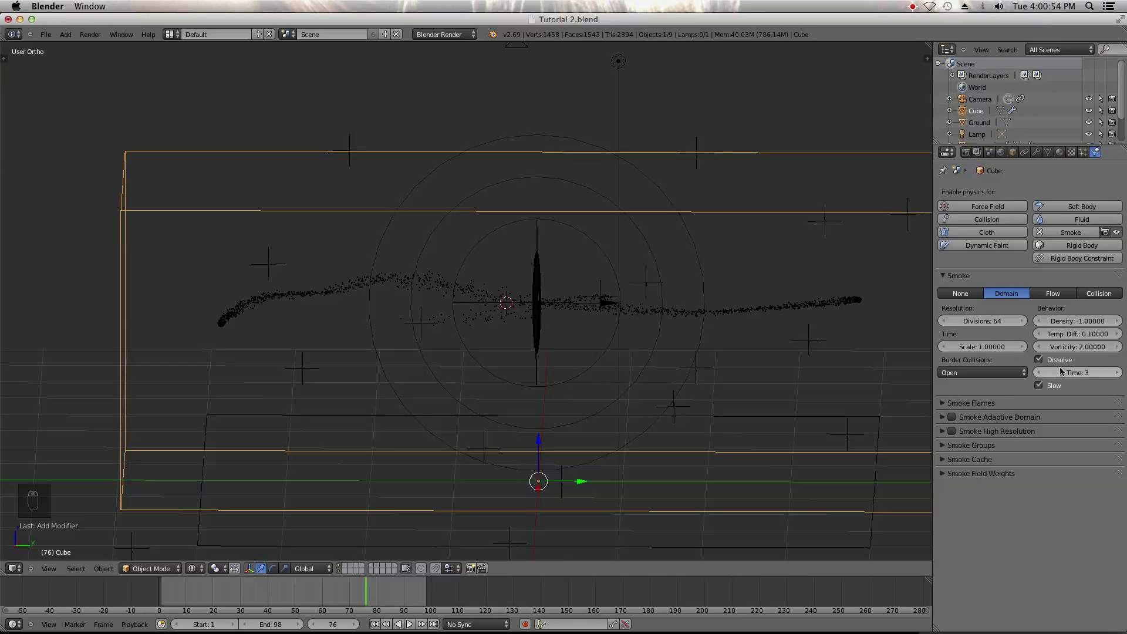
- Look through the smoke domain's flames, cache, groups and high resolution settings
left_click(1005, 404)
left_click(991, 406)
left_click(968, 459)
left_click(967, 458)
left_click(964, 445)
left_click(963, 445)
left_click(944, 434)
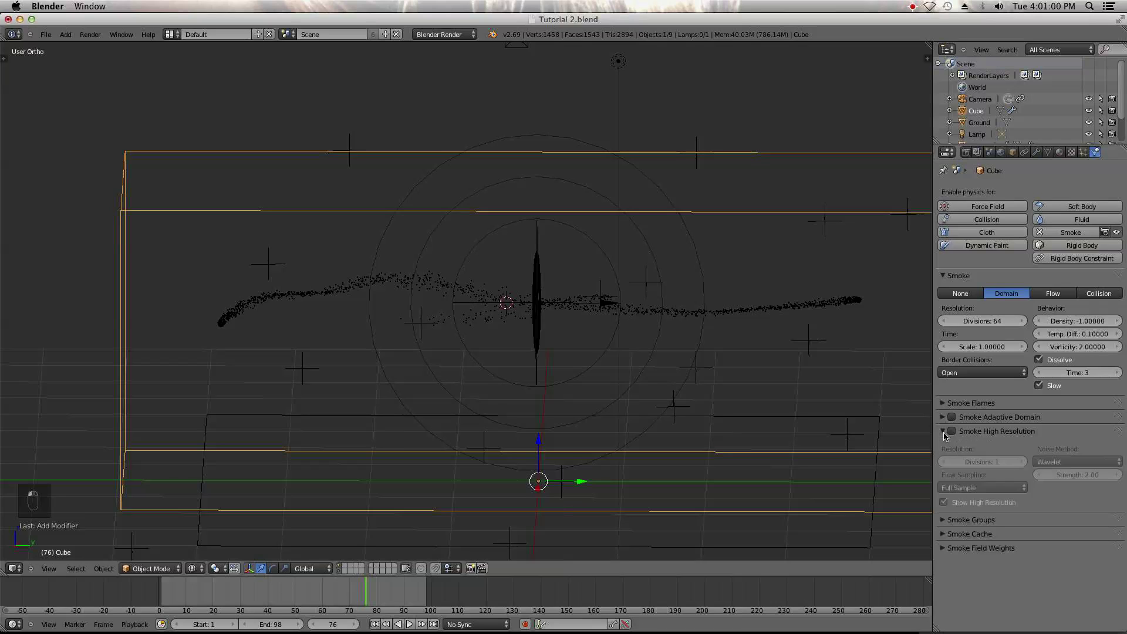
left_click(944, 433)
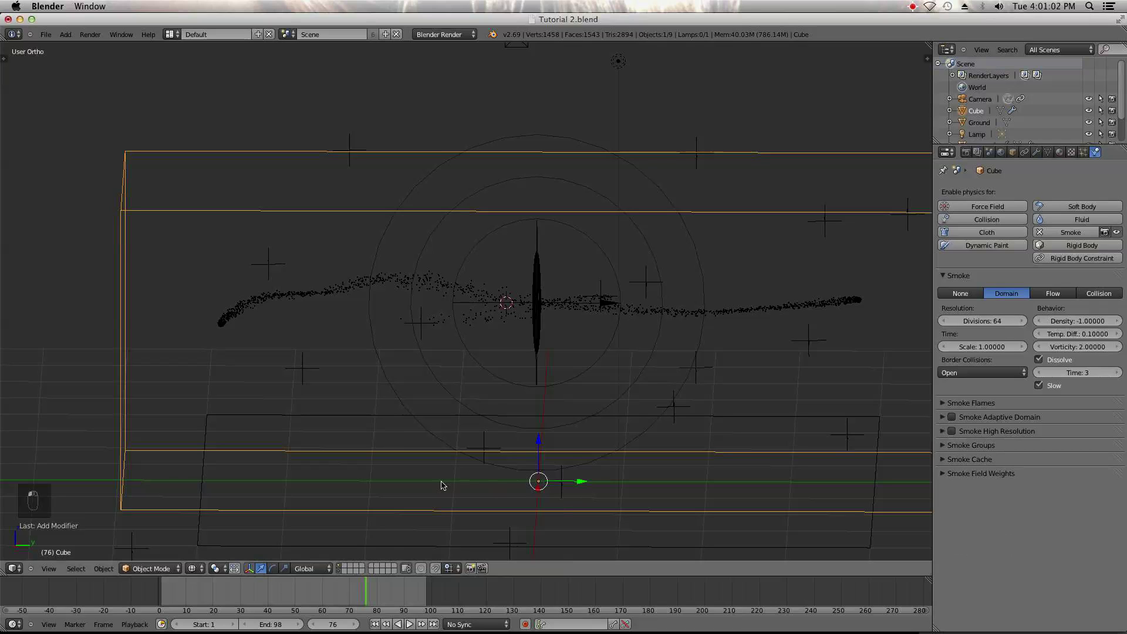
- Move the wand-tip emitters, force fields, collision disc and lamp onto the smoke domain's layer, leave the ground behind, and show that layer
left_click(341, 571)
scroll(600, 355, "down", 5)
middle_click_drag(600, 355, 553, 353)
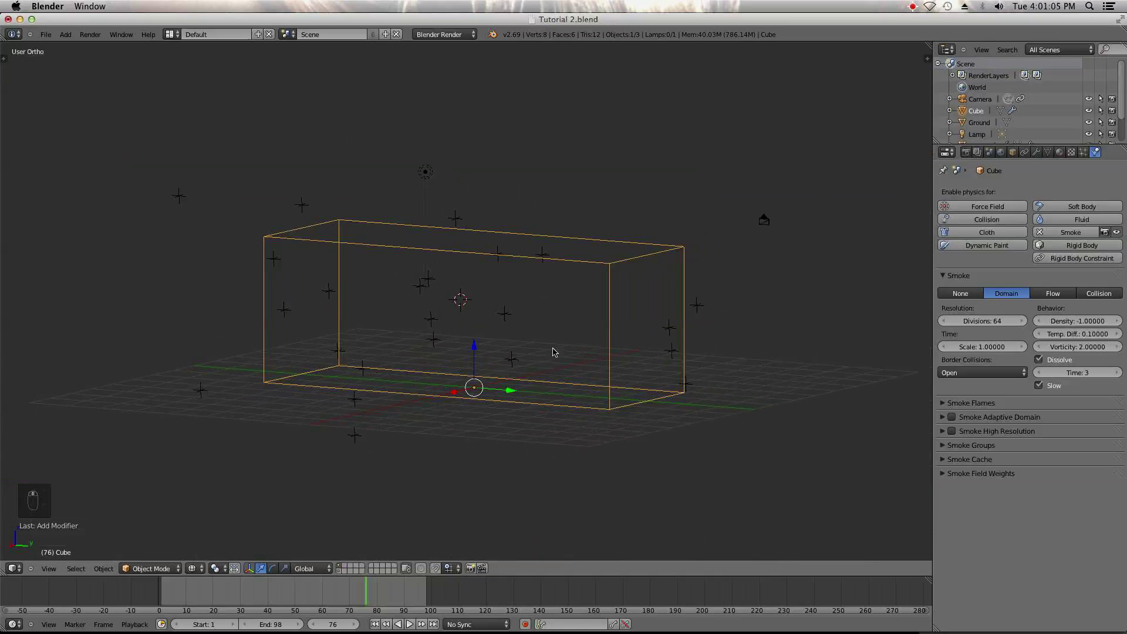
left_click(338, 572)
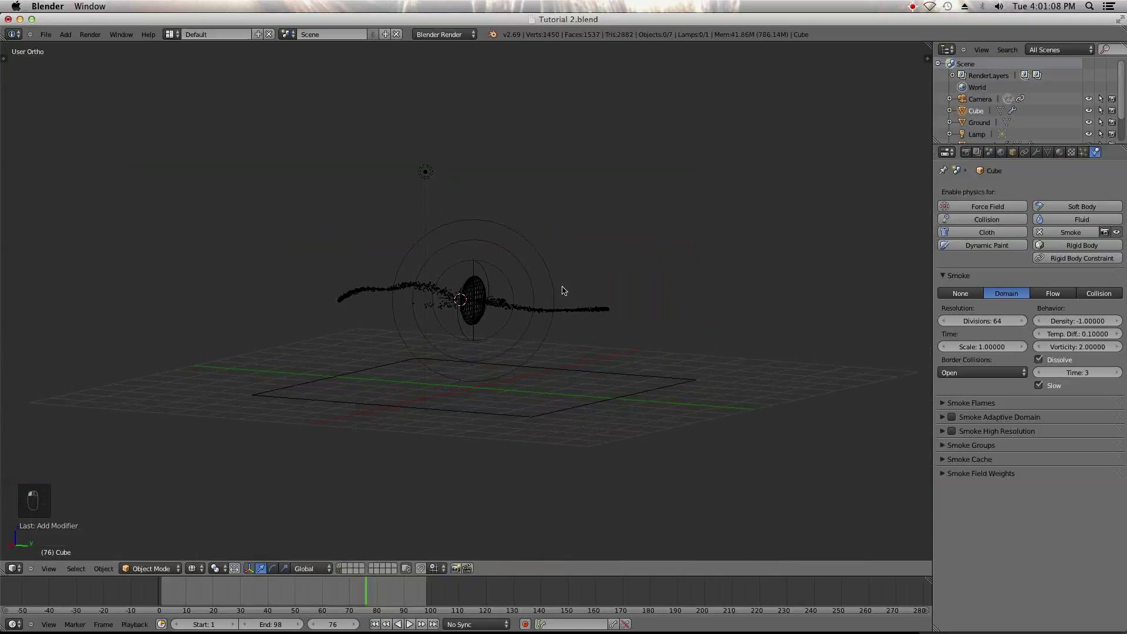
key("a")
key("b")
middle_click_drag(571, 426, 494, 406)
key("m")
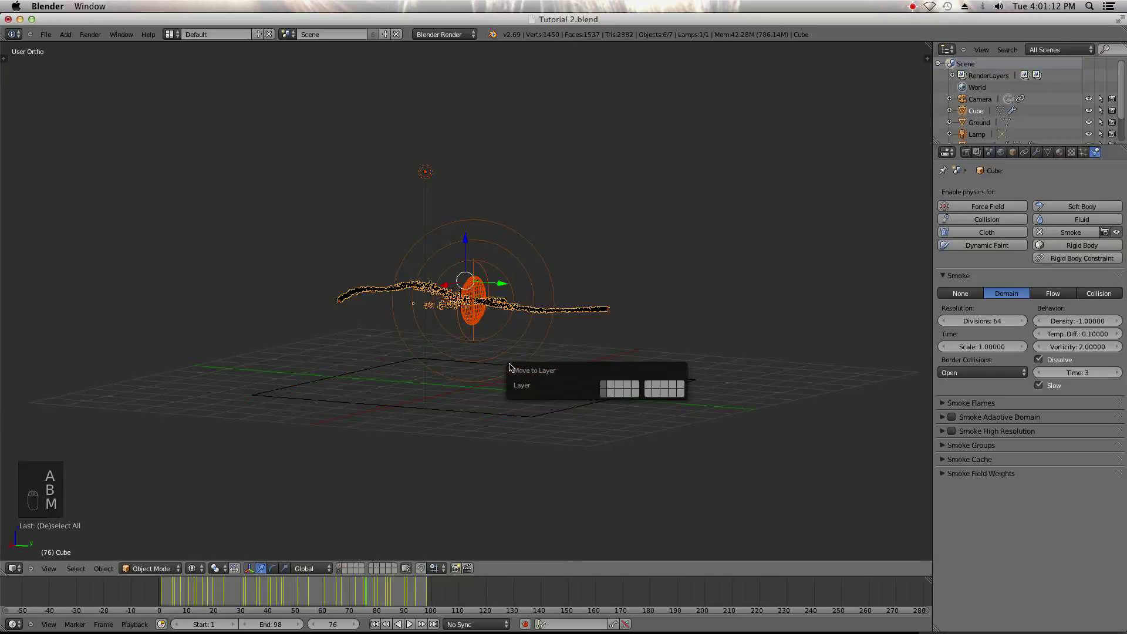
left_click(604, 386)
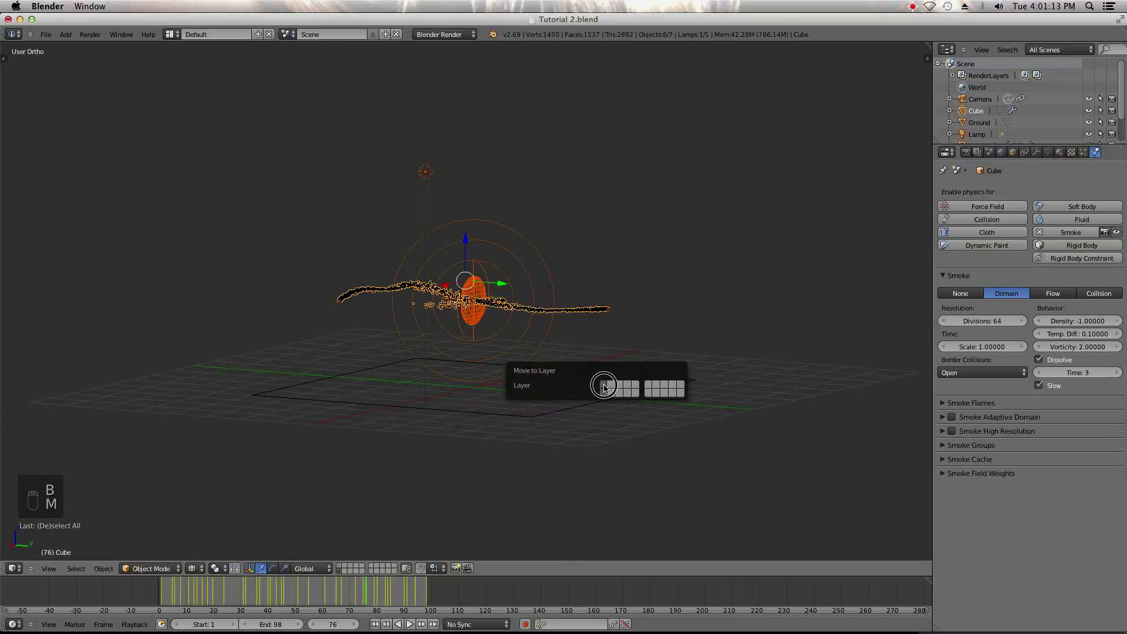
left_click(341, 567, "shift")
key("a")
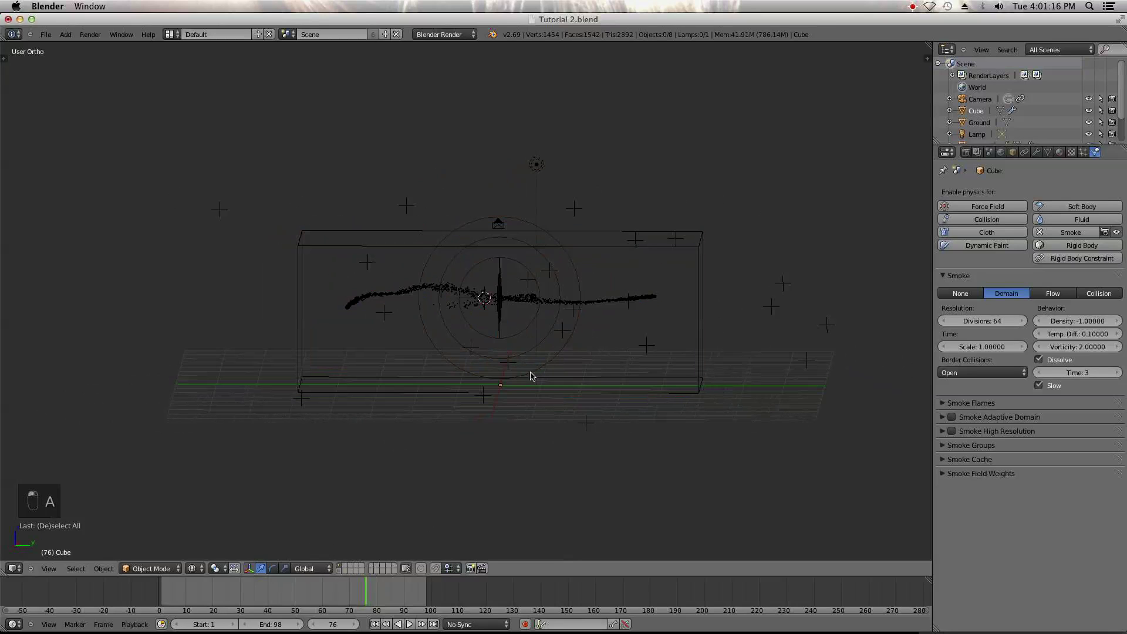
- Play the animation from the first frame in perspective view, stop at frame 86, and switch to solid shading
left_click(375, 626)
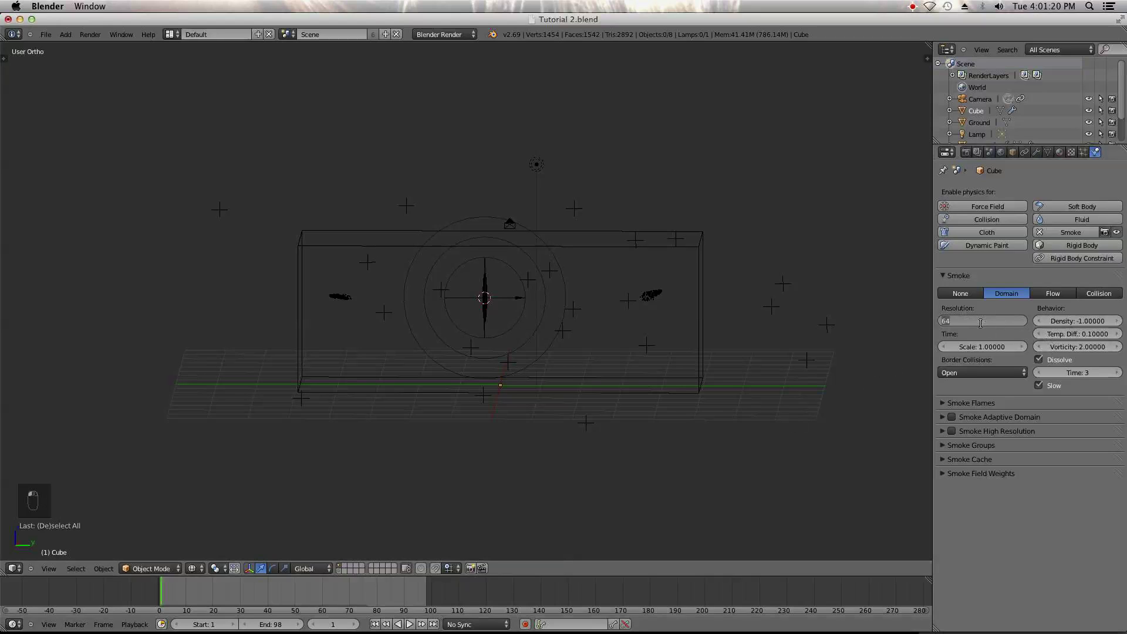
middle_click_drag(570, 420, 528, 442)
scroll(538, 425, "up", 2)
key("KP_5")
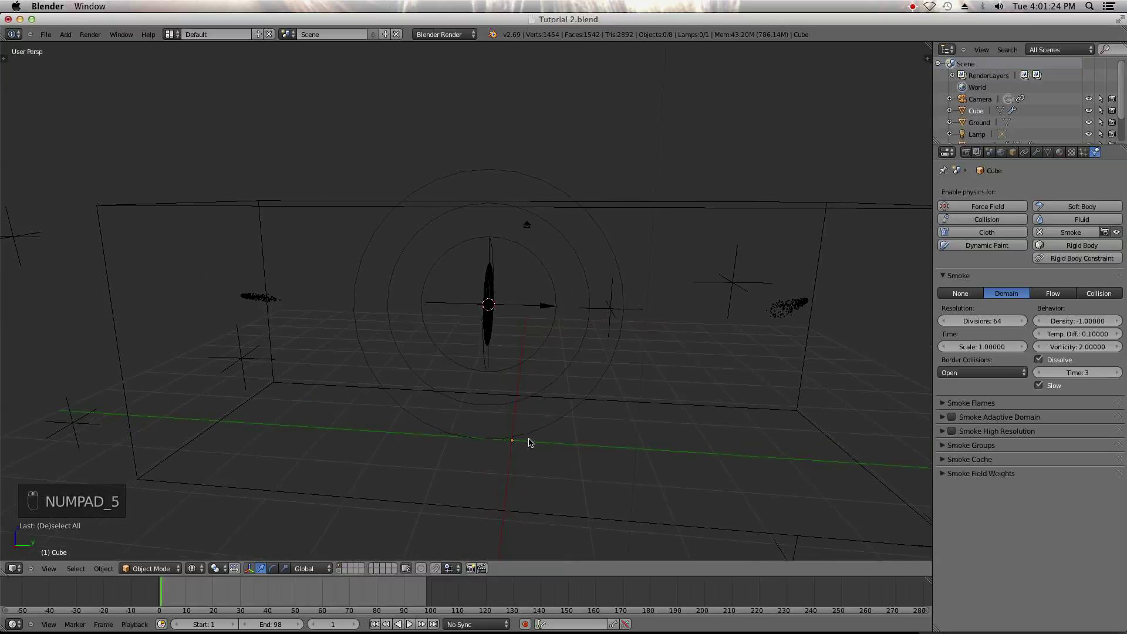
left_click(411, 625)
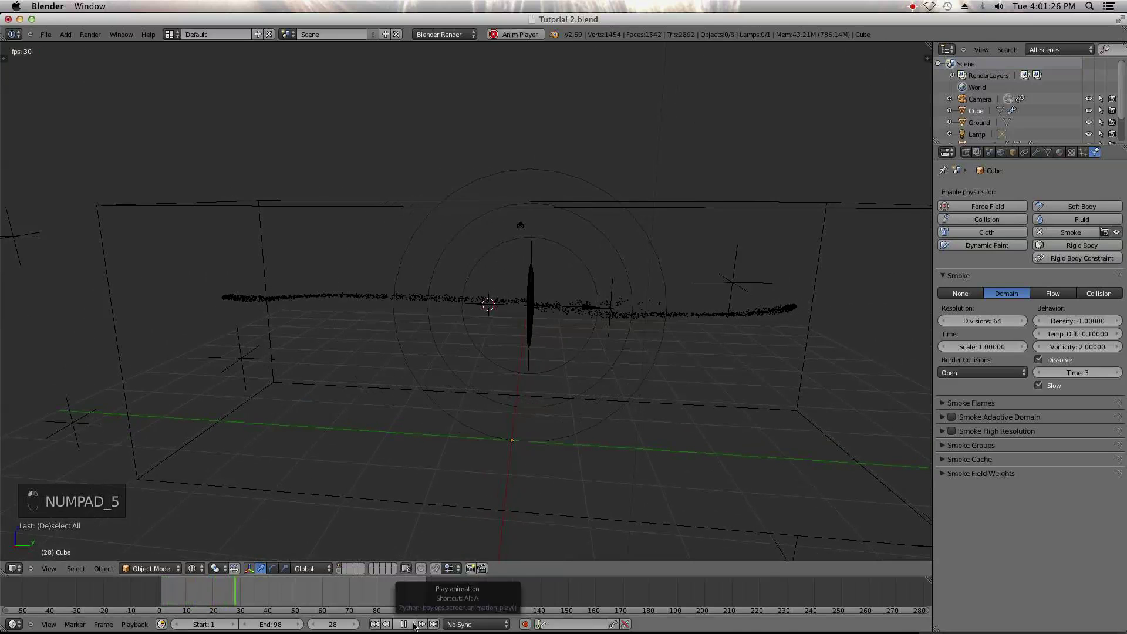
left_click(406, 624)
mouse_move(511, 423)
middle_mouse_down()
mouse_move(529, 389)
mouse_move(496, 392)
mouse_move(590, 403)
middle_mouse_up()
key("z")
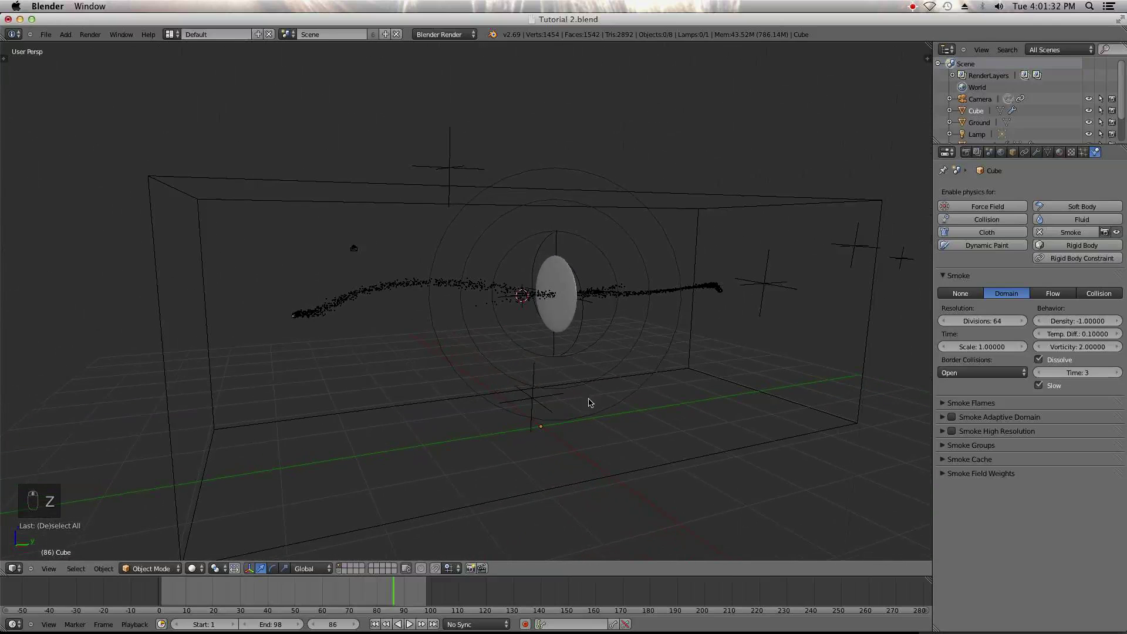
- Replay the animation from the first frame, viewed from the opposite side of the domain, and stop at frame 27
left_click(374, 624)
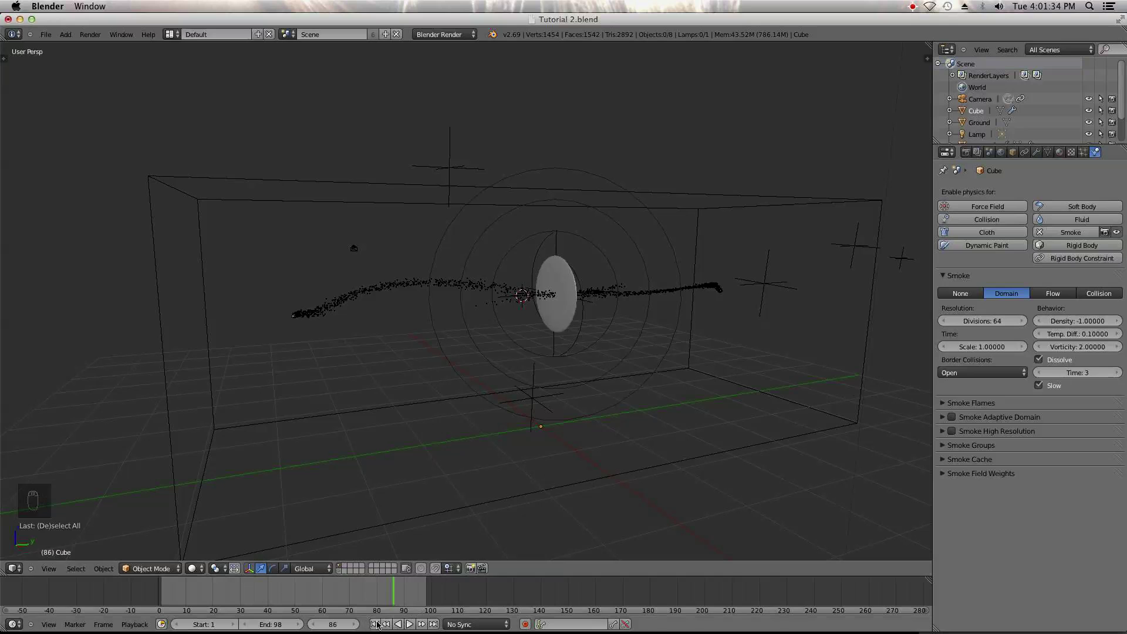
middle_click_drag(474, 480, 739, 486)
scroll(468, 471, "down", 3)
scroll(738, 487, "up", 3)
left_click(409, 624)
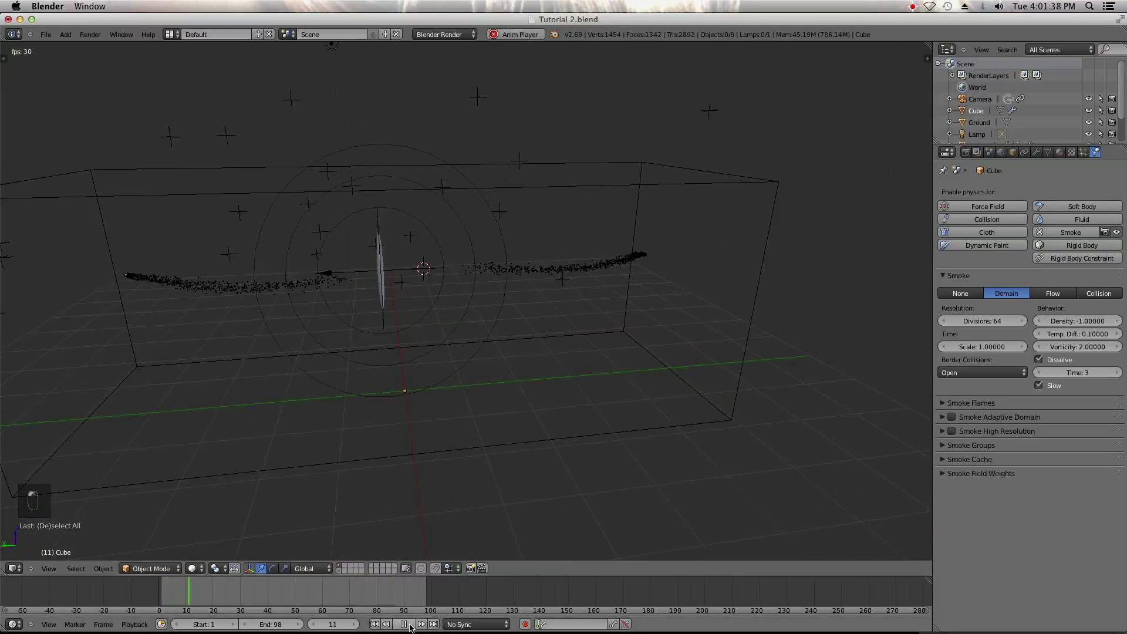
left_click(409, 624)
- Select the Cube smoke domain and set its smoke cache's end frame to 98
right_click(719, 367)
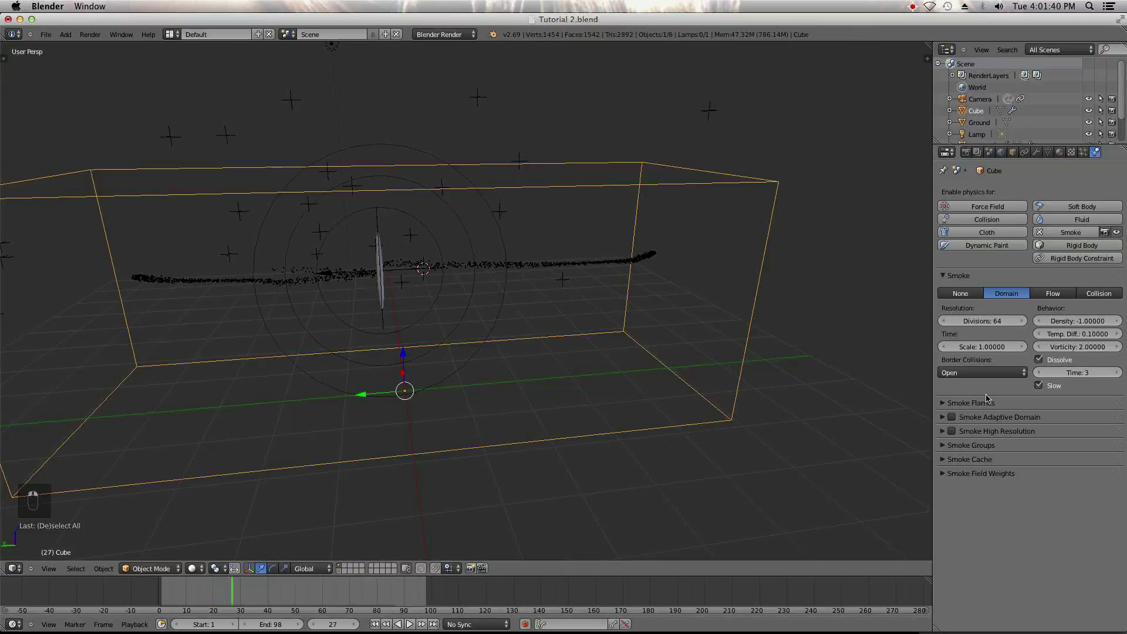
left_click(970, 403)
left_click(970, 403)
scroll(868, 395, "down", 5)
middle_click_drag(846, 390, 997, 363)
left_click(993, 473)
left_click(992, 473)
left_click(983, 459)
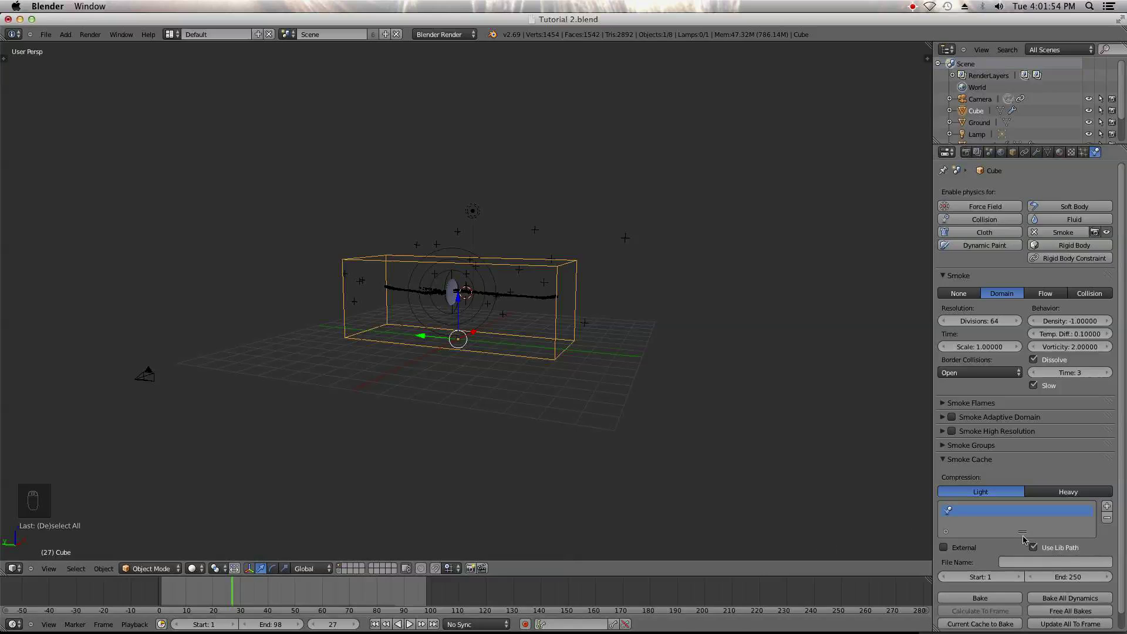
left_click(1067, 578)
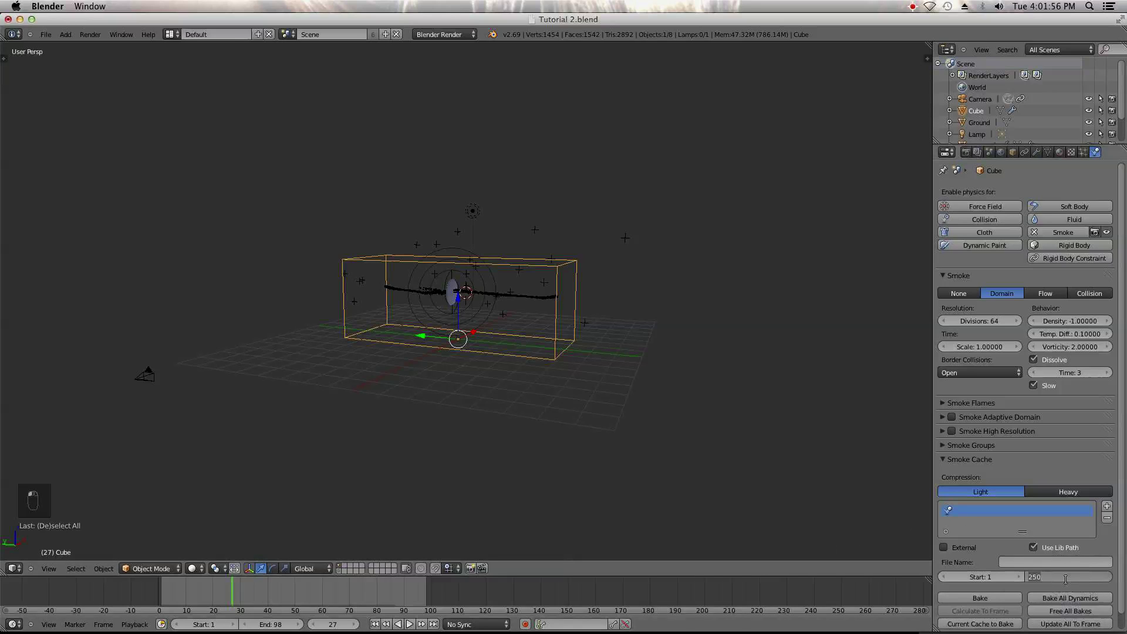
key("Return")
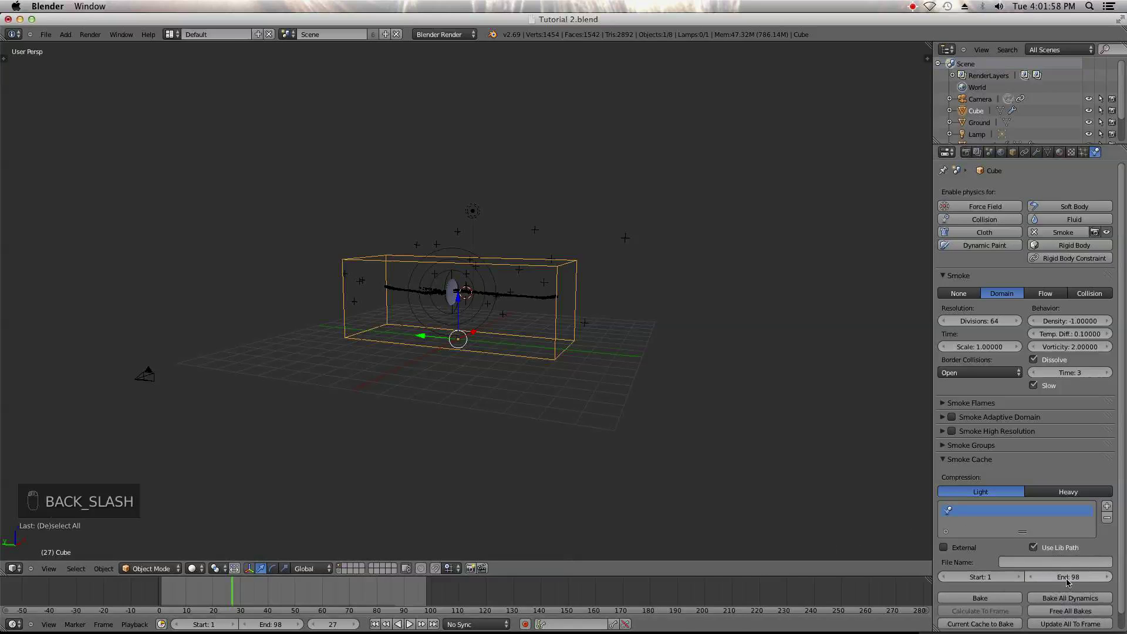
- Turn off Dissolve on the smoke domain and replay the animation from the first frame, stopping at frame 54
left_click(939, 431)
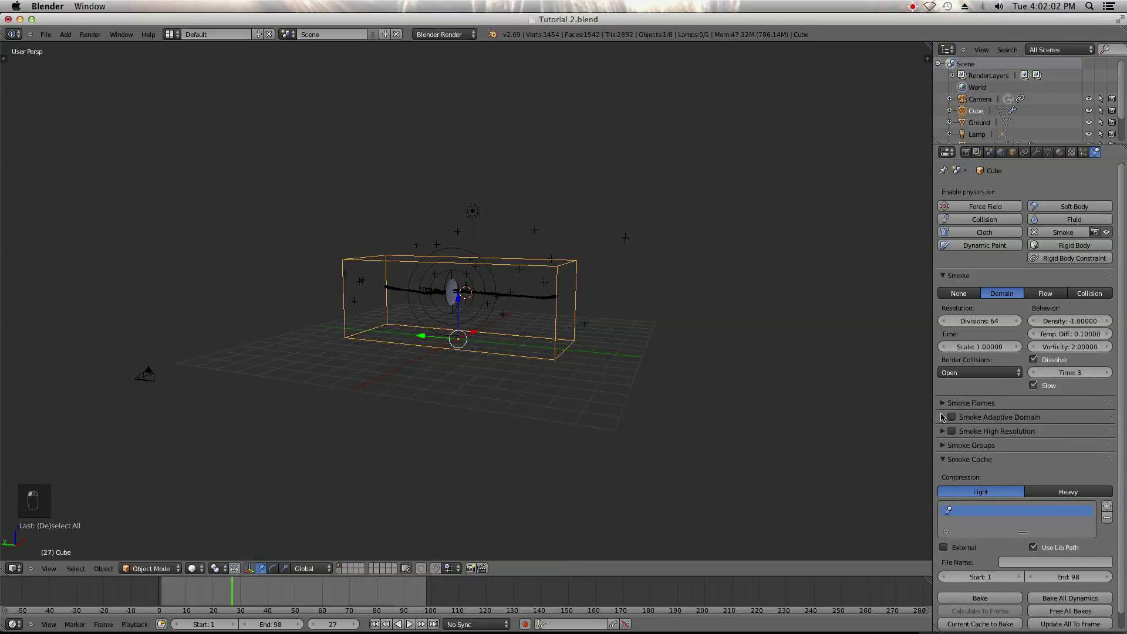
scroll(435, 334, "up", 8)
left_click(1033, 360)
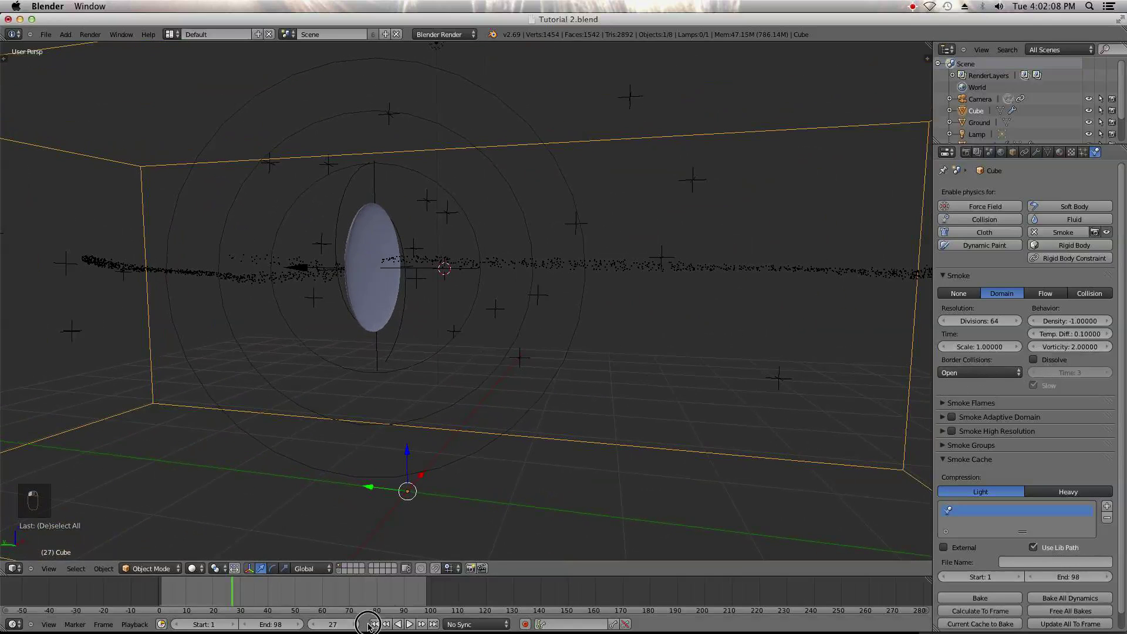
left_click(373, 624)
left_click(409, 624)
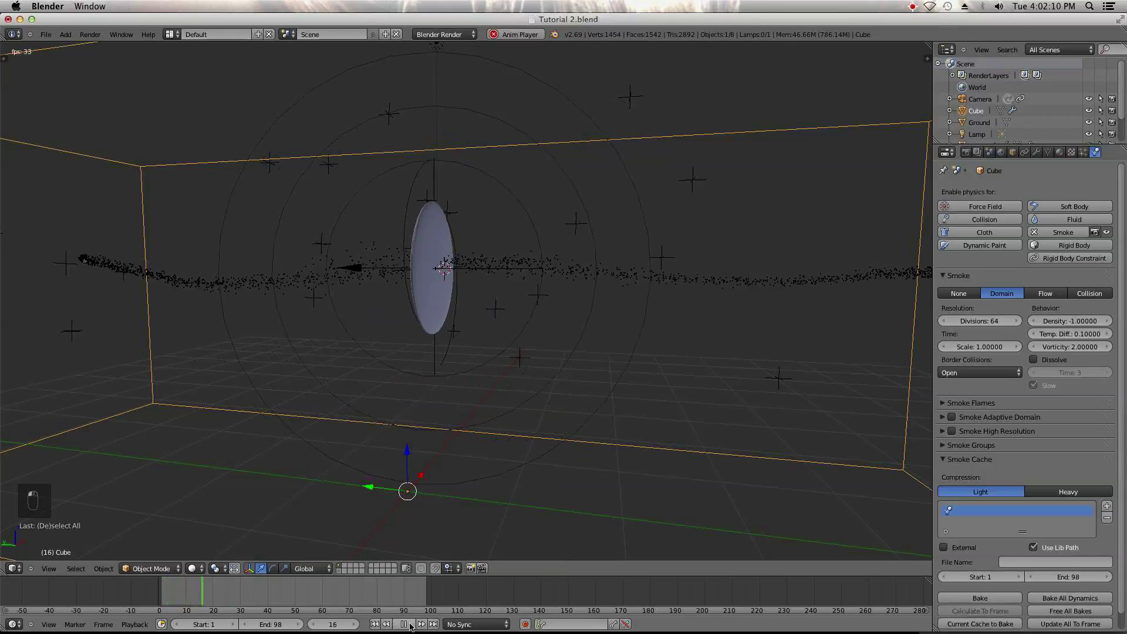
left_click(409, 624)
middle_click_drag(464, 525, 593, 503)
key("KP_1")
key("KP_0")
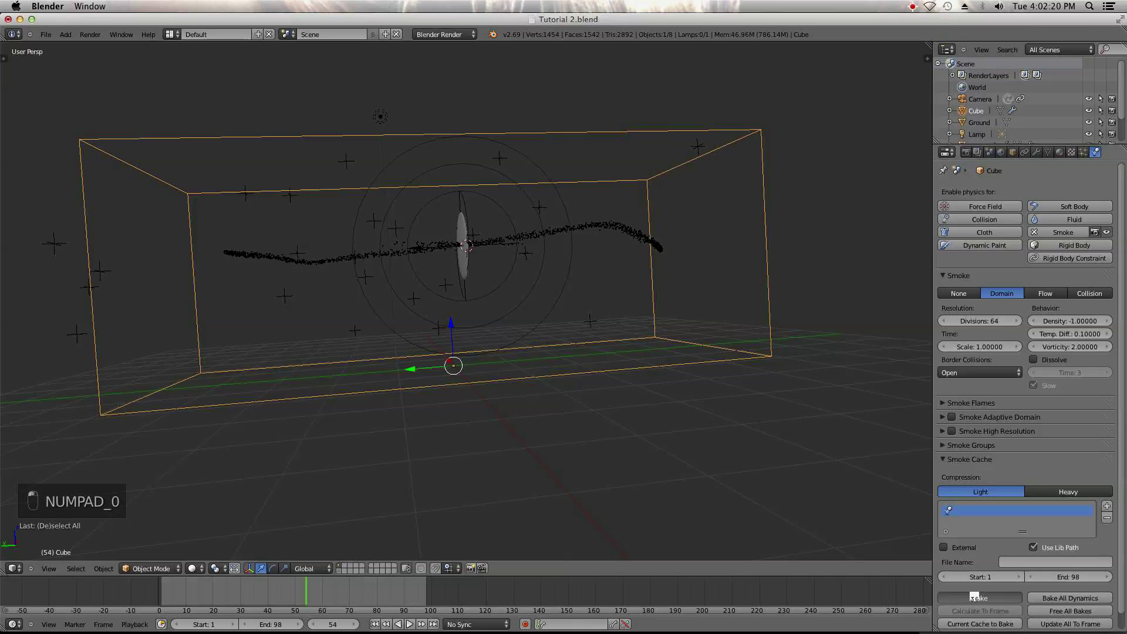
- Bake the domain's smoke cache and scrub to frames 82 and 34 to inspect the streams for smoke
left_click(975, 597)
left_click_drag(307, 587, 383, 587)
middle_click_drag(468, 512, 433, 533)
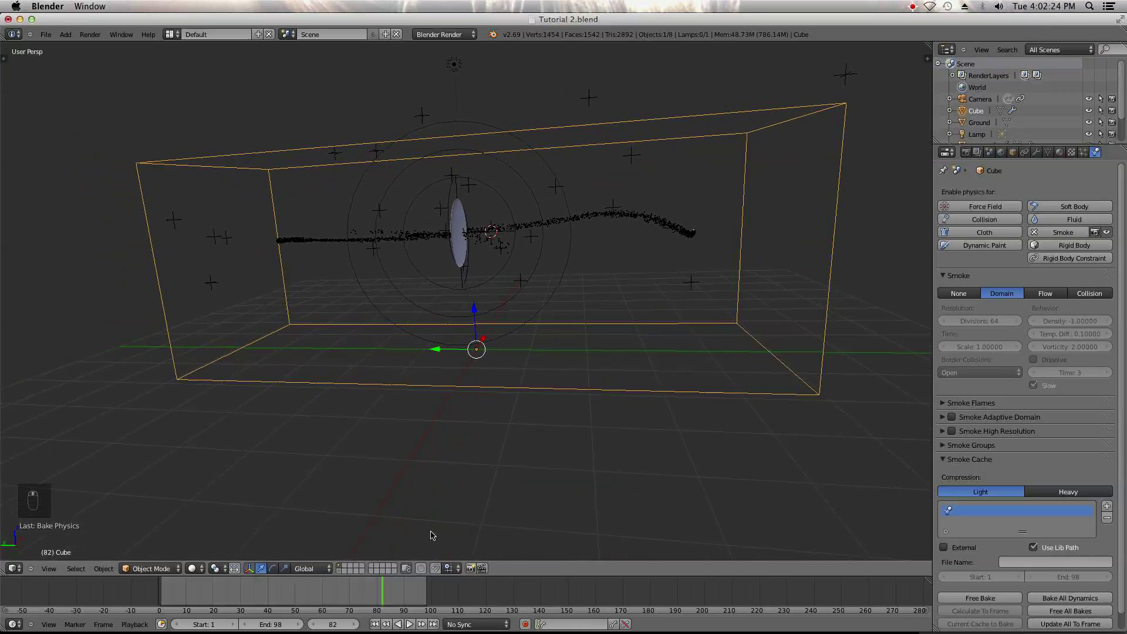
left_click_drag(364, 587, 251, 587)
mouse_move(589, 408)
middle_mouse_down()
mouse_move(697, 385)
mouse_move(603, 403)
middle_mouse_up()
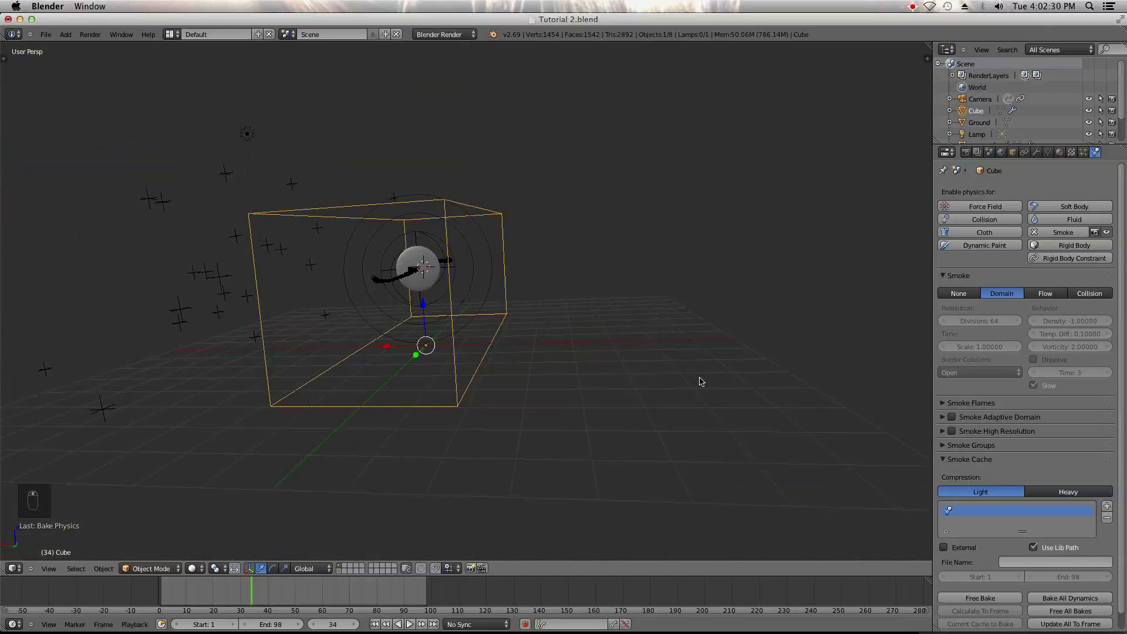
middle_click_drag(718, 382, 562, 388)
- Assign each wand-tip emitter's own particle system as its smoke flow source, first for the green emitter, then the red one
left_click(634, 258)
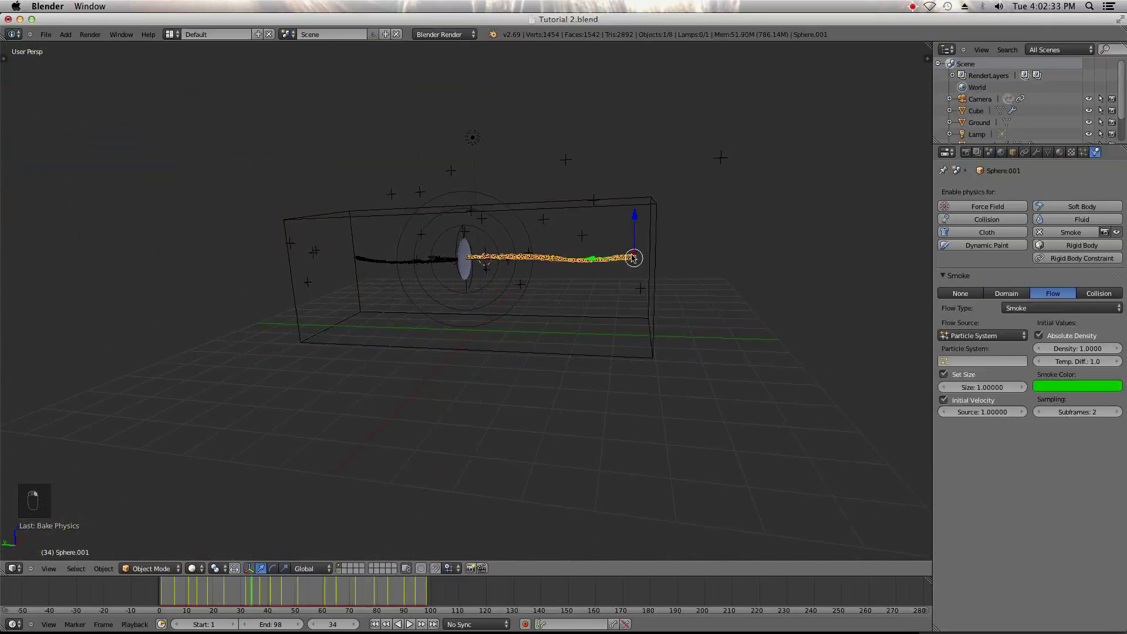
left_click(983, 362)
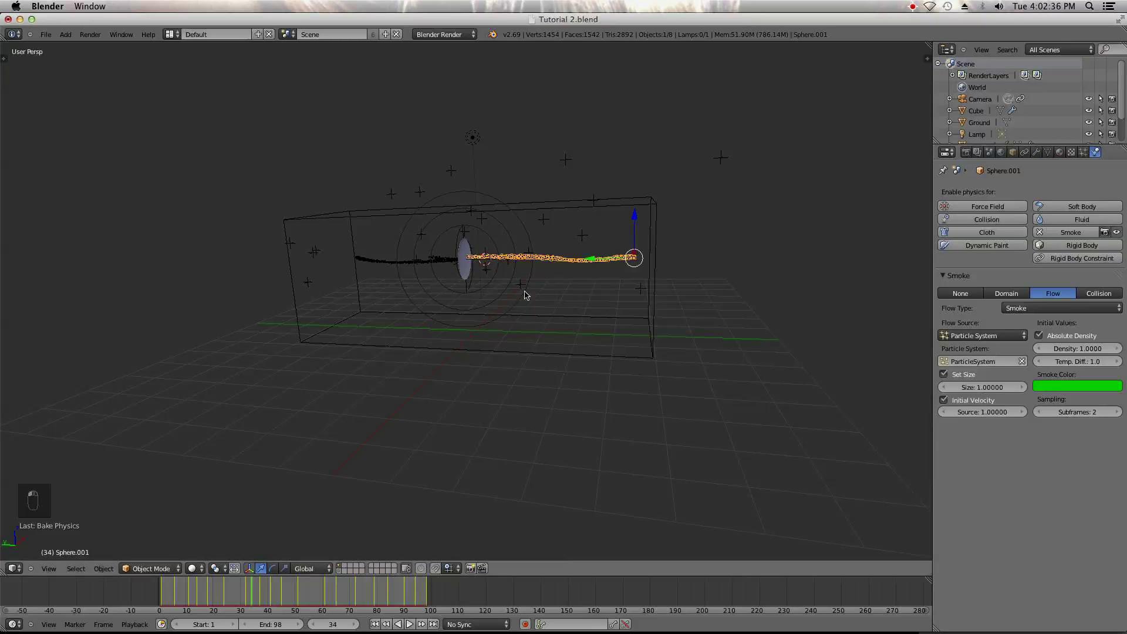
left_click(390, 267)
left_click(389, 262)
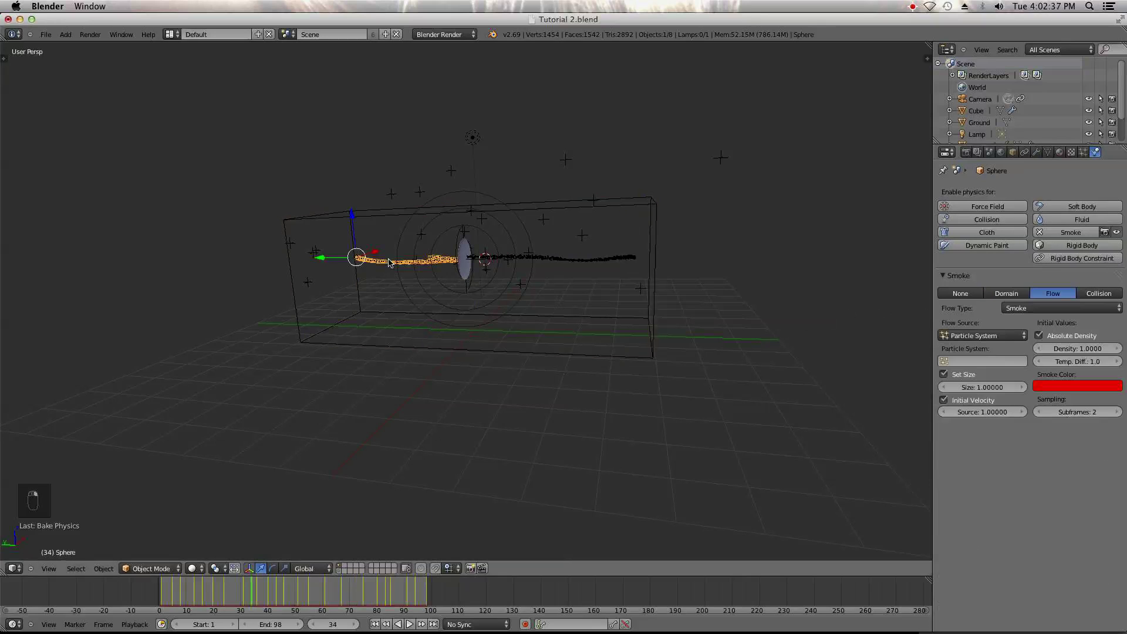
left_click(966, 363)
- Free the Cube domain's smoke bake and play the animation from the first frame, stopping at frame 77
left_click(655, 343)
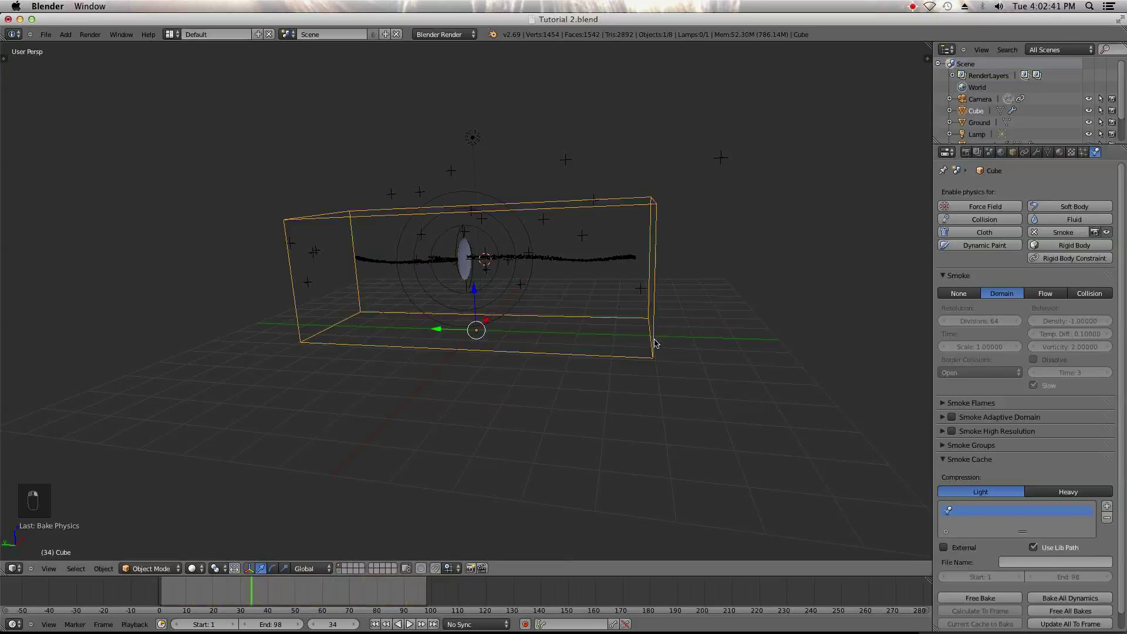
left_click(45, 34)
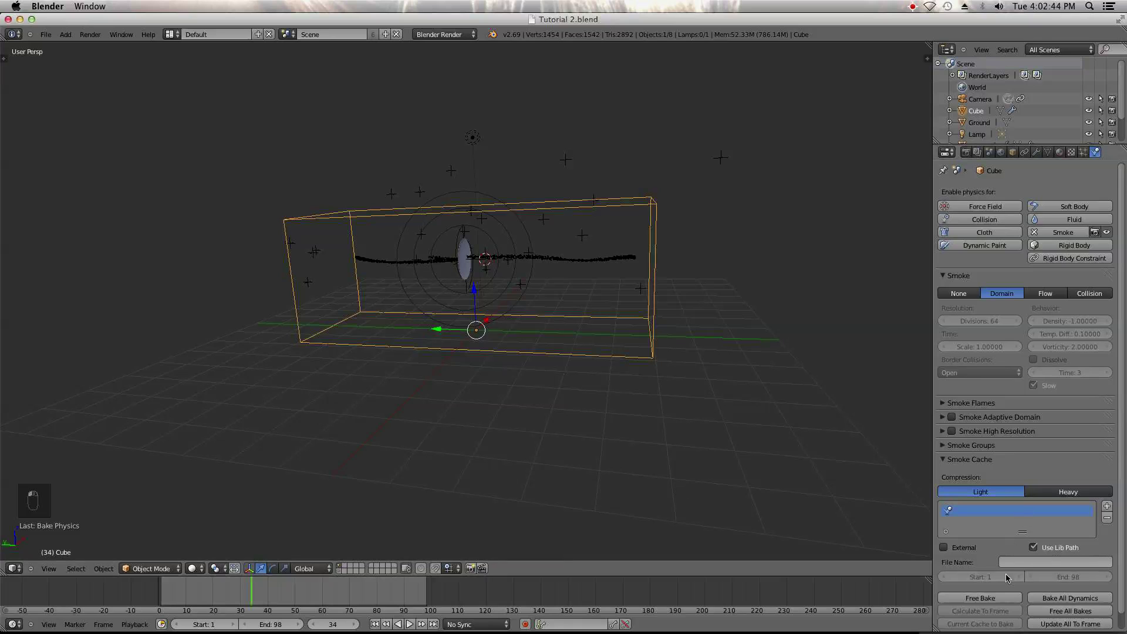
left_click(981, 597)
left_click(374, 624)
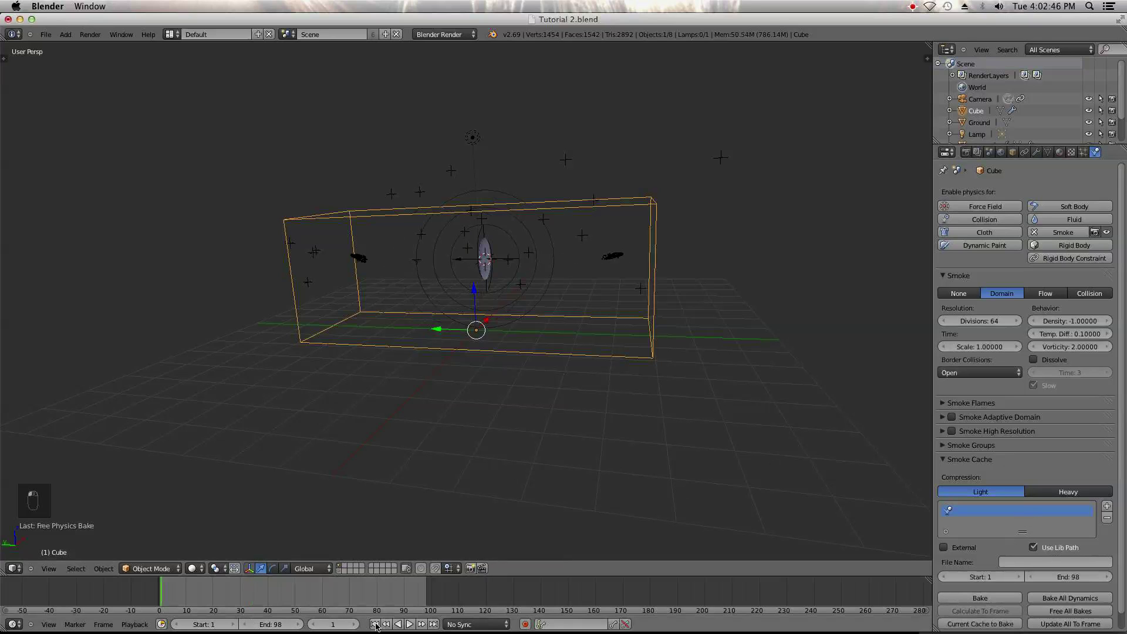
middle_click_drag(455, 594, 468, 521)
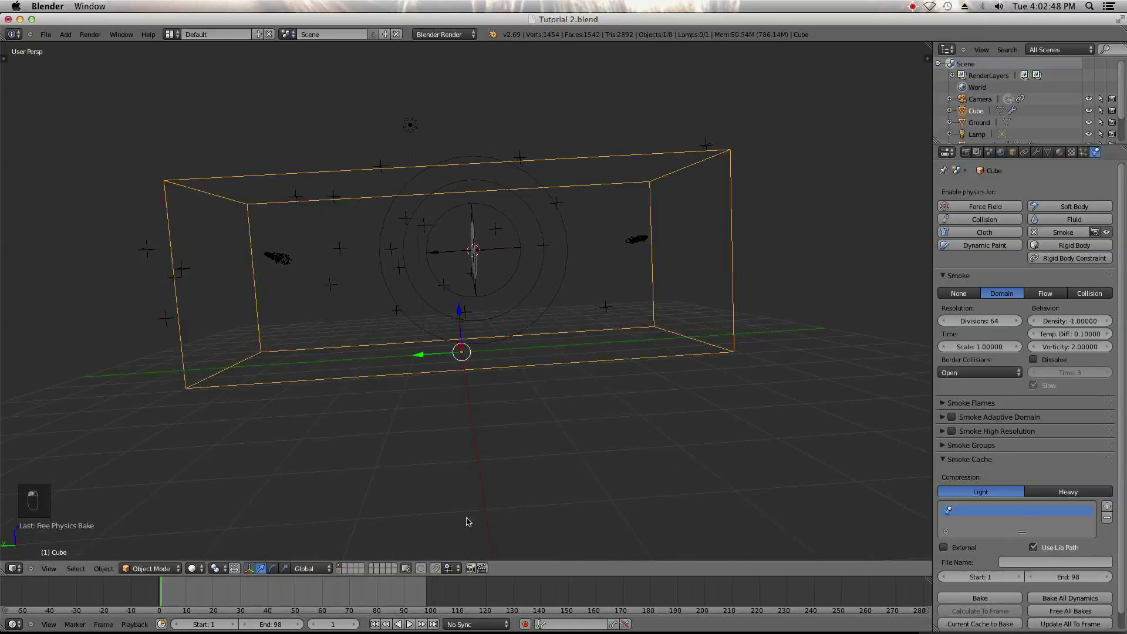
left_click(411, 624)
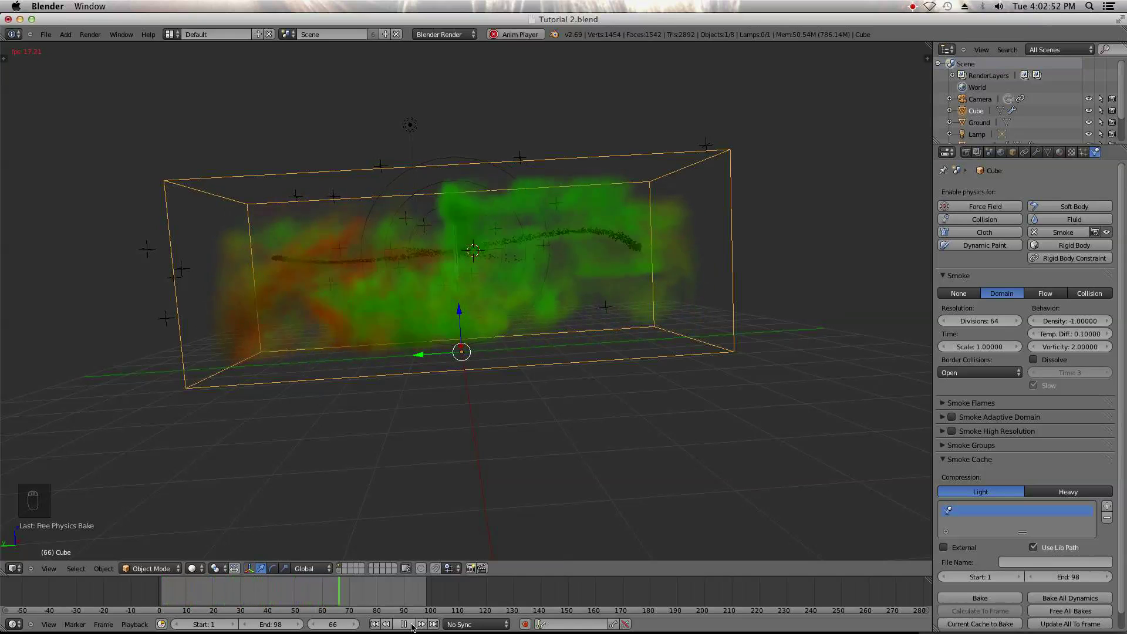
left_click(405, 625)
middle_click_drag(637, 290, 640, 324)
- Turn Dissolve back on for the smoke domain, replay the animation, and return to the first frame
left_click(1052, 360)
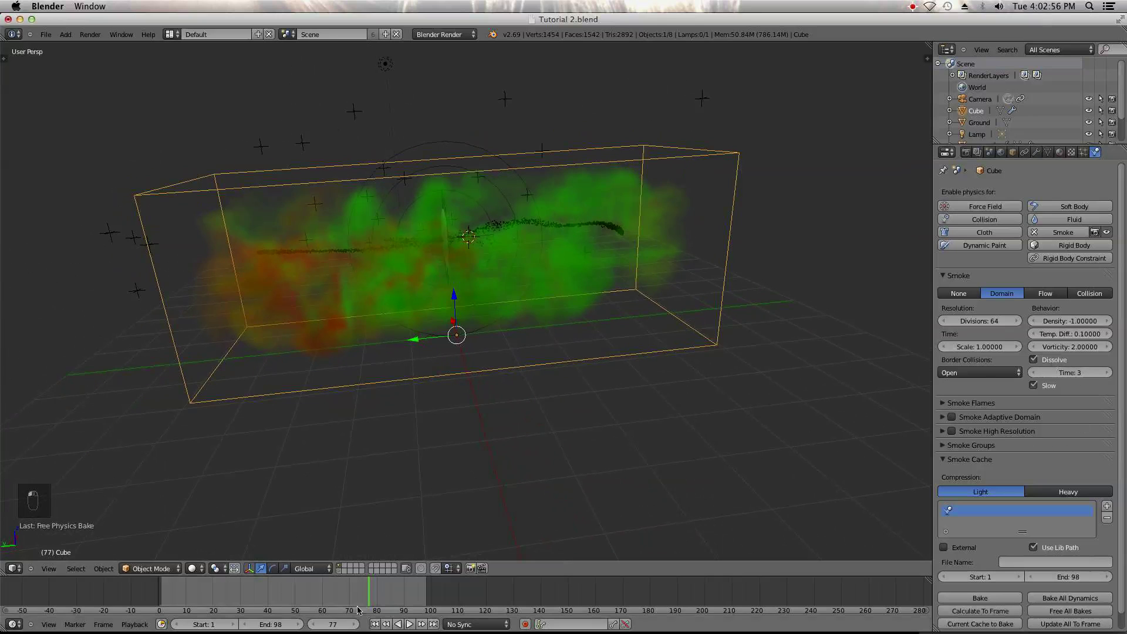
left_click(374, 624)
left_click(410, 625)
middle_click_drag(482, 435, 445, 530)
left_click(404, 625)
left_click(375, 625)
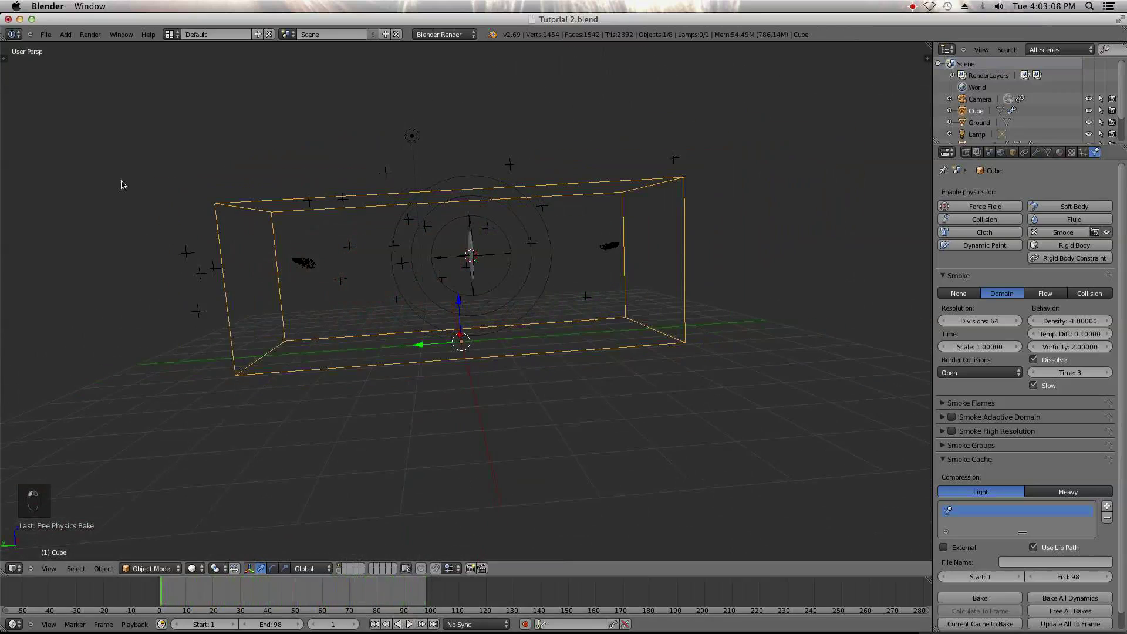
- Save the file and set the smoke domain's resolution to 100 divisions
left_click(46, 34)
left_click(70, 106)
left_click(976, 320)
type("100")
key("Return")
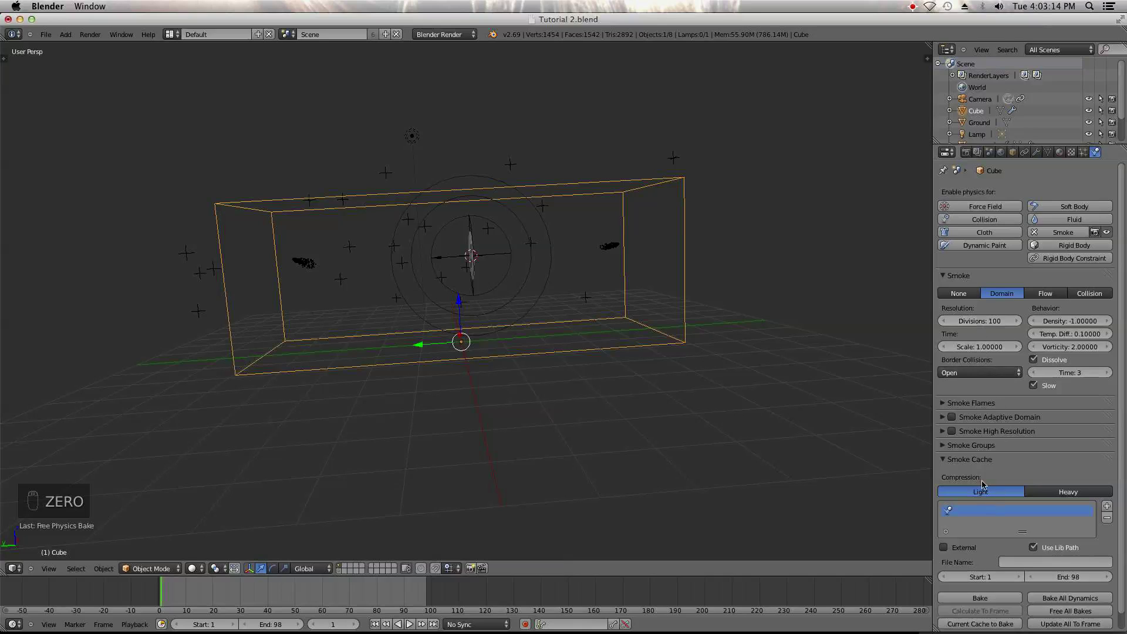
- Enable Smoke High Resolution for the domain, set its divisions to 3, and save the file
left_click(951, 430)
left_click(943, 431)
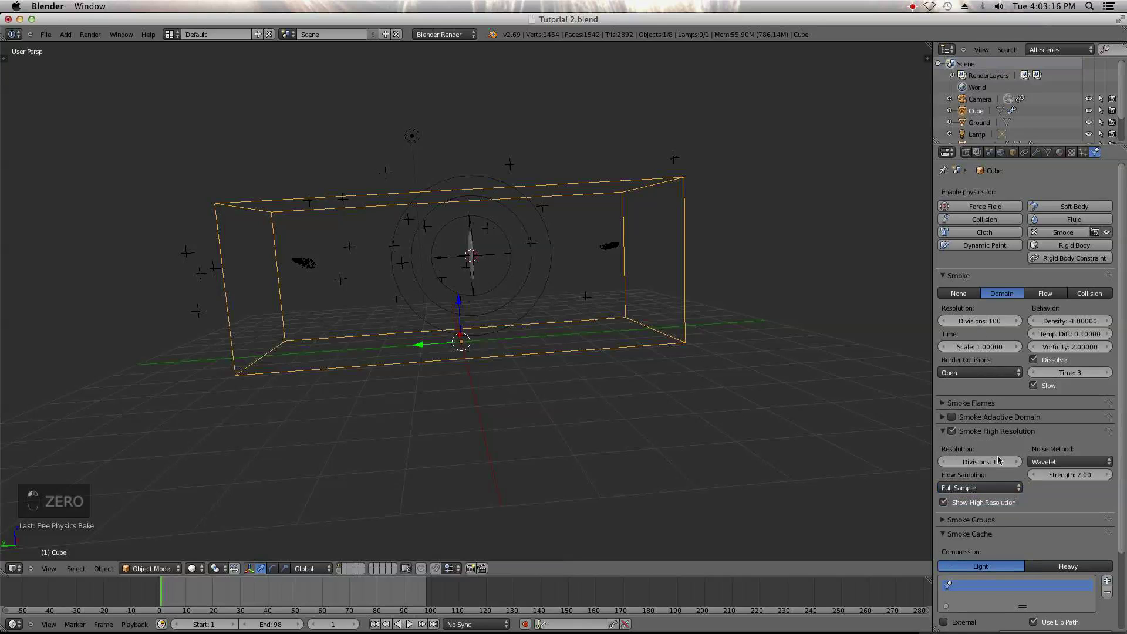
left_click(1017, 462)
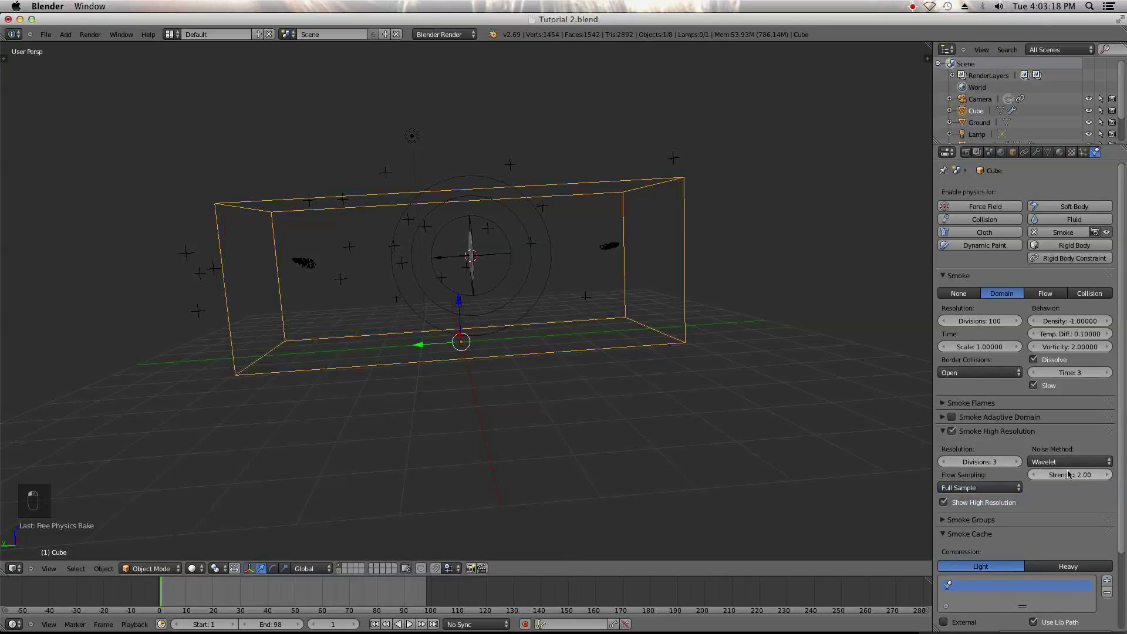
left_click(45, 34)
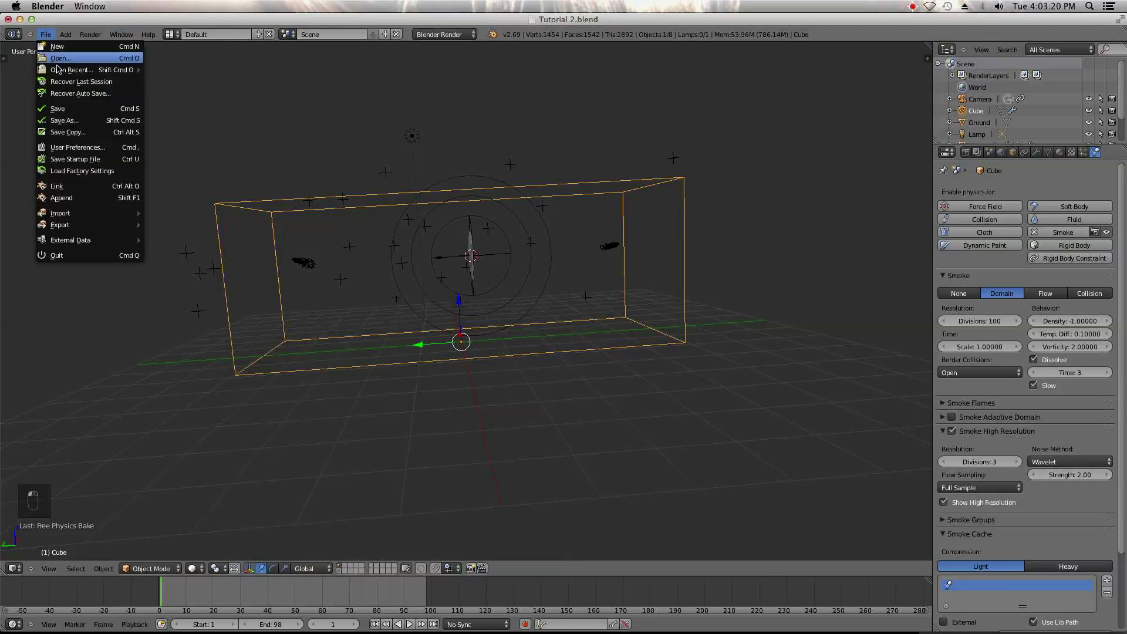
left_click(67, 107)
- Set the smoke's high-resolution noise strength to 3.00 and save the file
left_click(1066, 474)
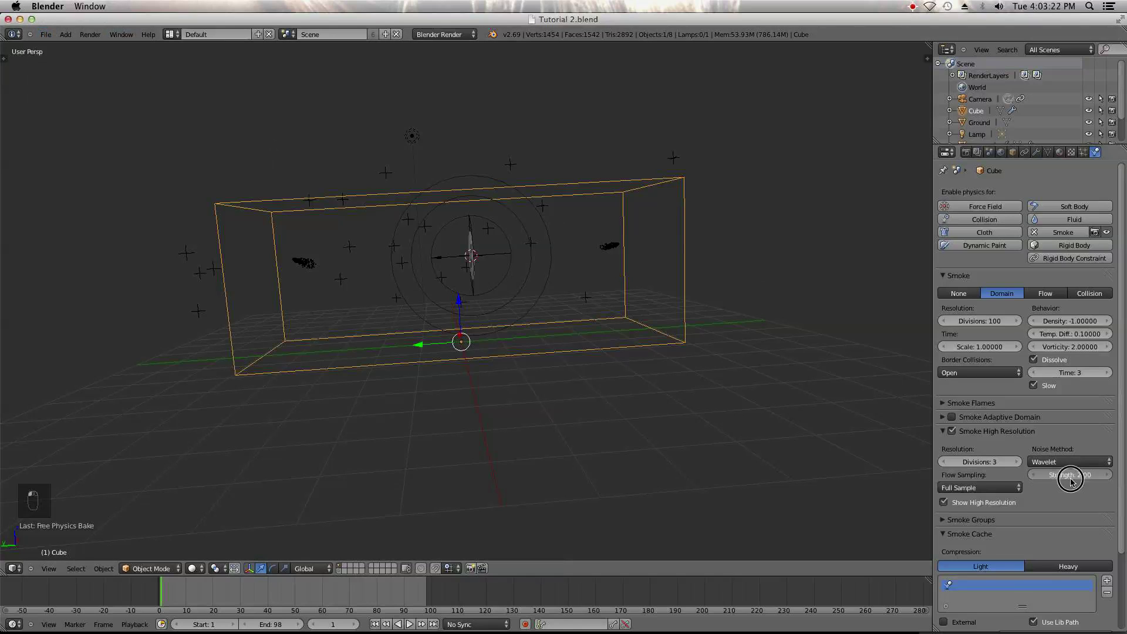
type("3")
key("Return")
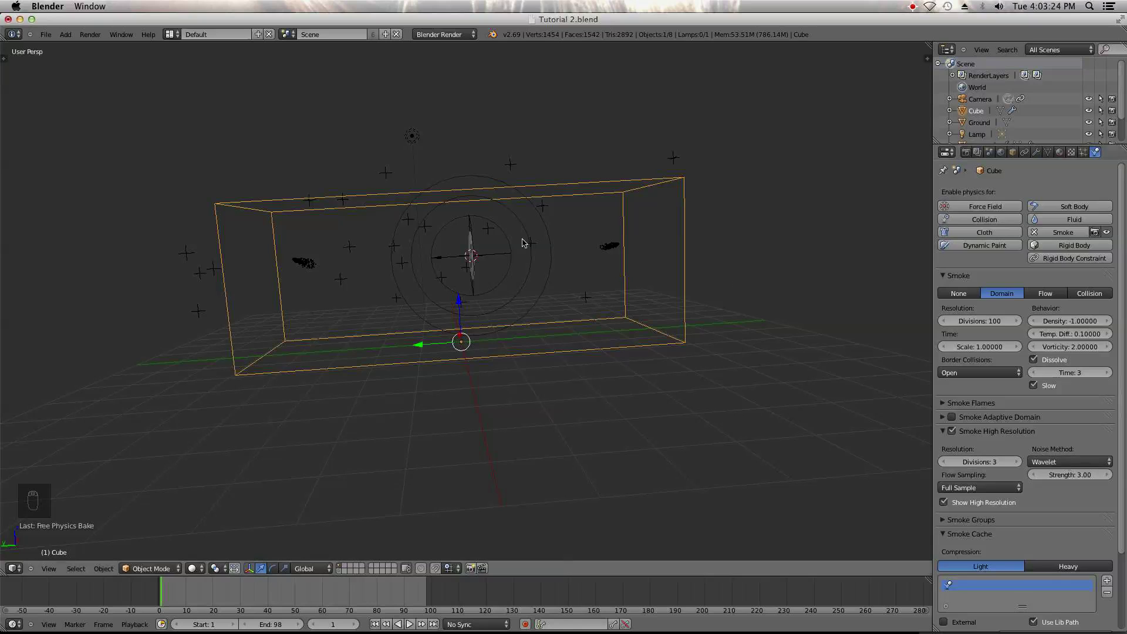
left_click(47, 35)
left_click(65, 109)
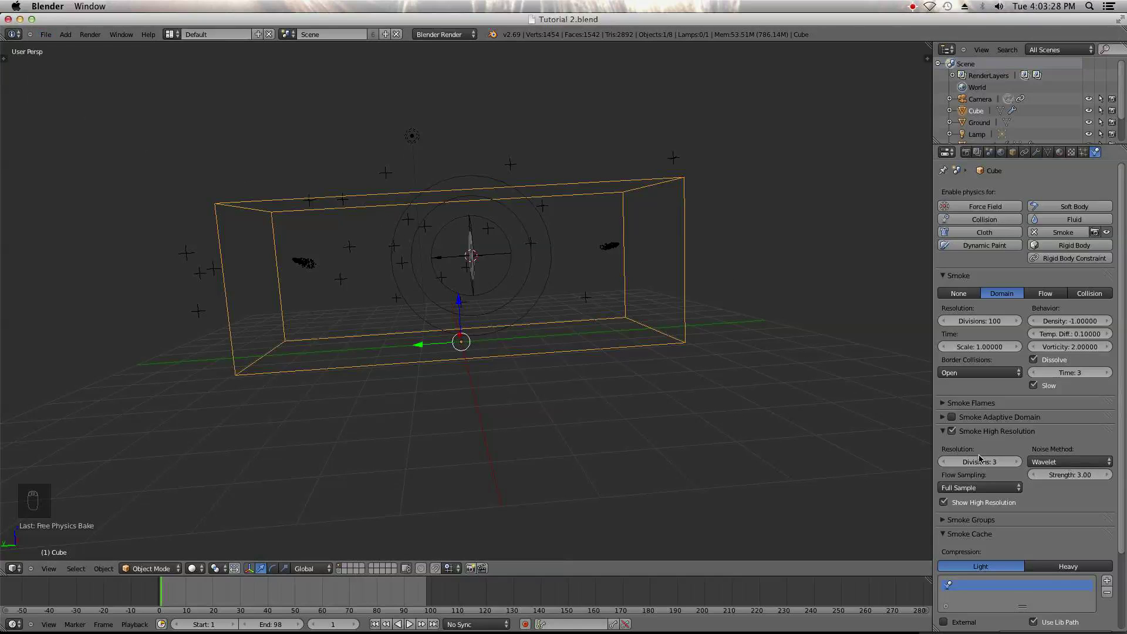
- Bake the Cube domain's smoke simulation and preview the baked smoke, stopping at frame 25
scroll(1010, 558, "down", 3)
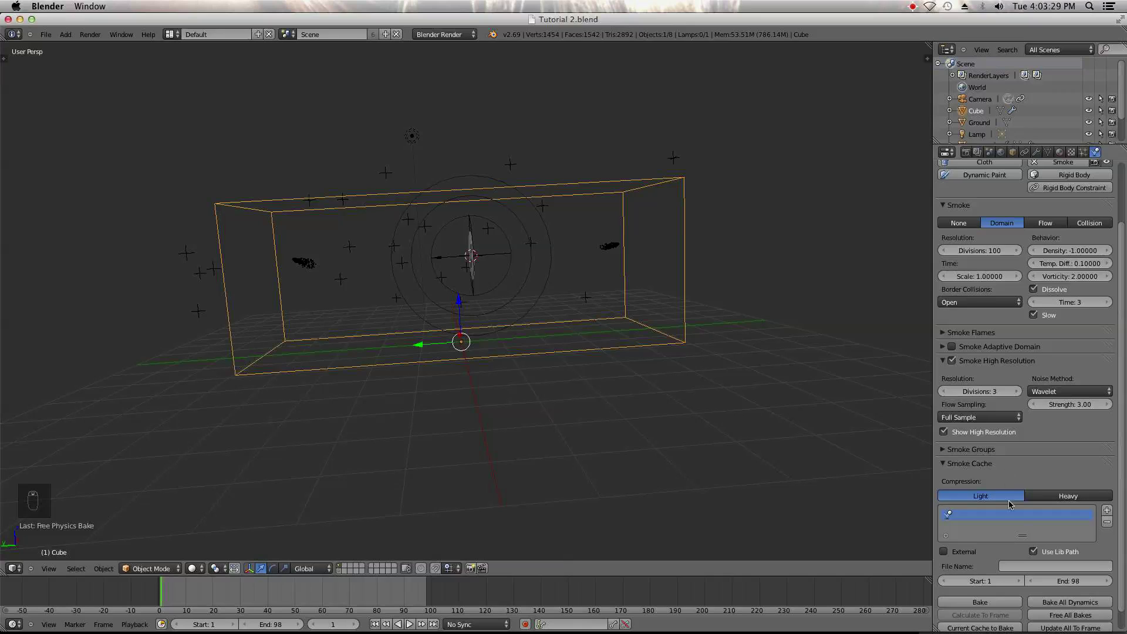
left_click(988, 604)
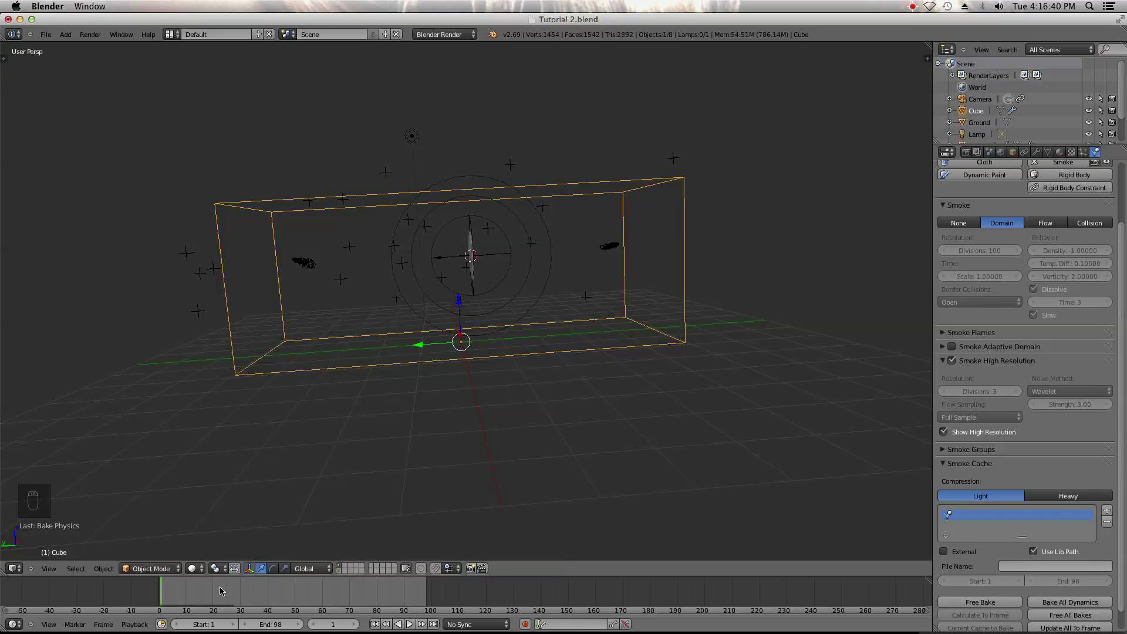
left_click_drag(193, 591, 207, 593)
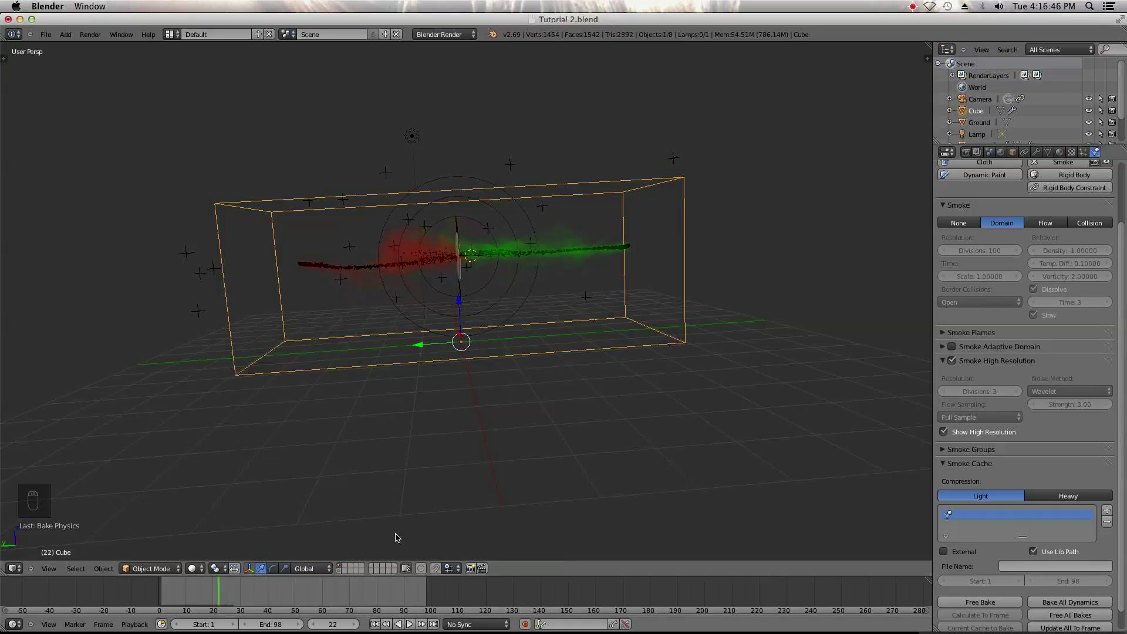
key("alt+a")
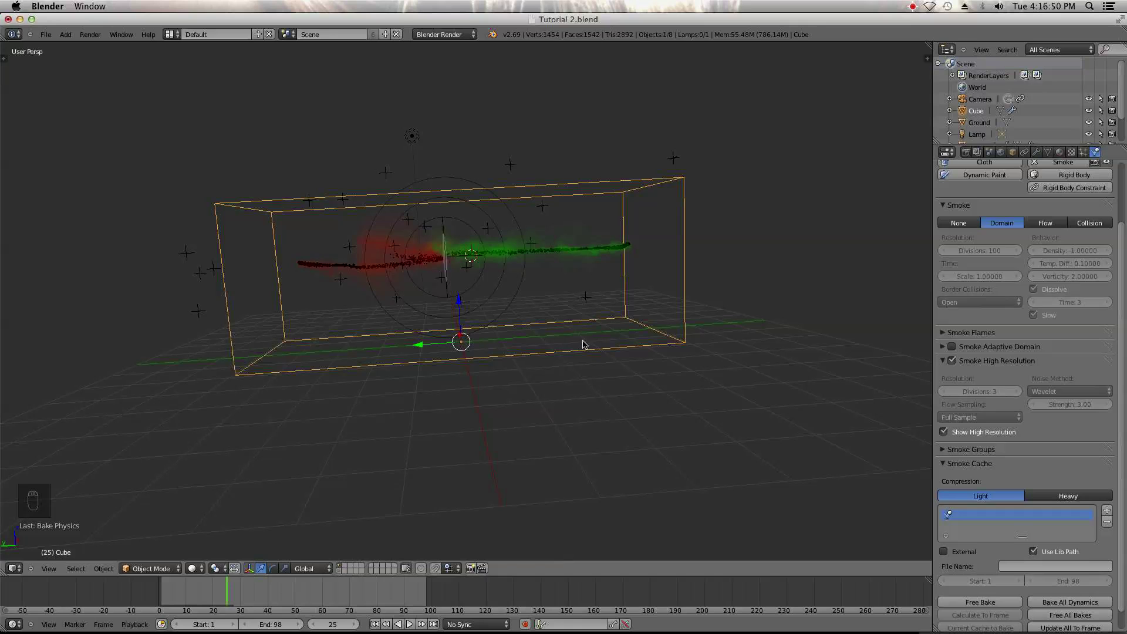
- Compare the smoke with Smoke High Resolution on and off, leave it off, and save the file in camera view
middle_click_drag(655, 345, 552, 266)
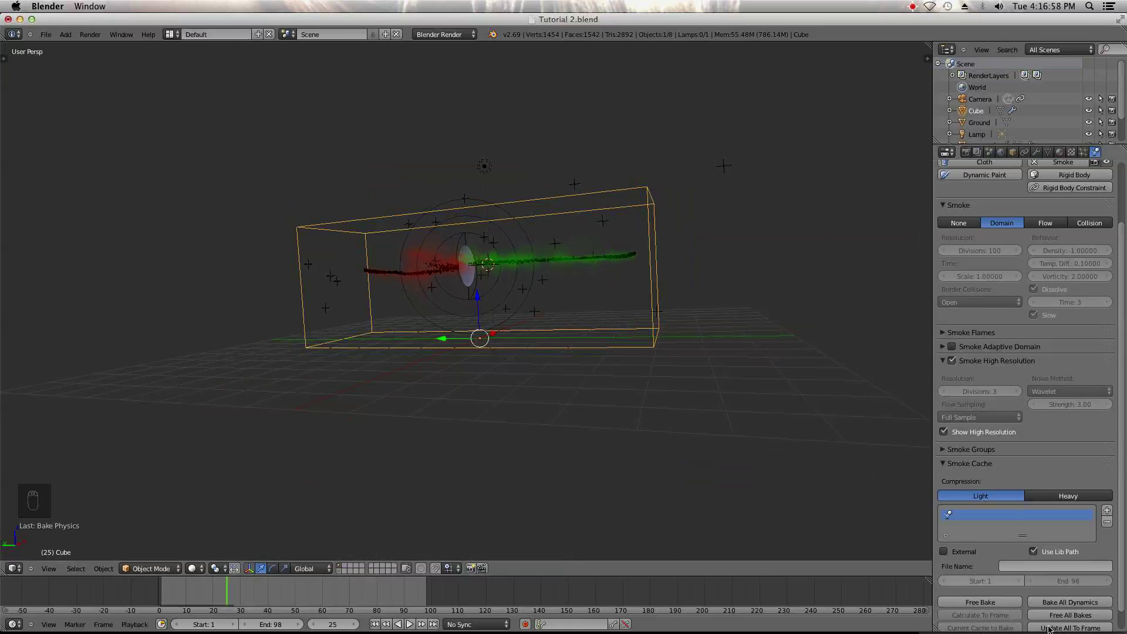
left_click(952, 361)
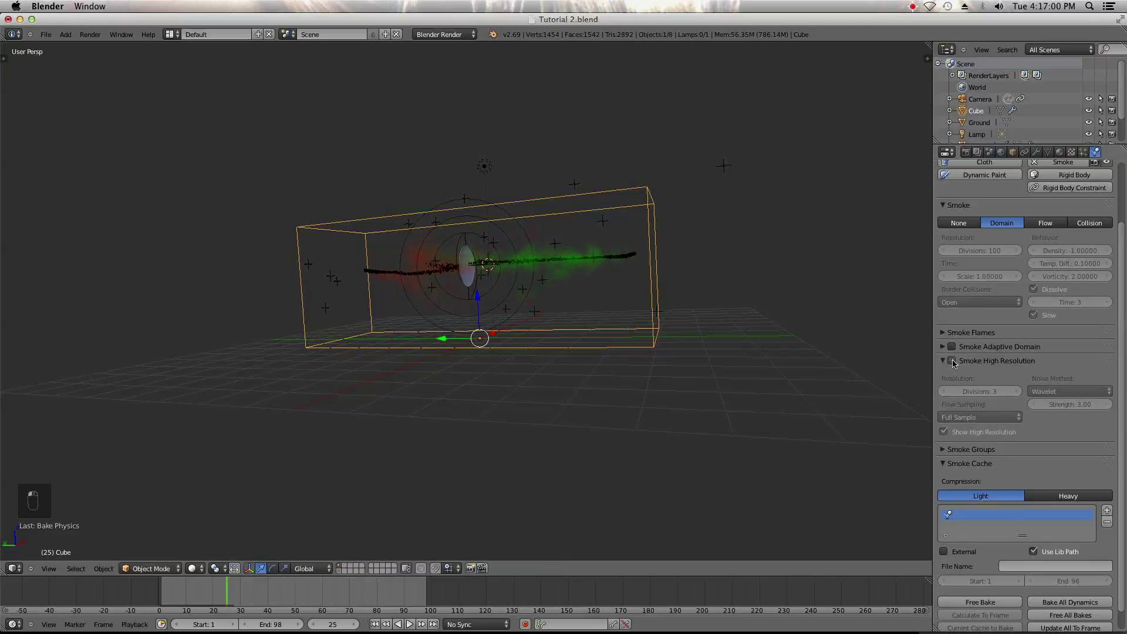
left_click(952, 361)
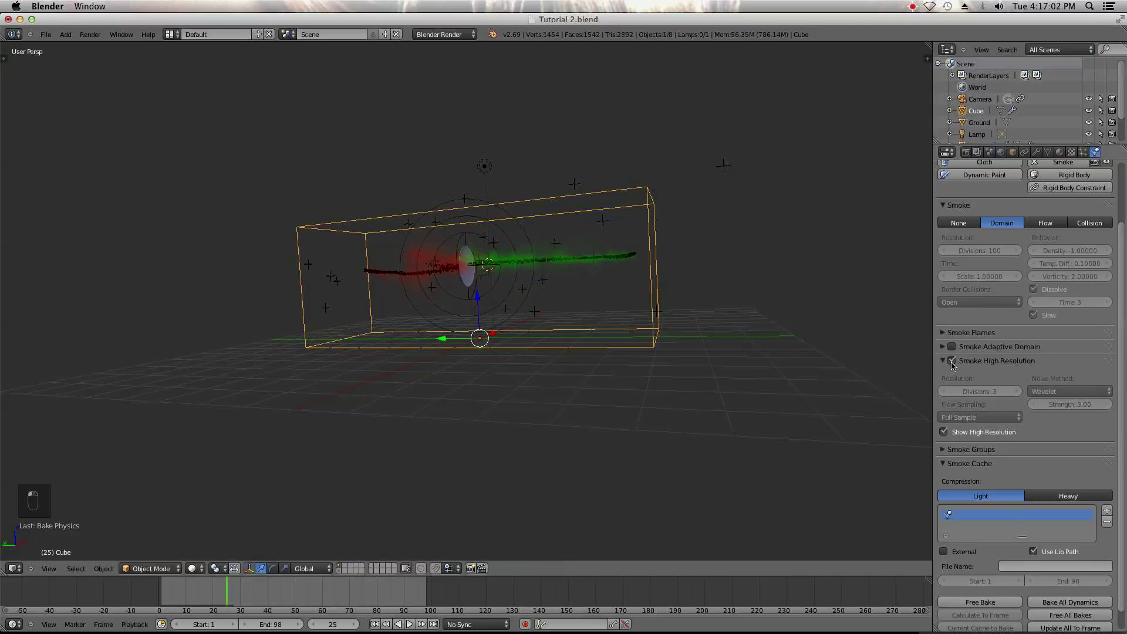
left_click(952, 361)
middle_click_drag(716, 340, 863, 378)
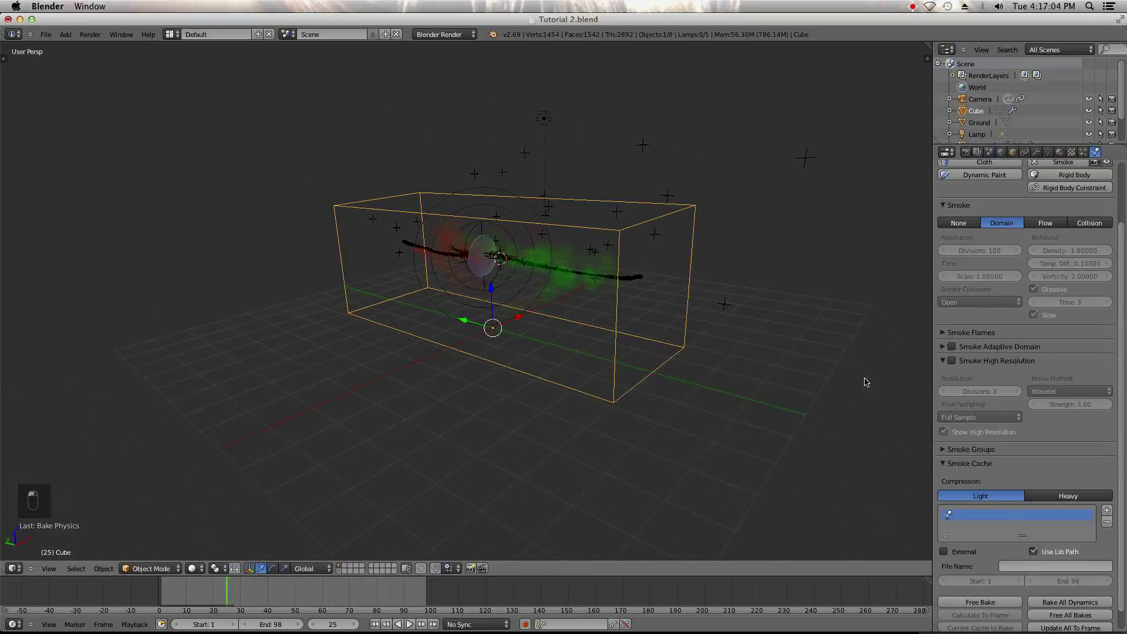
middle_click_drag(757, 381, 712, 387)
key("KP_0")
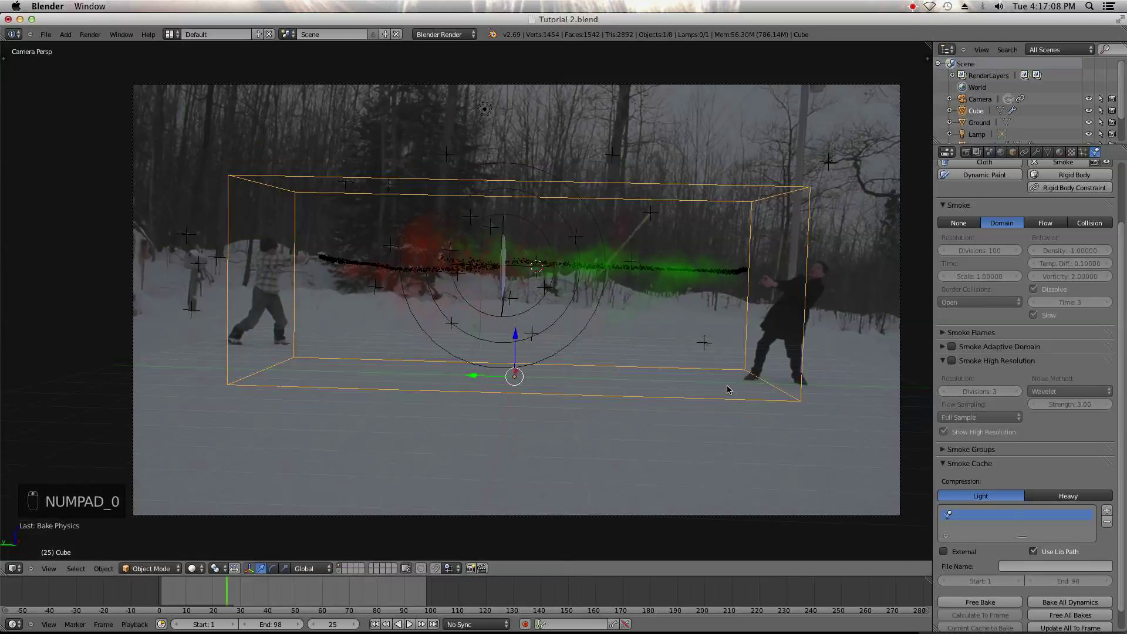
left_click(45, 34)
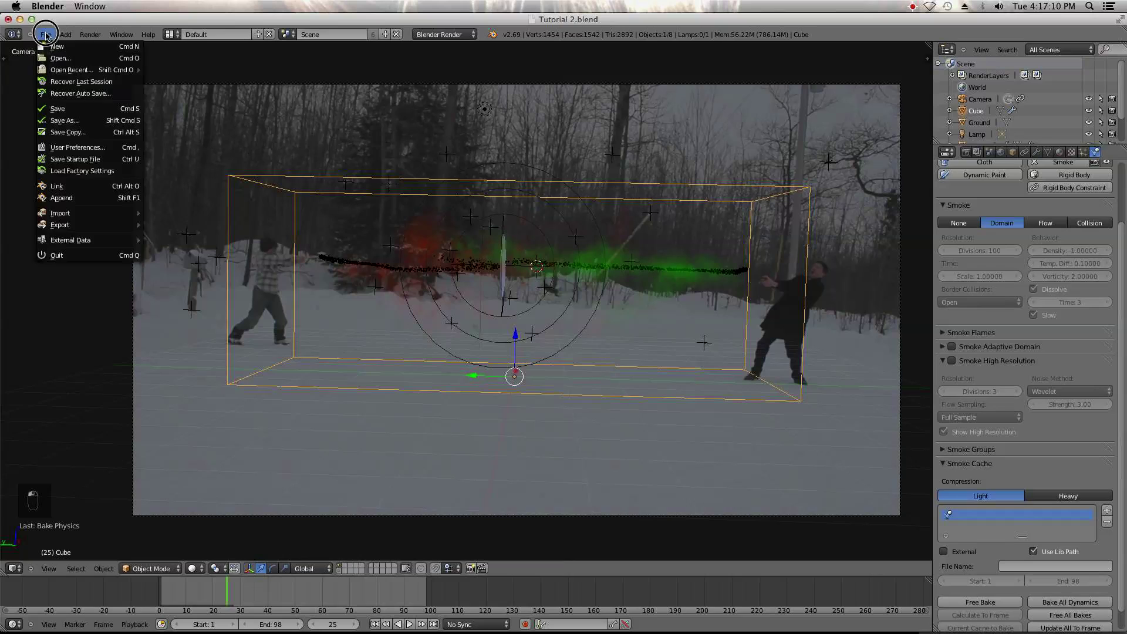
left_click(69, 108)
- Duplicate both wand-tip emitters in place and move the copies to layer 11
right_click(485, 110)
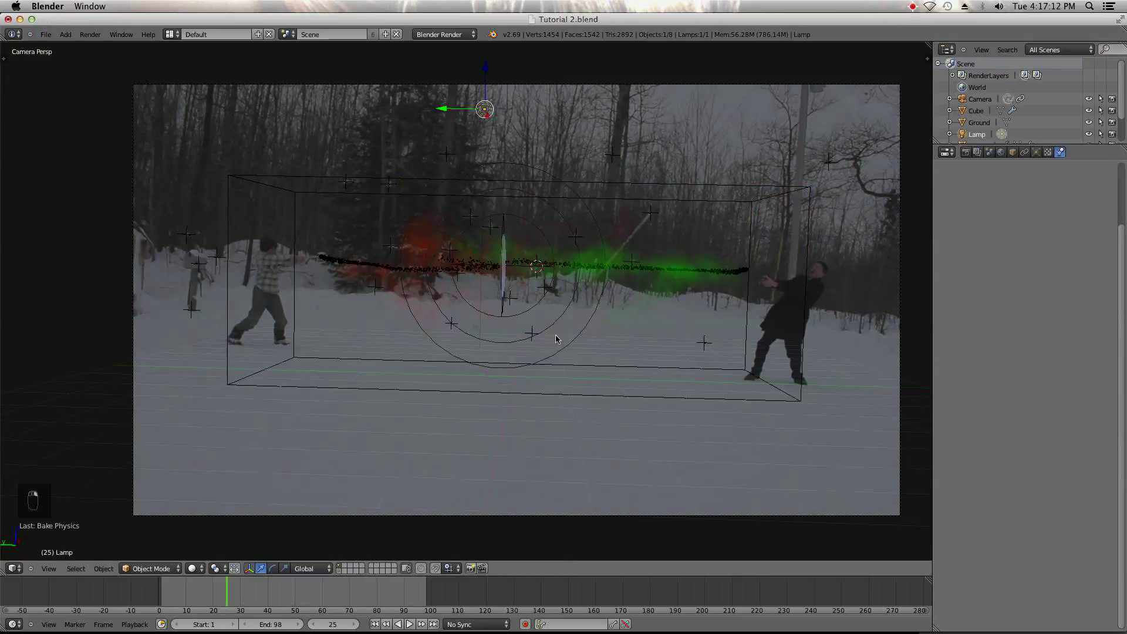
right_click(368, 264)
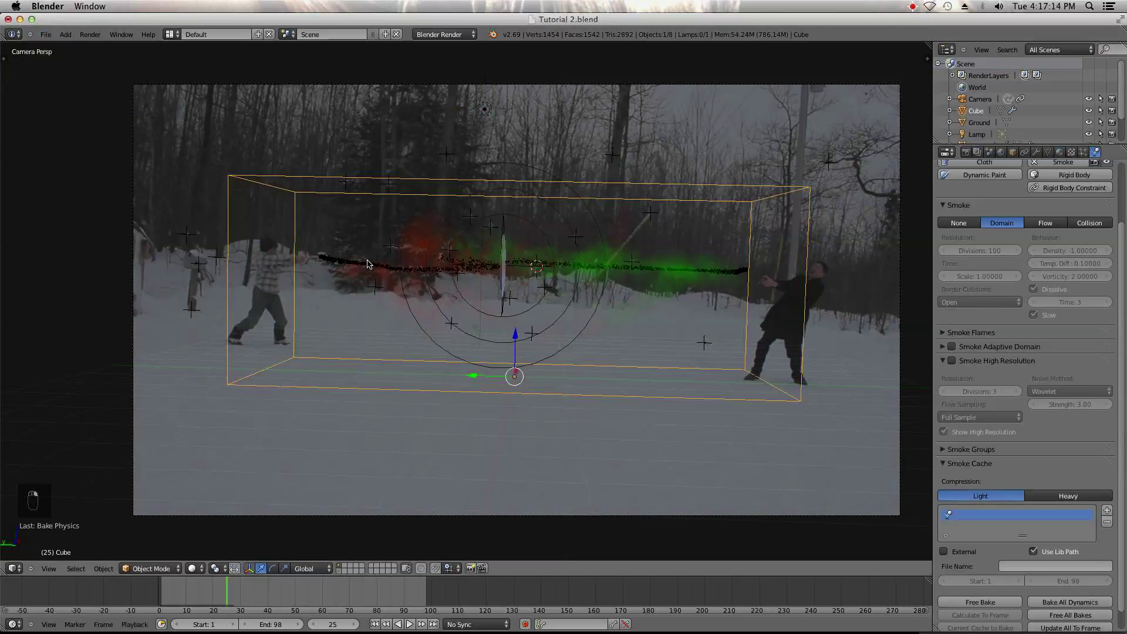
right_click(326, 267)
right_click(740, 276)
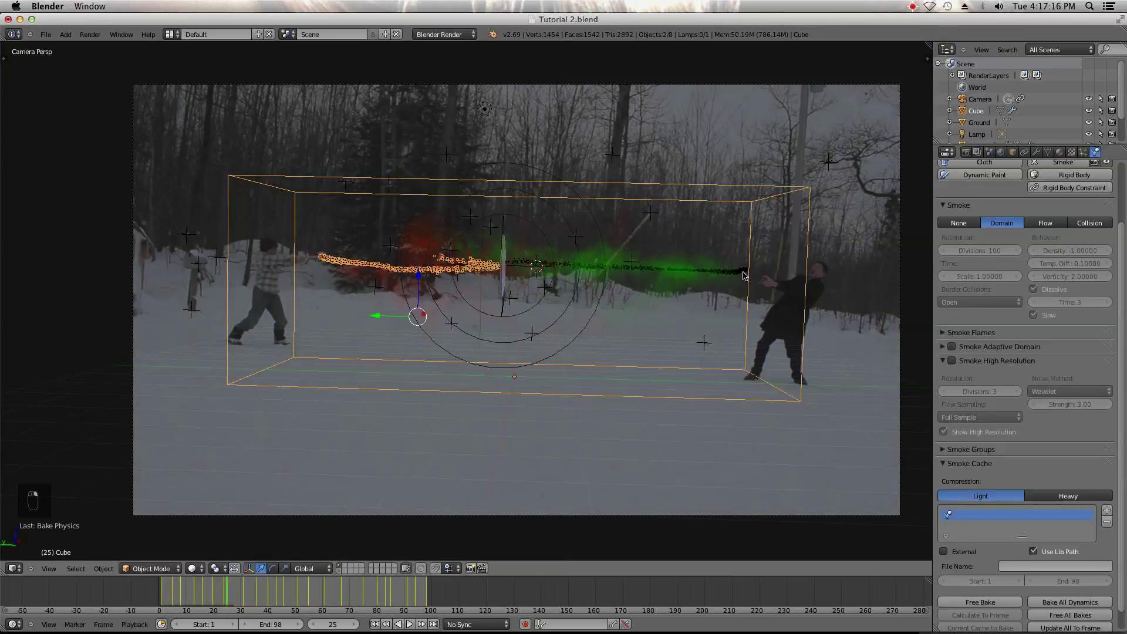
right_click(744, 274)
right_click(323, 262)
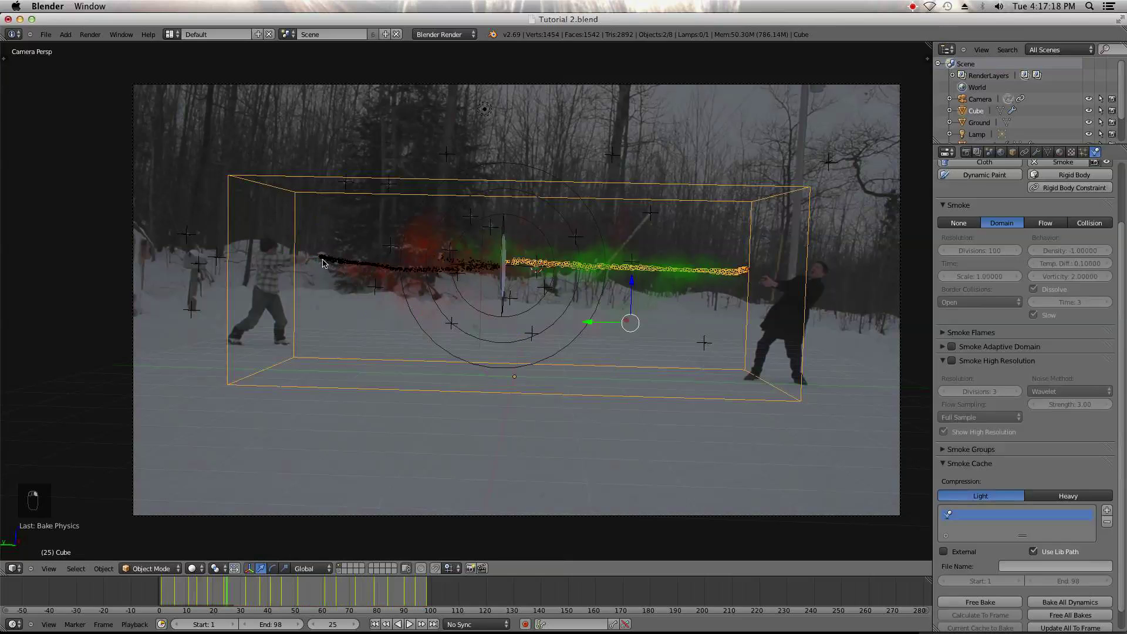
right_click(324, 259, "shift")
key("b")
middle_click_drag(177, 121, 486, 195)
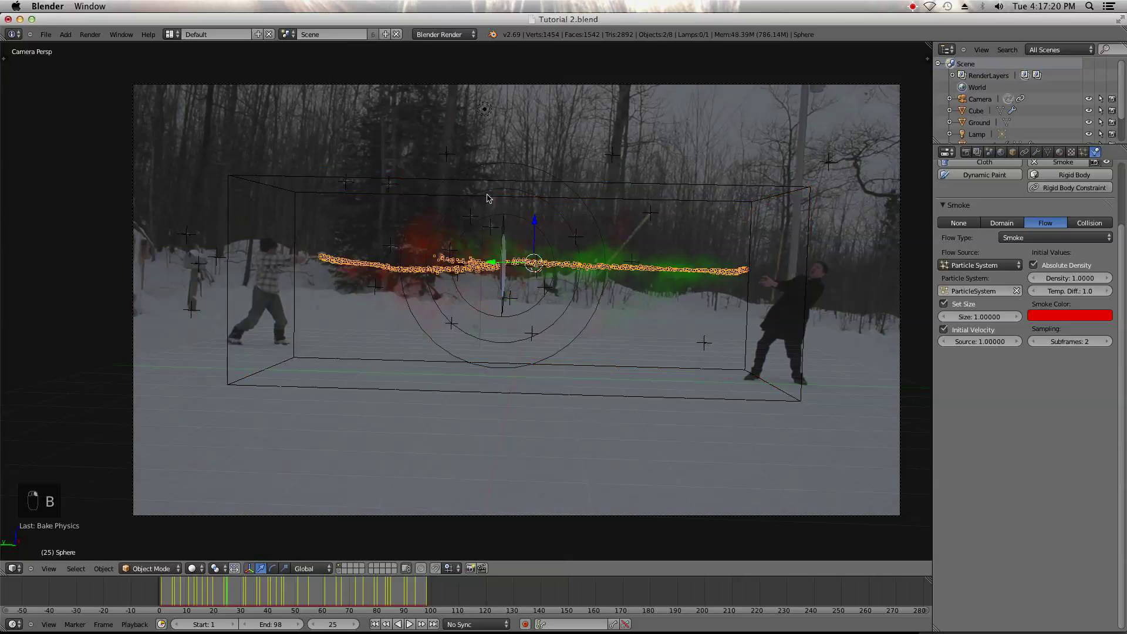
key("shift+d")
right_click(677, 284)
key("m")
left_click(771, 311)
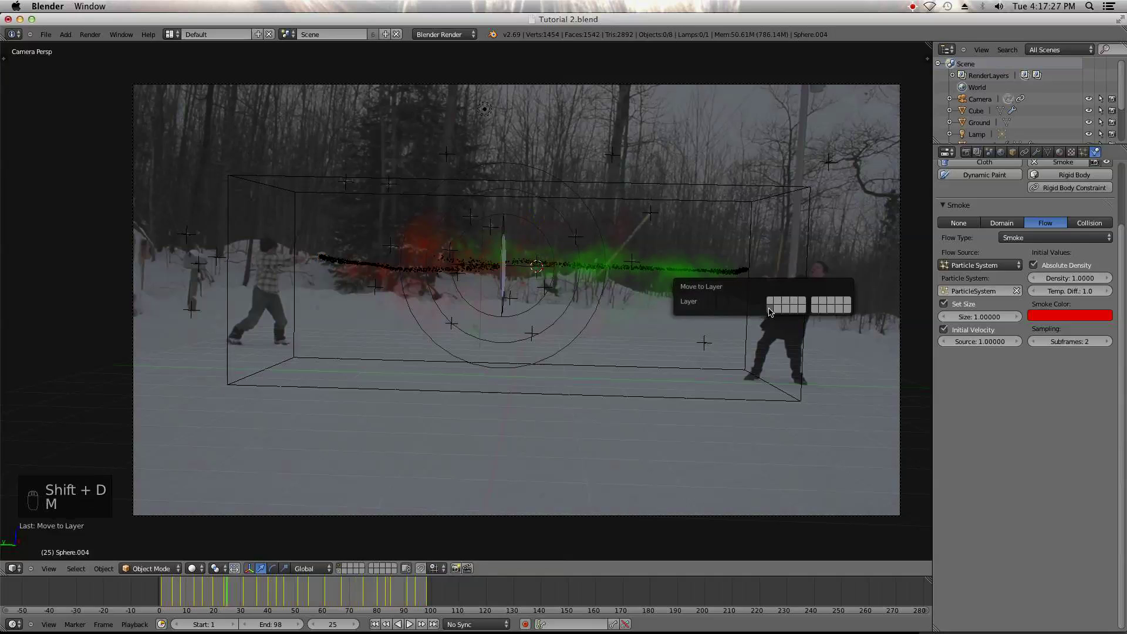
- Inspect the copied emitters on layer 11 at the first frame and switch back to layer 1
left_click(339, 571)
mouse_move(229, 595)
left_mouse_down()
mouse_move(258, 595)
mouse_move(241, 596)
left_mouse_up()
left_click(375, 624)
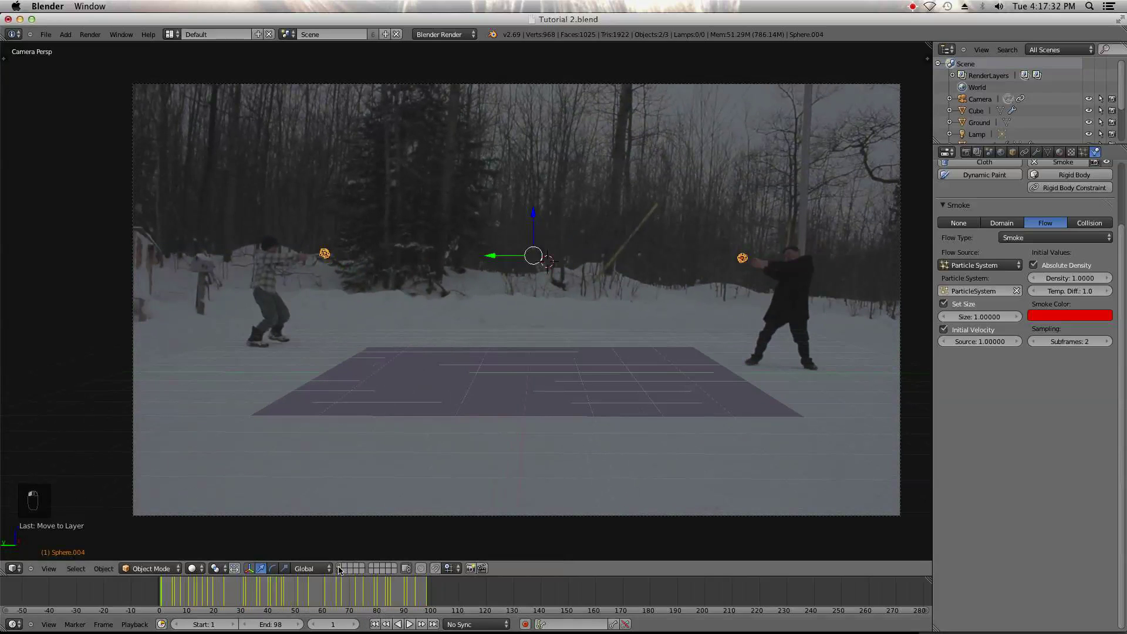
left_click(341, 566)
right_click(534, 283)
right_click(541, 261)
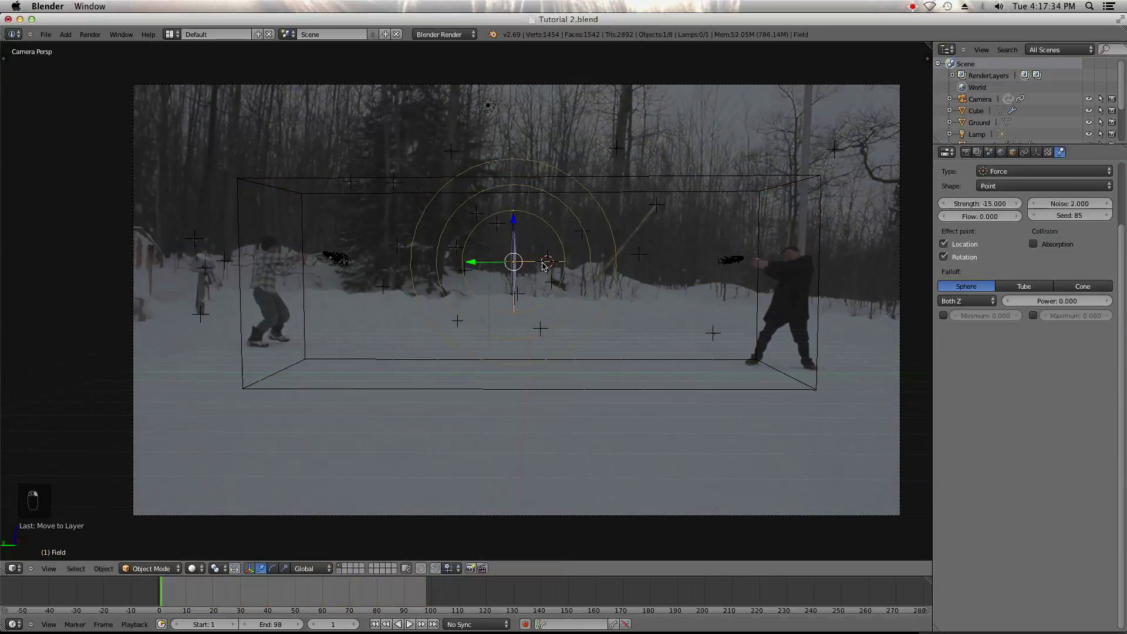
scroll(492, 283, "up", 5)
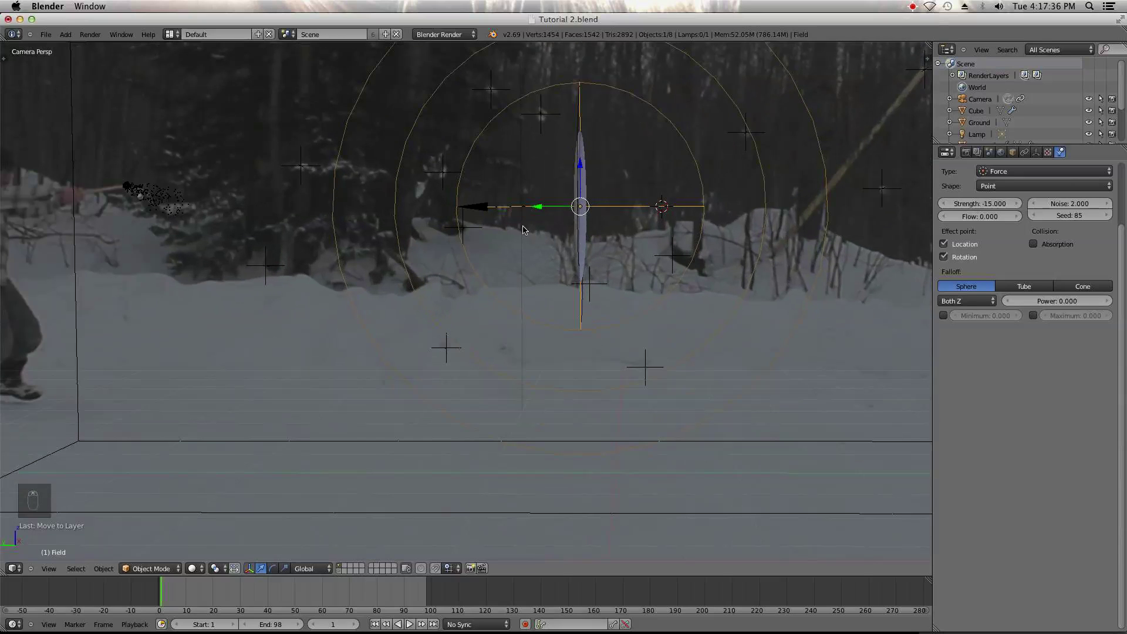
right_click(626, 209, "shift")
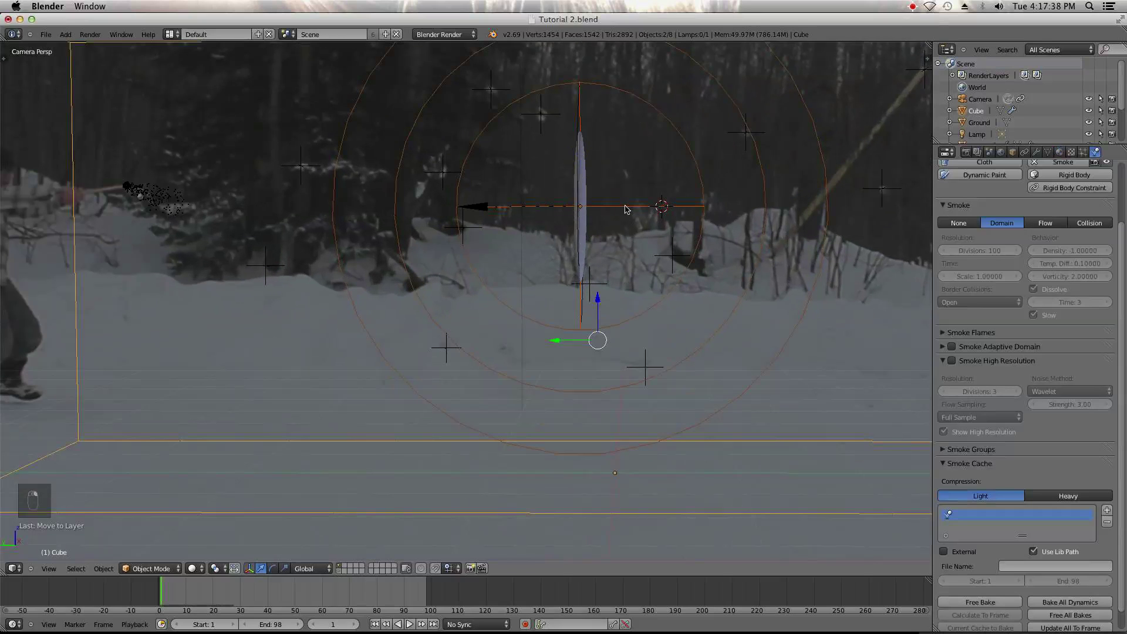
key("a")
key("a")
- Duplicate the force field between the duelists in place and move the copy to layer 11
scroll(622, 229, "down", 4)
key("b")
middle_click_drag(810, 442, 742, 348)
scroll(741, 348, "down", 4)
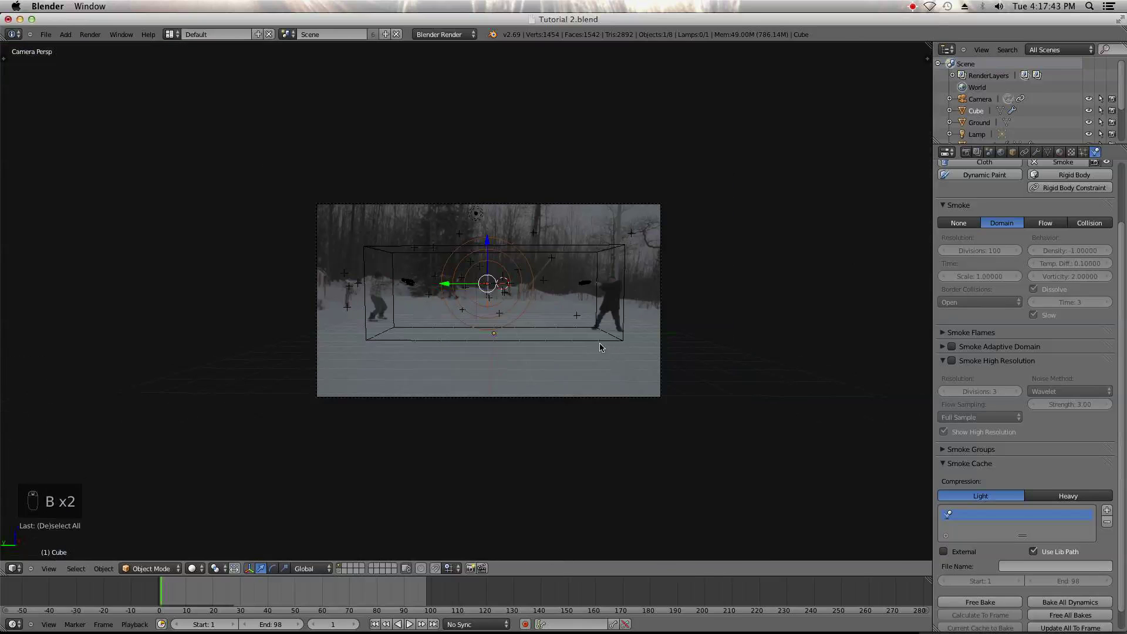
key("g")
right_click(668, 338)
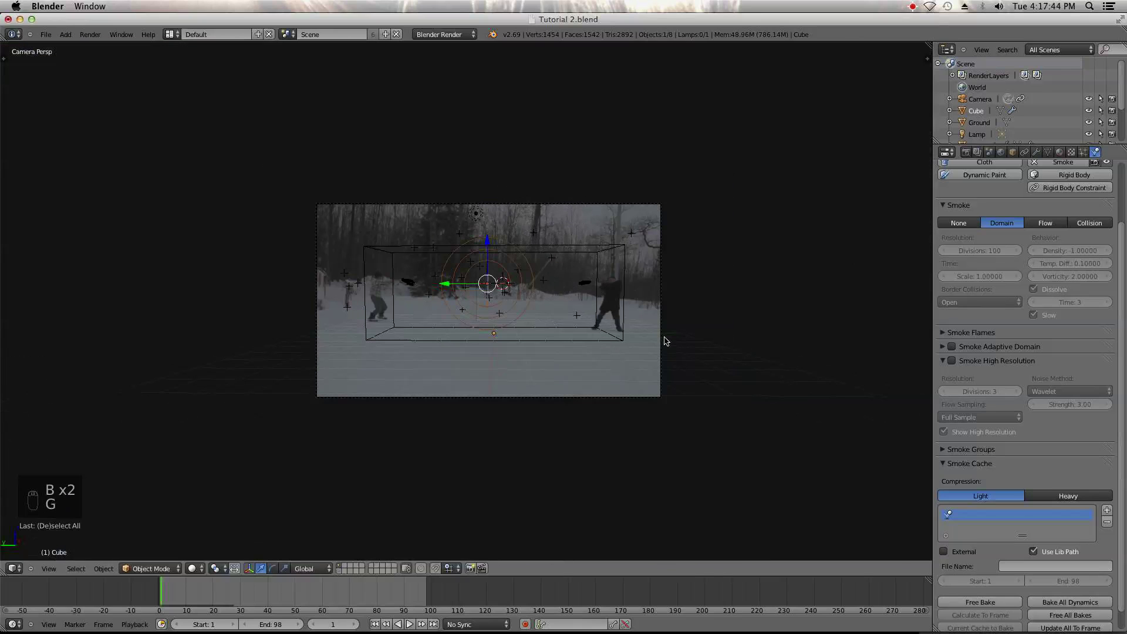
scroll(617, 355, "up", 5)
key("g")
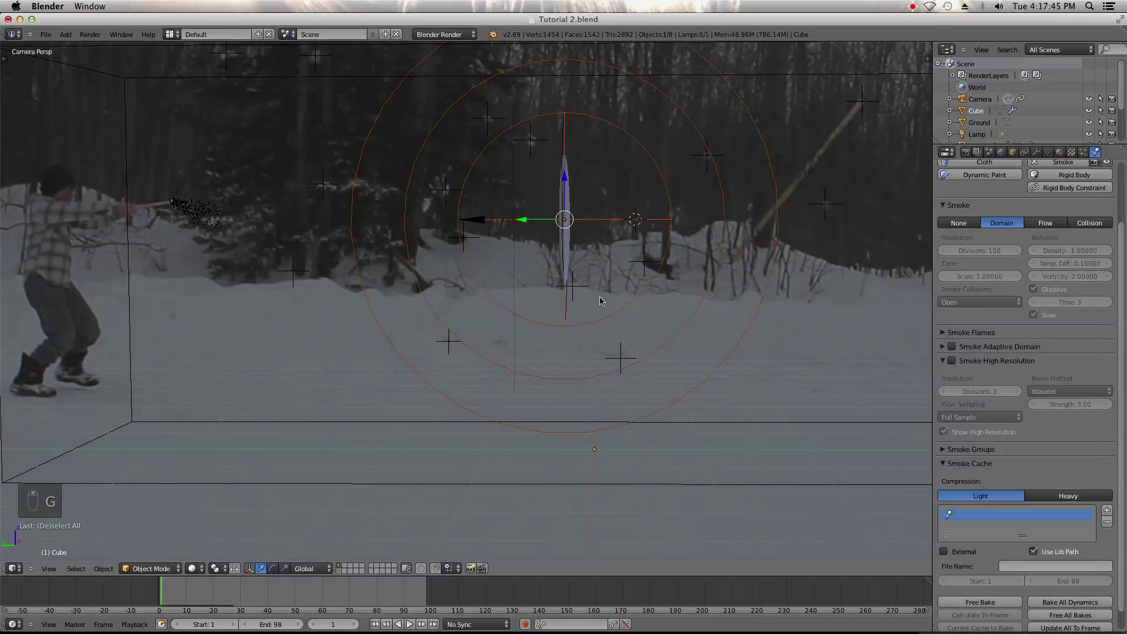
key("shift+d")
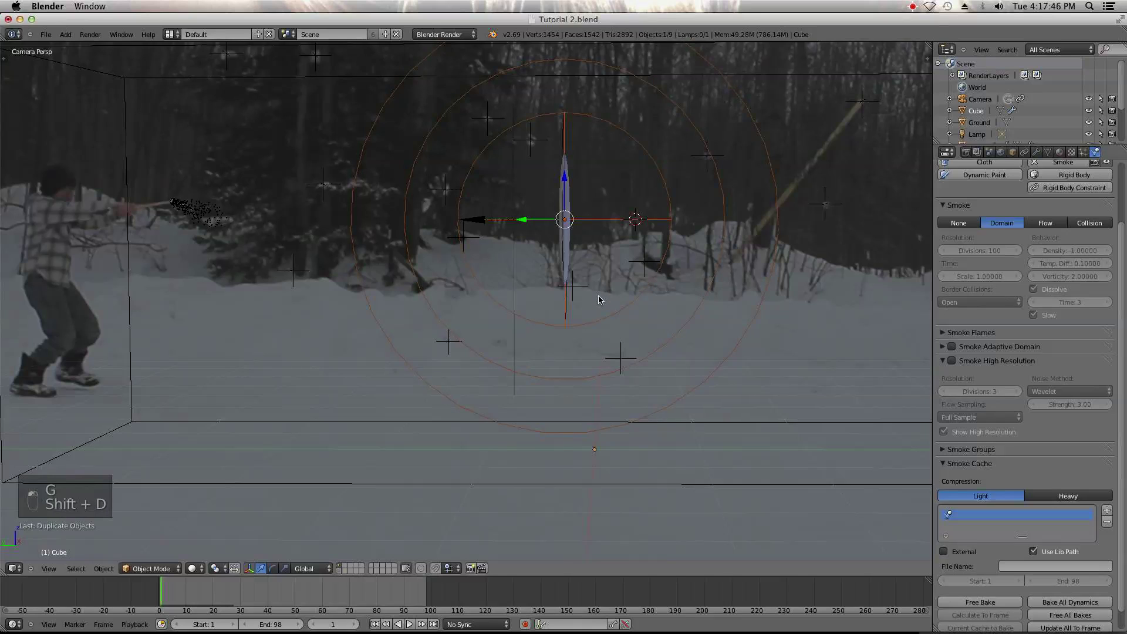
key("m")
left_click(691, 325)
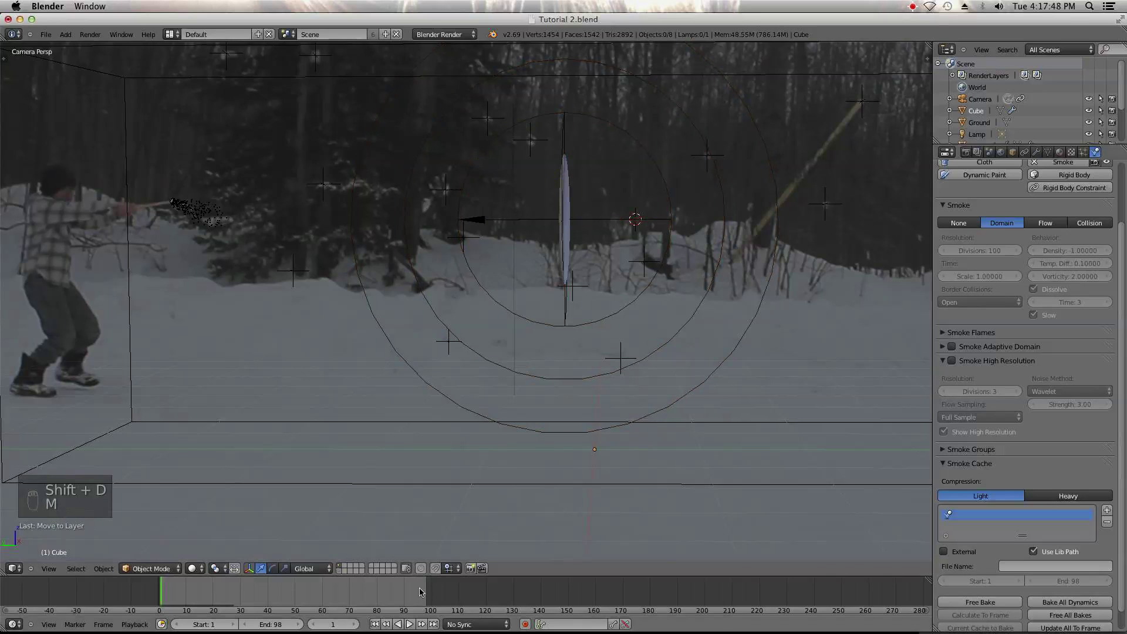
- Duplicate the collision disc at the force field's centre in place and move the copy to layer 11
right_click(568, 238)
right_click(568, 237)
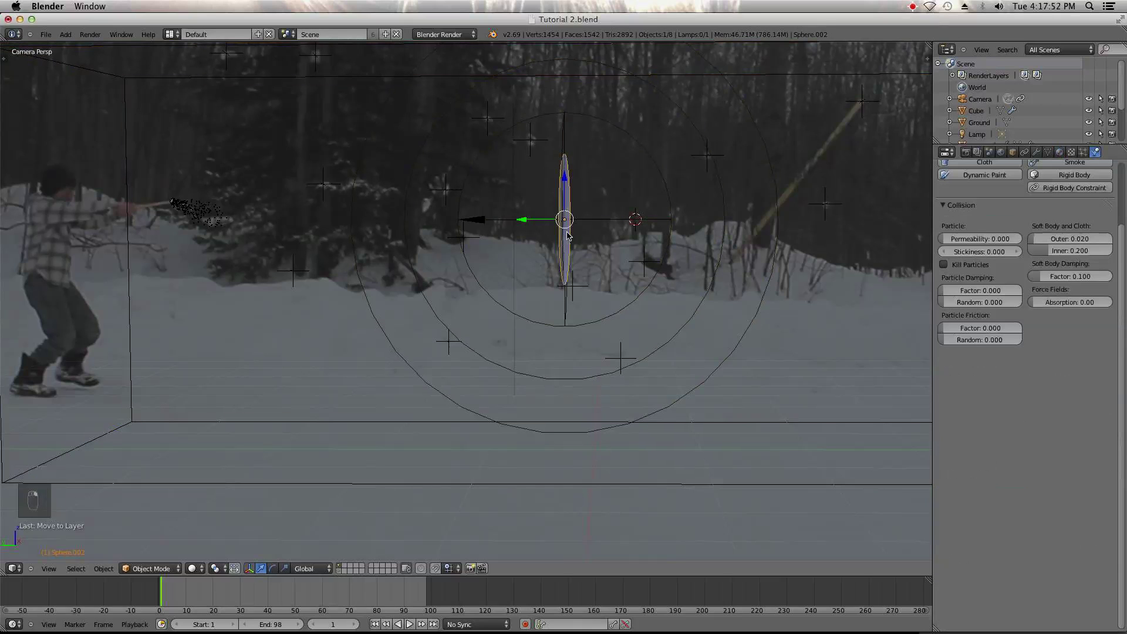
key("shift+d")
left_click(567, 236)
key("super+z")
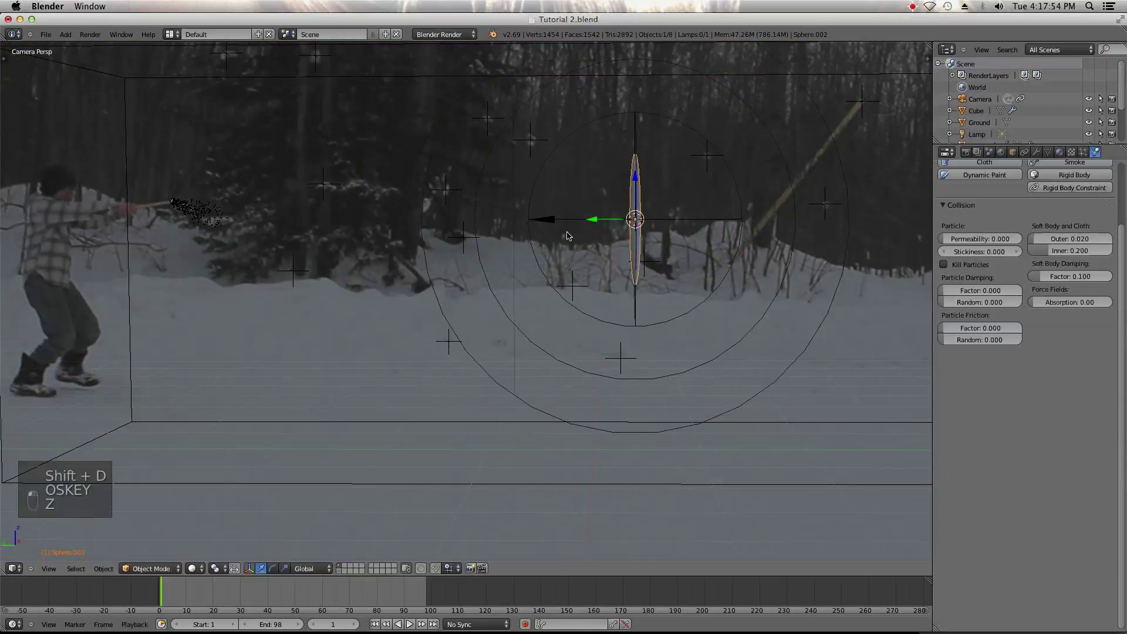
key("shift+d")
left_click(584, 327)
key("m")
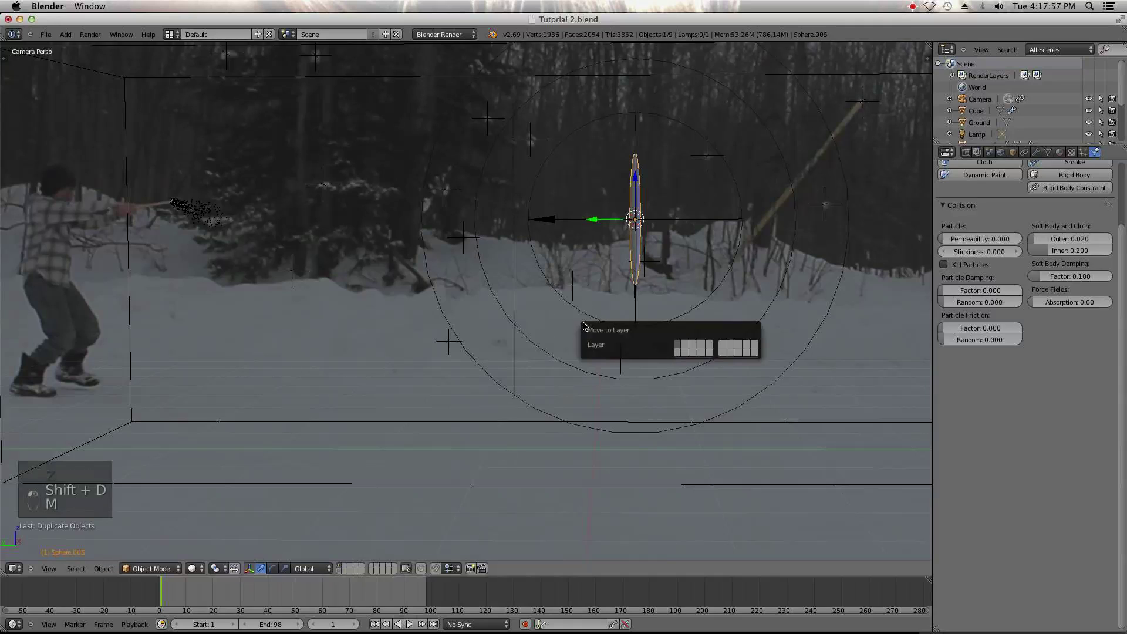
left_click(676, 352)
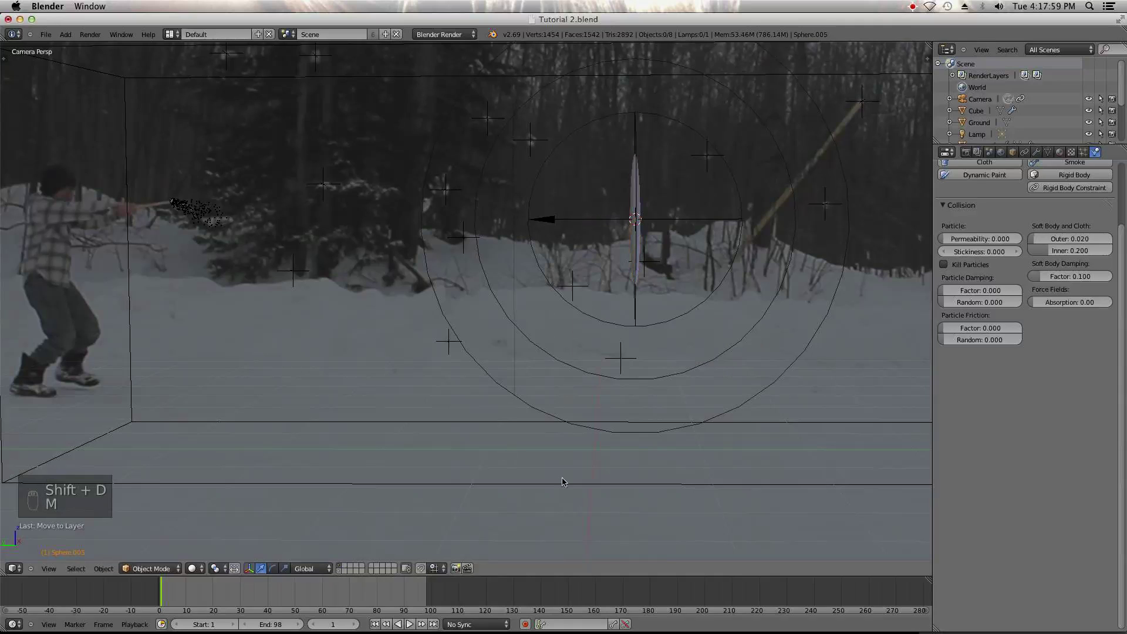
- Show layer 11 and play the animation from the start to check how the copied particle streams meet, stopping around frame 48
left_click(341, 571)
key("Left")
key("Right")
key("Left")
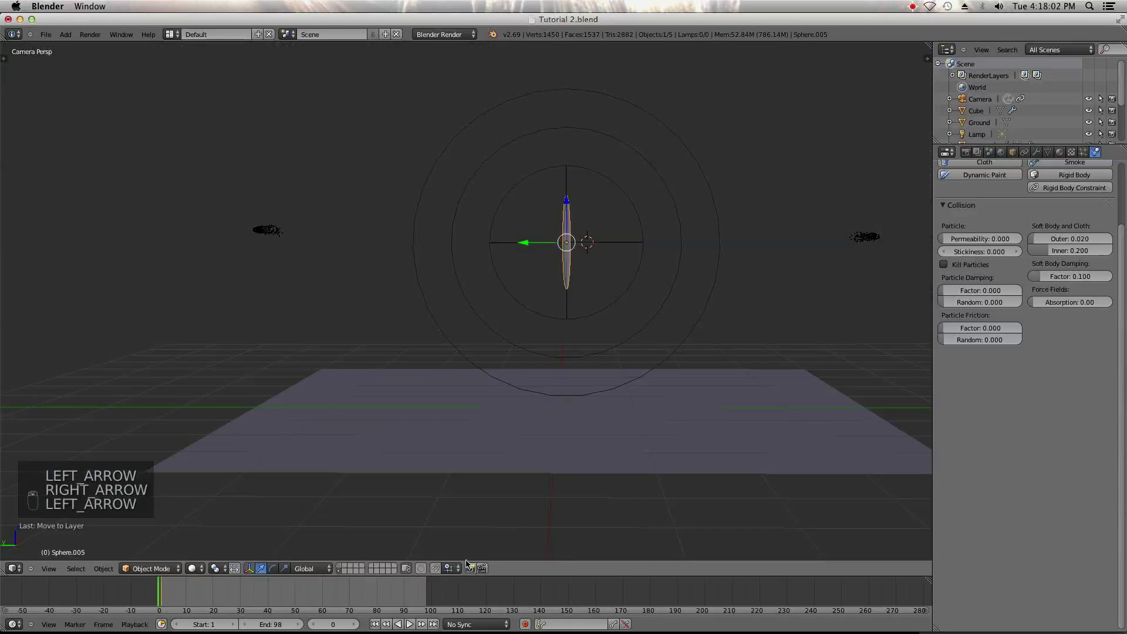
left_click(427, 625)
left_click(410, 625)
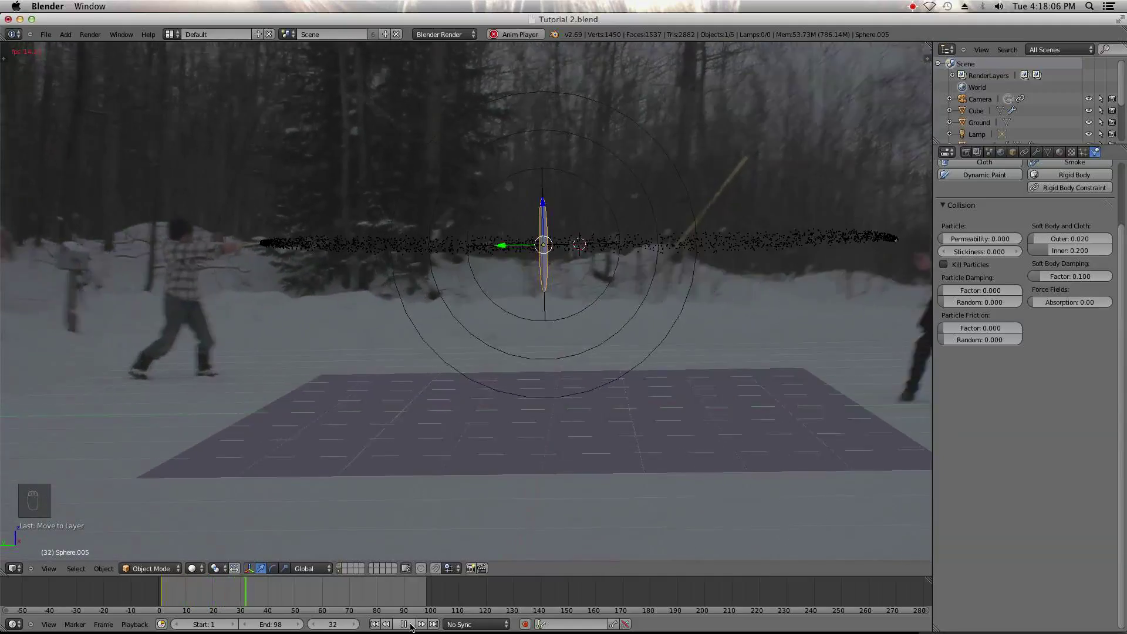
left_click(404, 624)
- Examine the copied force field around the collision disc on layer 11 and its settings
scroll(540, 462, "up", 3)
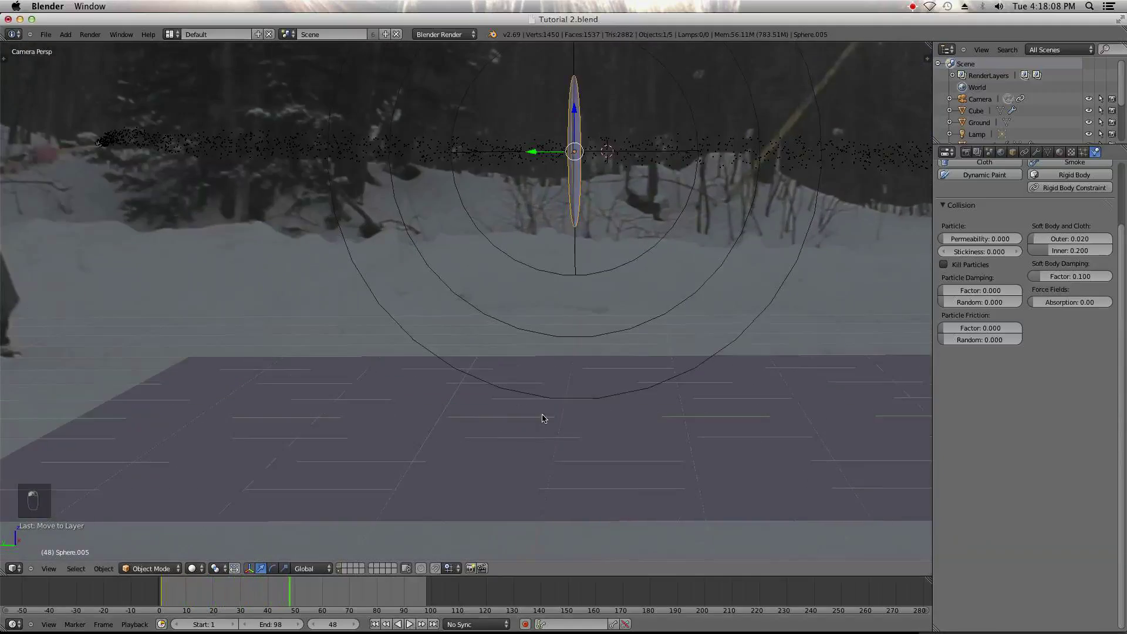
middle_click_drag(574, 329, 573, 268)
right_click(611, 287)
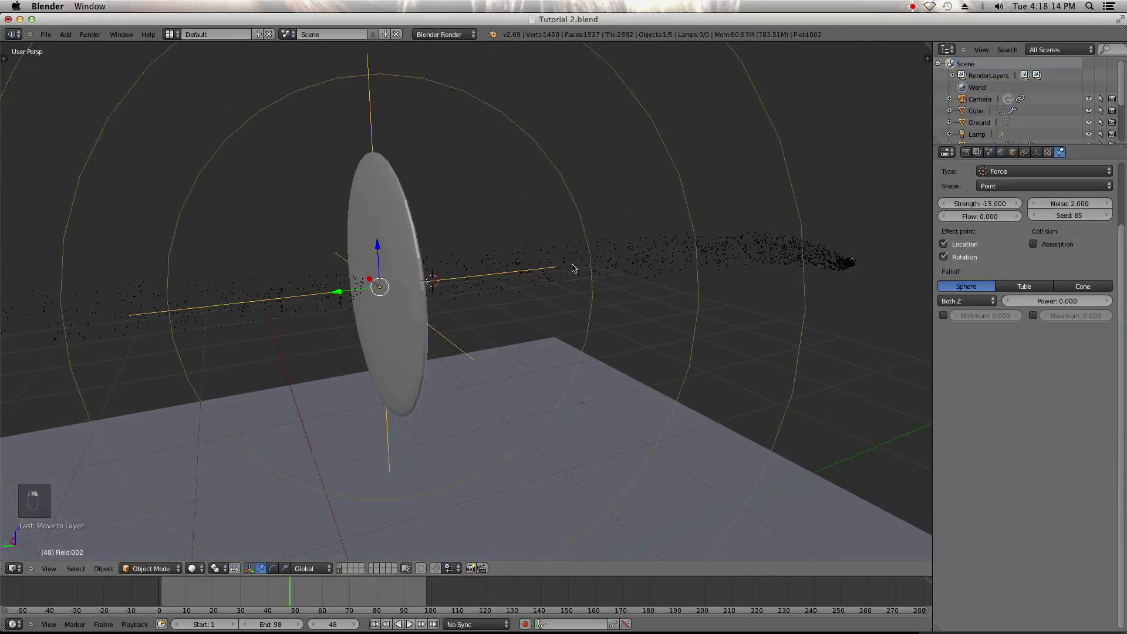
- Duplicate the vortex field from layer 1 in place, move the copy to layer 11 and show that layer
left_click(342, 568, "shift")
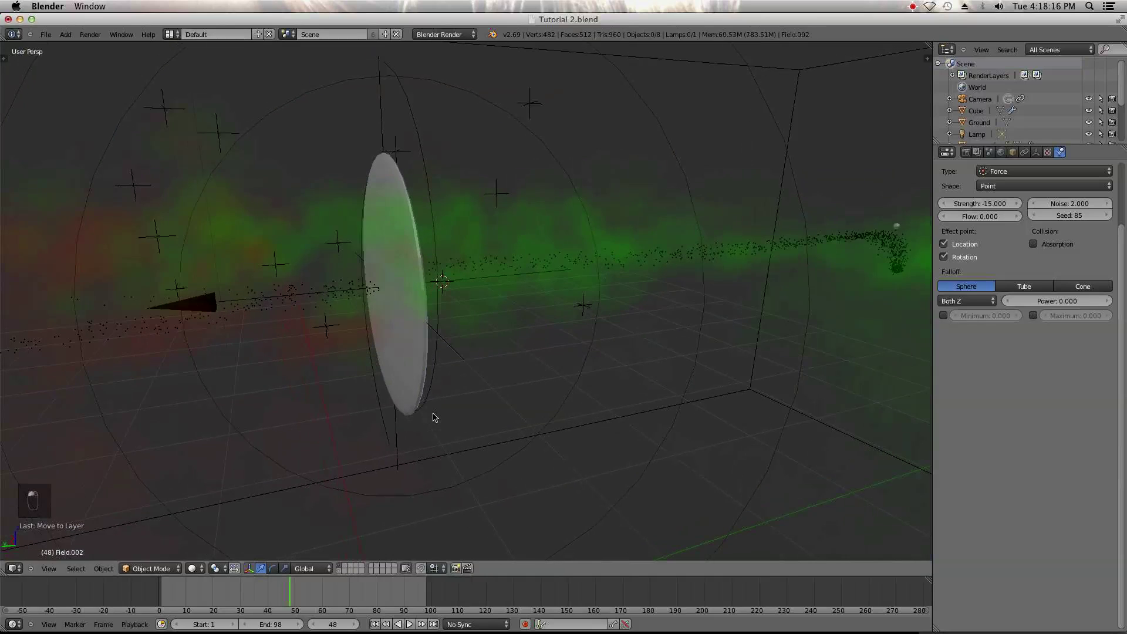
right_click(198, 304)
right_click(203, 305)
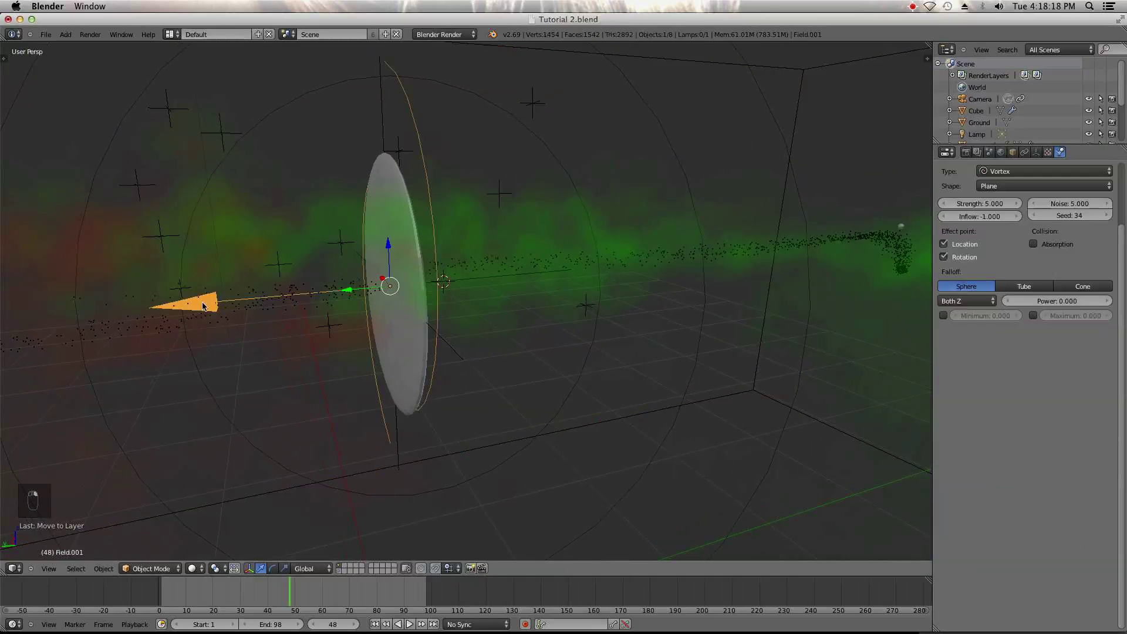
key("shift+d")
right_click(203, 304)
key("m")
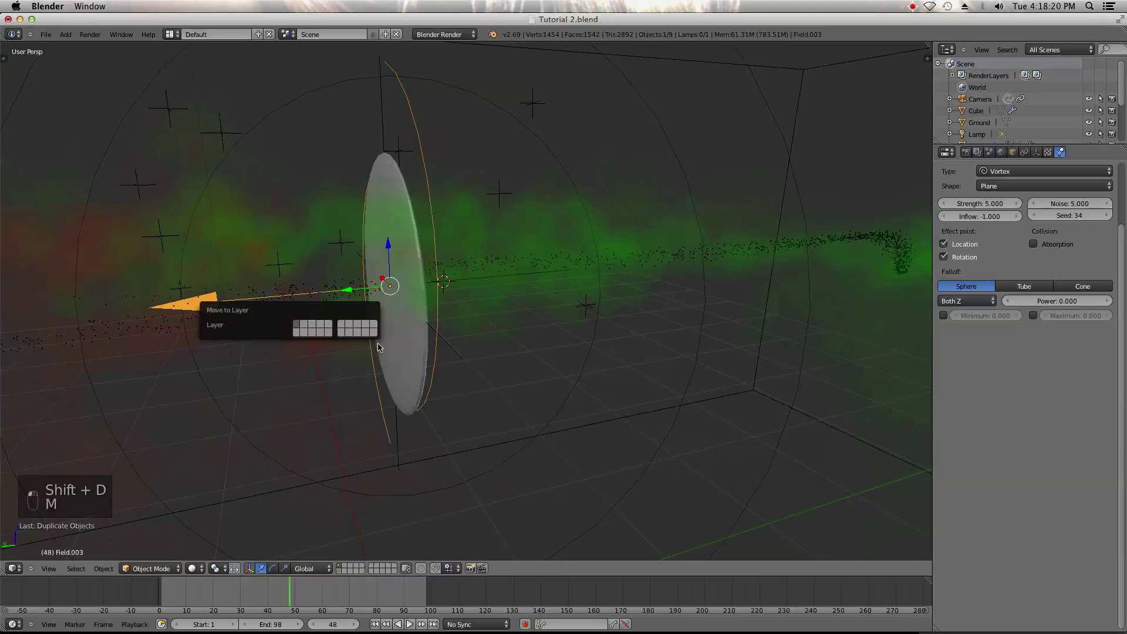
left_click(297, 333)
left_click(344, 567)
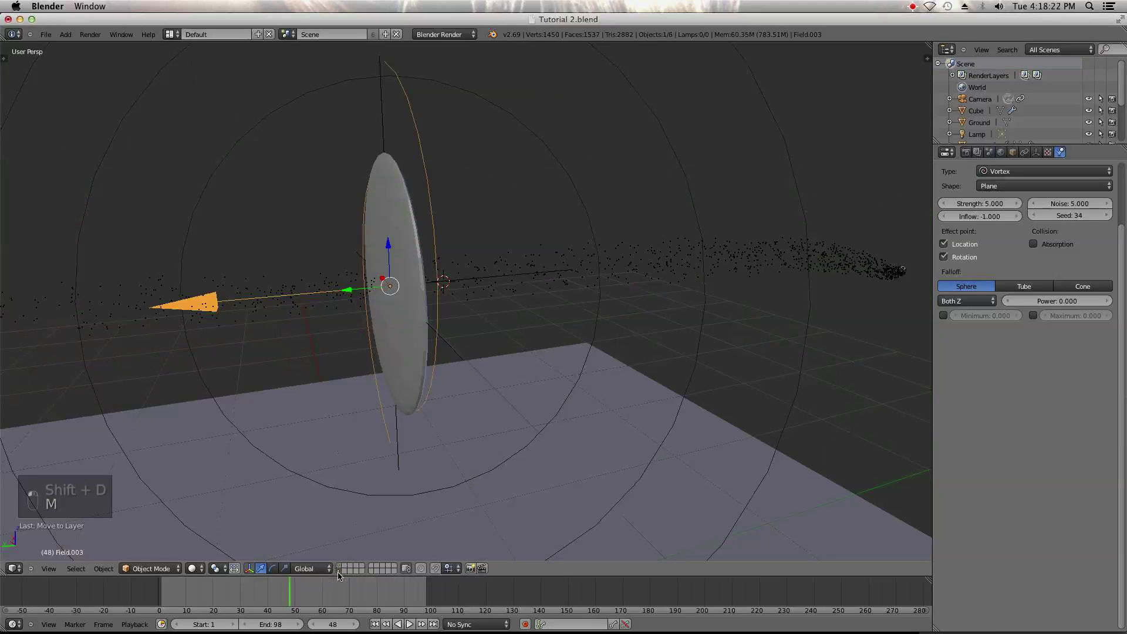
- Clear the selection and select the copied emitter with the green smoke flow on layer 11
key("a")
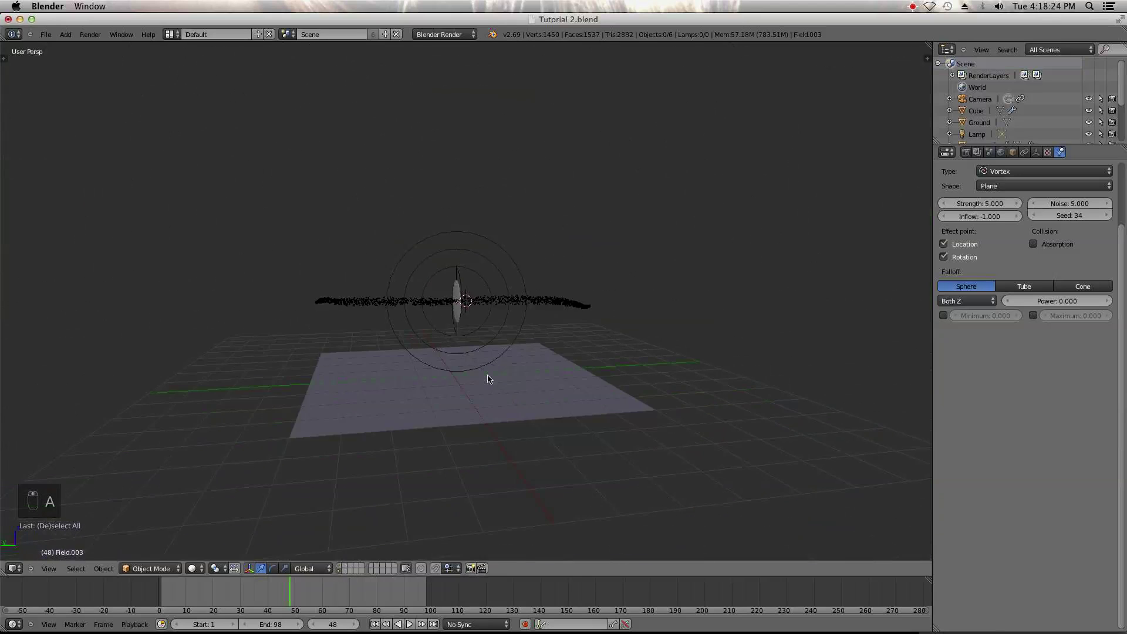
key("KP_1")
middle_click_drag(487, 378, 636, 312)
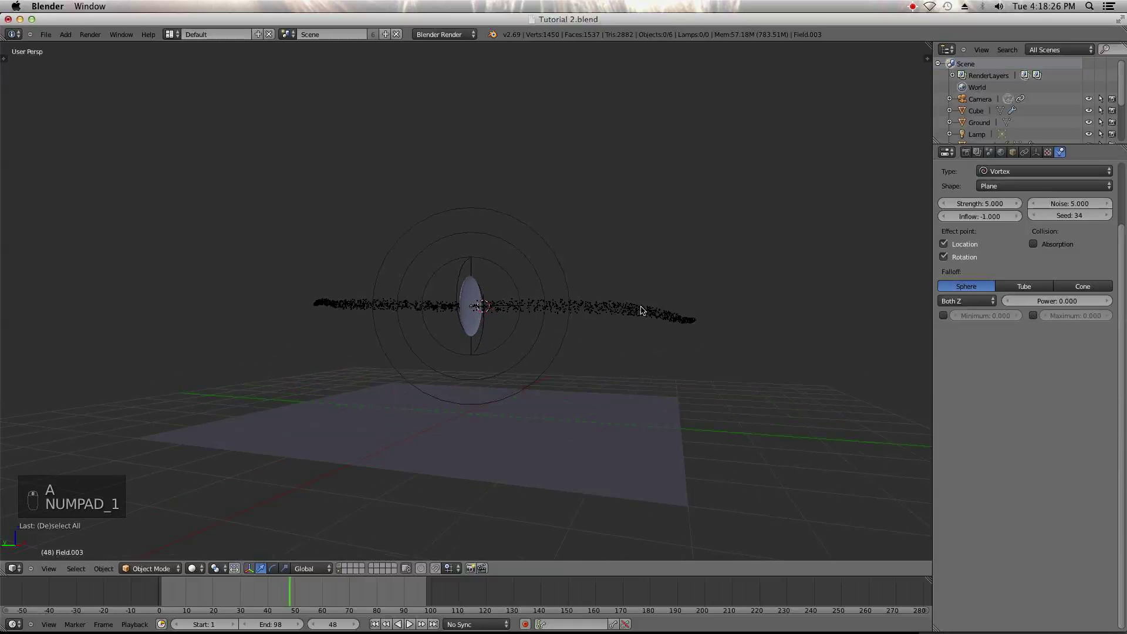
right_click(606, 318)
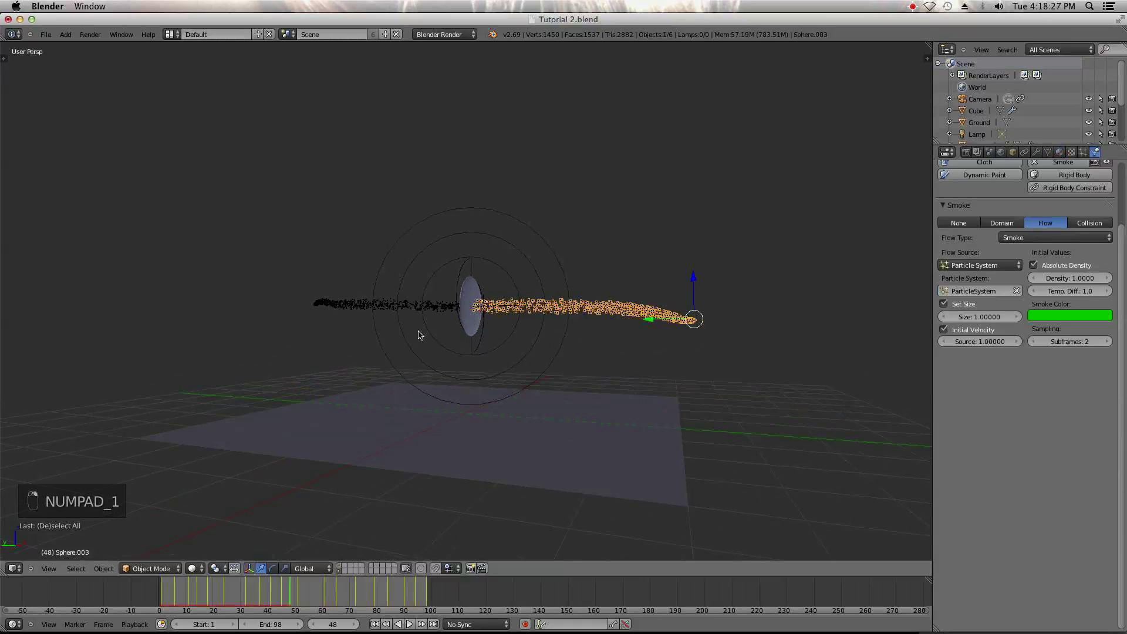
- Make the particle settings of Sphere.003 single-user and set its emission number to 80
left_click(1083, 152)
left_click(1073, 246)
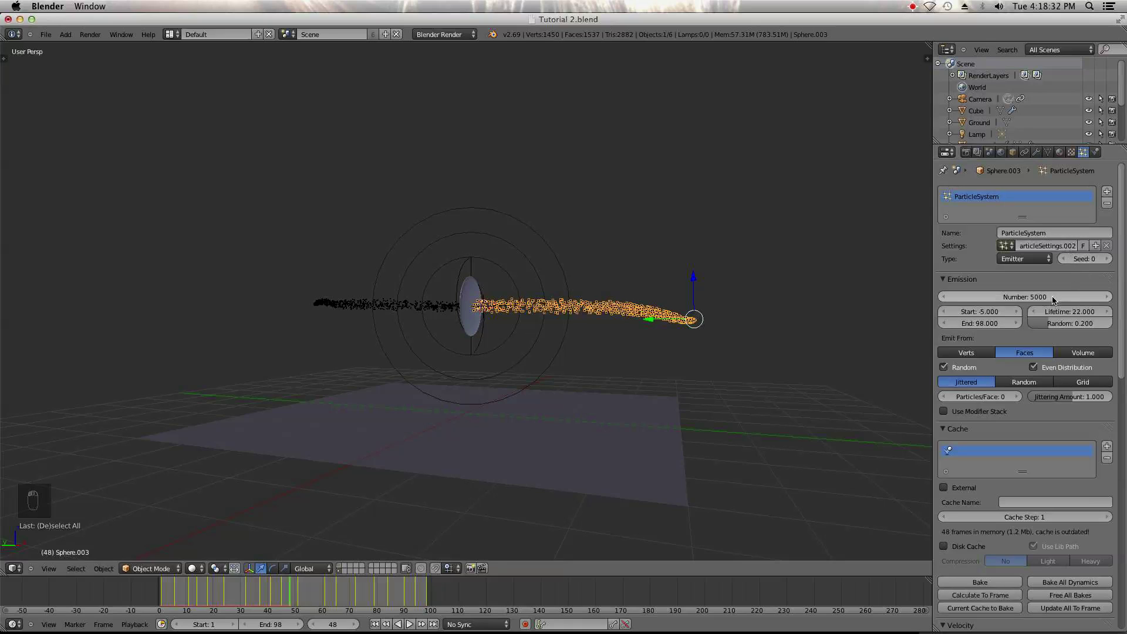
left_click(1043, 297)
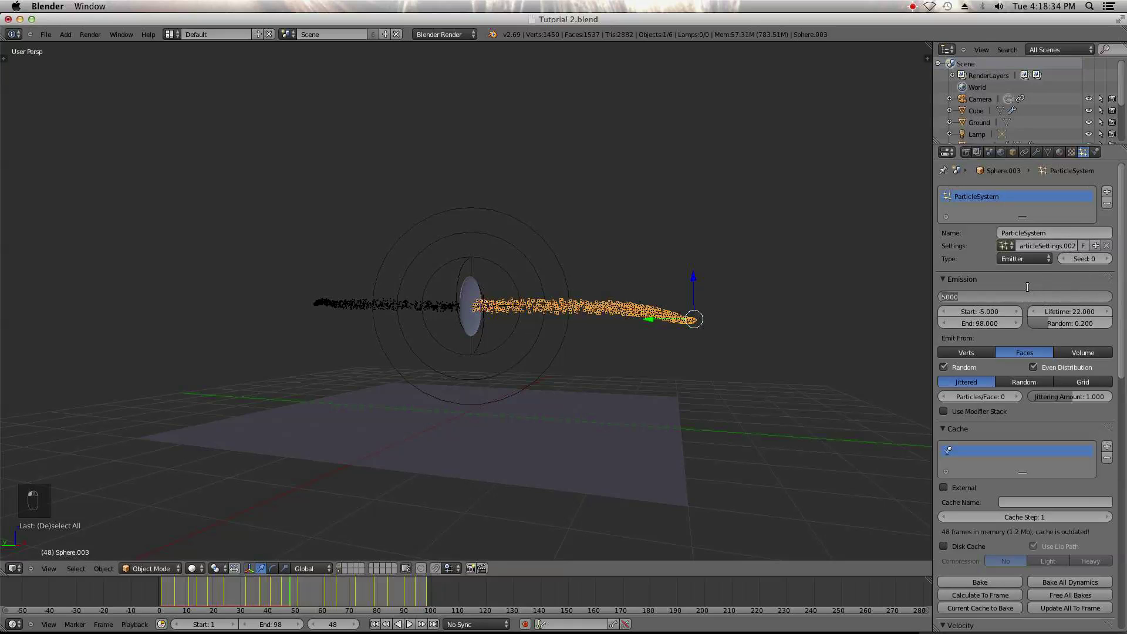
type("80")
key("Return")
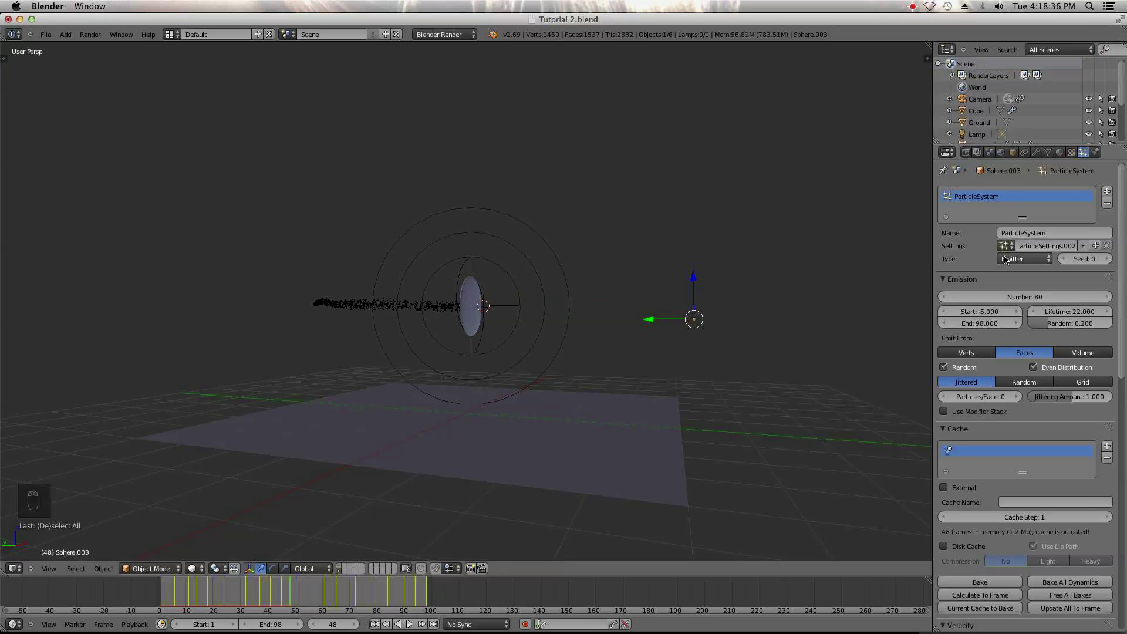
- Select Sphere.004, make its particle settings single-user and set its emission number to 80
right_click(317, 299)
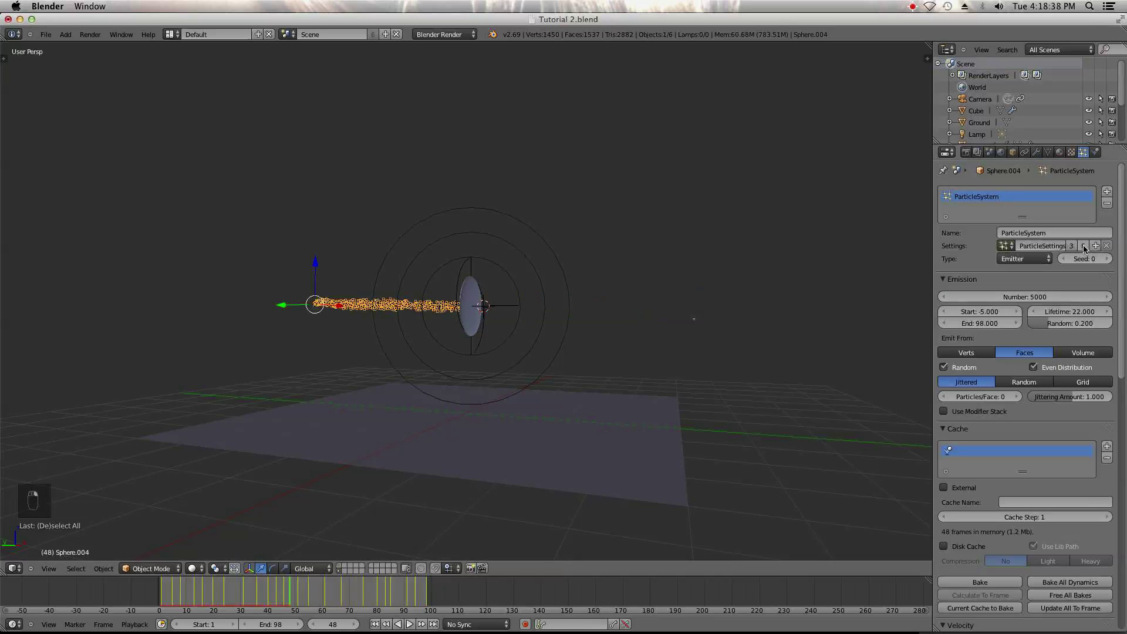
left_click(1076, 245)
left_click(1035, 295)
type("80")
key("Return")
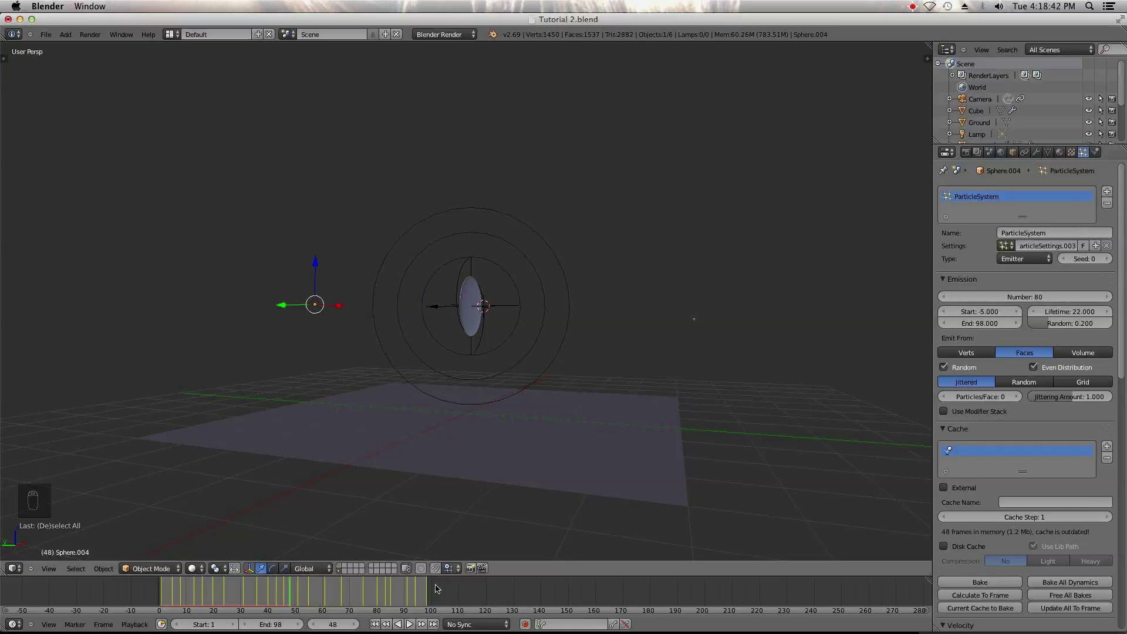
- Return to frame 1 and move the lamp onto the layer that holds the ground plane and the spheres
left_click(374, 624)
middle_click_drag(428, 446, 465, 449)
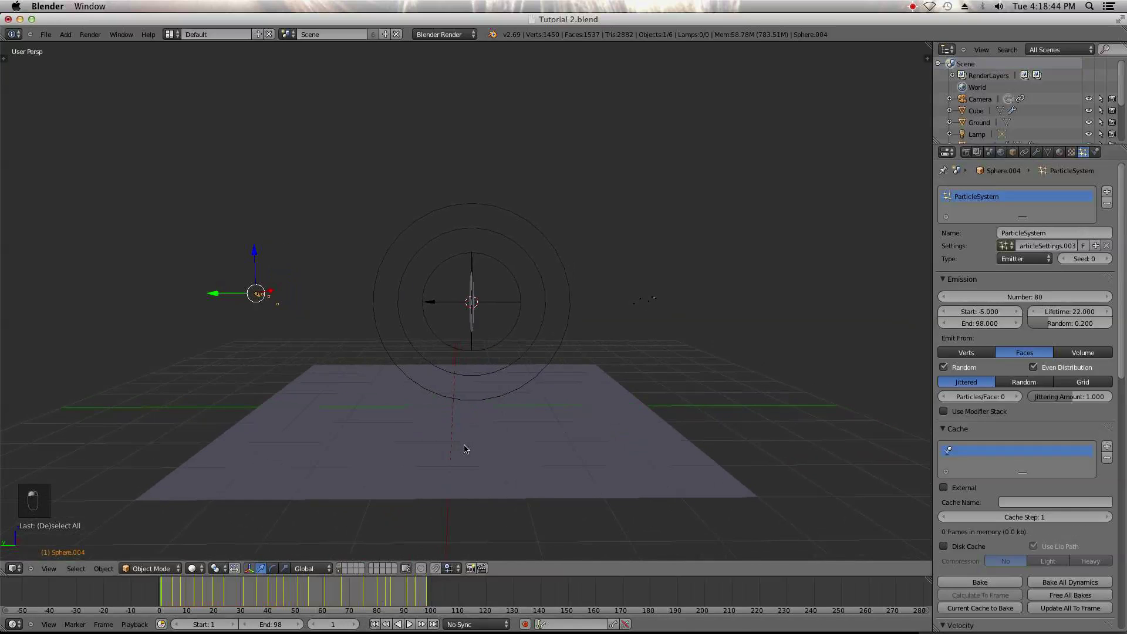
key("KP_1")
key("KP_3")
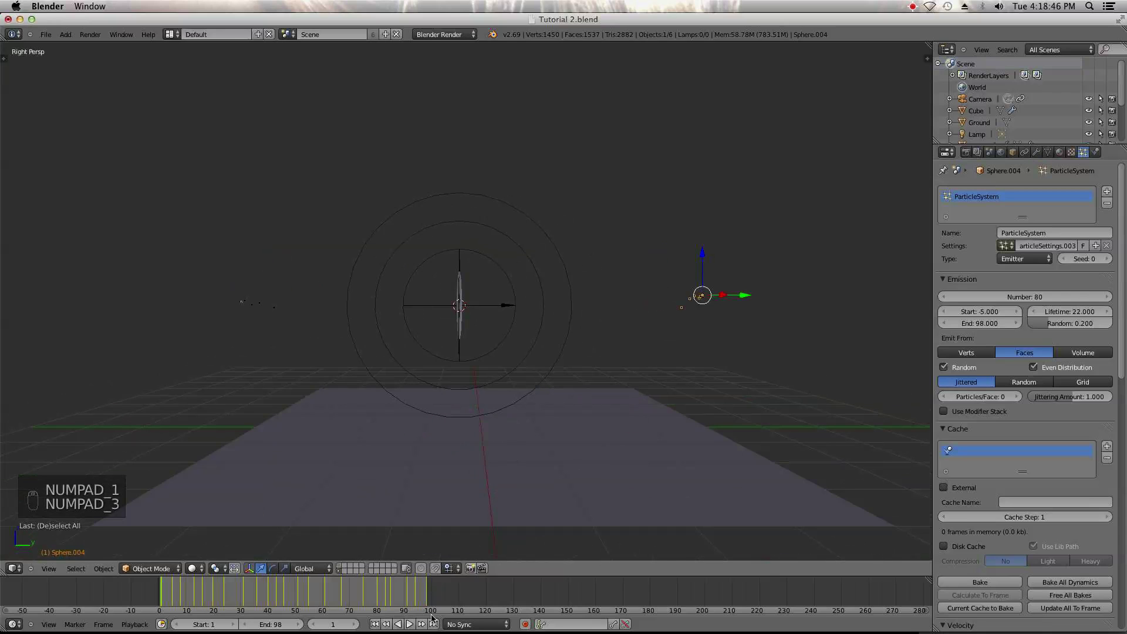
scroll(395, 431, "down", 4)
middle_click_drag(395, 430, 400, 526)
left_click(339, 567)
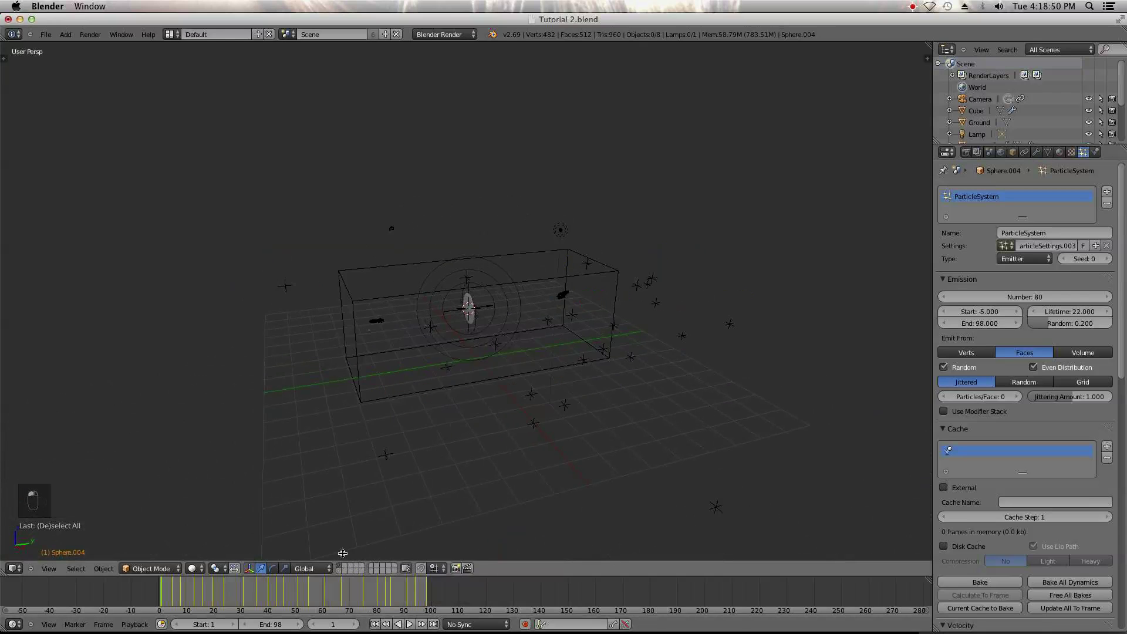
right_click(565, 229)
key("m")
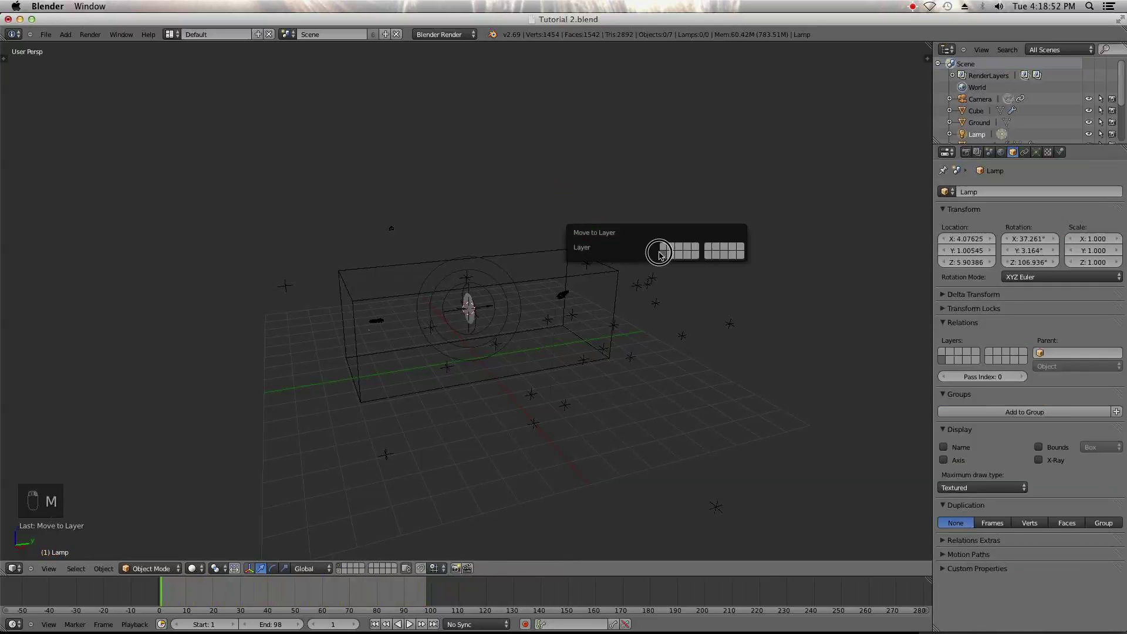
left_click(659, 252)
left_click(341, 567)
middle_click_drag(446, 329, 500, 370)
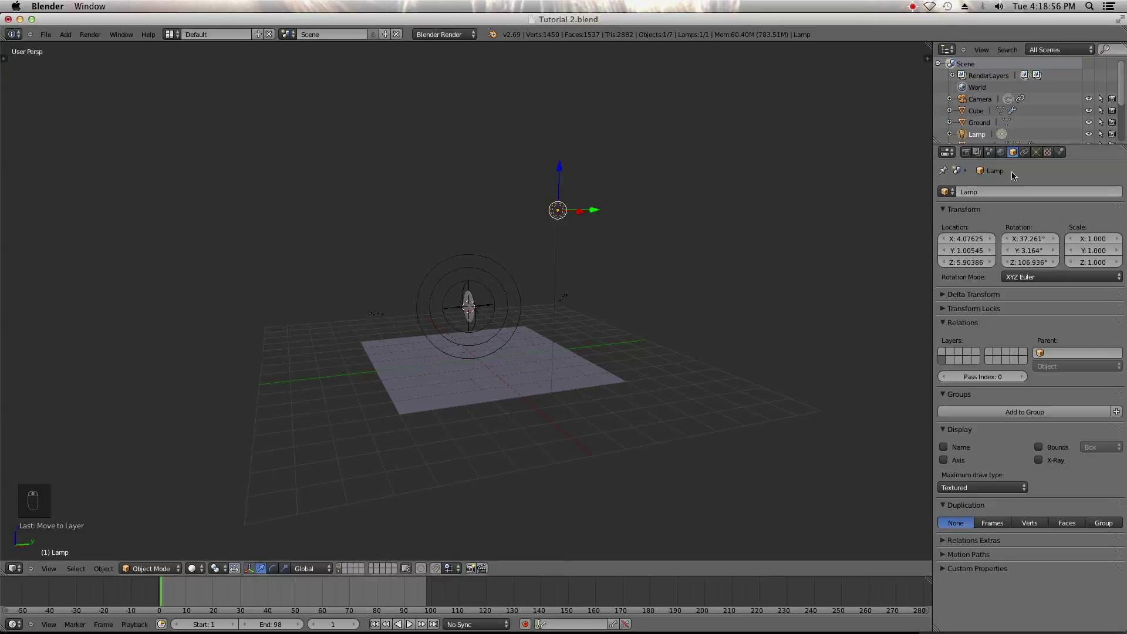
- Rename the lamp object to red
left_click(1037, 152)
left_click(980, 192)
left_click(1013, 152)
left_click(990, 192)
type("red")
key("Return")
- Enable the Sphere option for the red lamp's light and set its falloff distance to 5
left_click(1038, 152)
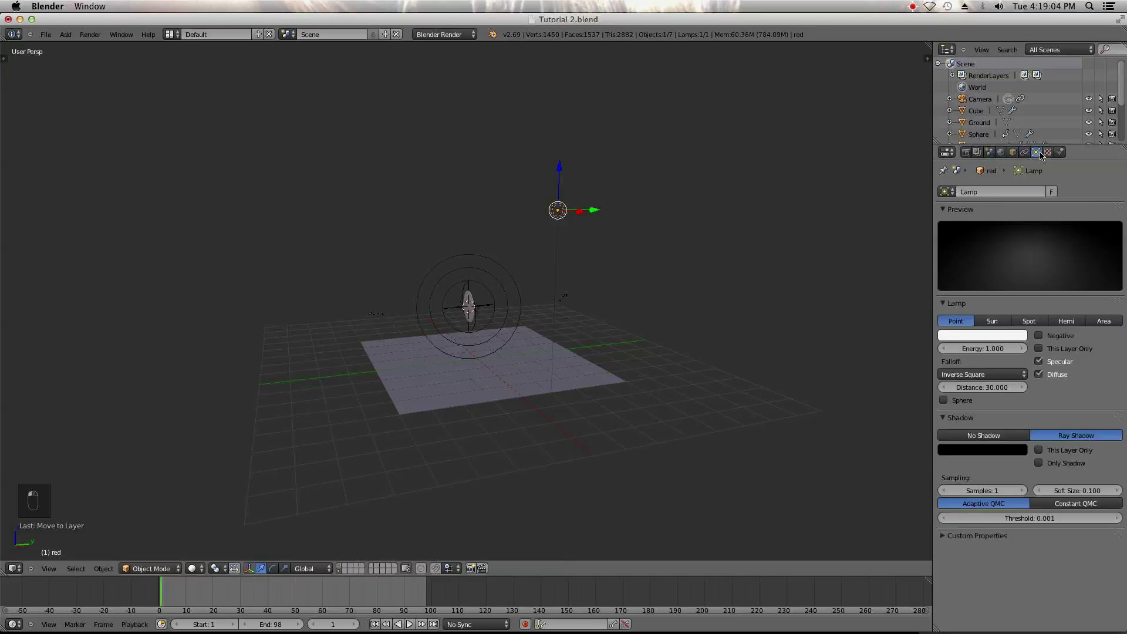
left_click(966, 401)
scroll(597, 312, "down", 6)
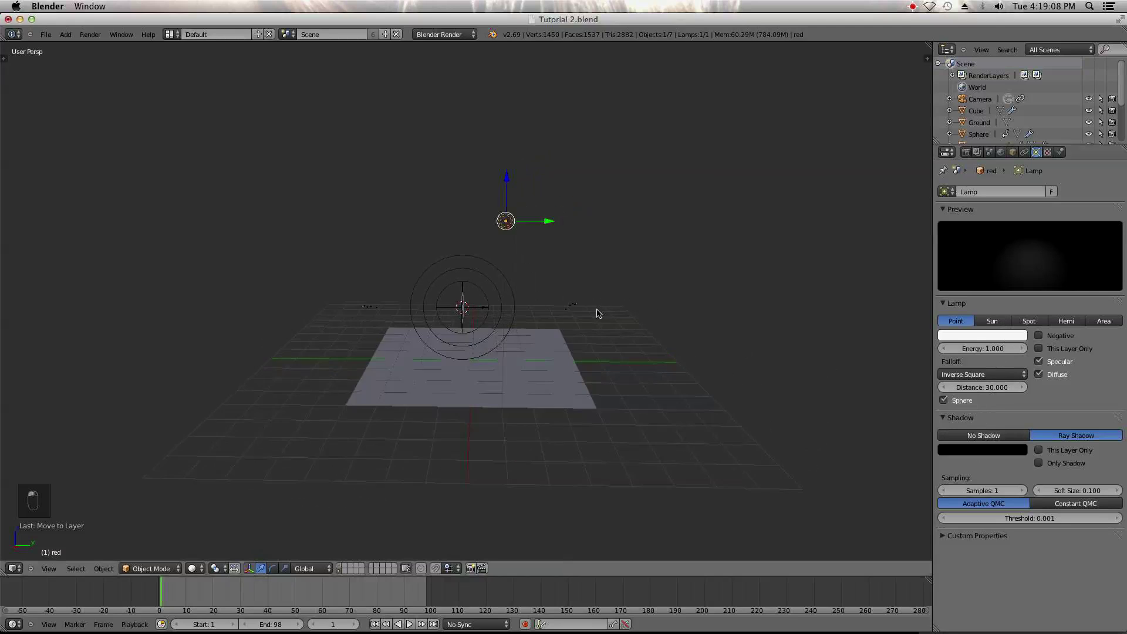
left_click(983, 387)
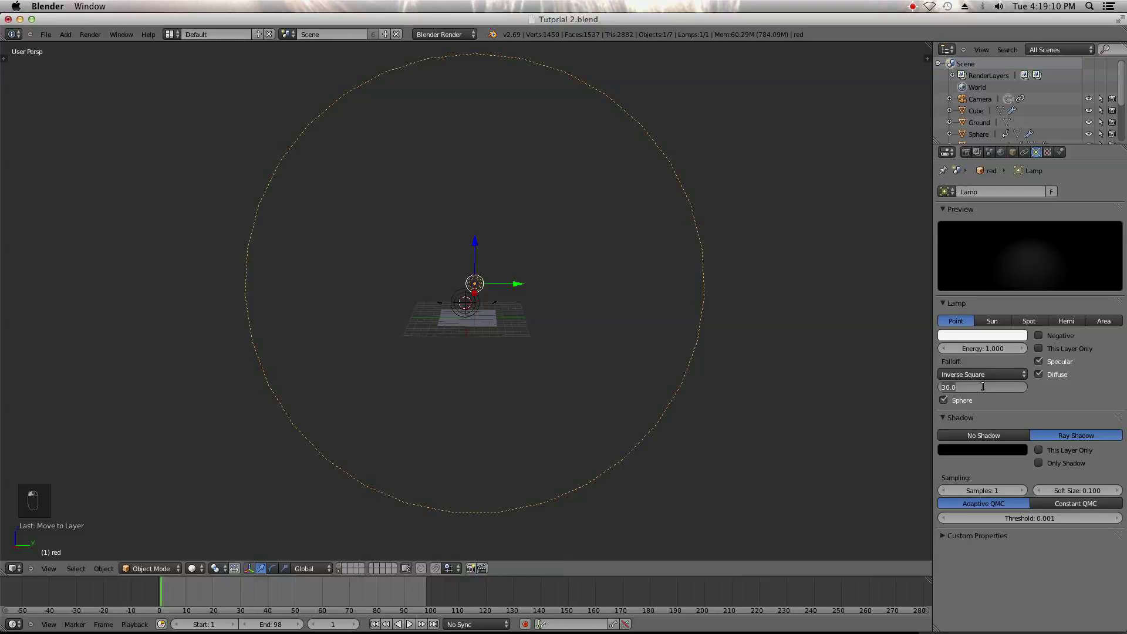
type("5")
key("Return")
scroll(705, 322, "up", 6)
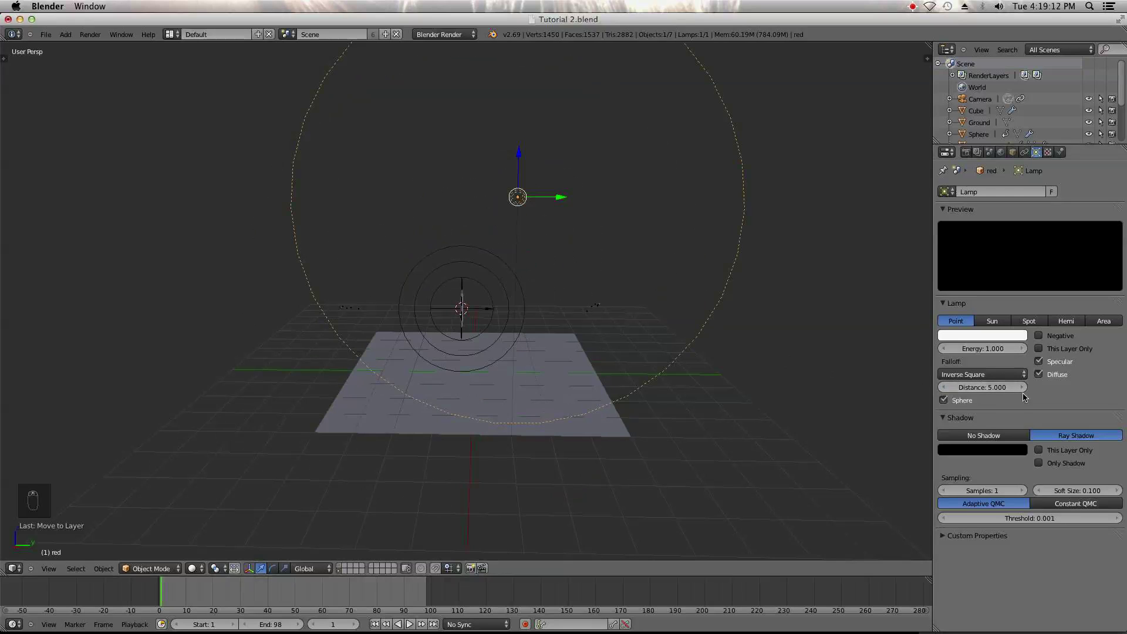
- Try falloff distances of 3 and 1 for the red lamp, and settle on 1.5
left_click(1000, 387)
type("3")
key("Return")
middle_click_drag(714, 304, 639, 273)
left_click(989, 385)
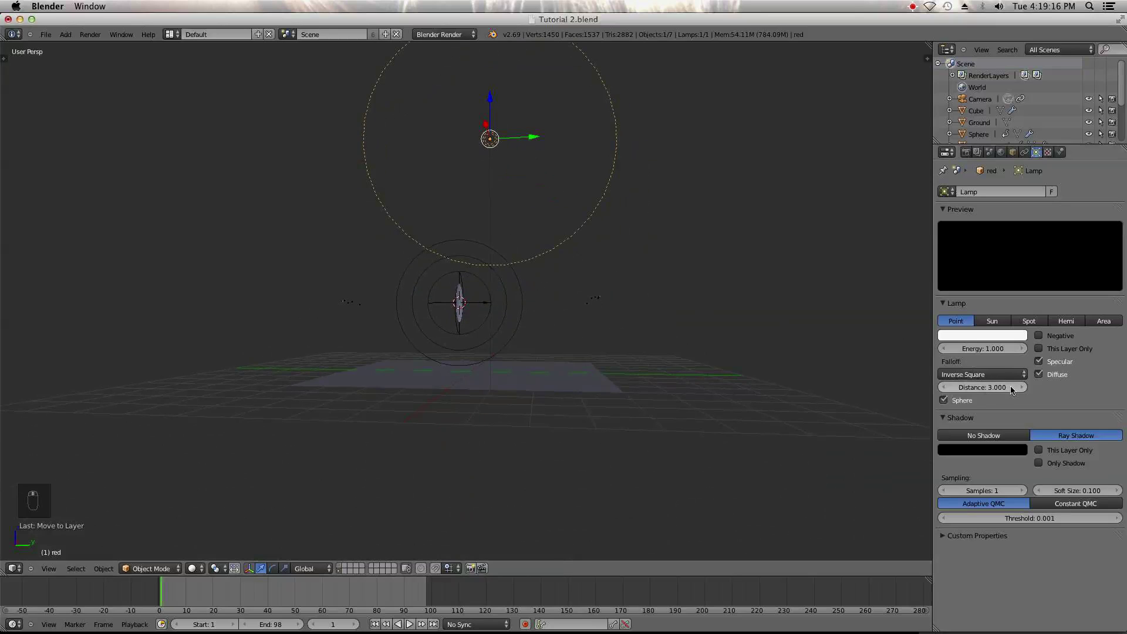
type("1")
key("Return")
type("1.5")
key("Return")
- Set the lamp's light colour to red and move the lamp along X and up along Z, away from the scene
left_click(989, 334)
left_click_drag(982, 264, 969, 283)
middle_click_drag(646, 253, 387, 199)
left_click_drag(282, 182, 189, 179)
left_click_drag(215, 138, 206, 89)
middle_click_drag(246, 146, 292, 169)
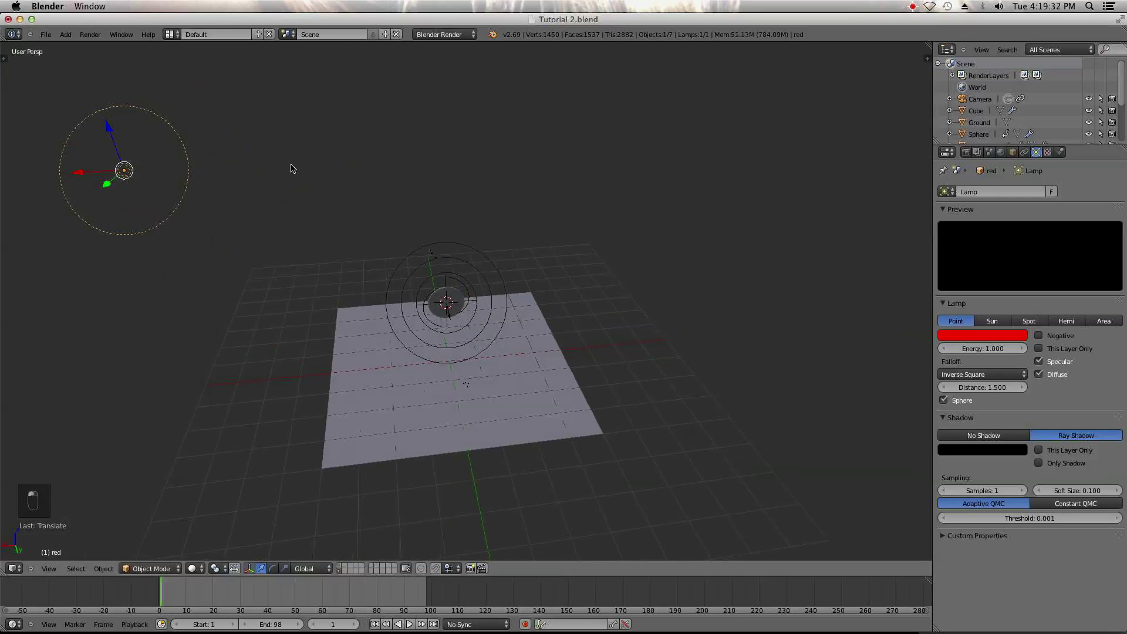
- Duplicate the red lamp and place the copy beside the original along the X axis
key("shift+d")
key("x")
left_click(3, 178)
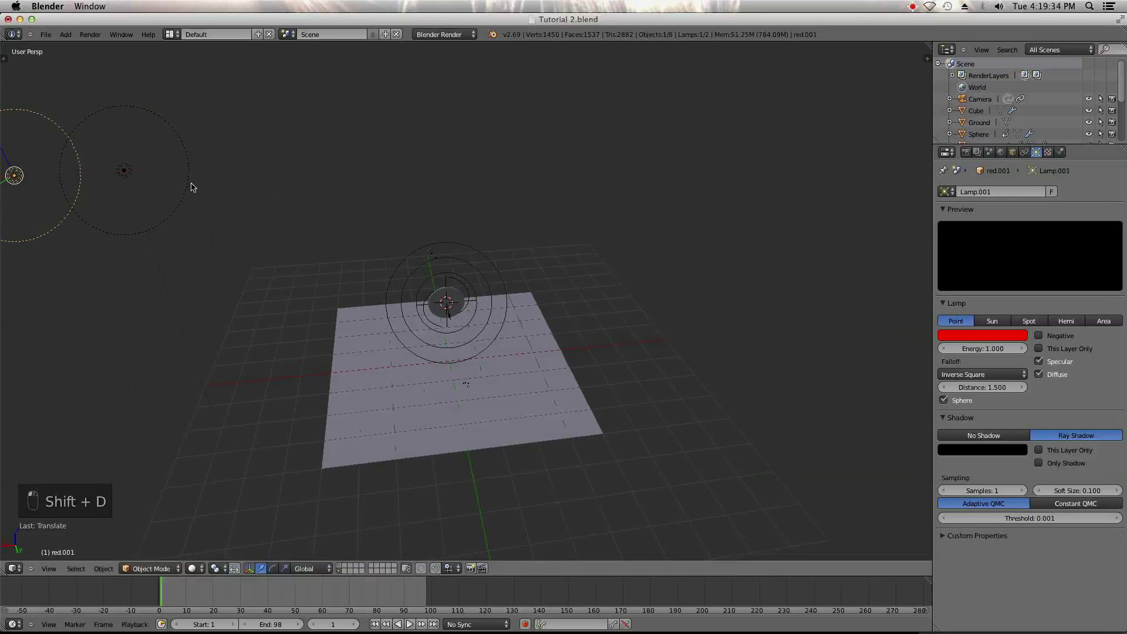
middle_click_drag(191, 183, 403, 194, "shift")
left_click_drag(447, 182, 434, 179)
- Set the duplicate lamp's colour to green (R 0, G 1, B 0.04) and rename the object to greed
left_click(982, 335)
left_click_drag(982, 269, 928, 198)
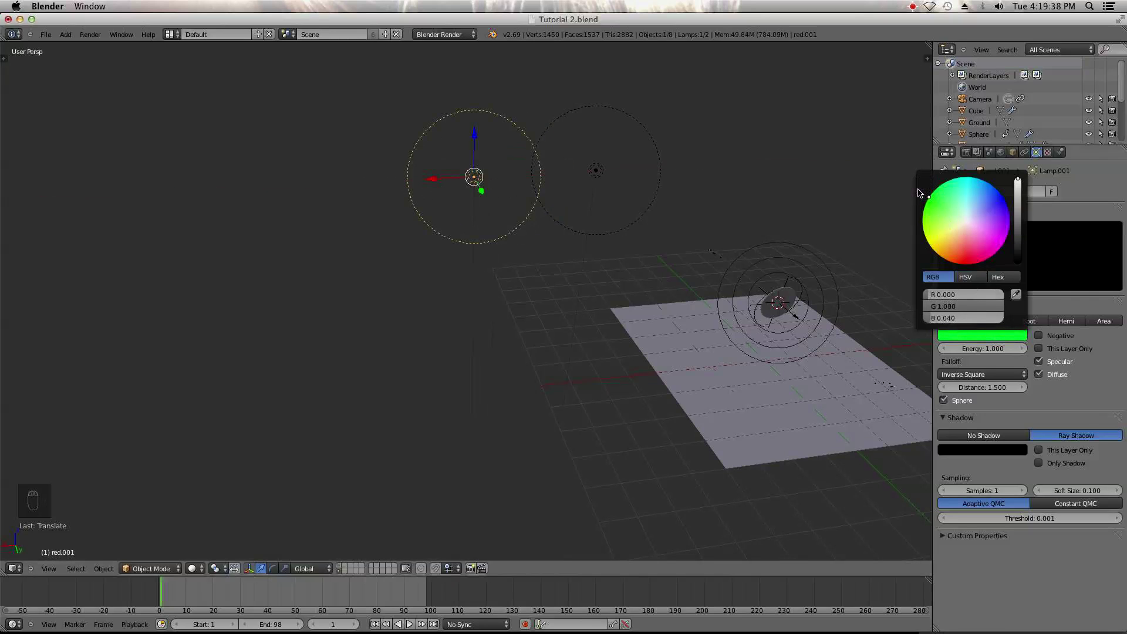
left_click(985, 336)
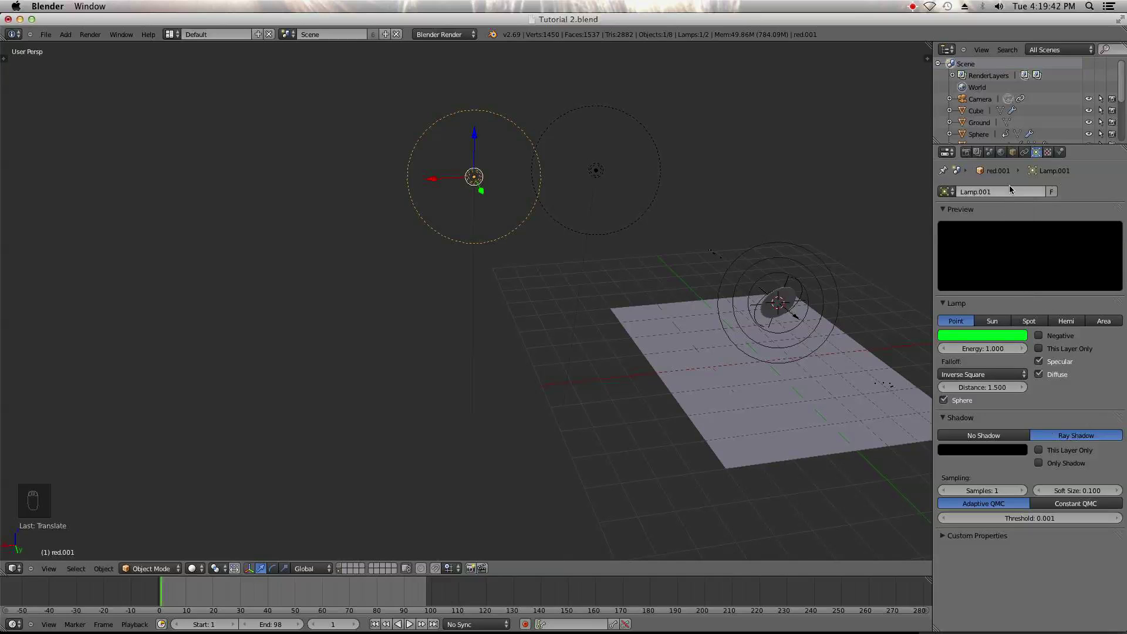
left_click(1012, 152)
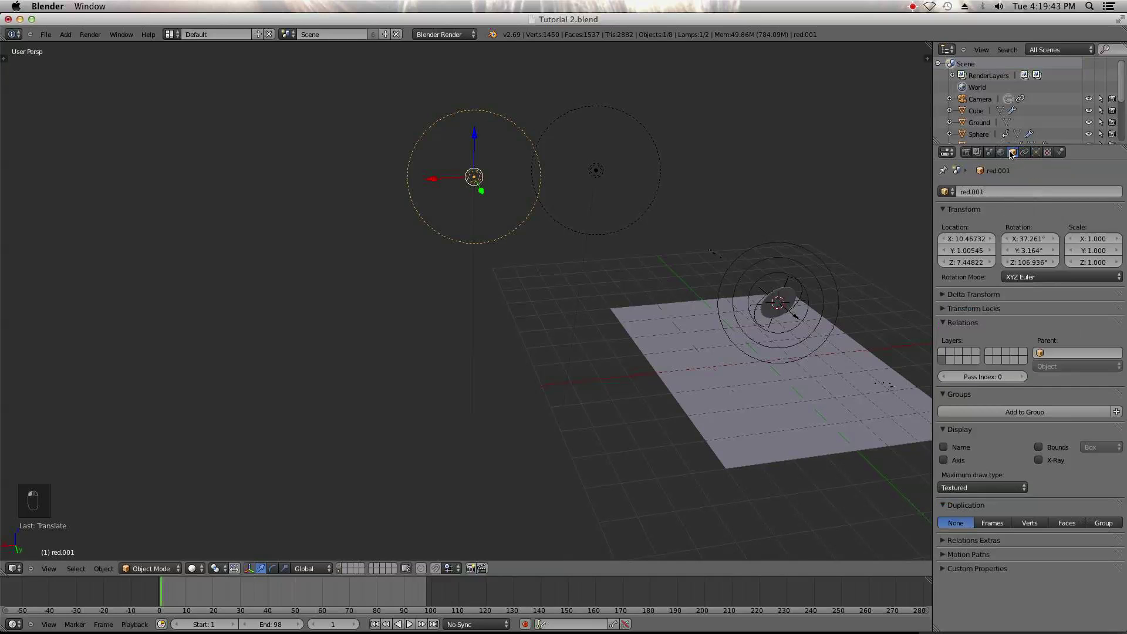
left_click(1000, 193)
type("greed")
key("Return")
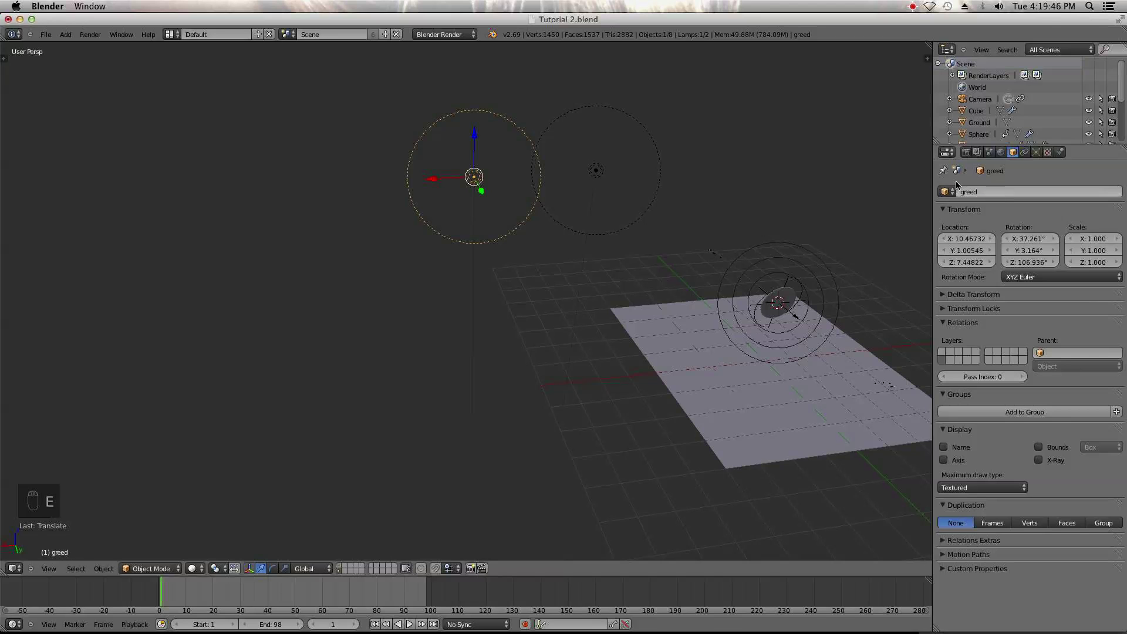
- In camera view, set the particles of Sphere.004 to render as the object red and display as points
middle_click_drag(881, 265, 593, 334)
right_click(333, 379)
key("KP_0")
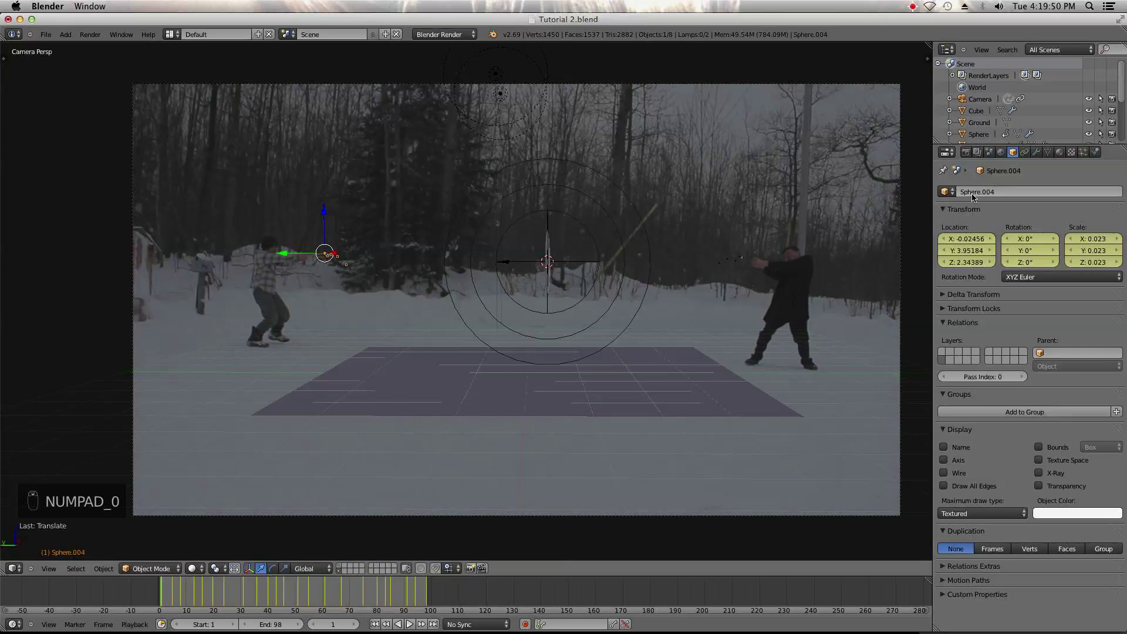
left_click(1085, 152)
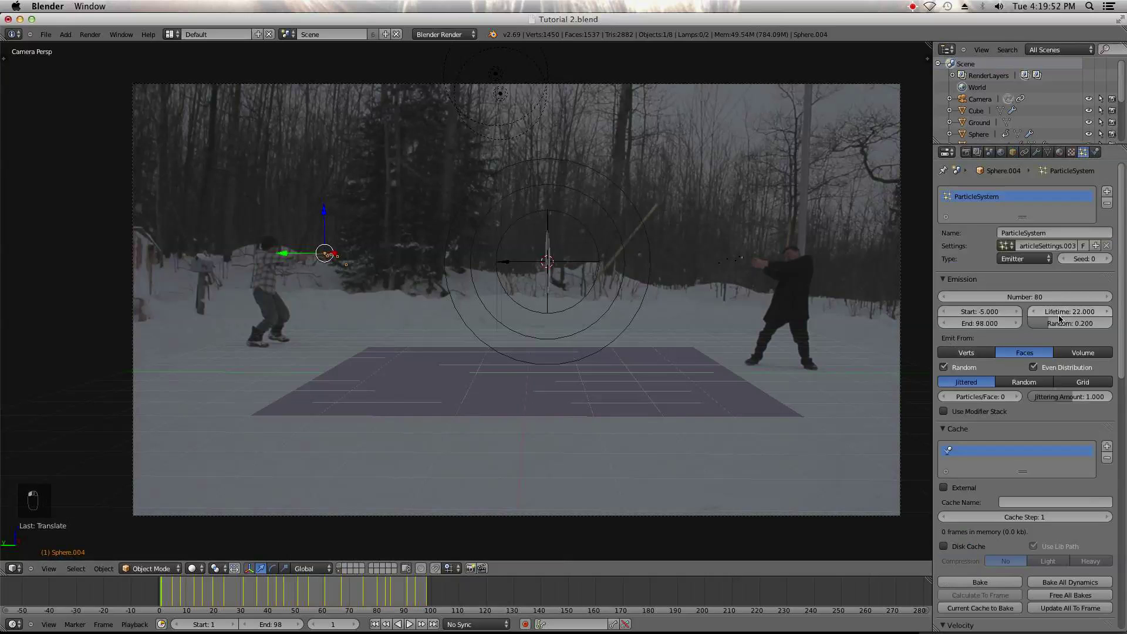
scroll(1038, 413, "down", 20)
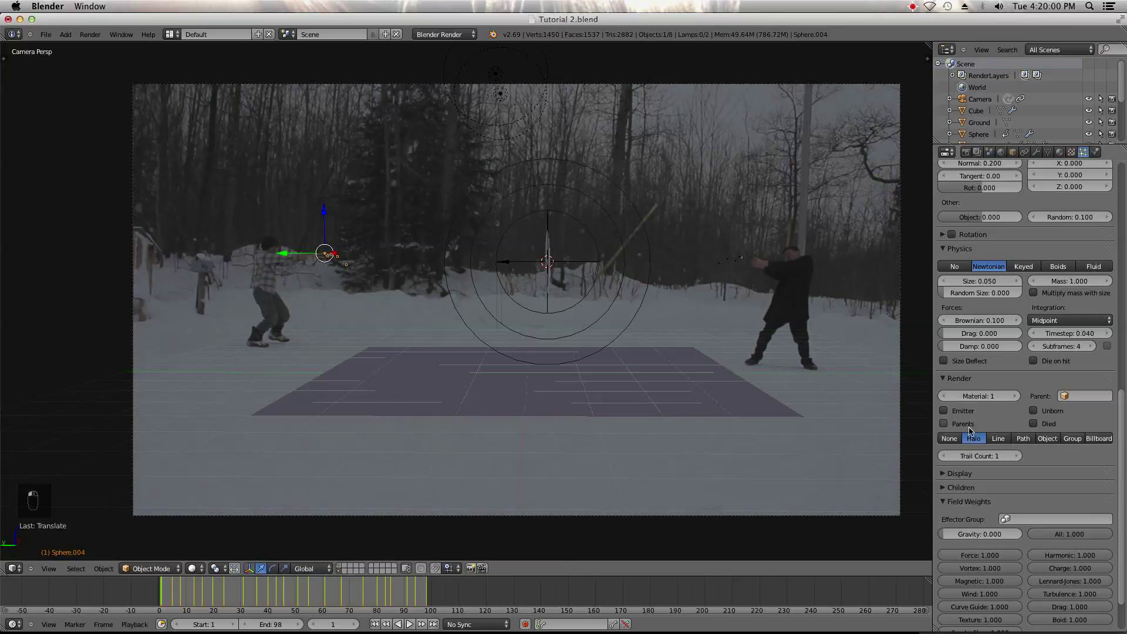
left_click(950, 439)
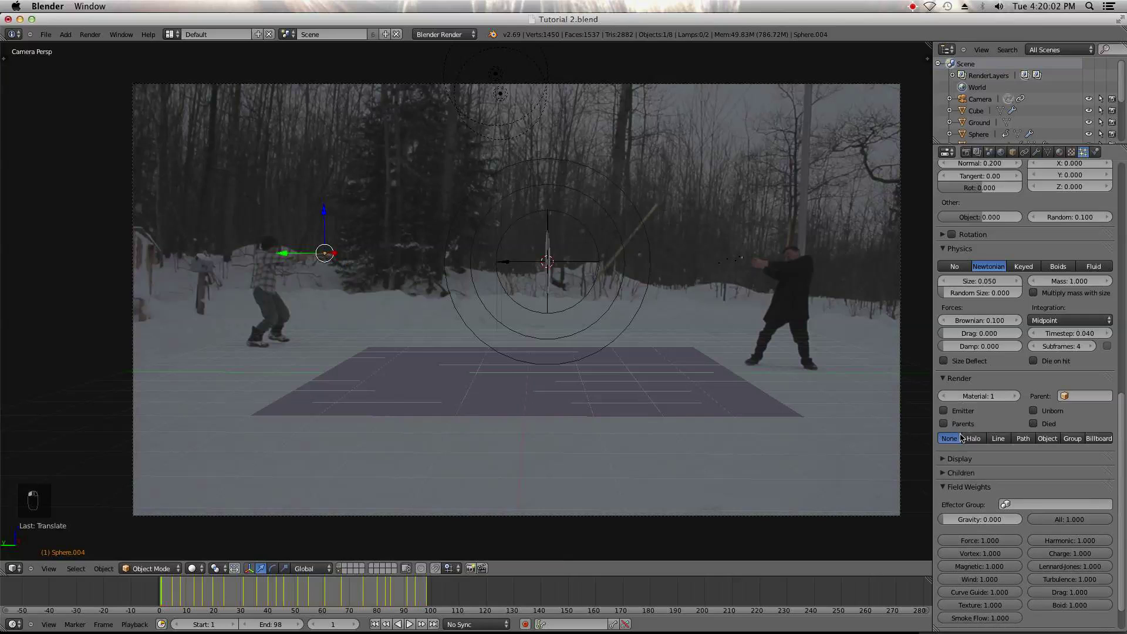
left_click(982, 459)
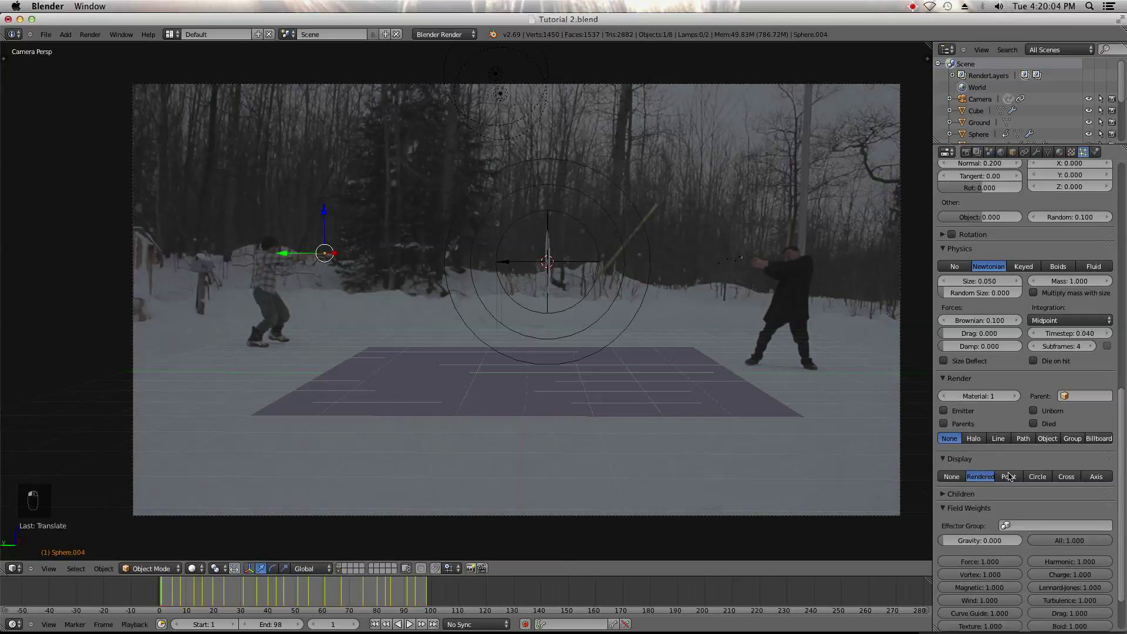
left_click(1010, 477)
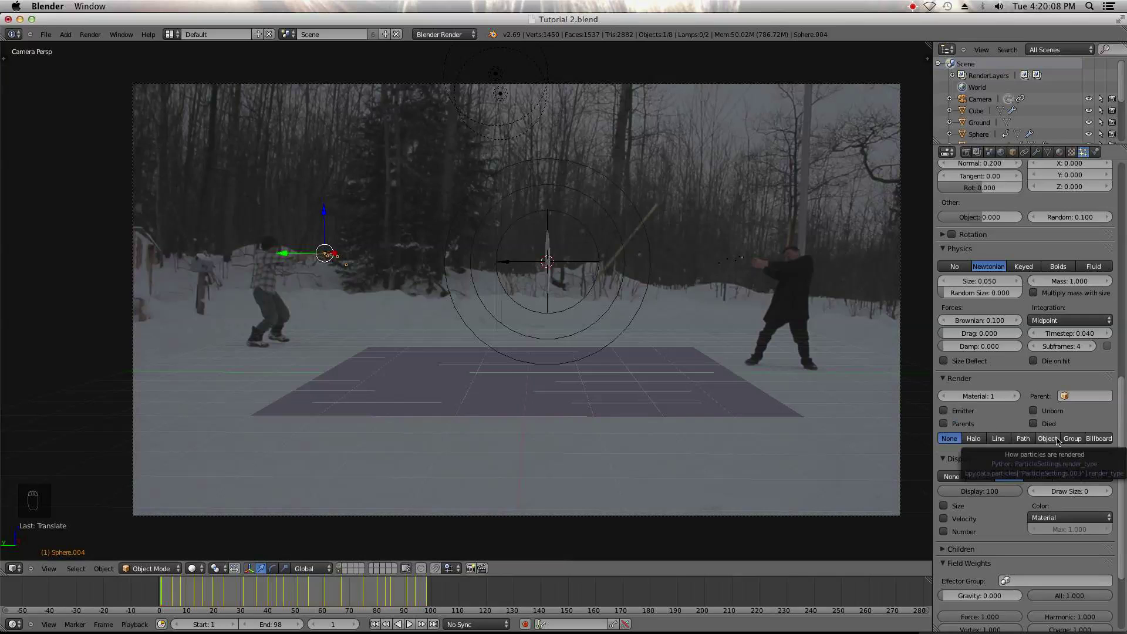
left_click(1054, 440)
left_click(1034, 453)
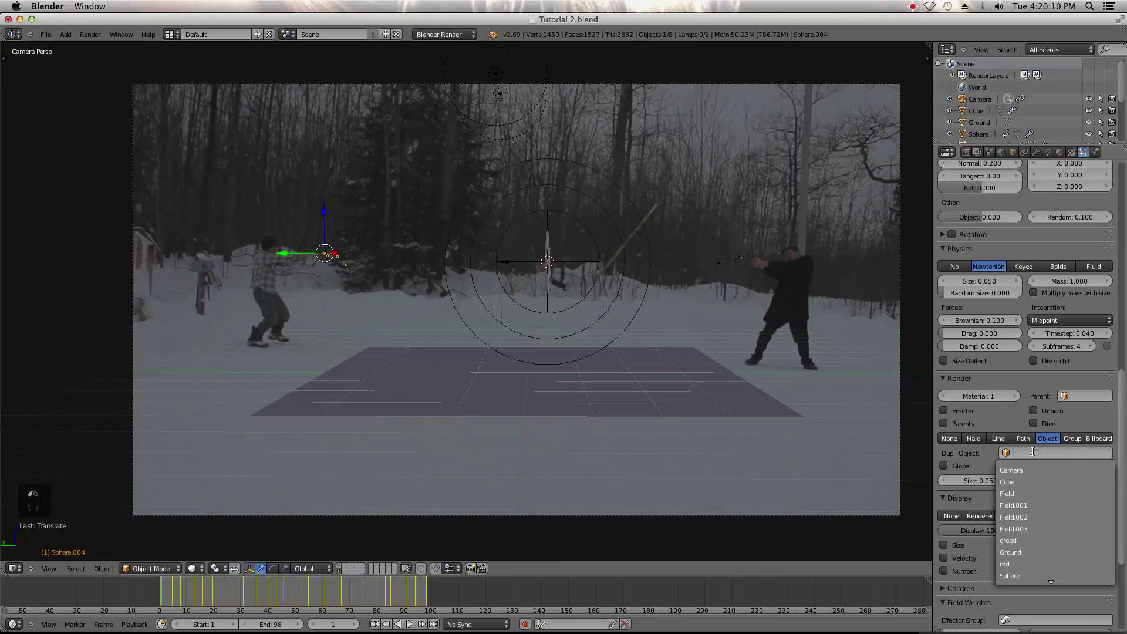
left_click(1034, 566)
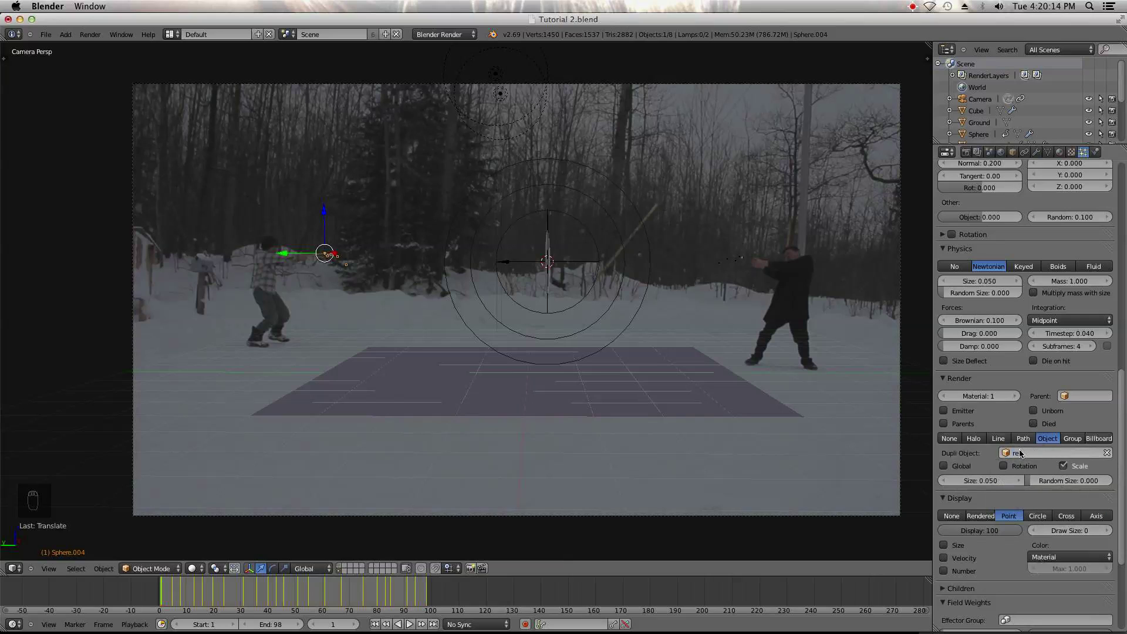
- Play the animation to frame 41 and switch the particle display of Sphere.004 to Rendered
key("alt+a")
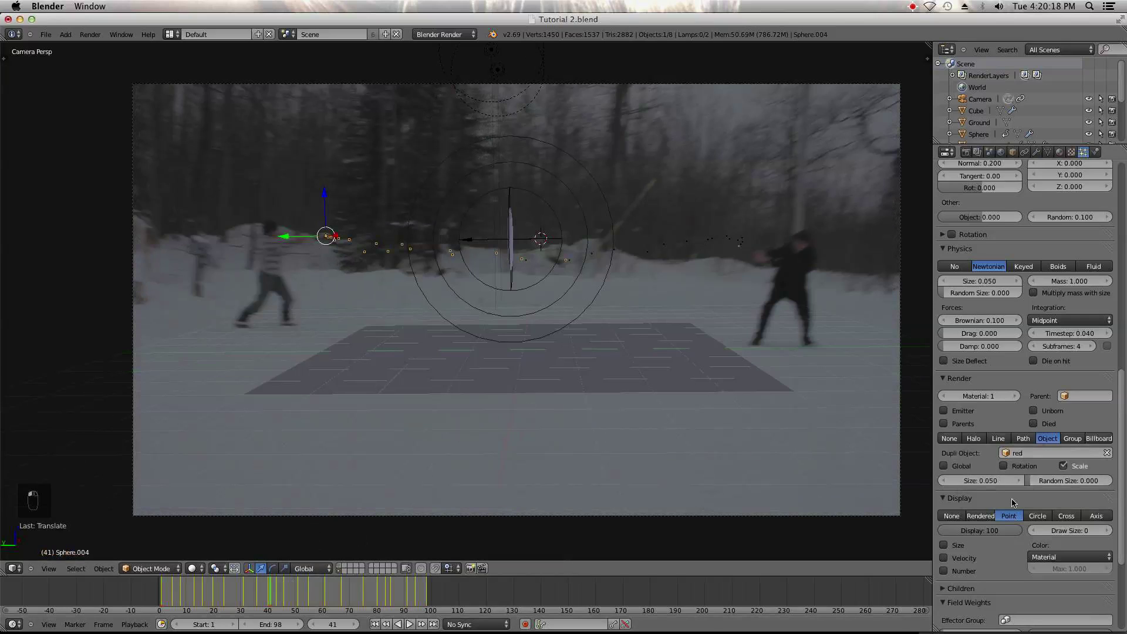
left_click(980, 516)
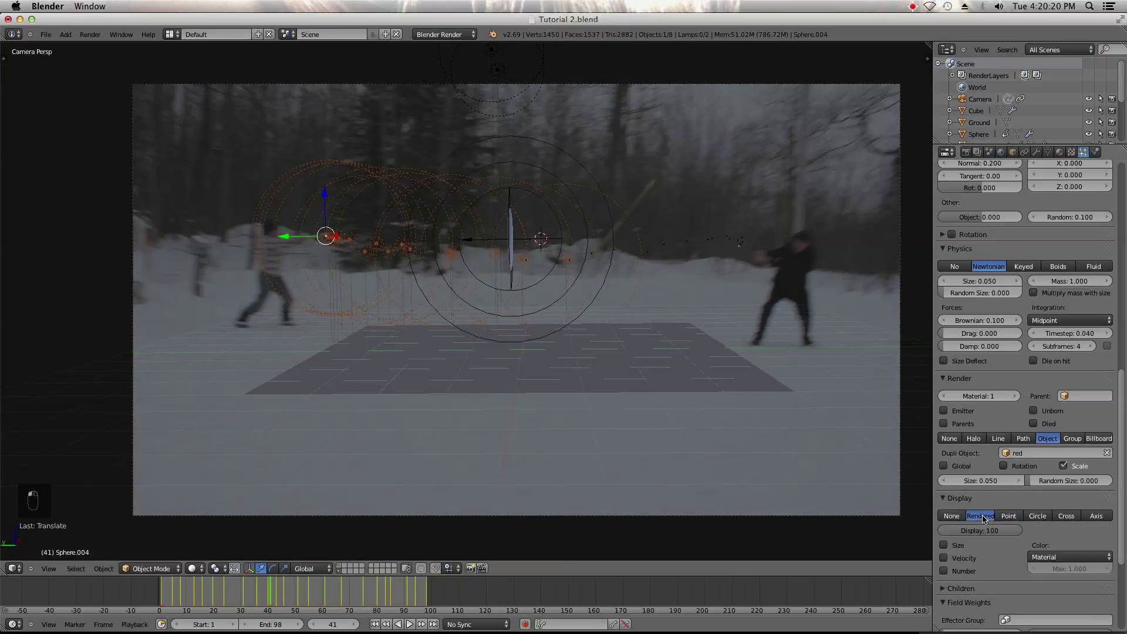
scroll(469, 331, "up", 2)
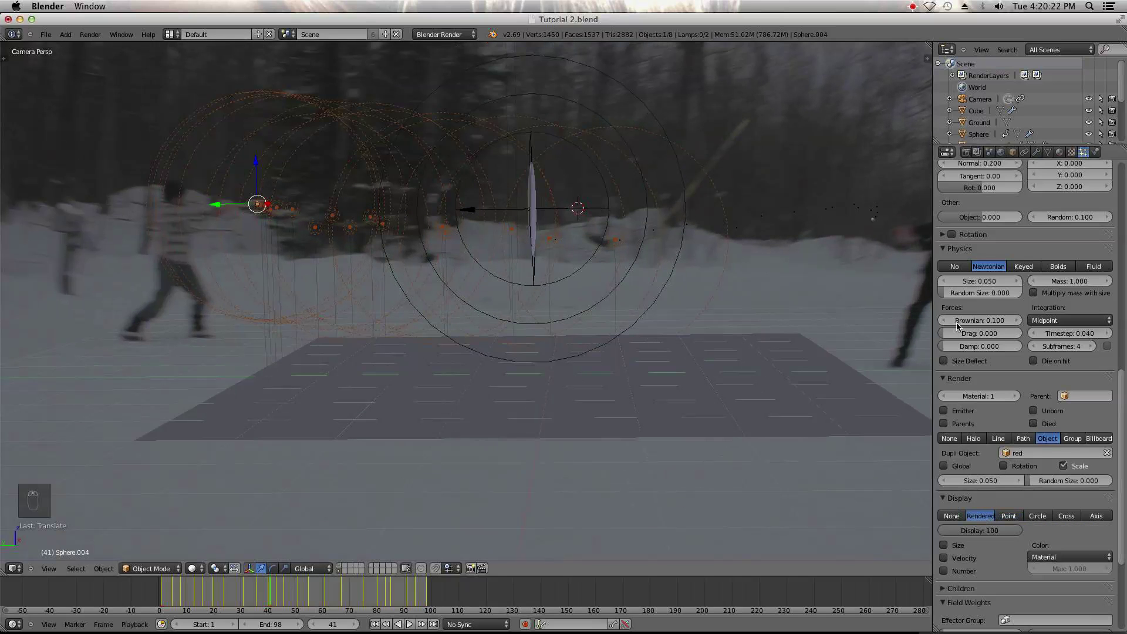
- Set the emission number of Sphere.004 to 40
scroll(1032, 242, "up", 15)
left_click(1025, 227)
key("Return")
- Rewind the timeline and advance frame by frame to frame 17 to check the spacing of the lamp particles
left_click_drag(266, 586, 245, 586)
left_click(374, 625)
key("Right")
key("Right")
key("Right")
key("Right")
key("Right")
key("Right")
key("Right")
key("Right")
key("Right")
key("Right")
key("Right")
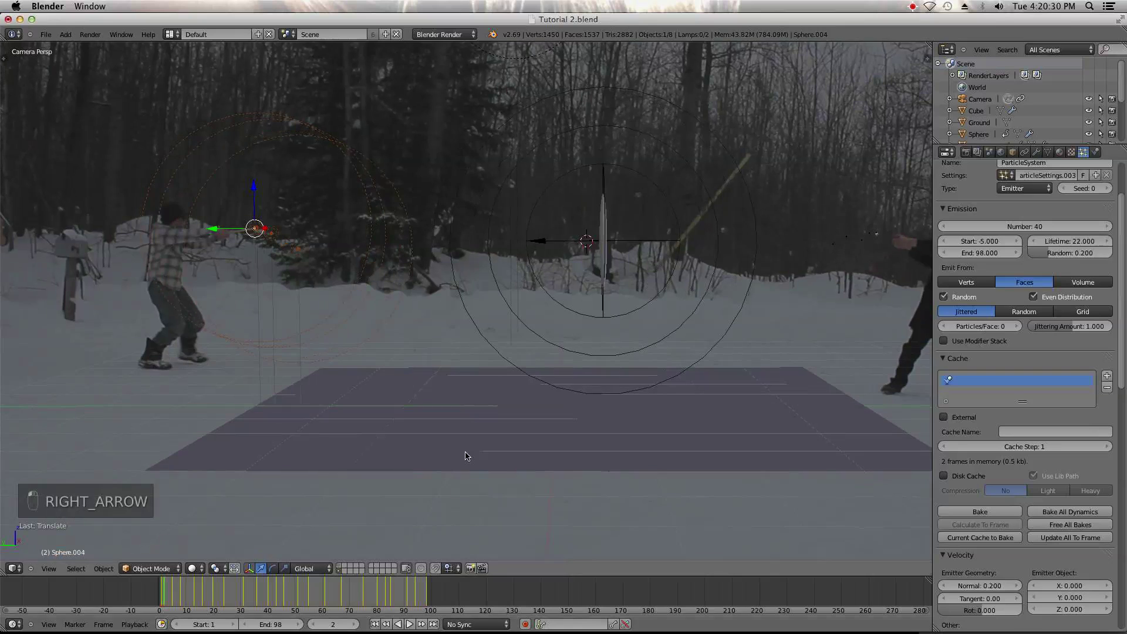
key("Right")
key("Right")
key("Right")
key("Right")
key("Right")
- Set the emission number of Sphere.004 to 30 and preview the particles from frame 1 to frame 20
left_click(1034, 226)
type("30")
key("Return")
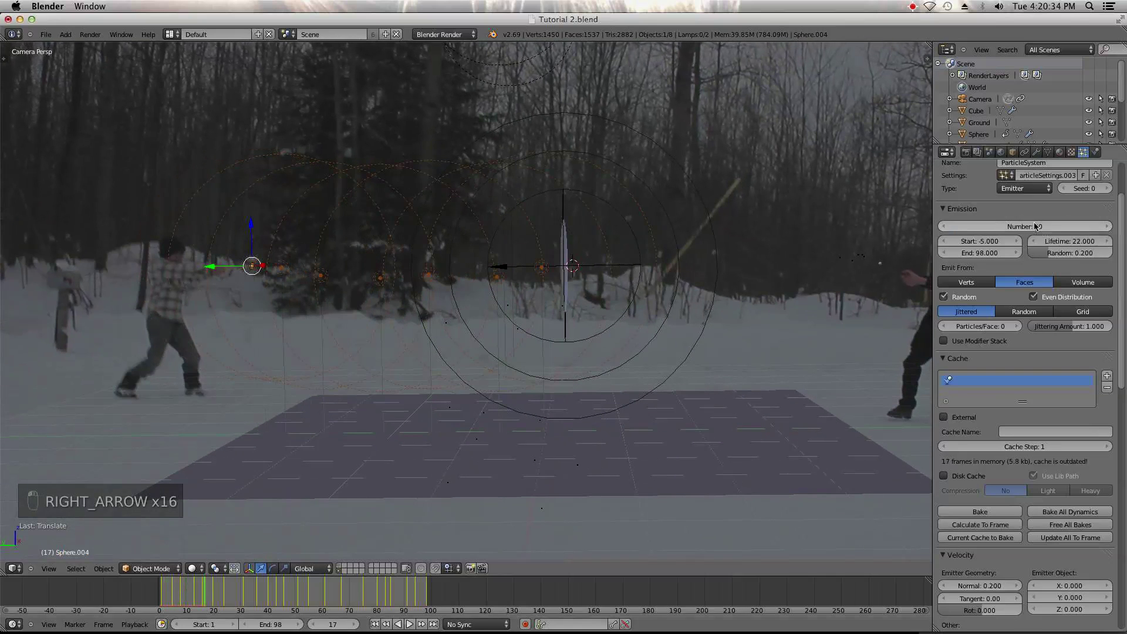
left_click(375, 625)
left_click_drag(187, 590, 213, 593)
- Set the particle emission number of the right-hand emitter, Sphere.003, to 30
right_click(877, 272)
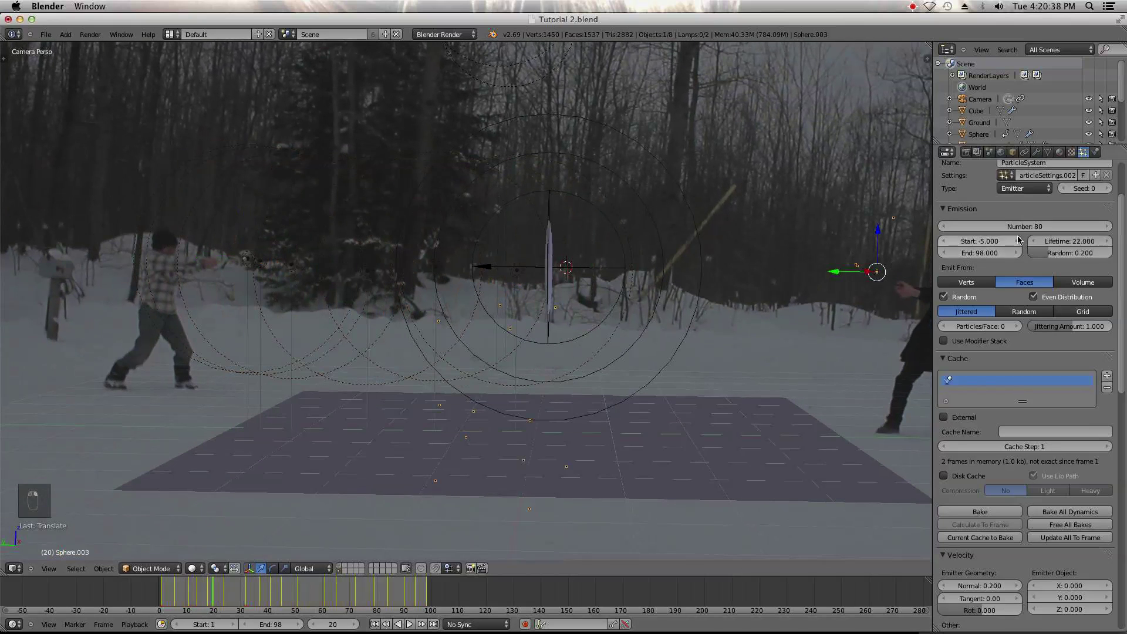
left_click(1029, 226)
type("80")
key("Return")
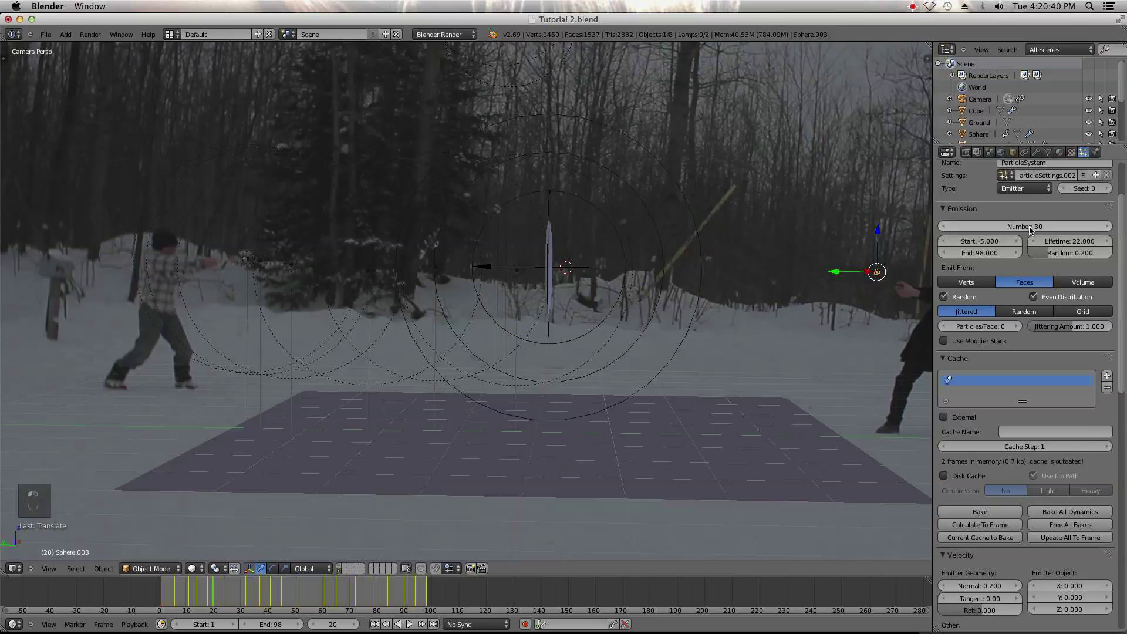
- Render the particles of Sphere.003 as an object, using the lamp named greed as the dupli object
scroll(968, 572, "down", 15)
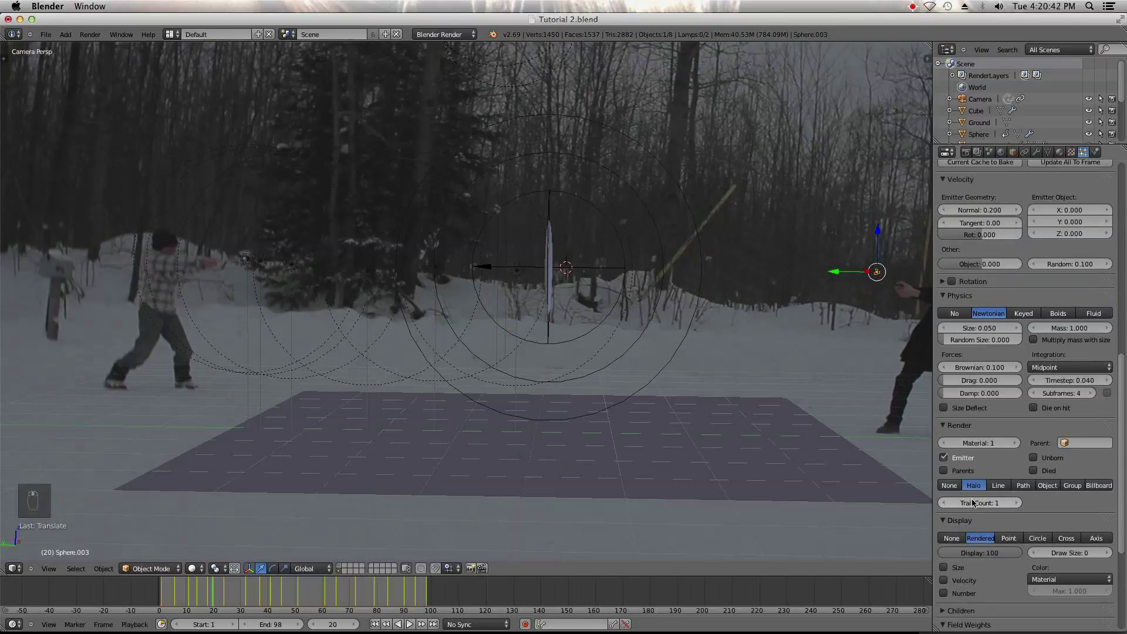
left_click(1048, 486)
left_click(1046, 499)
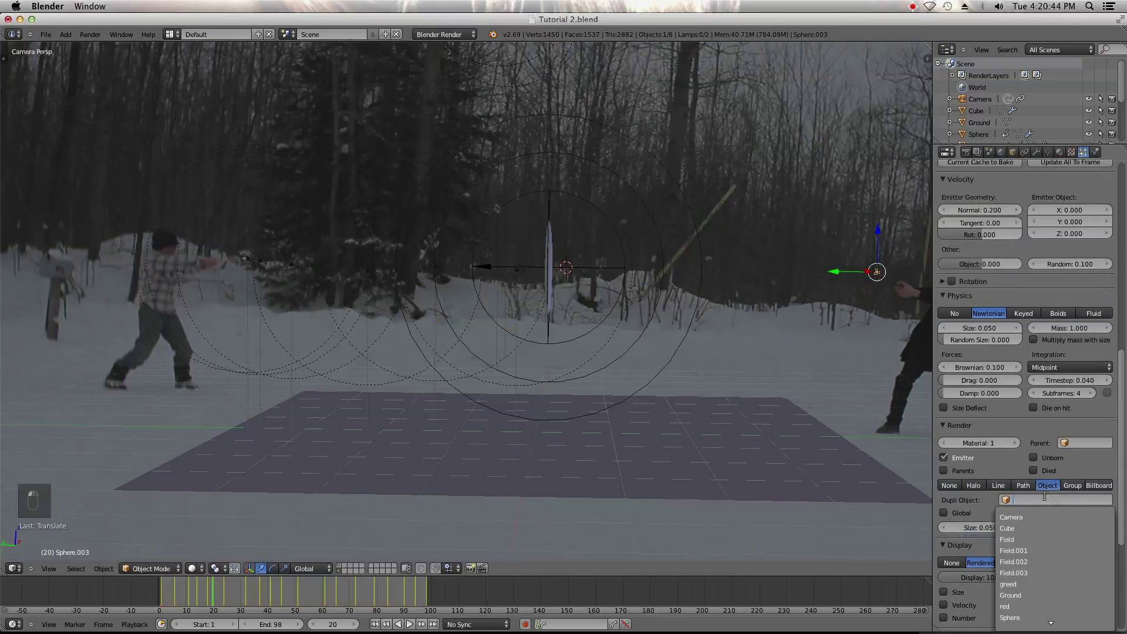
left_click(1035, 578)
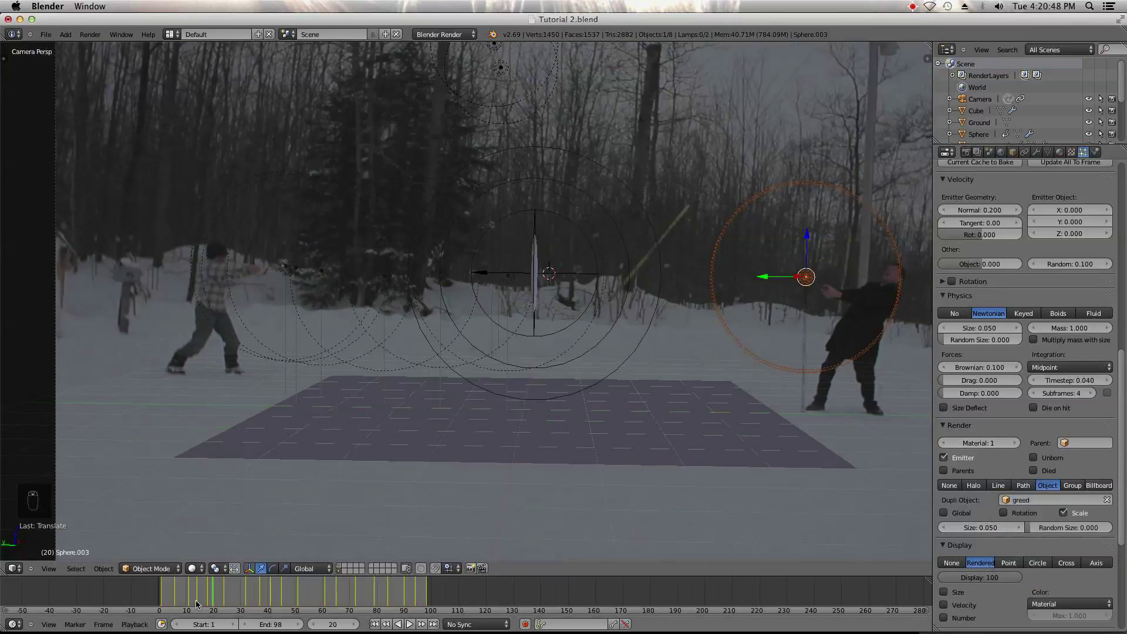
- Play the animation from frame 1 to frame 58 and examine the lamp particles from the front, right, back and camera views
key("shift+Left")
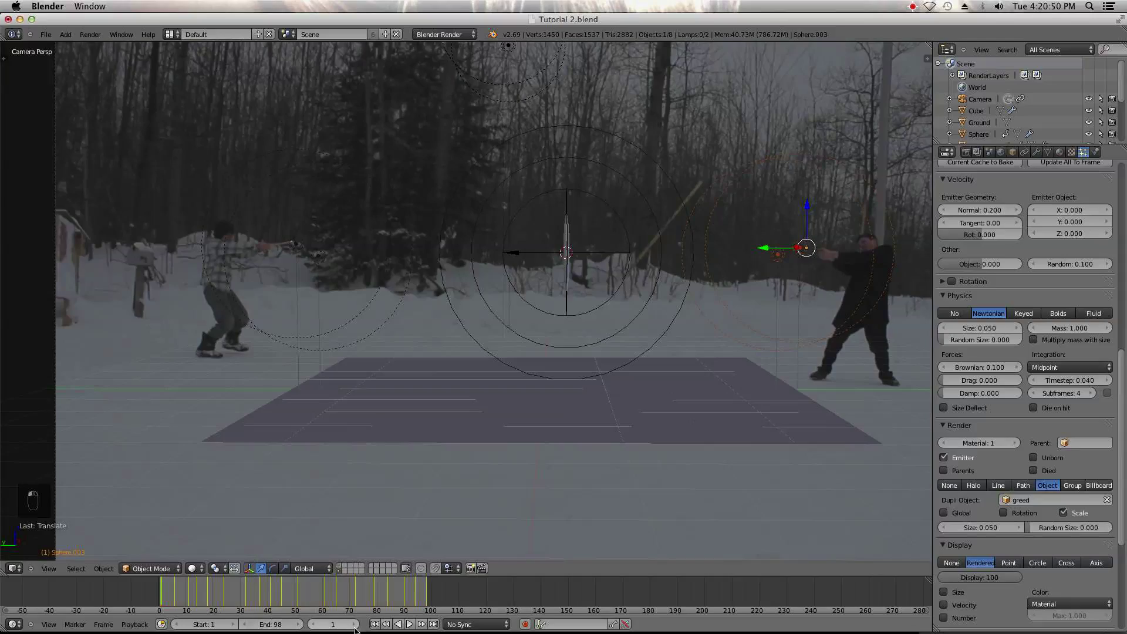
left_click(411, 624)
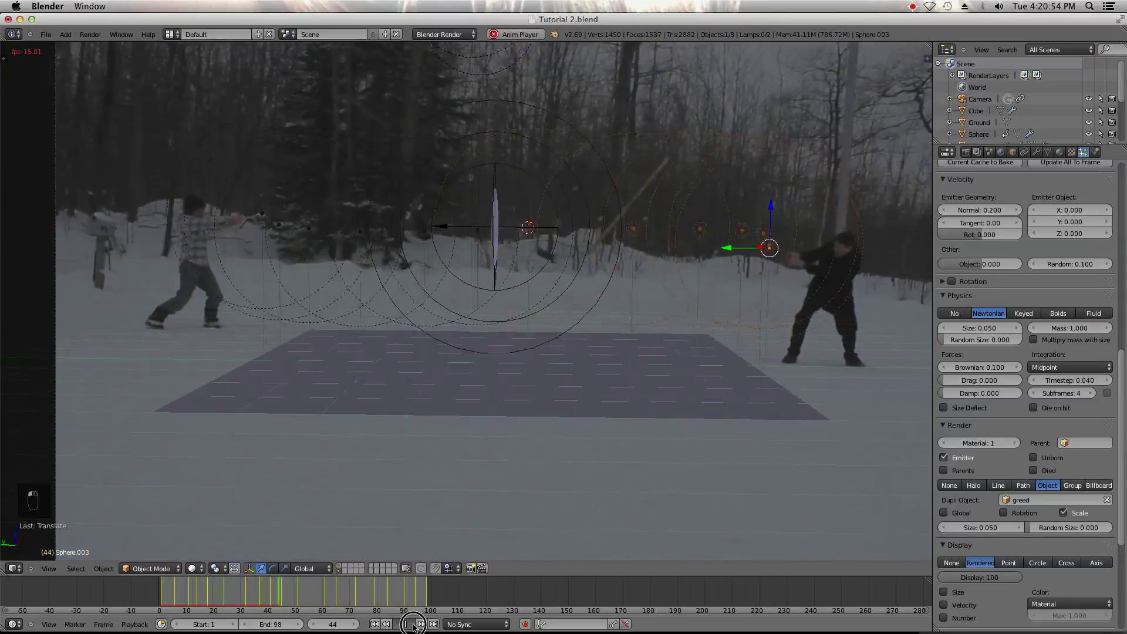
left_click(414, 625)
key("KP_1")
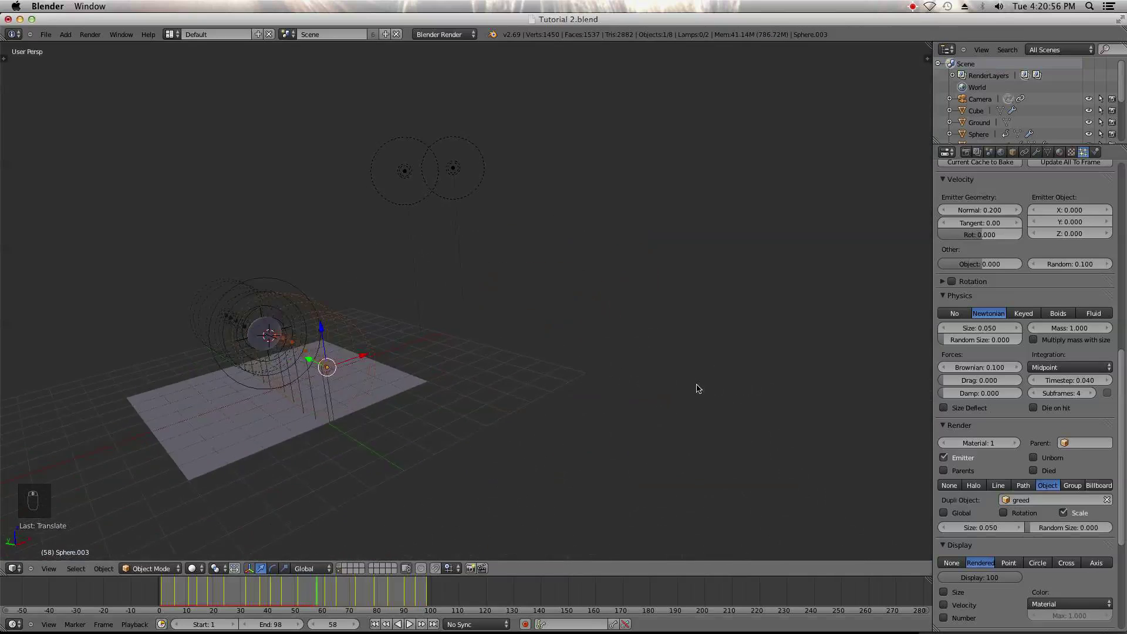
key("KP_3")
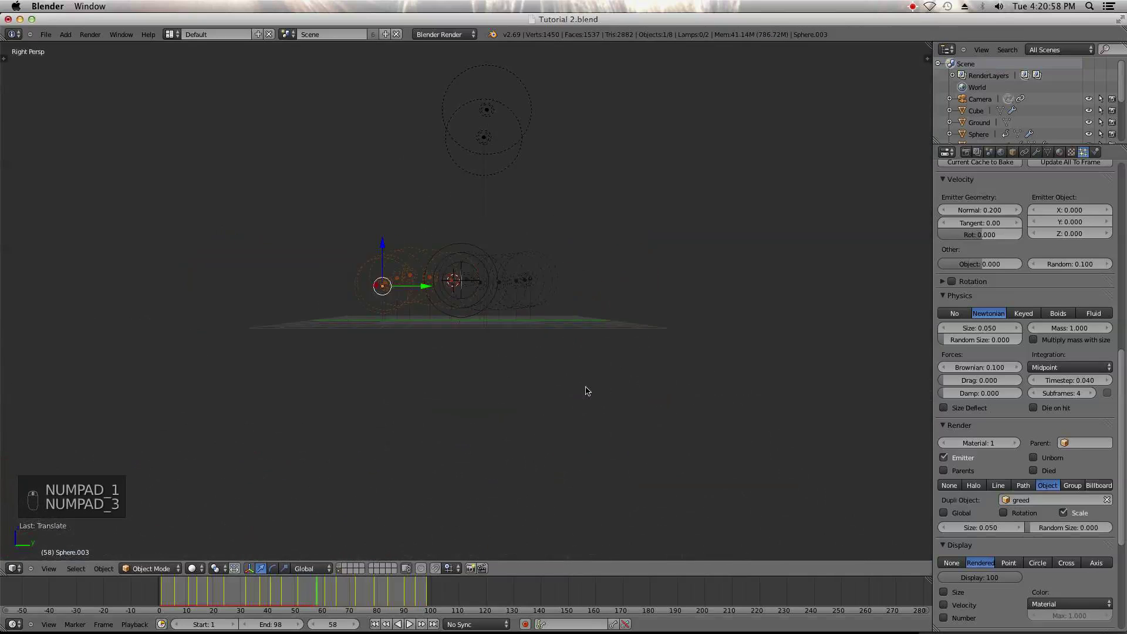
key("KP_1")
key("ctrl+KP_1")
key("KP_0")
key("KP_1")
key("KP_0")
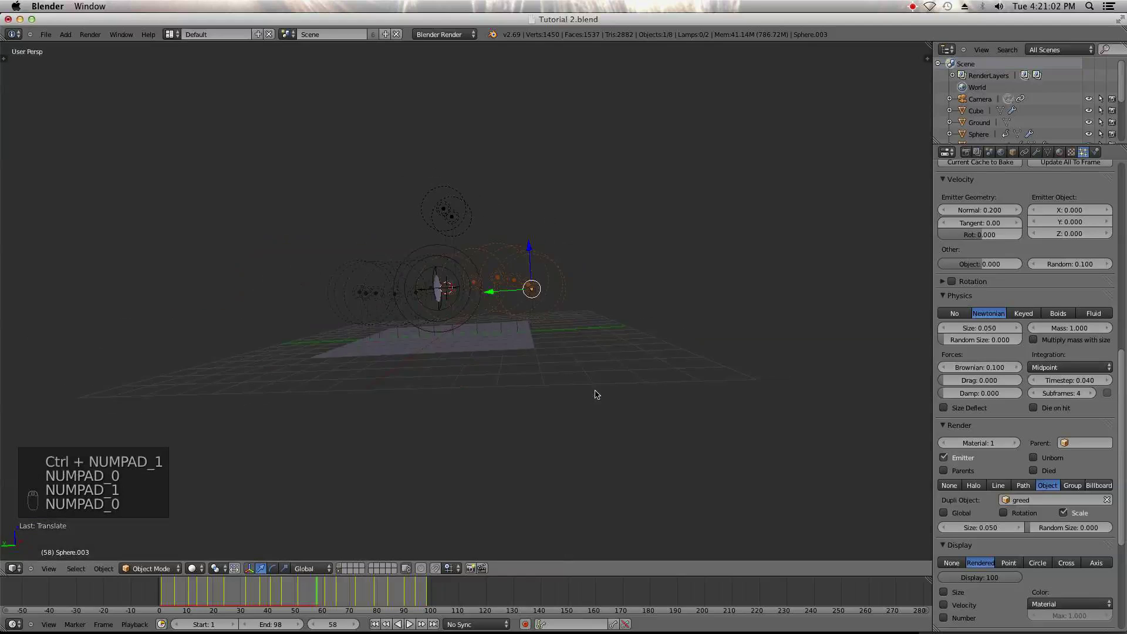
- Add a point lamp at the centre of the flattened sphere between the duellists, Sphere.005, and save the file
right_click(537, 258)
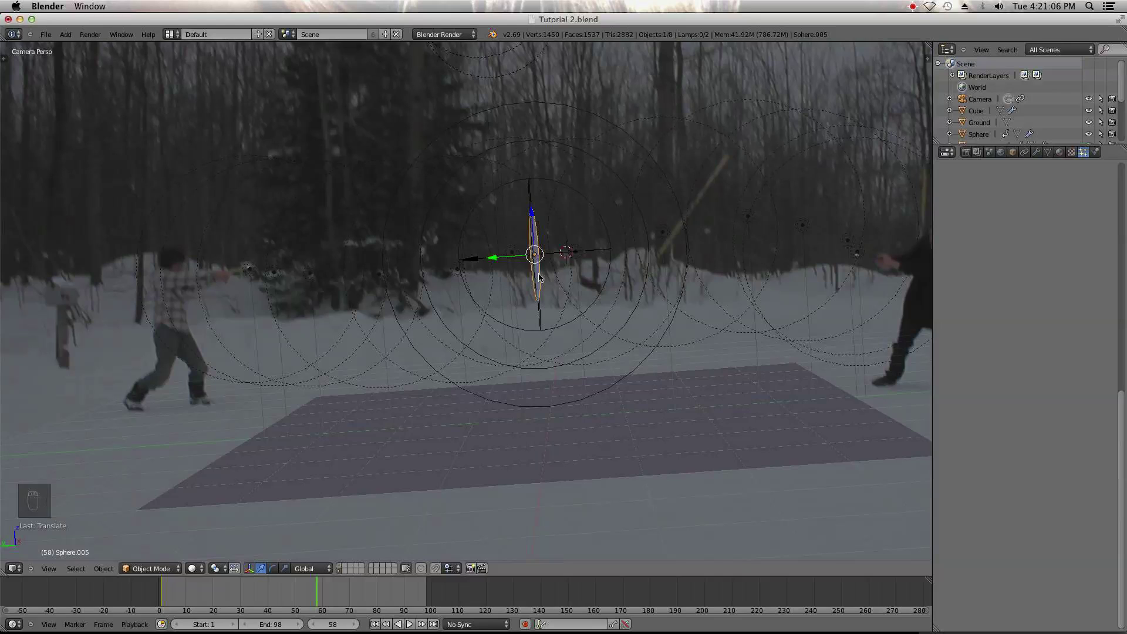
key("shift+s")
left_click(539, 277)
key("shift+a")
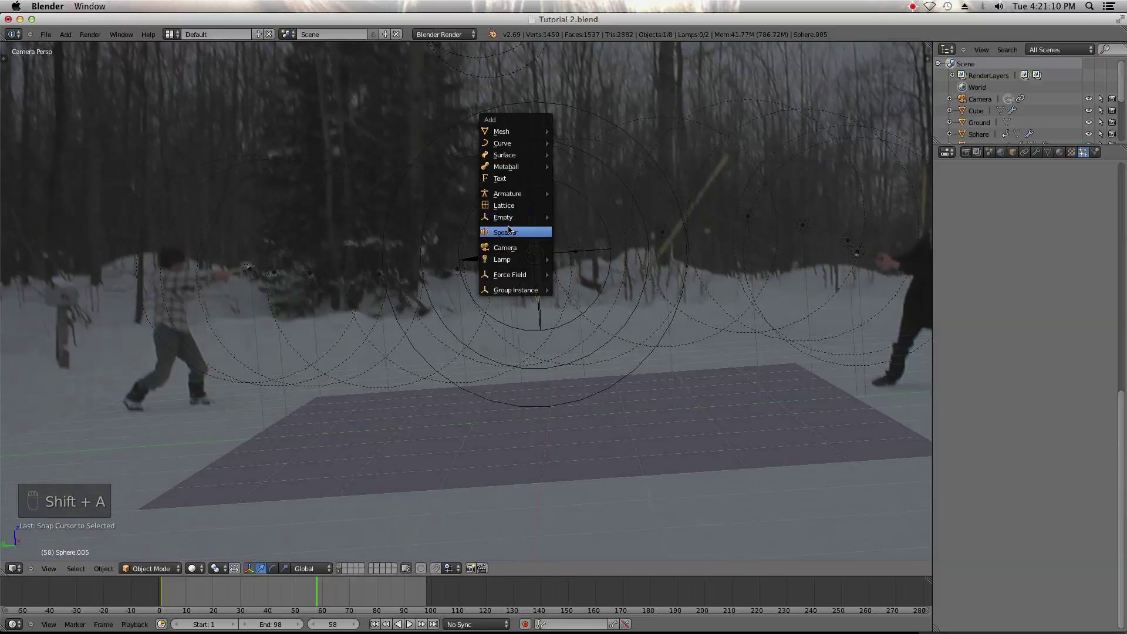
mouse_move(515, 265)
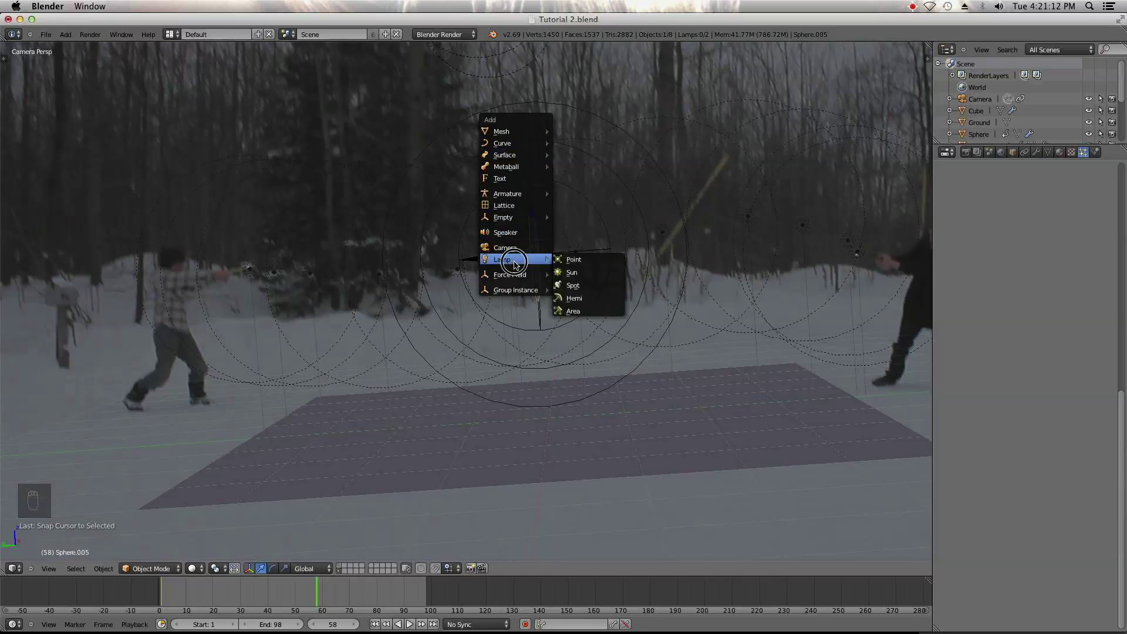
left_click(595, 260)
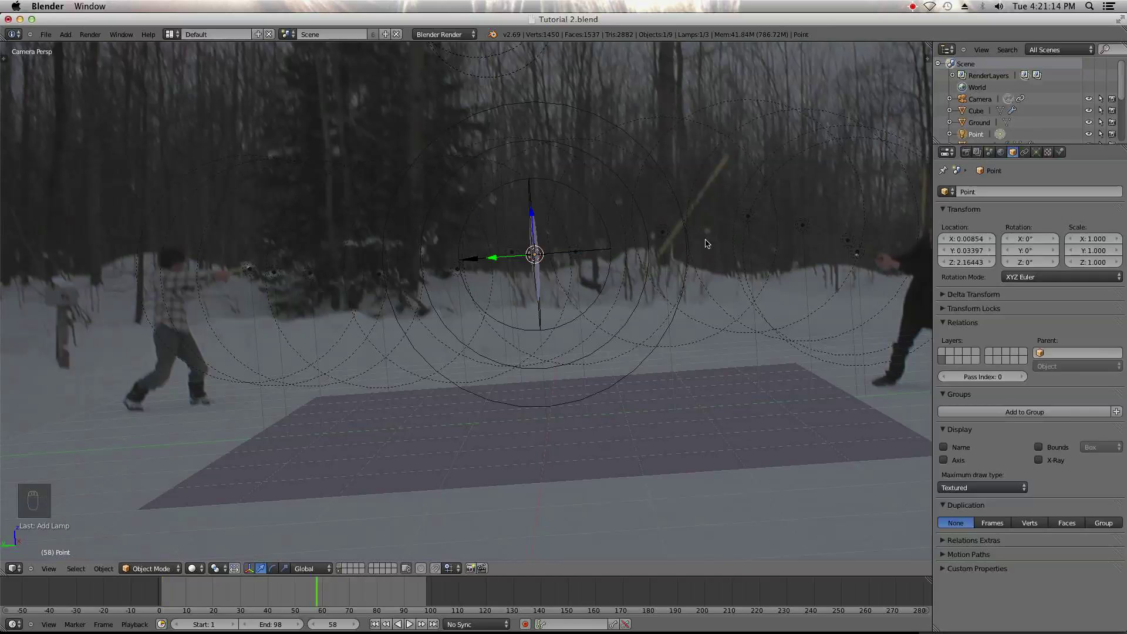
left_click(45, 34)
left_click(58, 109)
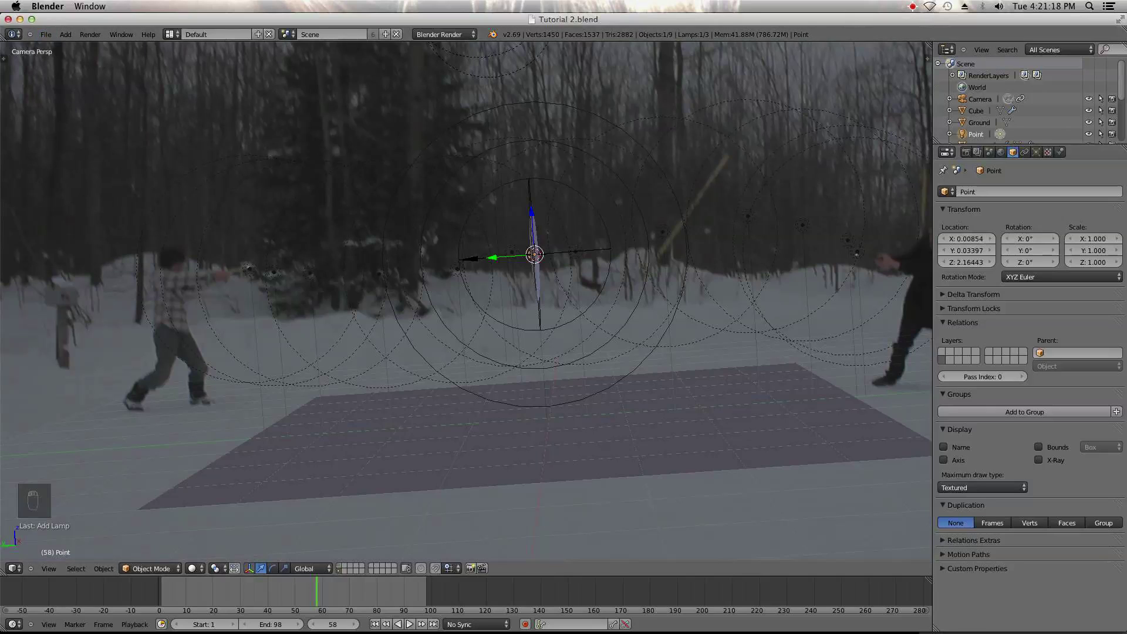
- Set the new point lamp's energy to 5, enable its Sphere falloff limit and set the distance to 4
left_click(1037, 153)
left_click(971, 348)
type("5")
key("Return")
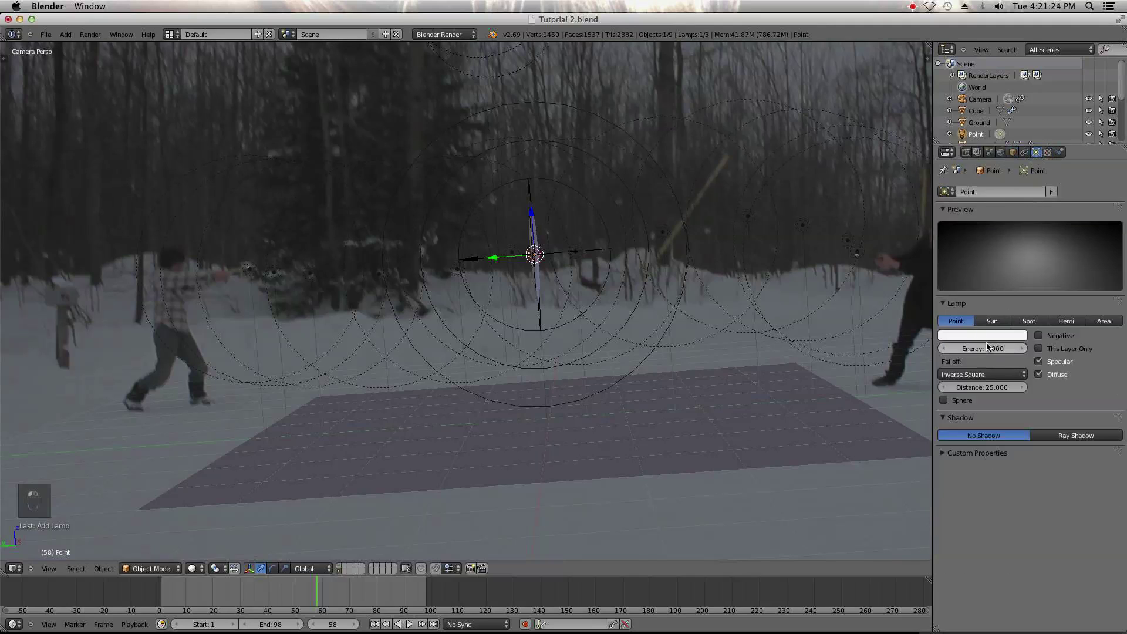
left_click(963, 401)
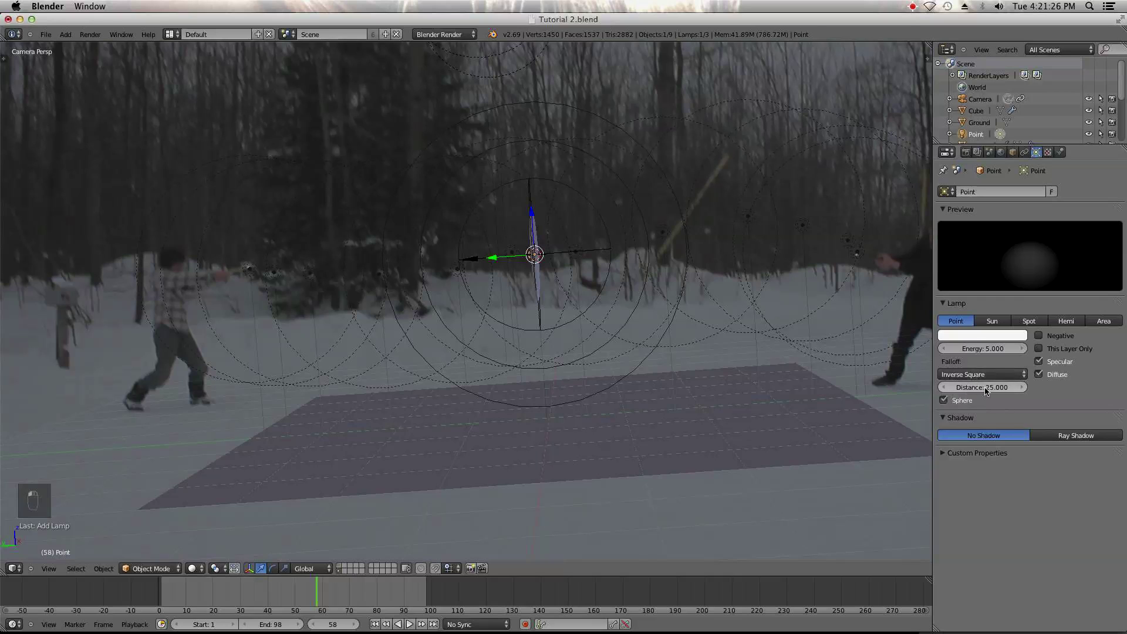
left_click(984, 387)
key("Return")
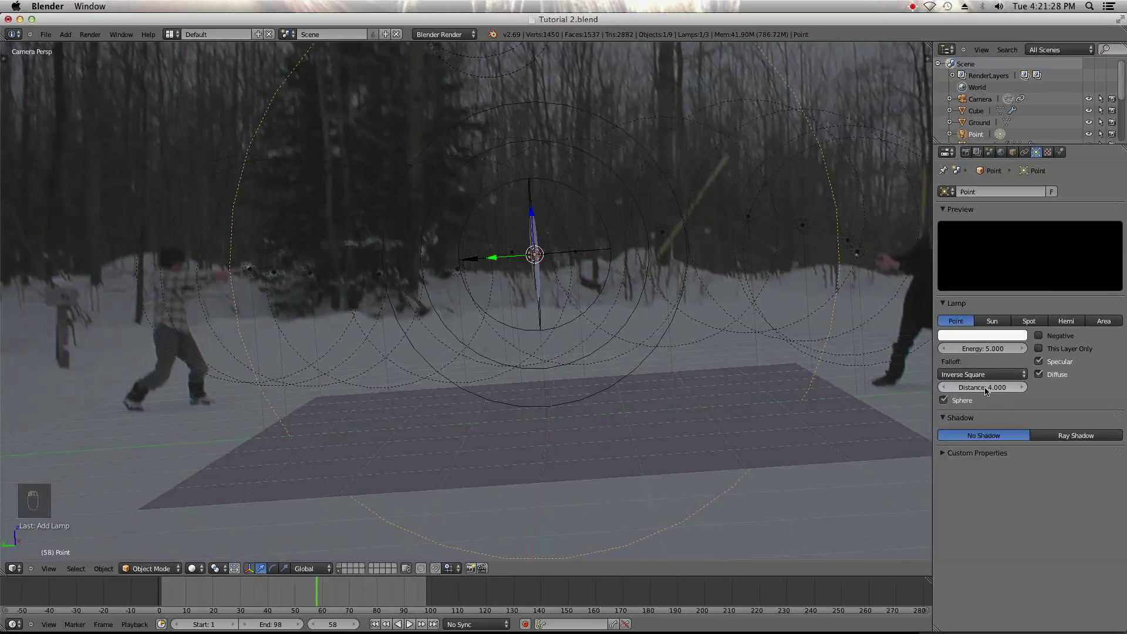
scroll(709, 395, "down", 2)
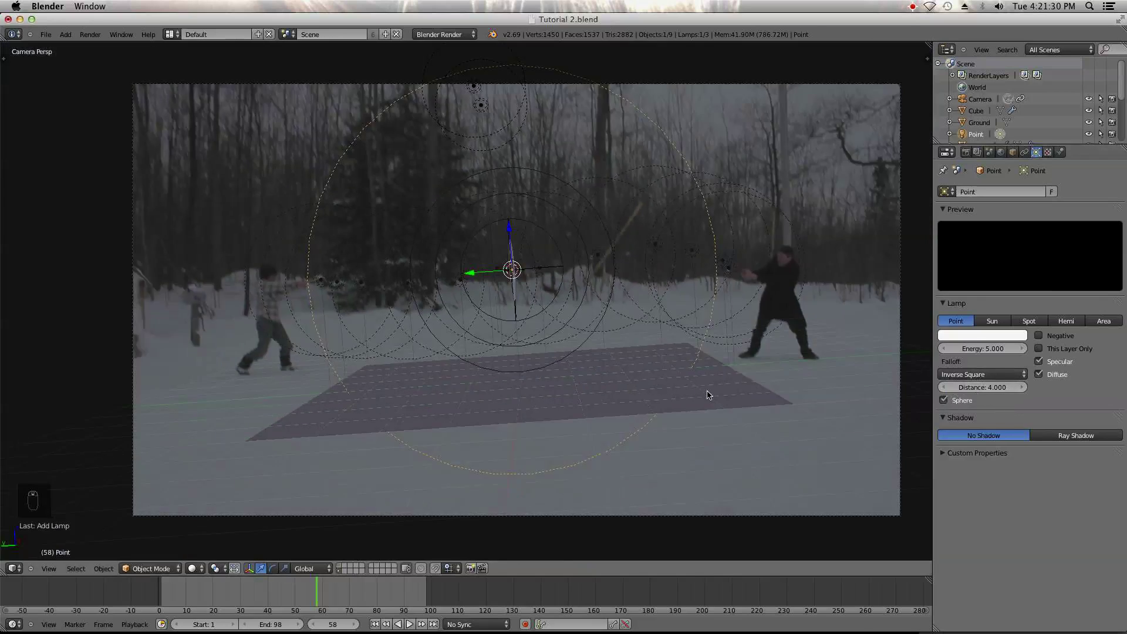
scroll(667, 390, "down", 1)
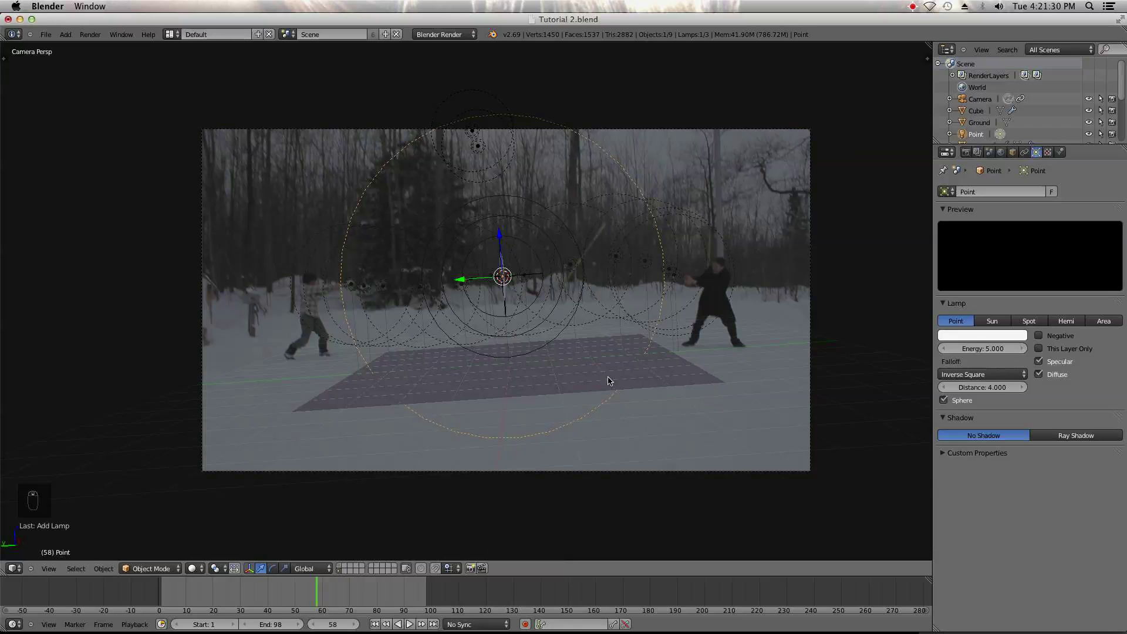
left_click(45, 34)
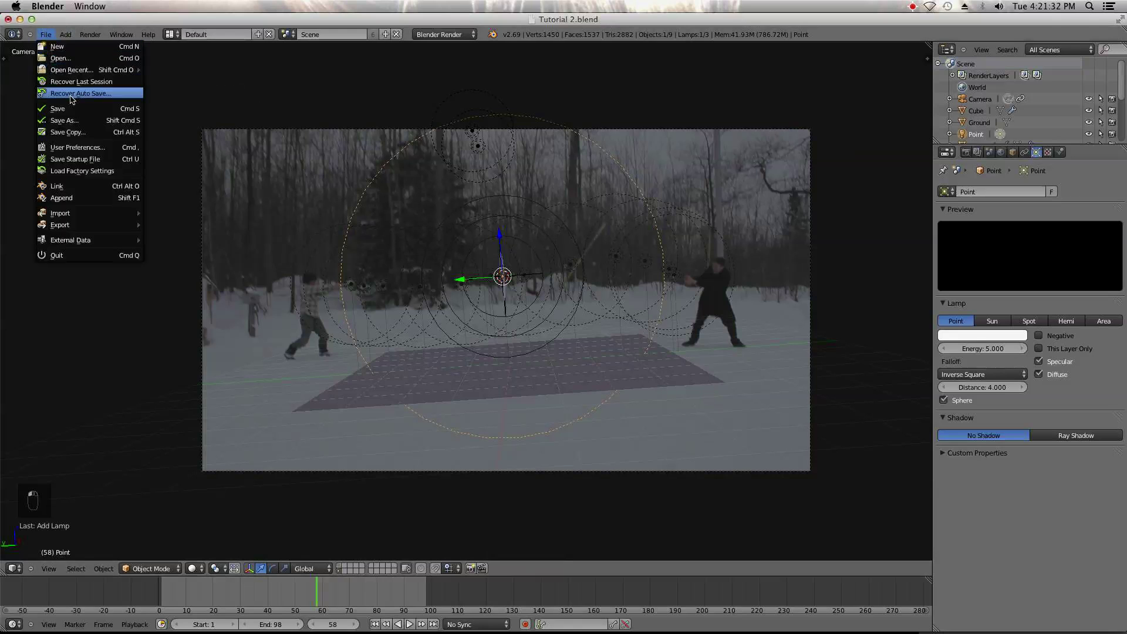
- Parent the point lamp to the flattened sphere, Sphere.005
scroll(543, 229, "up", 4)
right_click(547, 221, "shift")
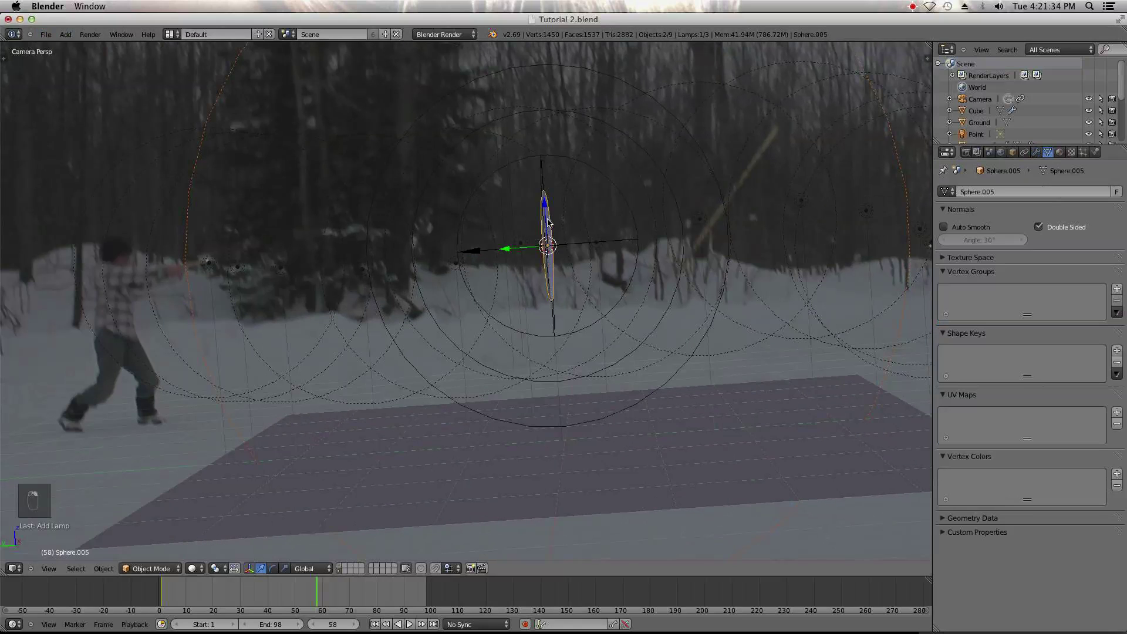
key("ctrl+p")
left_click(547, 221)
- Step back through the timeline to frame 40 to check how the lamp follows the sphere
key("Left")
key("Left")
key("Left")
key("Right")
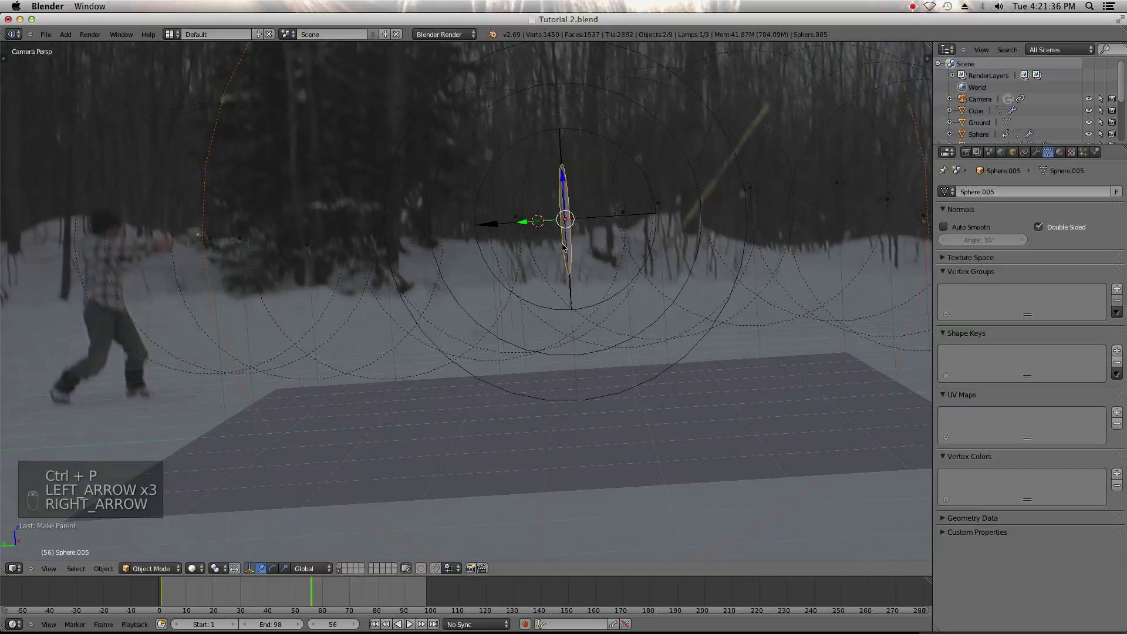
scroll(562, 242, "down", 4)
key("Left")
key("Left")
key("Left")
key("Left")
key("Left")
key("Left")
key("Left")
key("Left")
key("Left")
key("Left")
key("Left")
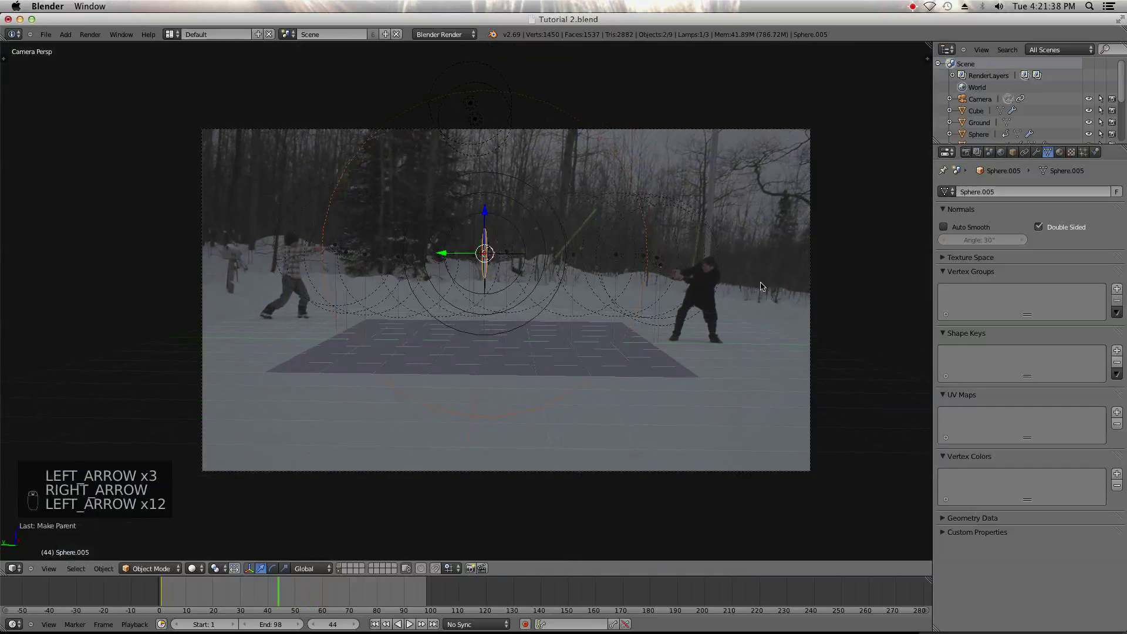
key("Left")
key("Left")
key("Left")
key("Left")
key("Left")
left_click(1071, 152)
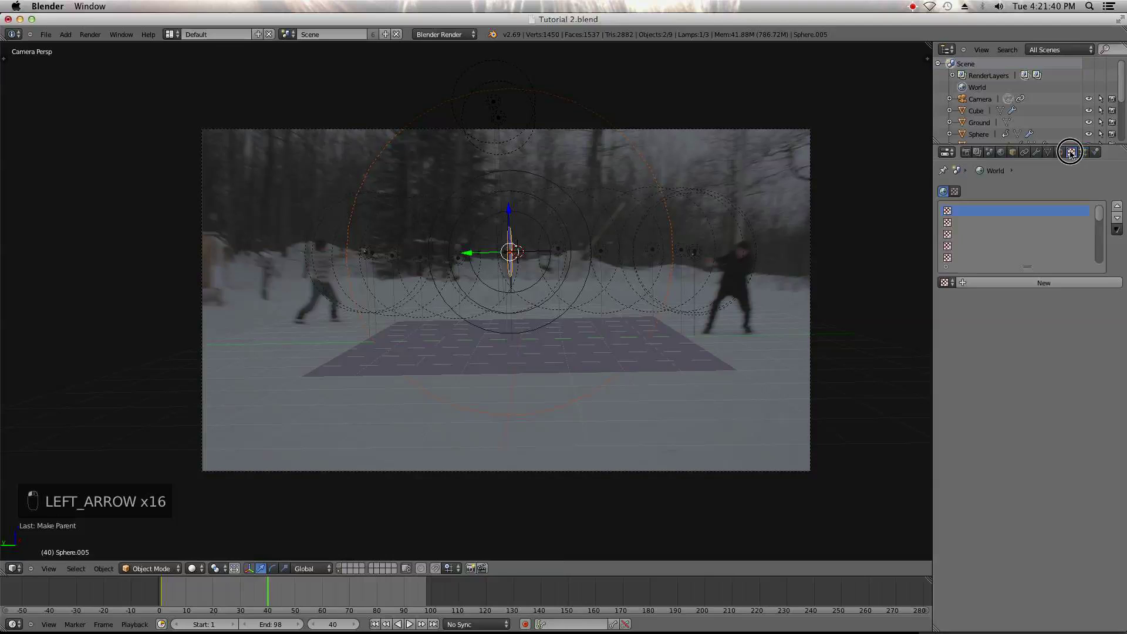
left_click(1061, 153)
left_click(1094, 152)
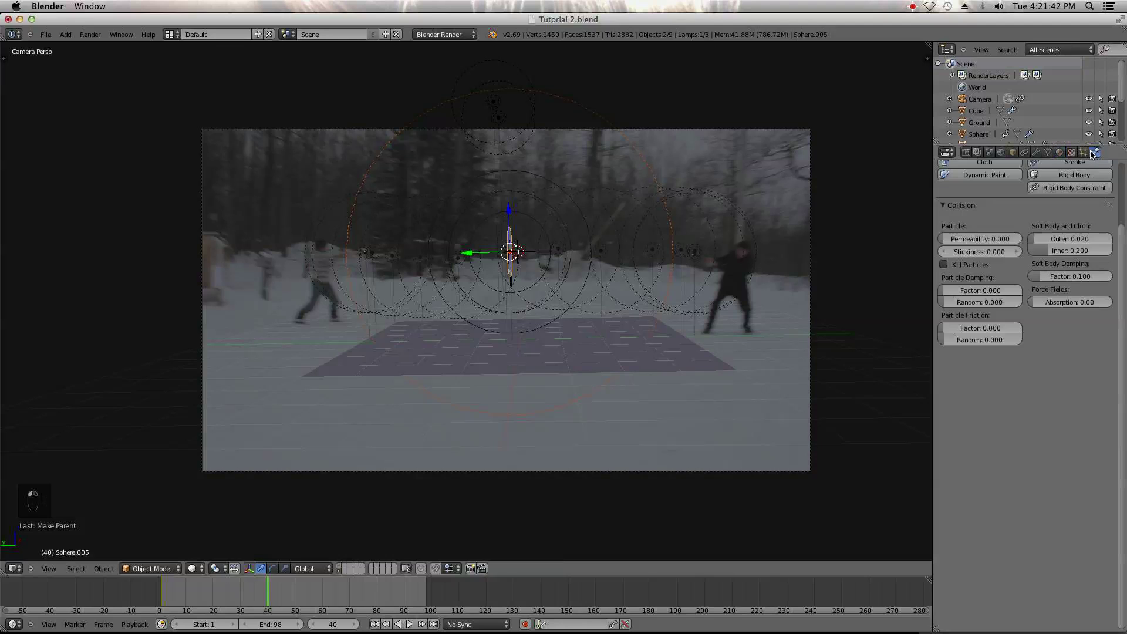
left_click(1013, 153)
left_click(1047, 152)
left_click(1059, 153)
left_click(1083, 153)
left_click(1072, 153)
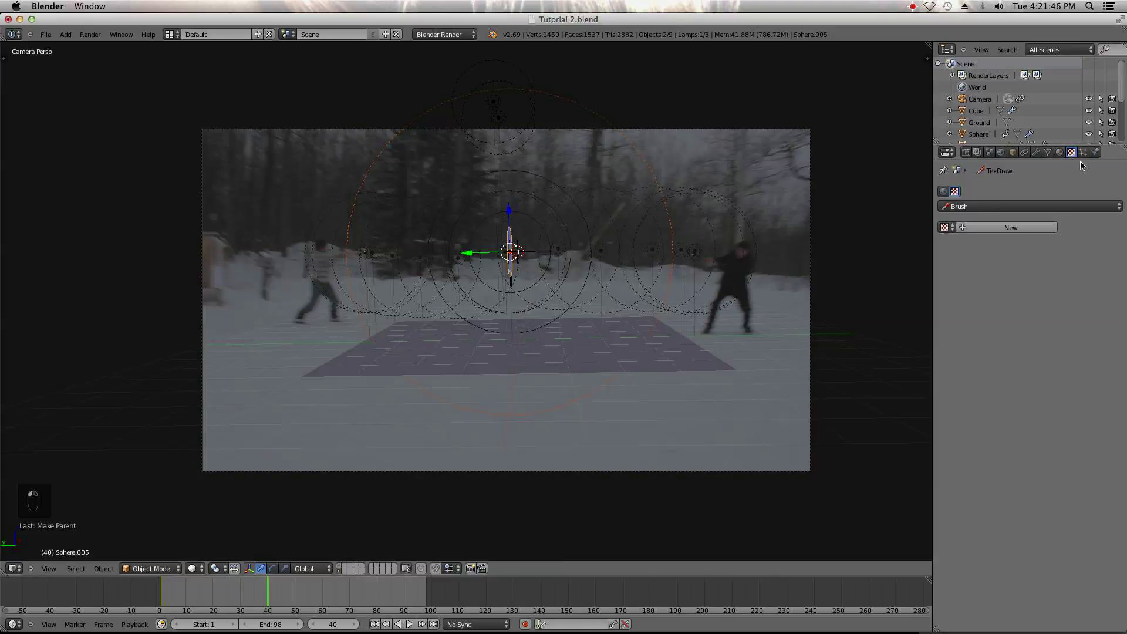
- Reduce the point lamp's distance to 3.5 and save the file
right_click(647, 156)
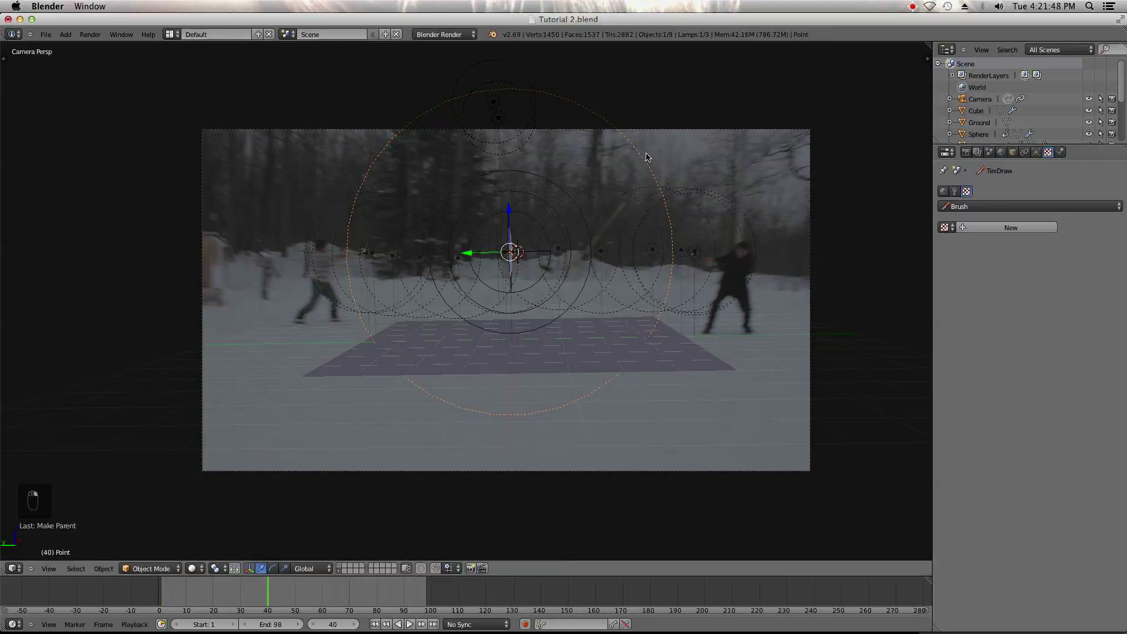
left_click(1037, 153)
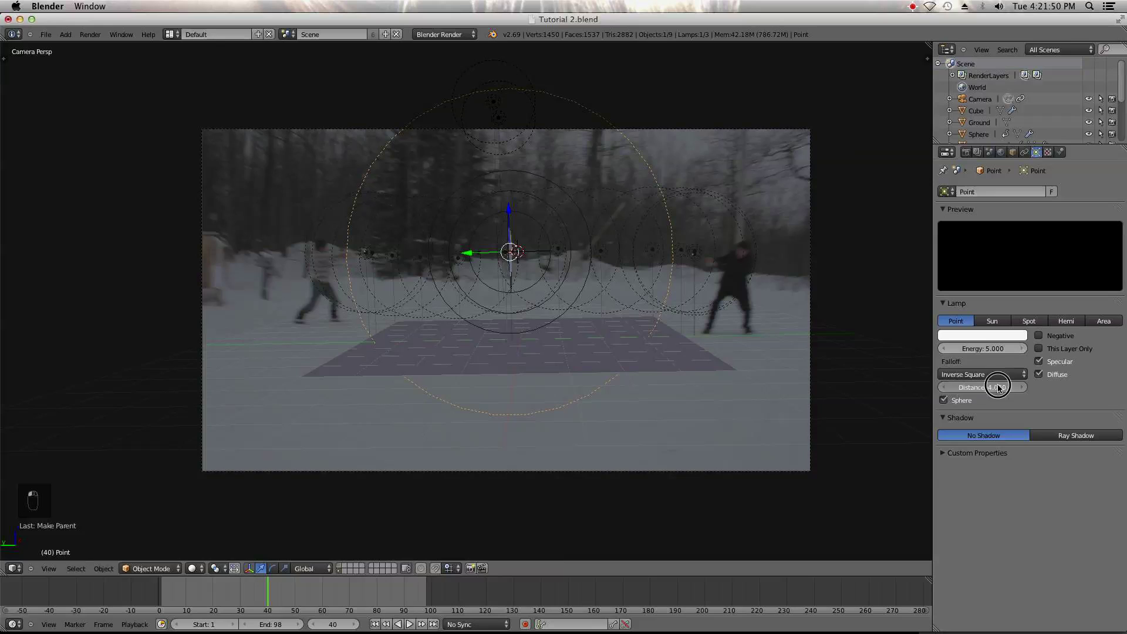
left_click(972, 386)
key("Return")
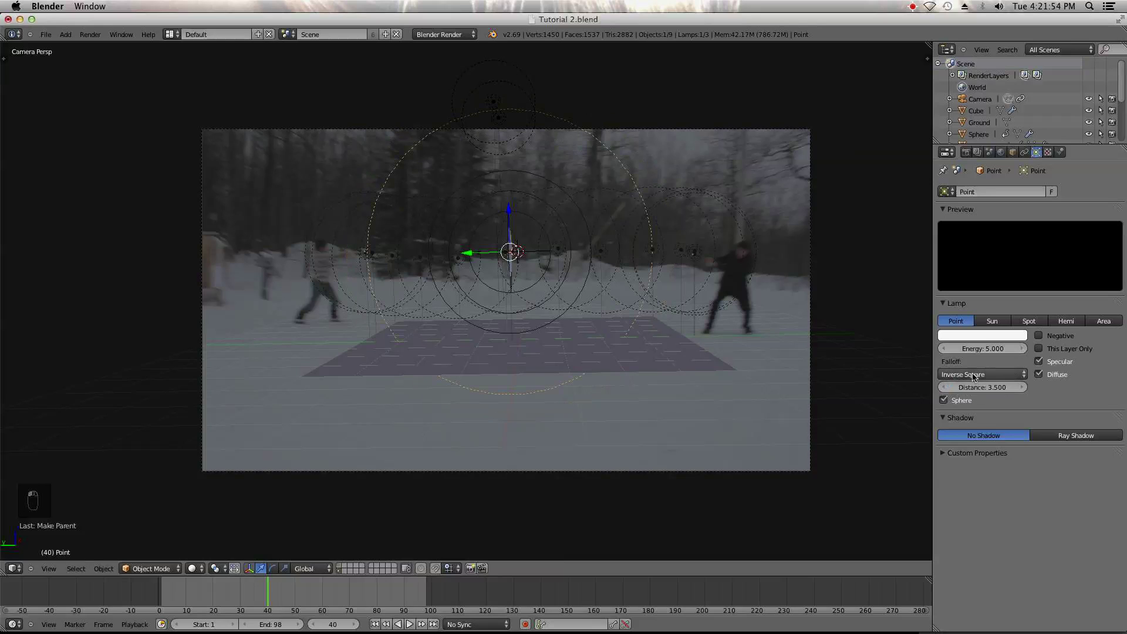
left_click(45, 34)
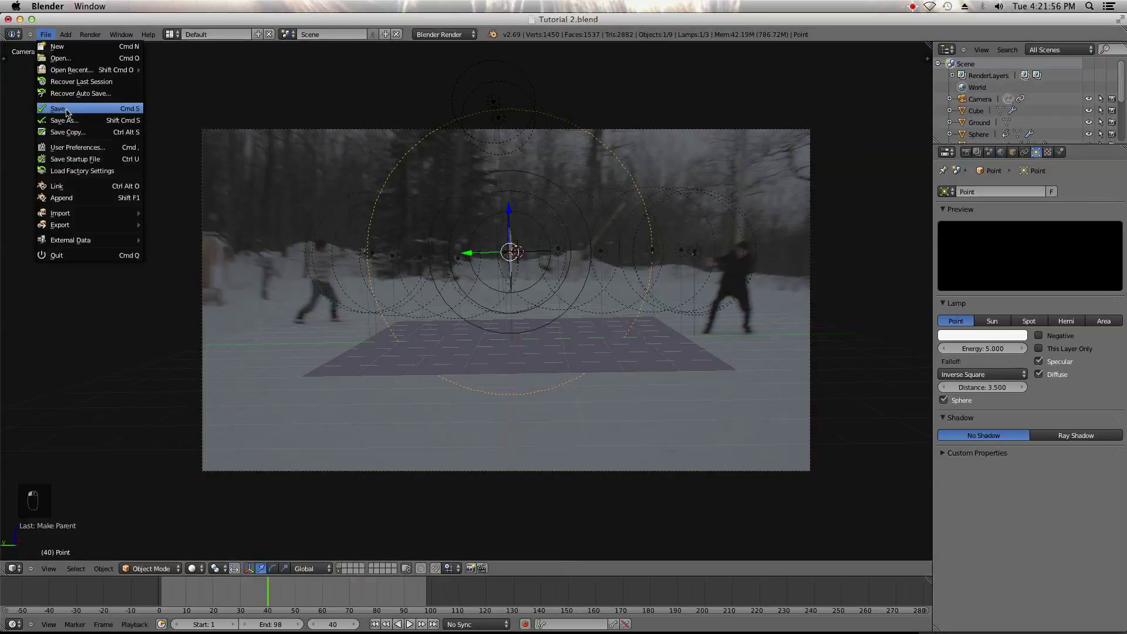
- Show the beam layer at frame 1 and snap the 3D cursor to the flattened sphere, Sphere.002, where the beams meet
left_click(345, 568)
left_click(341, 567)
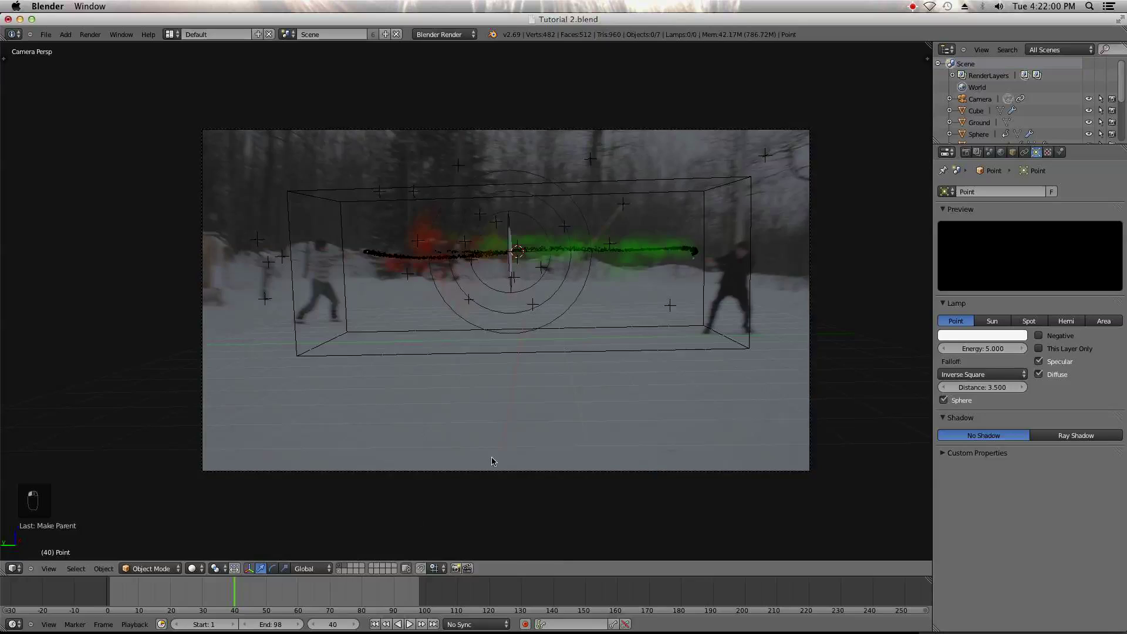
scroll(558, 276, "up", 3)
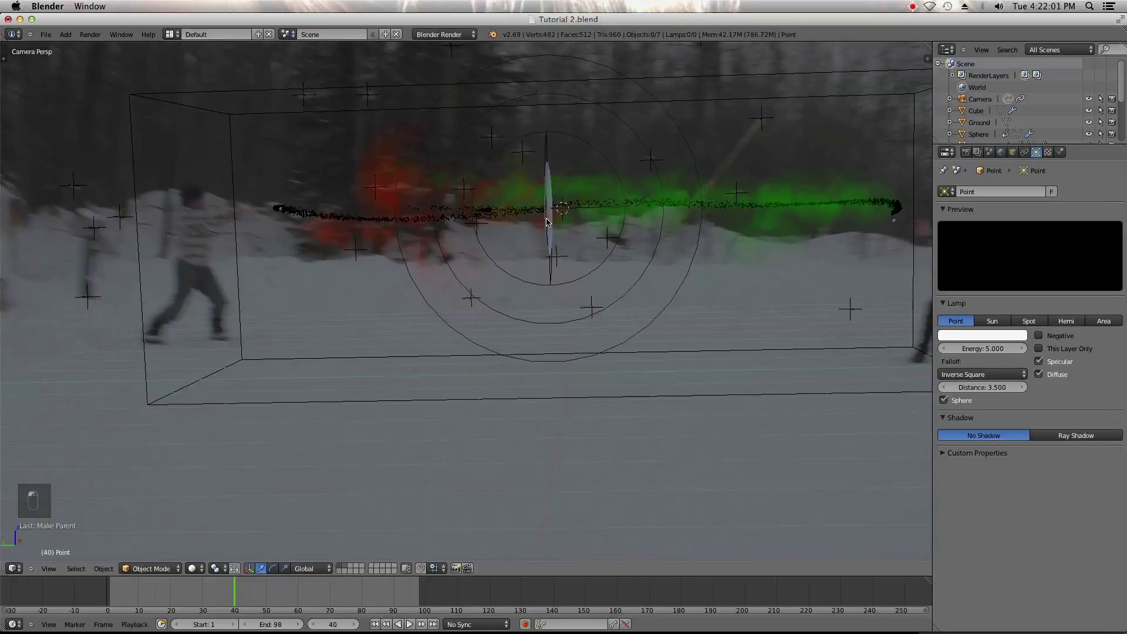
right_click(547, 222)
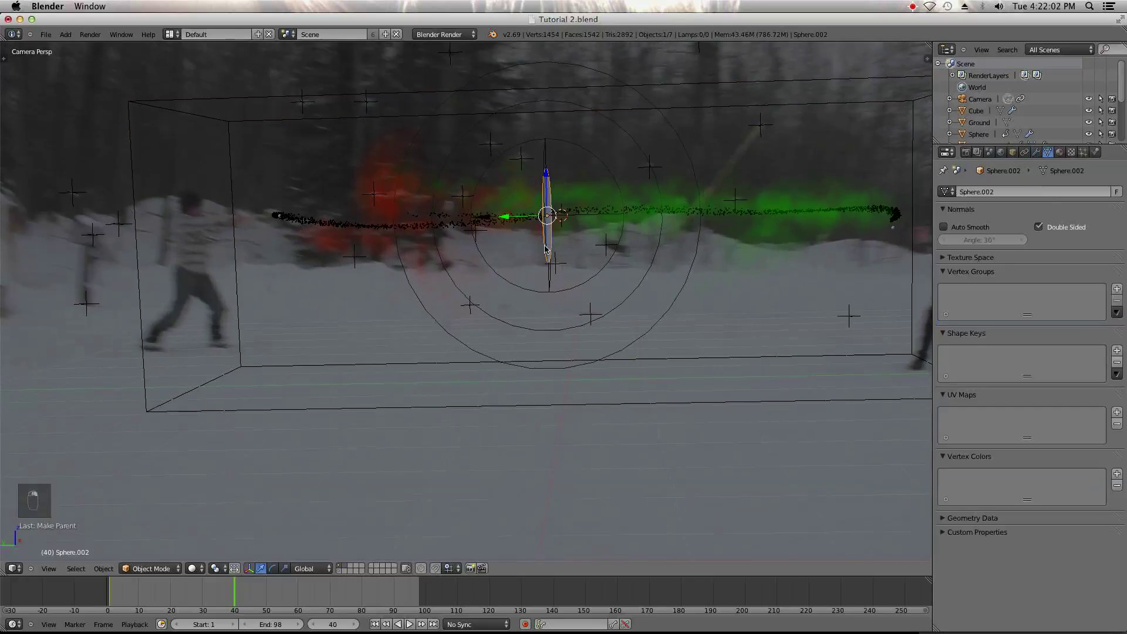
scroll(523, 302, "up", 3)
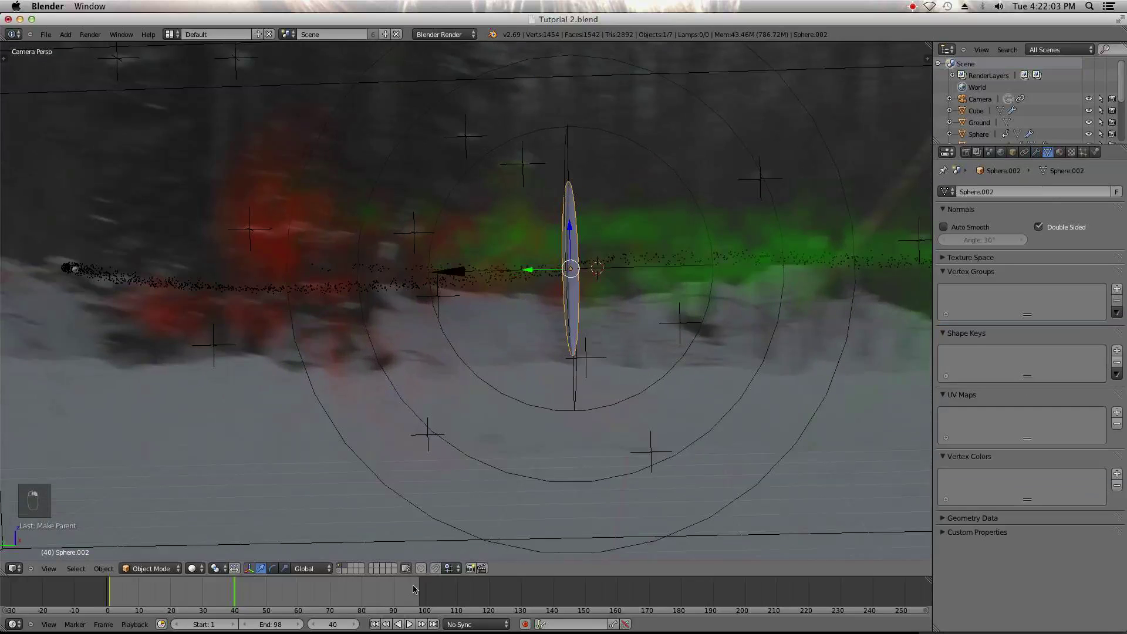
left_click(375, 624)
middle_click_drag(630, 389, 511, 353, "shift")
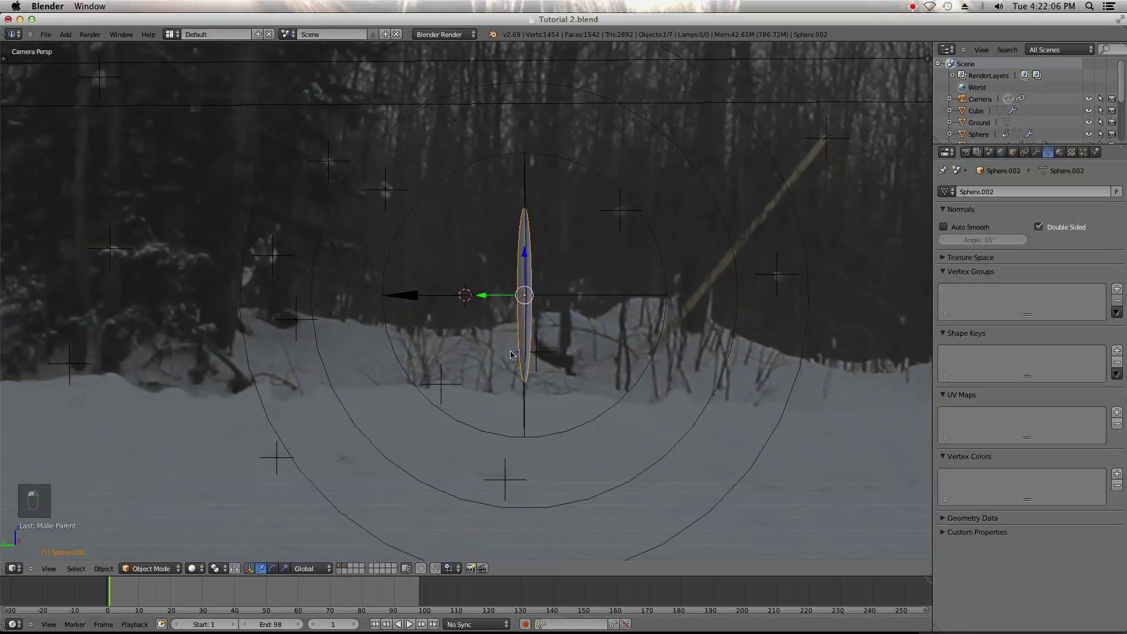
key("shift+s")
left_click(510, 353)
- Add a UV sphere at the 3D cursor and shrink it to a small ball at the flattened sphere's centre
key("shift+a")
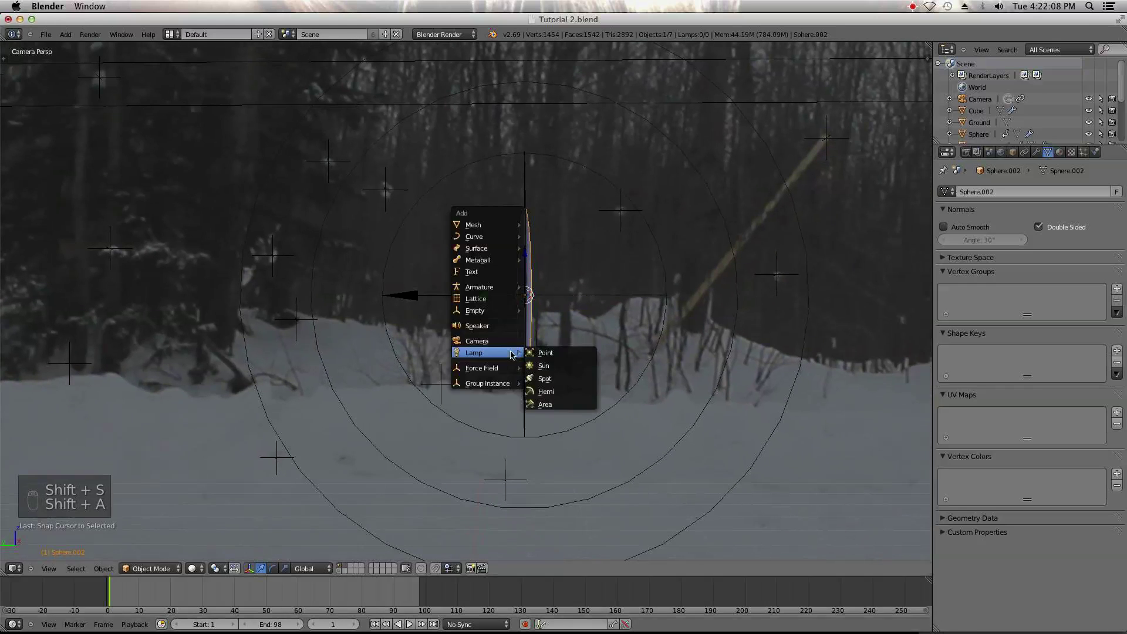
mouse_move(521, 228)
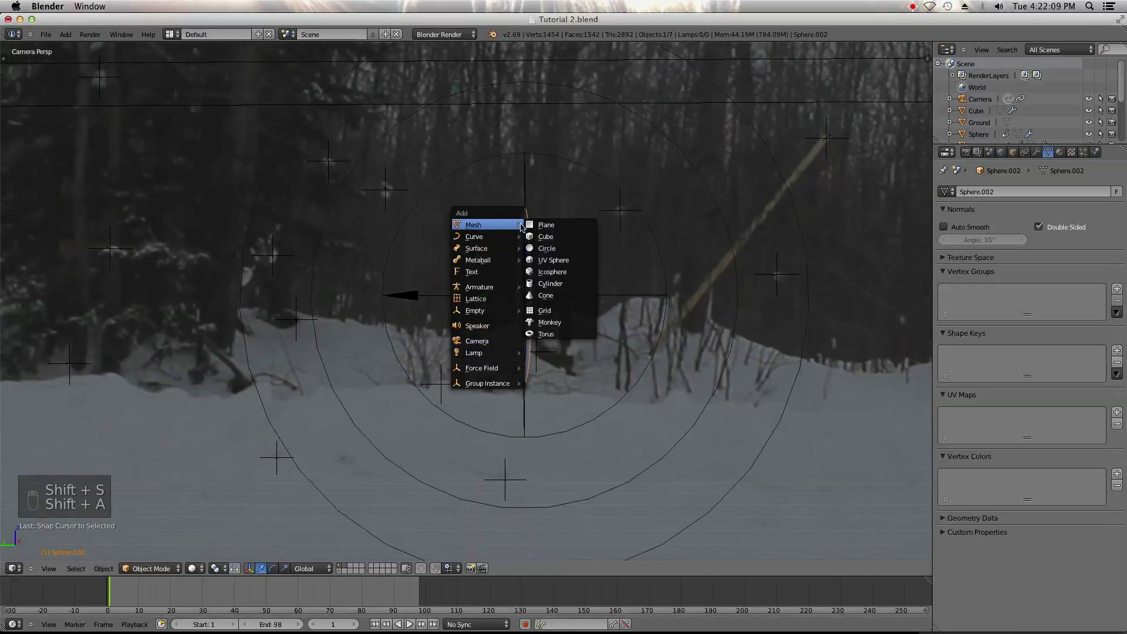
left_click(577, 261)
key("s")
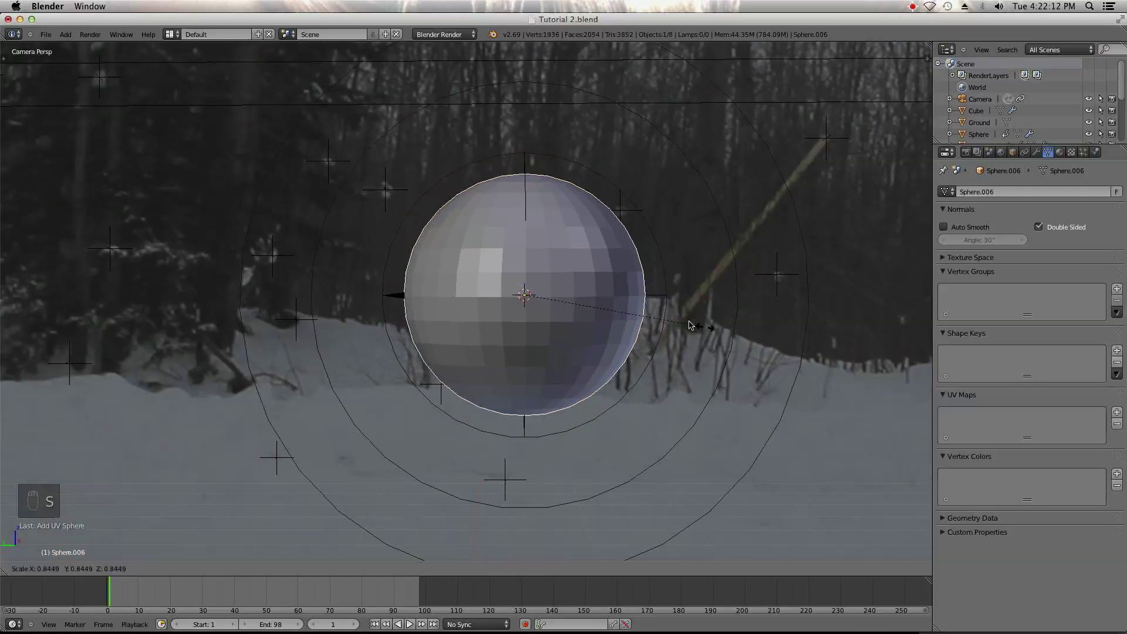
left_click(546, 288)
- Rescale the small sphere into a narrow upright ellipsoid that bulges slightly past both sides of the flattened sphere
key("s")
key("z")
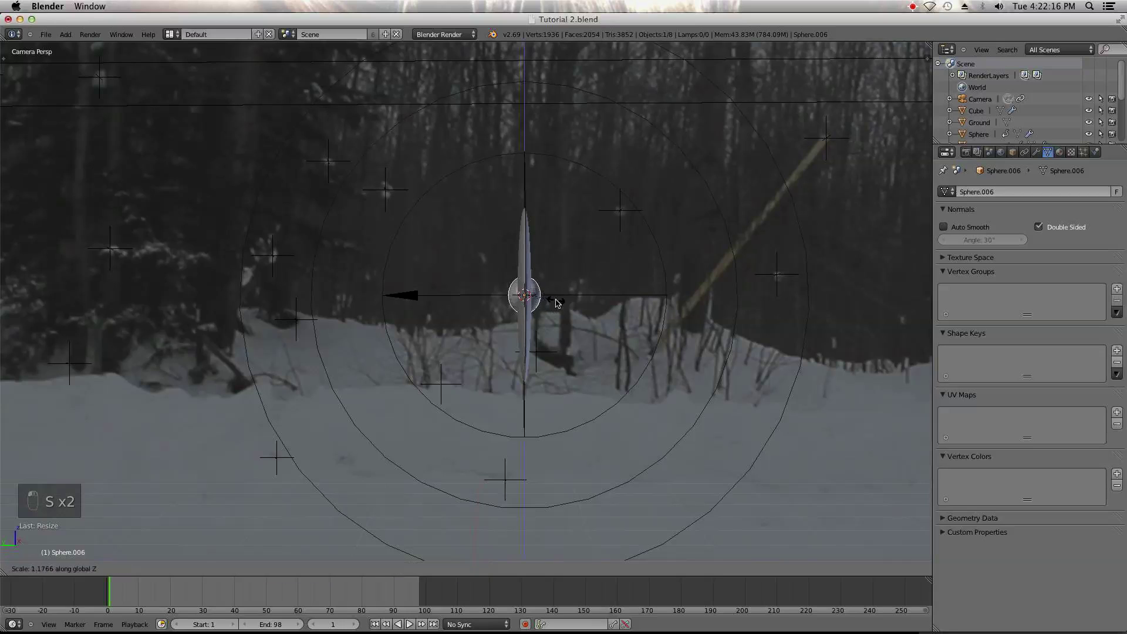
left_click(557, 303)
key("s")
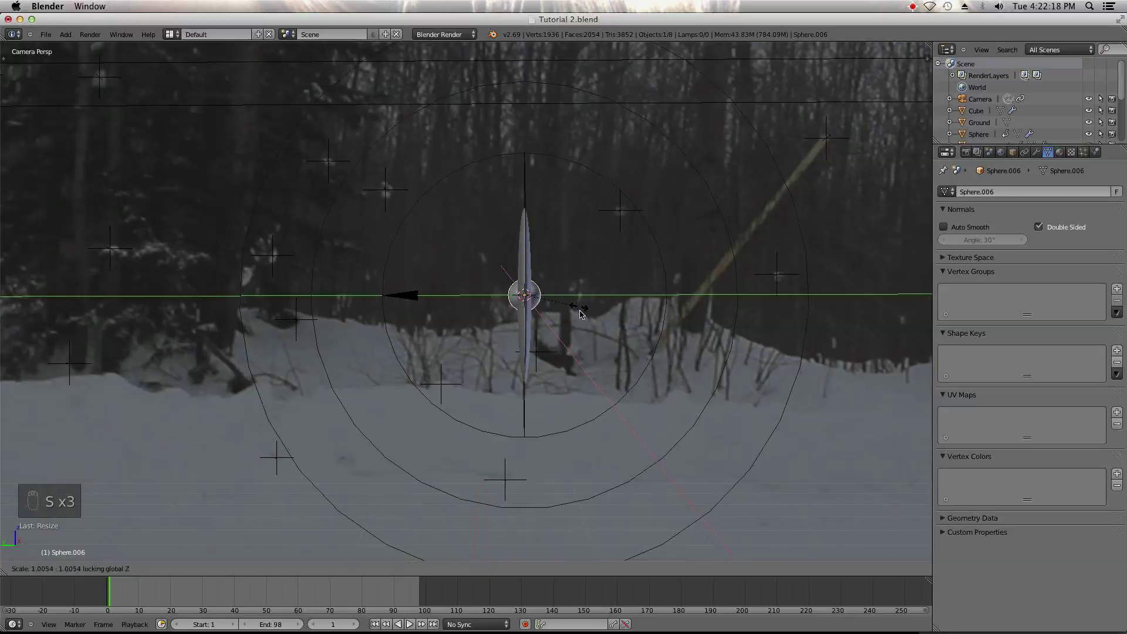
left_click(581, 345)
key("s")
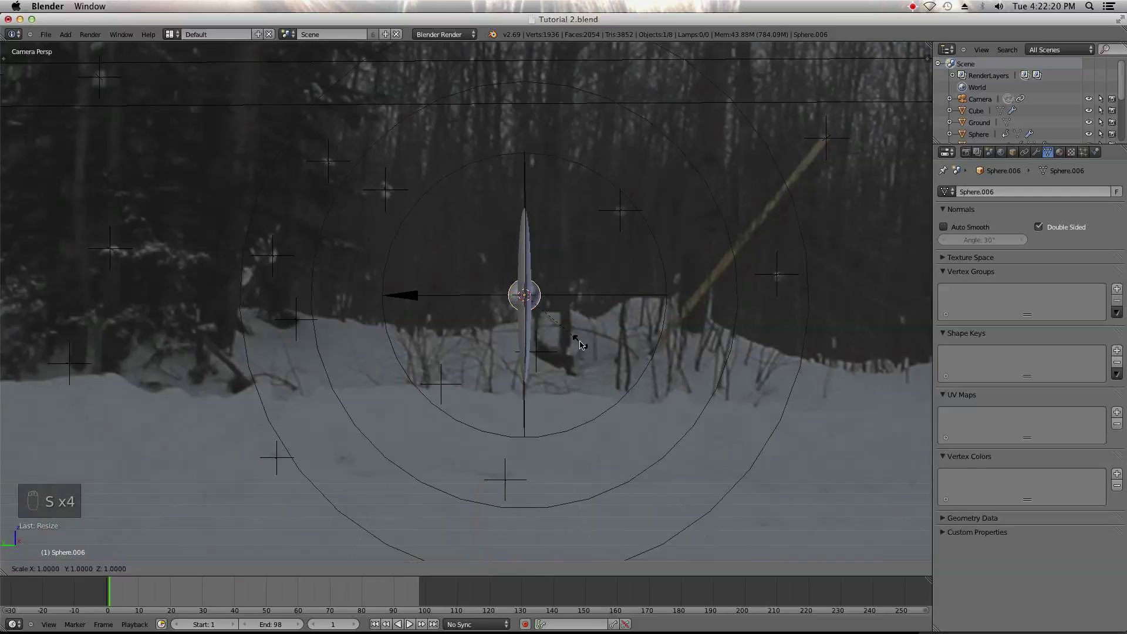
left_click(489, 478)
key("s")
left_click(543, 361)
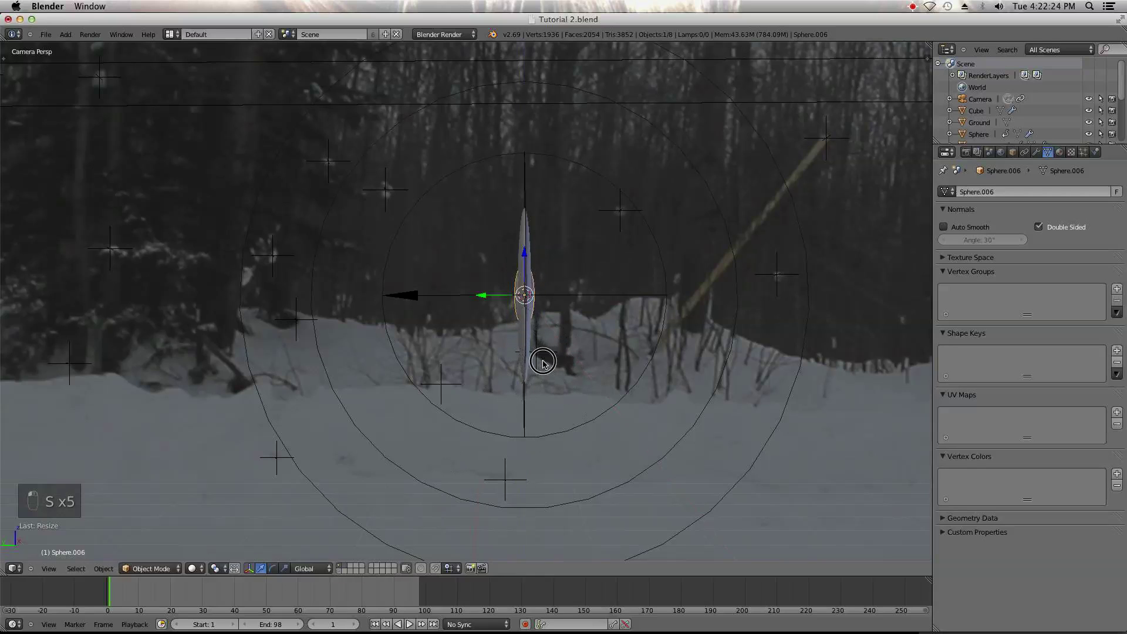
- Move the small sphere to its own layer and save the file
key("m")
left_click(645, 383)
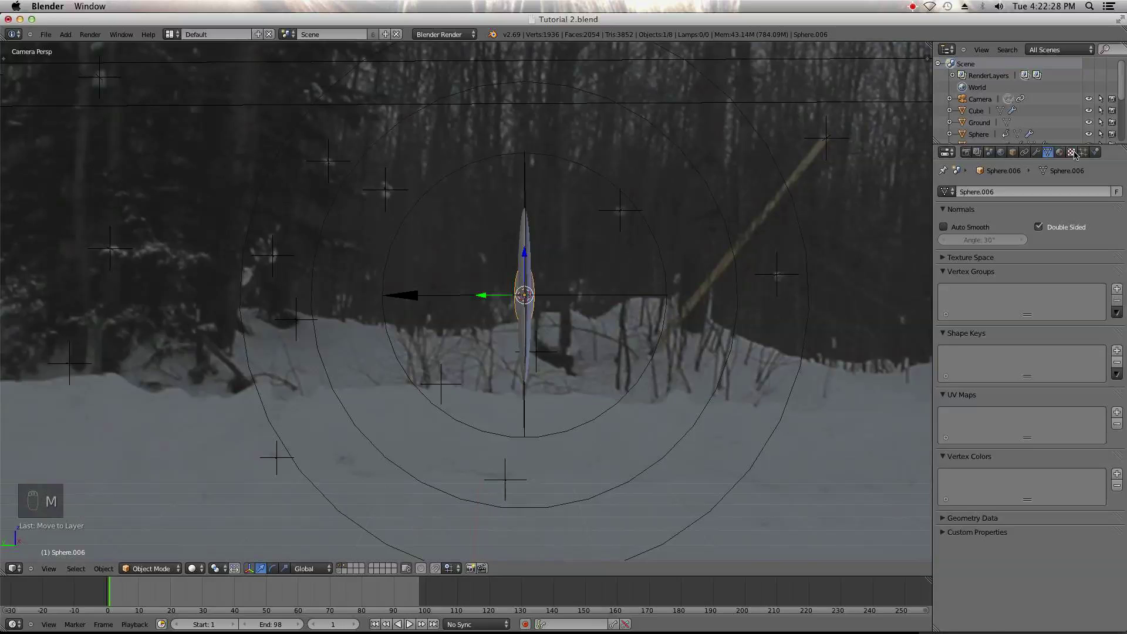
left_click(54, 37)
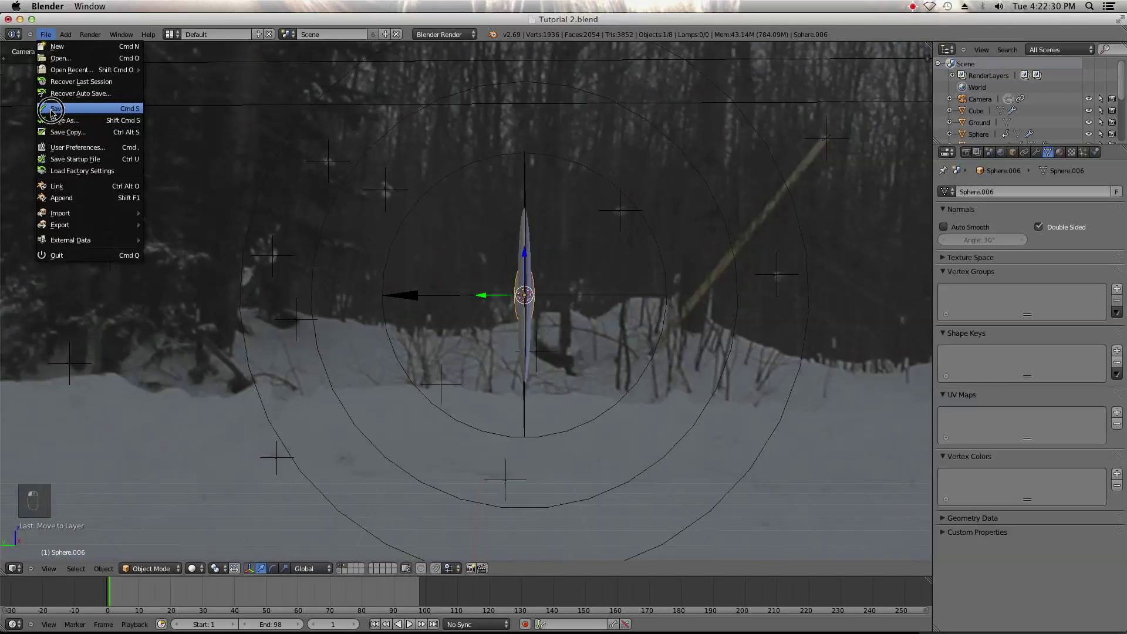
- Add a particle system to the small sphere and set its particles to render as Line
scroll(678, 296, "down", 3)
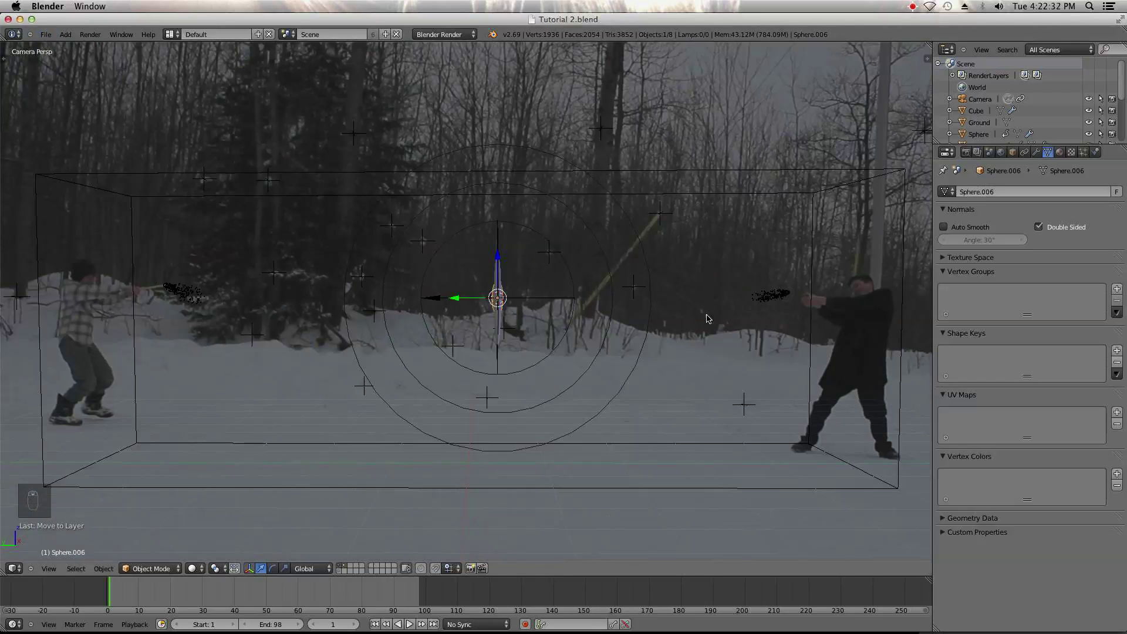
left_click(1083, 152)
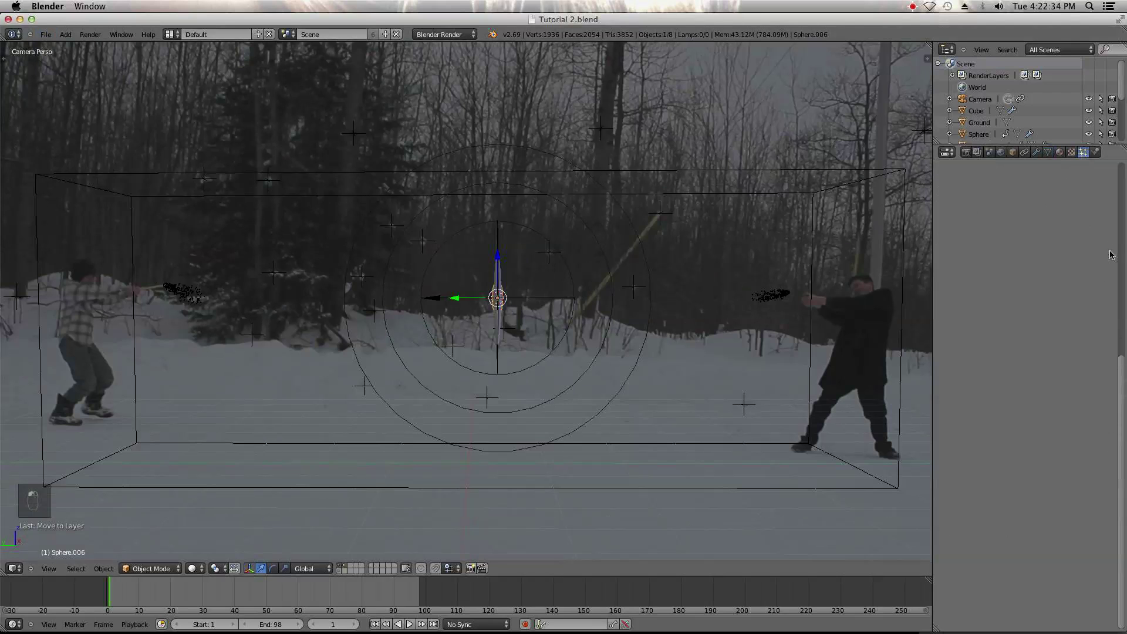
left_click(1117, 192)
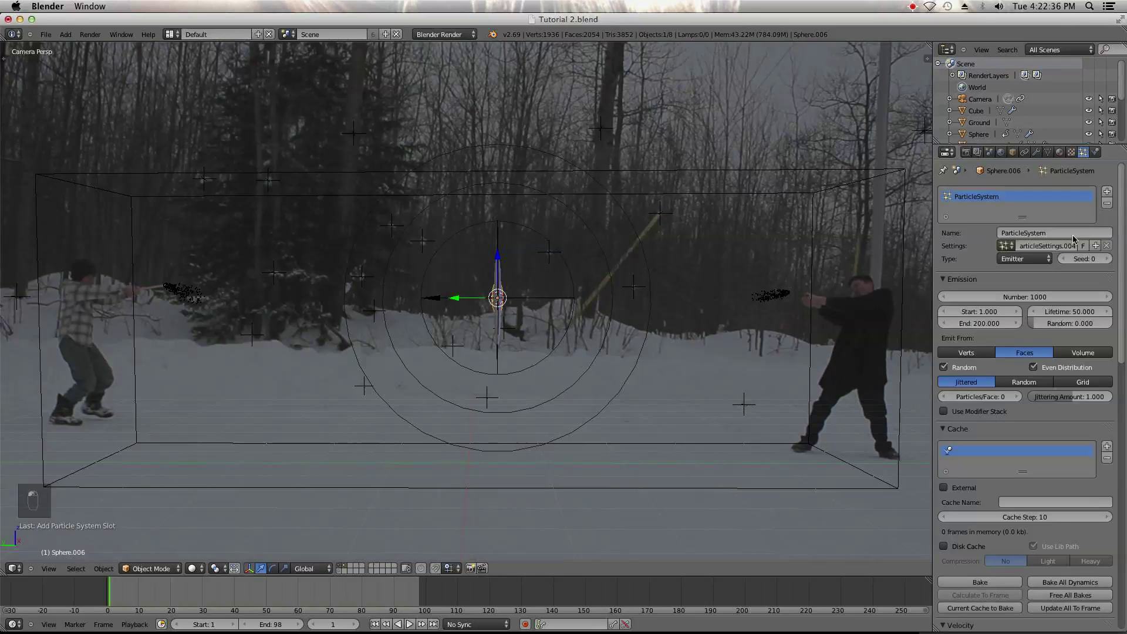
scroll(1022, 437, "down", 10)
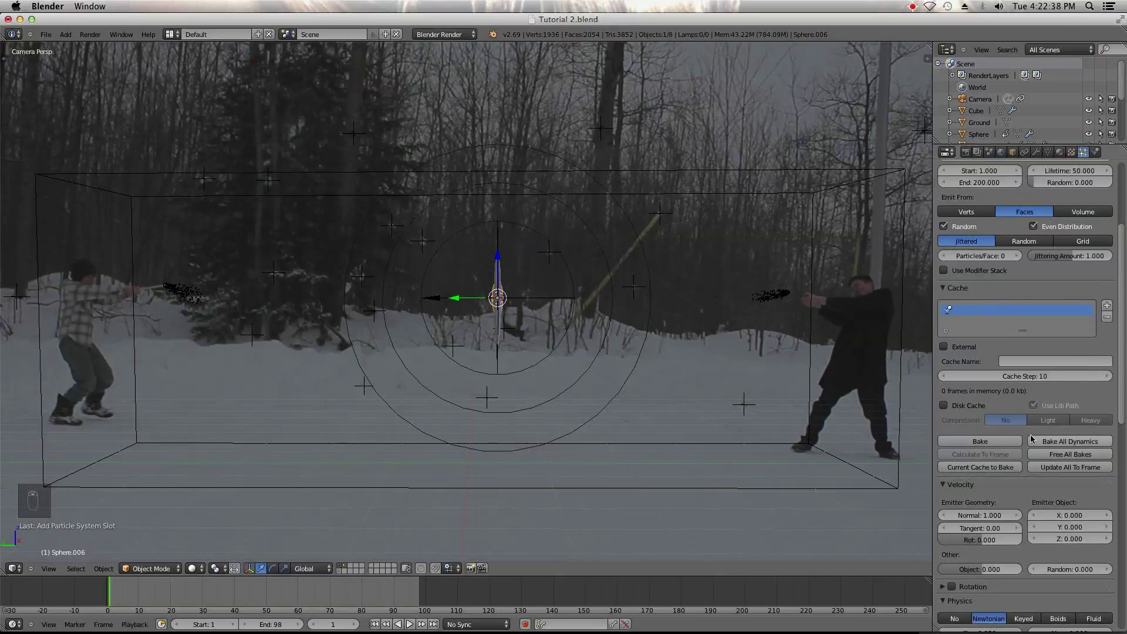
scroll(1065, 547, "down", 4)
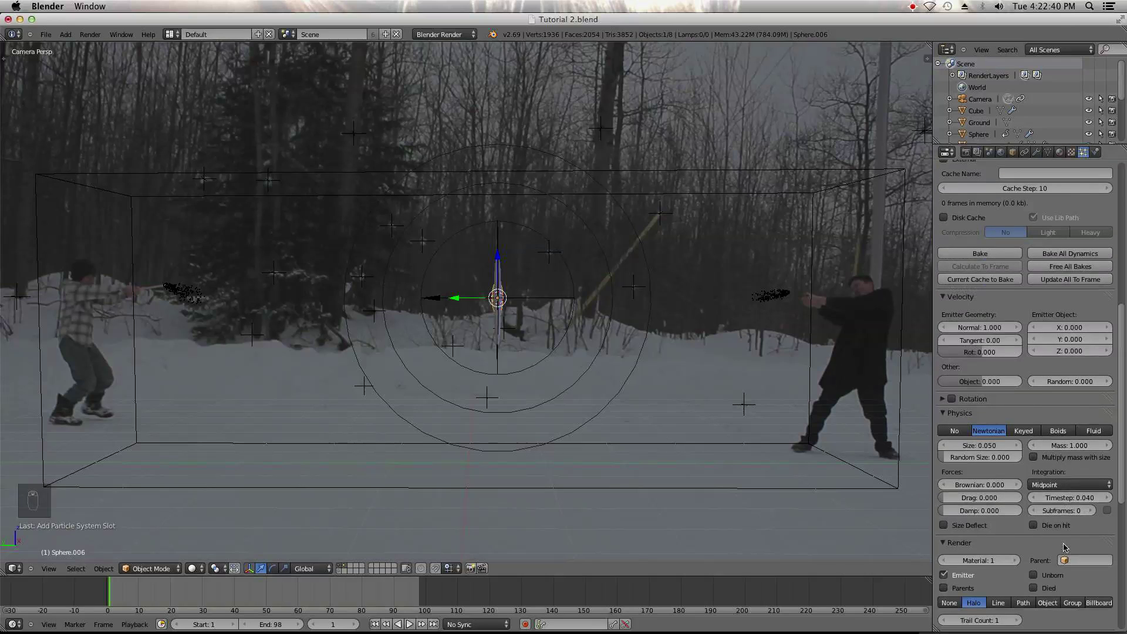
left_click(1009, 603)
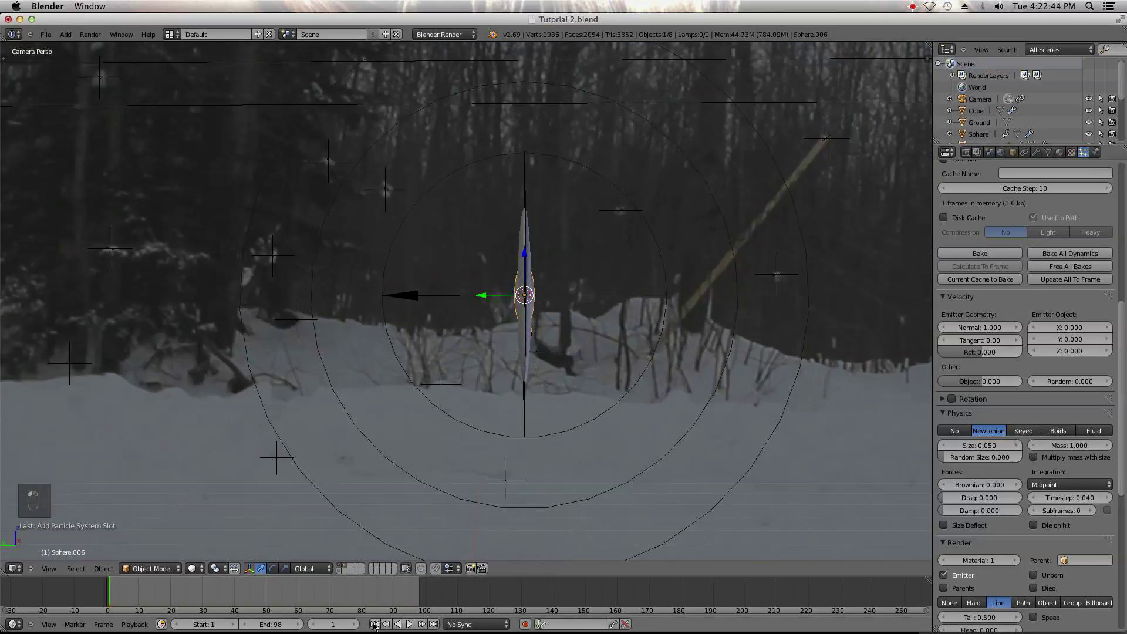
- Play the first few frames in the right orthographic view to examine the small sphere's particle emission
scroll(480, 450, "down", 3)
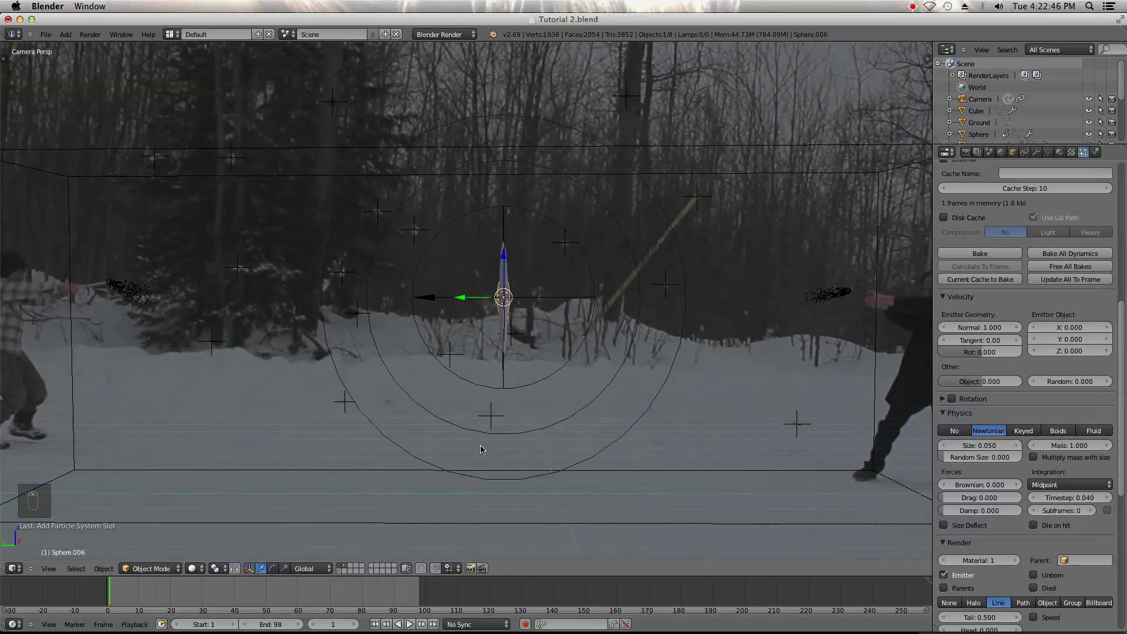
key("KP_3")
key("ctrl+KP_1")
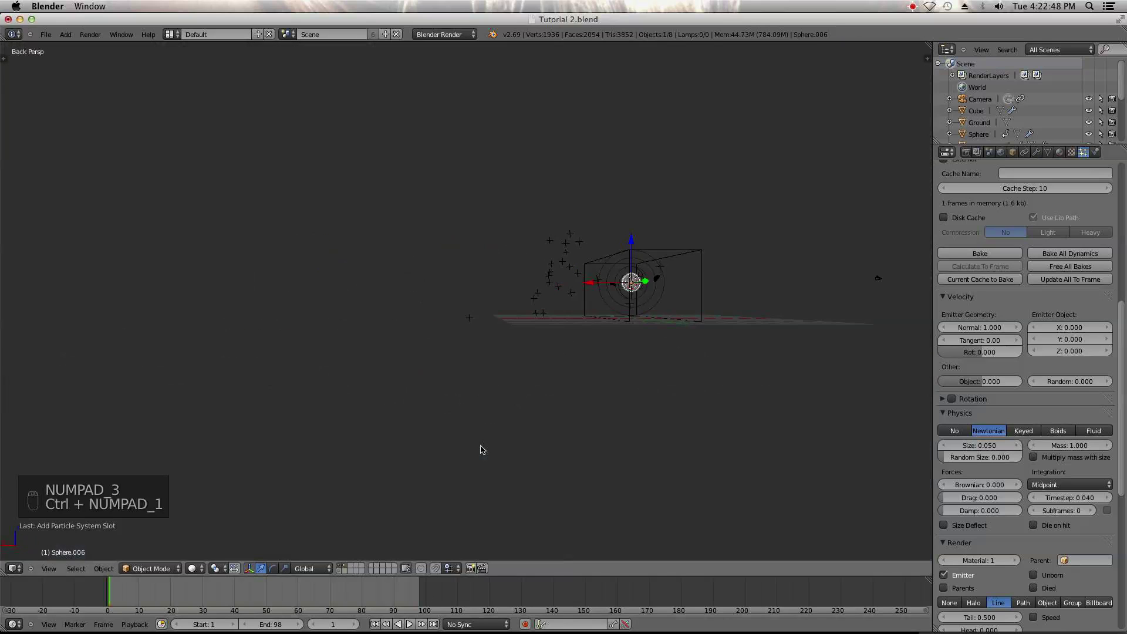
key("KP_3")
scroll(480, 450, "up", 3)
scroll(481, 450, "up", 3)
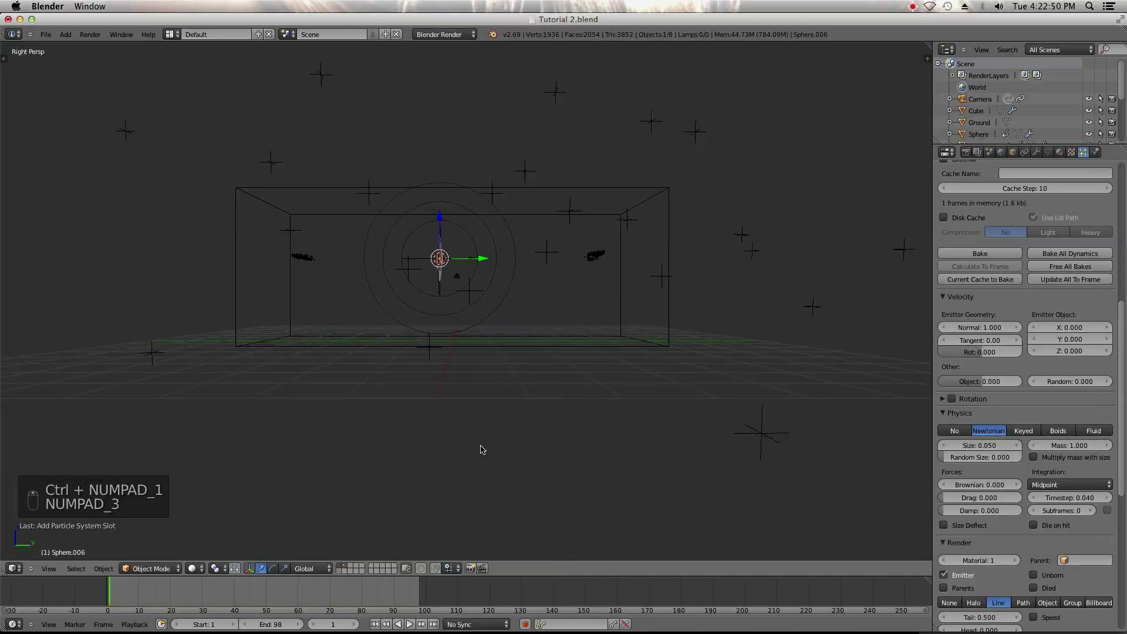
key("KP_3")
scroll(491, 385, "up", 2)
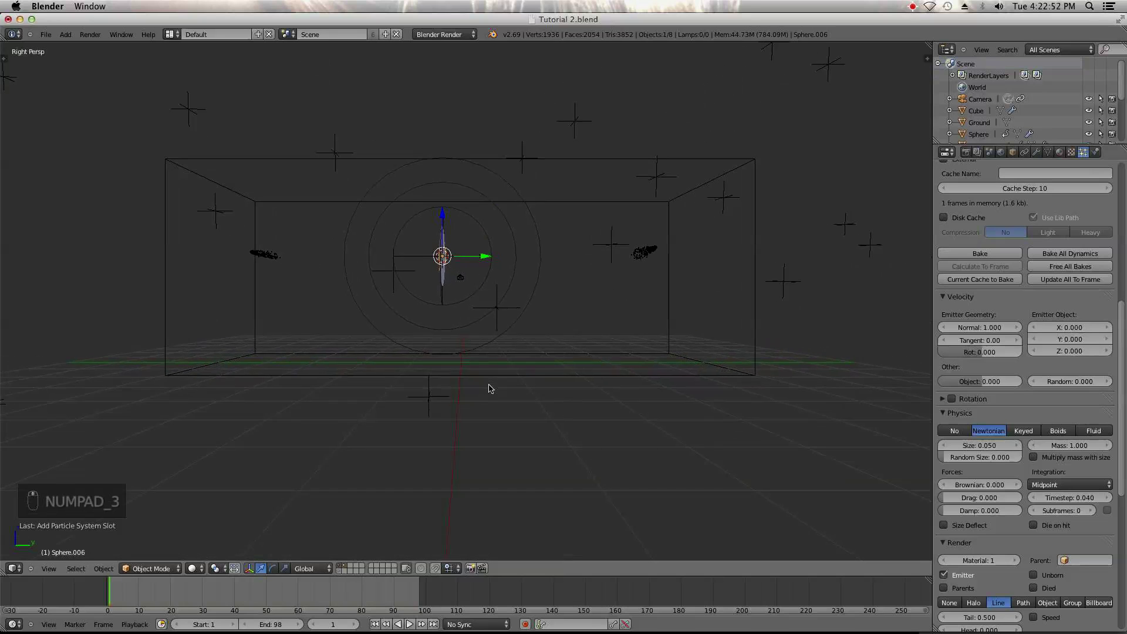
key("KP_1")
key("KP_3")
key("KP_5")
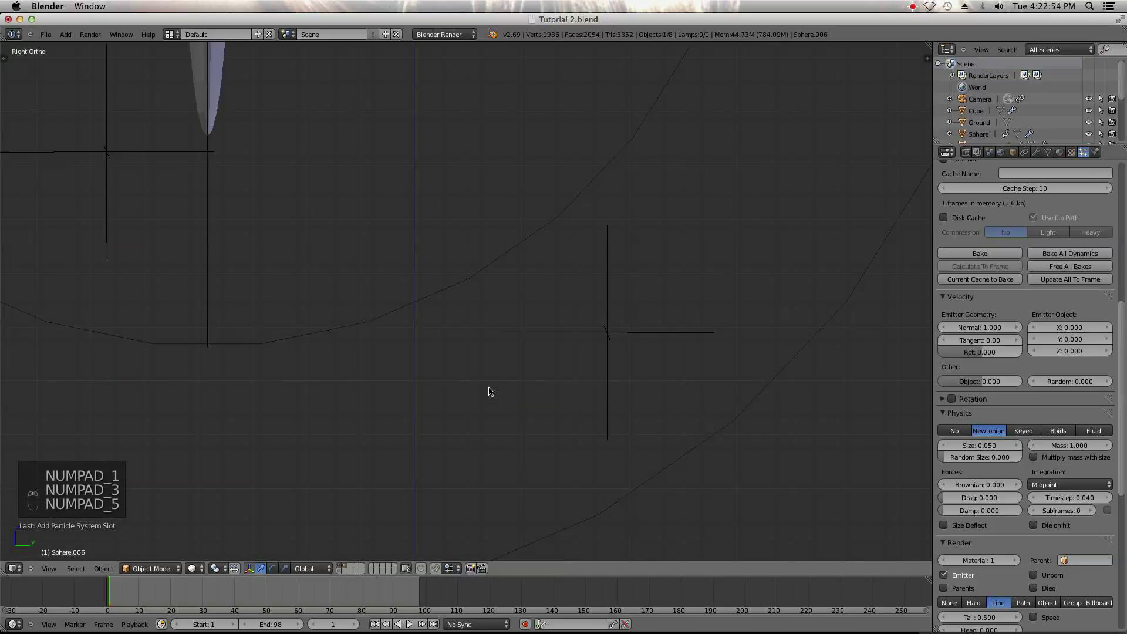
scroll(465, 397, "down", 2)
scroll(464, 405, "up", 3)
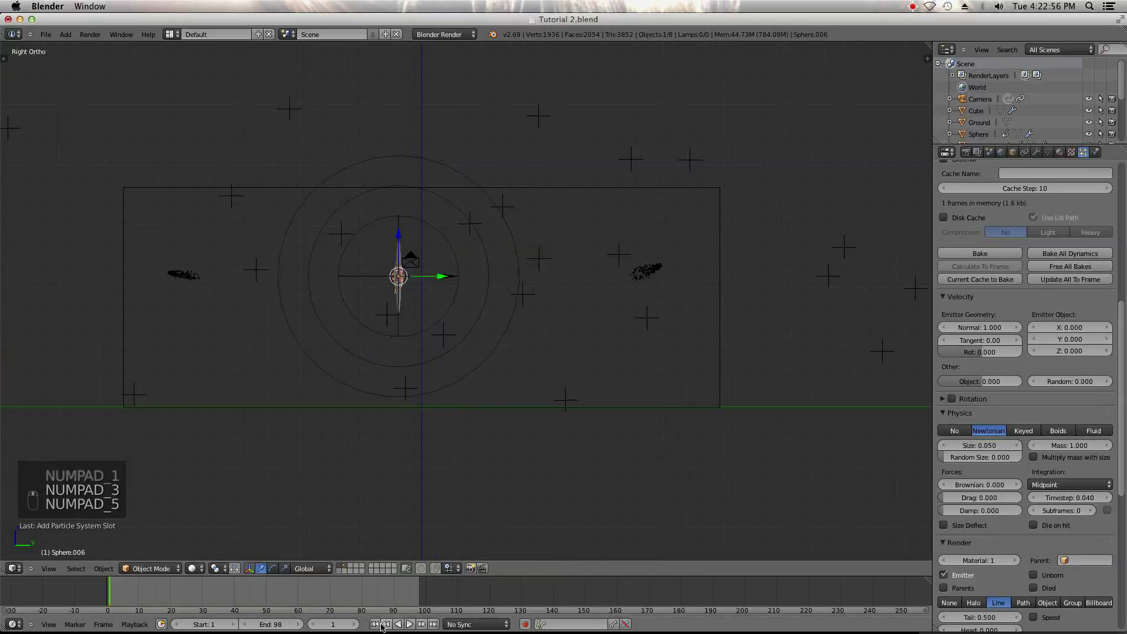
left_click(409, 624)
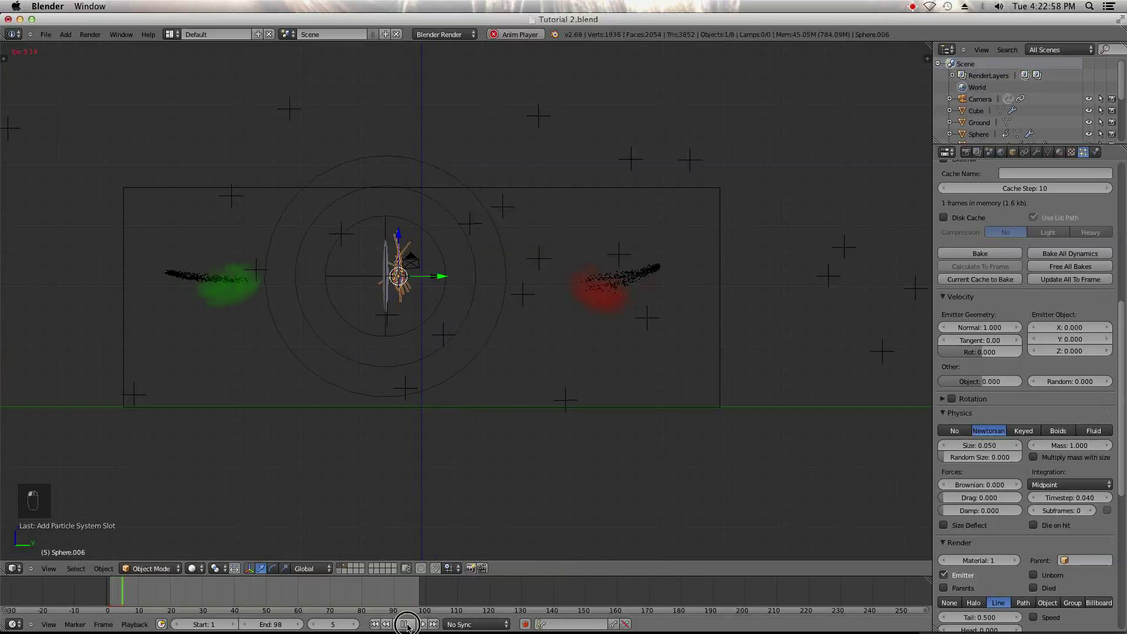
left_click(407, 625)
- Isolate the small sphere's layer to inspect its particles from the right, and return to the beam layer at frame 1
middle_click_drag(460, 456, 390, 498)
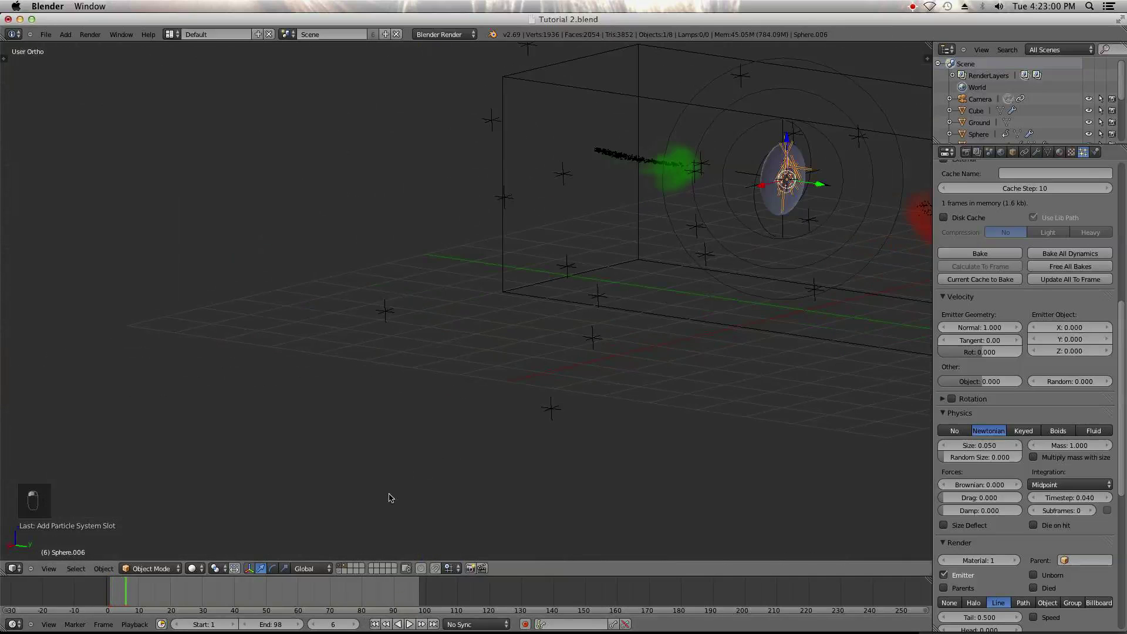
left_click(344, 565)
key("KP_1")
key("KP_3")
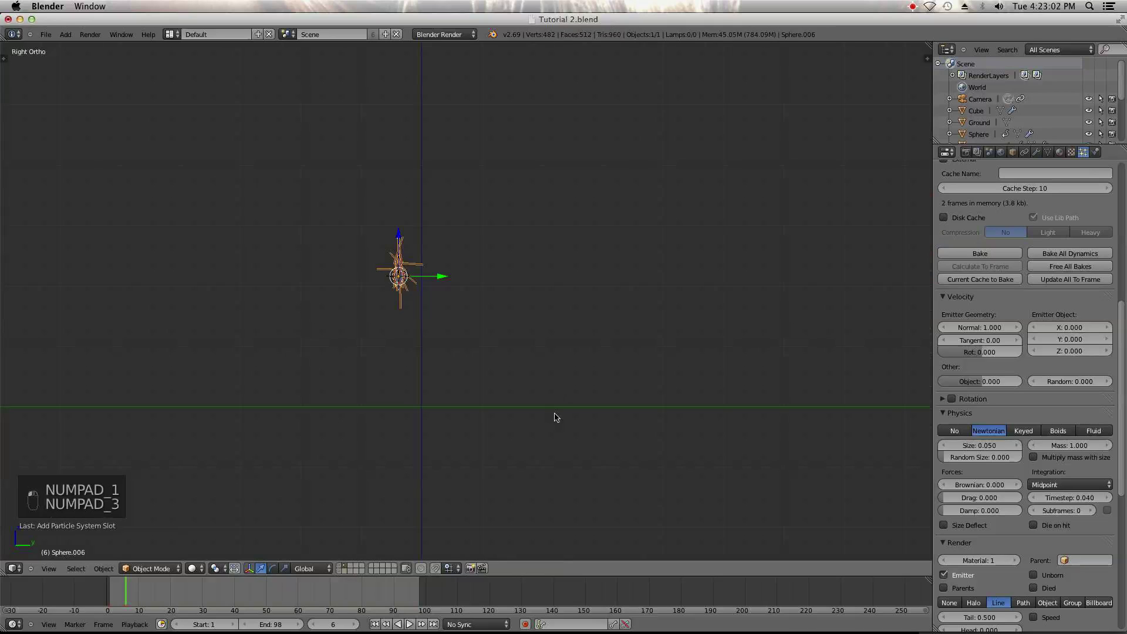
left_click(345, 568)
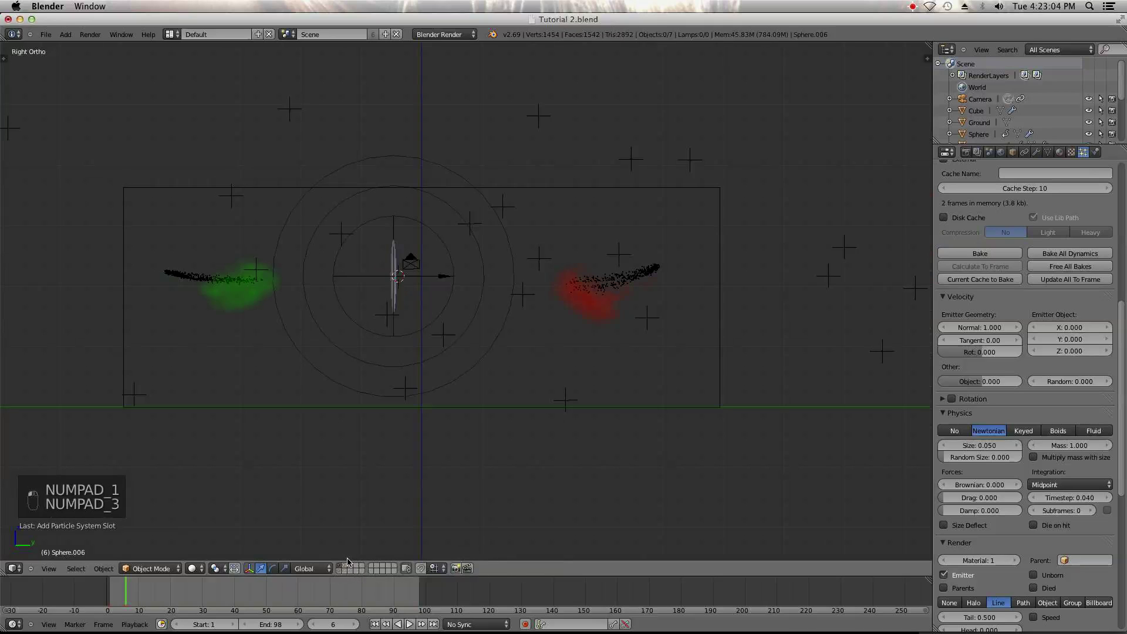
left_click(375, 624)
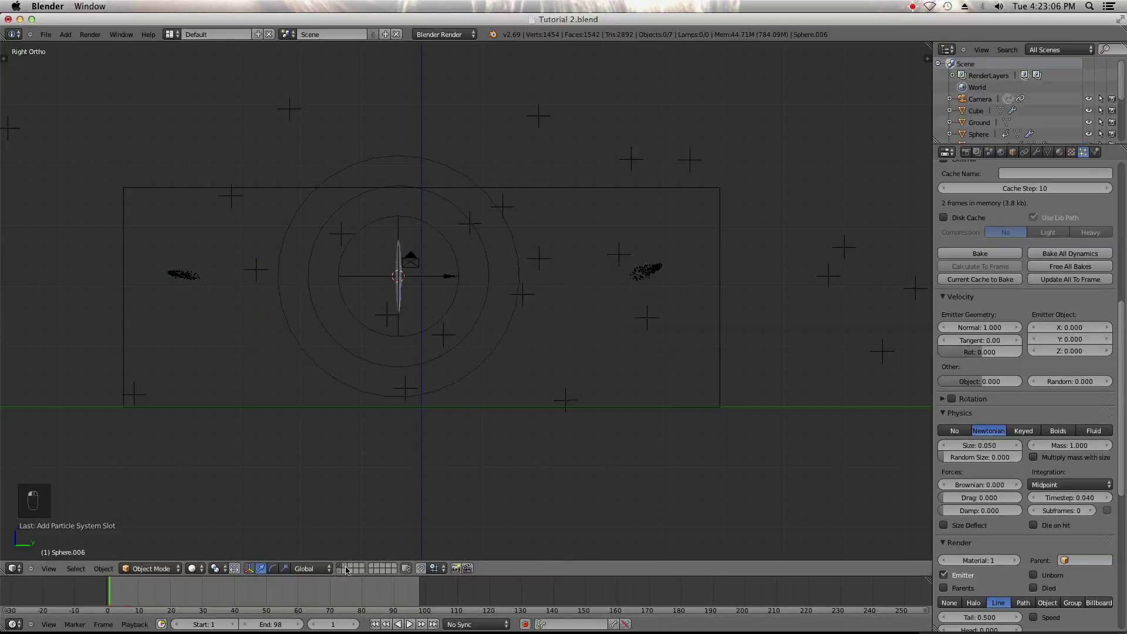
- Show the beam layer together with the small sphere's layer and select the large flattened sphere where the beams meet
left_click(343, 566, "shift")
right_click(398, 258)
right_click(401, 271)
right_click(402, 273)
right_click(402, 276)
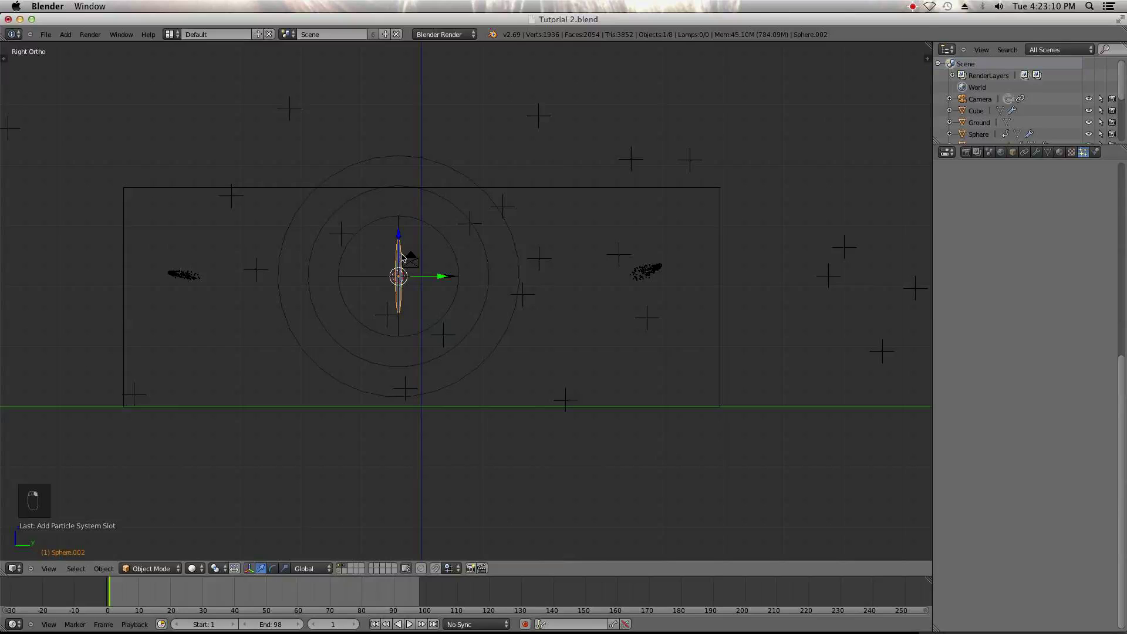
scroll(552, 320, "up", 8)
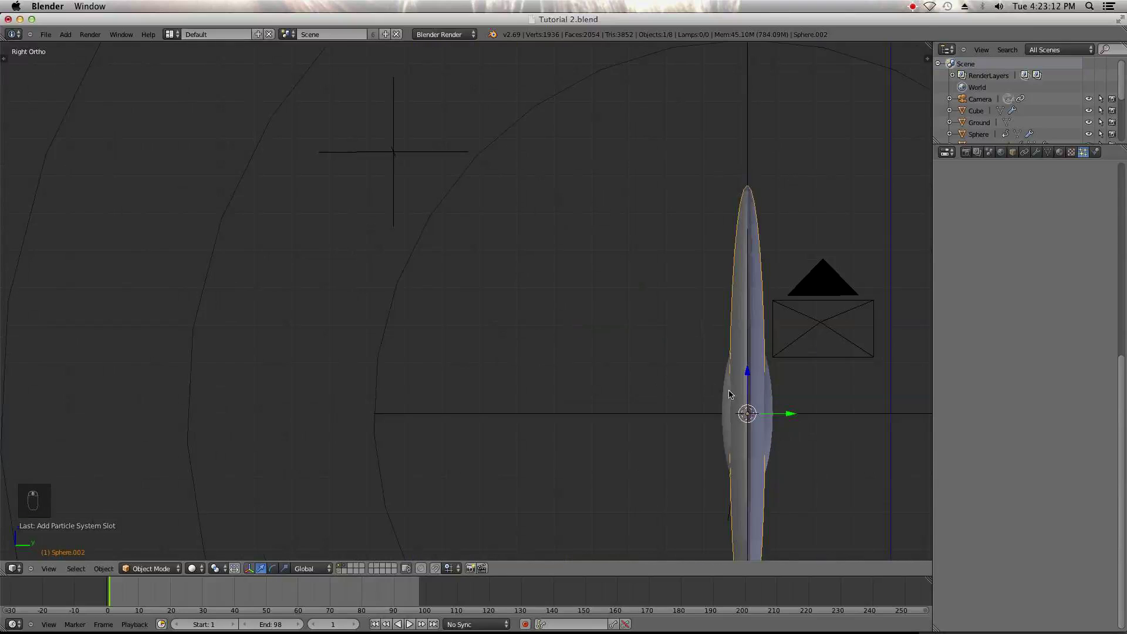
right_click(729, 394)
right_click(749, 317, "shift")
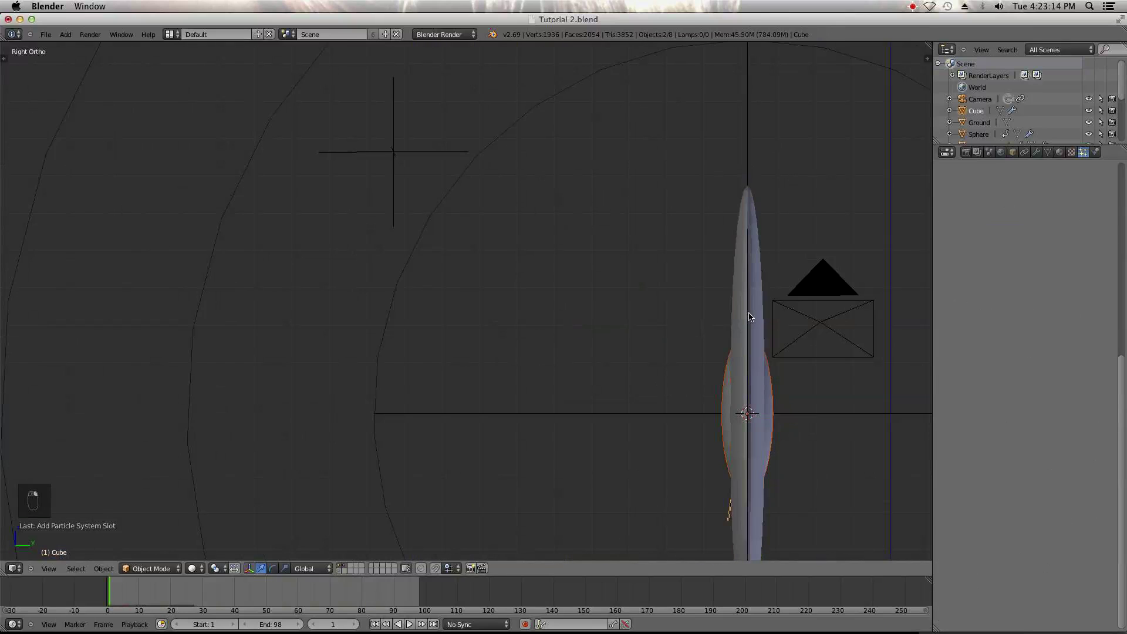
right_click(749, 300, "shift")
right_click(752, 300, "shift")
right_click(757, 299, "shift")
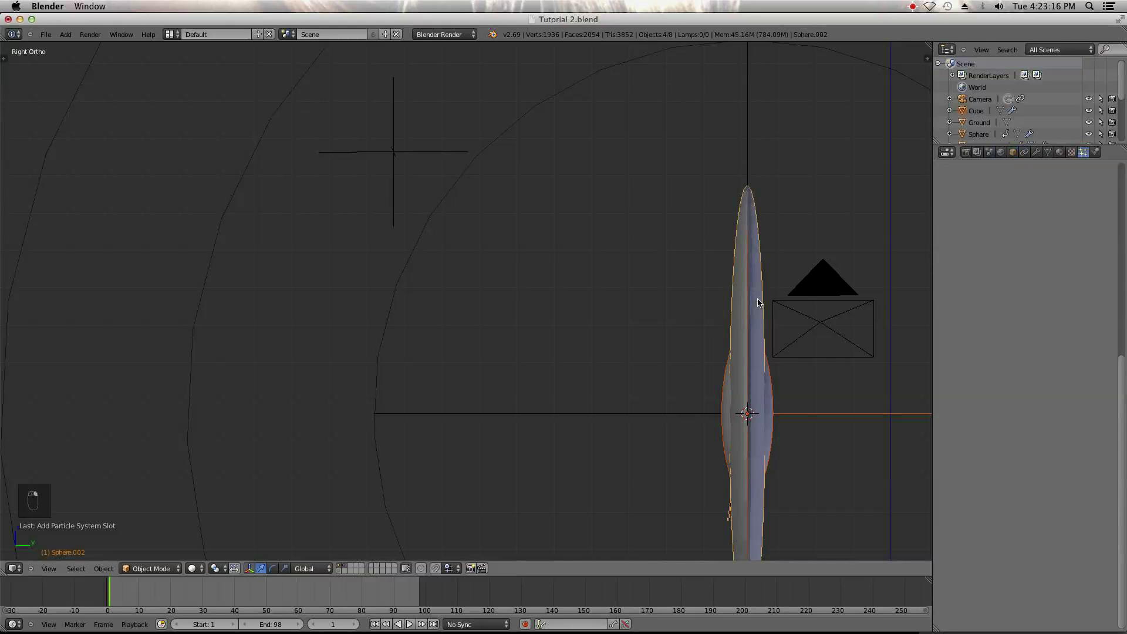
scroll(758, 300, "down", 2)
key("a")
- Select the small sphere and the large flattened sphere, and hide every other object
right_click(656, 323)
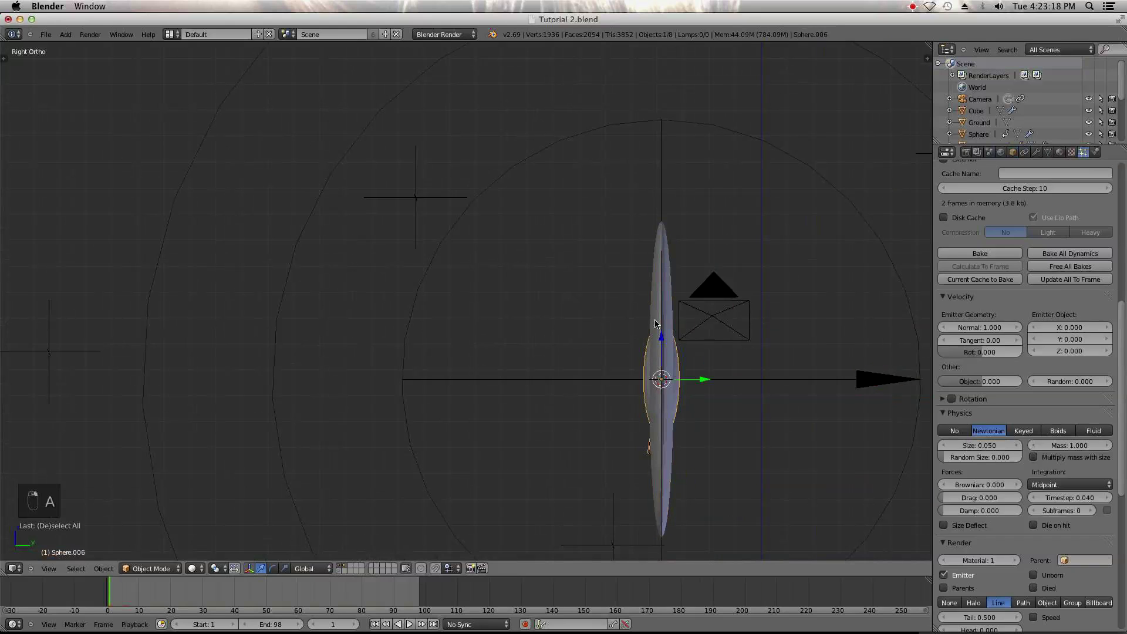
right_click(656, 323, "shift")
key("ctrl+i")
key("h")
- Parent the small sphere to the large flattened sphere as an object and clear the selection
right_click(646, 369)
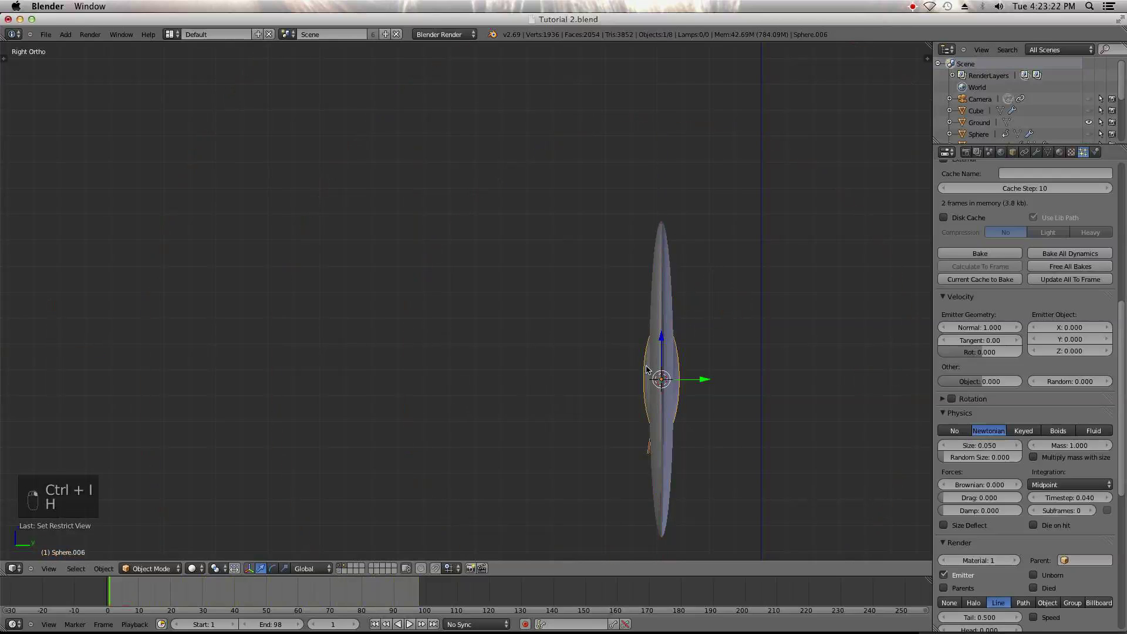
right_click(659, 294, "shift")
key("ctrl+p")
left_click(659, 295)
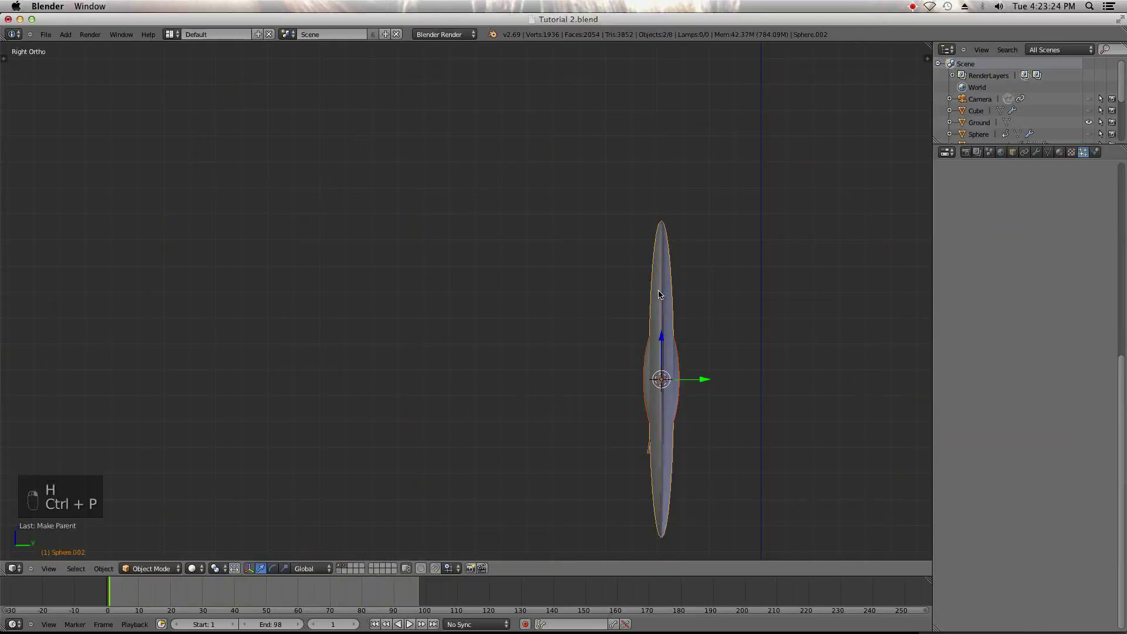
key("a")
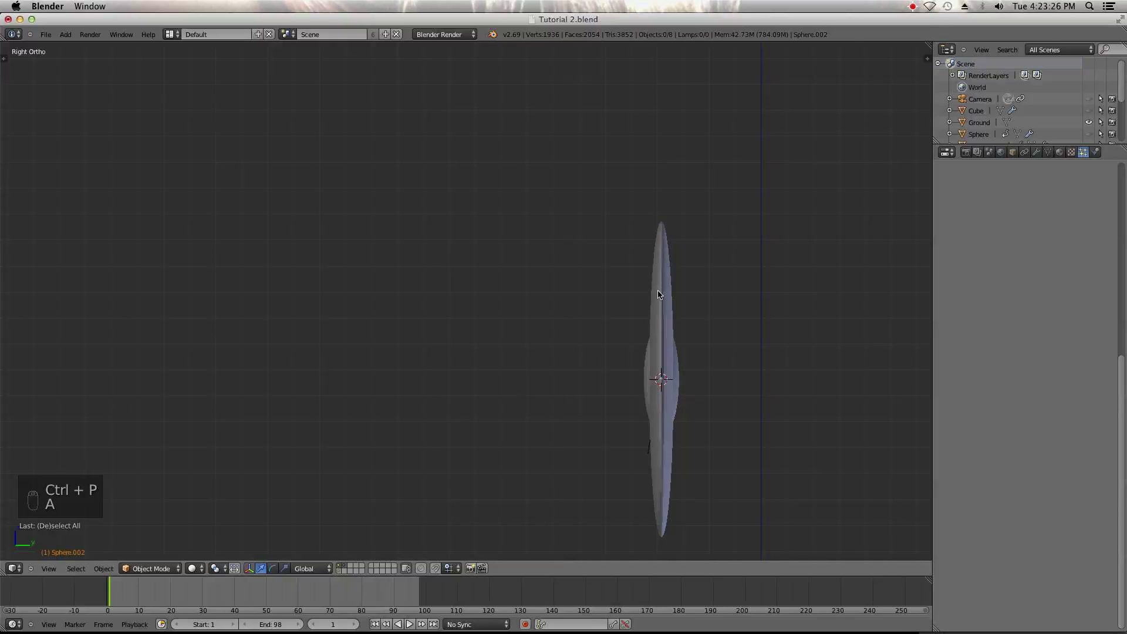
- Unhide all hidden objects and select only the large flattened sphere
key("alt+h")
key("a")
scroll(653, 317, "down", 4)
right_click(553, 333)
right_click(554, 327)
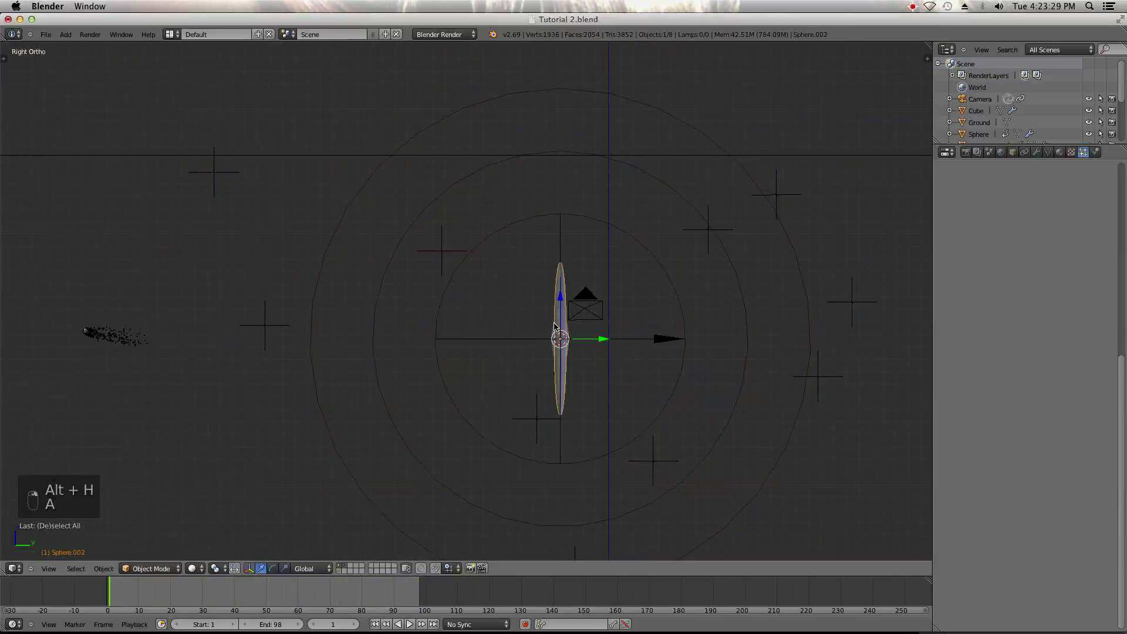
- Show only the small sphere's layer and play the animation to examine how its particles follow the movement
left_click(345, 568)
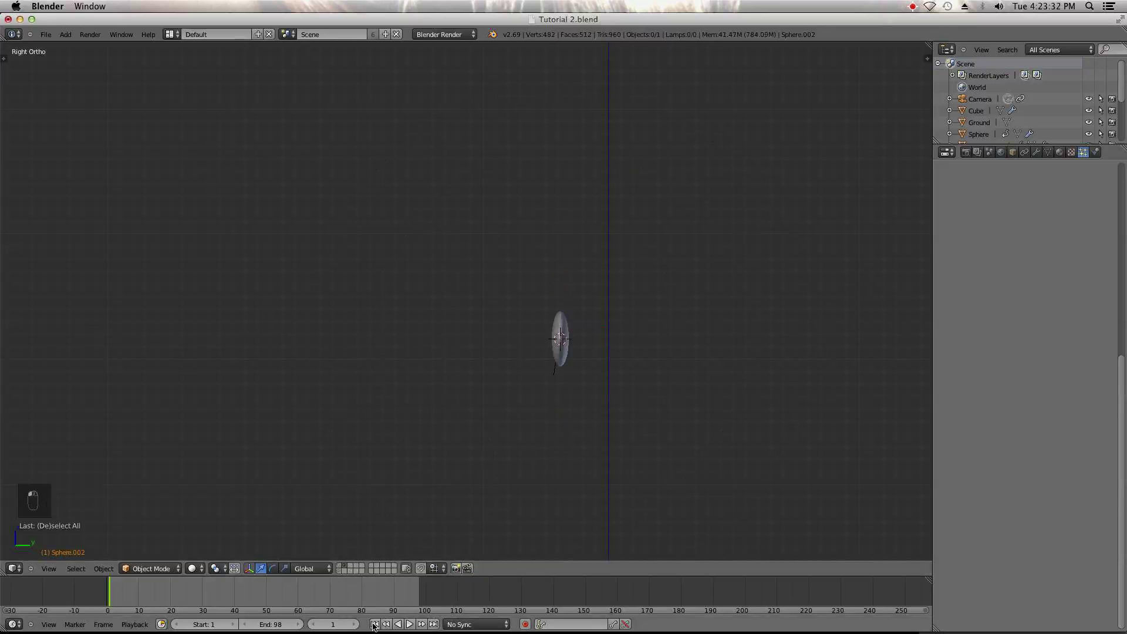
left_click(409, 624)
scroll(490, 434, "down", 5)
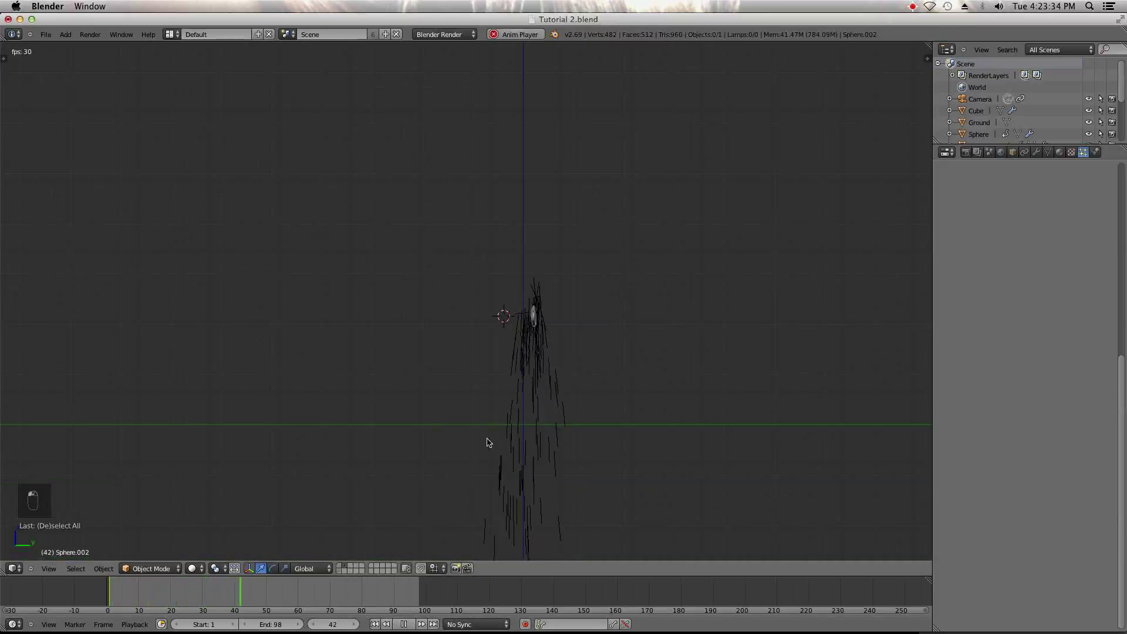
- Set the small sphere's particle line tail to 0.1 and its normal emission velocity to 3
right_click(516, 316)
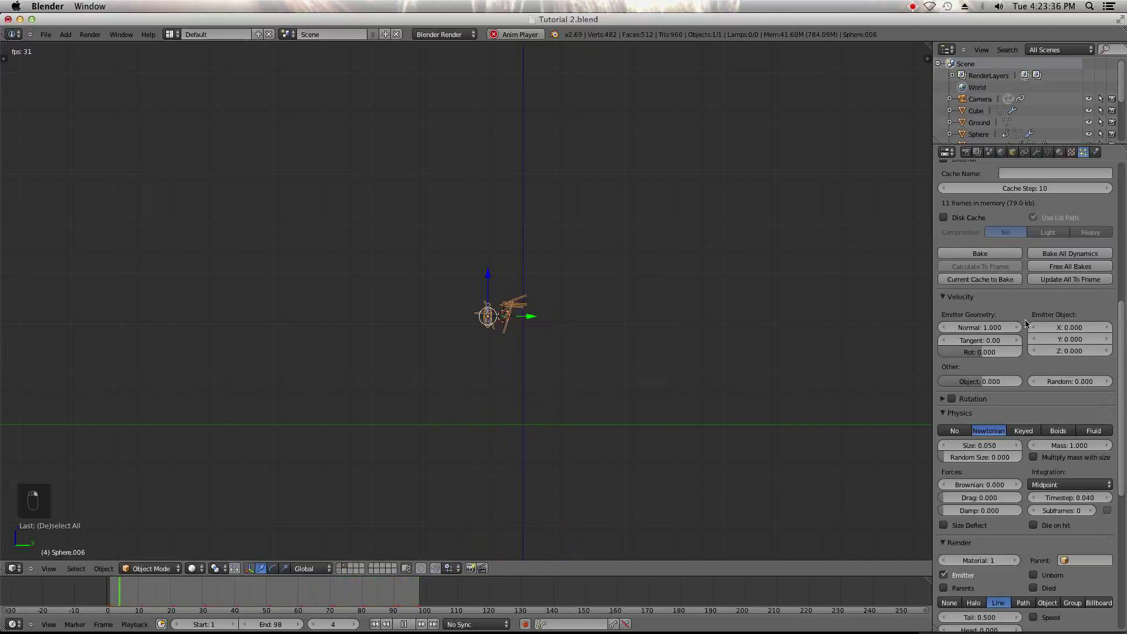
left_click(1018, 550)
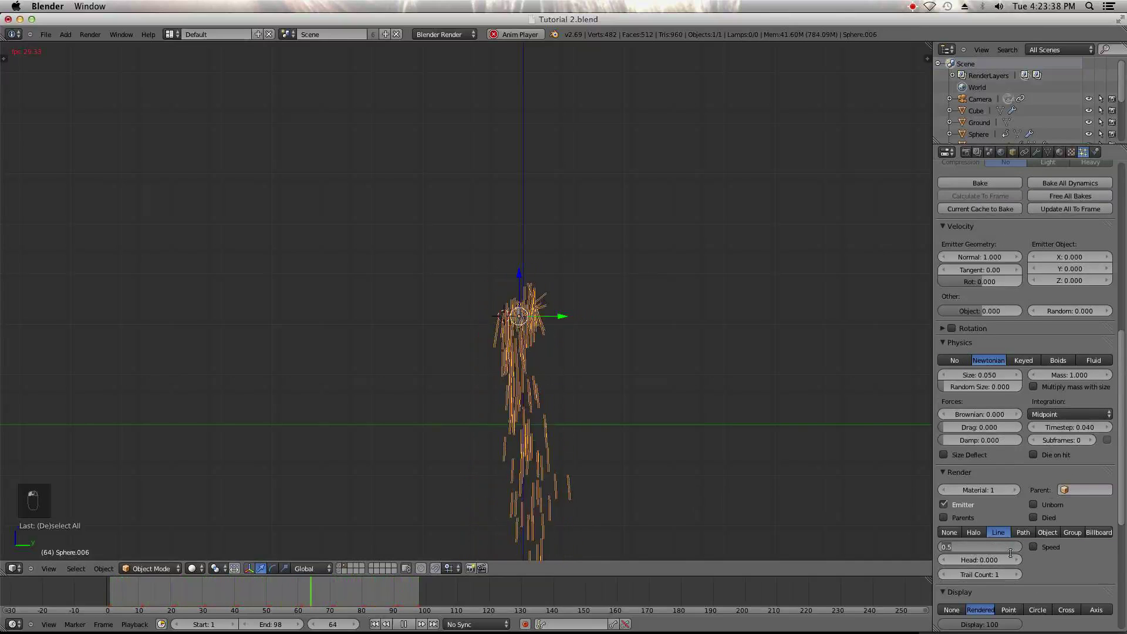
key("BackSpace")
type("1")
key("Return")
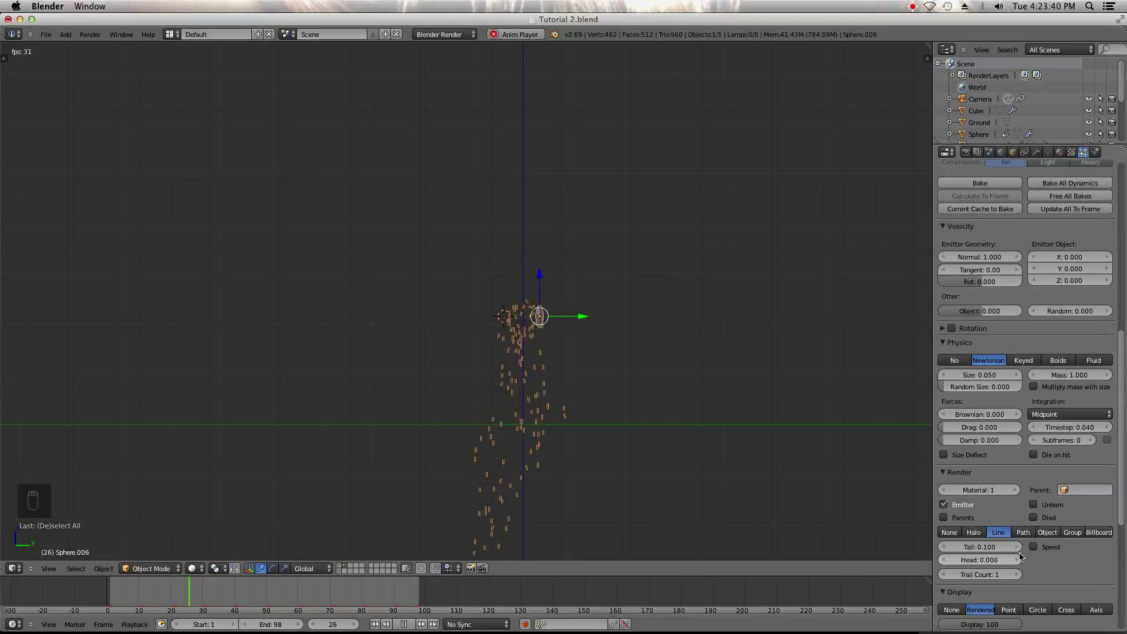
left_click(985, 257)
type("3")
key("Return")
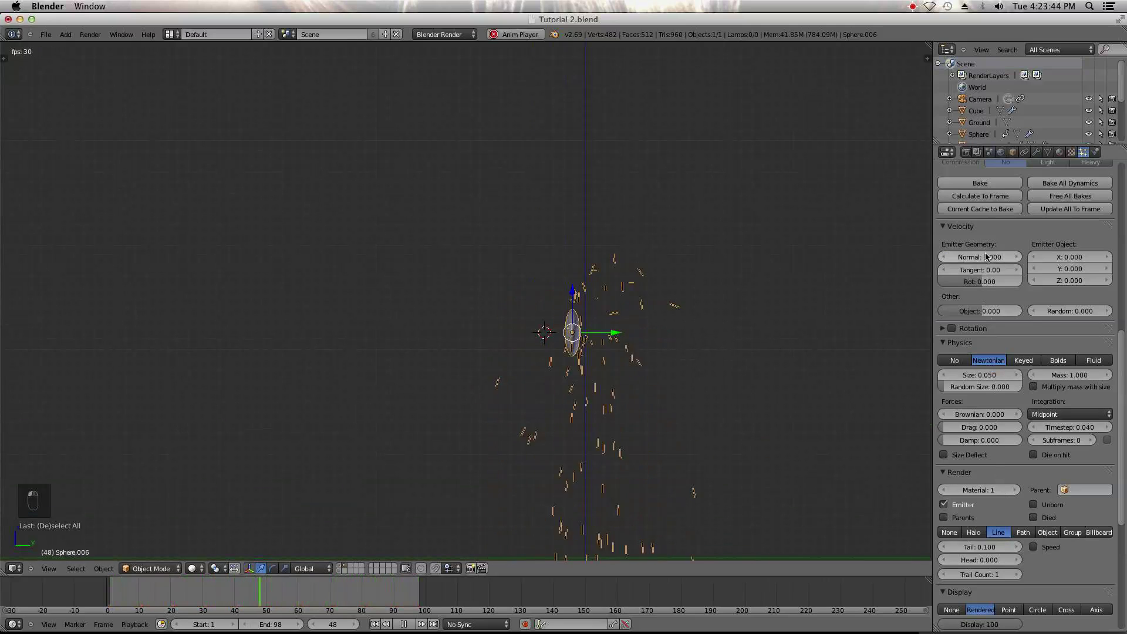
- Set the particle line head and tail both to 0.01 and enable Speed for the line length
left_click(981, 561)
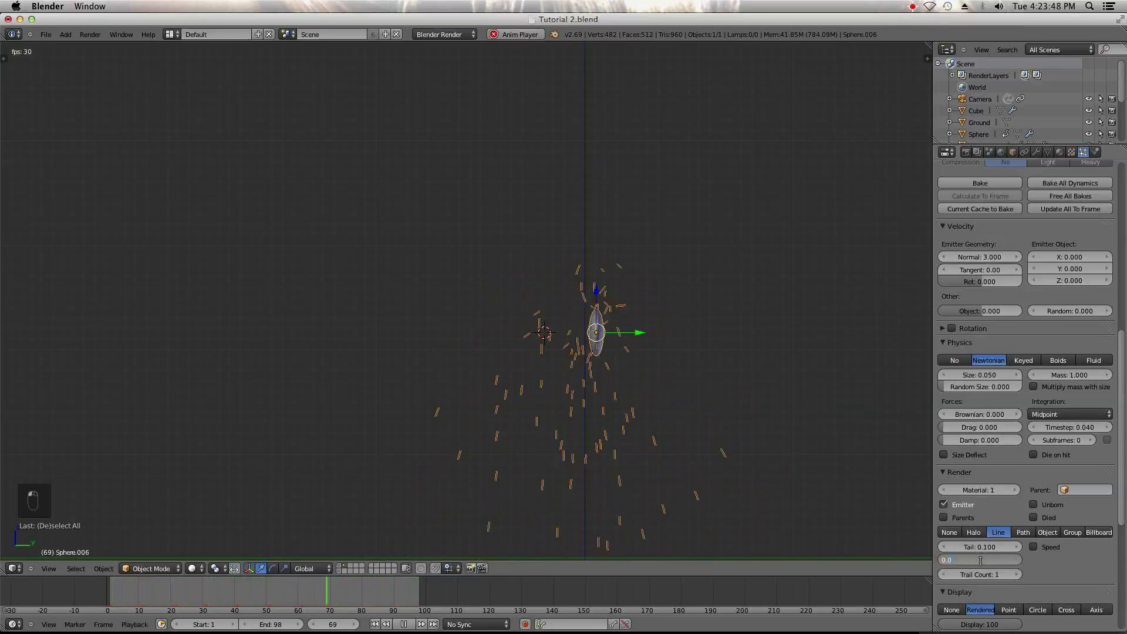
type("0.01")
key("Return")
left_click(1033, 546)
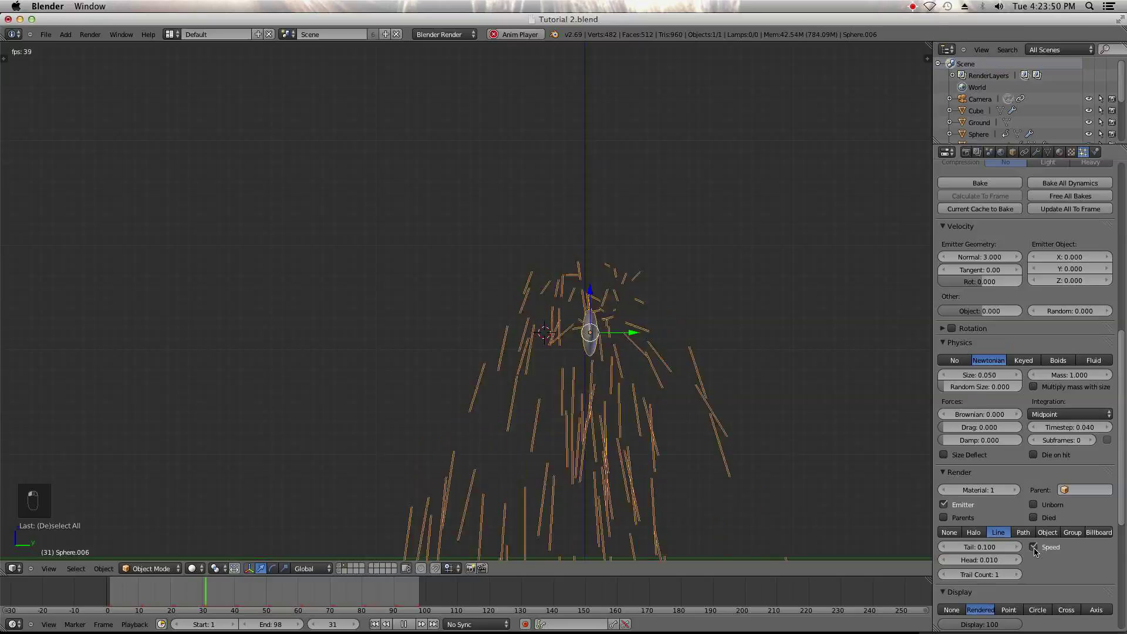
left_click(978, 547)
type("0.01")
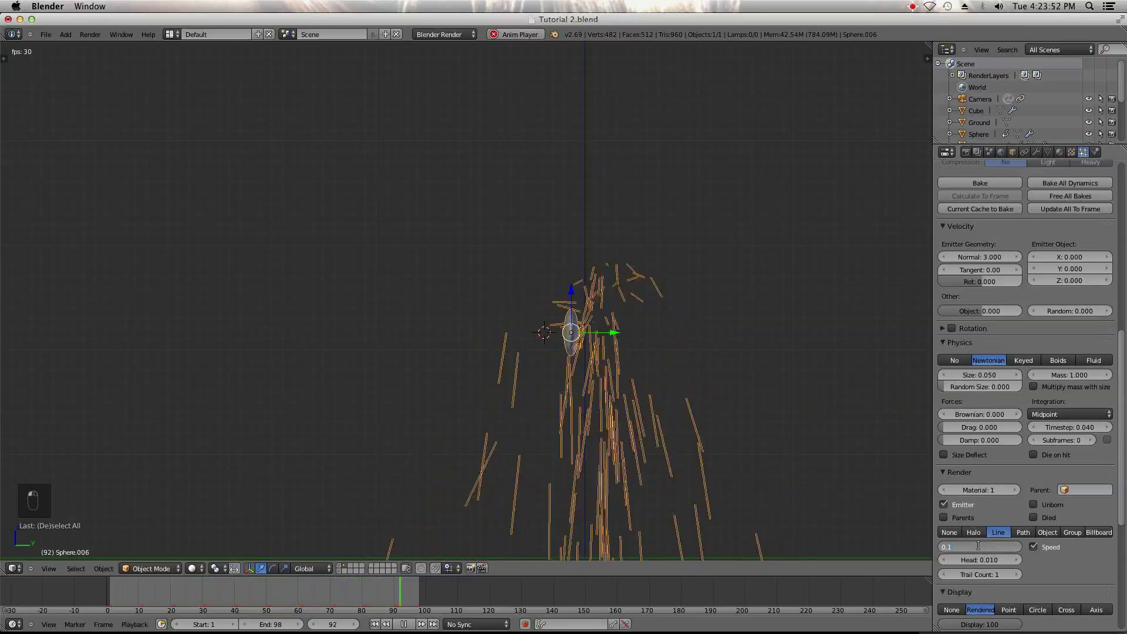
key("Return")
scroll(699, 473, "down", 10)
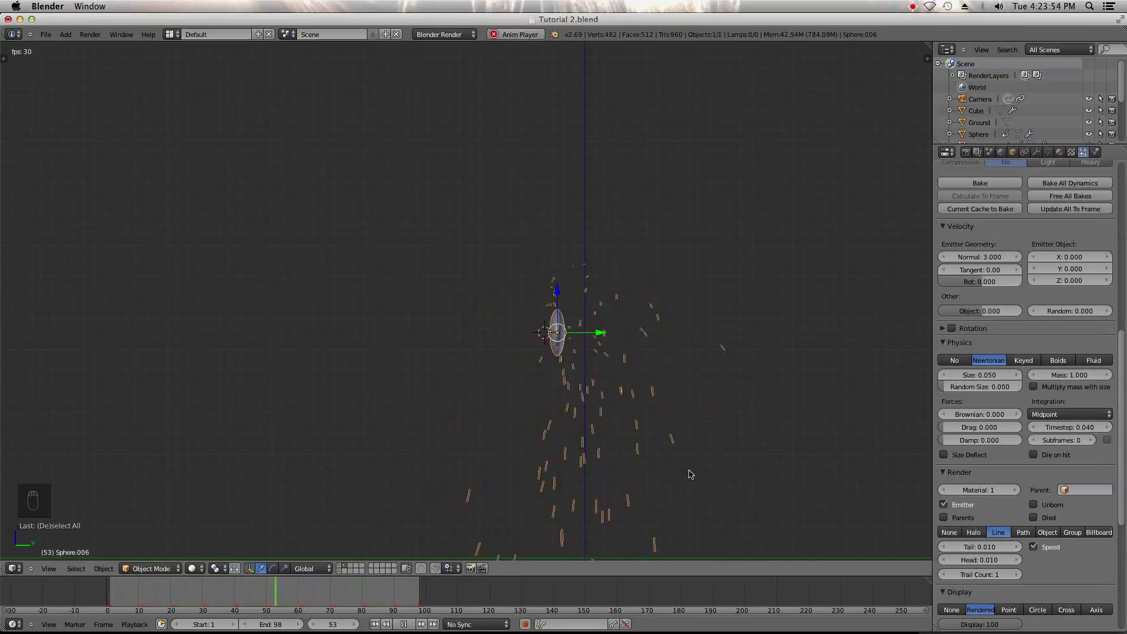
scroll(718, 482, "up", 15)
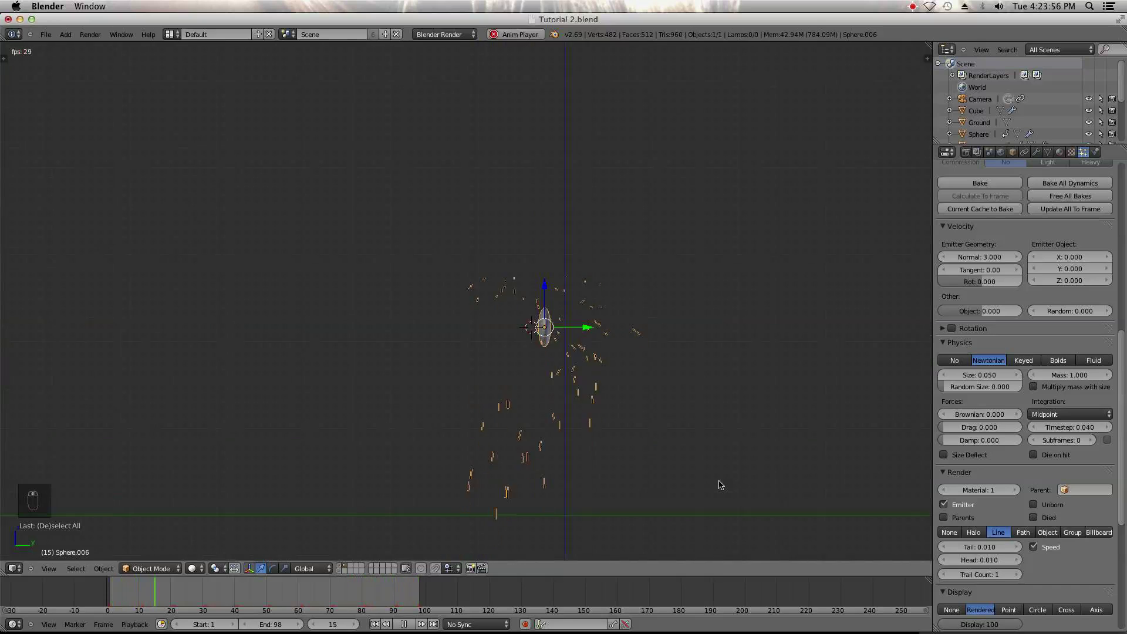
scroll(719, 482, "down", 4)
middle_click_drag(719, 483, 647, 506)
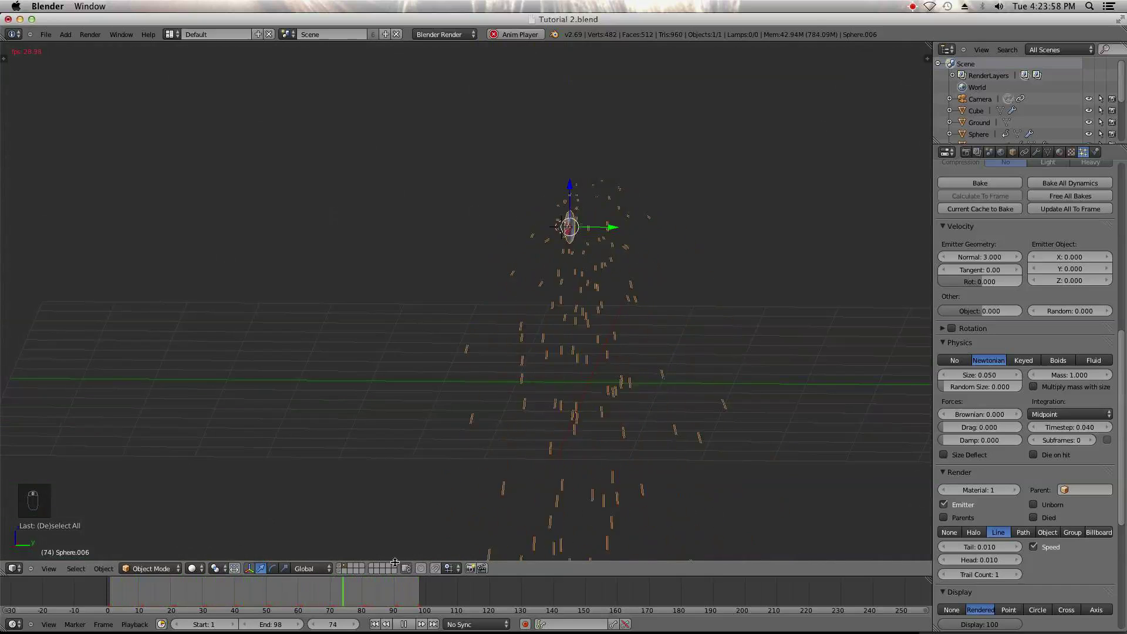
- Assign the small sphere to a layer separate from the beams
key("m")
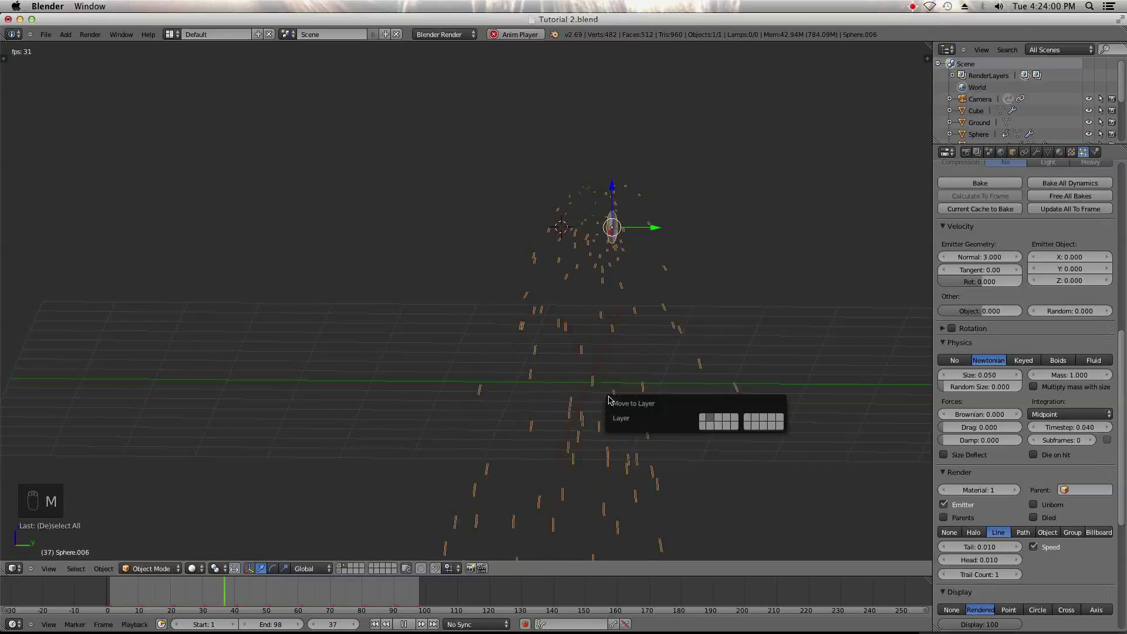
left_click(706, 424)
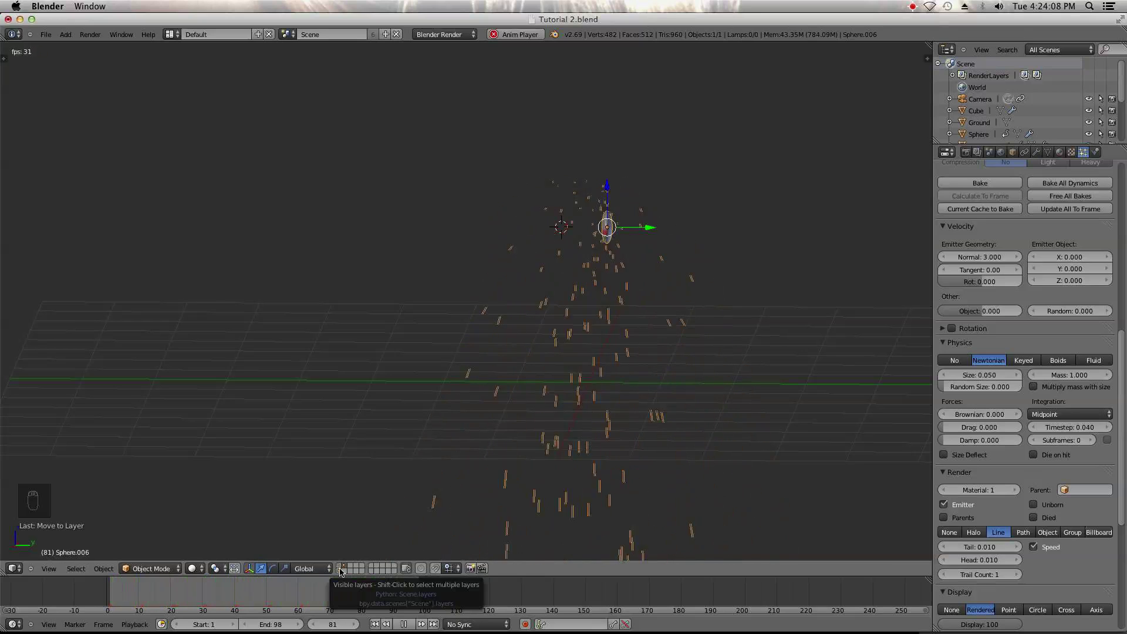
key("m")
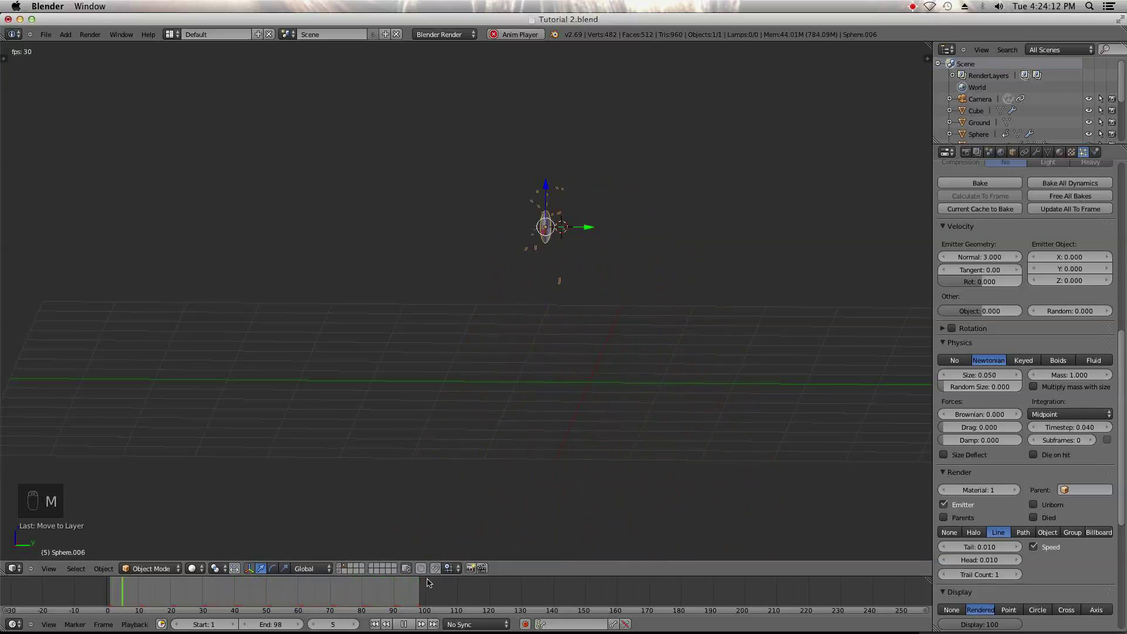
- Stop playback, duplicate the ground plane in place, and move the copy to the small sphere's layer
left_click(341, 566)
right_click(449, 402)
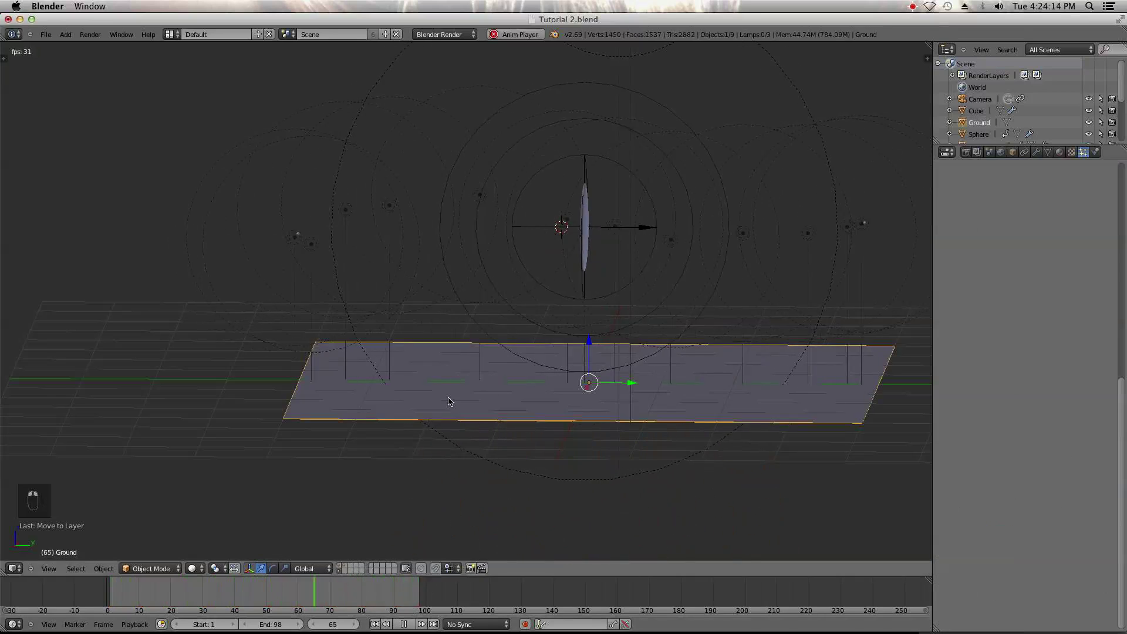
key("alt+a")
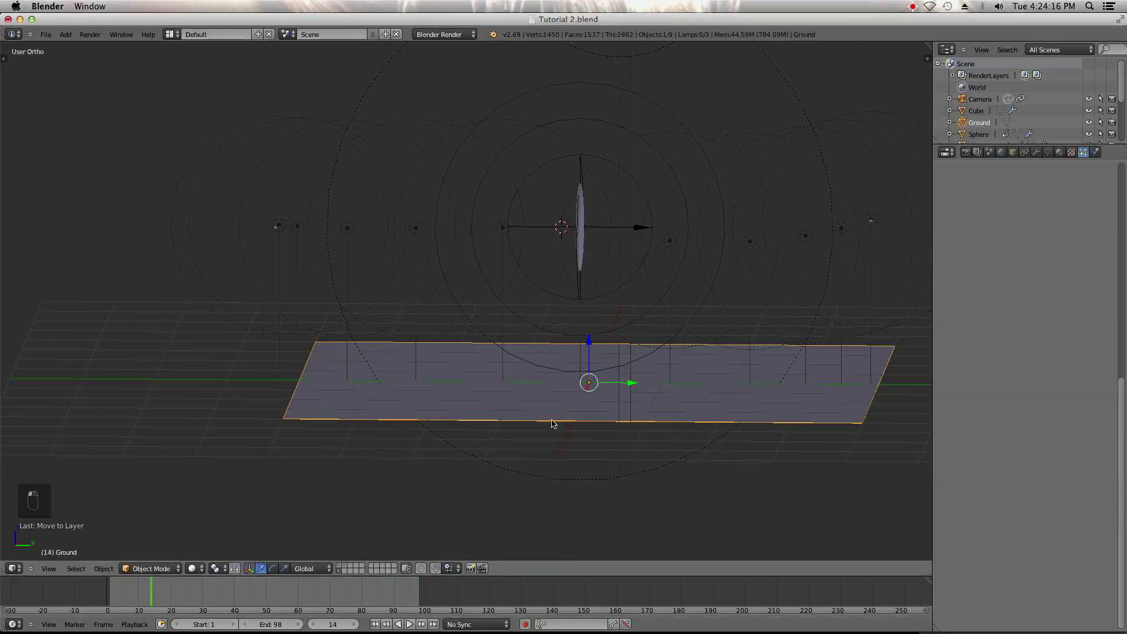
key("shift+d")
key("m")
left_click(648, 443)
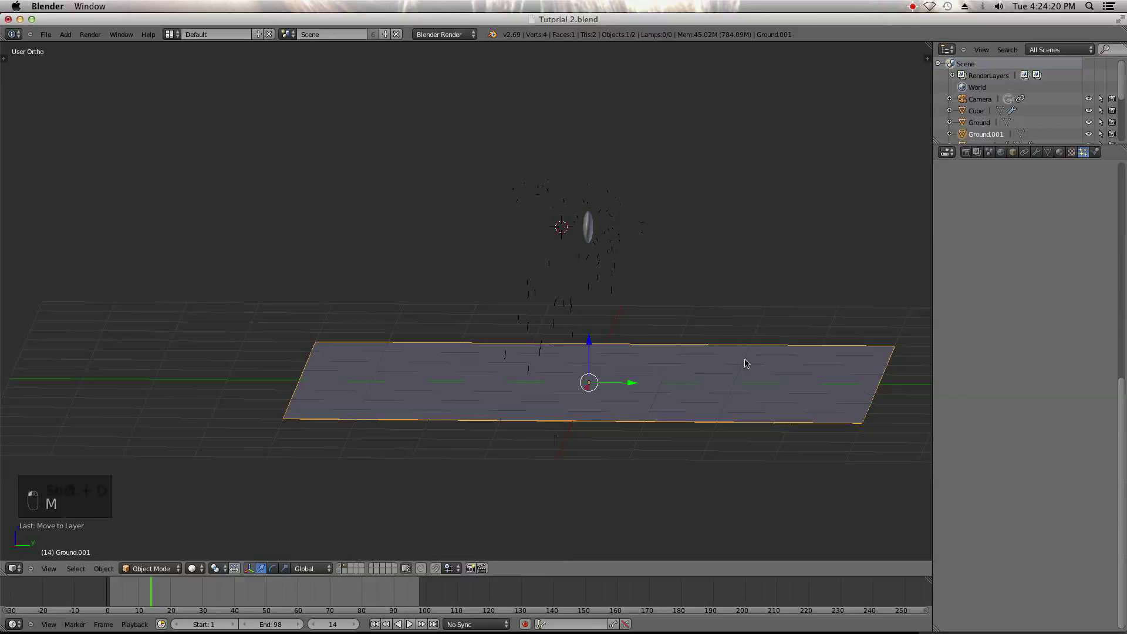
- Enable Collision physics on the duplicated ground plane in the small sphere's layer
left_click(1095, 152)
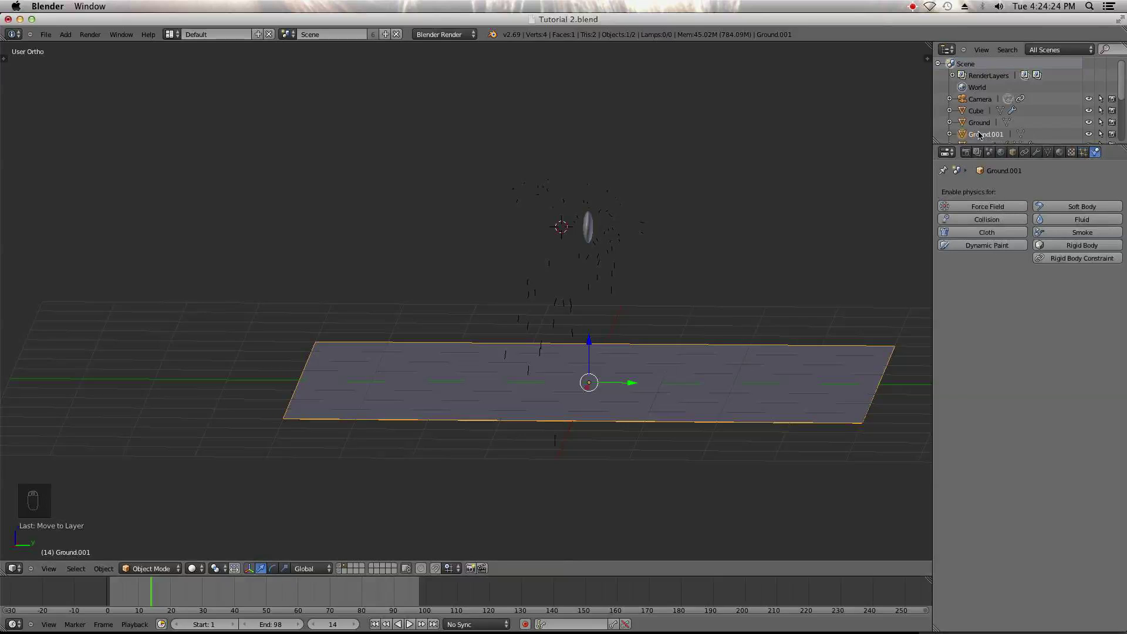
scroll(979, 135, "down", 2)
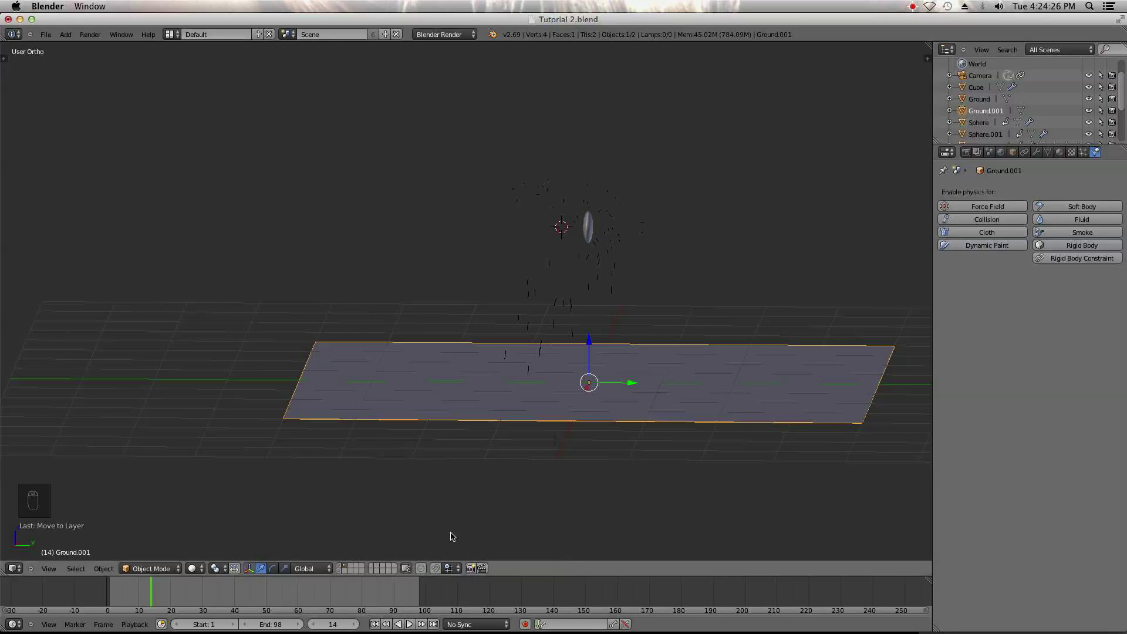
left_click(341, 570)
right_click(469, 407)
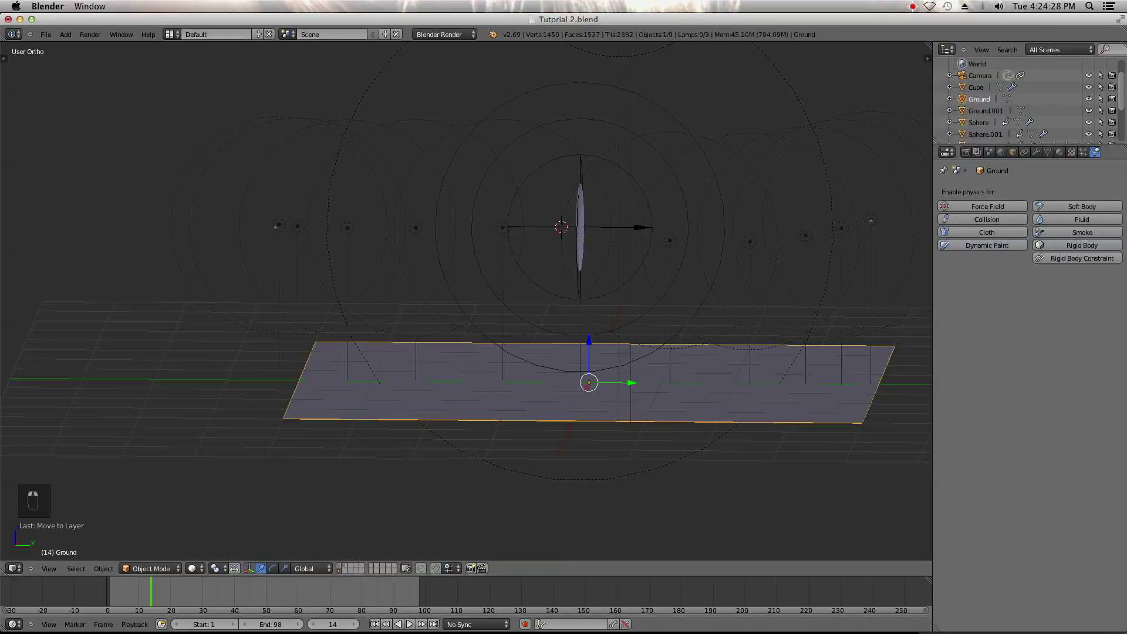
left_click(345, 567)
right_click(705, 405)
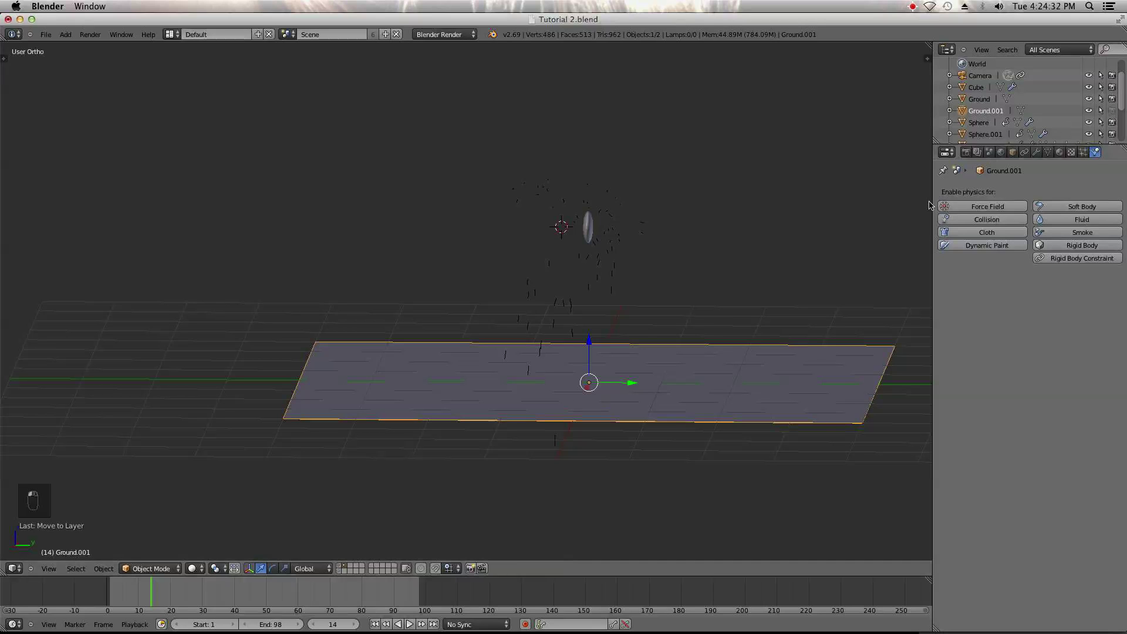
left_click(986, 219)
- Play the animation from frame 1 and examine from the front how the small sphere's particles hit the ground
middle_click_drag(702, 291, 655, 301)
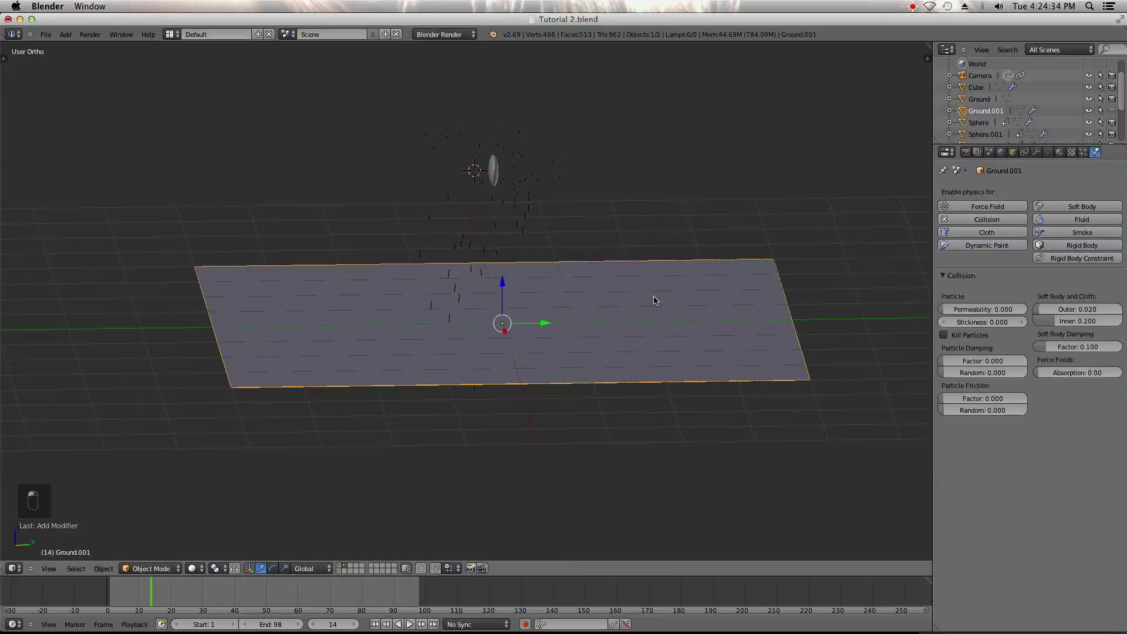
right_click(496, 194)
left_click(380, 624)
middle_click_drag(411, 558, 426, 429)
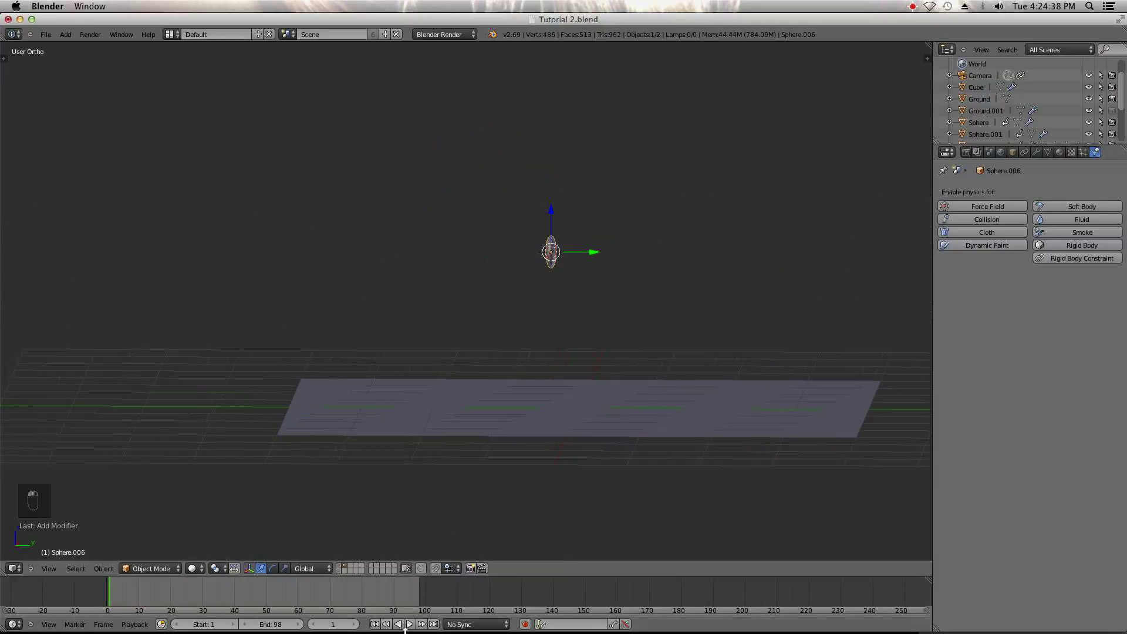
key("alt+a")
middle_click_drag(447, 508, 604, 423)
key("KP_1")
key("KP_1")
middle_click_drag(377, 413, 634, 432, "shift")
scroll(634, 433, "up", 3)
- Set the small sphere's particle emission to end at frame 98
left_click(1083, 153)
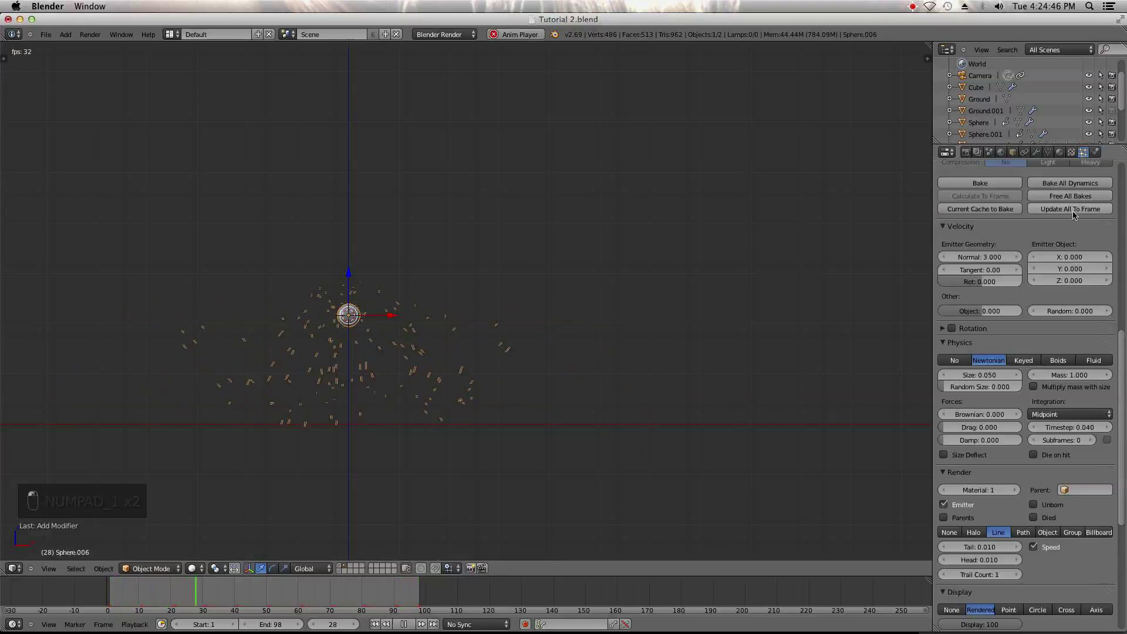
scroll(998, 294, "down", 5)
scroll(985, 262, "up", 3)
left_click(979, 274)
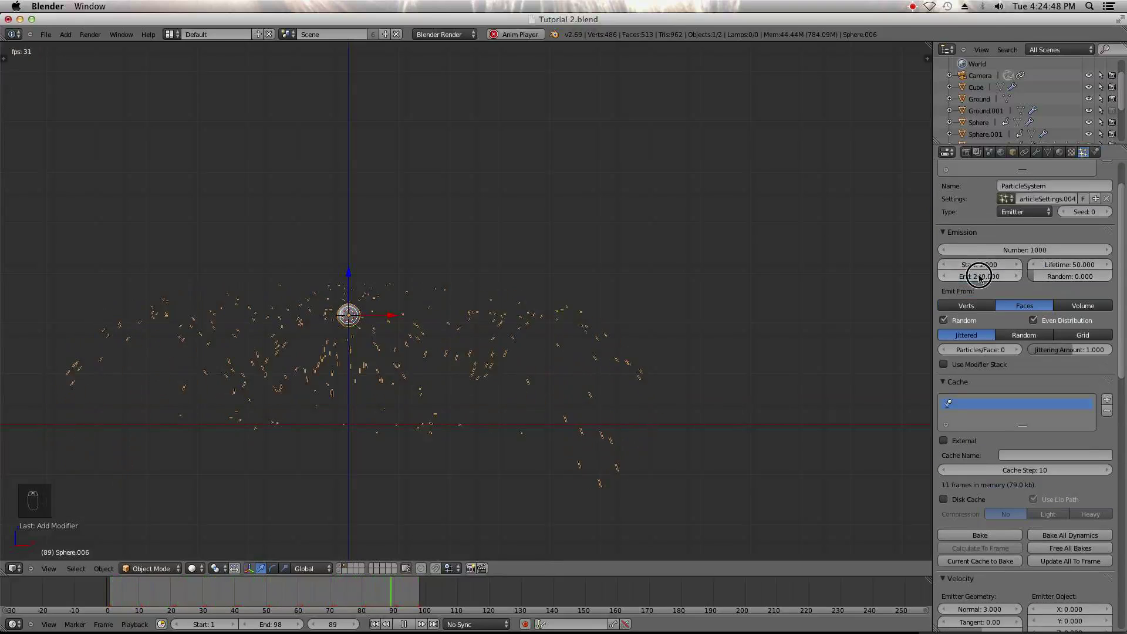
type("98")
key("Return")
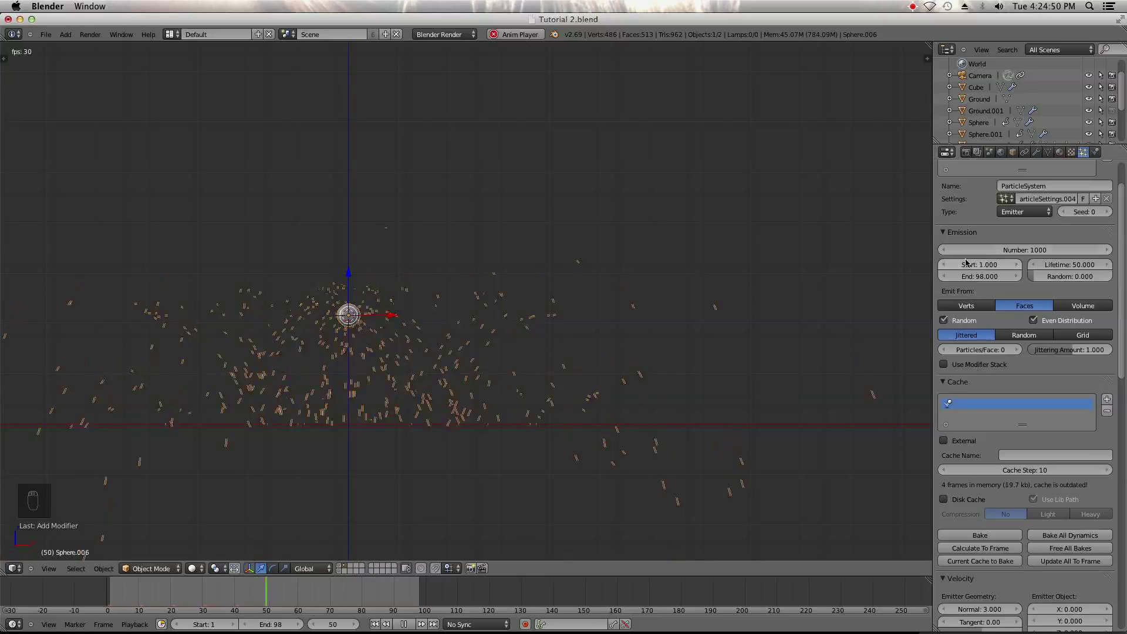
- Set the small sphere's particle emission to start at frame 10 with a particle lifetime of 11
left_click(987, 264)
type("8")
key("Return")
left_click(989, 265)
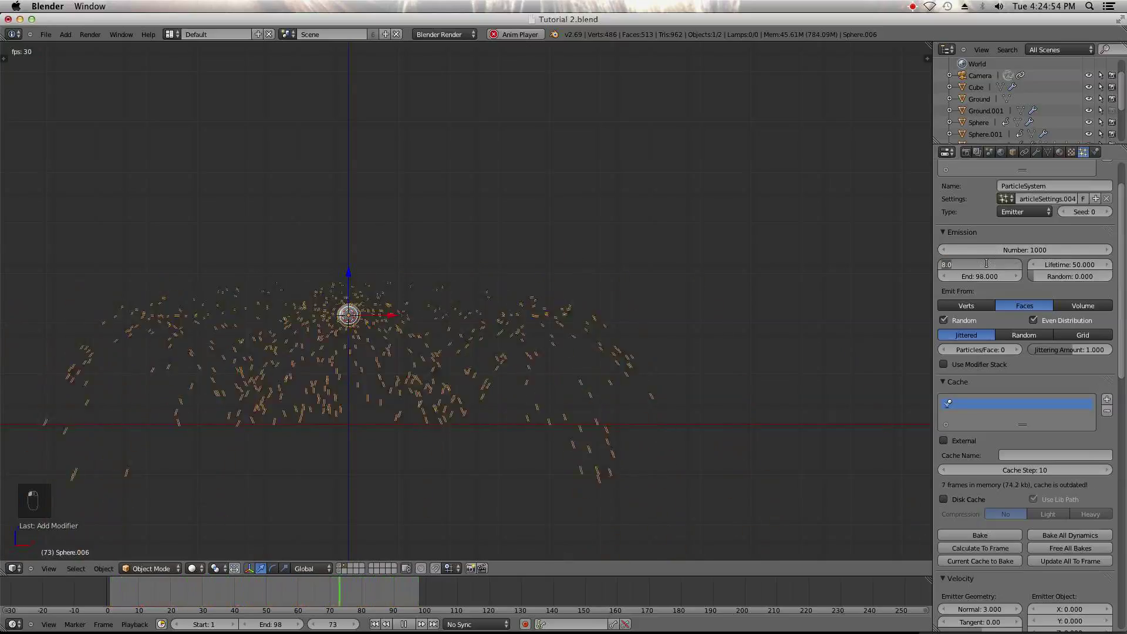
type("10")
key("Return")
left_click(1072, 264)
type("1")
key("Return")
middle_click_drag(835, 269, 445, 273)
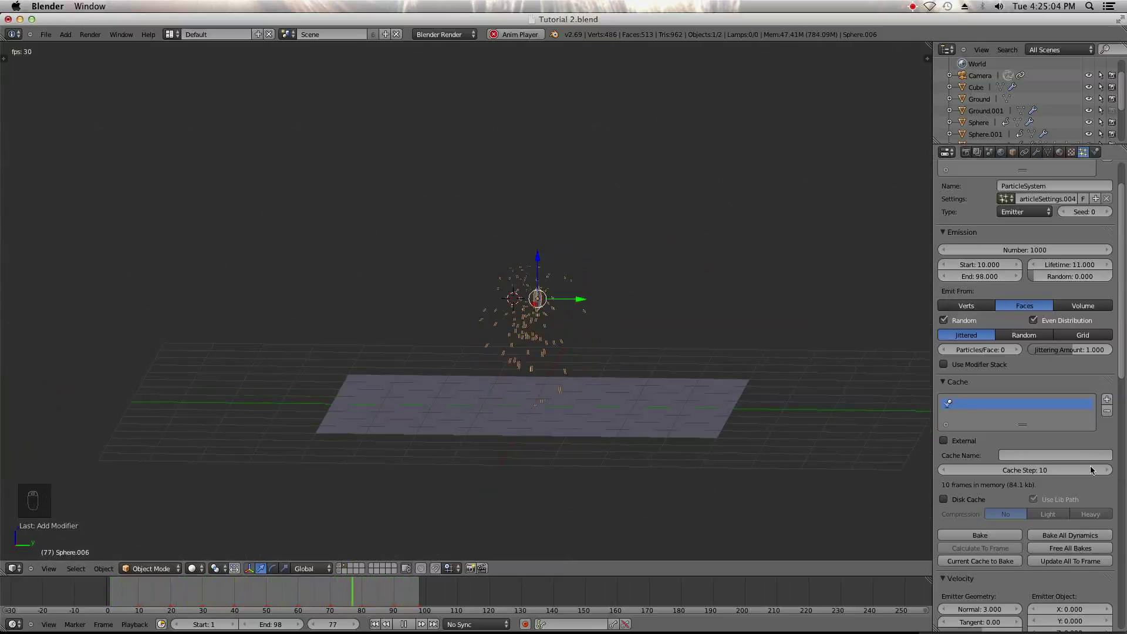
- Set the spark particles' random velocity to 1 and their Brownian force to 0.1
scroll(1090, 466, "down", 3)
left_click(1073, 593)
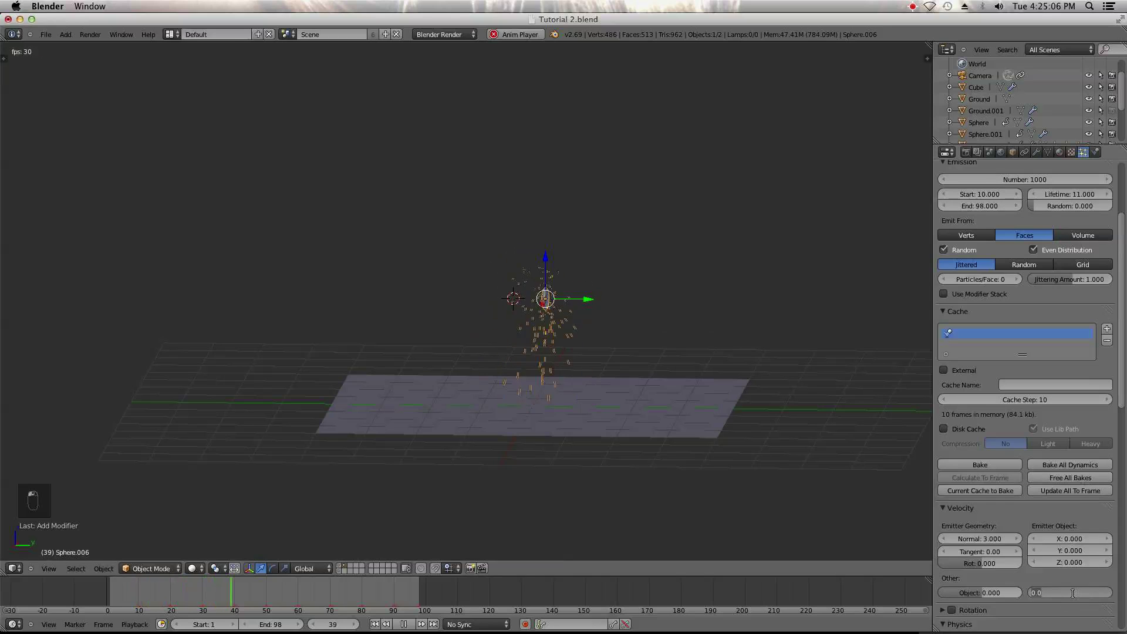
type("1")
key("Return")
scroll(1074, 597, "down", 9)
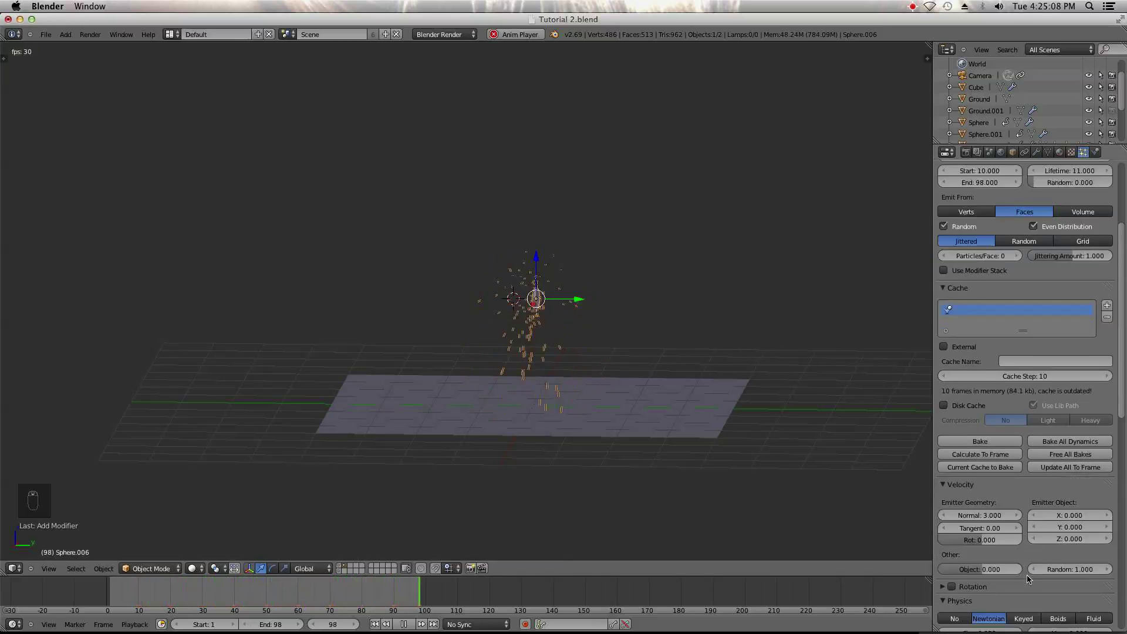
left_click(989, 486)
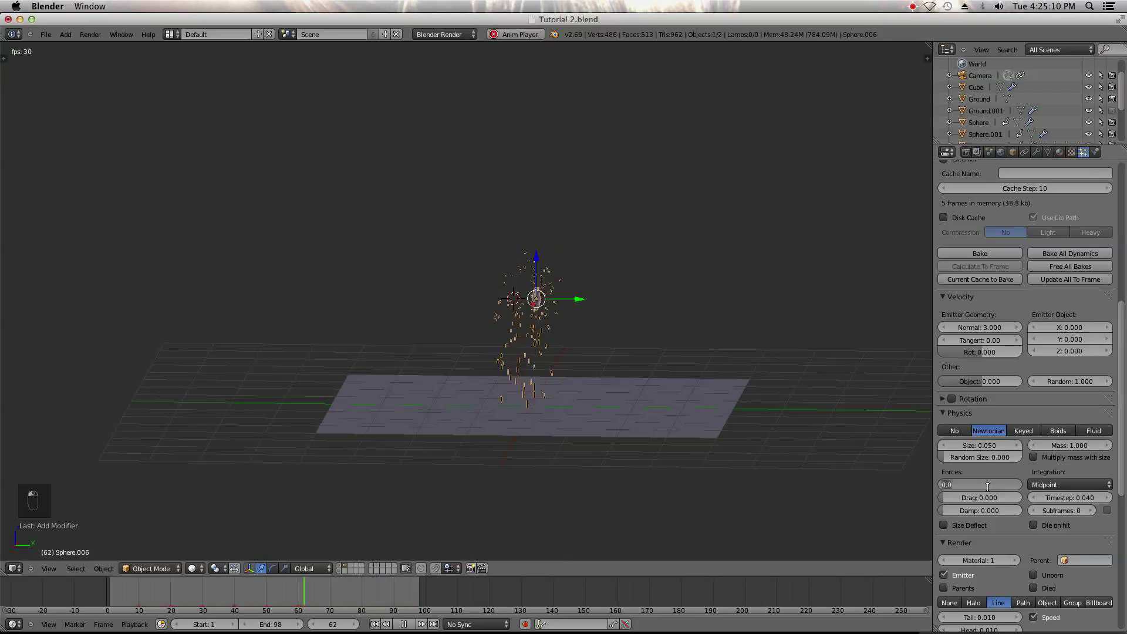
type("1")
key("Return")
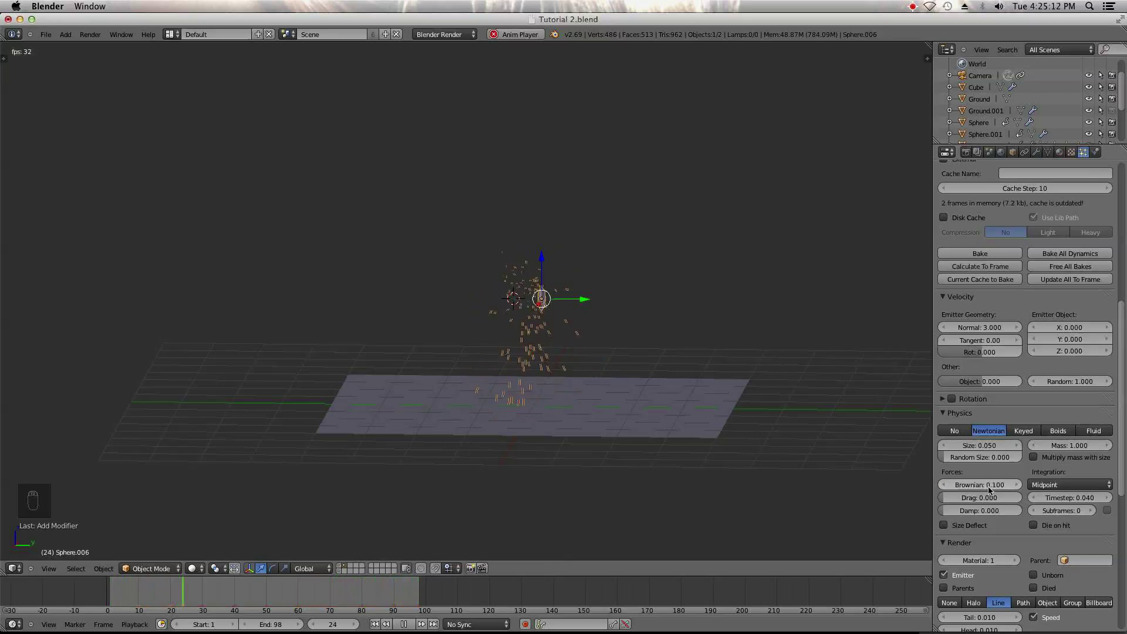
- Set the spark particles' lifetime randomness to 0.4 and their lifetime to 13
scroll(1027, 404, "up", 12)
left_click(1067, 276)
key("BackSpace")
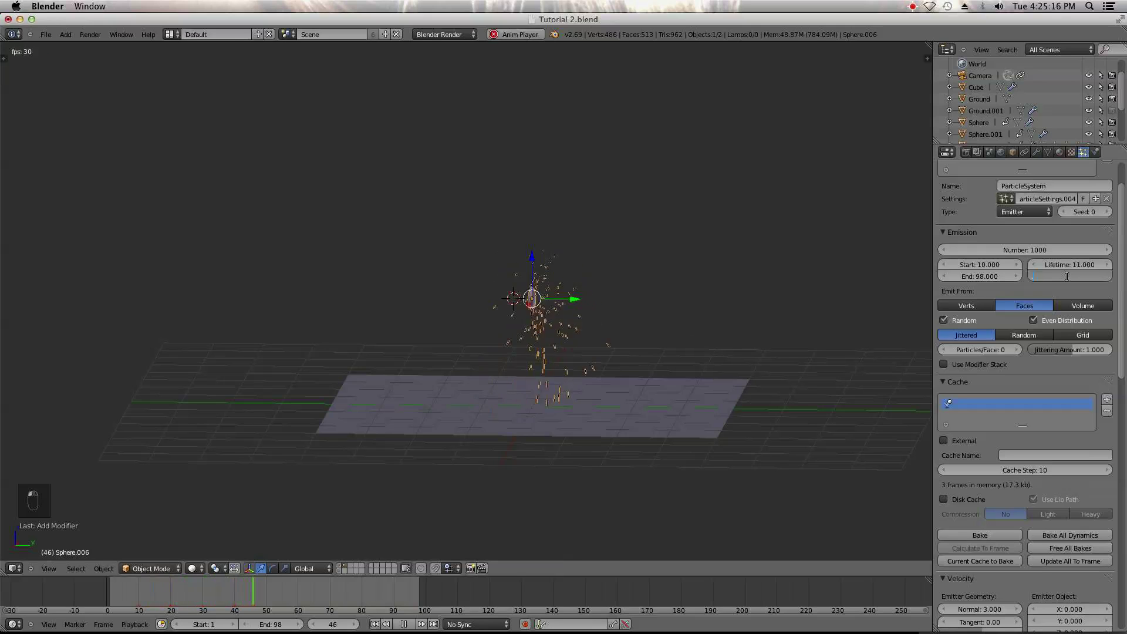
type("0.4")
key("Return")
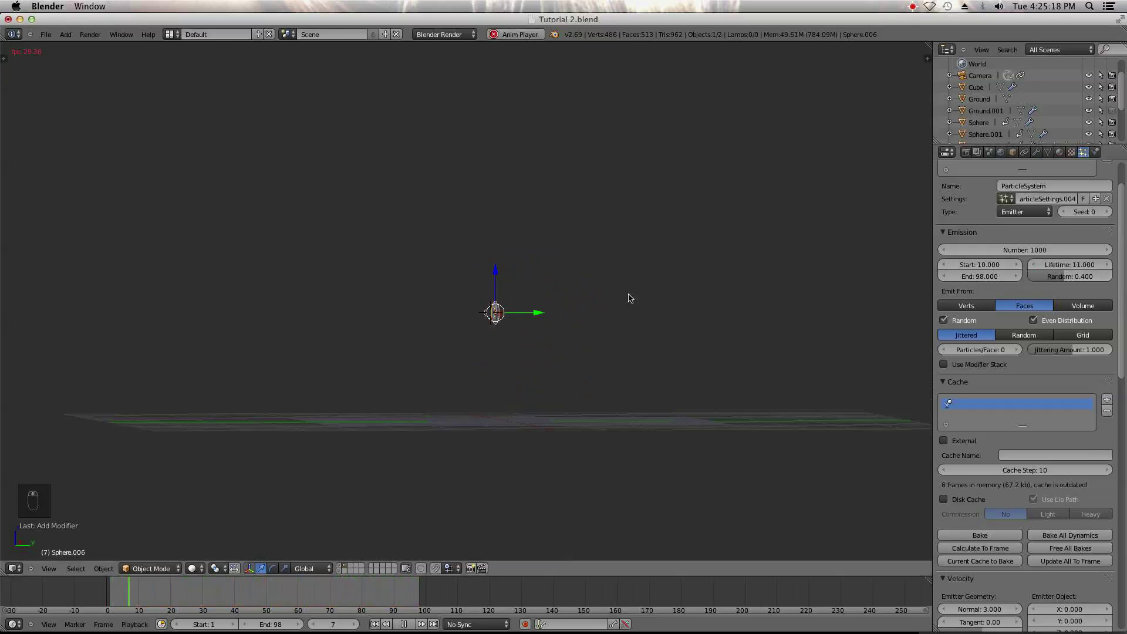
left_click(1060, 263)
type("13")
key("Return")
- Try a line tail length of 0.04 and then 0.03 for the rendered sparks
scroll(1069, 419, "down", 4)
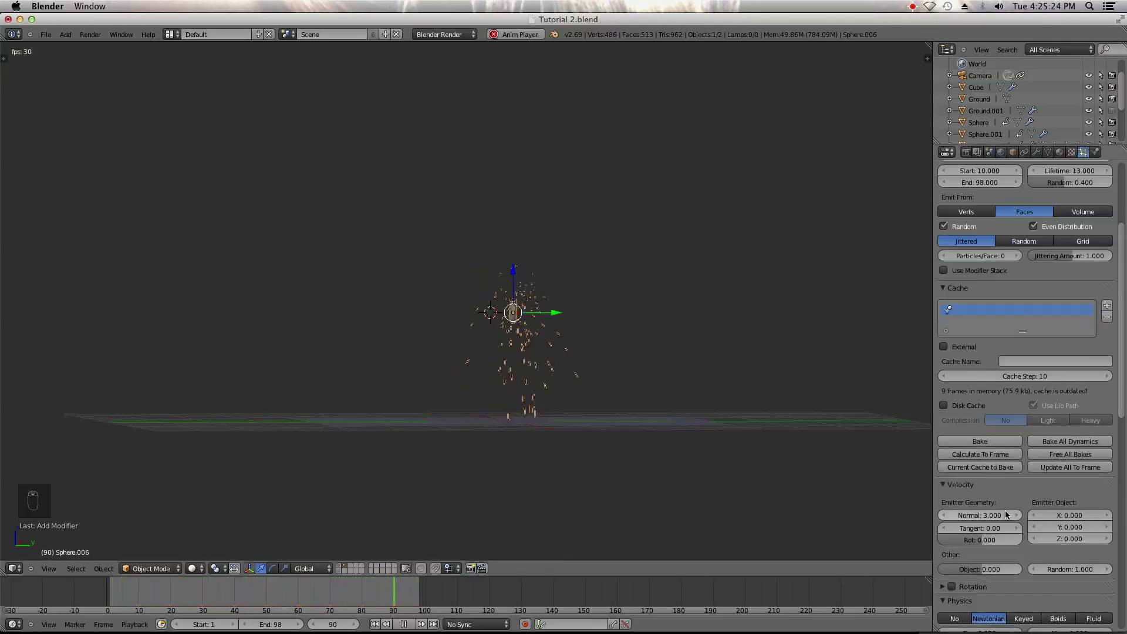
scroll(1005, 510, "down", 10)
left_click(980, 570)
type("0.040")
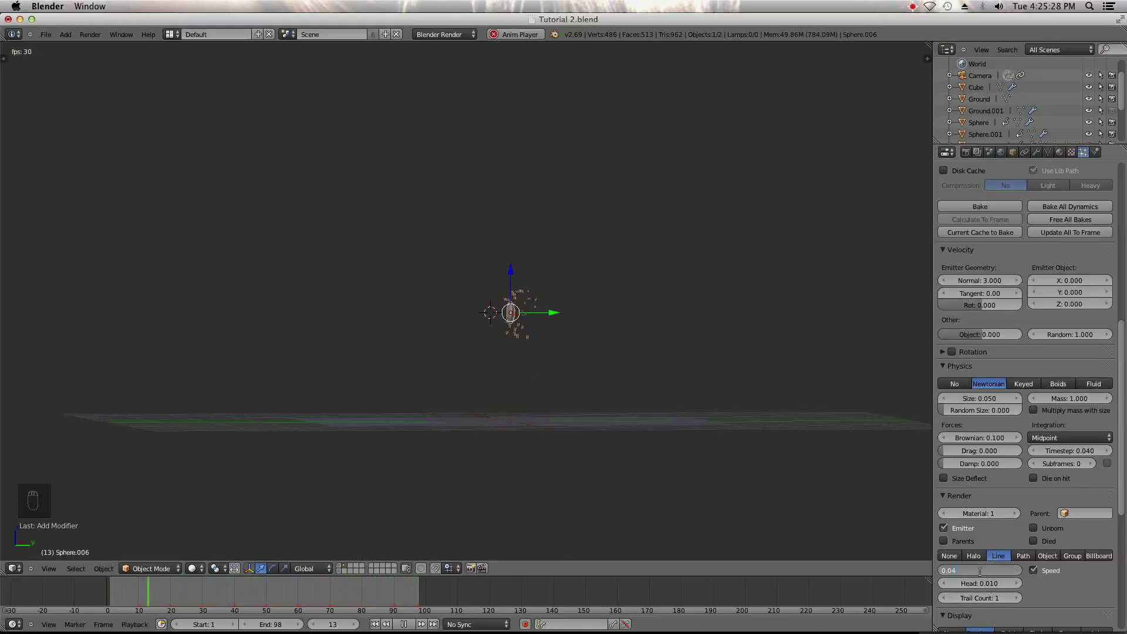
key("Return")
left_click(980, 571)
type("0.03")
key("Return")
- View the sparks through the camera, set their line tail to 0.022, and stop playback
key("KP_0")
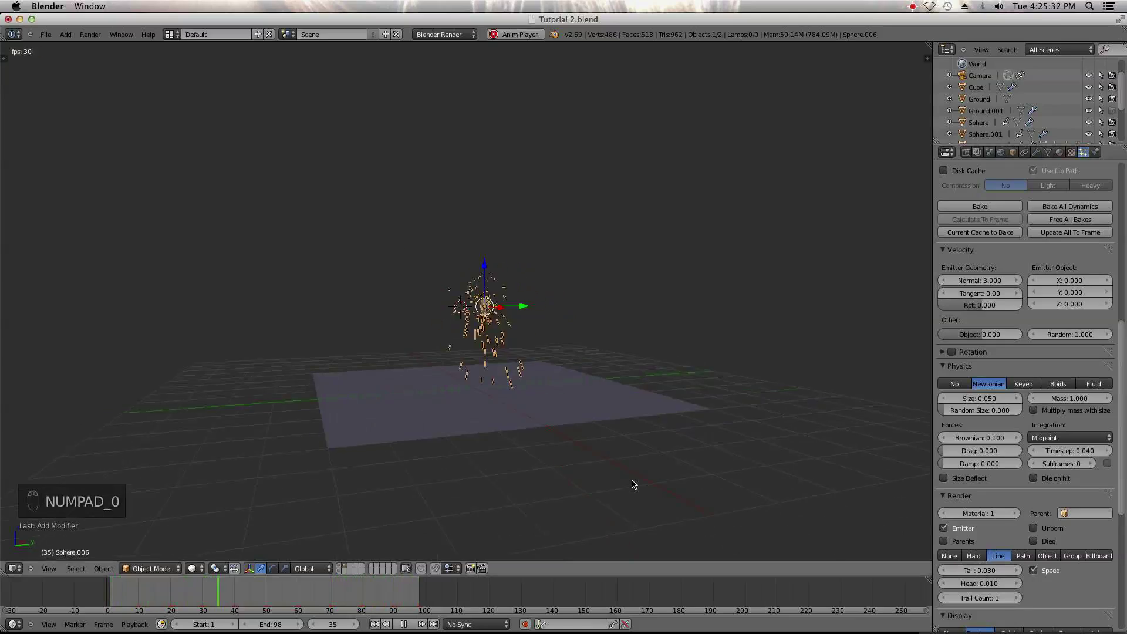
left_click(980, 570)
type("0.022")
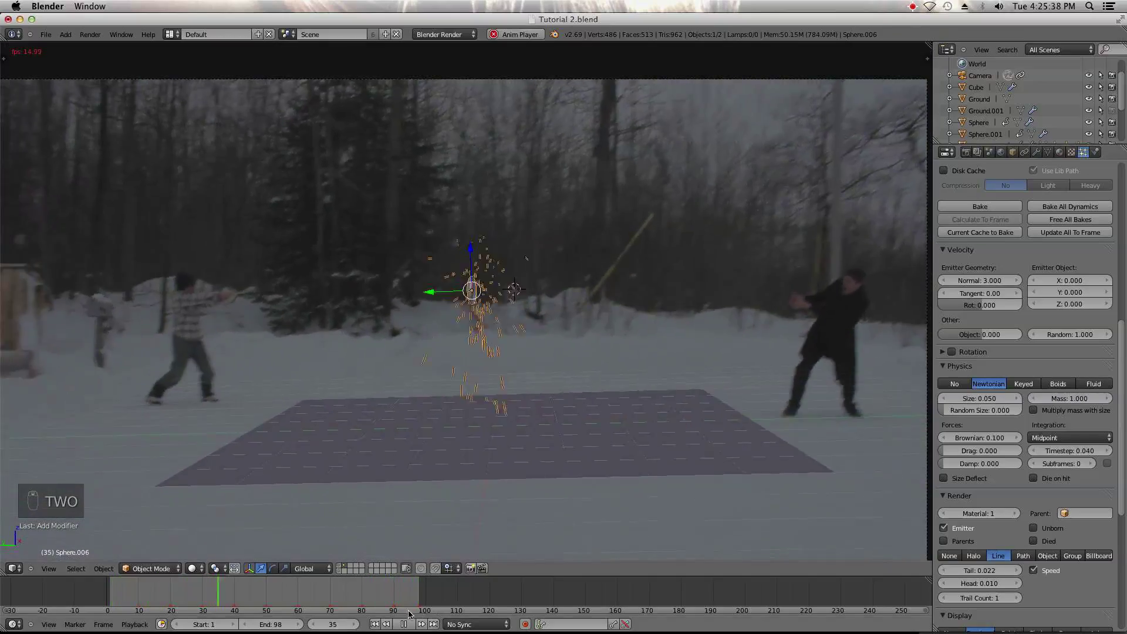
key("alt+a")
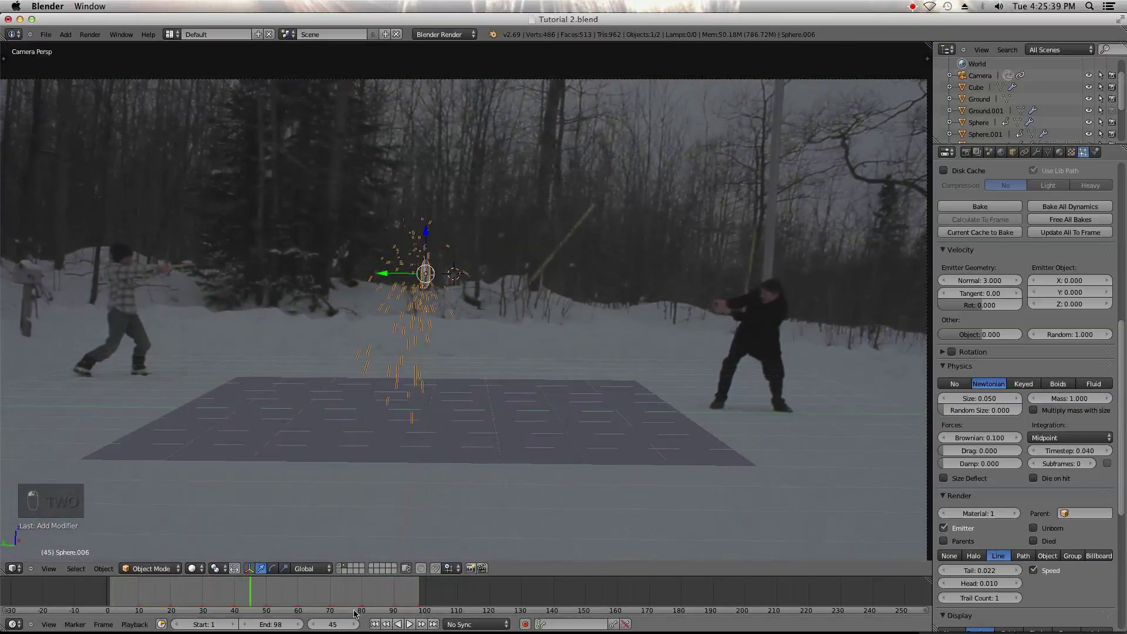
- Show the beams' layer together with the sparks, go to frame 43, and set the spark line tail to 0.015
left_click(339, 569, "shift")
left_click_drag(198, 599, 244, 596)
left_click(985, 569)
type("0.02")
key("BackSpace")
type("15")
key("Return")
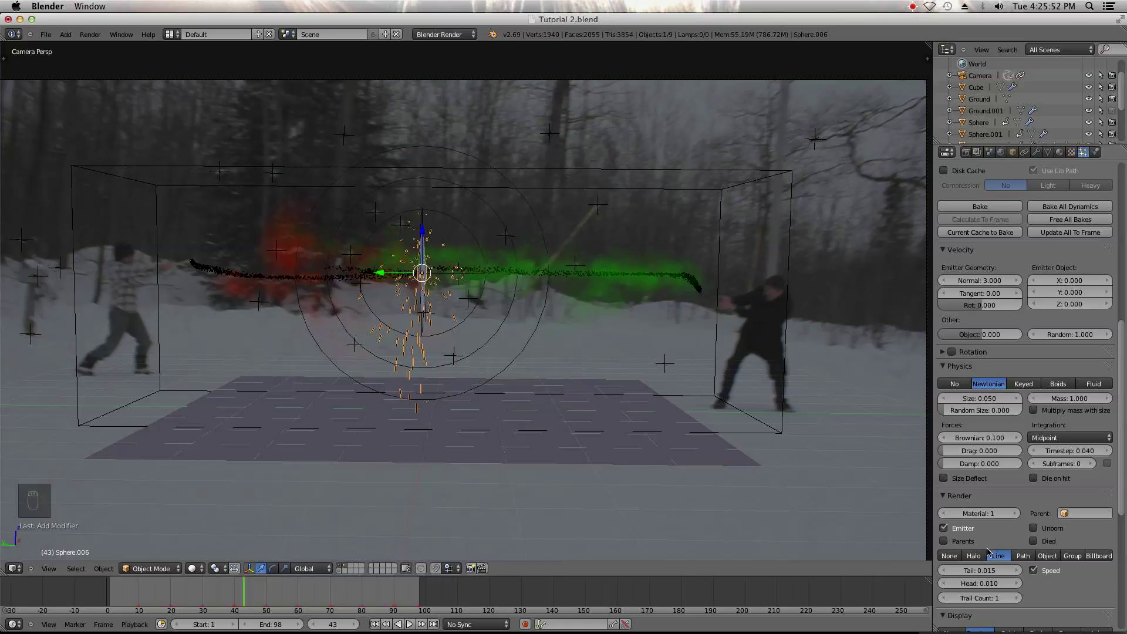
- Set the green beam's emitter particles to display as points and render as None
scroll(395, 307, "up", 5)
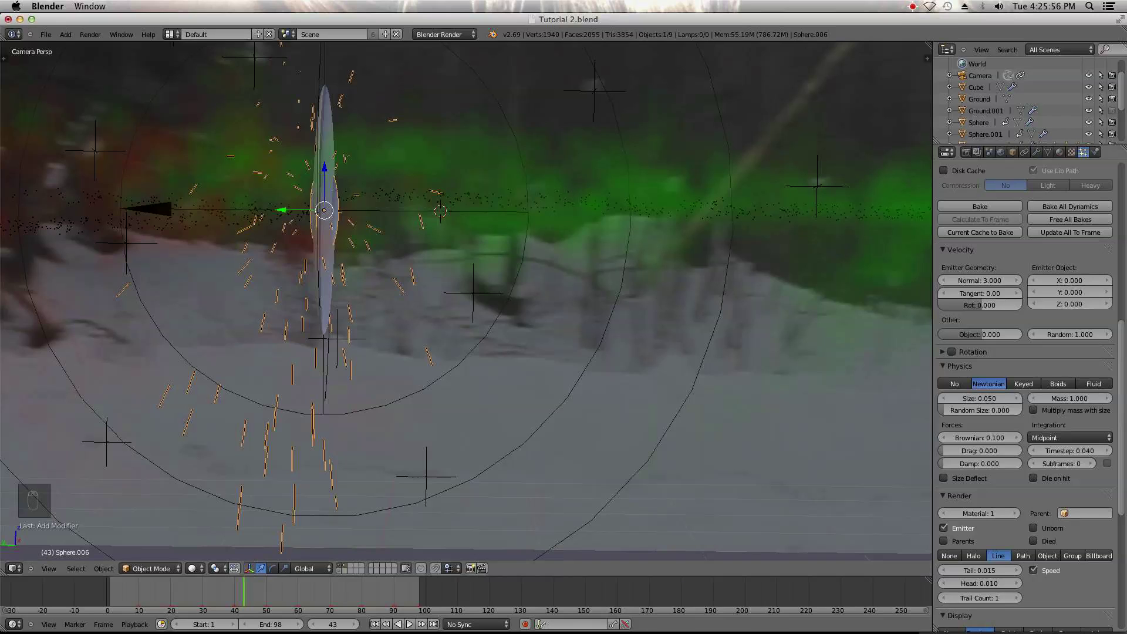
scroll(1076, 491, "down", 4)
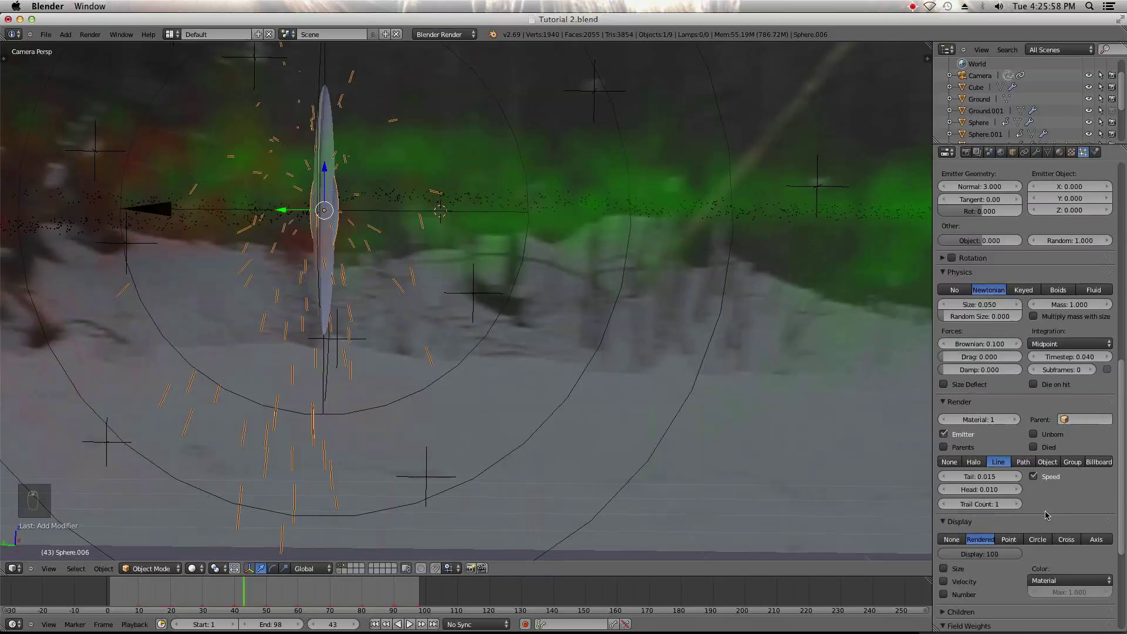
scroll(668, 411, "down", 5)
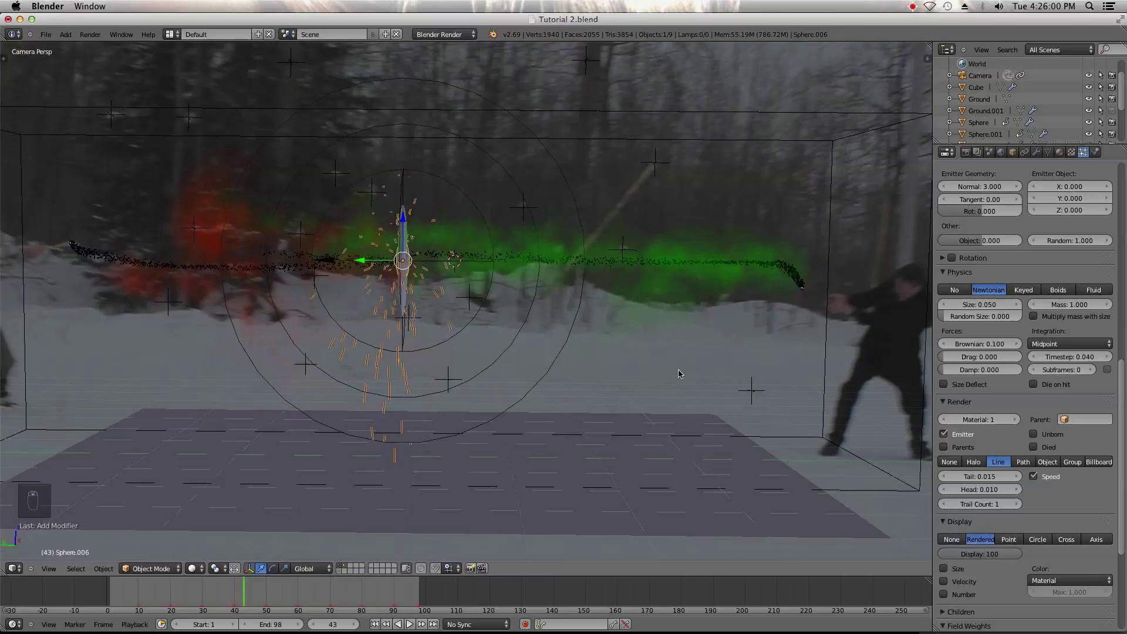
right_click(784, 275)
right_click(793, 271)
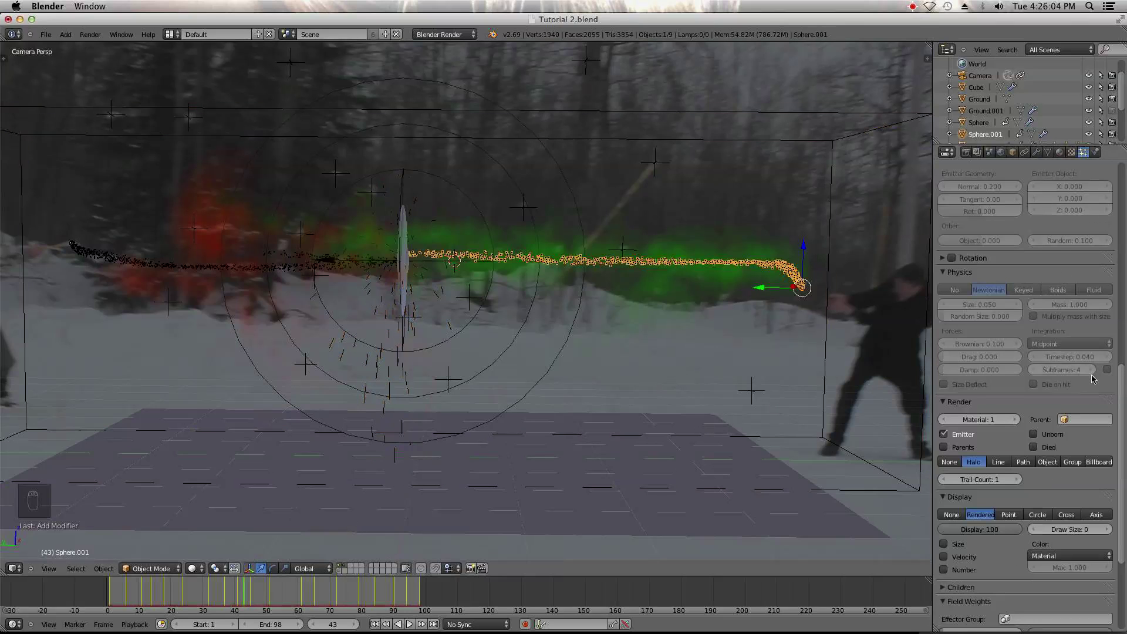
scroll(1054, 398, "down", 2)
left_click(1009, 468)
left_click(949, 415)
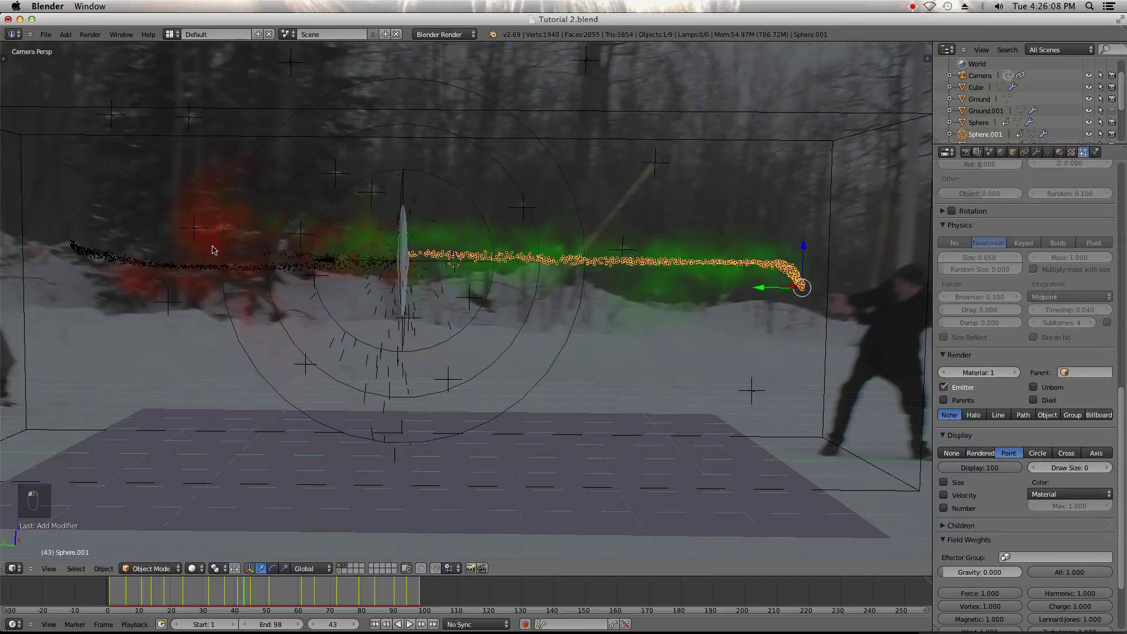
- Turn off emitter rendering for the red and green beams' particle systems and save the project
right_click(202, 266)
right_click(72, 243)
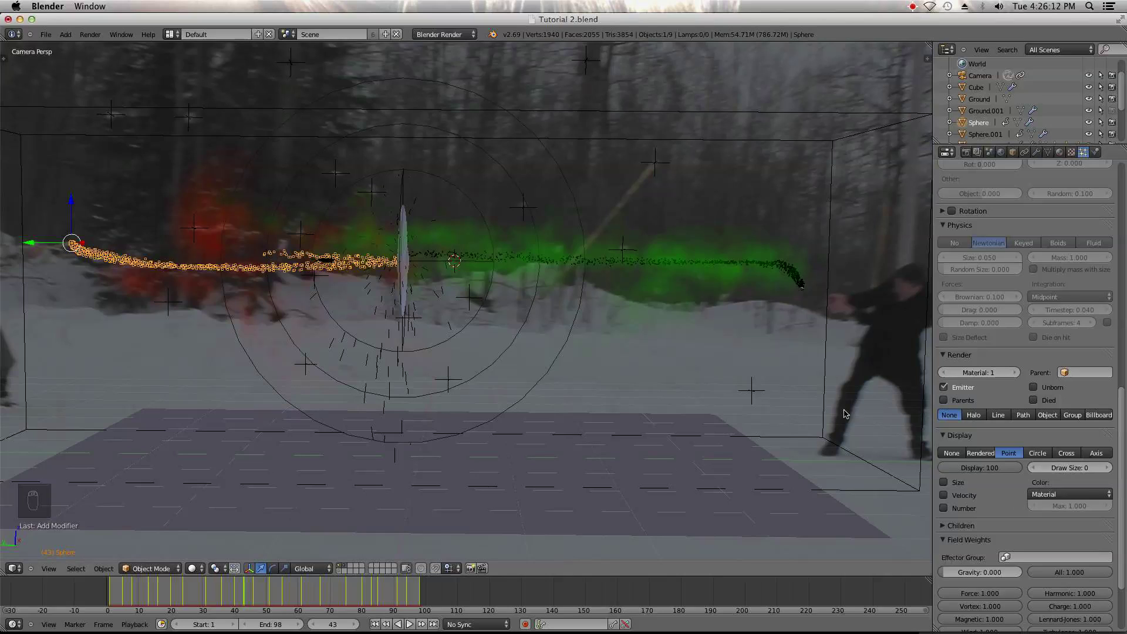
left_click(963, 389)
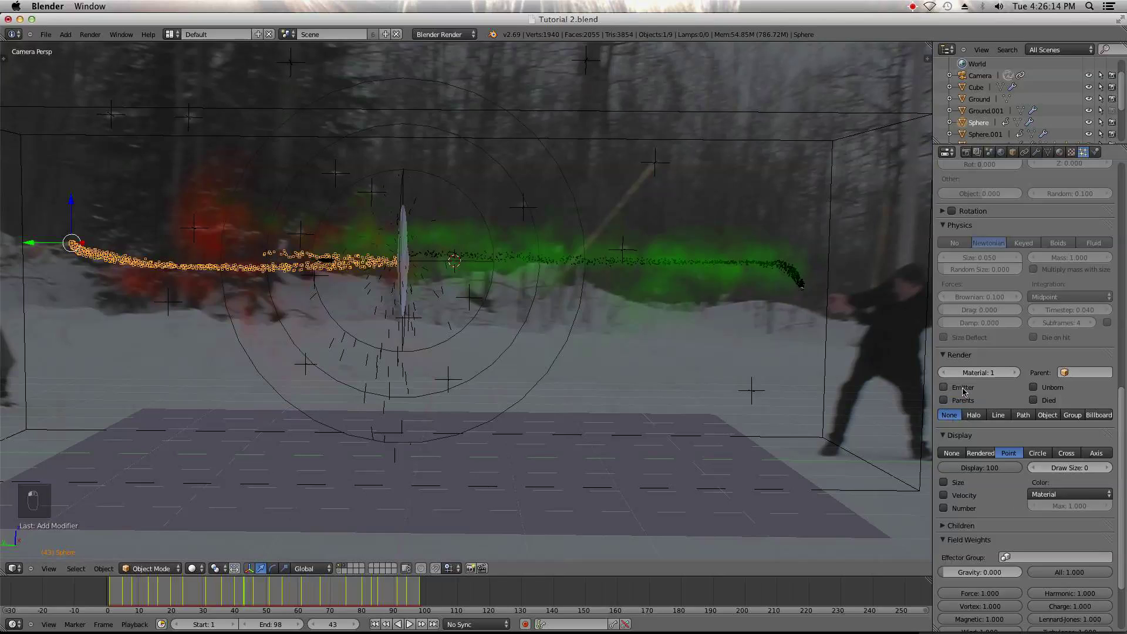
right_click(793, 281)
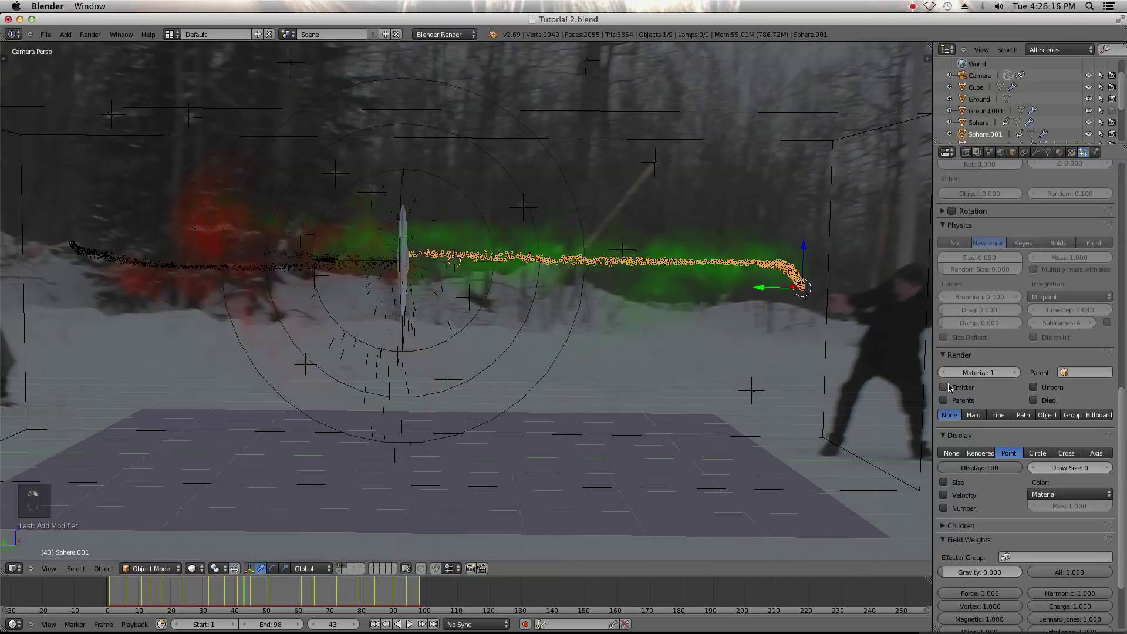
left_click(45, 34)
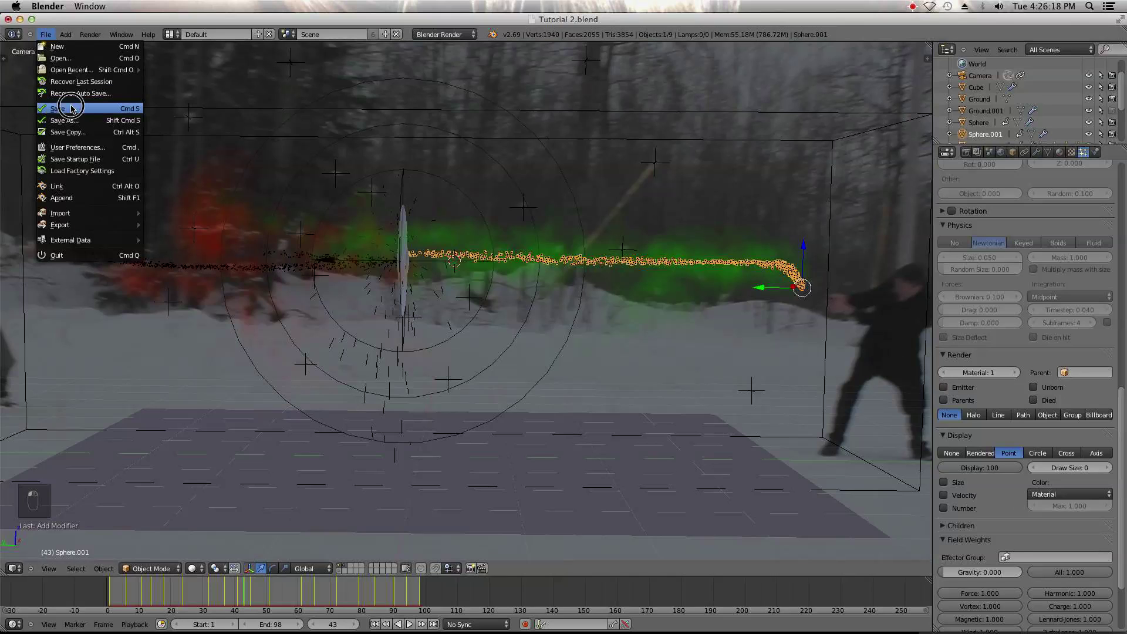
scroll(561, 328, "down", 3)
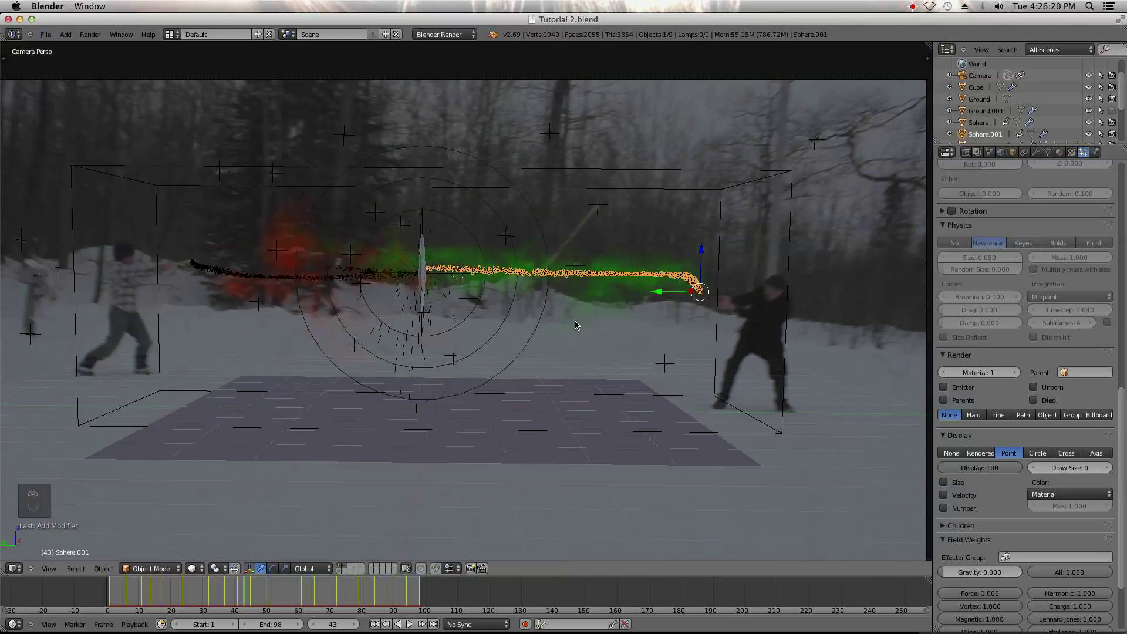
scroll(576, 325, "down", 2)
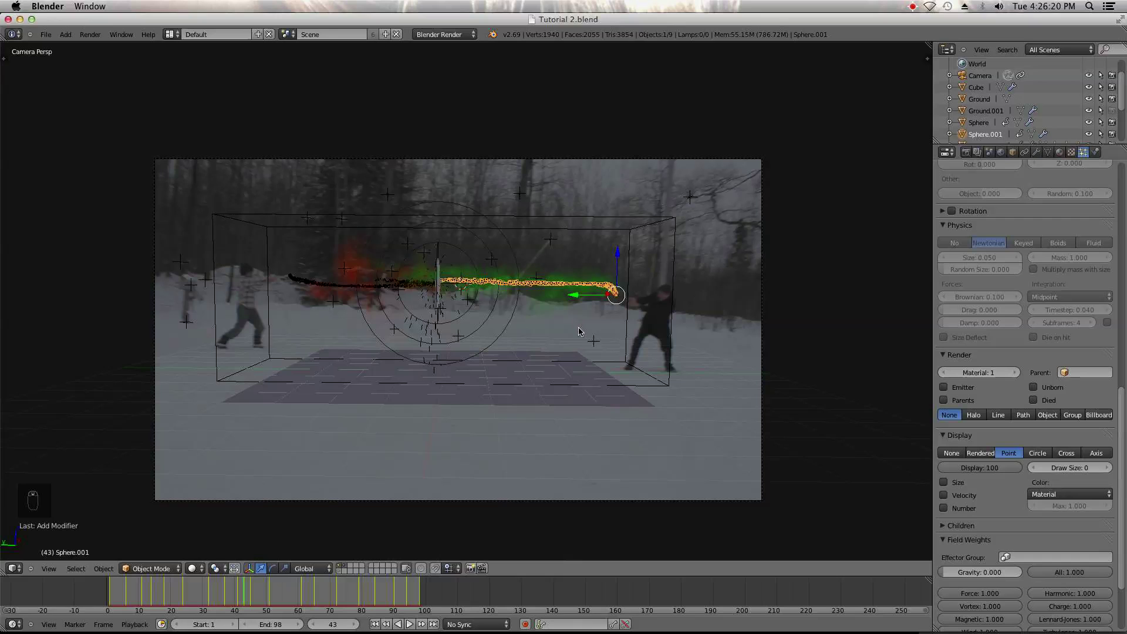
scroll(581, 332, "up", 1)
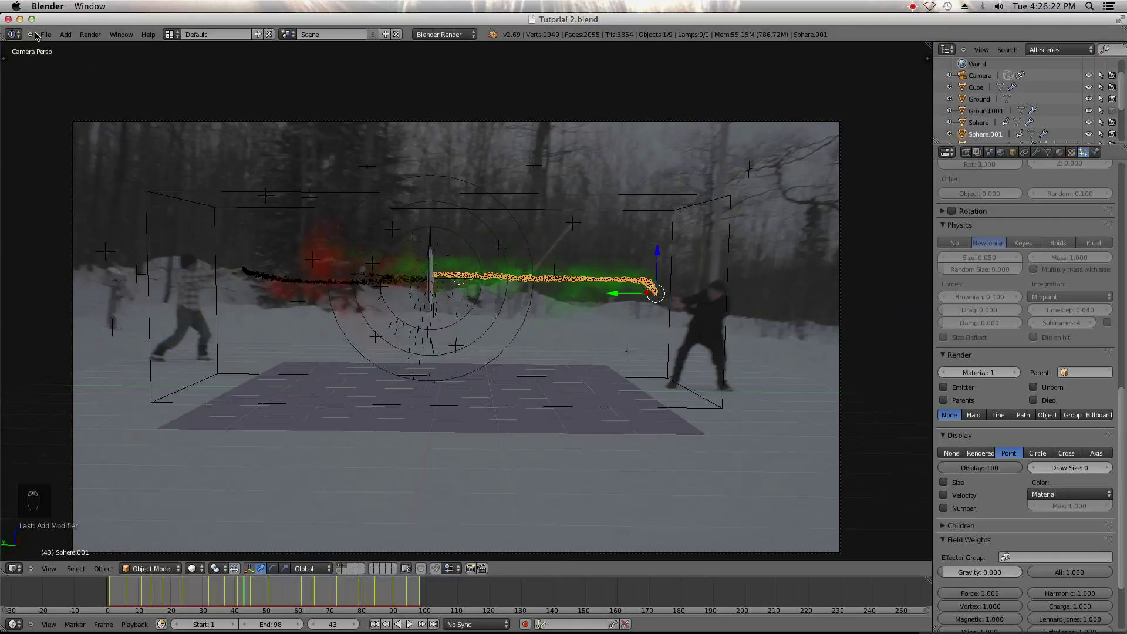
left_click(46, 34)
scroll(385, 201, "down", 3)
mouse_move(385, 202)
middle_mouse_down()
mouse_move(368, 227)
mouse_move(266, 212)
mouse_move(282, 235)
mouse_move(380, 219)
middle_mouse_up()
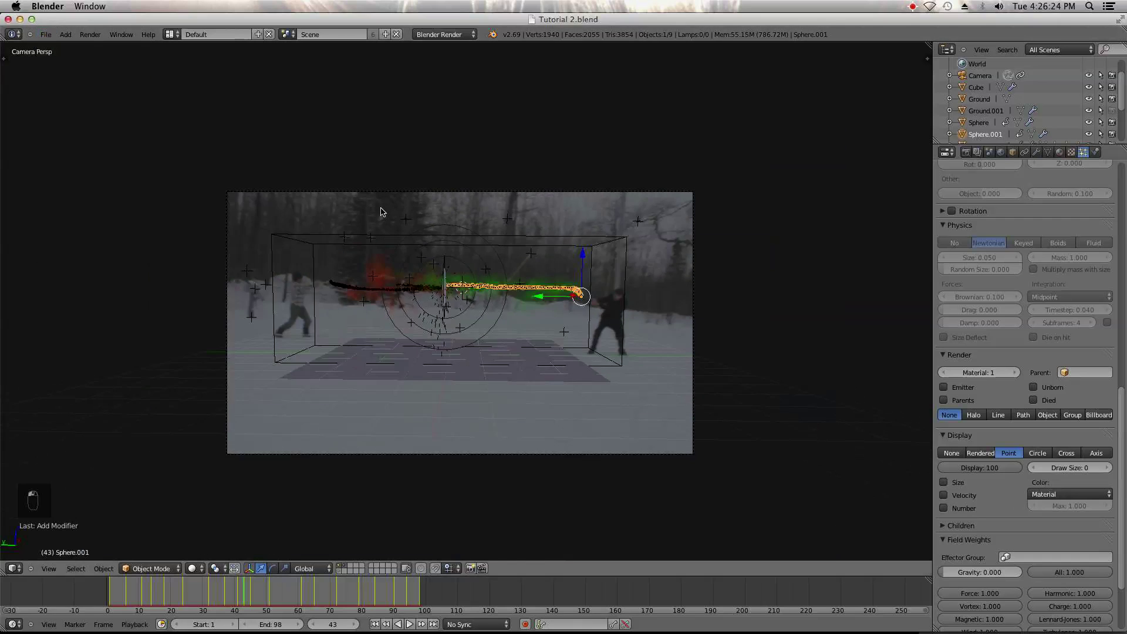
scroll(539, 327, "up", 5)
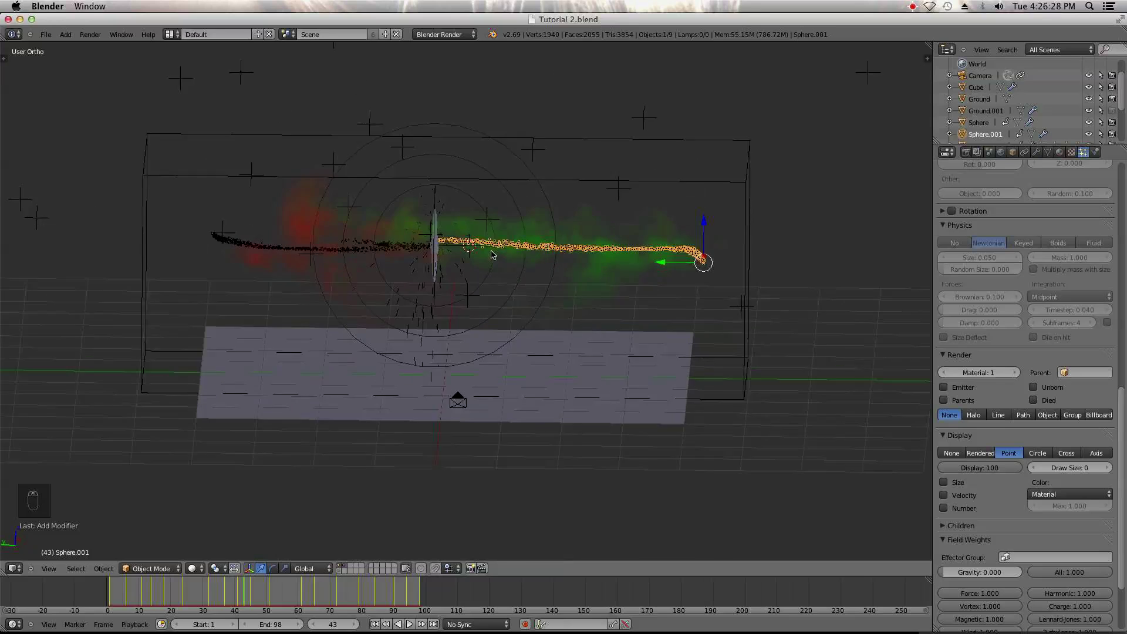
left_click(46, 34)
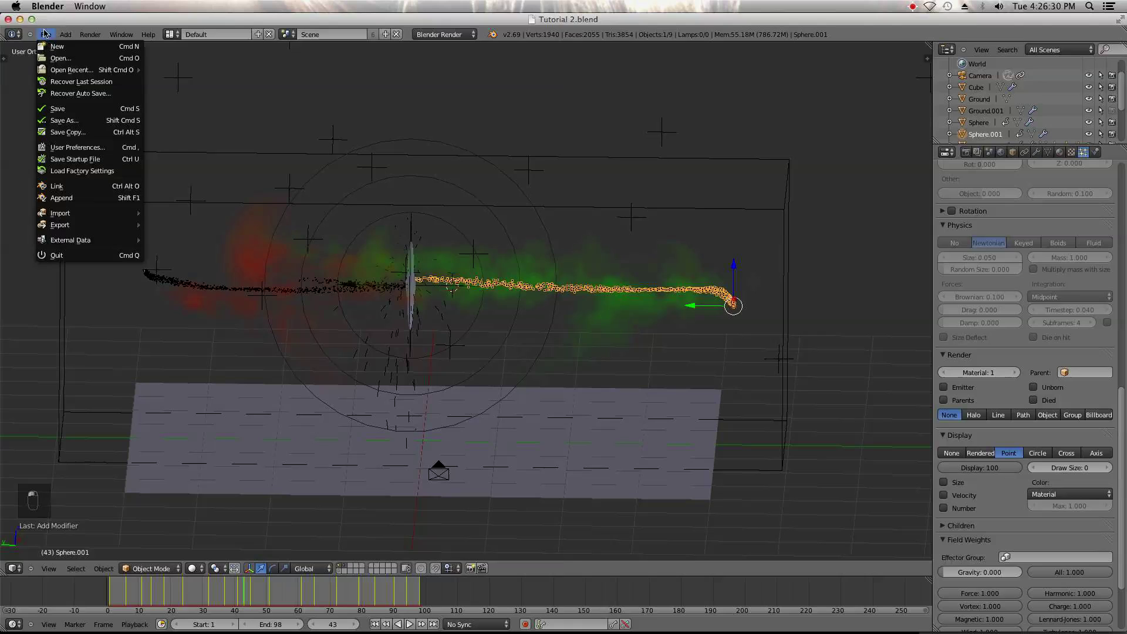
- Change the smoke domain cube's material type to Volume and set its density scale to 2
right_click(703, 220)
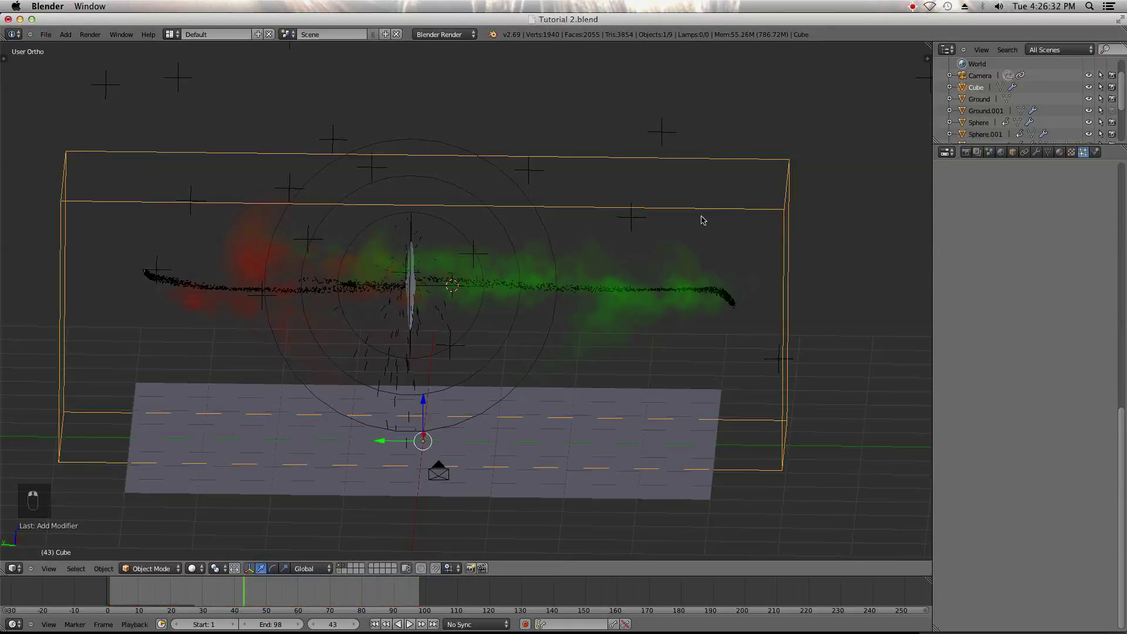
left_click(1059, 152)
left_click(1046, 248)
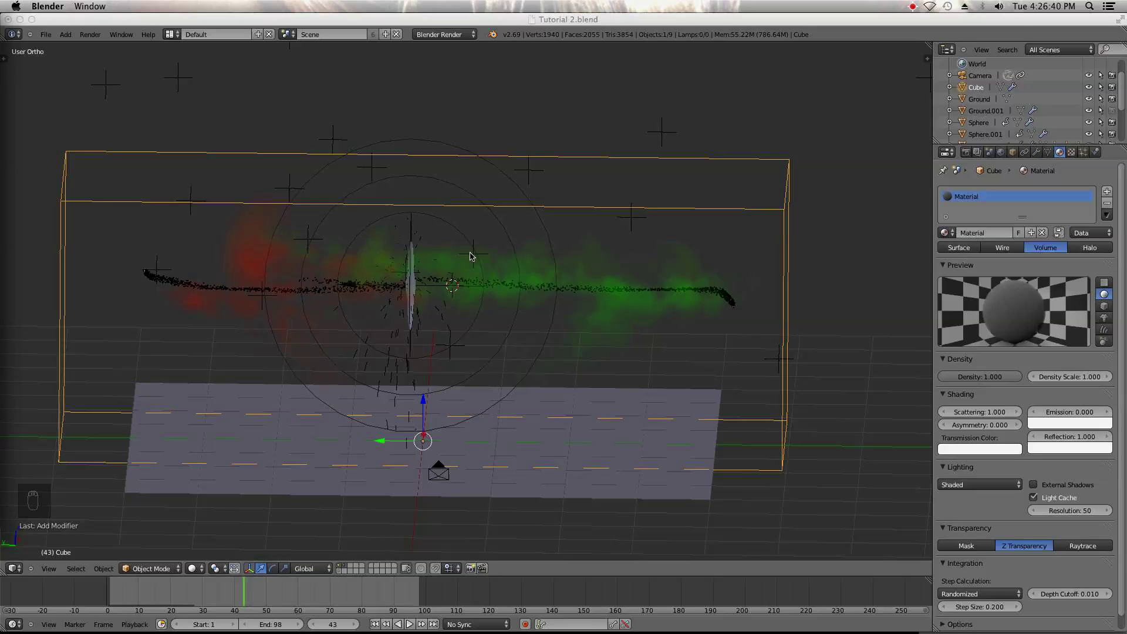
left_click(1073, 377)
left_click(1073, 377)
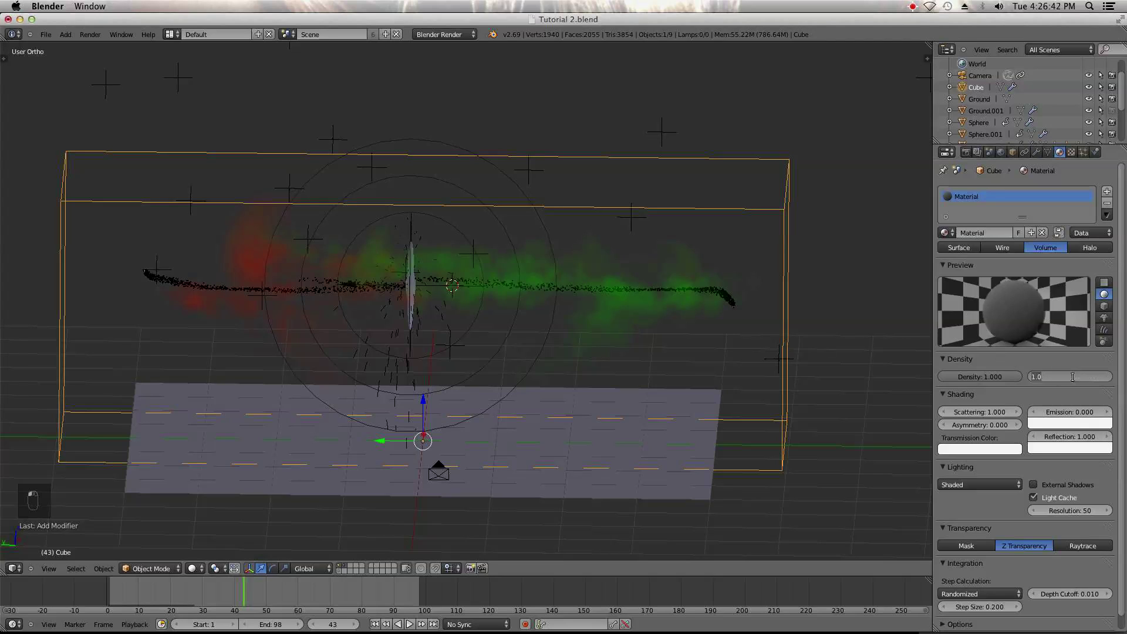
type("2")
key("Return")
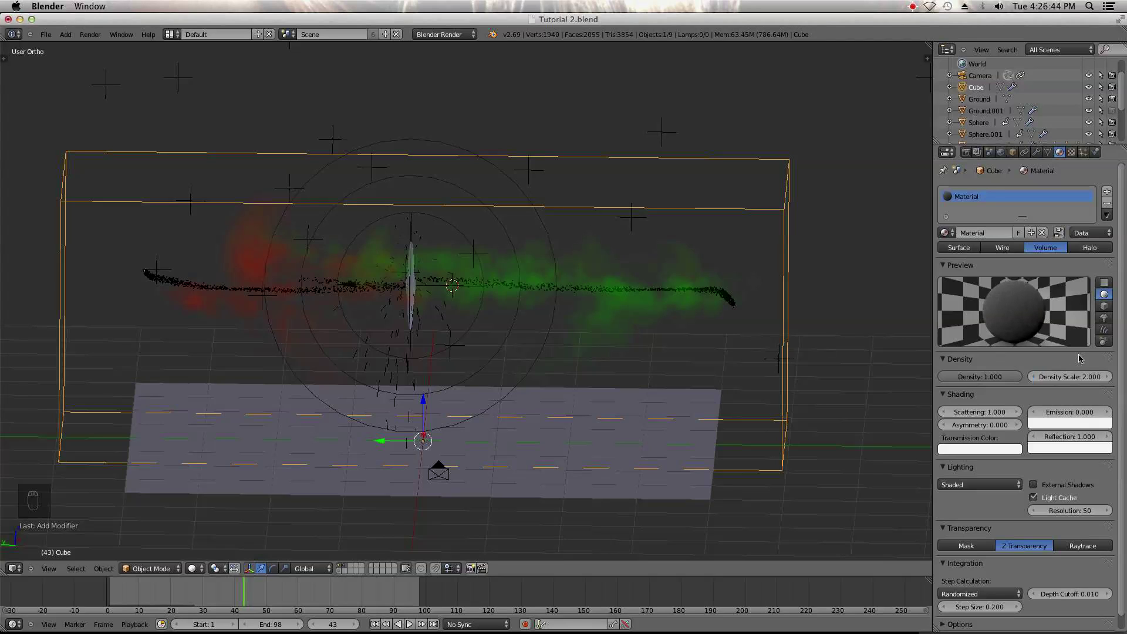
- Set the smoke domain material's emission to 8 and its light cache resolution to 100
left_click(1079, 411)
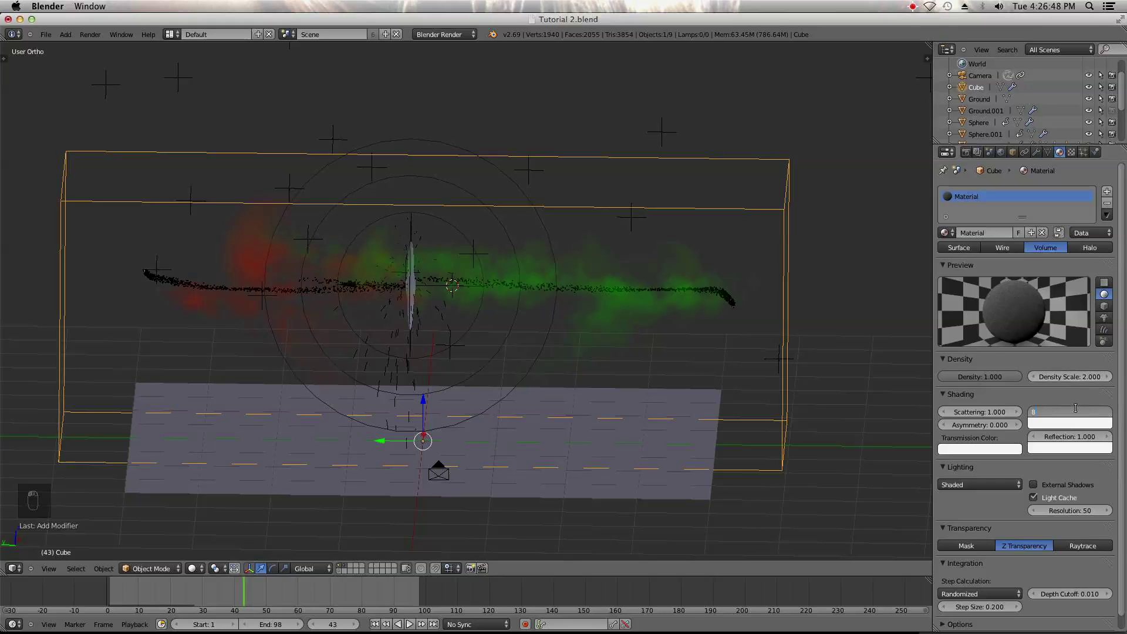
type("8")
key("Return")
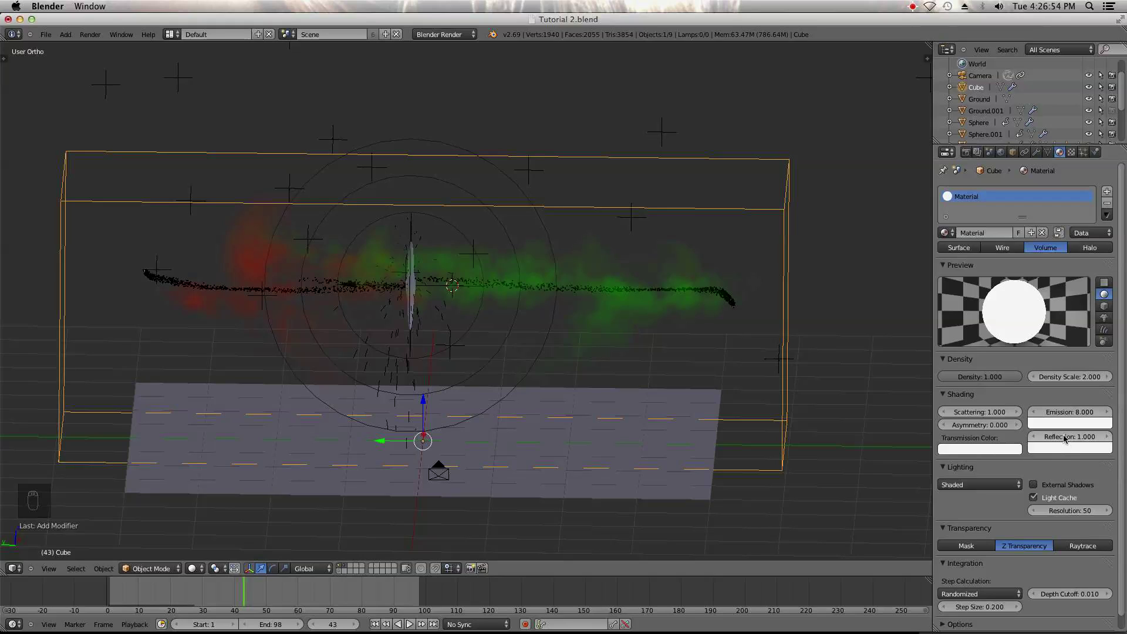
scroll(1065, 435, "down", 1)
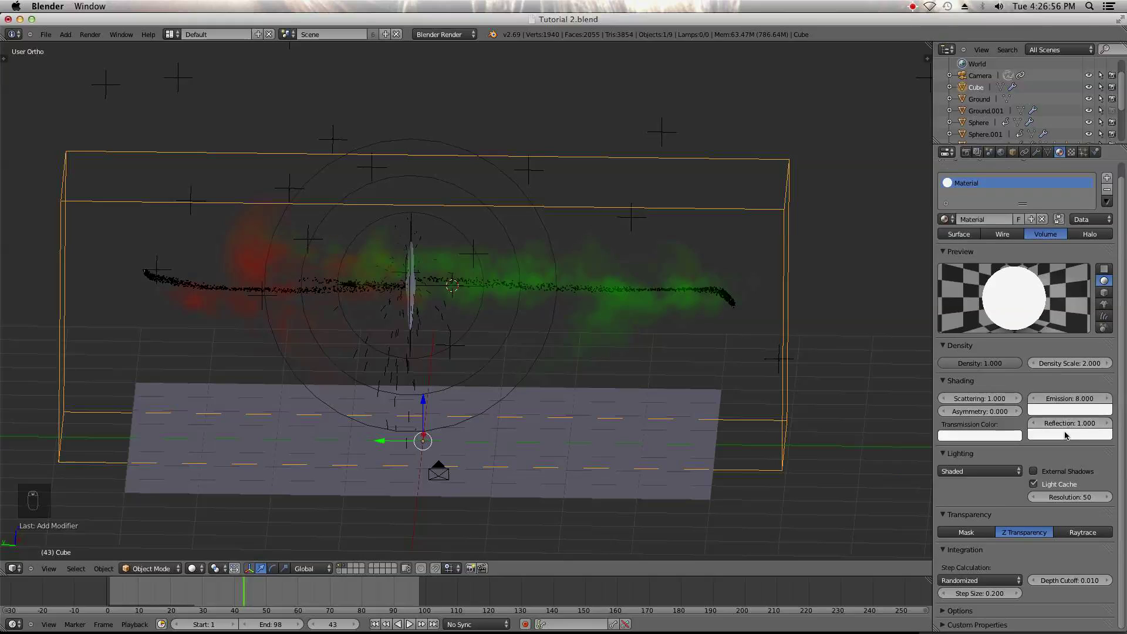
left_click(1068, 497)
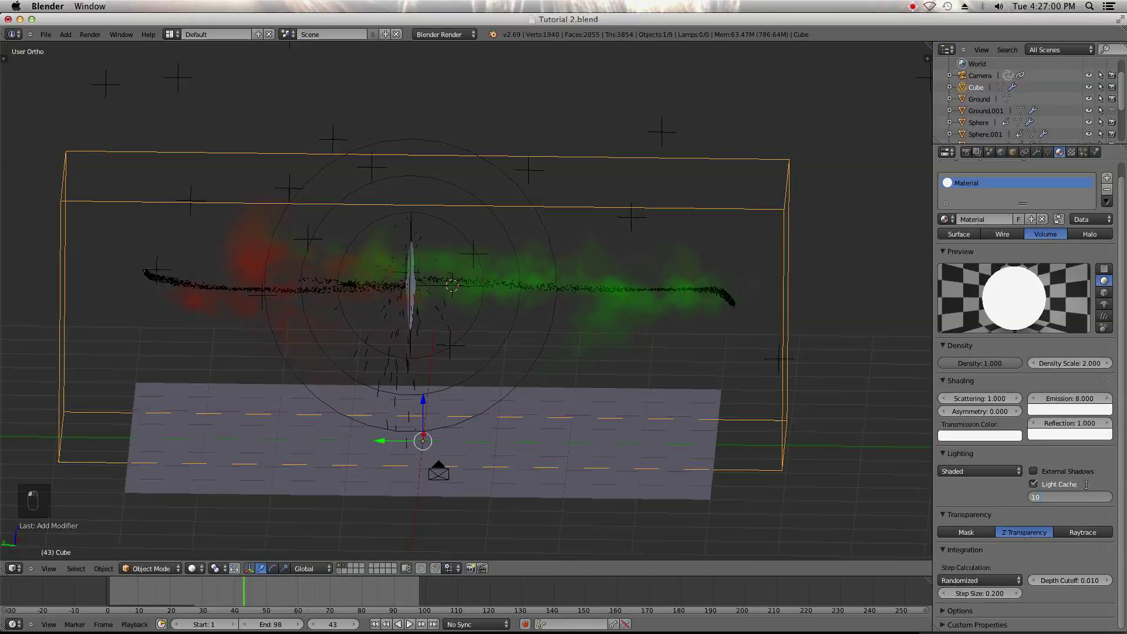
type("100")
key("Return")
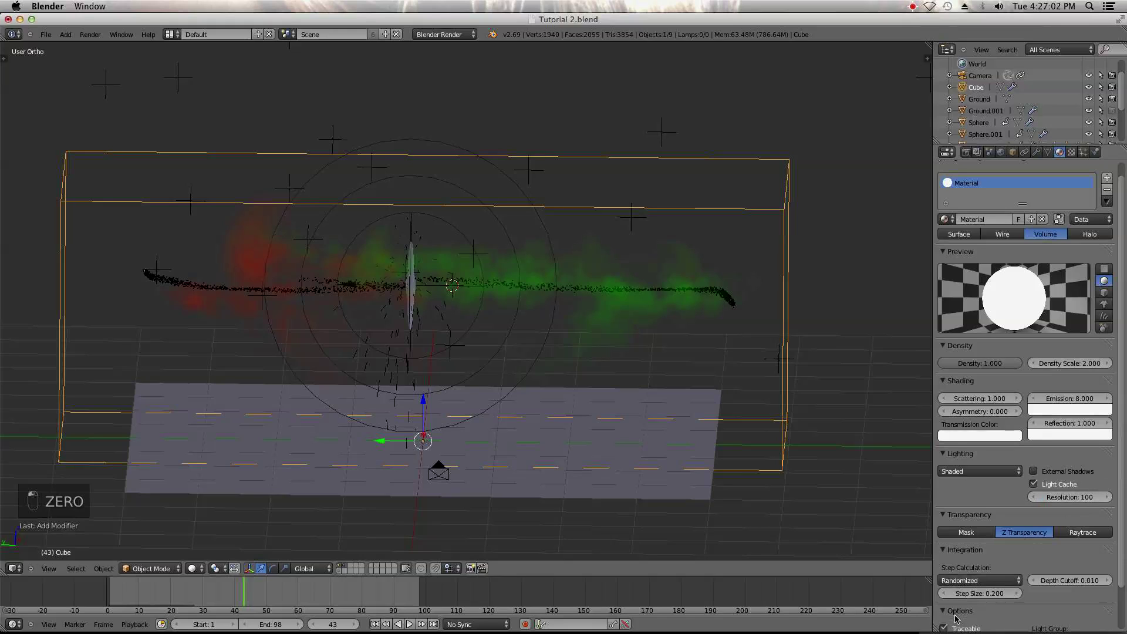
- Set the volume material's integration step size to 0.05 and save the project
left_click(992, 595)
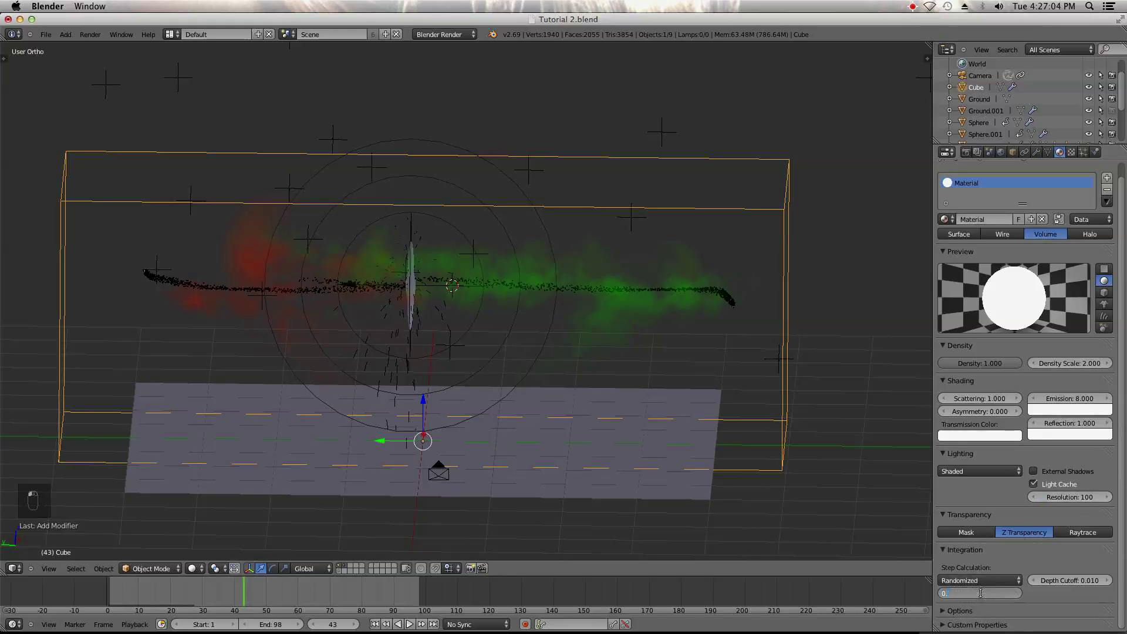
type("0.05")
key("Return")
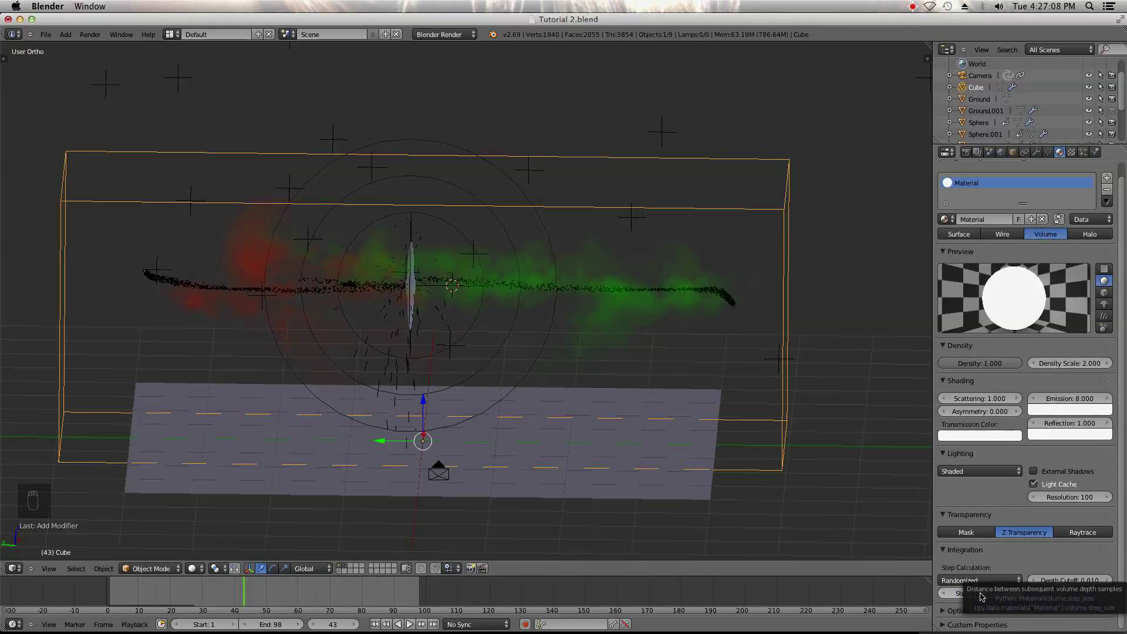
left_click(45, 34)
left_click(63, 108)
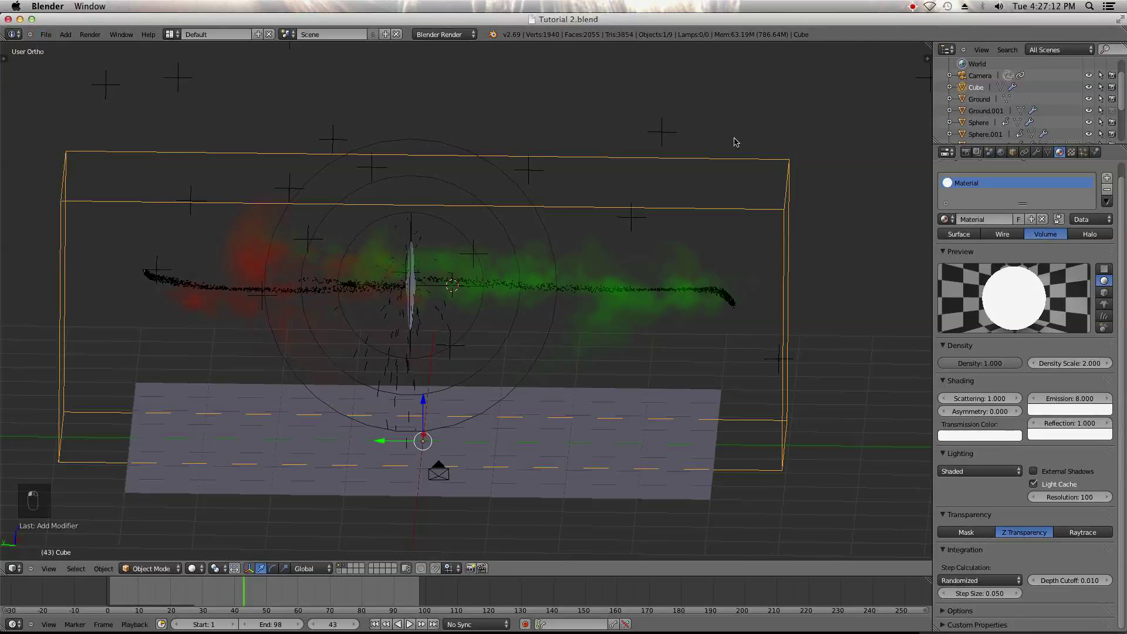
- Change the domain material's existing texture to Voxel Data and assign Cube as its domain object
left_click(1071, 153)
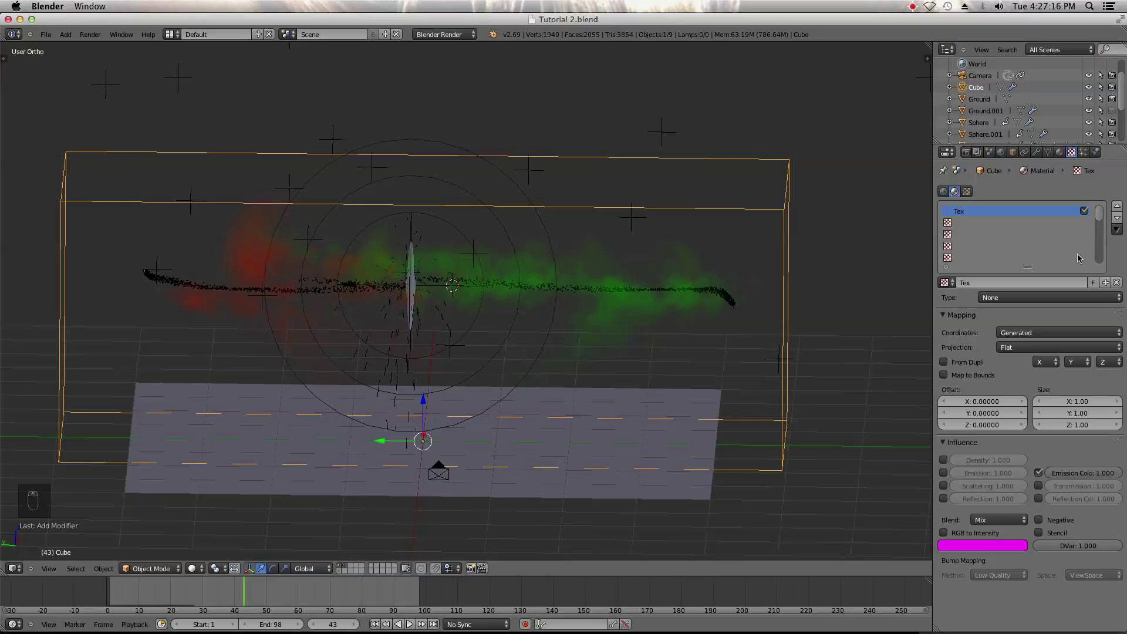
left_click(1048, 348)
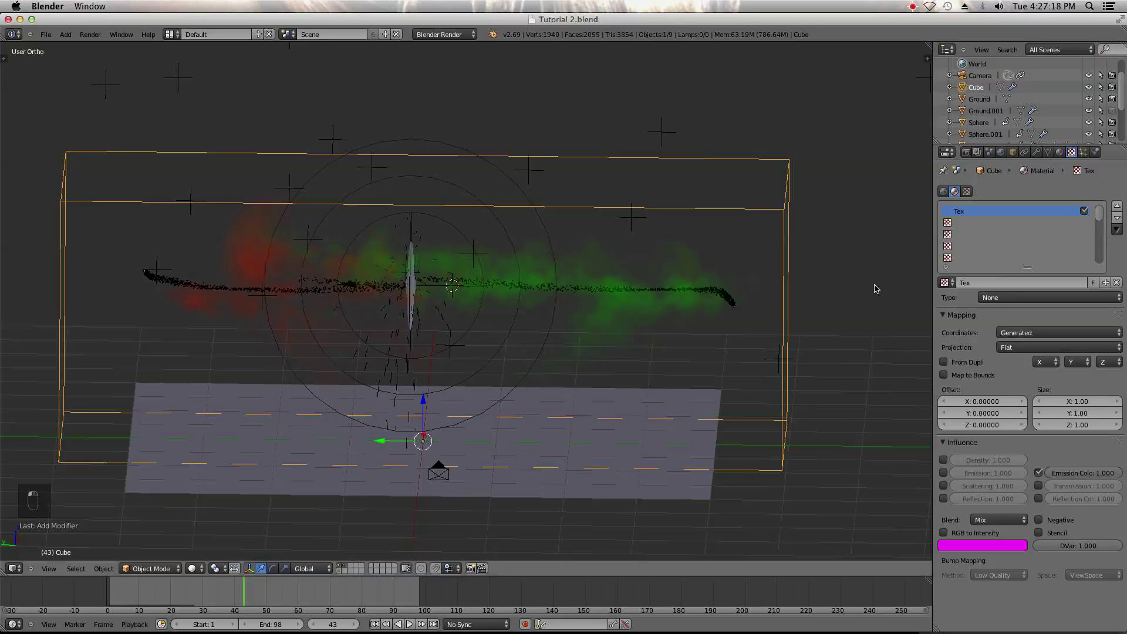
left_click(995, 298)
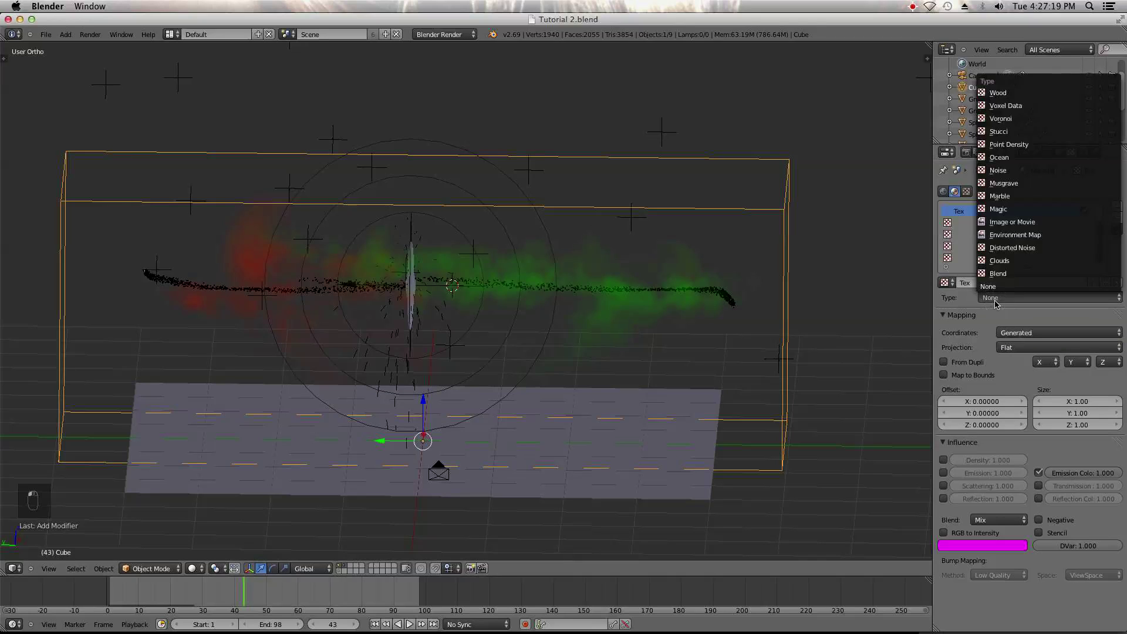
left_click(1040, 107)
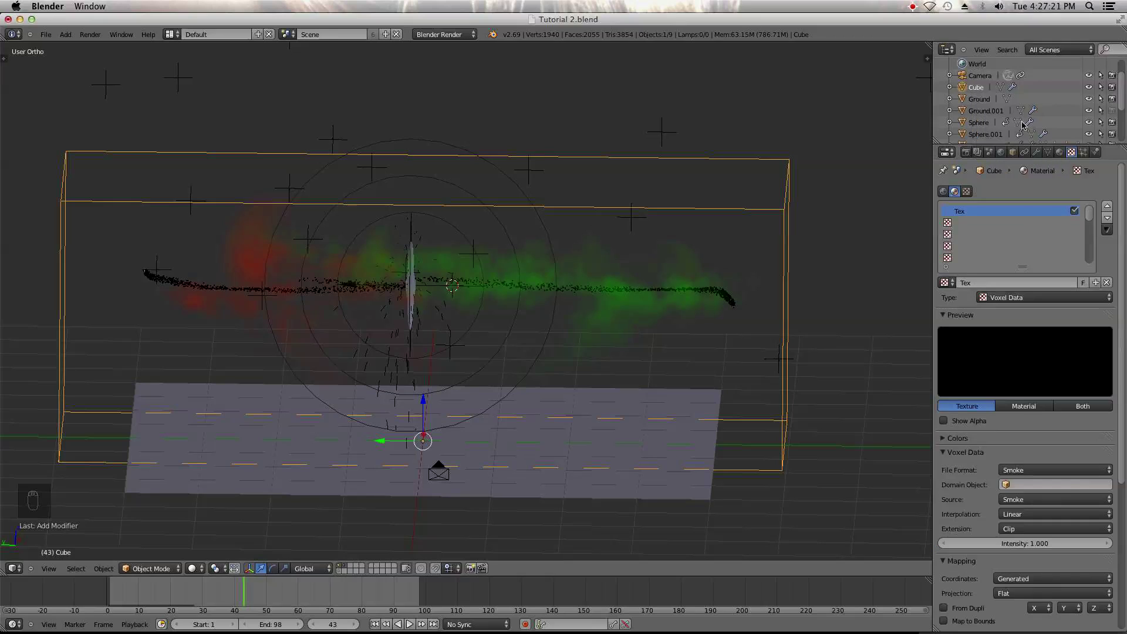
left_click(1055, 491)
left_click(1028, 515)
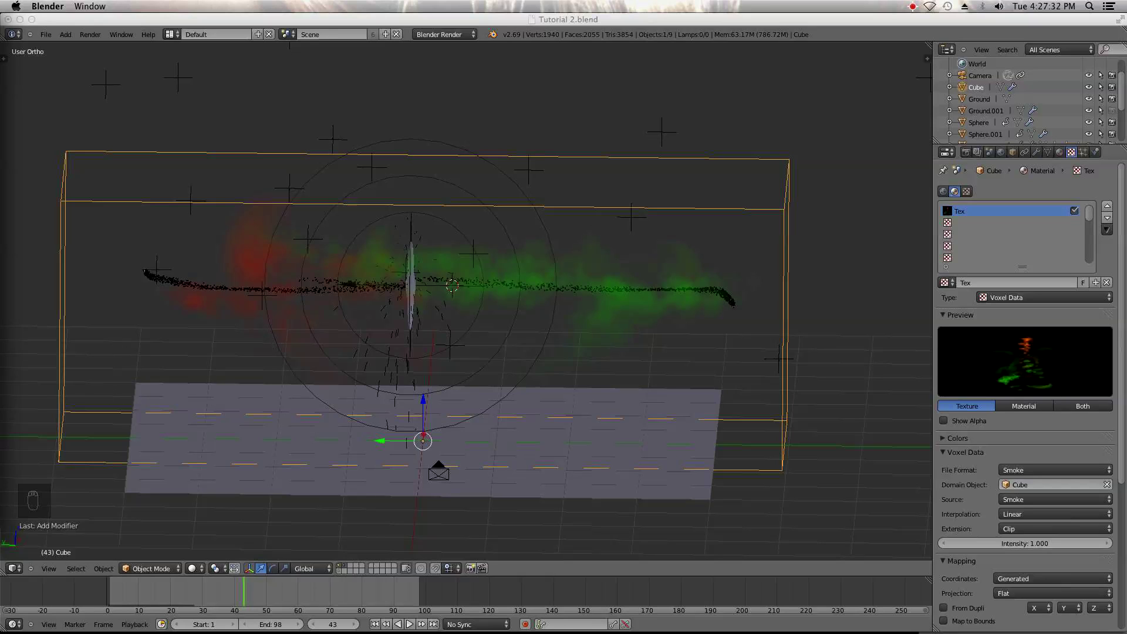
- Make the first voxel texture influence density and reflection color instead of emission color
left_click(1036, 433)
scroll(1033, 447, "down", 8)
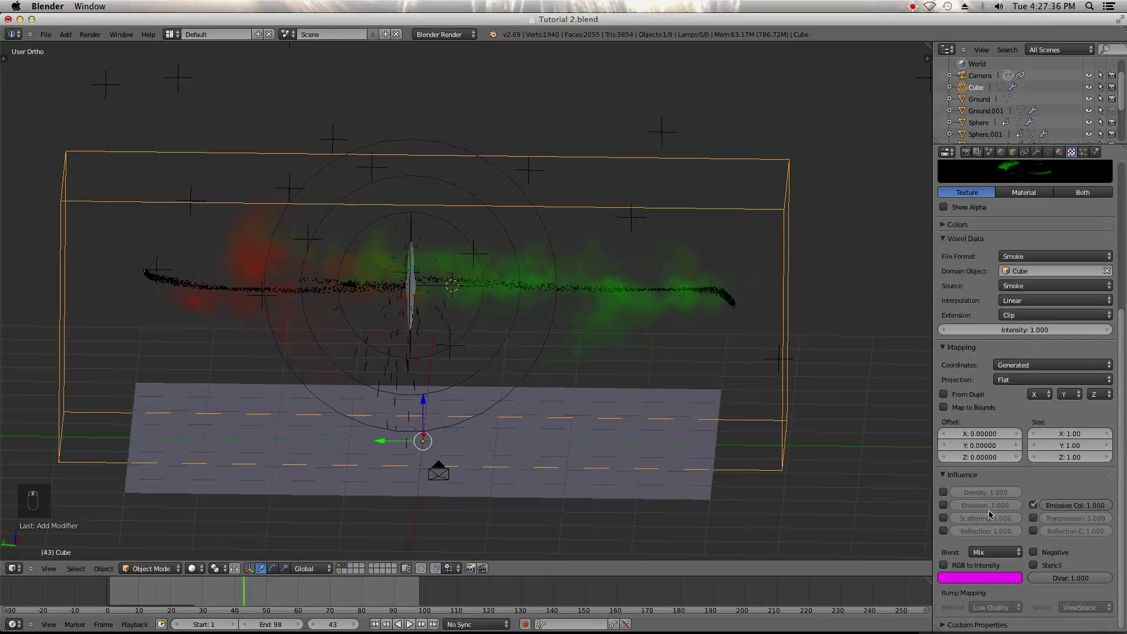
left_click(943, 492)
left_click(1034, 506)
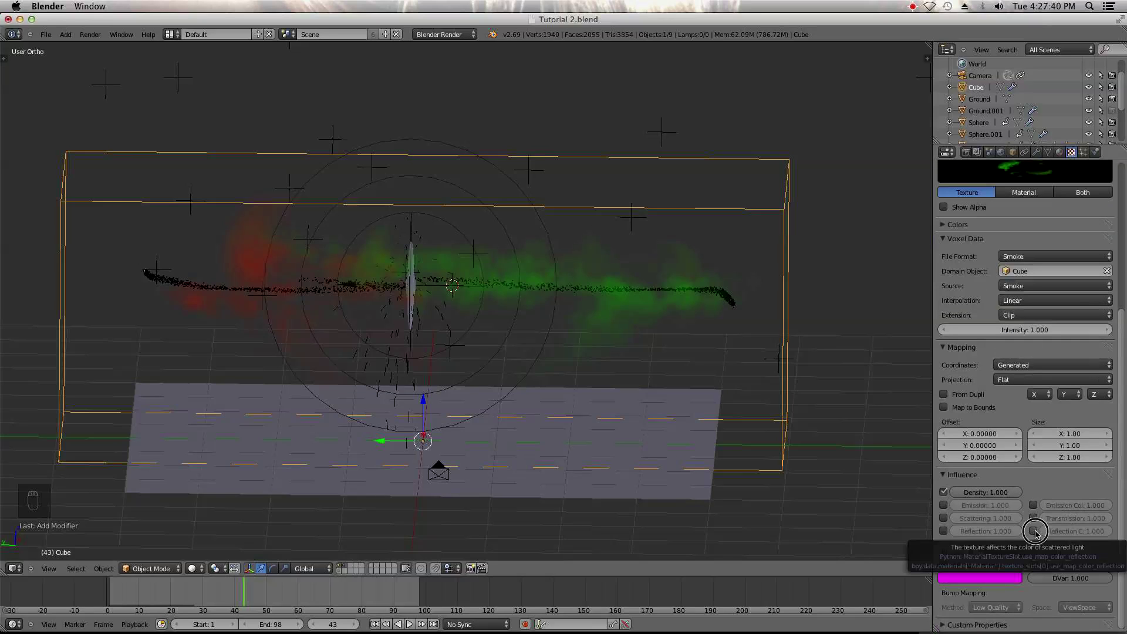
left_click(1035, 531)
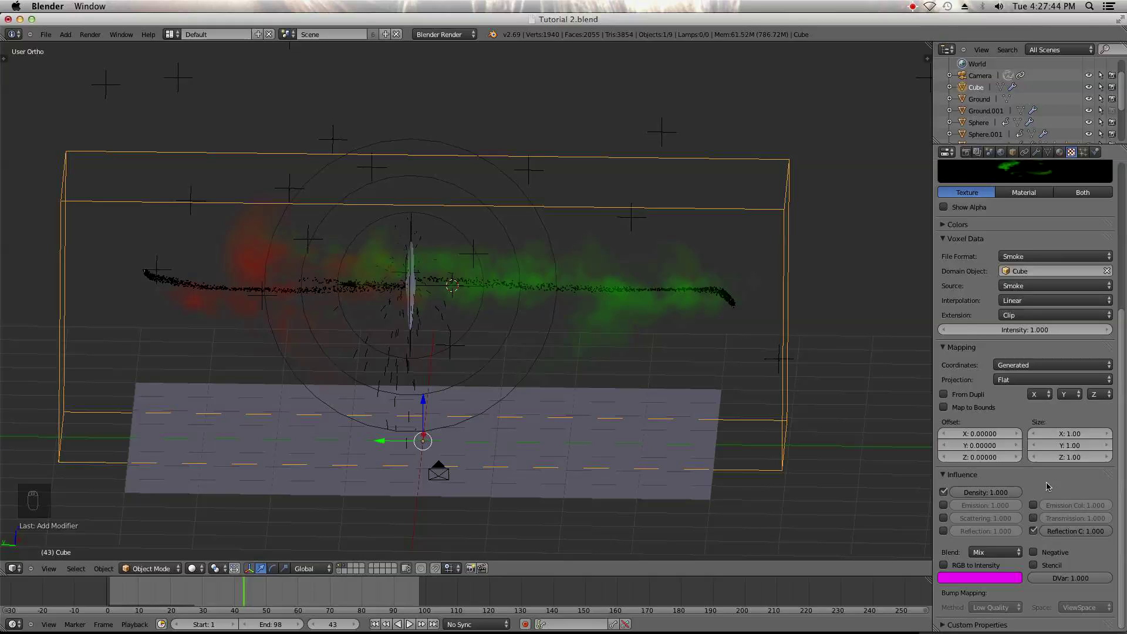
- Add a second texture to the domain material as Voxel Data with Cube as its domain object
scroll(1042, 509, "up", 4)
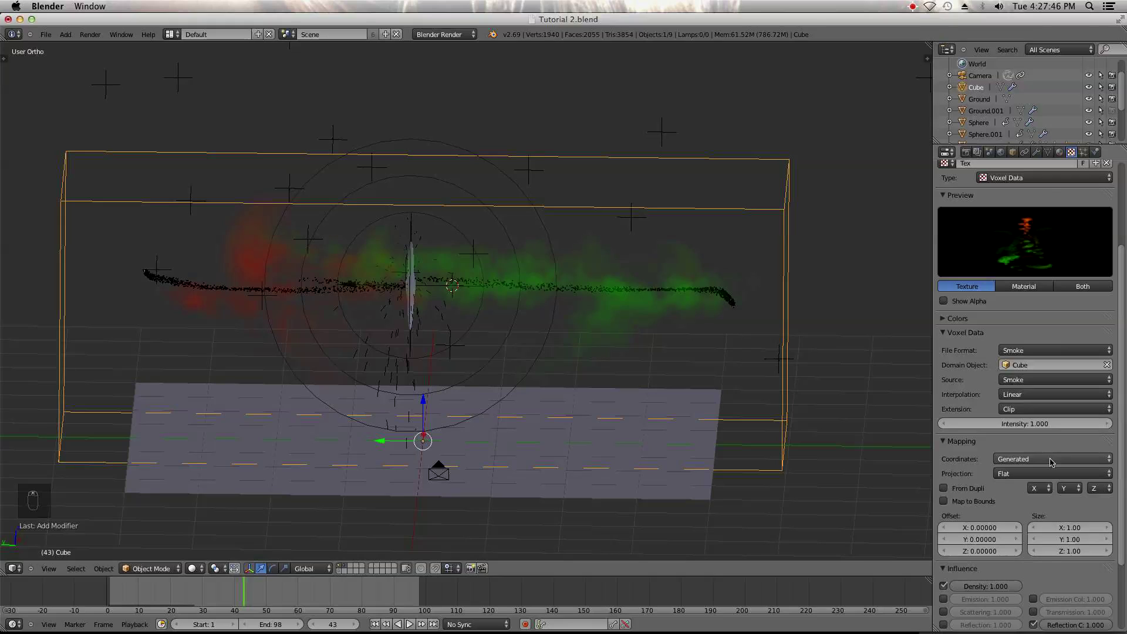
scroll(1050, 462, "up", 6)
left_click(988, 224)
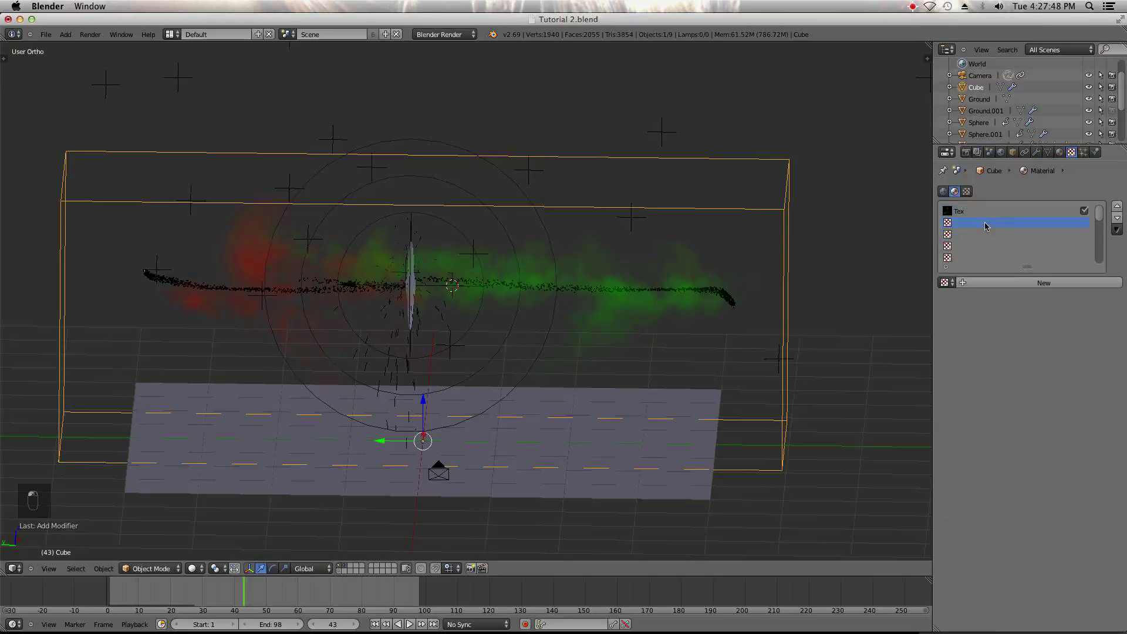
left_click(1042, 283)
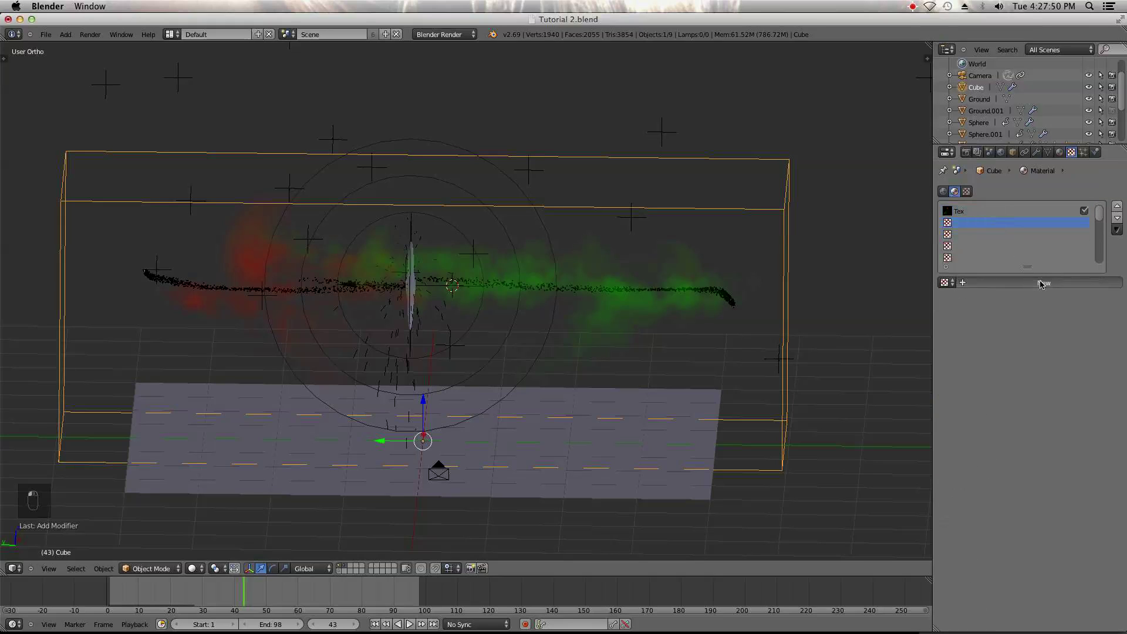
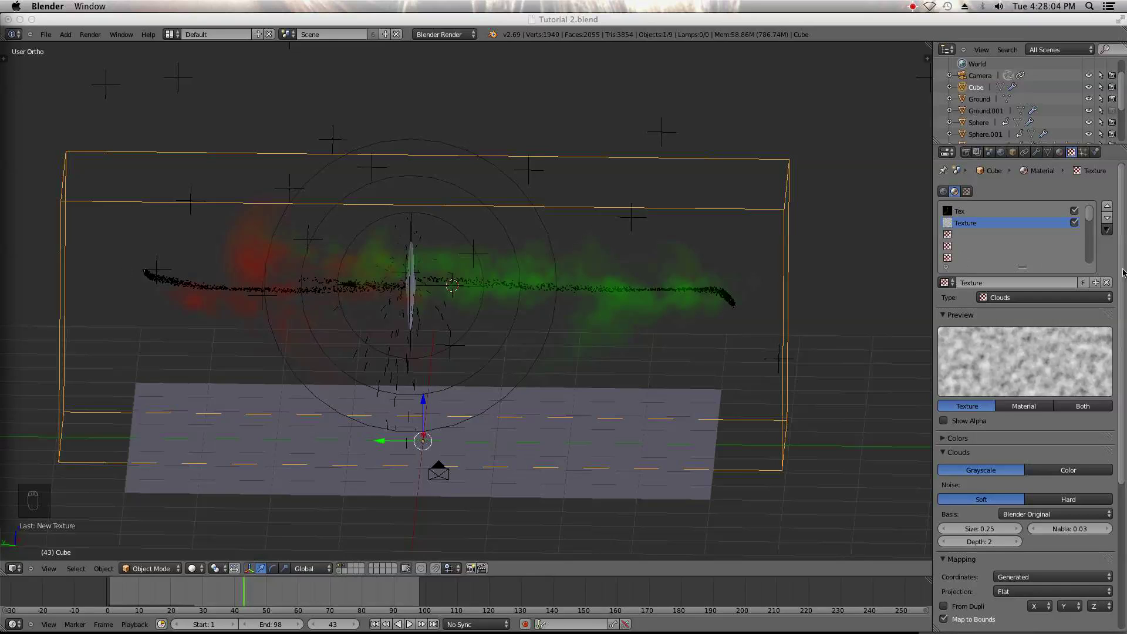
left_click(1045, 298)
left_click(1018, 106)
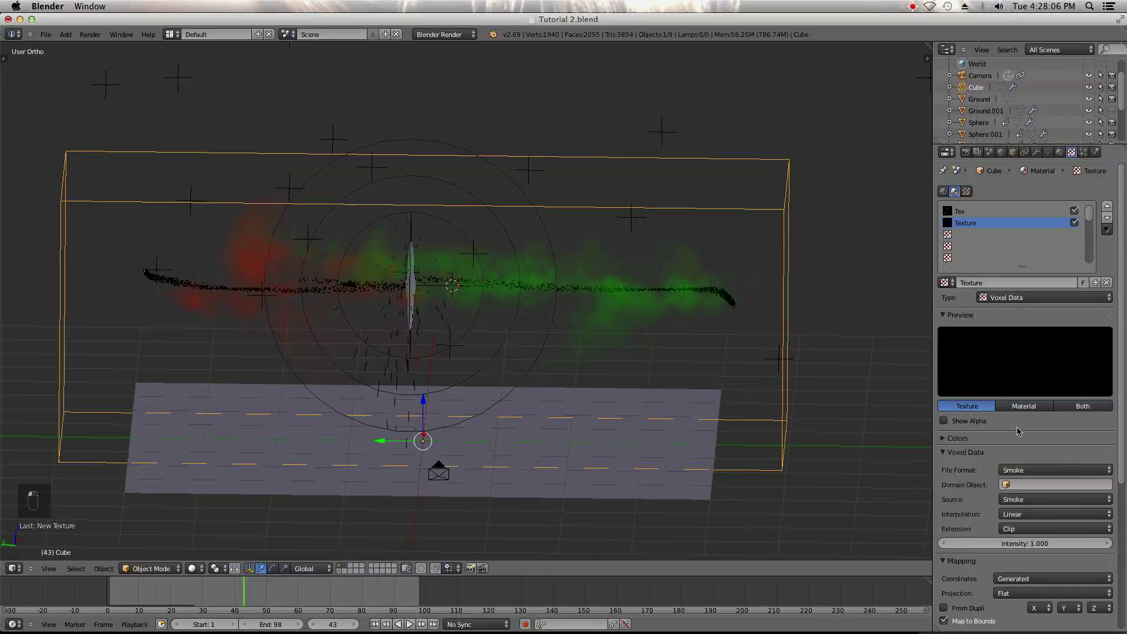
left_click(1027, 484)
left_click(1027, 518)
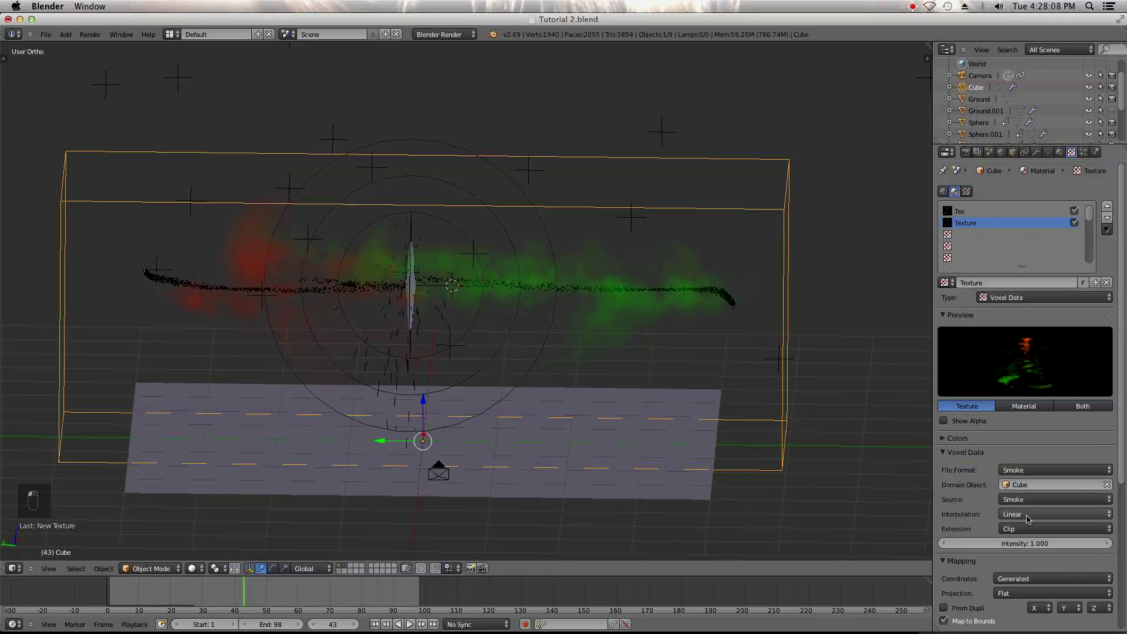
- Enable a color ramp on the second texture and move its black stop to about 0.589
scroll(1027, 516, "down", 3)
left_click(959, 368)
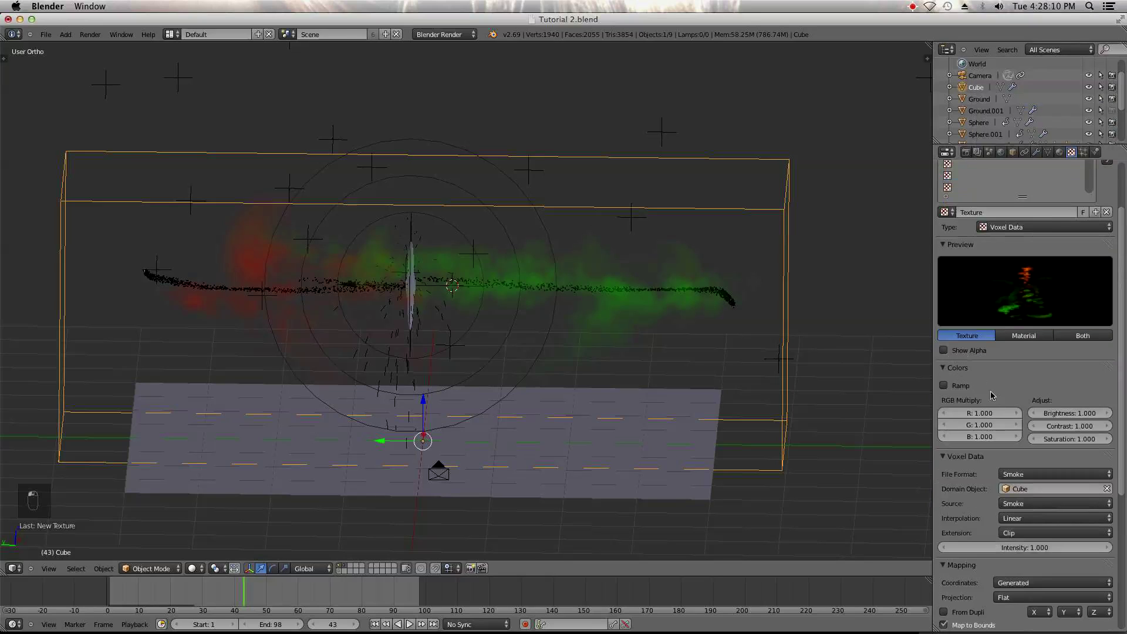
left_click(944, 386)
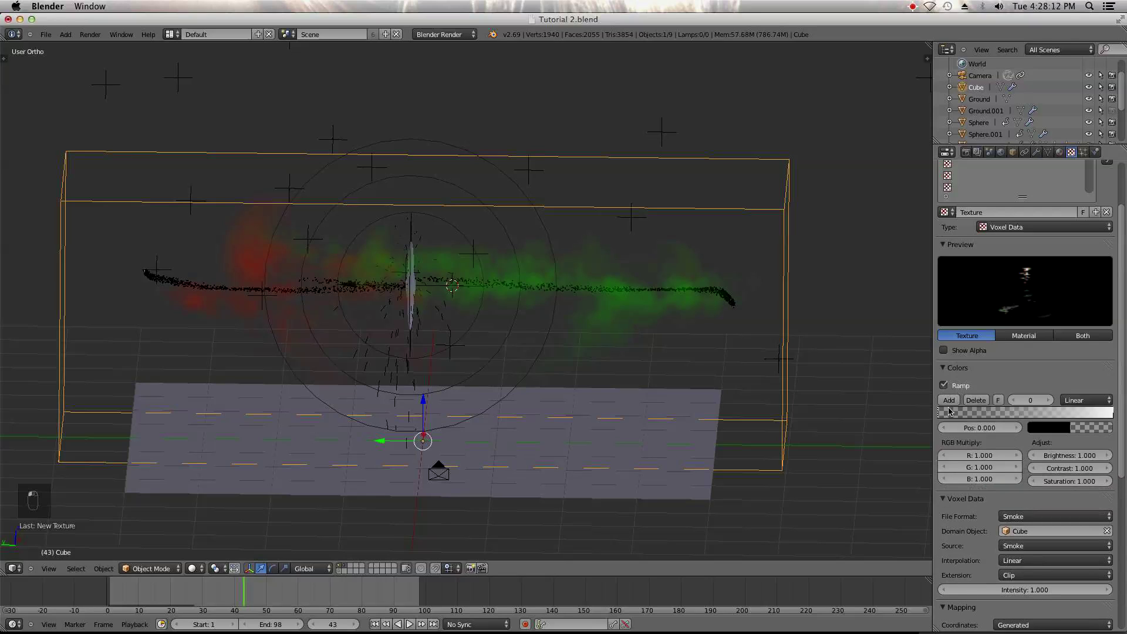
left_click_drag(946, 415, 1041, 412)
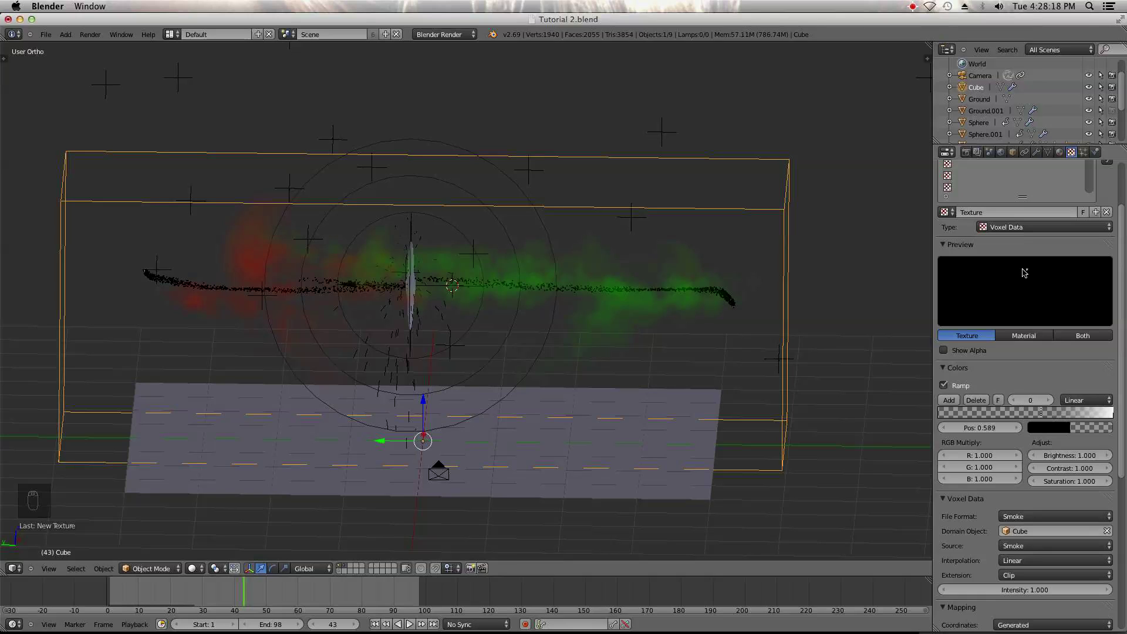
- Make the second texture influence emission instead of emission color, with its blend mode set to Multiply
scroll(1062, 387, "down", 8)
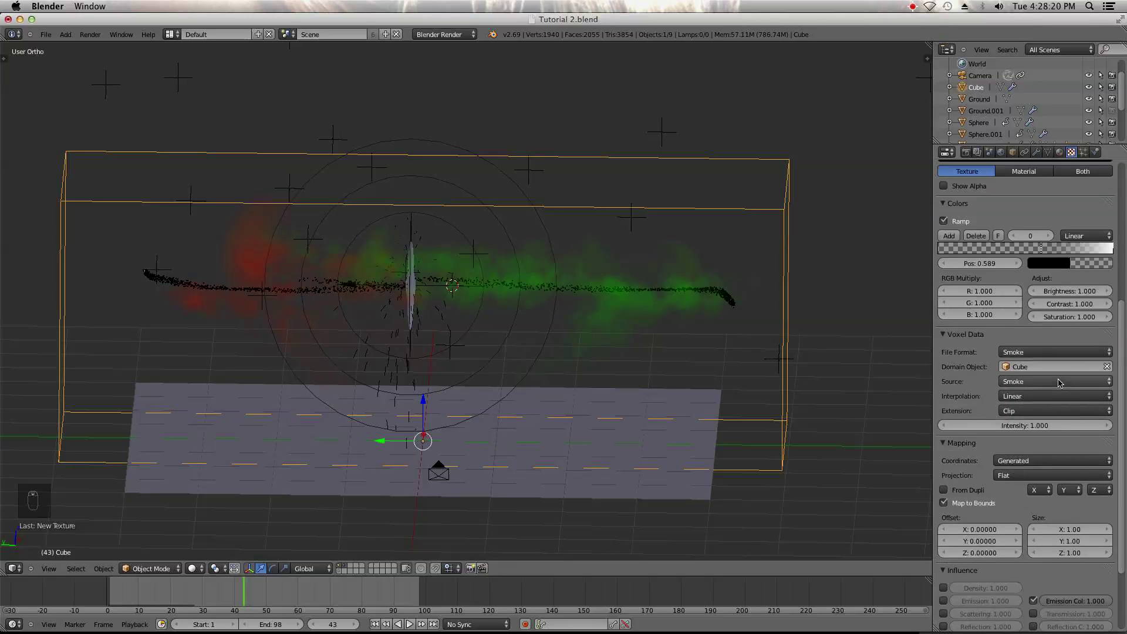
scroll(1062, 387, "down", 3)
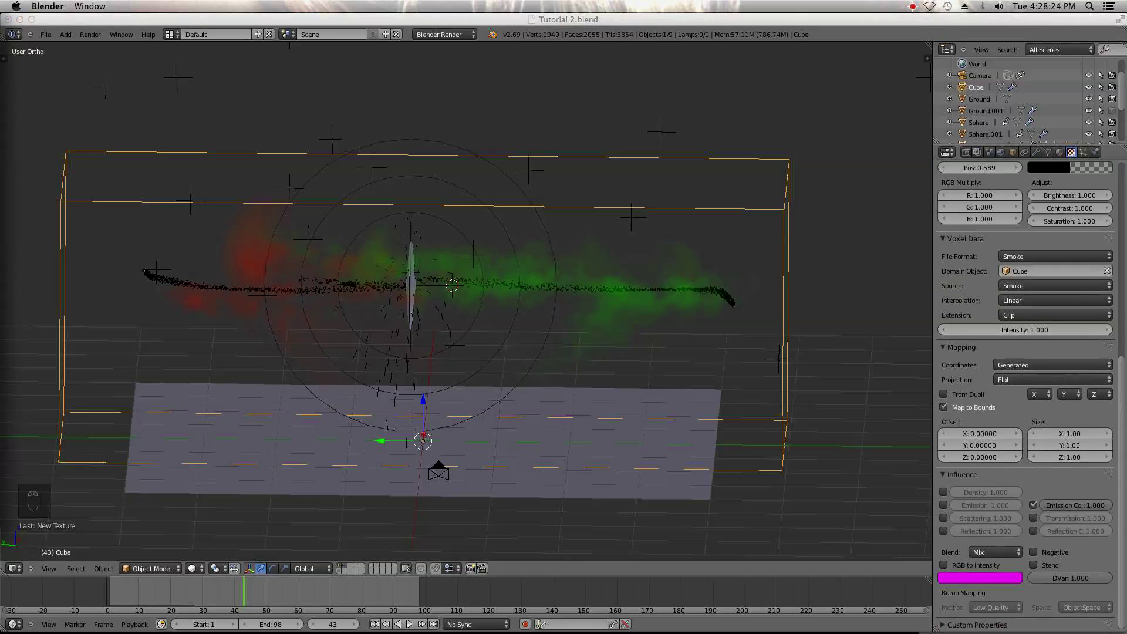
left_click(1034, 505)
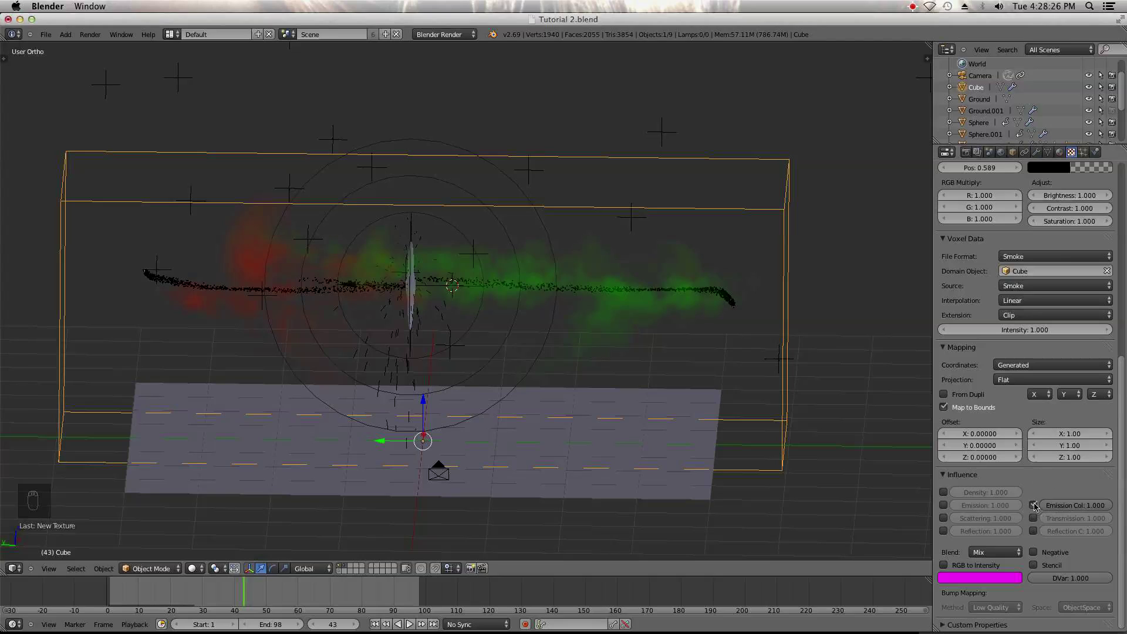
left_click(944, 505)
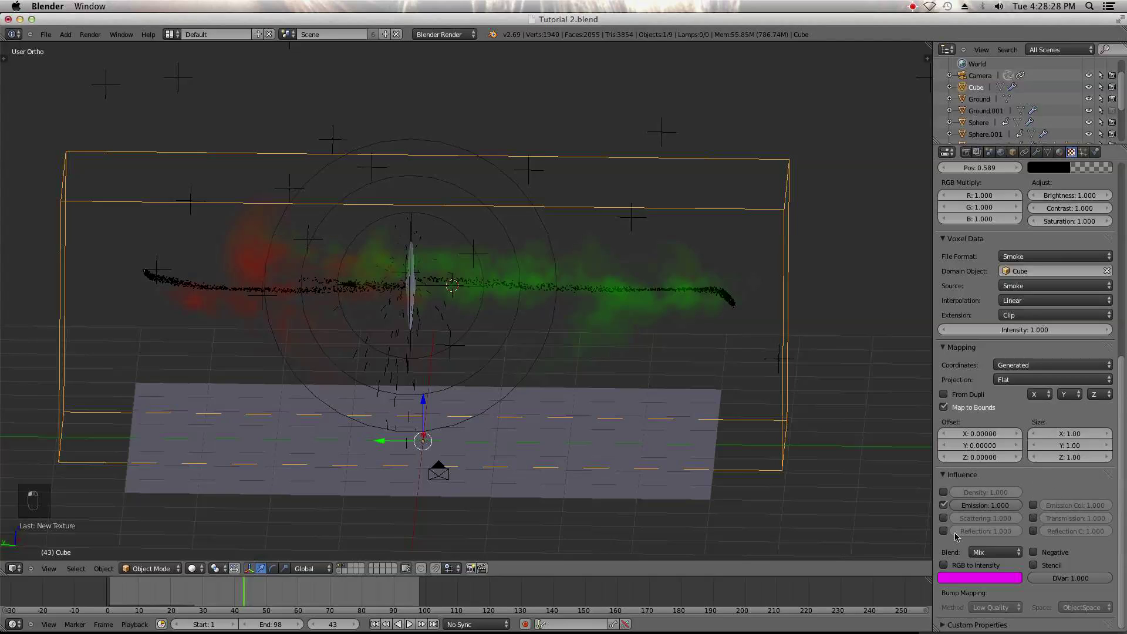
left_click(994, 552)
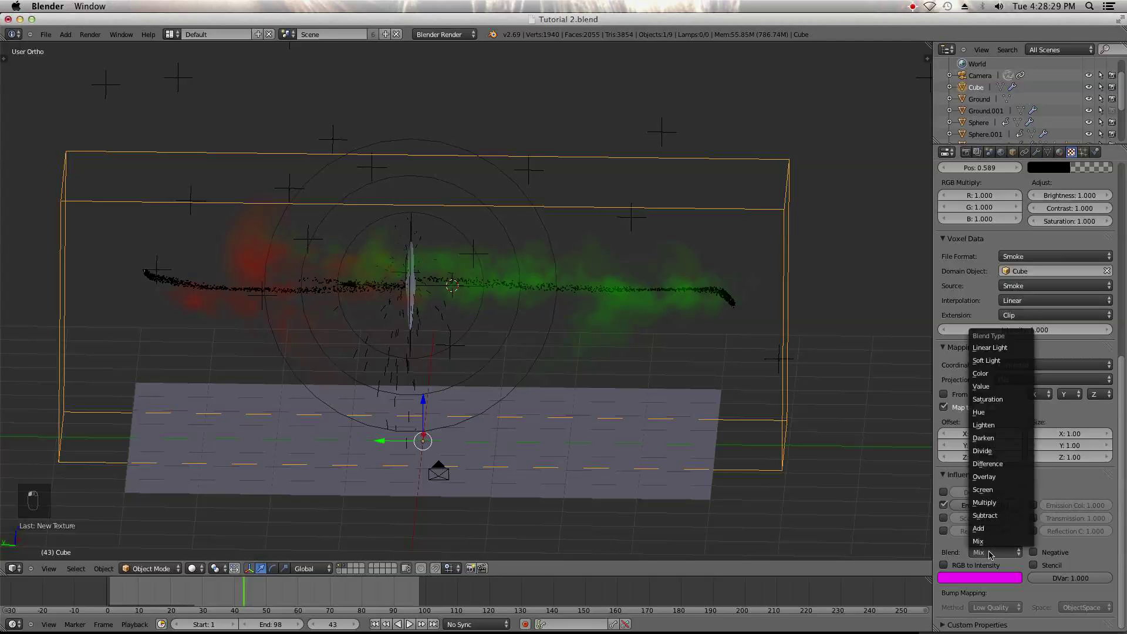
left_click(1010, 504)
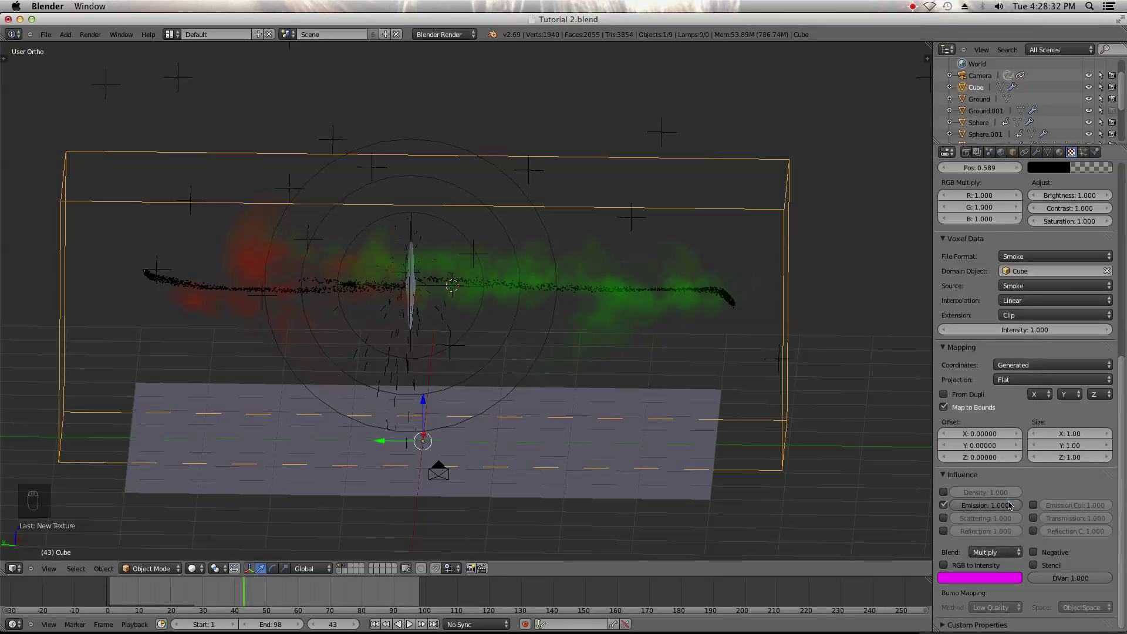
- Set the smoke domain material's density to 0 and save the file
left_click(1059, 152)
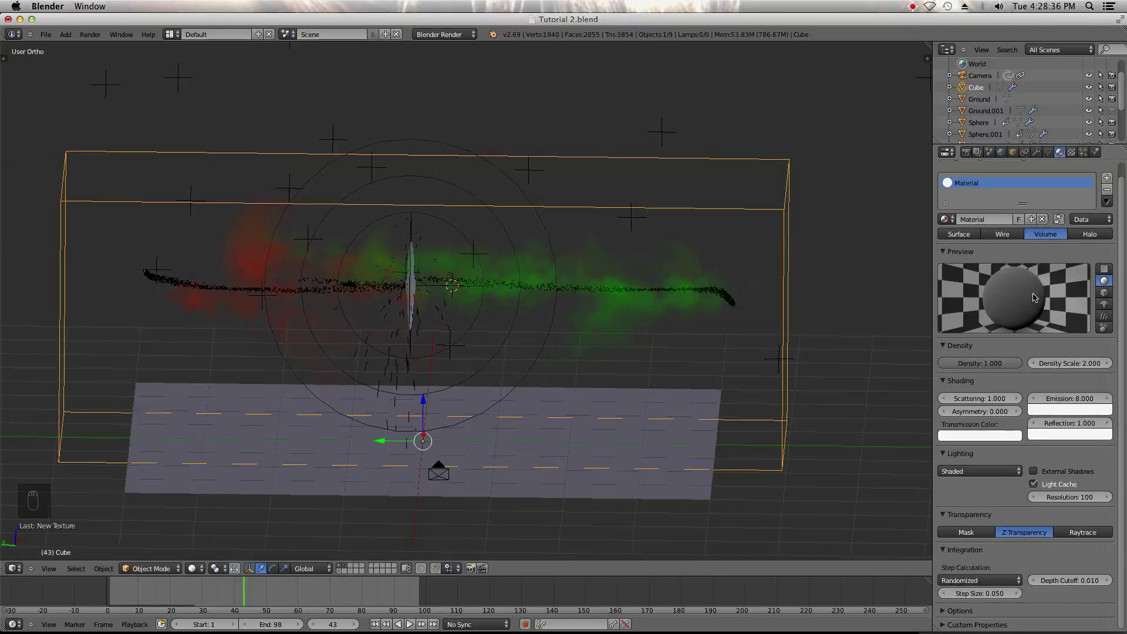
left_click_drag(1008, 368, 679, 364)
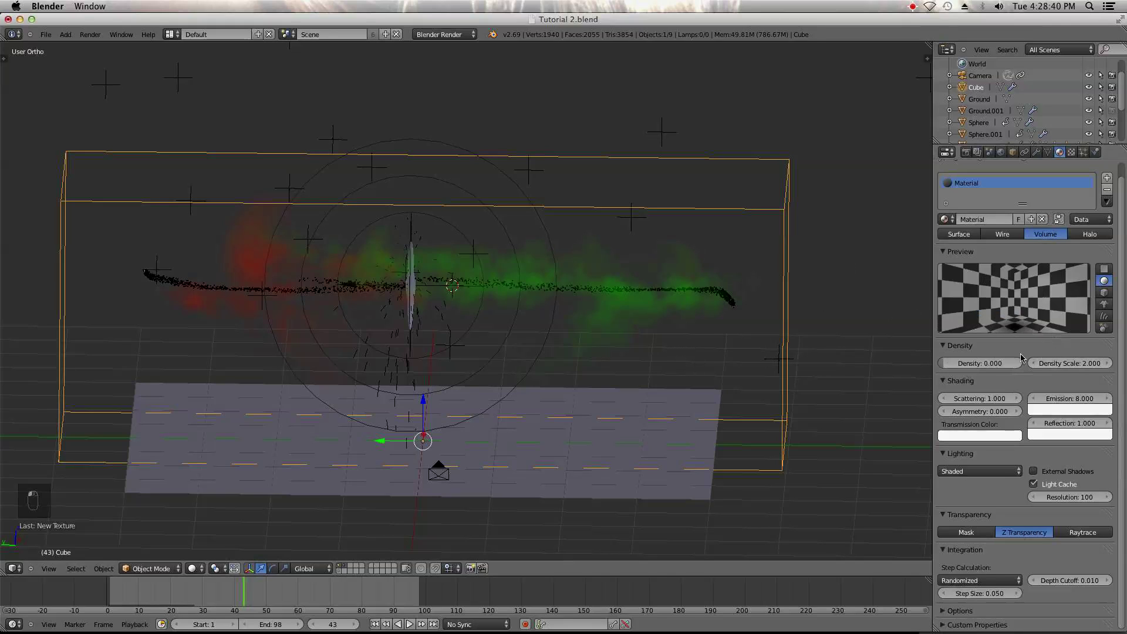
left_click(45, 35)
left_click(57, 109)
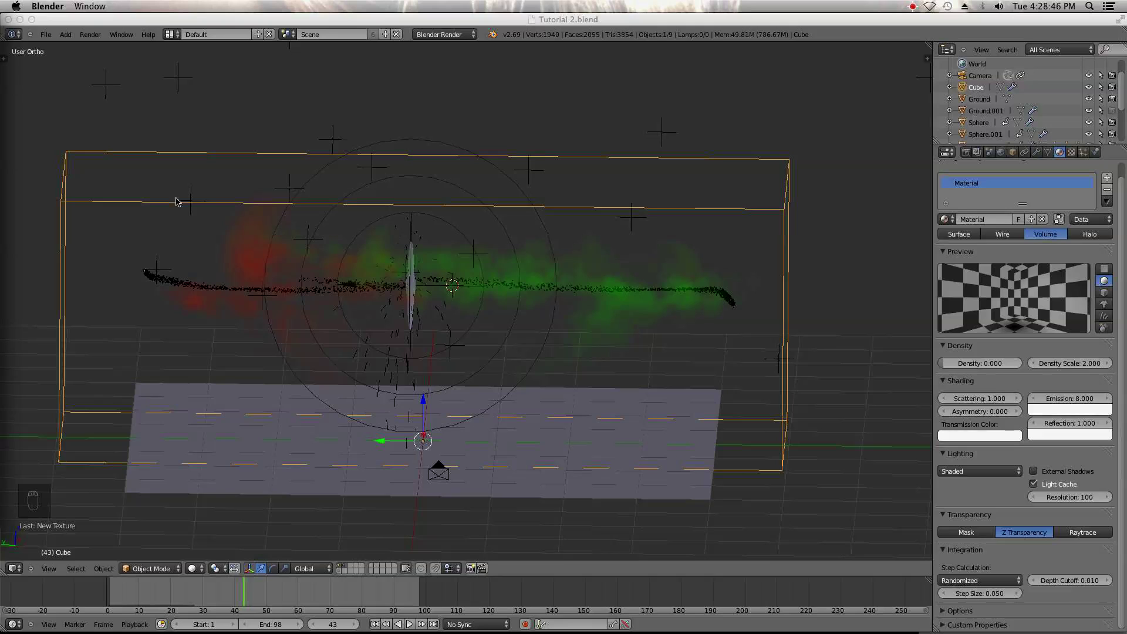
left_click(45, 34)
left_click(58, 107)
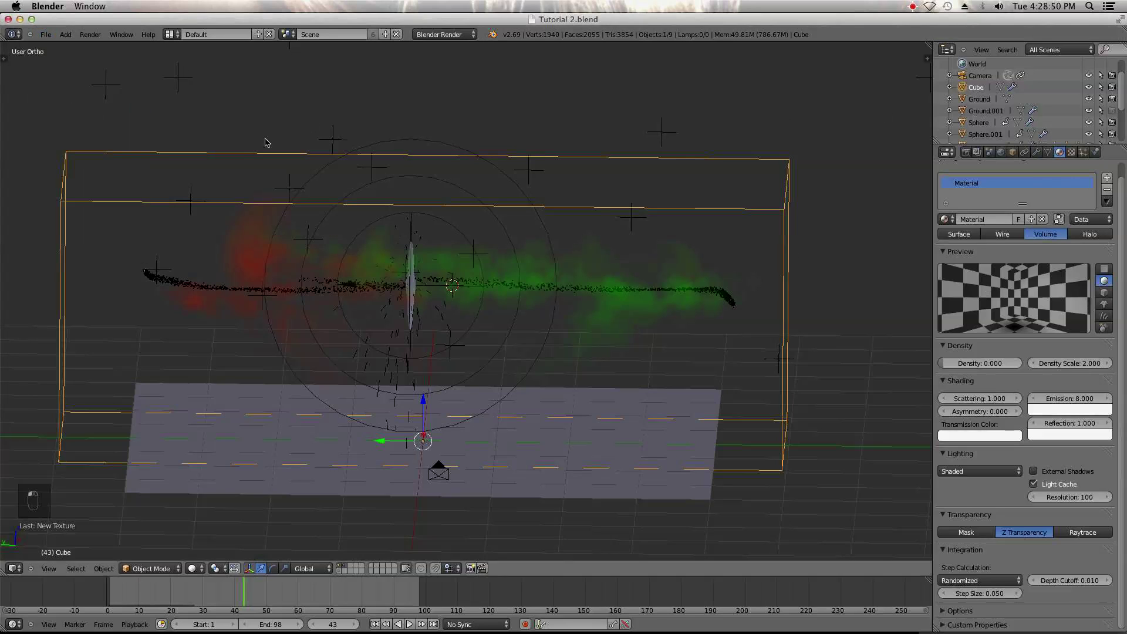
- Switch to the camera view, save the file, and show the other scene layer together with the current one
scroll(591, 169, "down", 4)
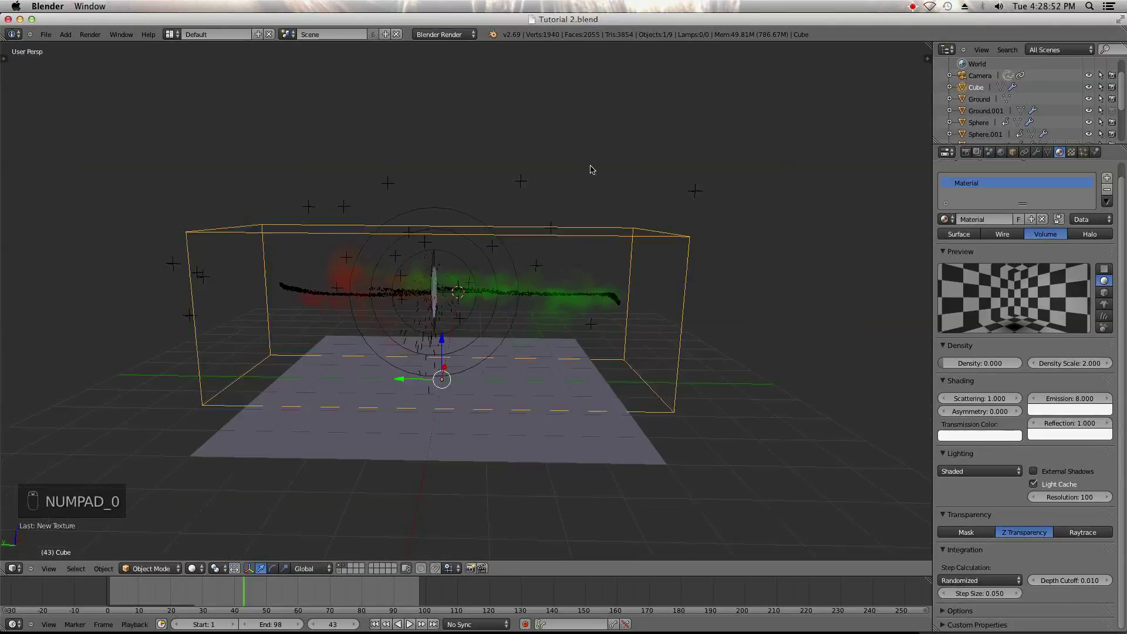
key("KP_0")
scroll(593, 174, "up", 2)
left_click(46, 35)
left_click(83, 110)
left_click(342, 571, "shift")
- Add a new render layer and name it Sparks
left_click(977, 152)
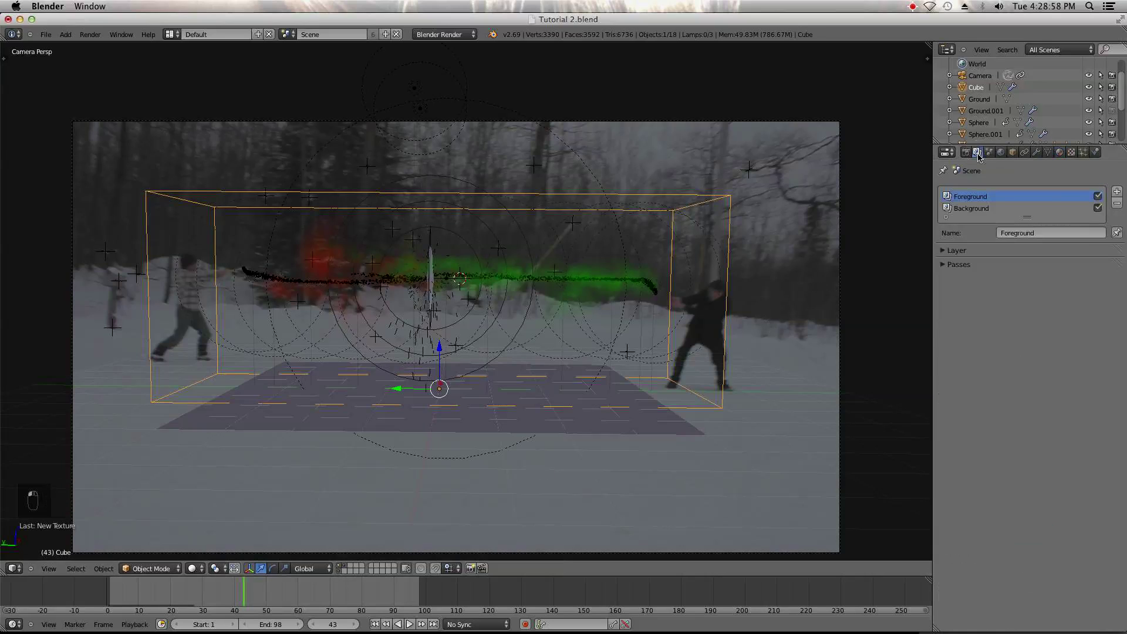
left_click(1117, 192)
left_click(1069, 244)
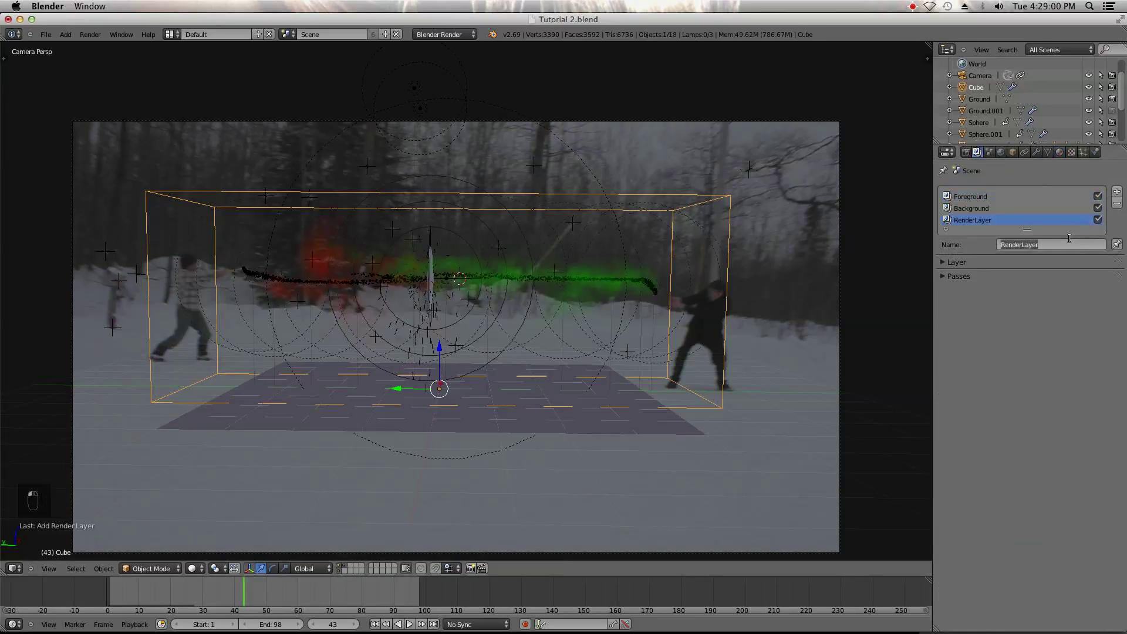
type("Sparks")
key("Return")
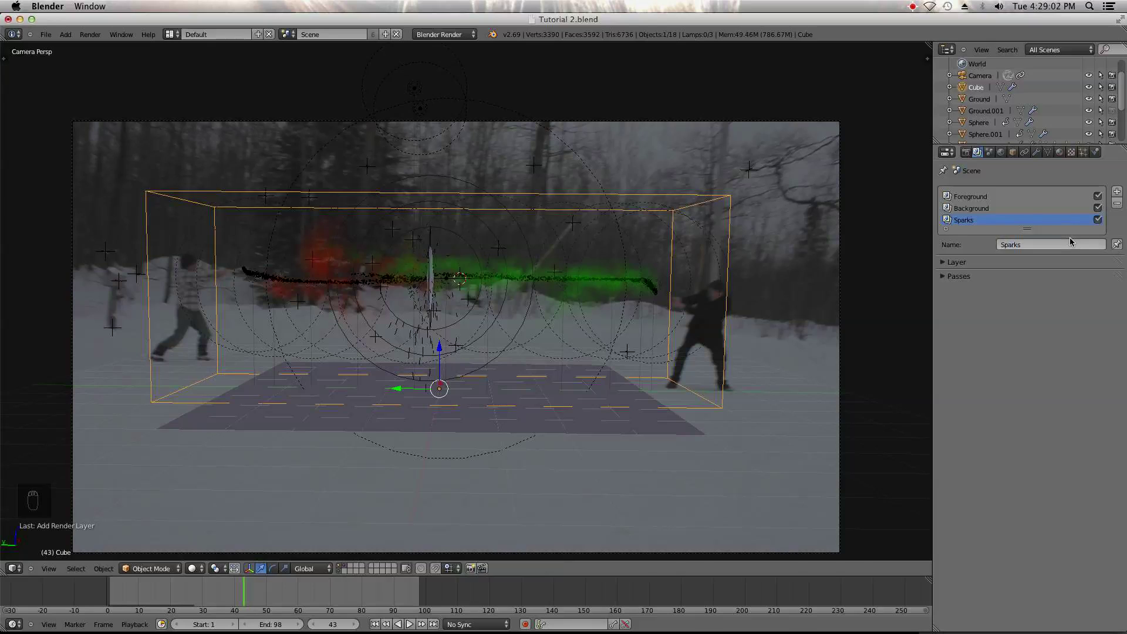
- Assign the Sparks render layer to the second layer only, and compare its layer settings with Foreground and Background
left_click(954, 262)
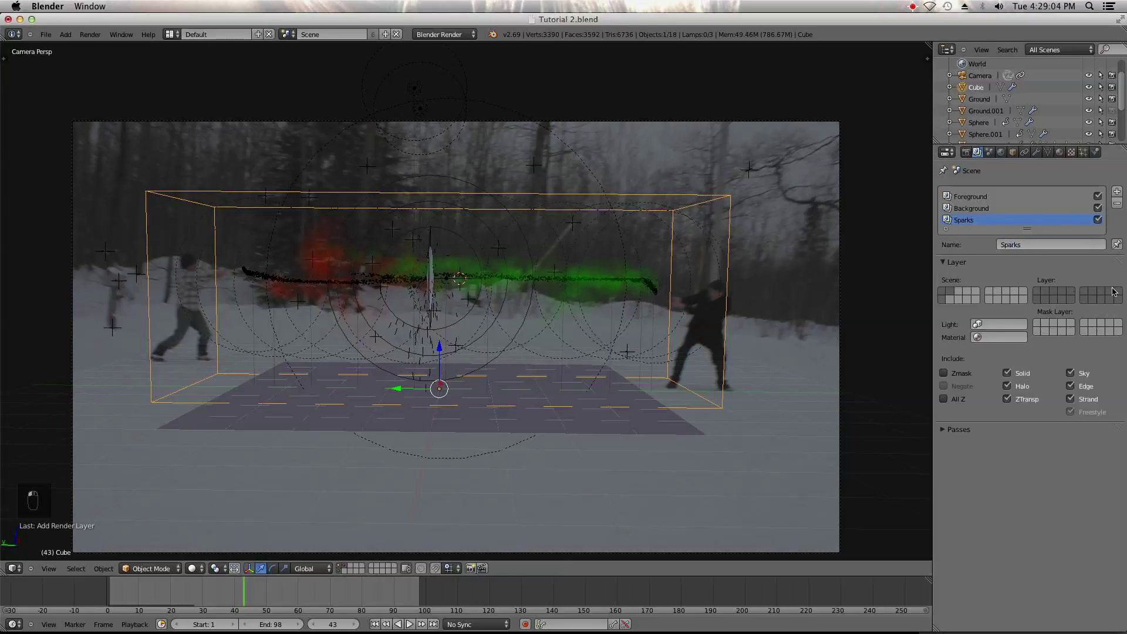
left_click(1050, 292)
left_click(1001, 198)
left_click(980, 209)
left_click(982, 220)
left_click(982, 197)
left_click(981, 210)
left_click(981, 197)
left_click(981, 208)
left_click(982, 219)
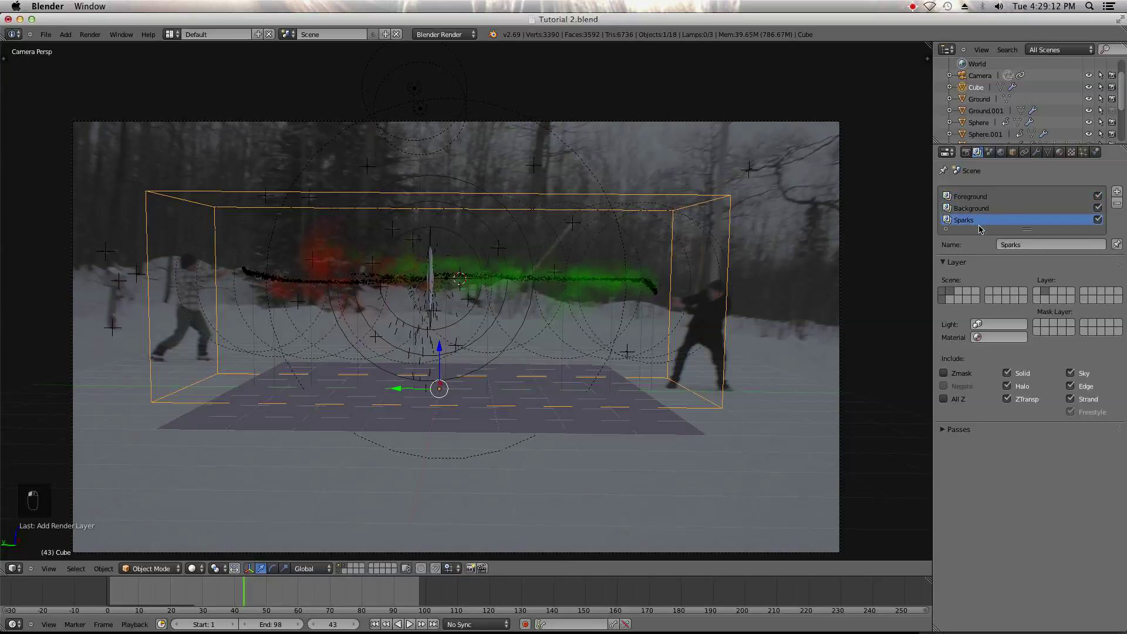
- Exclude Sky from the Sparks render layer, show its passes, and save the file
left_click(1083, 377)
left_click(958, 429)
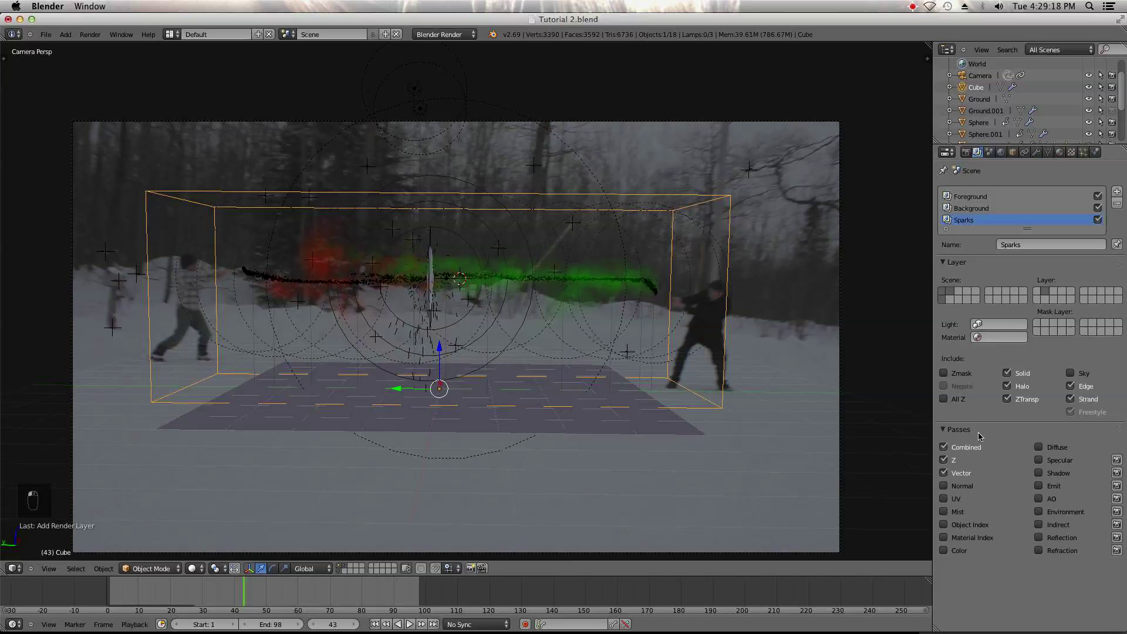
left_click(46, 34)
left_click(56, 108)
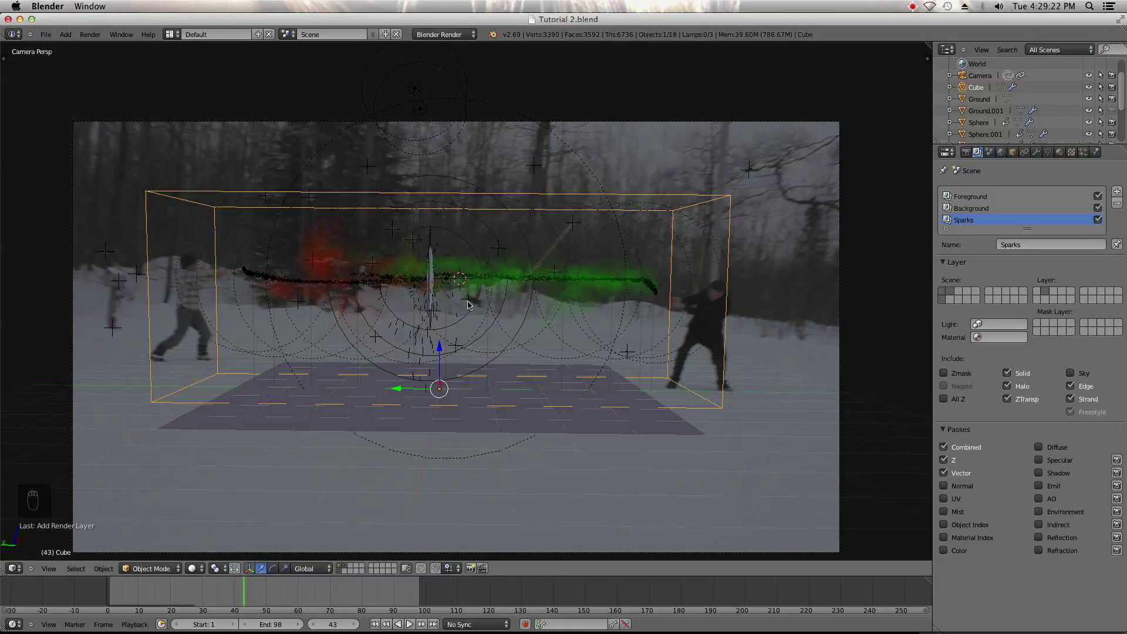
- Select the spark emitter sphere, return to frame 1, and set its particles' normal emission velocity to 3.0
left_click(190, 596)
left_click_drag(190, 596, 183, 596)
right_click(482, 392)
left_click(374, 624)
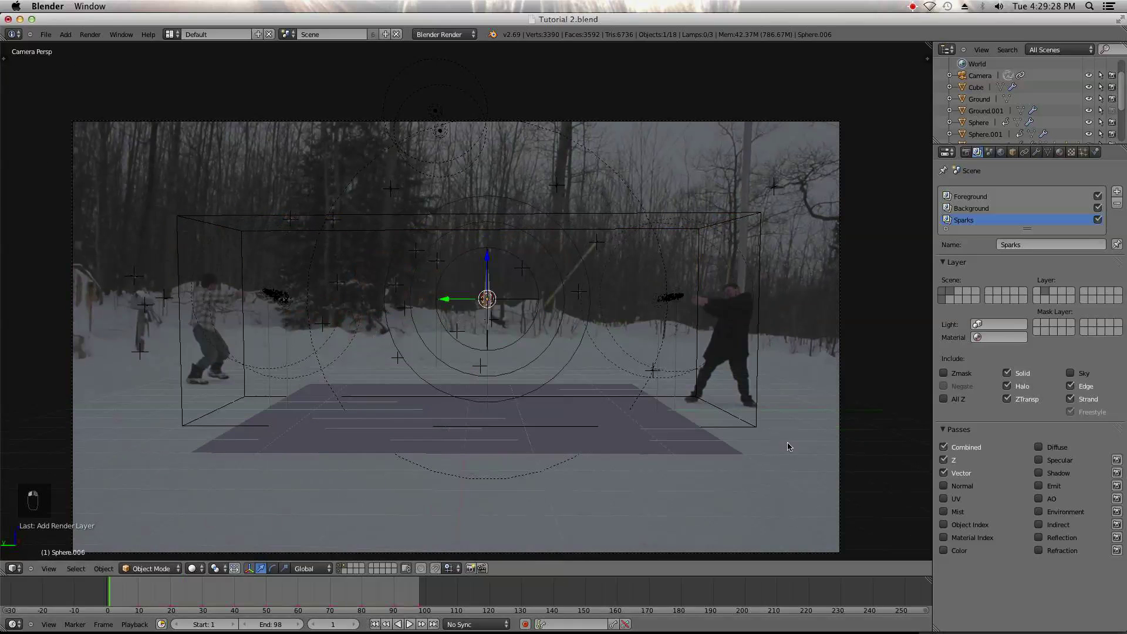
left_click(1083, 152)
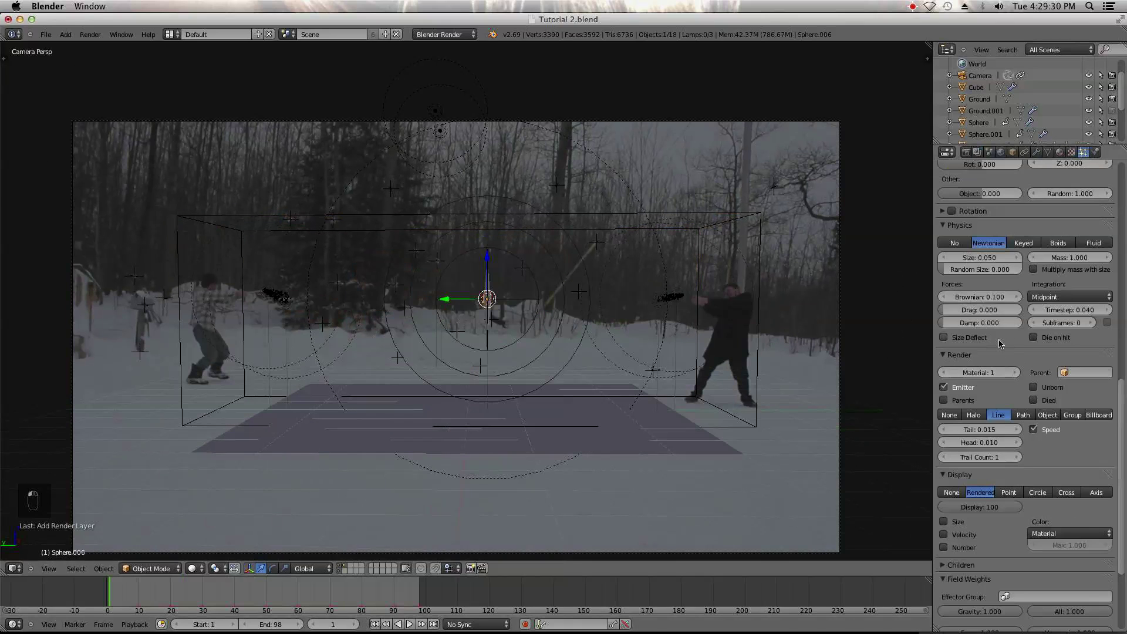
scroll(1001, 344, "up", 10)
left_click(986, 374)
type("3.0")
key("Return")
left_click(992, 301)
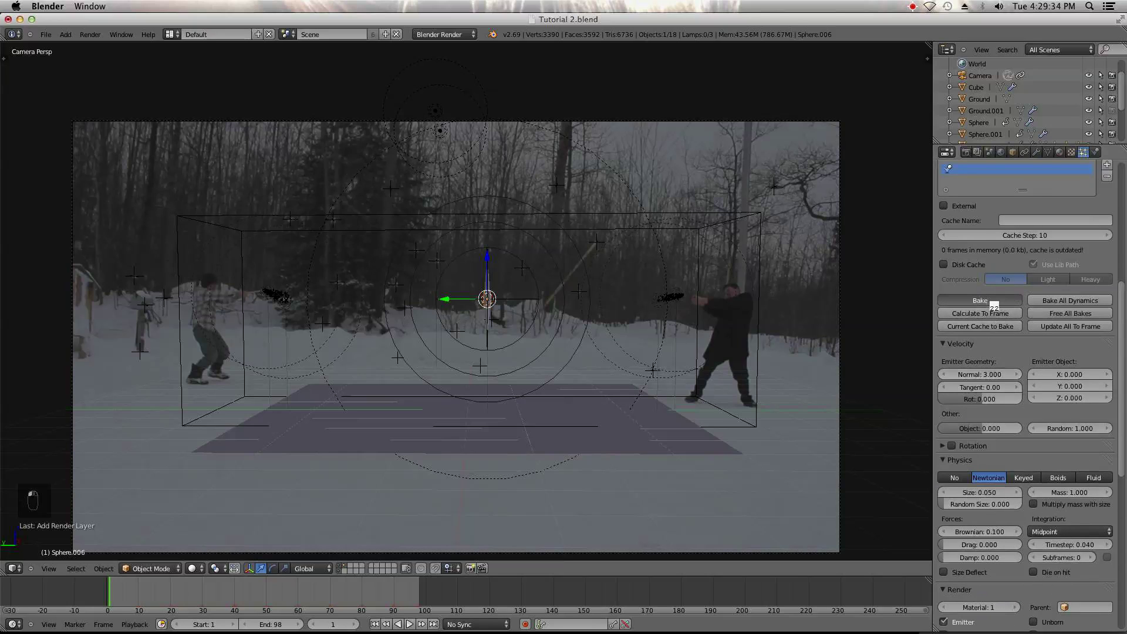
key("Escape")
key("Escape")
key("Escape")
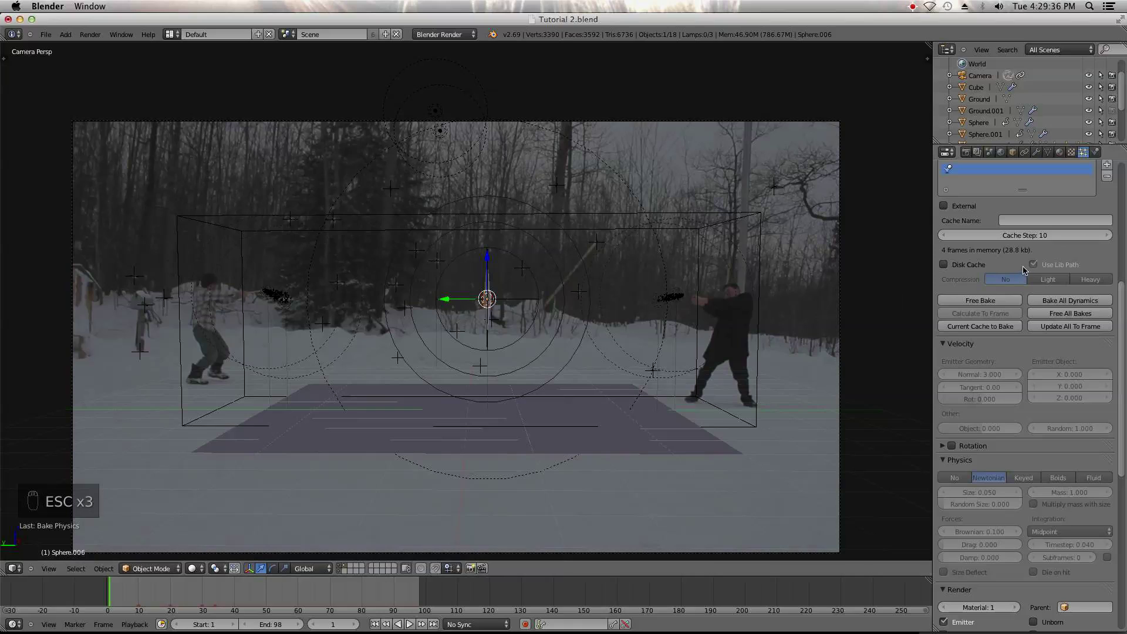
- Set the spark particle cache step to 1 and bake the simulation again
left_click(1029, 235)
key("Return")
left_click(989, 301)
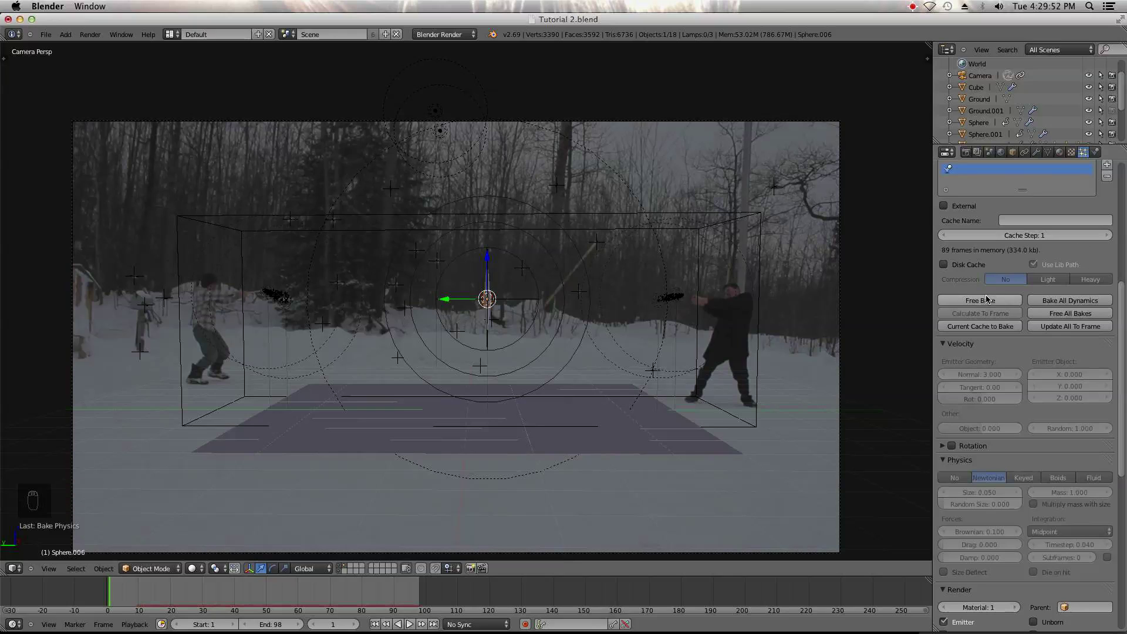
- Give the spark emitter a new material with Emit set to 1.00, and save the file
left_click(1062, 155)
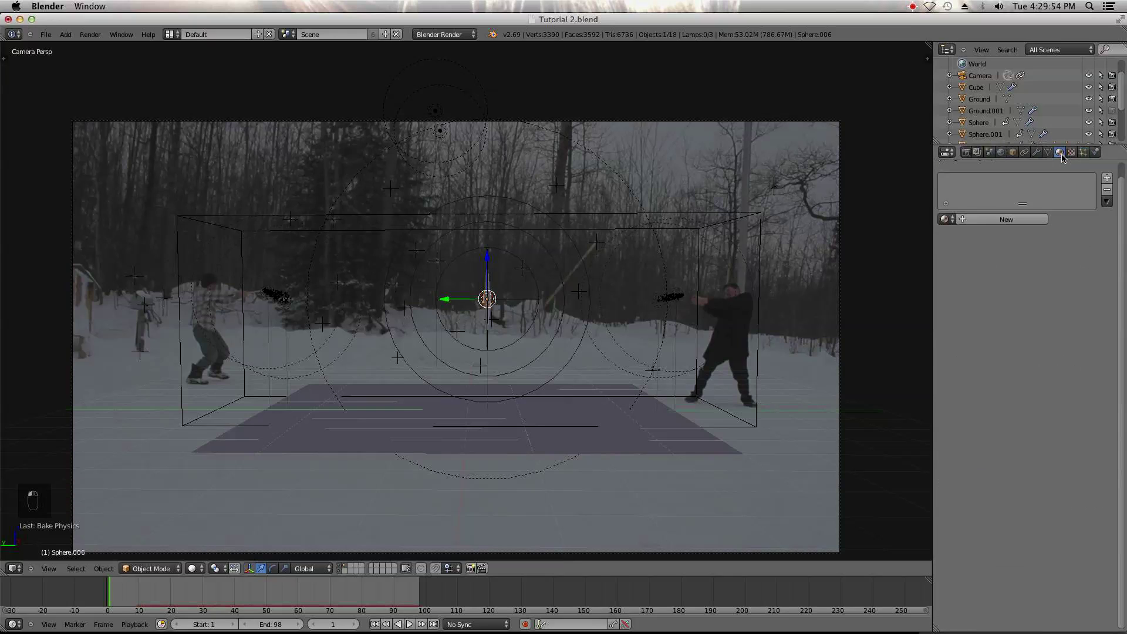
left_click(1002, 220)
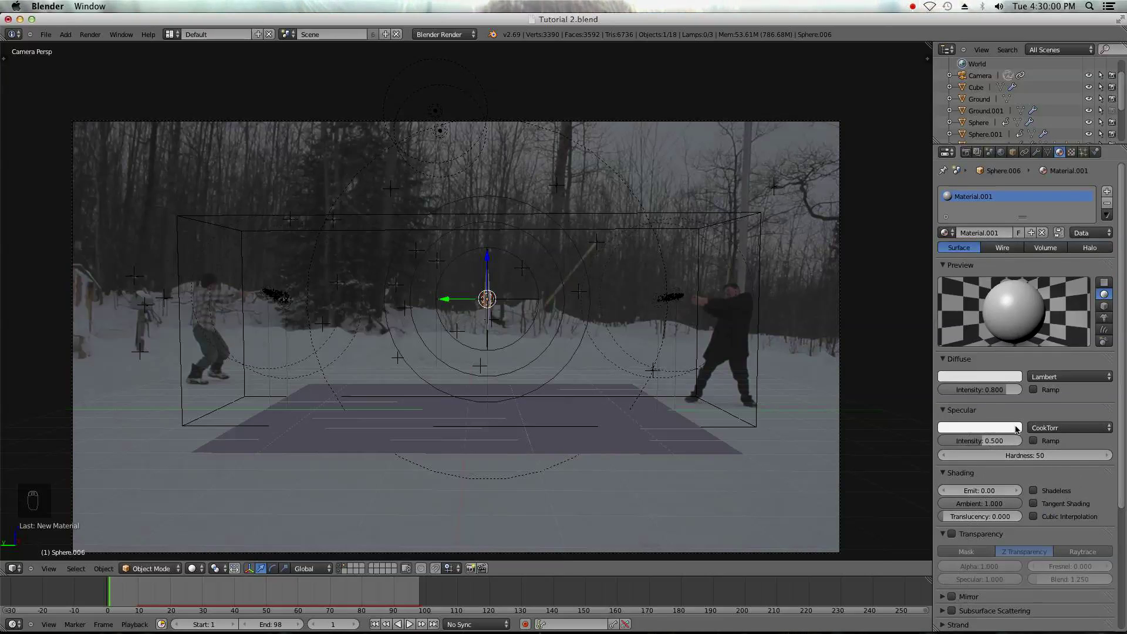
left_click(979, 490)
type("1")
key("Return")
left_click(979, 490)
key("Return")
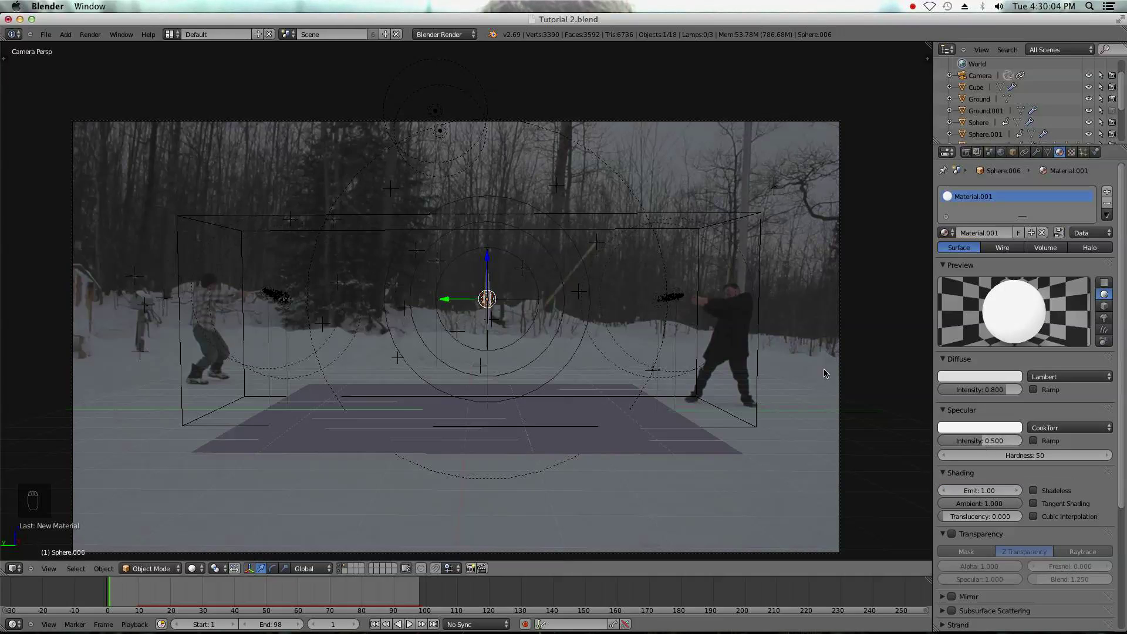
left_click(45, 34)
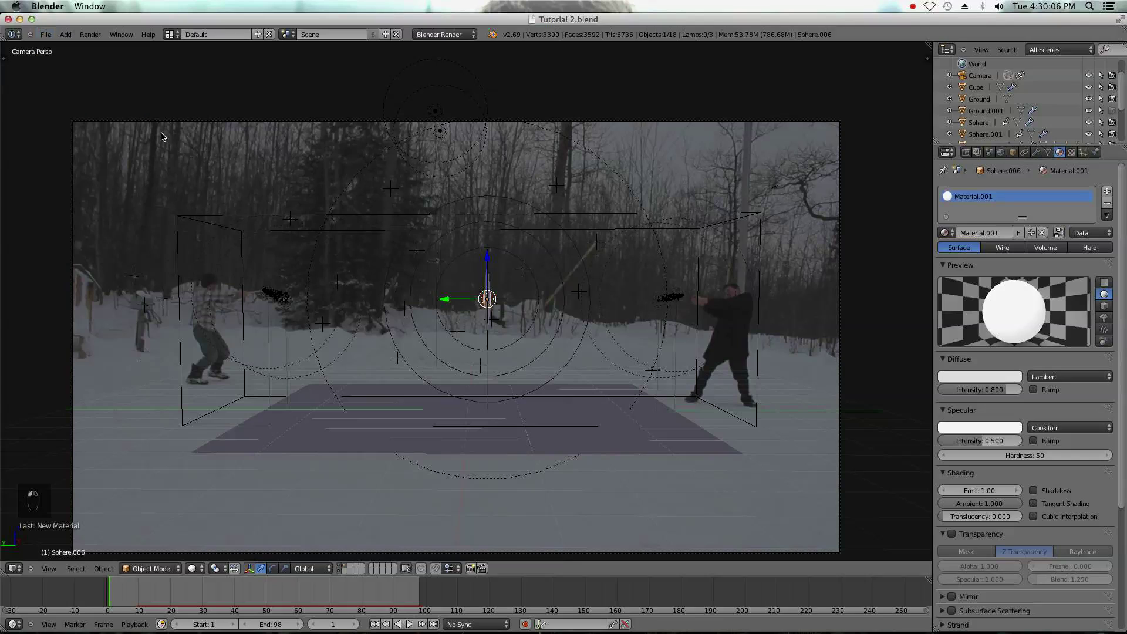
- Tint the spark material's diffuse color a warm off-white and save the file
left_click(985, 380)
left_click_drag(958, 270, 959, 272)
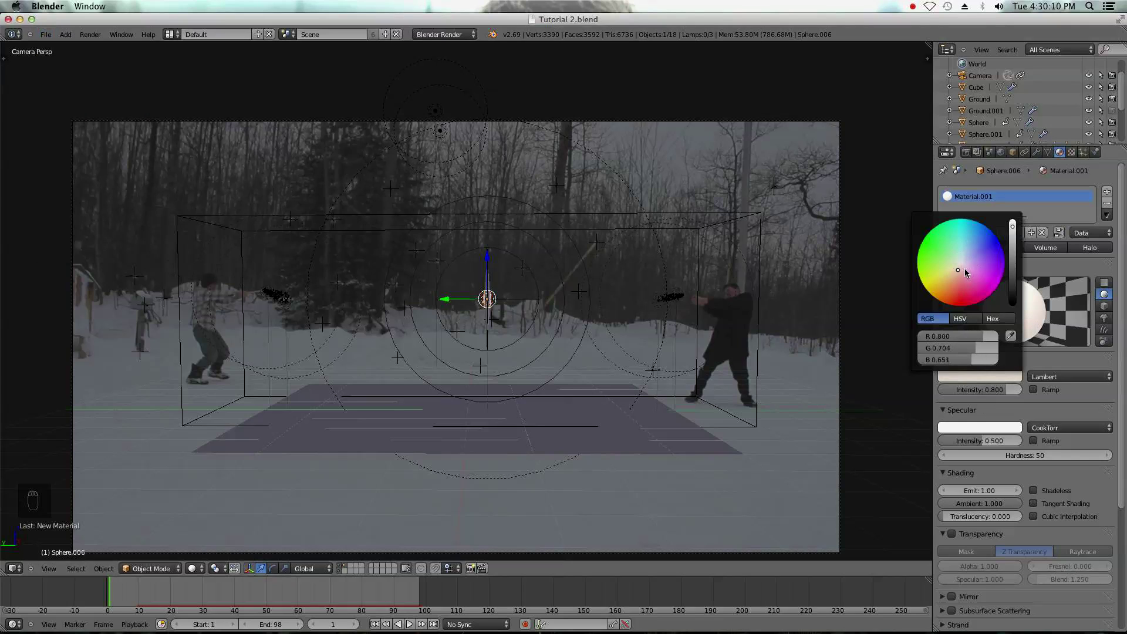
left_click(45, 34)
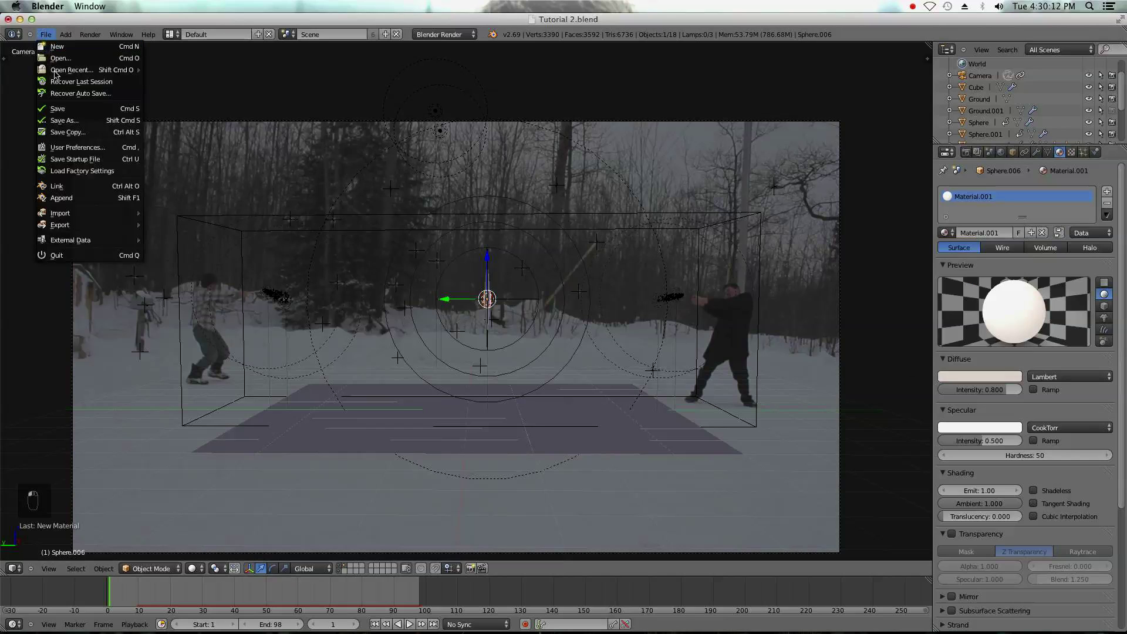
- Test-render frame 1 to check the spark emitter, and return to the 3D view
scroll(587, 373, "down", 2)
key("F12")
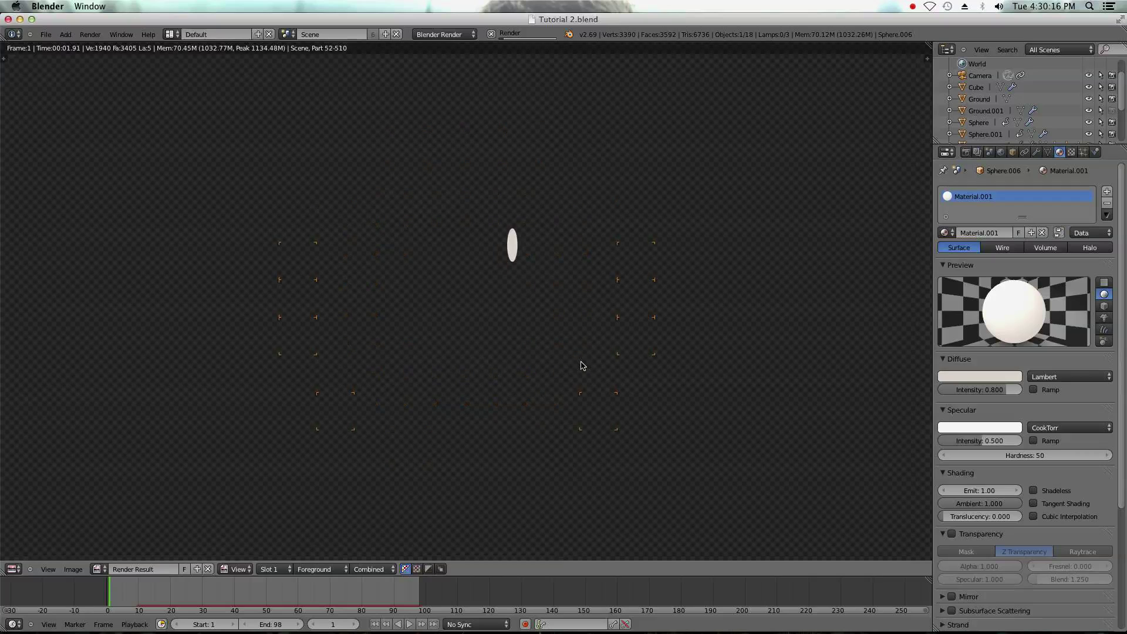
key("Escape")
key("Escape")
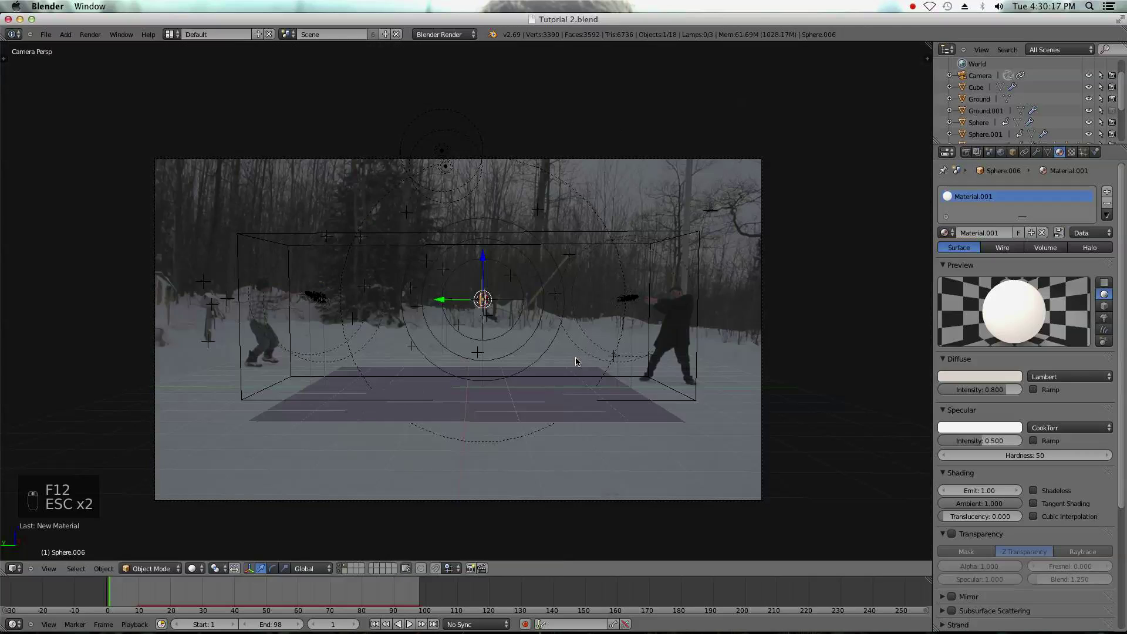
- Disable rendering of the emitter object in the spark particle settings and save the file
left_click(1083, 152)
scroll(998, 353, "down", 8)
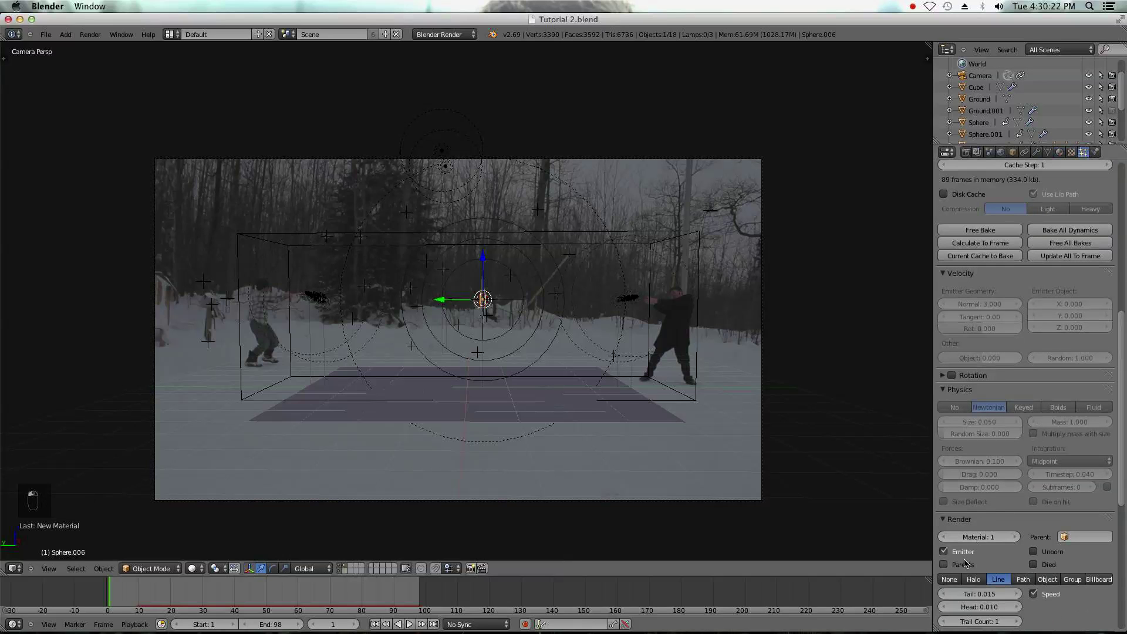
left_click(45, 34)
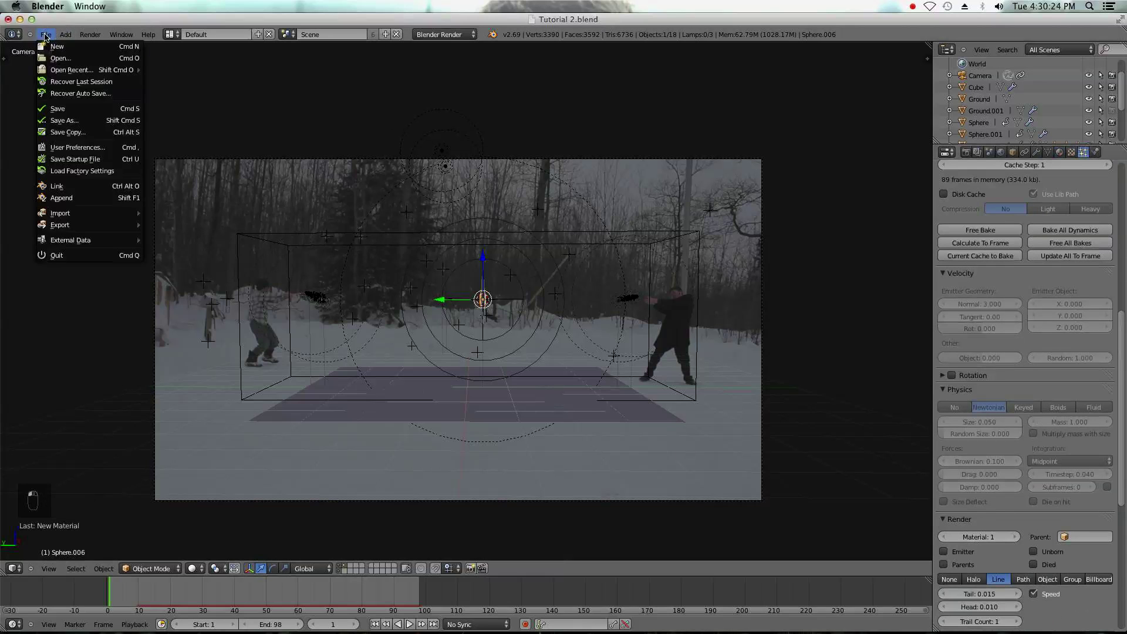
- Scrub the timeline to frame 26 and examine the spark particles up close
scroll(561, 341, "up", 5)
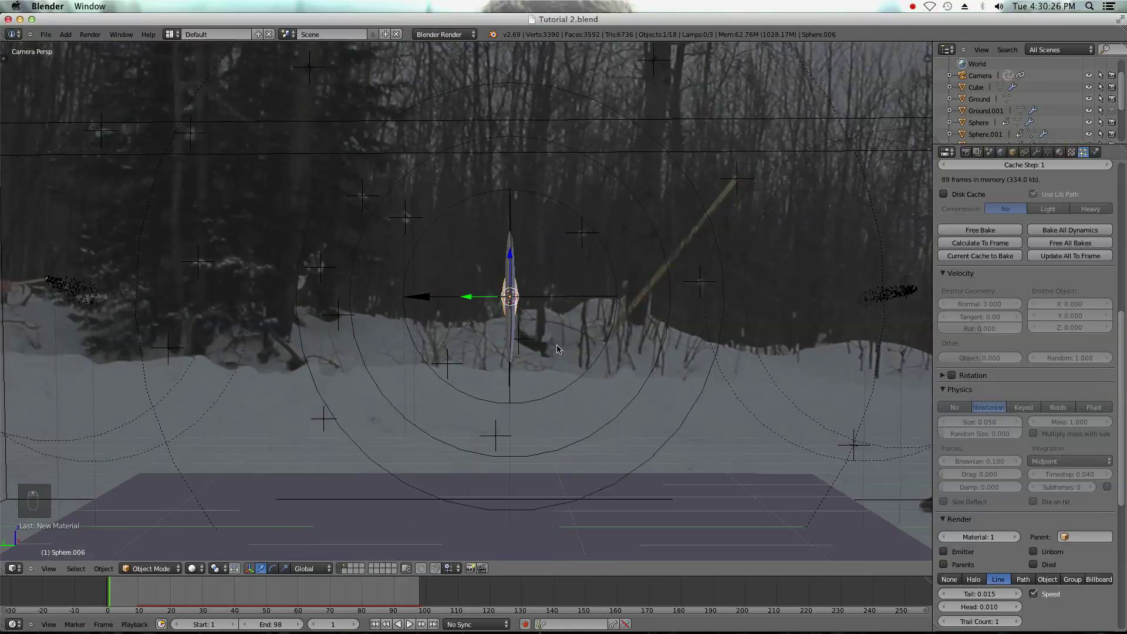
left_click_drag(175, 588, 190, 584)
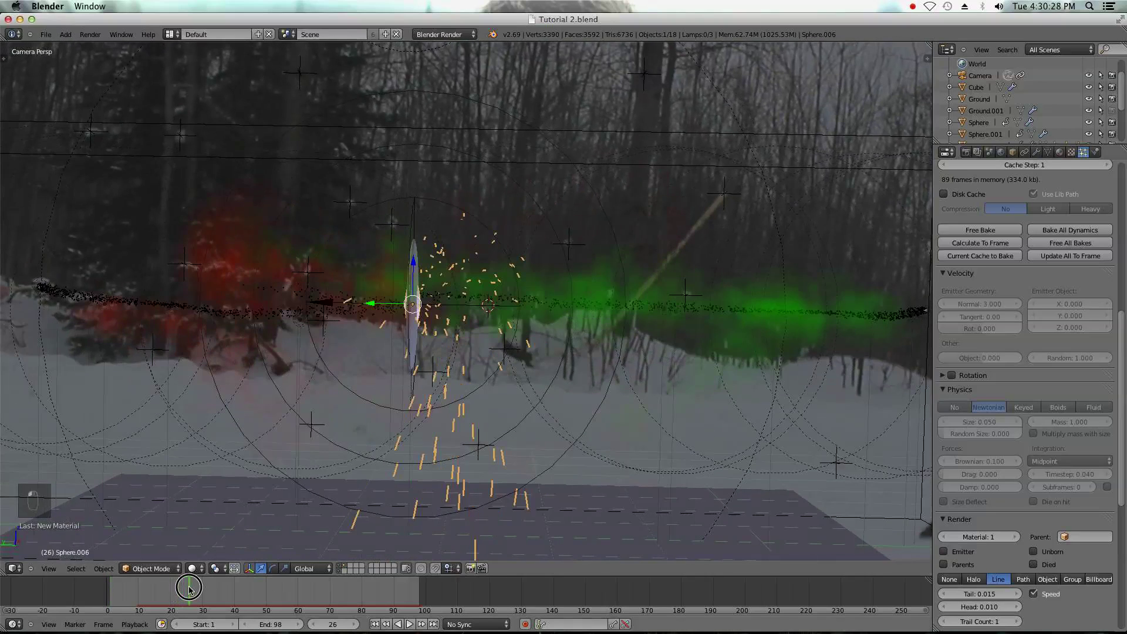
scroll(411, 412, "down", 2)
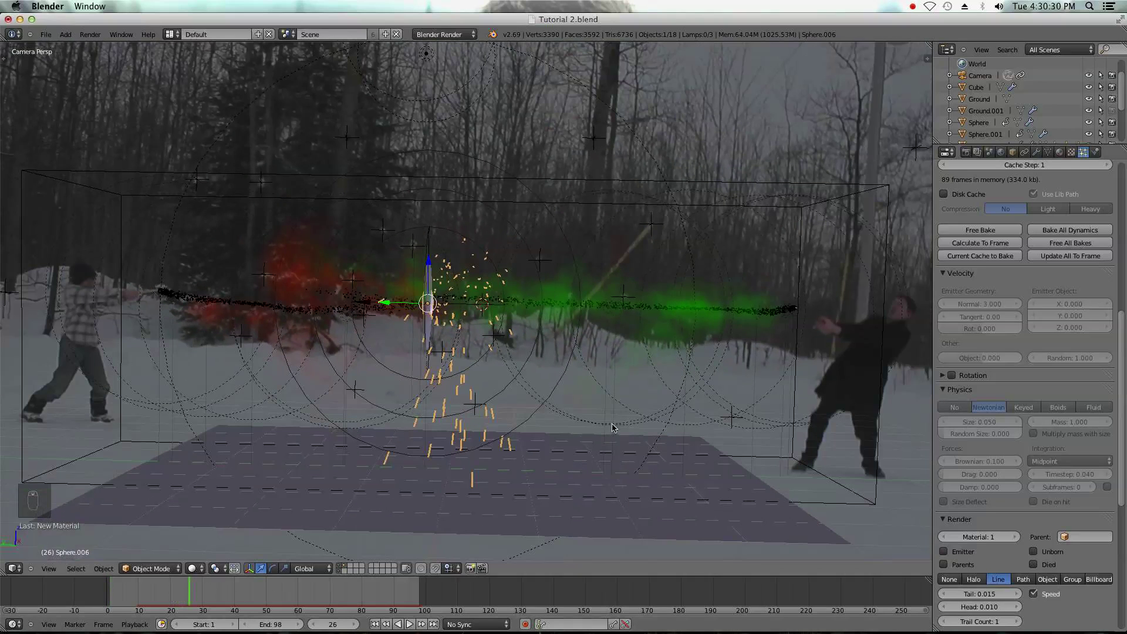
- Enable high-resolution smoke on the domain cube with the timeline at frame 25, and save the file
right_click(783, 506)
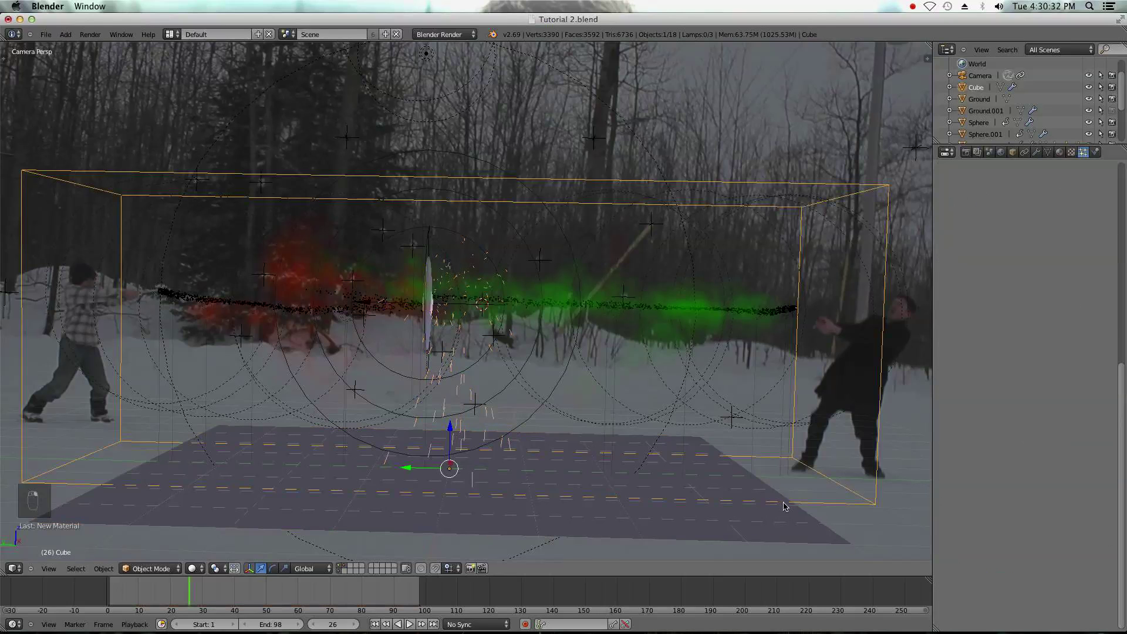
scroll(808, 405, "down", 1)
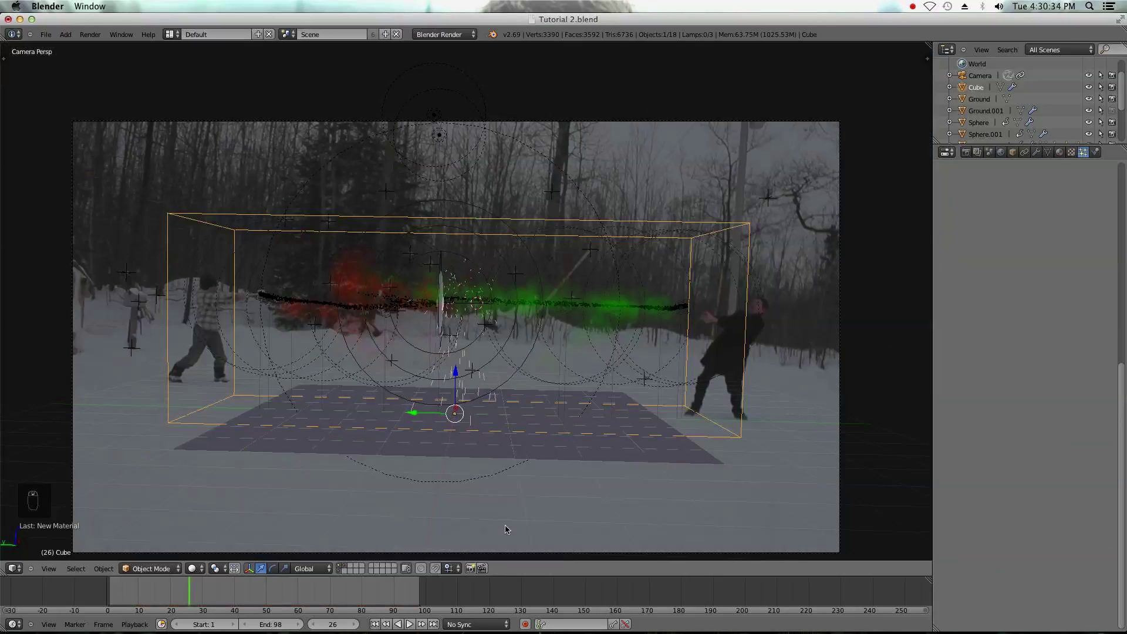
mouse_move(197, 589)
left_mouse_down()
mouse_move(218, 590)
mouse_move(187, 591)
left_mouse_up()
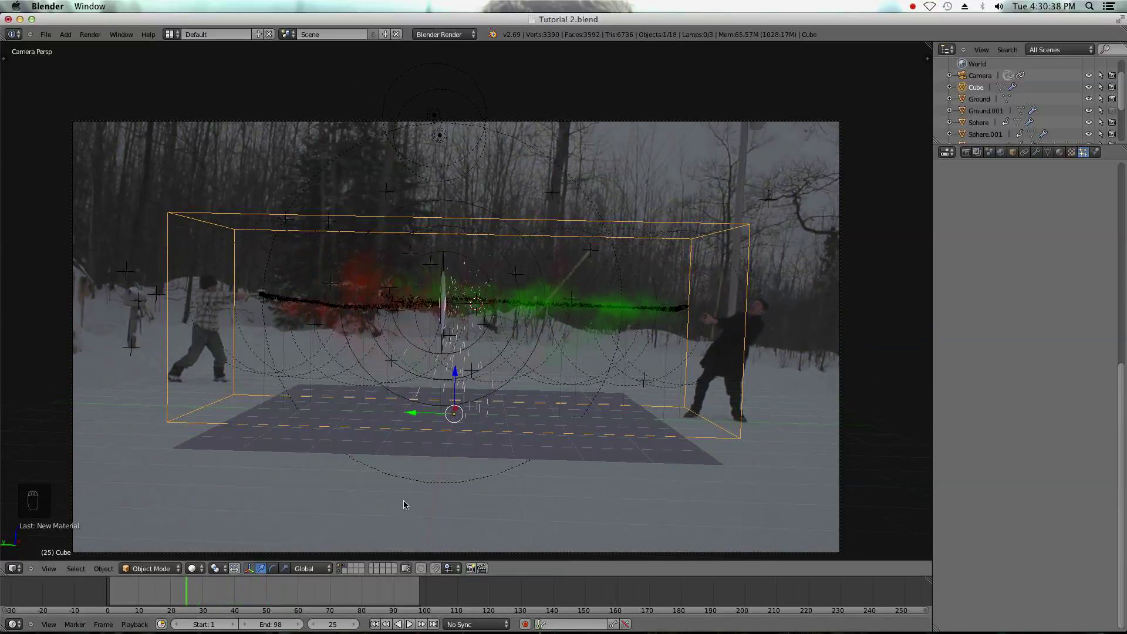
left_click(1095, 152)
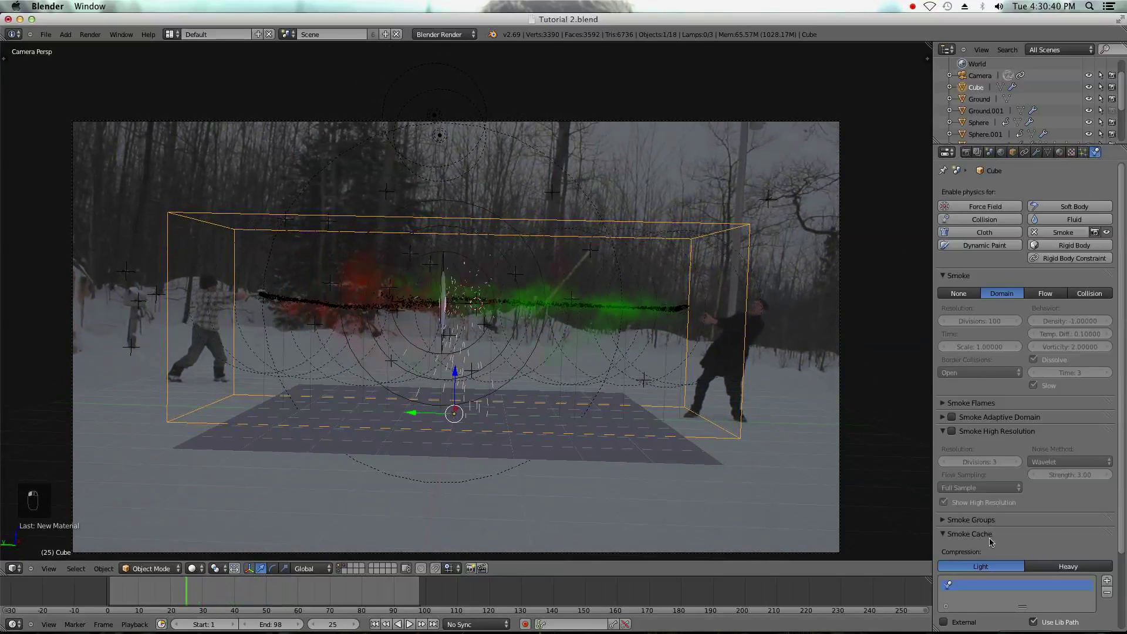
scroll(991, 541, "down", 4)
left_click(945, 341)
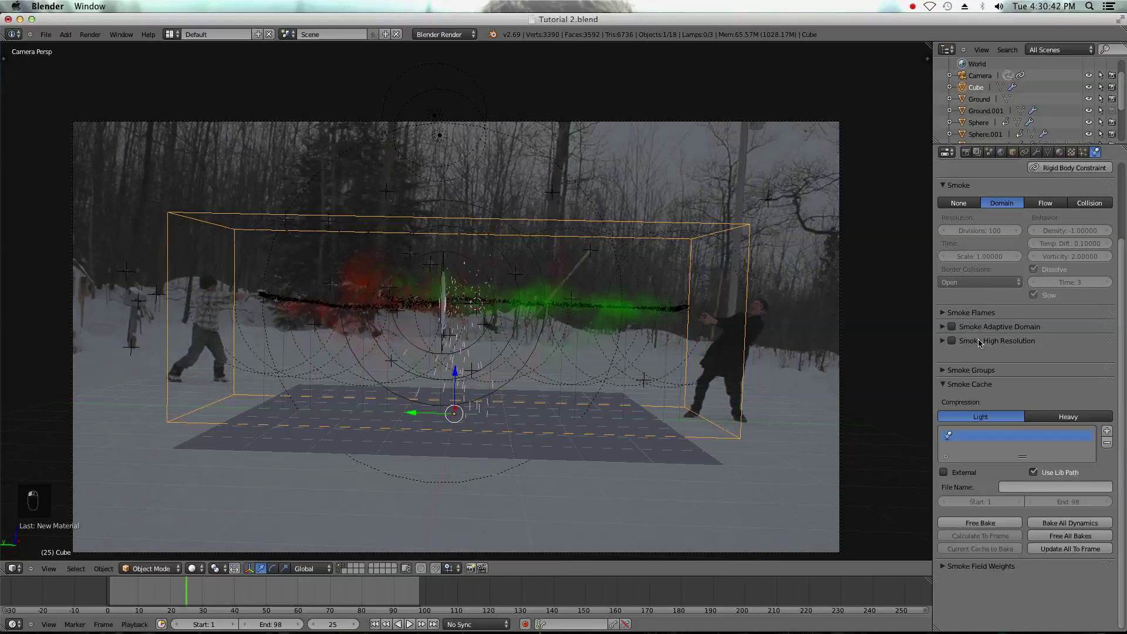
left_click(947, 345)
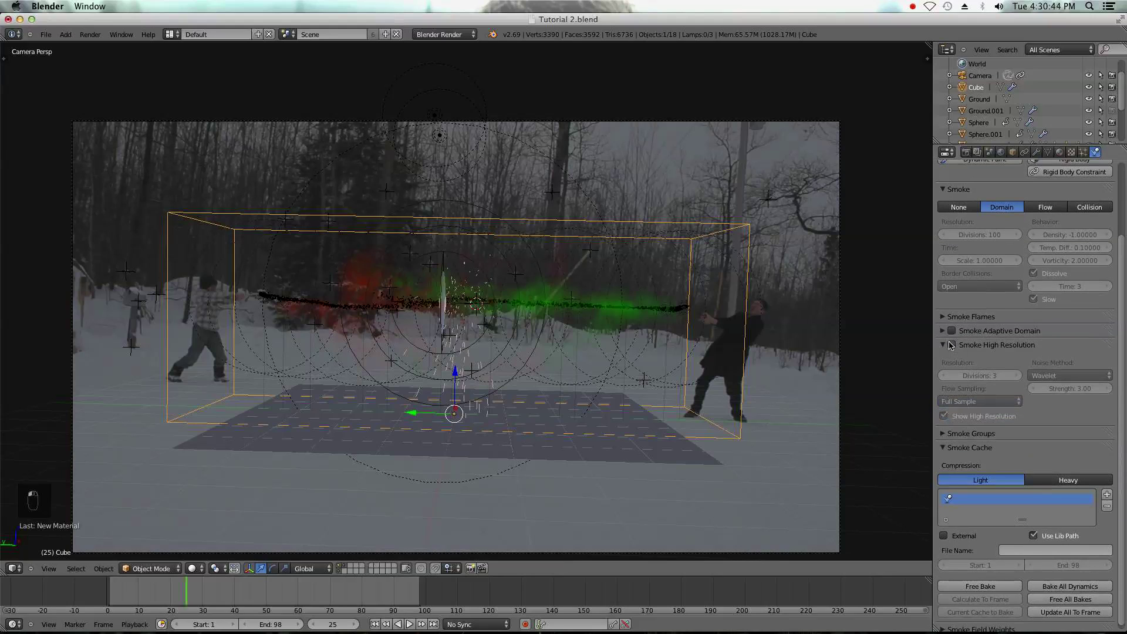
left_click(951, 345)
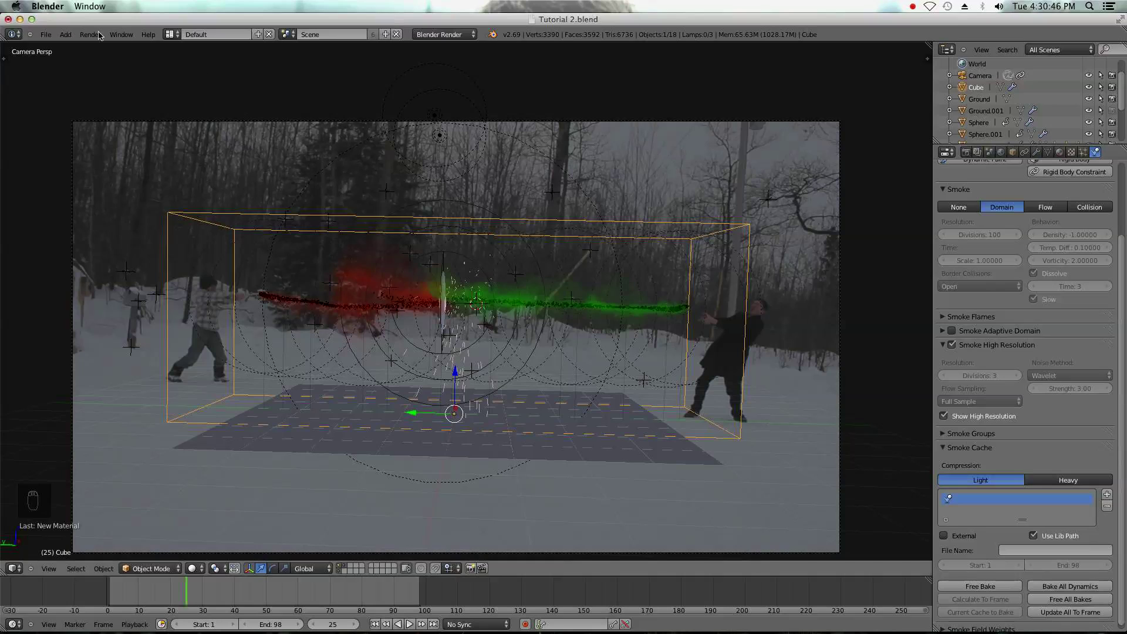
left_click(46, 35)
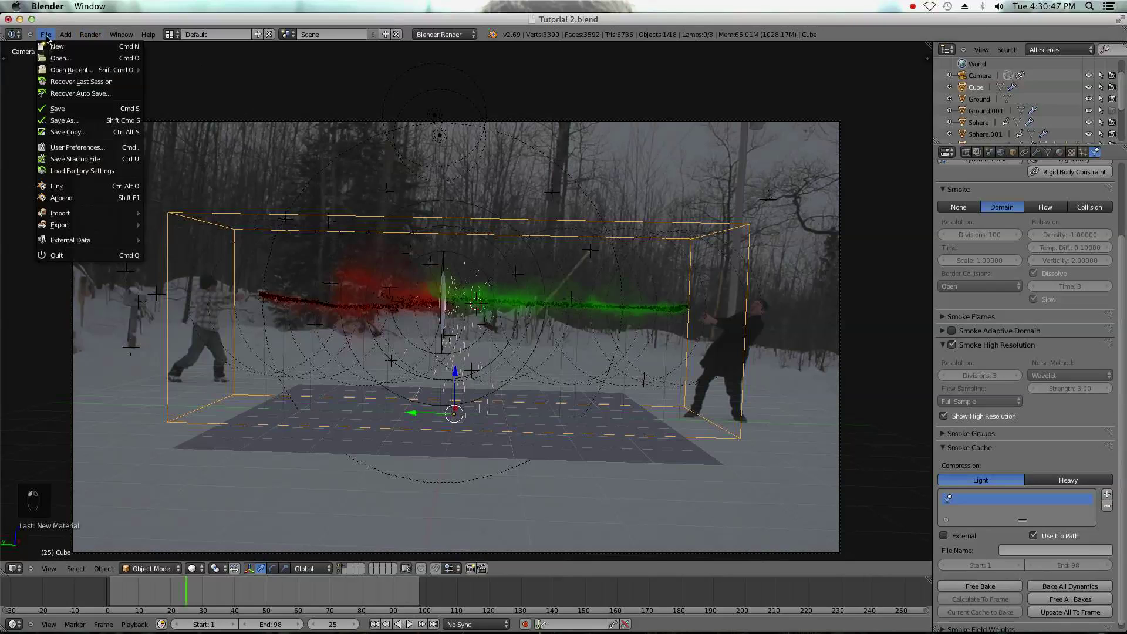
left_click(57, 108)
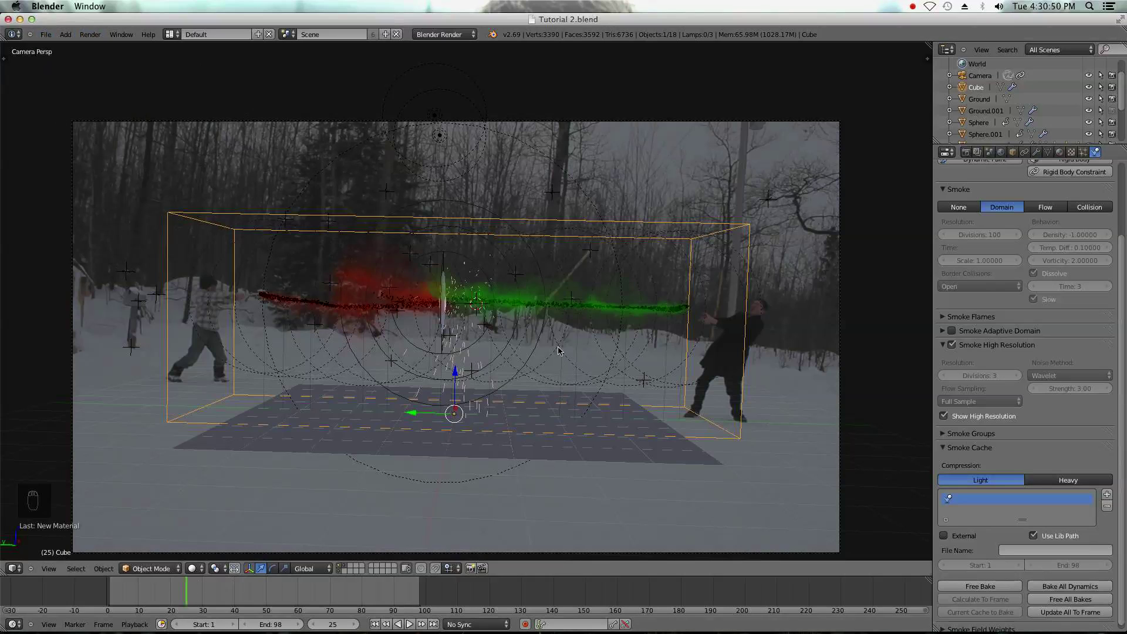
- Test-render frame 25 to check the smoke and sparks, and return to the 3D view
left_click(45, 35)
key("F12")
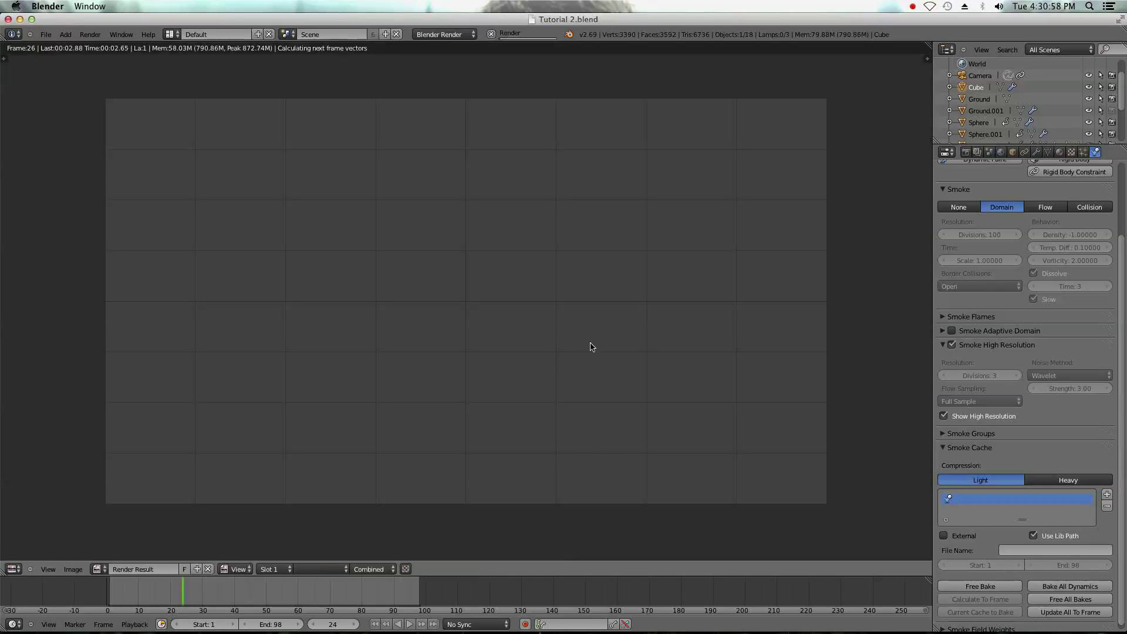
left_click(913, 6)
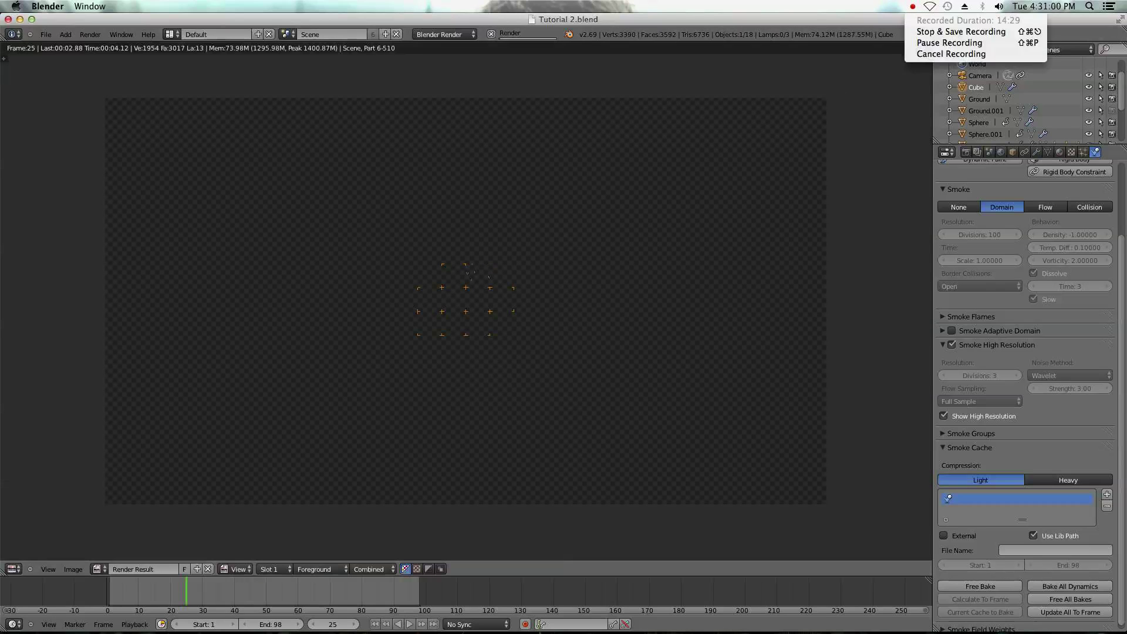
left_click(961, 32)
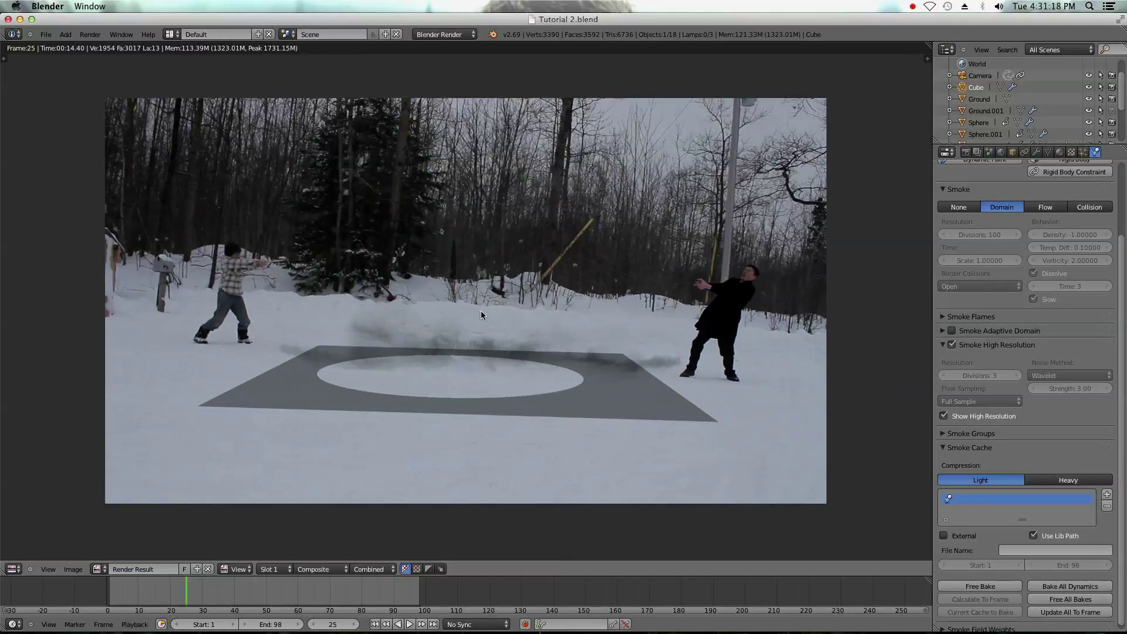
key("Escape")
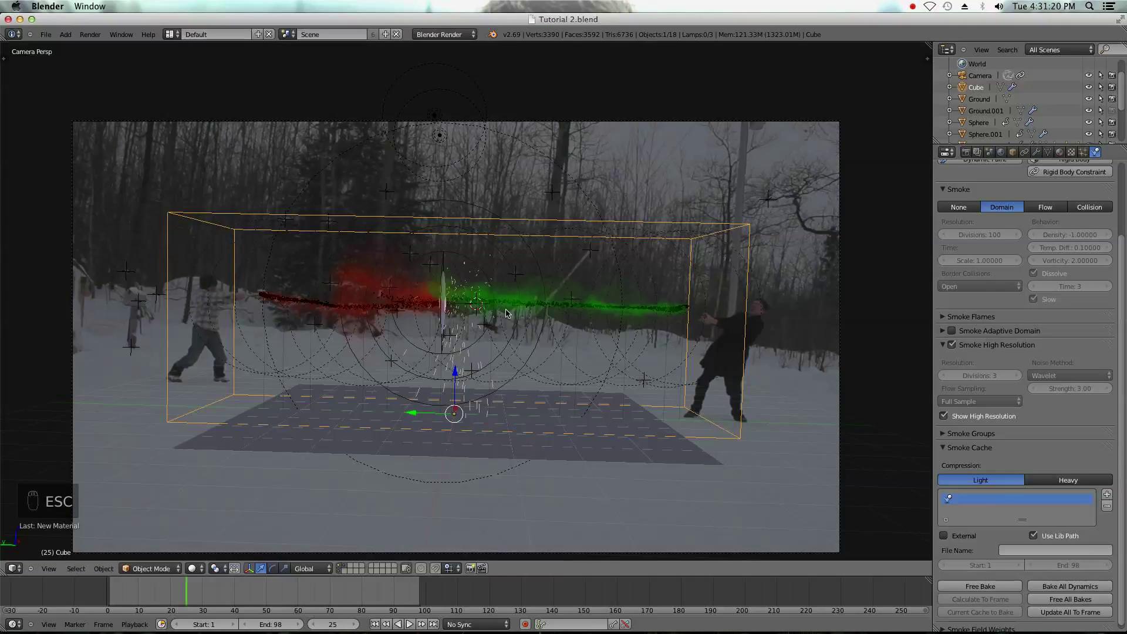
- Enable the Diffuse pass on the Foreground render layer and save the file
left_click(977, 153)
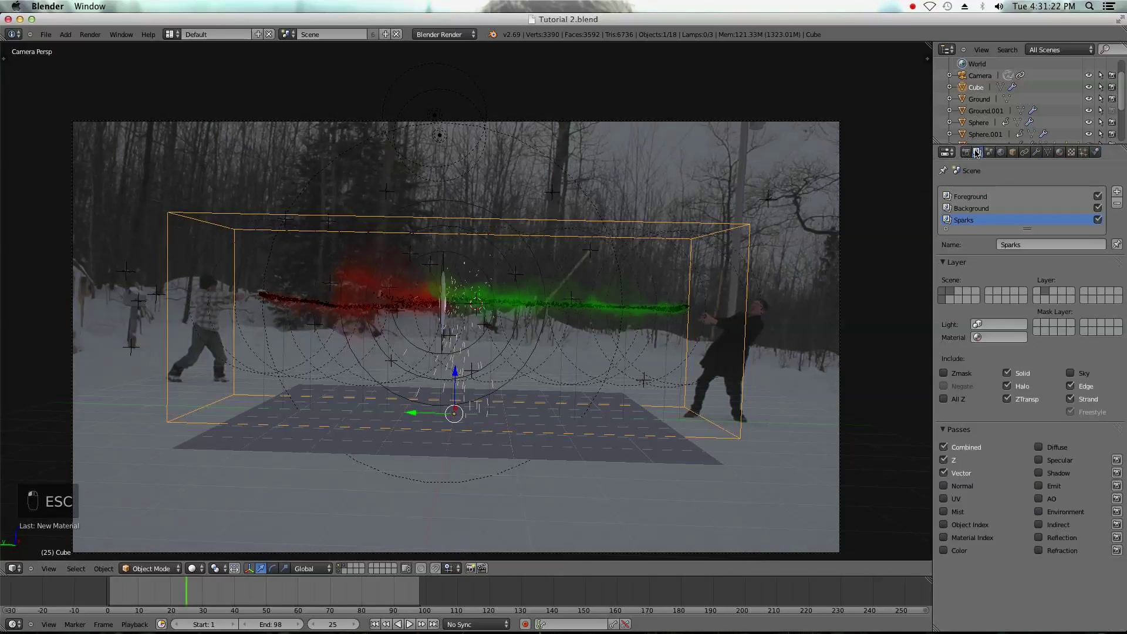
left_click(998, 199)
left_click(996, 210)
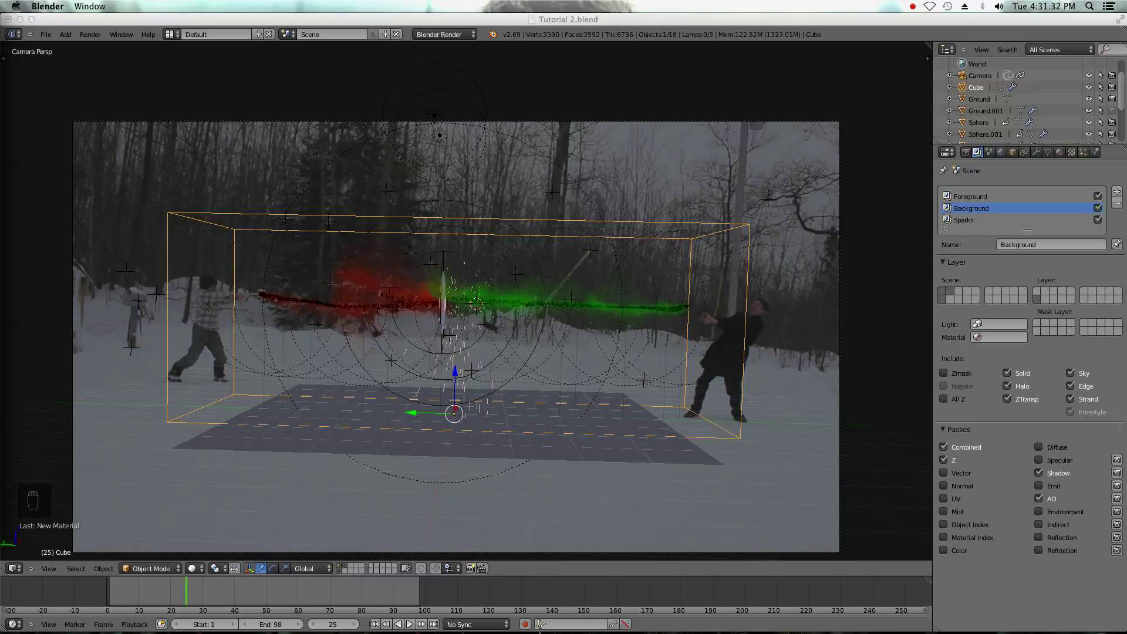
left_click(979, 197)
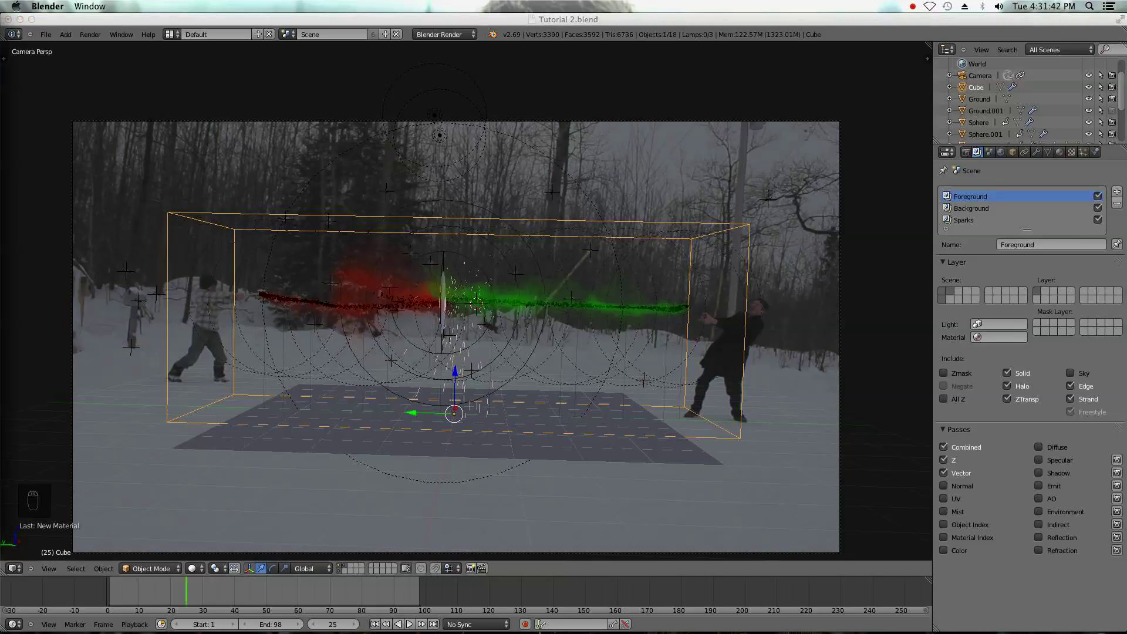
left_click(1019, 18)
left_click(1042, 449)
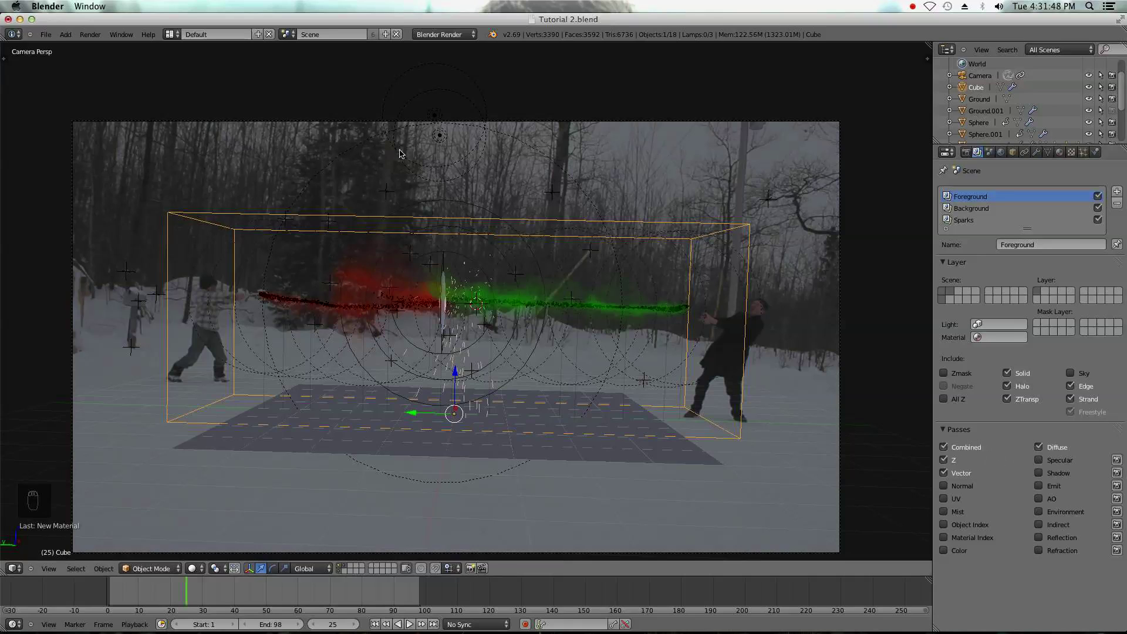
left_click(45, 35)
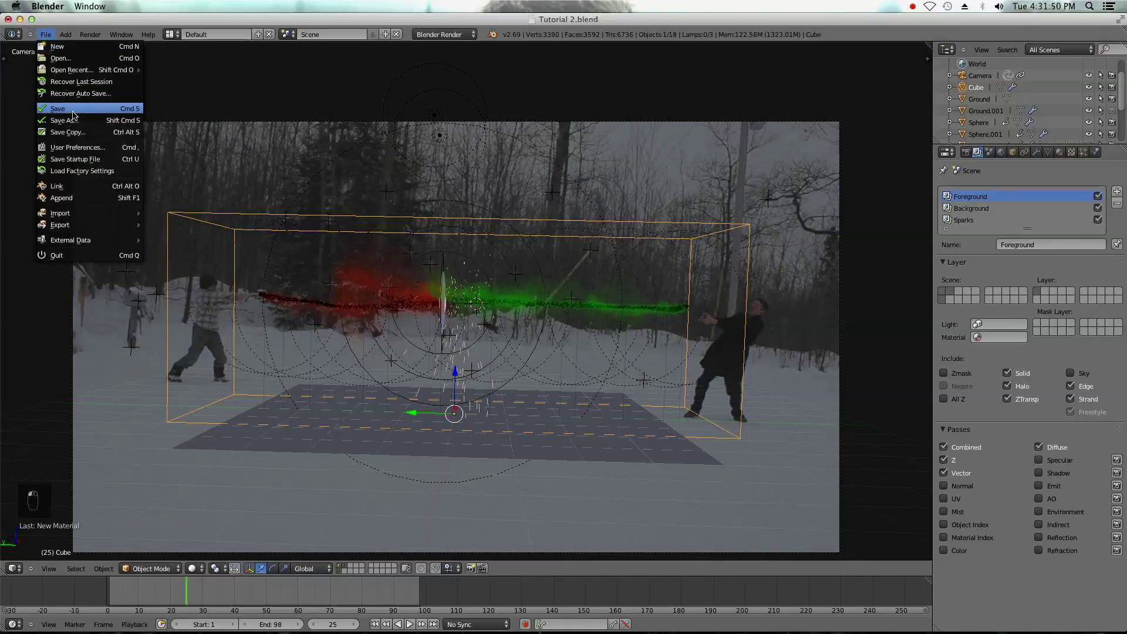
left_click(73, 110)
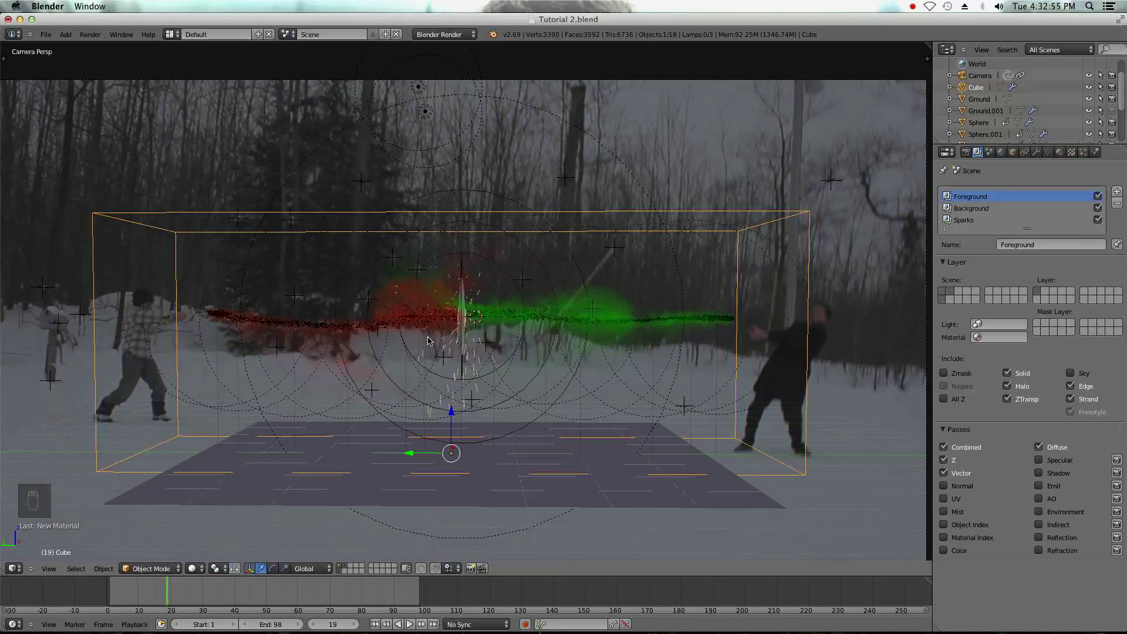
- Render frame 19 and examine the whole image in the render view
key("F12")
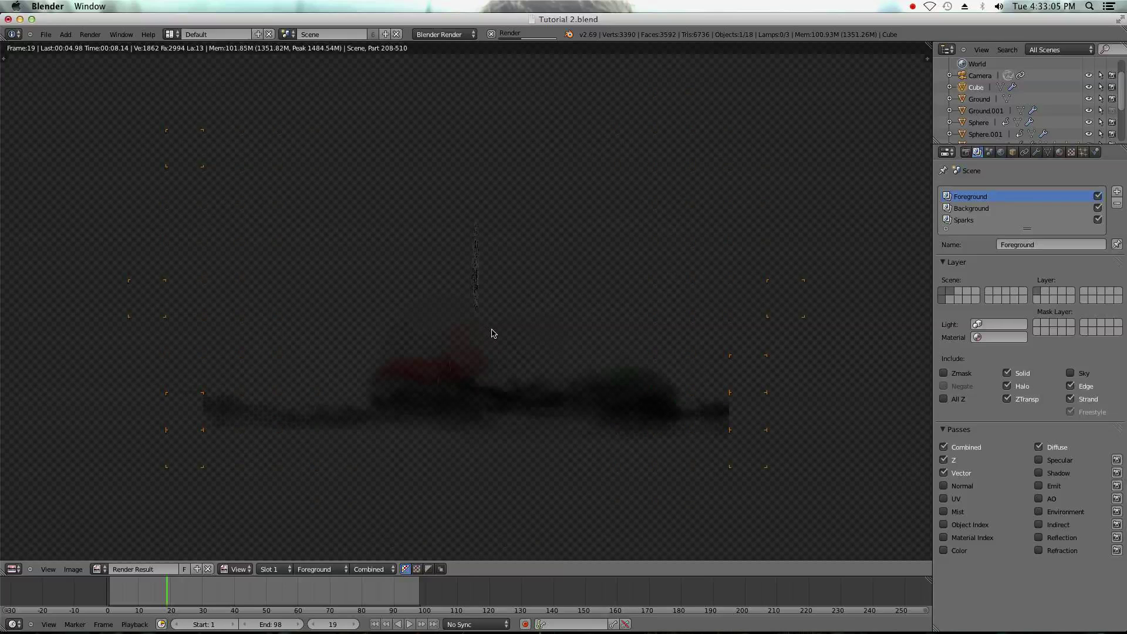
scroll(517, 339, "down", 4)
middle_click_drag(528, 342, 531, 312)
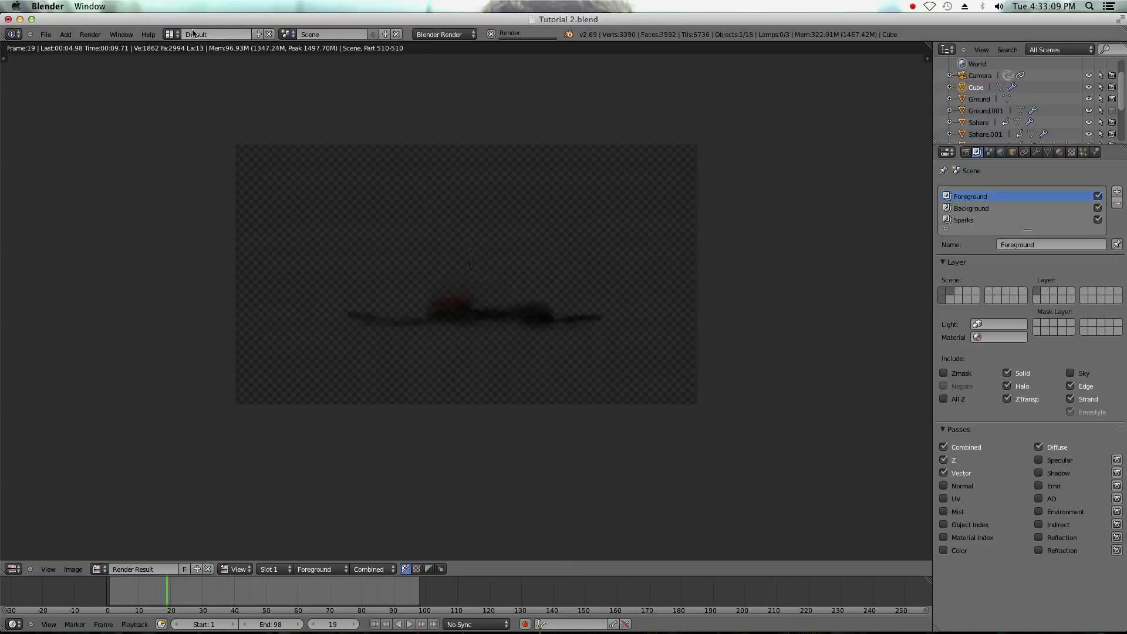
- Switch to the Compositing screen layout and show the scene's compositing node tree
left_click(170, 34)
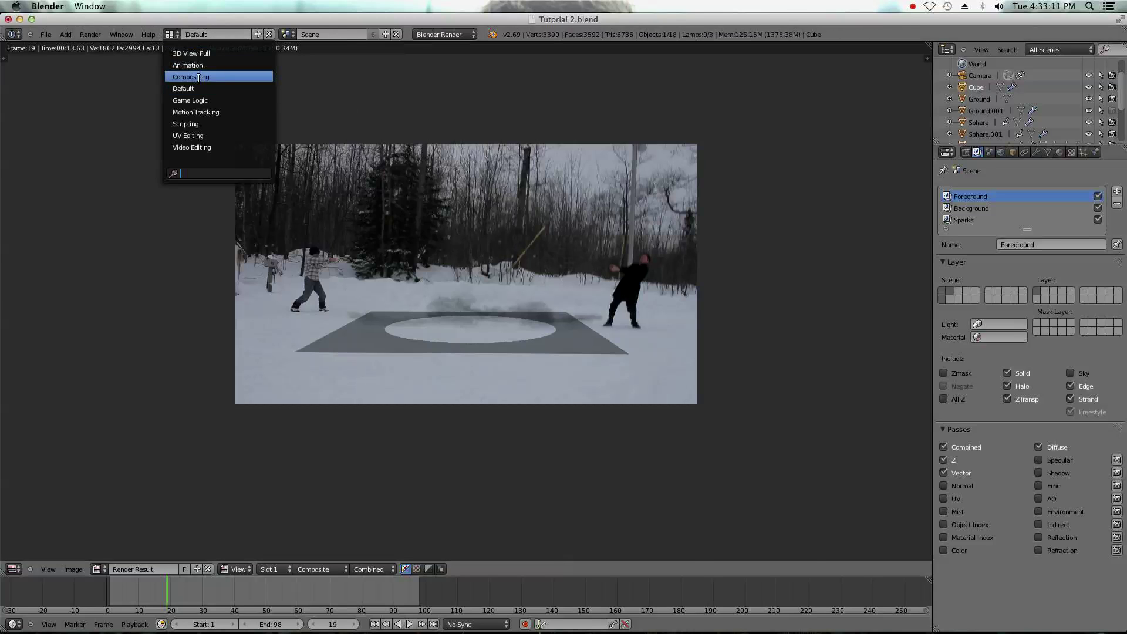
left_click(200, 79)
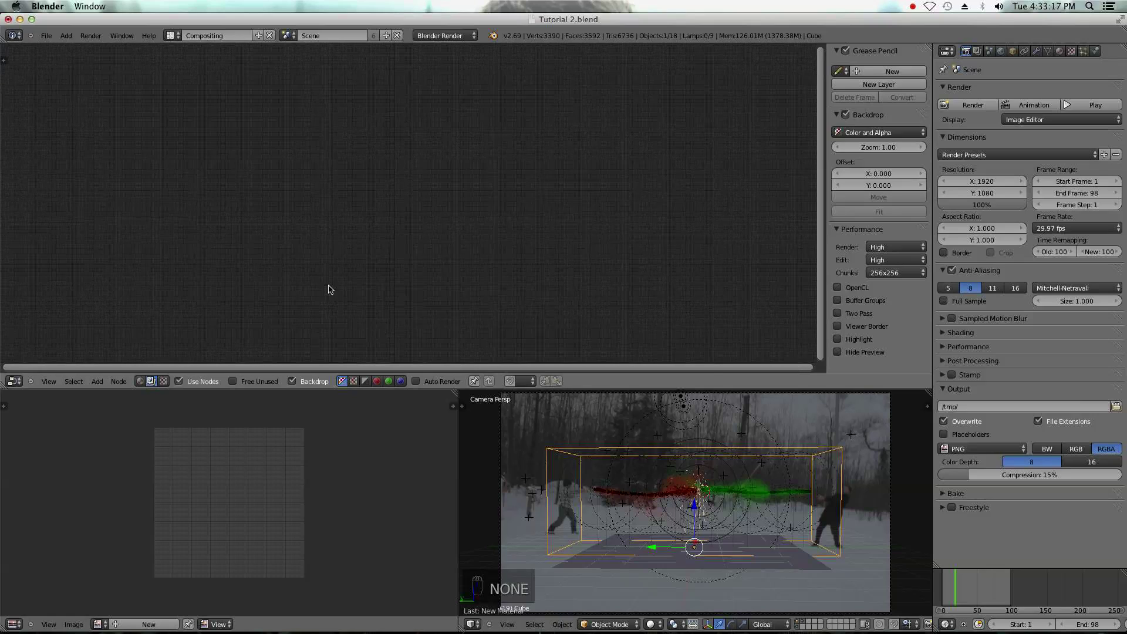
middle_click_drag(332, 291, 422, 293)
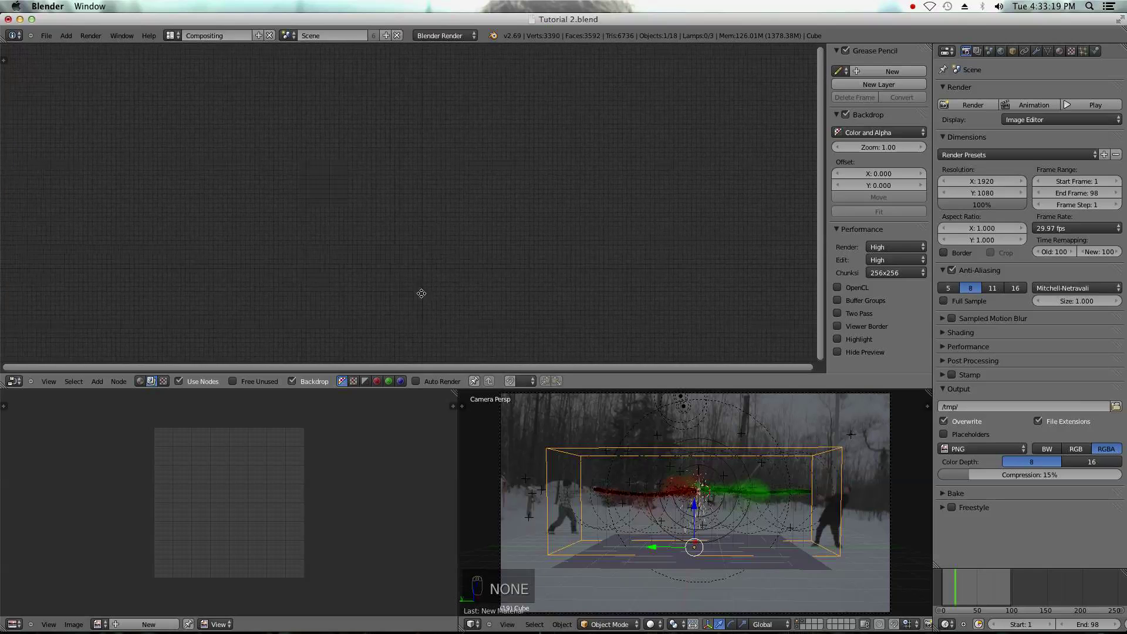
left_click(151, 381)
scroll(289, 320, "down", 4)
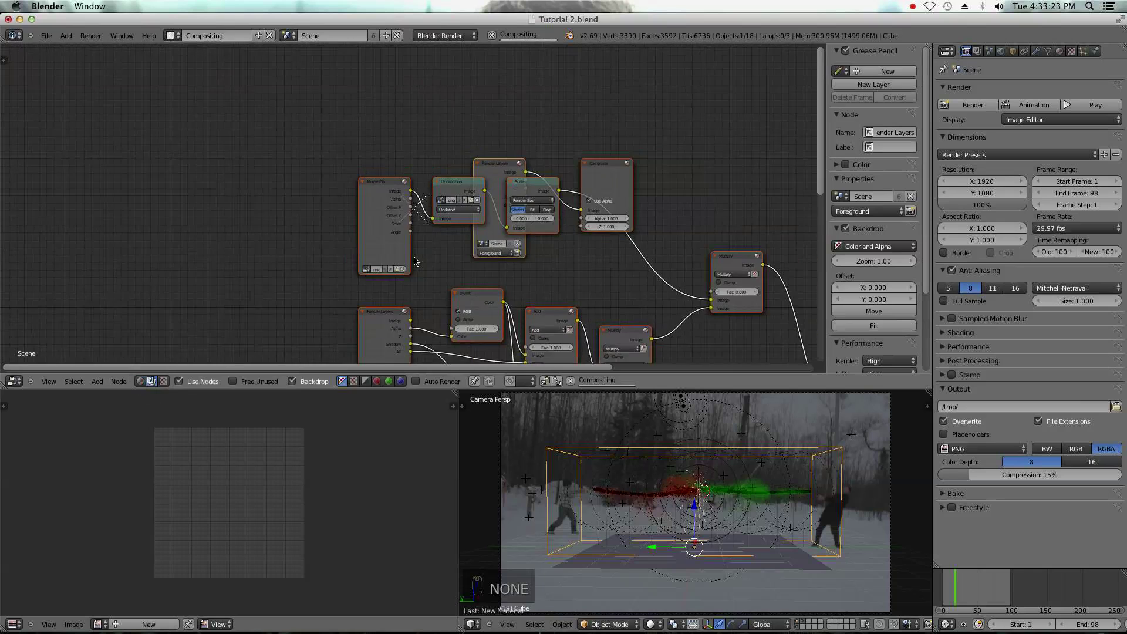
middle_click_drag(380, 184, 335, 128)
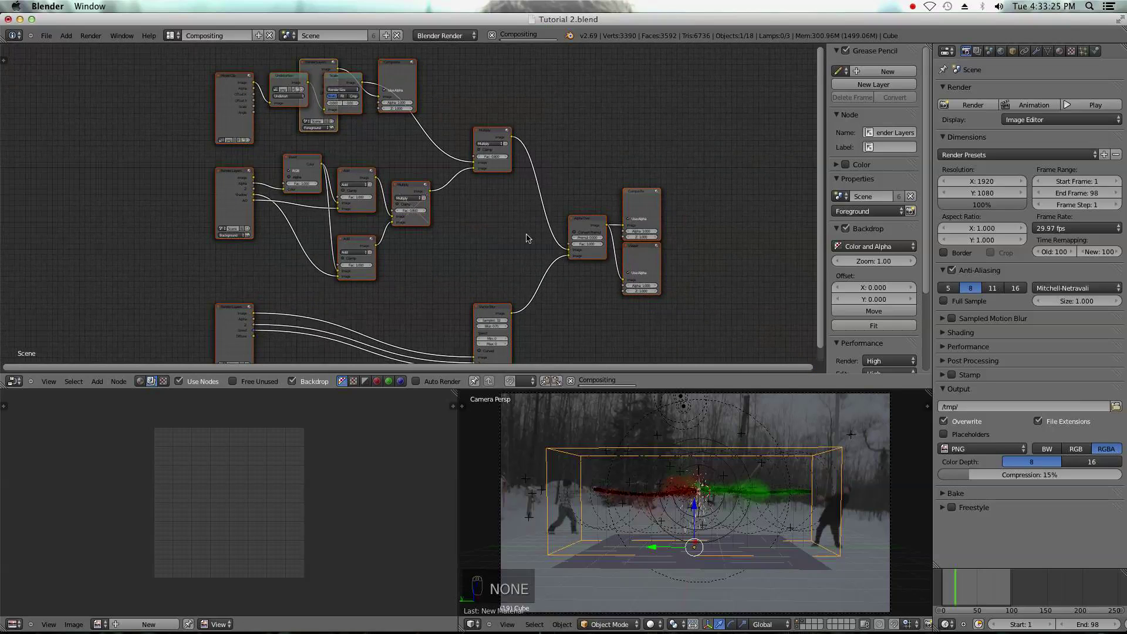
- Move the final Composite and Viewer nodes away from Alpha Over, and the Background render layer node away from the shadow nodes
left_click_drag(576, 194, 760, 184)
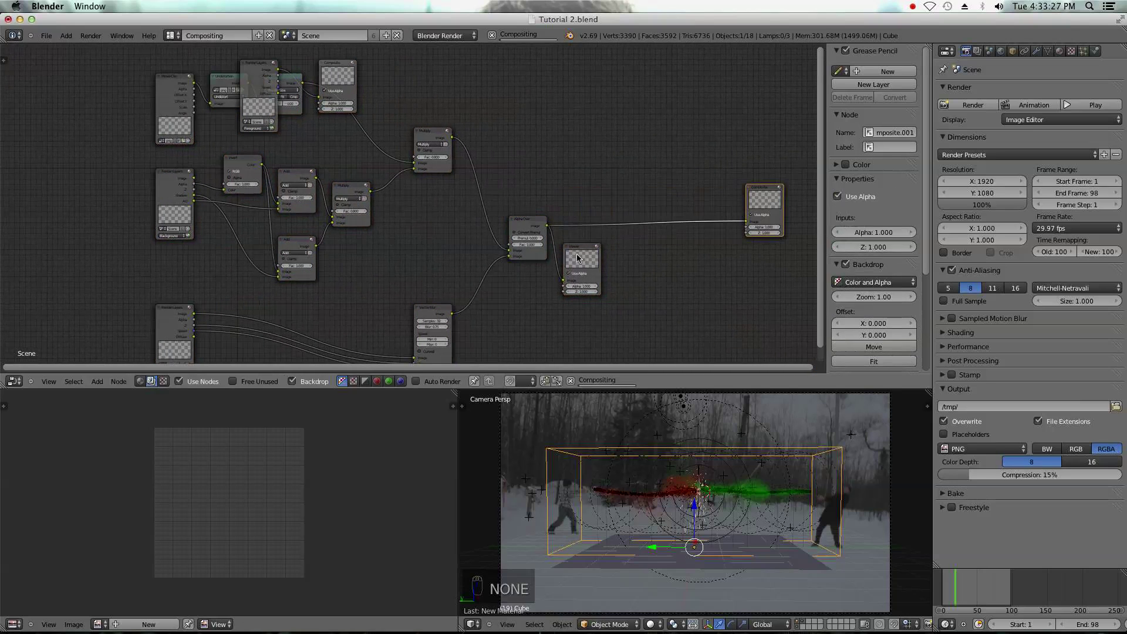
left_click_drag(585, 256, 754, 254)
middle_click_drag(202, 232, 406, 245)
left_click_drag(384, 199, 207, 199)
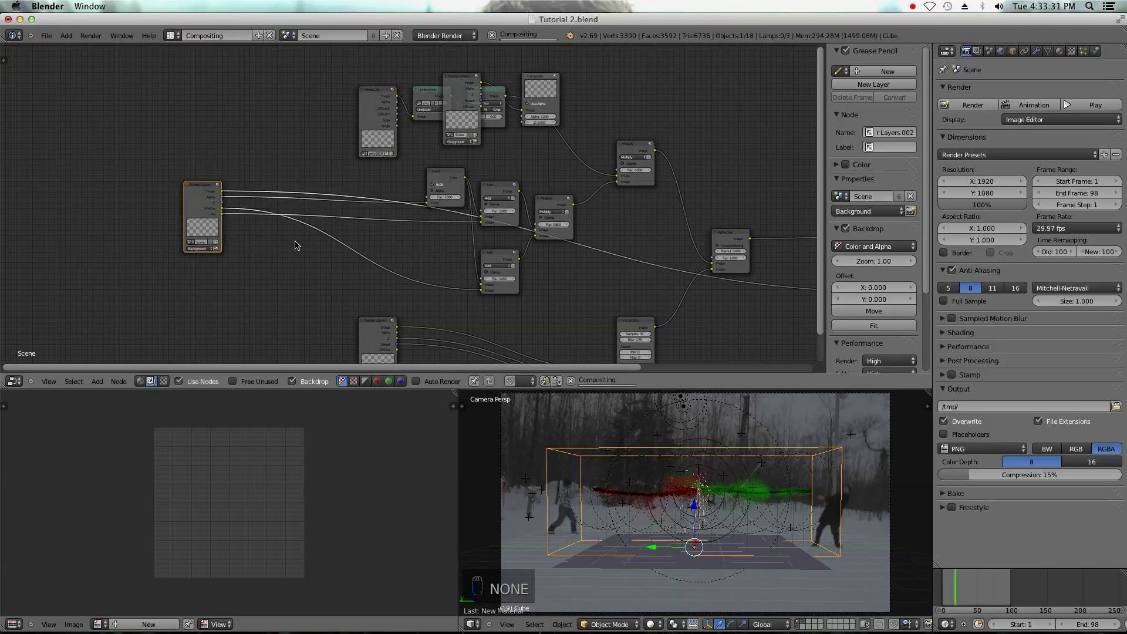
- Delete the Invert node, both Add nodes and the Multiply node fed by the Background render layer
left_click(563, 265)
left_click_drag(544, 293, 441, 188)
key("x")
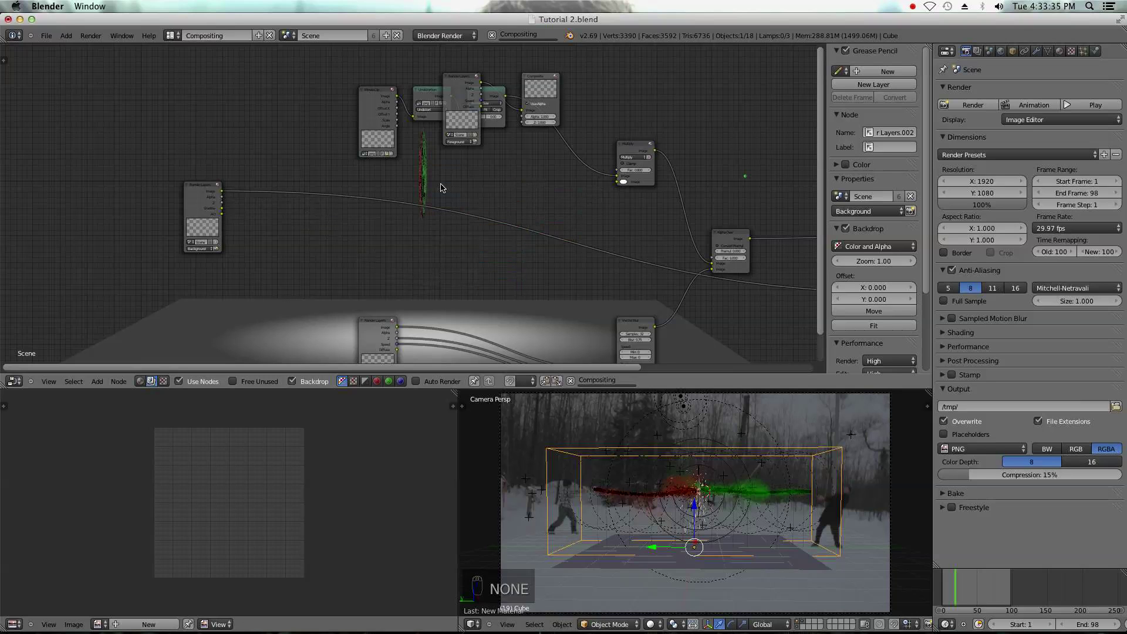
- Move the Background render layer node closer to the remaining nodes and preview its individual passes in the backdrop
scroll(446, 197, "up", 2)
left_click_drag(189, 199, 370, 225)
left_click(353, 232, "ctrl+shift")
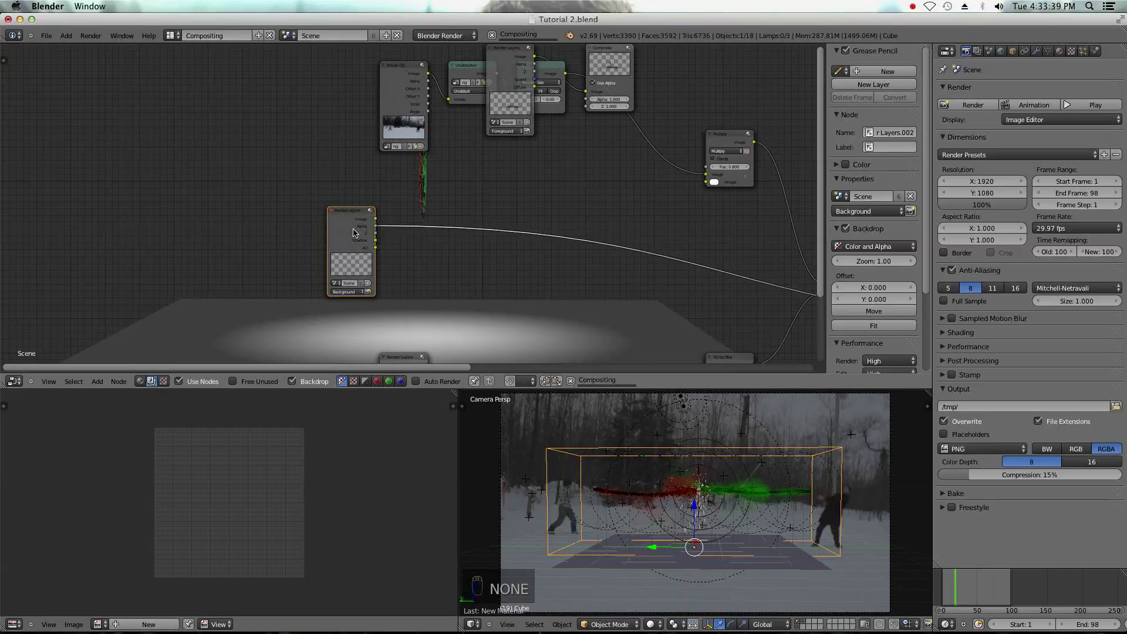
left_click(354, 234, "ctrl+shift")
left_click(354, 233, "ctrl+shift")
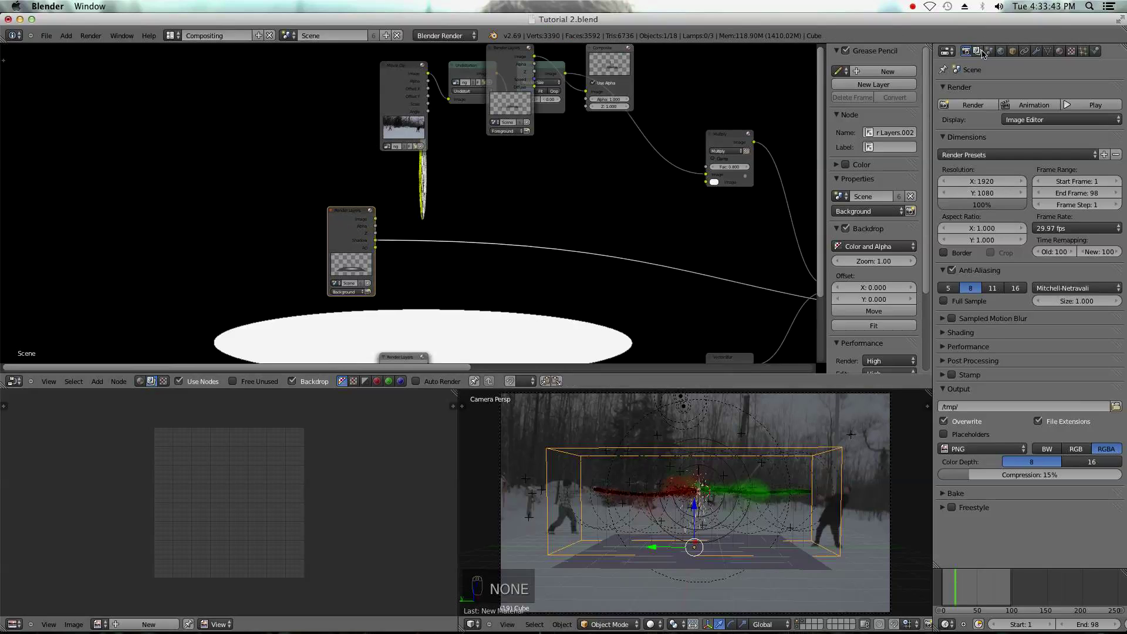
- Disable the Diffuse pass on the Foreground render layer and enable it on the Background layer
left_click(977, 51)
left_click(993, 96)
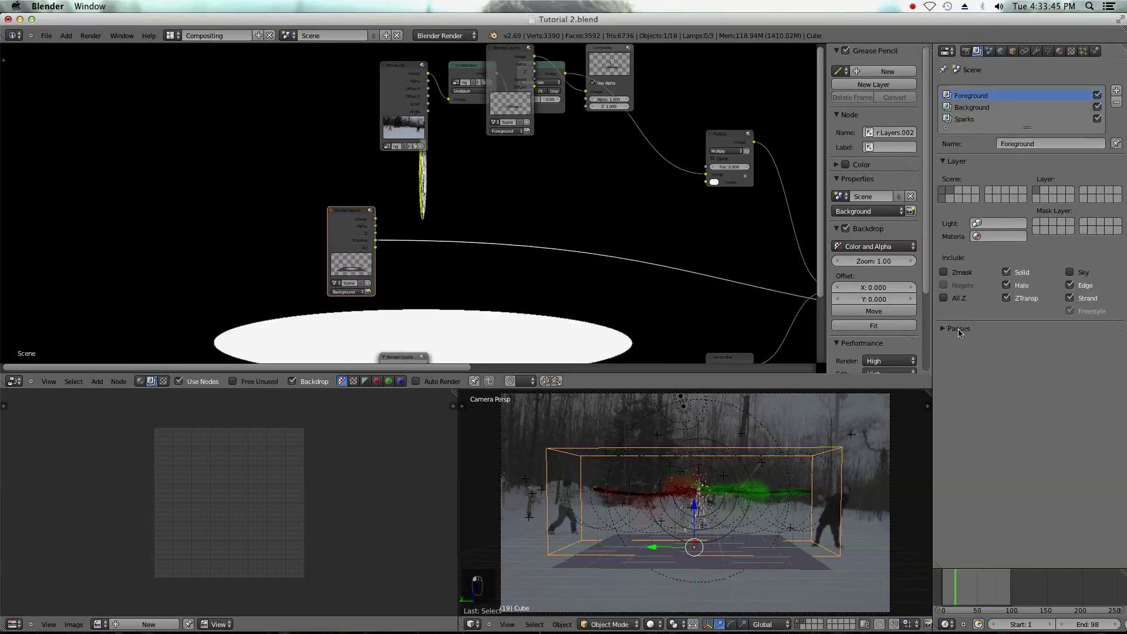
left_click(946, 328)
left_click(1061, 346)
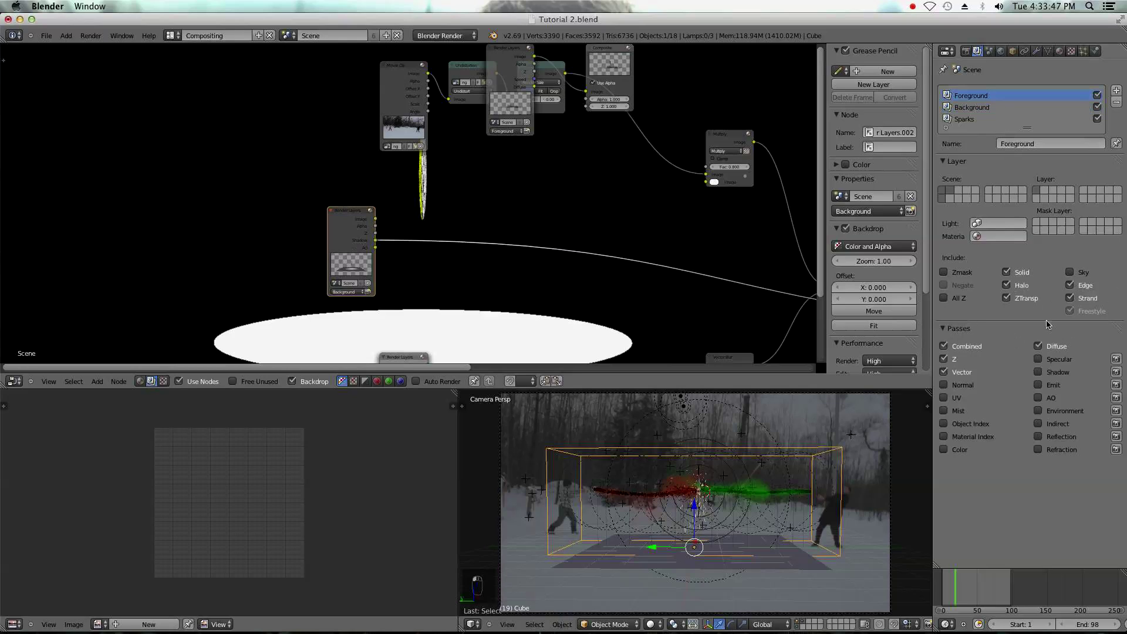
left_click(986, 113)
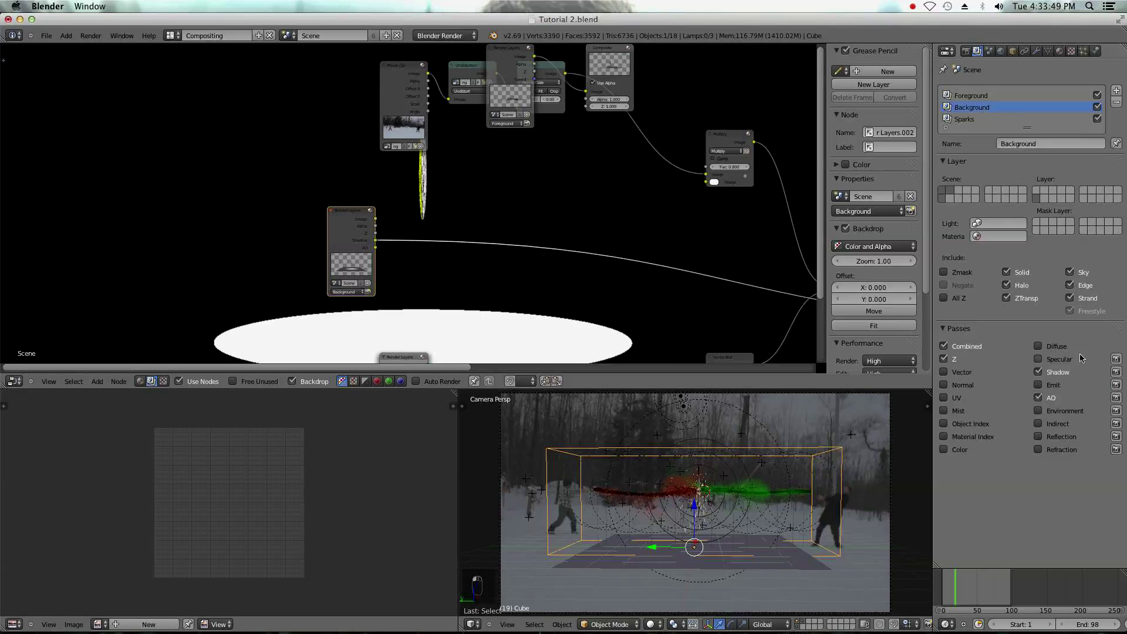
left_click(1063, 349)
left_click(978, 95)
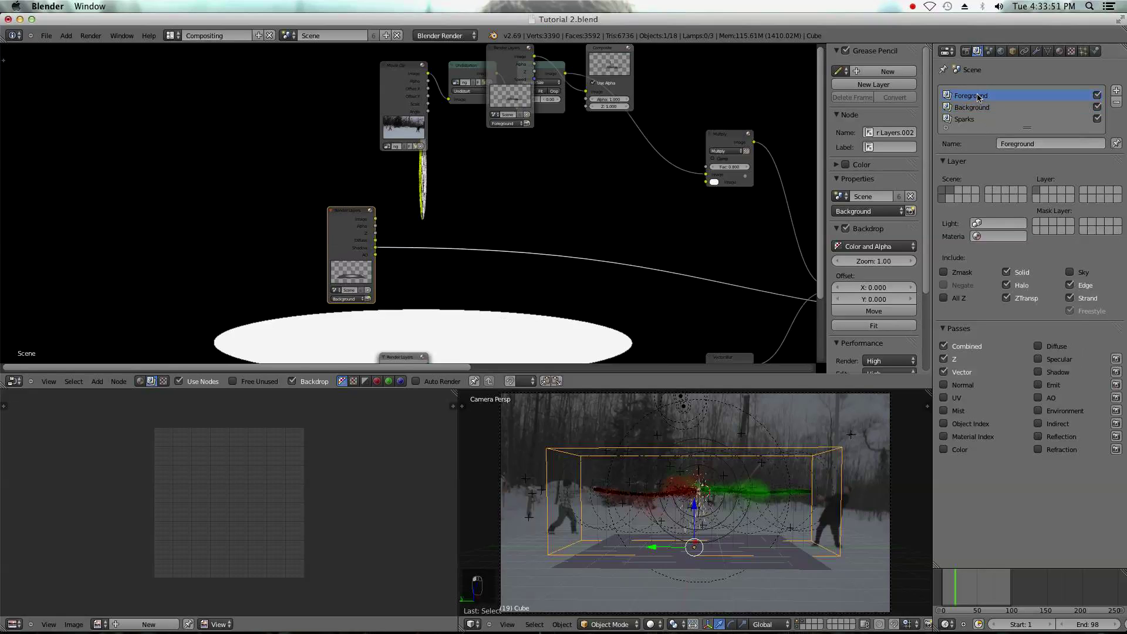
- Render the current frame with the updated render layer passes
left_click(46, 35)
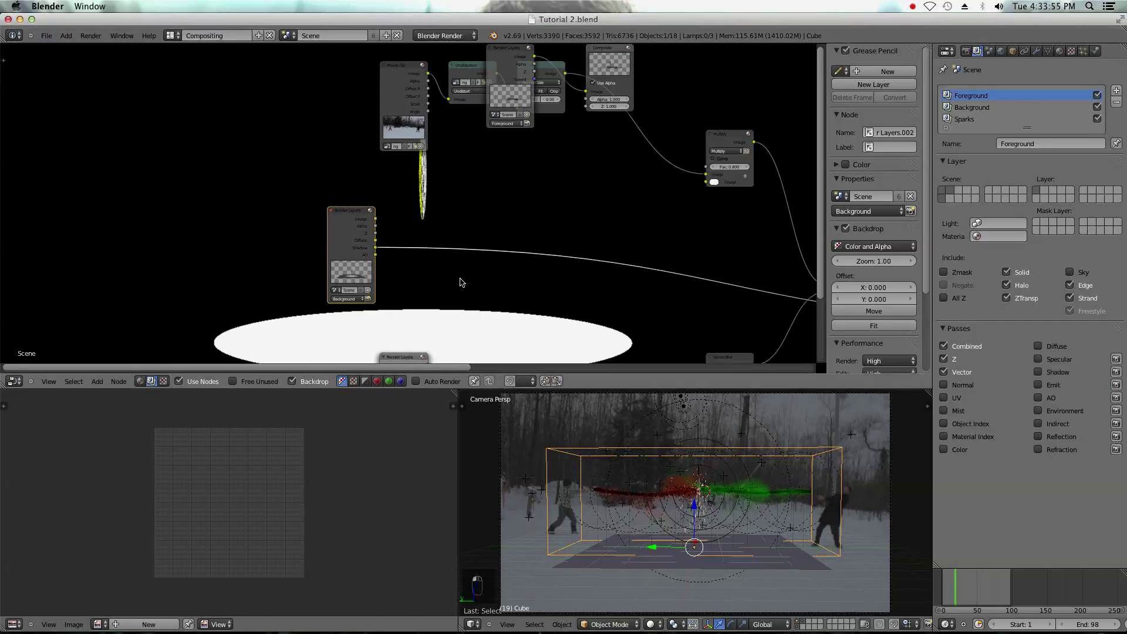
key("F12")
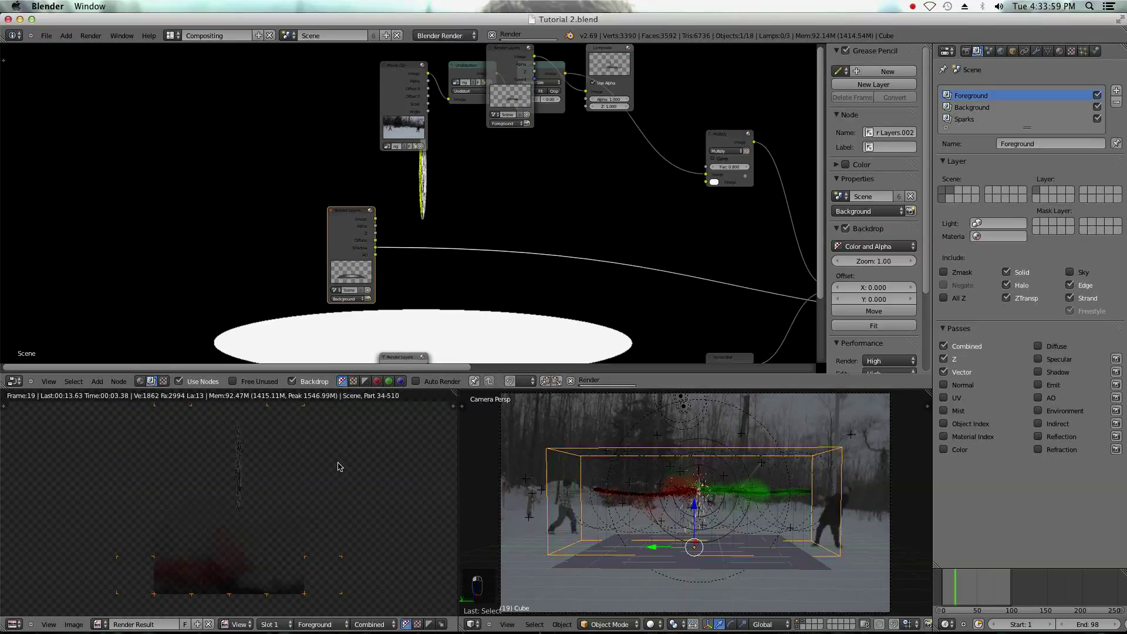
scroll(314, 443, "down", 2)
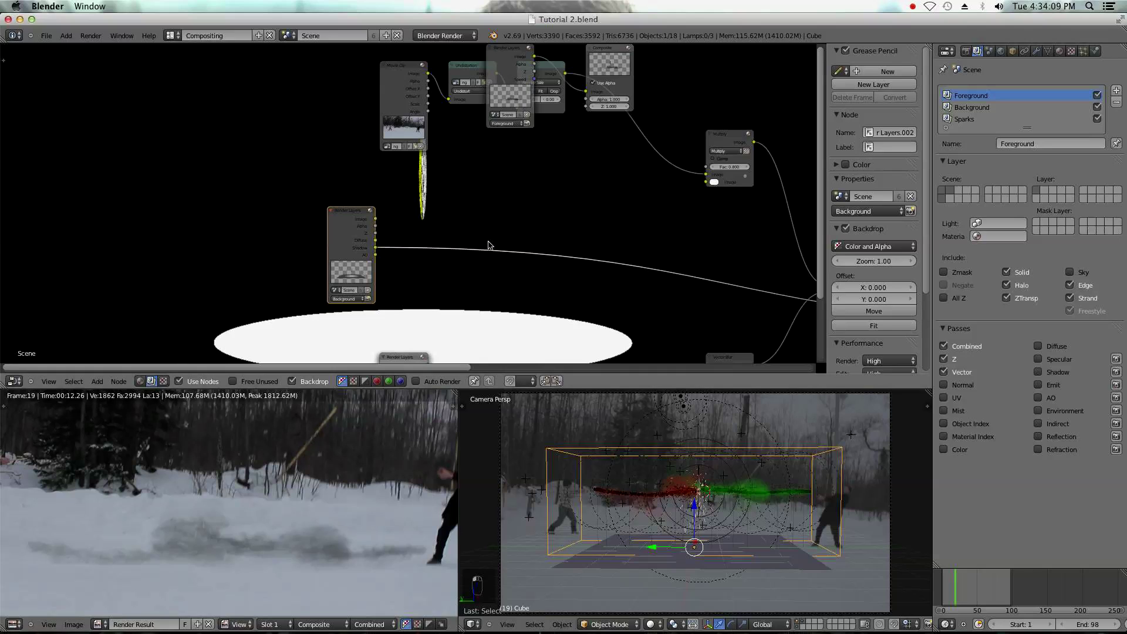
- Preview the lower Foreground render layer node in the backdrop and move it farther from the Vector Blur node
scroll(491, 246, "down", 1)
scroll(492, 246, "up", 2)
middle_click_drag(490, 245, 475, 76)
key("ctrl+z")
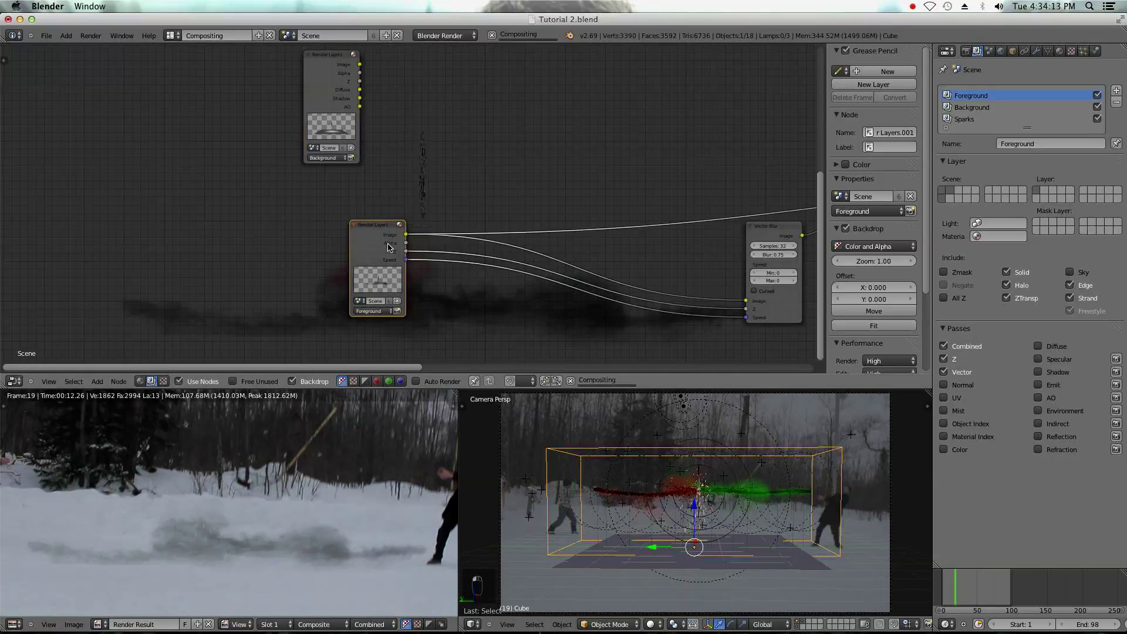
middle_click_drag(389, 247, 371, 232)
left_click_drag(360, 234, 266, 254)
middle_click_drag(498, 262, 447, 169)
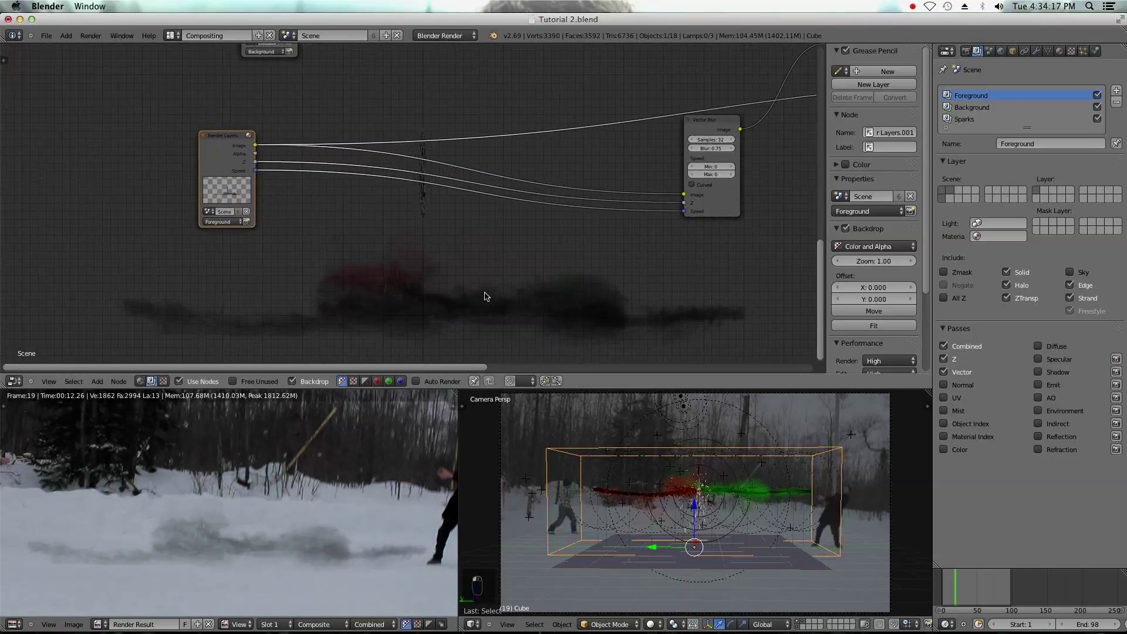
- Select the ground plane, check the second scene layer, and leave only the first scene layer displayed
scroll(485, 292, "down", 3)
middle_click_drag(694, 475, 768, 539, "super")
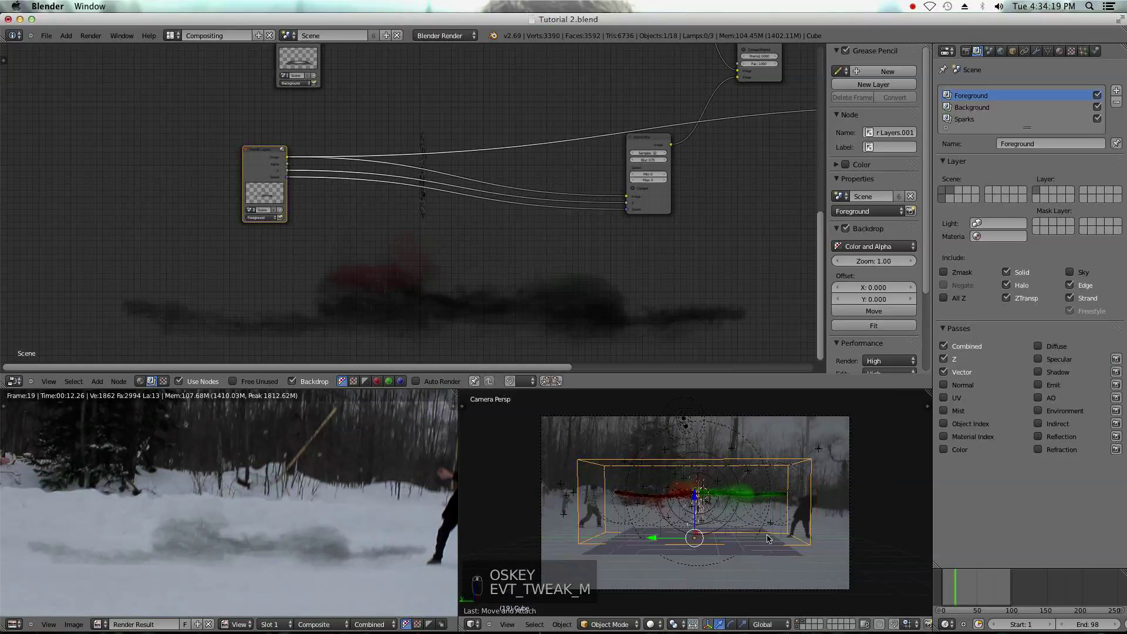
right_click(767, 556)
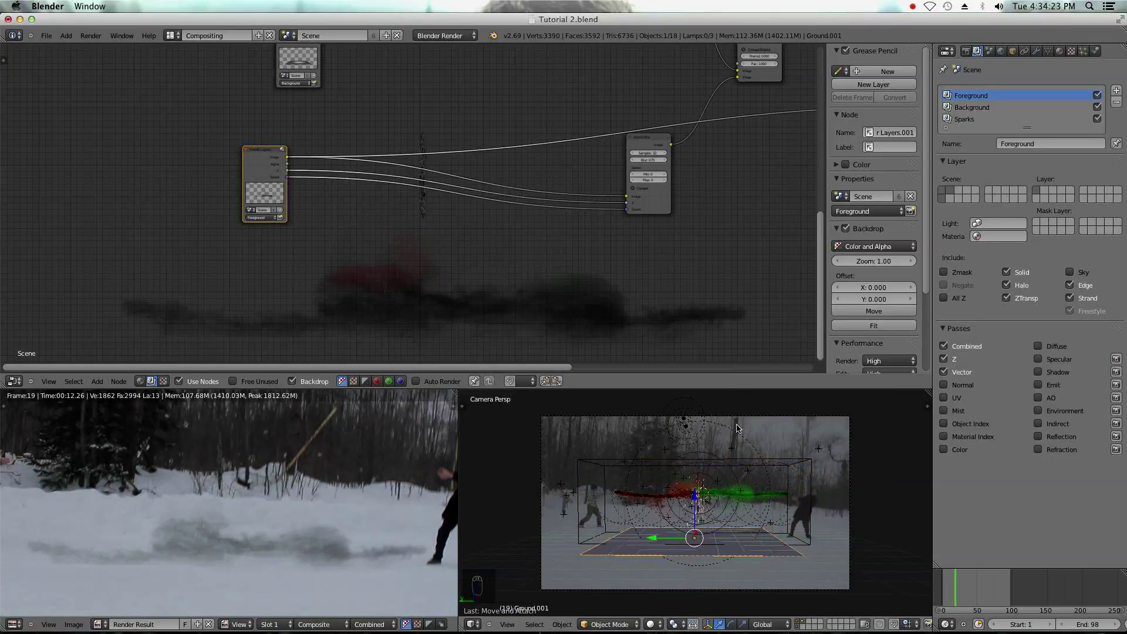
left_click(800, 624)
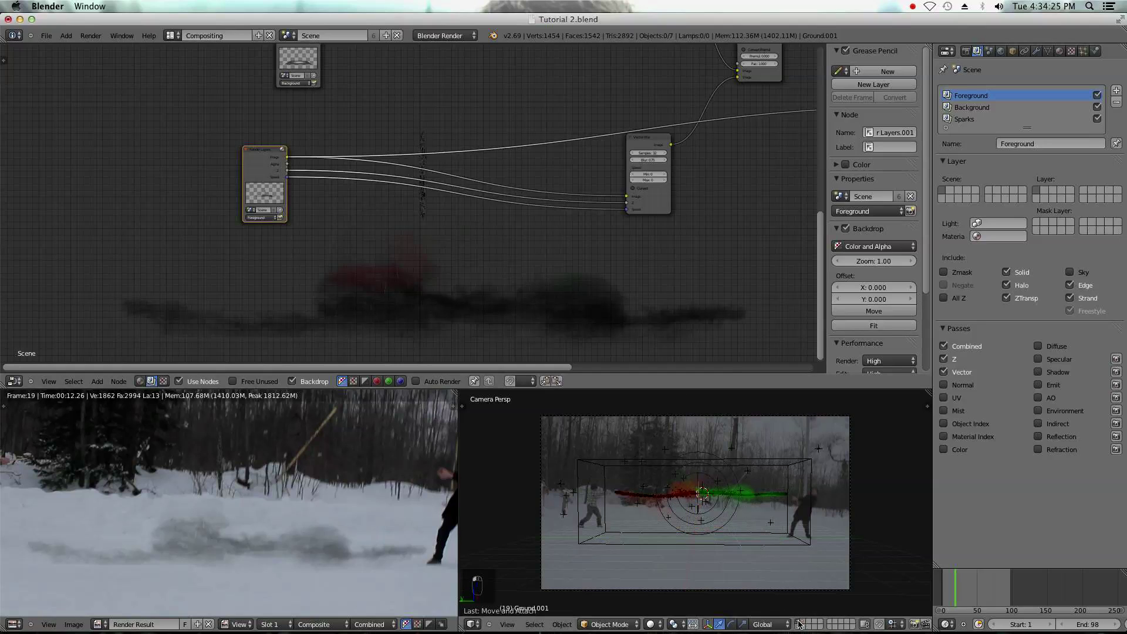
left_click(797, 628)
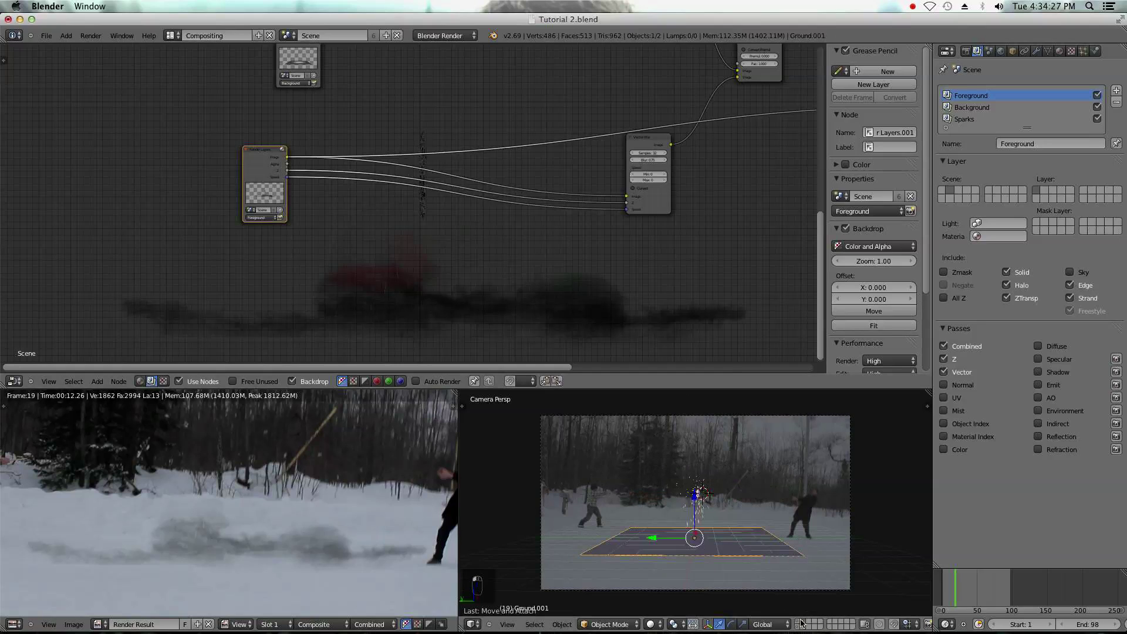
left_click(797, 622)
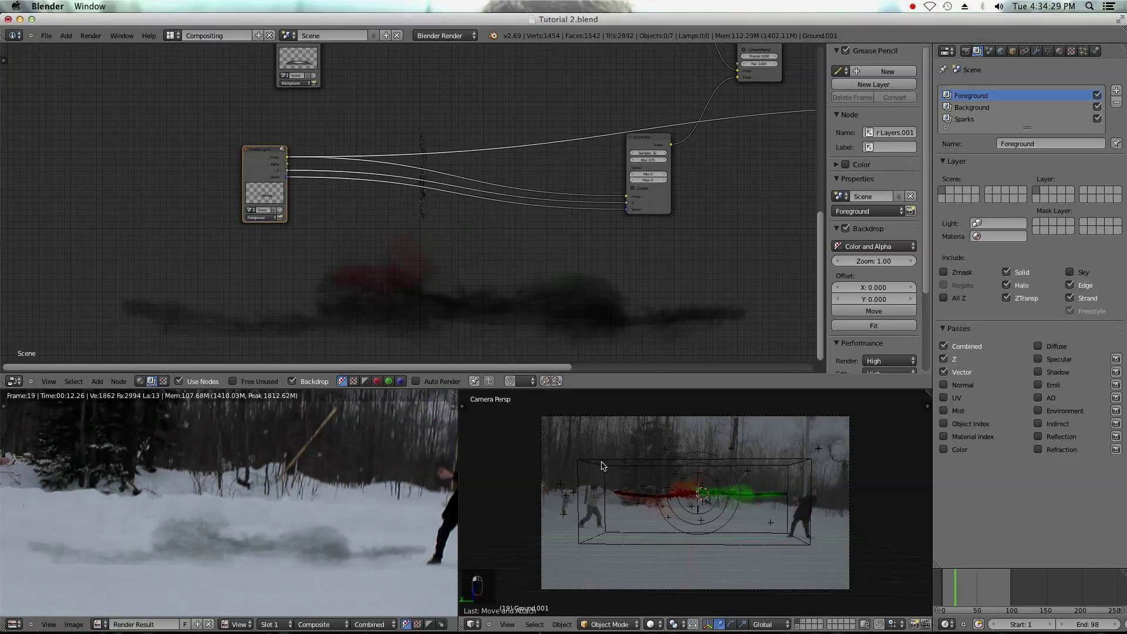
scroll(698, 509, "up", 2)
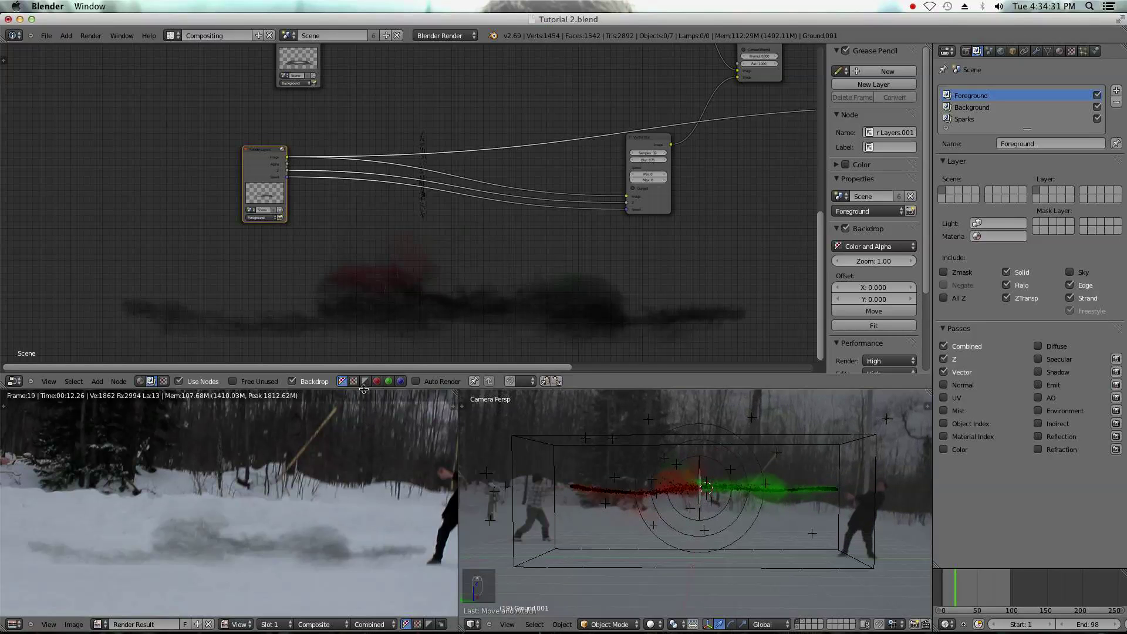
- Enlarge the image and camera views to examine the composited render, and open the render settings
left_click_drag(364, 389, 363, 200)
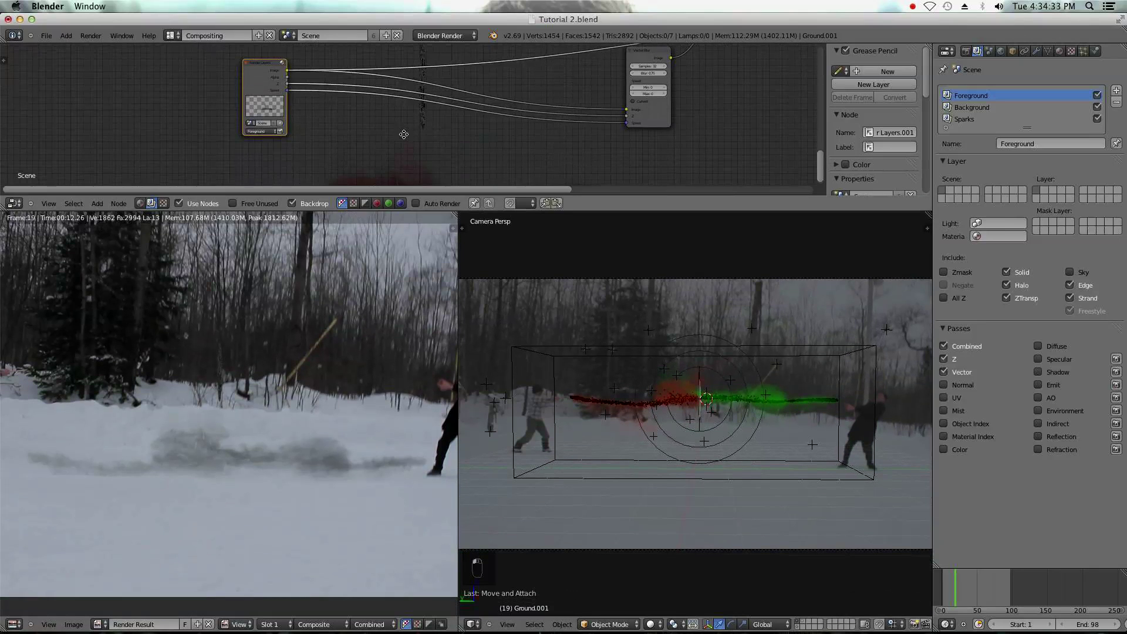
middle_click_drag(404, 134, 396, 152)
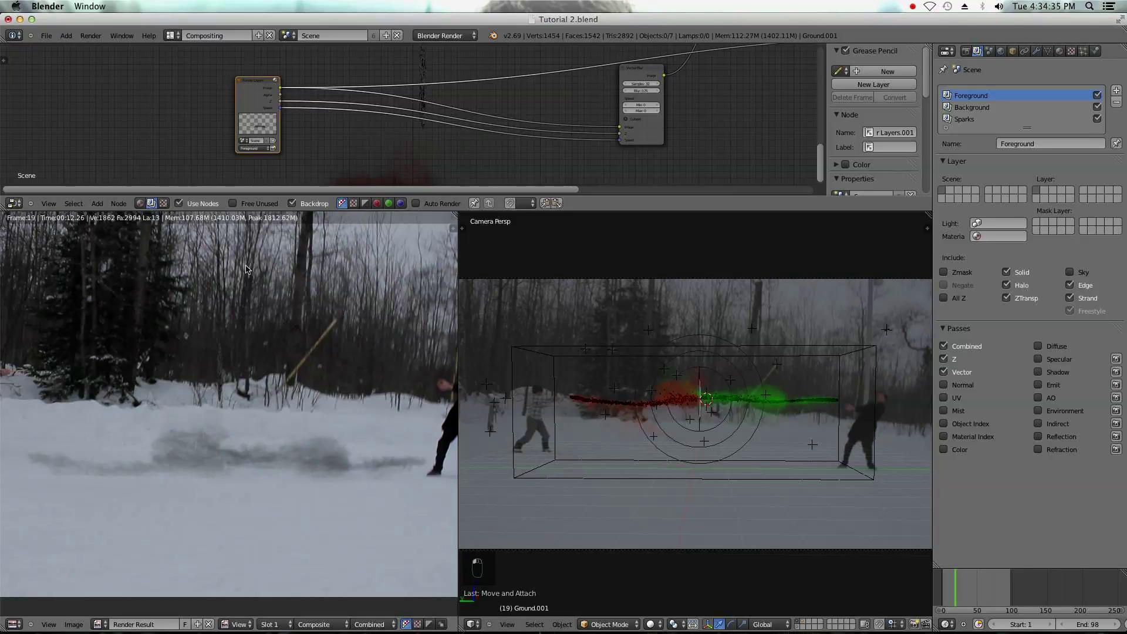
scroll(246, 288, "down", 3)
scroll(289, 281, "up", 3)
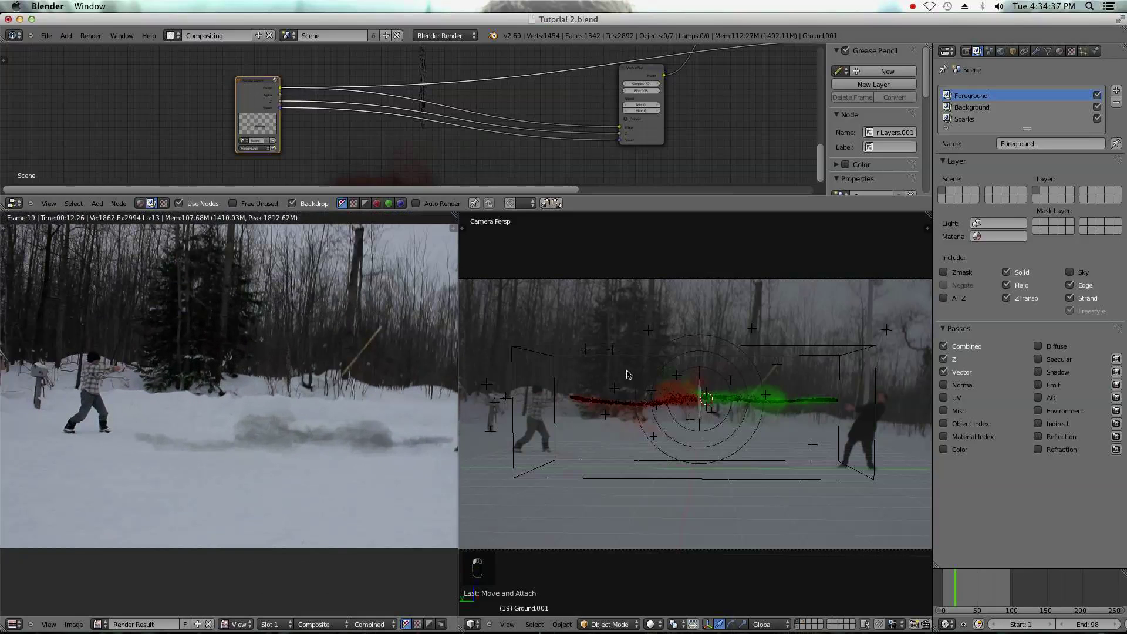
scroll(709, 392, "down", 1)
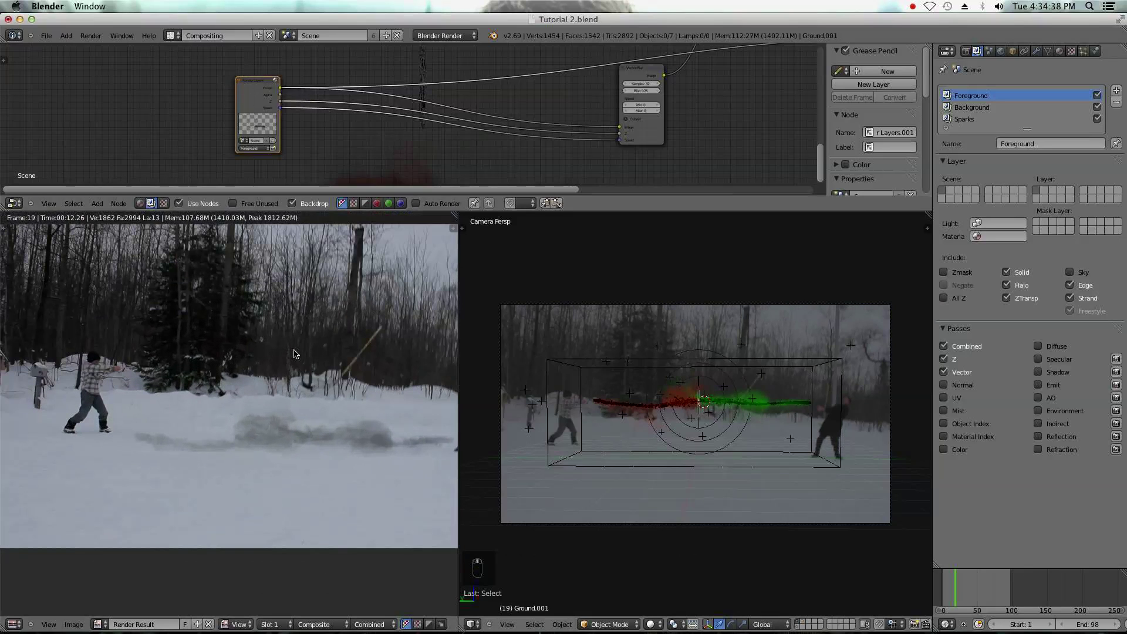
scroll(355, 171, "up", 1)
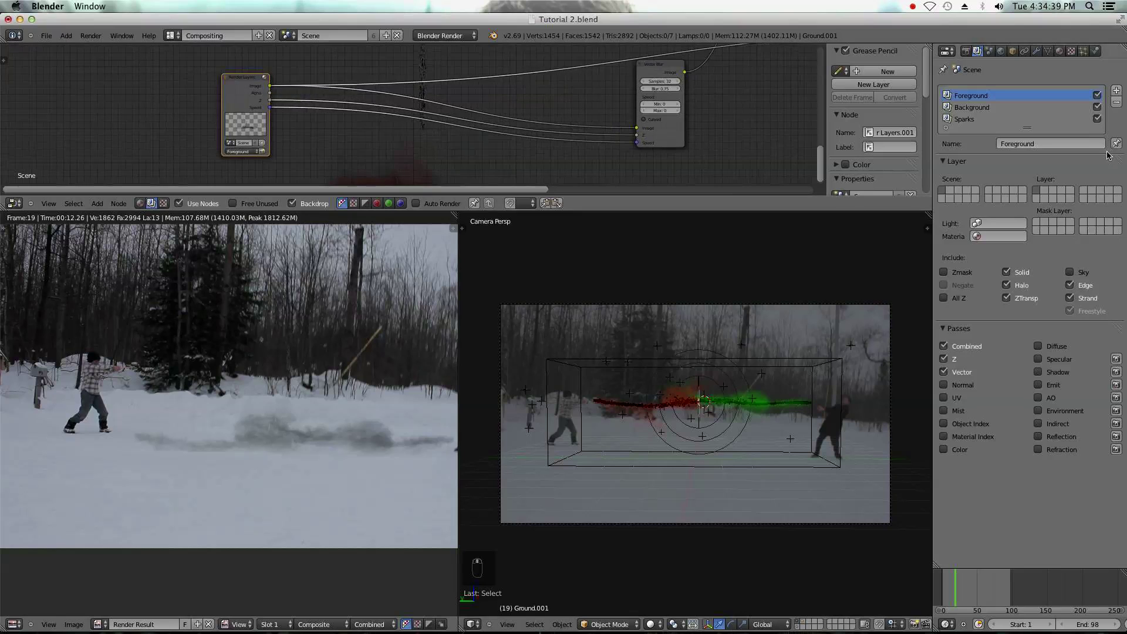
left_click(966, 51)
scroll(304, 400, "down", 2)
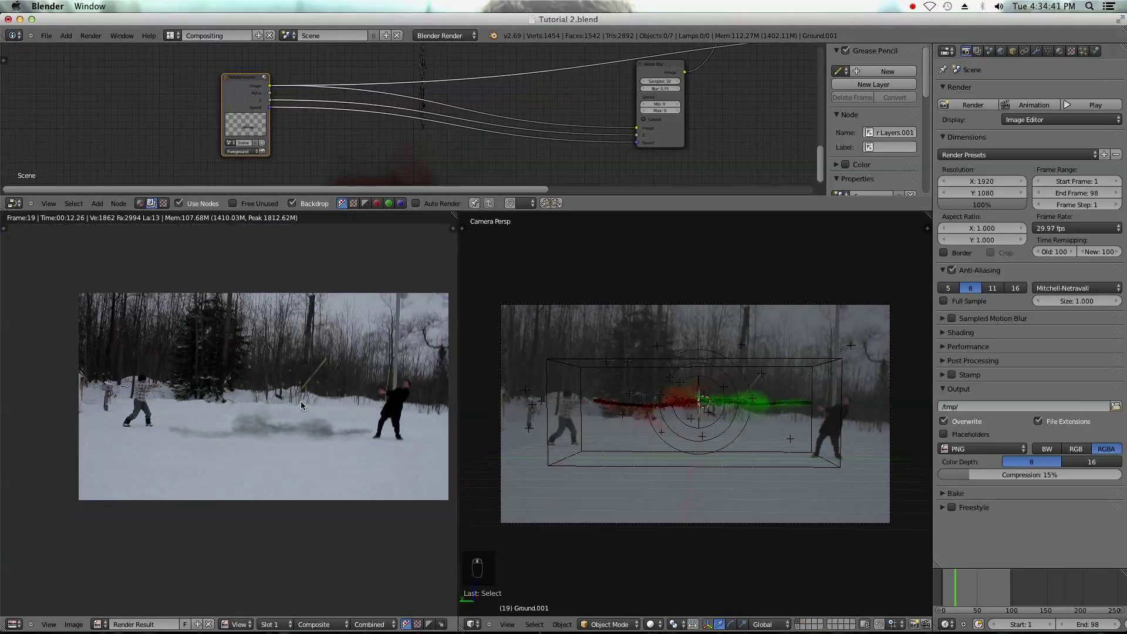
scroll(345, 159, "up", 1)
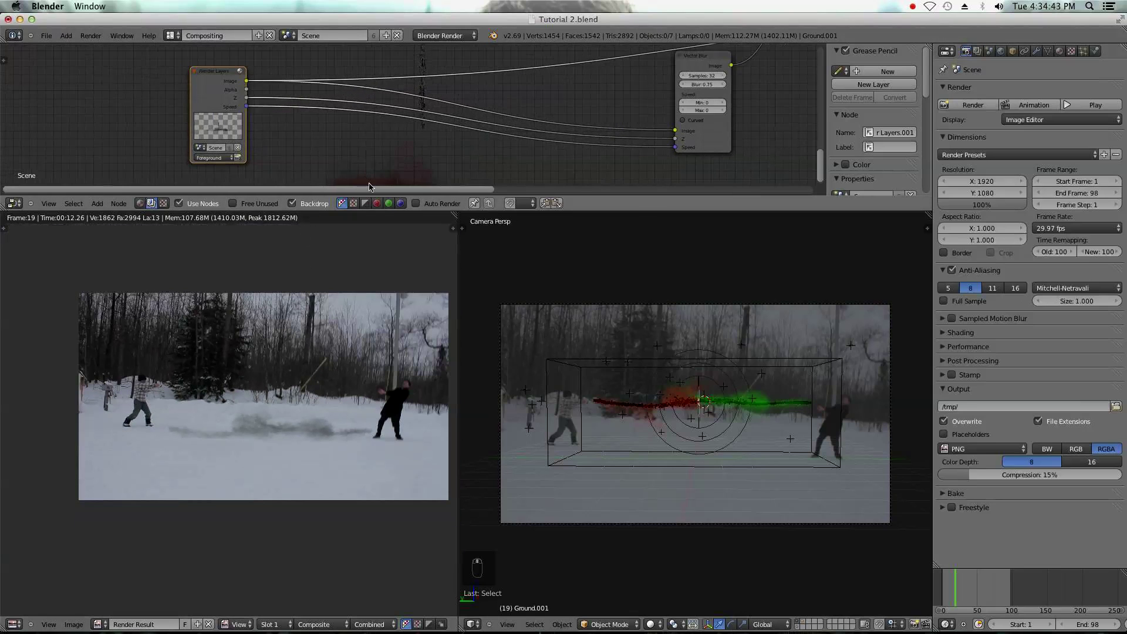
- Restore the node editor's height and delete the upper Foreground render layer node and the Composite node beside the footage nodes
left_click_drag(344, 317, 422, 207)
scroll(423, 146, "down", 1)
middle_click_drag(634, 141, 431, 141)
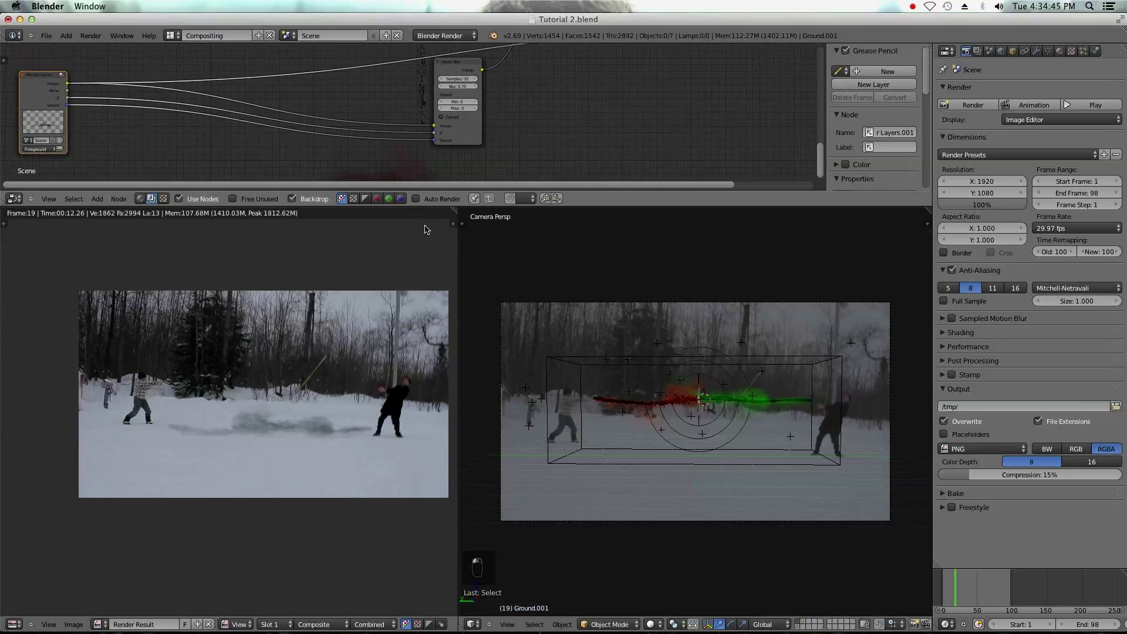
left_click_drag(434, 208, 437, 368)
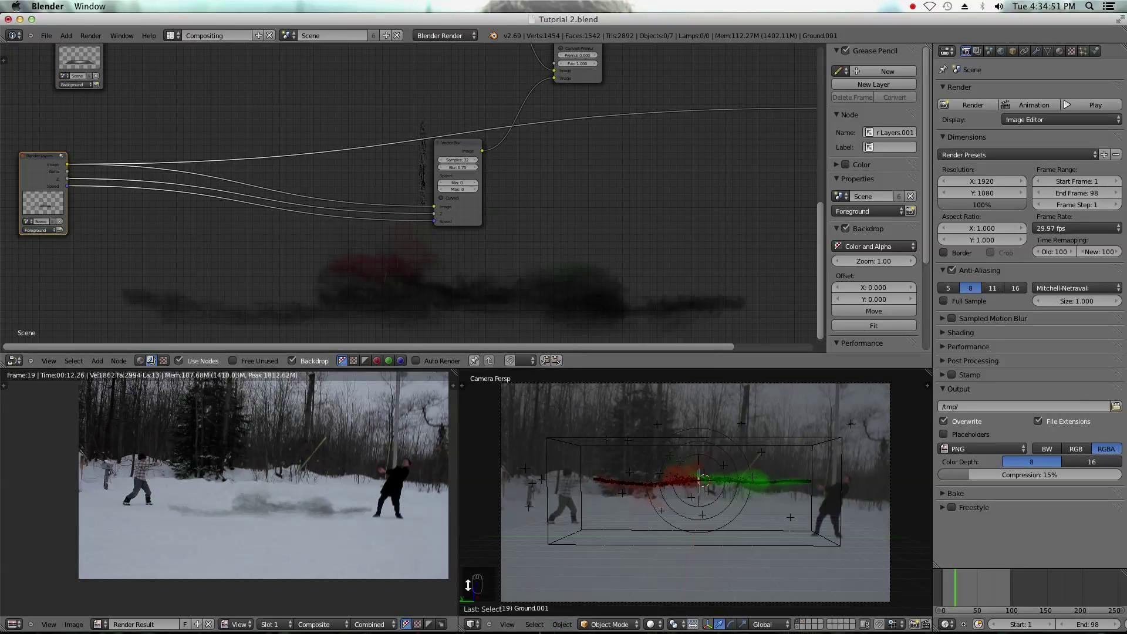
scroll(510, 188, "down", 1)
middle_click_drag(528, 171, 496, 171)
left_click_drag(467, 192, 480, 55)
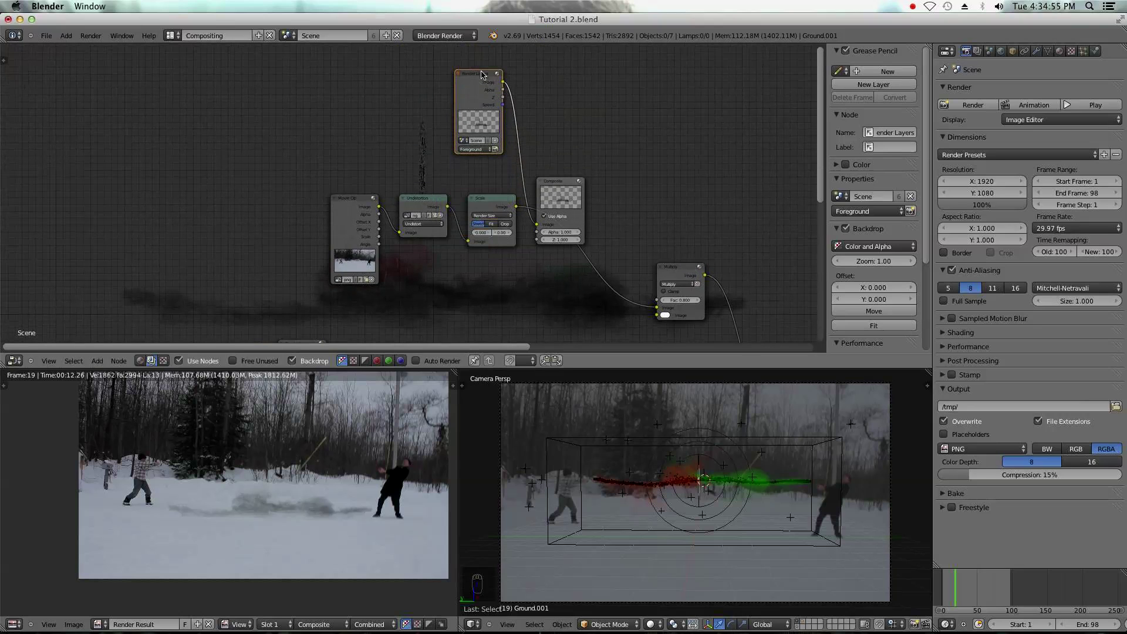
key("x")
left_click(549, 200)
key("x")
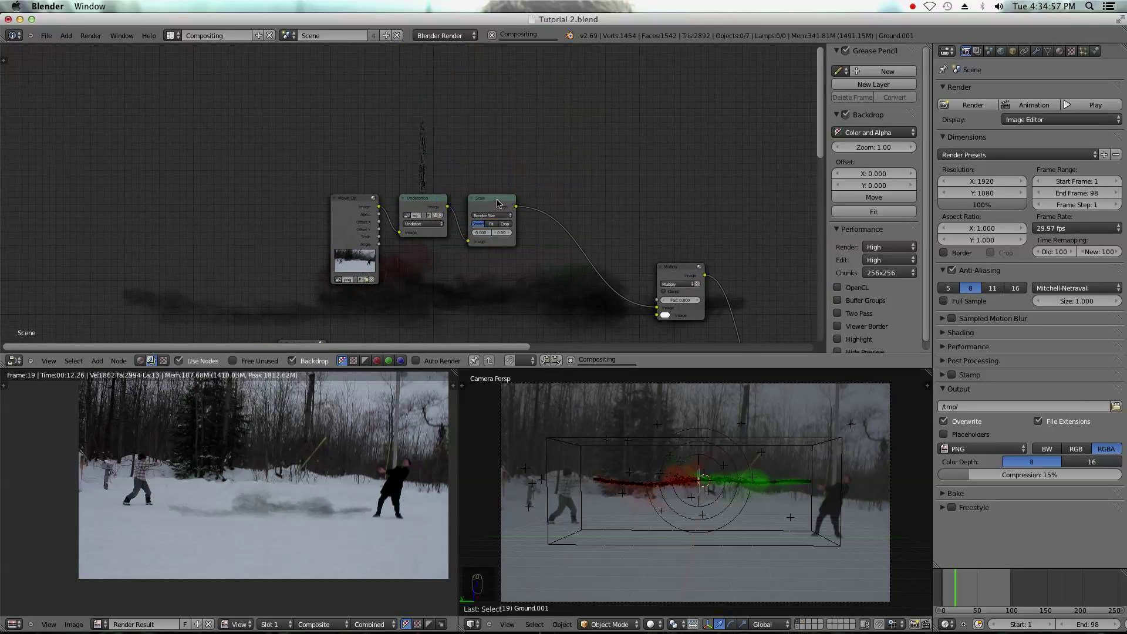
- Delete the Multiply node after previewing it, and link the Scale node's output directly to Alpha Over's first image input
left_click(502, 205, "ctrl+shift")
middle_click_drag(663, 252, 538, 150)
left_click(552, 169, "ctrl+shift")
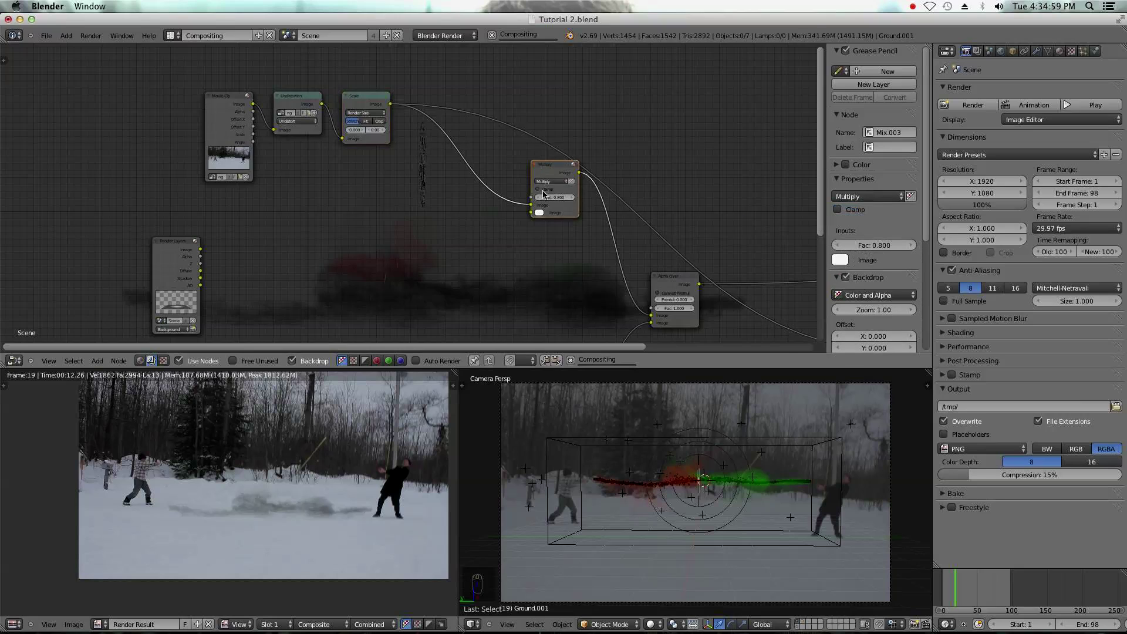
key("x")
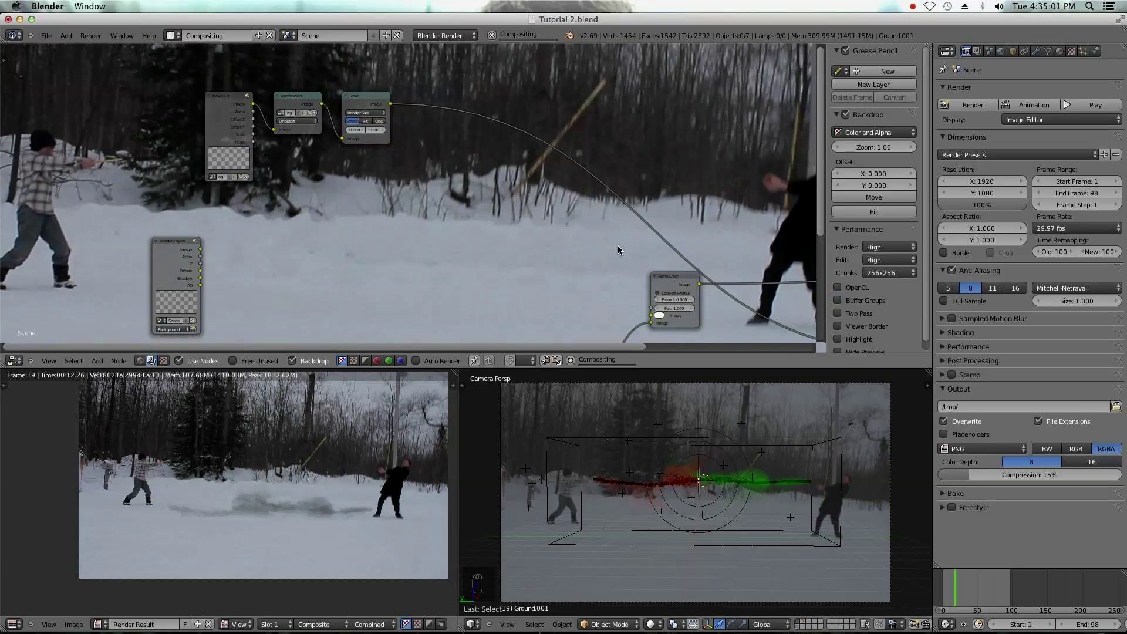
left_click_drag(392, 104, 651, 315)
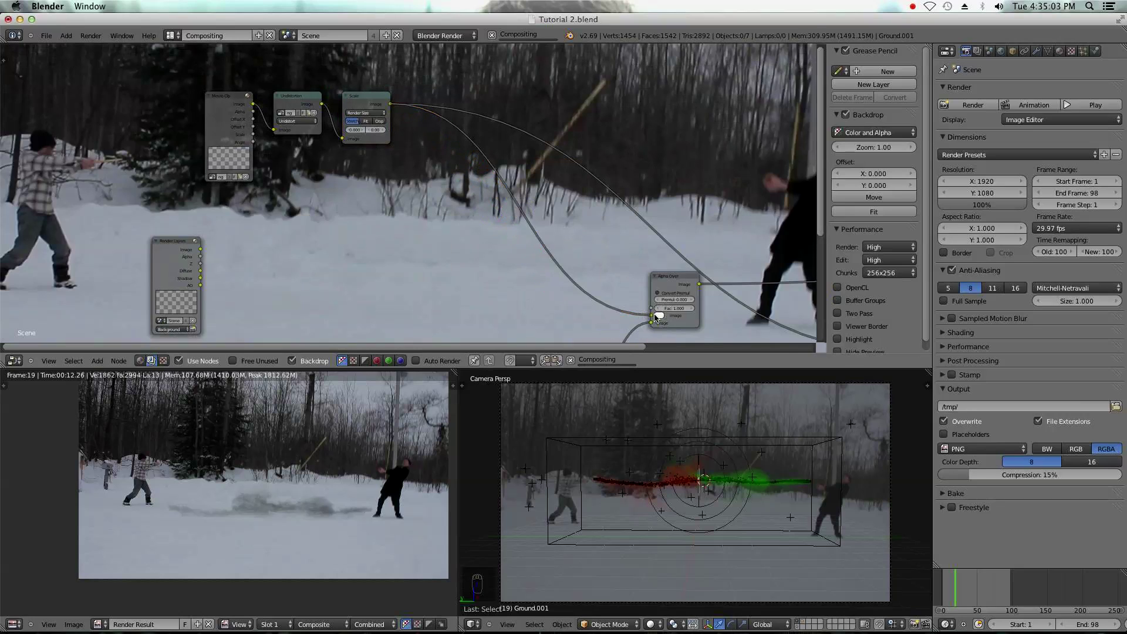
- Preview the Alpha Over, Vector Blur and Foreground render layer outputs in the backdrop
right_click(672, 276)
middle_click_drag(672, 277, 587, 110)
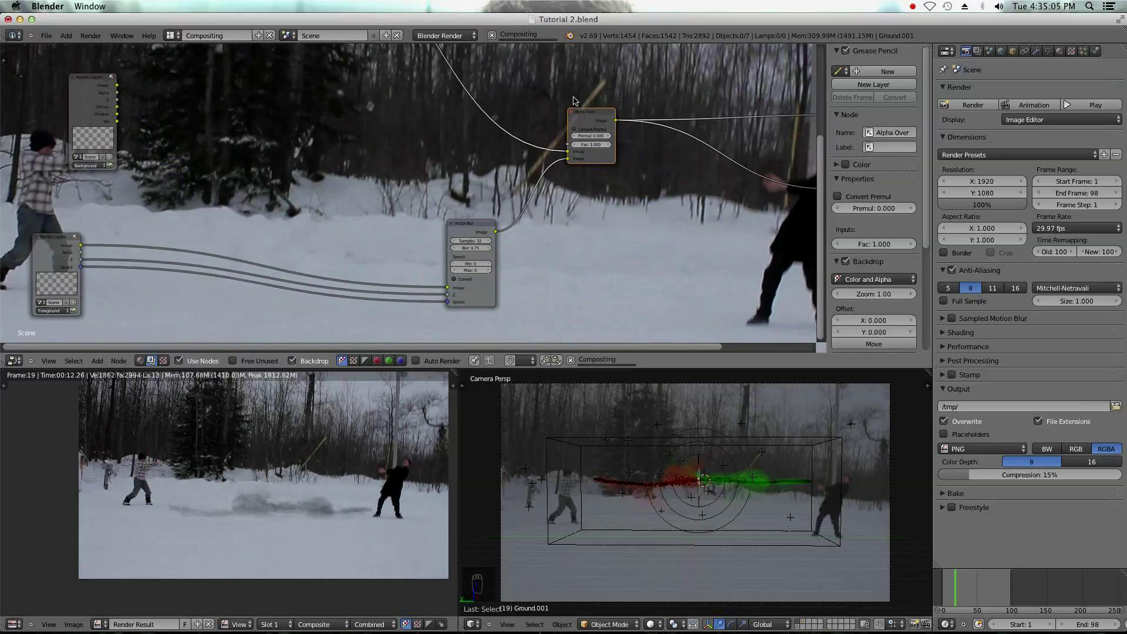
middle_click_drag(480, 227, 562, 195)
right_click(565, 196)
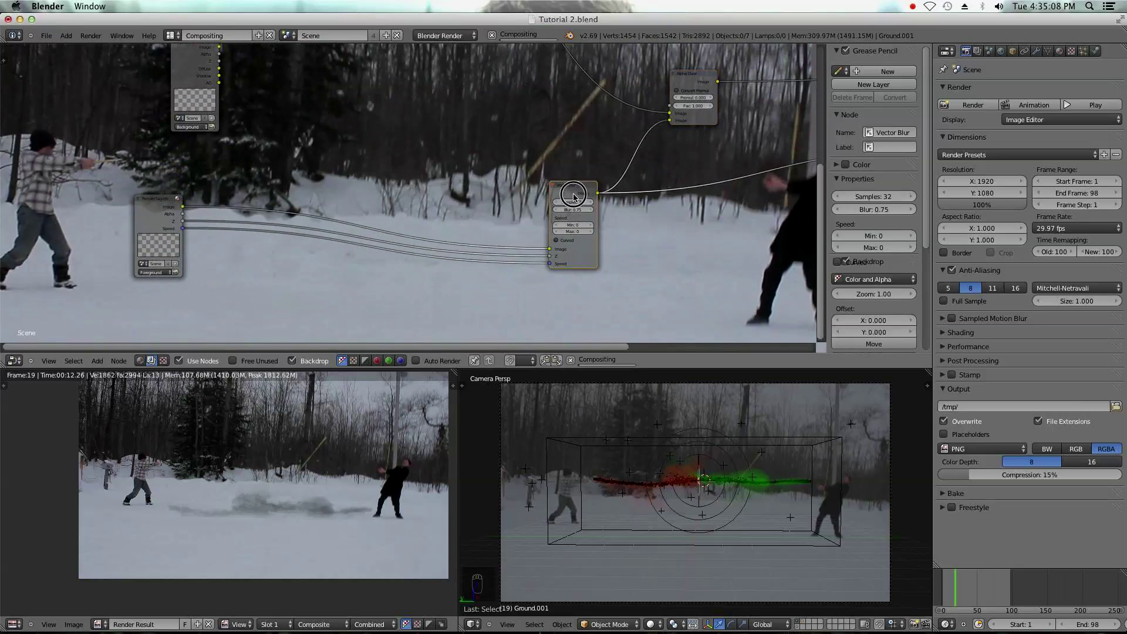
left_click(175, 211, "ctrl+shift")
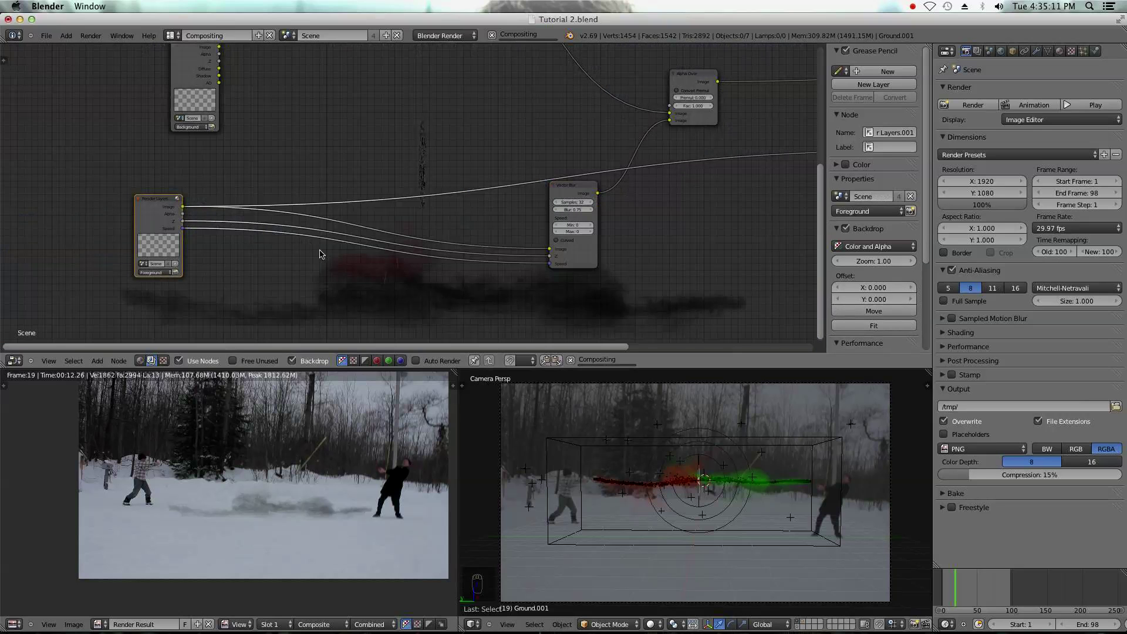
middle_click_drag(335, 275, 408, 199)
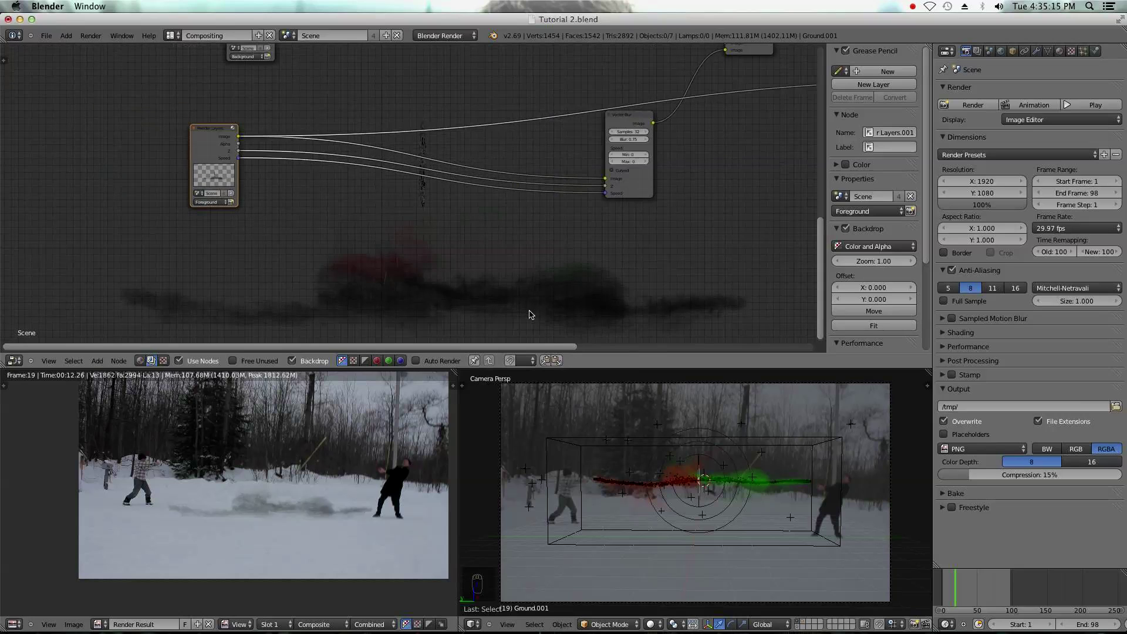
- In the Default layout, select the thin vertical sphere where the two beams meet, and save the file
scroll(704, 491, "up", 2)
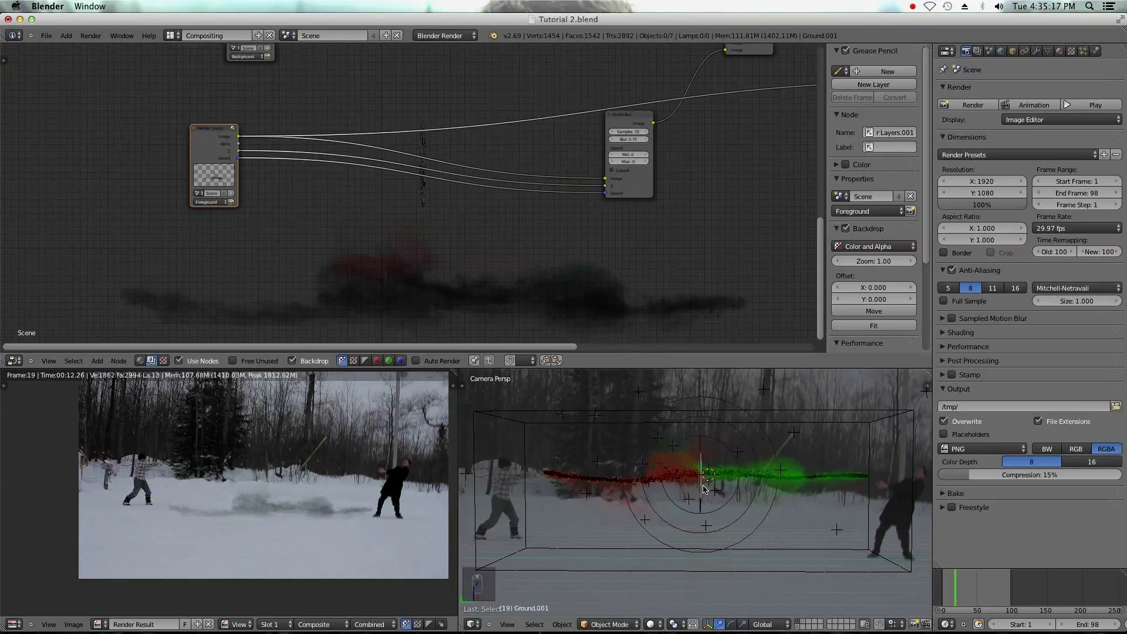
right_click(704, 489)
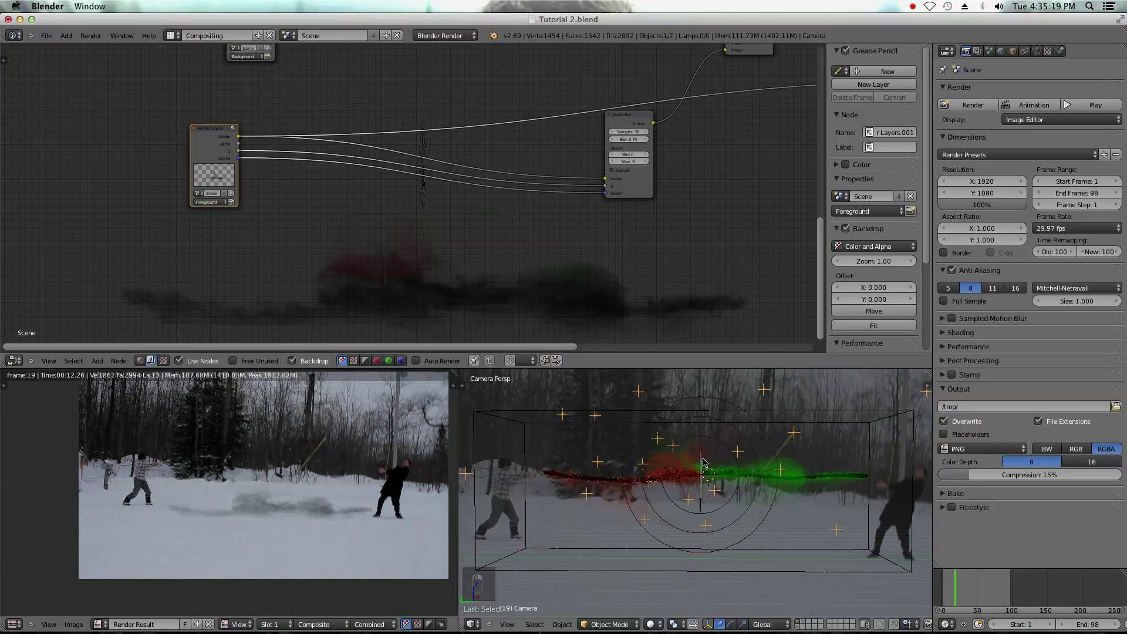
right_click(704, 463)
right_click(703, 463)
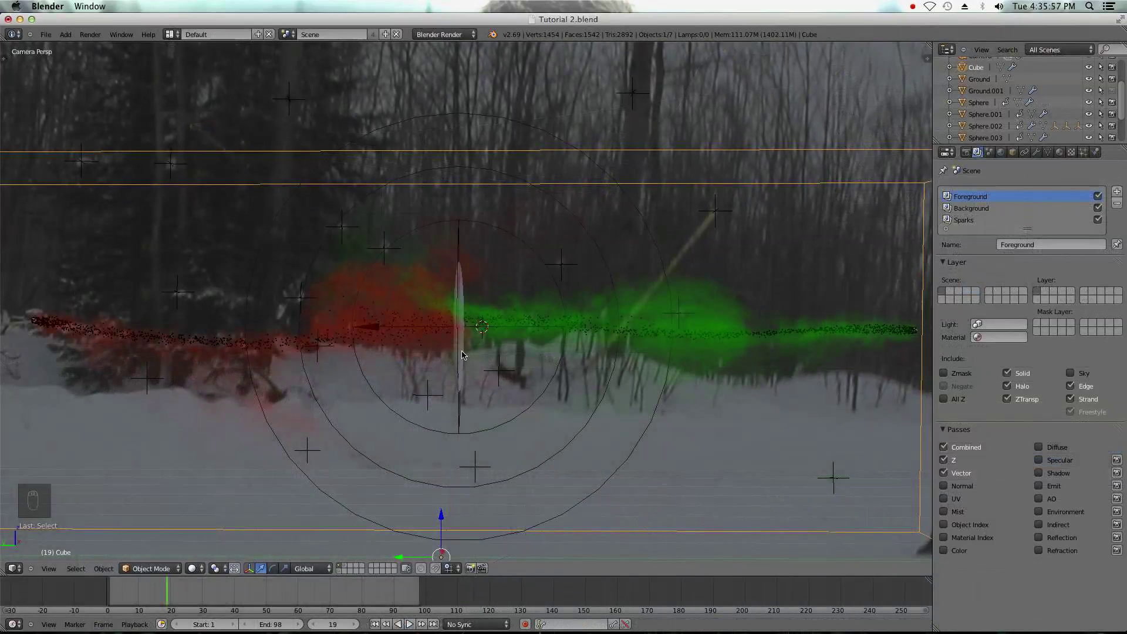
right_click(462, 355)
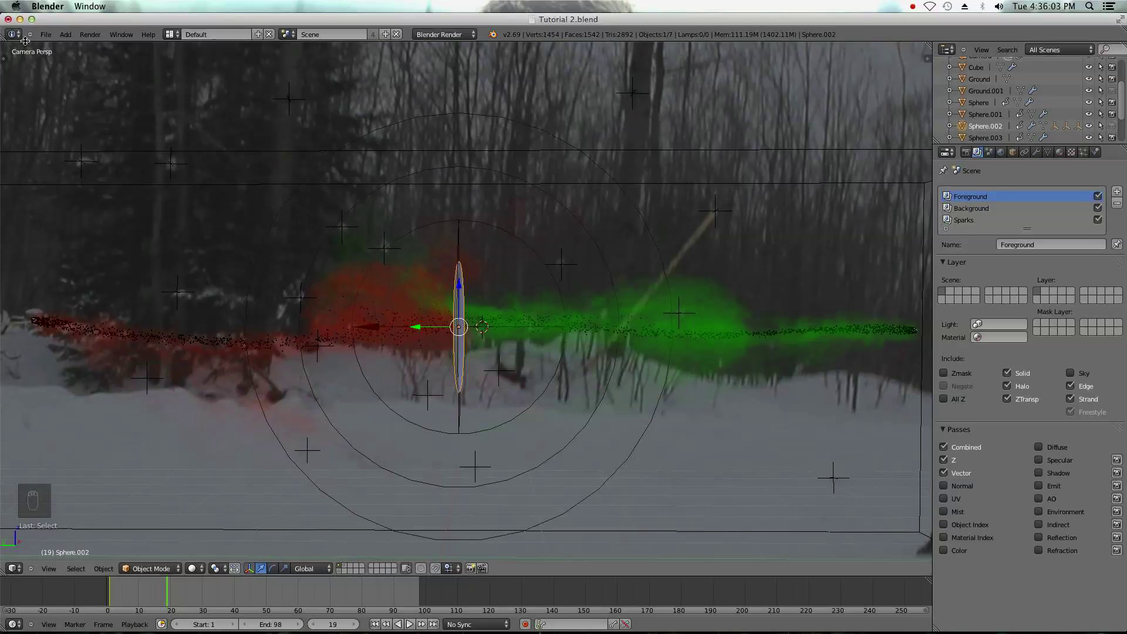
left_click(47, 35)
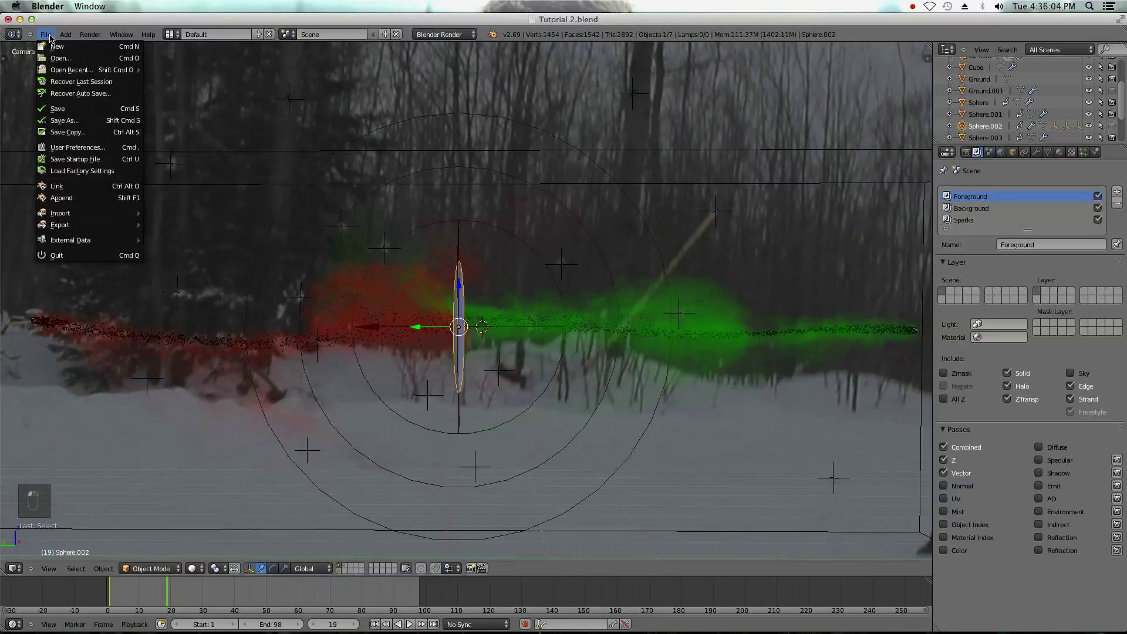
left_click(75, 109)
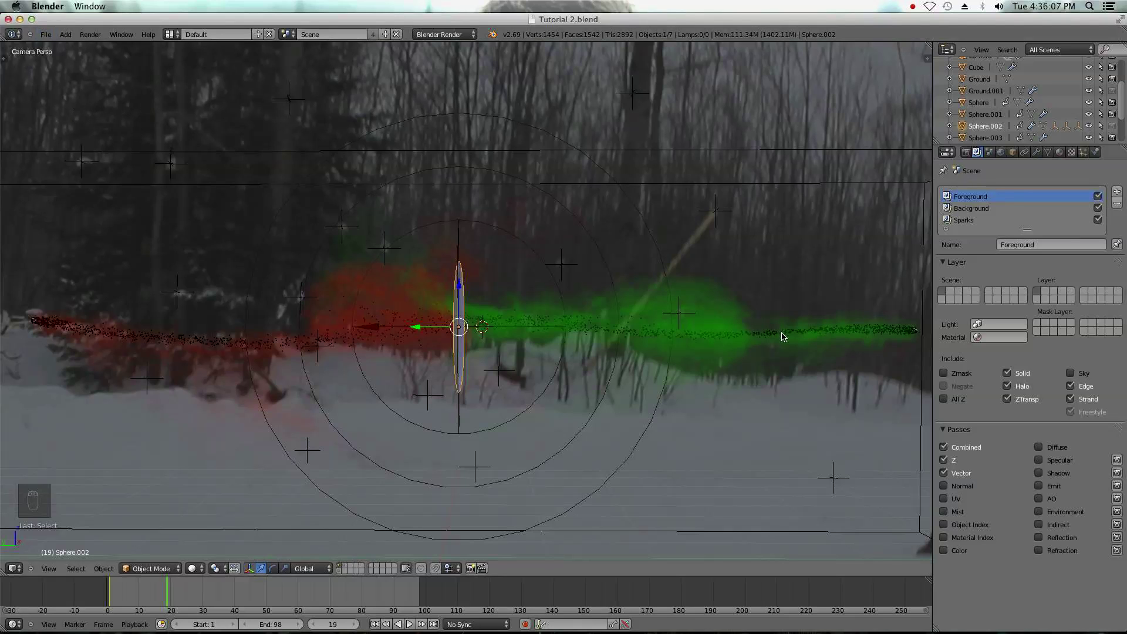
- Select the large box around the beams, leave the camera view and also show the layers holding the lamps and ground plane
right_click(816, 209)
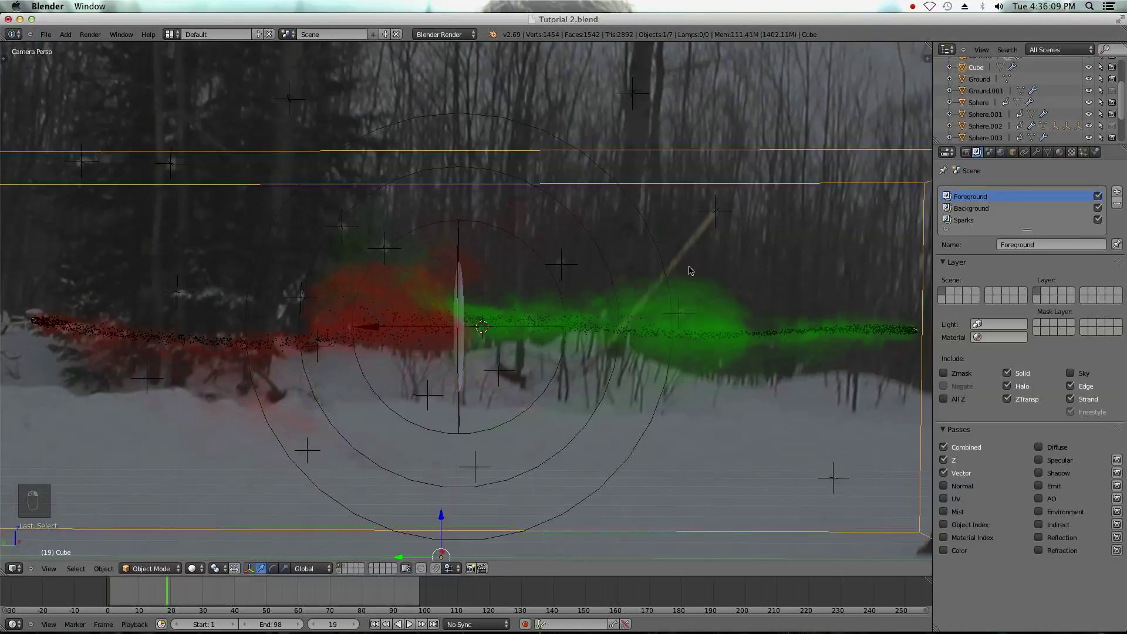
scroll(691, 270, "down", 3)
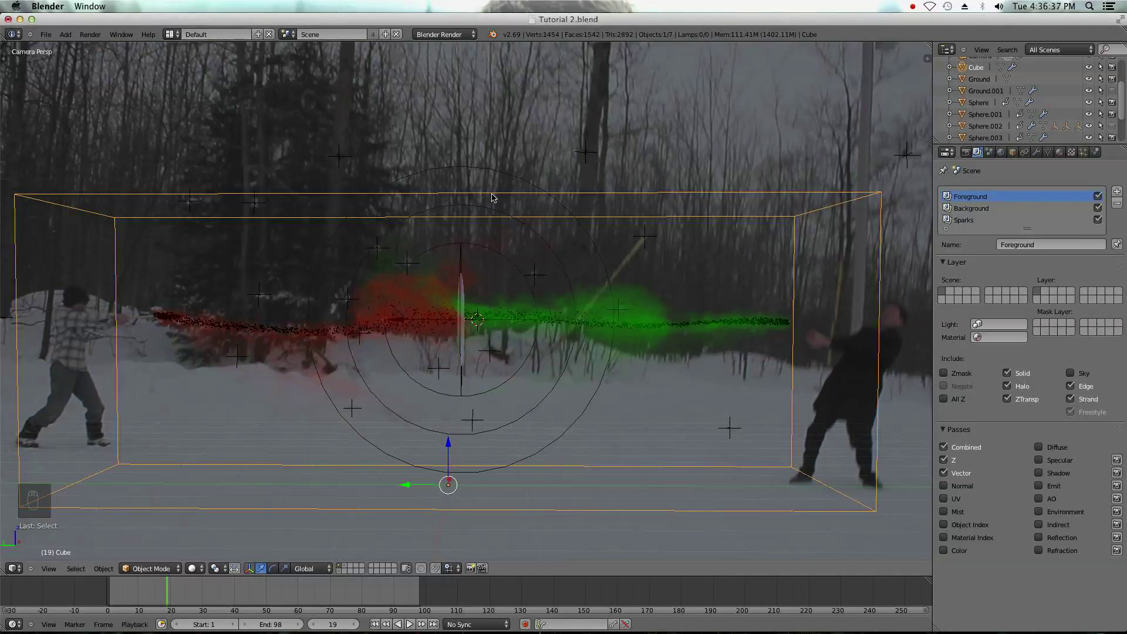
scroll(486, 204, "down", 2)
key("KP_0")
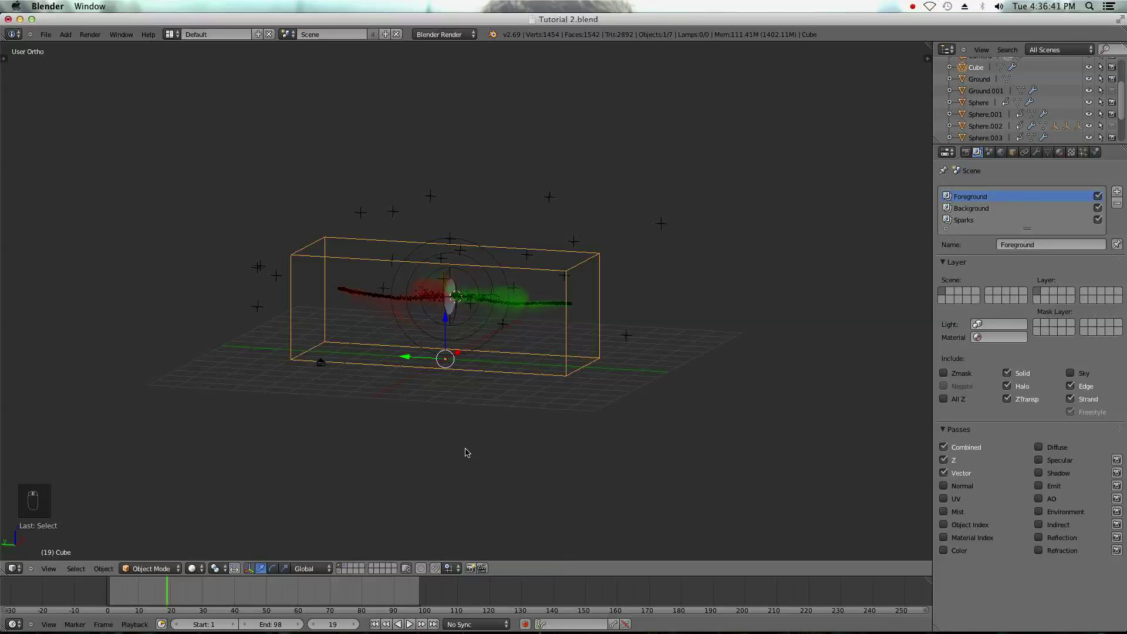
left_click(343, 572, "shift")
left_click(341, 572, "shift")
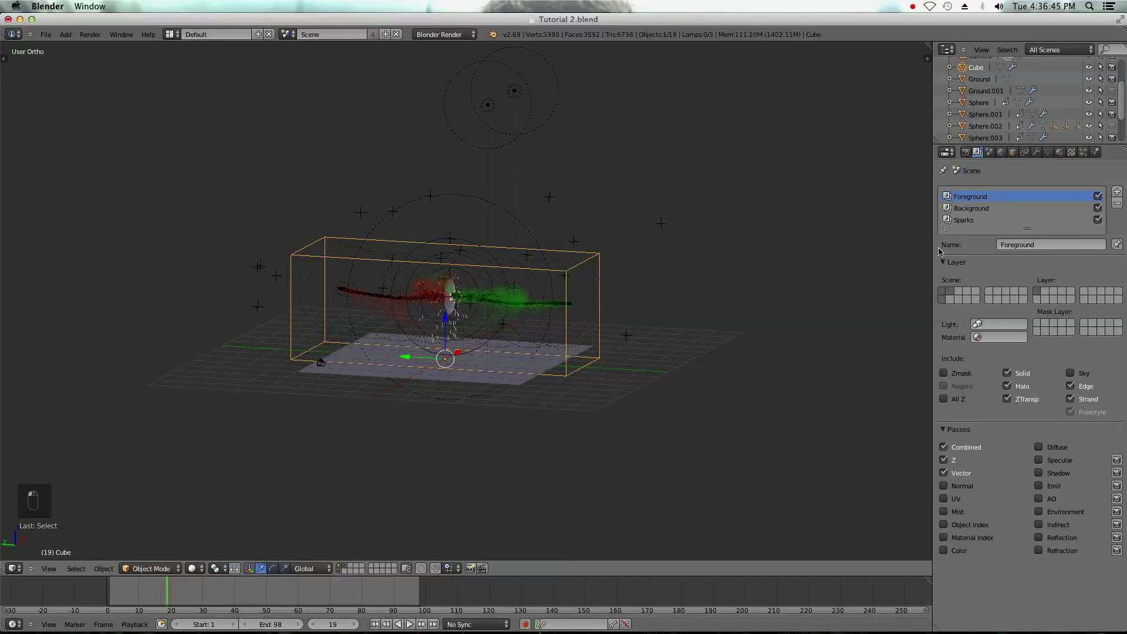
- Set the box's volume material preview to the cube shape and open its Emission value for editing
left_click(1062, 152)
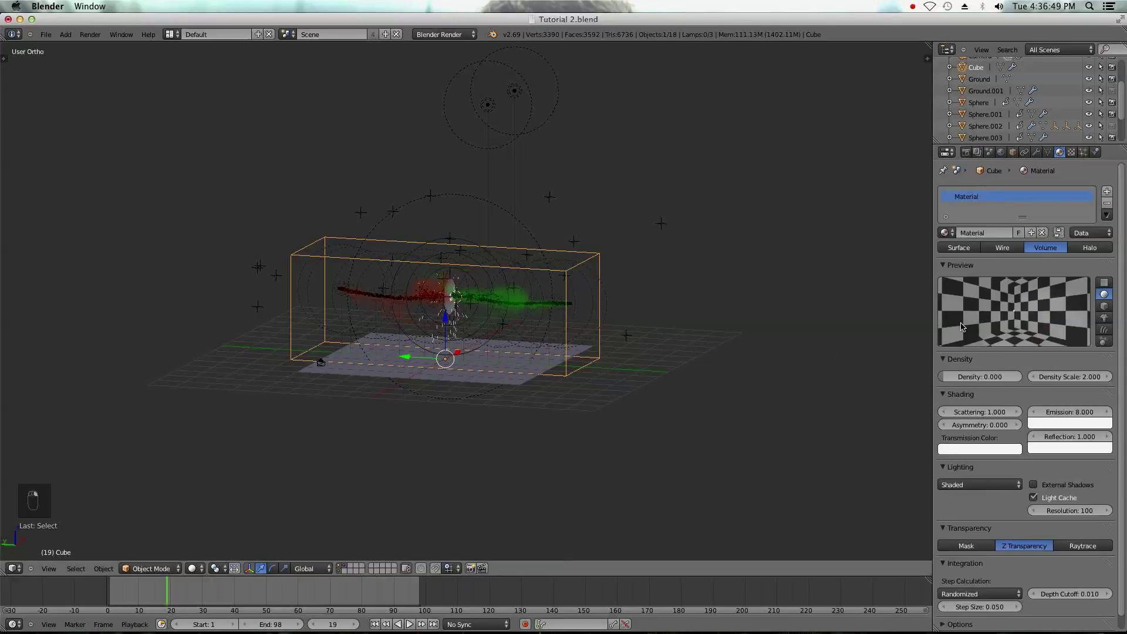
left_click(1104, 307)
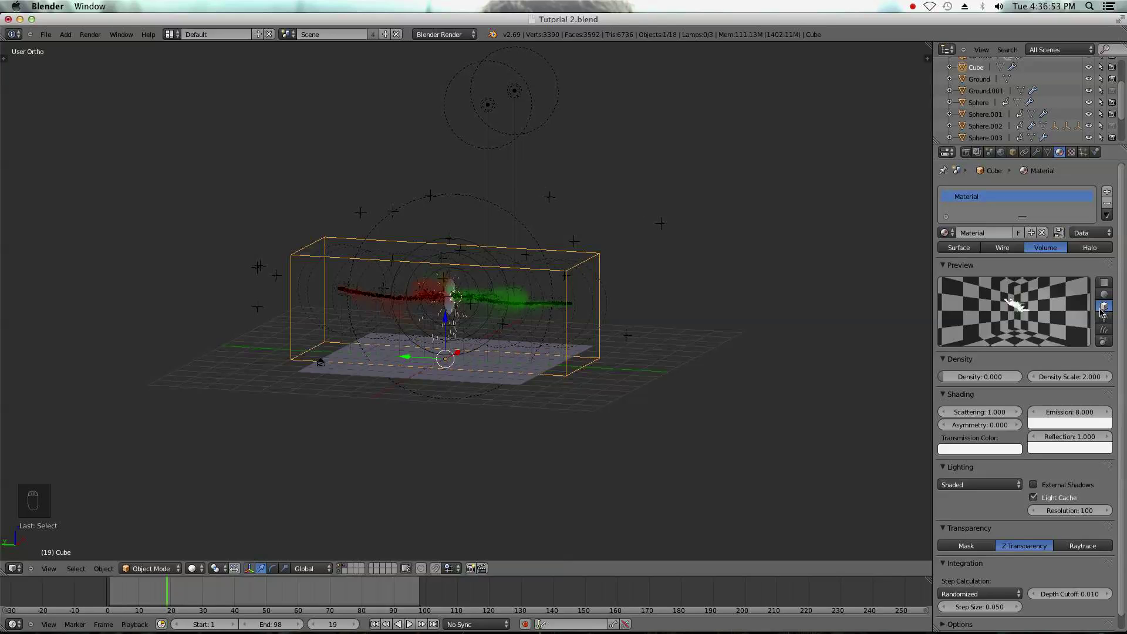
left_click(1072, 152)
left_click(1060, 153)
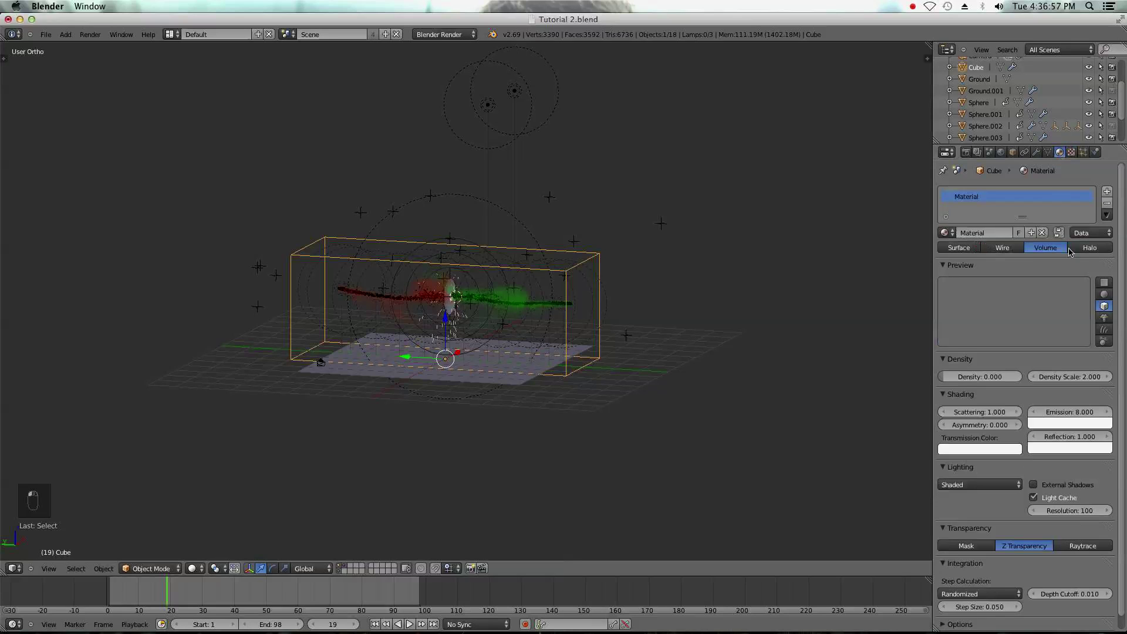
left_click(1070, 412)
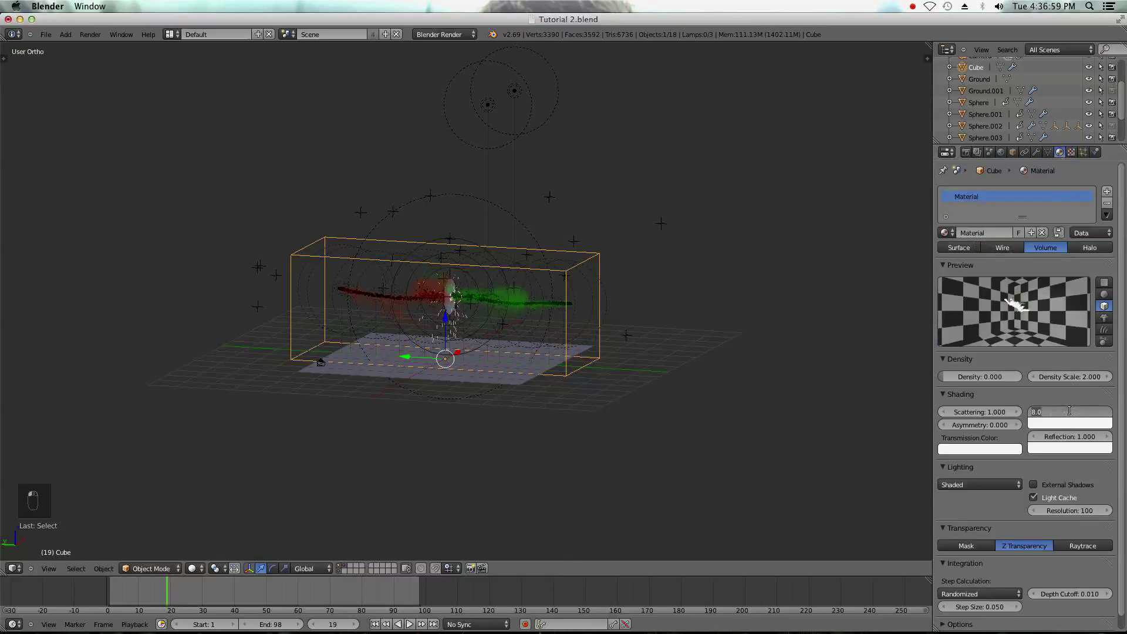
- Set the smoke material's emission to 2 and move the voxel texture ramp's transparent black stop to about 0.916
type("2")
key("Return")
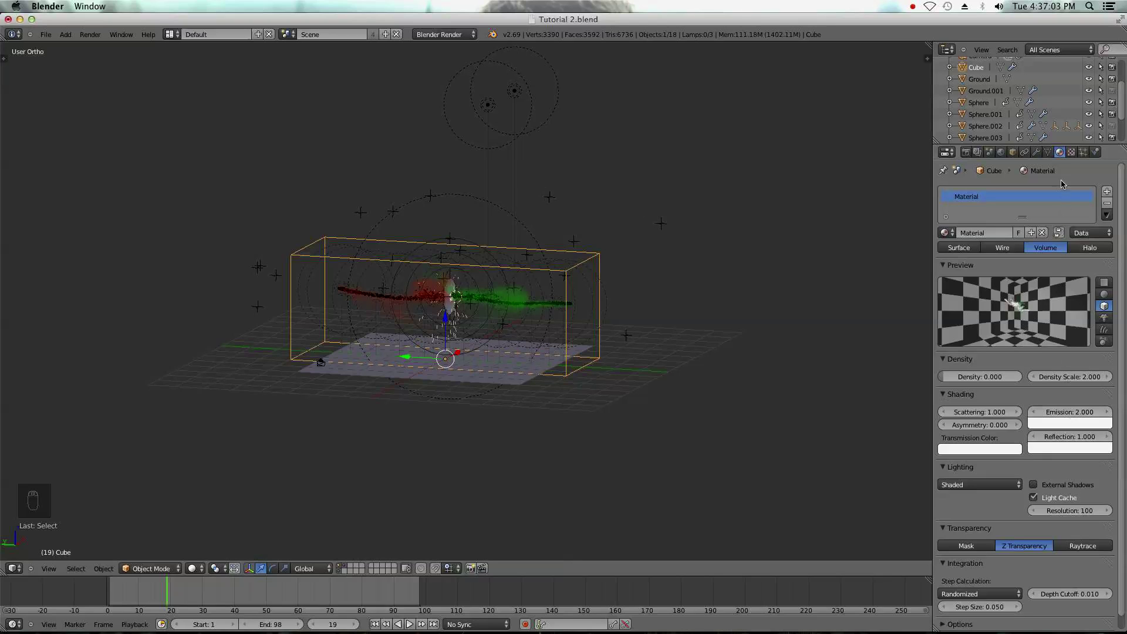
left_click(1071, 152)
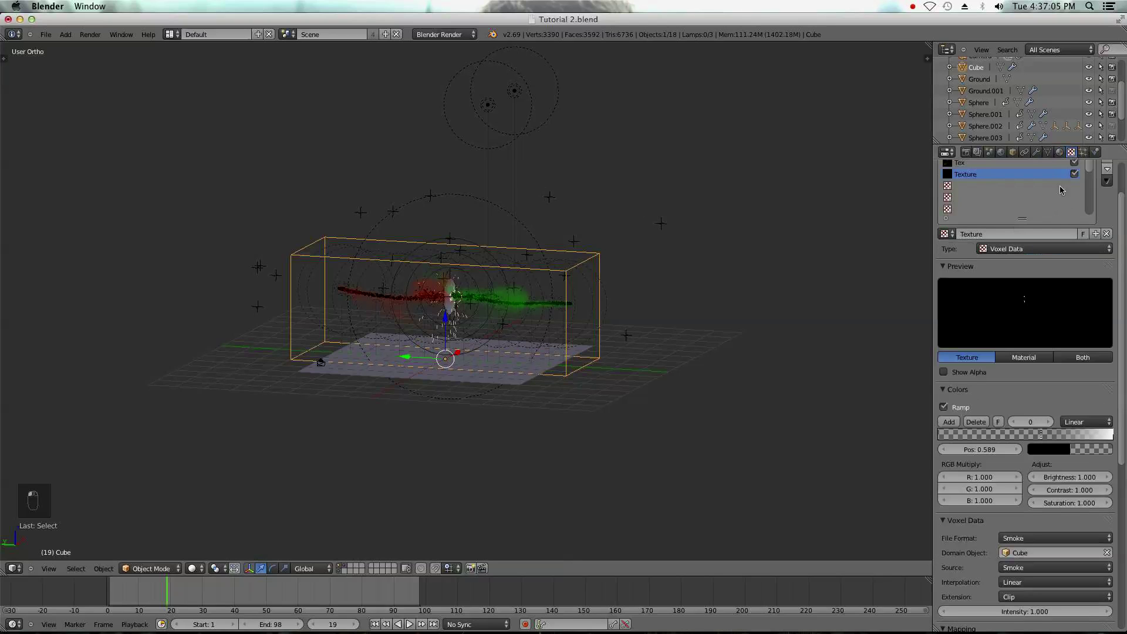
left_click_drag(1042, 435, 1103, 435)
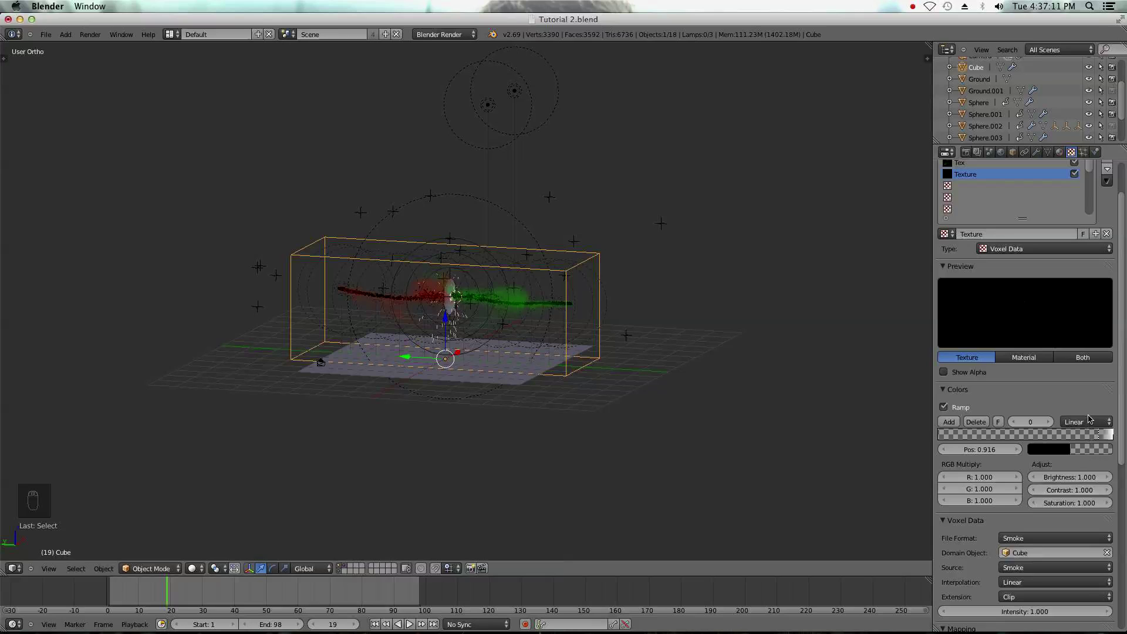
scroll(1084, 424, "up", 2)
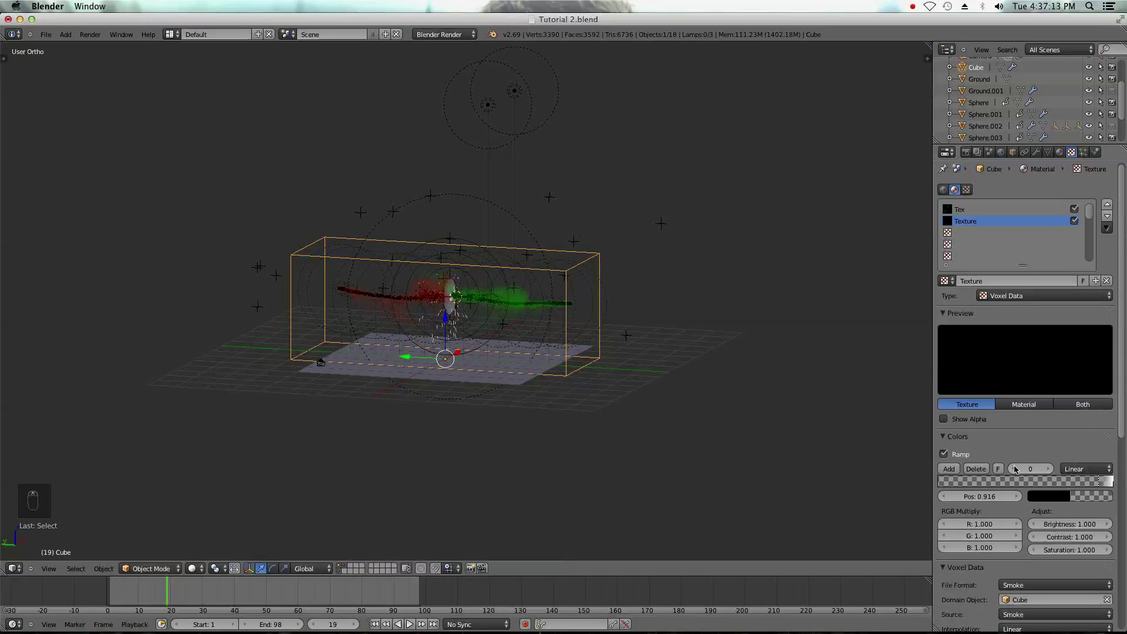
- Render frame 19, examine the smoke against the snowy footage, and return to the 3D scene
key("F12")
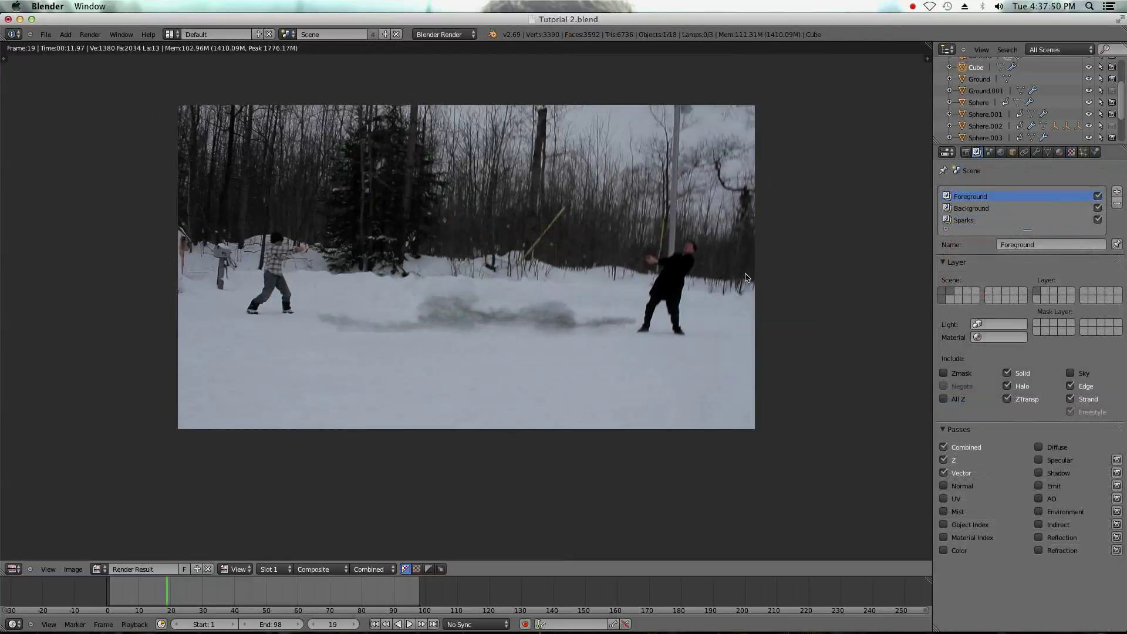
scroll(628, 315, "up", 2)
scroll(422, 308, "down", 2)
key("Escape")
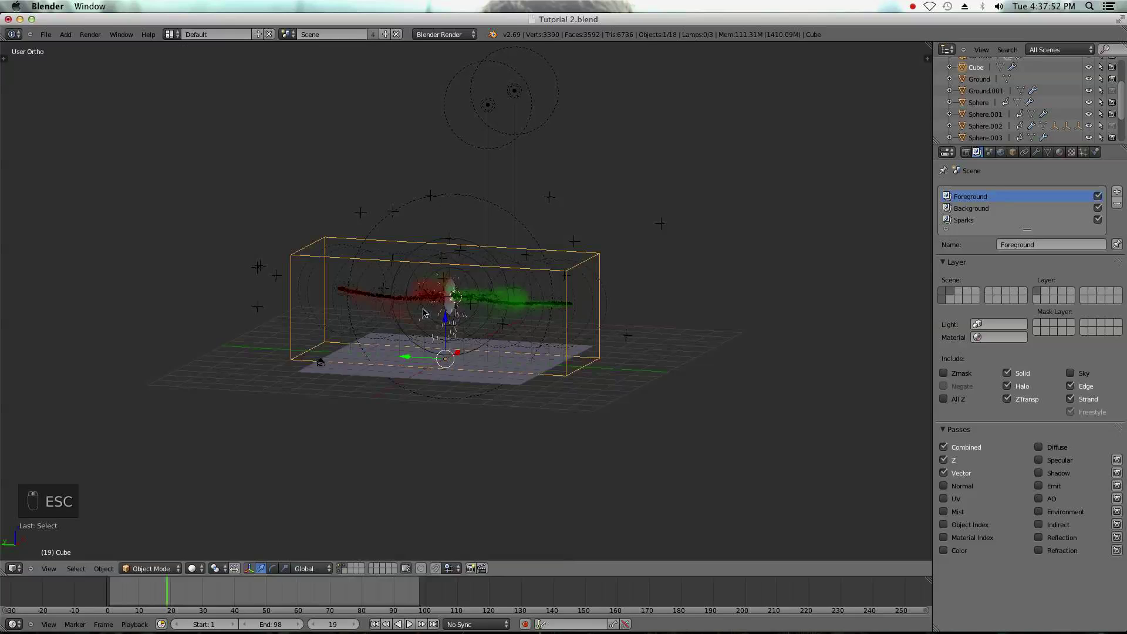
- Examine the smoke domain and the lamps above it from different angles and through the camera
scroll(504, 329, "up", 3)
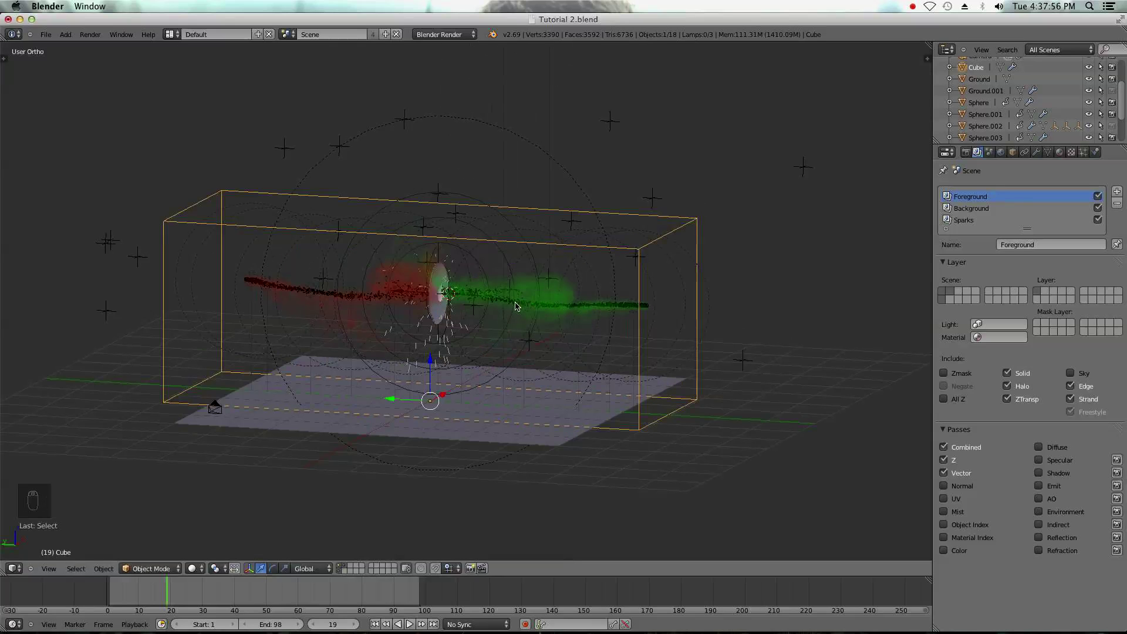
key("KP_1")
key("KP_0")
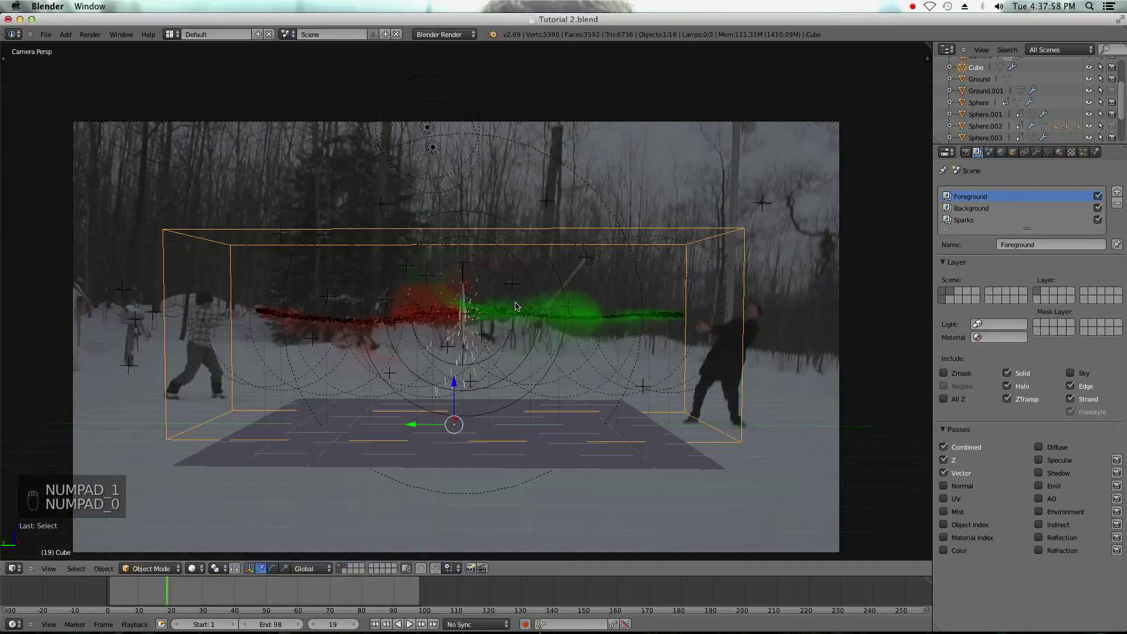
key("KP_0")
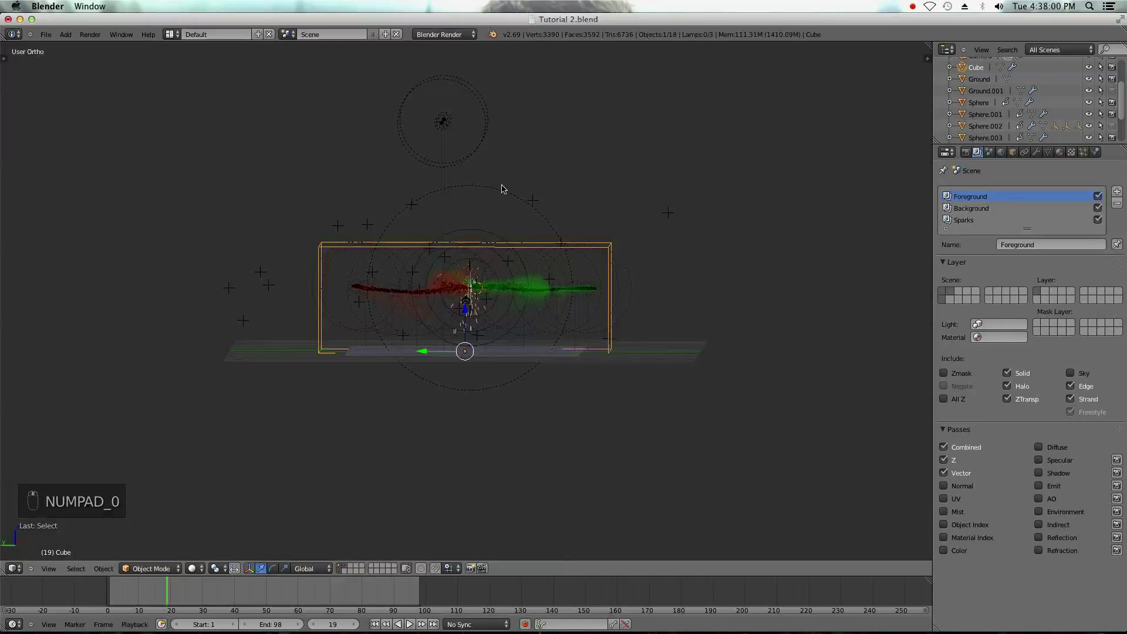
middle_click_drag(504, 205, 397, 217)
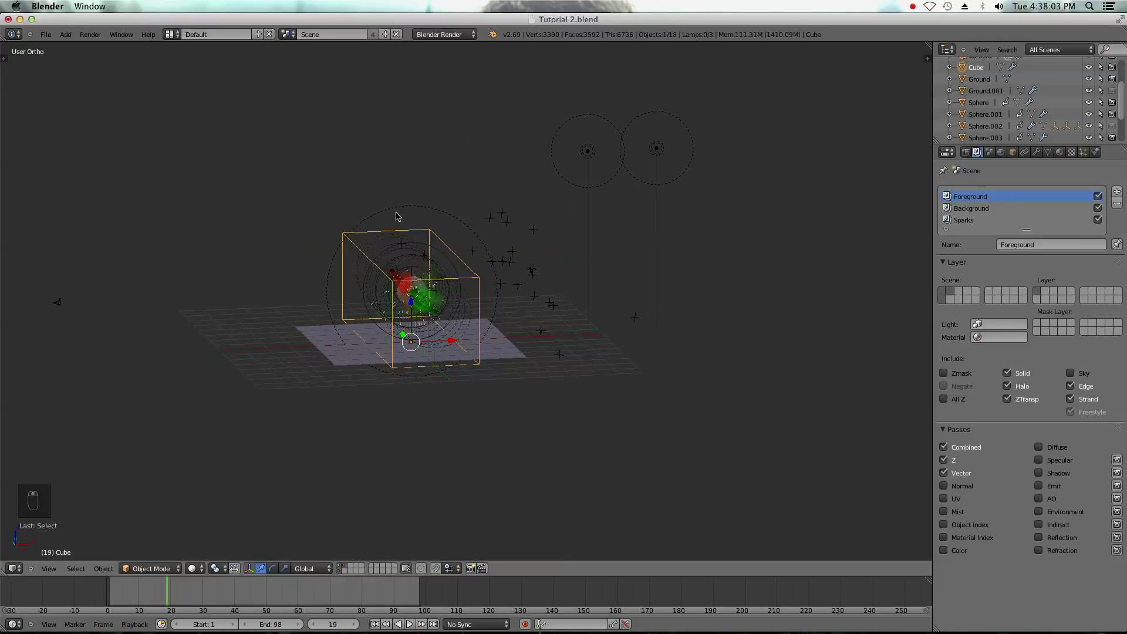
right_click(601, 161)
right_click(657, 147)
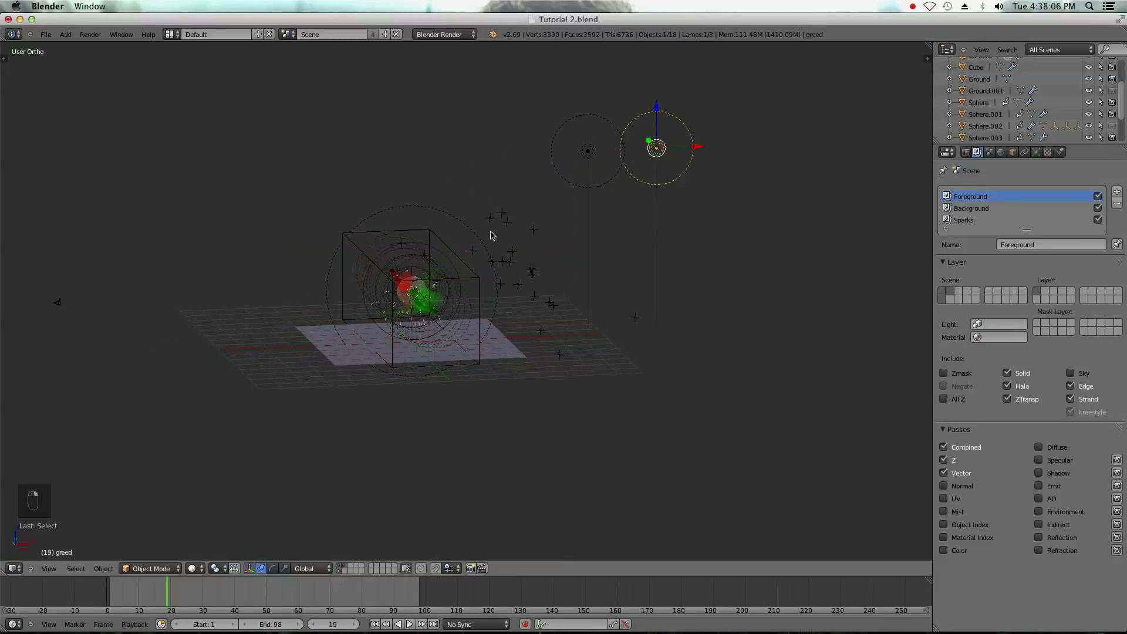
key("KP_1")
key("KP_0")
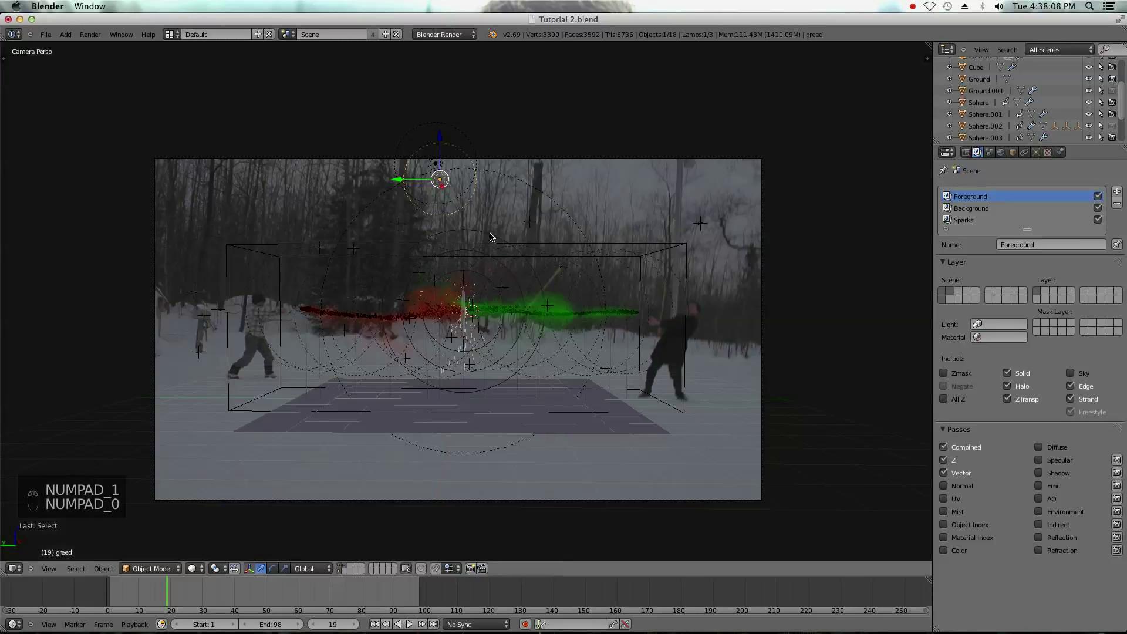
scroll(521, 269, "up", 2)
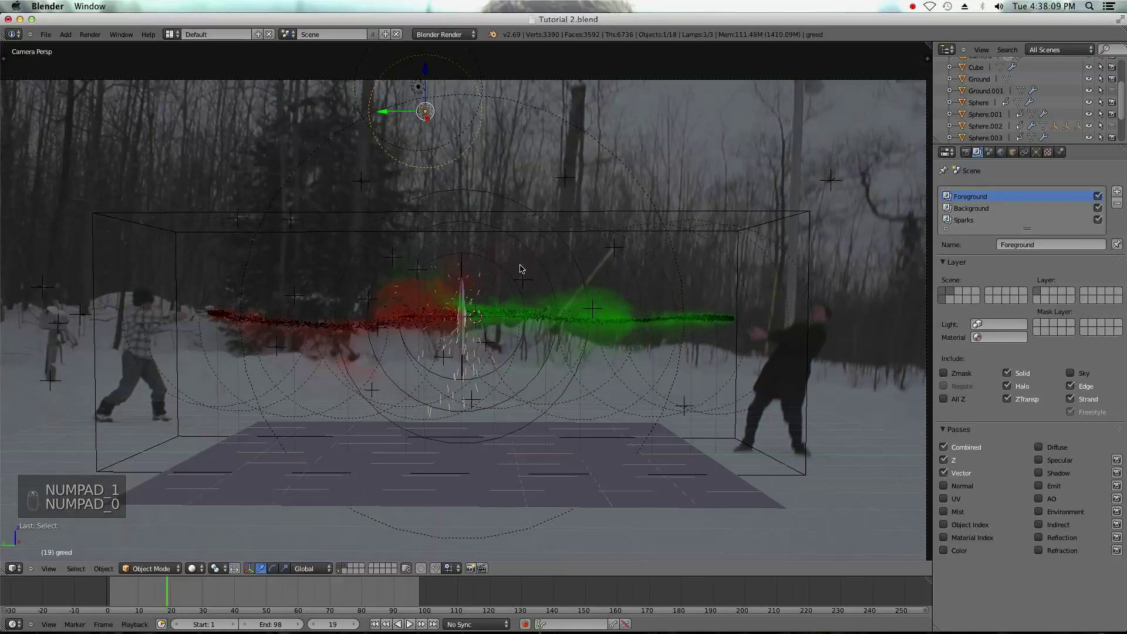
- Free the smoke bake of the domain cube and return to frame 1
right_click(773, 208)
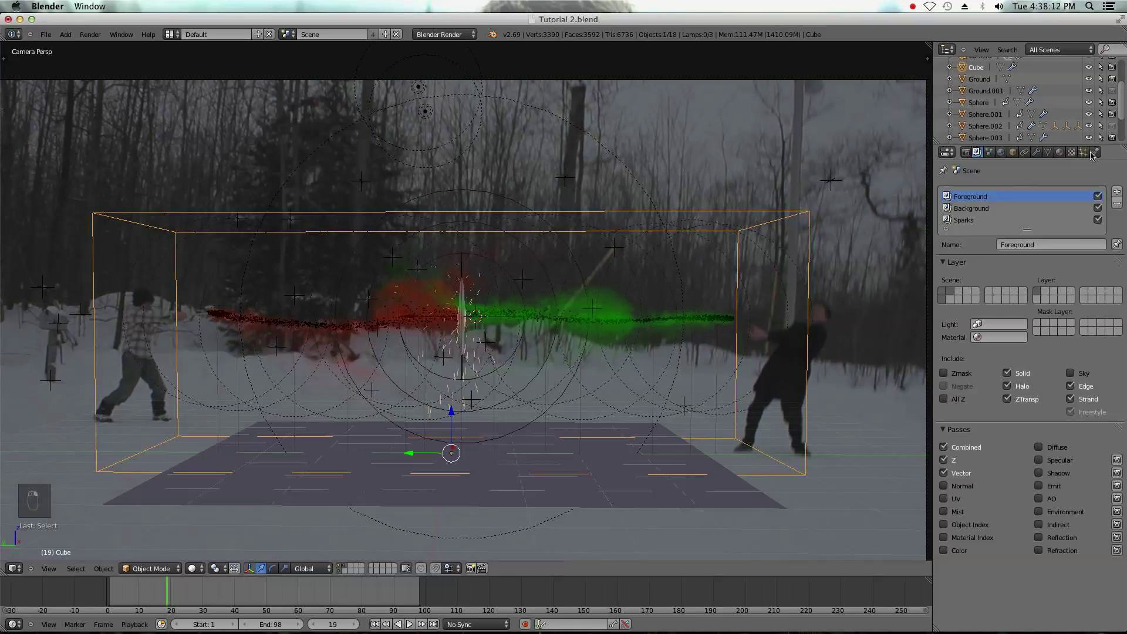
left_click(1096, 152)
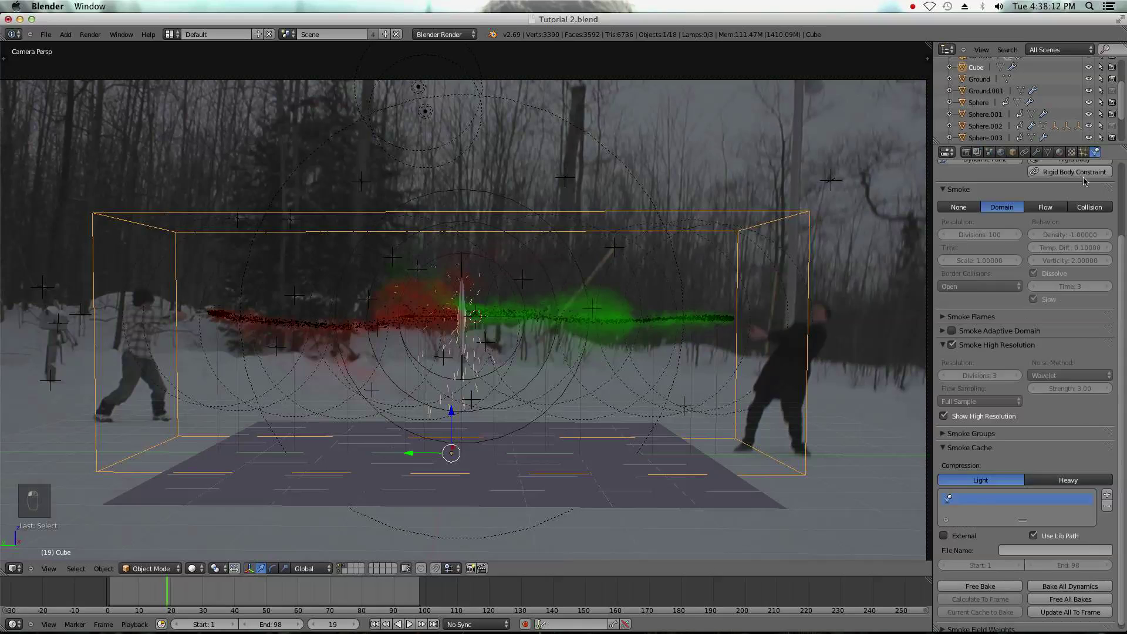
left_click(981, 586)
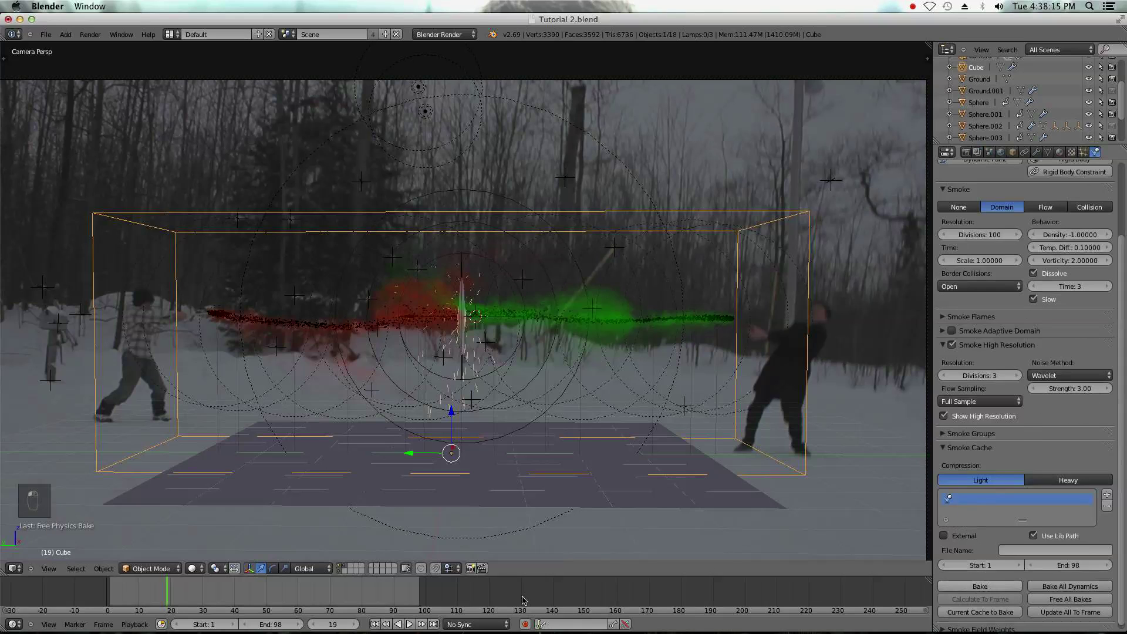
left_click(375, 624)
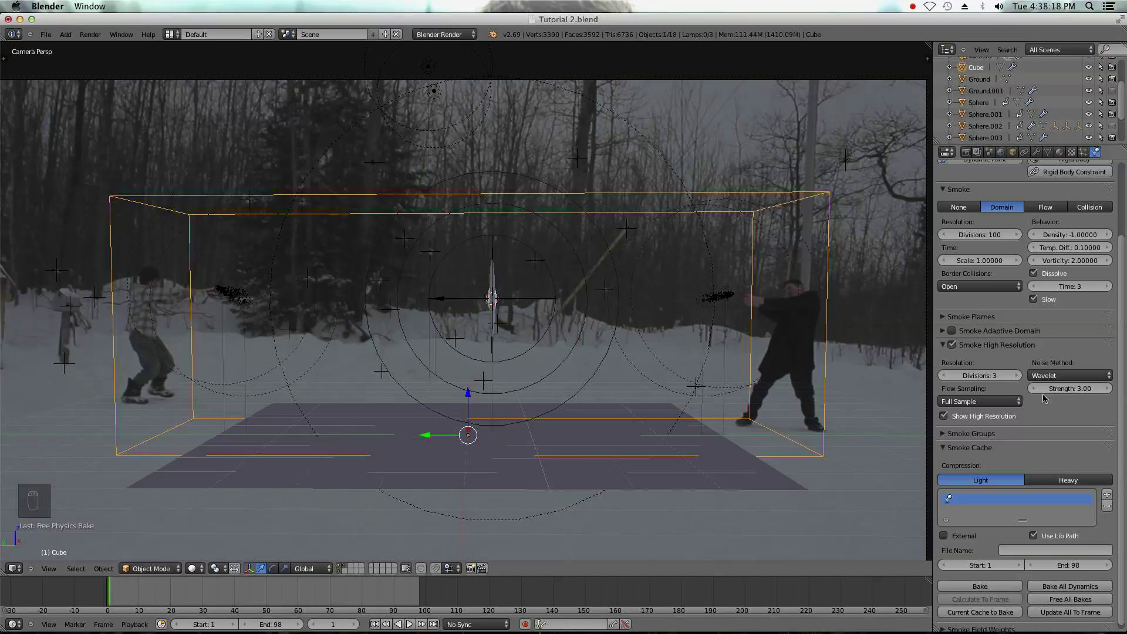
- Set the smoke domain's resolution to 80 divisions and its high-resolution divisions to 2, and save the file
left_click(943, 375)
scroll(975, 389, "up", 4)
left_click(983, 320)
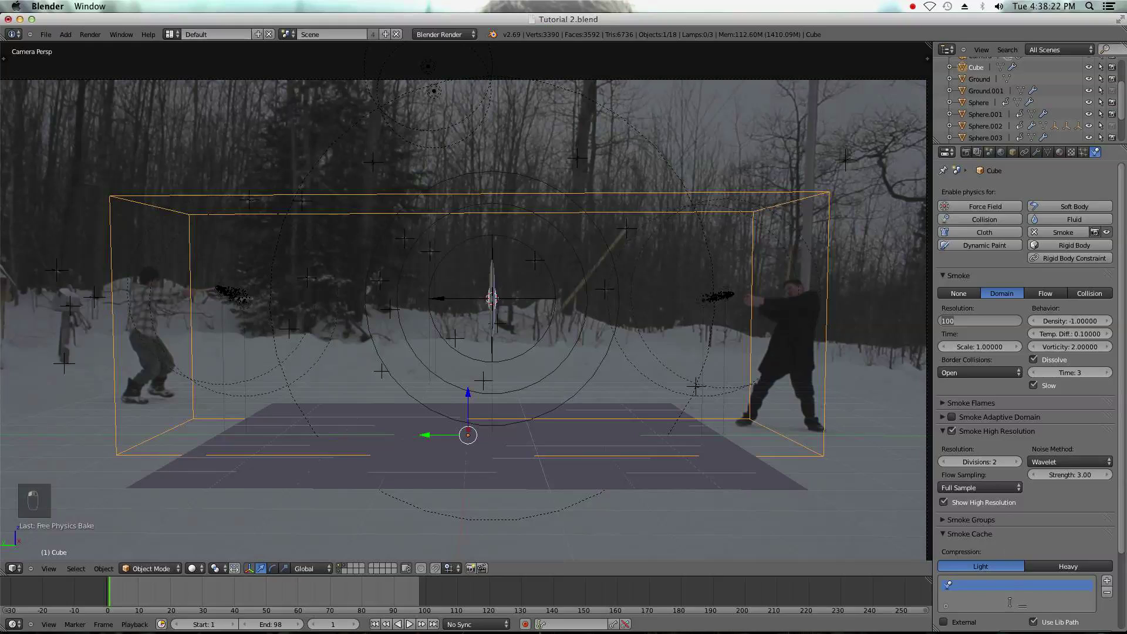
type("80")
key("Return")
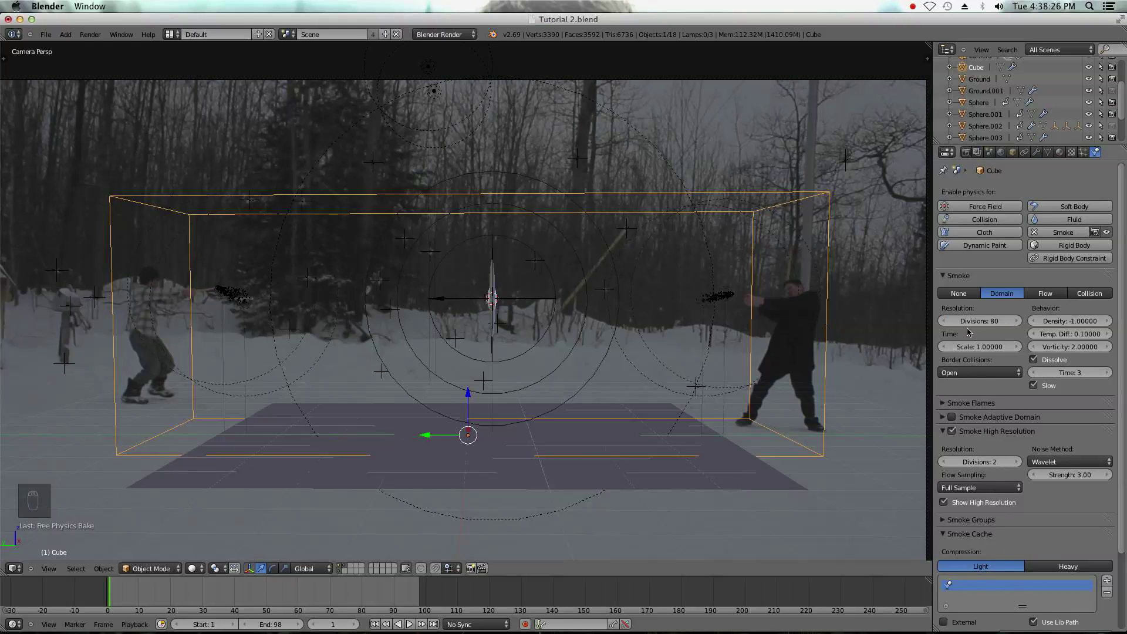
left_click(45, 35)
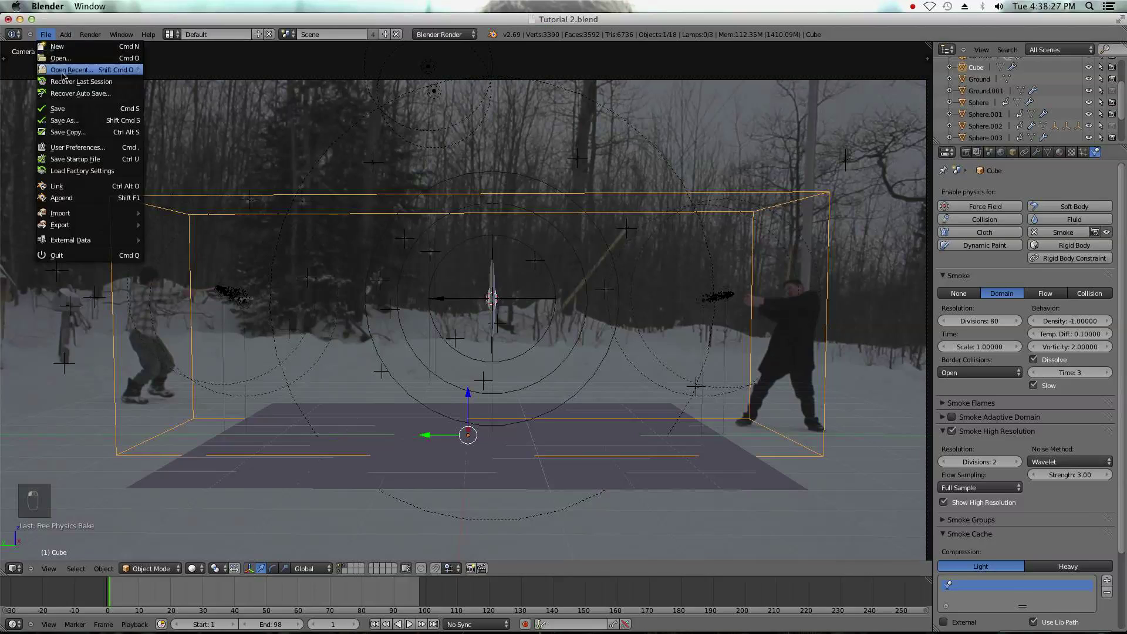
left_click(76, 109)
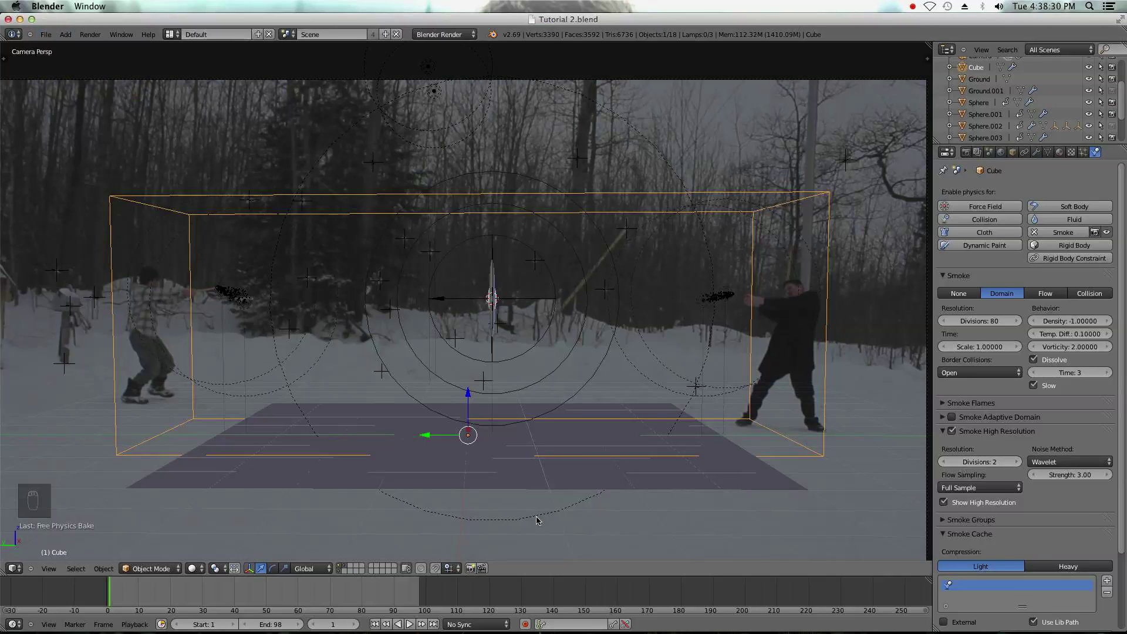
- Bake the smoke simulation with only the domain's layer visible, and scrub the timeline to frame 52
left_click(341, 568)
scroll(1045, 516, "down", 3)
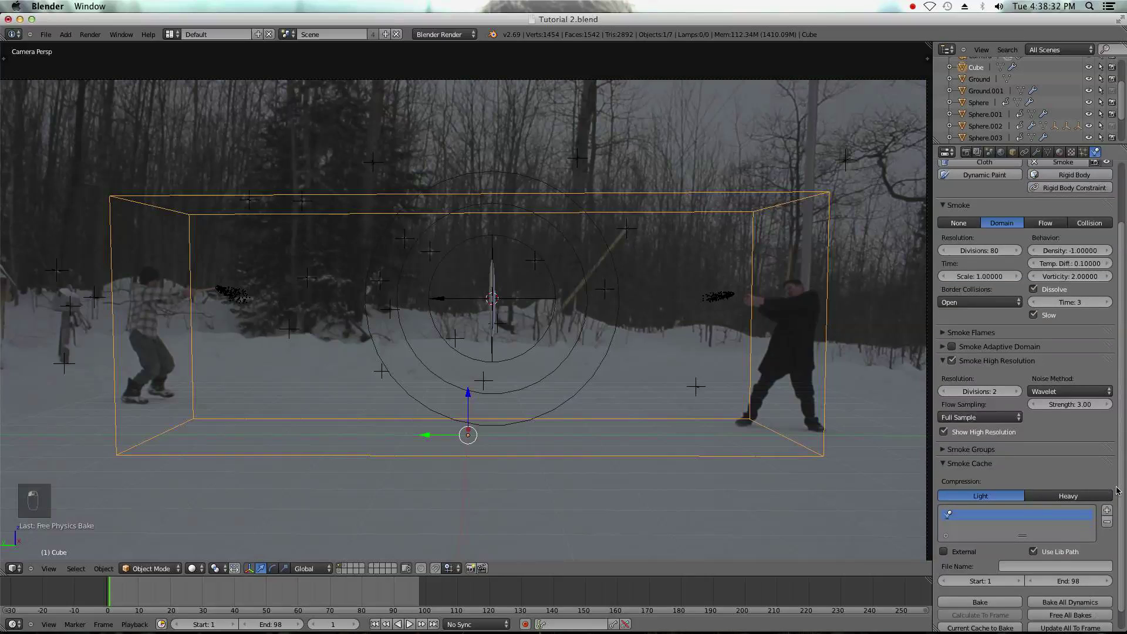
left_click(1005, 603)
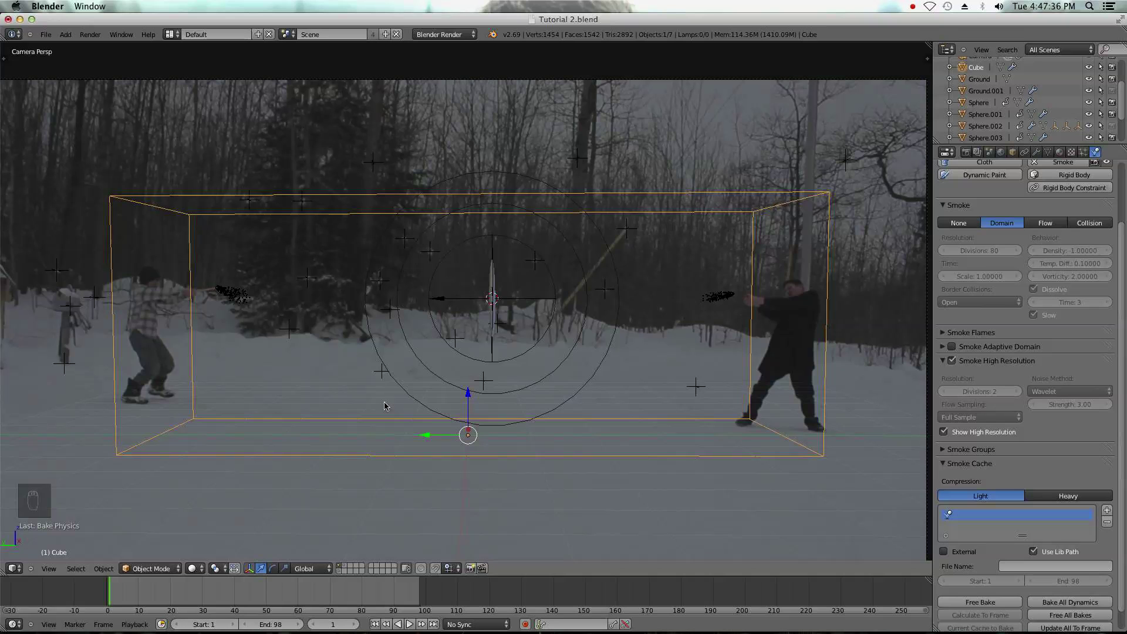
left_click(132, 589)
left_click_drag(132, 588, 273, 586)
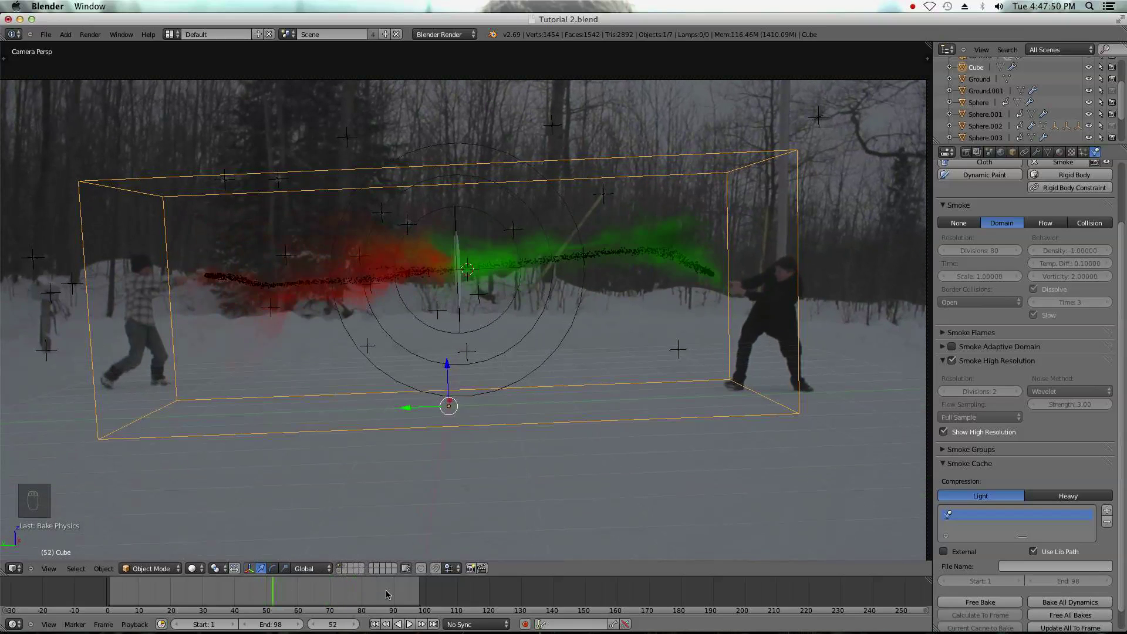
- Scale up the Ground plane until it extends past both sides of the camera frame, and show the smoke layer with it
left_click(341, 568, "shift")
left_click(343, 568, "shift")
right_click(512, 457)
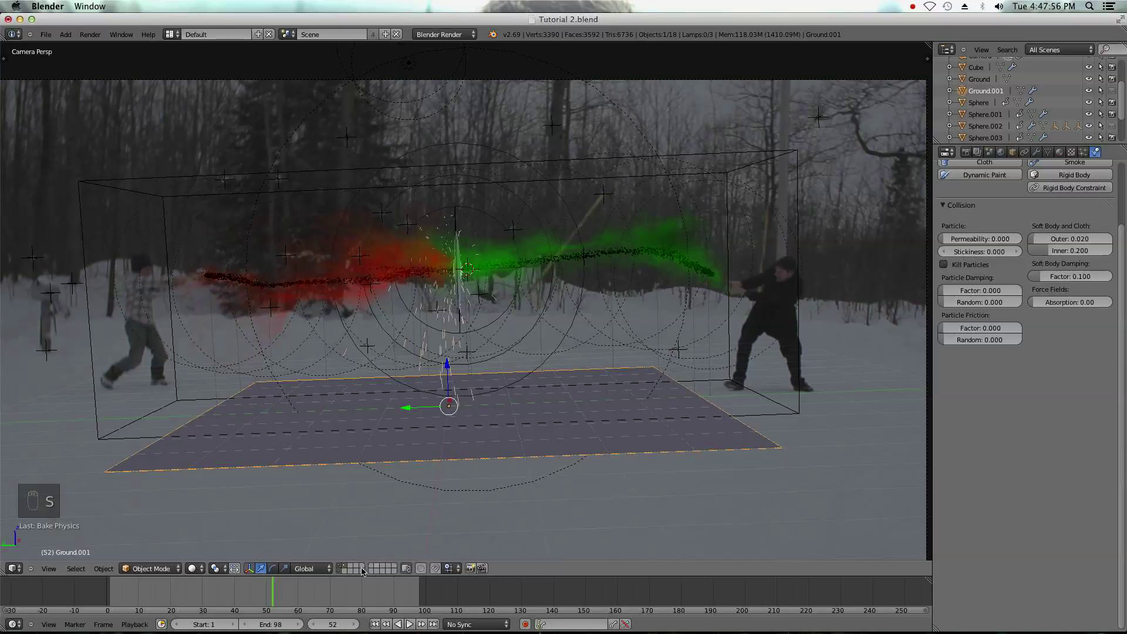
left_click(339, 572, "shift")
right_click(515, 433)
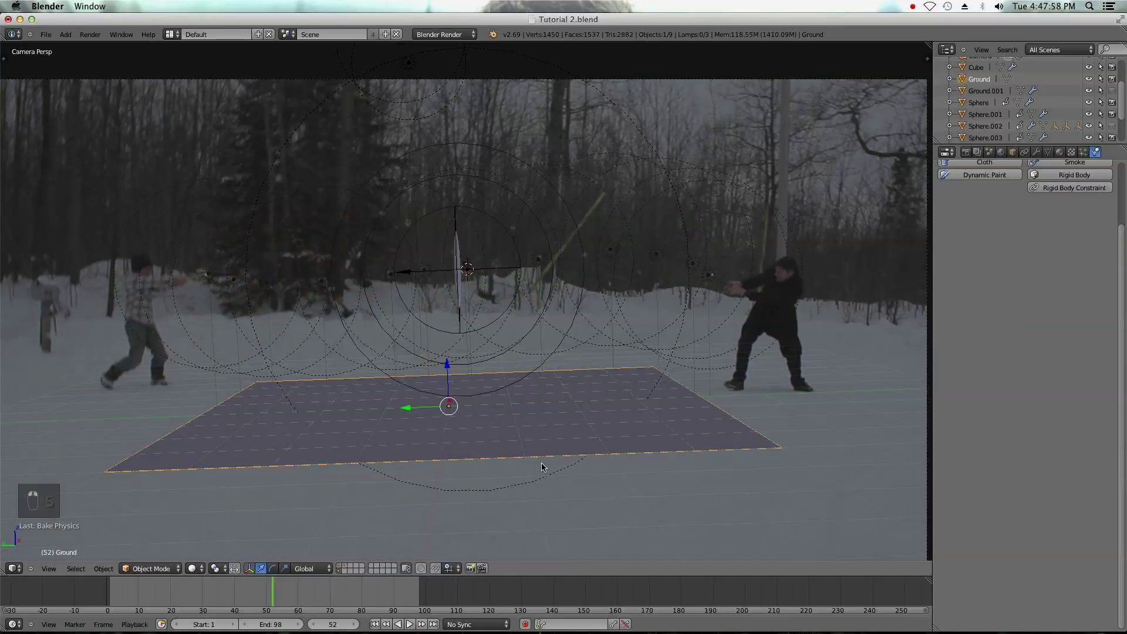
key("s")
left_click(625, 473)
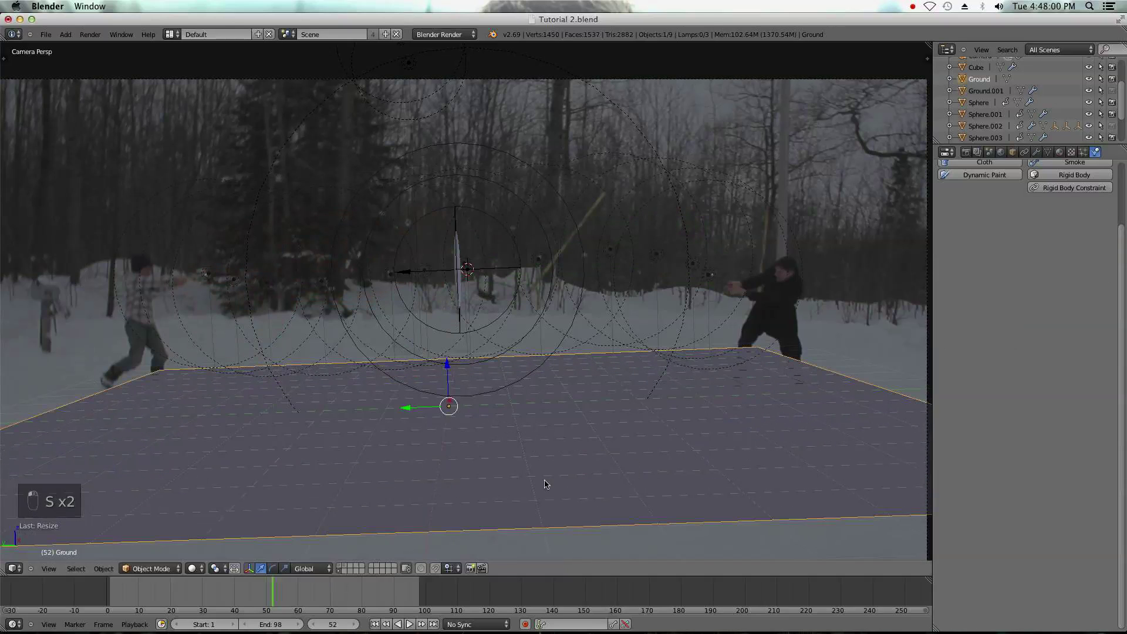
left_click(344, 568, "shift")
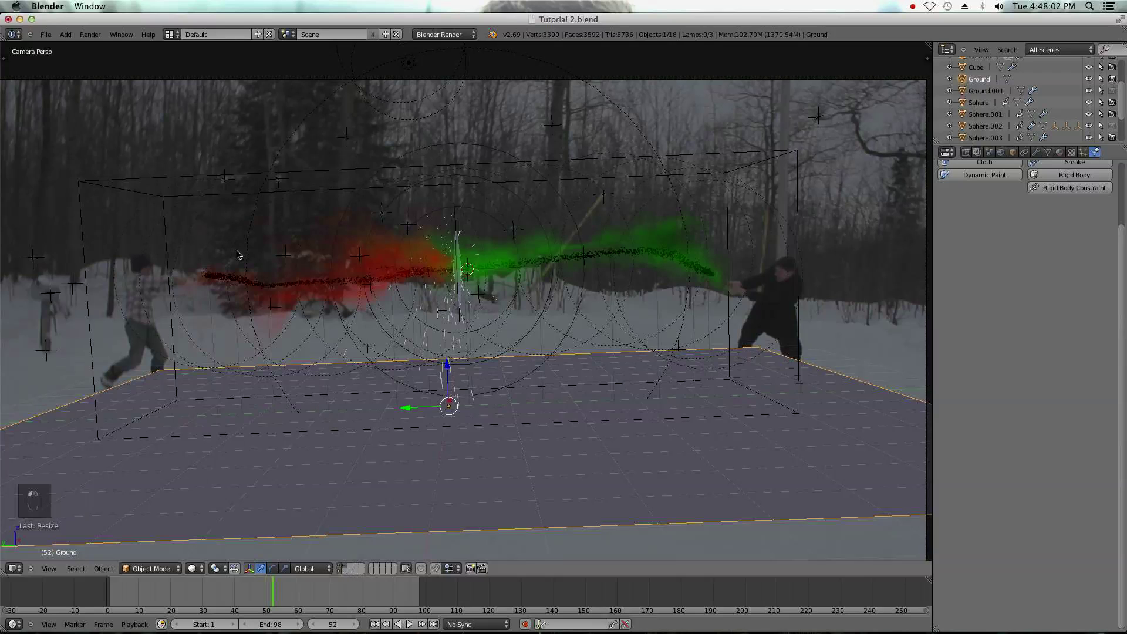
- Save the file and render frame 52
left_click(45, 34)
left_click(70, 109)
scroll(459, 266, "down", 3)
key("F12")
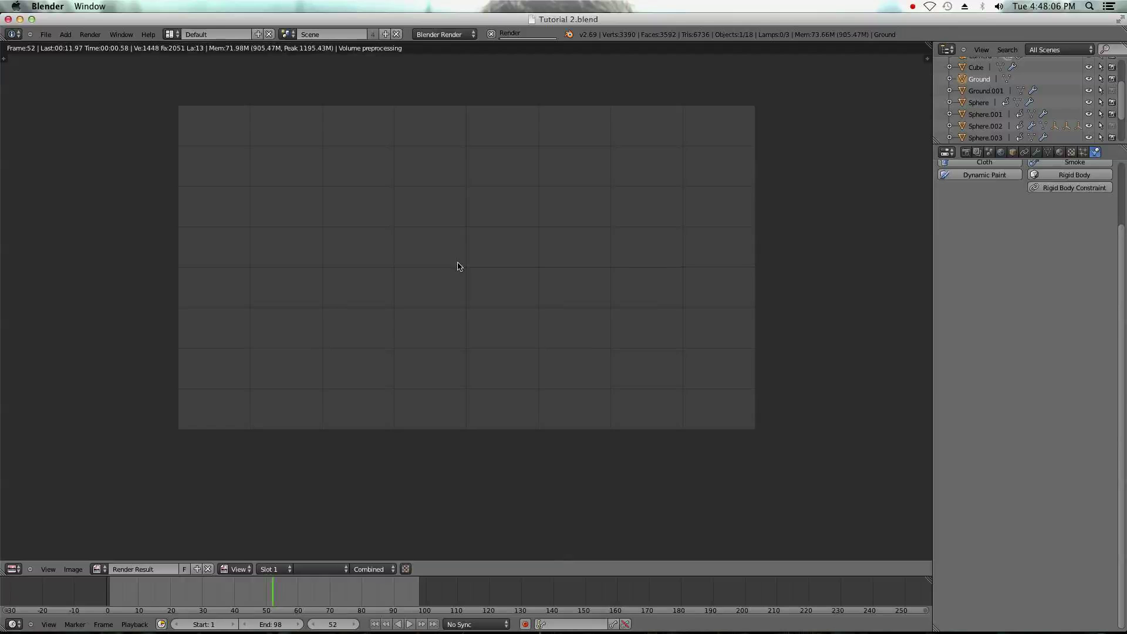
- Examine the rendered smoke's colour, density and blending with the footage between the two actors
scroll(459, 266, "up", 2)
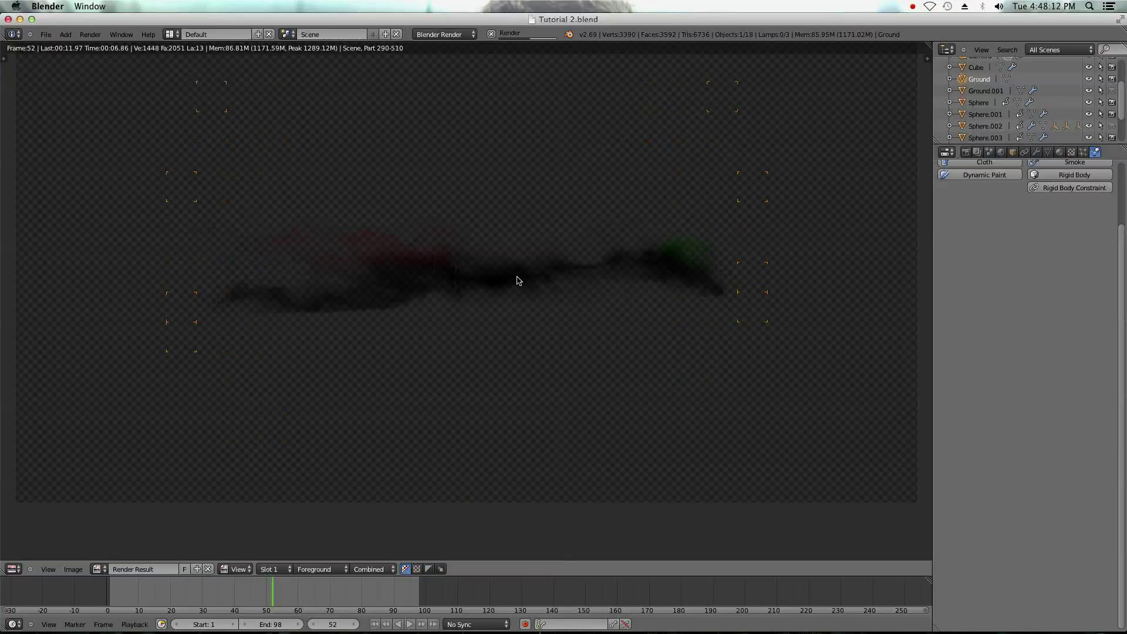
scroll(519, 280, "down", 1)
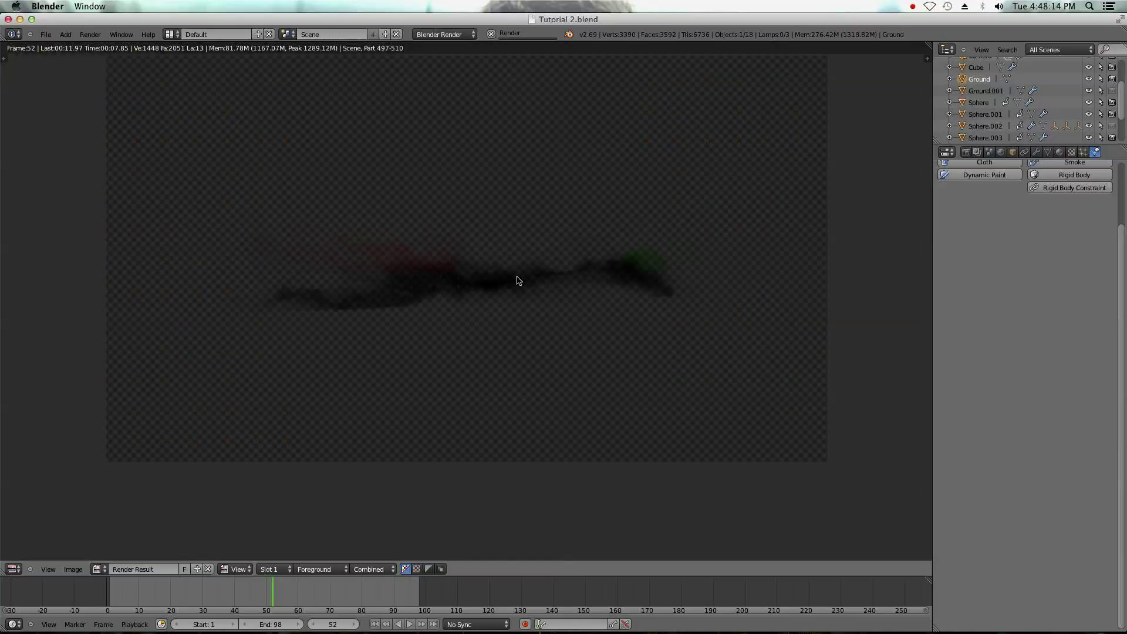
scroll(519, 280, "down", 1)
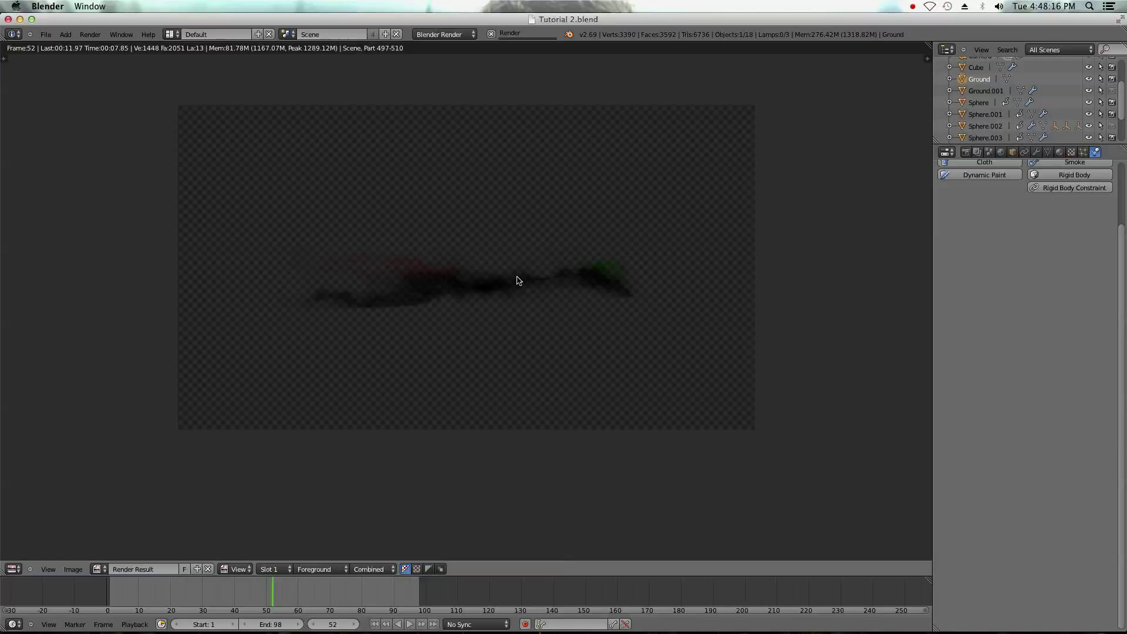
scroll(519, 280, "up", 1)
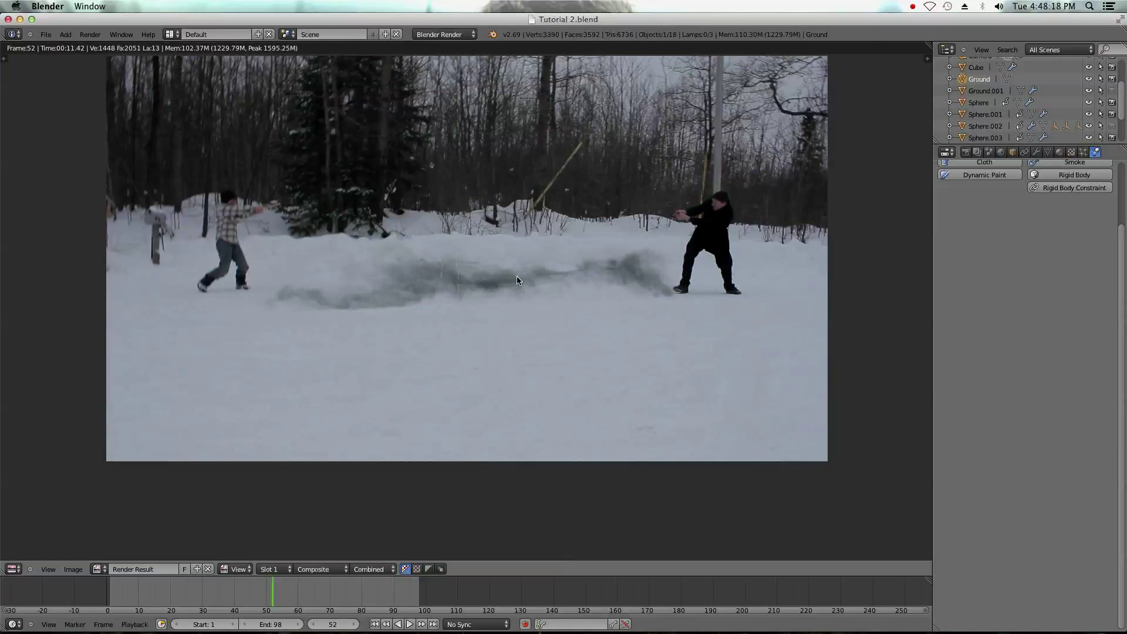
scroll(512, 286, "down", 1)
middle_click_drag(512, 286, 508, 307)
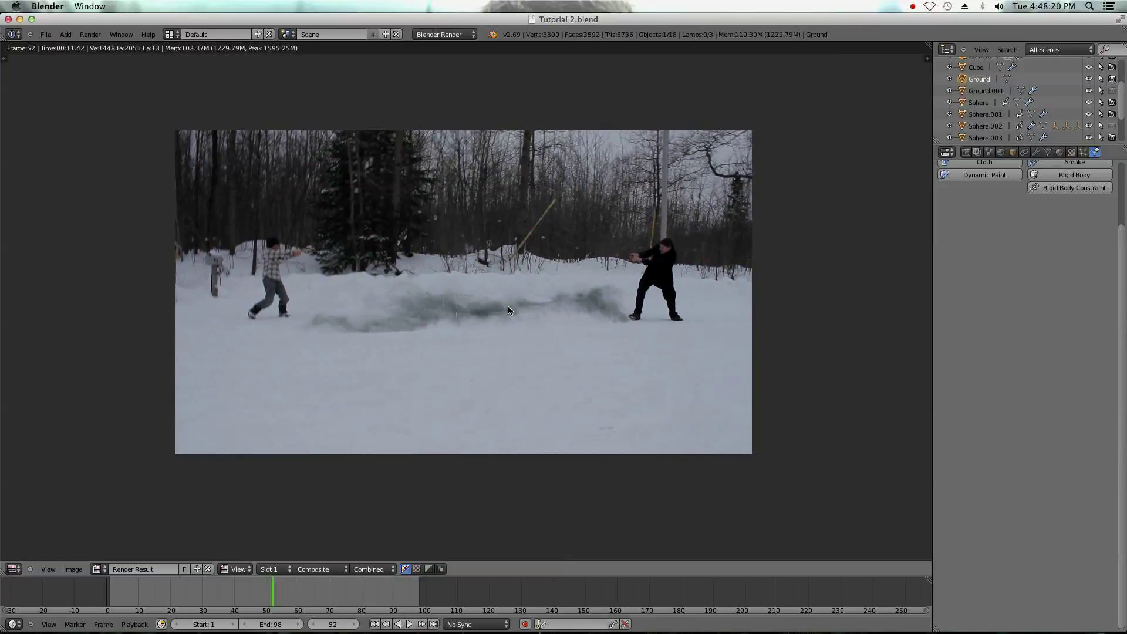
scroll(509, 310, "up", 2)
scroll(525, 318, "down", 2)
scroll(525, 318, "up", 1)
middle_click_drag(525, 318, 519, 333)
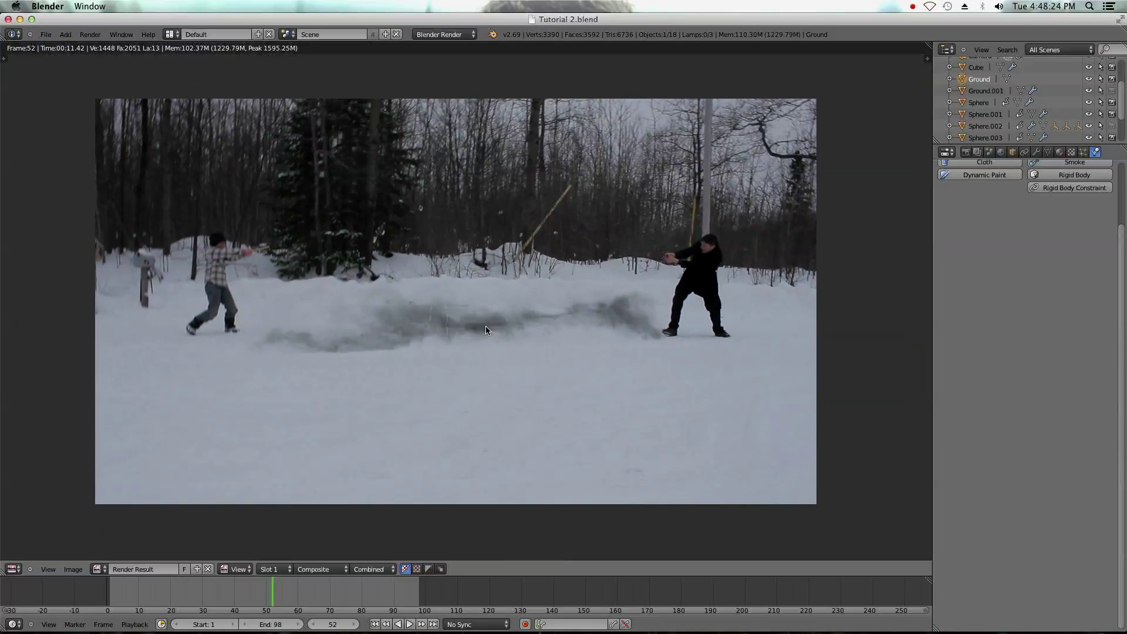
- Examine the preview, voxel data and mapping settings of the smoke domain's Tex and Texture textures
left_click(914, 6)
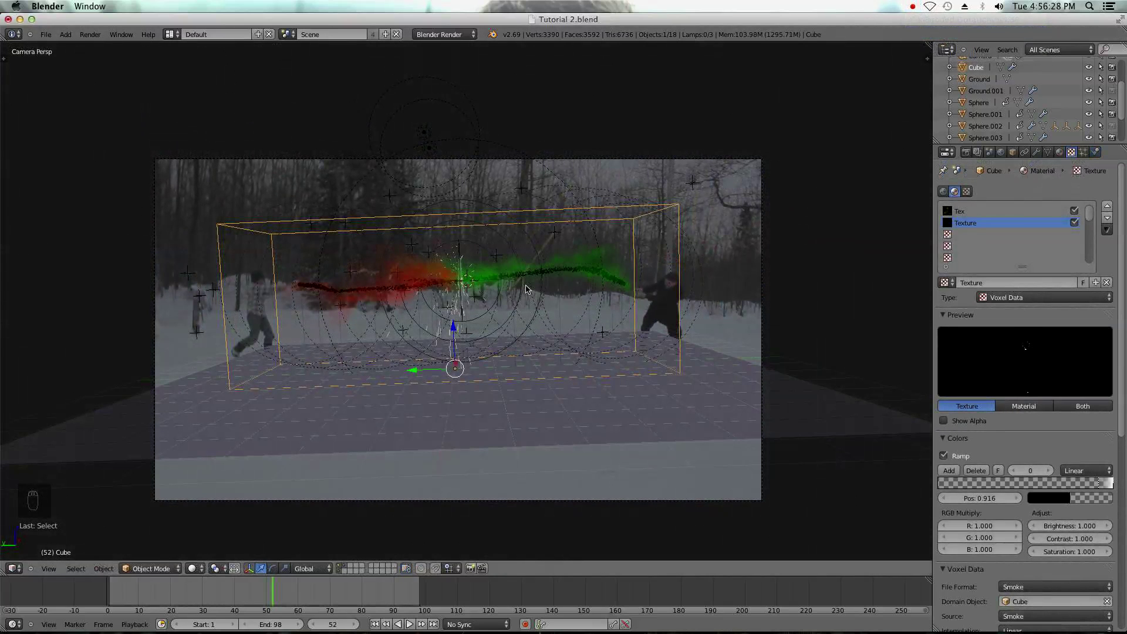
scroll(603, 336, "up", 2)
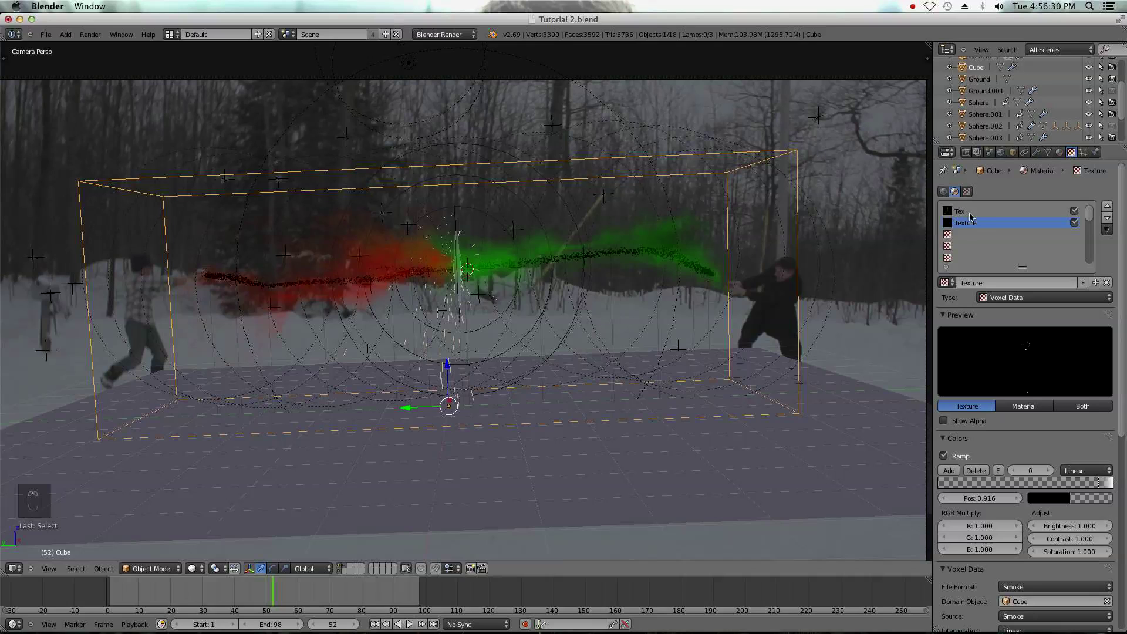
left_click(972, 212)
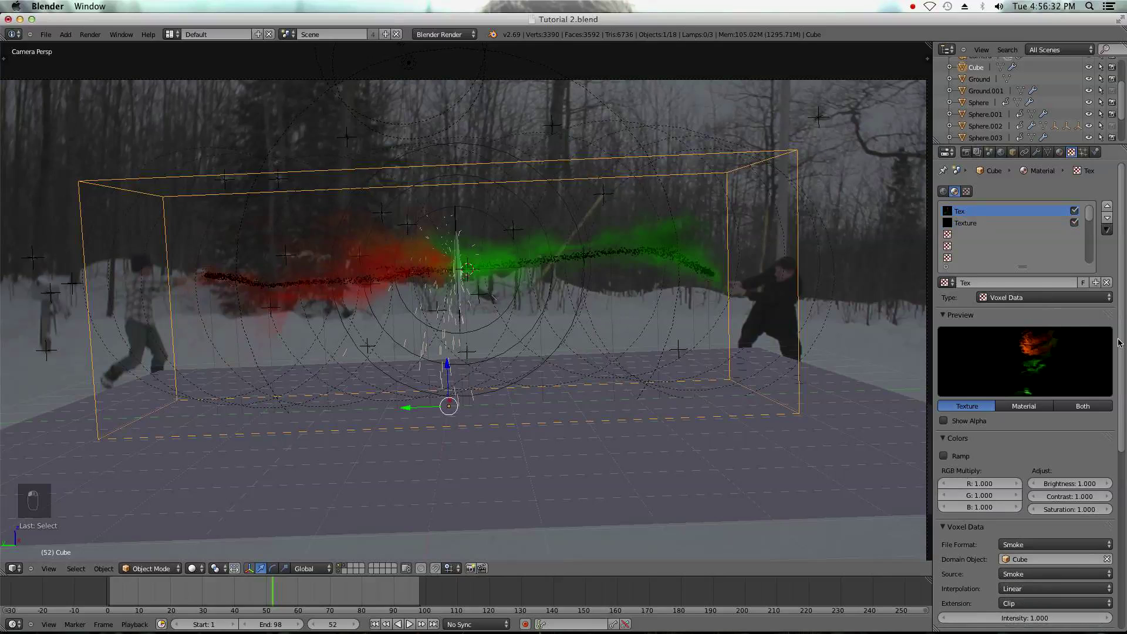
scroll(974, 483, "down", 7)
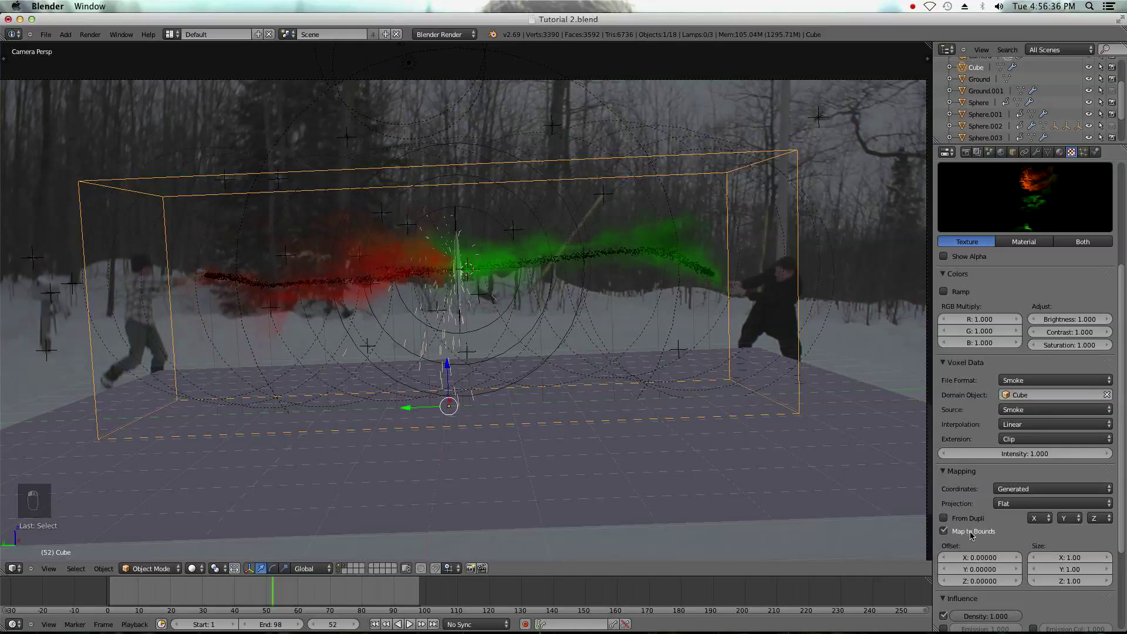
scroll(1013, 379, "up", 6)
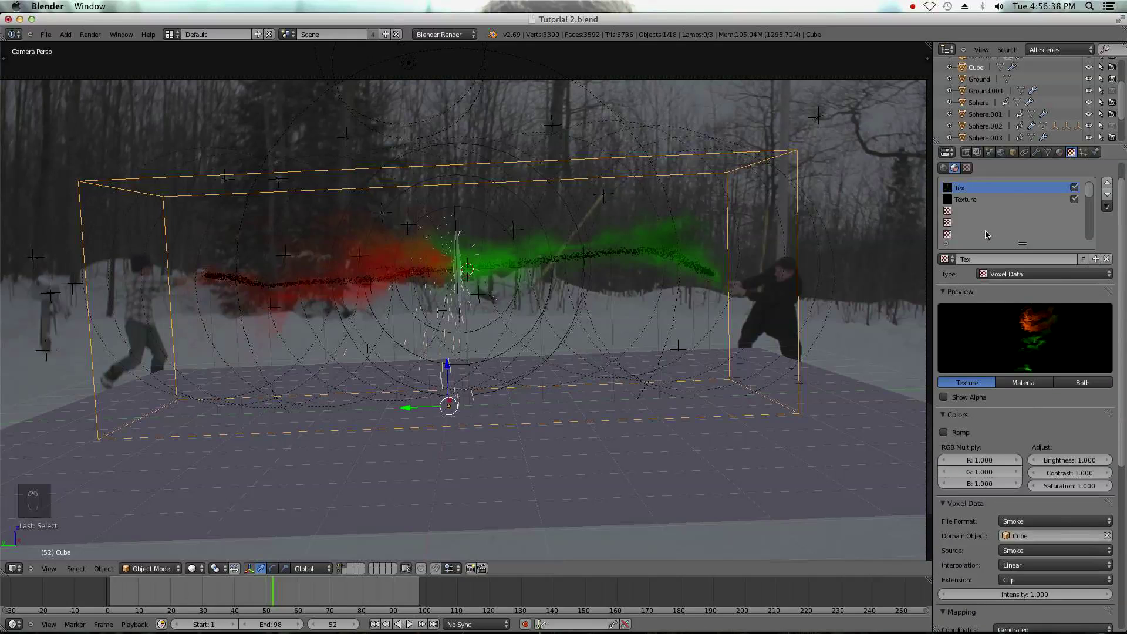
left_click(980, 201)
scroll(992, 196, "down", 1)
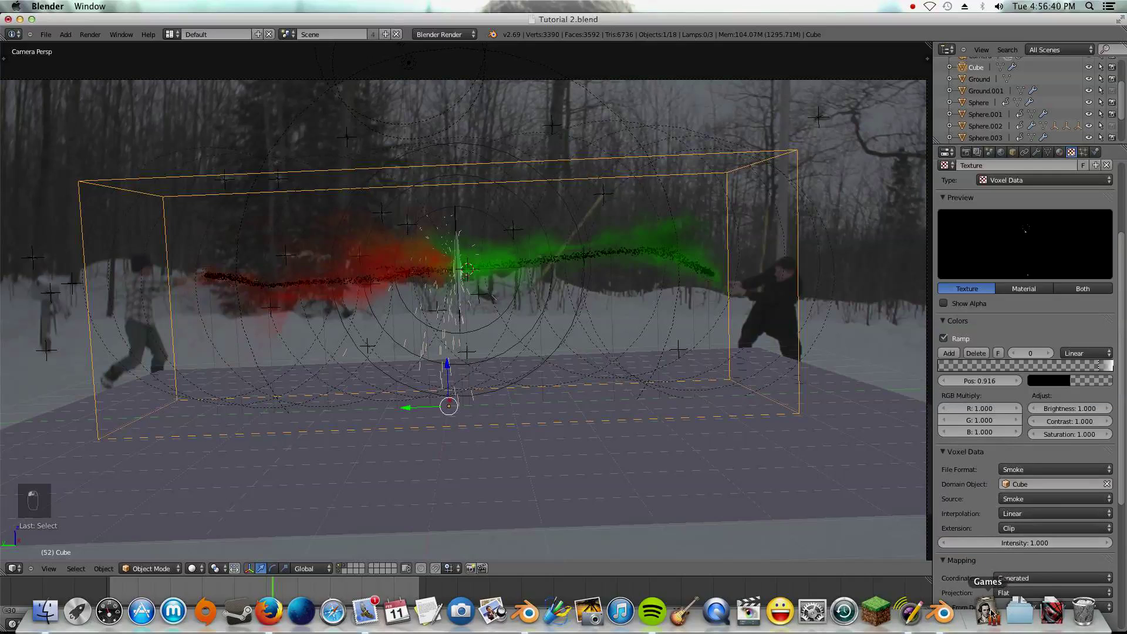
left_click(980, 166)
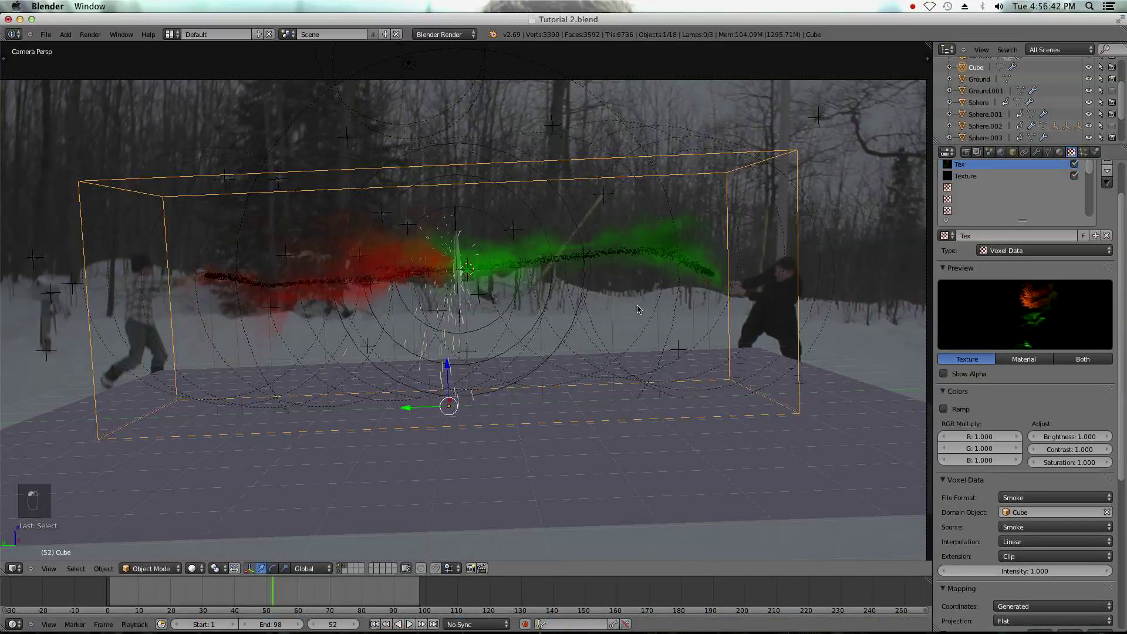
scroll(568, 310, "down", 3)
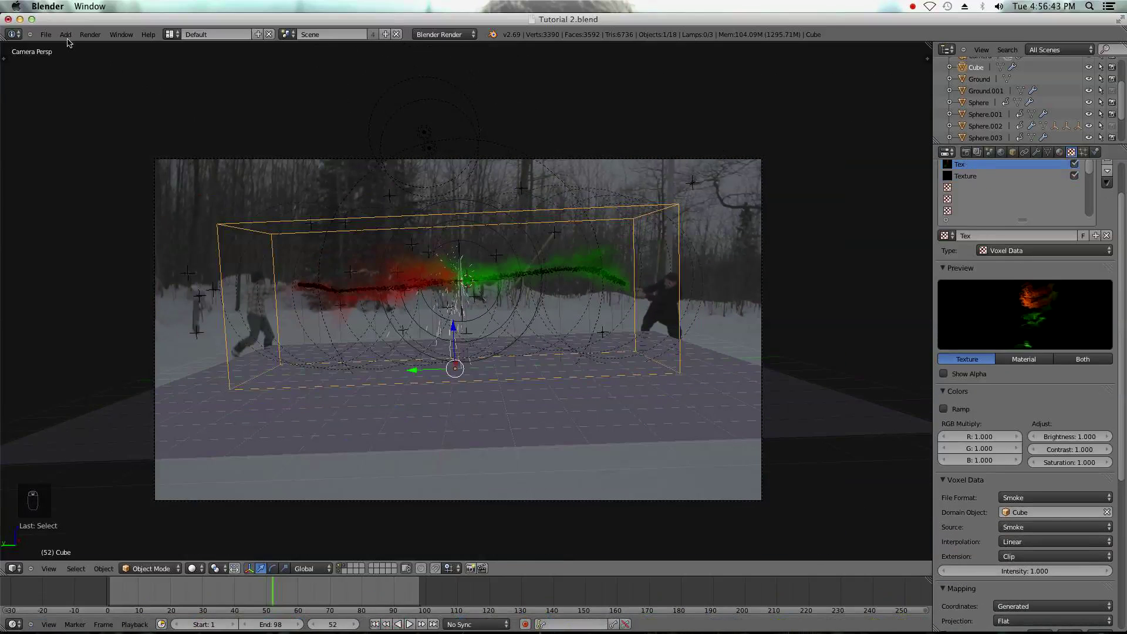
left_click(46, 34)
- Show the lamp layer and exclude Sphere.005, Sphere.004 and Sphere.003 from rendering
left_click(339, 573)
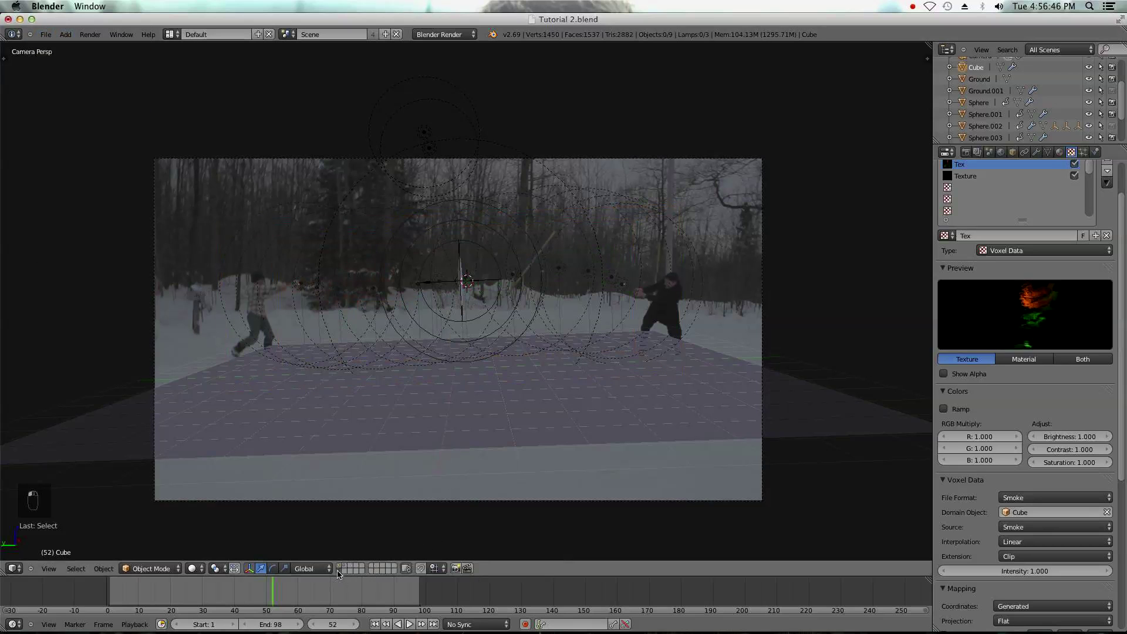
scroll(570, 486, "up", 3)
right_click(464, 294)
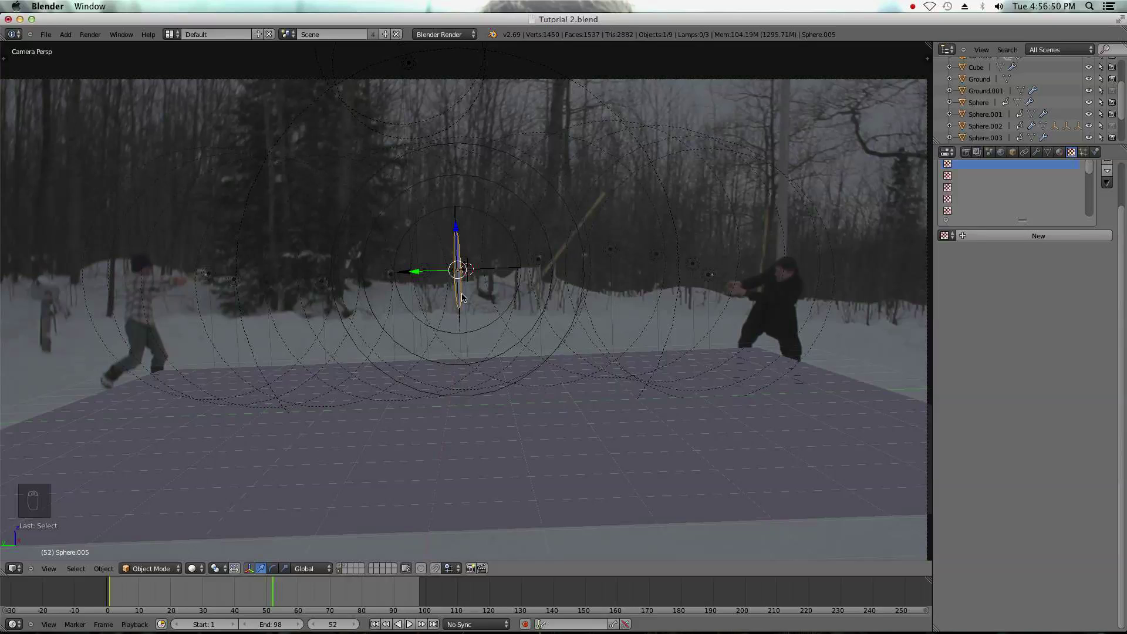
scroll(1057, 118, "down", 2)
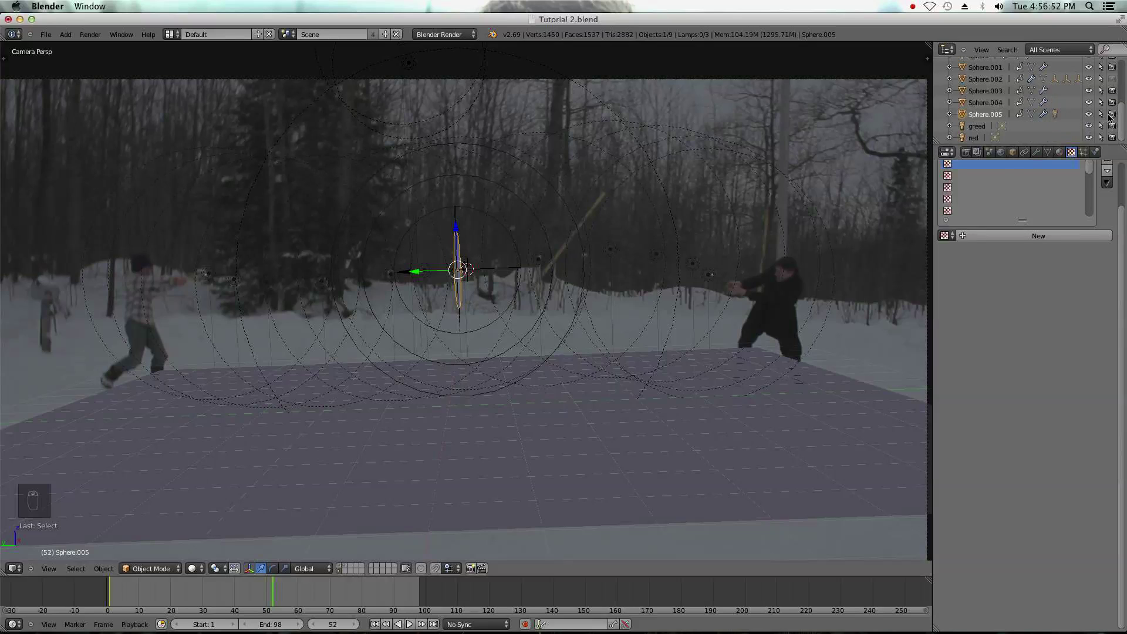
left_click(1113, 114)
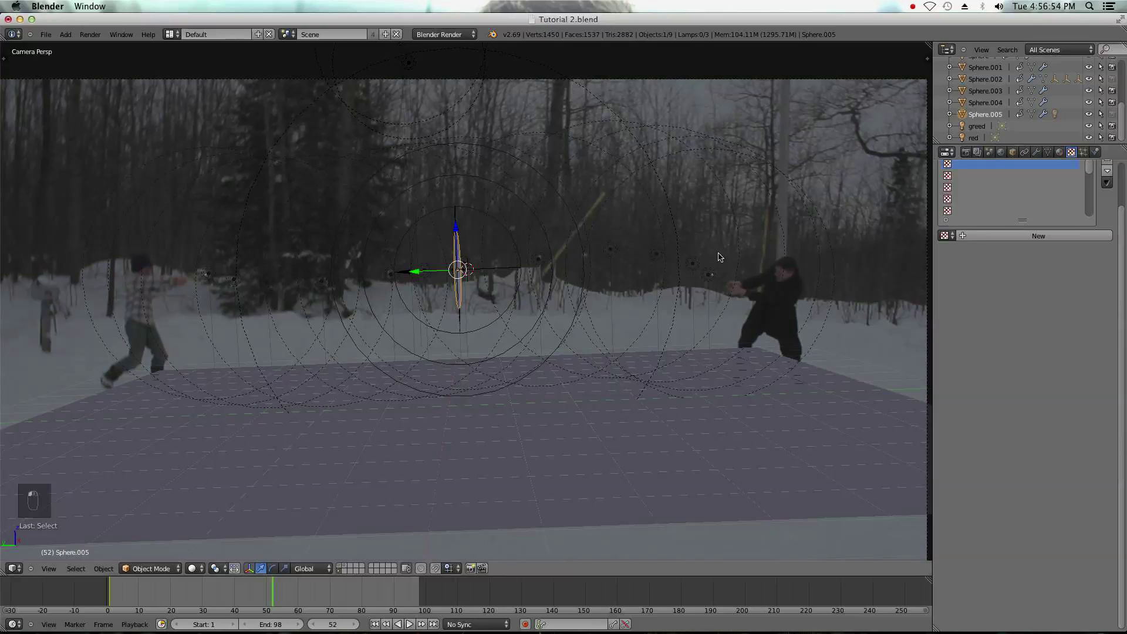
left_click(985, 104)
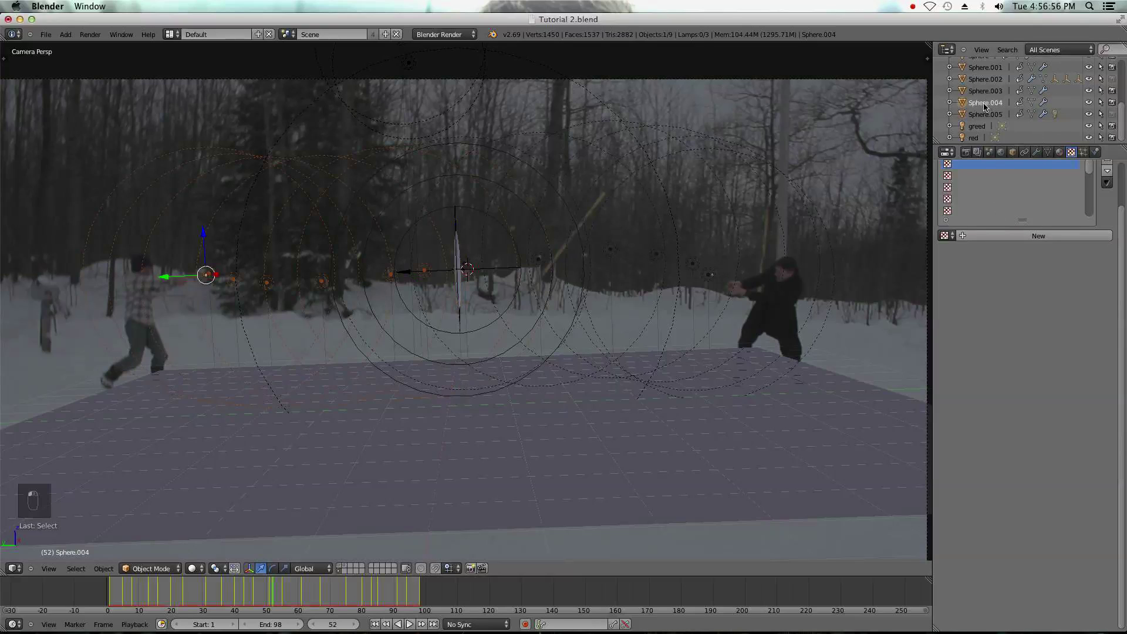
left_click(1114, 103)
left_click(1113, 91)
scroll(1011, 91, "up", 1)
left_click(986, 91)
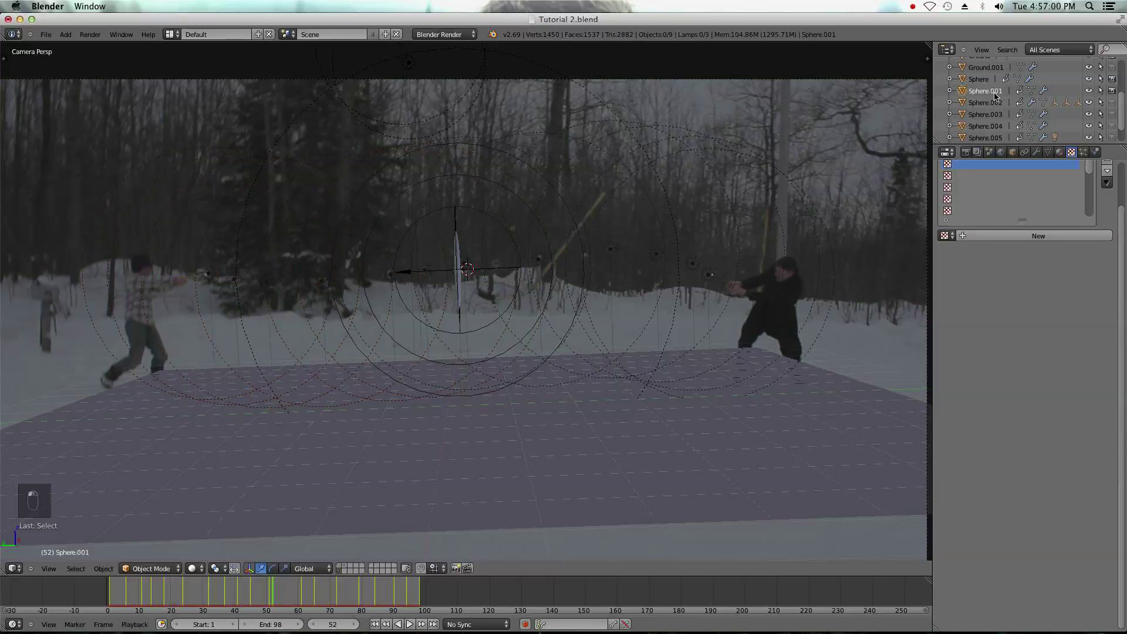
scroll(460, 515, "down", 2)
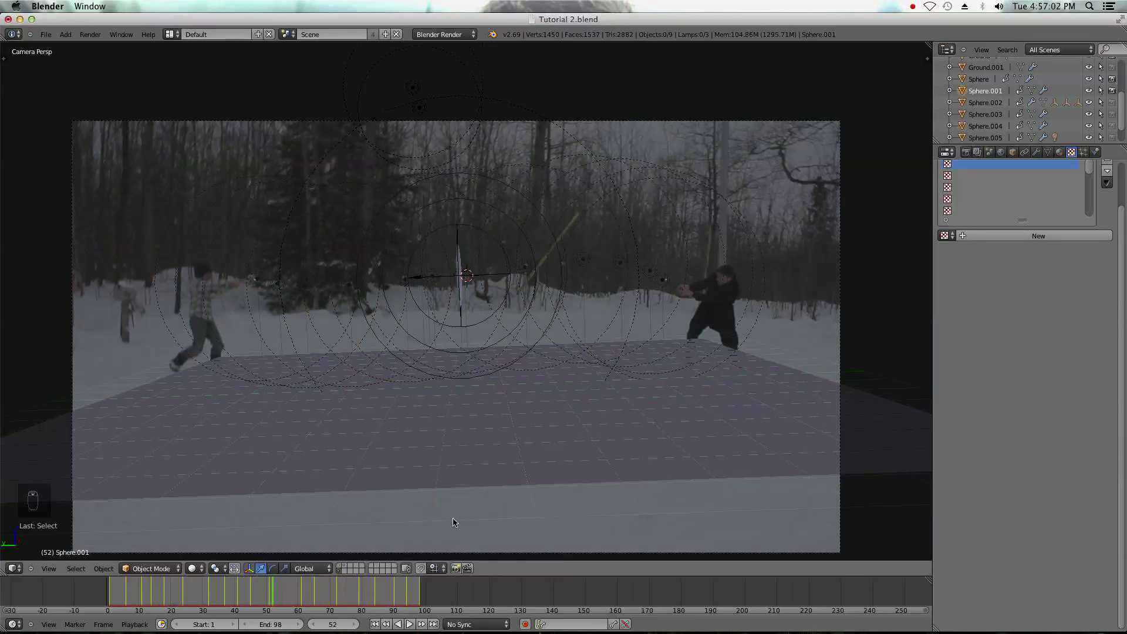
- Show the smoke layer, enable Sphere.001 and Sphere.002 for rendering, and save the file
left_click(339, 568)
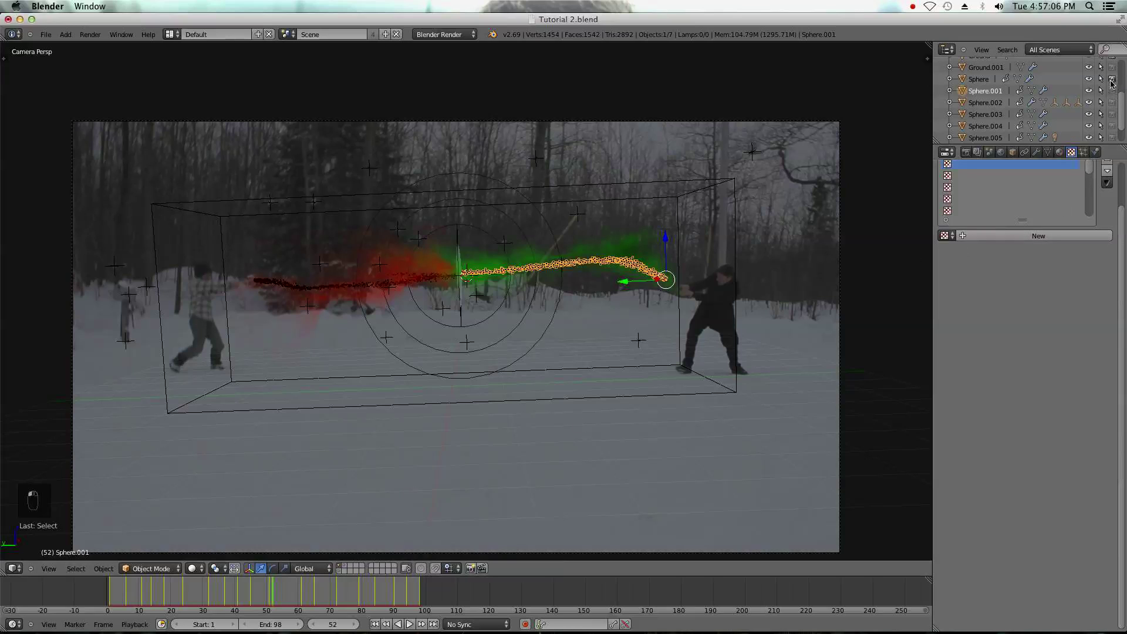
left_click(45, 34)
left_click(1111, 91)
left_click(1112, 102)
left_click(45, 34)
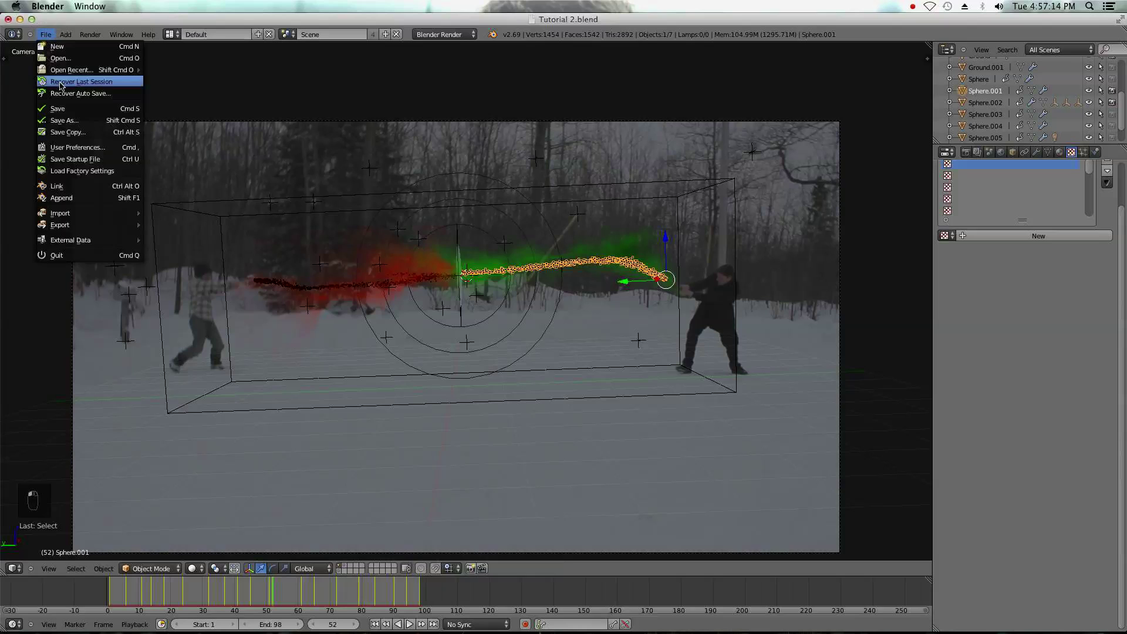
left_click(66, 108)
- Show the layer holding the lamps and set the red point lamp's falloff Distance to 3
scroll(503, 310, "down", 3)
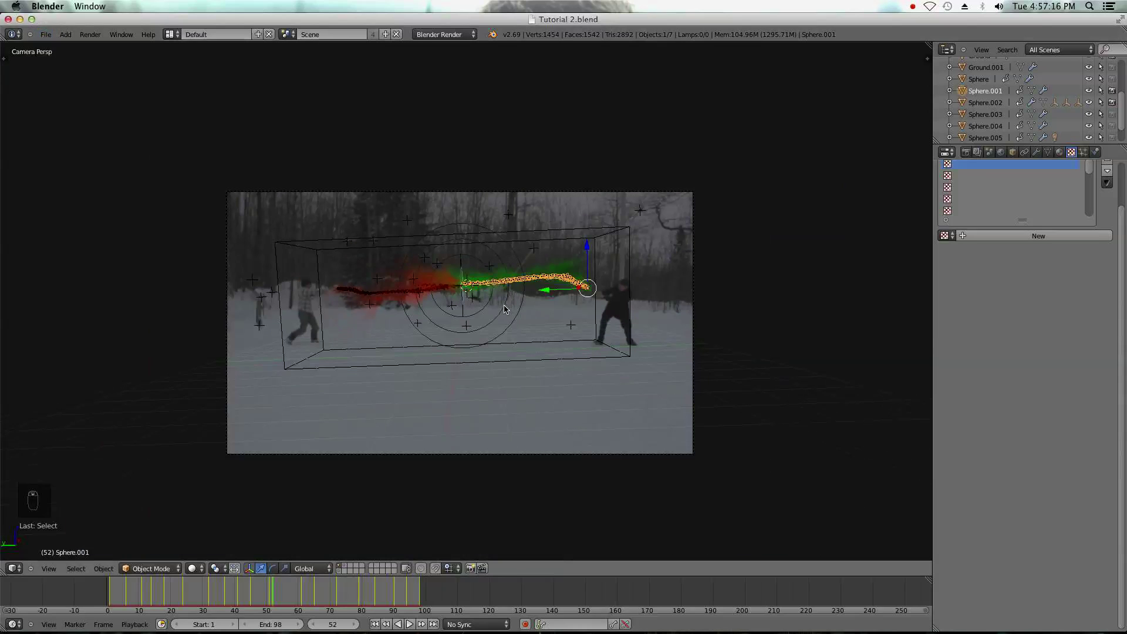
middle_click_drag(505, 291, 469, 303)
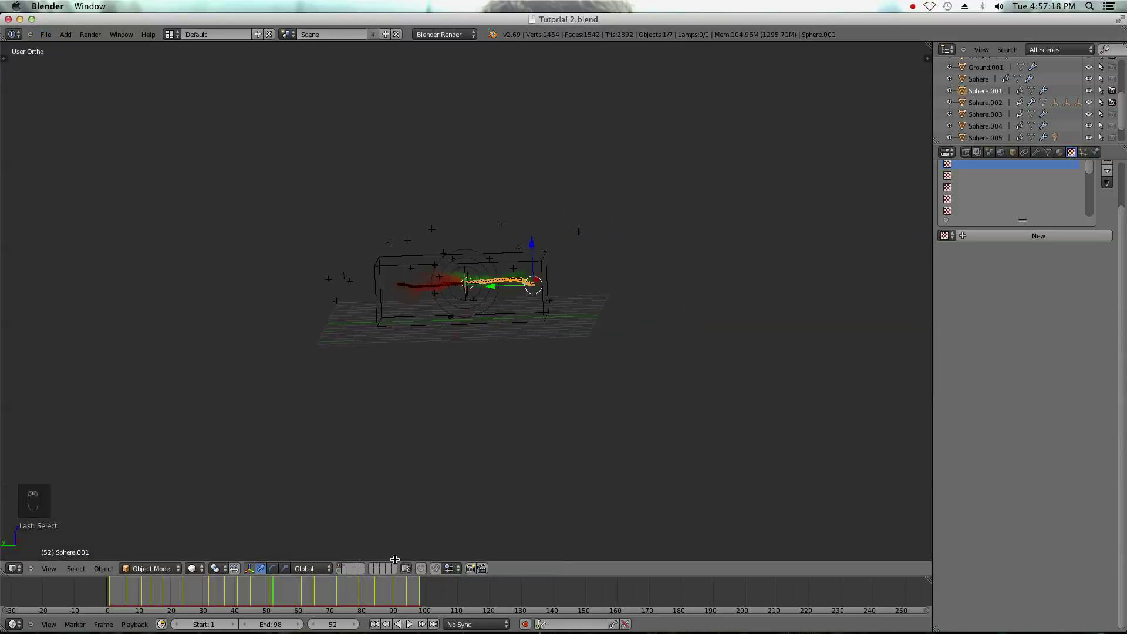
left_click(346, 566)
scroll(402, 494, "up", 3)
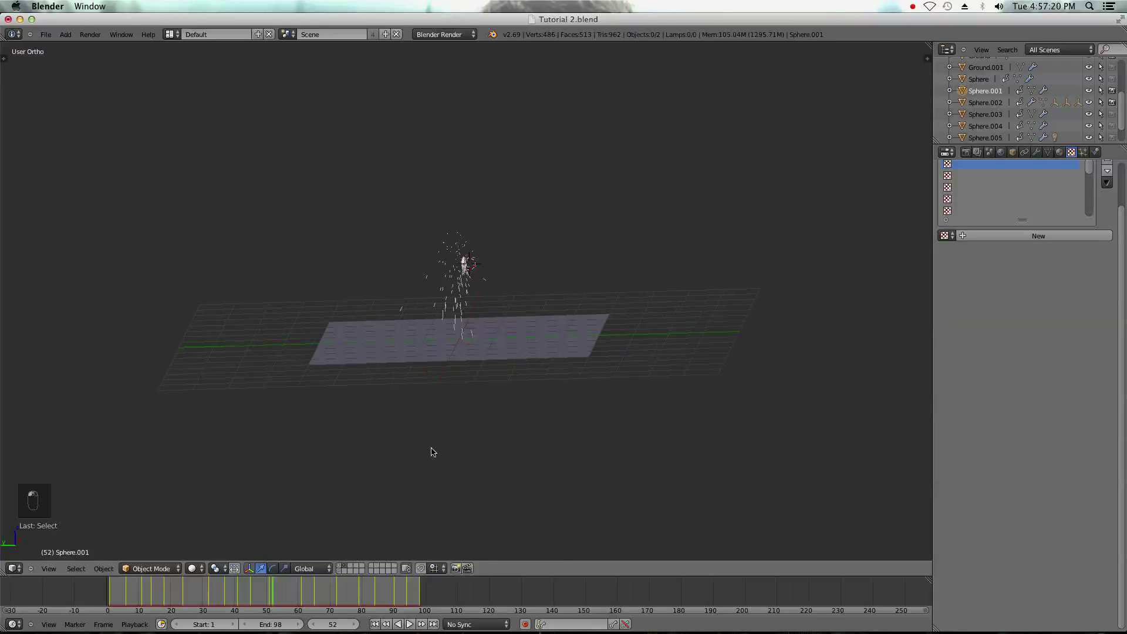
left_click(344, 566, "shift")
middle_click_drag(454, 301, 506, 196)
right_click(470, 162)
middle_click_drag(690, 251, 511, 321)
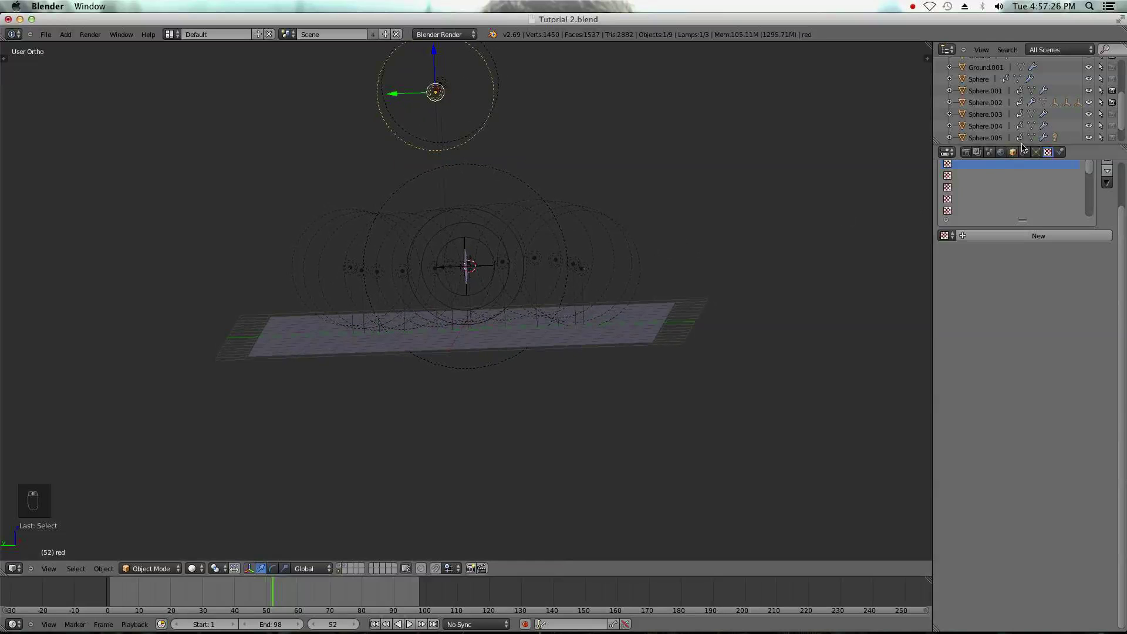
left_click(1038, 152)
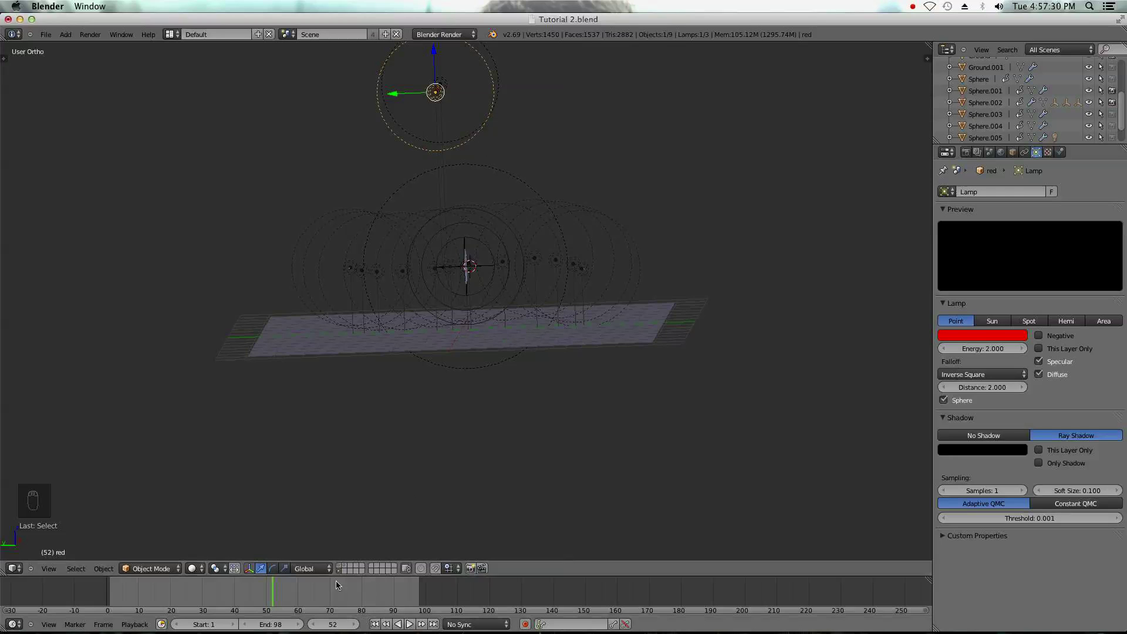
left_click(988, 387)
type("3")
key("Return")
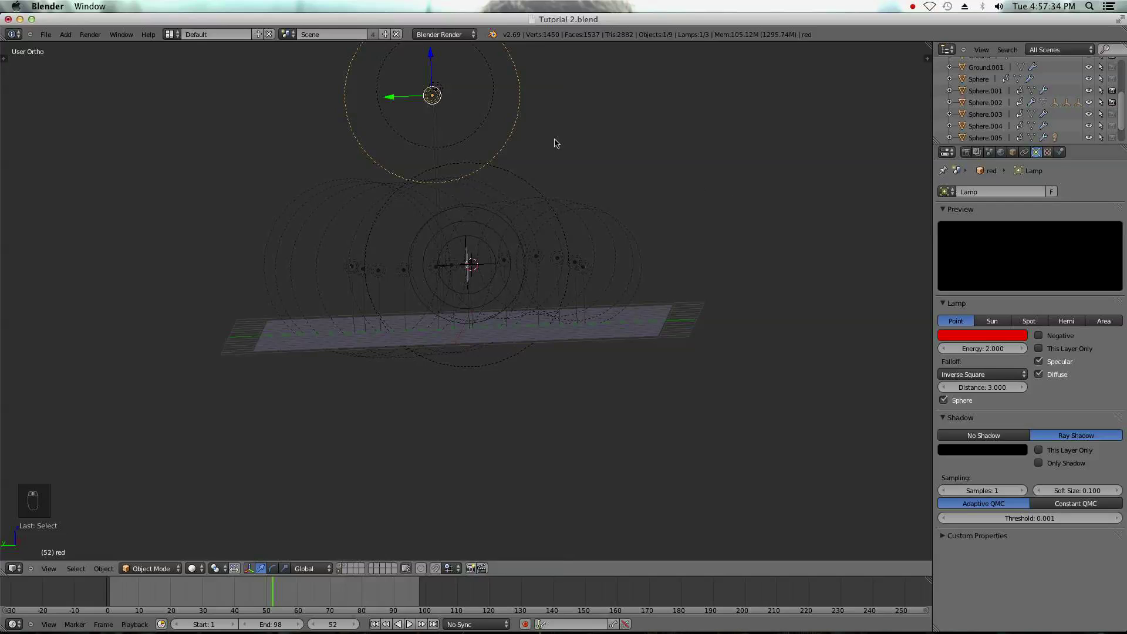
- Set the green point lamp's falloff Distance to 3 and its Energy to 2
right_click(433, 90)
left_click(989, 387)
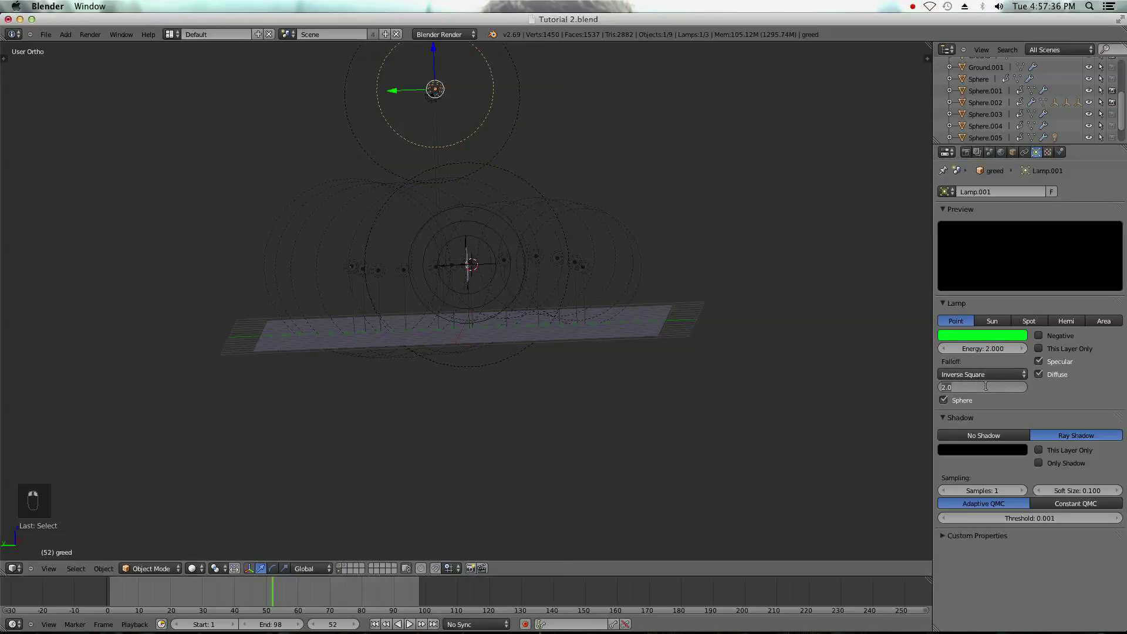
type("3")
key("Return")
left_click(980, 349)
type("2")
key("Return")
- Set both the red and the green point lamps to No Shadow
right_click(519, 148)
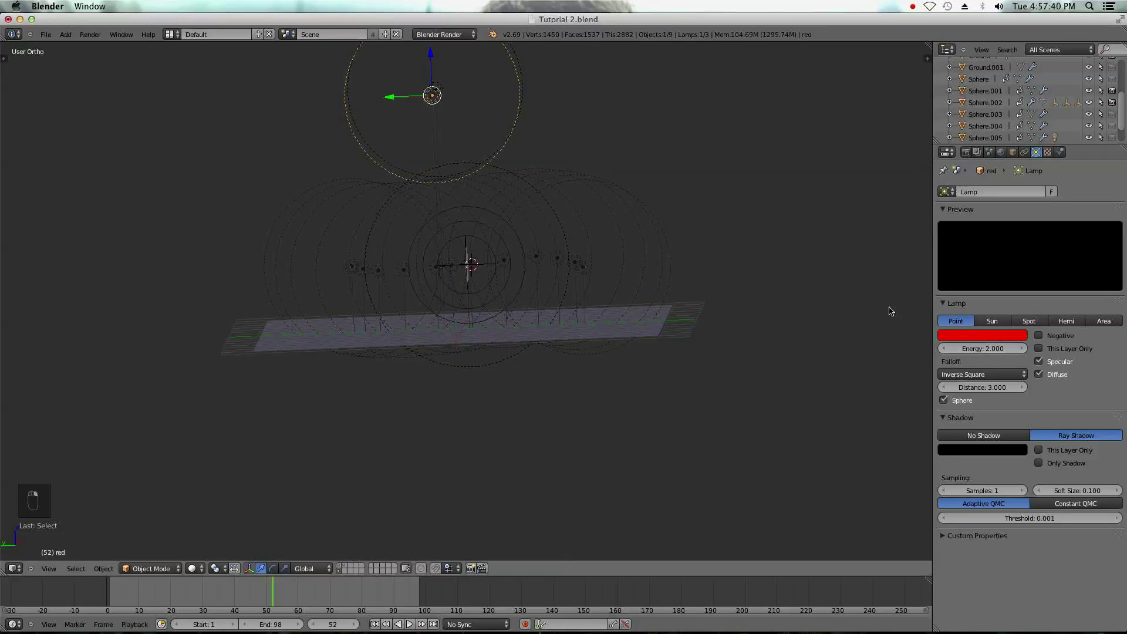
scroll(775, 322, "down", 3)
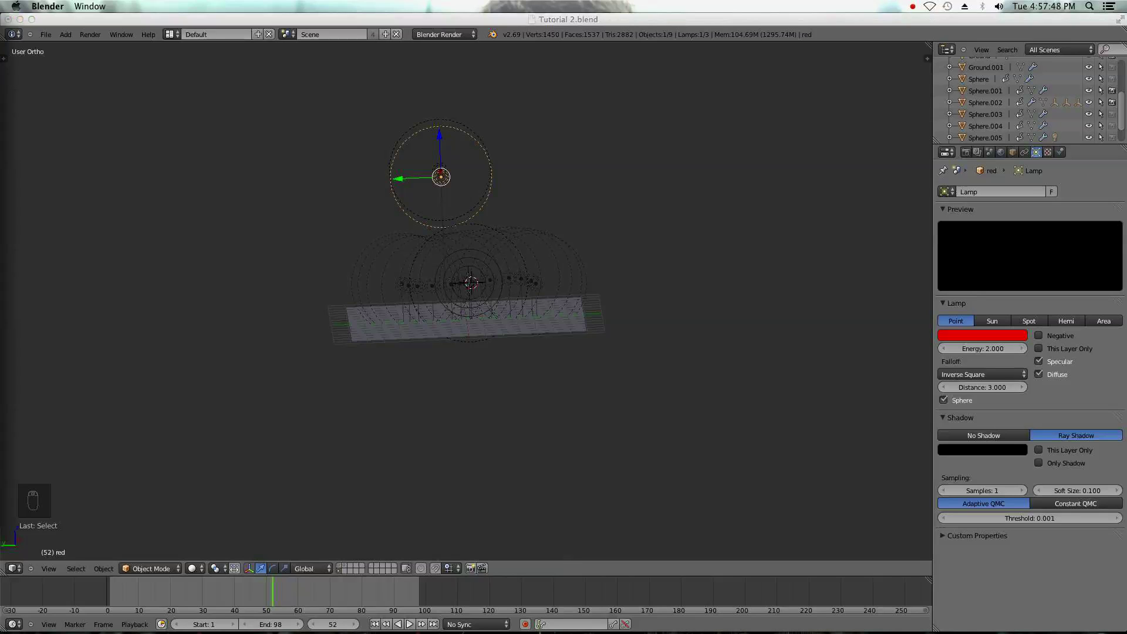
left_click(1005, 435)
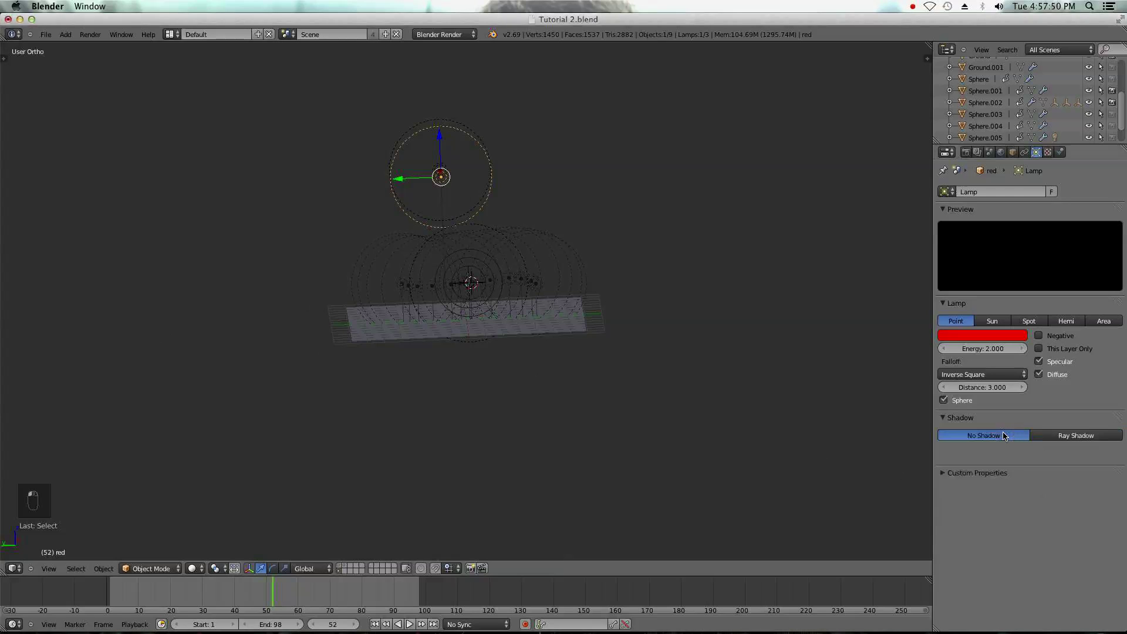
right_click(515, 237)
right_click(484, 190)
right_click(484, 189)
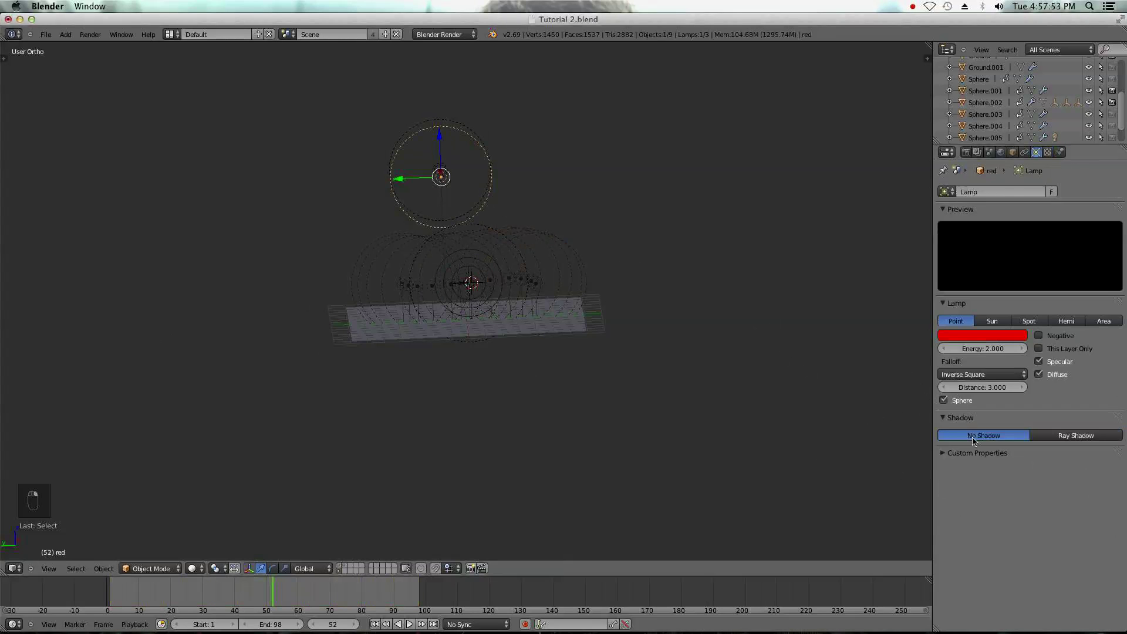
right_click(467, 169)
left_click(1002, 435)
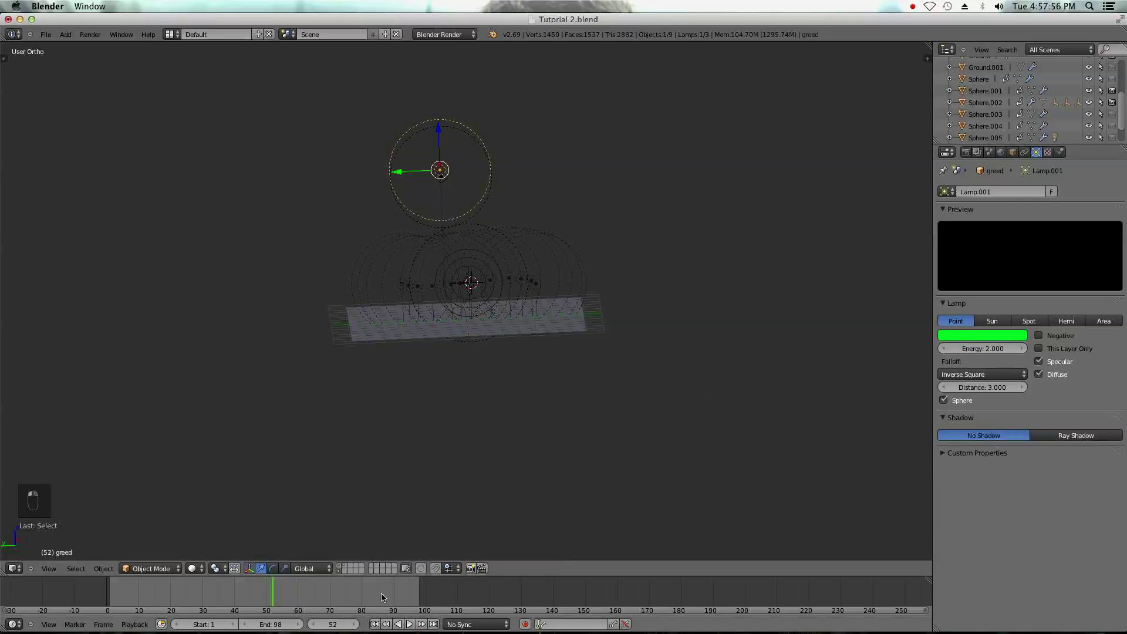
- Set the white point lamp at the collision centre to a Distance of 5 and an Energy of 3
right_click(532, 283)
right_click(470, 282)
left_click(980, 387)
type("5")
key("Return")
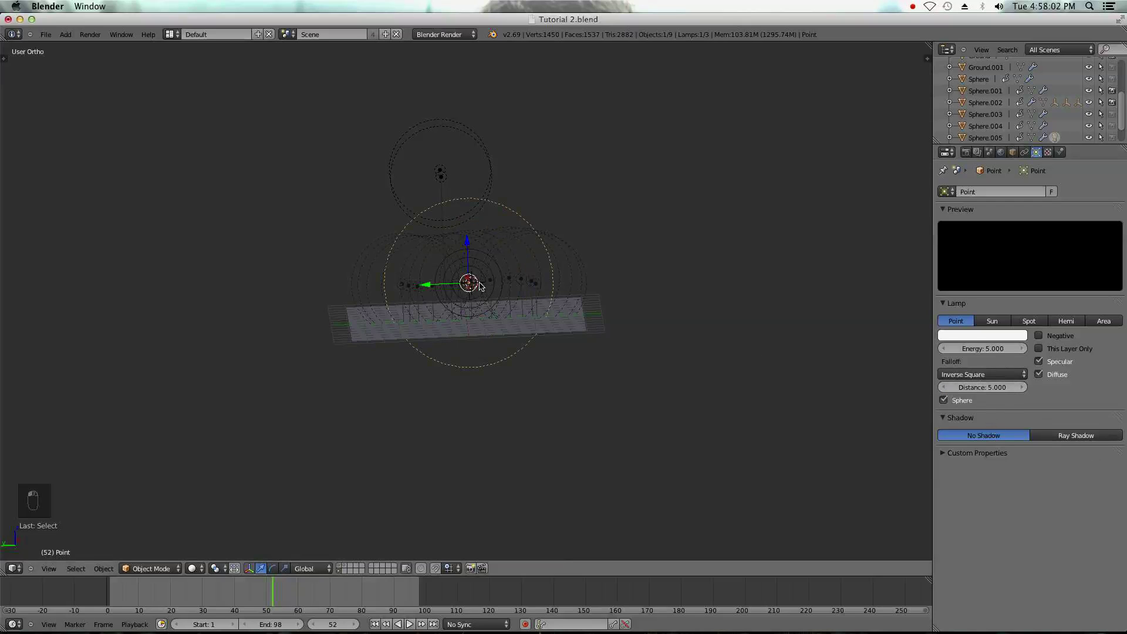
left_click(46, 34)
middle_click_drag(651, 375, 654, 388)
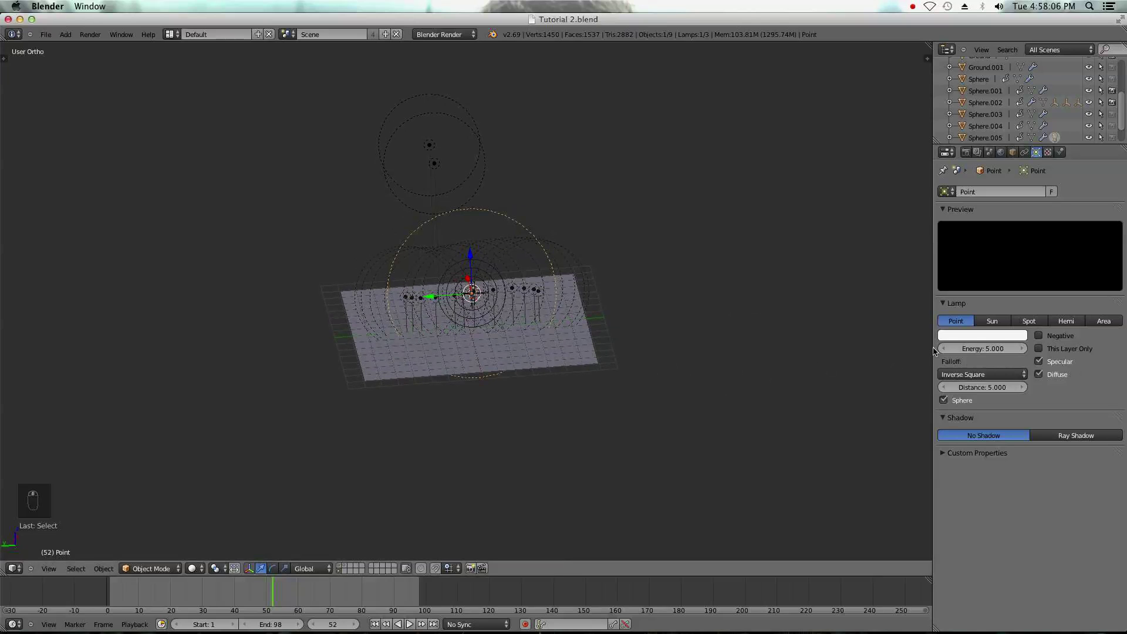
left_click(990, 348)
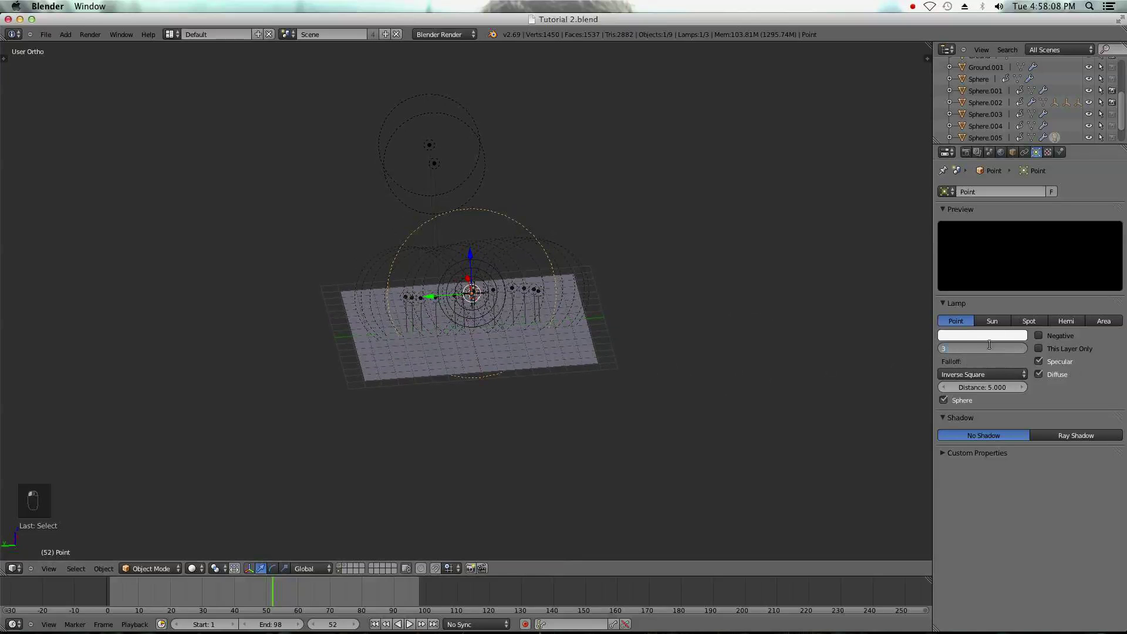
type("3")
key("Return")
- Save the file and render frame 52 from the camera view
left_click(46, 34)
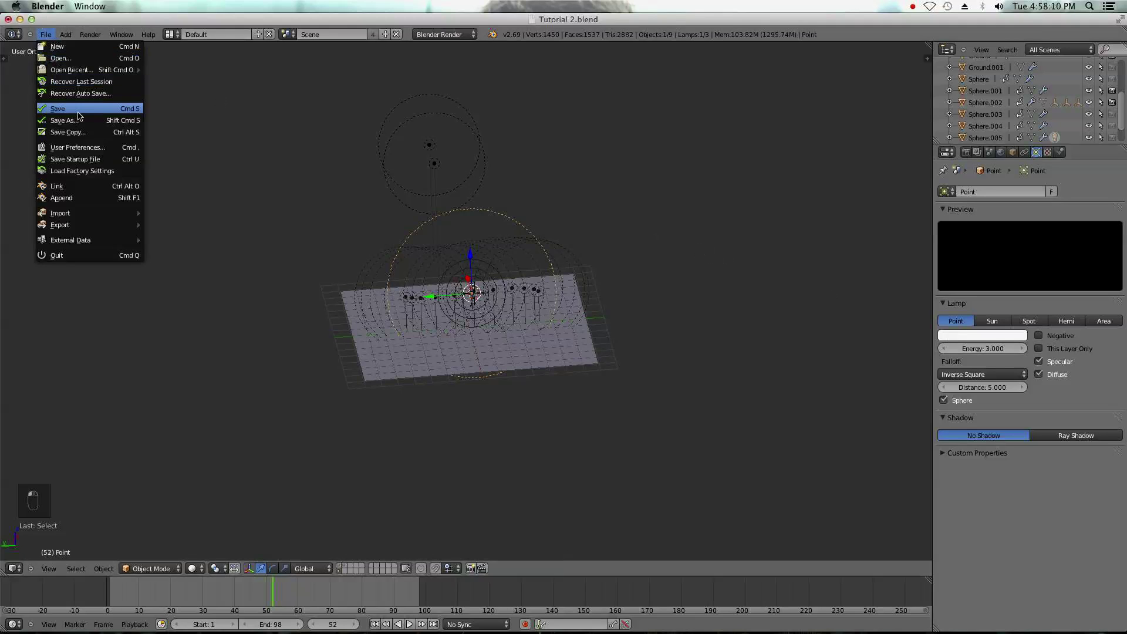
key("KP_0")
left_click(45, 34)
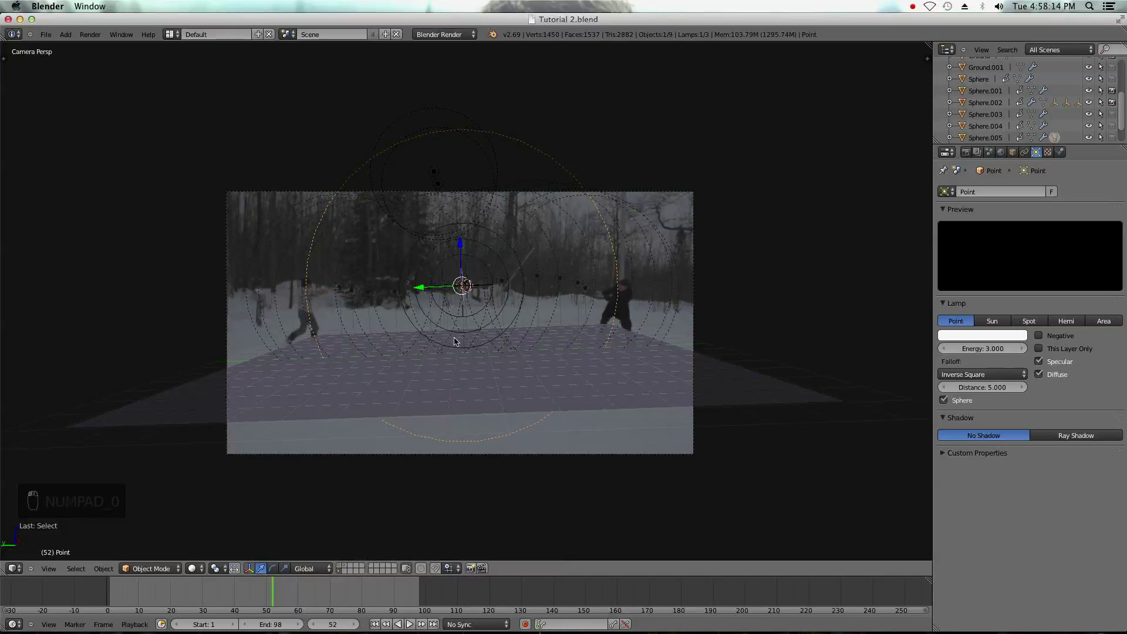
key("F12")
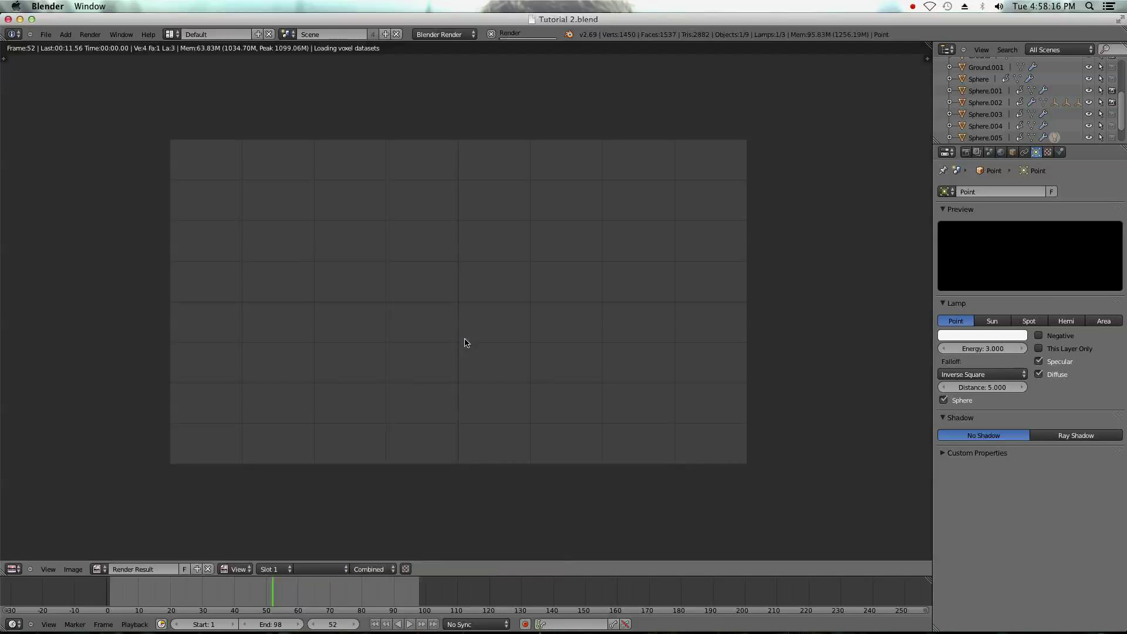
- Cancel the running render, show the smoke layer together with the lamp and spark layer, and save the file
key("Escape")
left_click(343, 566, "shift")
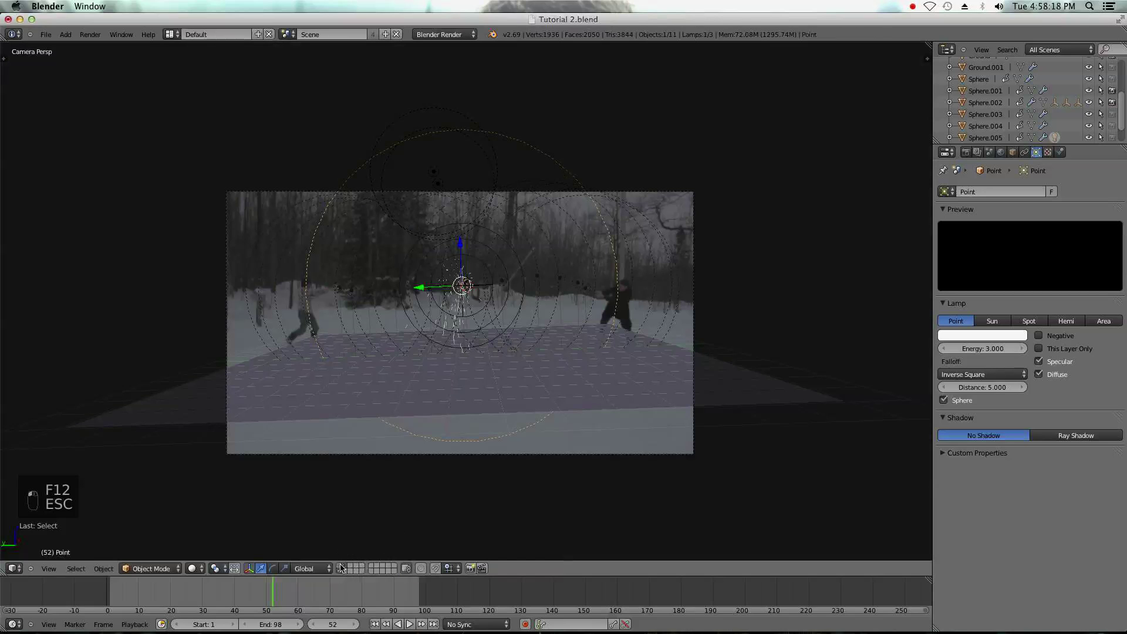
left_click(45, 34)
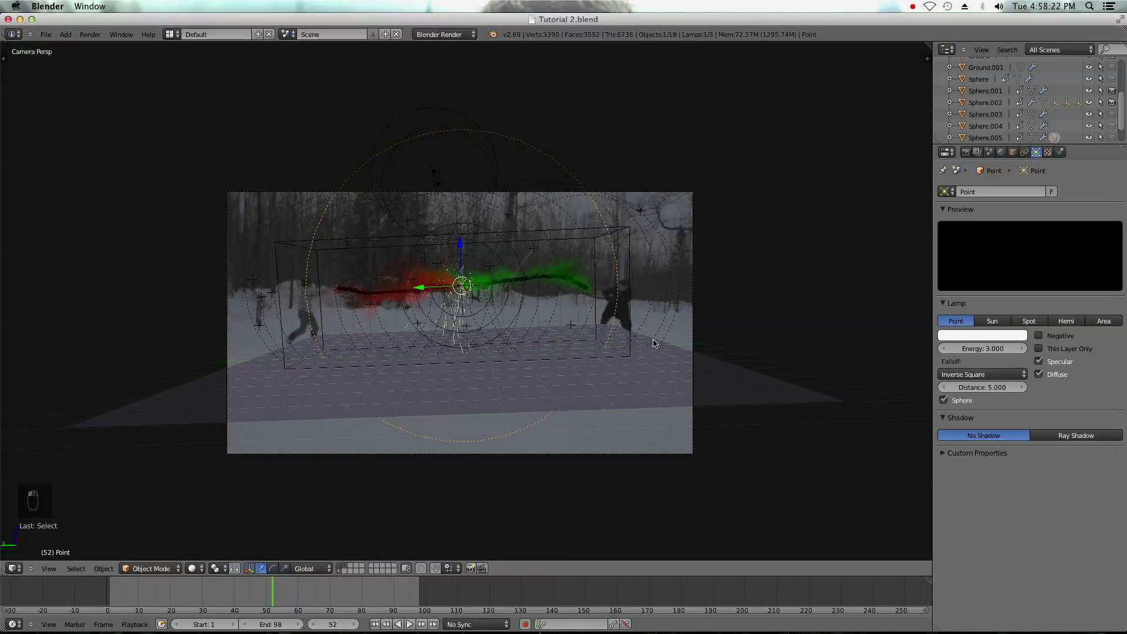
- Render frame 52 and inspect the smoke streams composited over the snowy footage
key("F12")
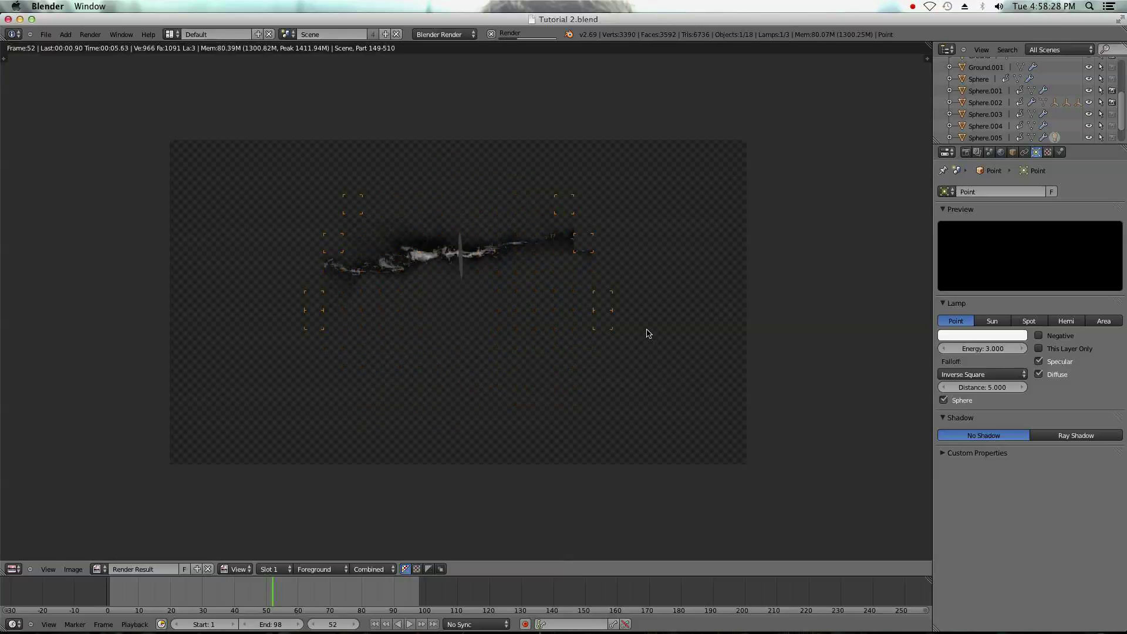
scroll(648, 334, "up", 3)
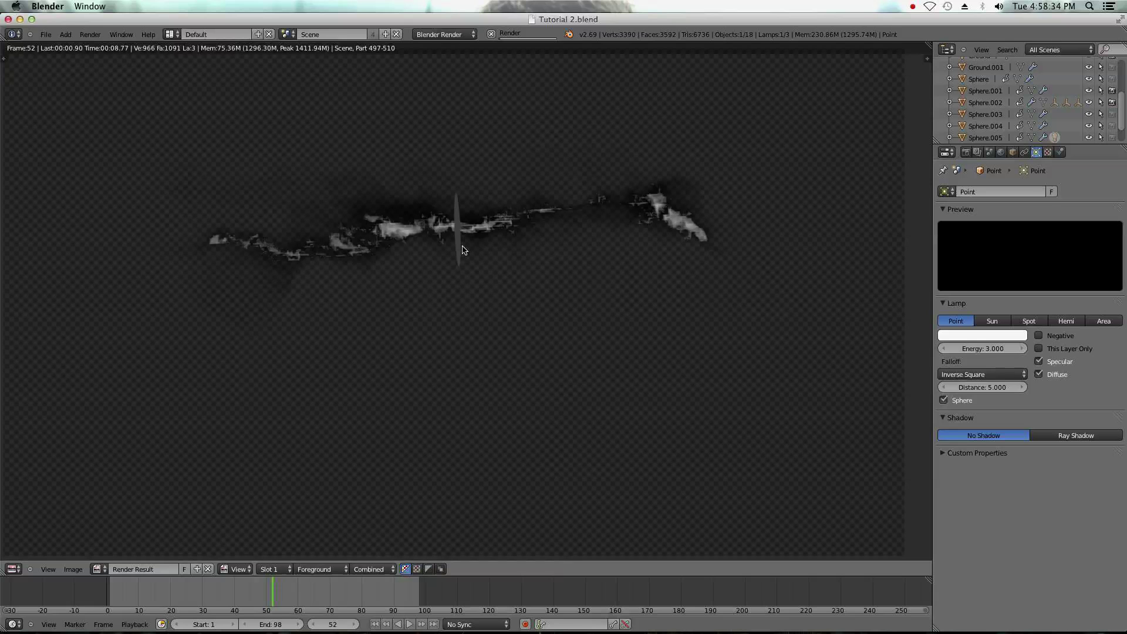
scroll(565, 273, "down", 3)
scroll(564, 274, "up", 2)
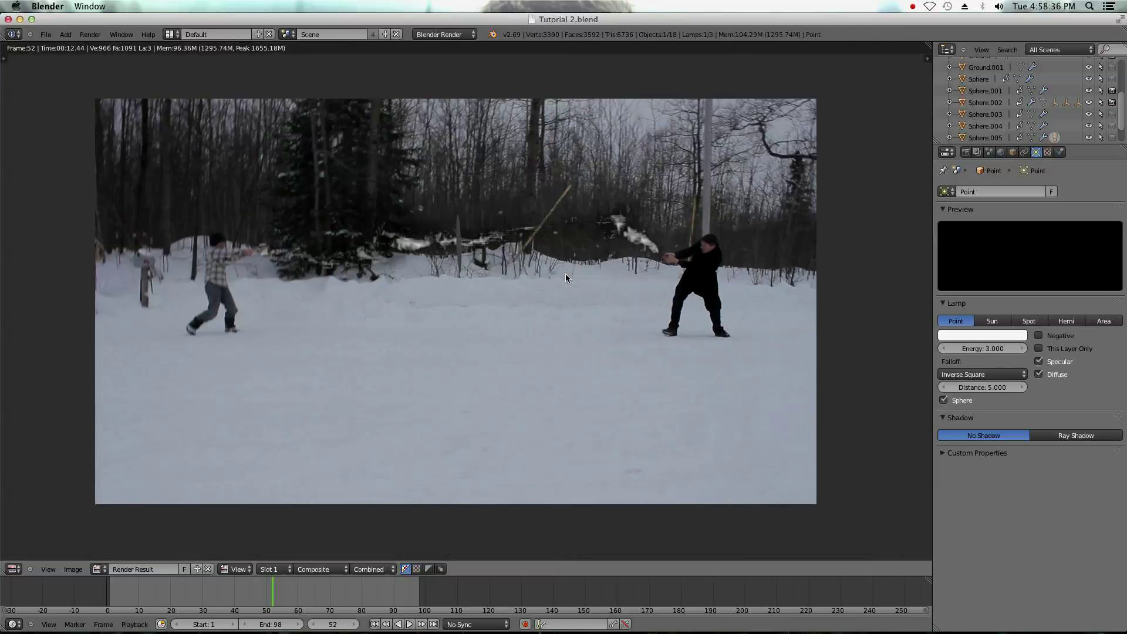
key("Escape")
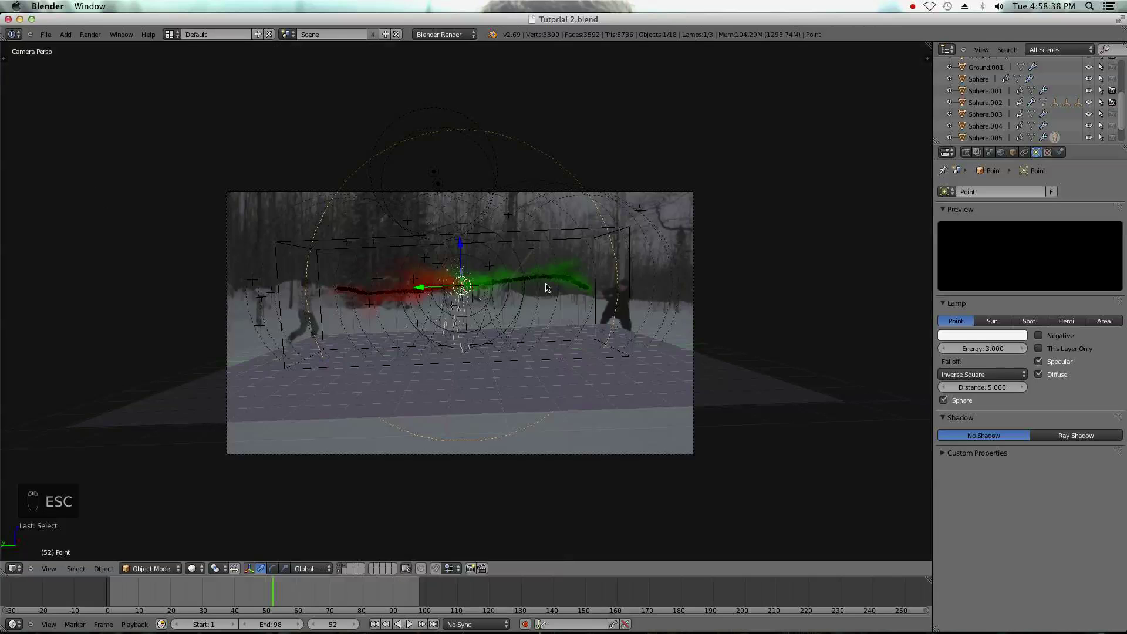
- Inspect the objects at the collision centre, including the render settings of the spark emitter's particle system
scroll(553, 287, "up", 2)
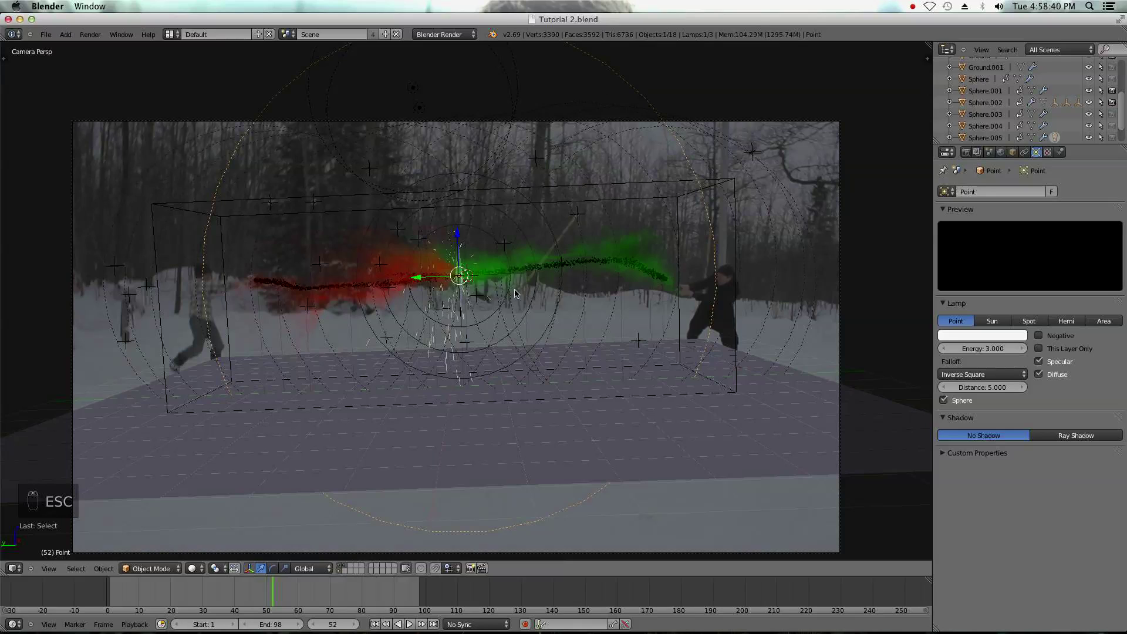
right_click(465, 300)
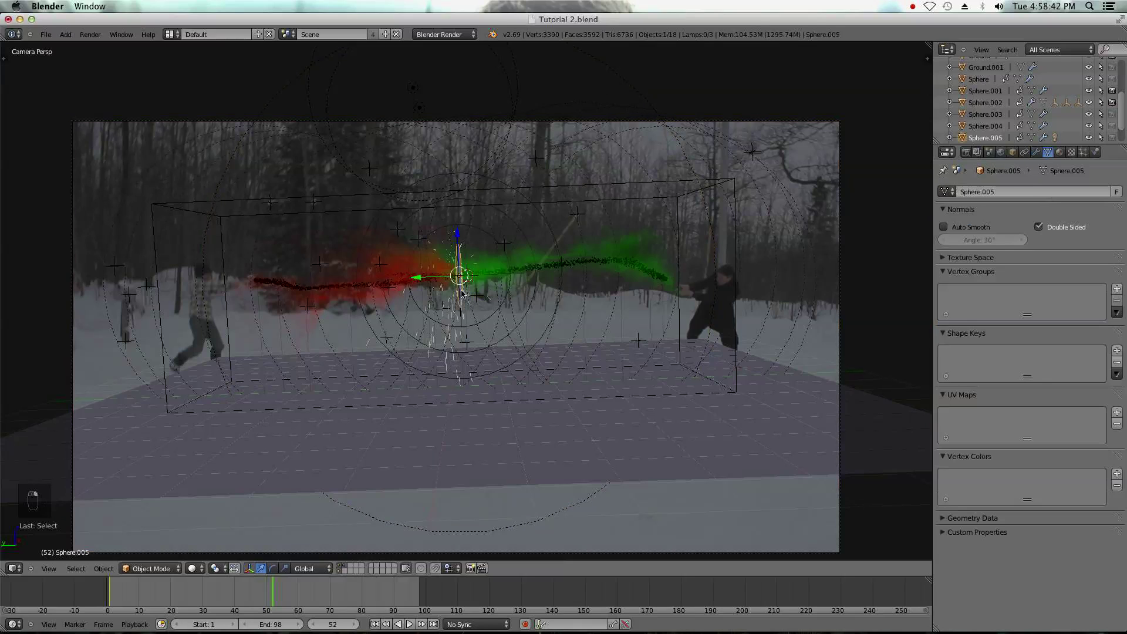
scroll(1069, 127, "down", 2)
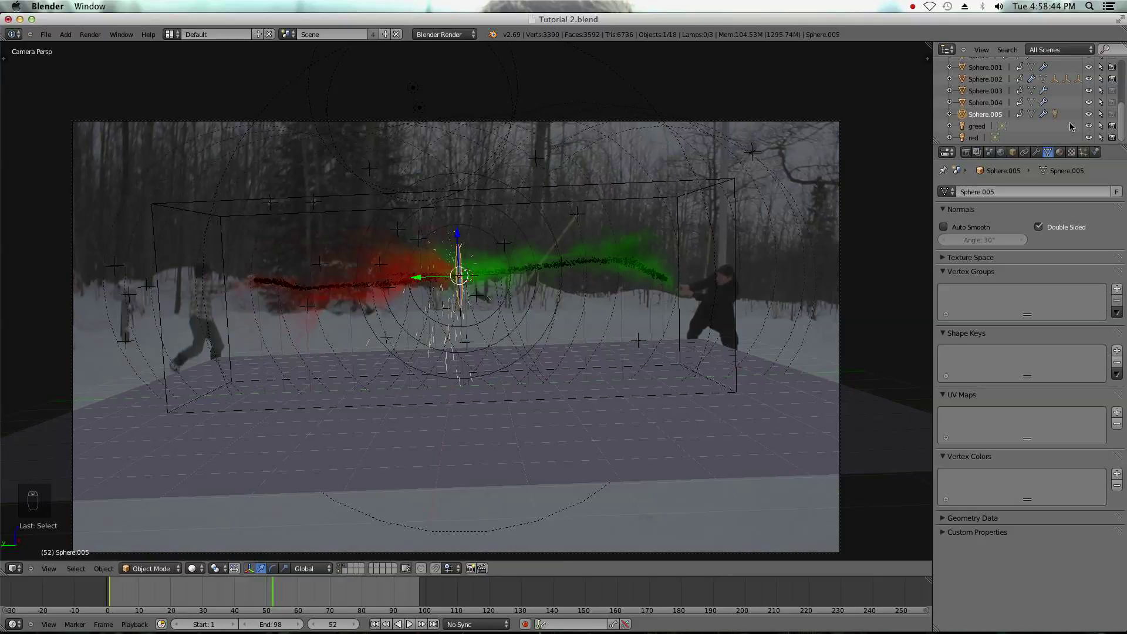
scroll(517, 284, "up", 5)
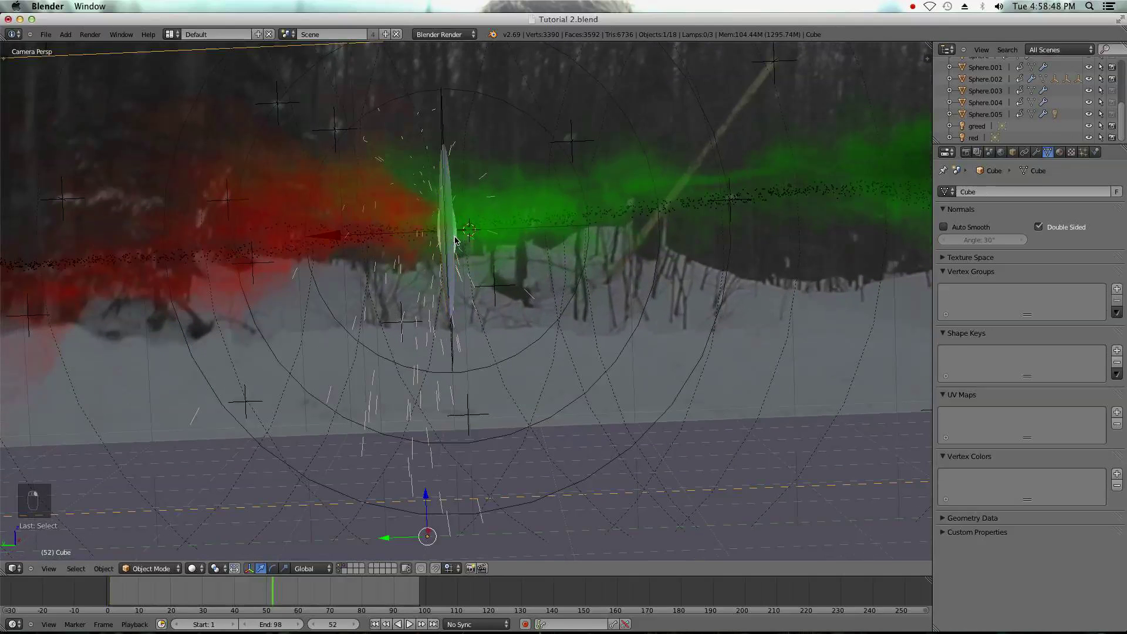
right_click(458, 240)
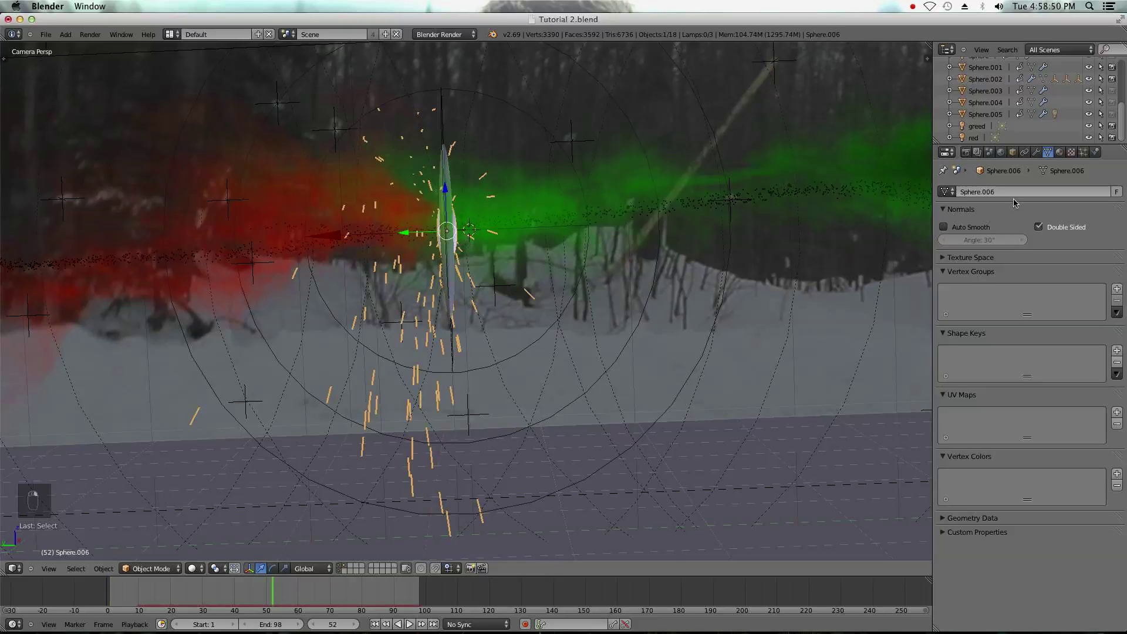
scroll(1072, 108, "up", 5)
scroll(1072, 108, "down", 5)
scroll(1070, 113, "up", 5)
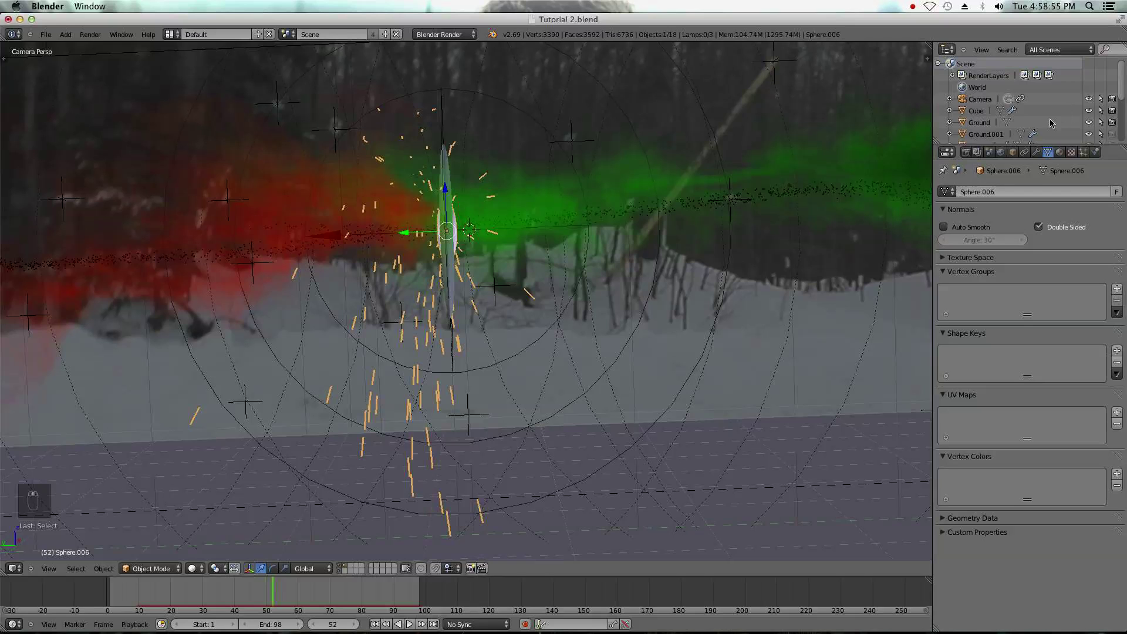
left_click(1084, 152)
scroll(1005, 346, "down", 3)
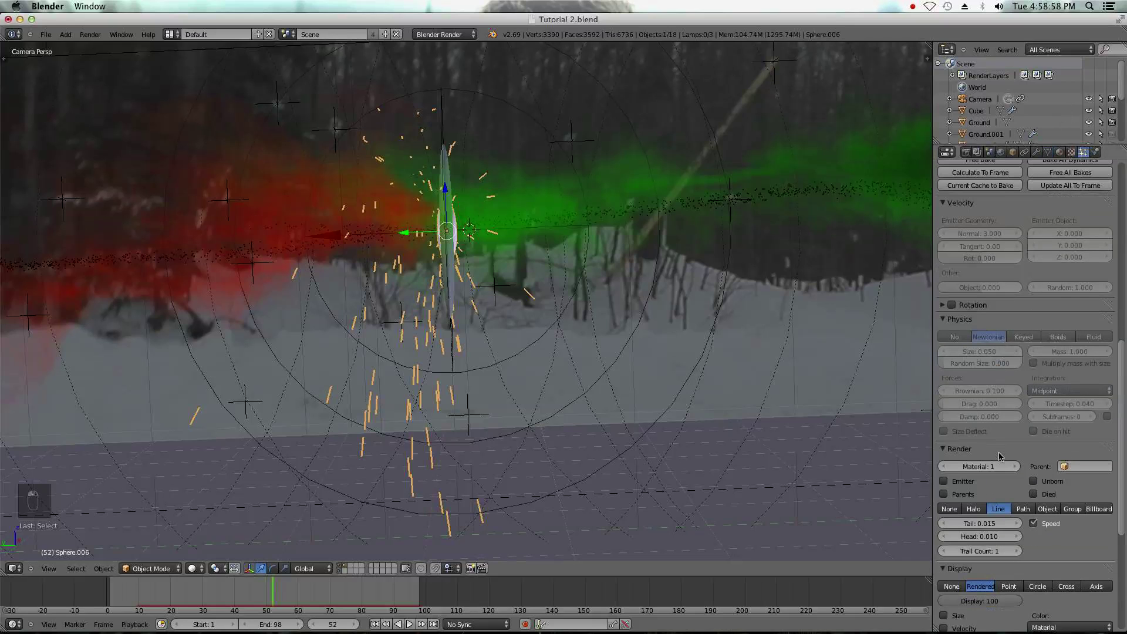
scroll(553, 420, "down", 5)
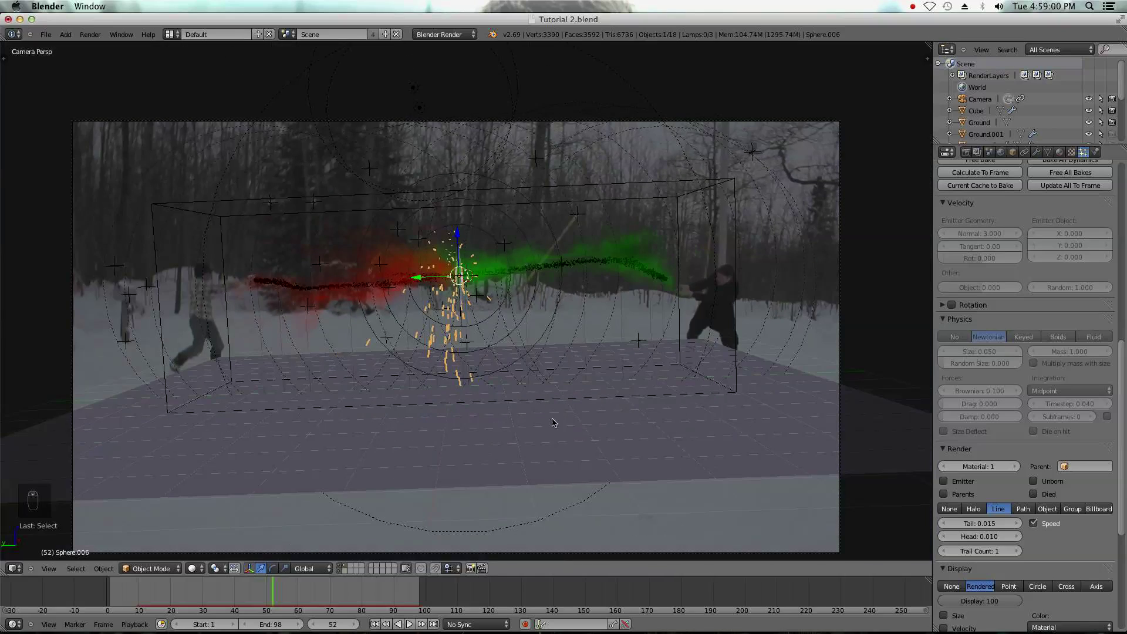
- Preview the Foreground render layer on its own in the Compositing layout's backdrop and return to the Default layout
left_click(171, 34)
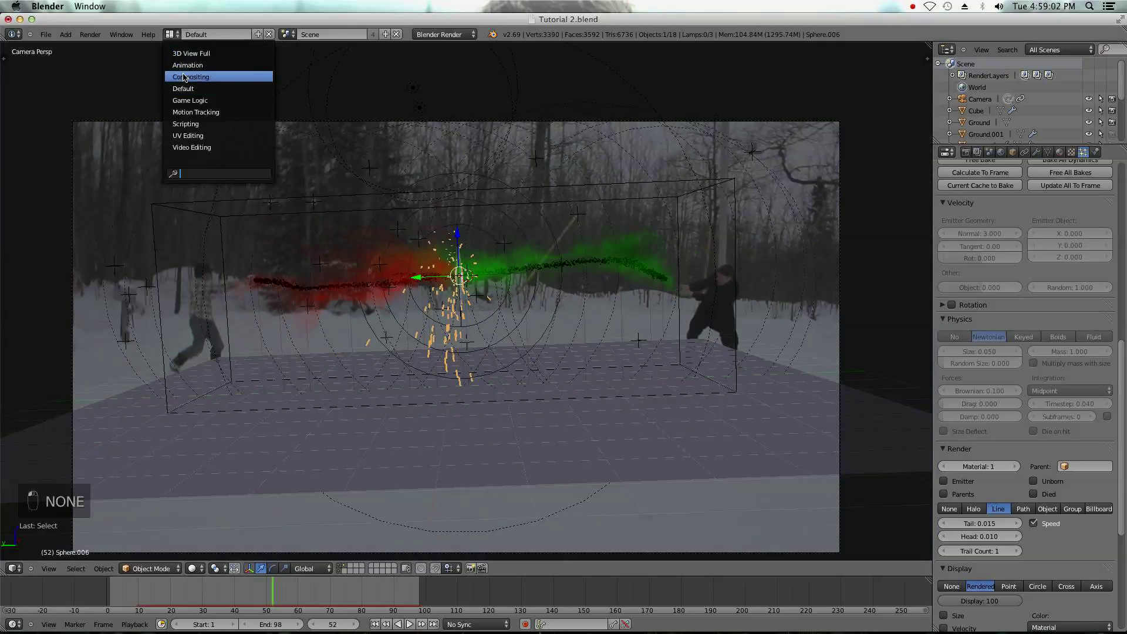
left_click(185, 76)
scroll(262, 200, "left", 10)
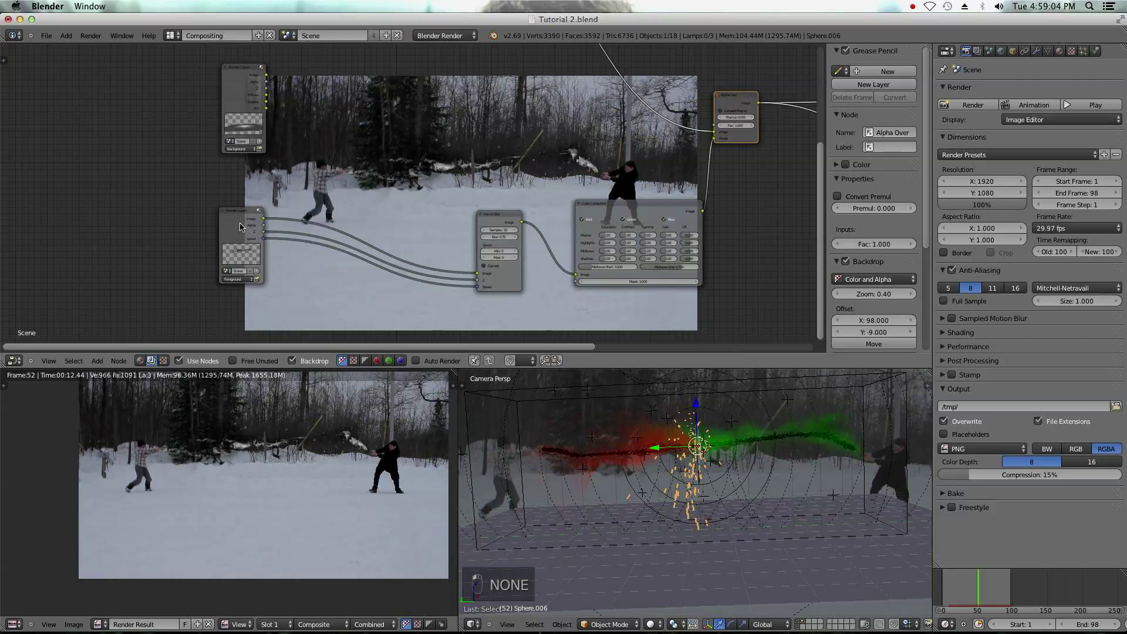
left_click(239, 226)
scroll(331, 157, "up", 3)
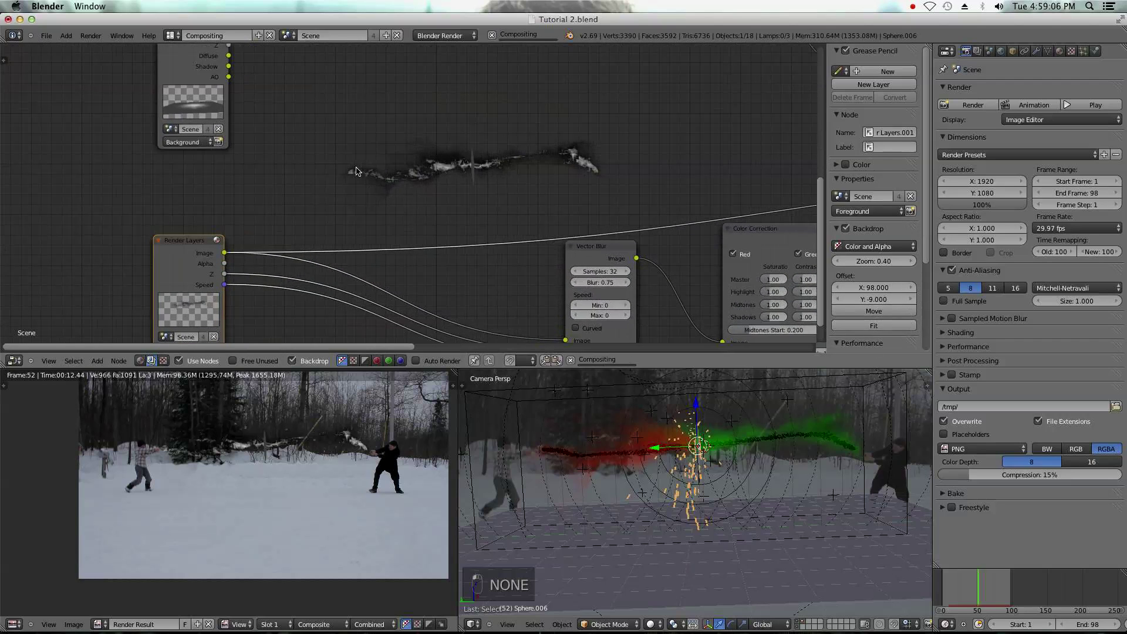
scroll(435, 301, "down", 2)
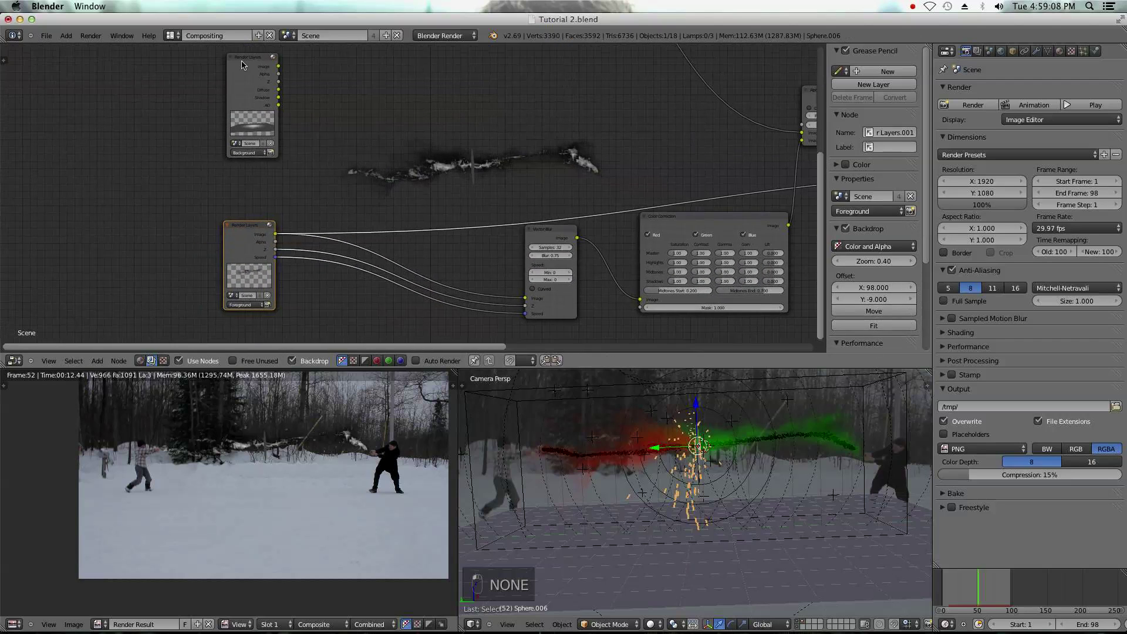
left_click(178, 34)
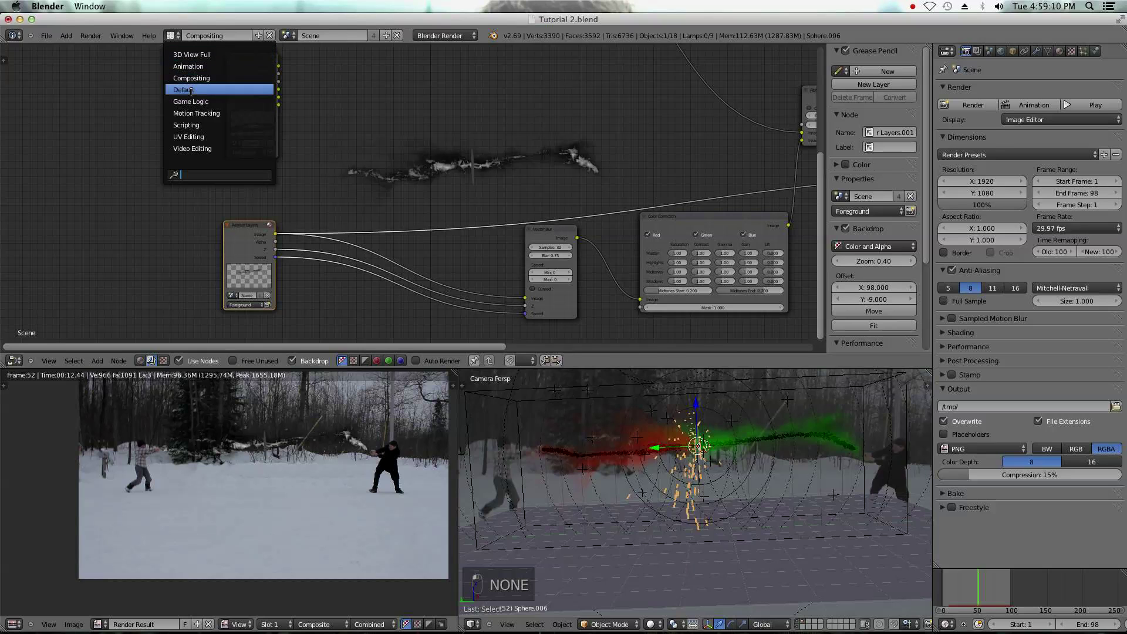
left_click(191, 91)
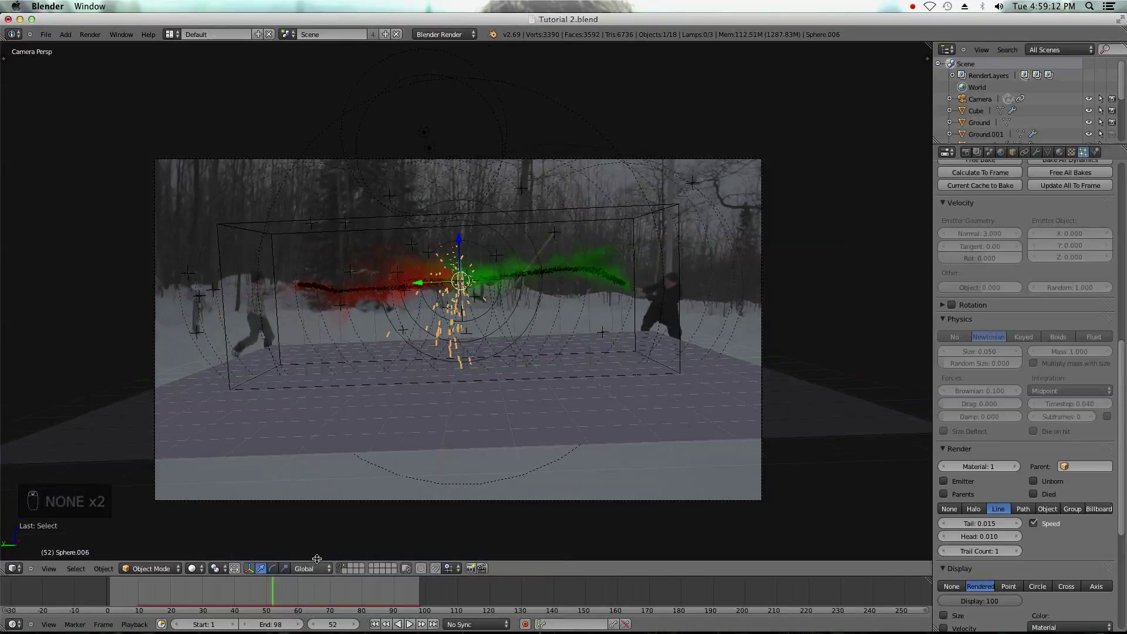
- Exclude the thin disc at the collision point (Sphere.002) from rendering, make Sphere renderable, and save the file
scroll(531, 430, "up", 6)
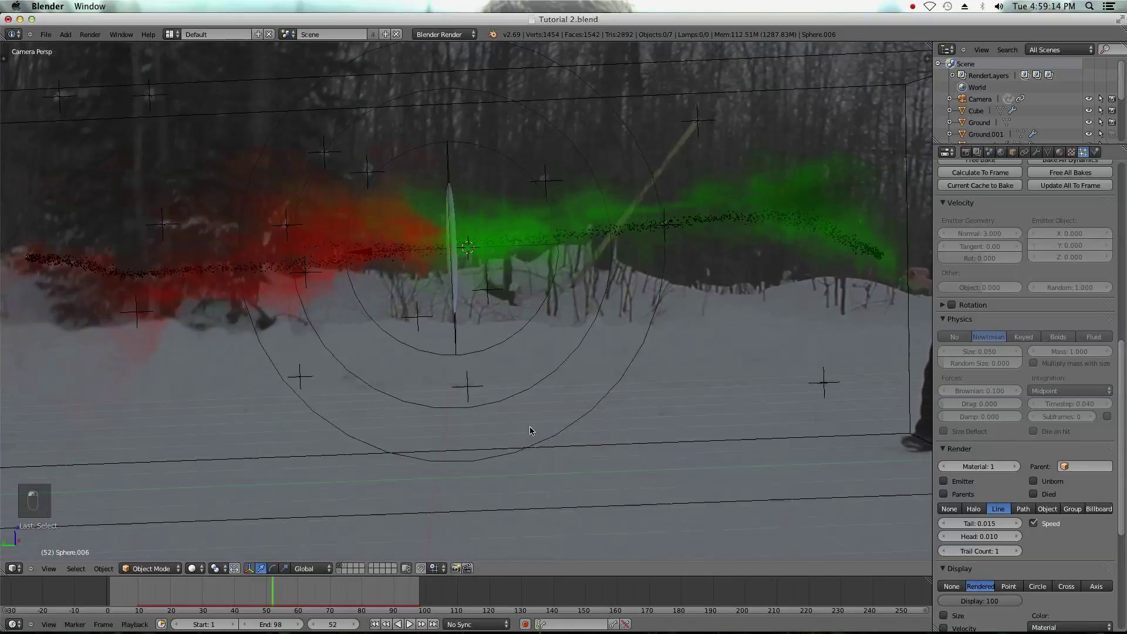
right_click(458, 297)
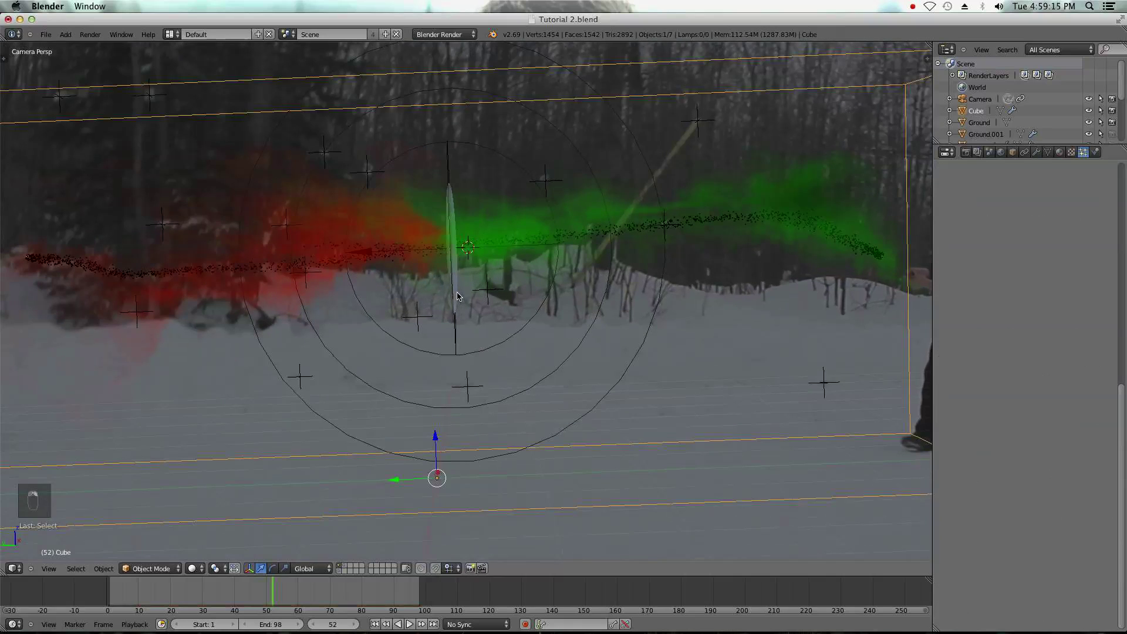
right_click(458, 292)
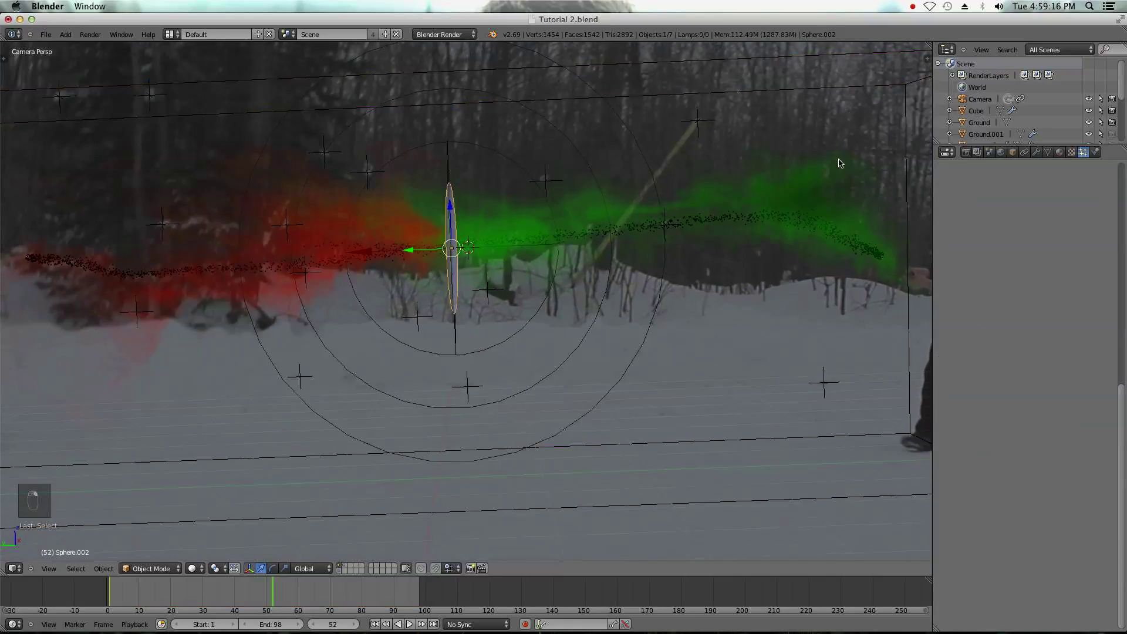
scroll(1026, 84, "down", 5)
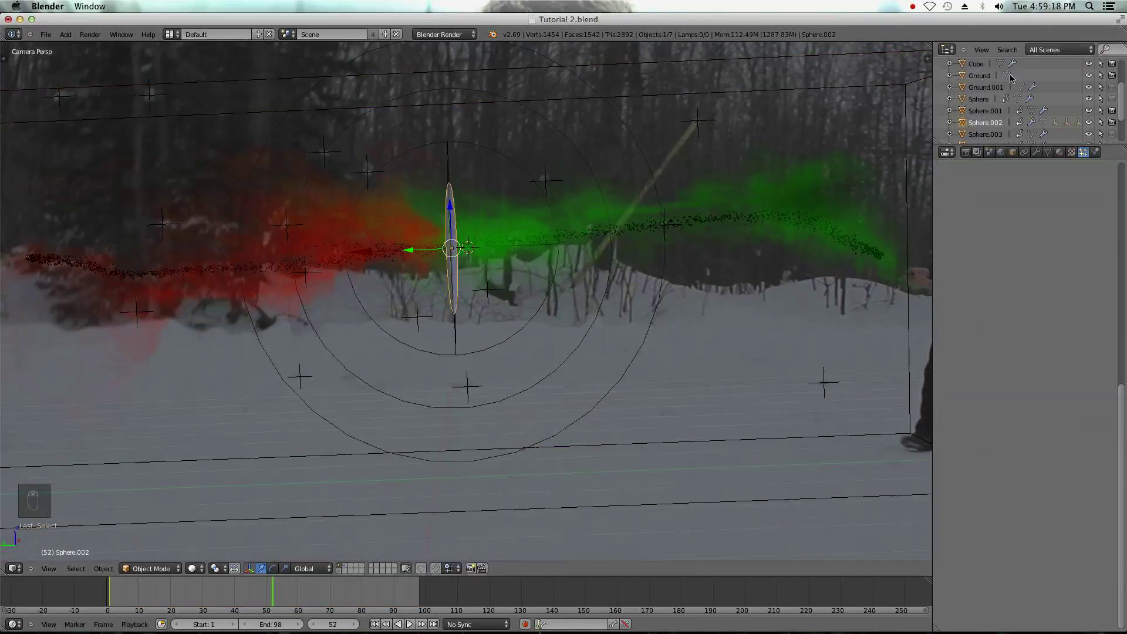
scroll(1093, 85, "up", 2)
left_click(1113, 80)
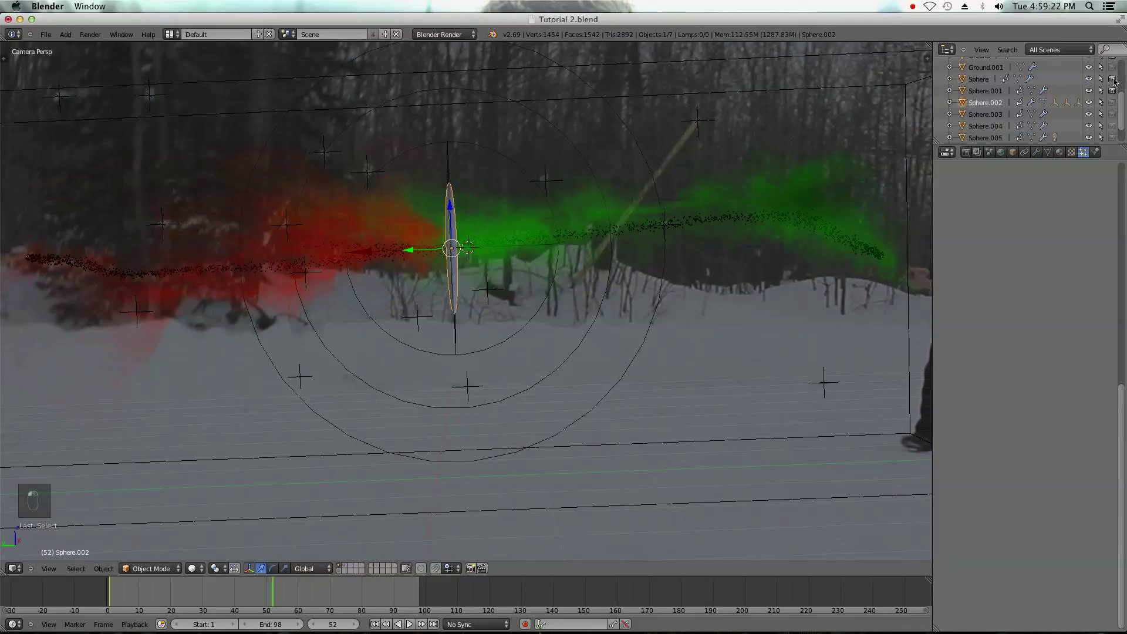
left_click(47, 36)
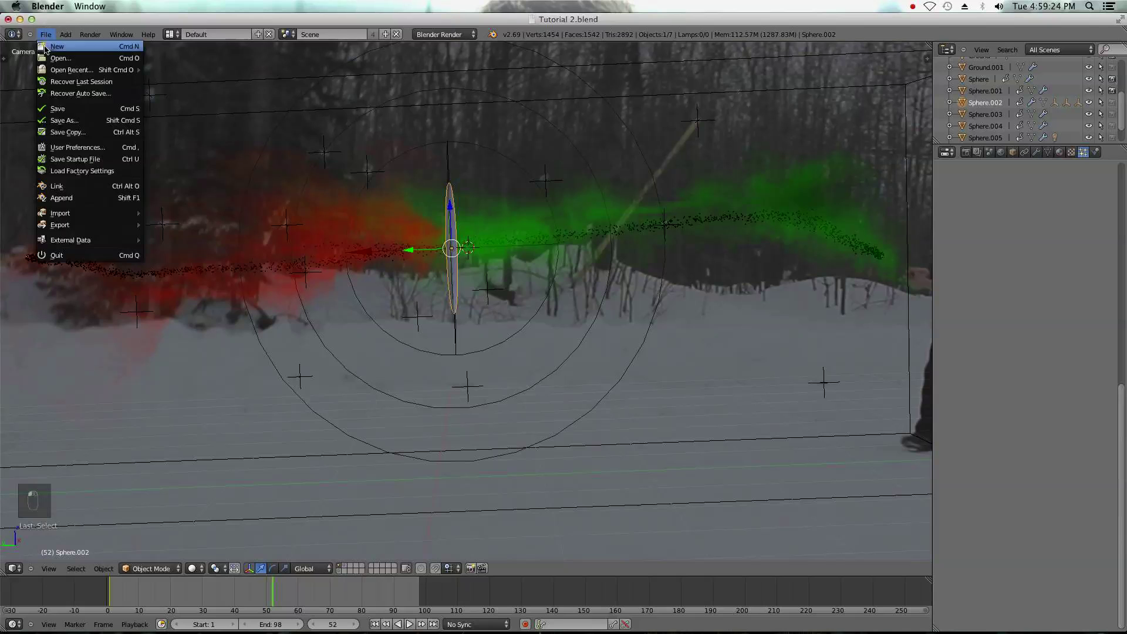
left_click(65, 103)
- Set the World's Environment Lighting Energy to 0.3
scroll(369, 147, "down", 5)
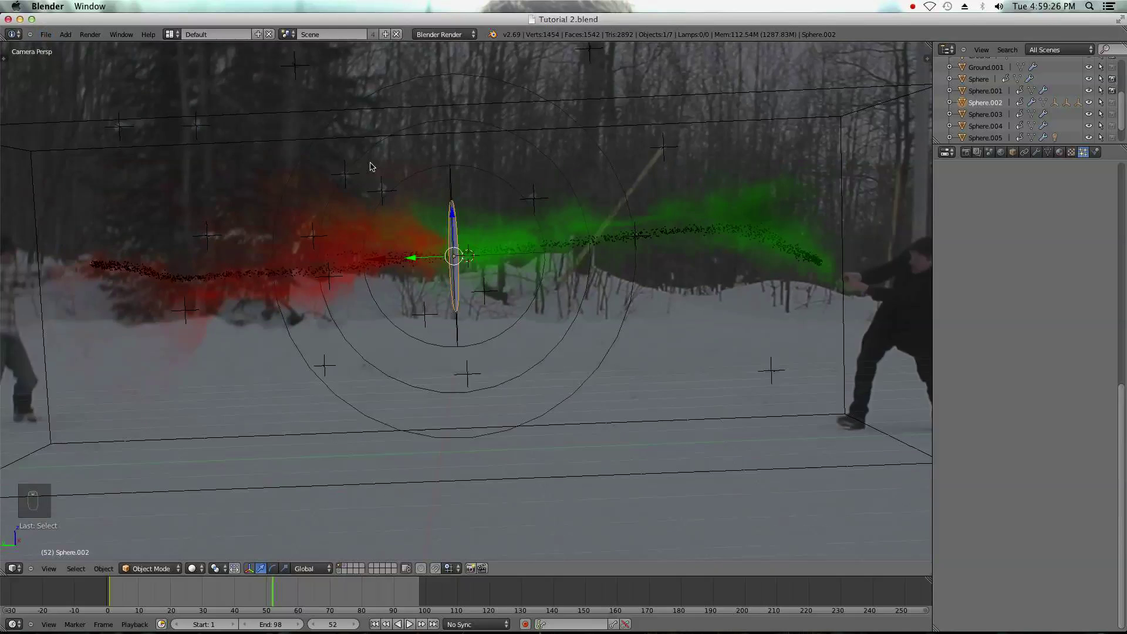
key("KP_5")
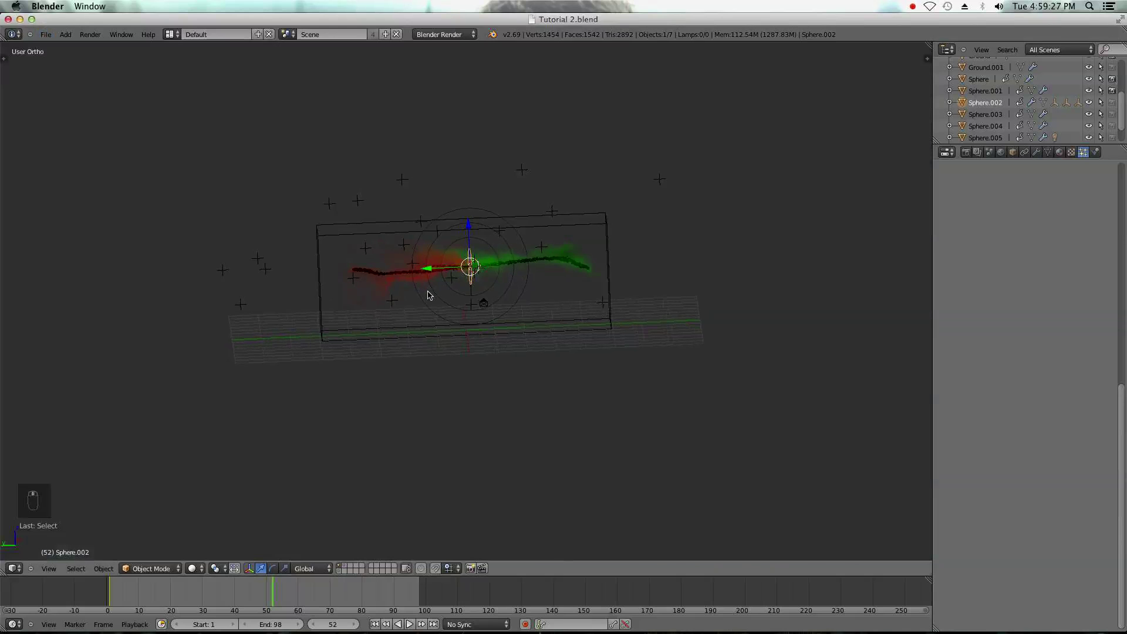
middle_click_drag(428, 295, 547, 297)
left_click(1001, 152)
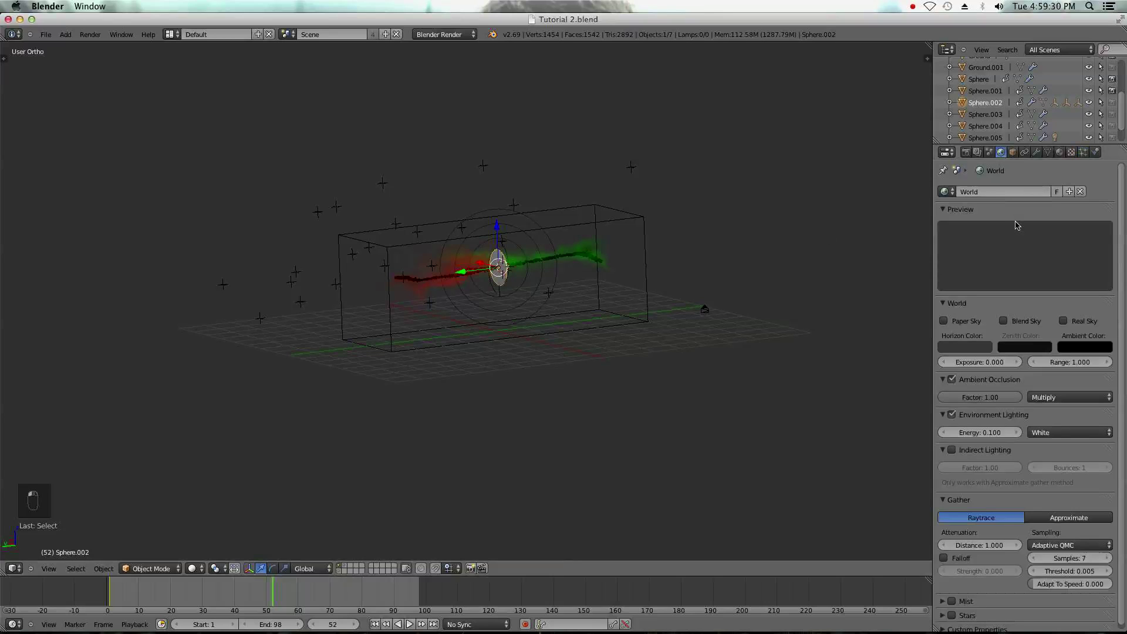
left_click(978, 433)
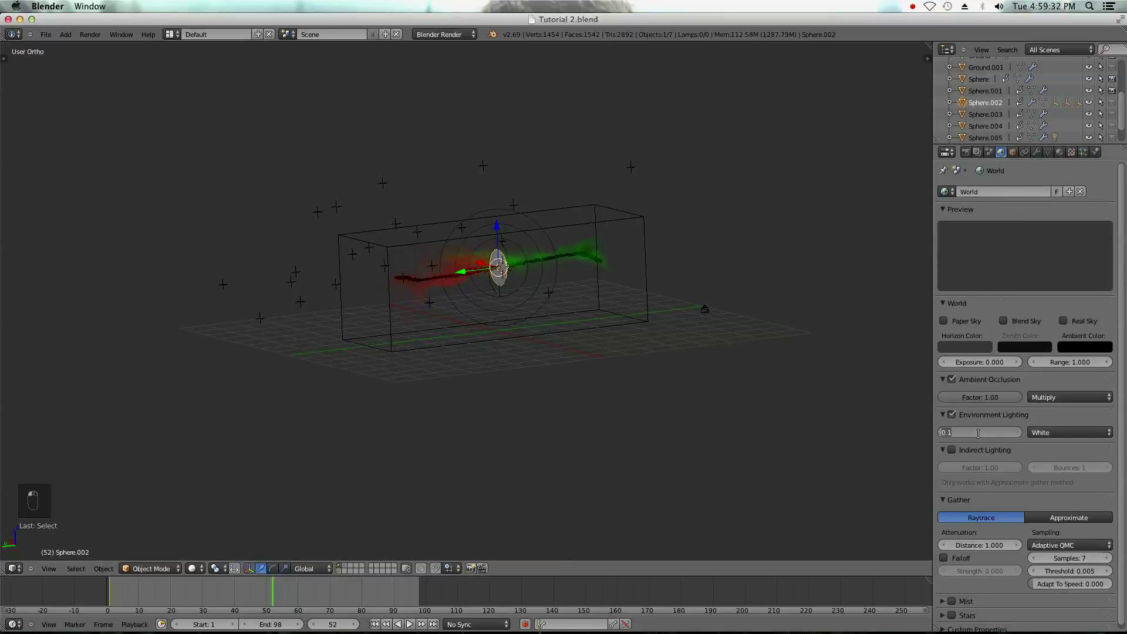
key("Return")
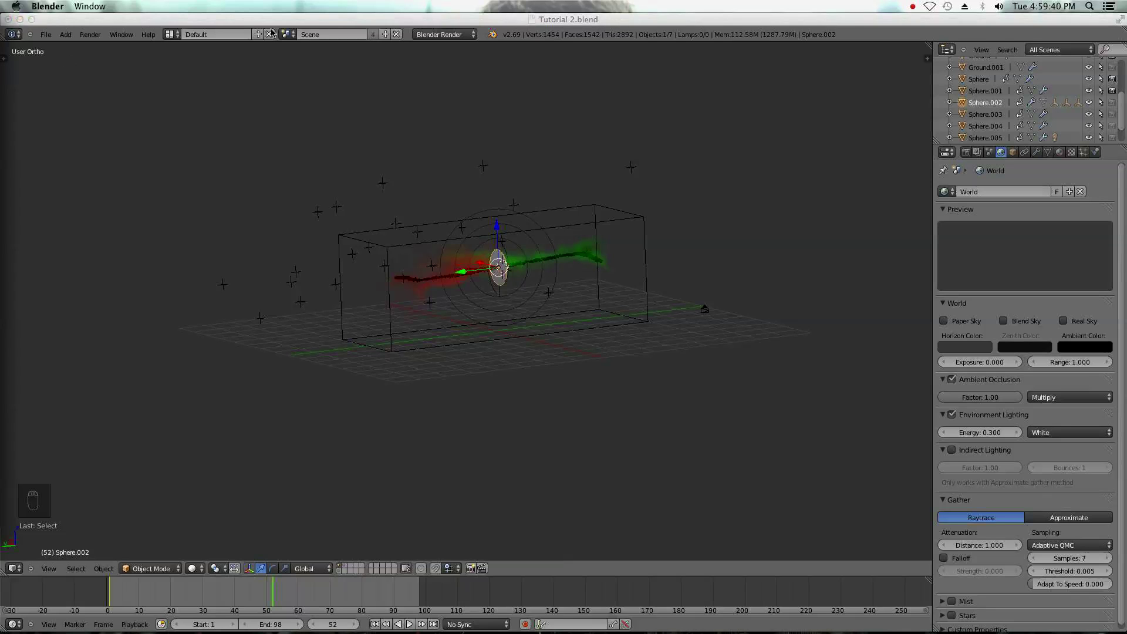
- Save the file and render frame 52 from the camera view with the smoke layer and the lamp and spark layer visible
left_click(576, 24)
key("KP_0")
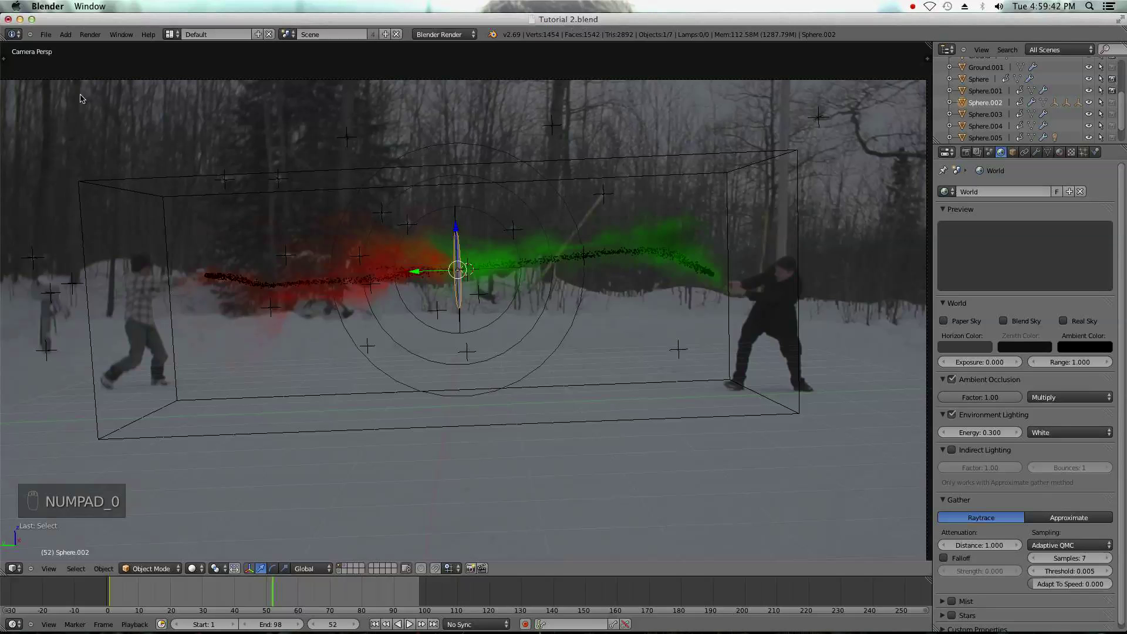
left_click(46, 35)
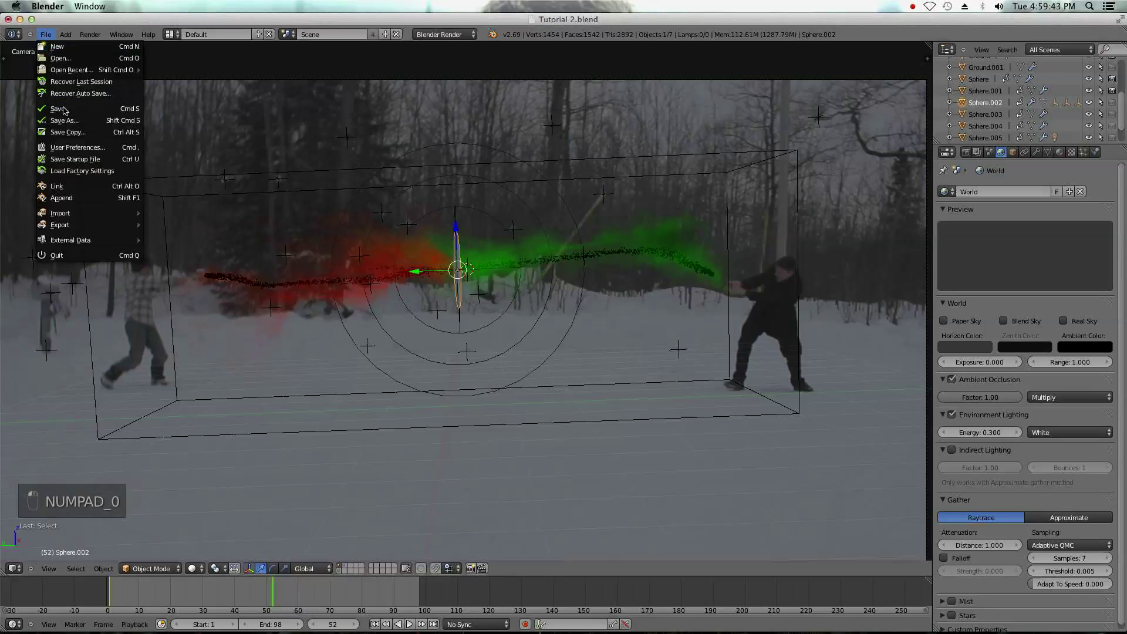
left_click(344, 572)
left_click(348, 568, "shift")
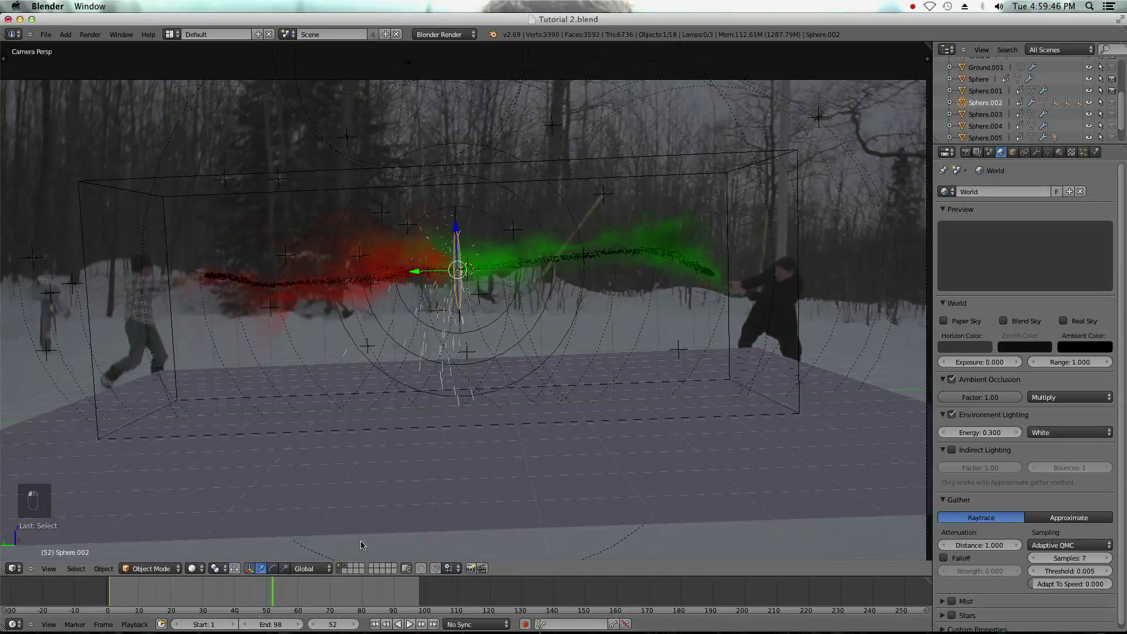
key("F12")
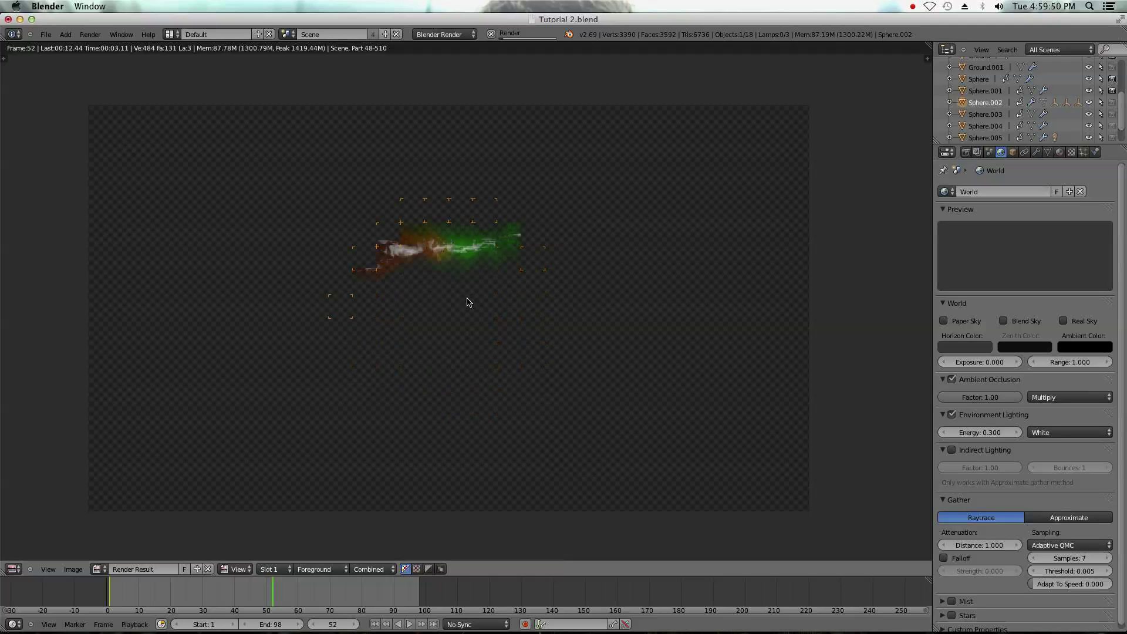
- In the Compositing layout, delete the Color Correction node that follows the Foreground layer's Vector Blur while keeping the chain connected
scroll(468, 302, "up", 3)
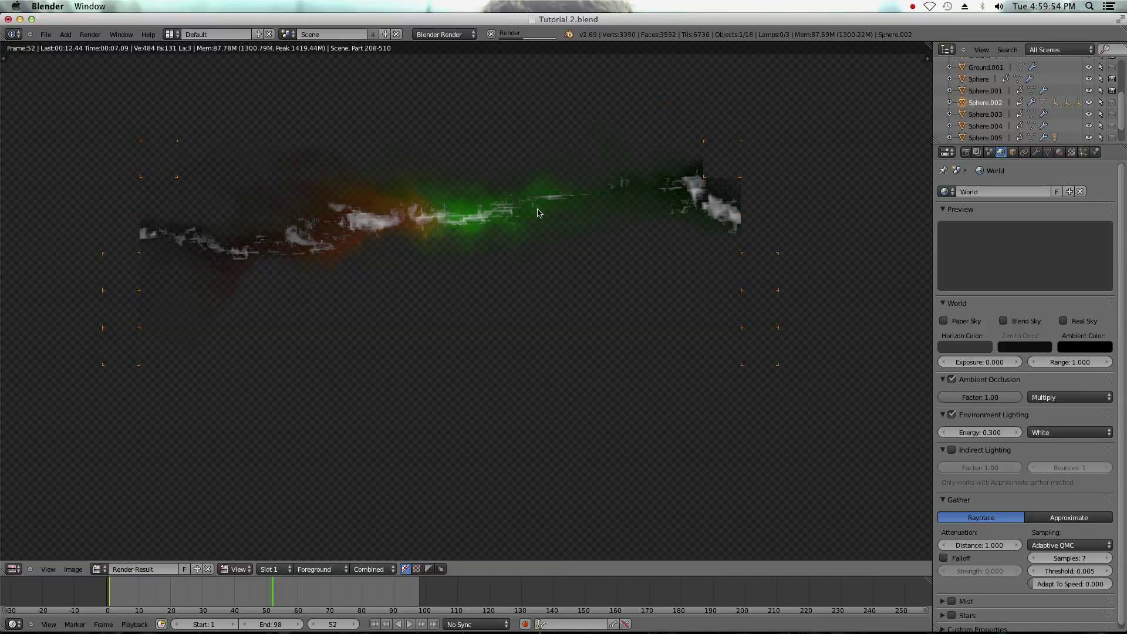
scroll(516, 220, "up", 3)
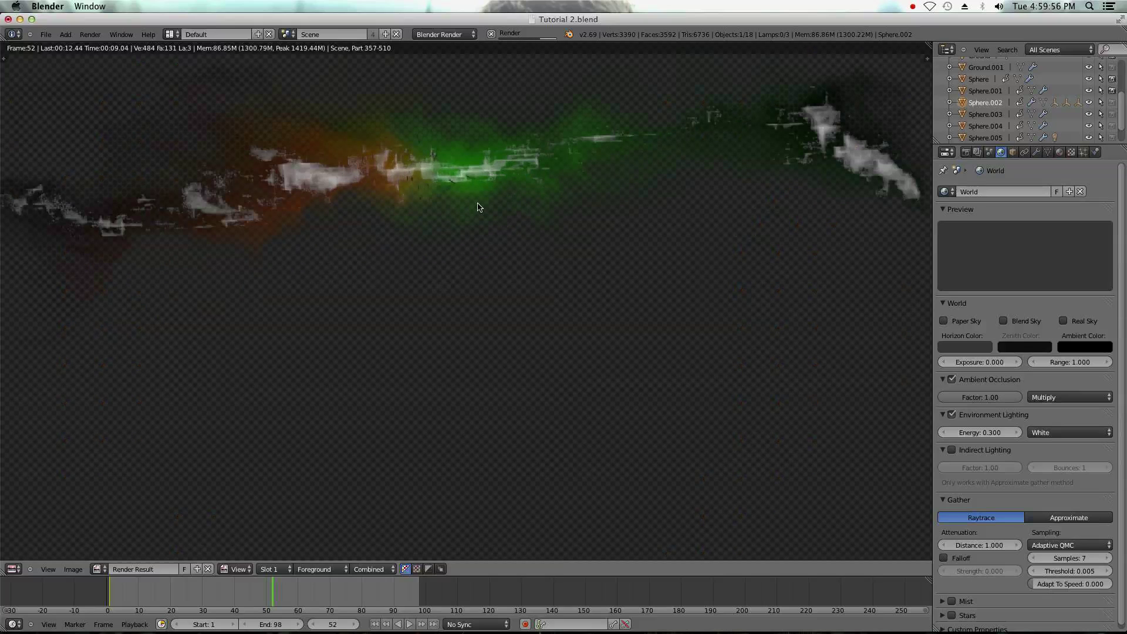
scroll(480, 206, "down", 3)
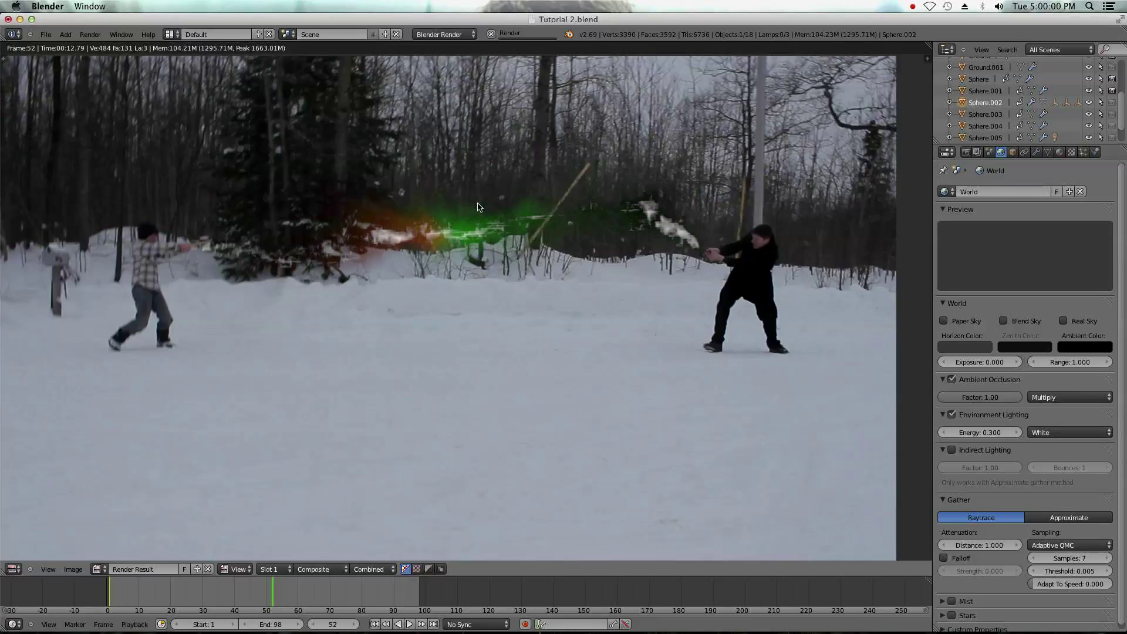
scroll(480, 207, "down", 3)
scroll(480, 206, "up", 2)
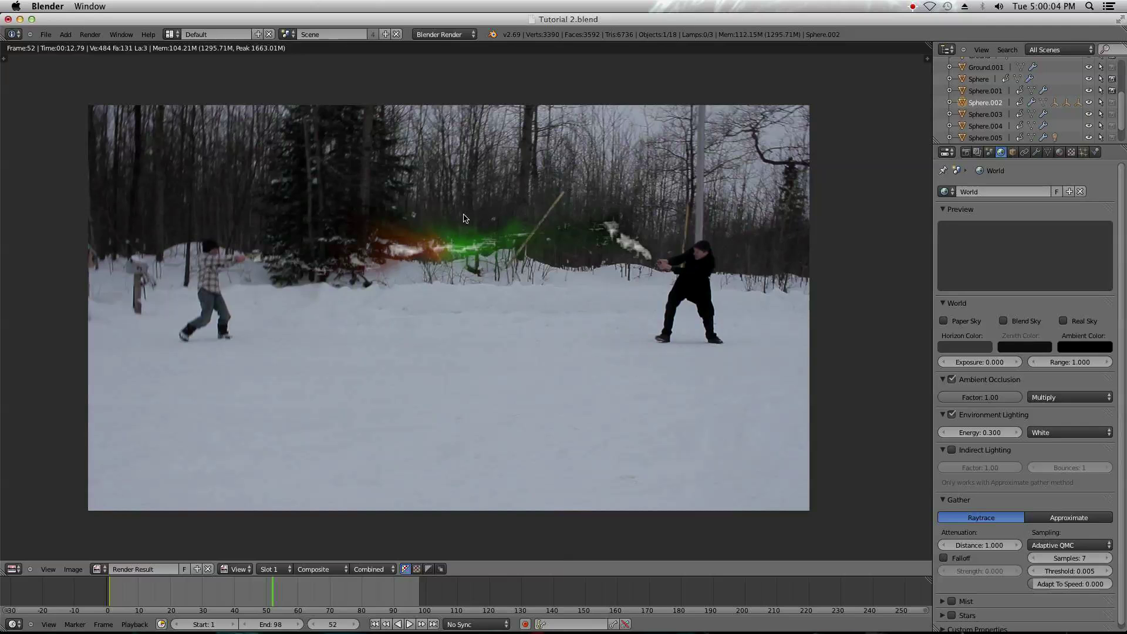
left_click(170, 34)
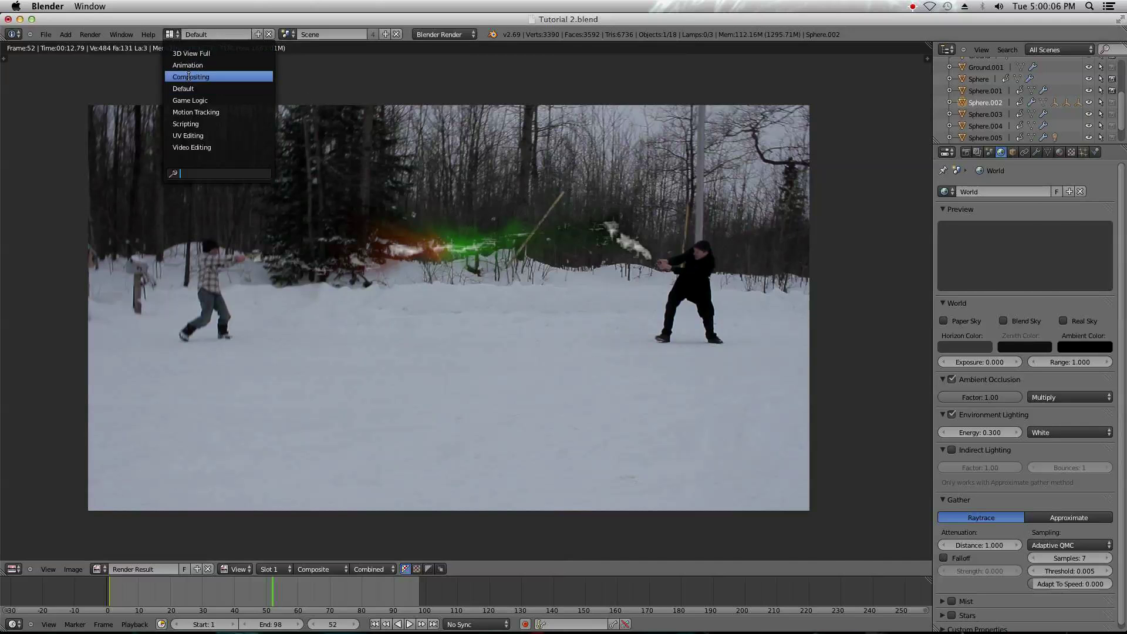
left_click(190, 78)
scroll(434, 207, "up", 1)
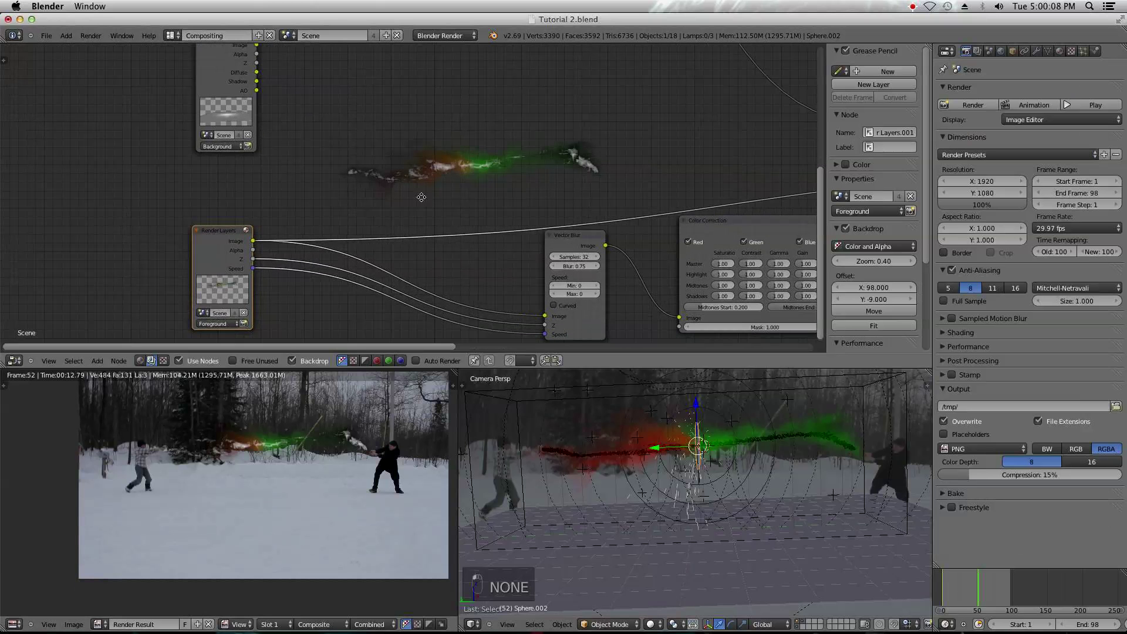
middle_click_drag(421, 197, 327, 180)
left_click(473, 223)
left_click(631, 221)
key("ctrl+x")
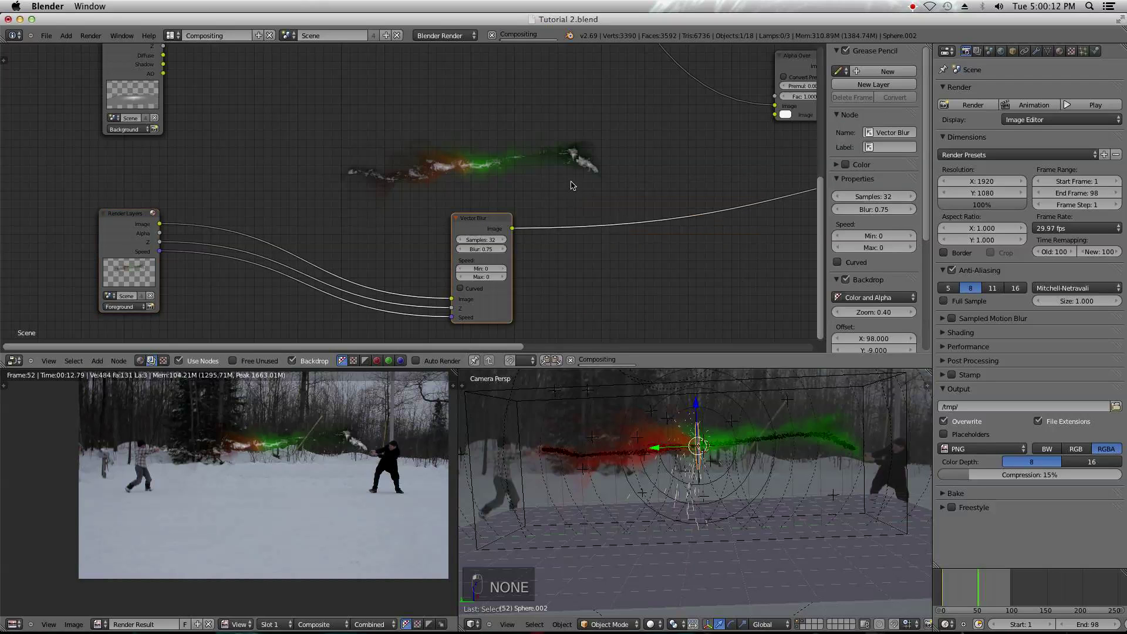
- Link the Vector Blur image output to the second Image input of Alpha Over and preview the Alpha Over result in the backdrop
scroll(449, 249, "down", 2)
left_click_drag(393, 279, 617, 181)
left_click(651, 140)
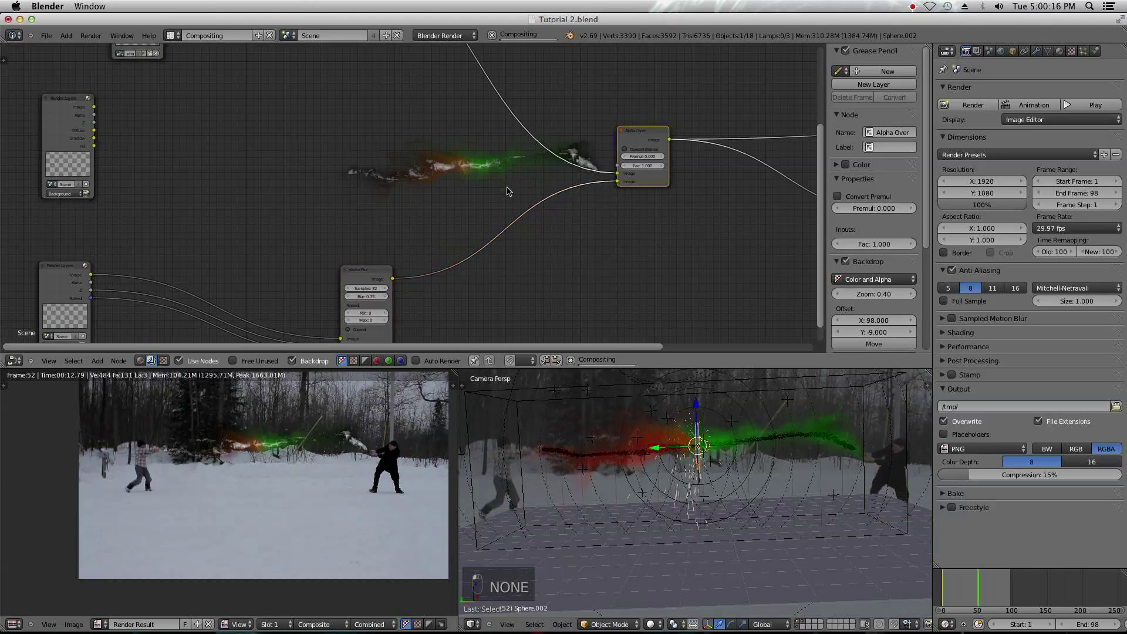
scroll(508, 191, "down", 2)
middle_click_drag(505, 165, 517, 234)
left_click_drag(571, 229, 491, 196)
scroll(488, 195, "up", 3)
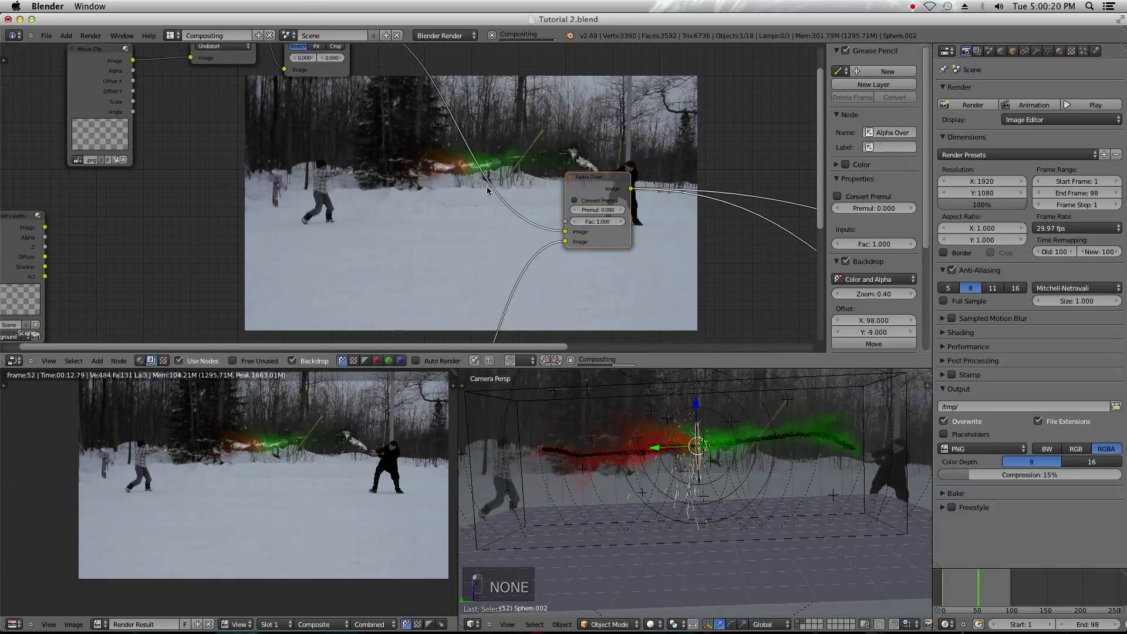
scroll(486, 192, "up", 3)
middle_click_drag(503, 191, 536, 152)
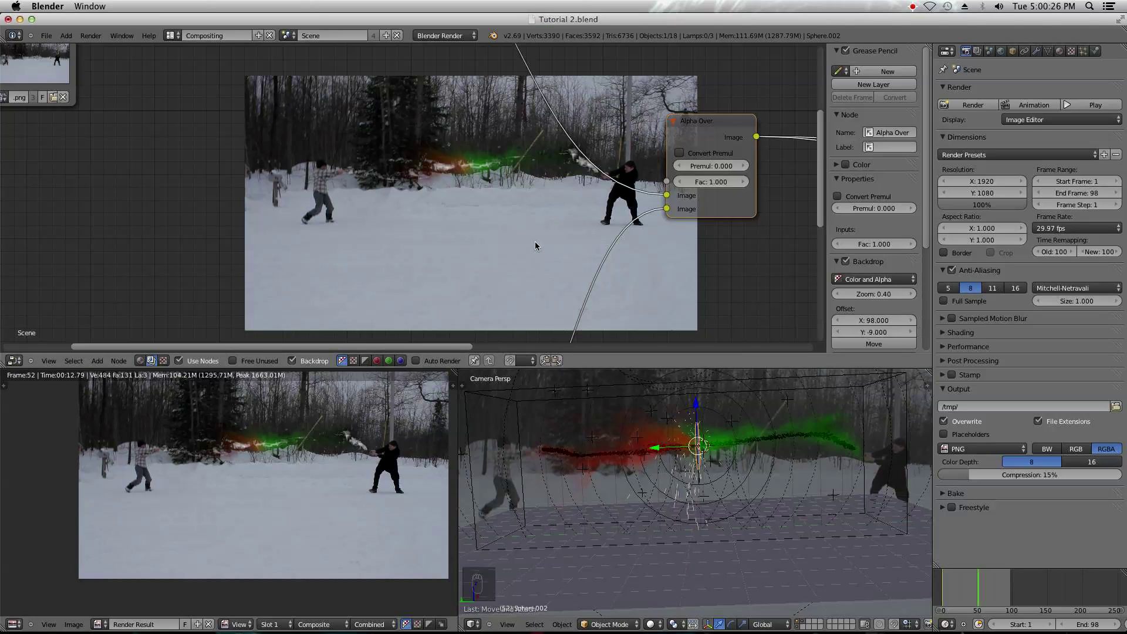
- Select the smoke domain cube and set its volume material's Scattering to 2.0
scroll(534, 243, "down", 1)
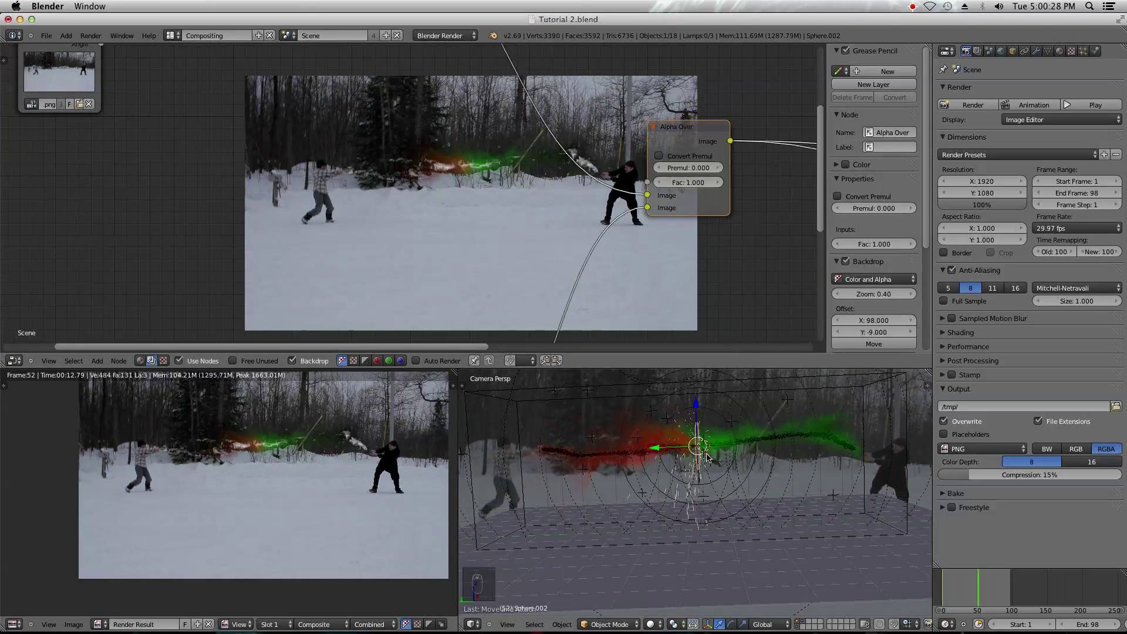
scroll(708, 457, "down", 2)
scroll(709, 457, "down", 1)
scroll(590, 172, "up", 2)
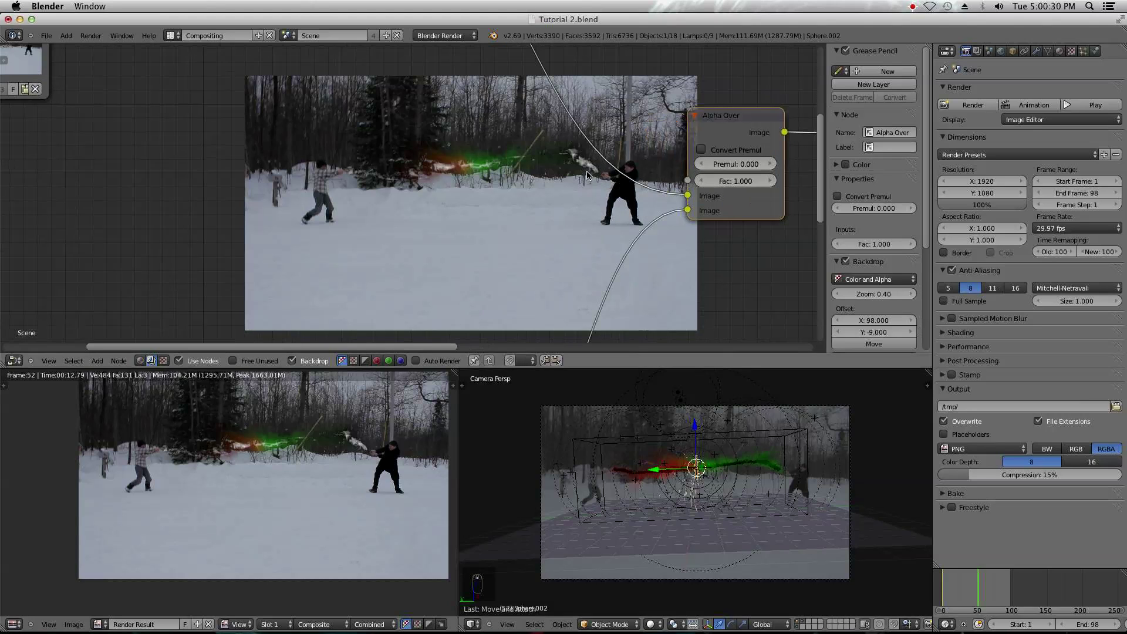
scroll(799, 452, "down", 2)
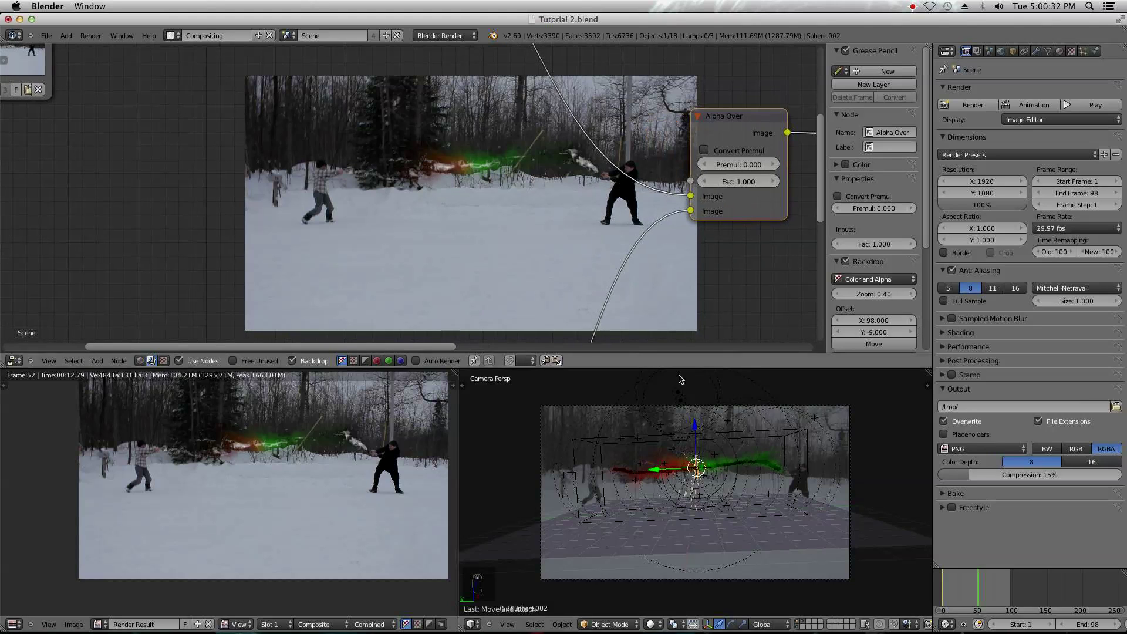
middle_click_drag(799, 452, 734, 437)
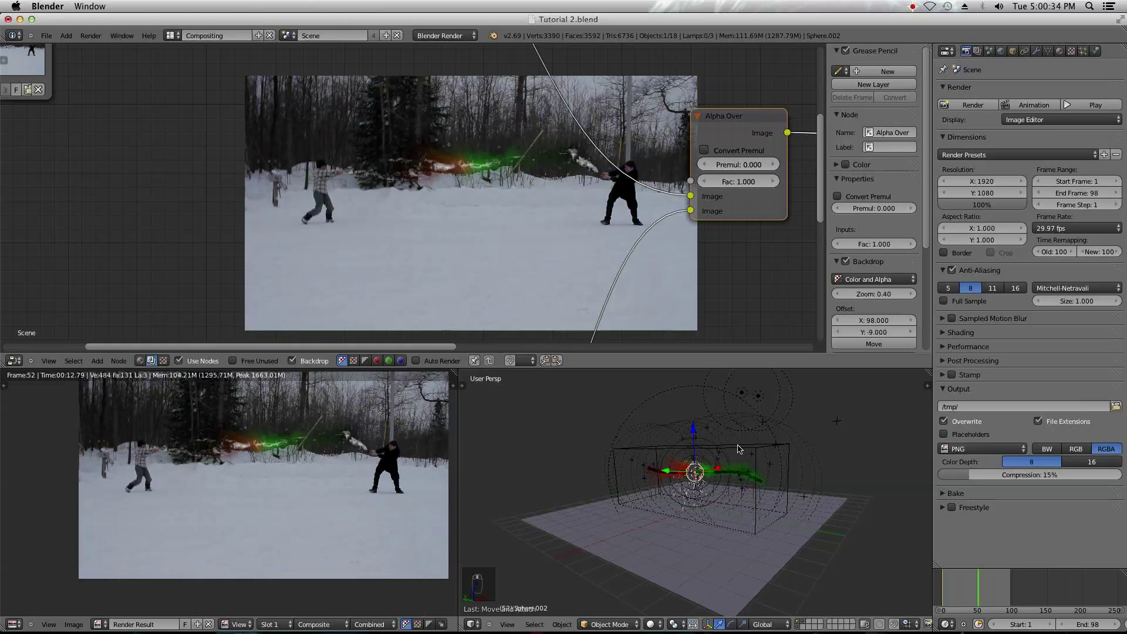
right_click(756, 510)
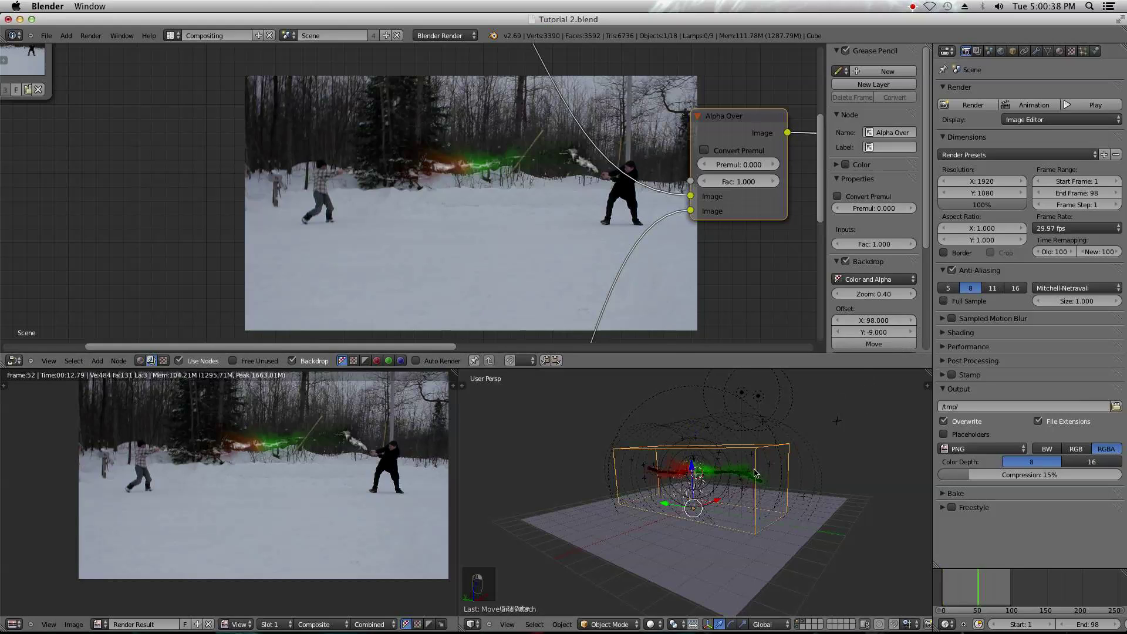
left_click(1060, 51)
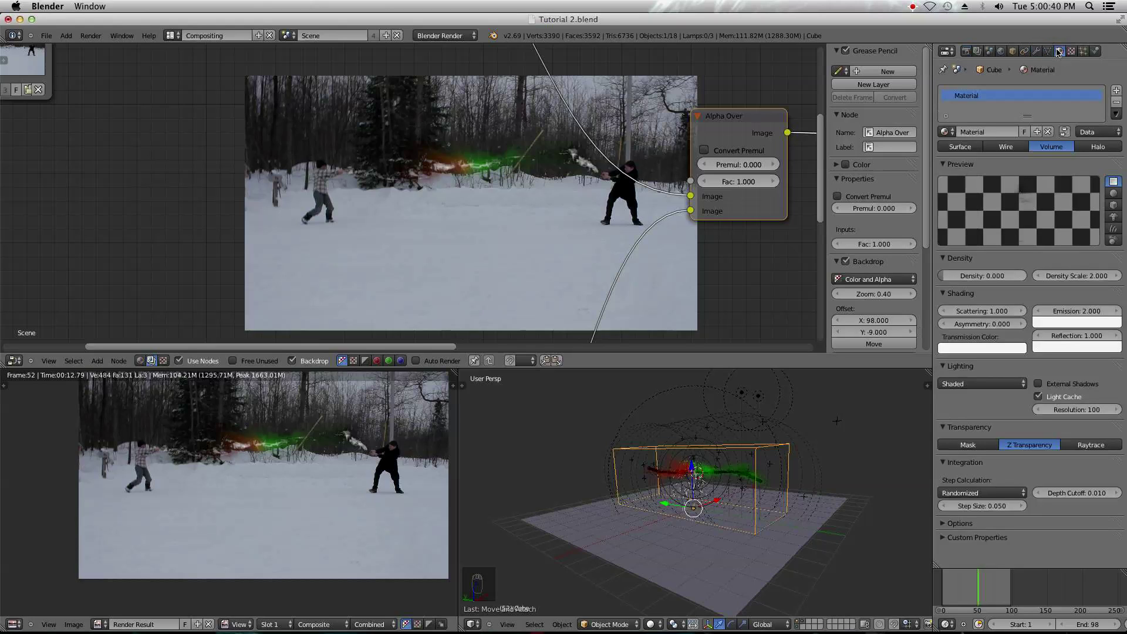
left_click(985, 312)
type("1.0")
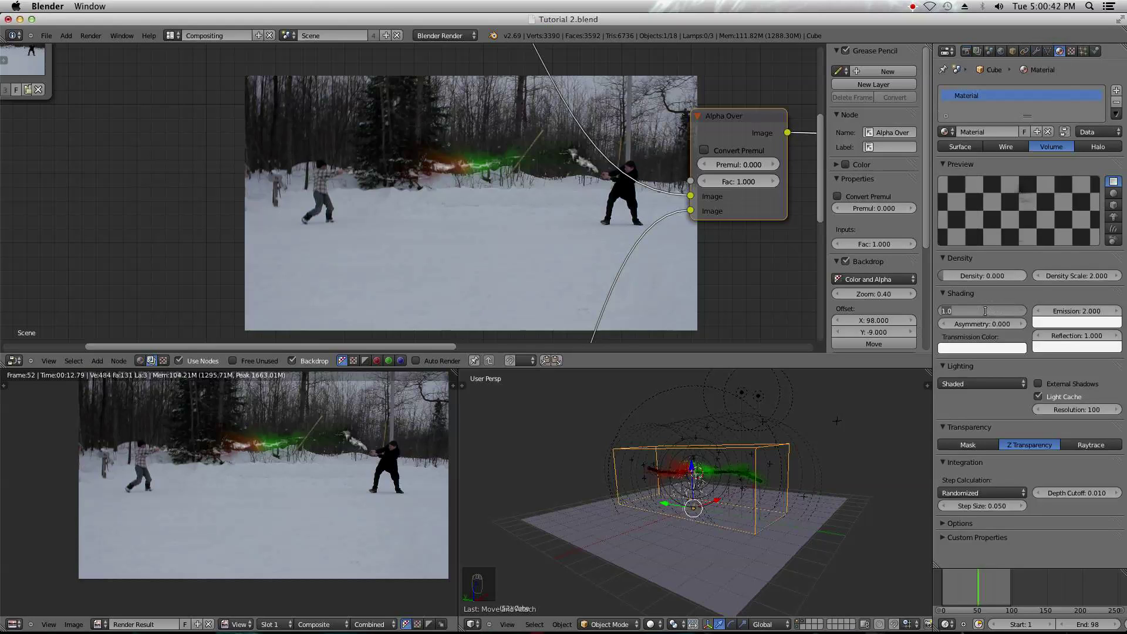
key("Return")
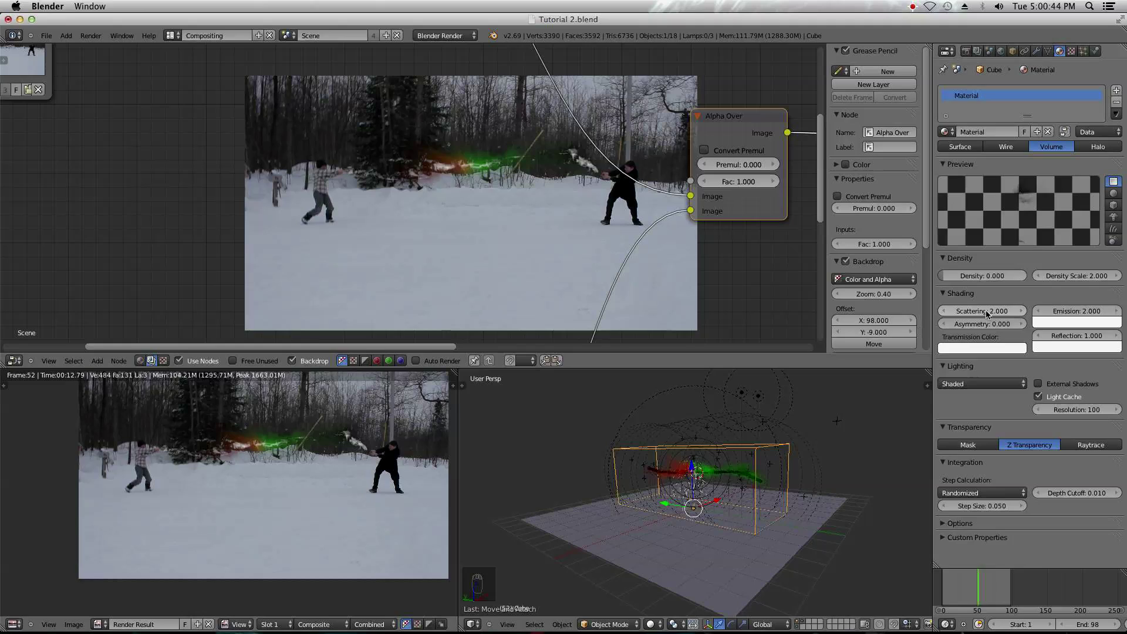
- Set the Density Scale of the smoke domain's volume material to 3.0
left_click(1086, 275)
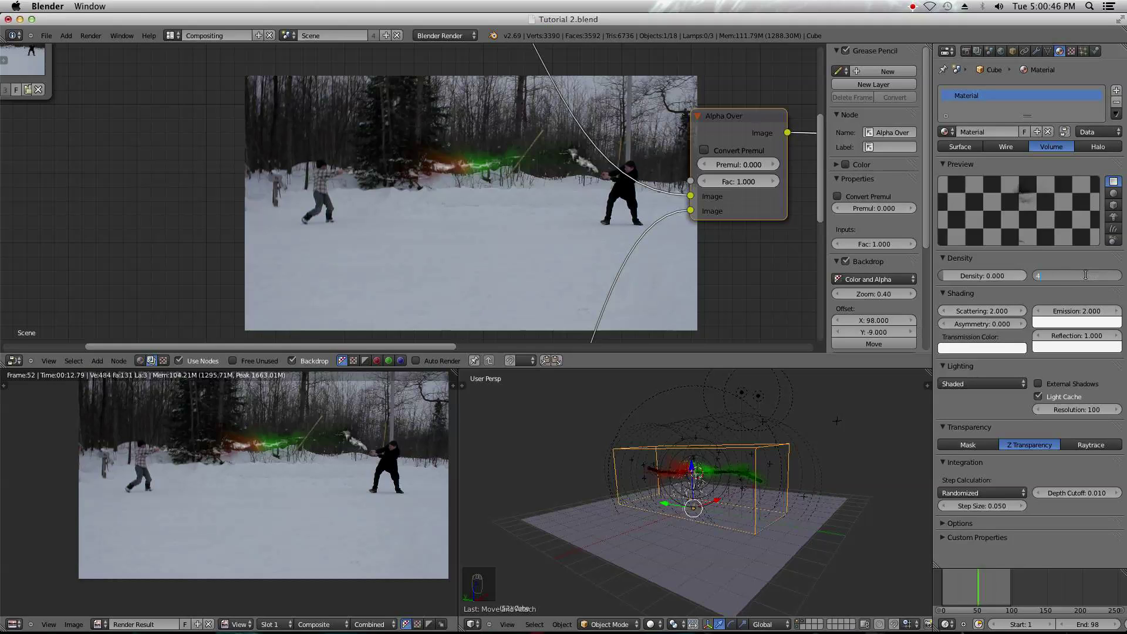
key("Return")
left_click(1083, 275)
key("BackSpace")
type("3")
key("Return")
- Select the red point lamp above the smoke domain and set its Energy to 5.0
scroll(667, 262, "down", 1)
scroll(632, 330, "up", 1)
scroll(714, 470, "down", 1)
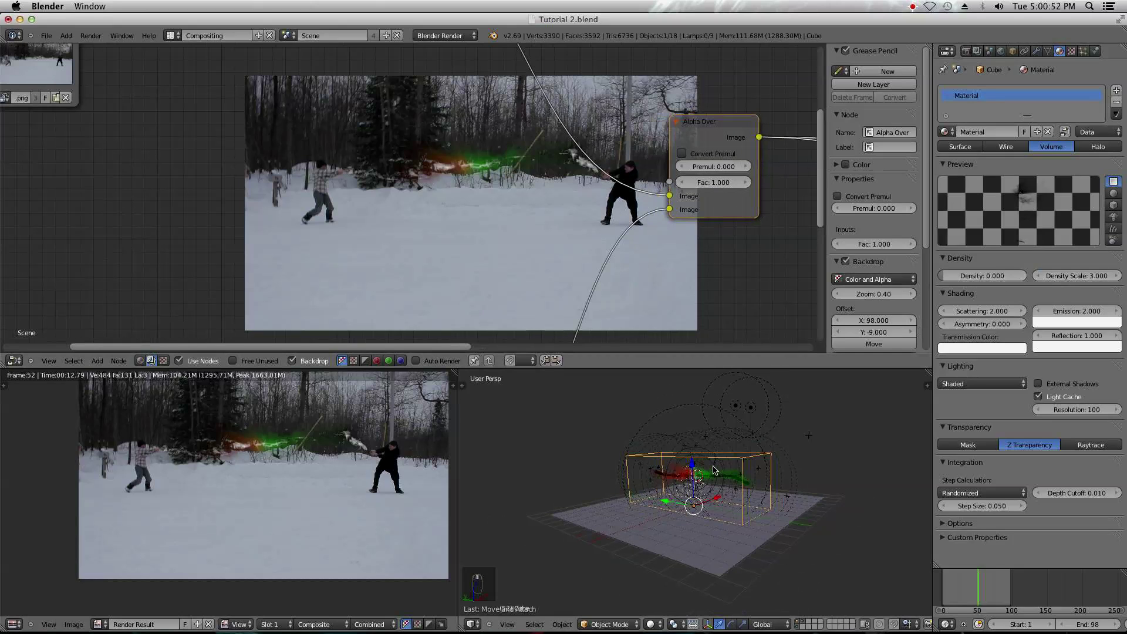
middle_click_drag(714, 470, 743, 475)
right_click(744, 395)
left_click(978, 247)
type("2.0")
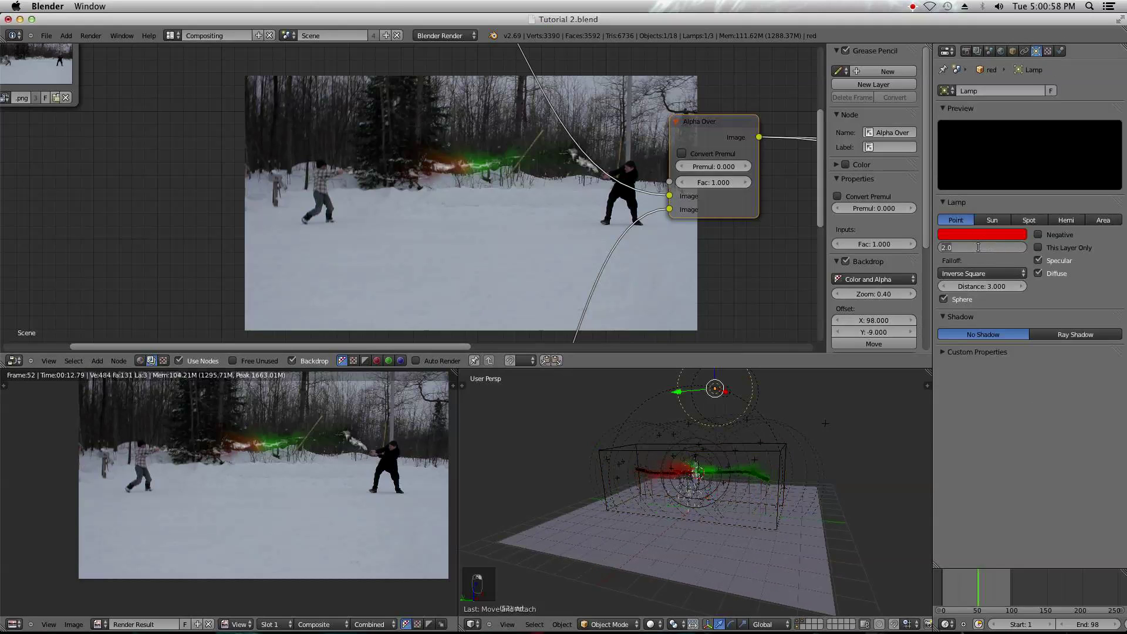
key("Return")
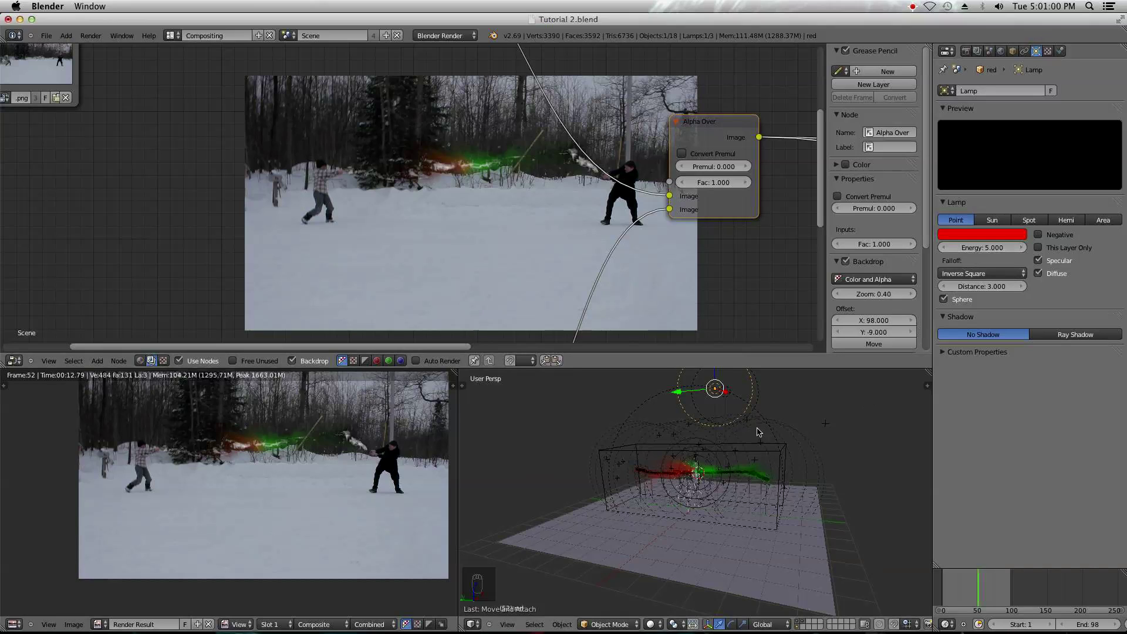
- Select the green point lamp beside the red one and set its Energy to 5.0
right_click(729, 392)
left_click(980, 247)
type("2.0")
key("Return")
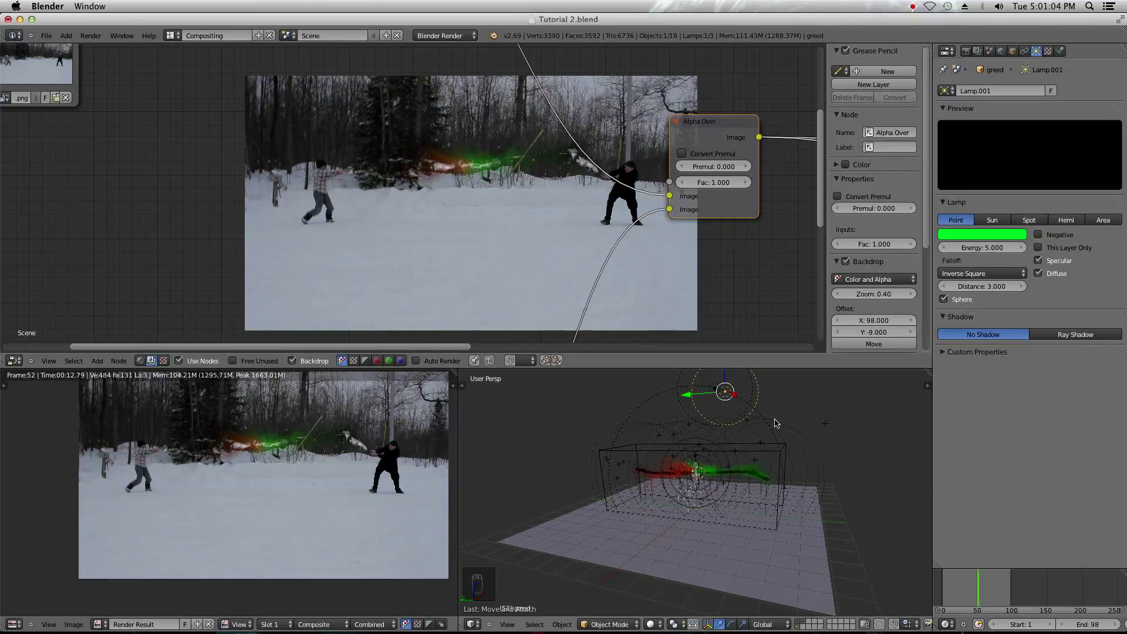
- Return the 3D view to the camera and render frame 52 with the stronger smoke and lamp settings
scroll(709, 496, "down", 3)
key("KP_0")
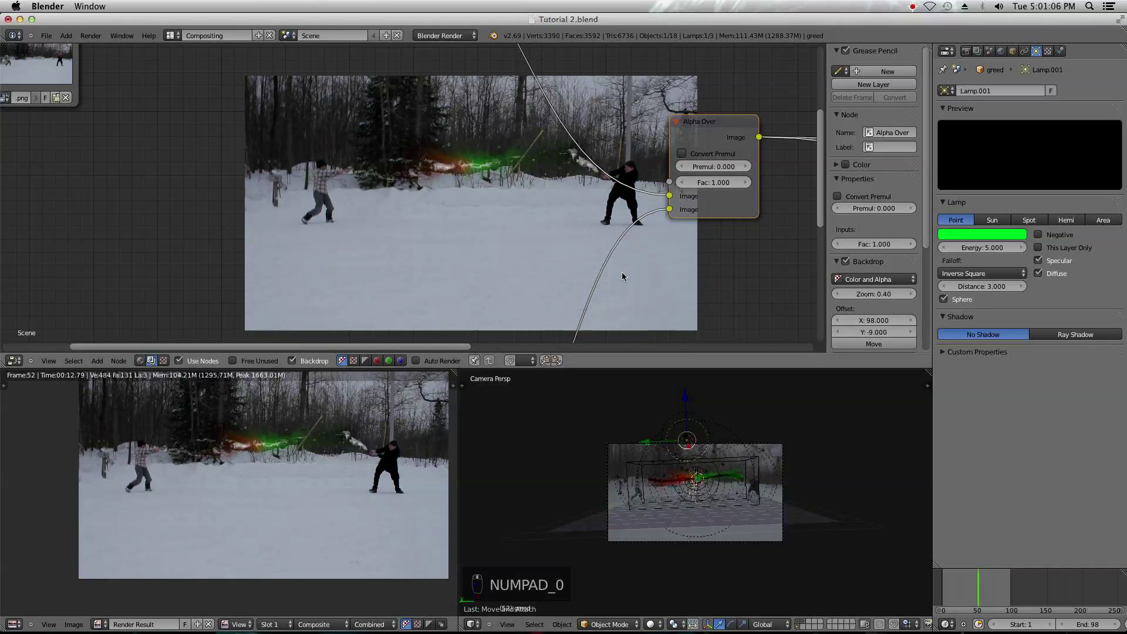
key("F12")
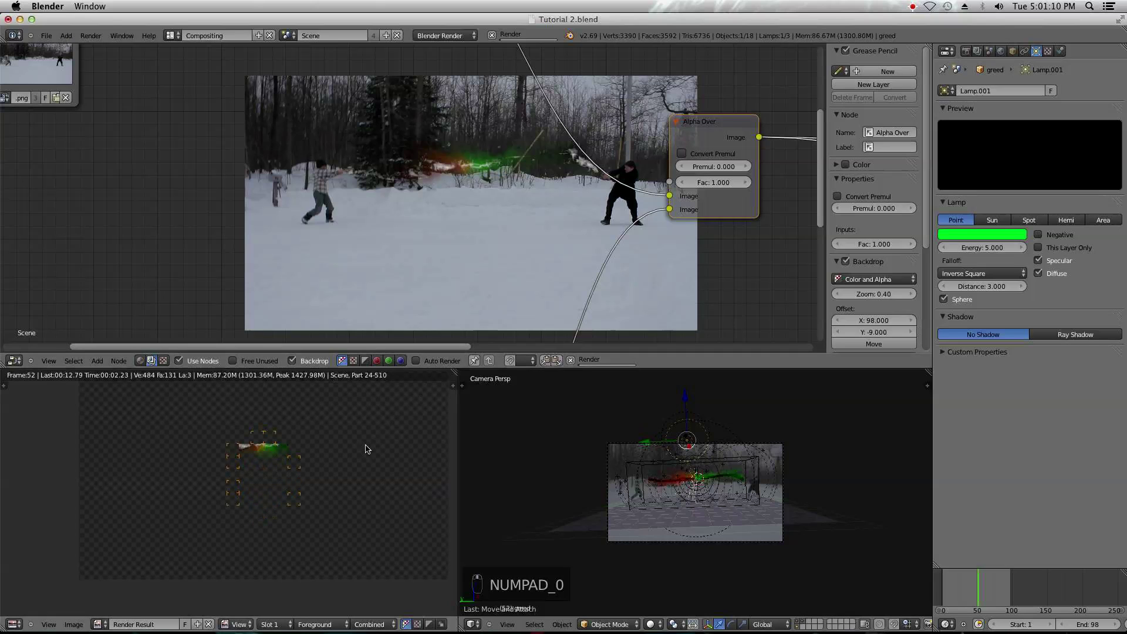
scroll(188, 464, "up", 2)
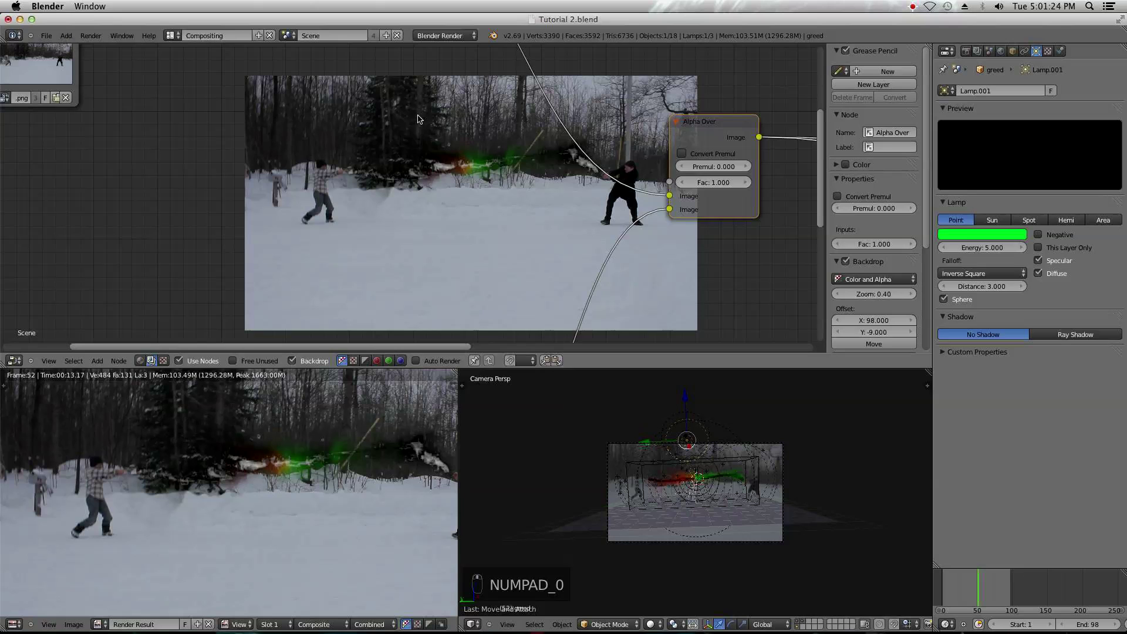
scroll(431, 153, "down", 1)
- Return to the Default layout, close the render view, and bring up the lamp settings of the white Point lamp at the collision point
left_click(170, 35)
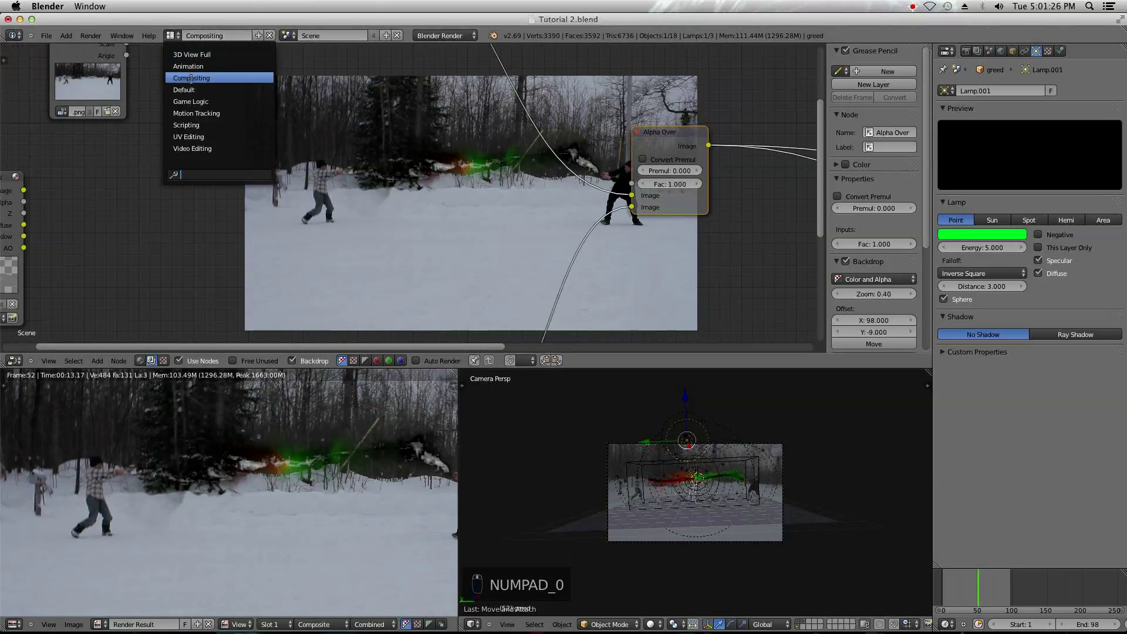
left_click(190, 90)
key("Escape")
middle_click_drag(545, 354, 437, 358)
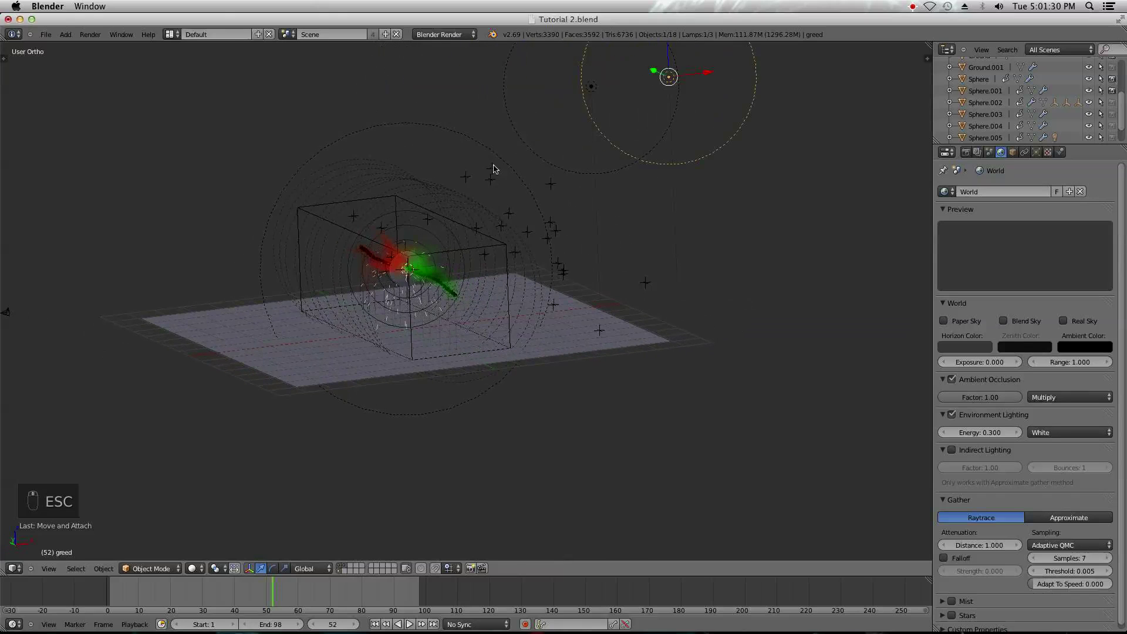
right_click(477, 139)
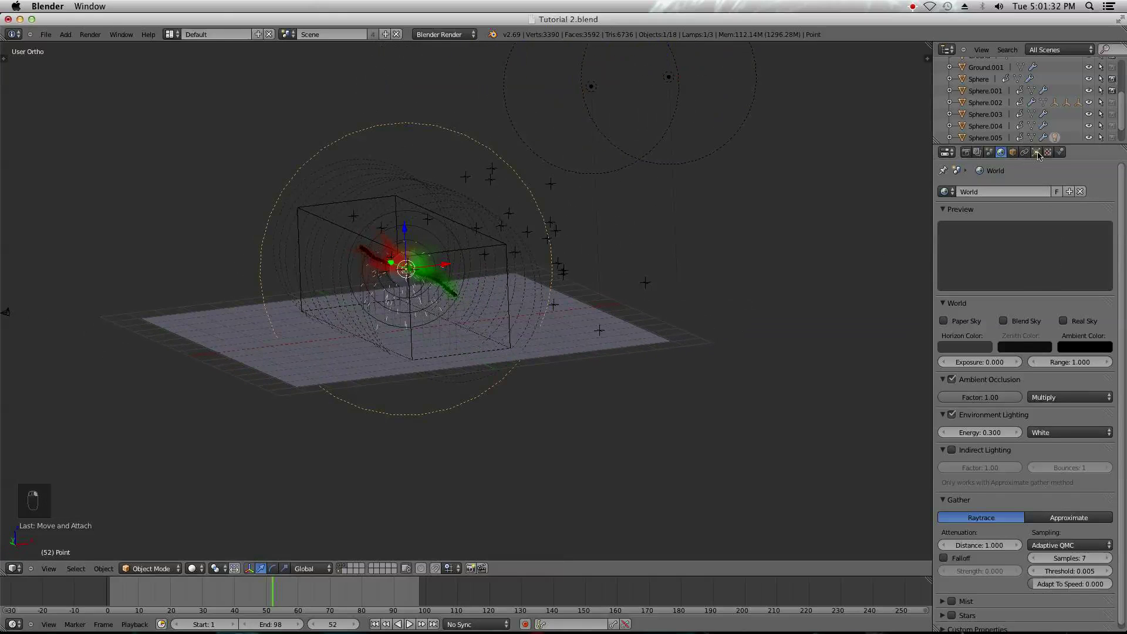
left_click(1036, 152)
middle_click_drag(479, 249, 543, 250)
scroll(556, 256, "up", 4)
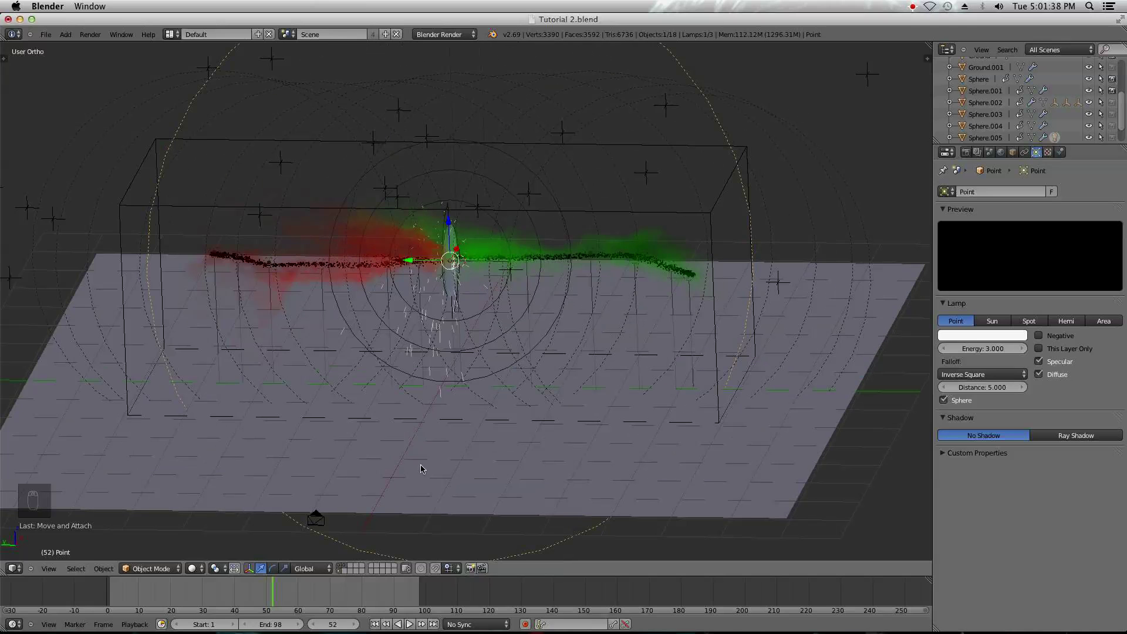
- Show only the first scene layer and select Sphere.003 at the end of the row of stream lamps
scroll(578, 353, "down", 3)
middle_click_drag(577, 353, 502, 360)
key("1")
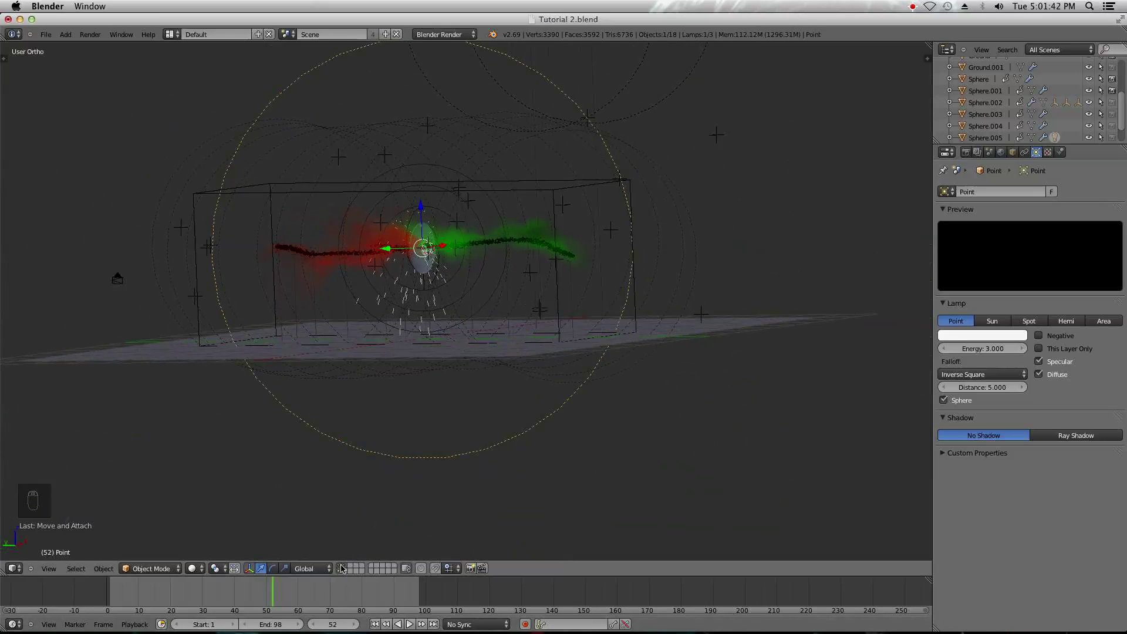
middle_click_drag(428, 374, 390, 366)
left_click(341, 565)
middle_click_drag(396, 468, 566, 395)
scroll(566, 387, "up", 3)
right_click(584, 257)
right_click(581, 271)
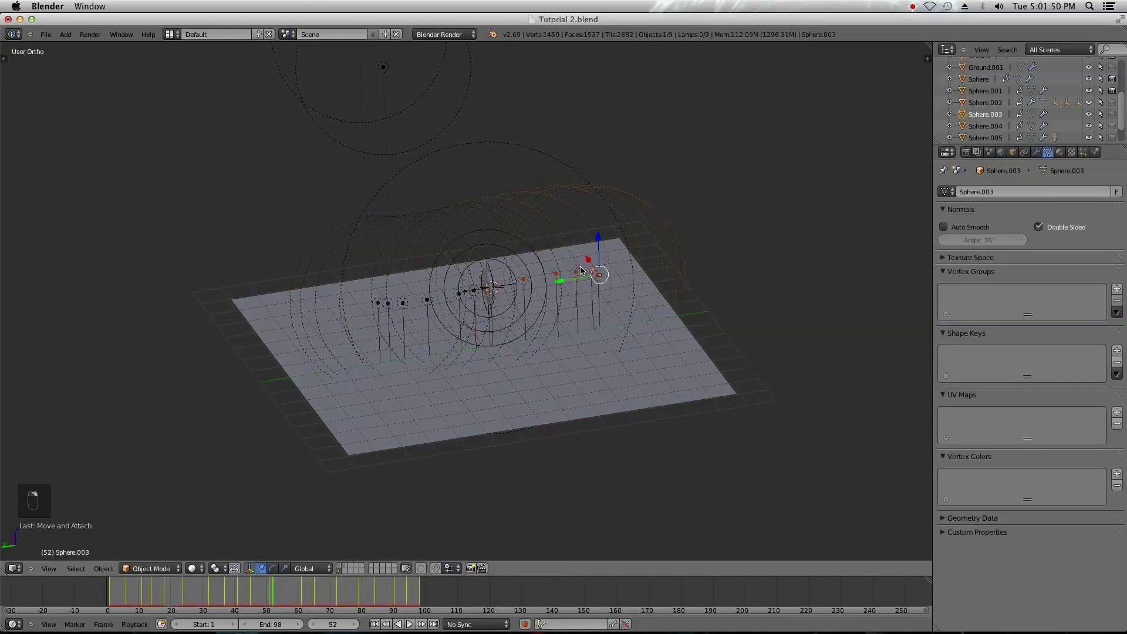
- Select the red and green lamps above the ground together and move them farther away from the streams
middle_click_drag(567, 286, 658, 165)
right_click(700, 115)
right_click(701, 103, "shift")
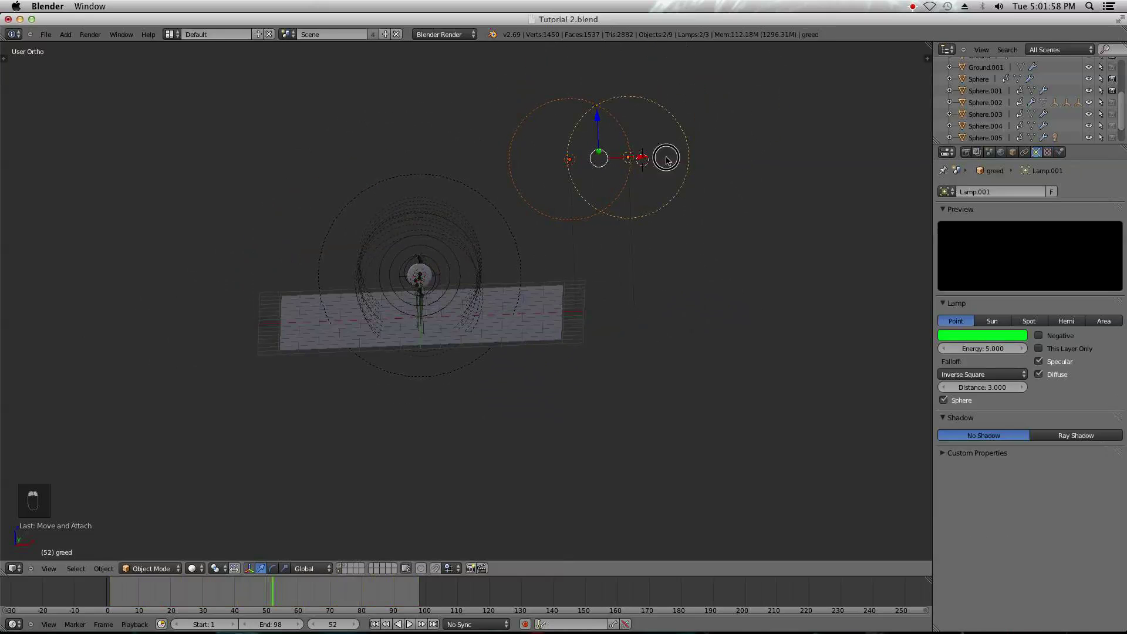
left_click(740, 145)
left_click(664, 155)
left_click(646, 155)
scroll(622, 141, "up", 2)
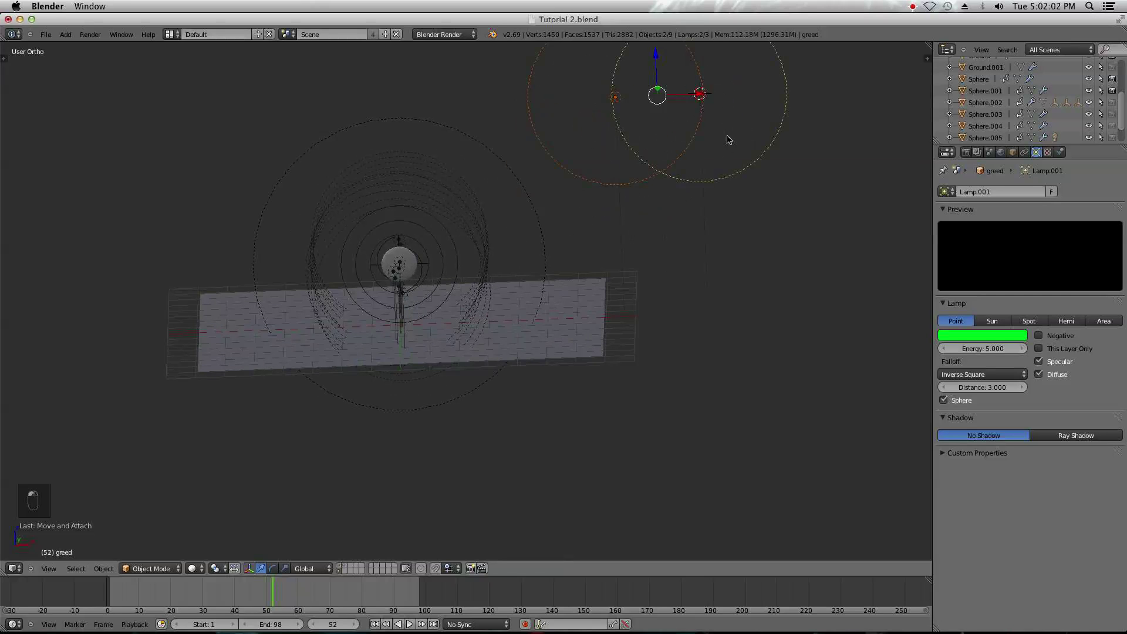
scroll(676, 146, "down", 2)
key("g")
left_click(935, 181)
- Deselect everything and switch the 3D view to Rendered shading
key("a")
middle_click_drag(662, 265, 618, 287)
left_click(193, 568)
left_click(224, 505)
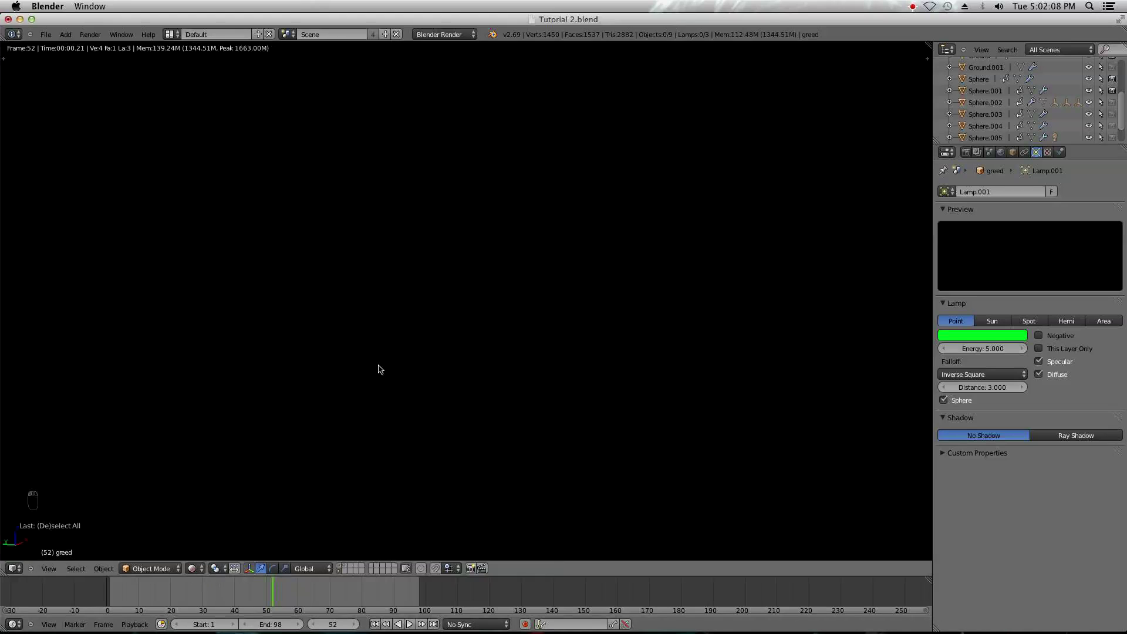
- Return the 3D view to Solid shading with all objects deselected
middle_click_drag(379, 369, 379, 412)
left_click(196, 568)
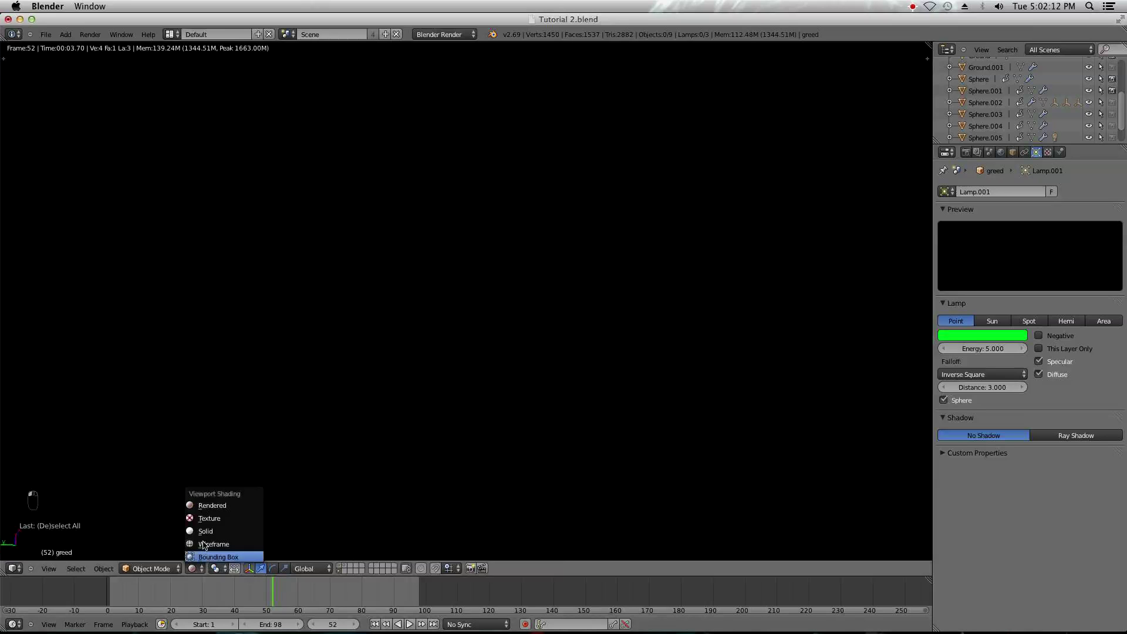
left_click(215, 532)
middle_click_drag(323, 441, 337, 396)
key("a")
key("a")
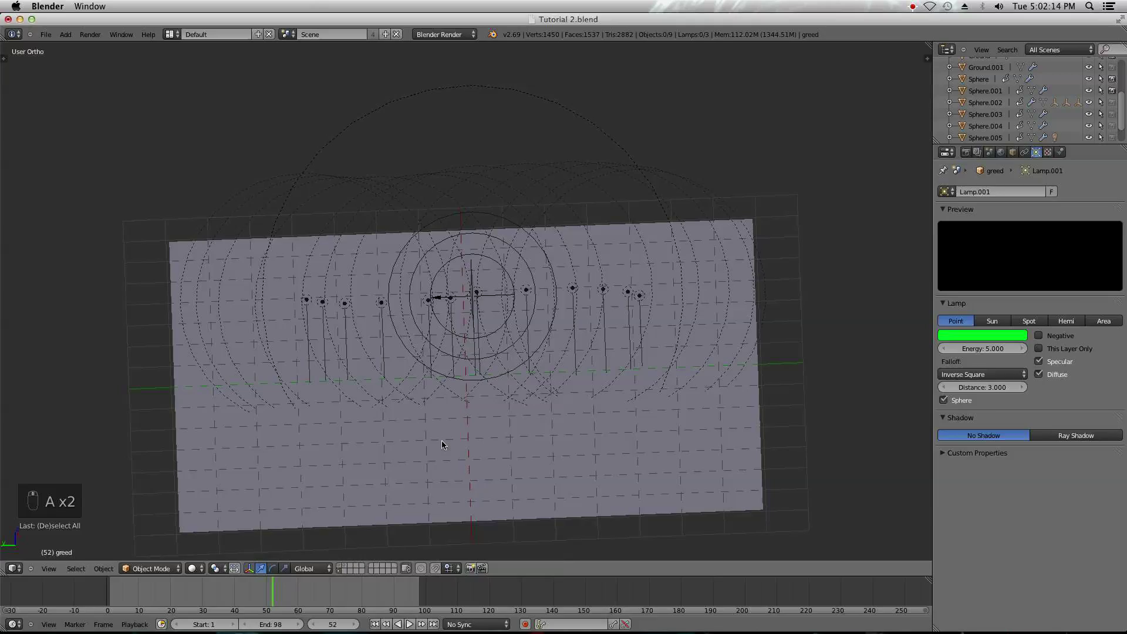
- Select the Ground plane, preview the scene in Rendered shading, and return to Solid shading
right_click(488, 457)
middle_click_drag(503, 460, 529, 408)
middle_click_drag(886, 304, 758, 361)
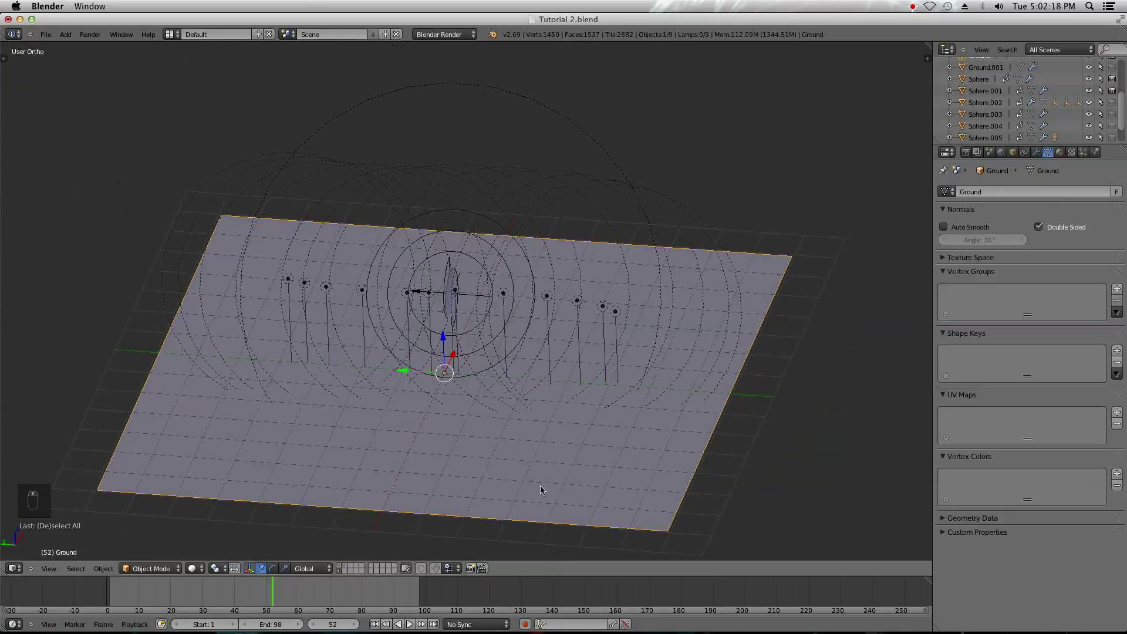
left_click(195, 568)
left_click(213, 506)
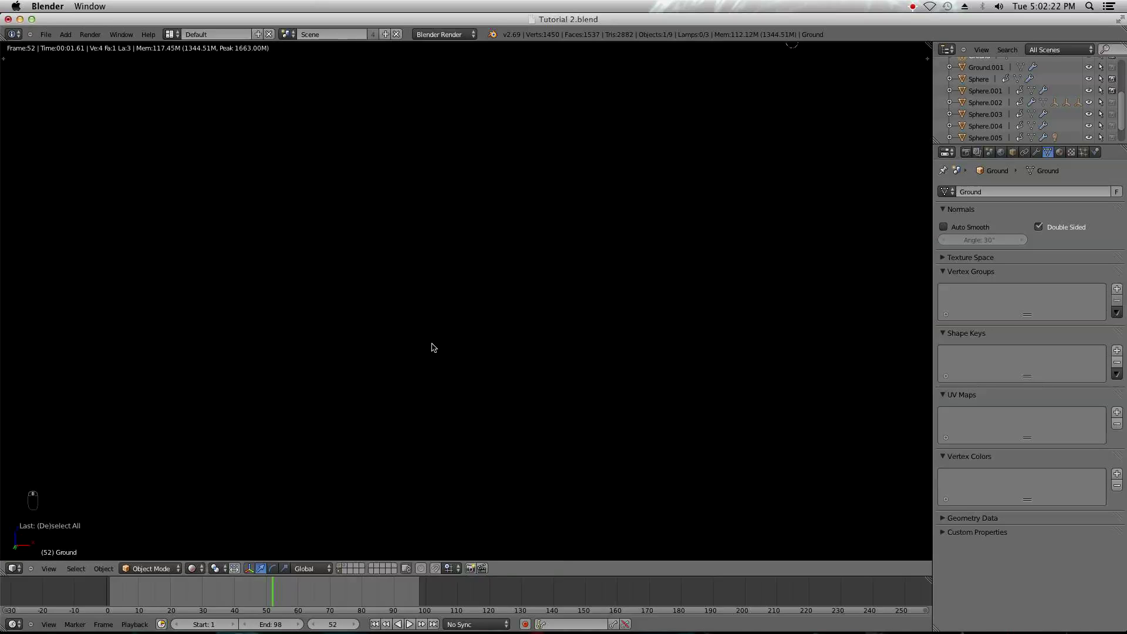
left_click(193, 568)
left_click(205, 531)
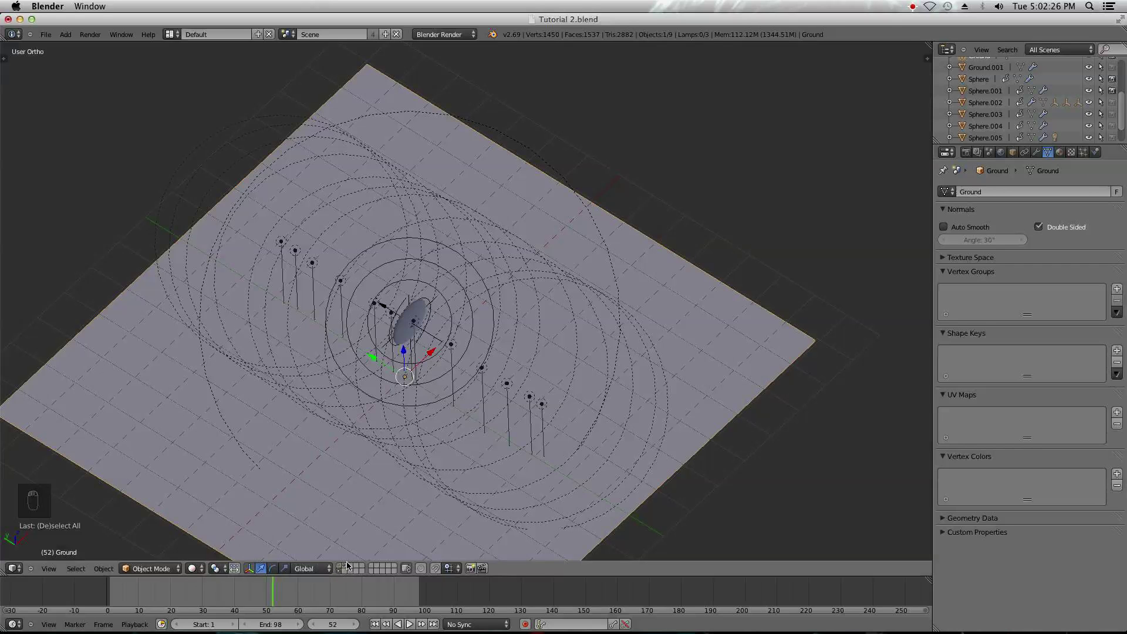
- Show only the layer with the sparks, preview it in Rendered shading, and return to Solid shading
left_click(342, 565)
left_click(193, 568)
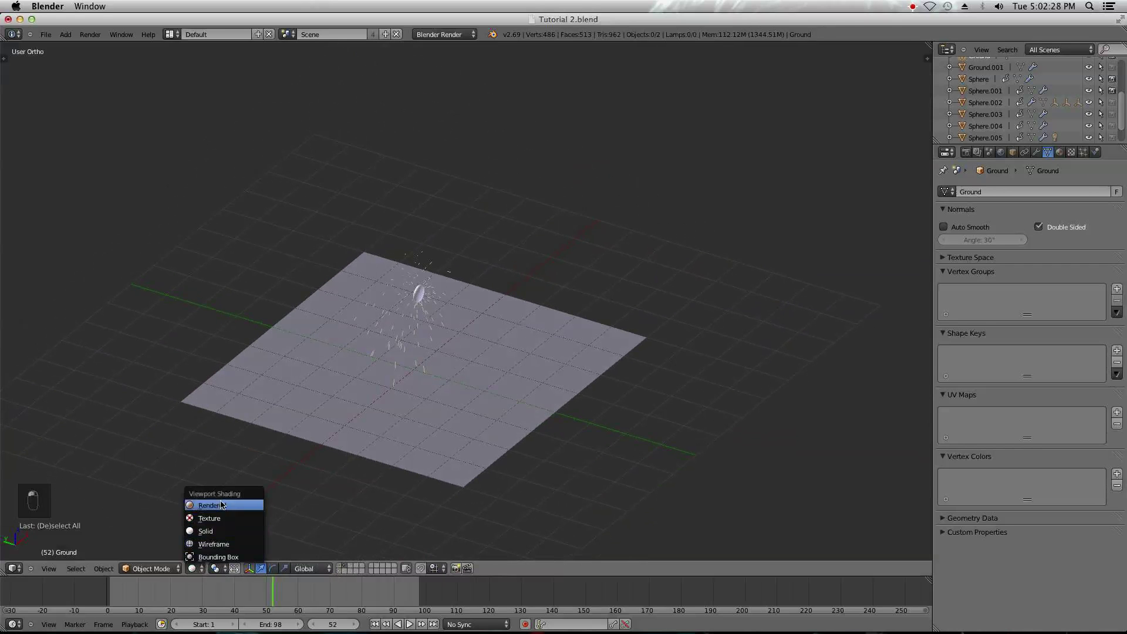
left_click(228, 504)
middle_click_drag(313, 472, 340, 458)
left_click(194, 569)
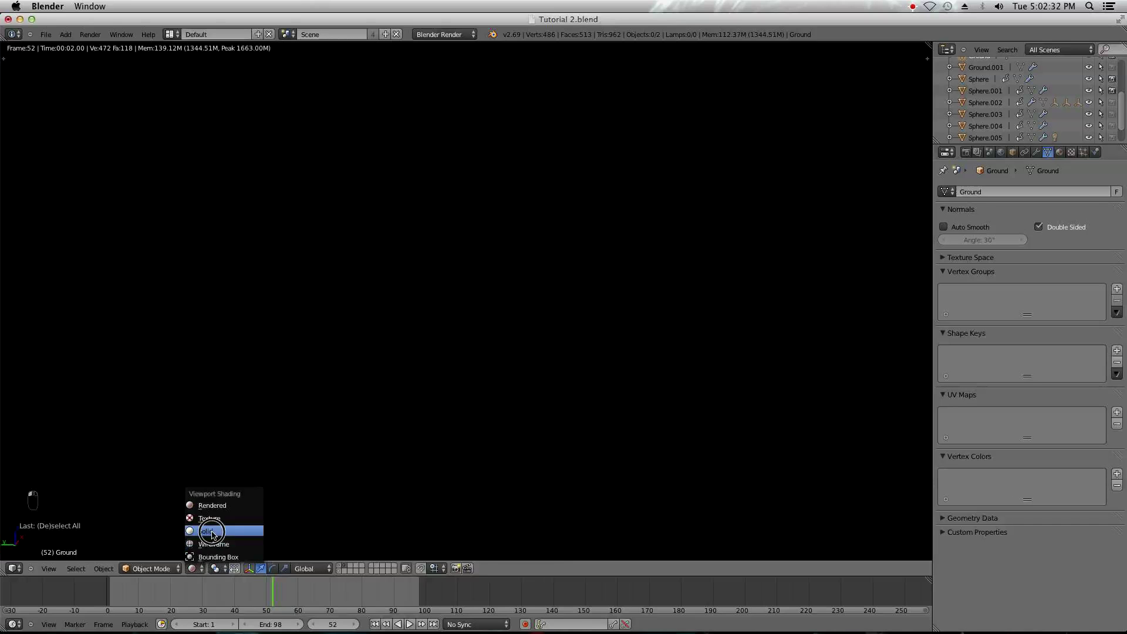
left_click(205, 532)
- Show only the first layer with the stream lamps again and save the file
left_click(339, 570)
middle_click_drag(356, 517, 377, 511)
left_click(45, 34)
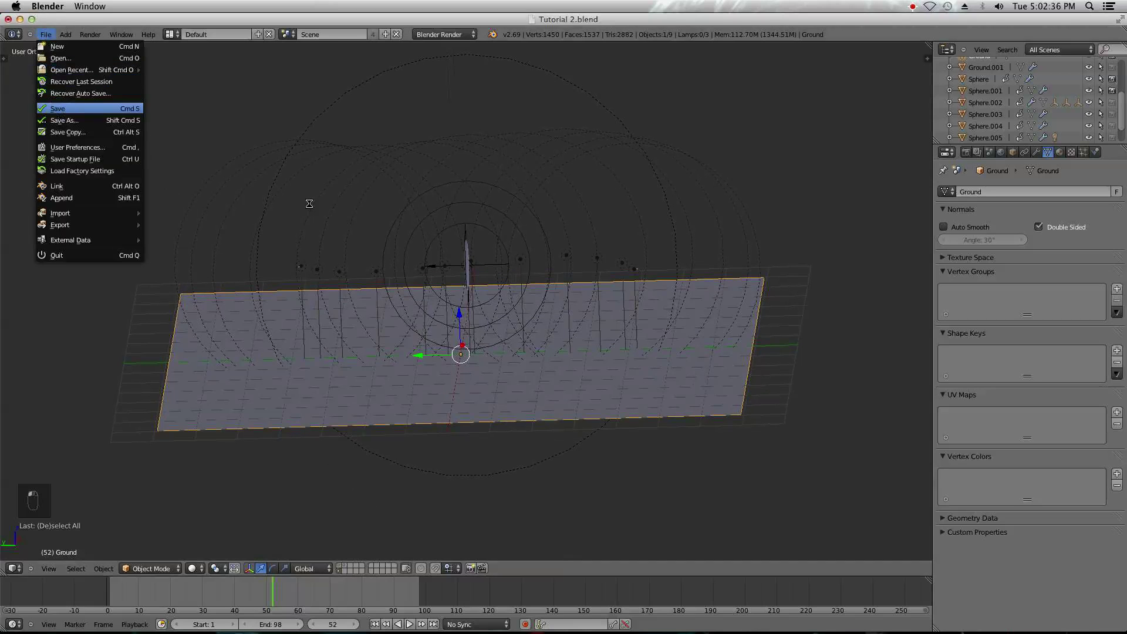
- Enable rendering of the stream emitters Sphere.004 and Sphere.003 in the Outliner and save the file
right_click(334, 285)
middle_click_drag(322, 273, 332, 248)
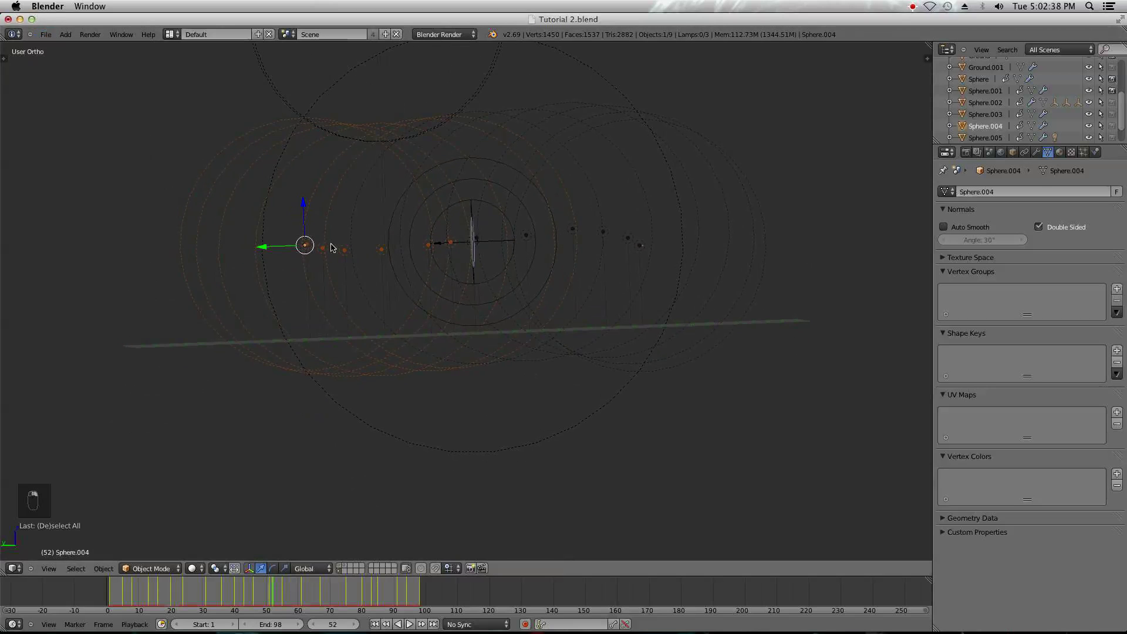
middle_click_drag(365, 371, 381, 439)
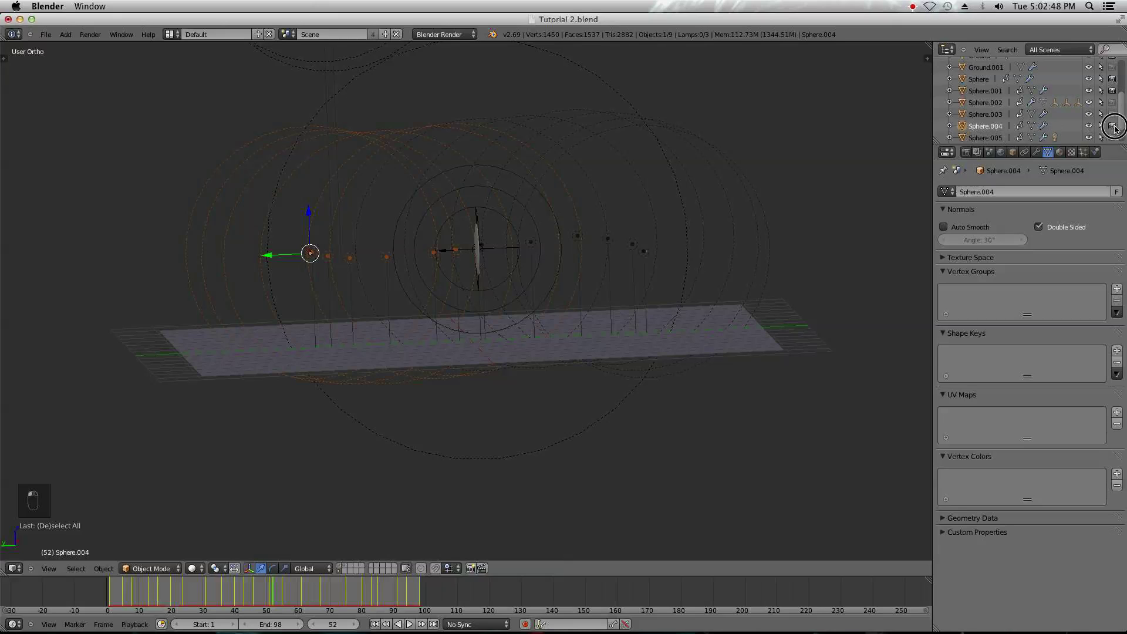
right_click(755, 173)
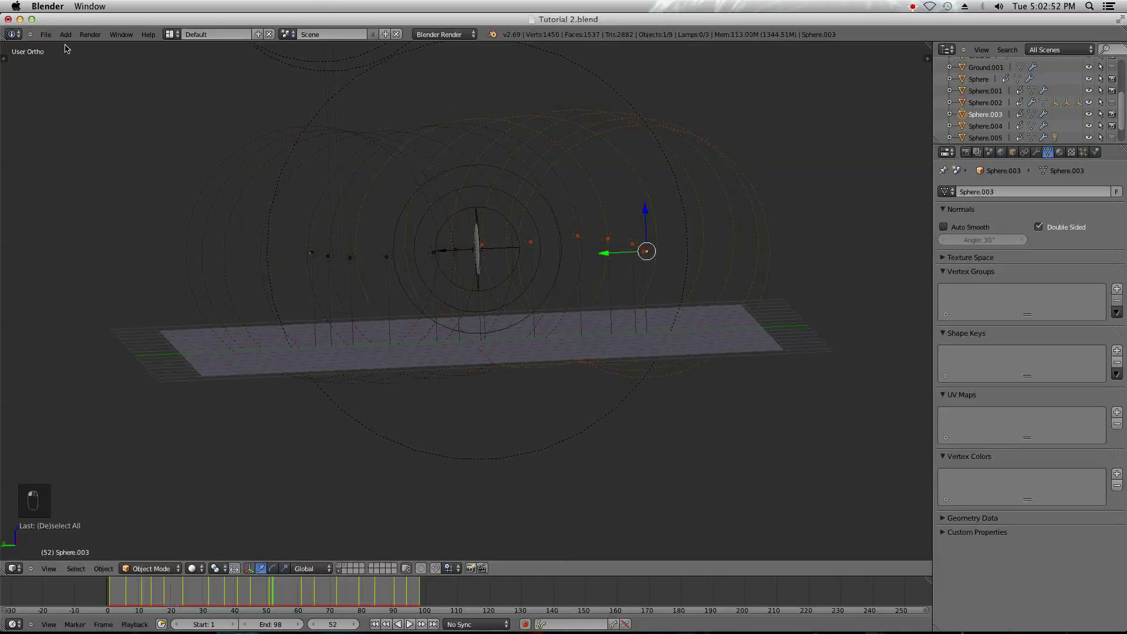
left_click(46, 35)
- Select the green lamp above the ground and check the lamps' render visibility in the Outliner
scroll(725, 193, "down", 3)
middle_click_drag(724, 193, 701, 228)
right_click(480, 84)
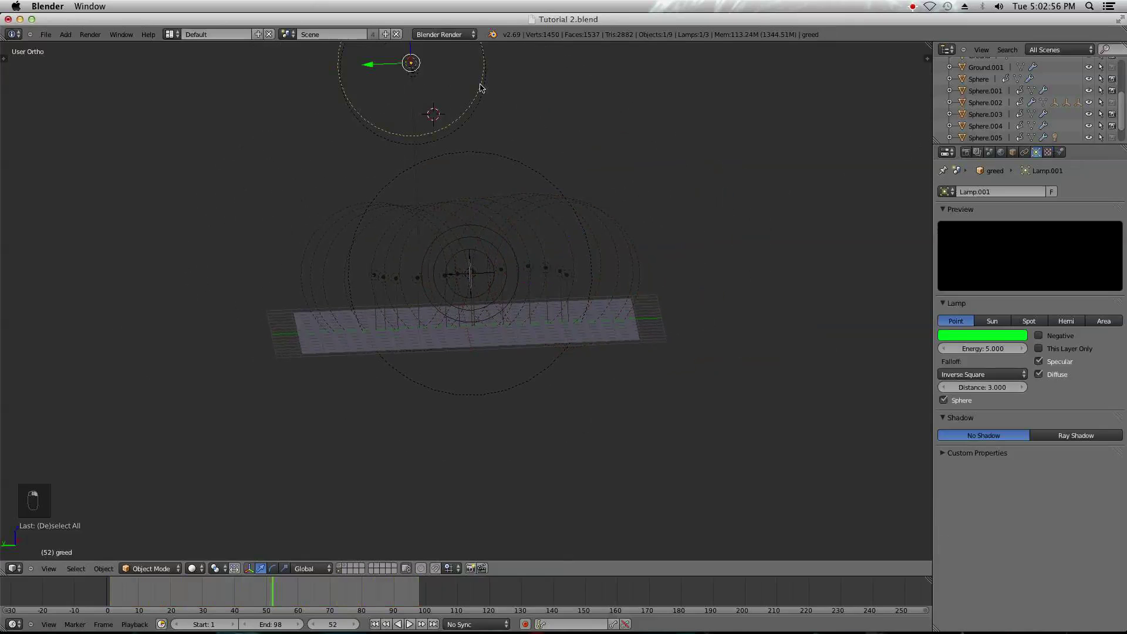
scroll(991, 107, "down", 2)
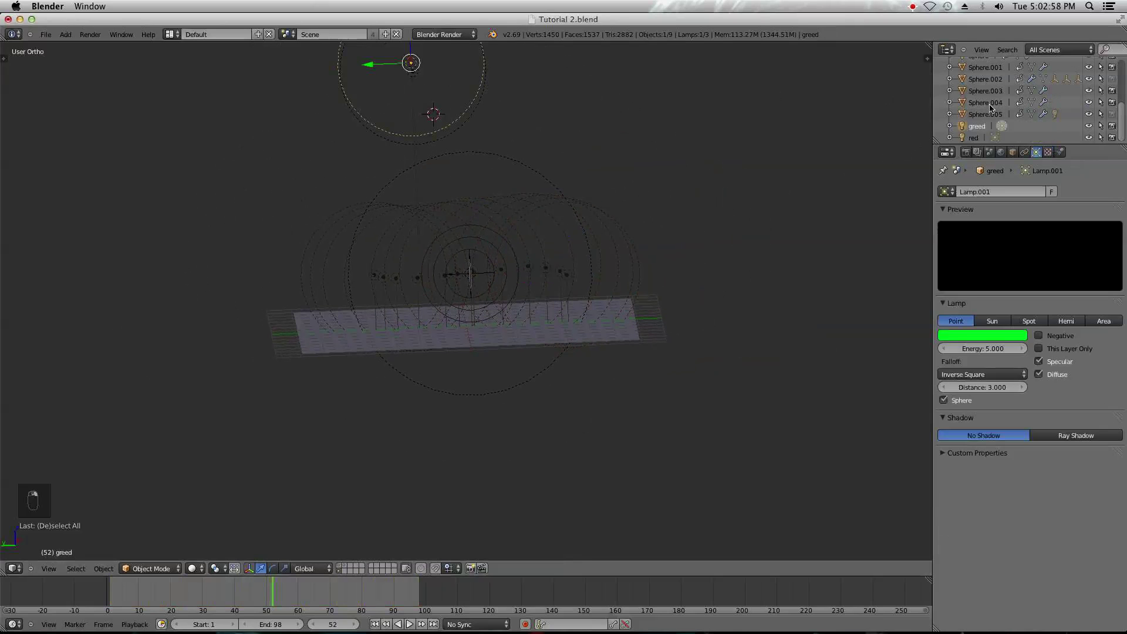
scroll(991, 108, "up", 2)
- Bring up the particle render settings of Sphere.004 and of Sphere.003
right_click(633, 274)
right_click(344, 270)
scroll(358, 274, "up", 5)
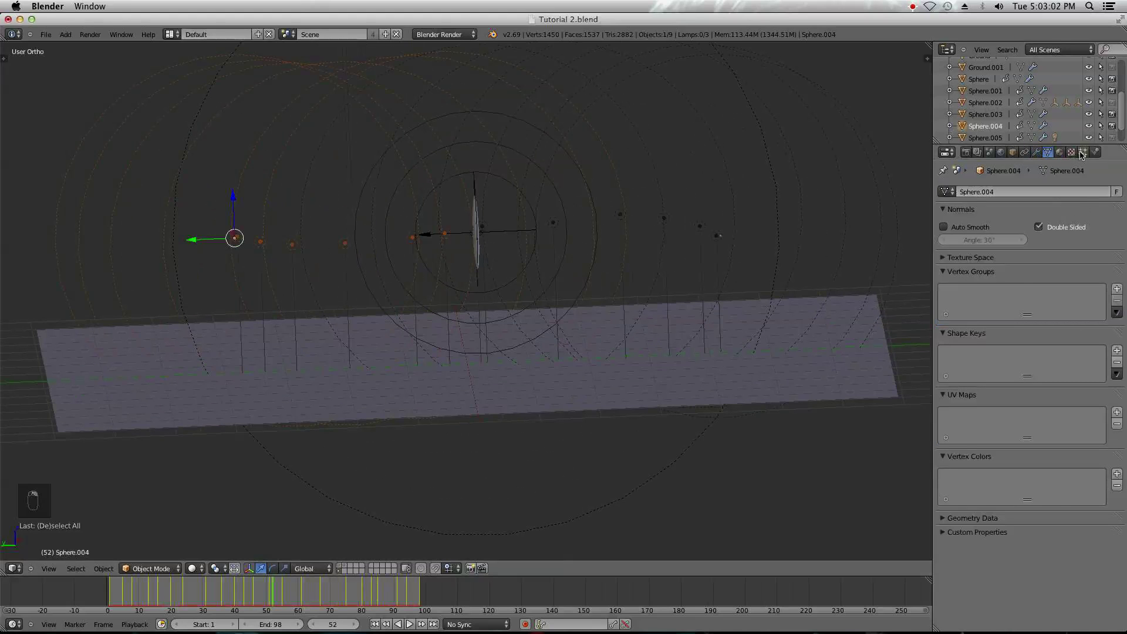
left_click(1083, 153)
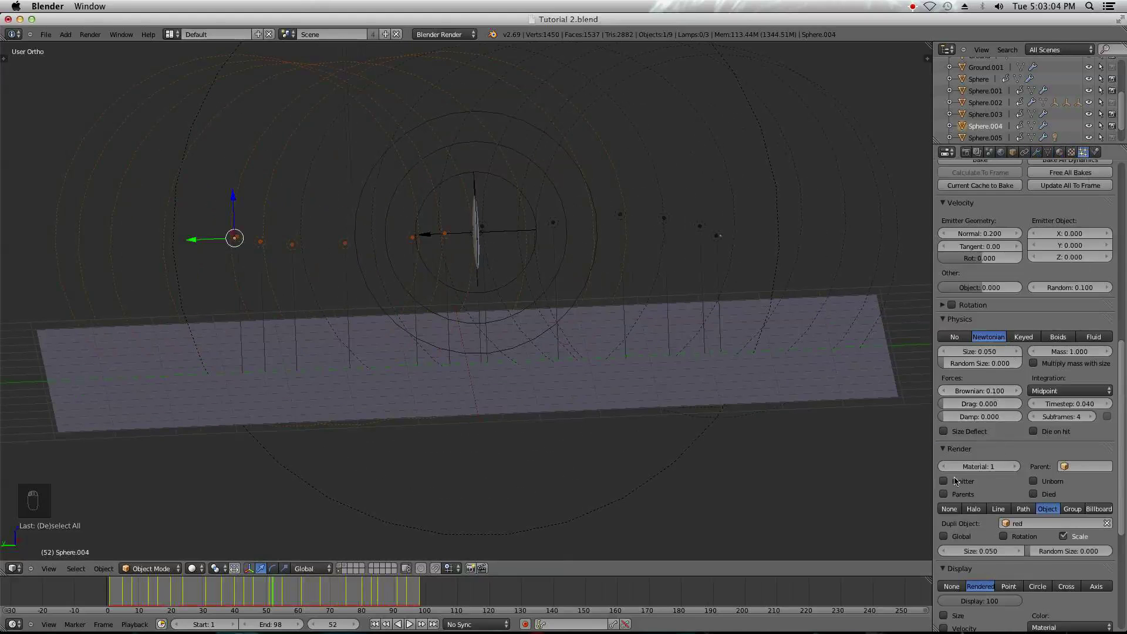
right_click(777, 236)
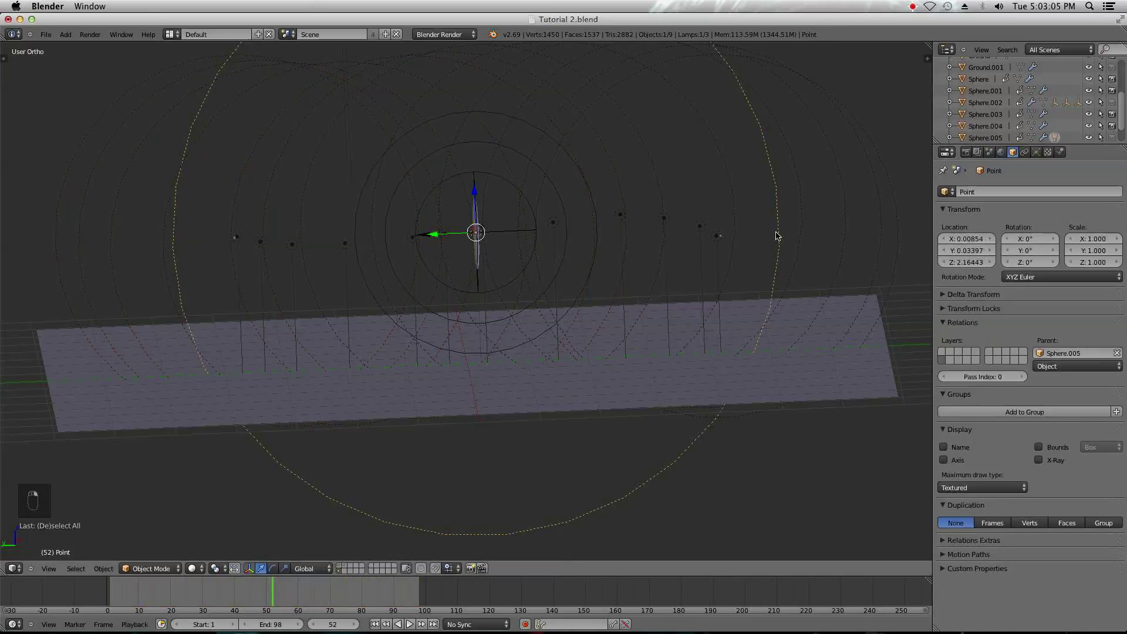
right_click(806, 233)
left_click(45, 34)
key("Escape")
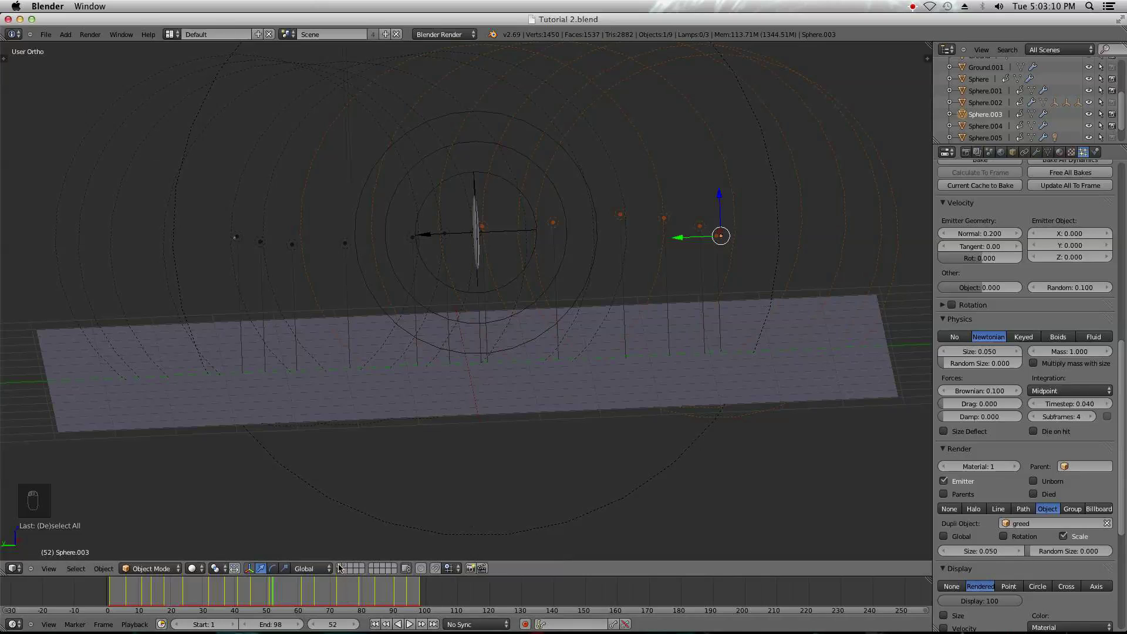
- On the second layer, set the smoke domain Cube's volume material to Scattering 1 and Density Scale 2
key("2")
right_click(765, 209)
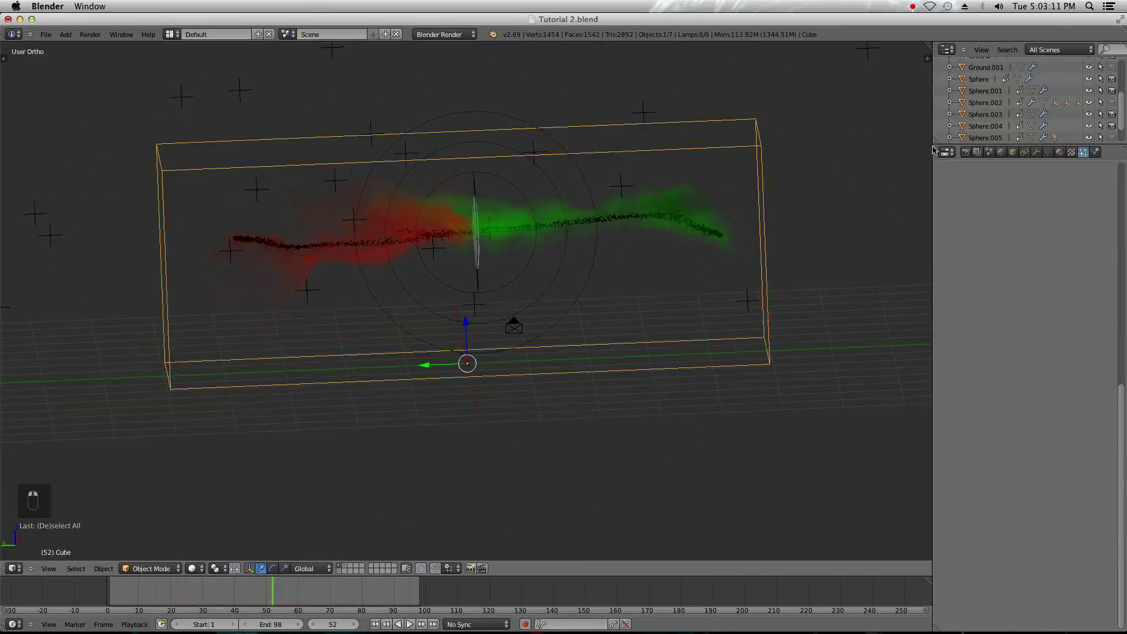
left_click(1070, 153)
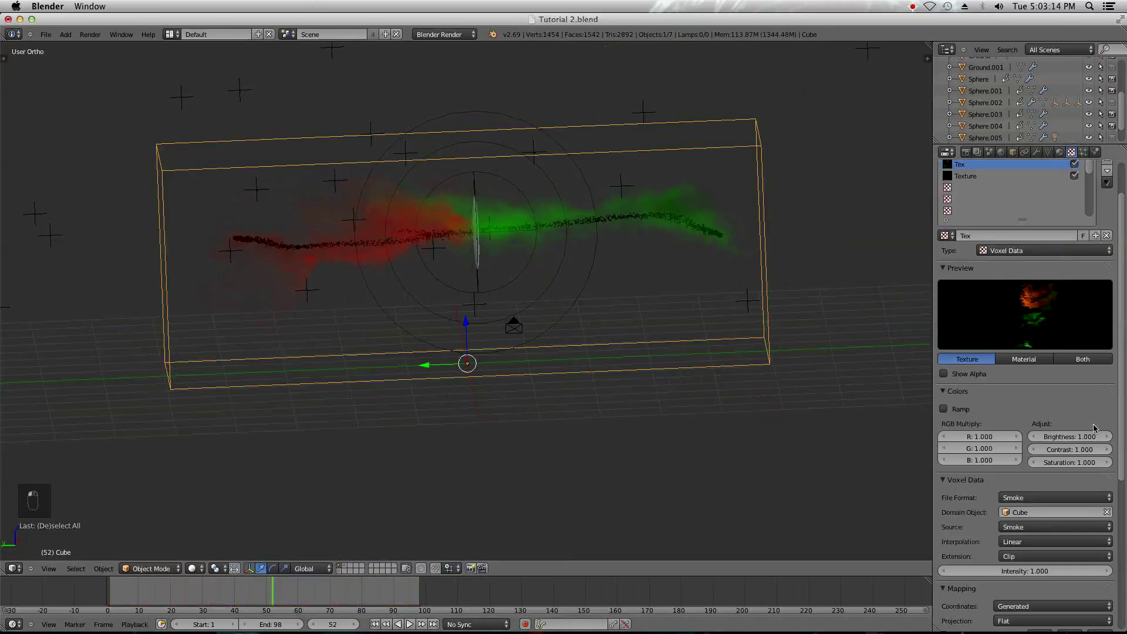
left_click(1059, 152)
left_click(988, 410)
type("1")
key("Return")
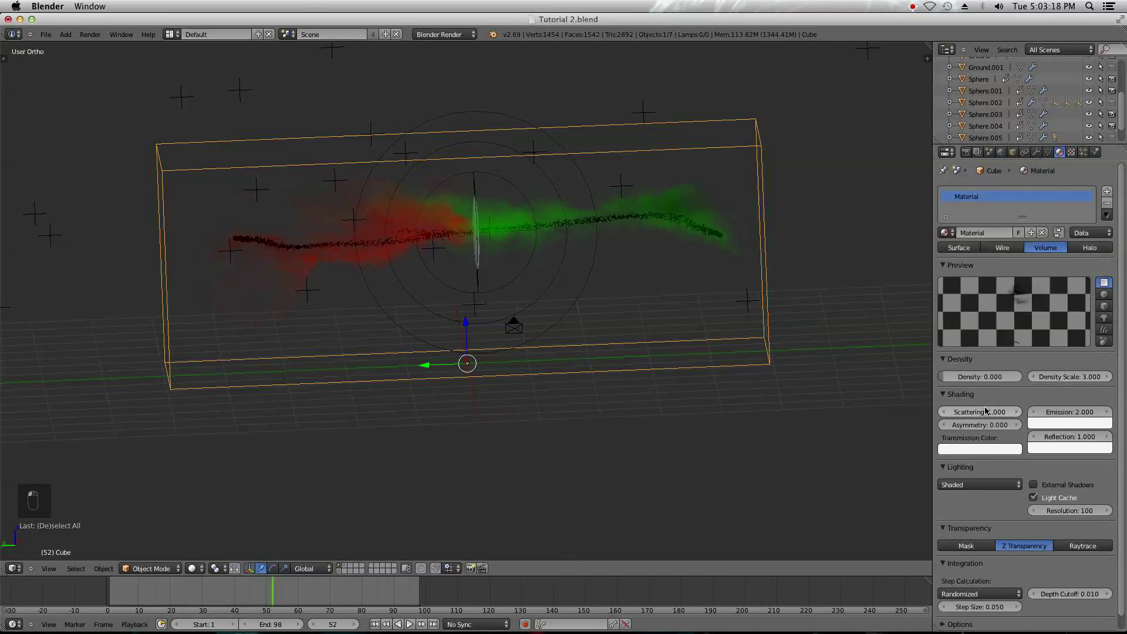
left_click(1068, 378)
type("2")
key("Return")
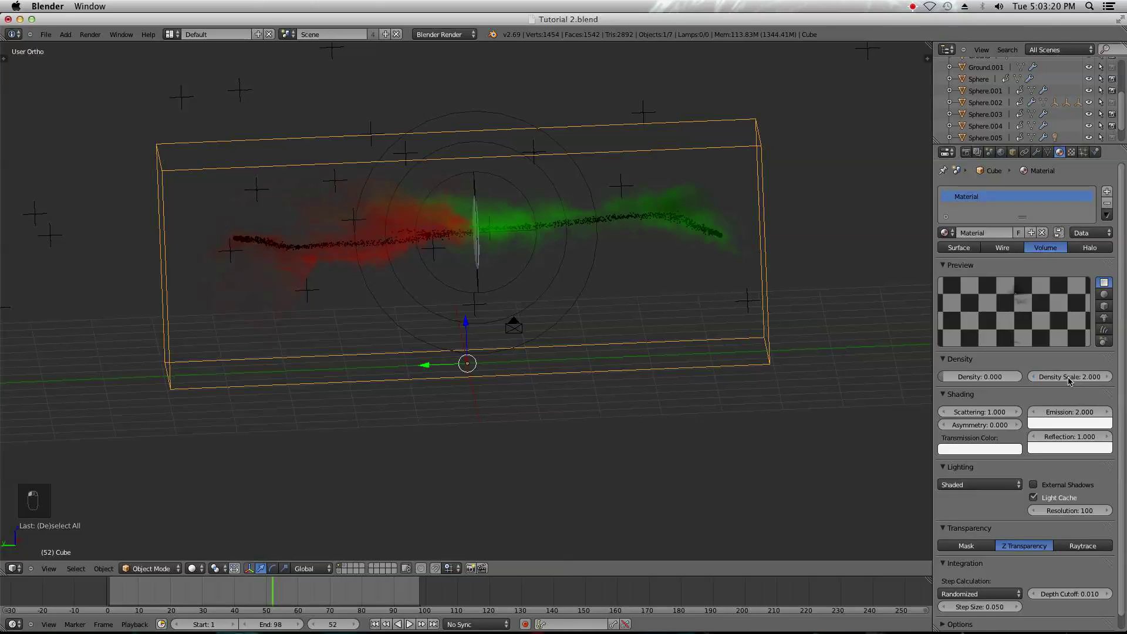
- Enable the color ramp on the domain's second texture, move its transparent black stop to 0.880, and save the file
left_click(1072, 152)
left_click(1075, 176)
left_click(980, 175)
left_click(944, 409)
left_click_drag(1099, 437, 1093, 438)
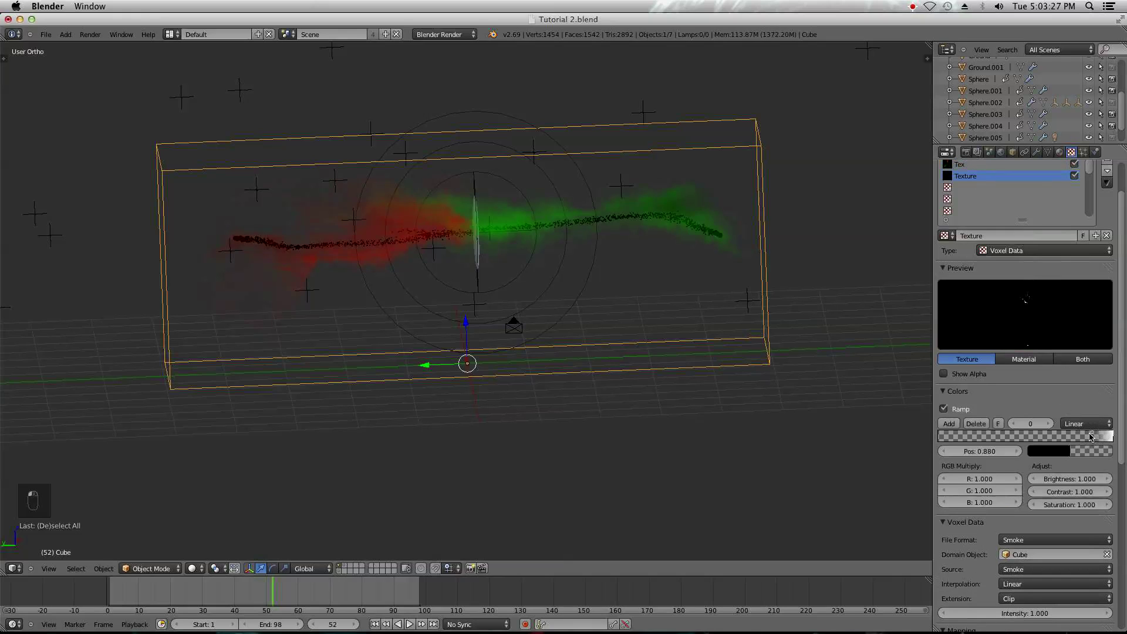
left_click(47, 34)
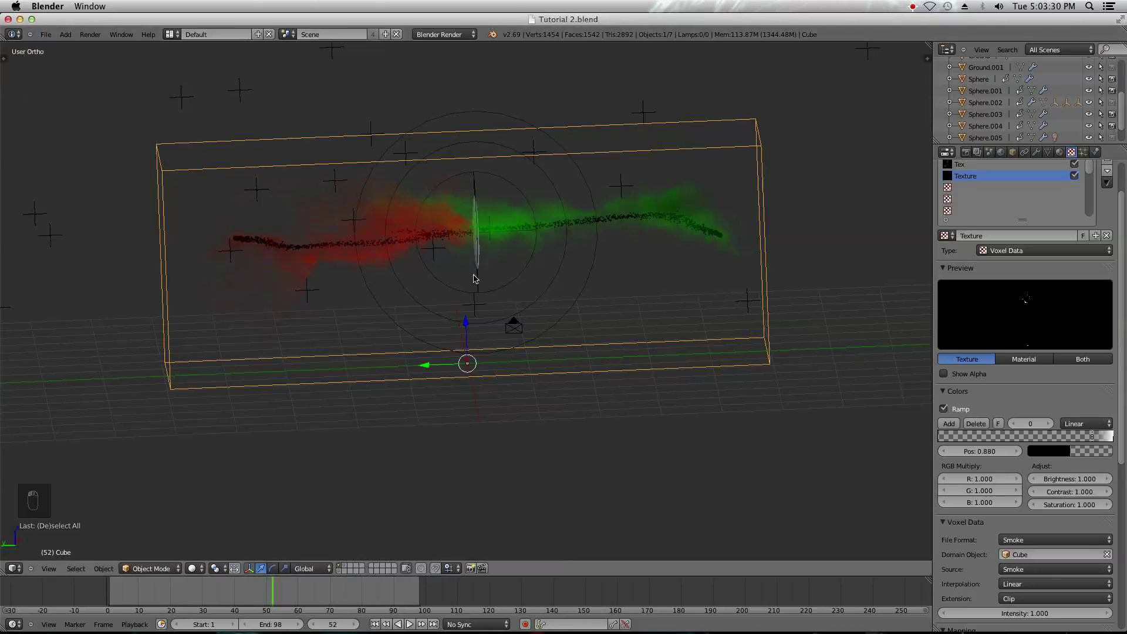
key("F12")
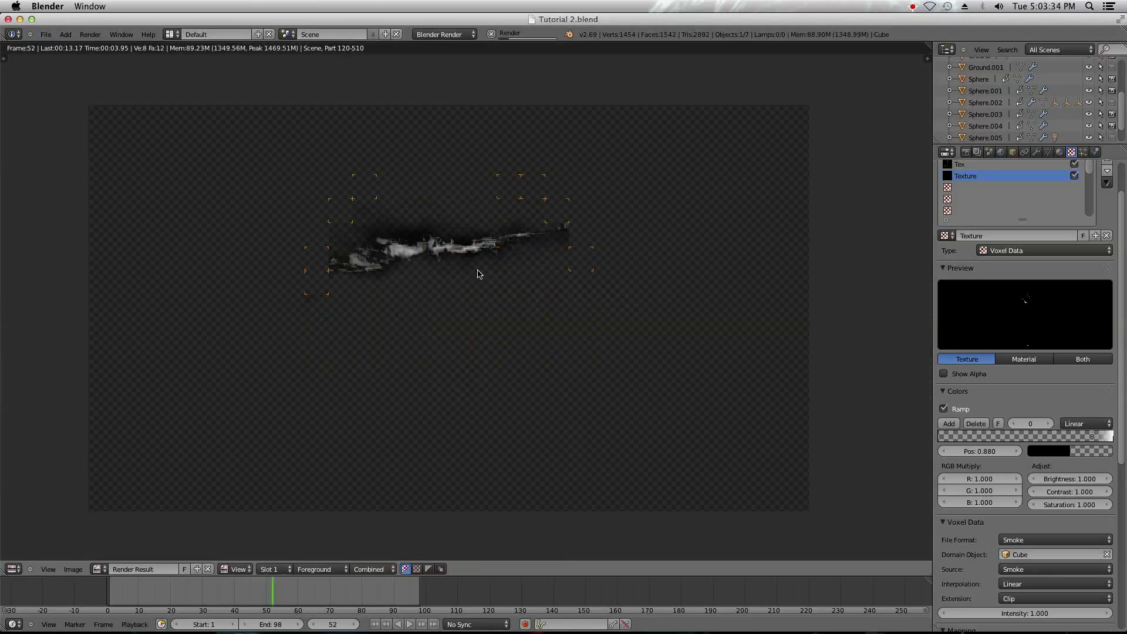
key("Escape")
key("Escape")
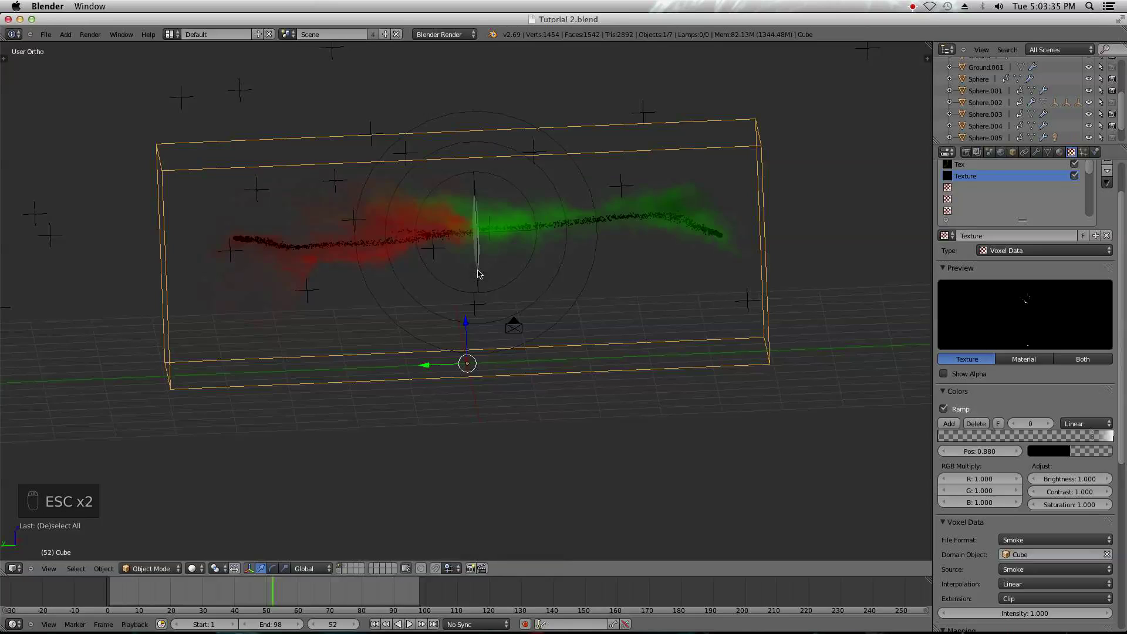
- Show the lamp and spark layers together with the smoke layer and render frame 52
left_click(347, 567, "shift")
key("F12")
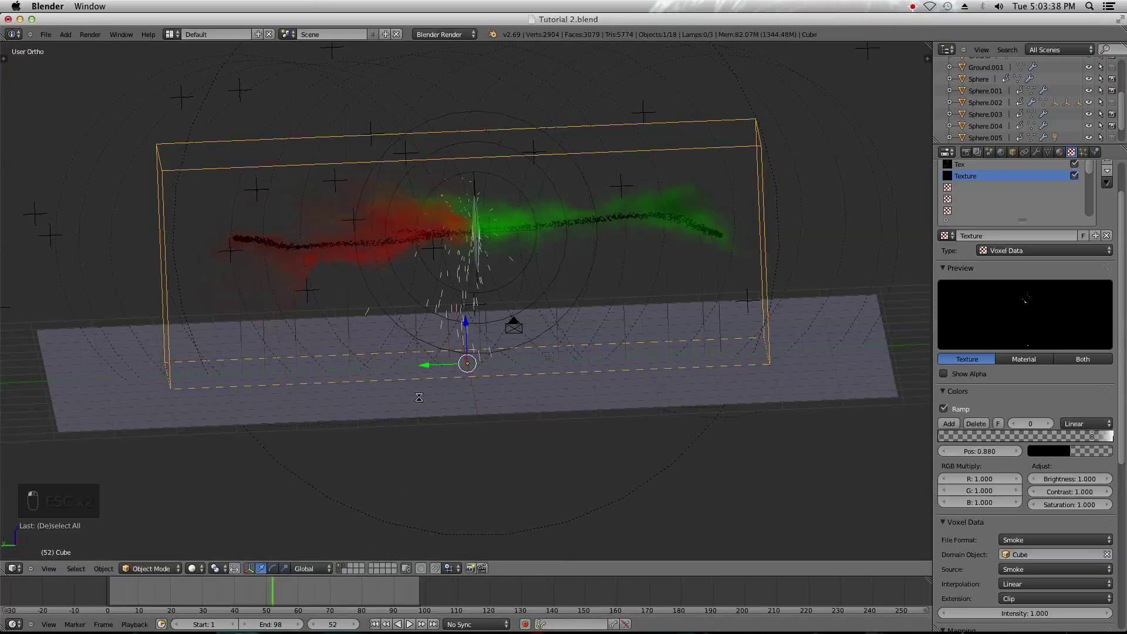
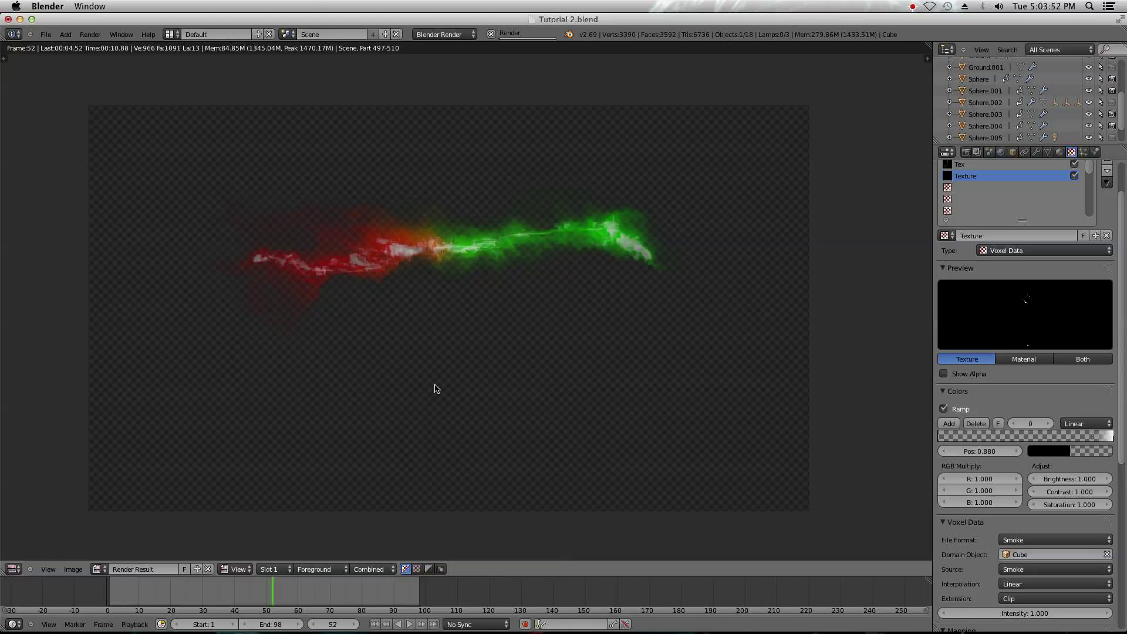
- Examine the rendered red and green streams over the snowy footage, both close up and from farther away
scroll(413, 220, "down", 3)
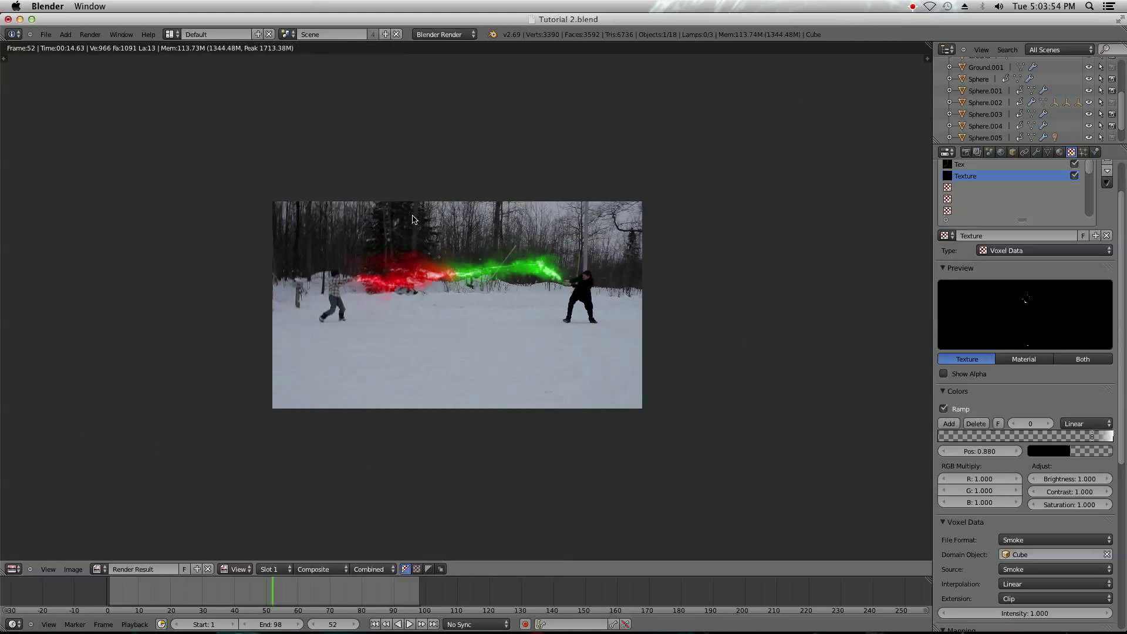
scroll(413, 219, "up", 3)
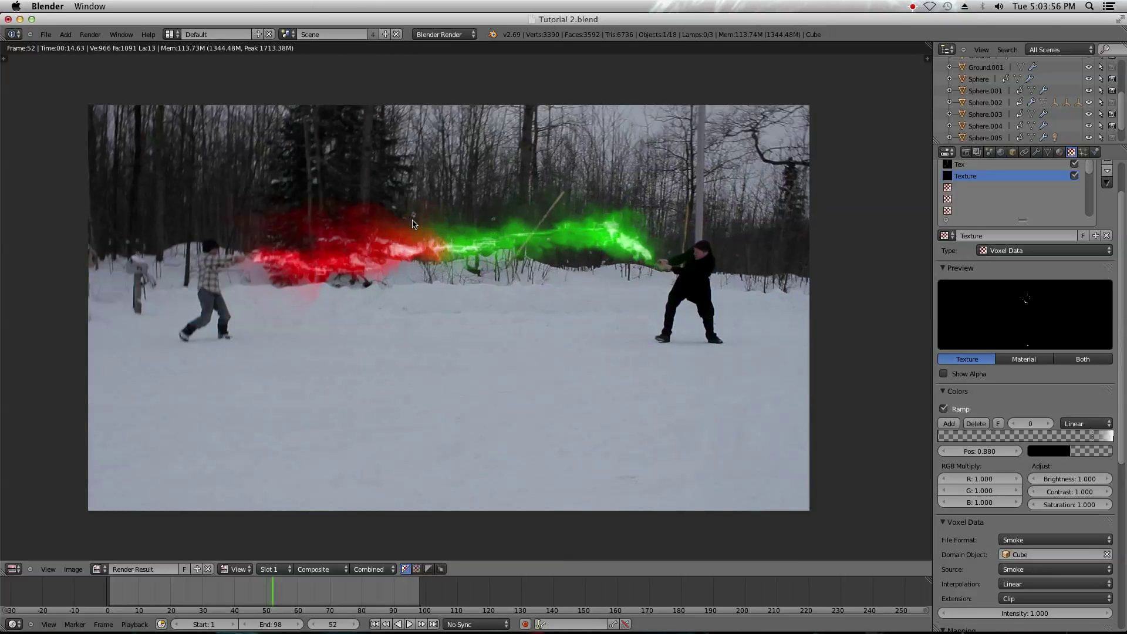
scroll(413, 223, "down", 2)
scroll(532, 280, "down", 3)
scroll(532, 281, "up", 4)
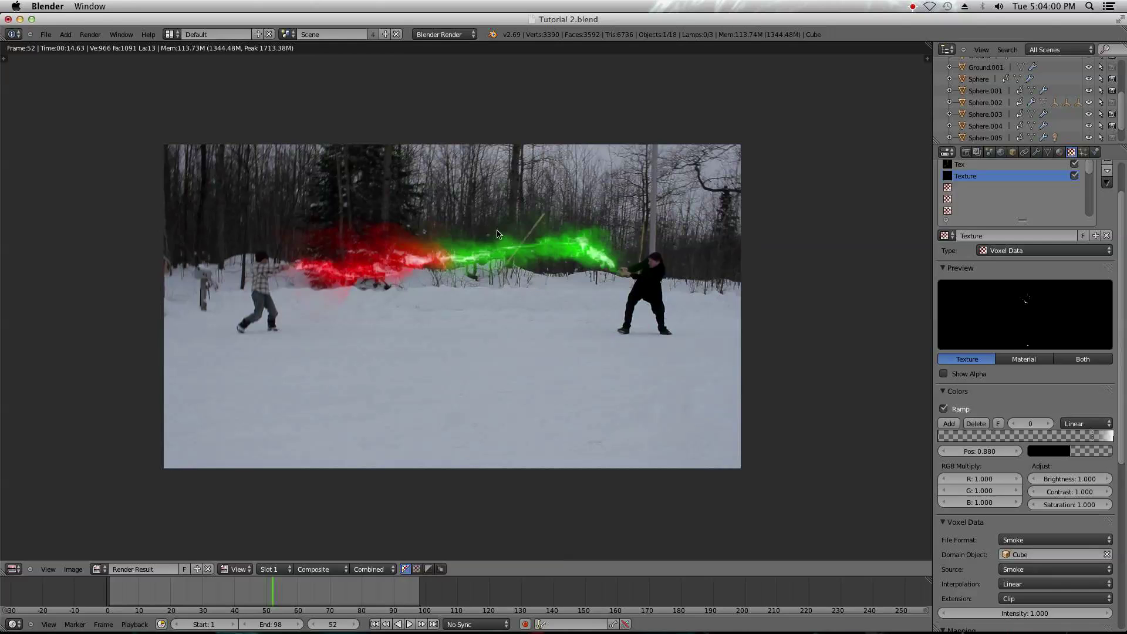
scroll(498, 234, "down", 3)
scroll(496, 233, "up", 4)
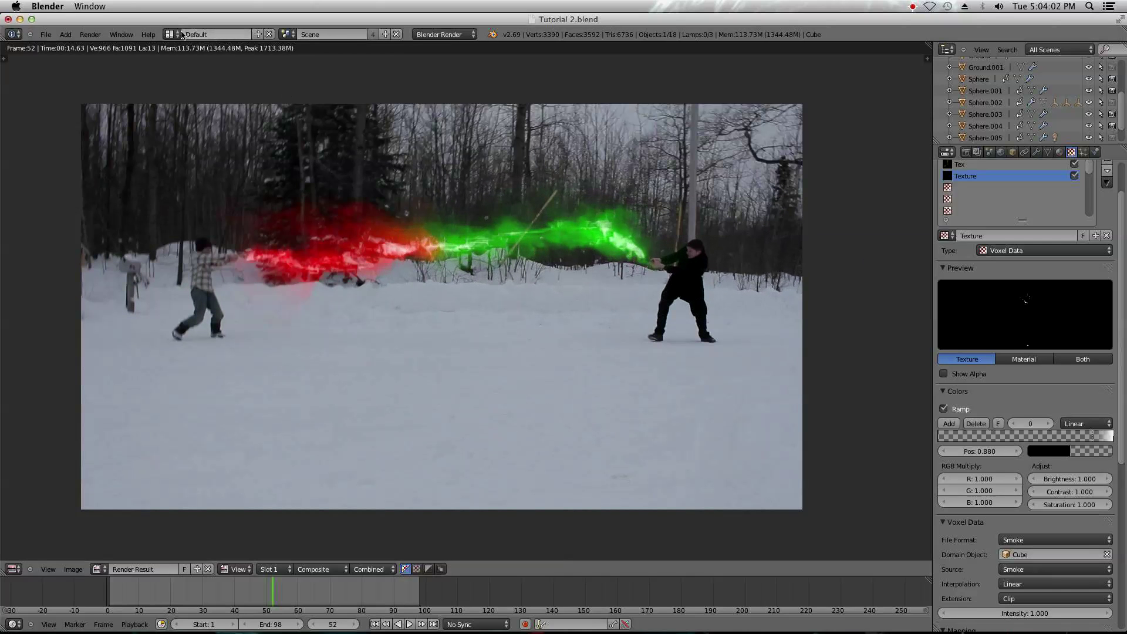
scroll(482, 277, "down", 2)
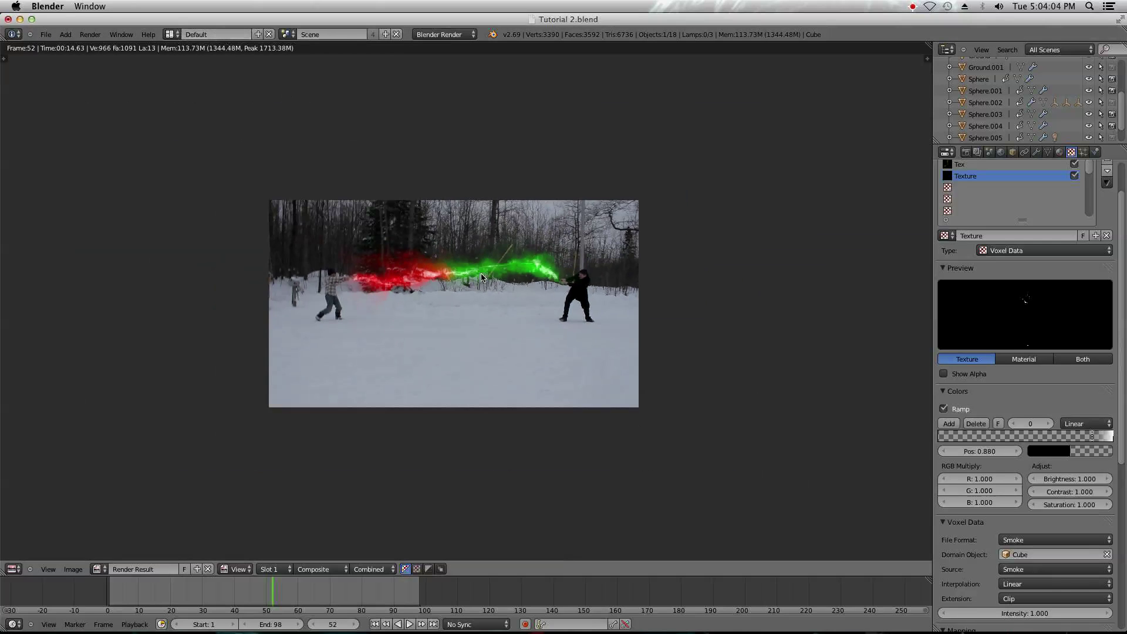
scroll(482, 273, "up", 2)
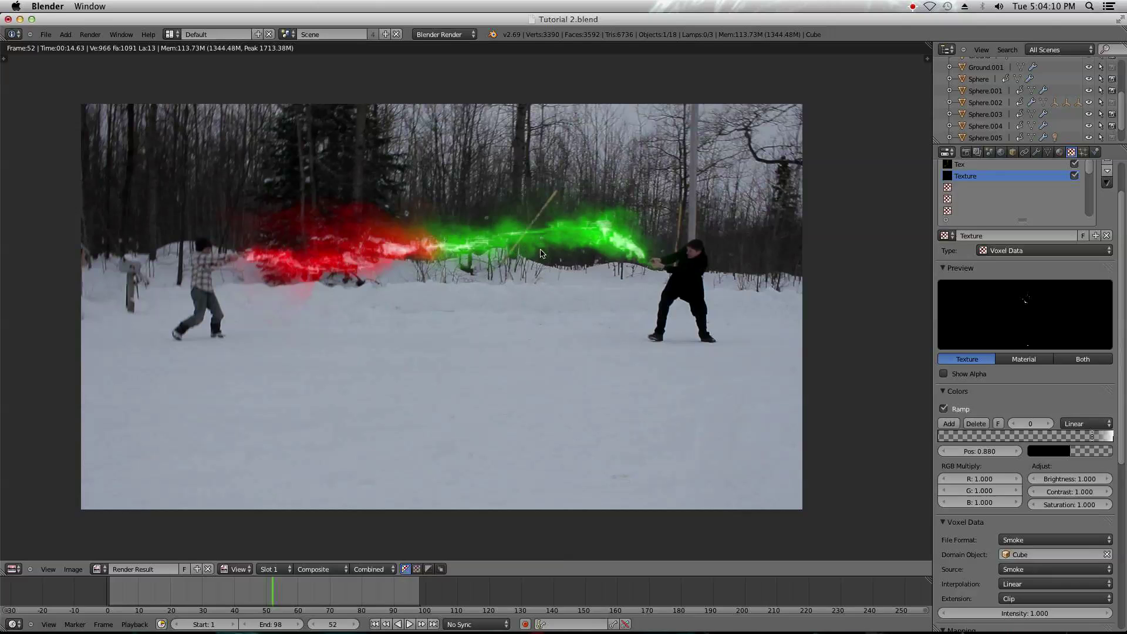
- Switch to the Compositing screen layout and move the Alpha Over and Background Render Layers nodes closer together
left_click(170, 35)
left_click(194, 77)
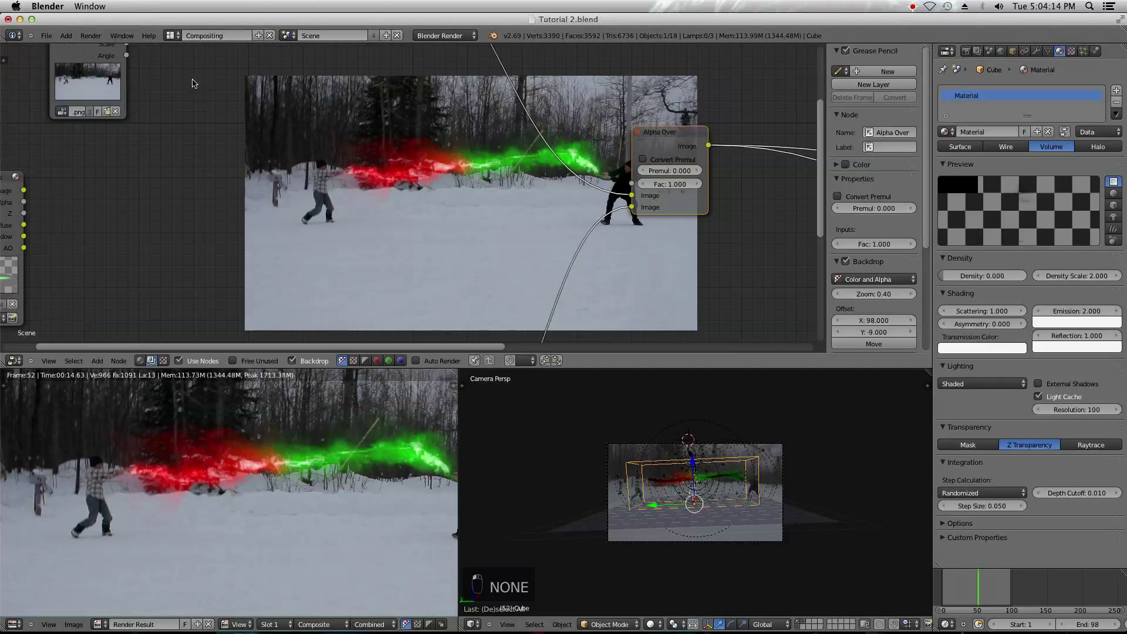
scroll(444, 207, "down", 3)
middle_click_drag(298, 236, 241, 218)
scroll(302, 216, "up", 2)
scroll(323, 188, "down", 1)
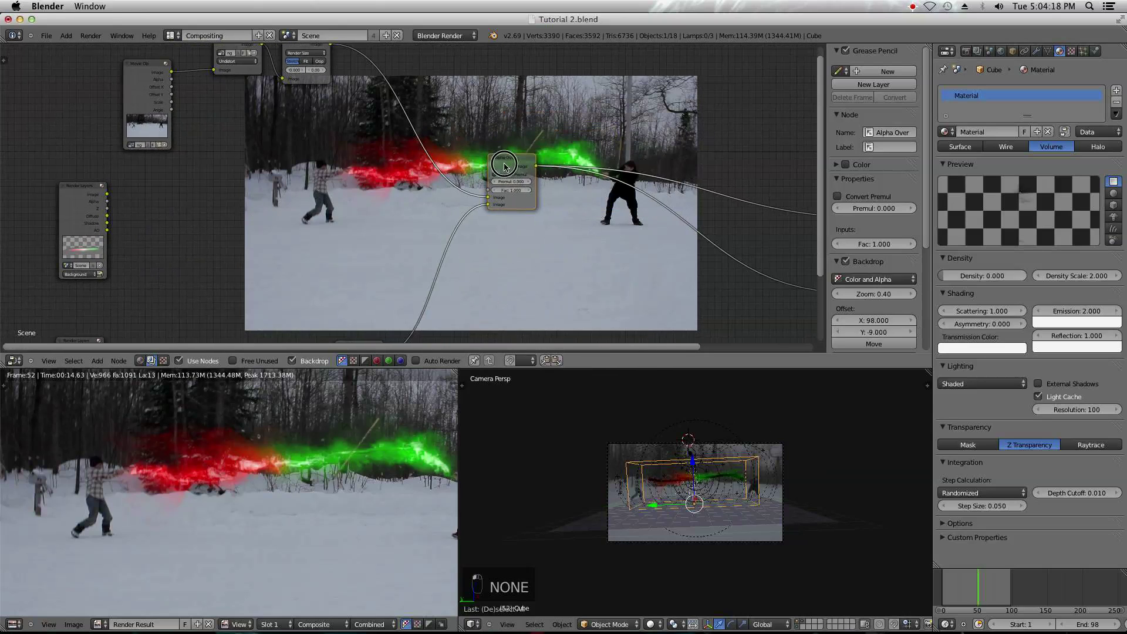
left_click_drag(505, 166, 466, 165)
left_click_drag(75, 198, 147, 191)
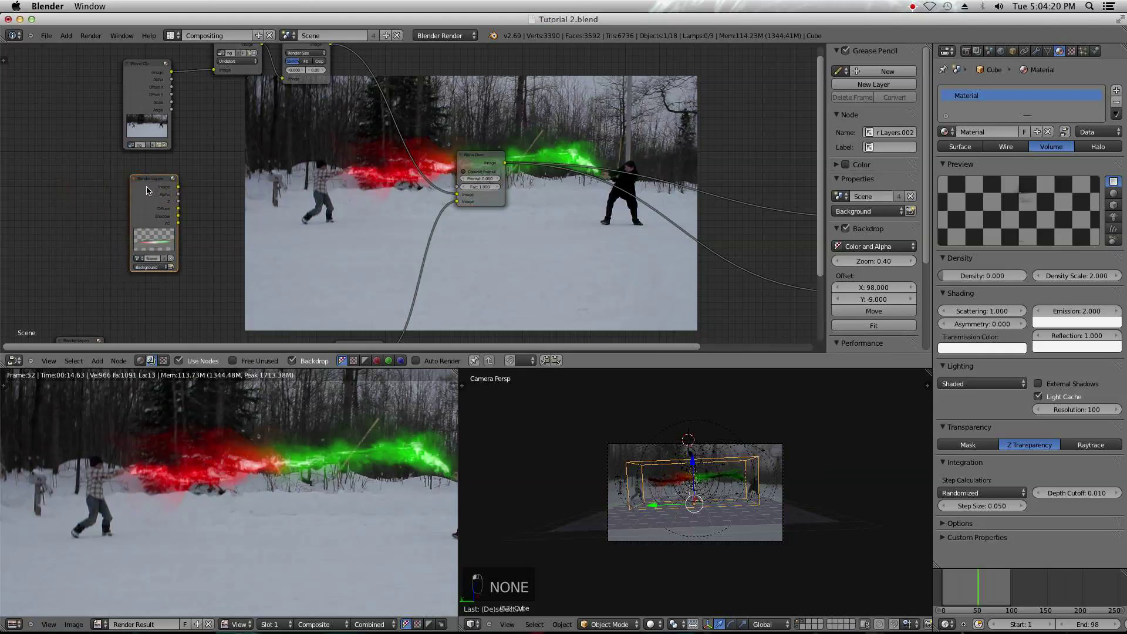
middle_click_drag(530, 226, 409, 226)
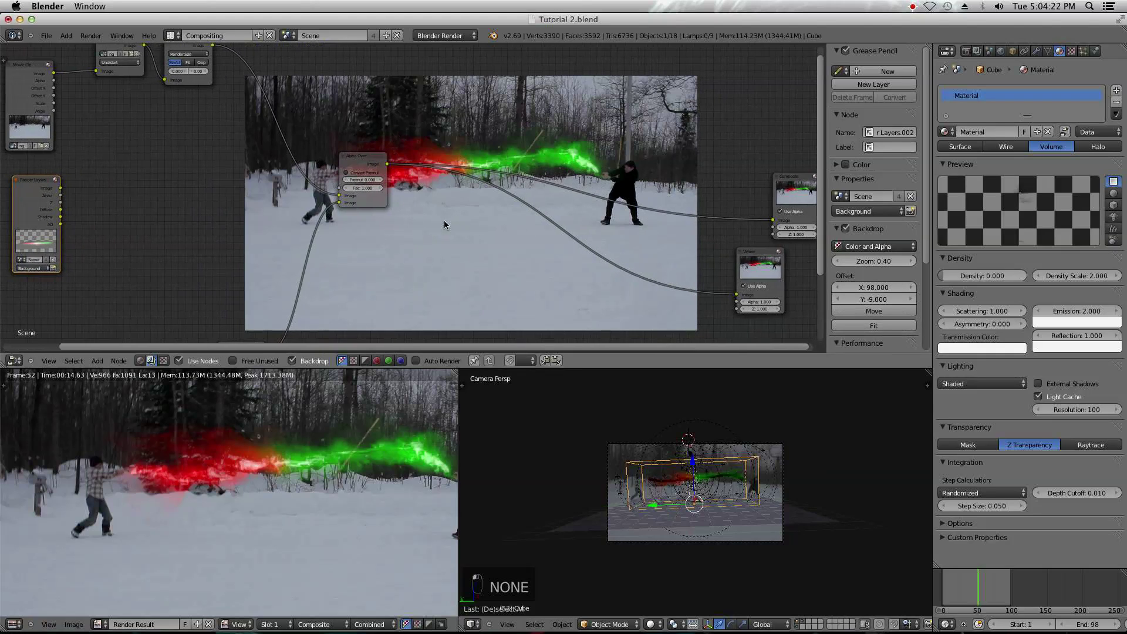
- Insert a Mix node between Alpha Over and the Viewer, feeding the Background layer's Diffuse pass into its second image input
key("shift+a")
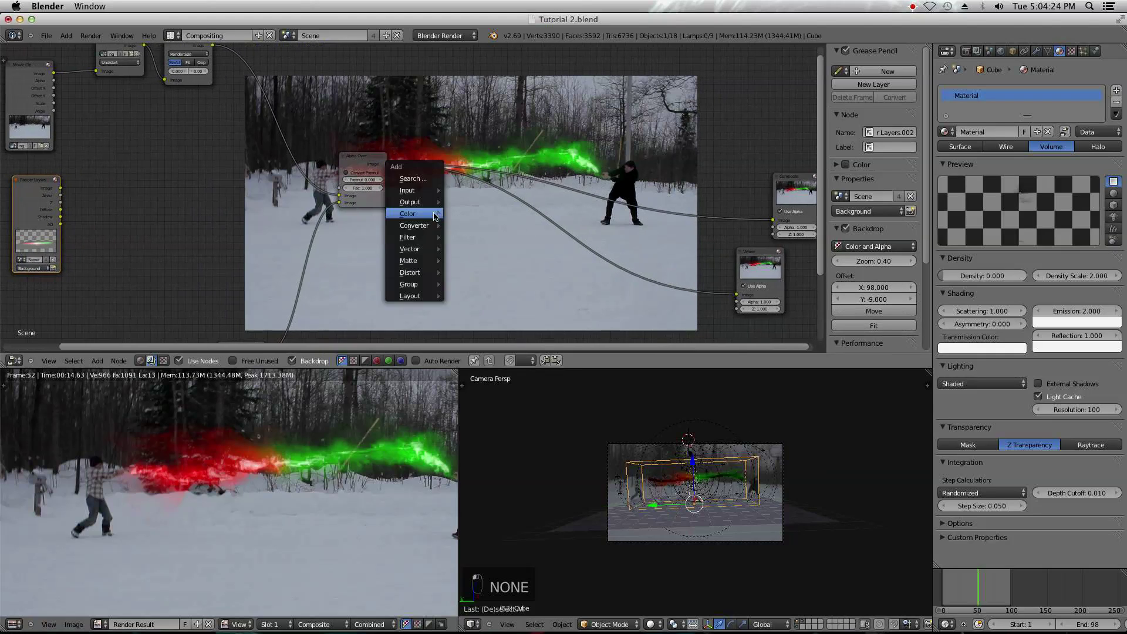
mouse_move(411, 213)
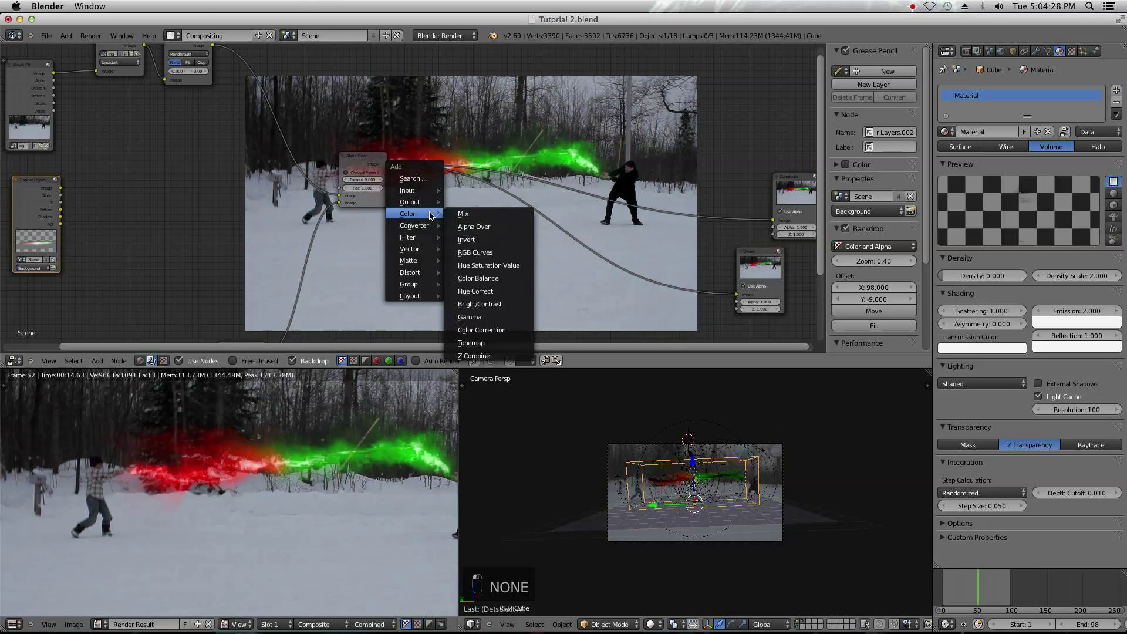
left_click(467, 221)
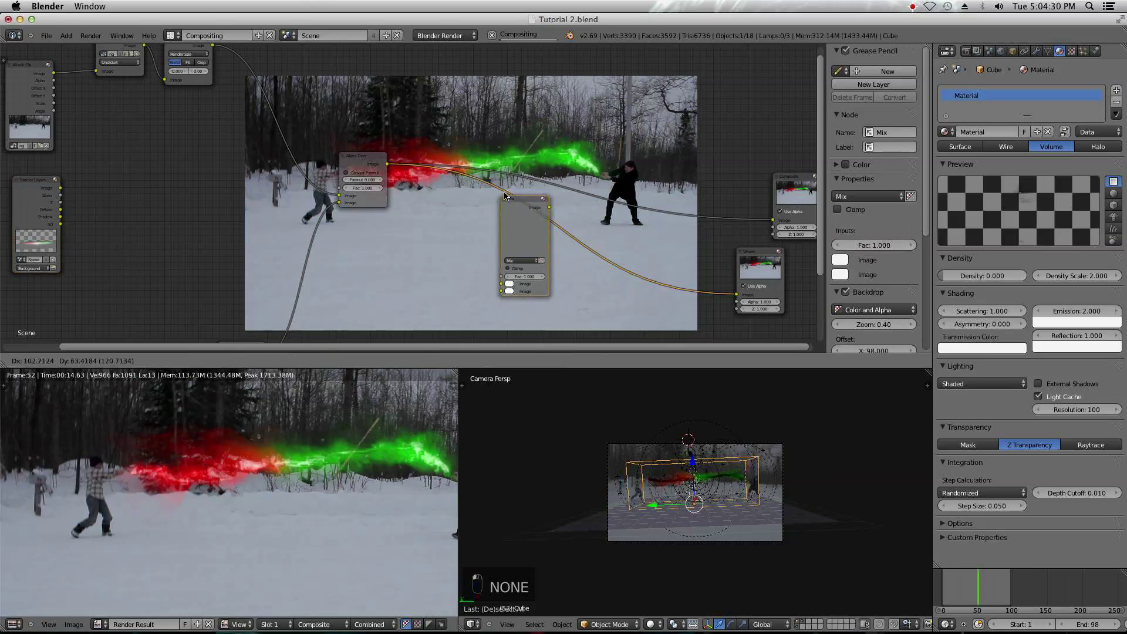
left_click(509, 194)
left_click_drag(61, 210, 508, 287)
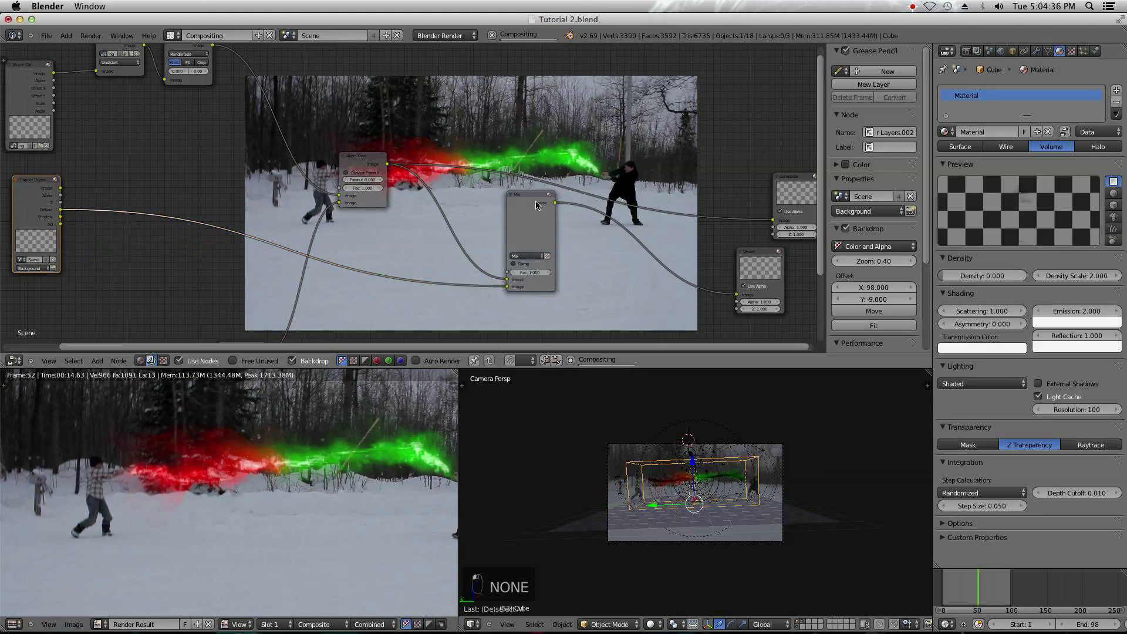
left_click(536, 204)
- Set the Mix node's blend mode to Add so the lamp glow brightens the snow
middle_click_drag(561, 265, 608, 208)
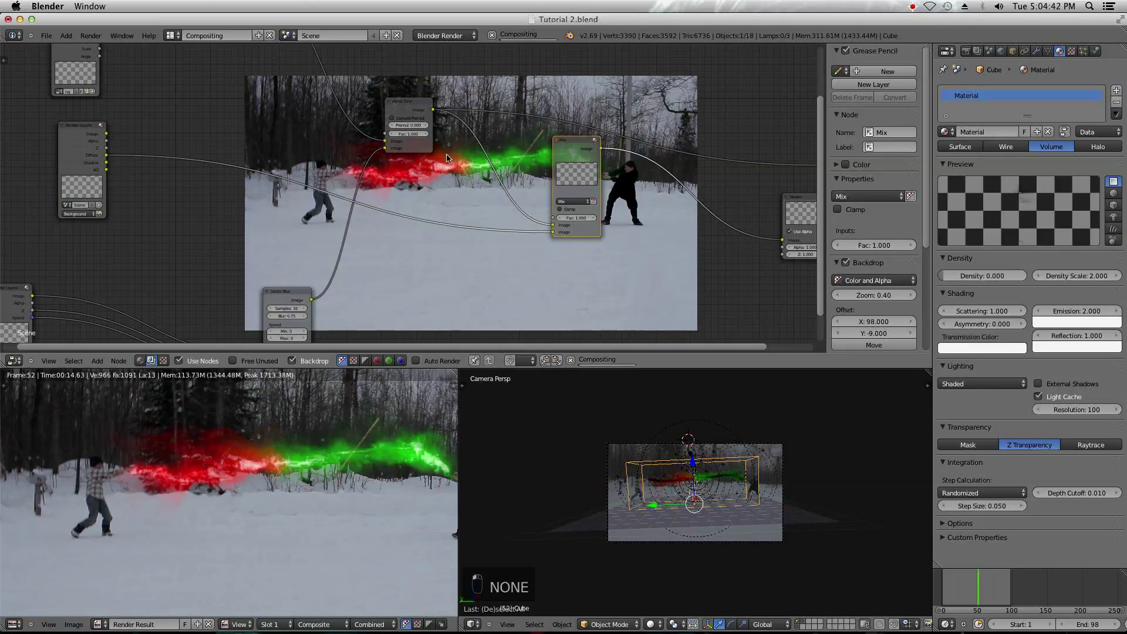
scroll(460, 171, "up", 4)
middle_click_drag(574, 198, 372, 143)
middle_click_drag(492, 180, 411, 182)
left_click(403, 159)
left_click(408, 177)
middle_click_drag(559, 176, 588, 252)
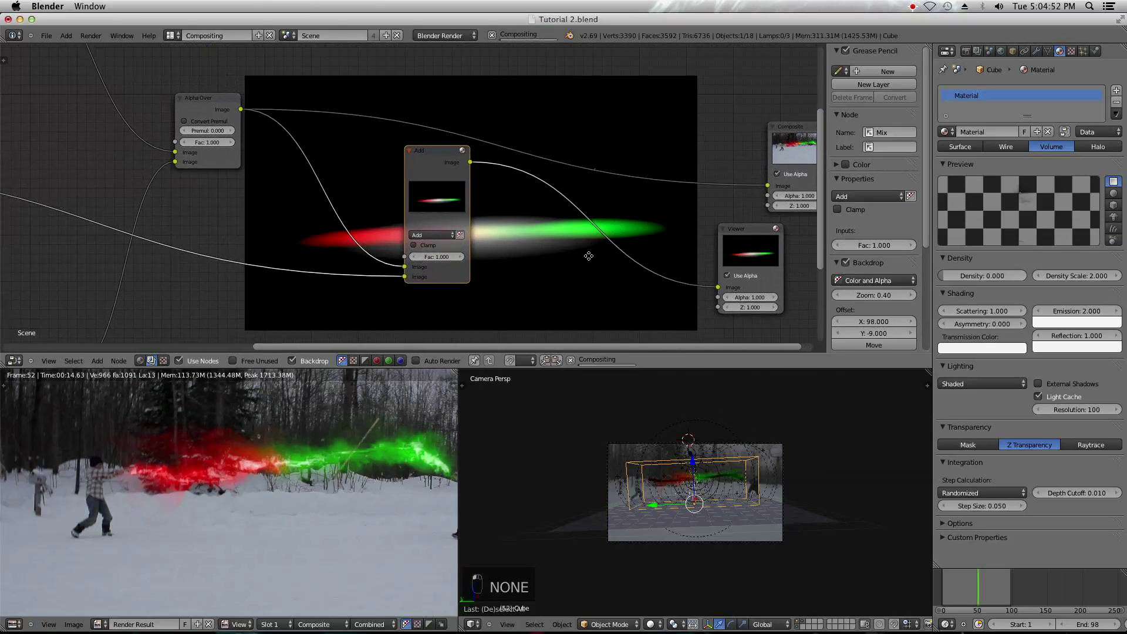
left_click_drag(436, 157, 447, 156)
middle_click_drag(448, 156, 505, 203)
scroll(463, 220, "down", 4)
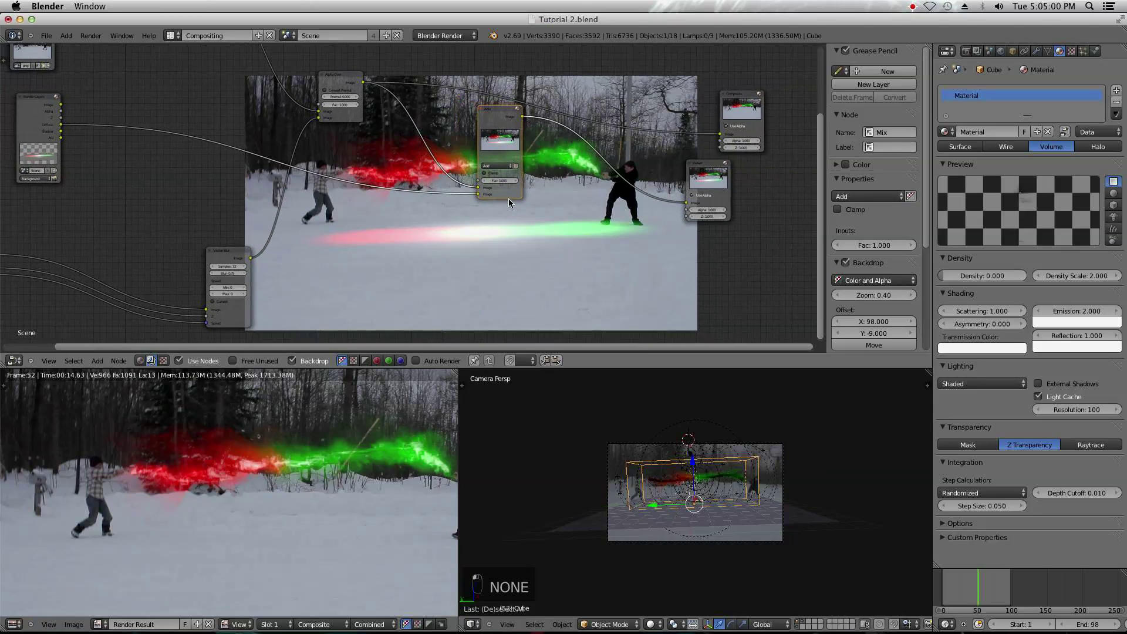
- Set the energy of both the red and the green lamp to 3
middle_click_drag(755, 428, 731, 442)
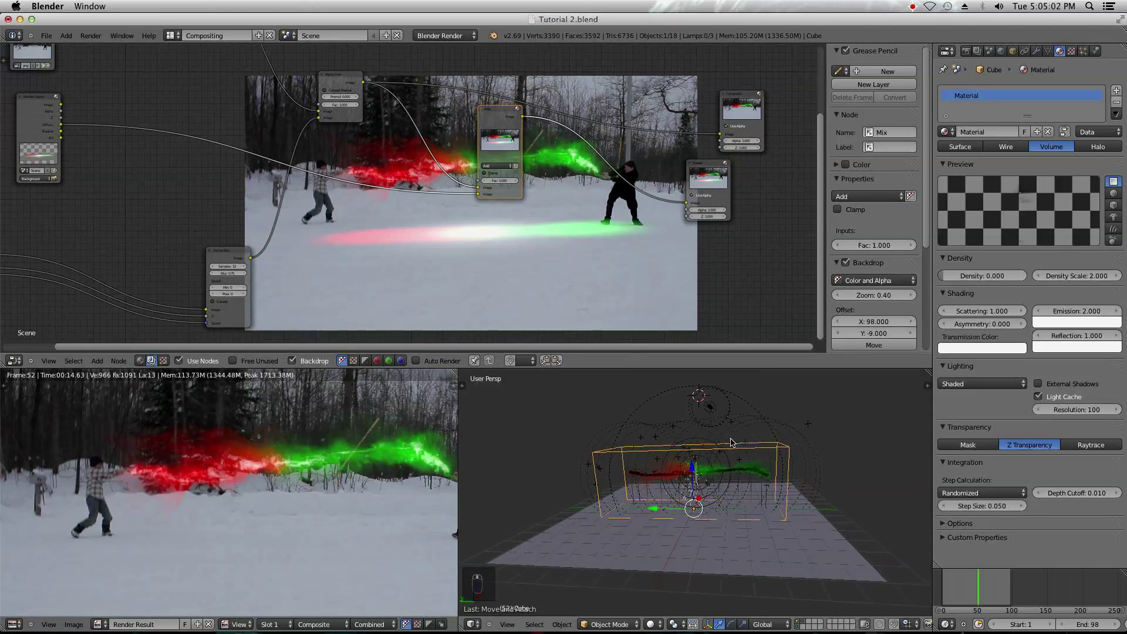
right_click(744, 402)
left_click(987, 242)
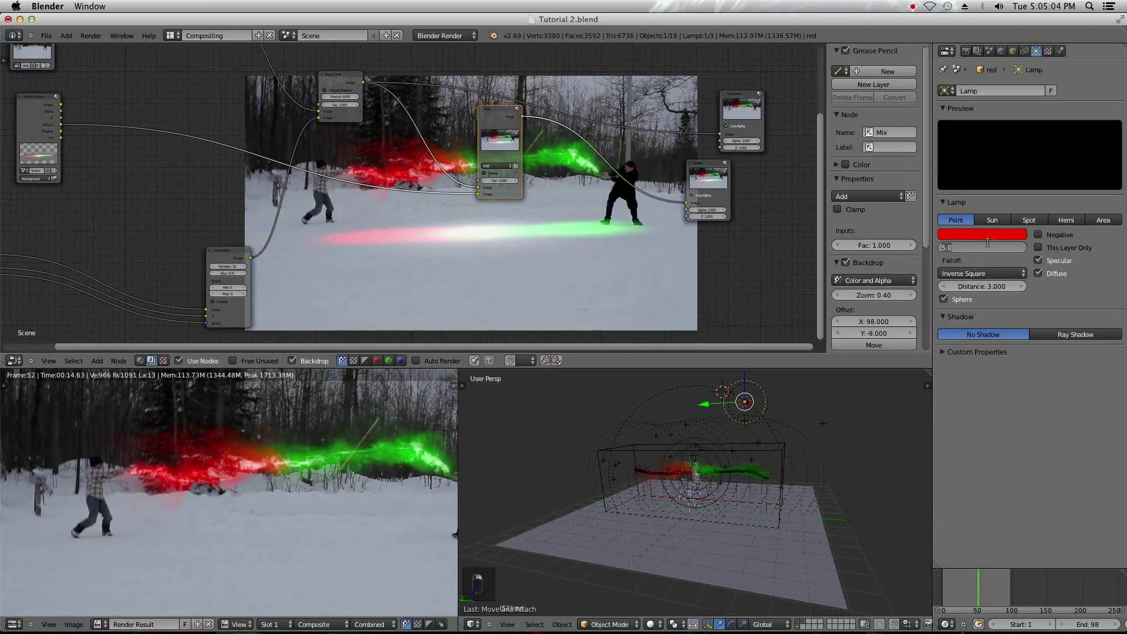
type("3")
key("Return")
right_click(749, 402)
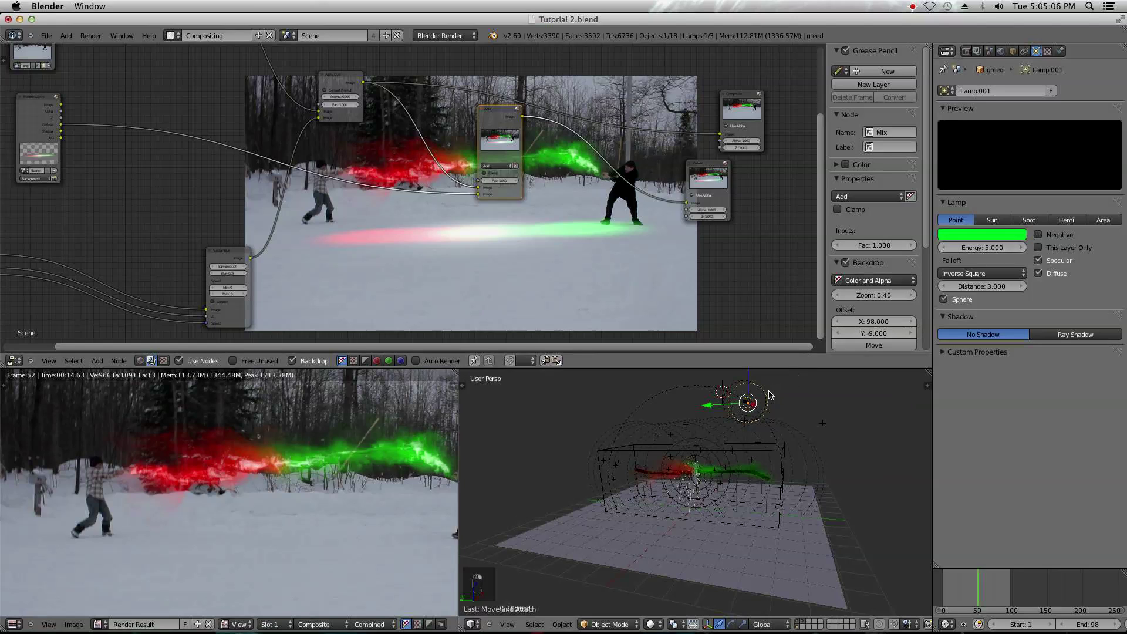
left_click(975, 249)
type("3")
key("Return")
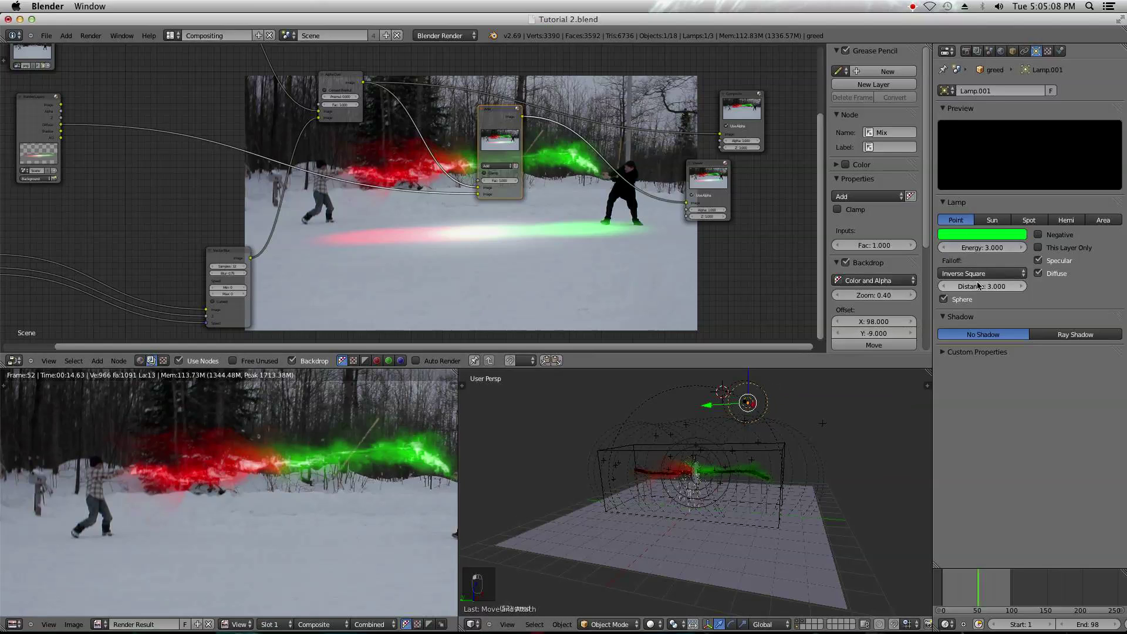
- Set the energy of both the green and the red lamp to 2
left_click(981, 249)
type("2")
key("Return")
right_click(747, 401)
left_click(991, 249)
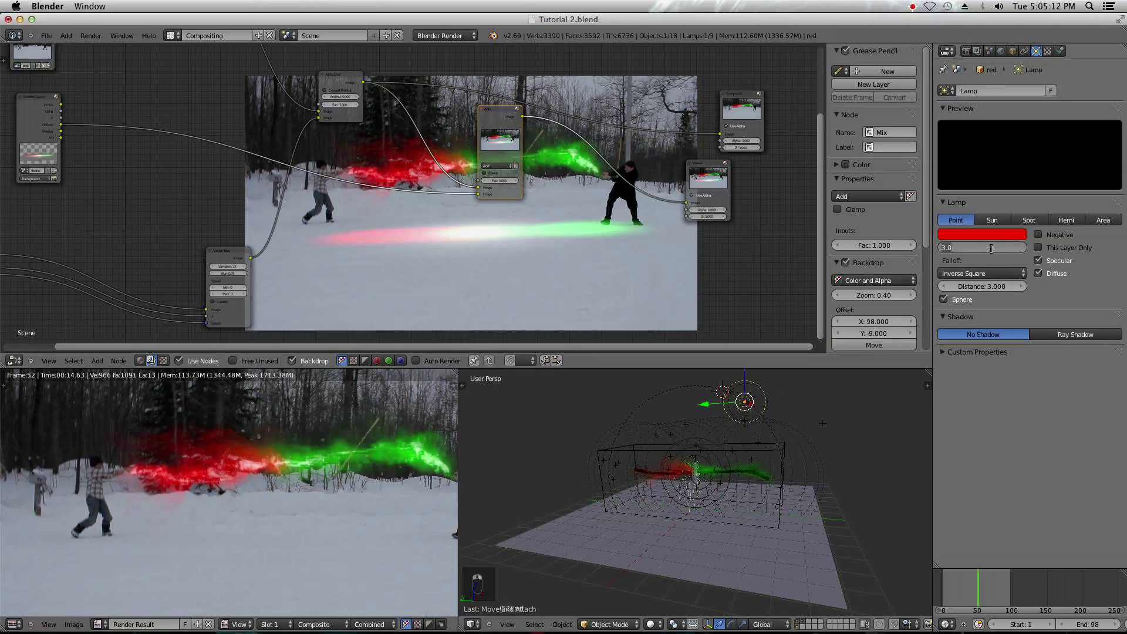
type("2")
key("Return")
- Return the 3D view to the camera view and lower the Add node's factor to 0.700
middle_click_drag(588, 246, 667, 266, "ctrl")
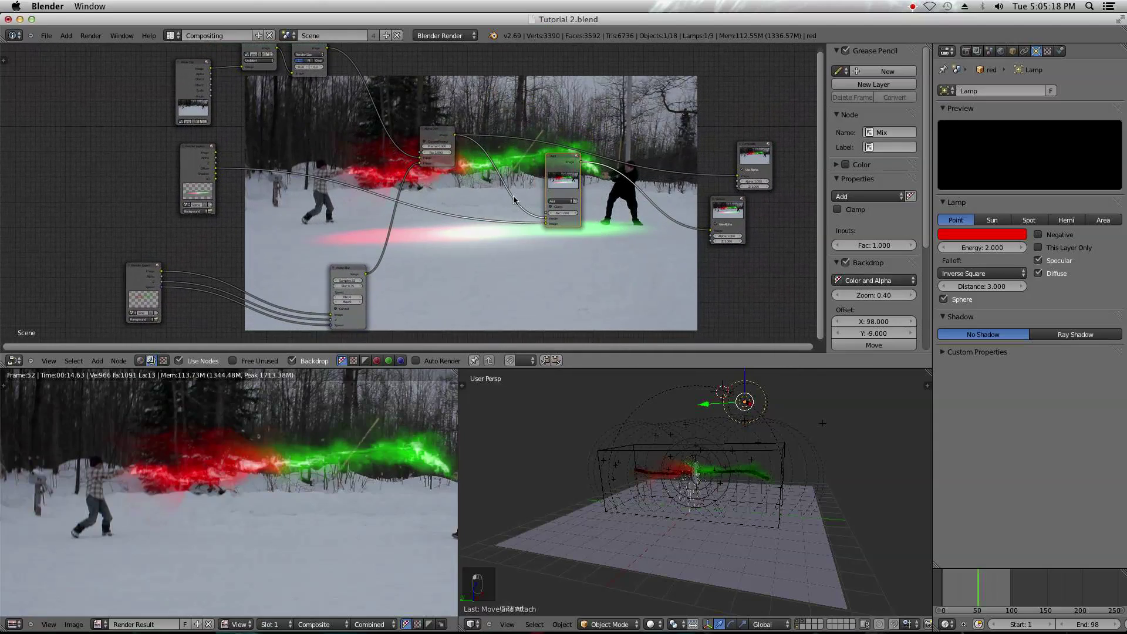
key("KP_0")
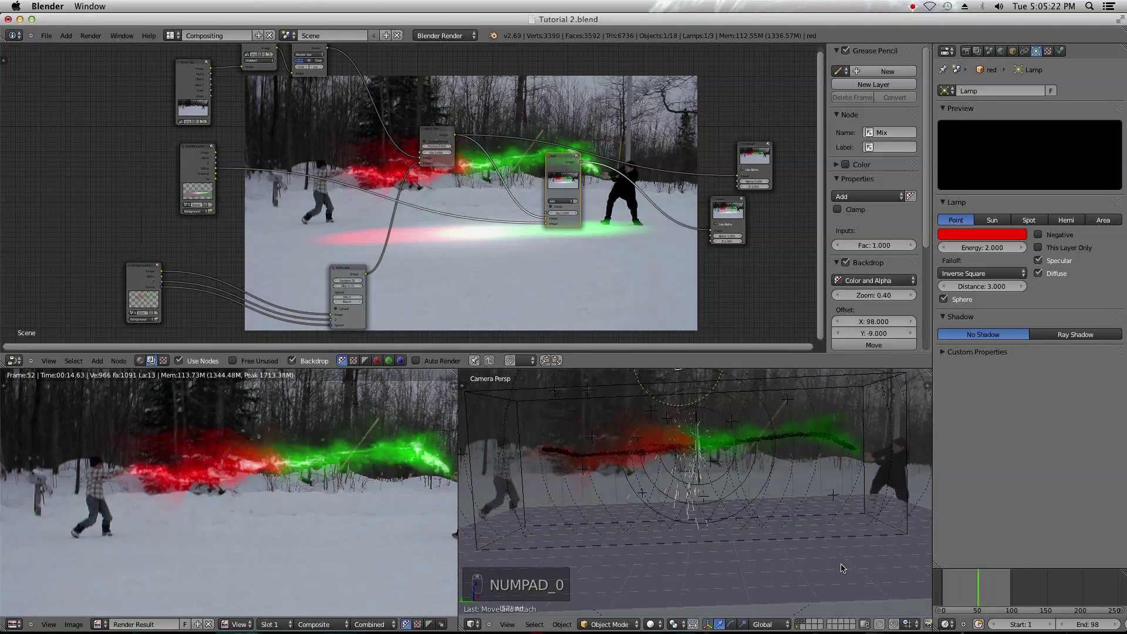
middle_click_drag(575, 253, 471, 320)
scroll(449, 258, "up", 2)
left_click_drag(463, 257, 449, 261)
middle_click_drag(536, 242, 503, 250)
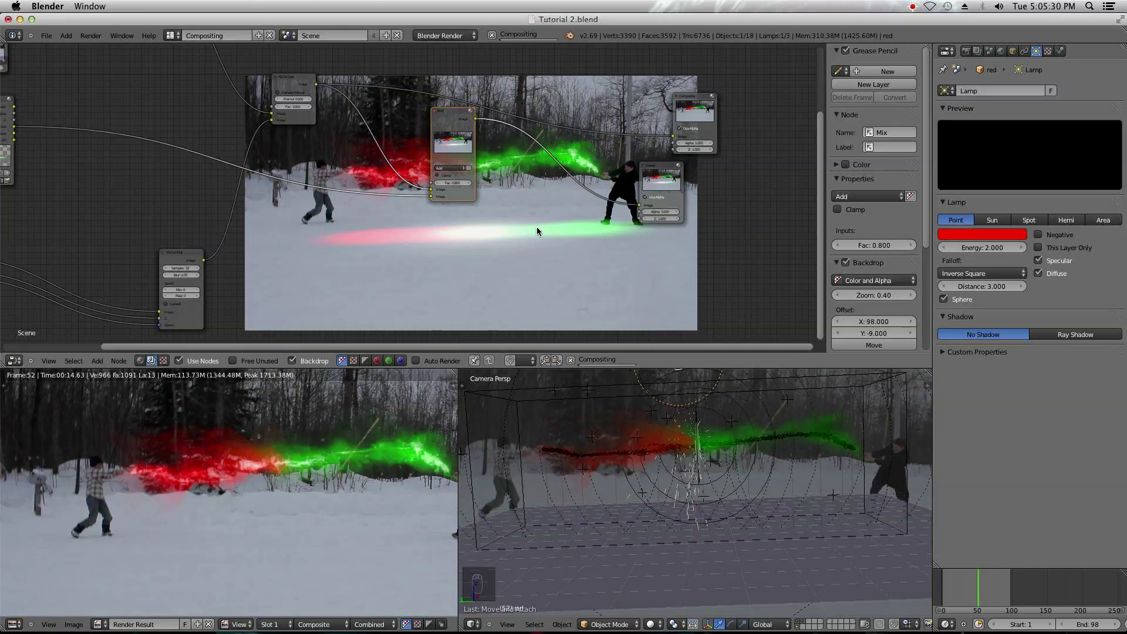
scroll(468, 202, "up", 2)
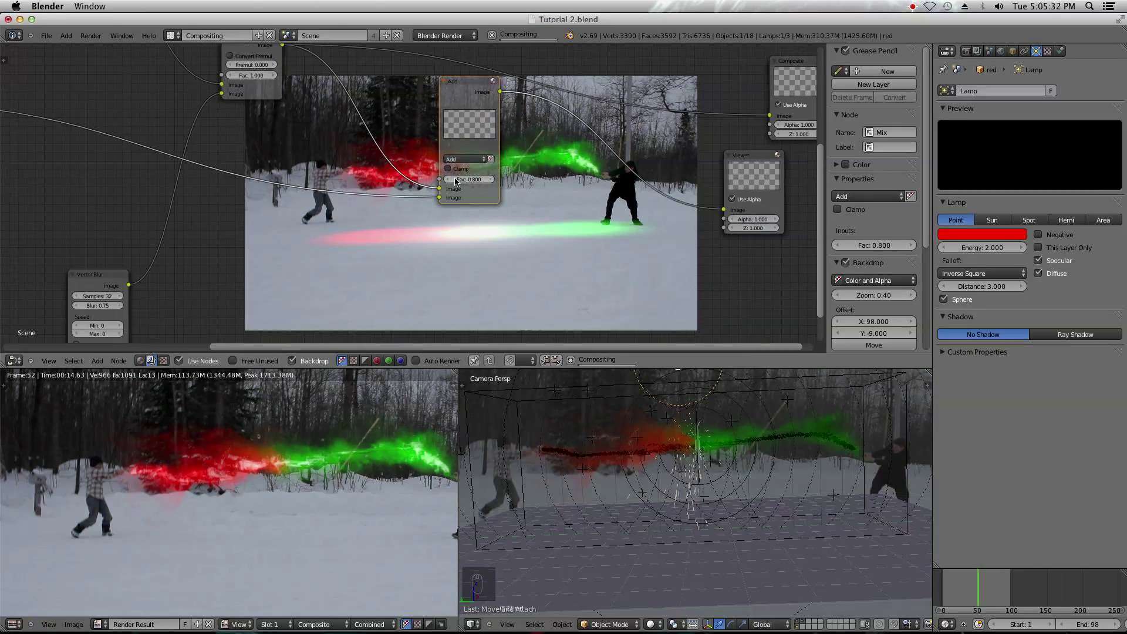
middle_click_drag(531, 144, 576, 190)
- Collapse the Composite node and move it and the Viewer node farther from the Add node
left_click_drag(567, 223, 703, 252)
left_click(608, 119)
left_click_drag(614, 119, 780, 141)
scroll(528, 175, "down", 3)
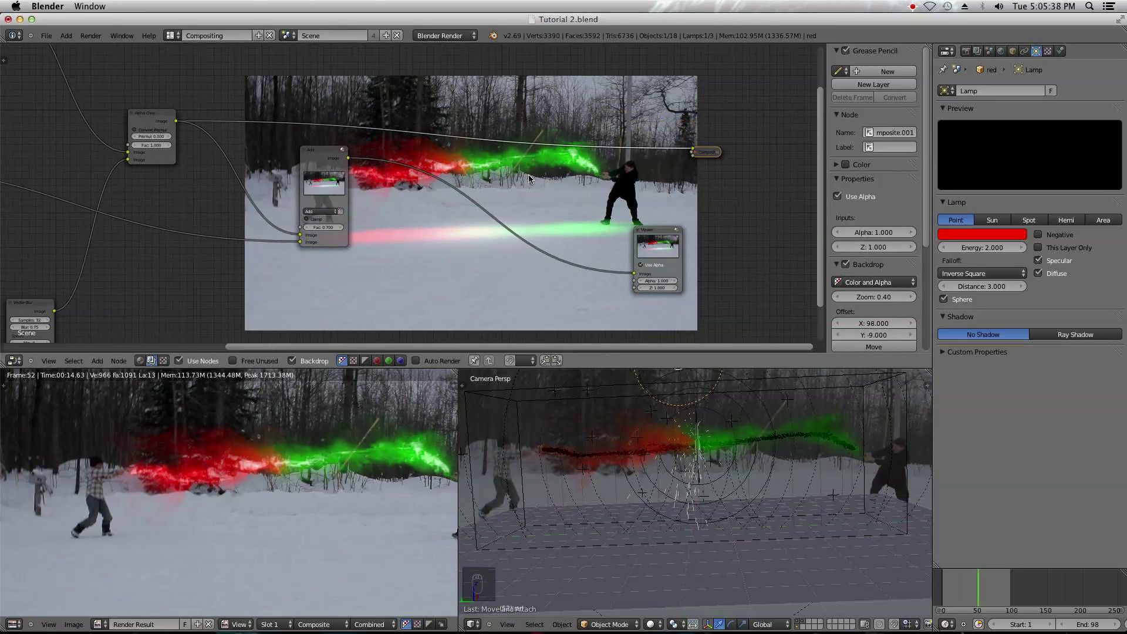
- Lower the Add node's factor to 0.600
scroll(446, 223, "up", 2)
left_click(319, 257)
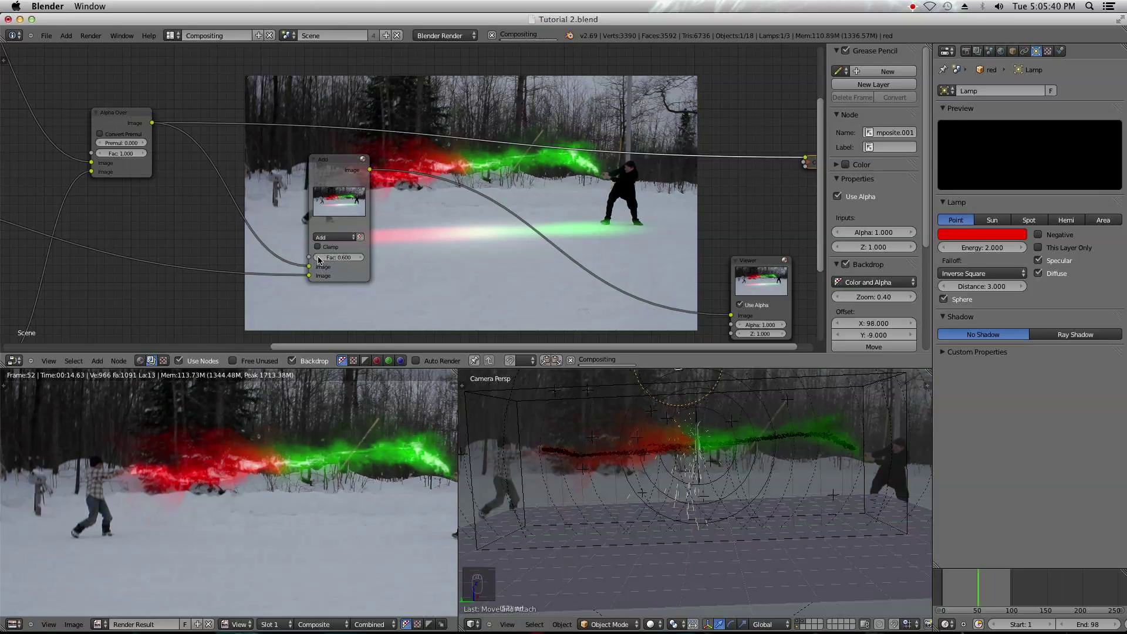
left_click(364, 176)
- Duplicate the Foreground Render Layers node and its Vector Blur node, placing the copies below the originals
scroll(293, 258, "down", 2)
middle_click_drag(294, 258, 524, 173)
left_click(163, 205)
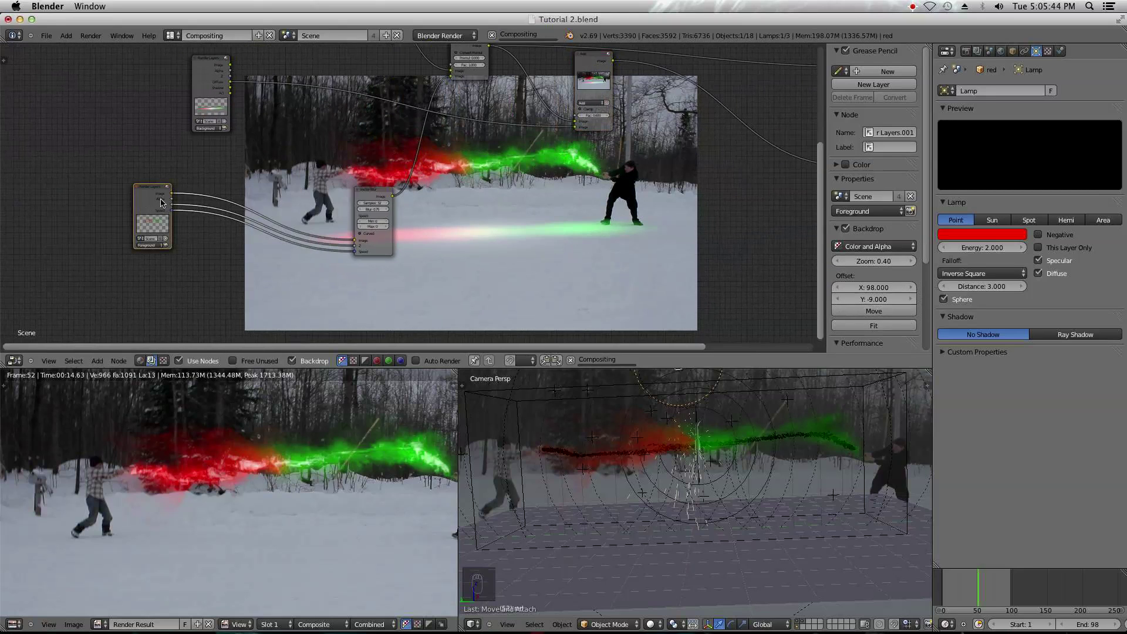
key("shift+d")
left_click(244, 285)
left_click(376, 199)
key("shift+d")
left_click(467, 261)
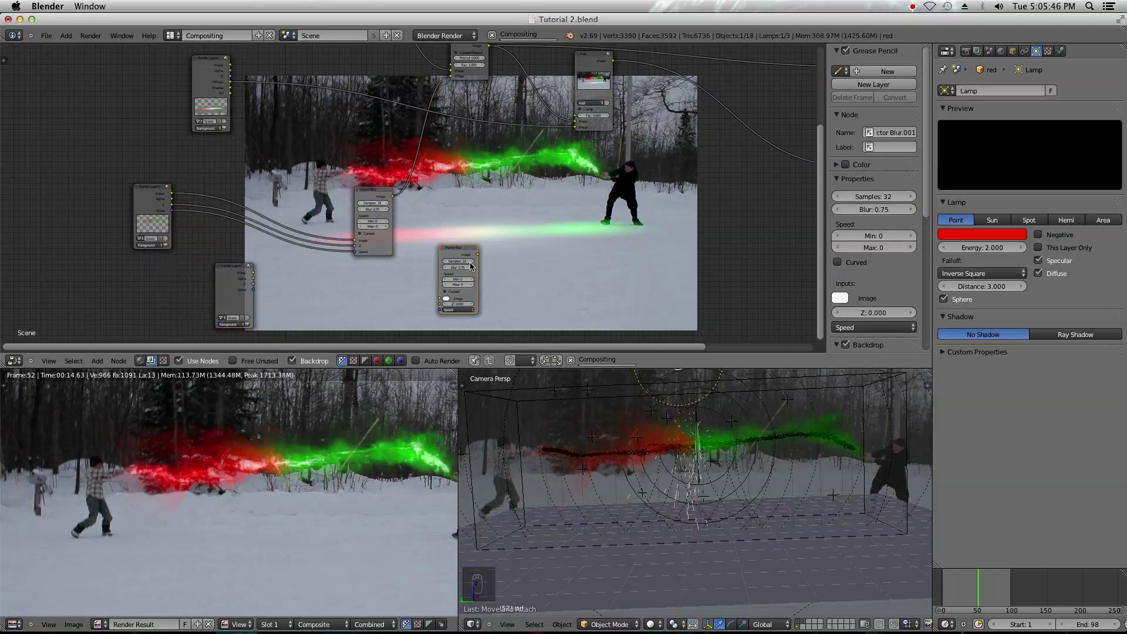
- Switch the duplicated Render Layers node to the Sparks layer and connect its Image, Z and Speed outputs to the duplicated Vector Blur
scroll(459, 262, "up", 1)
middle_click_drag(459, 261, 426, 242)
left_click(184, 312)
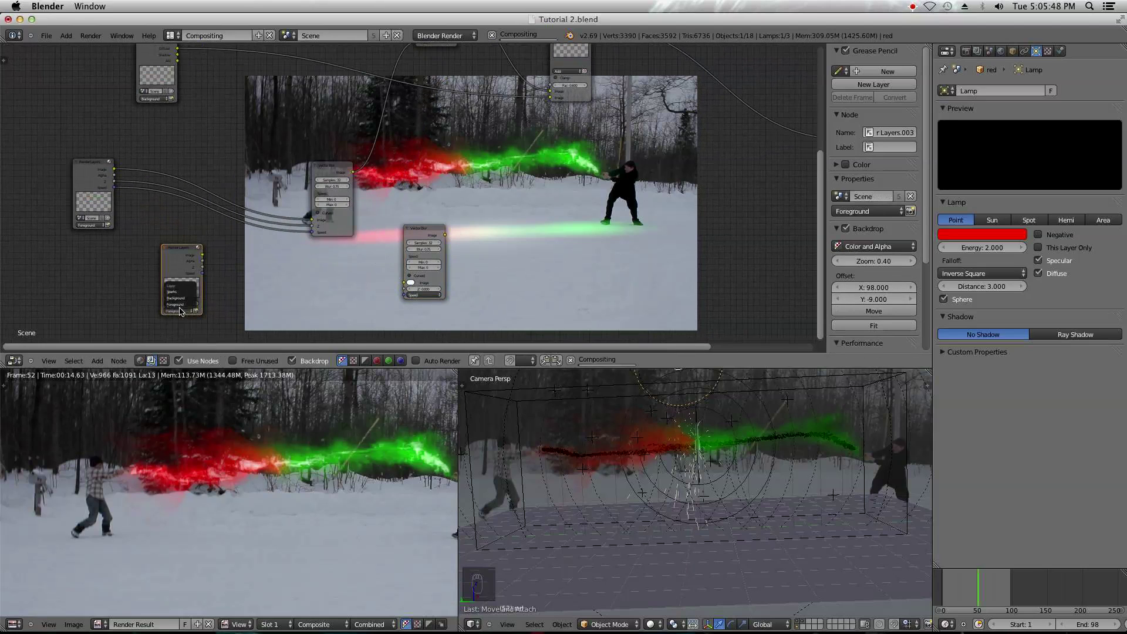
left_click(183, 284)
left_click_drag(203, 255, 404, 282)
left_click_drag(202, 269, 404, 288)
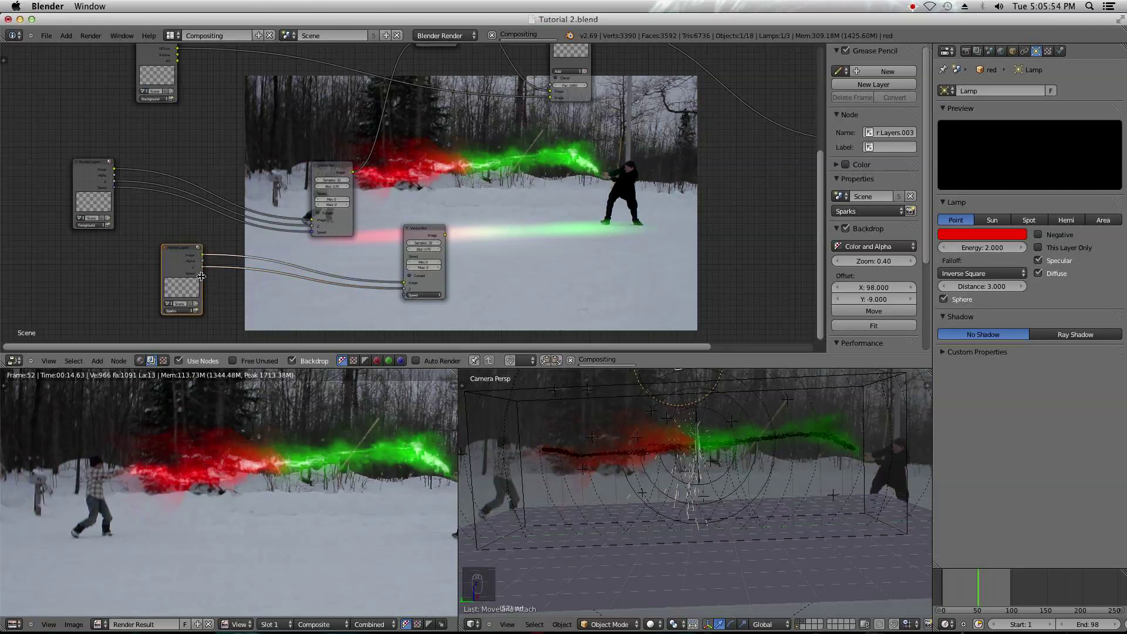
left_click_drag(202, 274, 404, 294)
- Insert an Alpha Over node between Add and the Viewer and connect the sparks' Vector Blur output to it
middle_click_drag(483, 280, 335, 315)
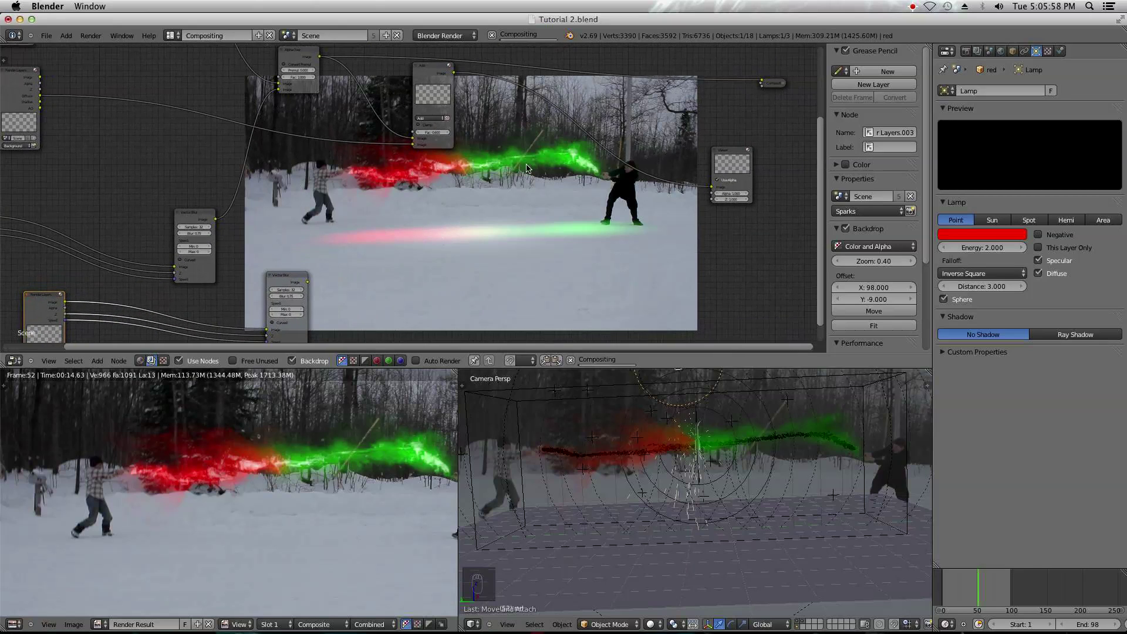
key("shift+a")
mouse_move(529, 165)
left_click(578, 176)
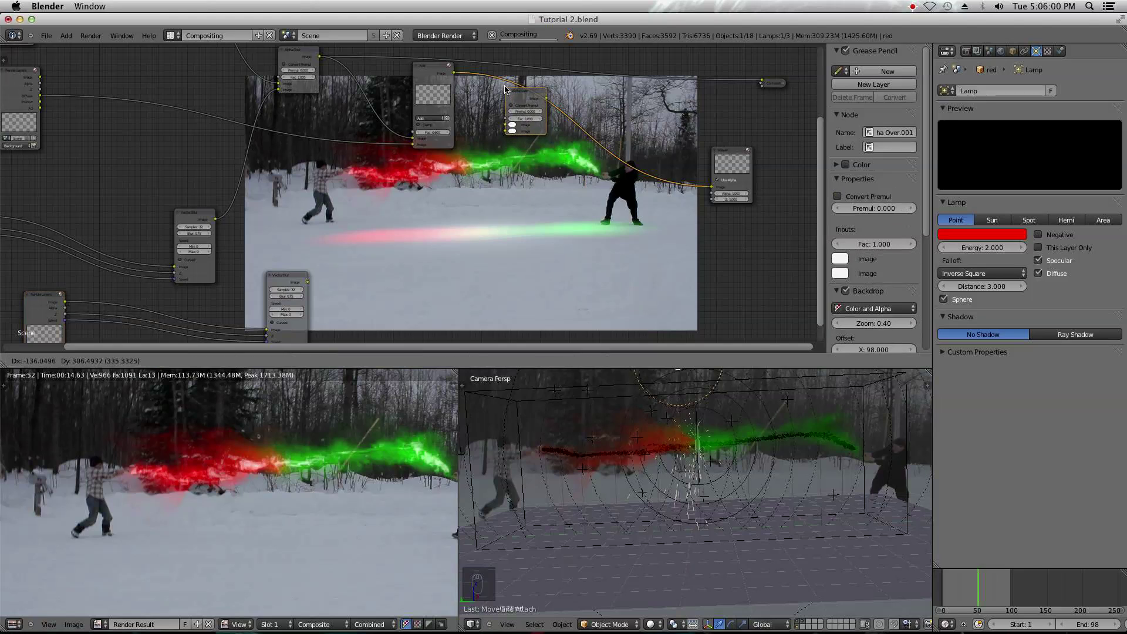
left_click(505, 88)
left_click_drag(308, 282, 504, 128)
- Reposition the new Alpha Over node and rewire its image inputs to lay the blurred sparks over the Add result
middle_click_drag(531, 125, 367, 224)
left_click(367, 194)
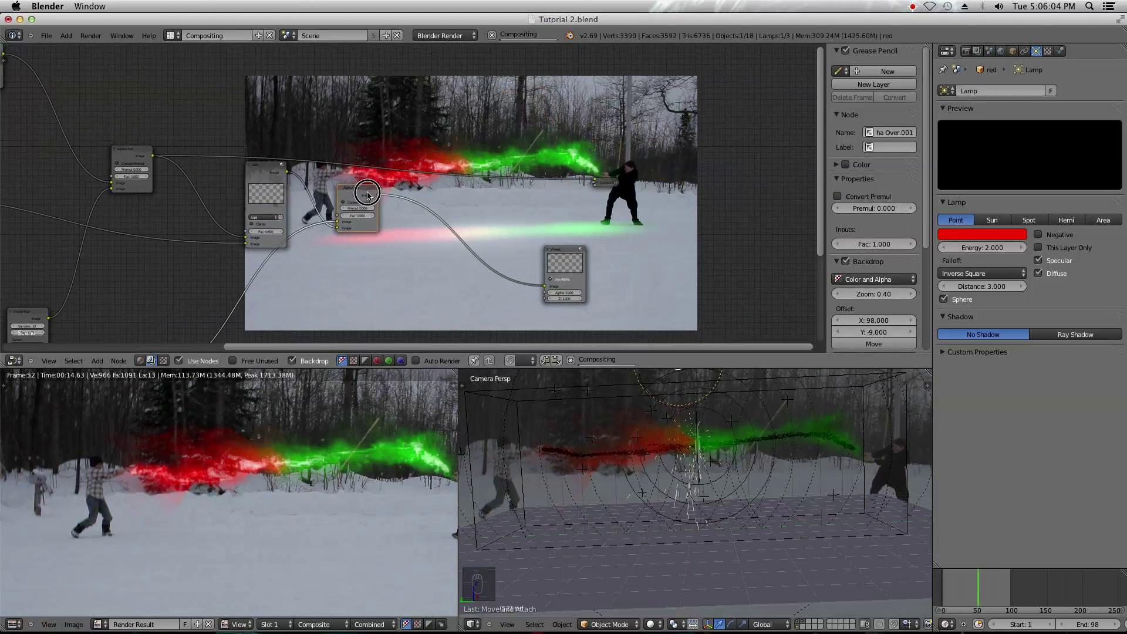
middle_click_drag(367, 195, 417, 226)
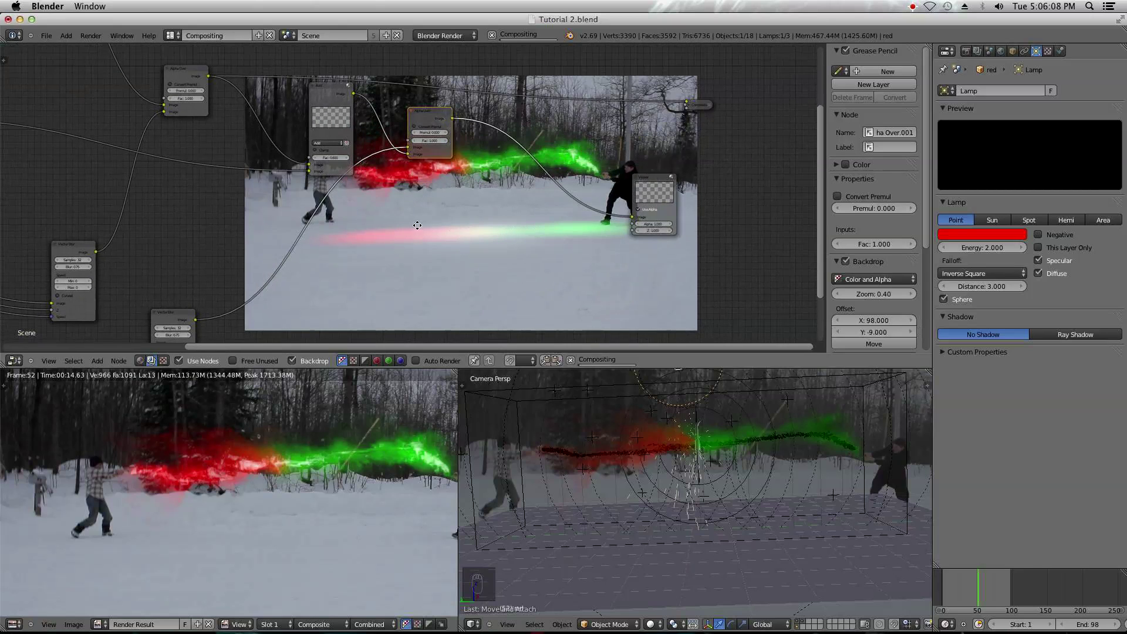
left_click_drag(410, 148, 409, 156)
left_click_drag(197, 322, 409, 148)
- Move the Sparks Render Layers node closer to its Vector Blur node
middle_click_drag(305, 345, 393, 204)
middle_click_drag(74, 238, 162, 237)
left_click(87, 205)
left_click_drag(87, 206, 188, 212)
scroll(188, 212, "up", 3)
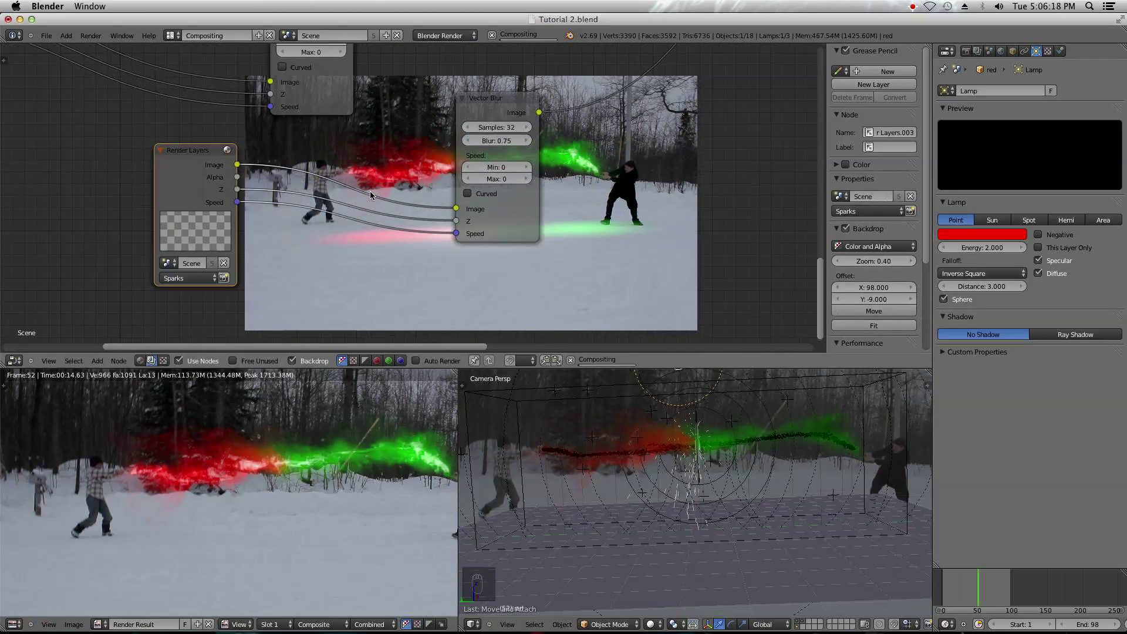
- Enlarge the backdrop around the sparks and enable Curved on their Vector Blur node
scroll(363, 196, "right", 8)
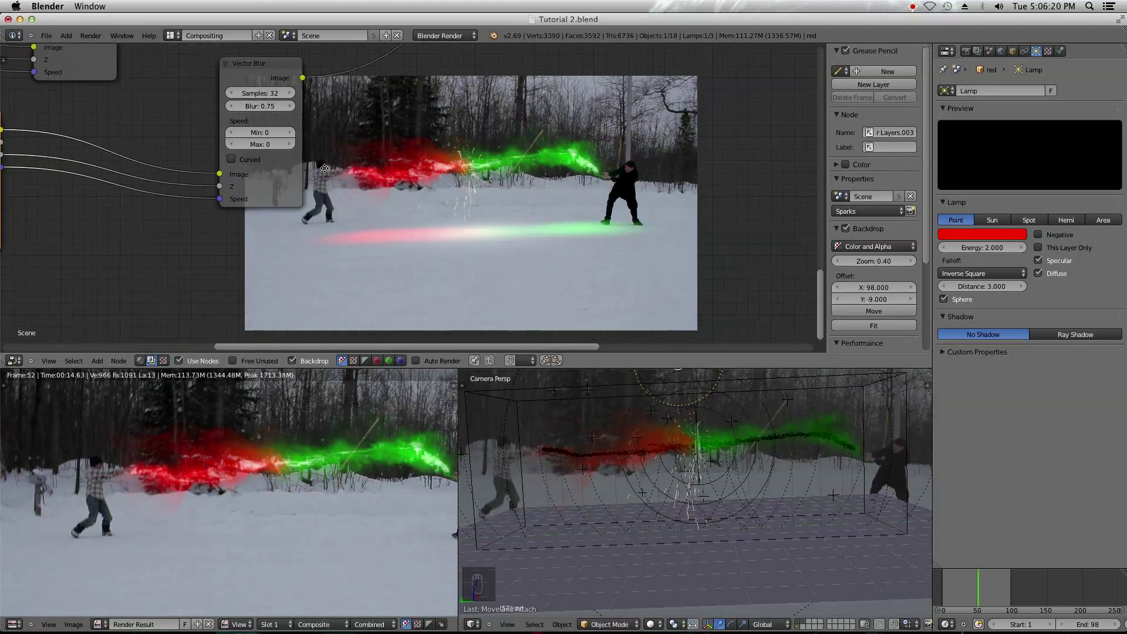
key("alt+v")
key("alt+v")
key("alt+v")
key("alt+v")
key("alt+v")
key("alt+v")
key("alt+v")
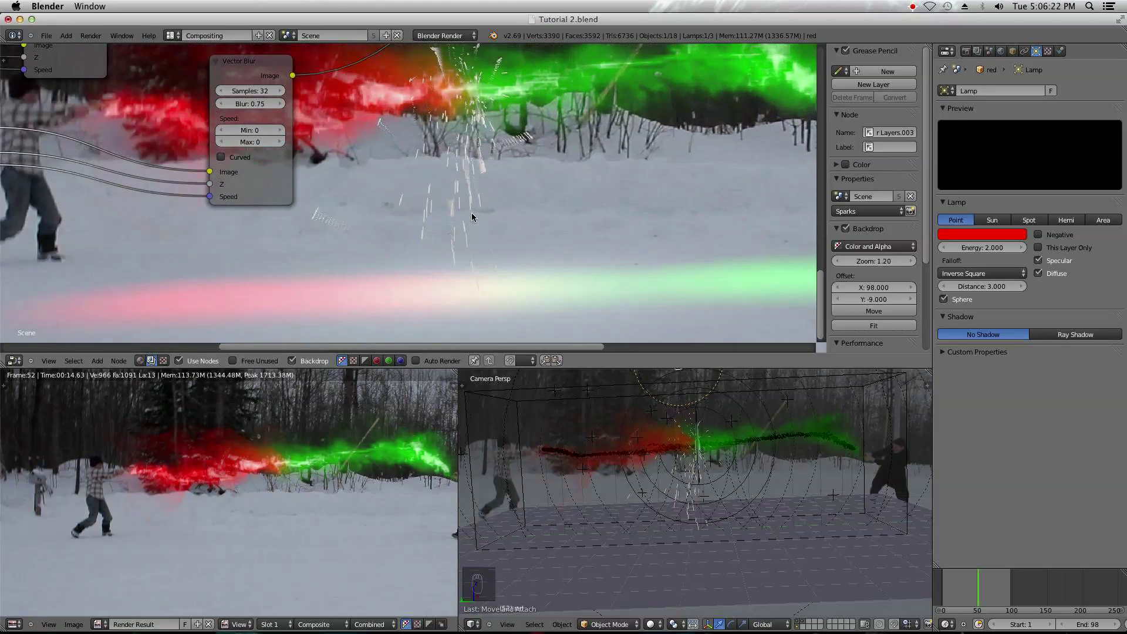
scroll(428, 174, "up", 3)
left_click(232, 189)
- Set the sparks' Vector Blur amount to 0.20
middle_click_drag(422, 171, 329, 174)
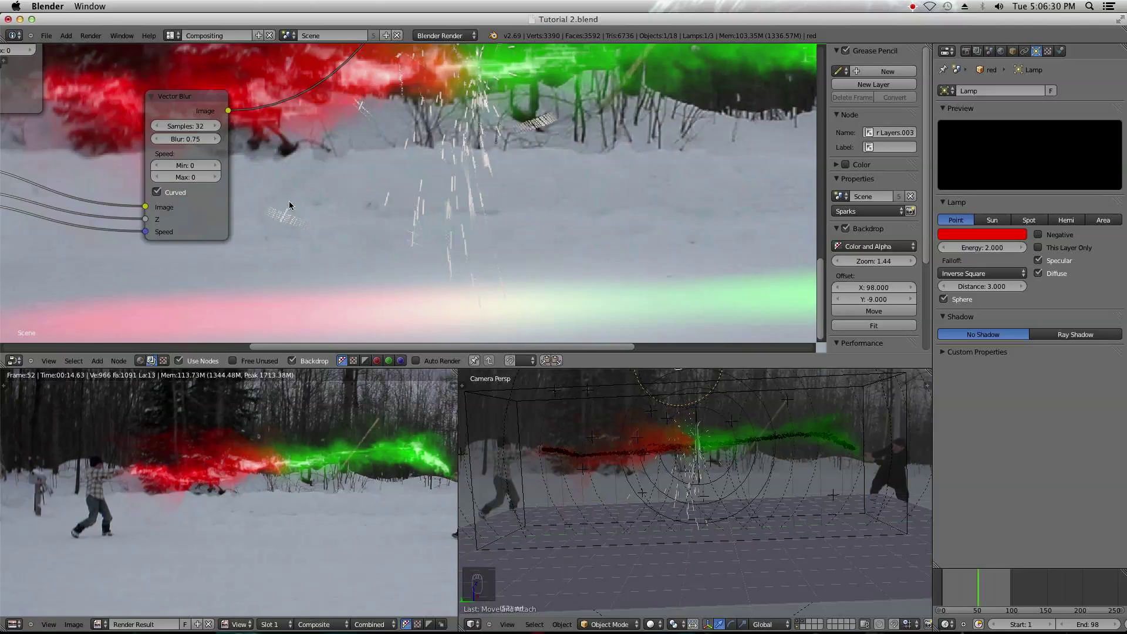
left_click(183, 140)
key("Return")
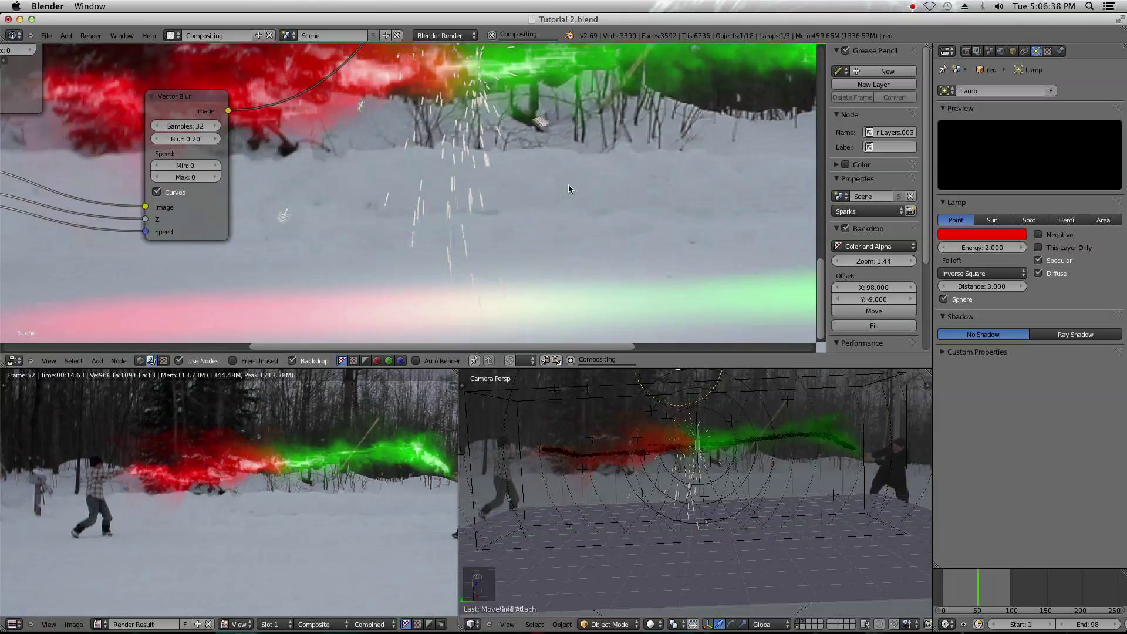
- Set the sparks' Vector Blur amount to 0.10 and reposition that Vector Blur node
left_click(183, 136)
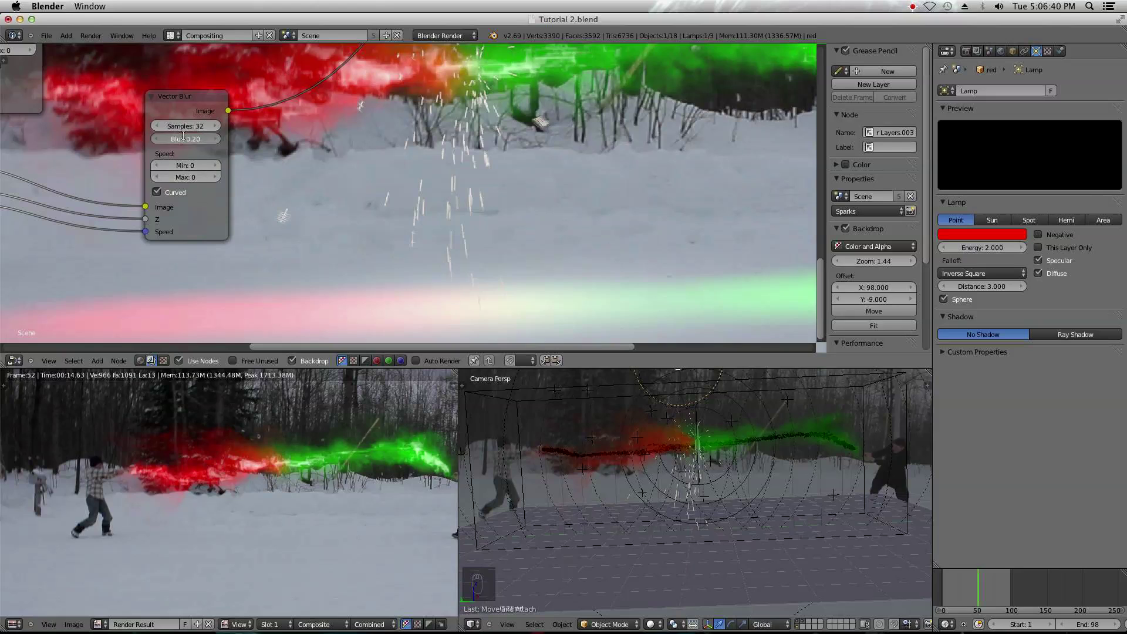
key("Return")
scroll(421, 183, "down", 3)
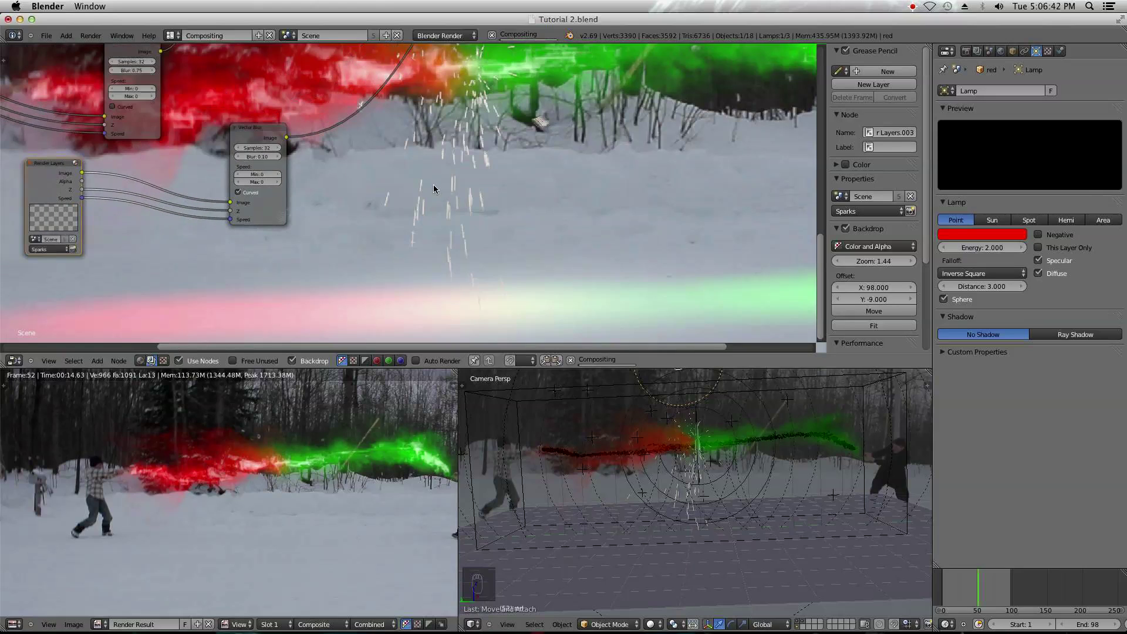
left_click_drag(104, 210, 101, 211)
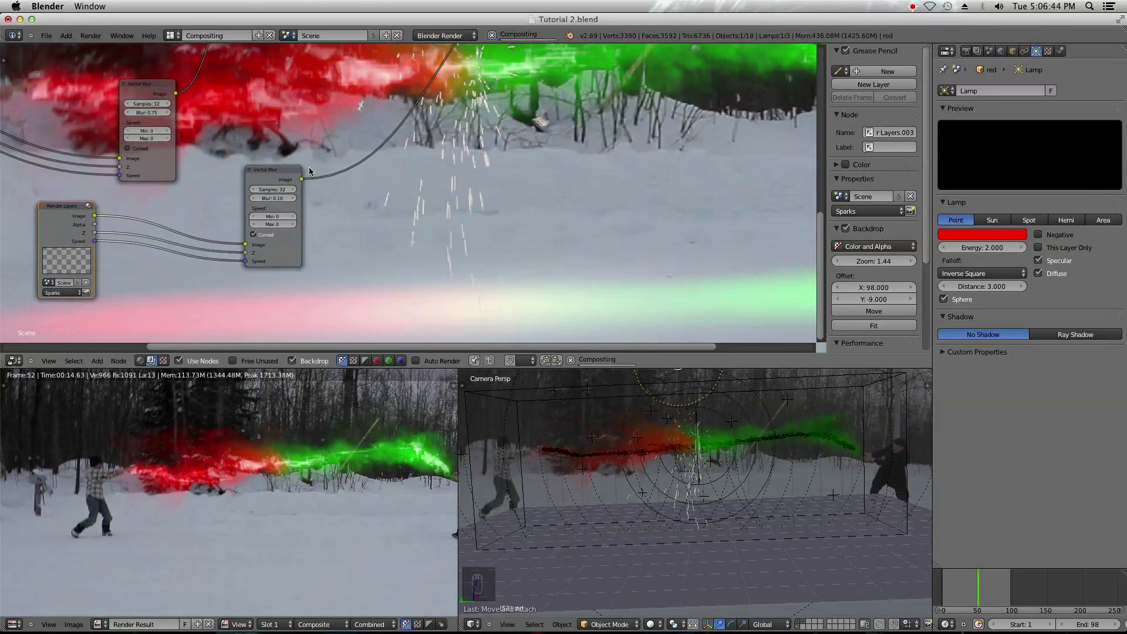
left_click_drag(276, 170, 253, 202)
- Add a Blur filter node below the Alpha Over node and feed it the sparks image
middle_click_drag(491, 185, 399, 247)
key("shift+a")
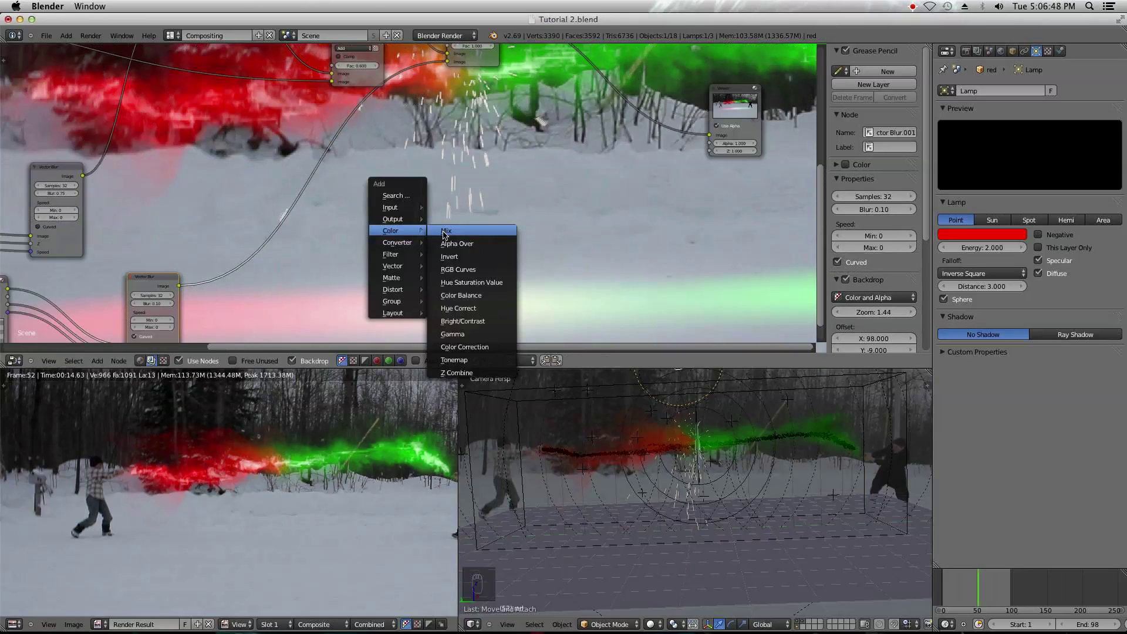
mouse_move(414, 230)
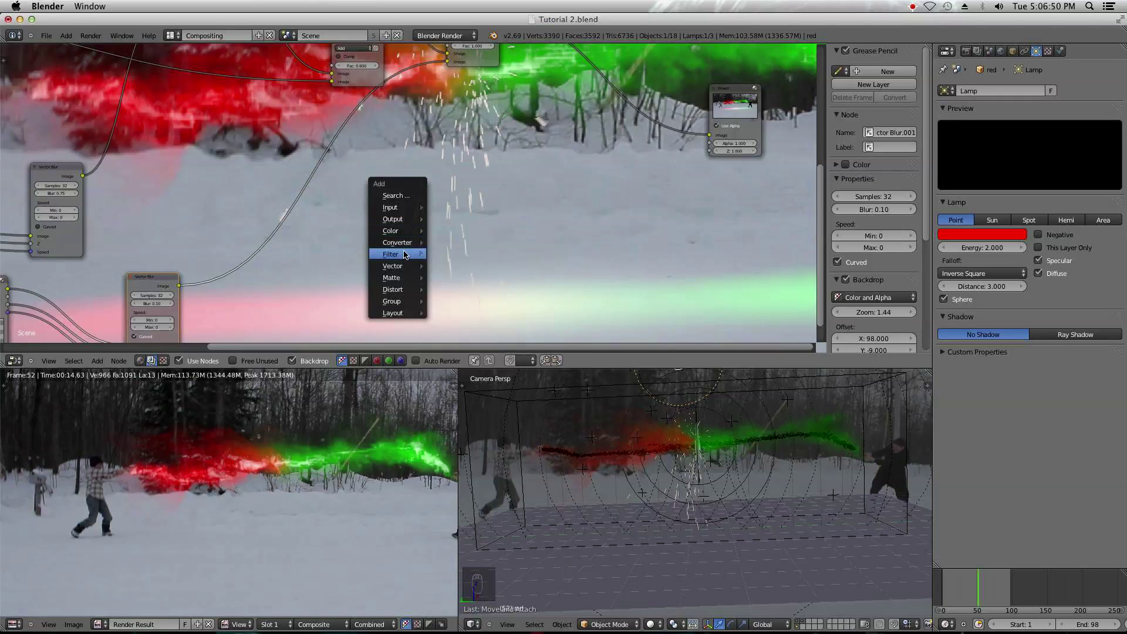
left_click(461, 255)
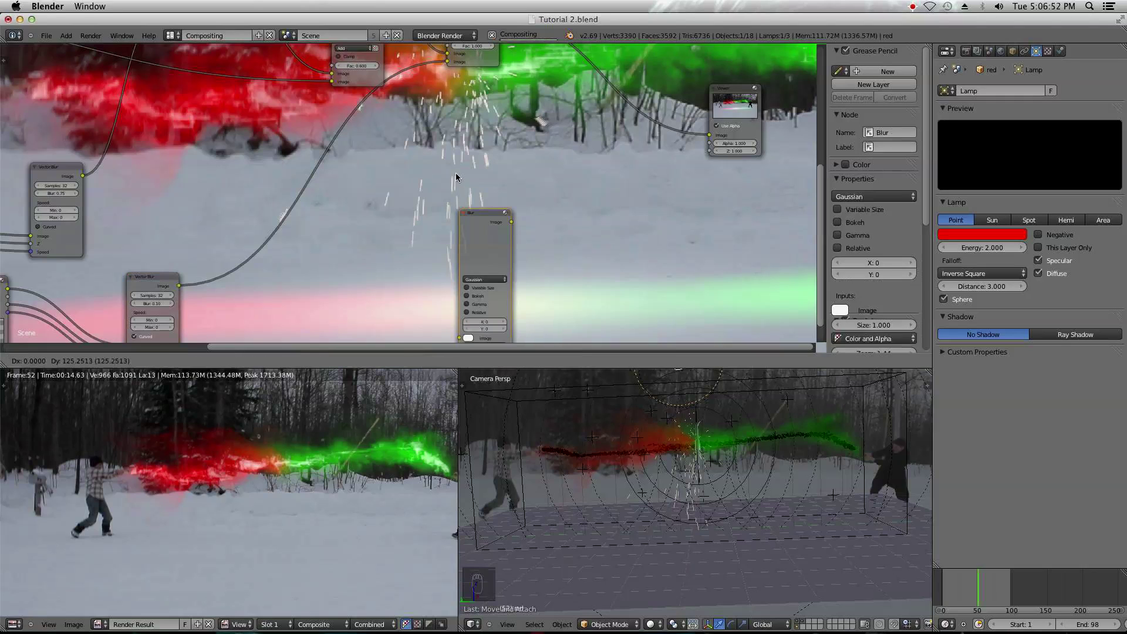
left_click(482, 247)
left_click_drag(9, 291, 457, 303)
- Set the new Blur node to Fast Gaussian with X and Y at 4
left_click(481, 244)
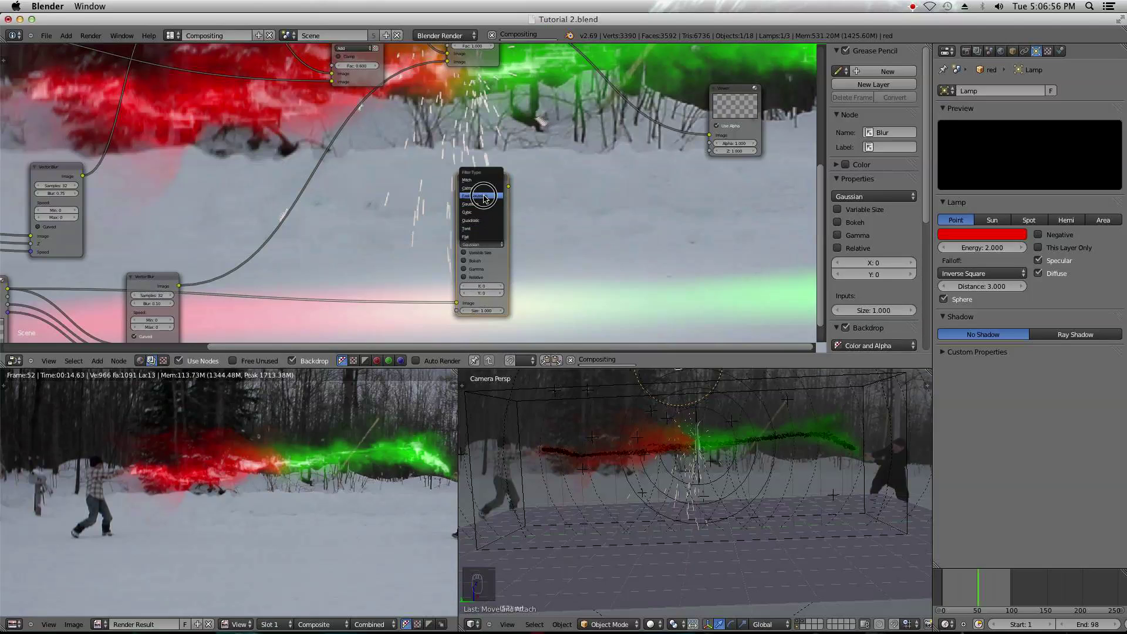
left_click(474, 195)
left_click_drag(482, 261, 541, 210)
- Duplicate the Add node, insert the copy between Alpha Over and Viewer, and connect the Blur output to its second image input
scroll(541, 210, "up", 5)
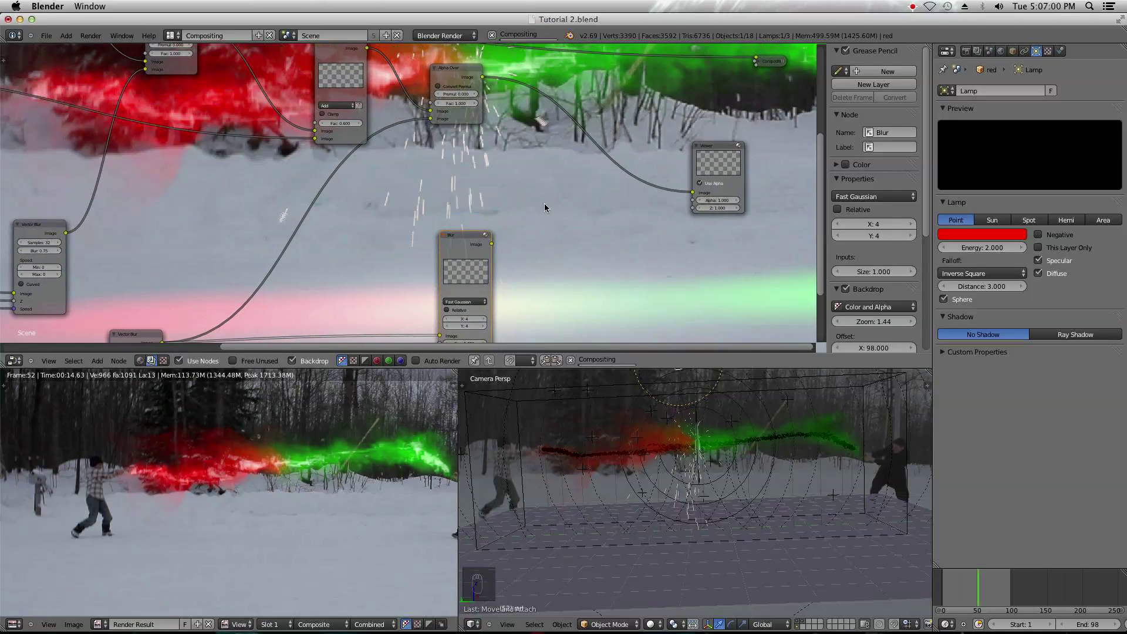
key("shift+a")
mouse_move(530, 182)
left_click(575, 182)
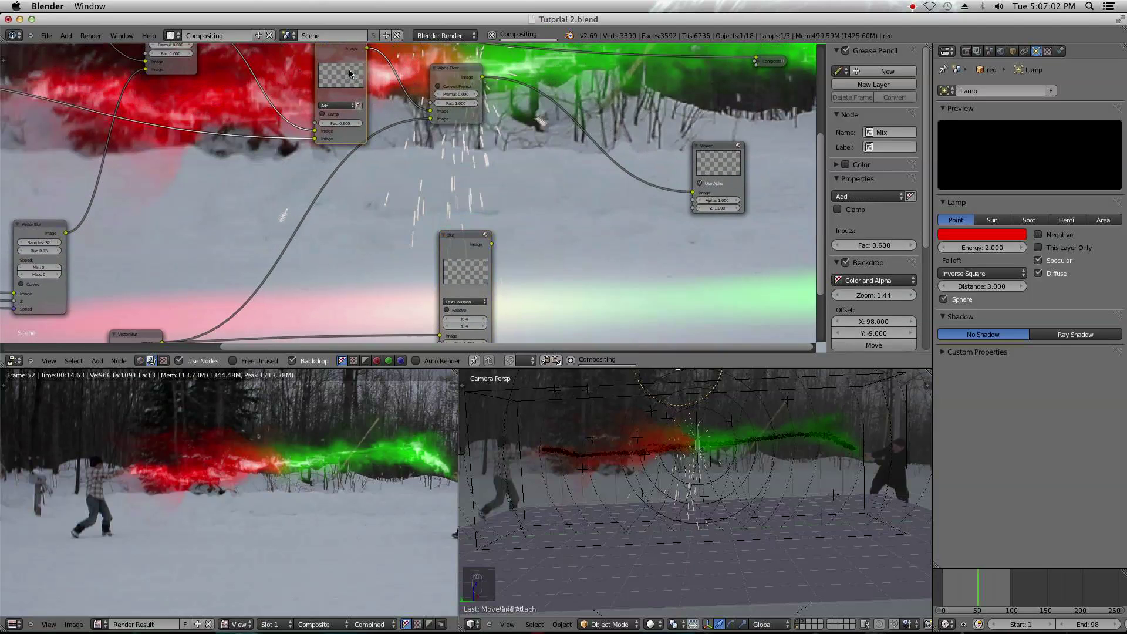
left_click(560, 141)
left_click_drag(492, 244, 536, 181)
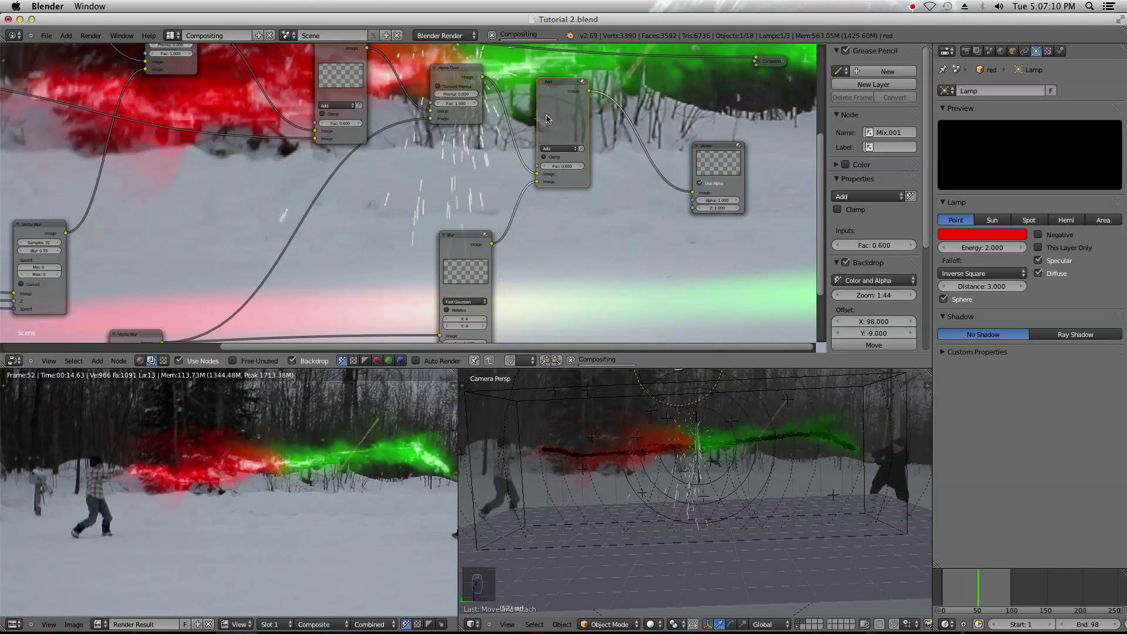
- Increase the X and Y sizes of the sparks' Fast Gaussian Blur node
middle_click_drag(482, 327, 286, 213)
left_click_drag(267, 207, 287, 207)
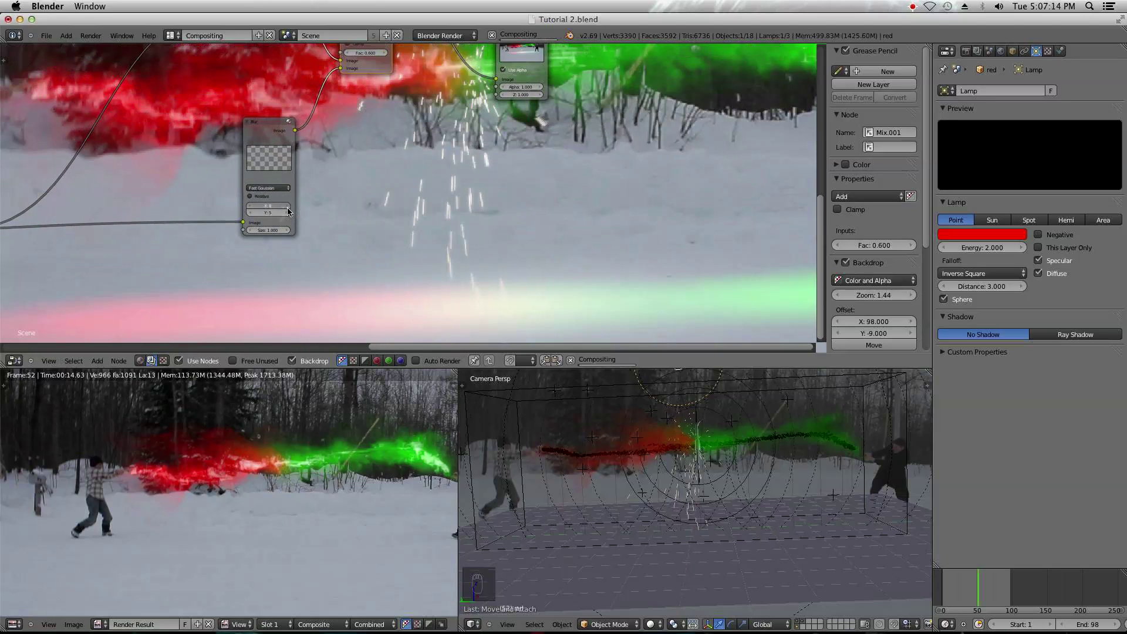
left_click(250, 206)
left_click(250, 206)
left_click(288, 215)
left_click(289, 214)
middle_click_drag(371, 176, 337, 149)
middle_click_drag(494, 178, 486, 167)
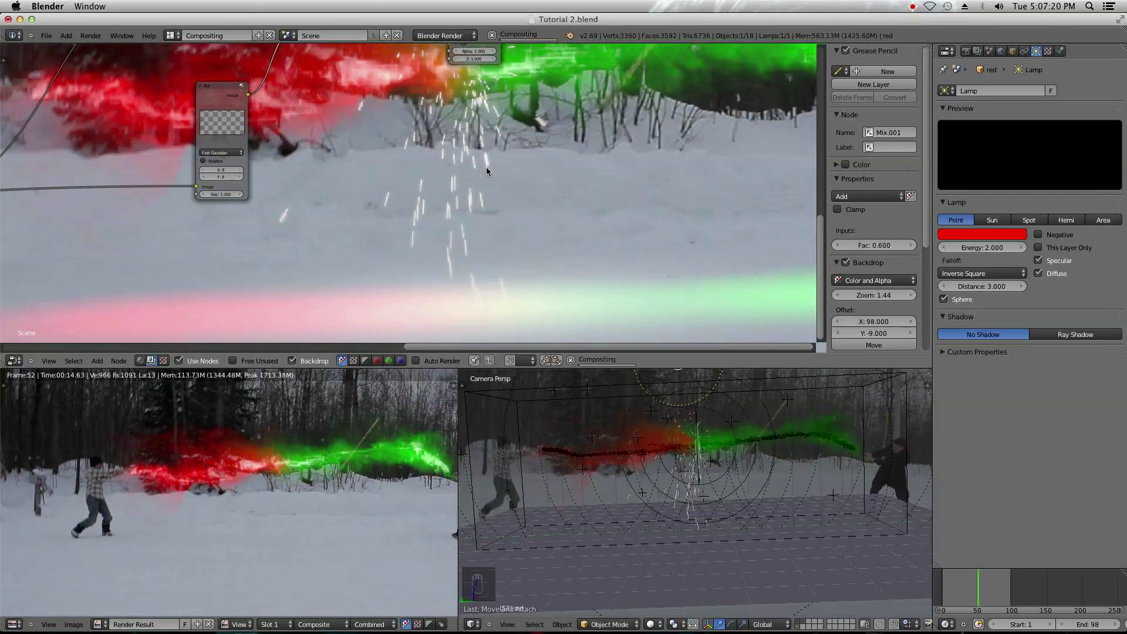
left_click(224, 170)
- Set the factor of the sparks' Alpha Over node to 0.800
scroll(421, 265, "up", 10)
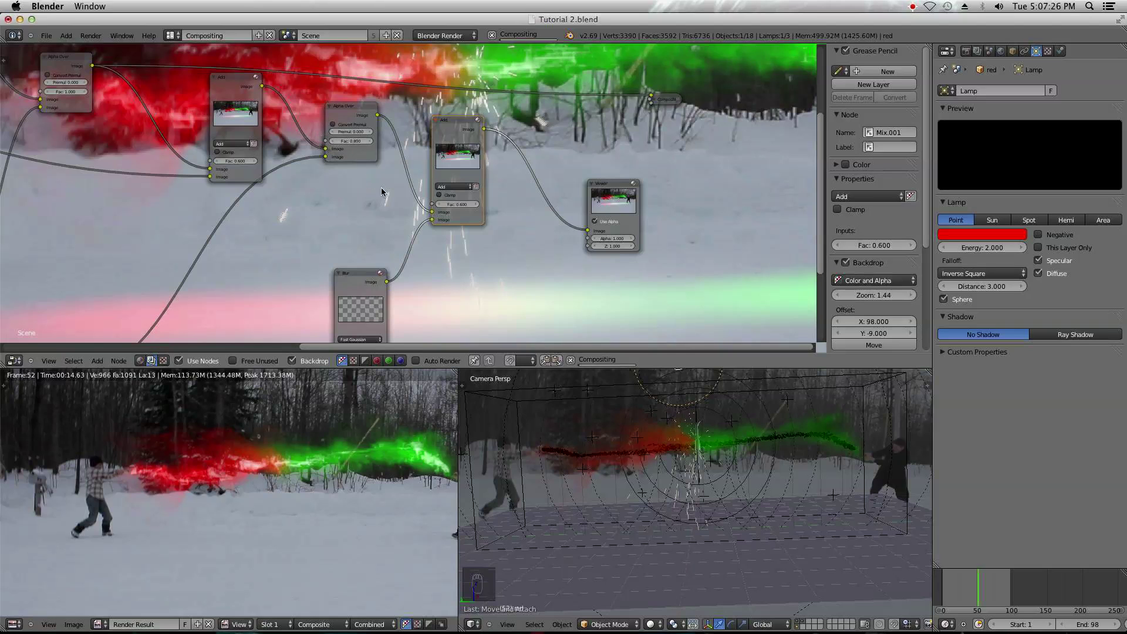
scroll(379, 182, "up", 5)
scroll(378, 182, "right", 3)
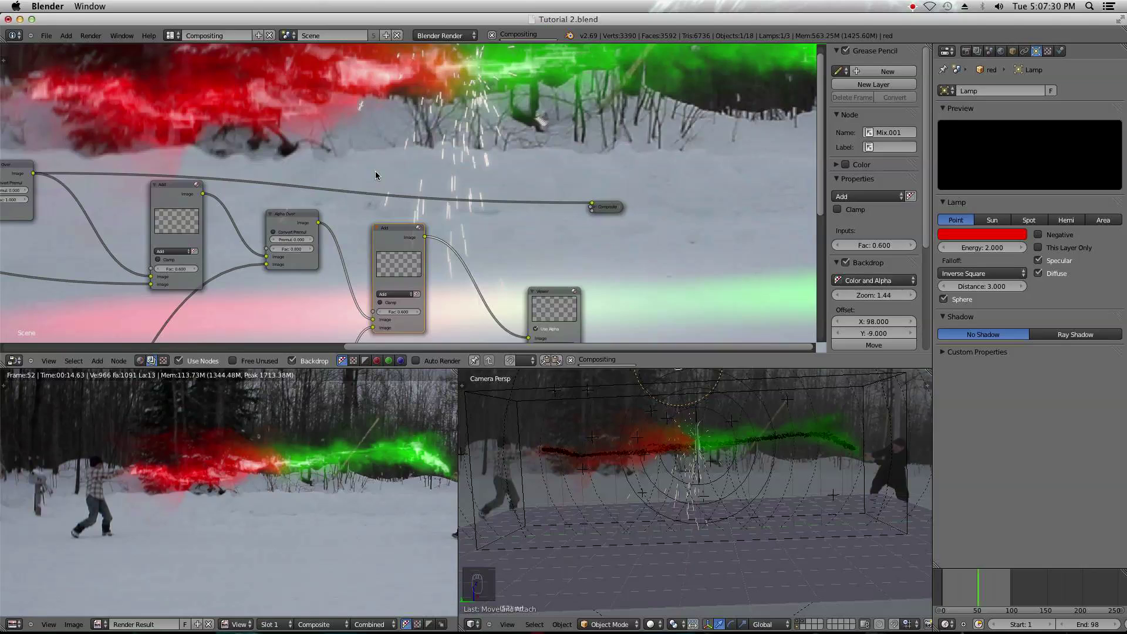
middle_click_drag(375, 175, 347, 142)
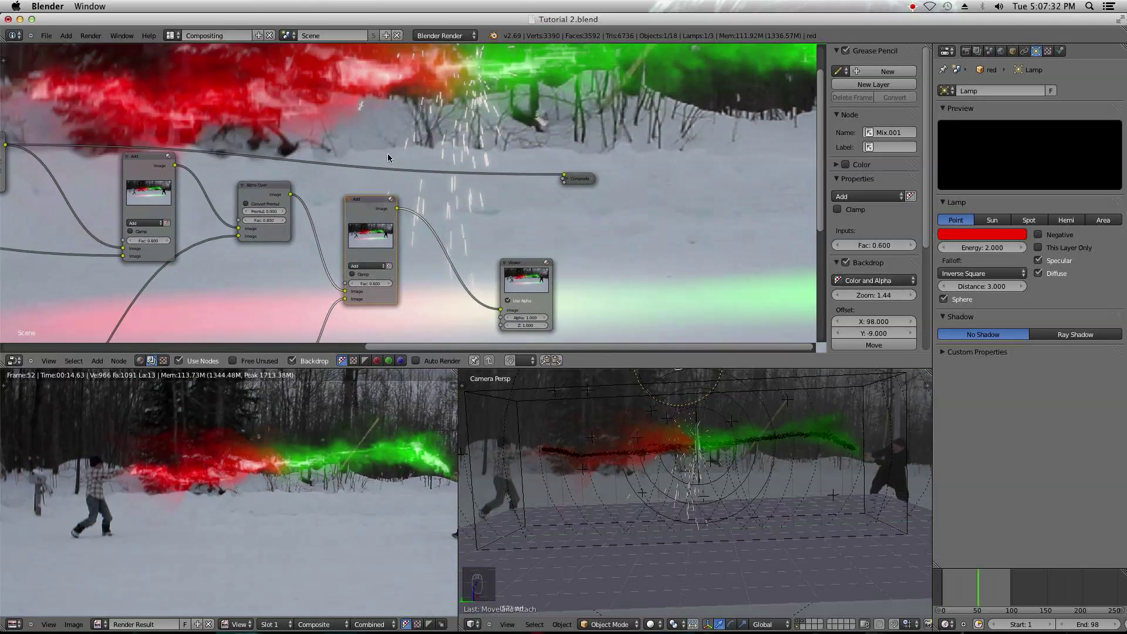
left_click(266, 205)
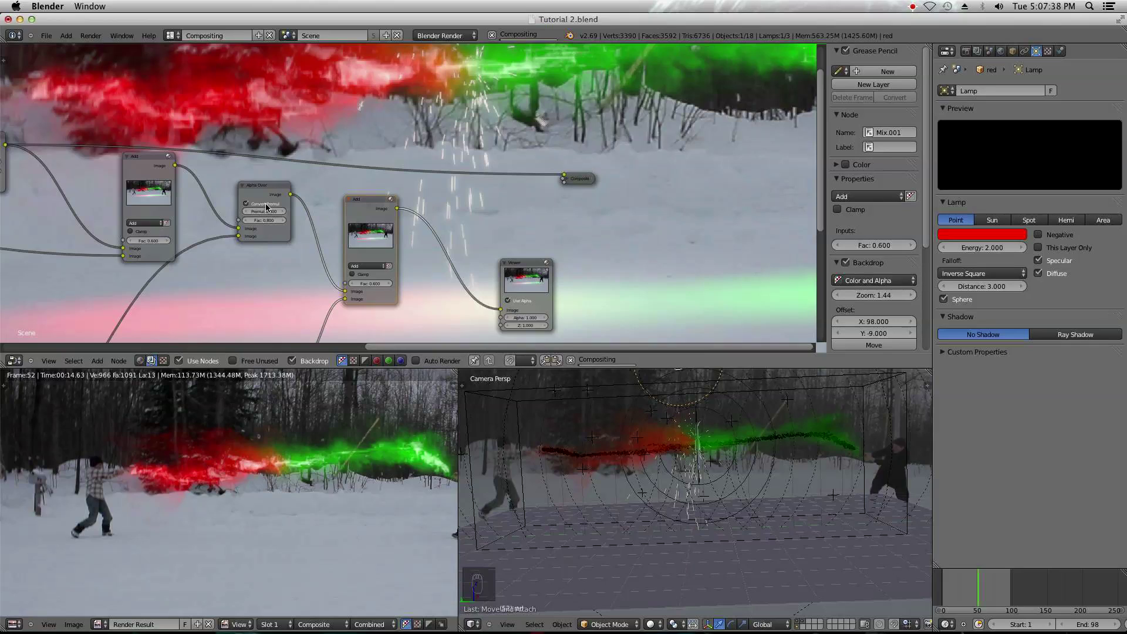
- Shrink and reposition the backdrop to examine the whole composited frame
key("v")
key("v")
key("v")
key("v")
middle_click_drag(586, 208, 608, 234, "alt")
scroll(608, 233, "right", 5)
scroll(562, 241, "down", 2)
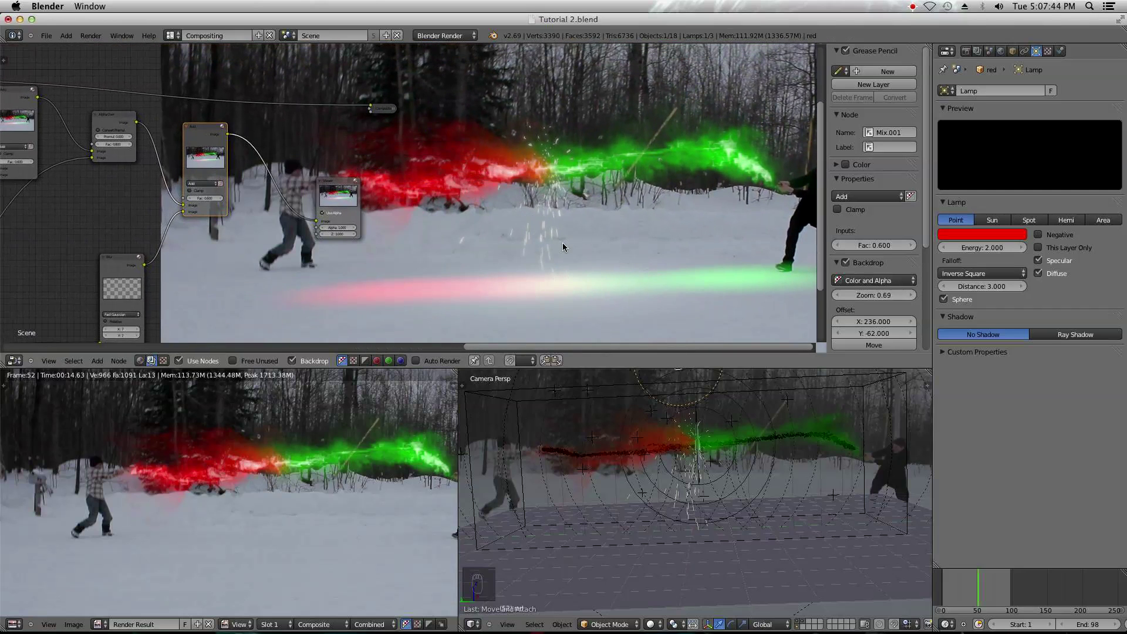
key("v")
key("v")
key("v")
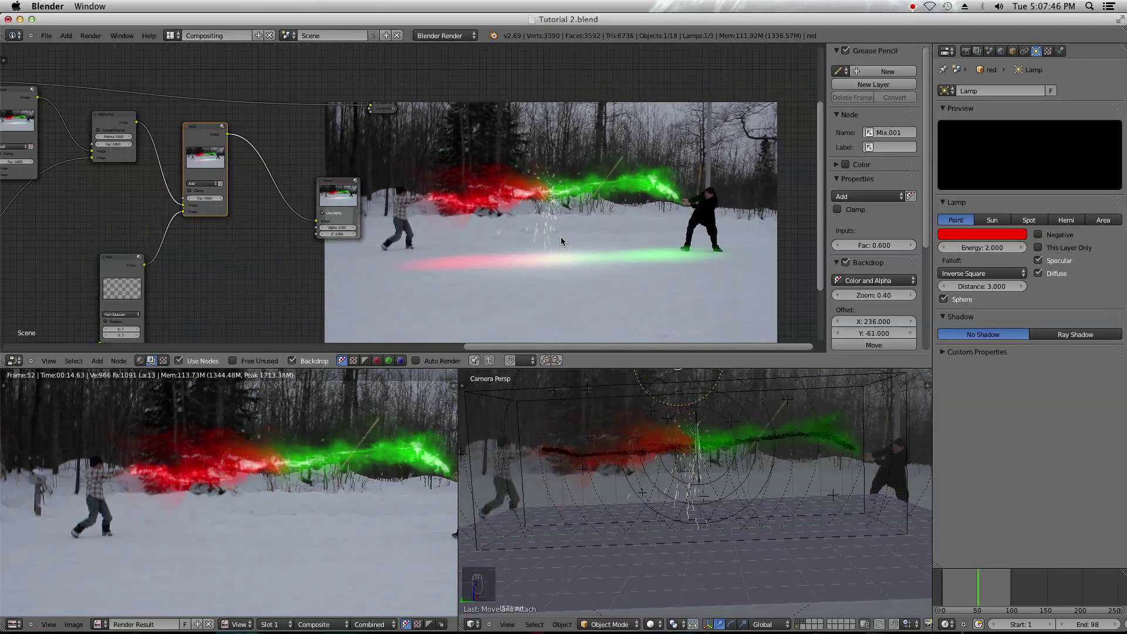
middle_click_drag(561, 237, 561, 227, "alt")
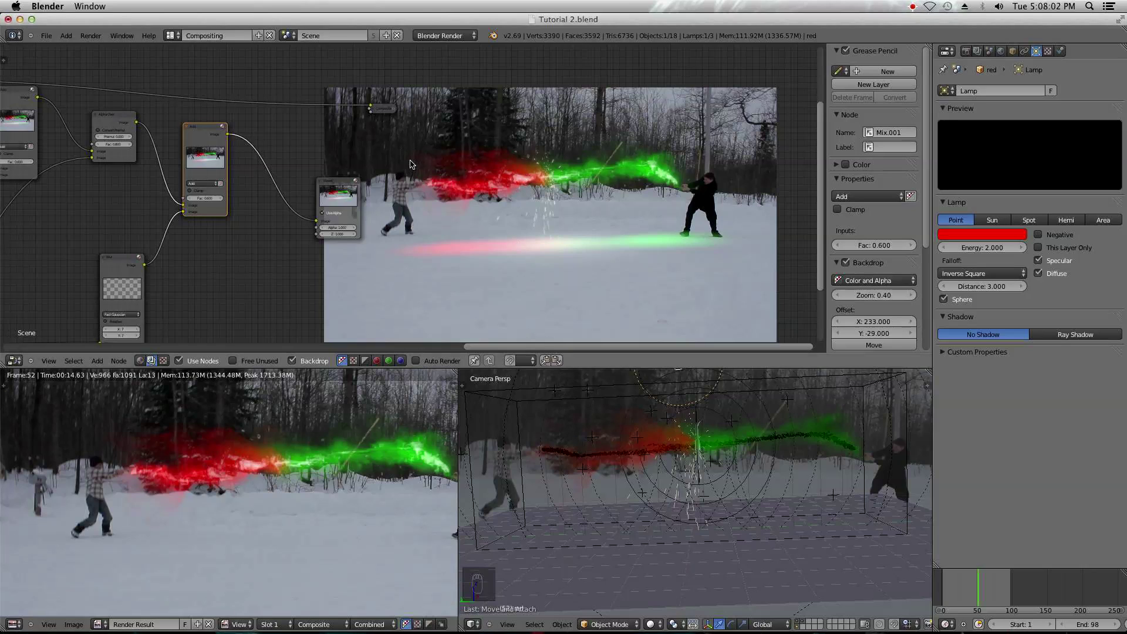
- Set the smoke domain cube's volume Emission to 5.000 and save the file
left_click(45, 37)
right_click(686, 417)
right_click(861, 403)
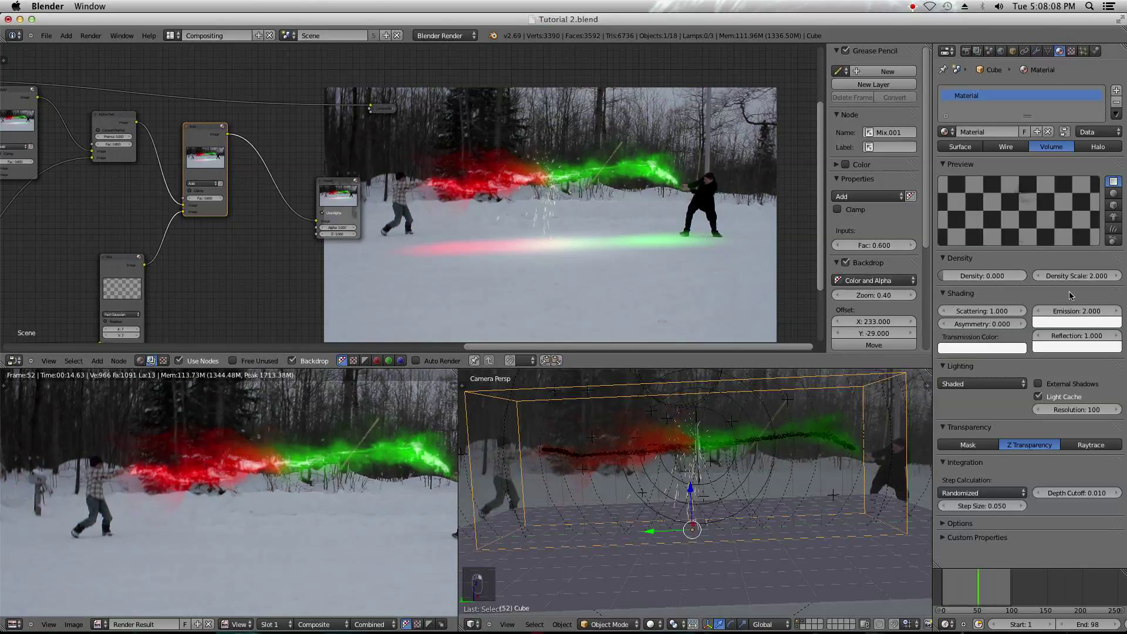
left_click(1077, 310)
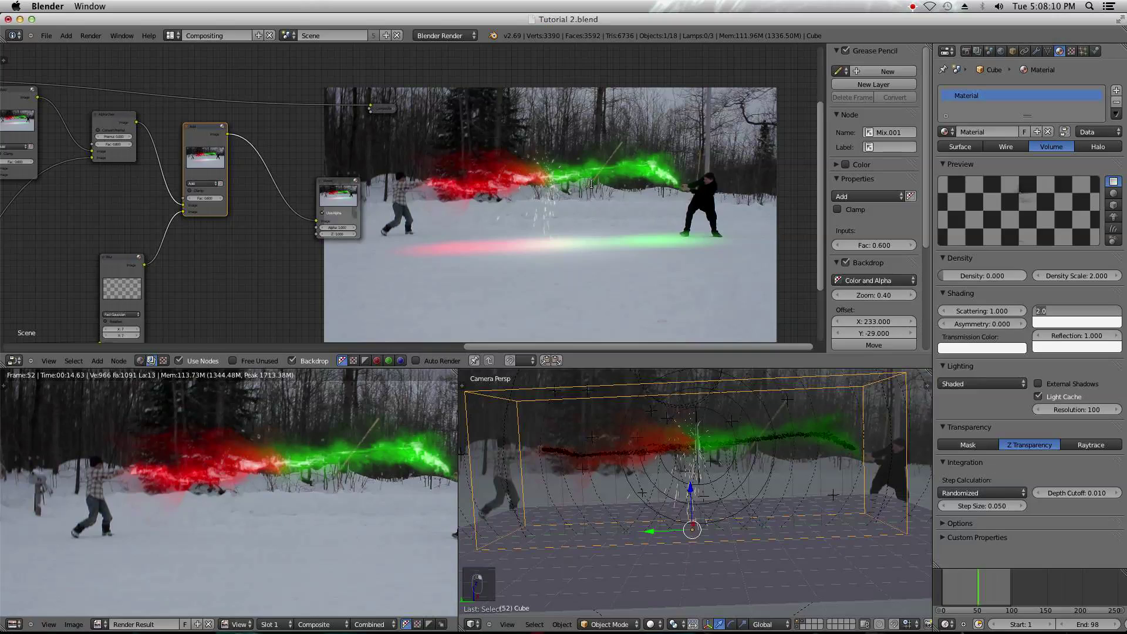
type("4")
key("Return")
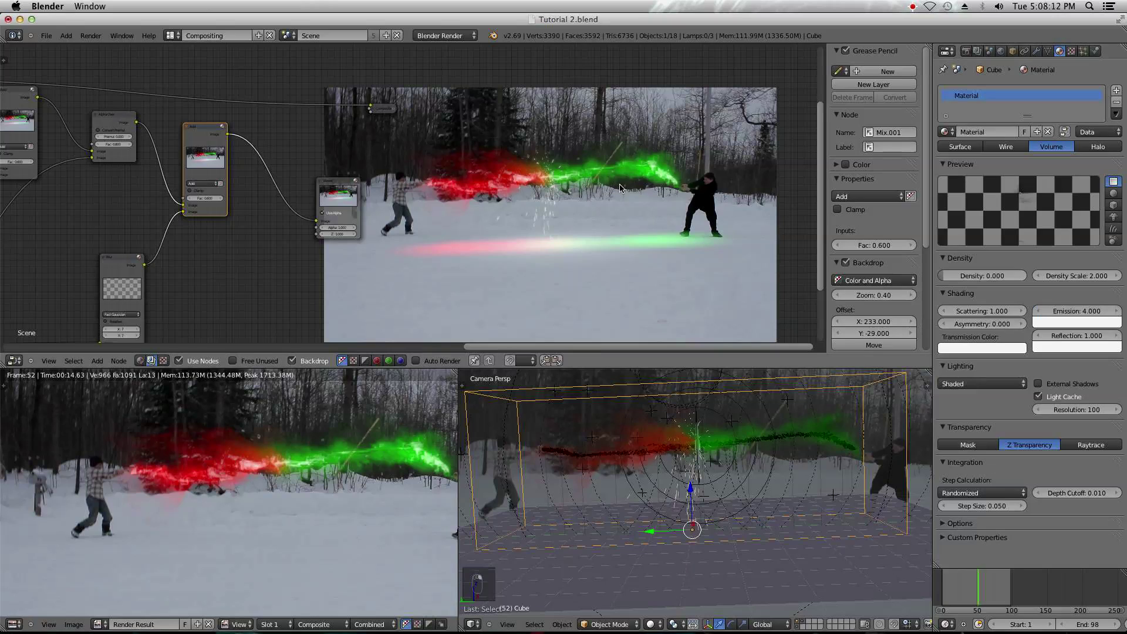
left_click(1066, 310)
type("5")
key("Return")
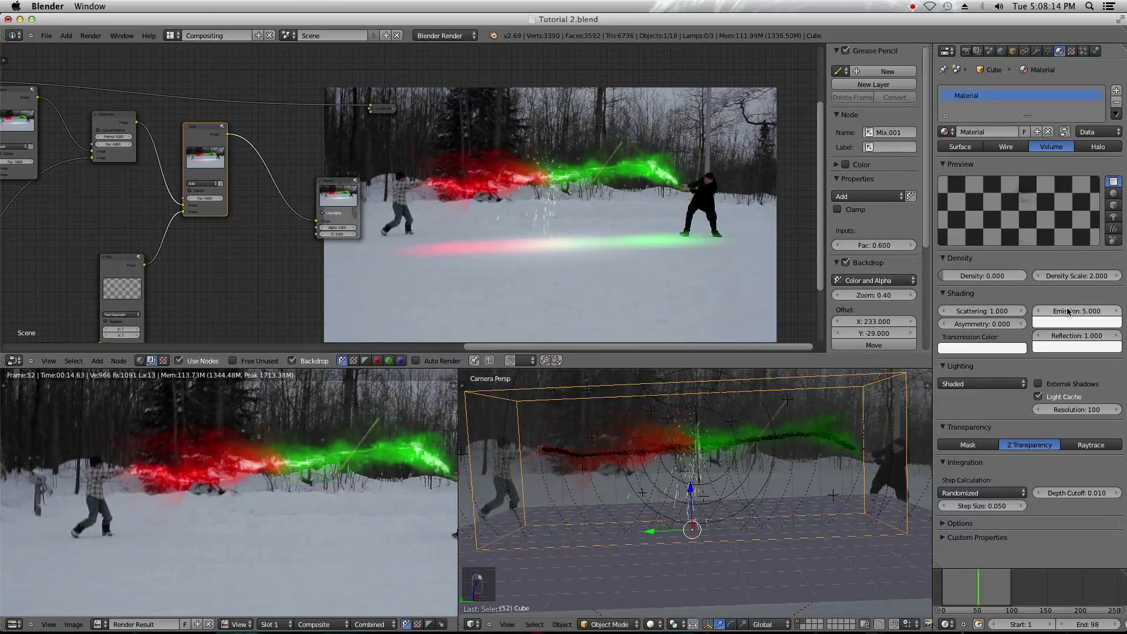
left_click(46, 35)
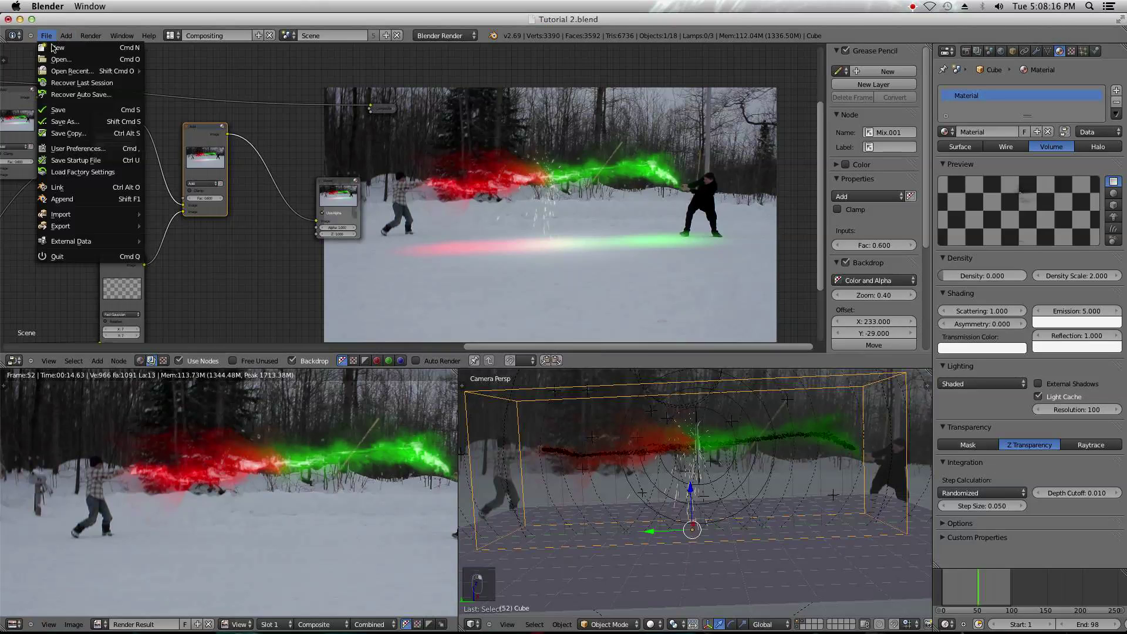
left_click(58, 109)
- Set the factor of the last Add node to 1.000
scroll(531, 291, "up", 5)
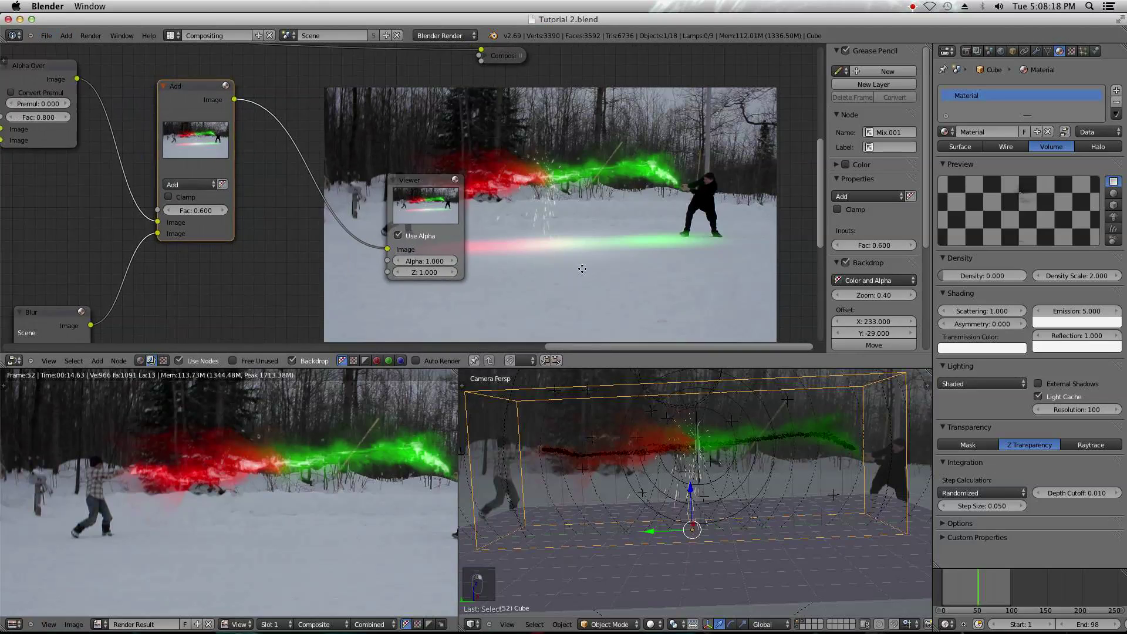
scroll(583, 273, "down", 5)
middle_click_drag(304, 238, 258, 163)
left_click(320, 139)
key("Return")
- Move the Viewer and Composite nodes farther along the chain and connect the last Add node's output to Composite
left_click_drag(452, 154, 771, 164)
scroll(446, 160, "up", 5)
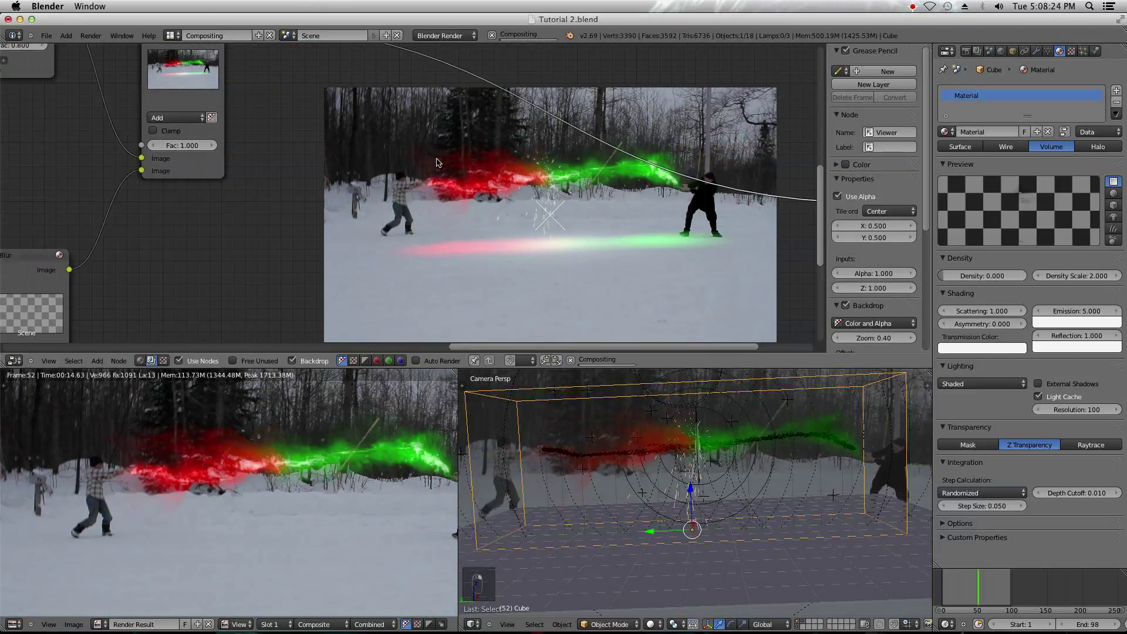
middle_click_drag(434, 158, 494, 244)
left_click(254, 113)
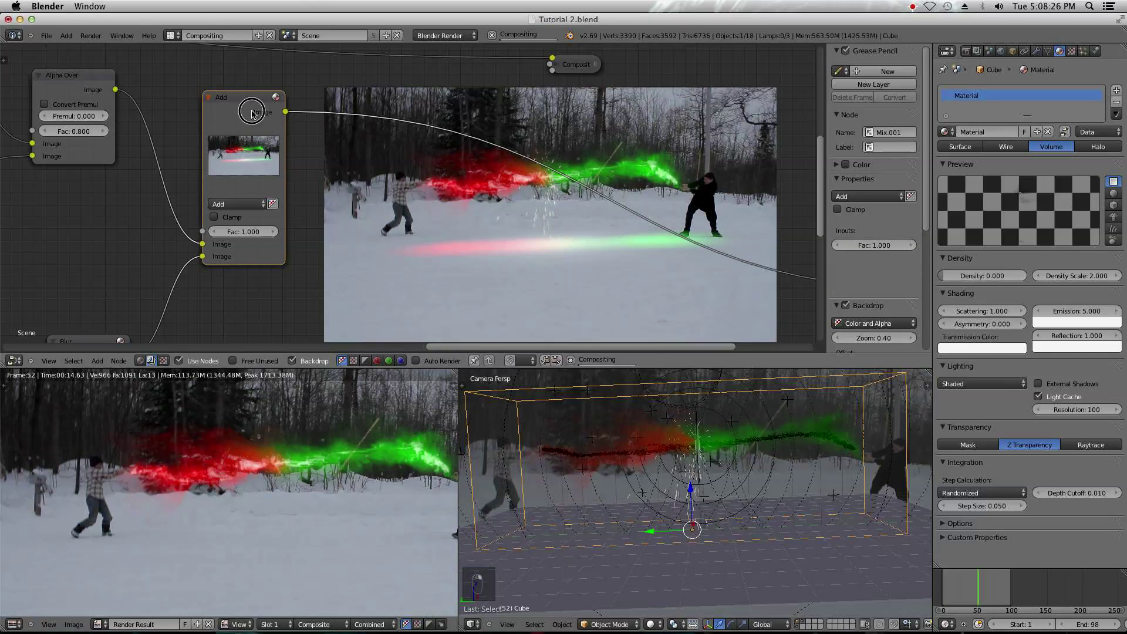
left_click_drag(286, 111, 801, 97)
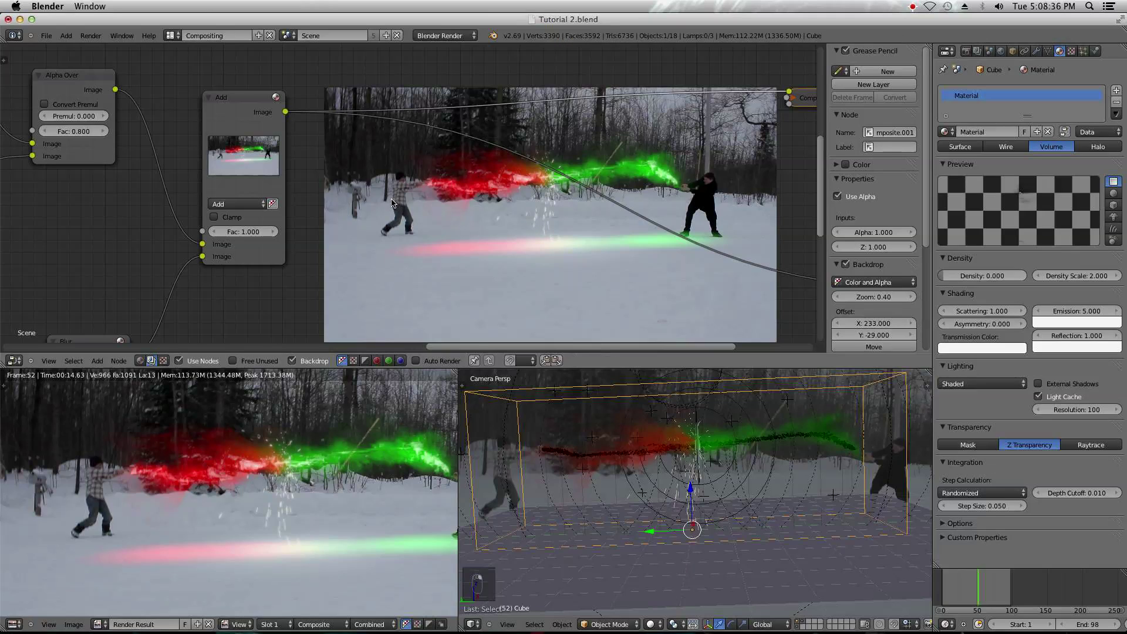
- Insert a Glare node between the last Add node and the Viewer, and move the Composite node farther away
key("shift+a")
mouse_move(392, 201)
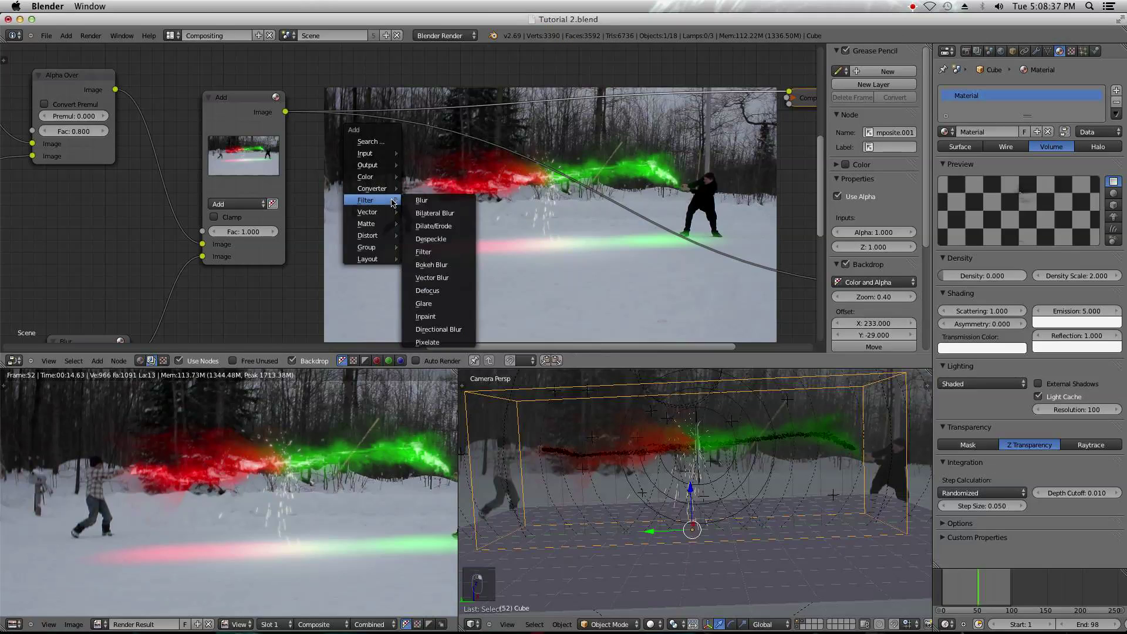
left_click(424, 303)
left_click(440, 146)
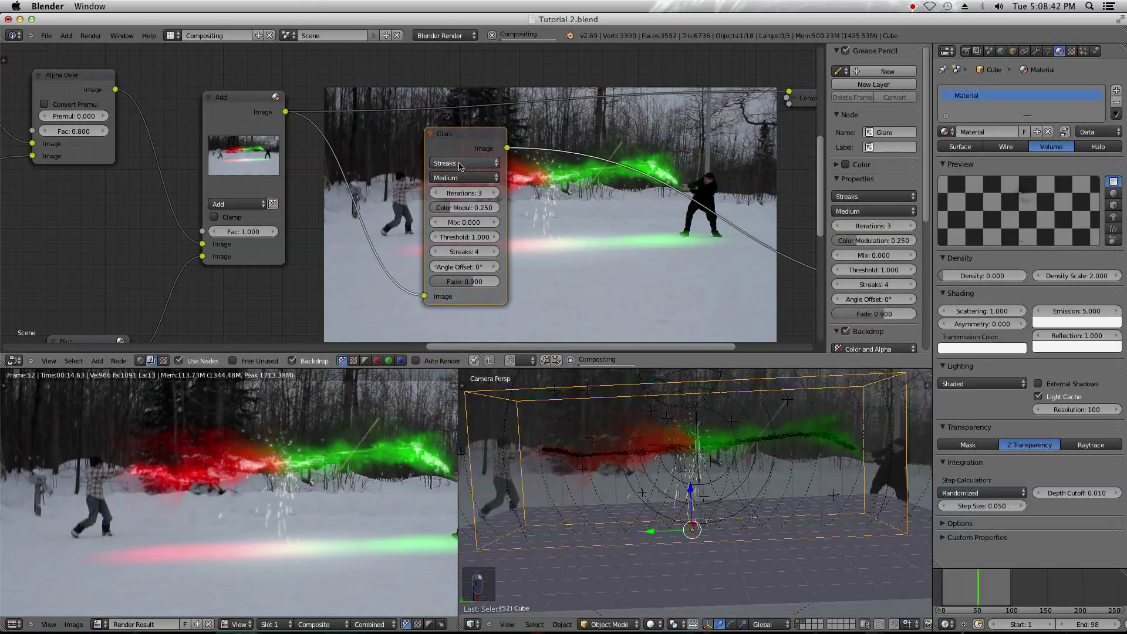
scroll(441, 146, "right", 8, "ctrl")
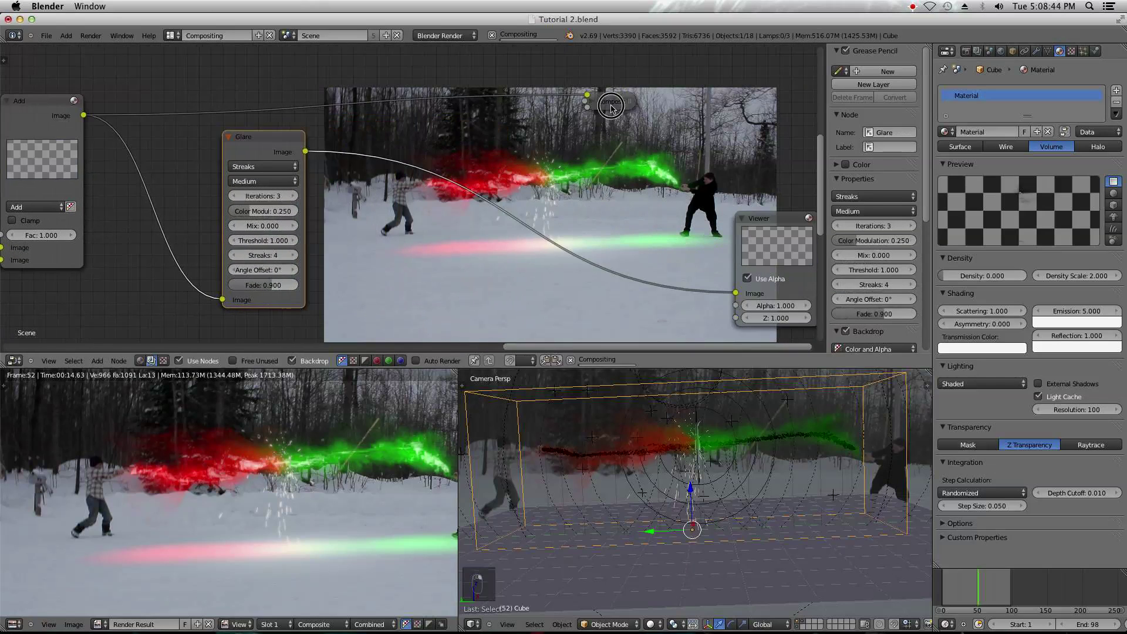
left_click_drag(611, 101, 759, 98)
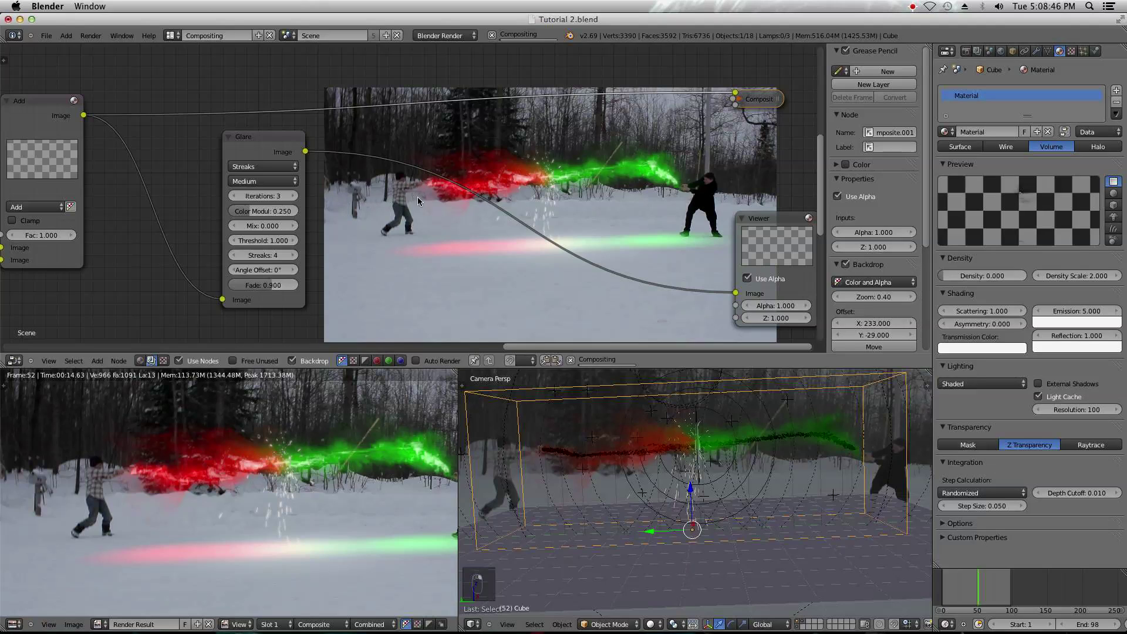
- Enlarge the backdrop around the colliding streams and set the Glare type to Fog Glow
key("alt+v")
key("alt+v")
key("alt+v")
key("alt+v")
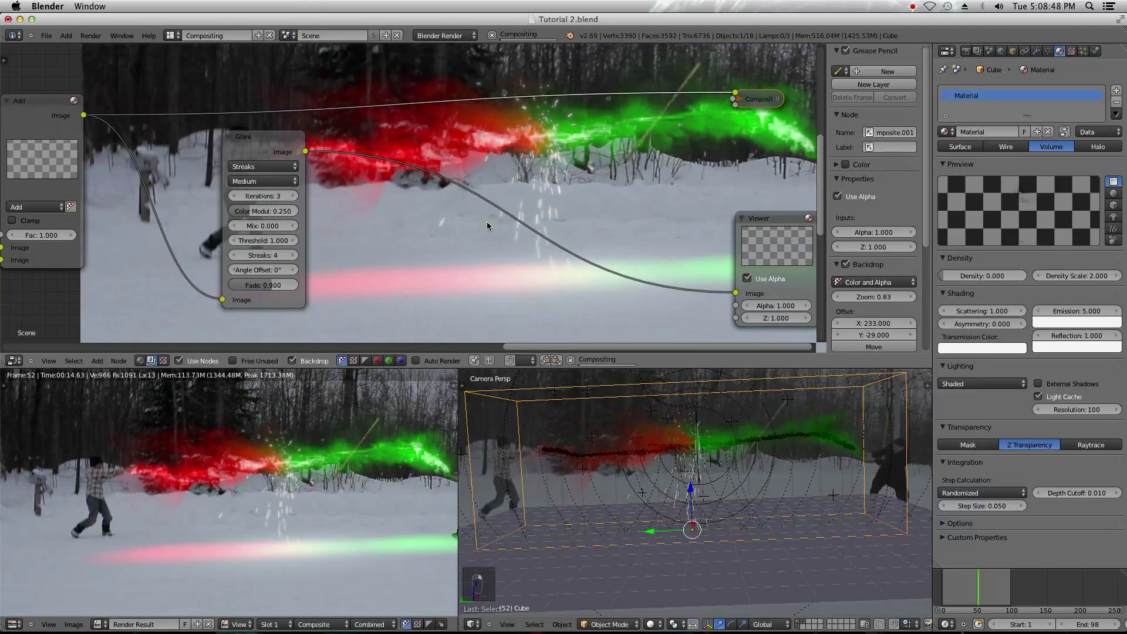
middle_click_drag(441, 237, 456, 227)
left_click(276, 156)
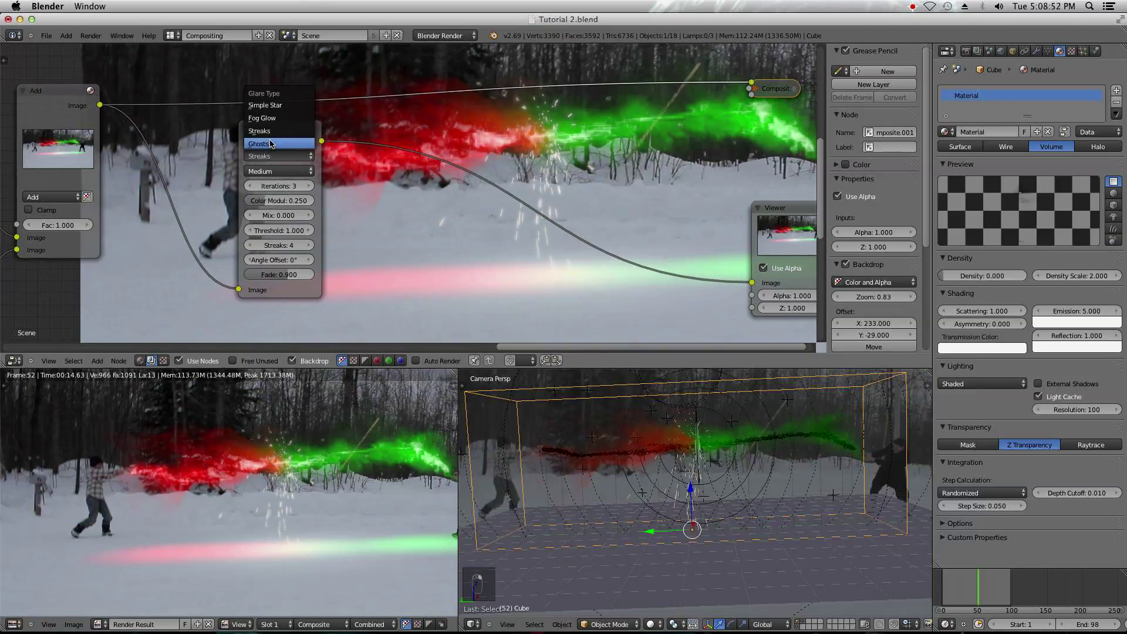
left_click(277, 113)
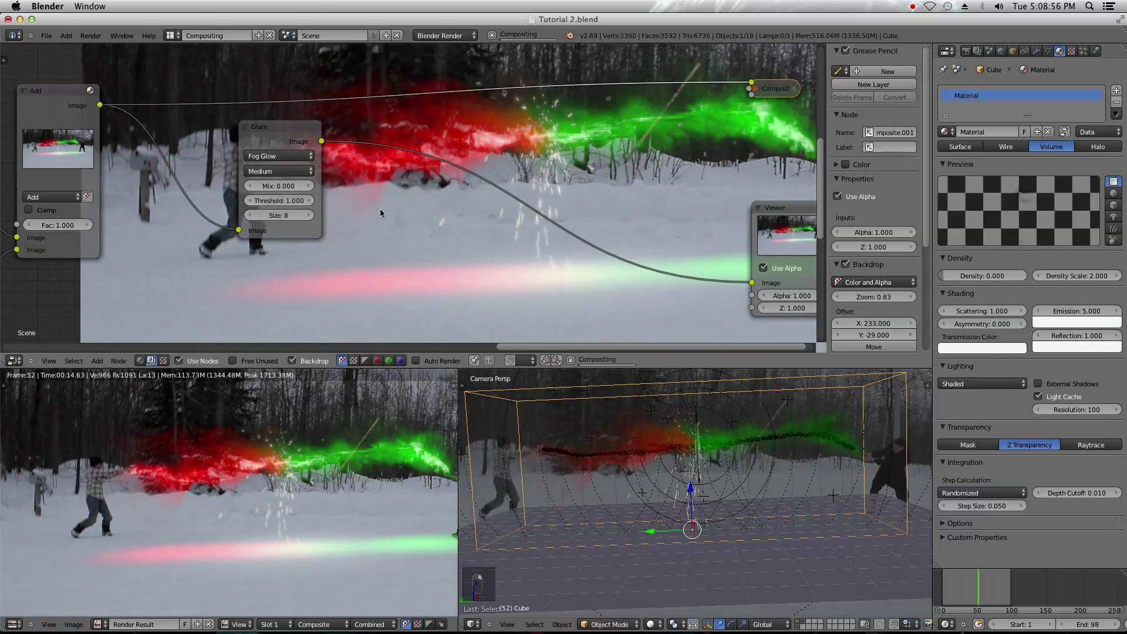
- Set the Fog Glow Glare node's size to 9 and its threshold to 0.4
left_click(309, 214)
left_click(292, 140)
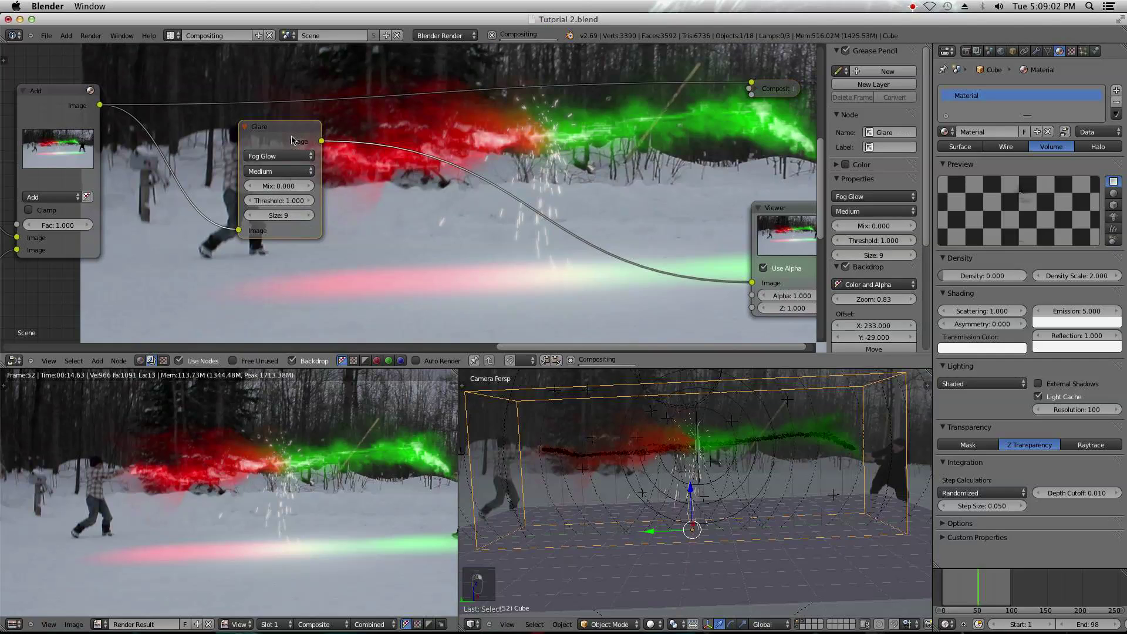
middle_click_drag(379, 166, 378, 182)
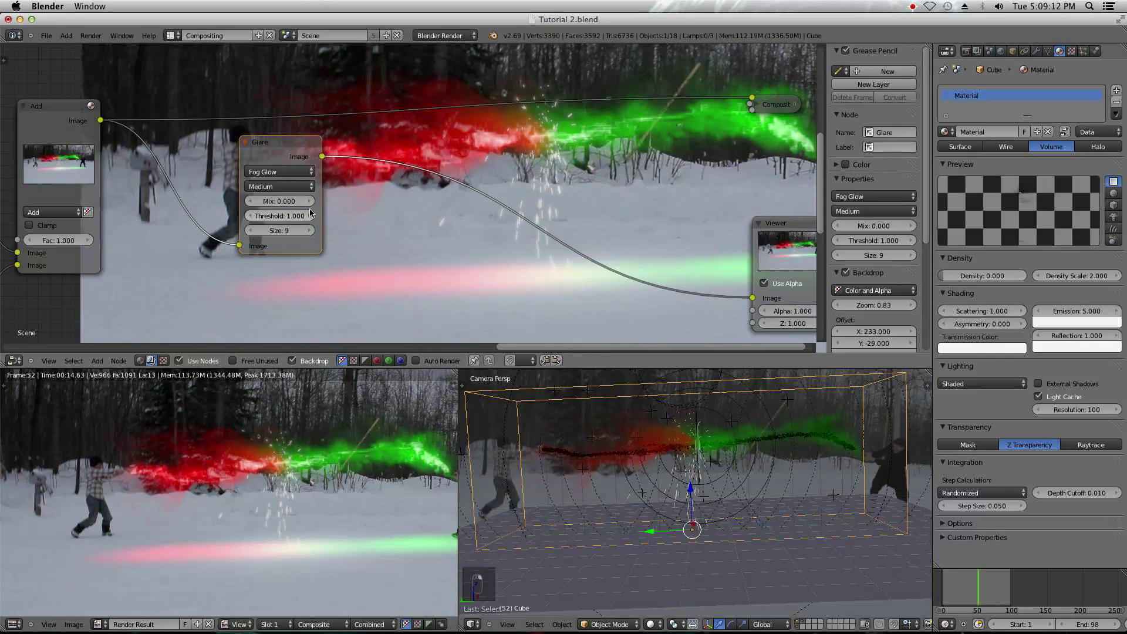
left_click(287, 215)
key("BackSpace")
type(".4")
key("Return")
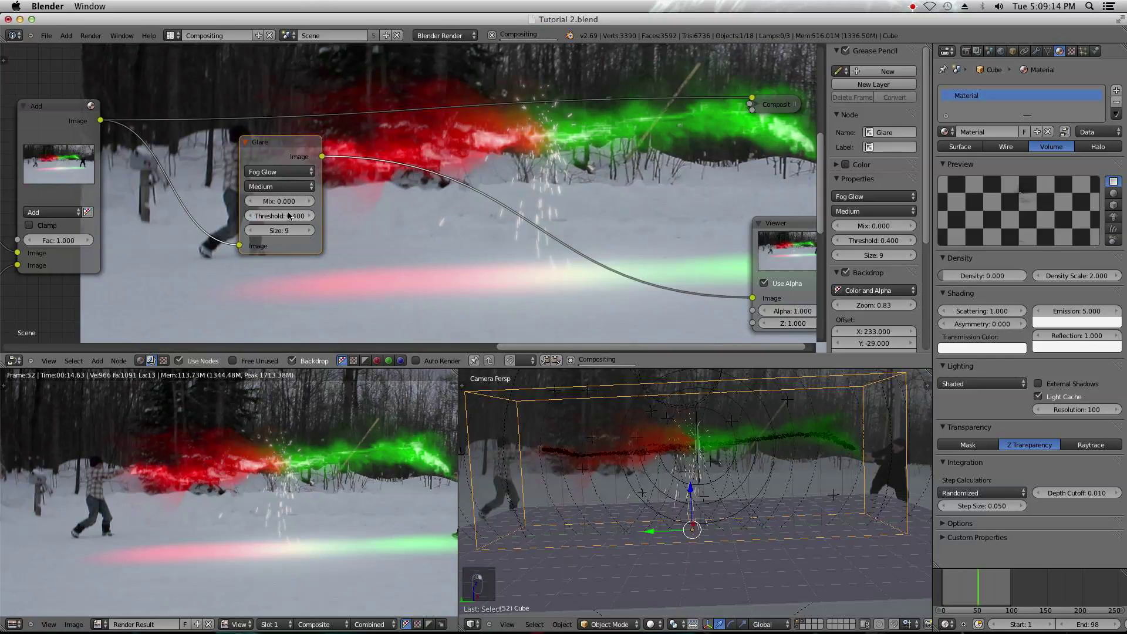
- Examine the Fog Glow effect on the smoke streams, the sparks and the snow in the backdrop
middle_click_drag(525, 226, 539, 166)
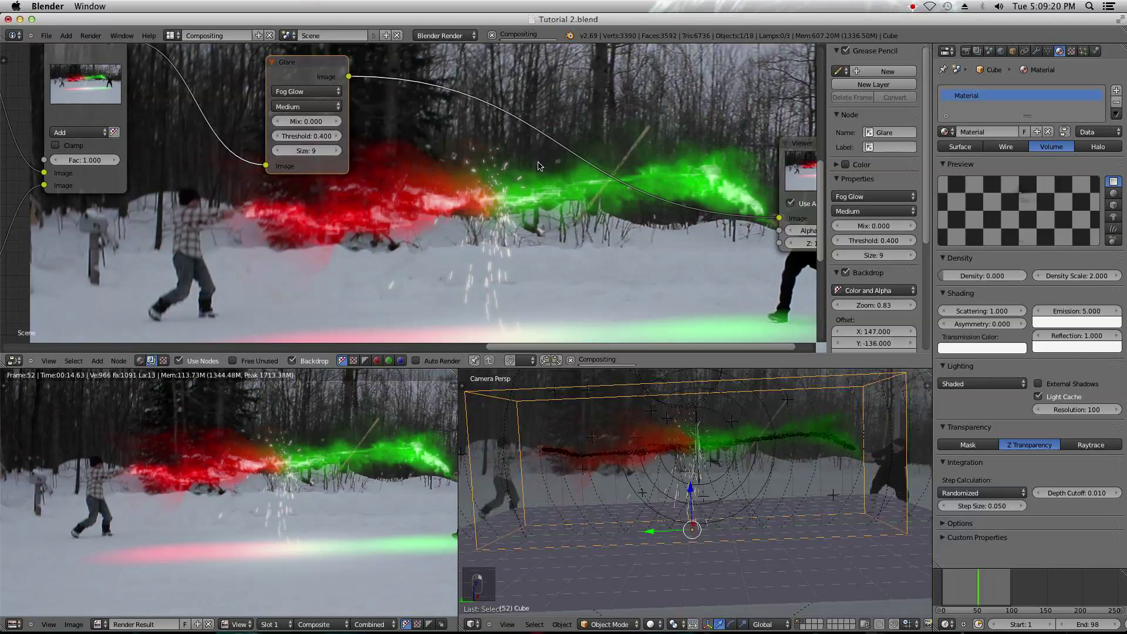
middle_click_drag(514, 258, 513, 185, "alt")
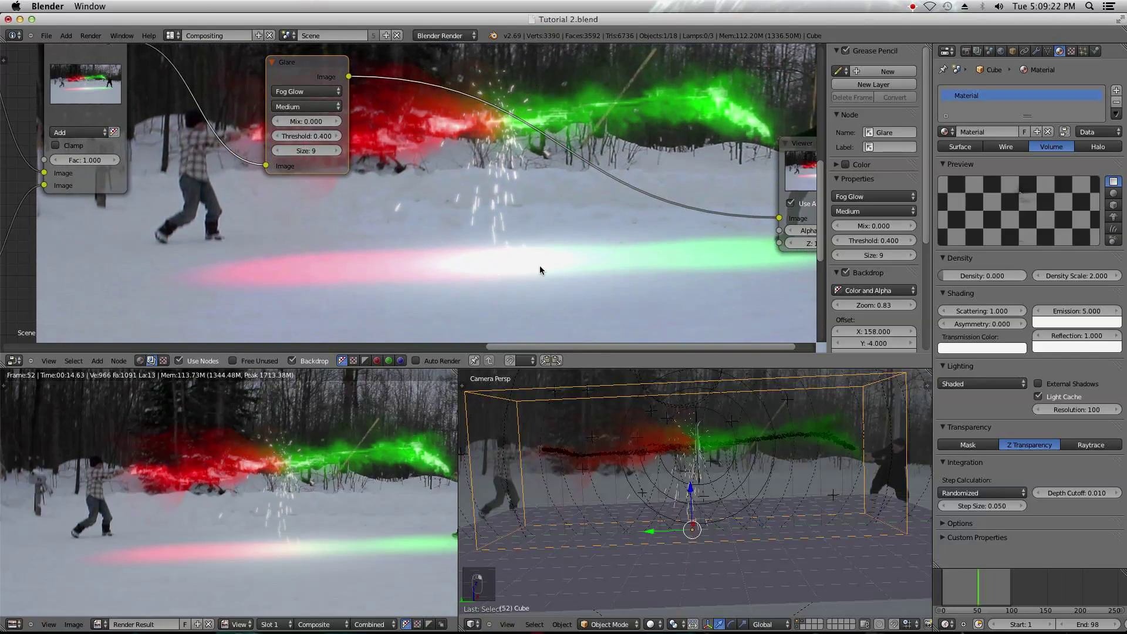
middle_click_drag(521, 255, 523, 269, "alt")
scroll(463, 233, "down", 1)
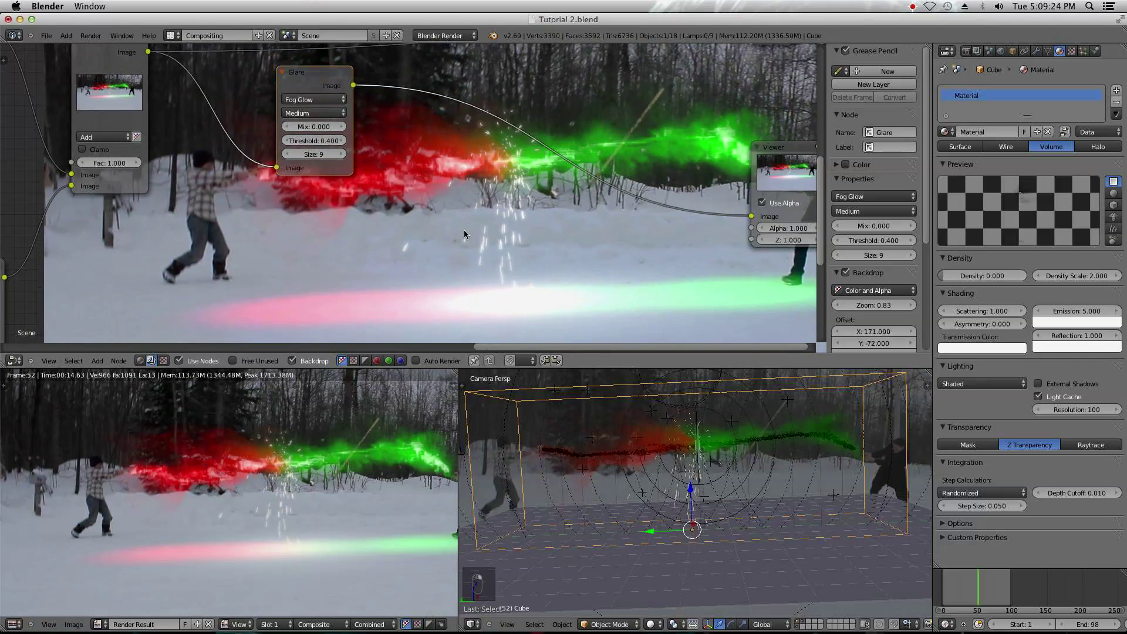
middle_click_drag(464, 230, 495, 240, "alt")
scroll(505, 229, "down", 5)
middle_click_drag(370, 263, 662, 222)
scroll(478, 232, "down", 5)
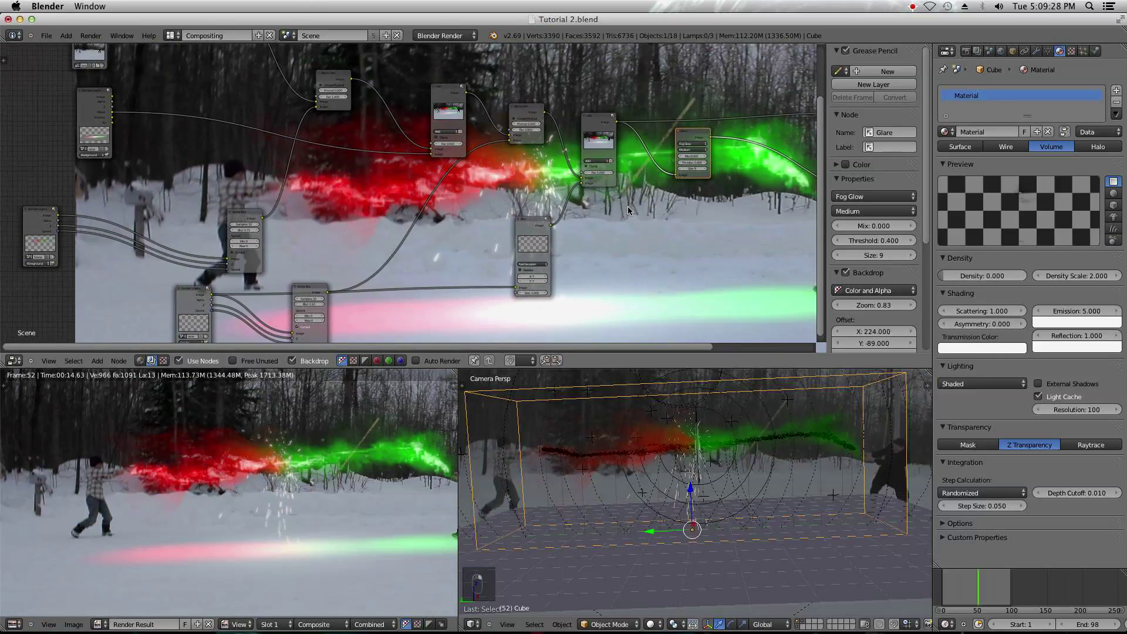
- Nudge the first Alpha Over node and the smoke Add node slightly apart, and save the file
left_click_drag(317, 92, 310, 93)
left_click_drag(442, 97, 446, 97)
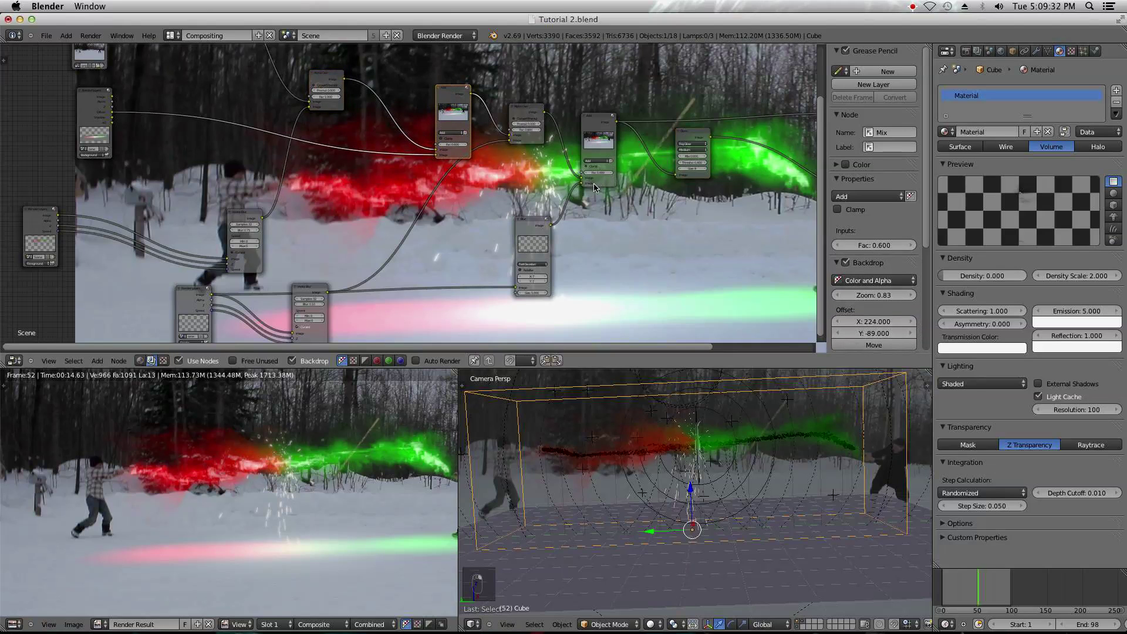
scroll(594, 142, "up", 2)
middle_click_drag(793, 317, 626, 313)
scroll(576, 241, "down", 2)
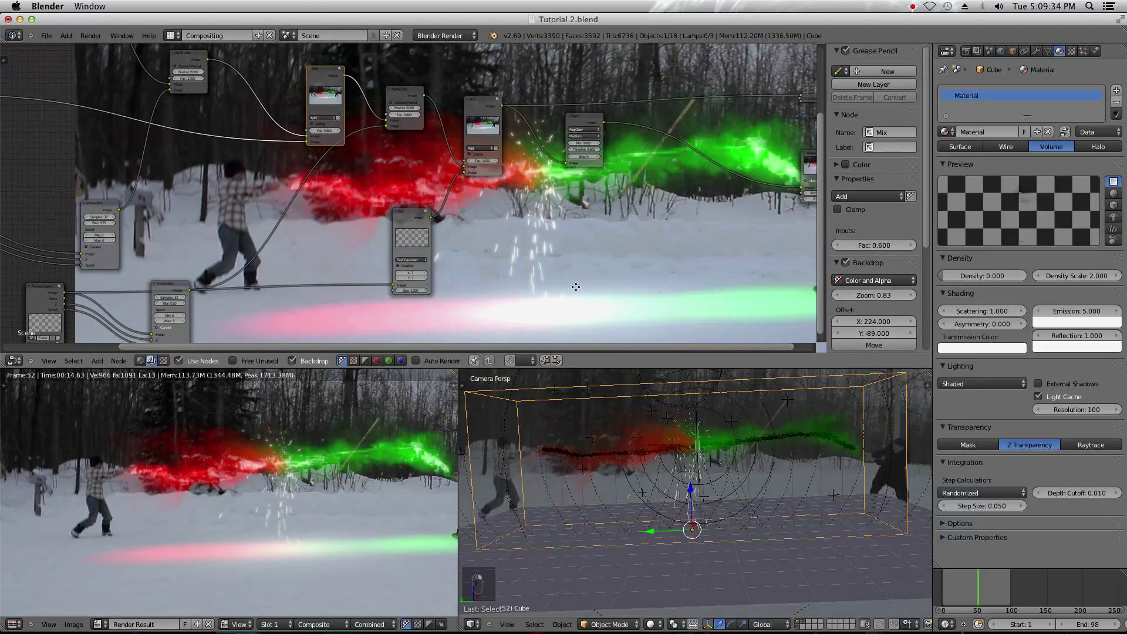
middle_click_drag(524, 200, 523, 167)
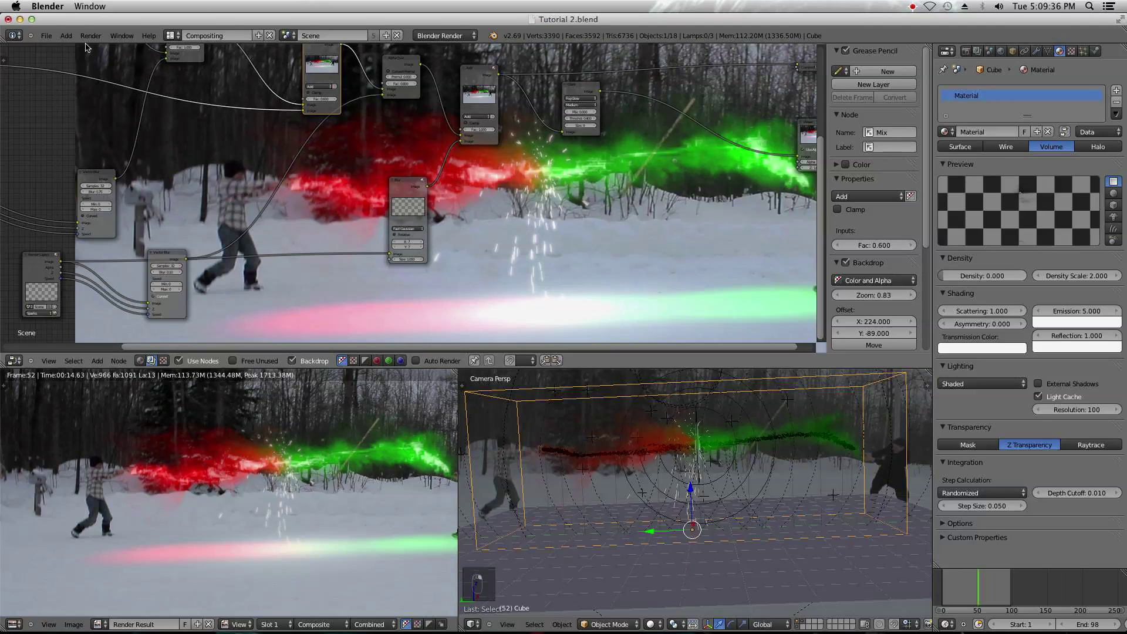
left_click(45, 35)
- Move the Viewer node farther away from the Glare node
middle_click_drag(533, 178, 377, 204)
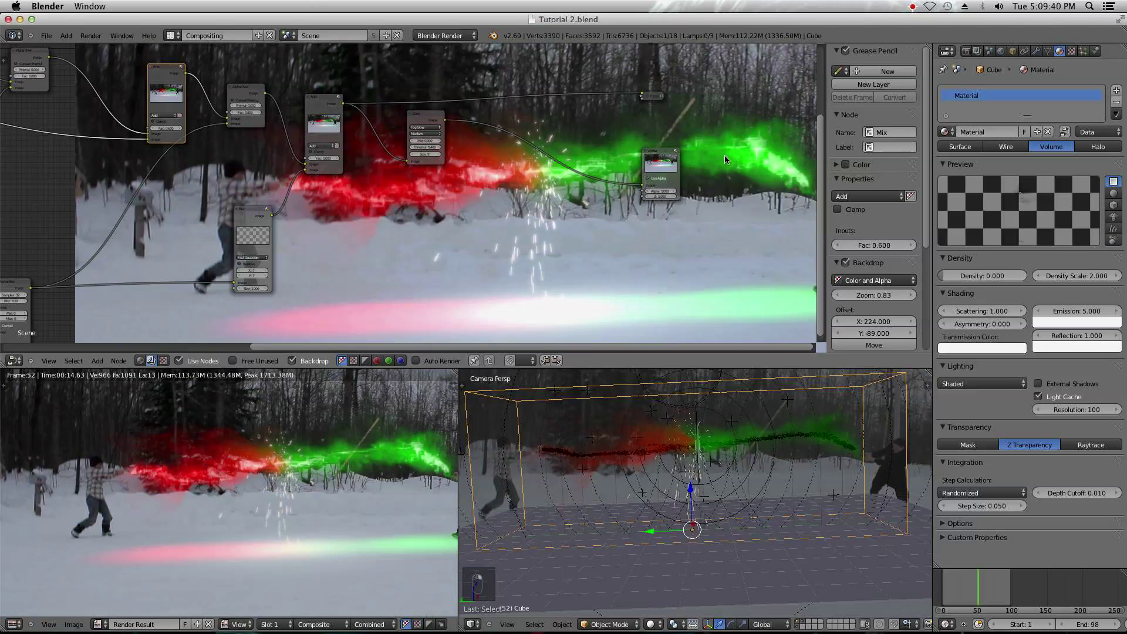
left_click_drag(663, 167, 773, 169)
scroll(555, 223, "up", 3)
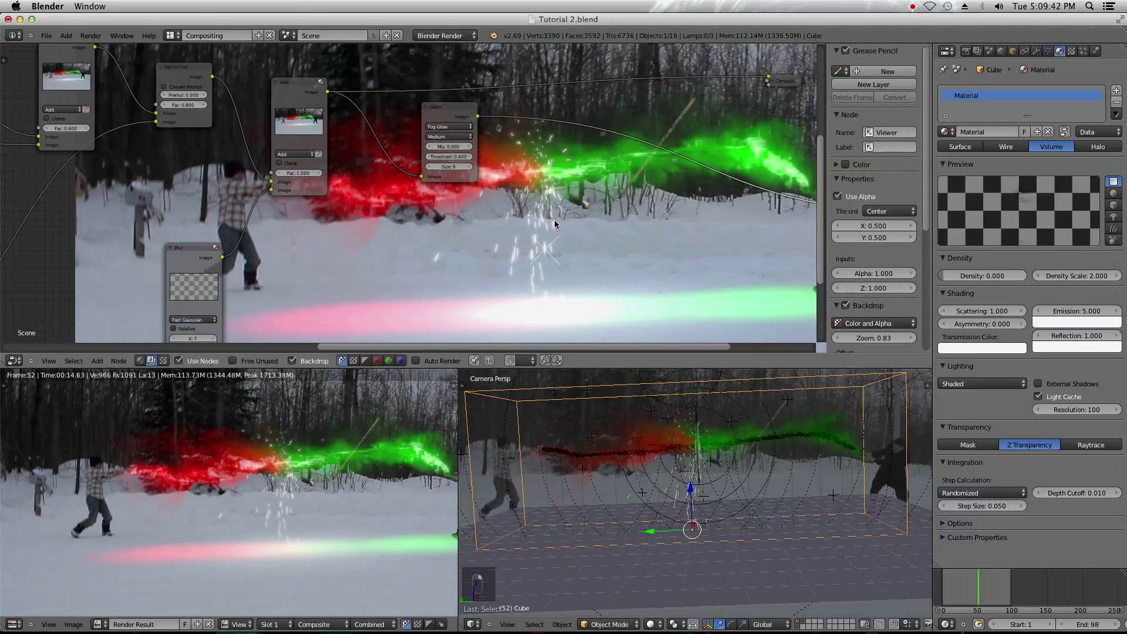
- Set the factor of the Add node between the two Alpha Over nodes to 0.300 and save the file
middle_click_drag(555, 223, 311, 257)
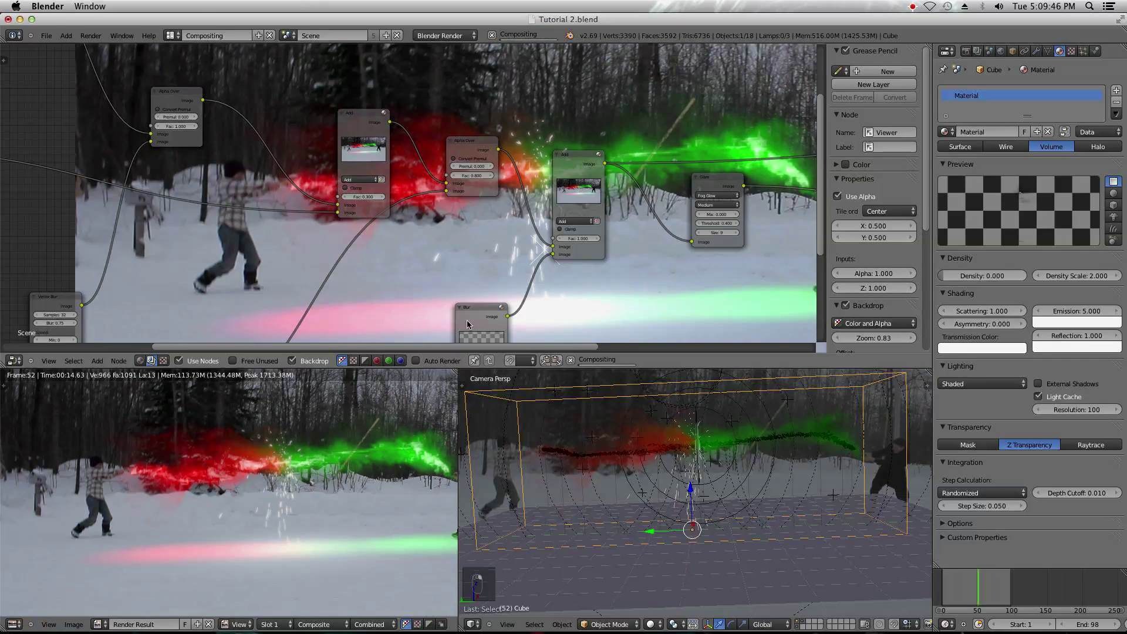
middle_click_drag(668, 276, 428, 195)
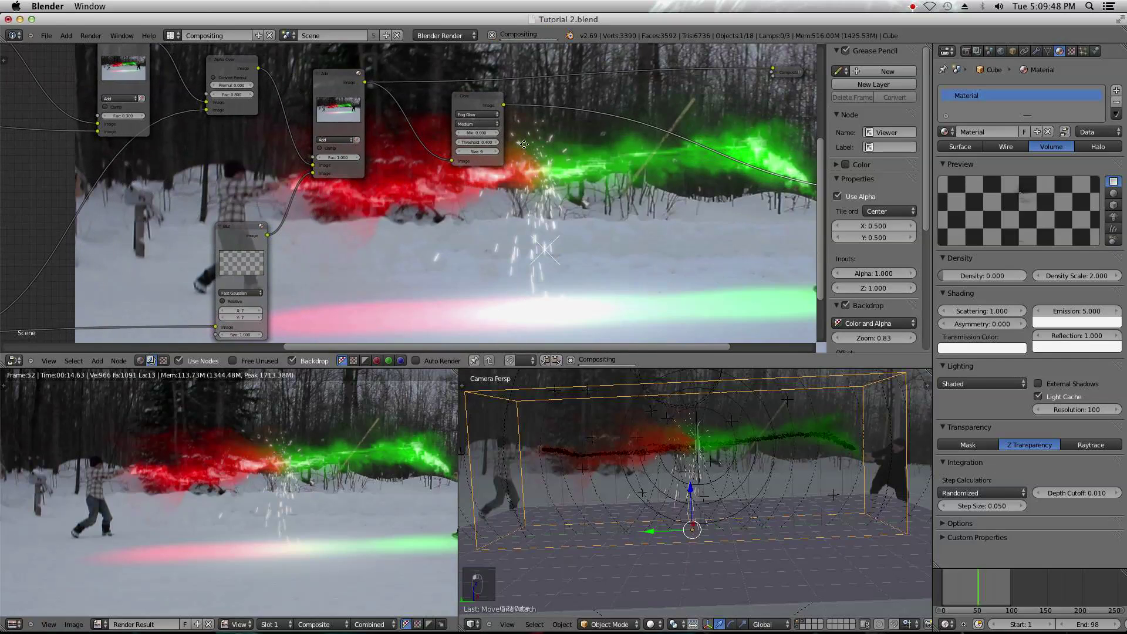
middle_click_drag(524, 144, 425, 169)
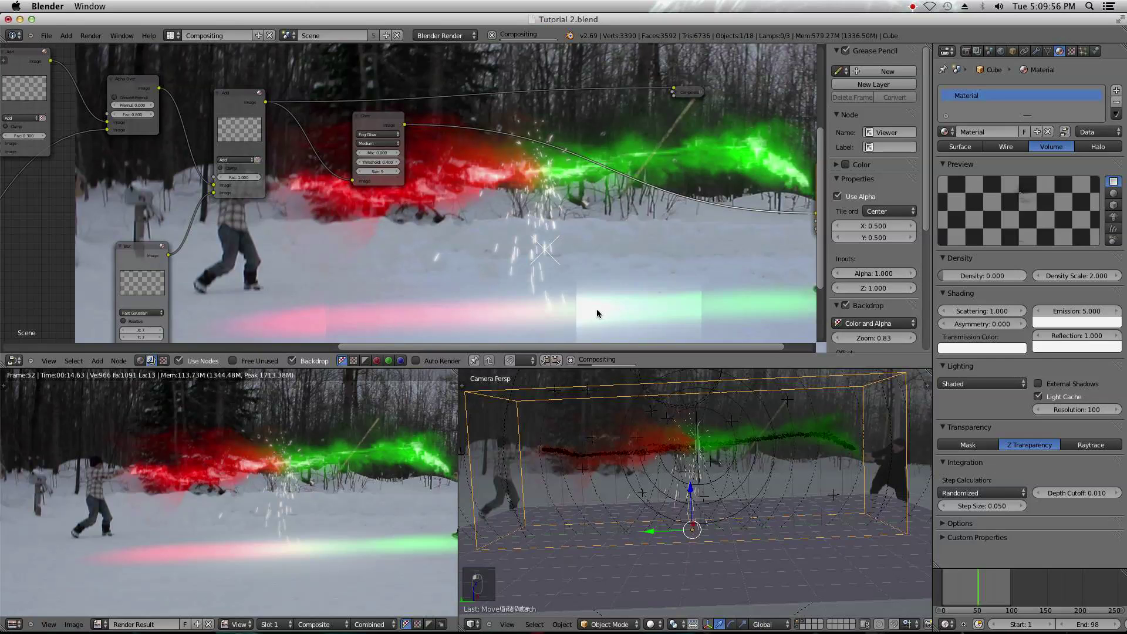
scroll(586, 265, "left", 5)
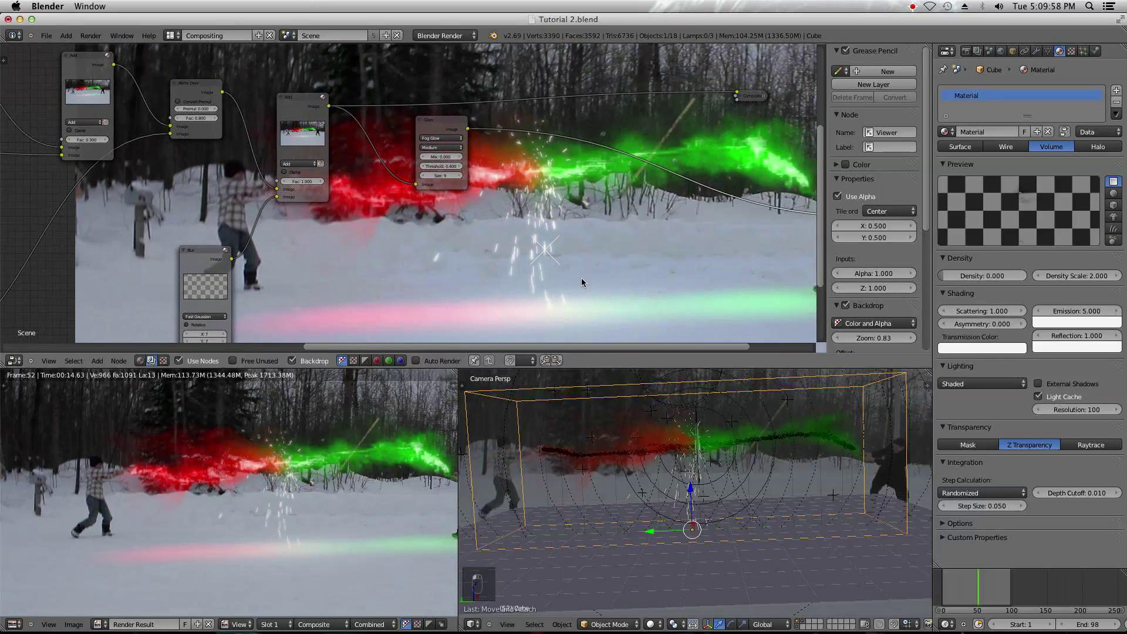
scroll(578, 259, "up", 2)
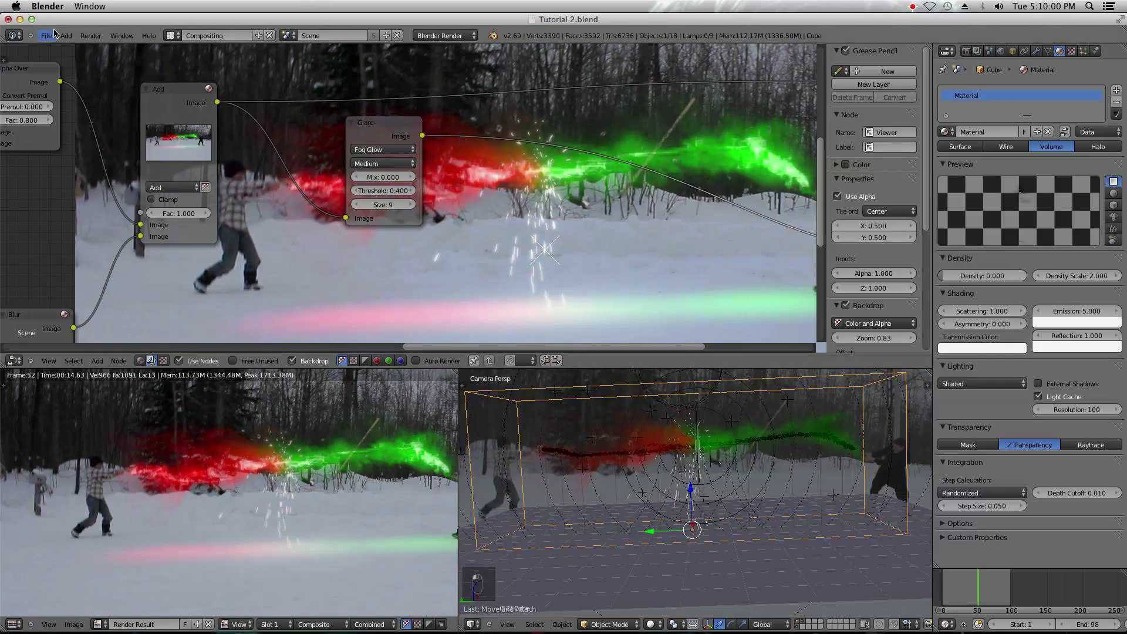
left_click(54, 33)
- Duplicate the Glare node onto the link to the Viewer and set the copy's glare type to Ghosts
key("shift+a")
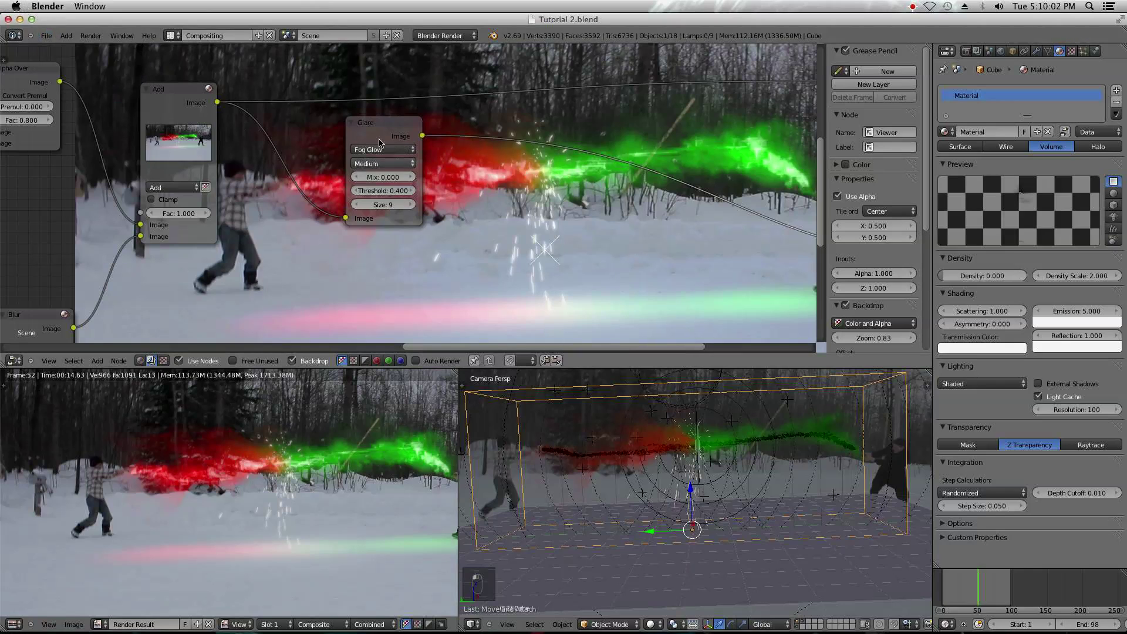
left_click(379, 143)
key("shift+d")
left_click(536, 146)
left_click(553, 152)
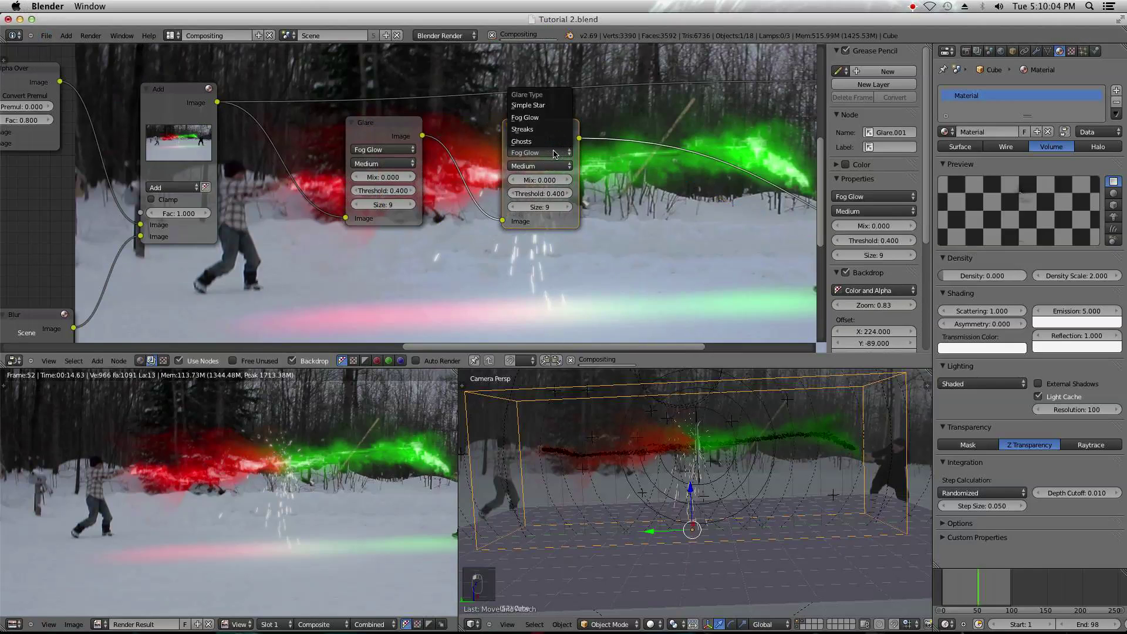
left_click(528, 142)
middle_click_drag(639, 246, 456, 232)
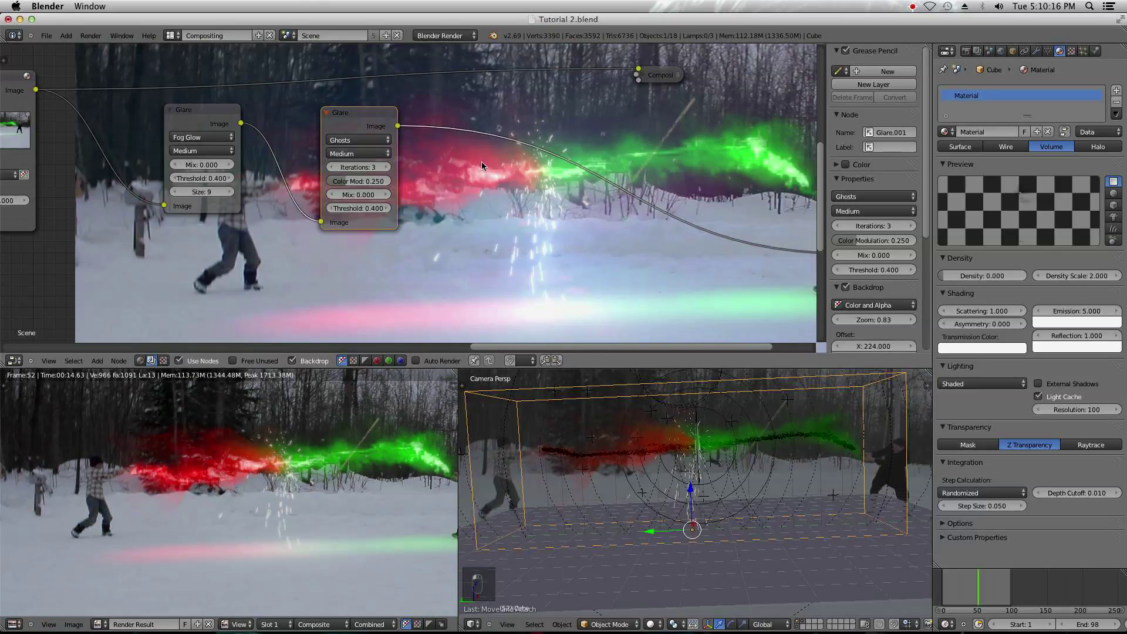
- Shrink the backdrop to a zoom of 0.48 so both duelists fit in the node editor
key("v")
key("v")
key("v")
key("v")
key("v")
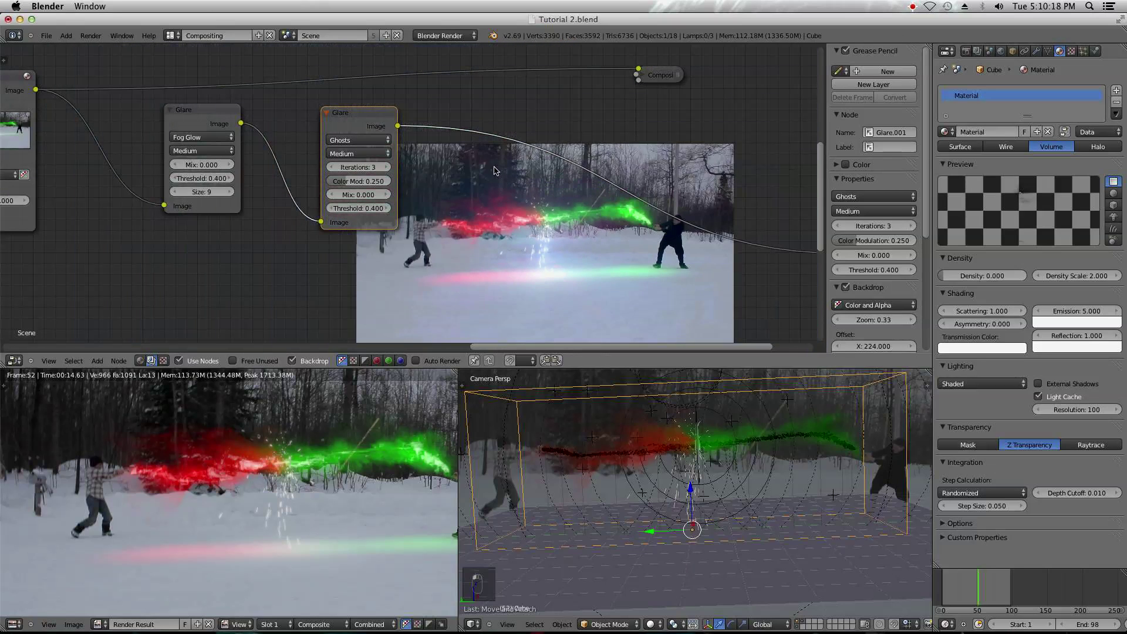
key("v")
key("alt+v")
key("alt+v")
key("alt+v")
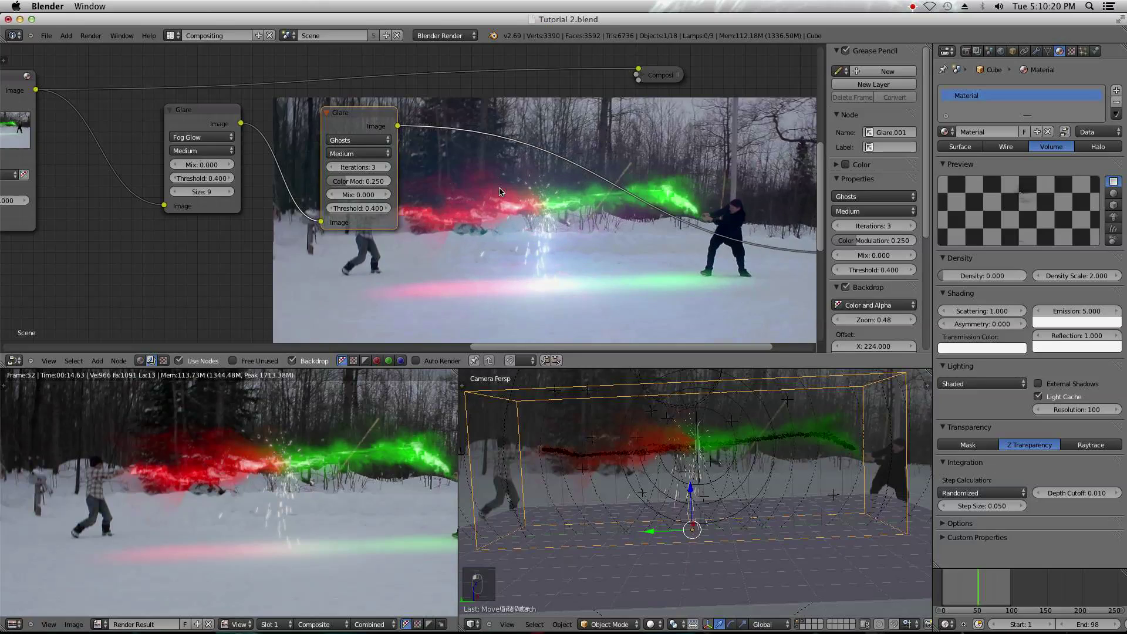
- Try a threshold of 0.800 on the Ghosts Glare node
middle_click_drag(500, 191, 480, 172)
left_click(347, 189)
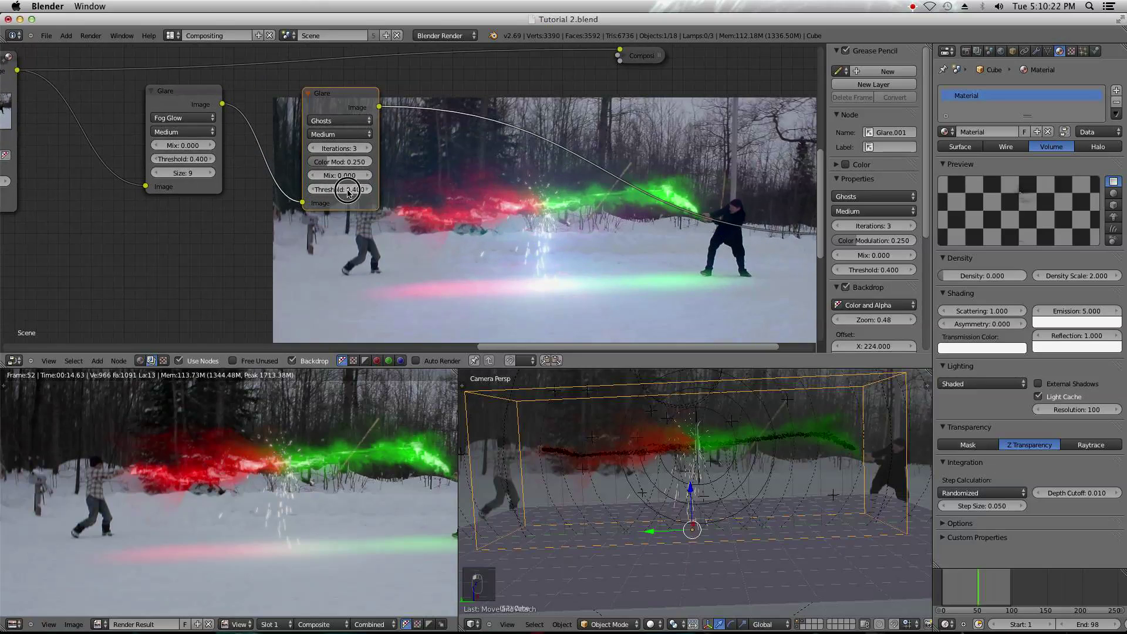
key("Return")
middle_click_drag(459, 214, 460, 148)
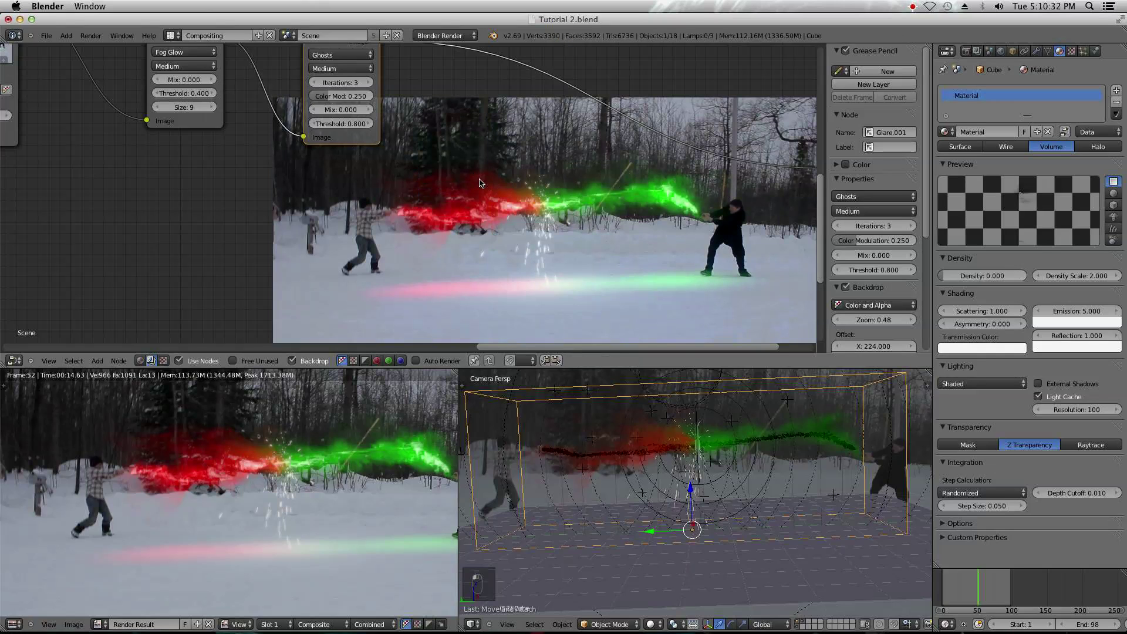
- Set the Ghosts Glare node's threshold to 0.600 and save the file
scroll(479, 183, "up", 2)
left_click(331, 104)
key("BackSpace")
key("Return")
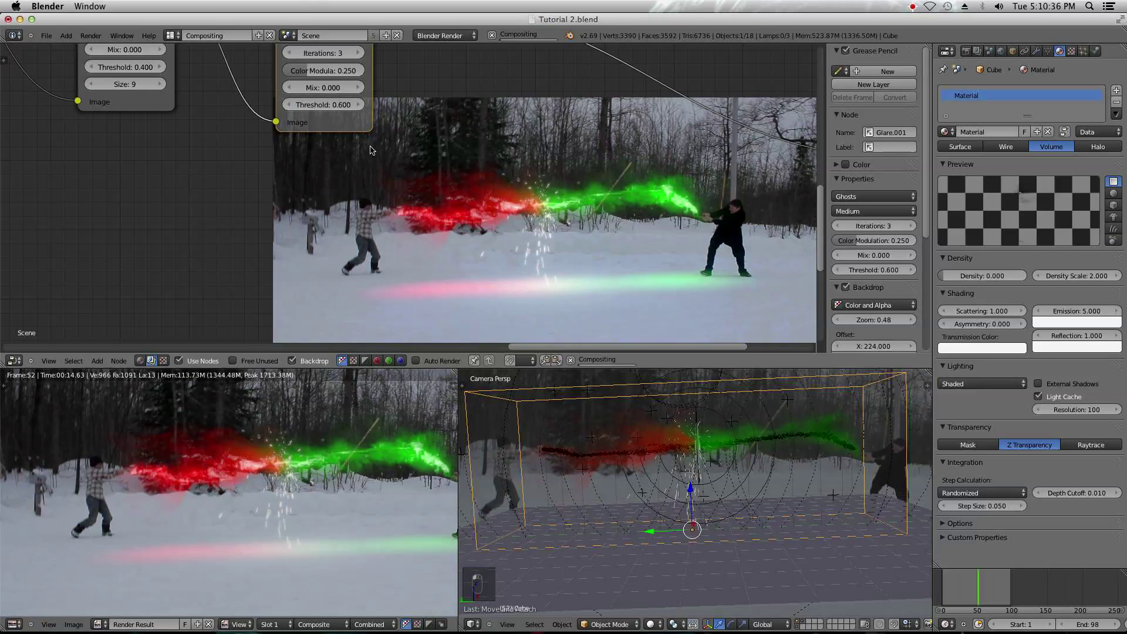
left_click(46, 36)
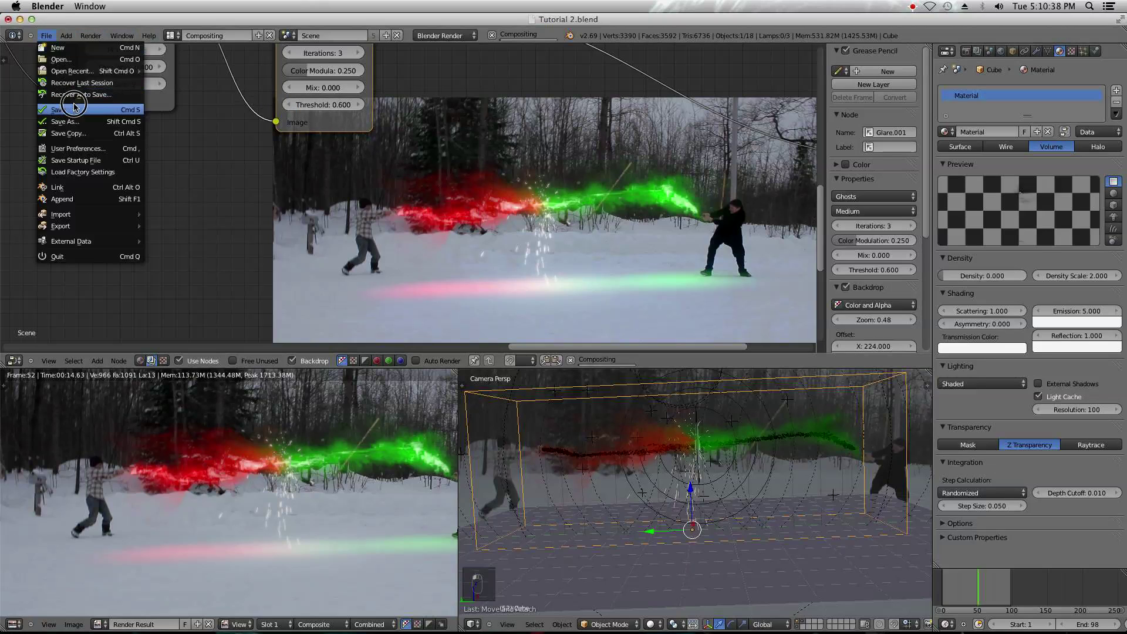
middle_click_drag(519, 239, 513, 228)
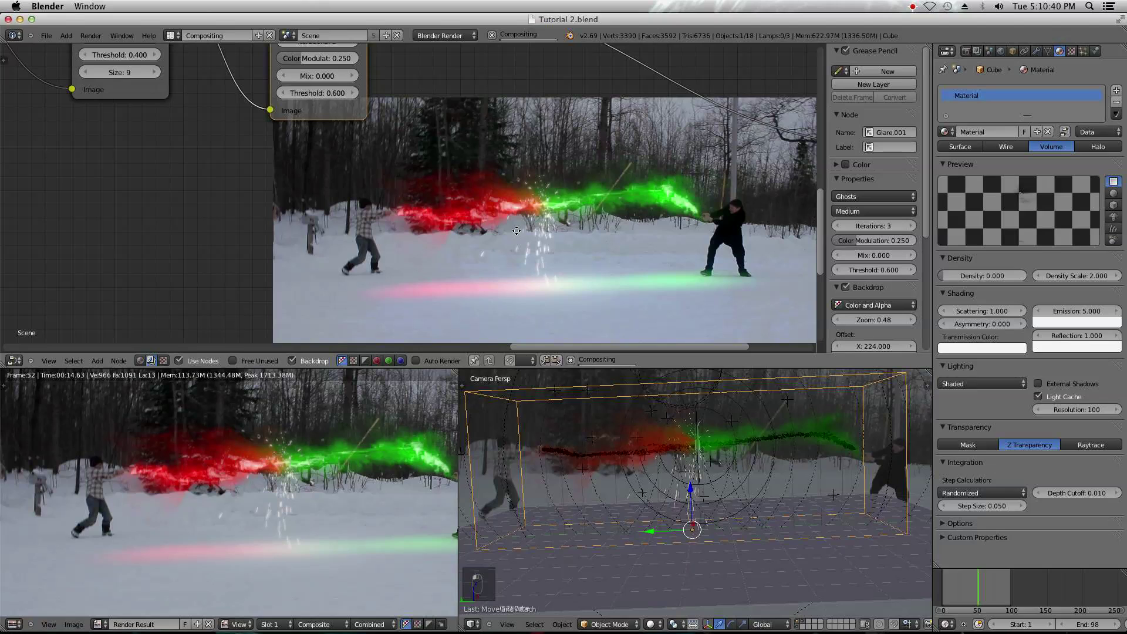
scroll(484, 216, "up", 3)
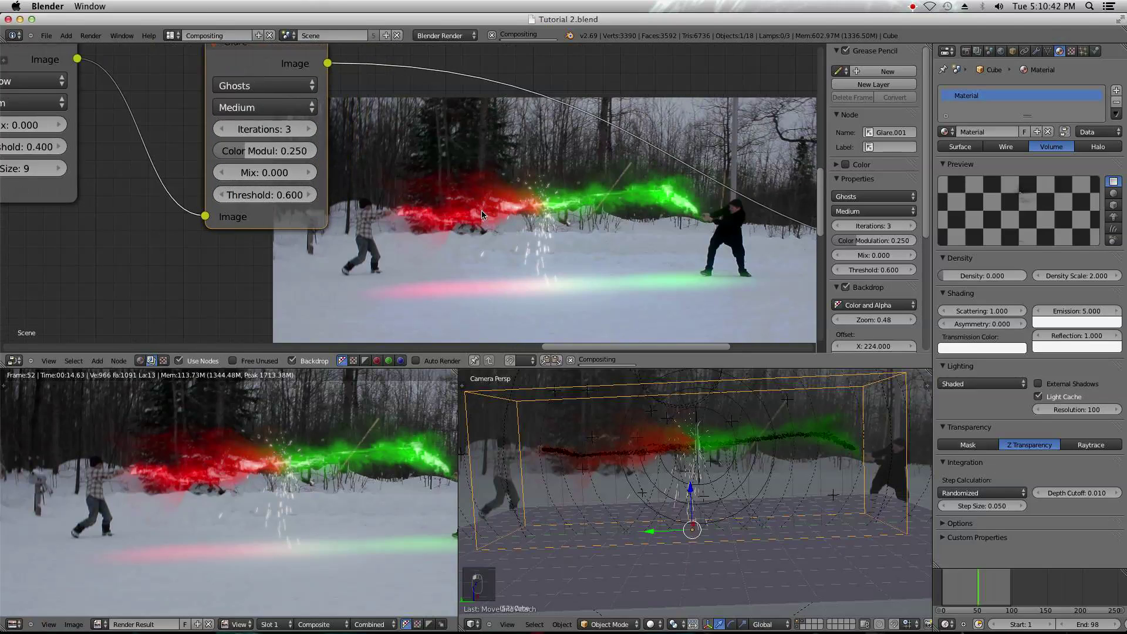
scroll(481, 215, "up", 1)
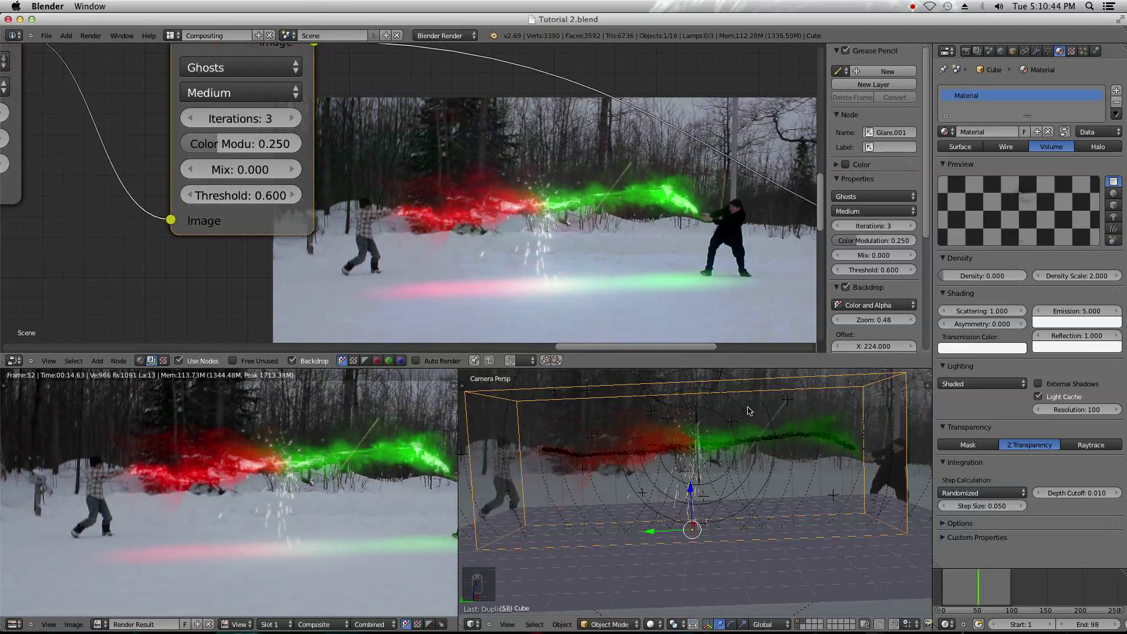
- Isolate the layer holding the spark emitter sphere in the 3D view, and select the emitter with its particle settings open
right_click(698, 445)
right_click(704, 442)
left_click(1087, 52)
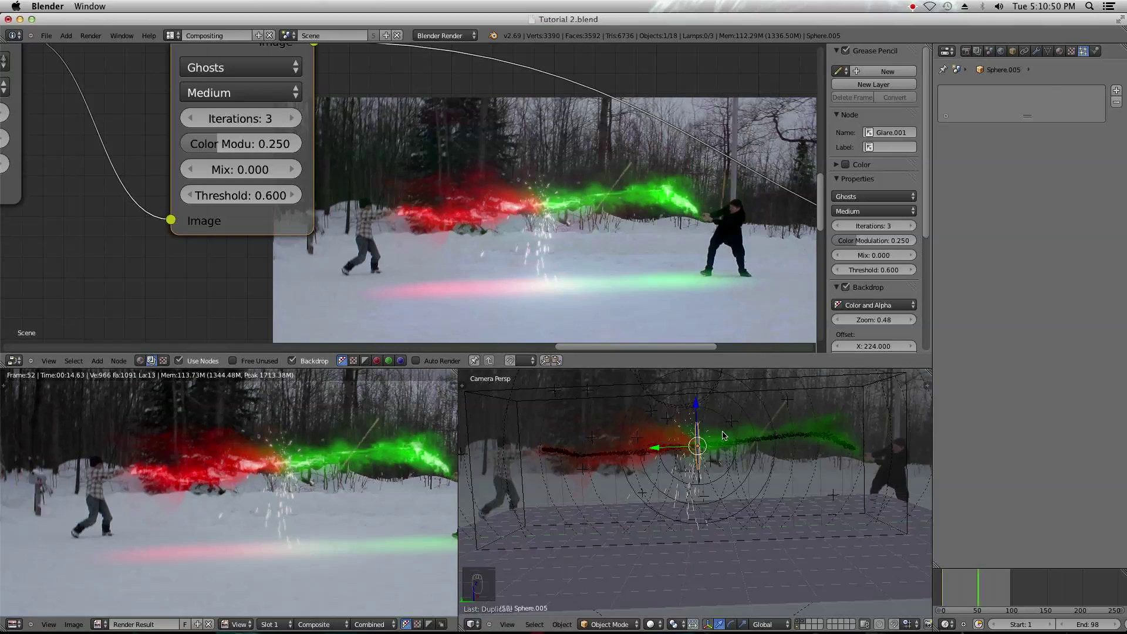
right_click(701, 457)
right_click(701, 455)
right_click(699, 450)
right_click(699, 448)
right_click(698, 448)
right_click(699, 449)
right_click(699, 448)
left_click(802, 625)
right_click(697, 445)
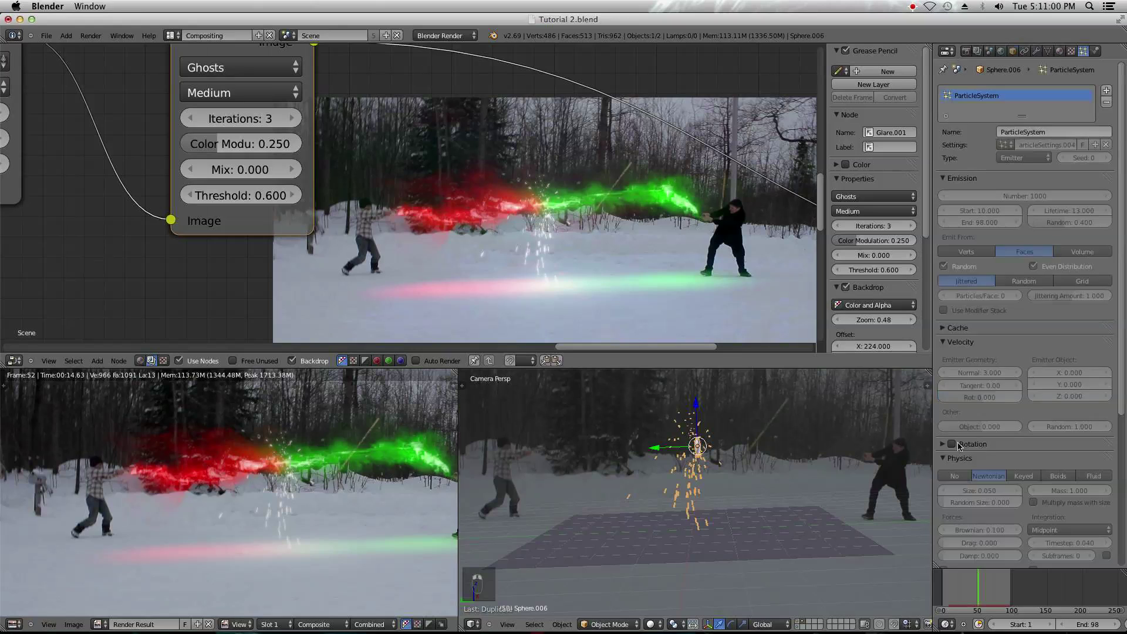
- Try a line Head length of 0.050 for rendering the spark particles
scroll(1014, 464, "down", 10)
left_click(992, 463)
key("Return")
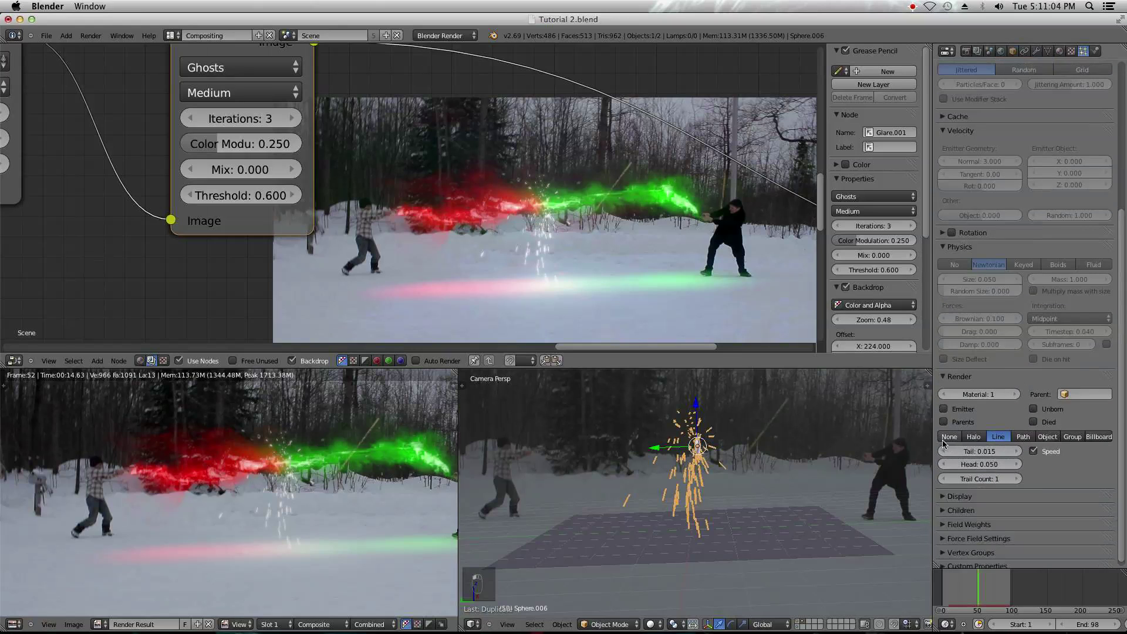
- Set the spark particles' line Head length to 0.020 and save the file
left_click(984, 464)
left_click(984, 465)
type("5")
key("Return")
left_click(985, 465)
type("0.01")
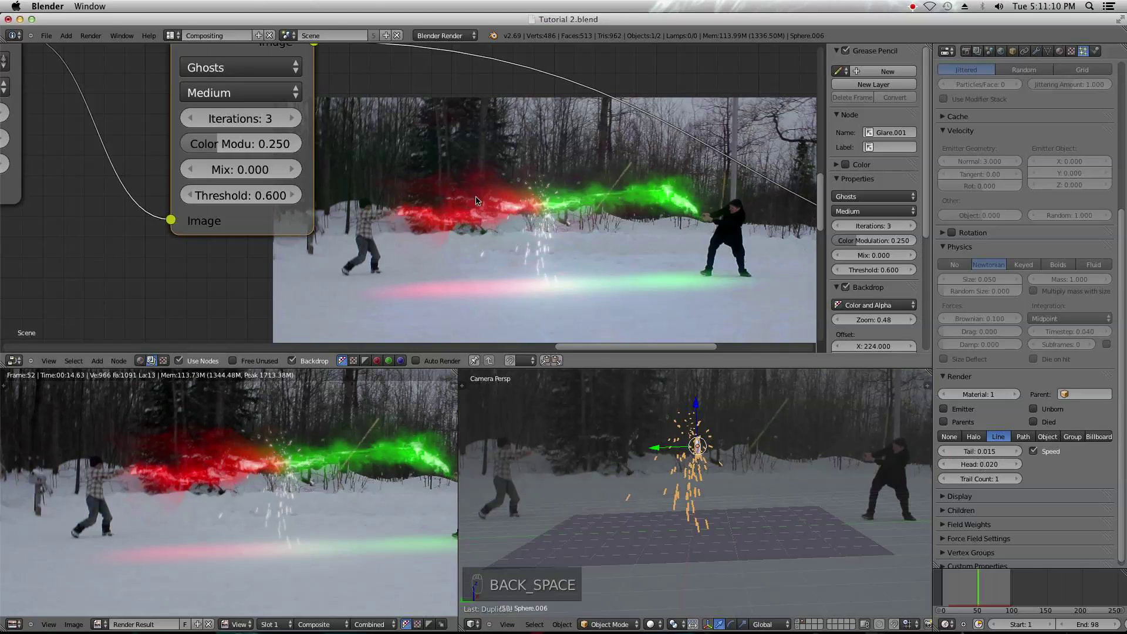
left_click(46, 35)
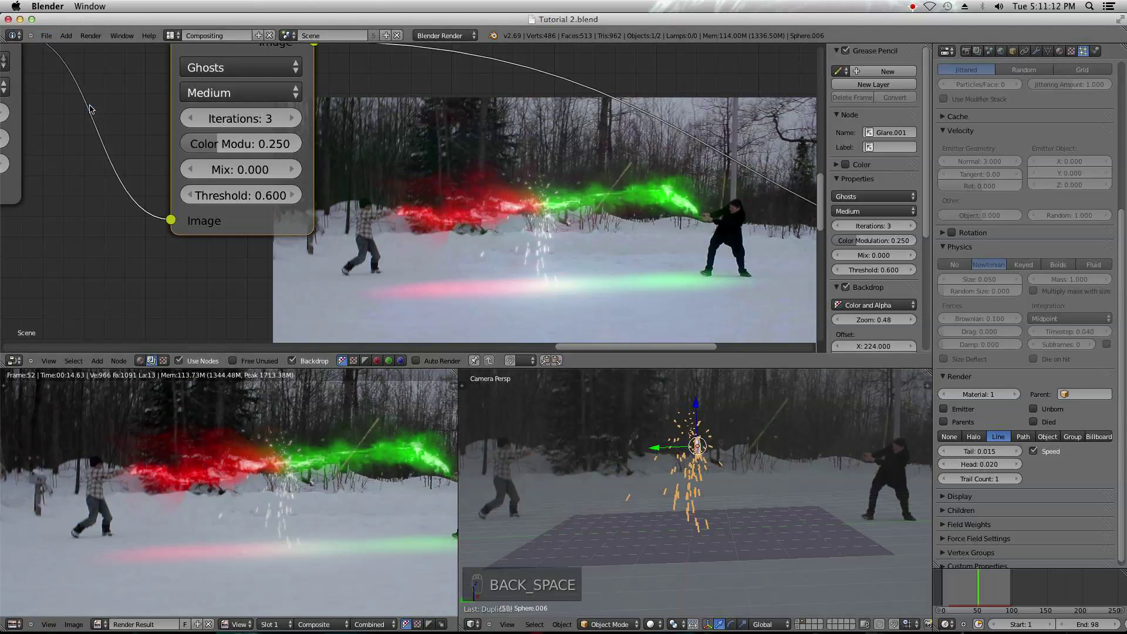
- Insert a Color Balance node into the link between the Ghosts Glare node and the Viewer
scroll(546, 174, "down", 3)
middle_click_drag(546, 173, 397, 157)
scroll(405, 148, "down", 3)
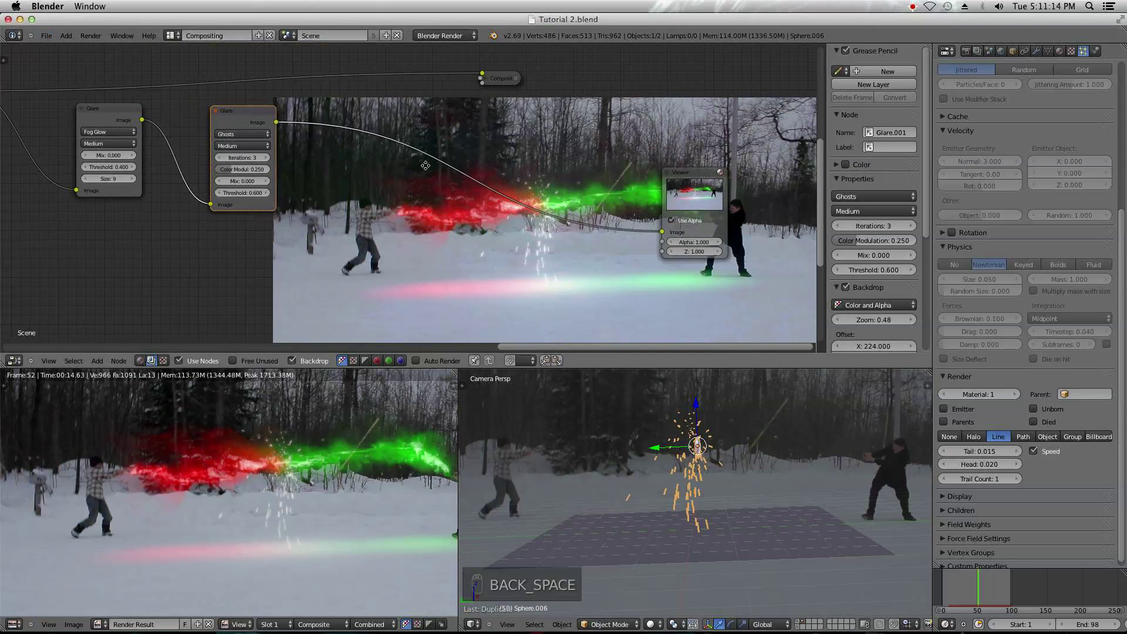
key("shift+a")
mouse_move(433, 188)
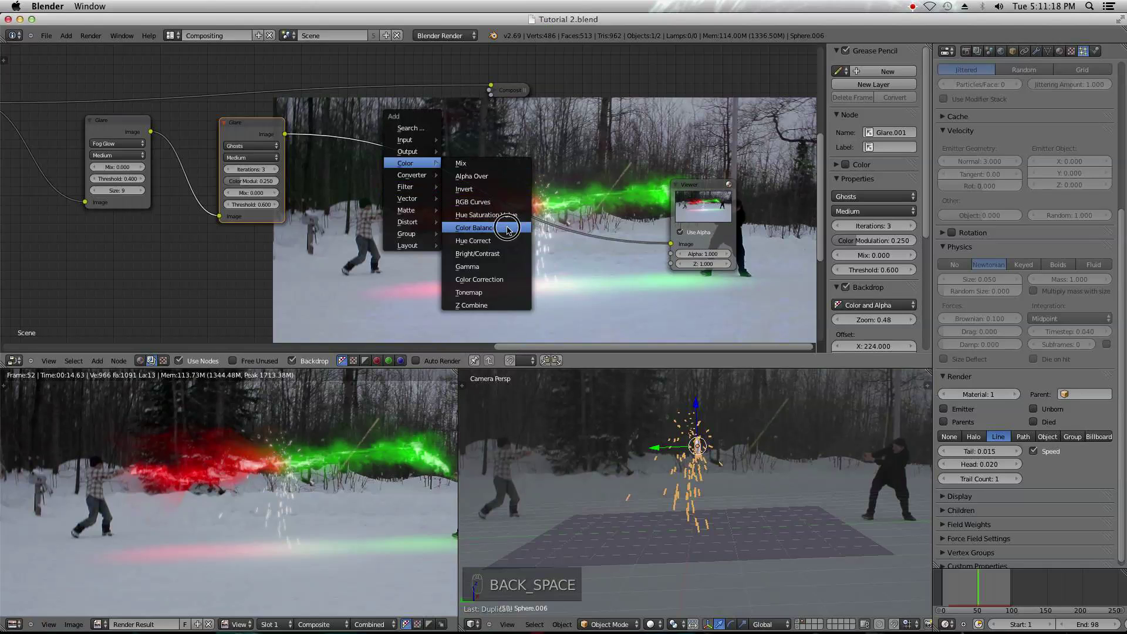
left_click(470, 215)
scroll(357, 128, "up", 3)
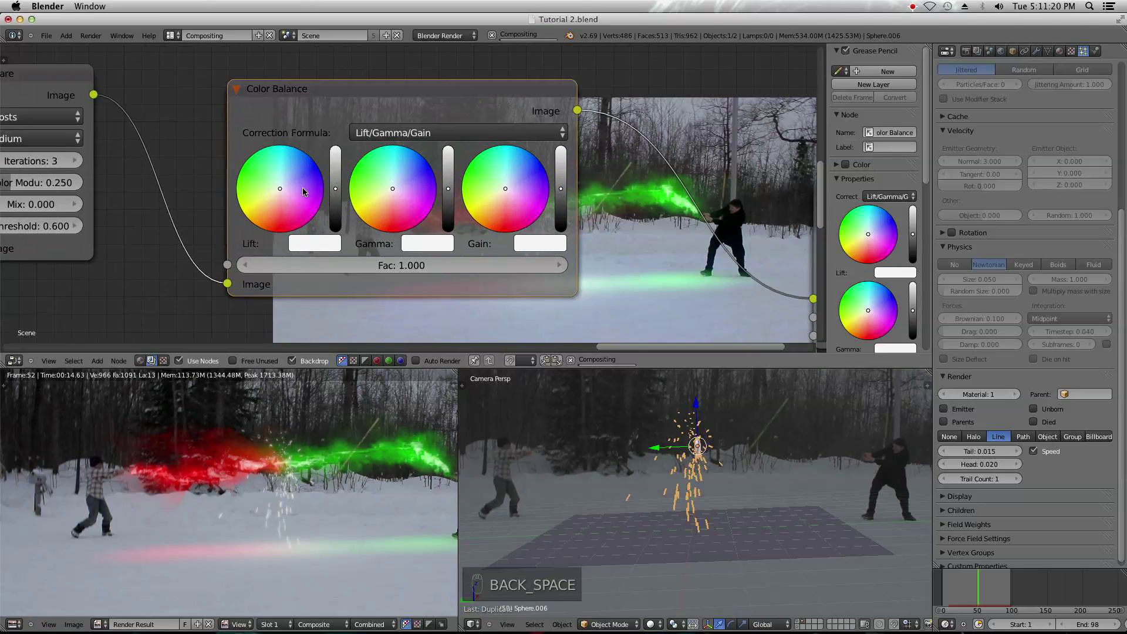
- Tint the Color Balance node's Lift toward blue and its Gain slightly toward warm yellow
left_click_drag(284, 186, 297, 168)
left_click_drag(499, 203, 500, 204)
middle_click_drag(500, 203, 387, 245)
- Move the Viewer and Composite nodes clear of the Color Balance node and link its image output to Composite
left_click_drag(719, 217, 754, 217)
middle_click_drag(558, 182, 487, 273)
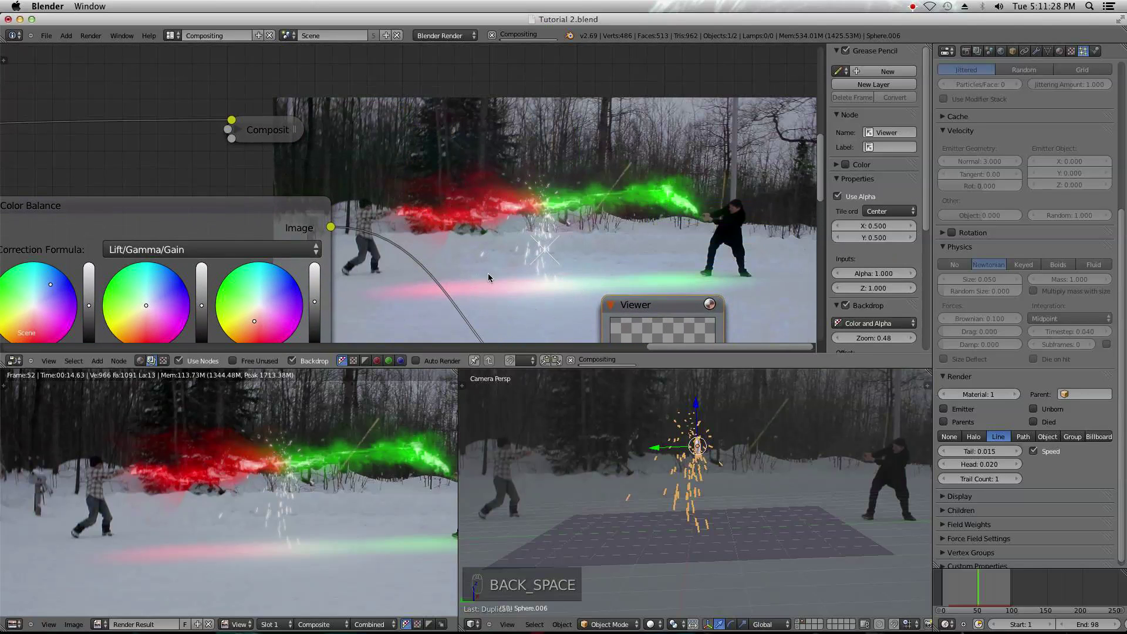
left_click_drag(298, 125, 640, 144)
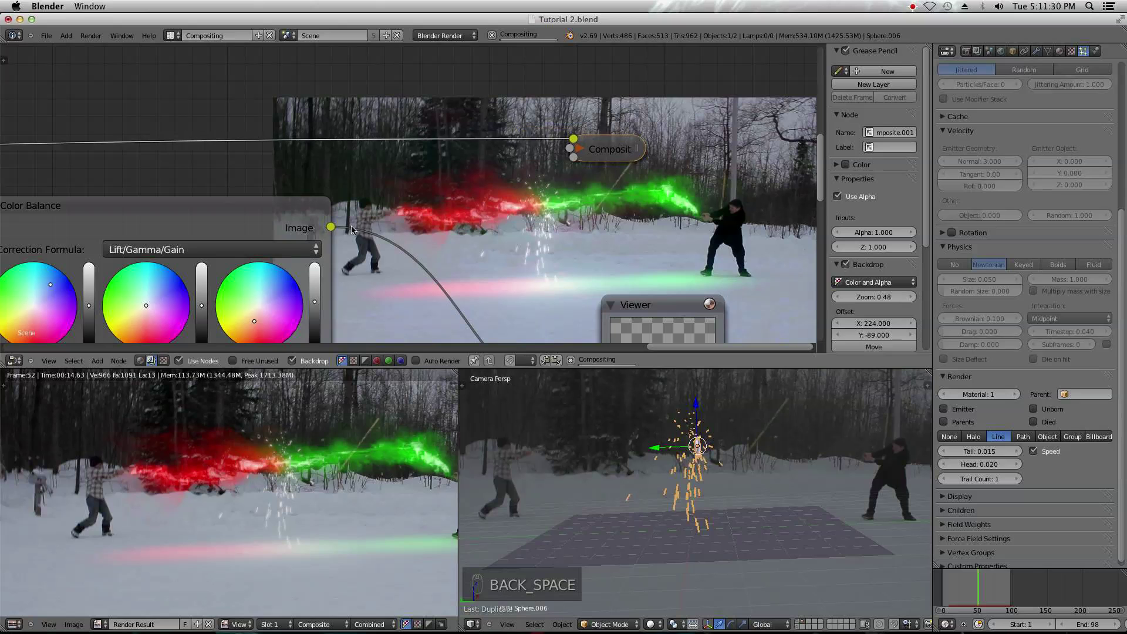
left_click_drag(329, 229, 574, 139)
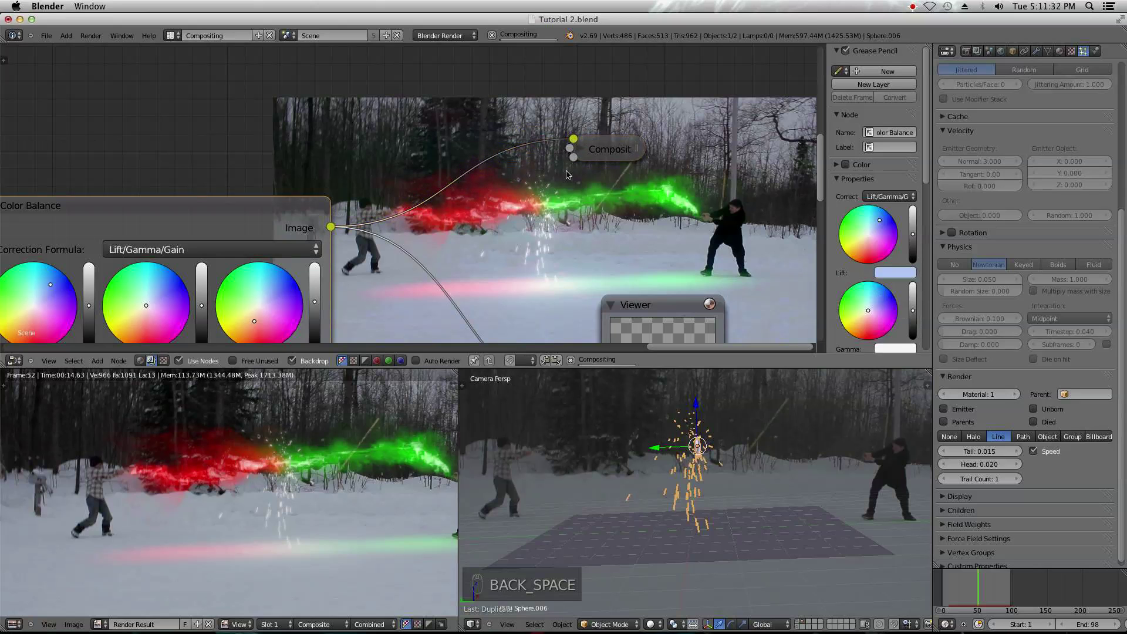
- Hide the node editor's properties sidebar and make the node editor taller to show more of the backdrop
middle_click_drag(553, 189, 547, 154)
key("n")
scroll(607, 268, "down", 4)
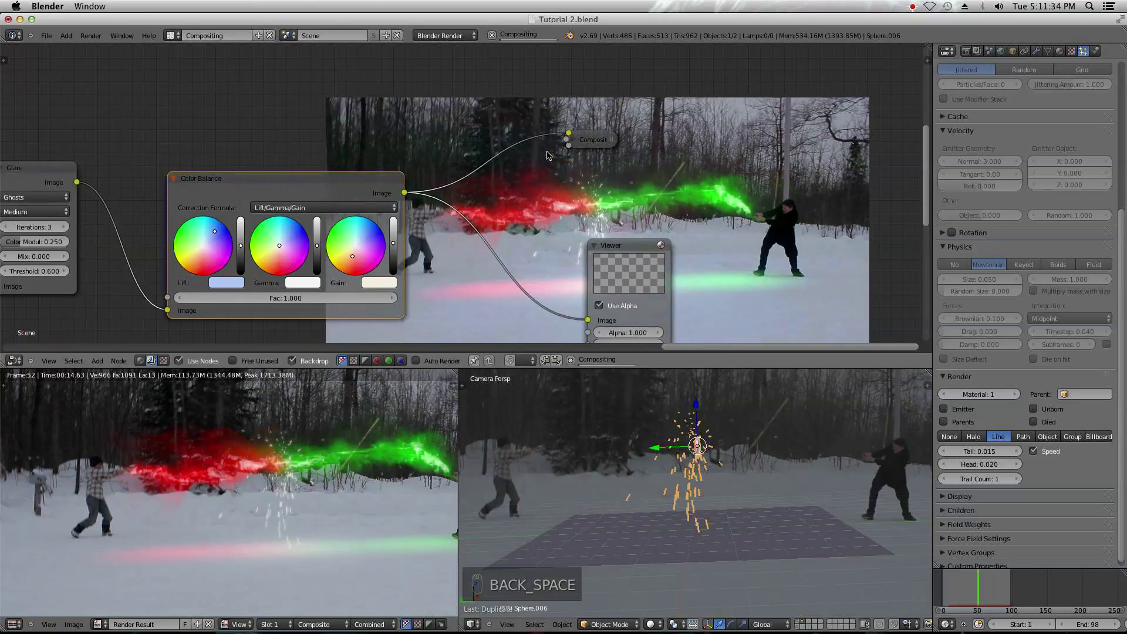
middle_click_drag(649, 243, 519, 226)
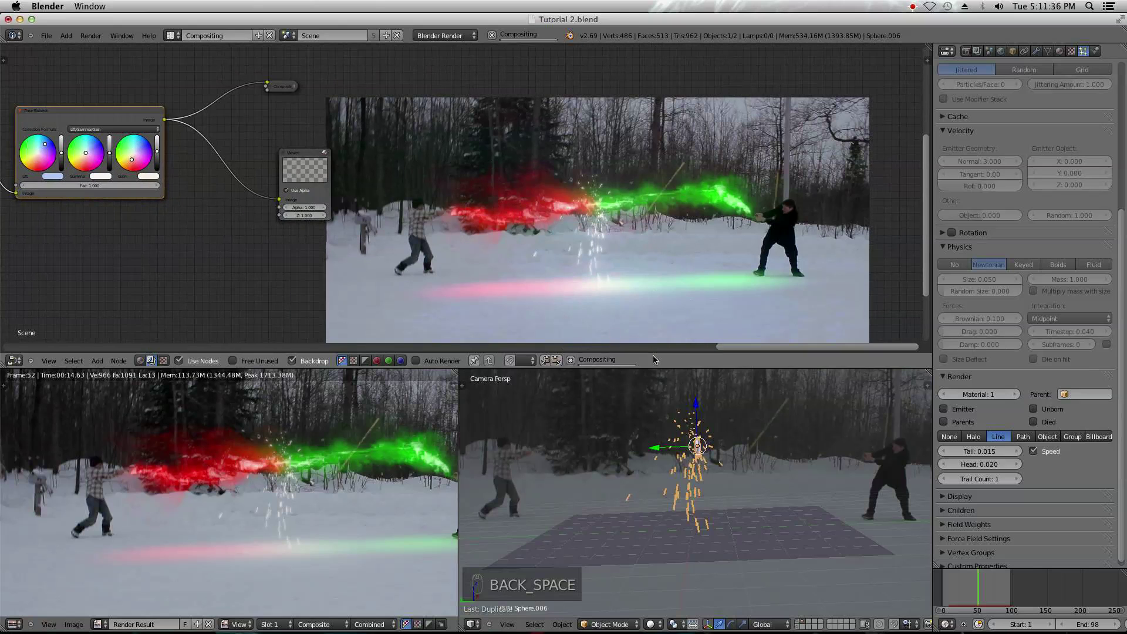
left_click_drag(652, 354, 669, 455)
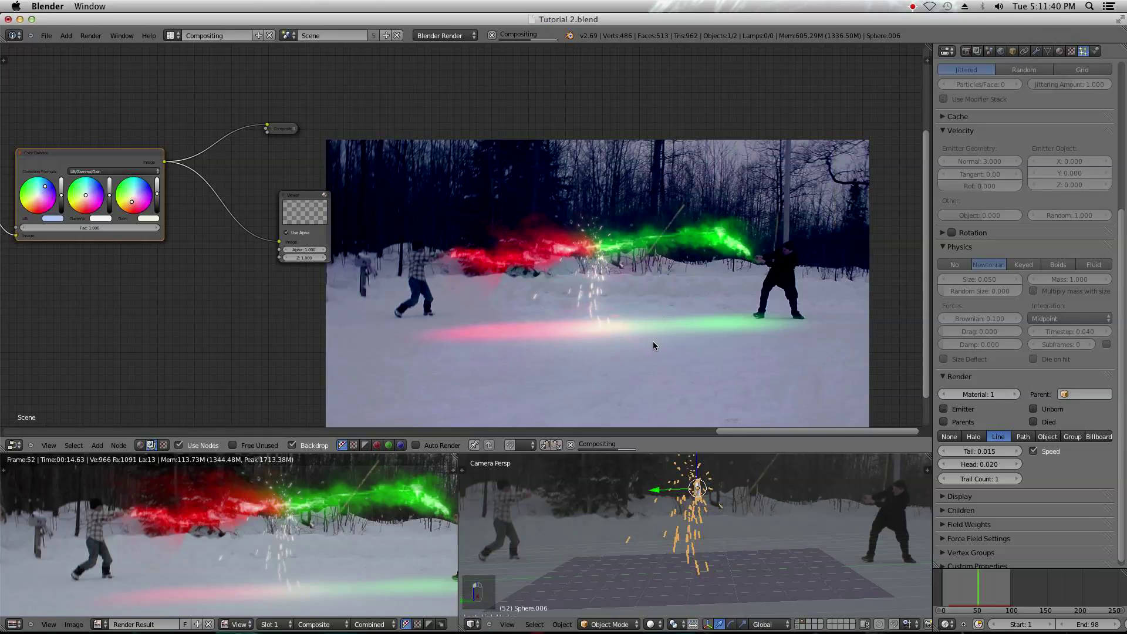
- Fine-tune the Color Balance node's blue Lift tint and shift its Gain further toward yellow
scroll(455, 267, "up", 2)
middle_click_drag(454, 267, 629, 284)
scroll(629, 284, "up", 1)
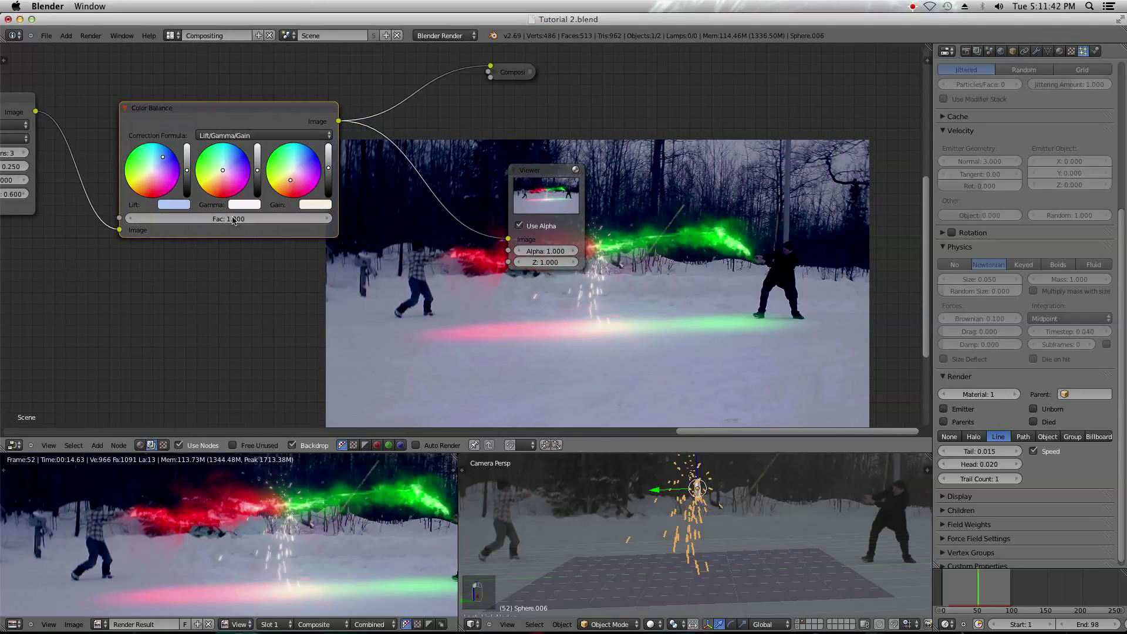
scroll(298, 200, "up", 2)
scroll(232, 171, "up", 1)
left_click_drag(205, 154, 203, 151)
left_click_drag(433, 193, 426, 194)
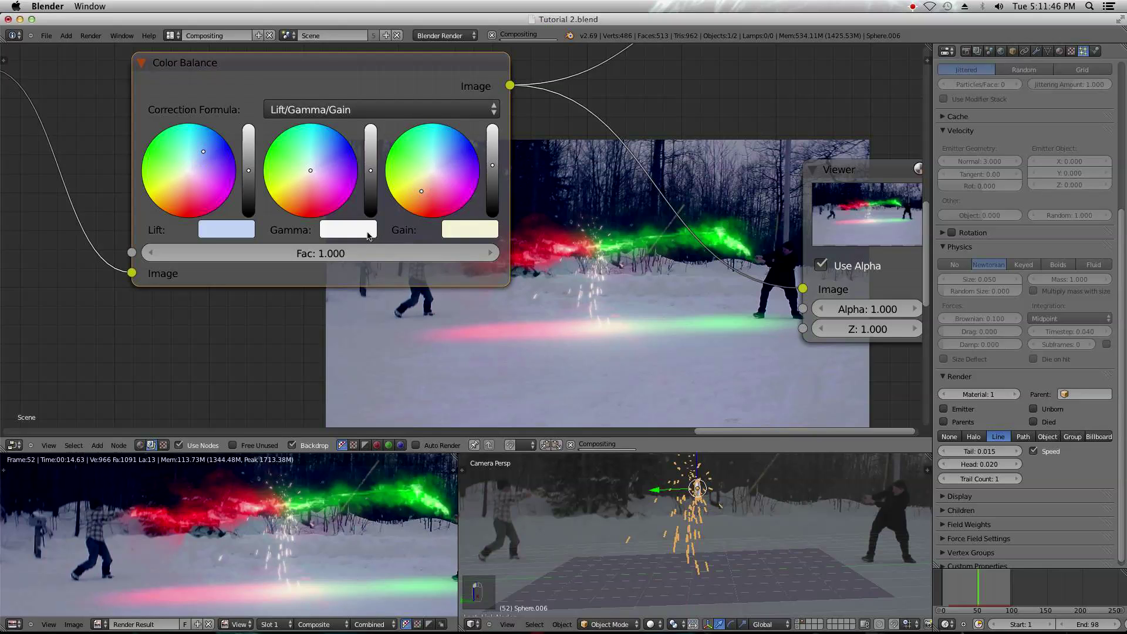
- Set the Color Balance node's Fac to 0.600 and save the file
left_click(340, 253)
key("BackSpace")
type(".6")
key("Return")
middle_click_drag(723, 284, 86, 251)
left_click(46, 36)
left_click(61, 109)
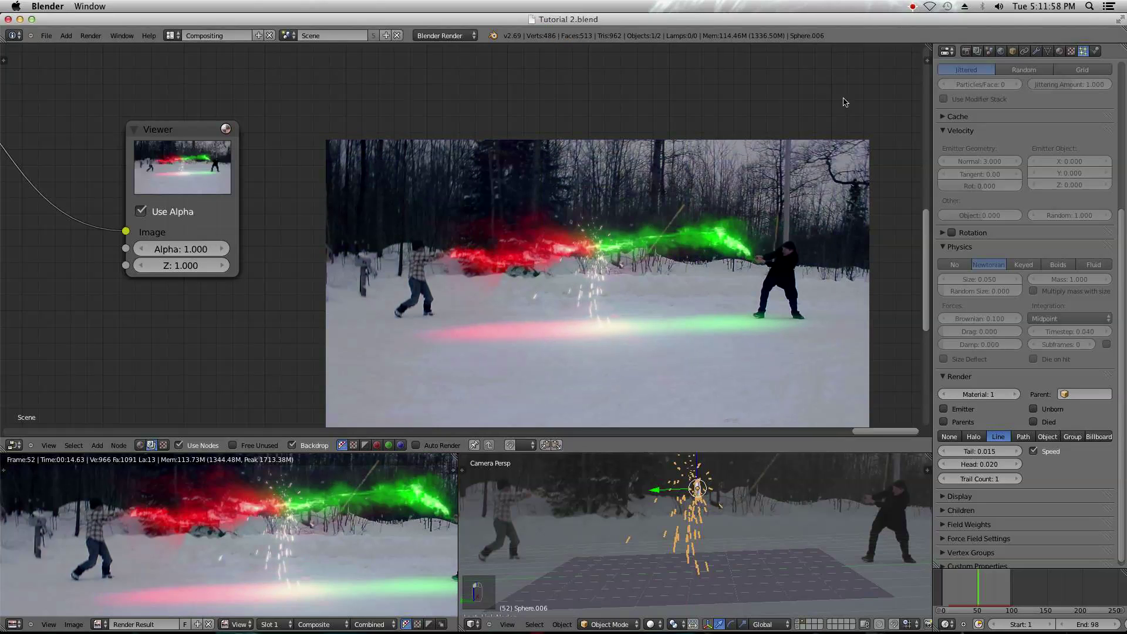
- Bring the smoke layers back alongside the spark emitter in the 3D view and render the current frame
key("F12")
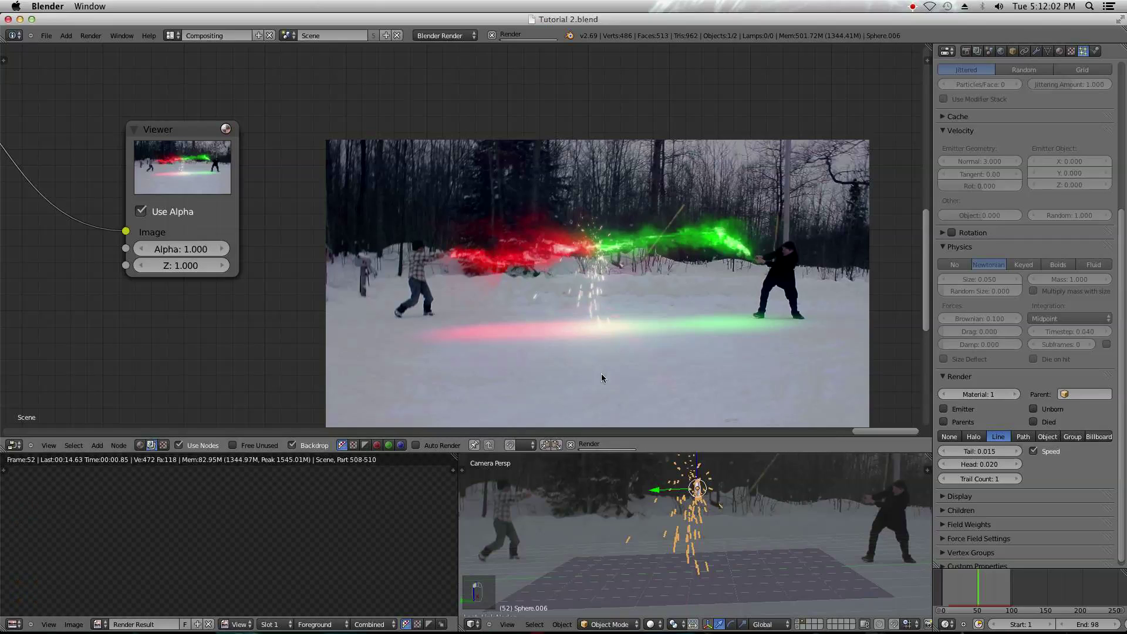
key("Escape")
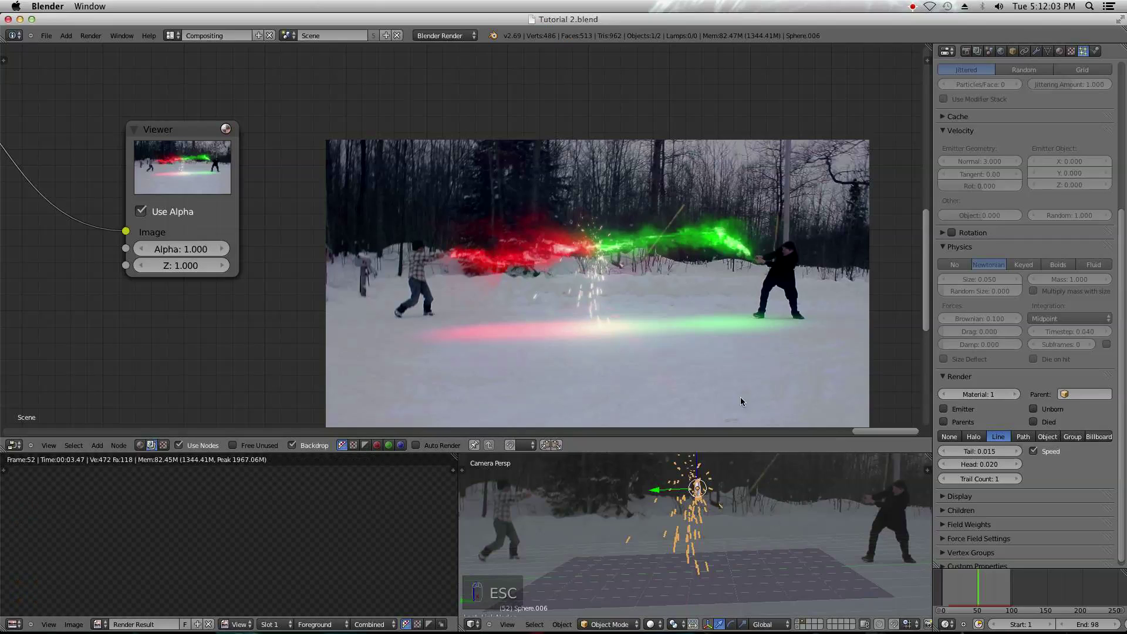
left_click(799, 625, "shift")
left_click(47, 36)
key("Escape")
left_click(912, 6)
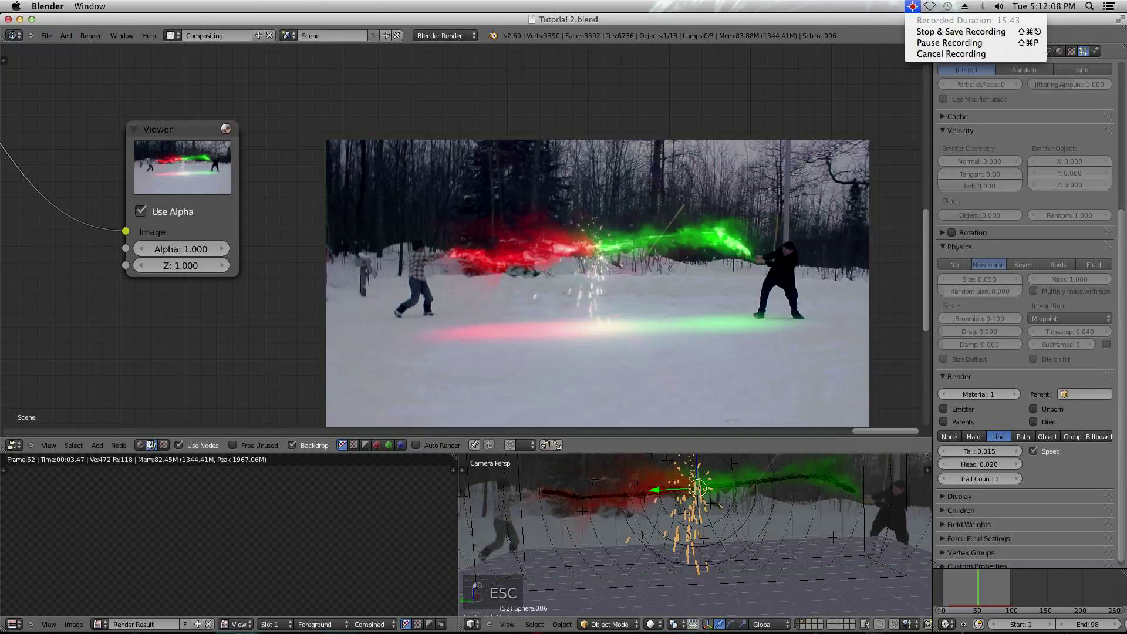
left_click(925, 32)
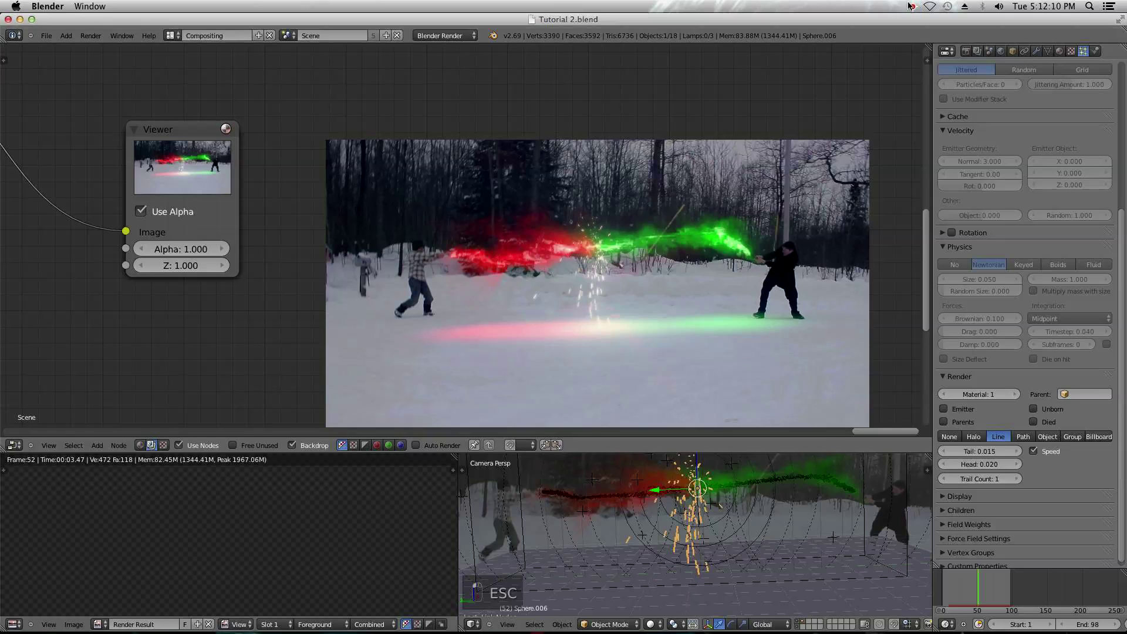
key("F12")
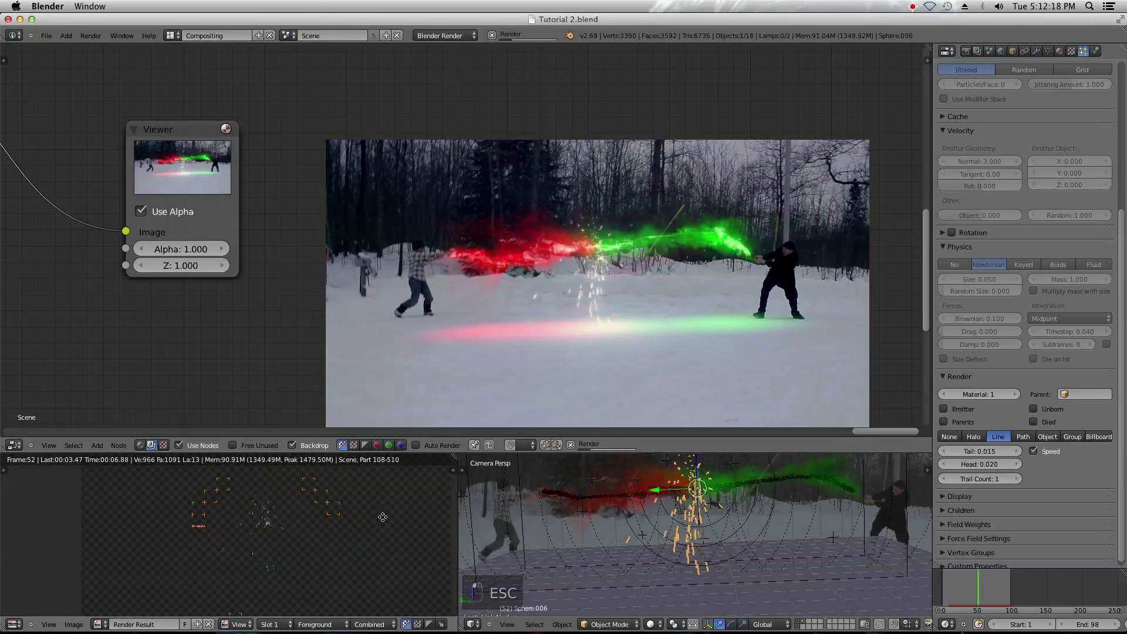
- Examine the brightness of the smoke streams and sparks in the rendered frame and the compositing backdrop
scroll(367, 511, "down", 2)
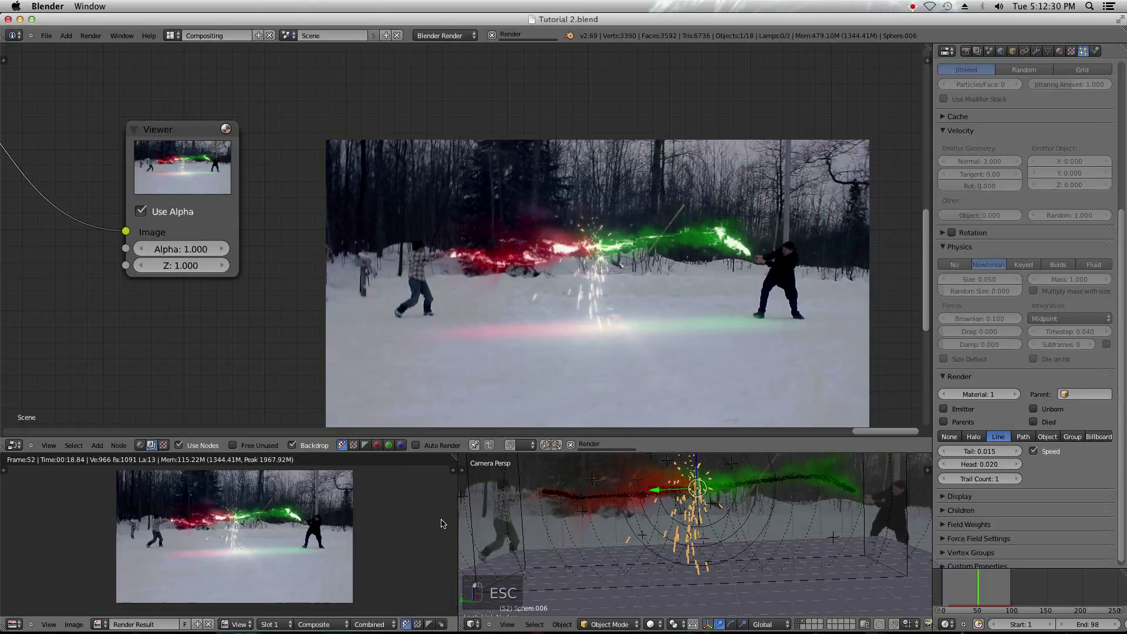
scroll(441, 523, "up", 3)
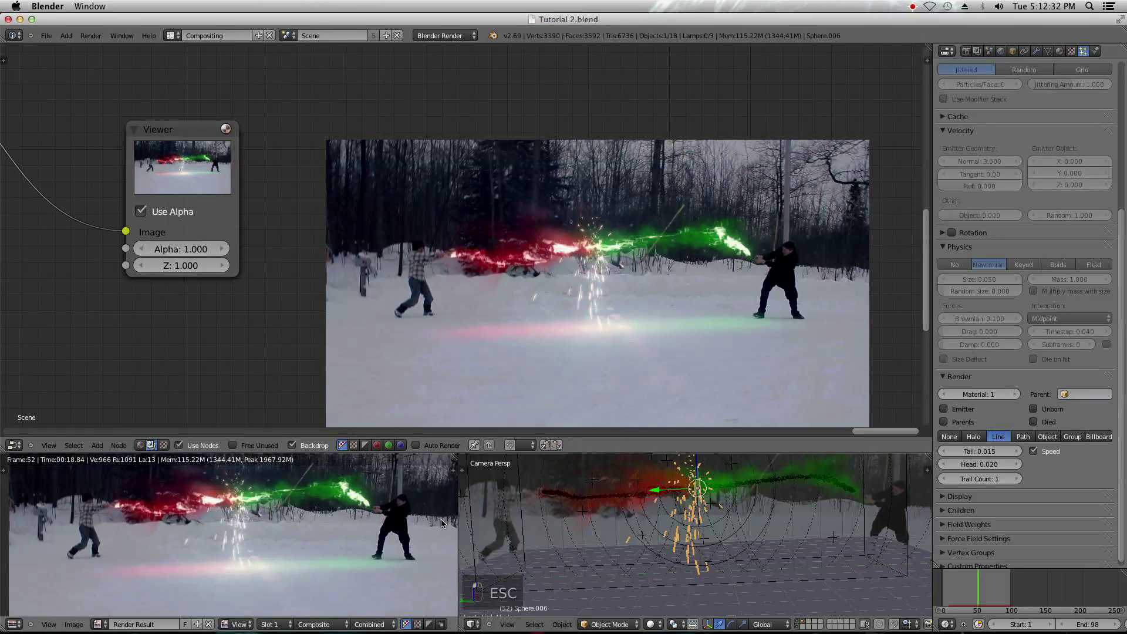
scroll(514, 376, "up", 2)
scroll(514, 371, "up", 1)
scroll(529, 329, "down", 1)
middle_click_drag(530, 330, 558, 296)
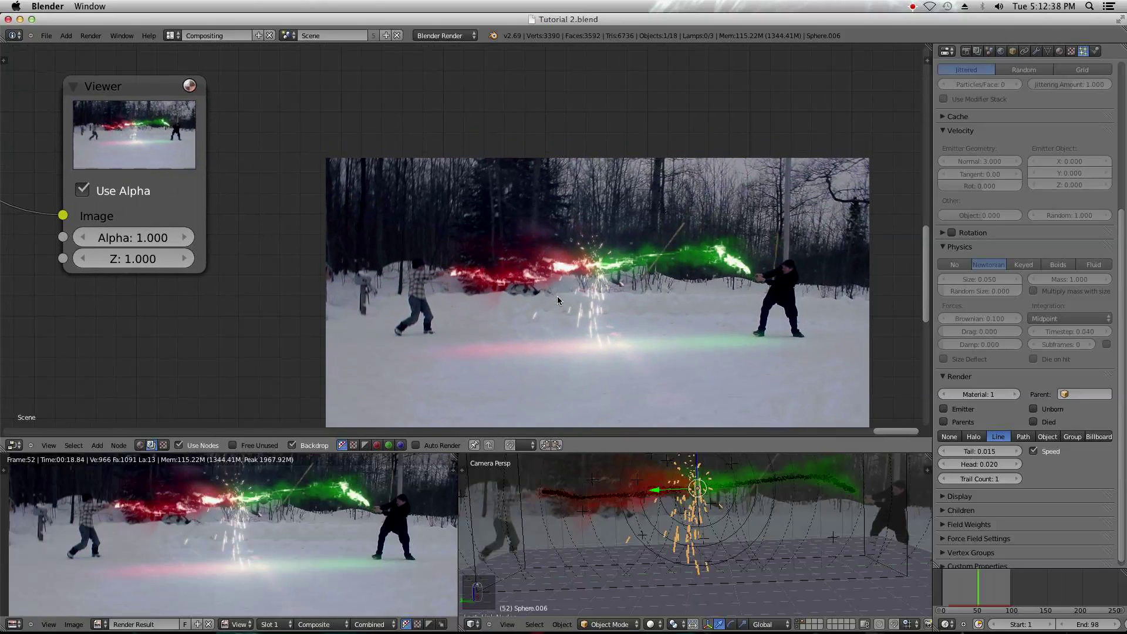
scroll(604, 302, "up", 3)
scroll(745, 263, "down", 2)
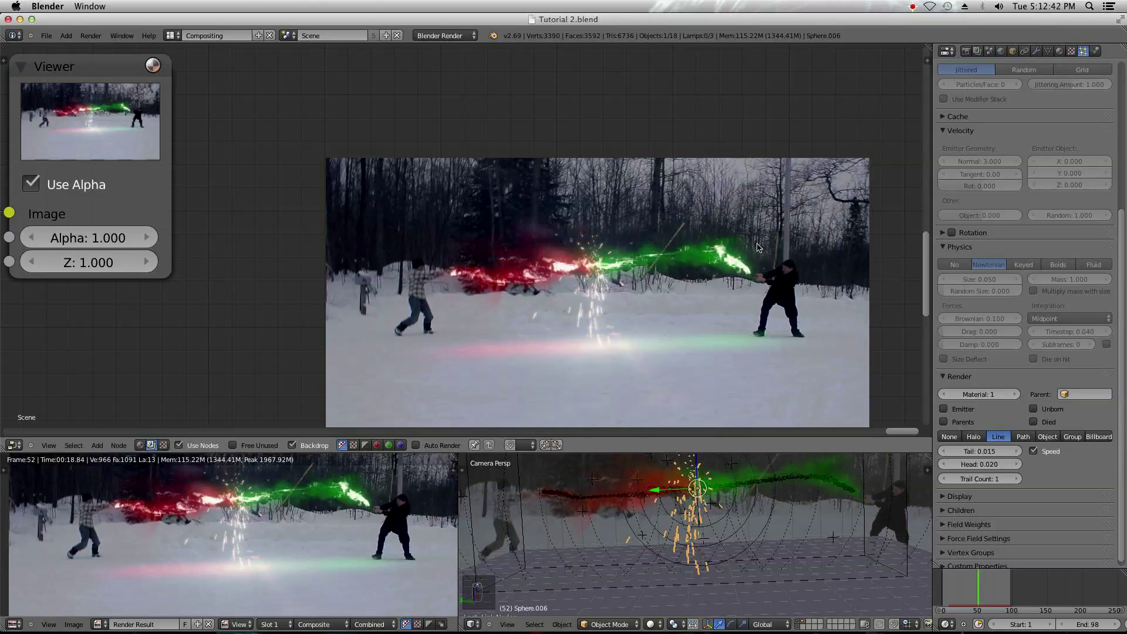
scroll(539, 287, "down", 1)
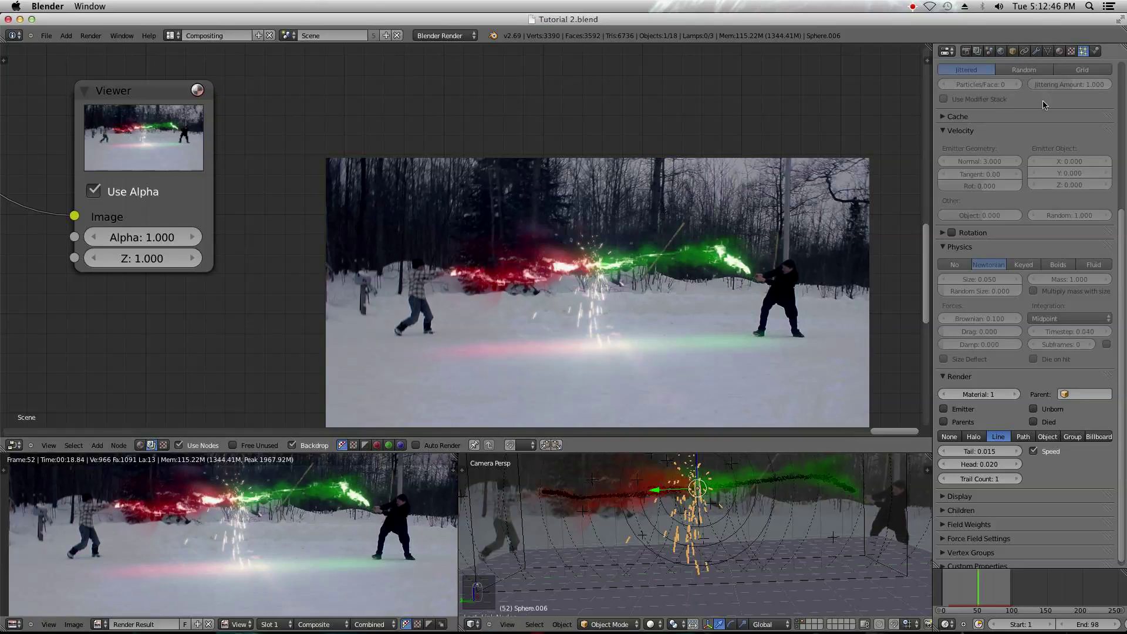
- Select the smoke domain cube and try an Emission of 4.000 in its volume material
right_click(878, 509)
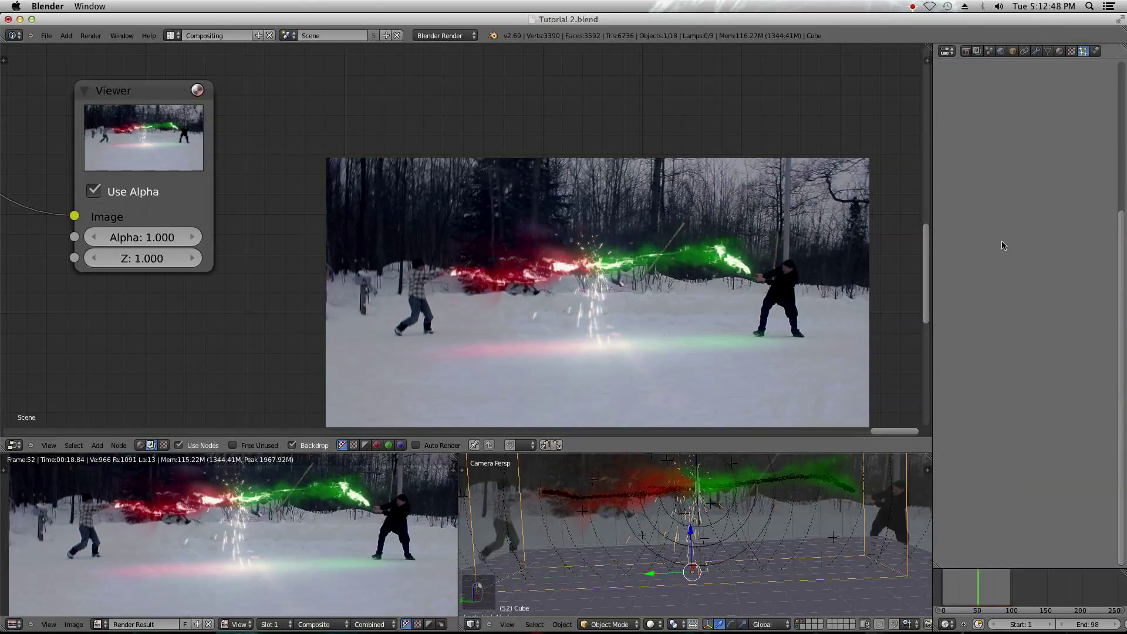
left_click(1060, 51)
left_click(1075, 311)
type("5.0")
key("BackSpace")
key("BackSpace")
key("BackSpace")
type("4")
key("Return")
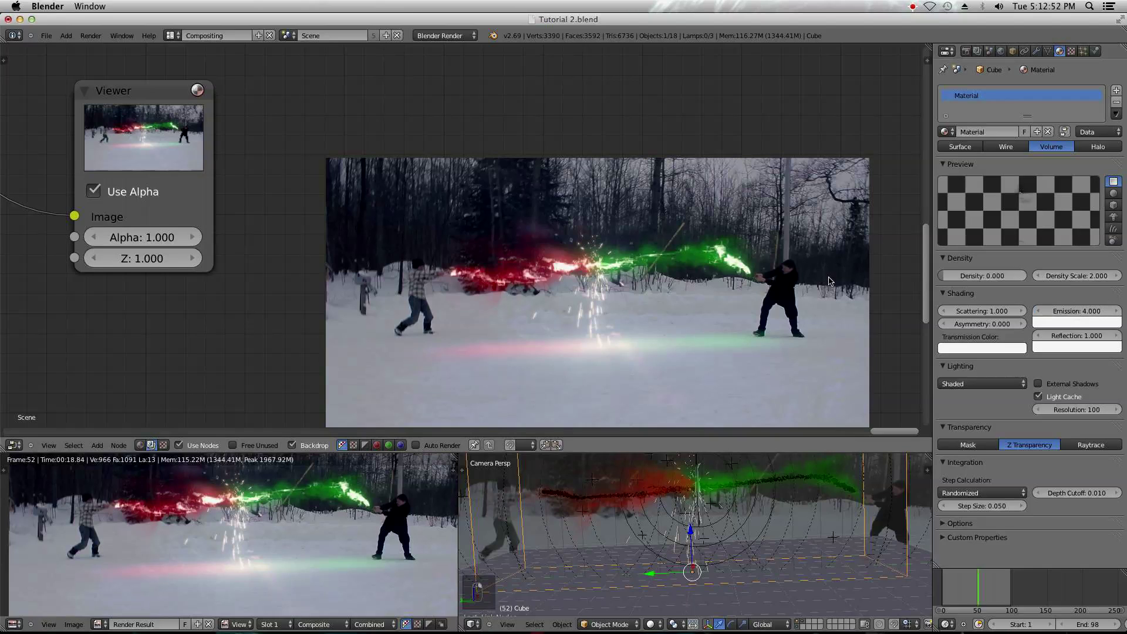
- Set the smoke domain material's Emission to 3.000 and render the frame again
scroll(798, 275, "down", 2)
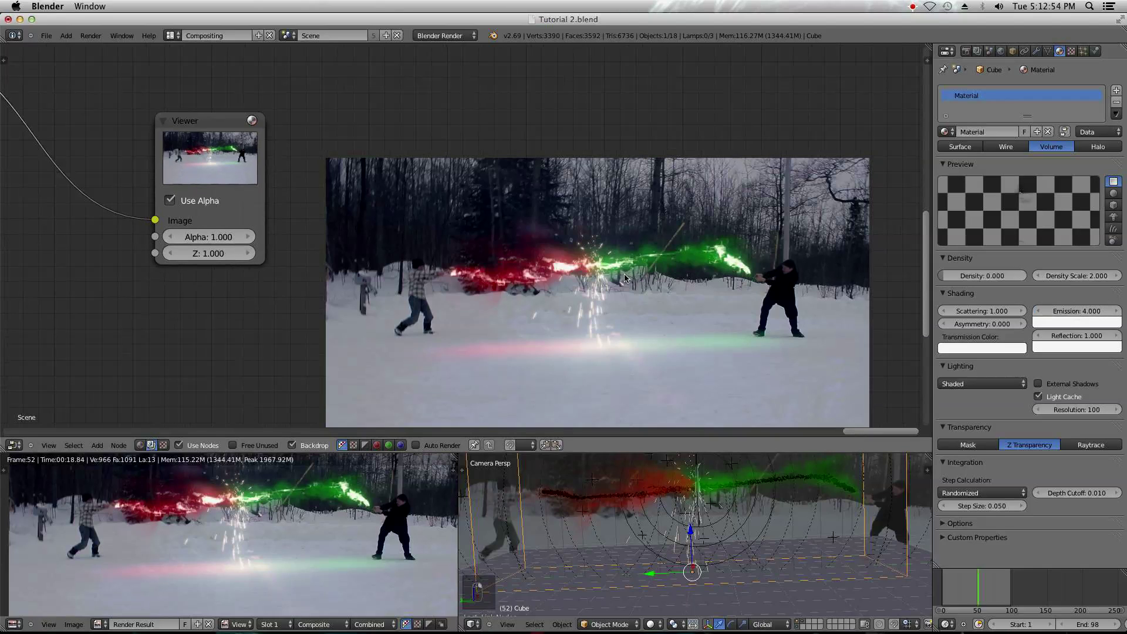
left_click(1078, 311)
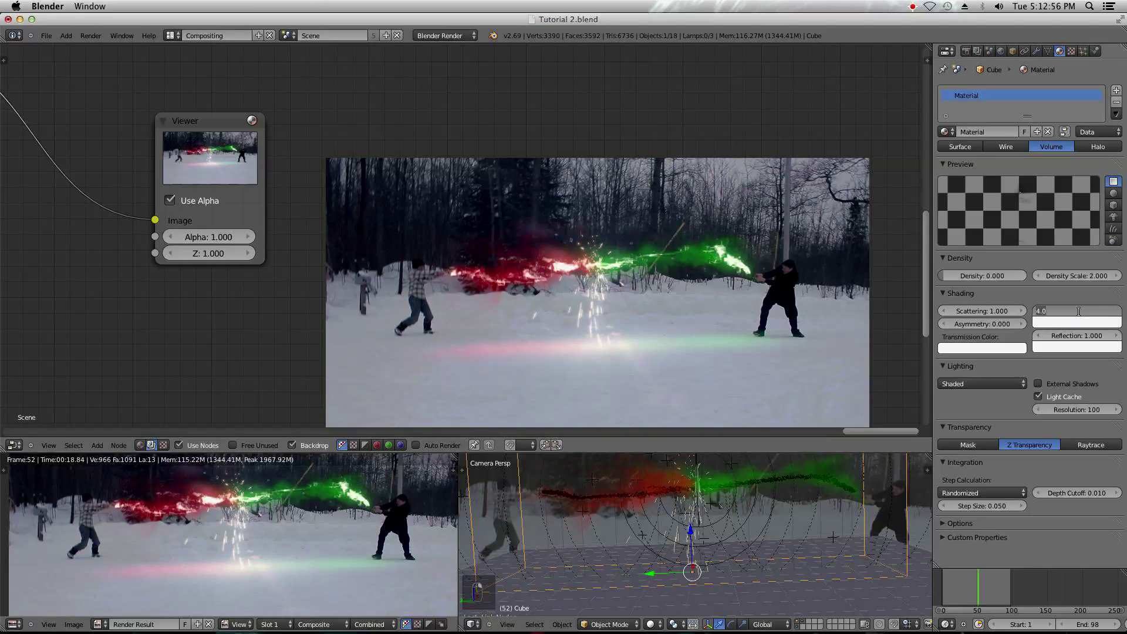
key("BackSpace")
key("BackSpace")
key("BackSpace")
type("3")
key("Return")
key("F12")
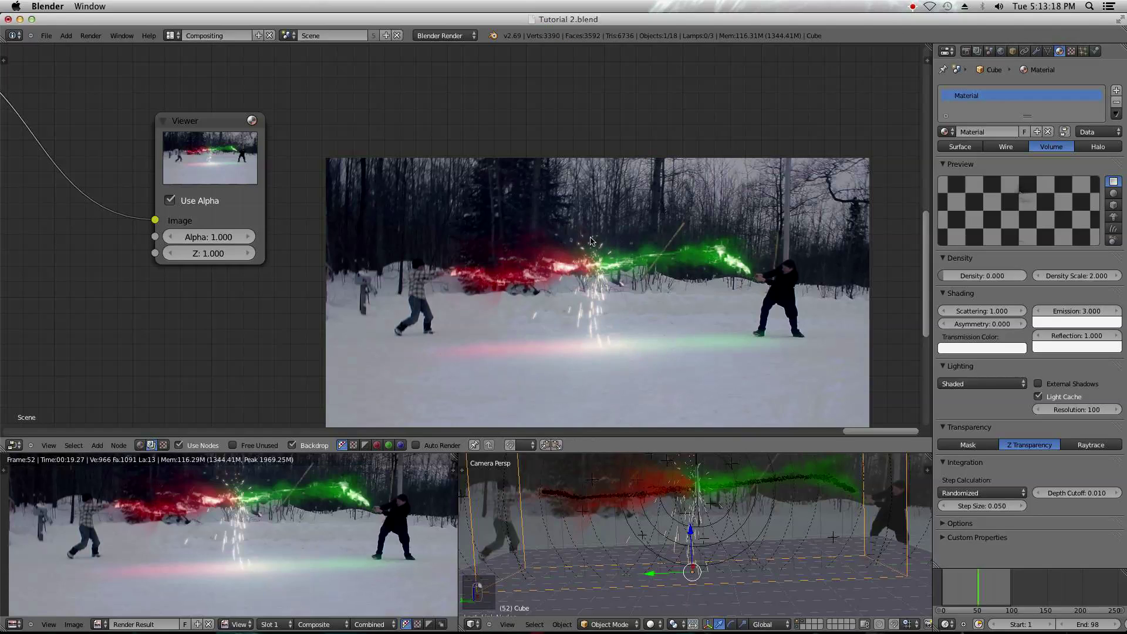
scroll(635, 351, "down", 1)
middle_click_drag(763, 366, 574, 352)
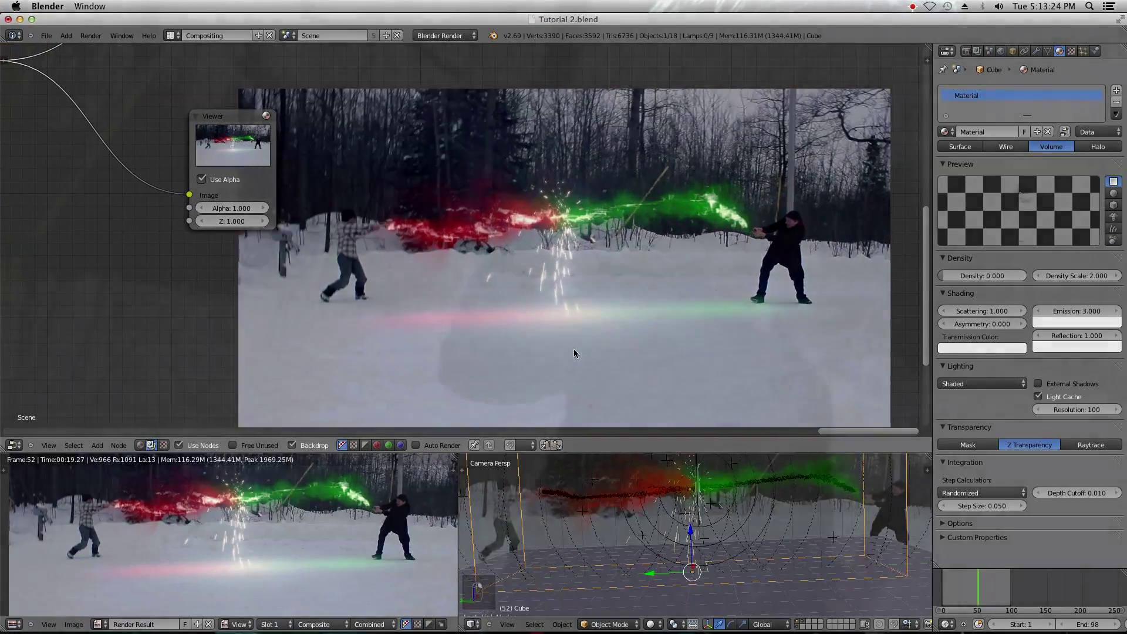